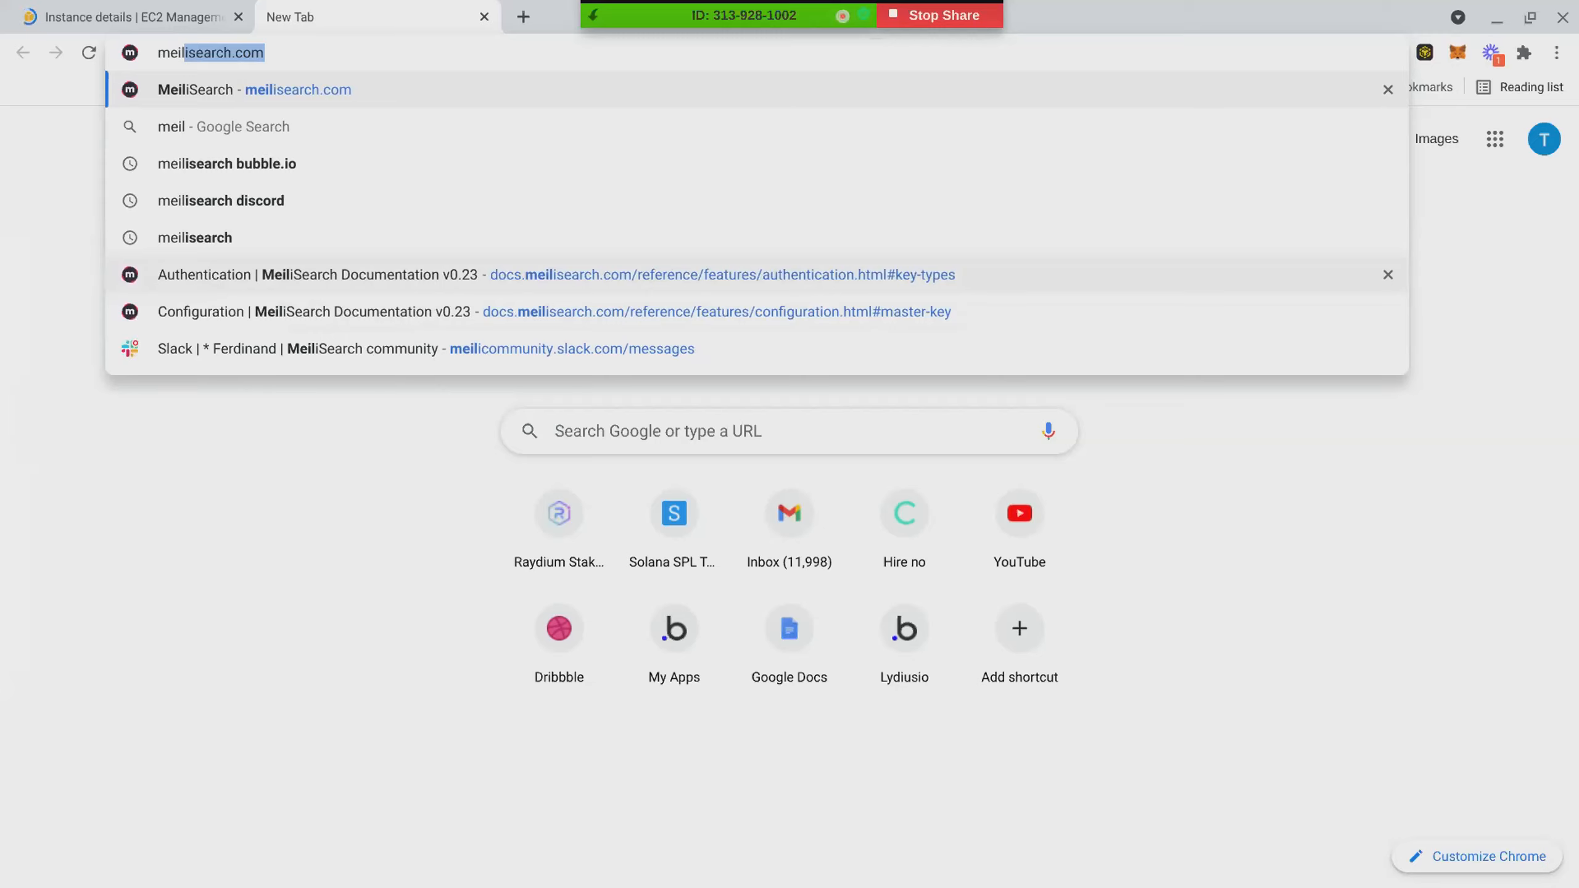
- Go to meilisearch.com and open its Documentation site
key(Return)
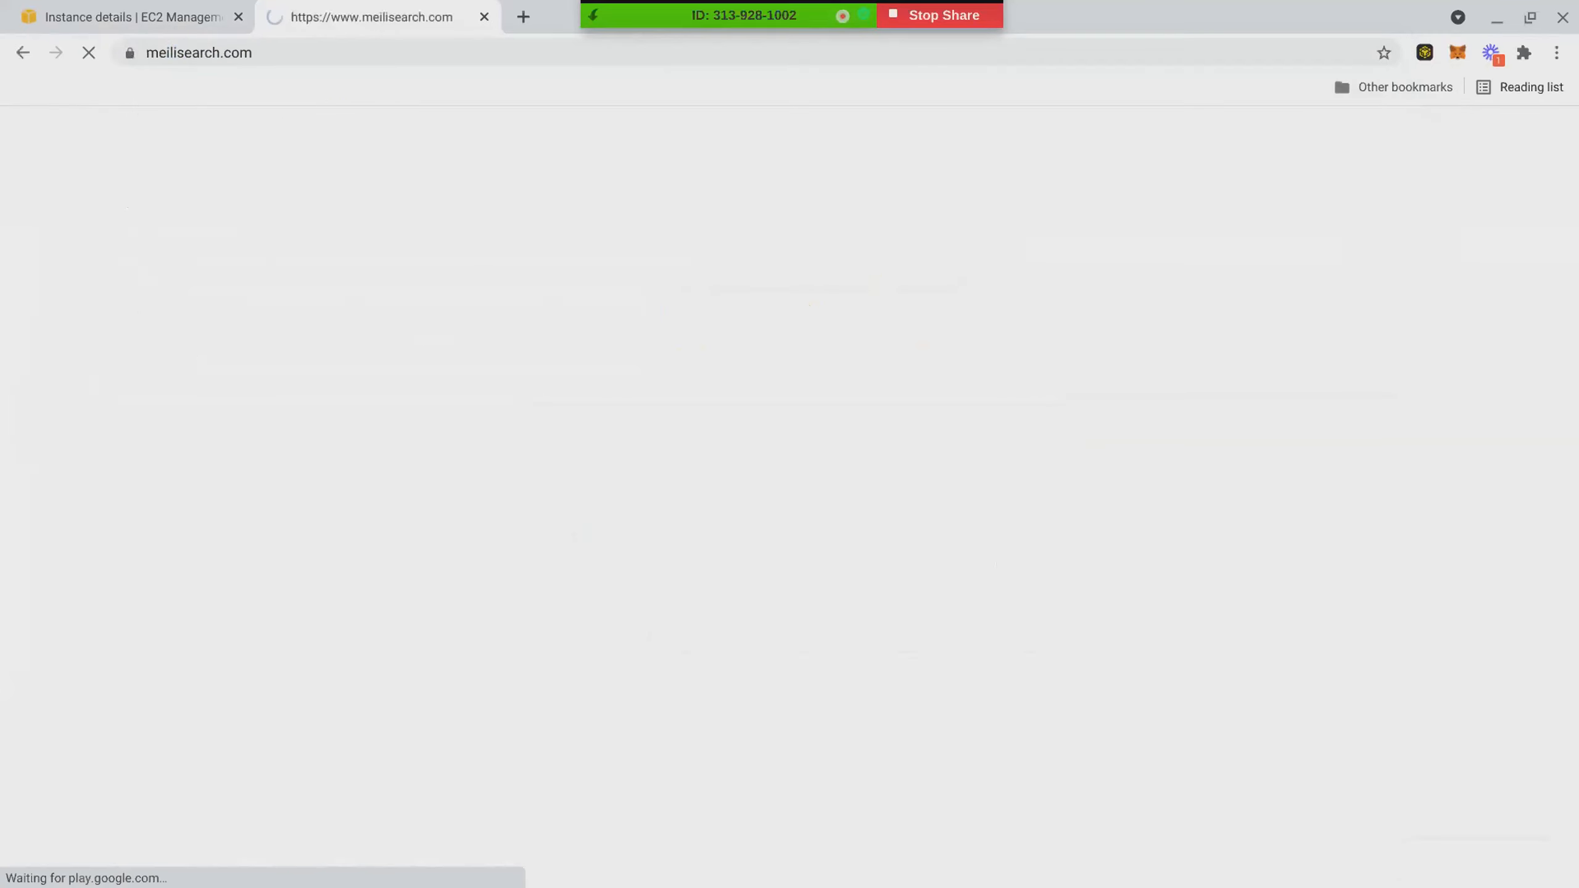
scroll(748, 413, down, 10)
scroll(748, 412, up, 8)
scroll(778, 373, up, 3)
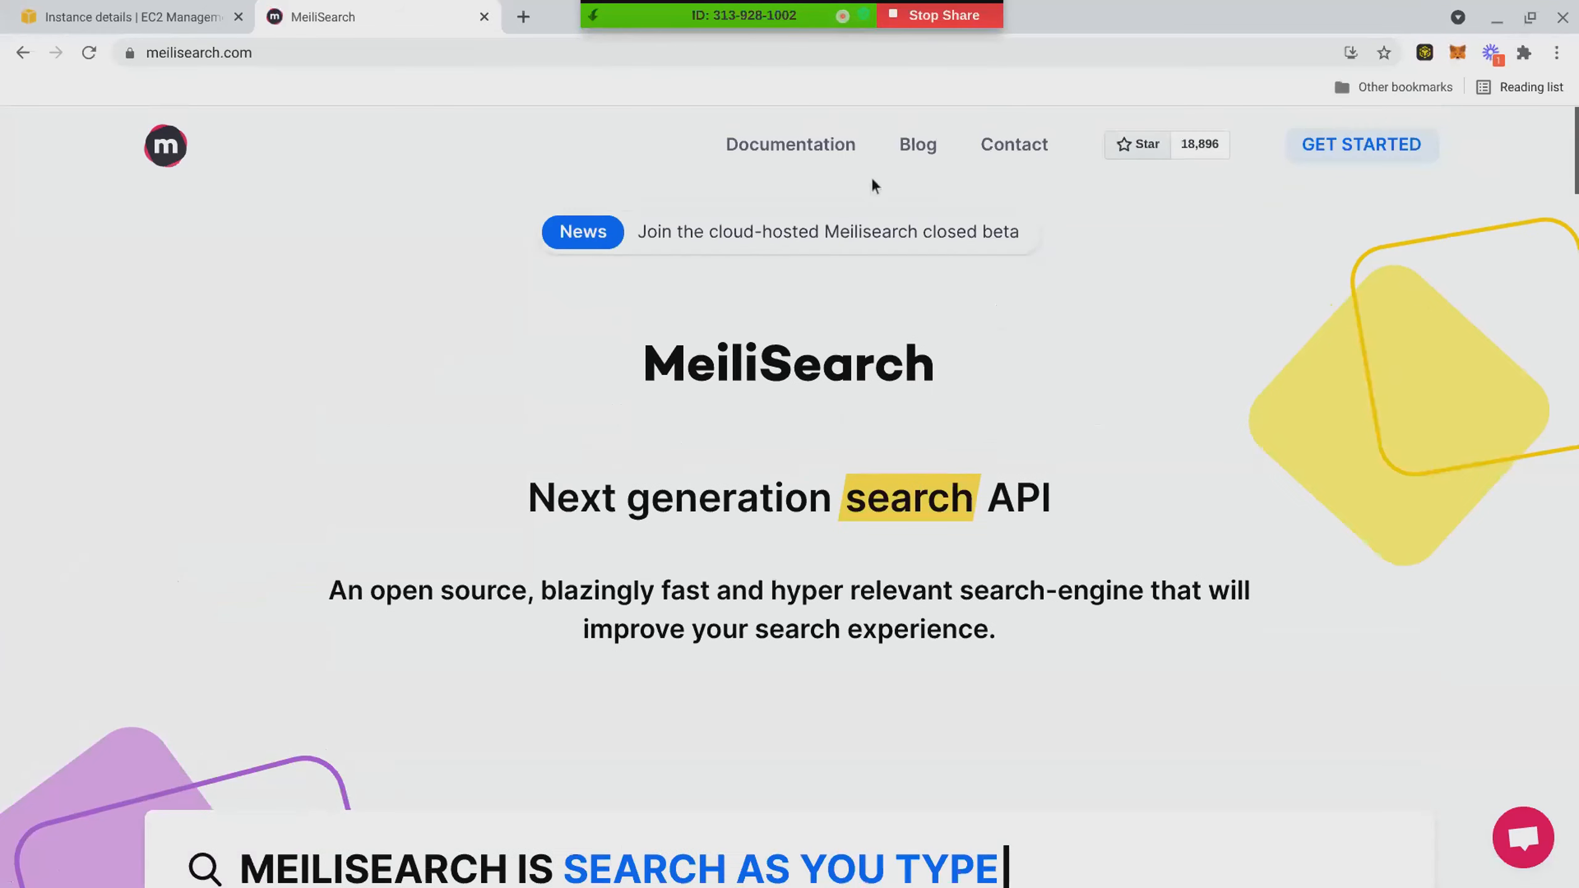
click(808, 149)
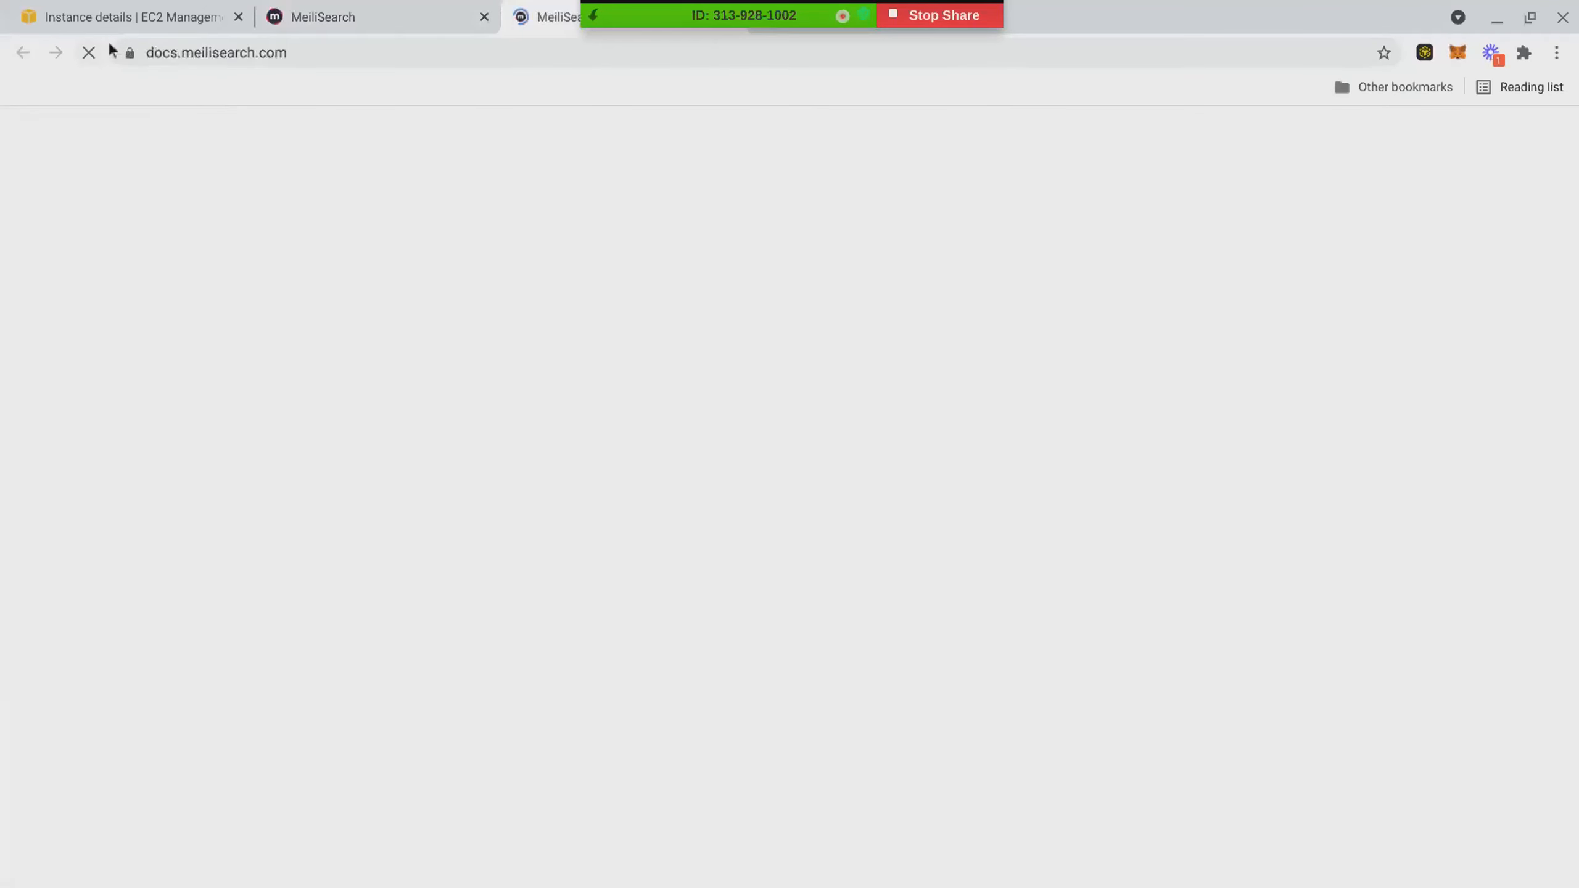
- Look up "meilisearch aws" and open the documentation guide for deploying a MeiliSearch instance on Amazon Web Services
click(203, 53)
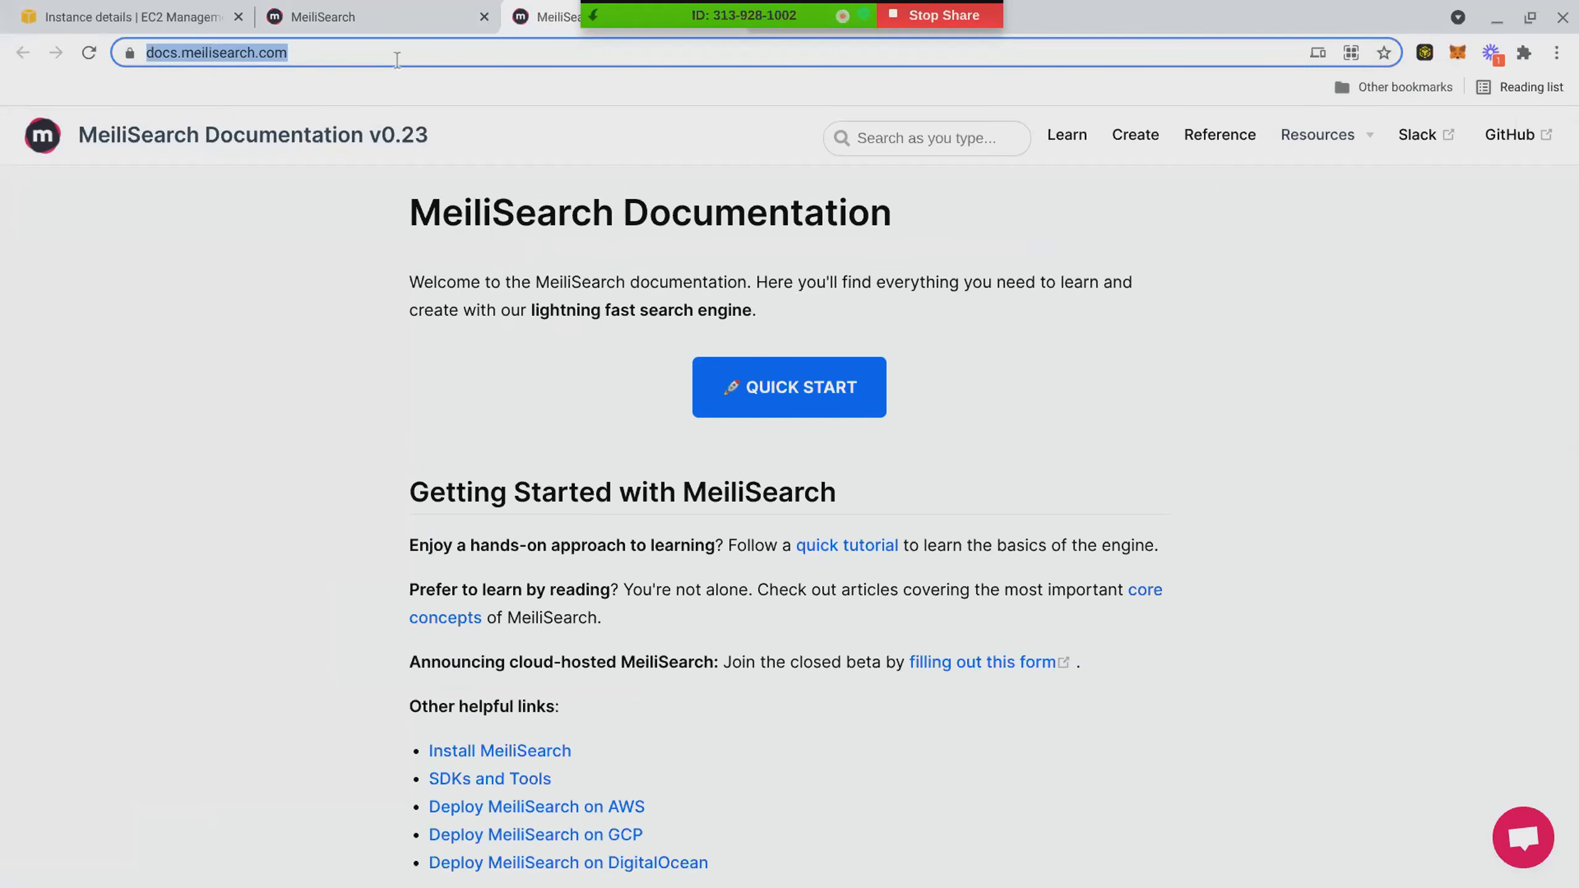
text(meili)
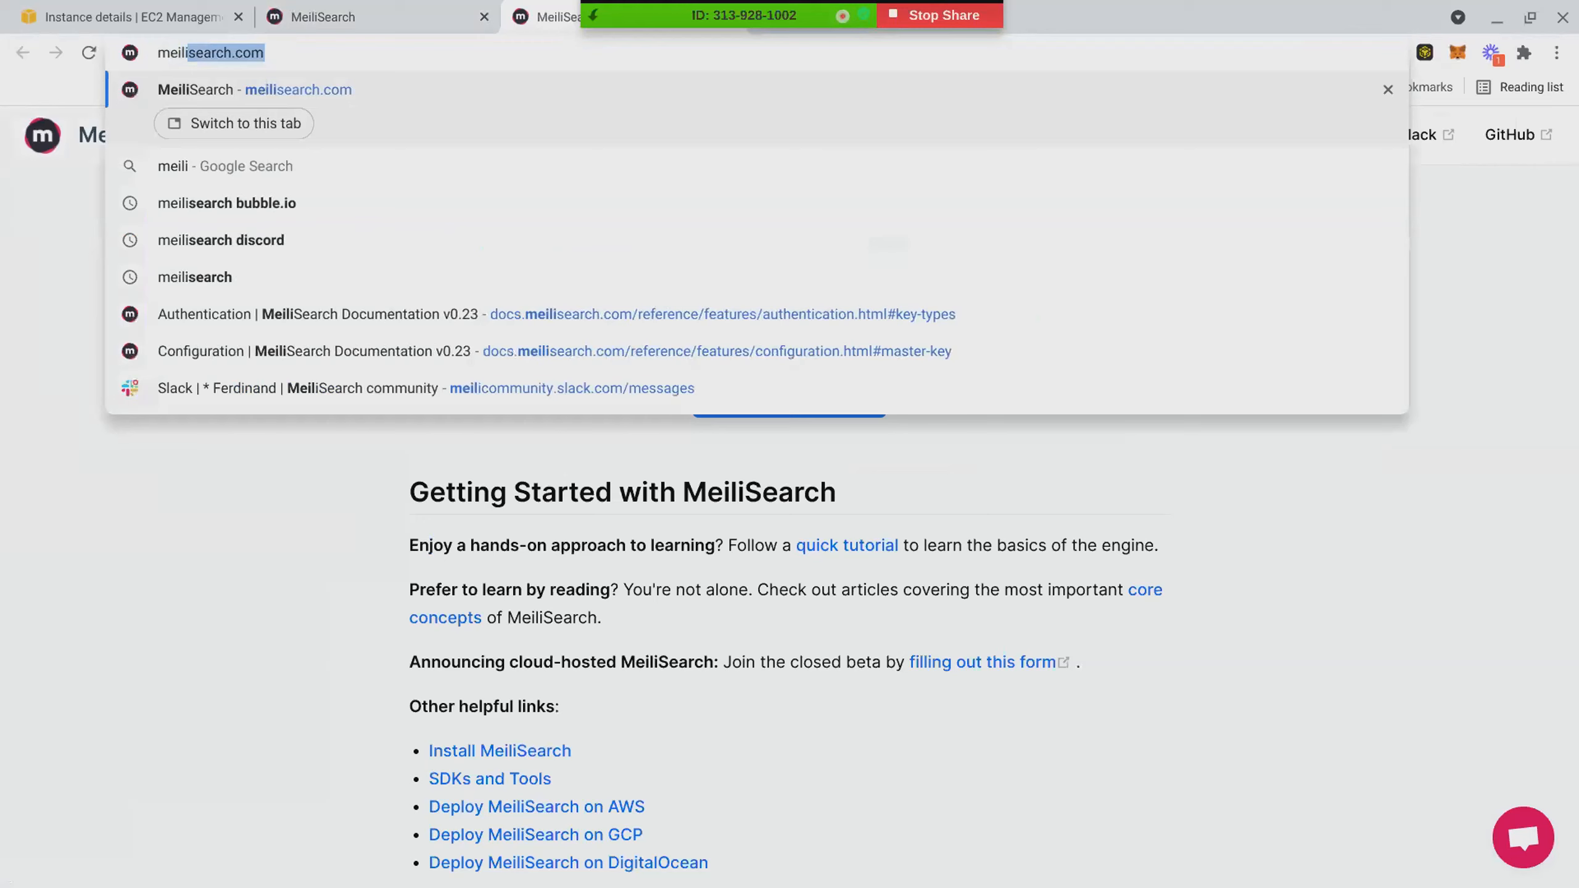
text(searc)
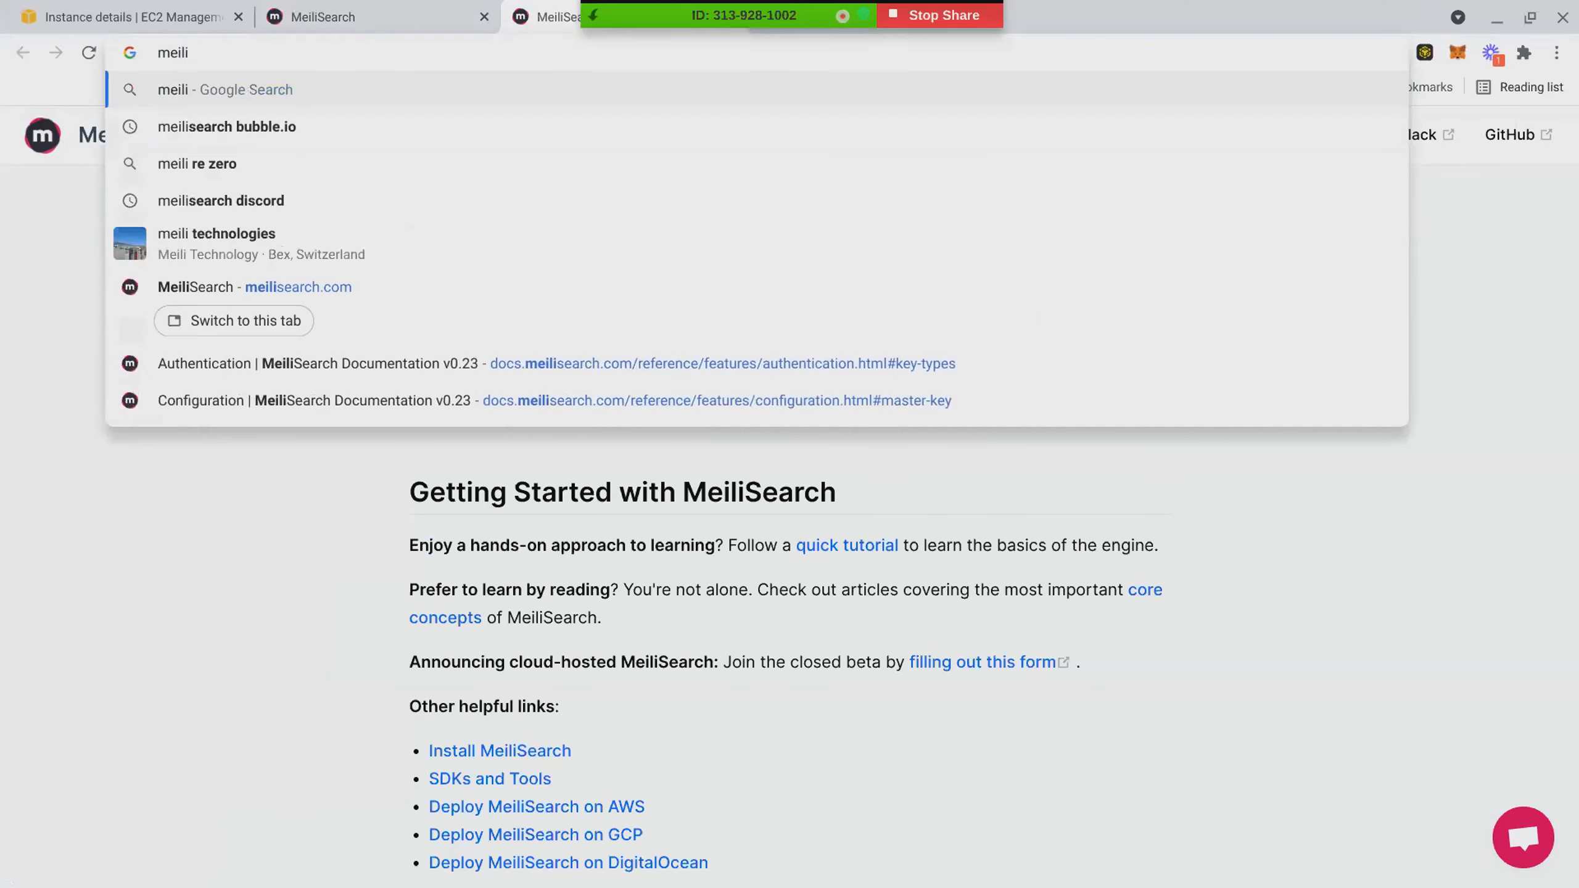
text(h)
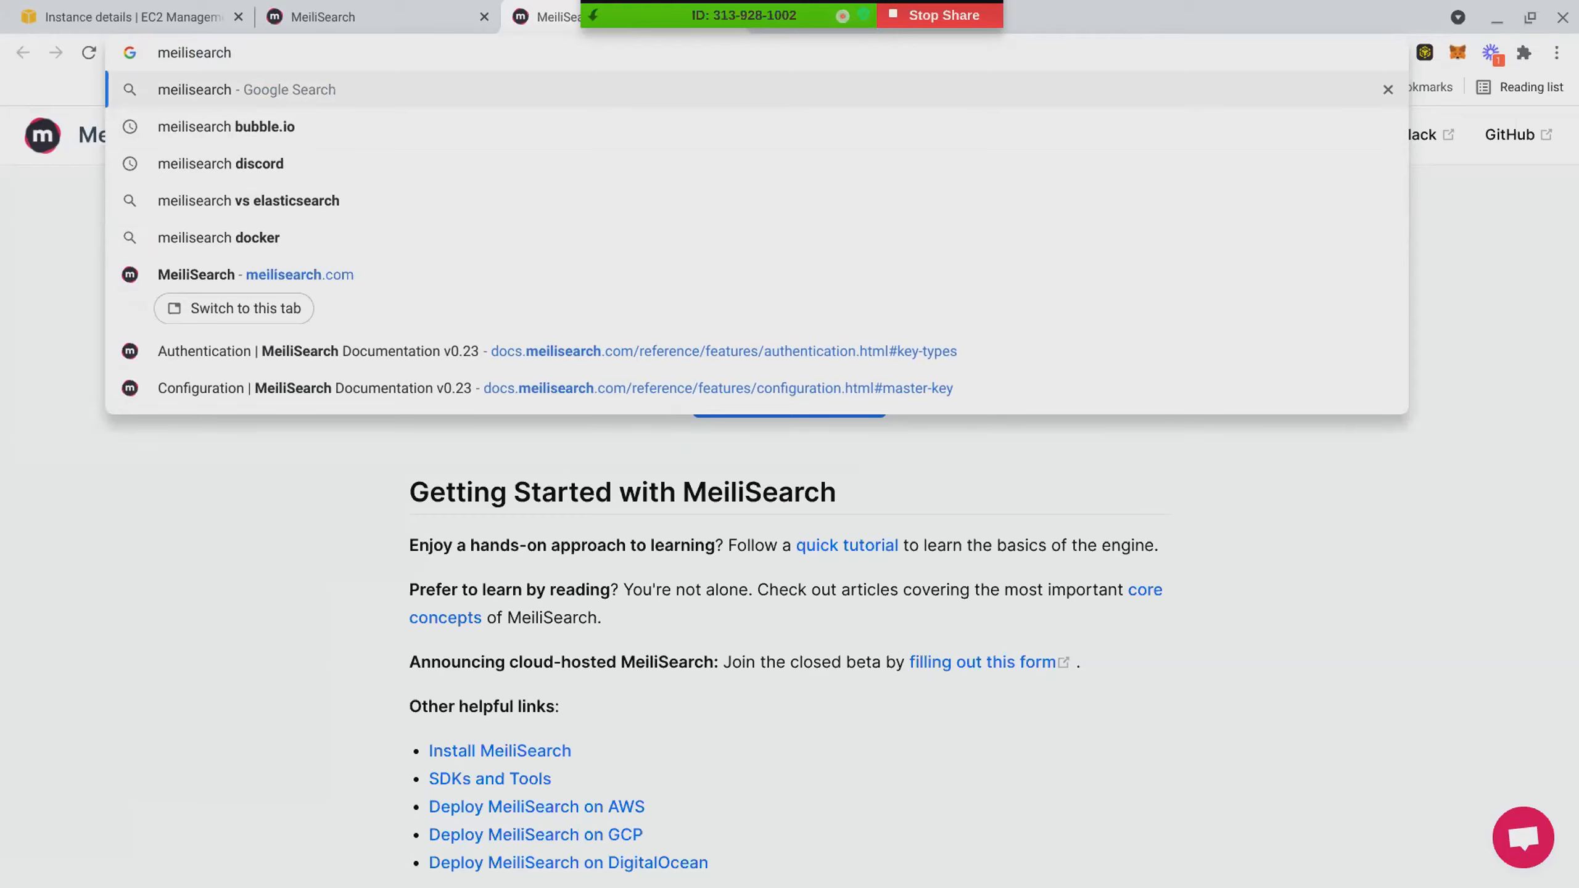
text(aws)
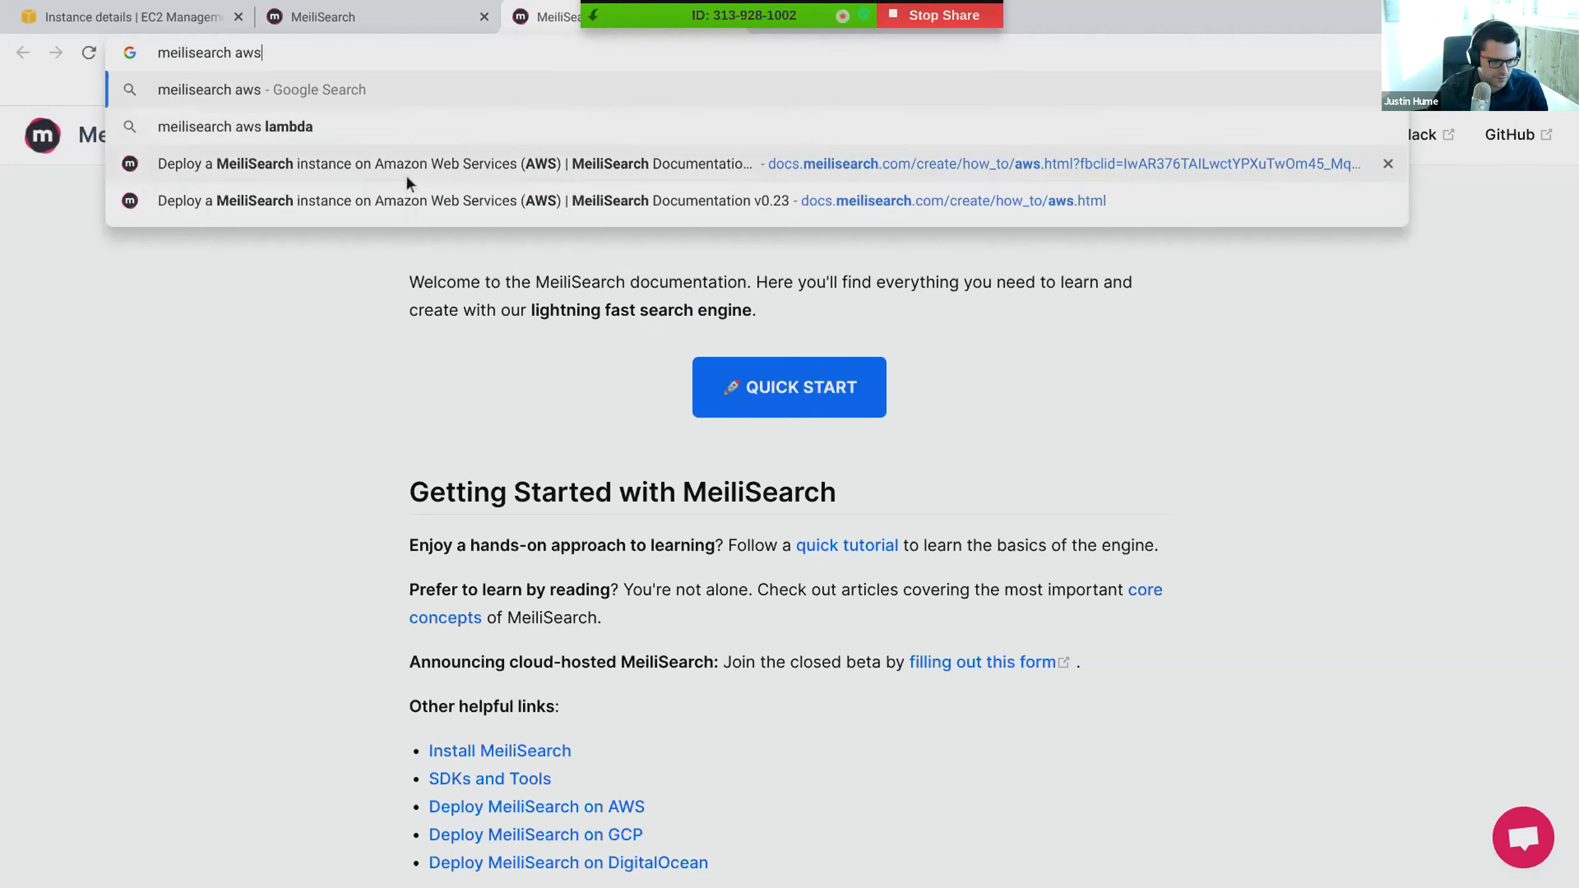
click(405, 174)
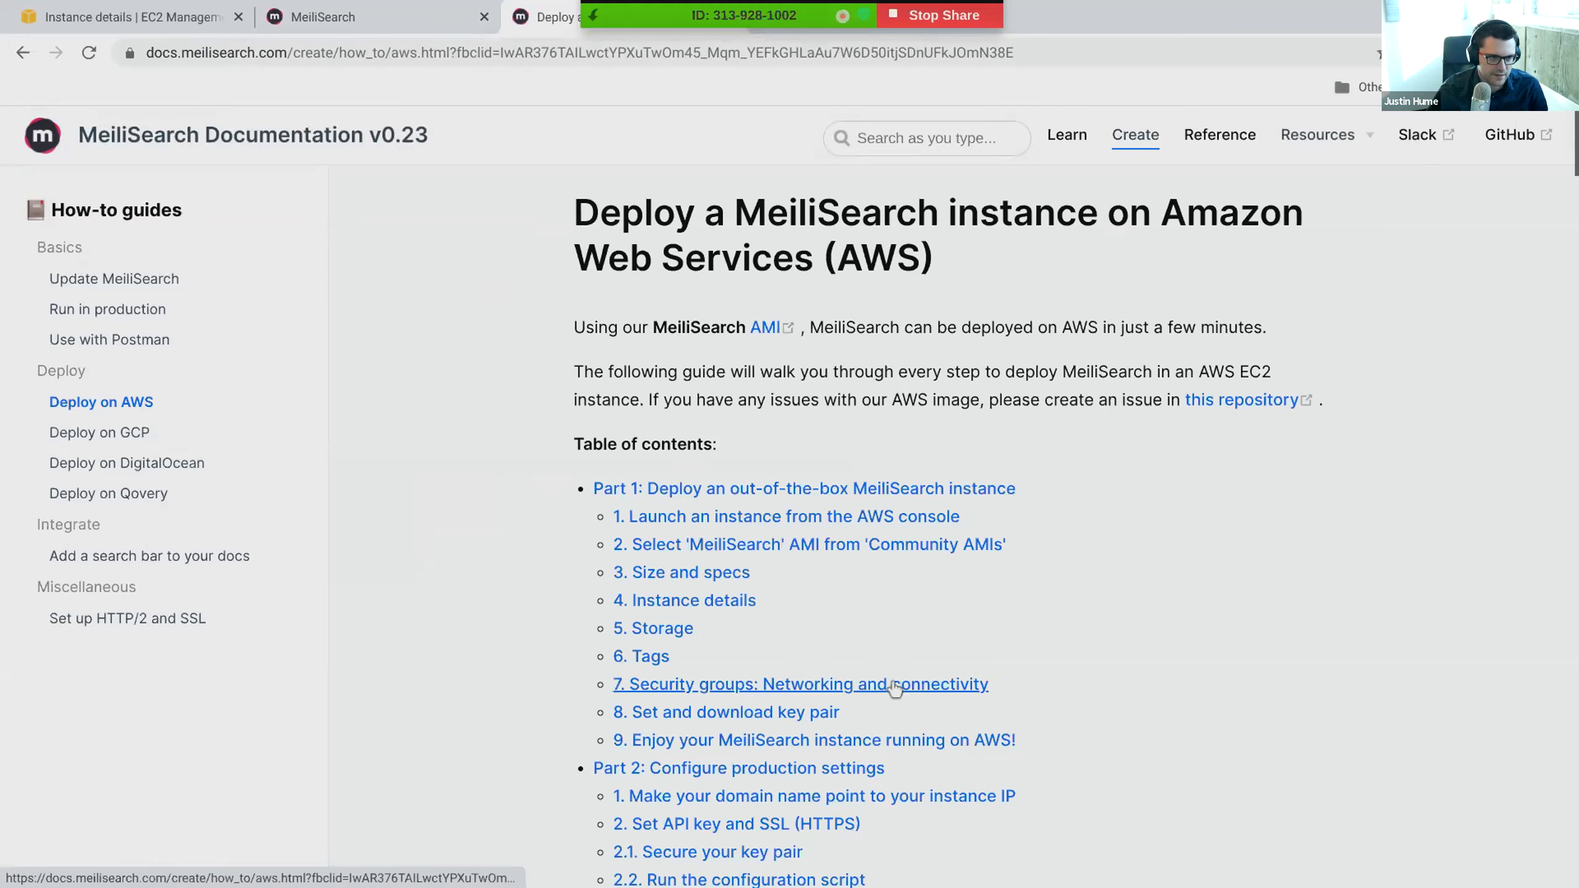
- Review the AWS guide's table of contents and the opening of Part 1 on deploying an out-of-the-box instance
click(839, 490)
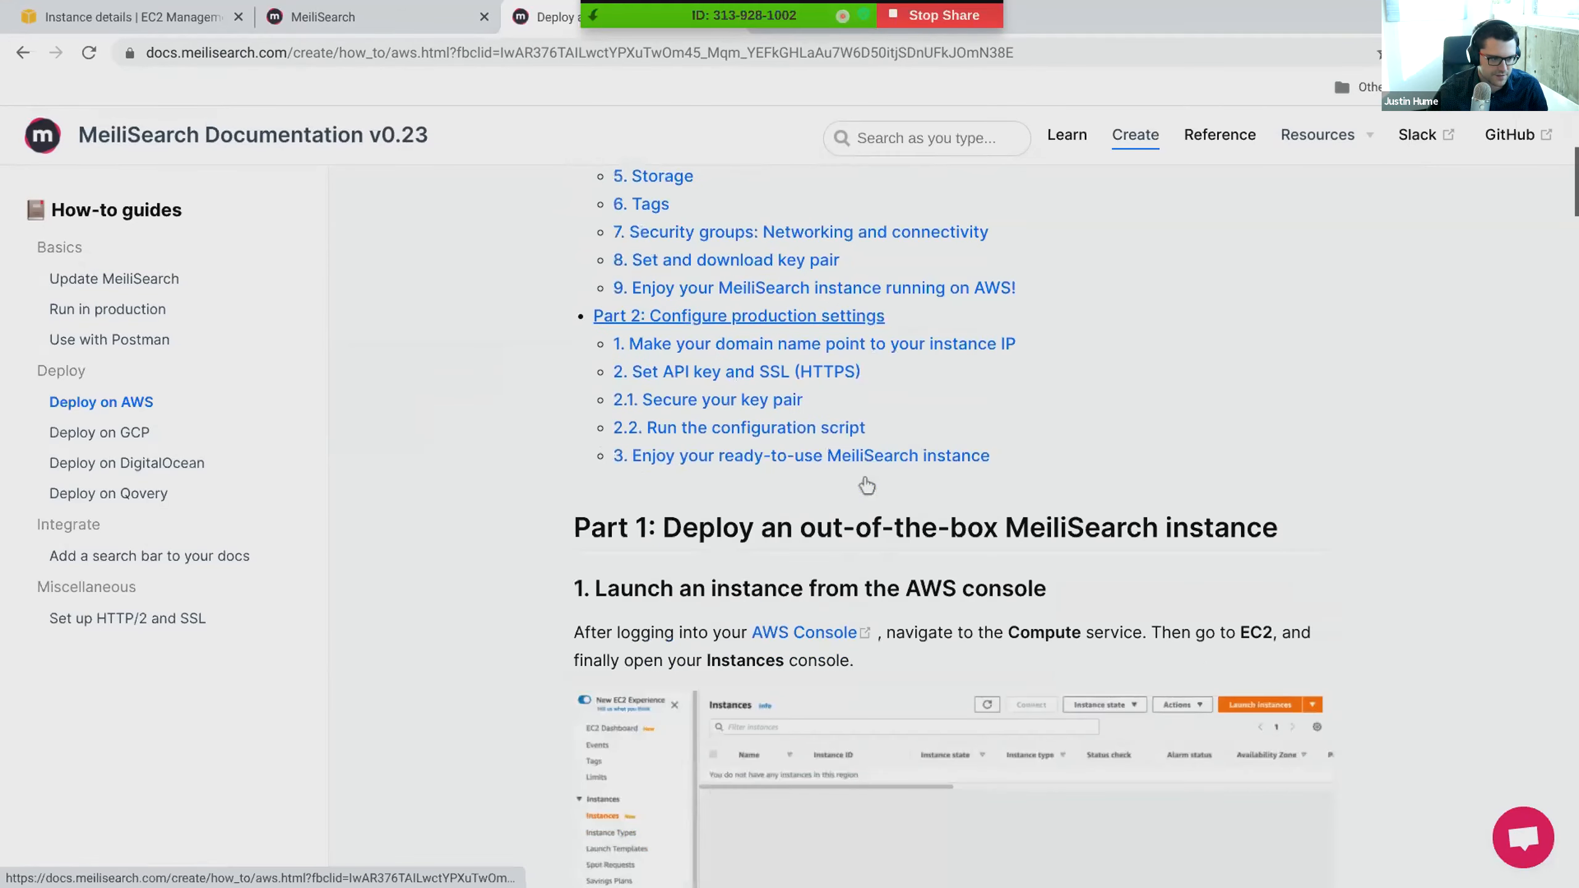
scroll(867, 485, down, 3)
scroll(867, 486, up, 10)
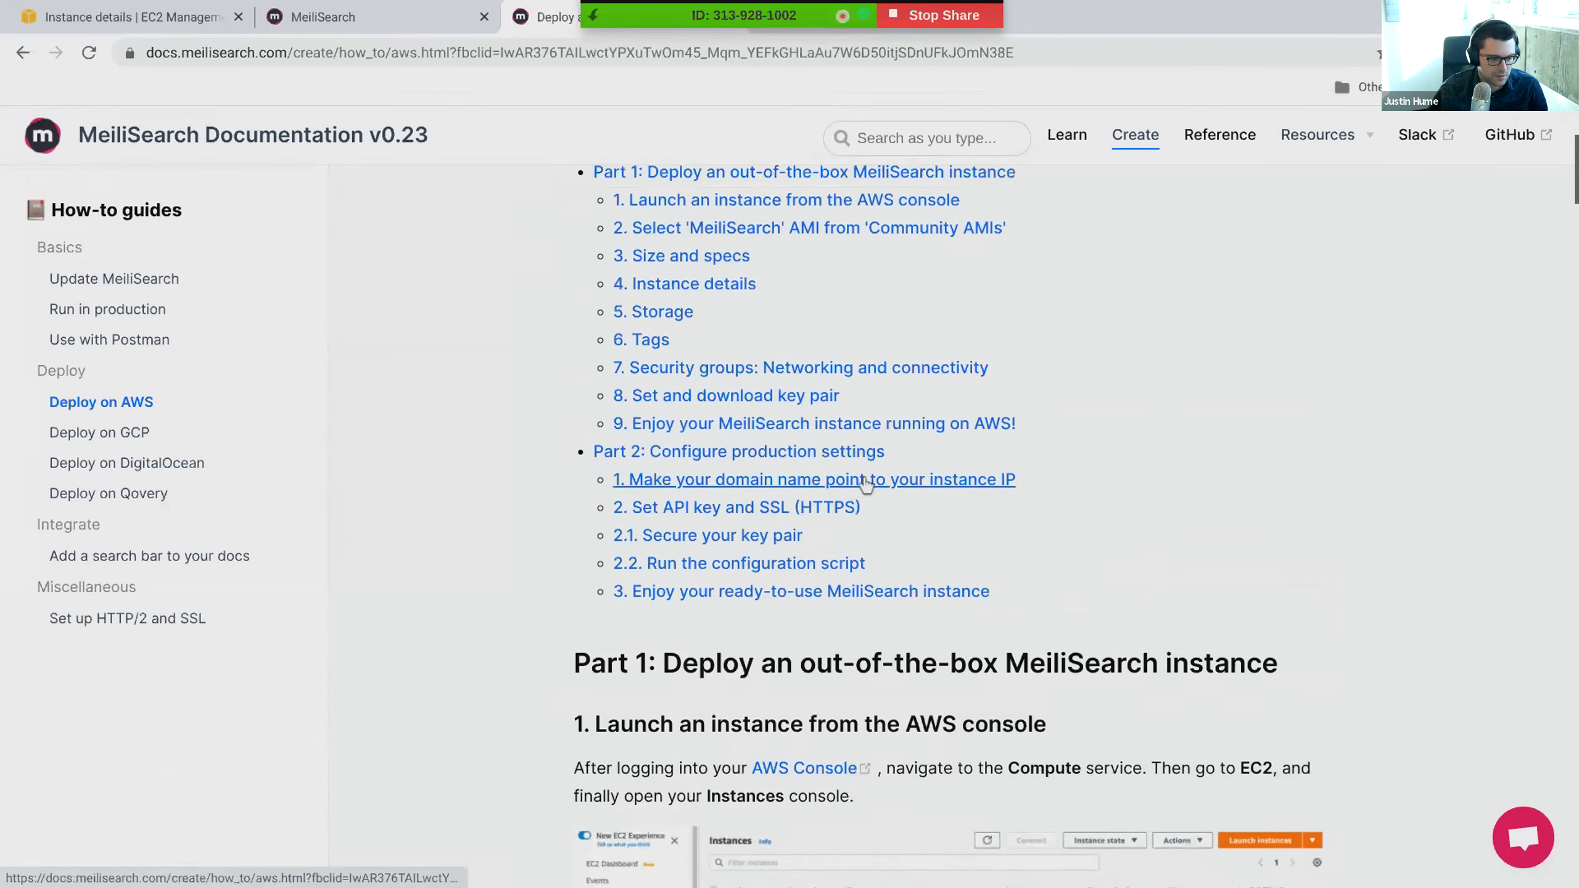
click(866, 489)
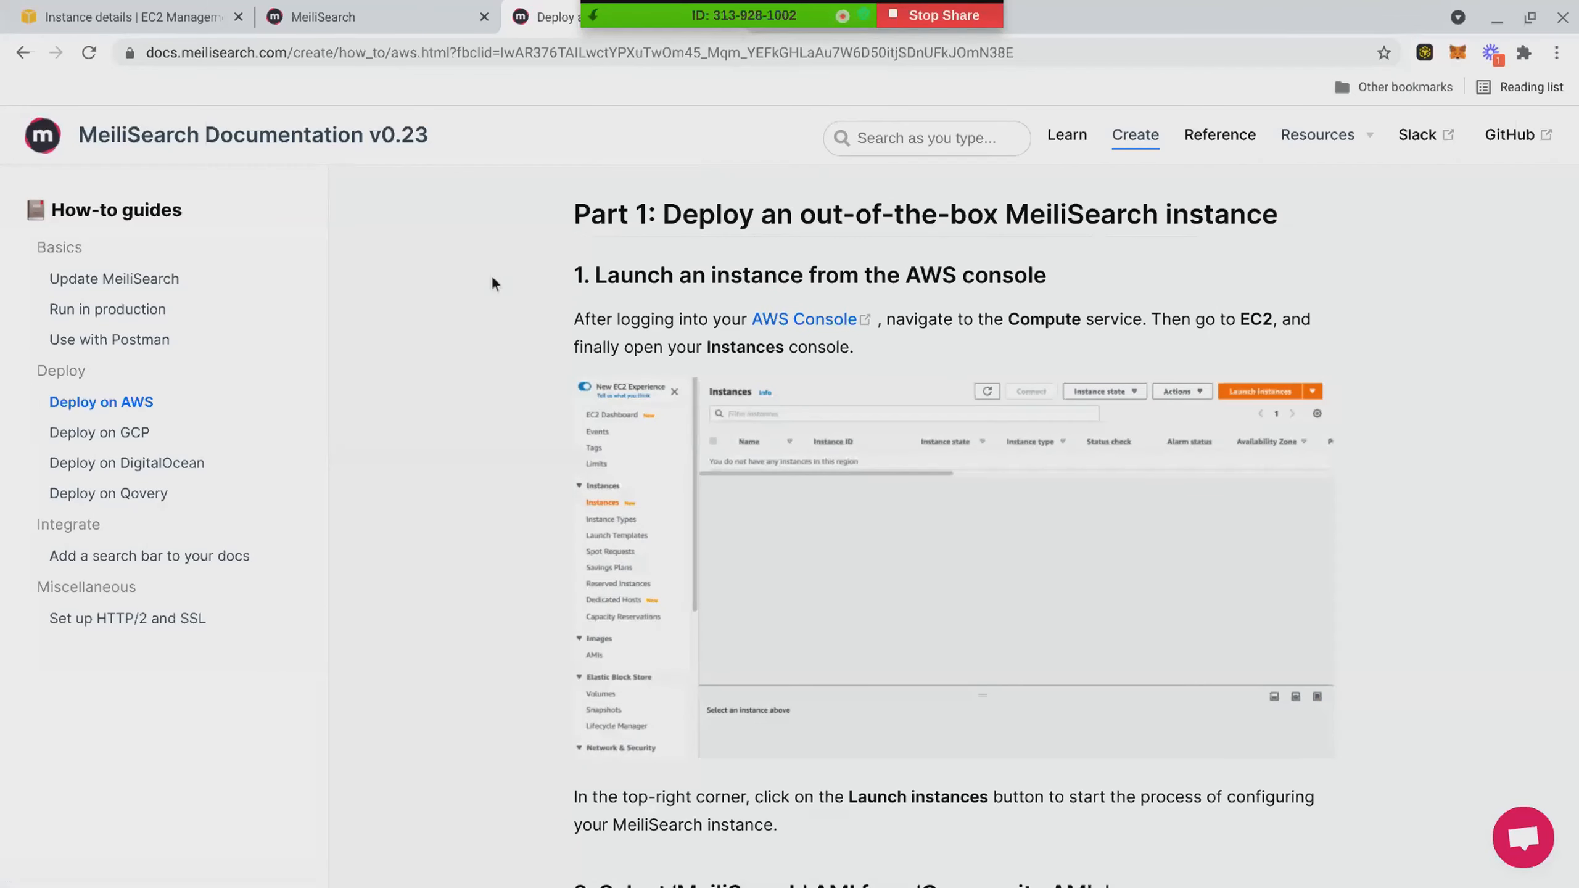
scroll(486, 545, up, 10)
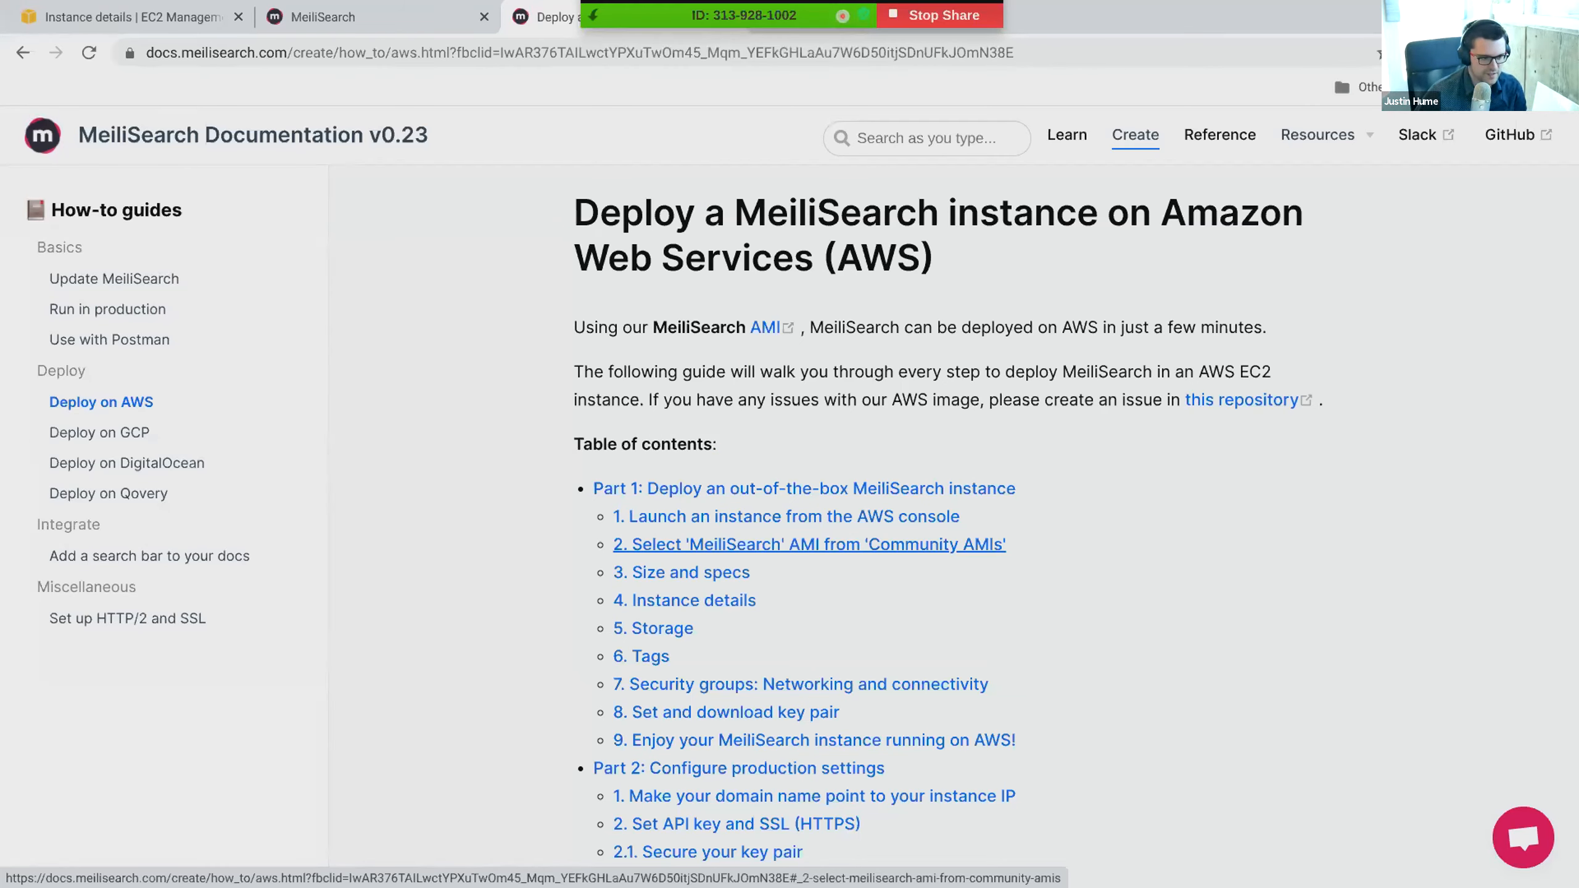
- Read through Part 1 of the AWS guide, from launching an instance to the running instance in section 9
scroll(668, 541, down, 2)
scroll(668, 541, down, 10)
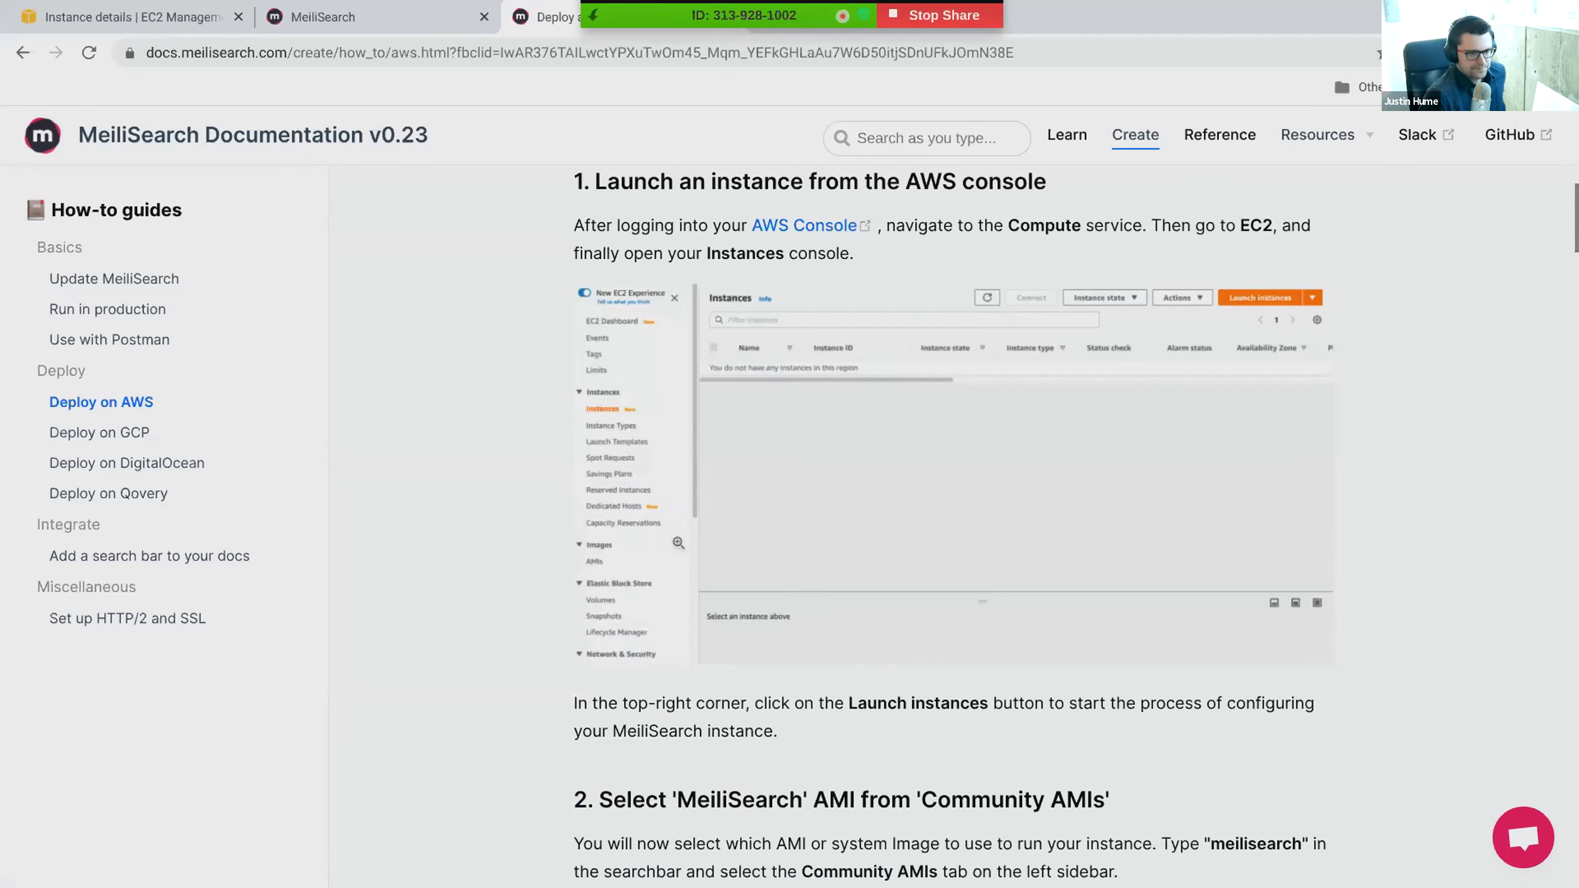
scroll(687, 540, down, 1)
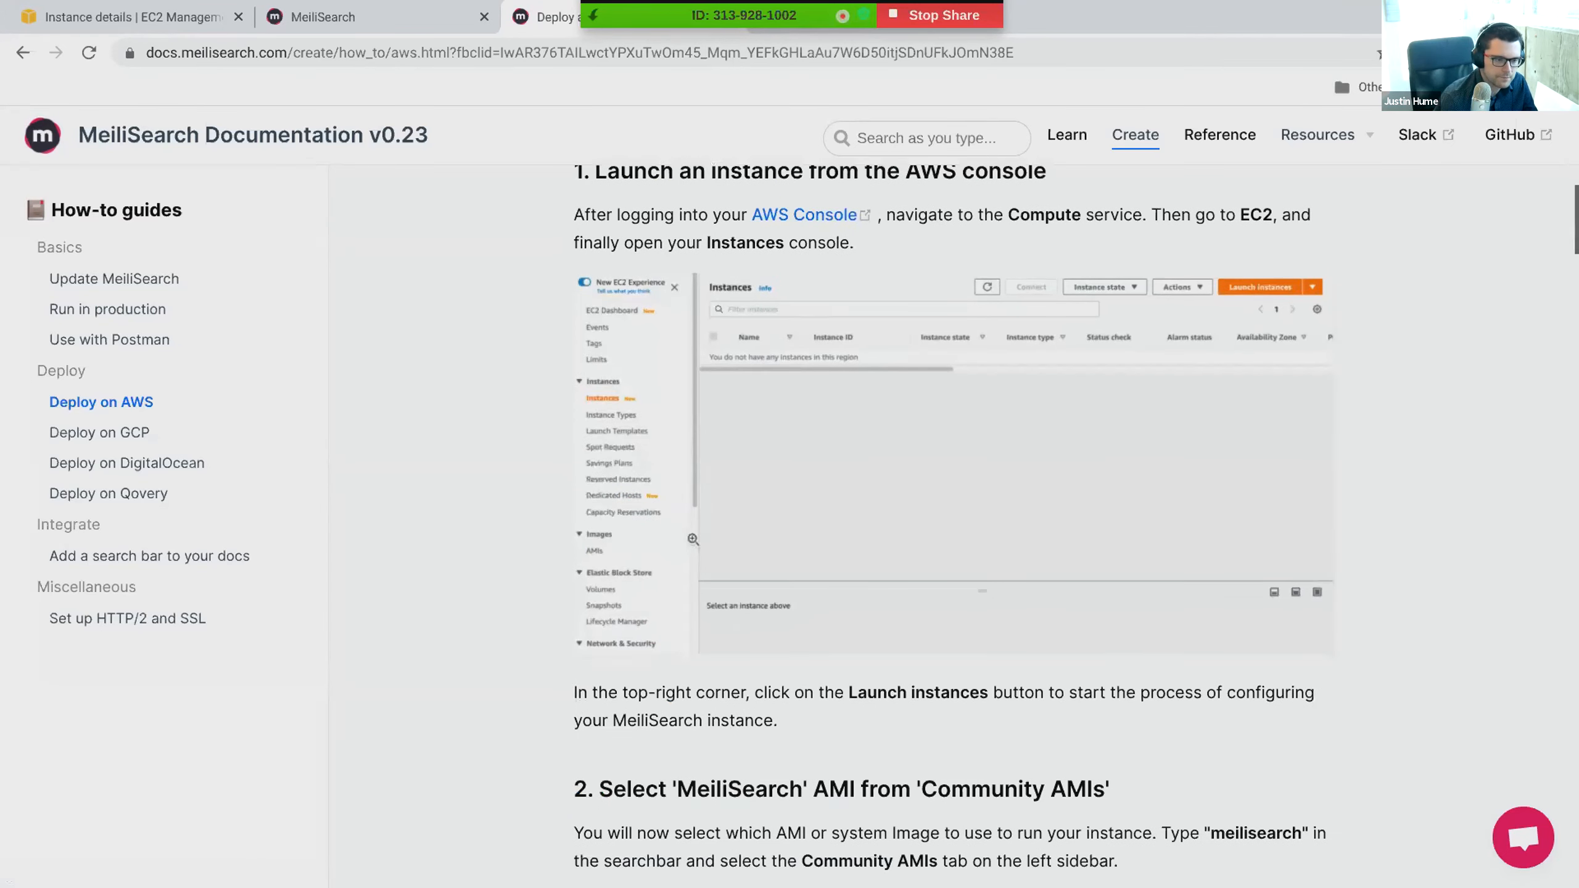
scroll(692, 539, down, 3)
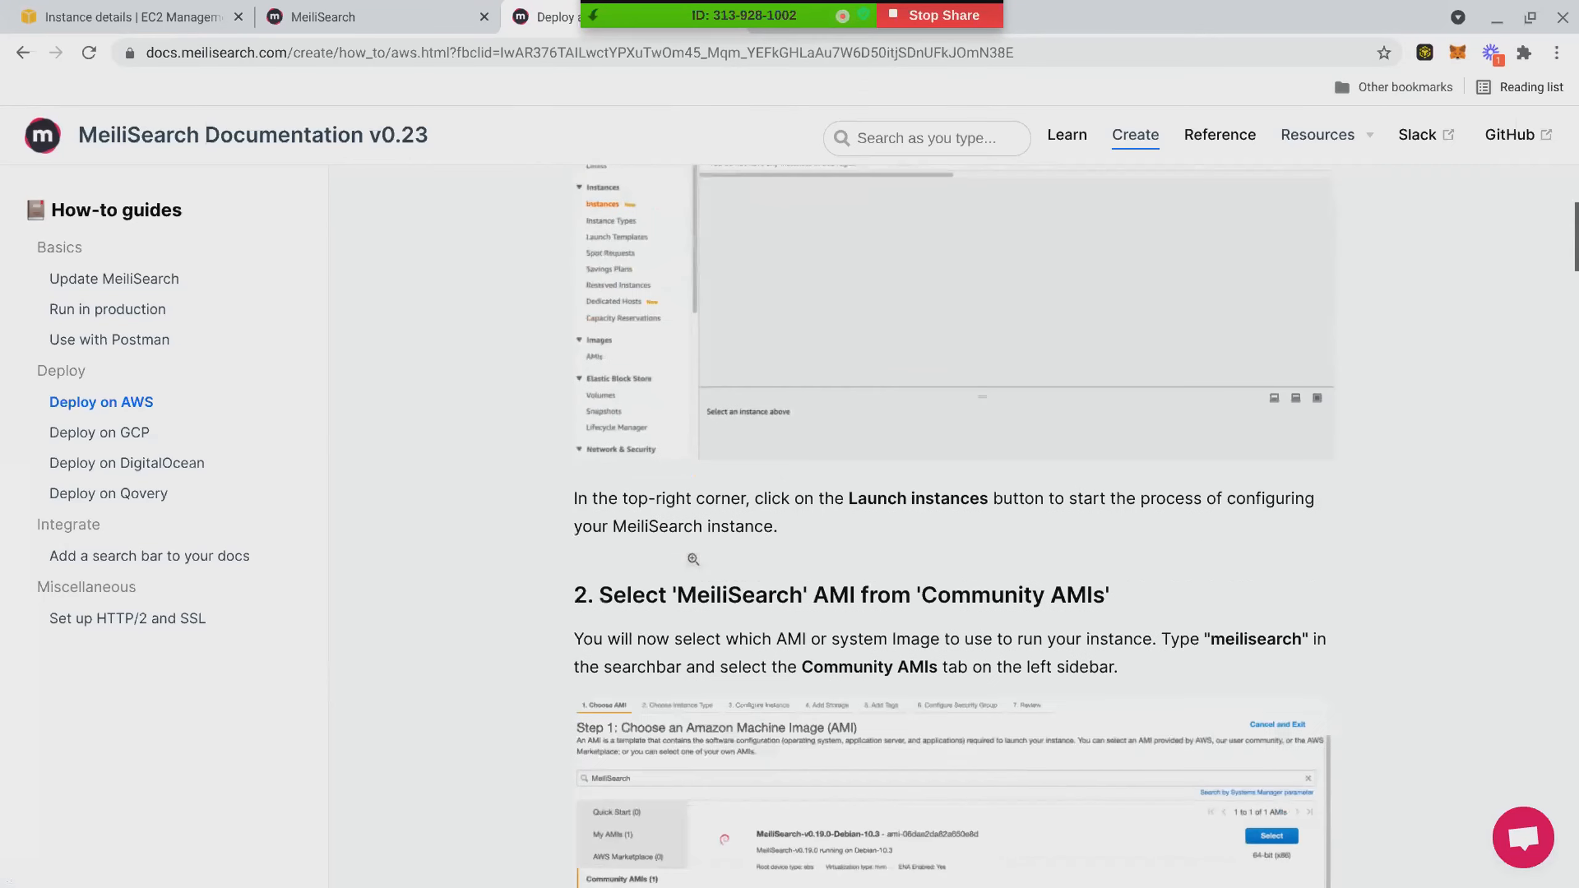
scroll(693, 559, down, 12)
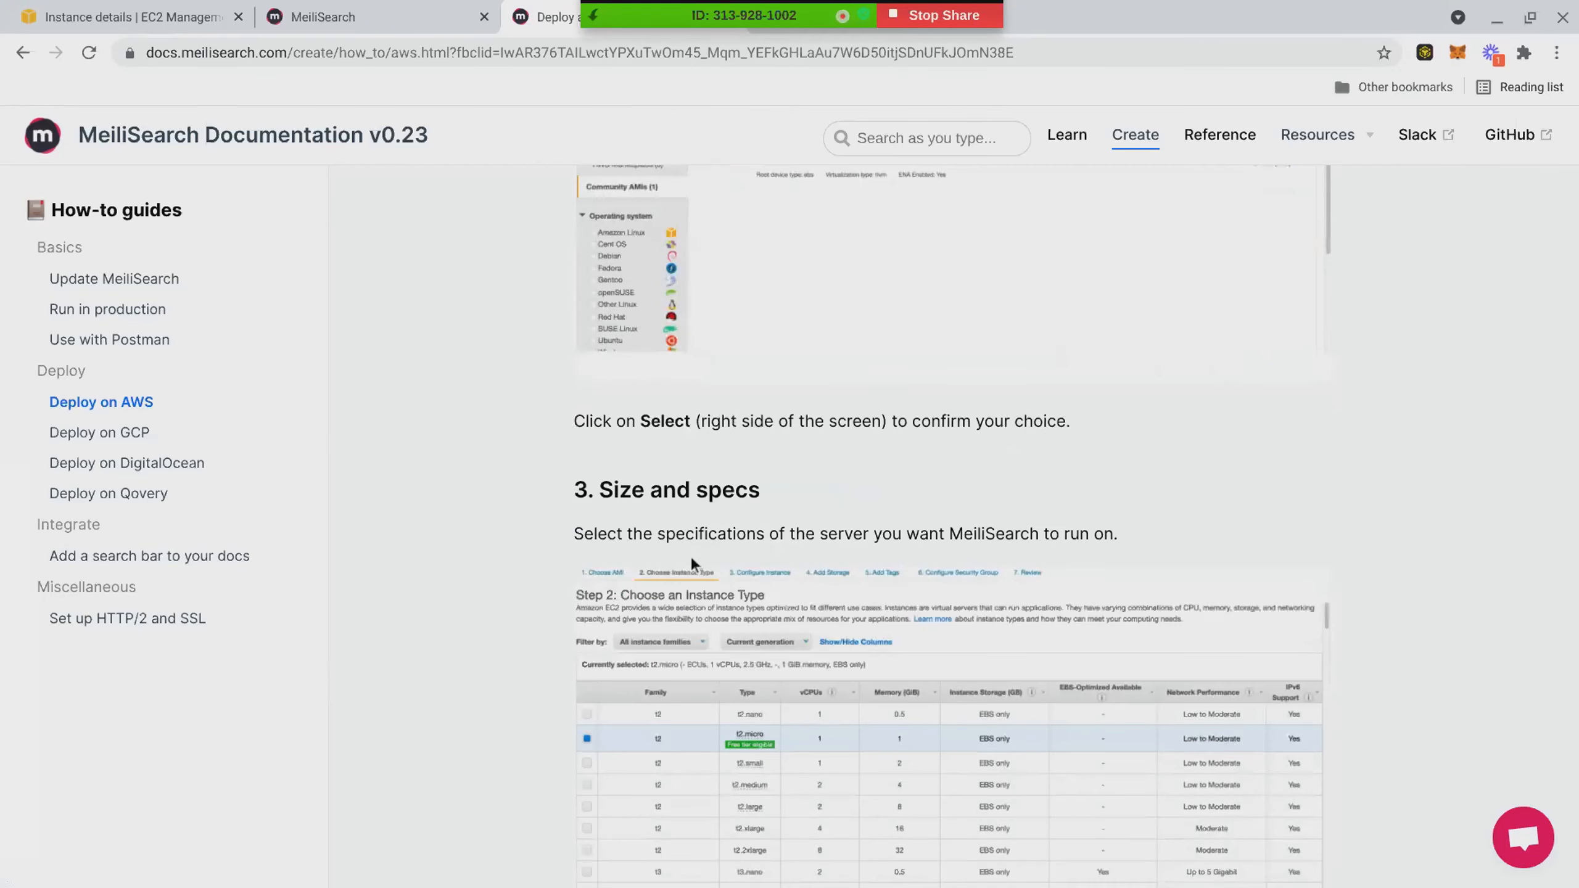
scroll(692, 563, down, 18)
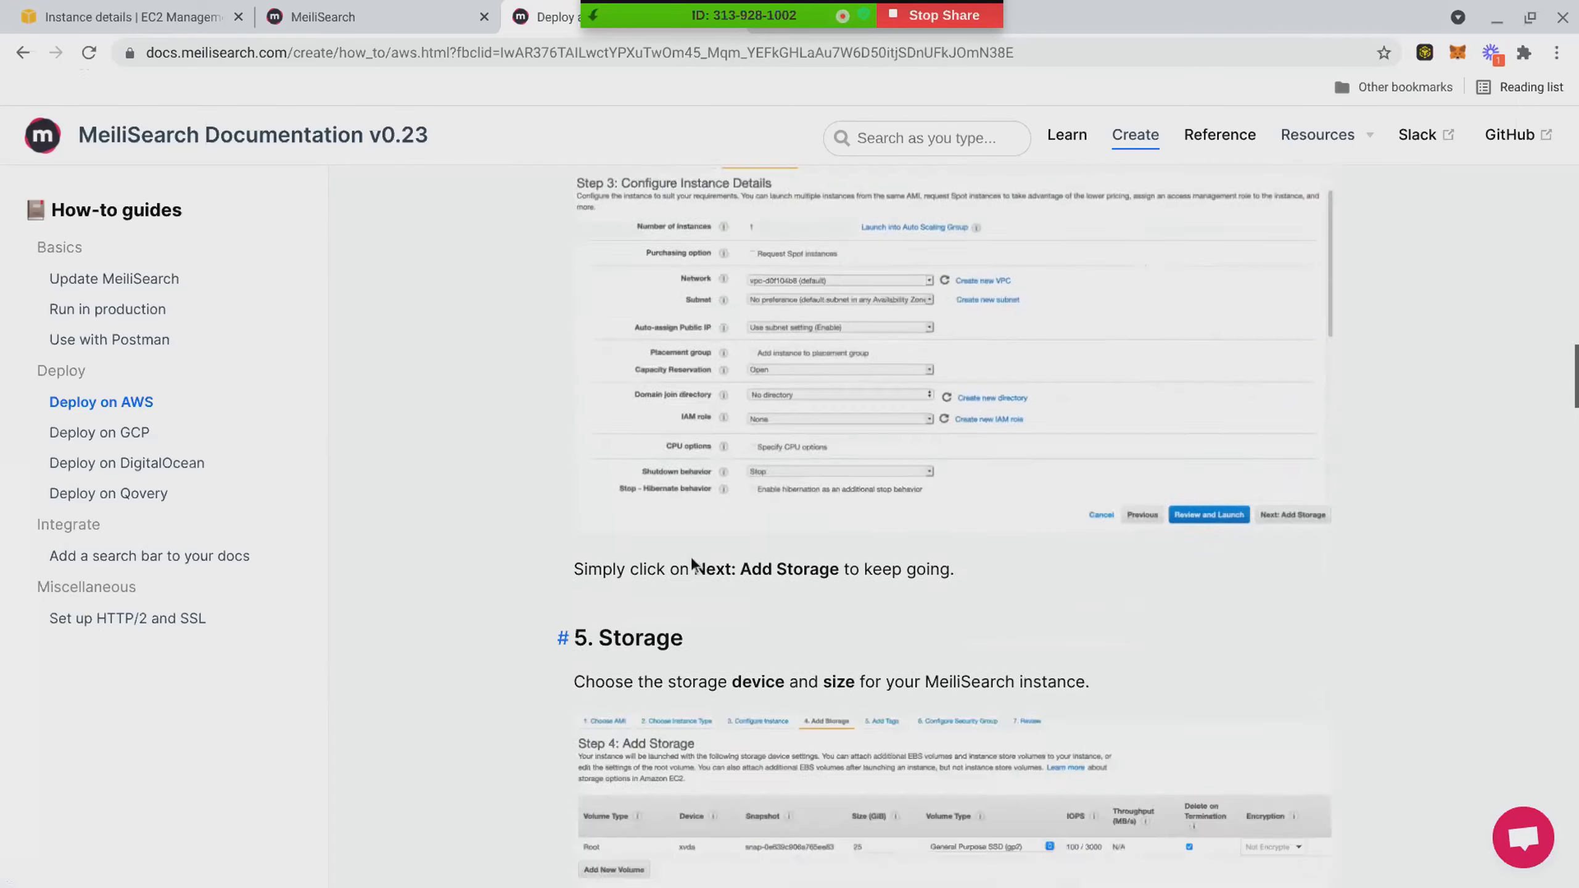
scroll(693, 563, down, 20)
scroll(703, 562, down, 16)
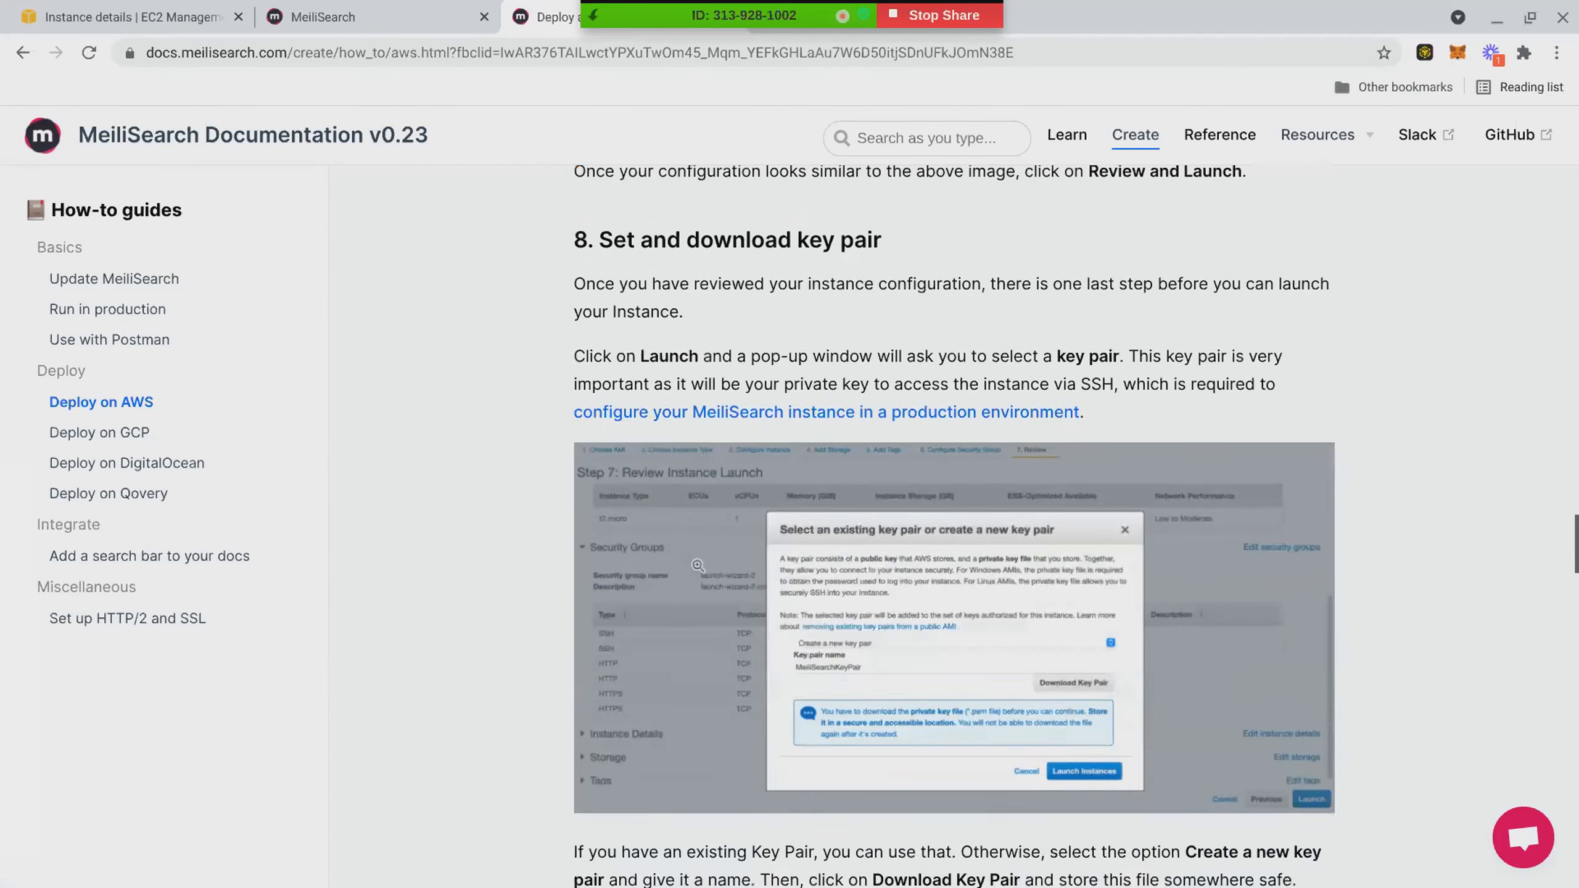
scroll(697, 564, down, 10)
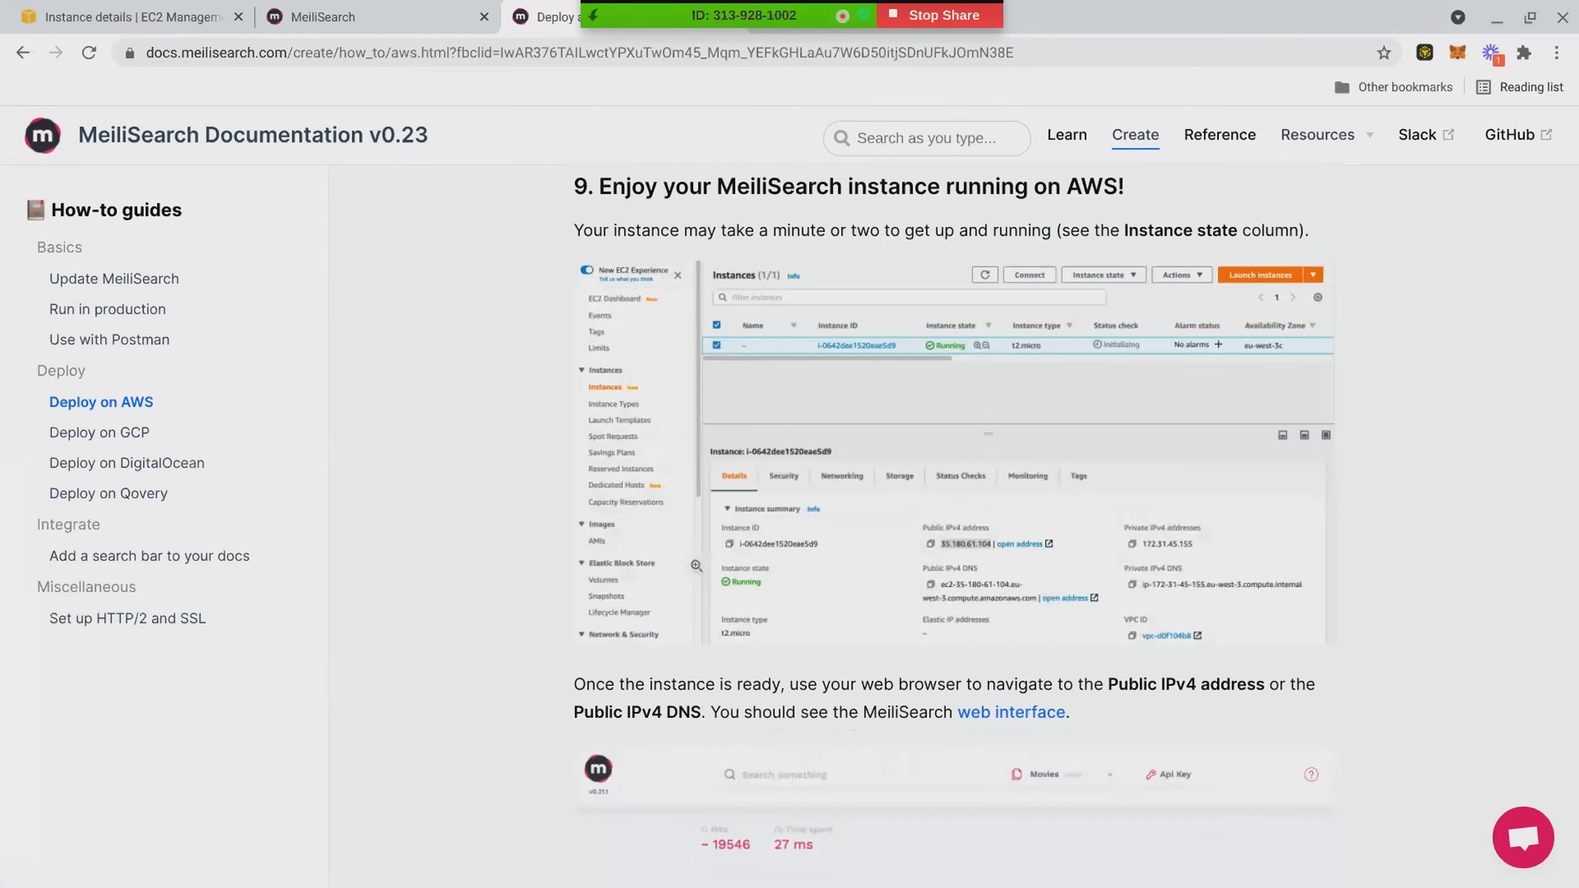
- Examine section 8, Set and download key pair, including its opening sentence about reviewing the instance configuration
scroll(696, 565, up, 6)
scroll(696, 564, down, 5)
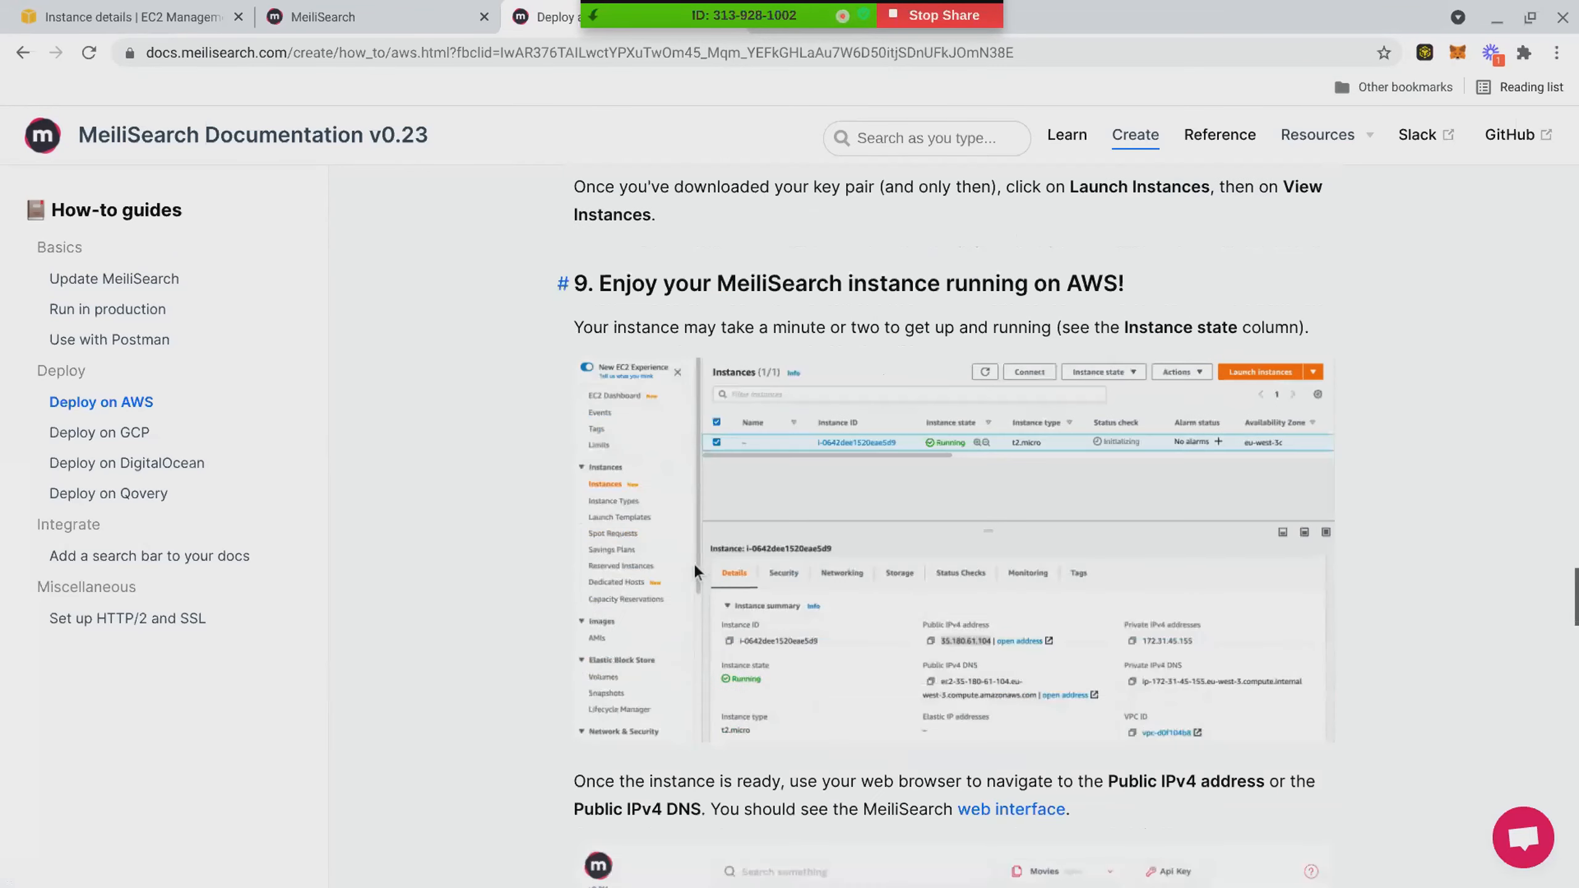
scroll(694, 566, up, 8)
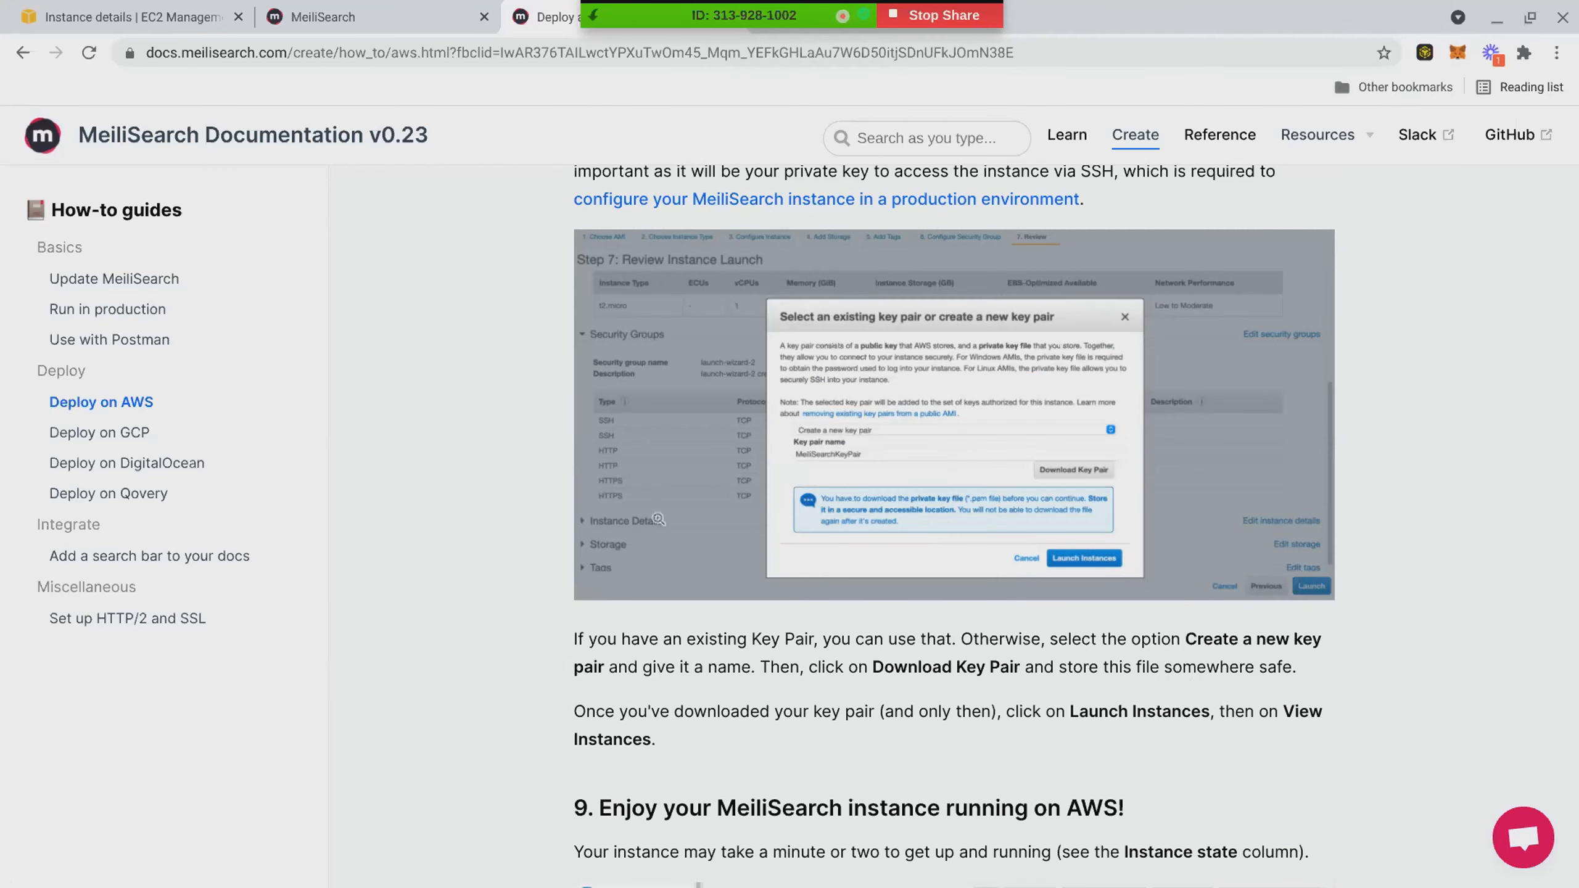
scroll(1192, 671, up, 4)
drag(596, 322, 969, 321)
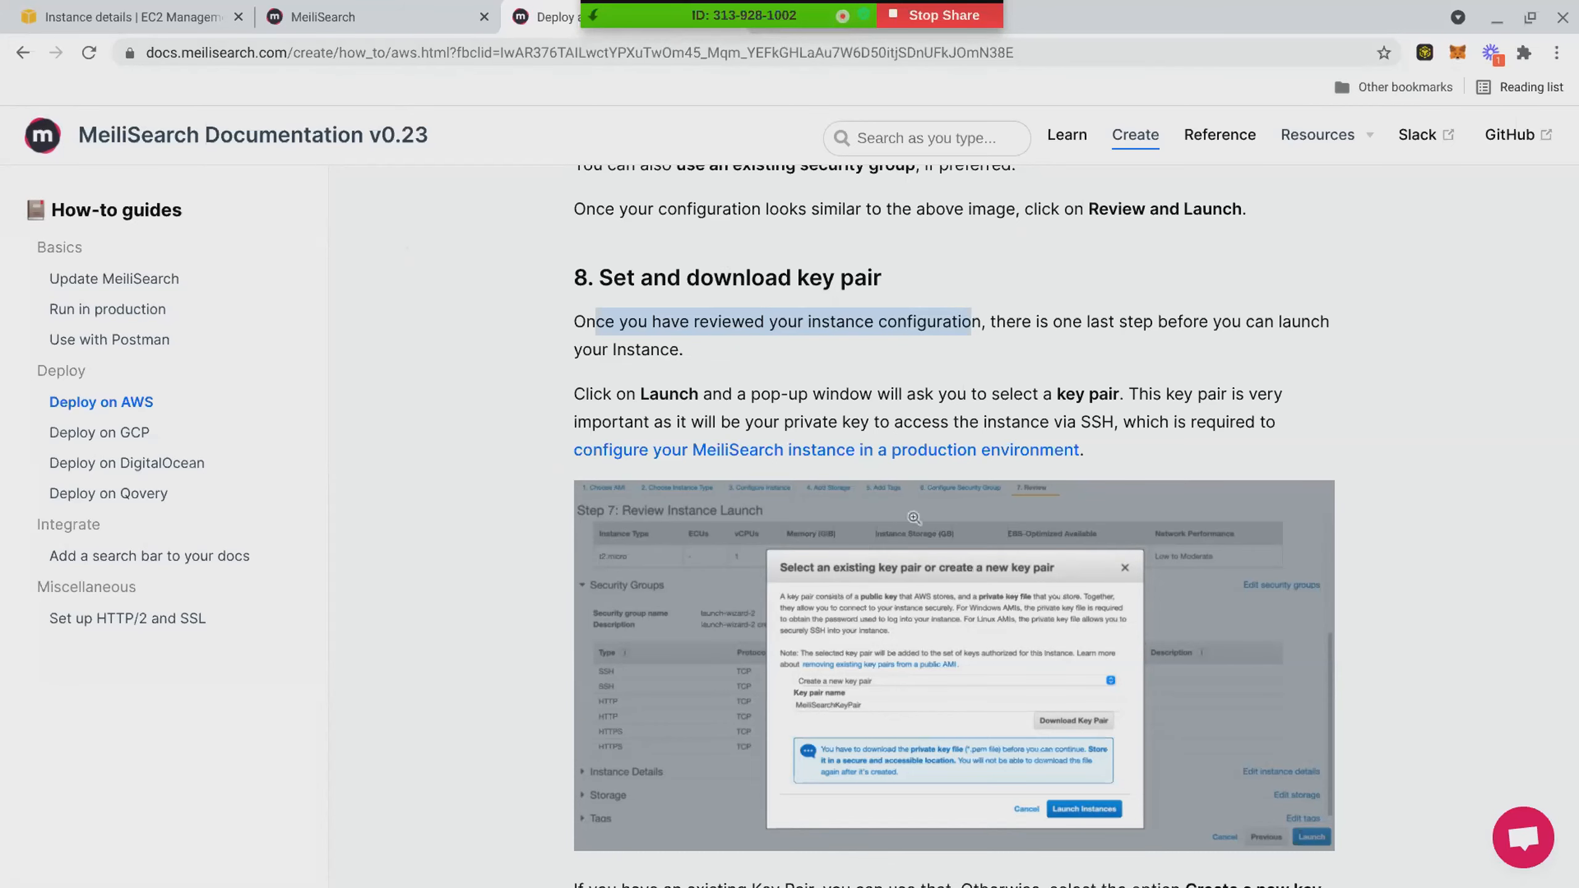
scroll(788, 424, down, 1)
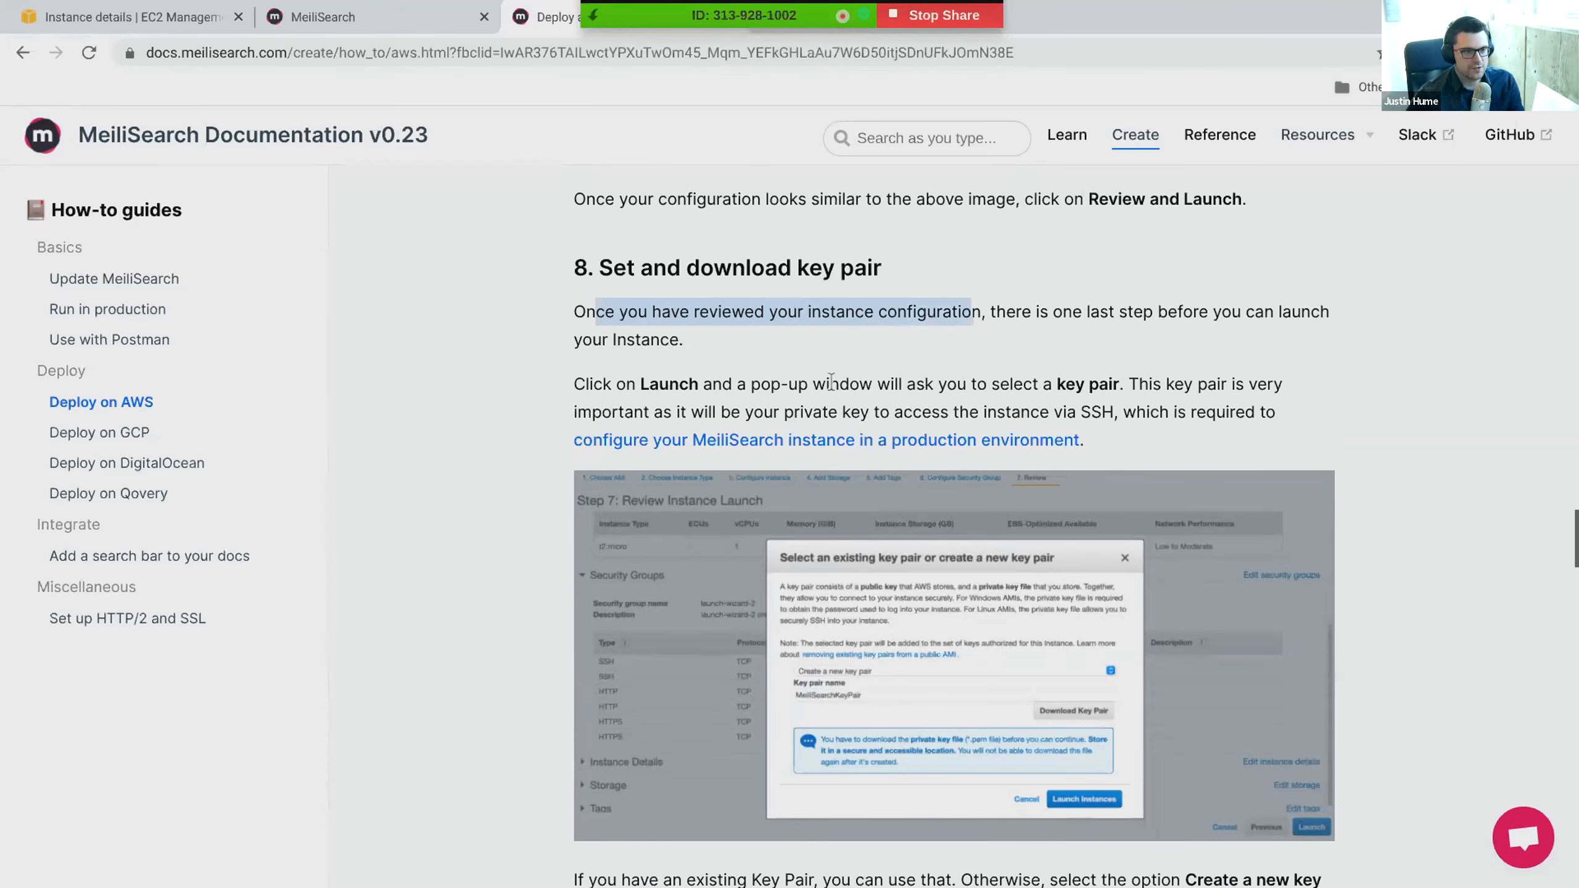
drag(586, 315, 577, 315)
- Send the AWS deployment guide's page link to Everyone in the meeting chat and close the chat
click(364, 56)
key(ctrl+c)
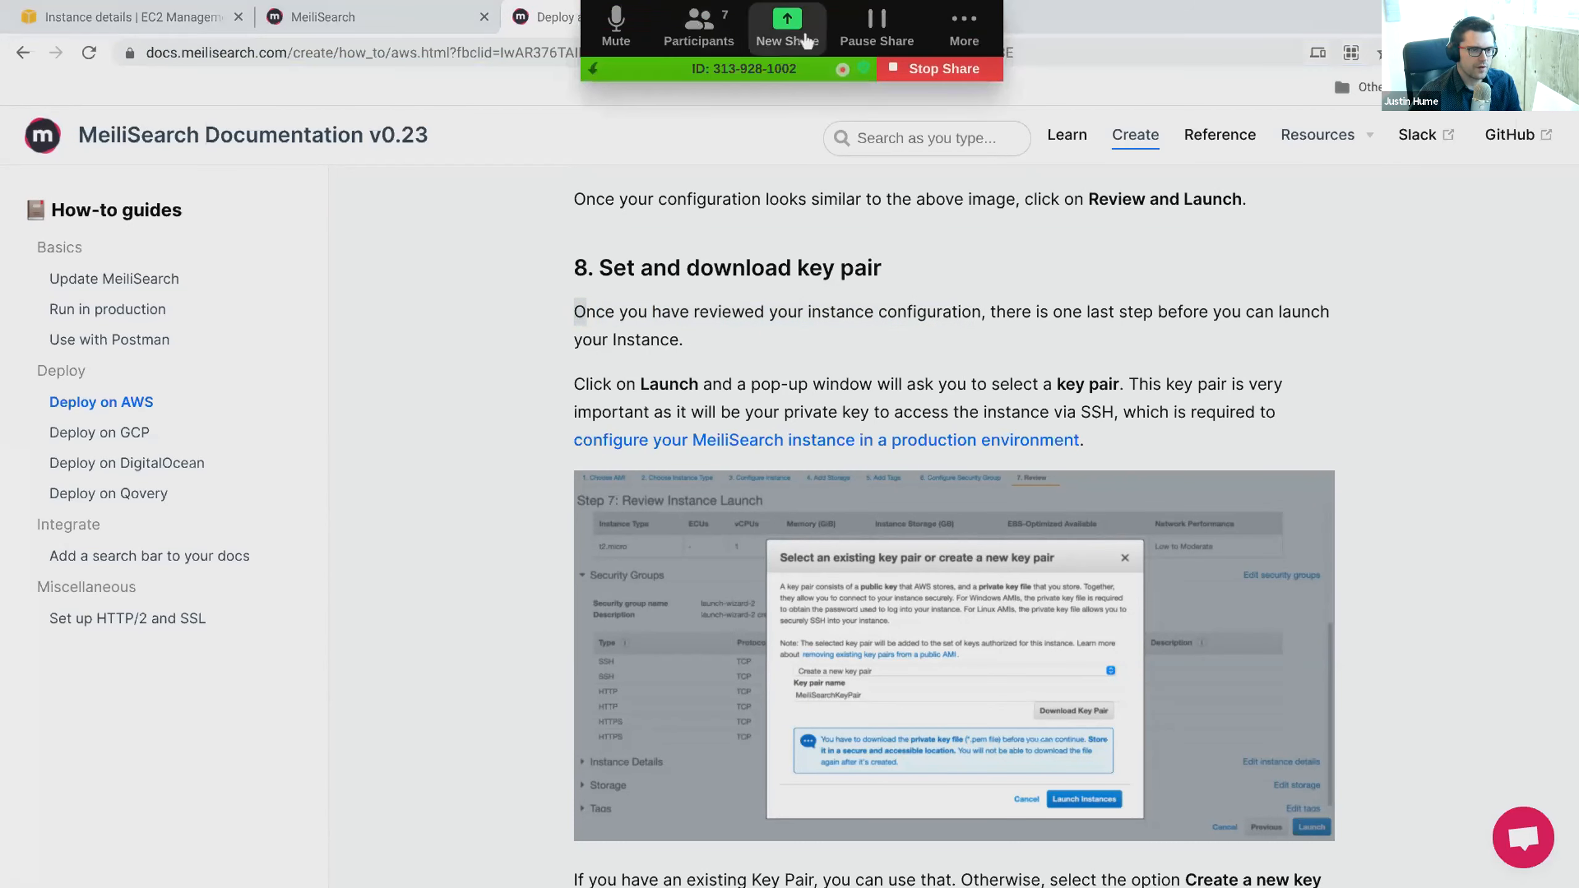
click(962, 31)
click(1064, 67)
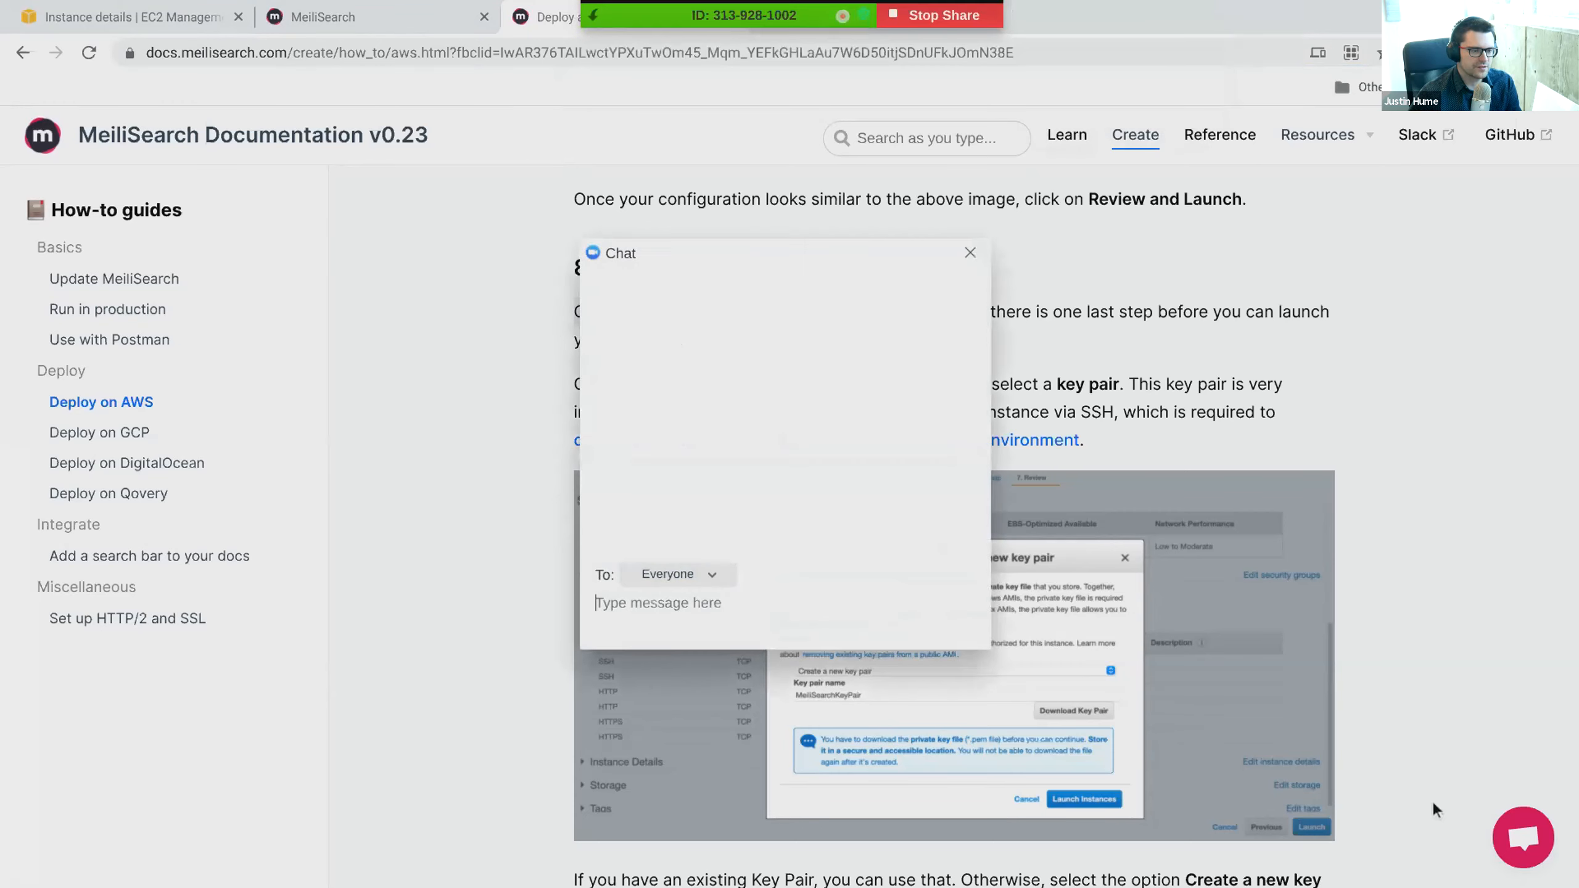
key(ctrl+v)
key(Return)
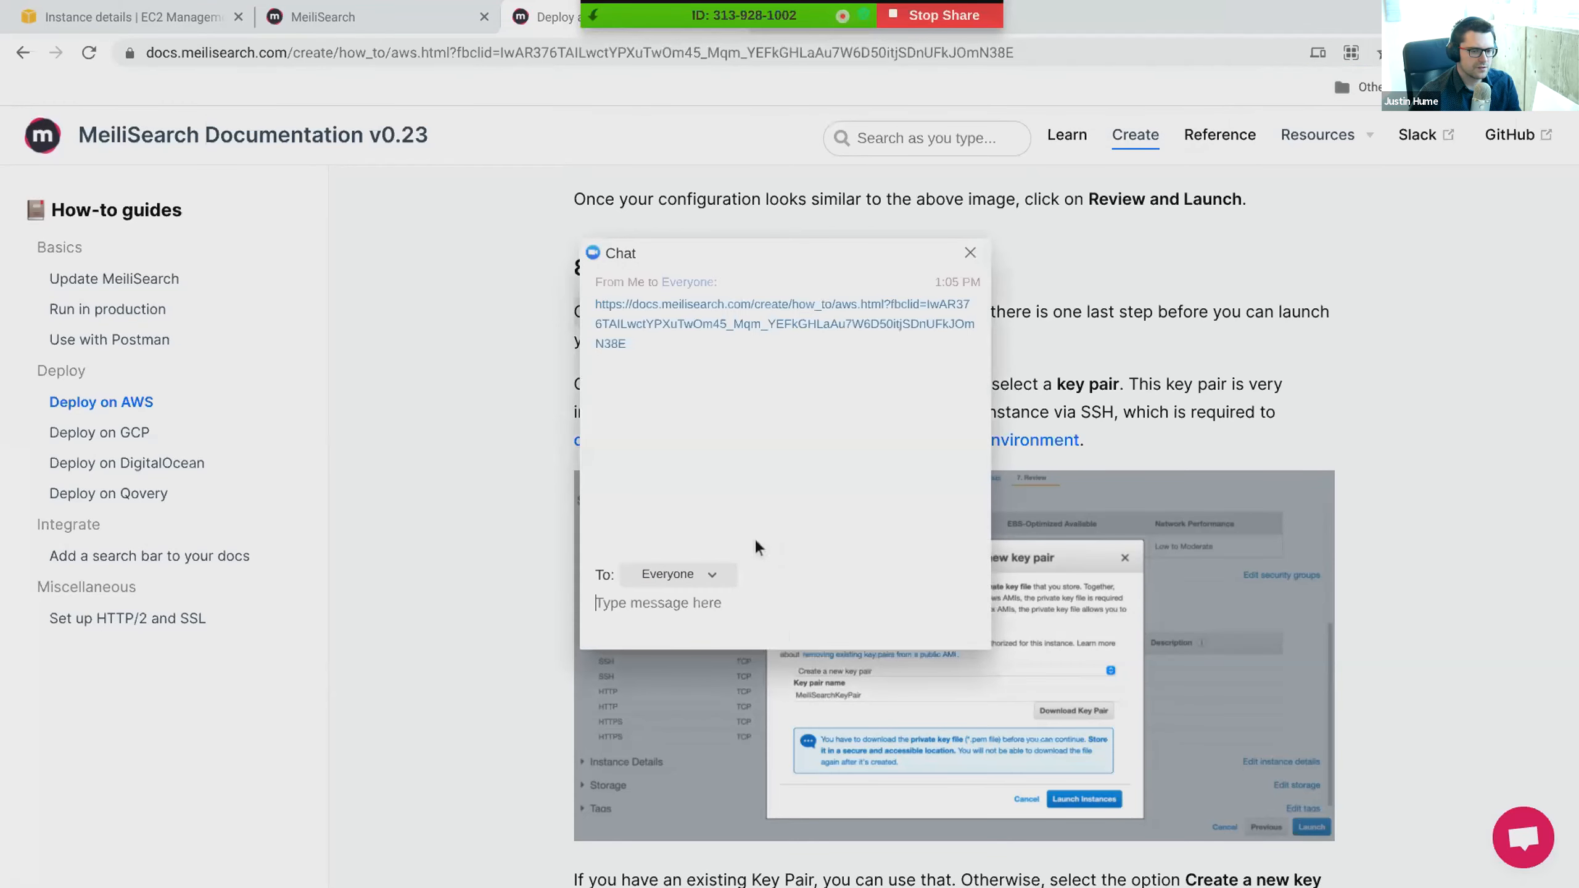
click(969, 252)
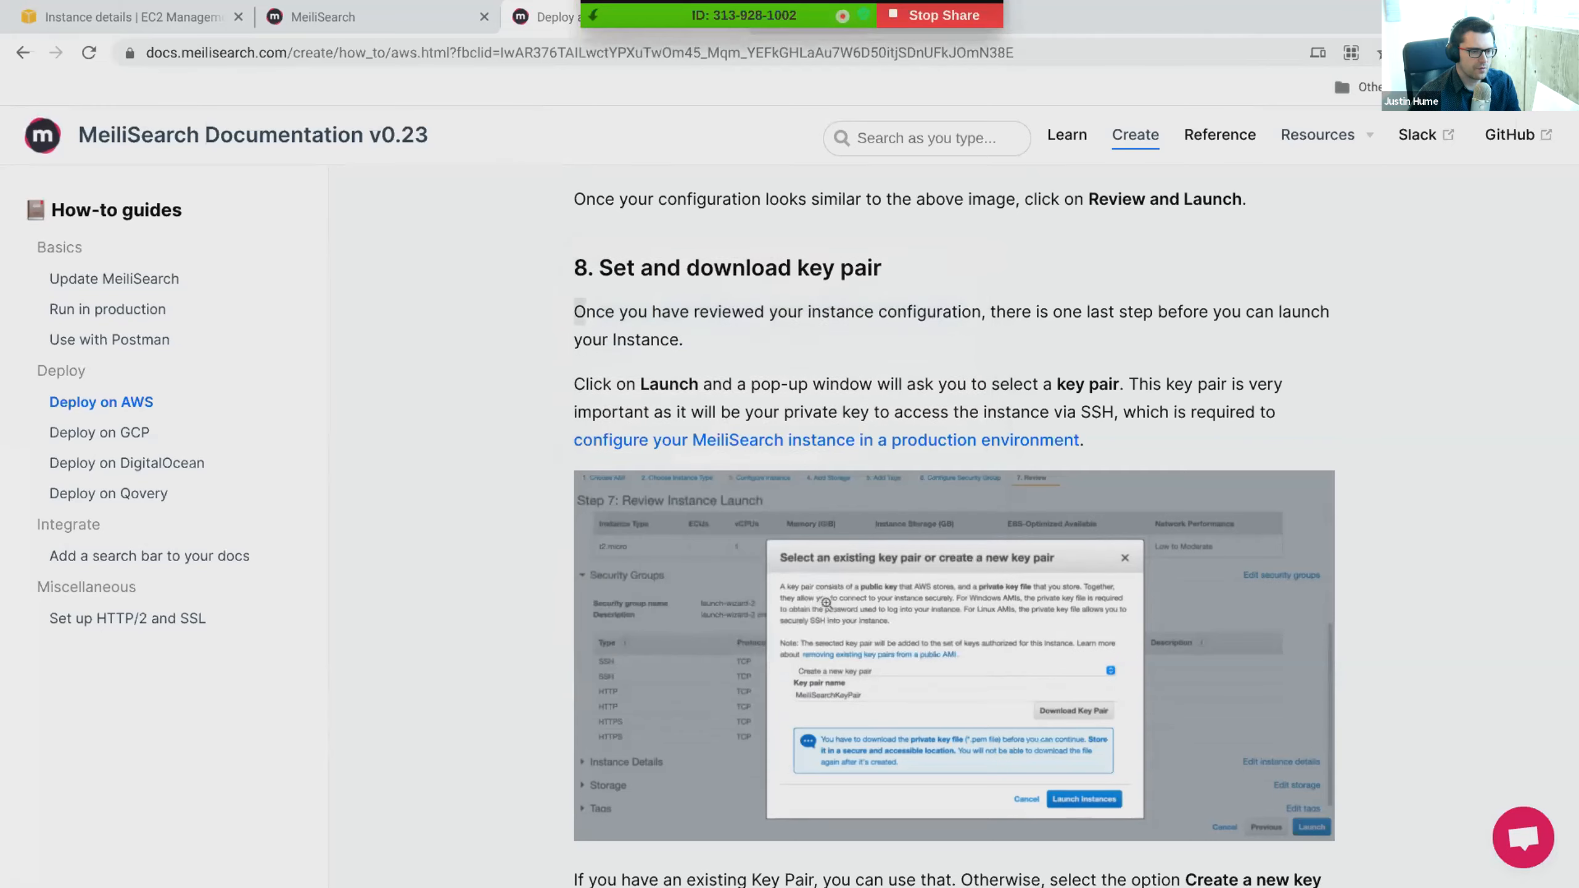
- Read the guide's instructions on creating and downloading a key pair and on accessing the running instance in section 9
scroll(793, 570, down, 1)
scroll(622, 373, down, 2)
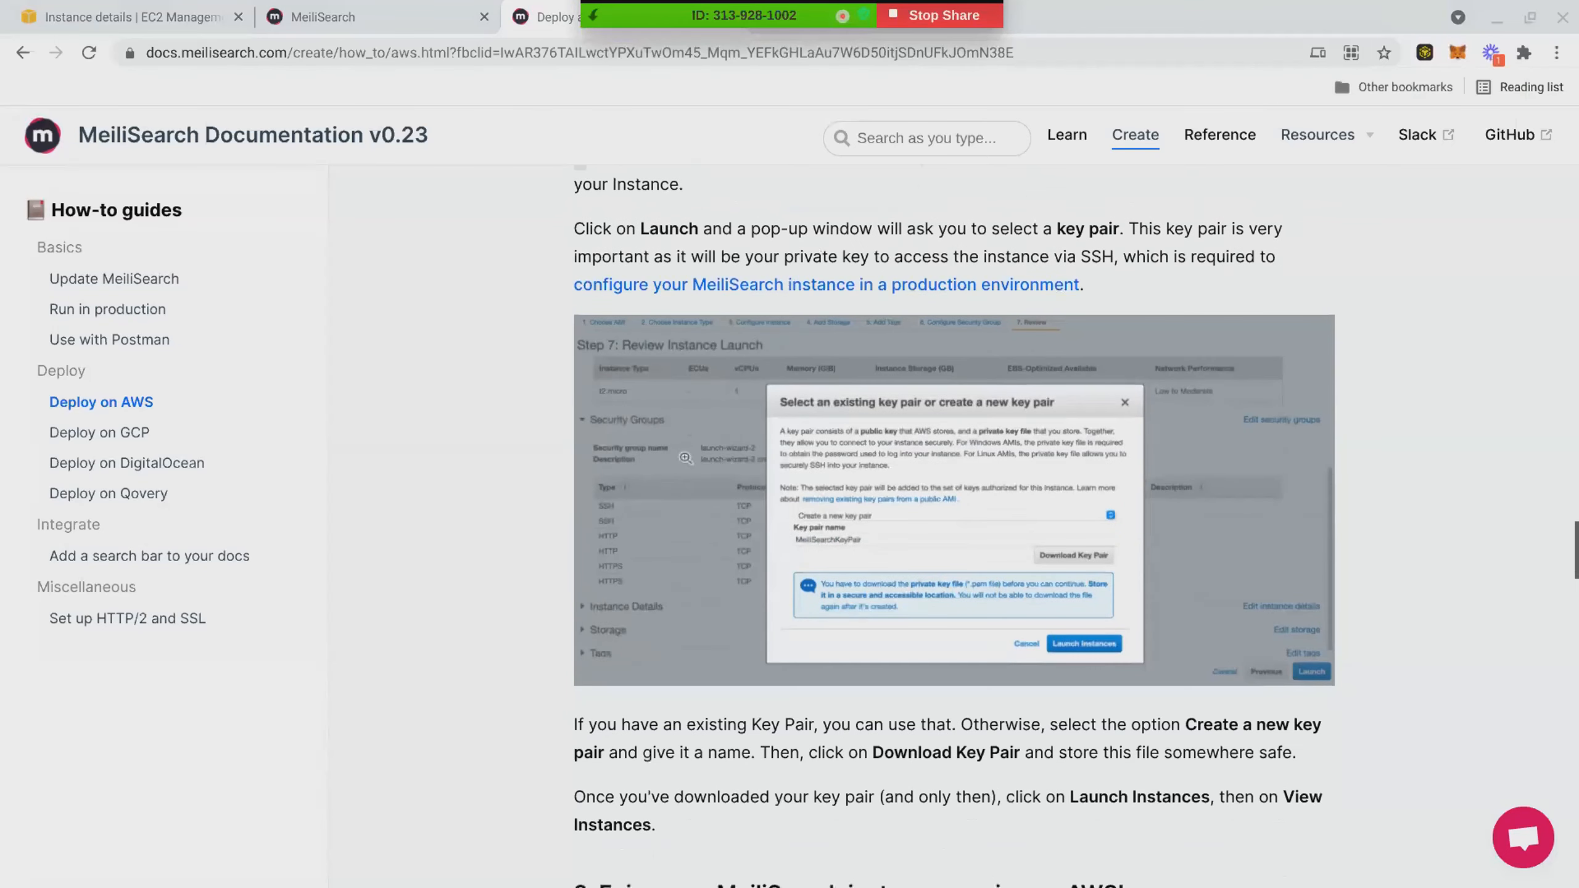
scroll(704, 509, up, 5)
scroll(704, 509, down, 1)
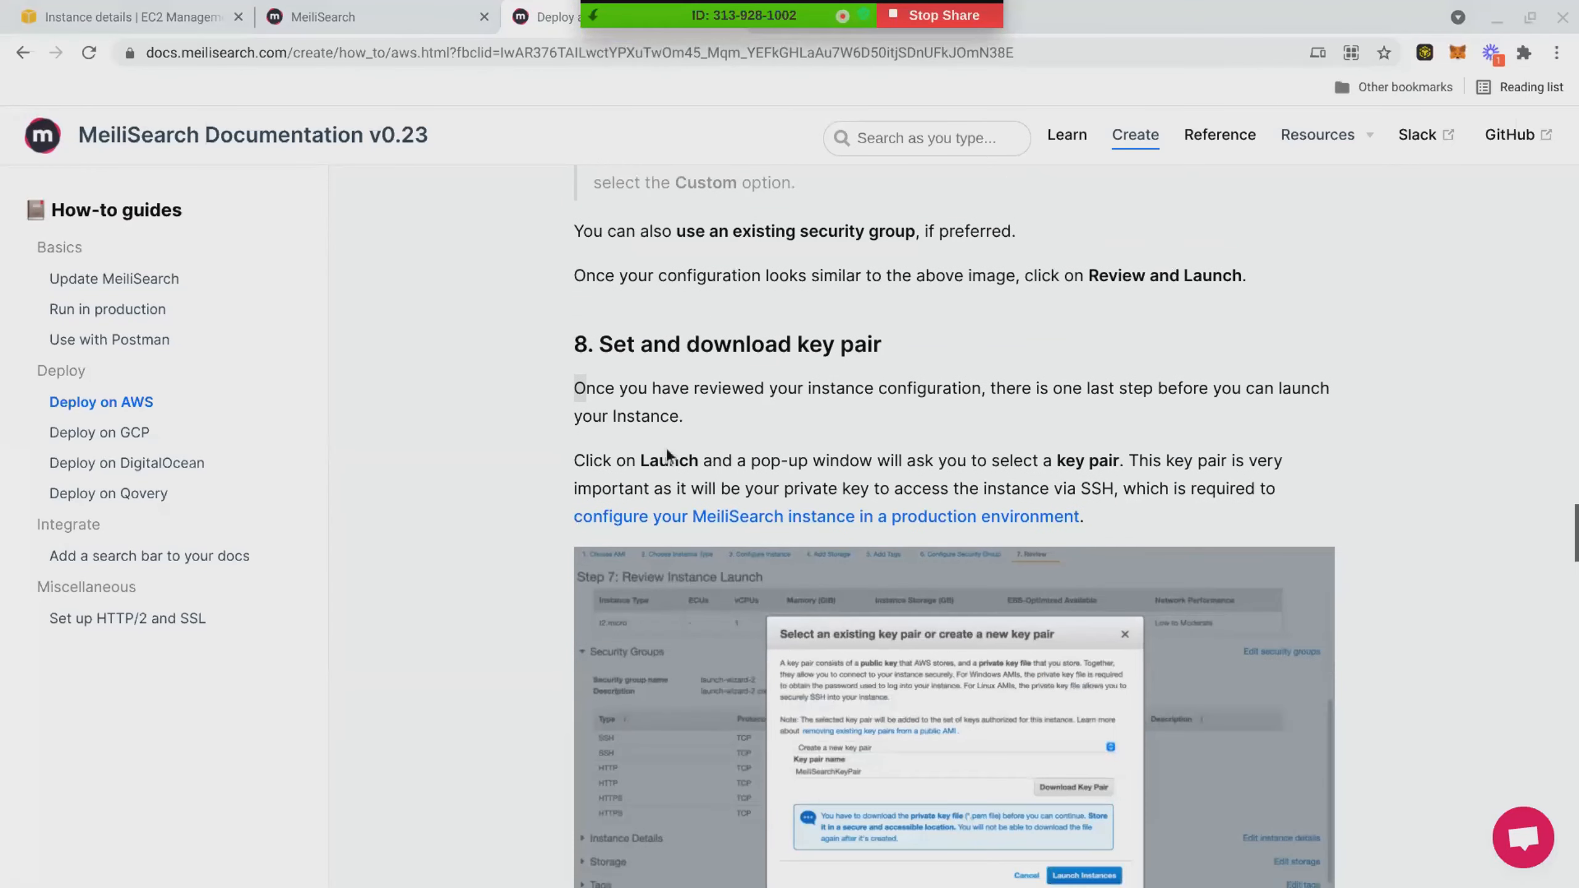
scroll(666, 456, down, 1)
scroll(1001, 704, down, 1)
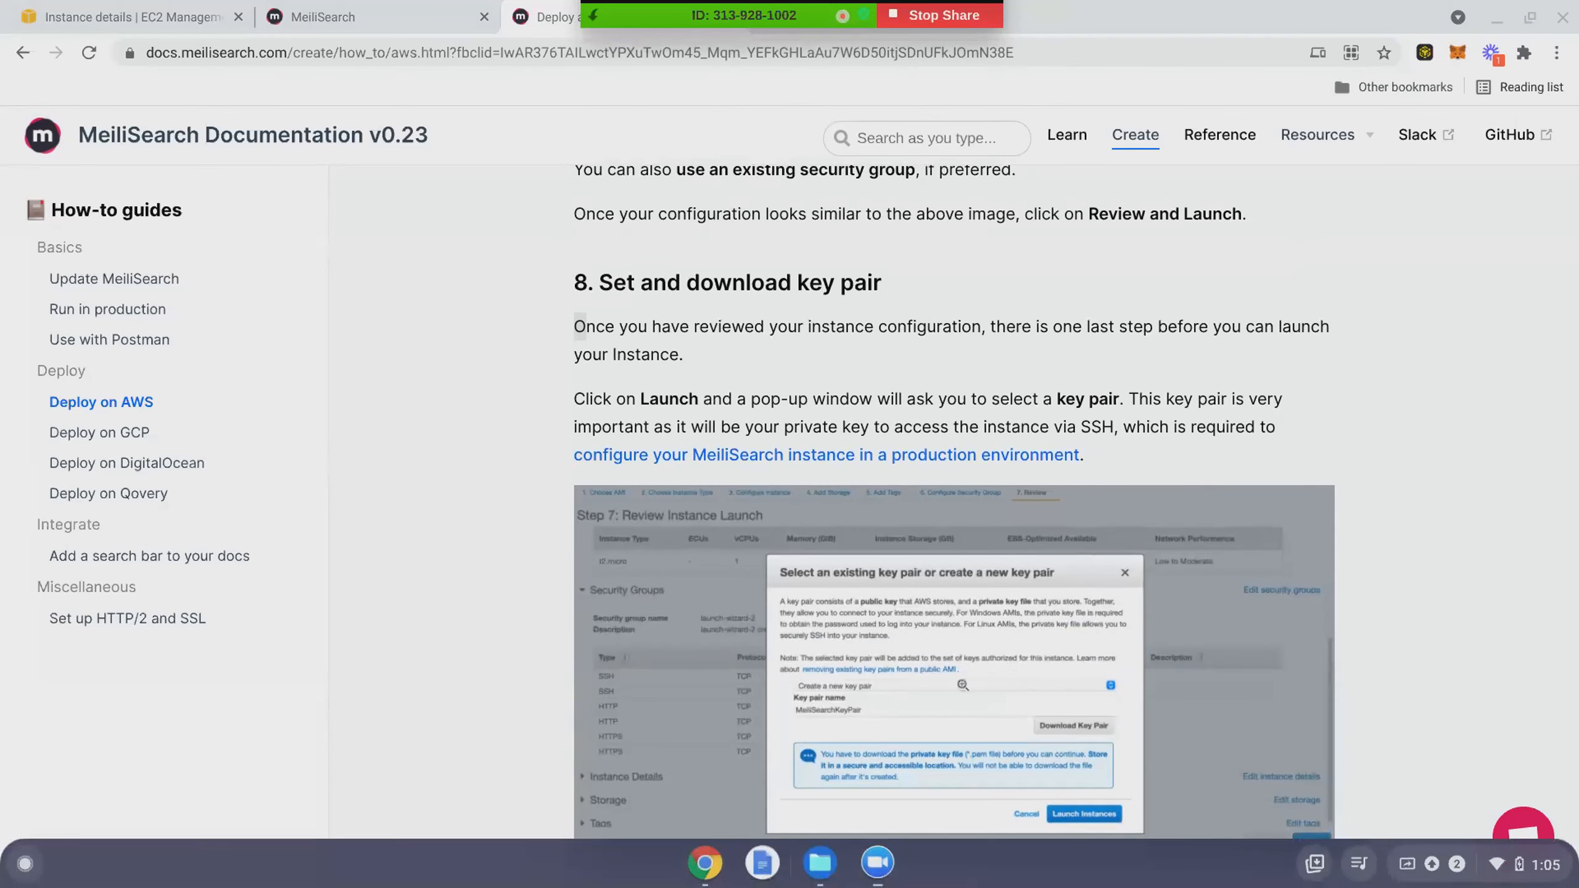
scroll(954, 536, down, 3)
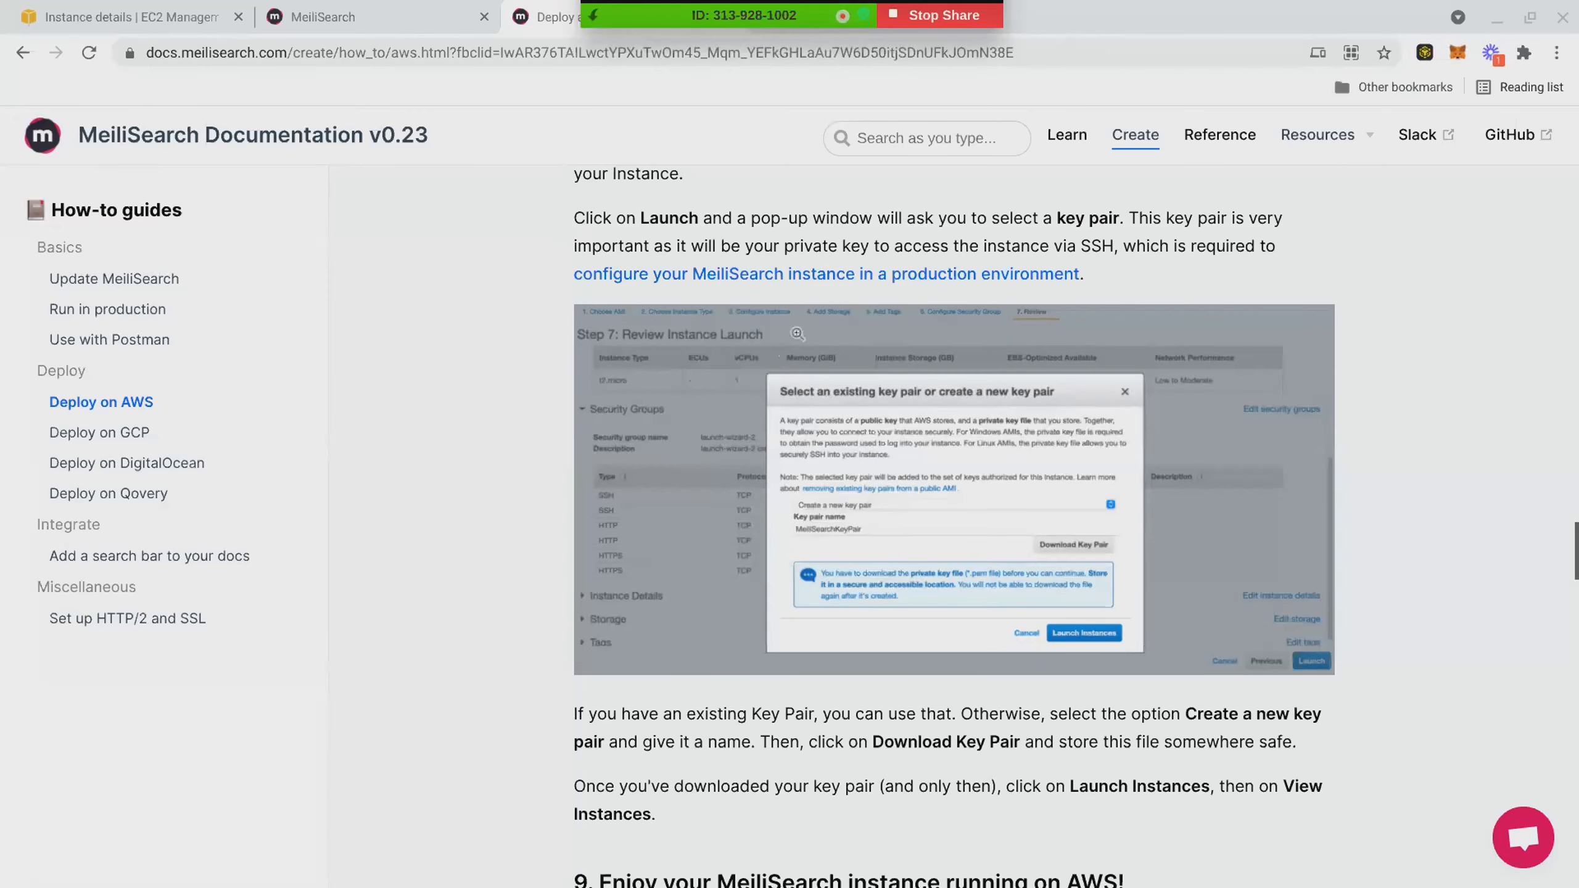
scroll(797, 334, down, 4)
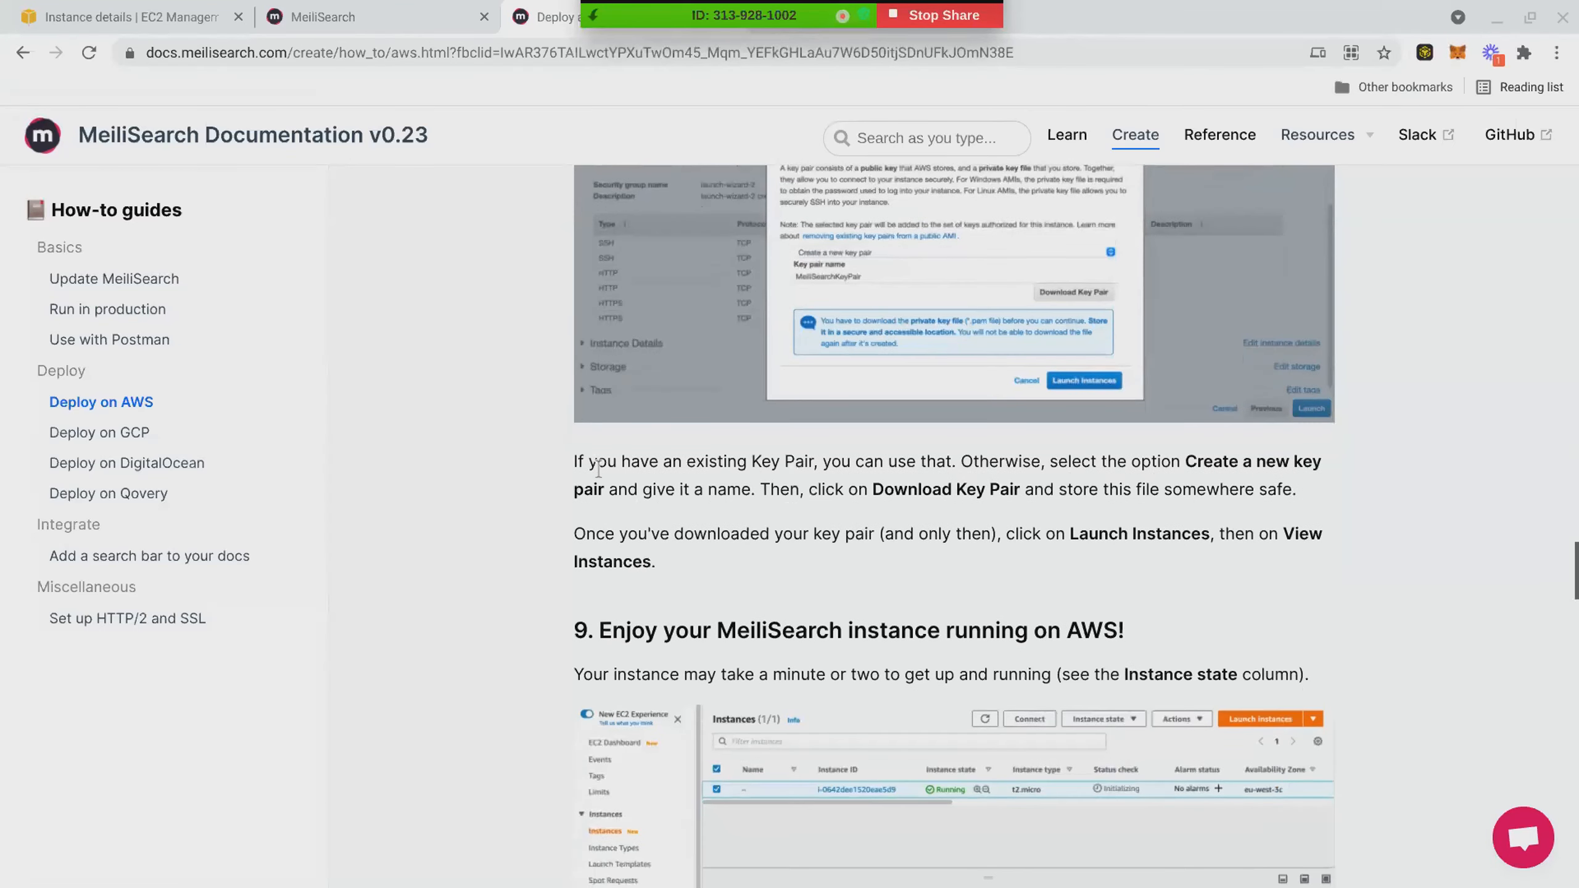
drag(594, 463, 1201, 459)
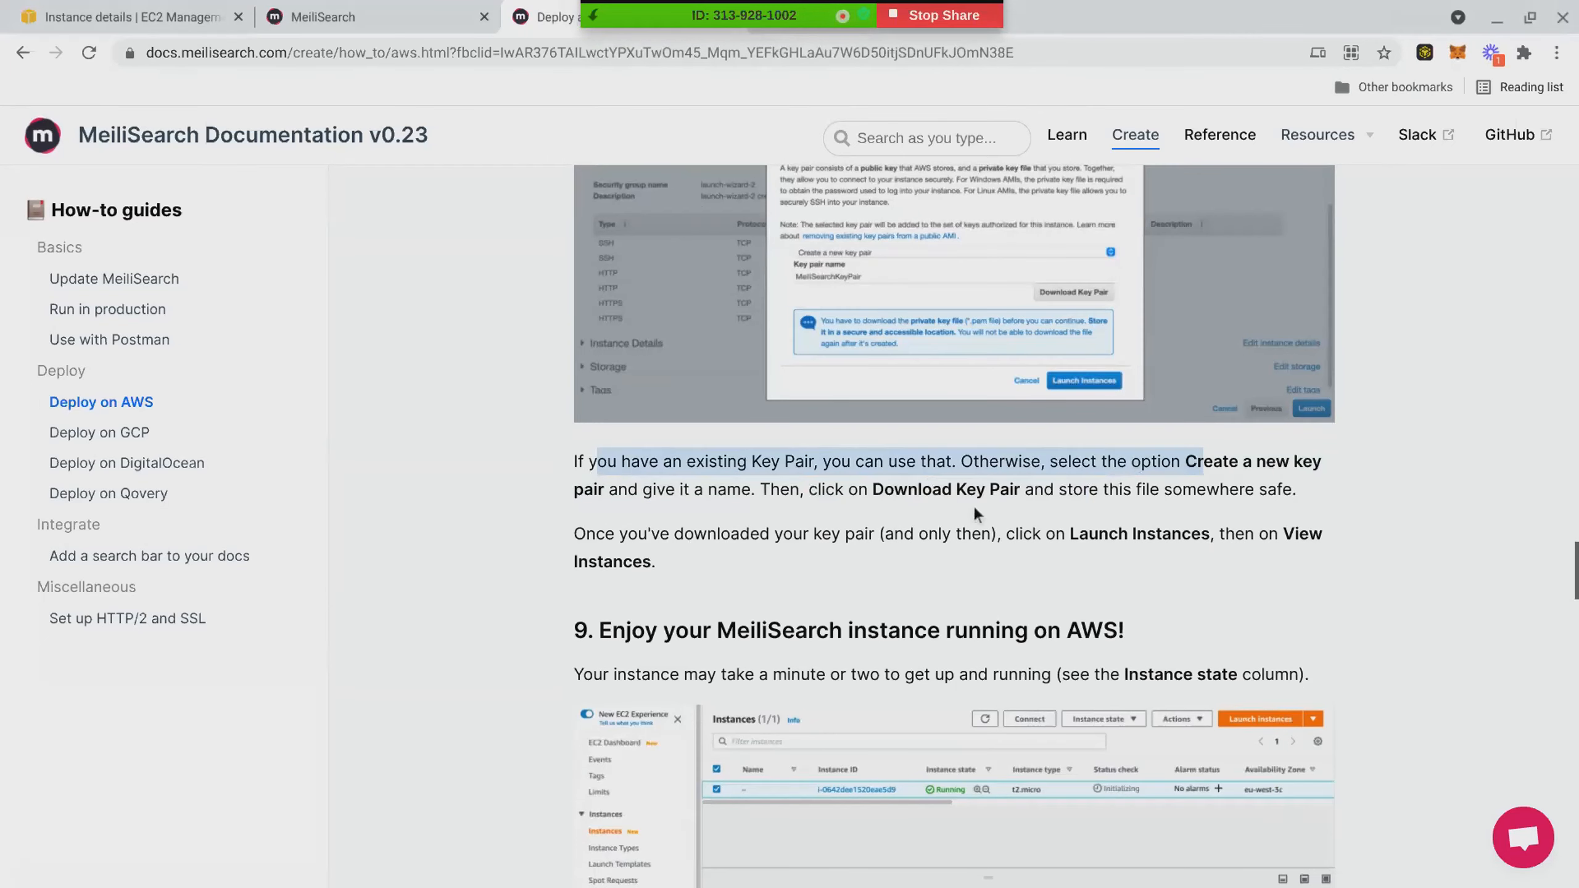
scroll(930, 558, down, 6)
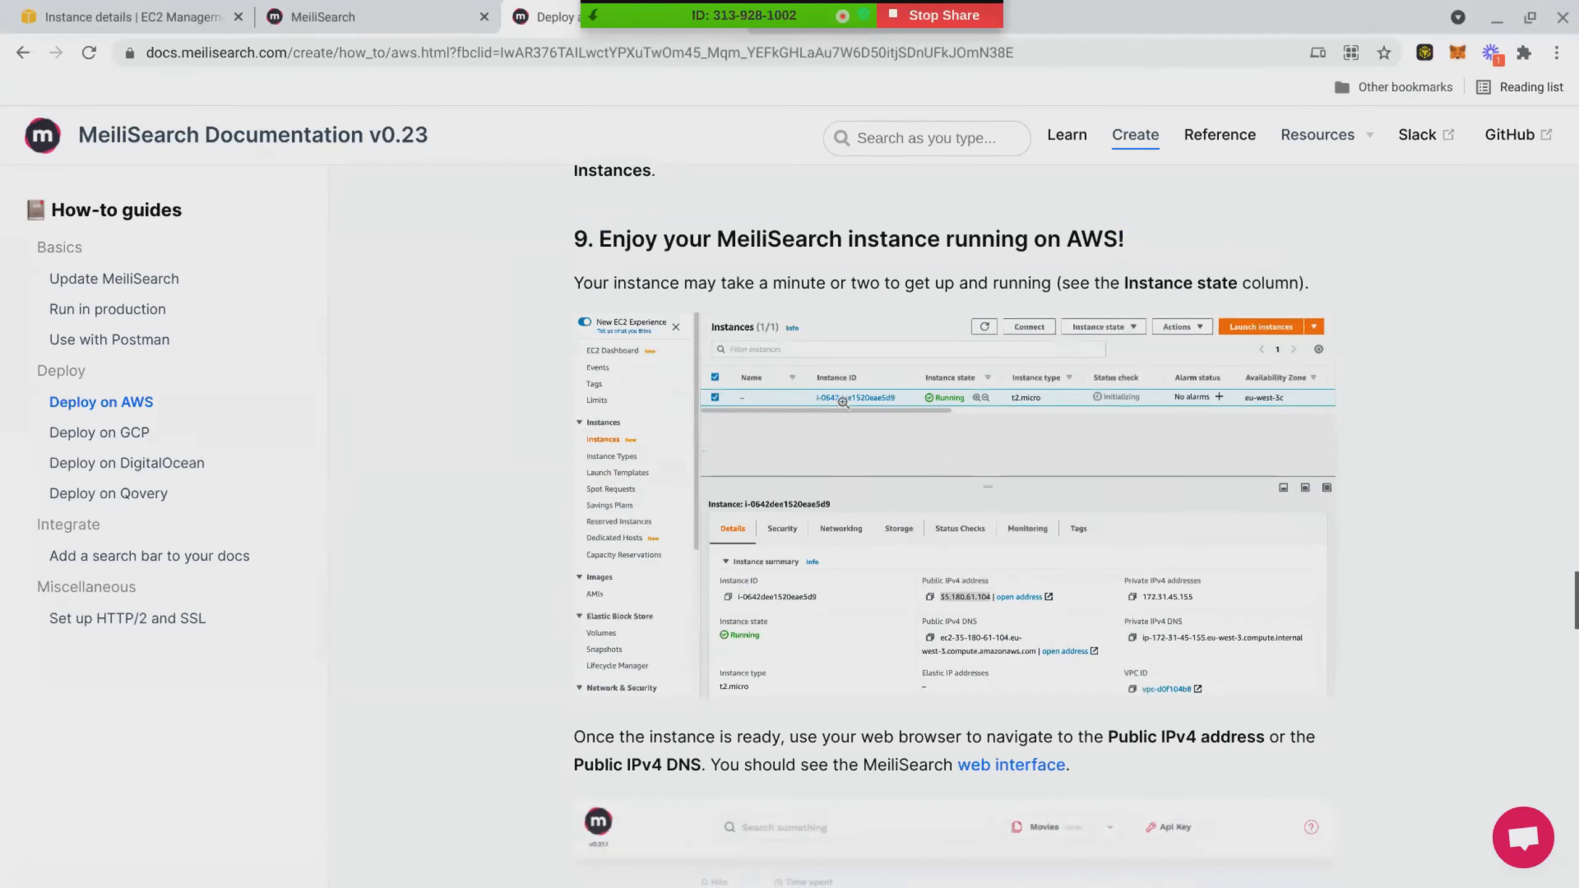
- Examine section 9 of the guide, including its running-instance screenshot and an enlarged view of the MeiliSearch web interface image
click(844, 402)
click(695, 238)
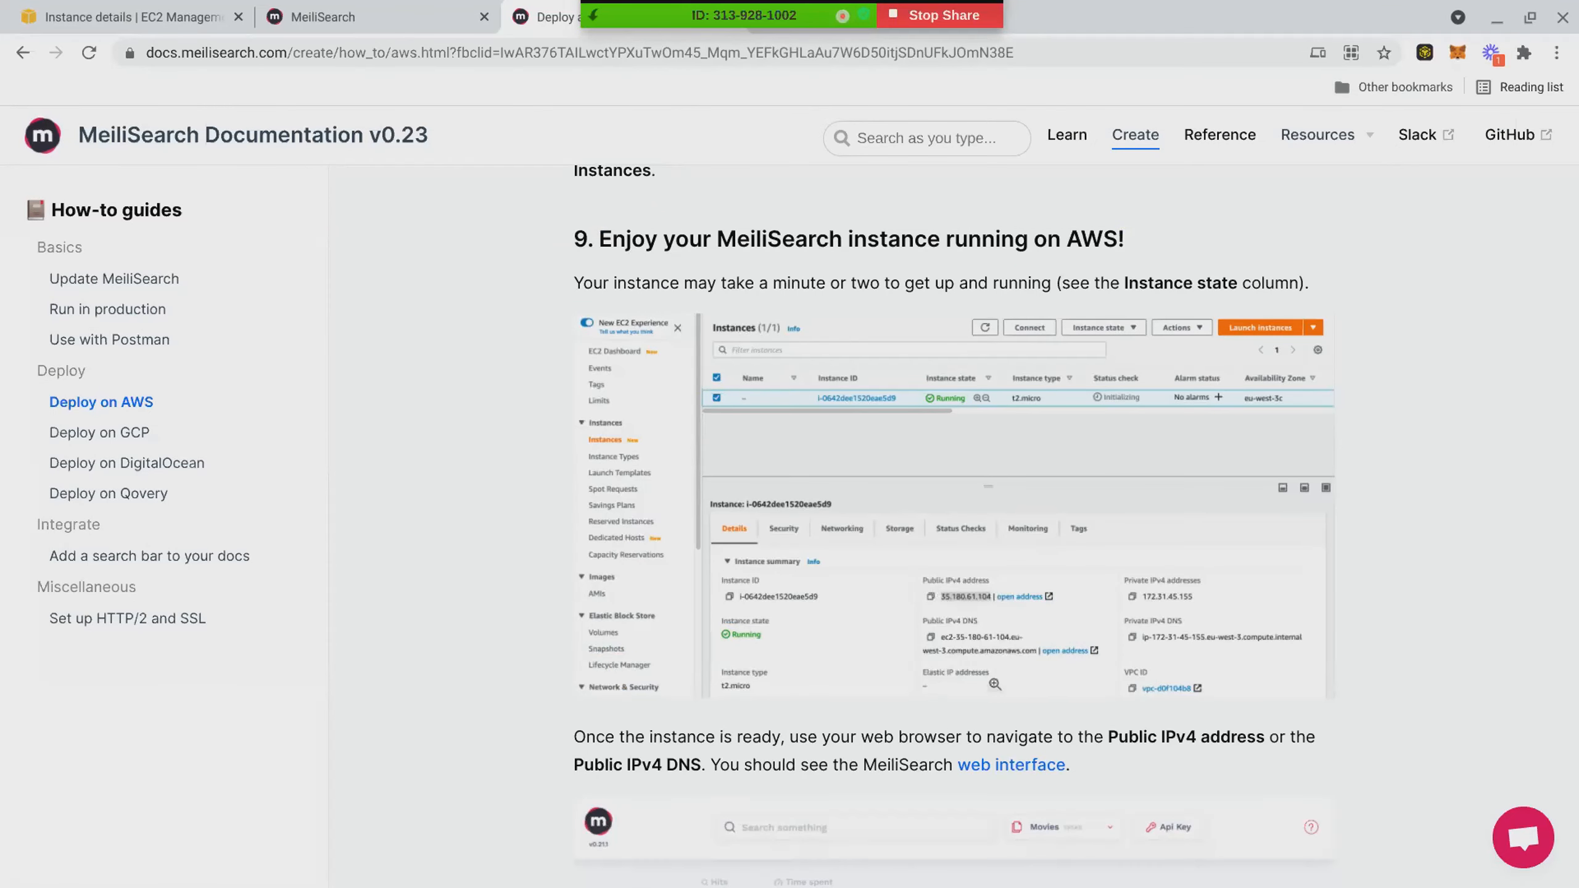
scroll(1137, 681, down, 2)
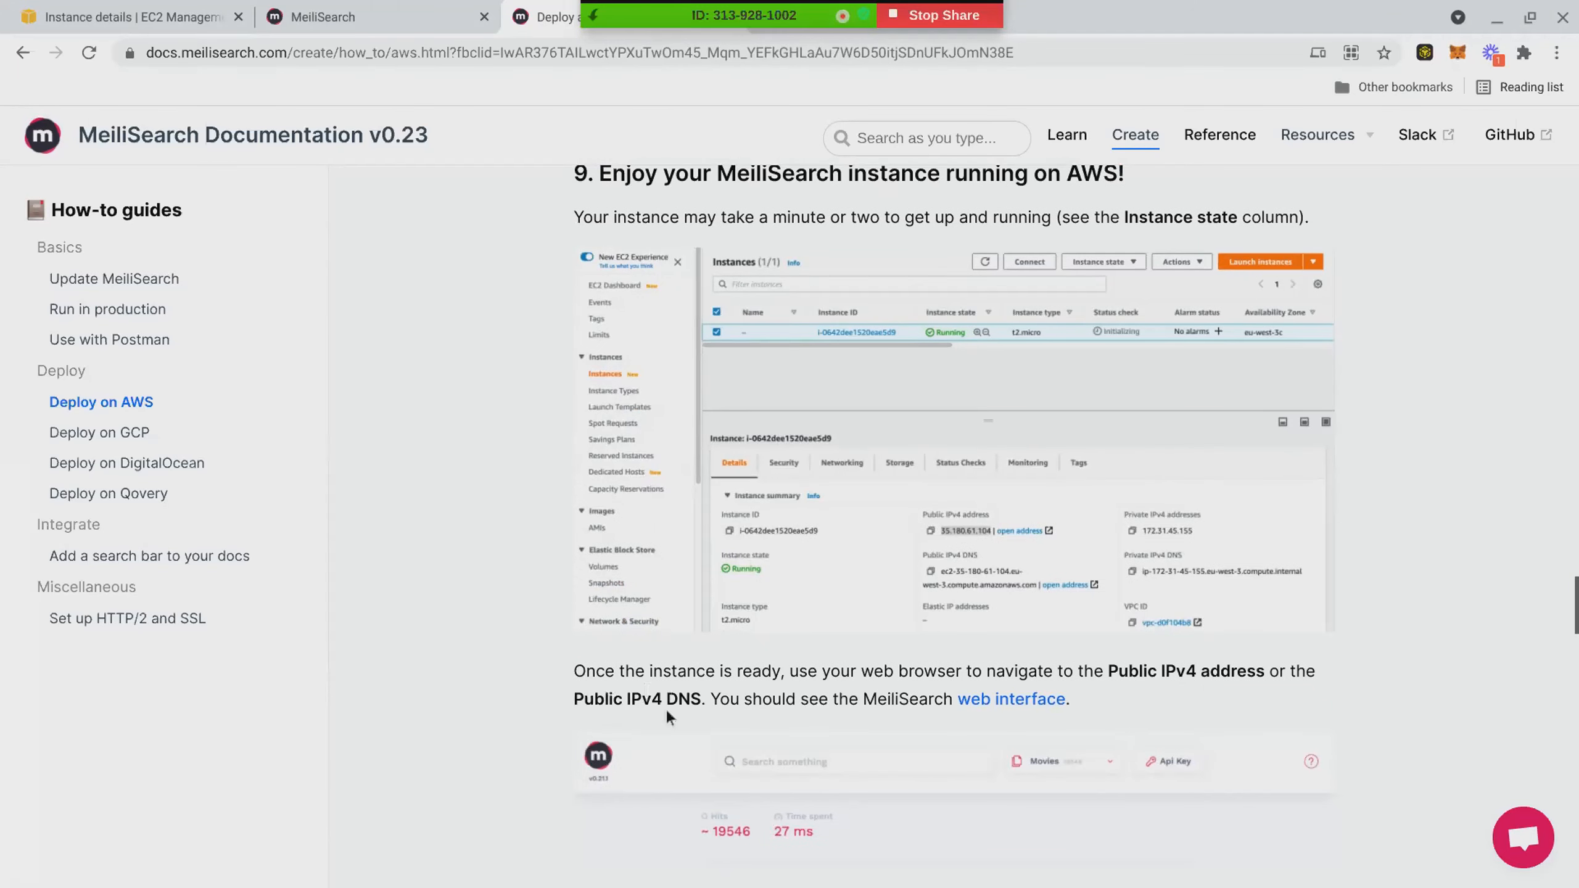
scroll(666, 716, down, 3)
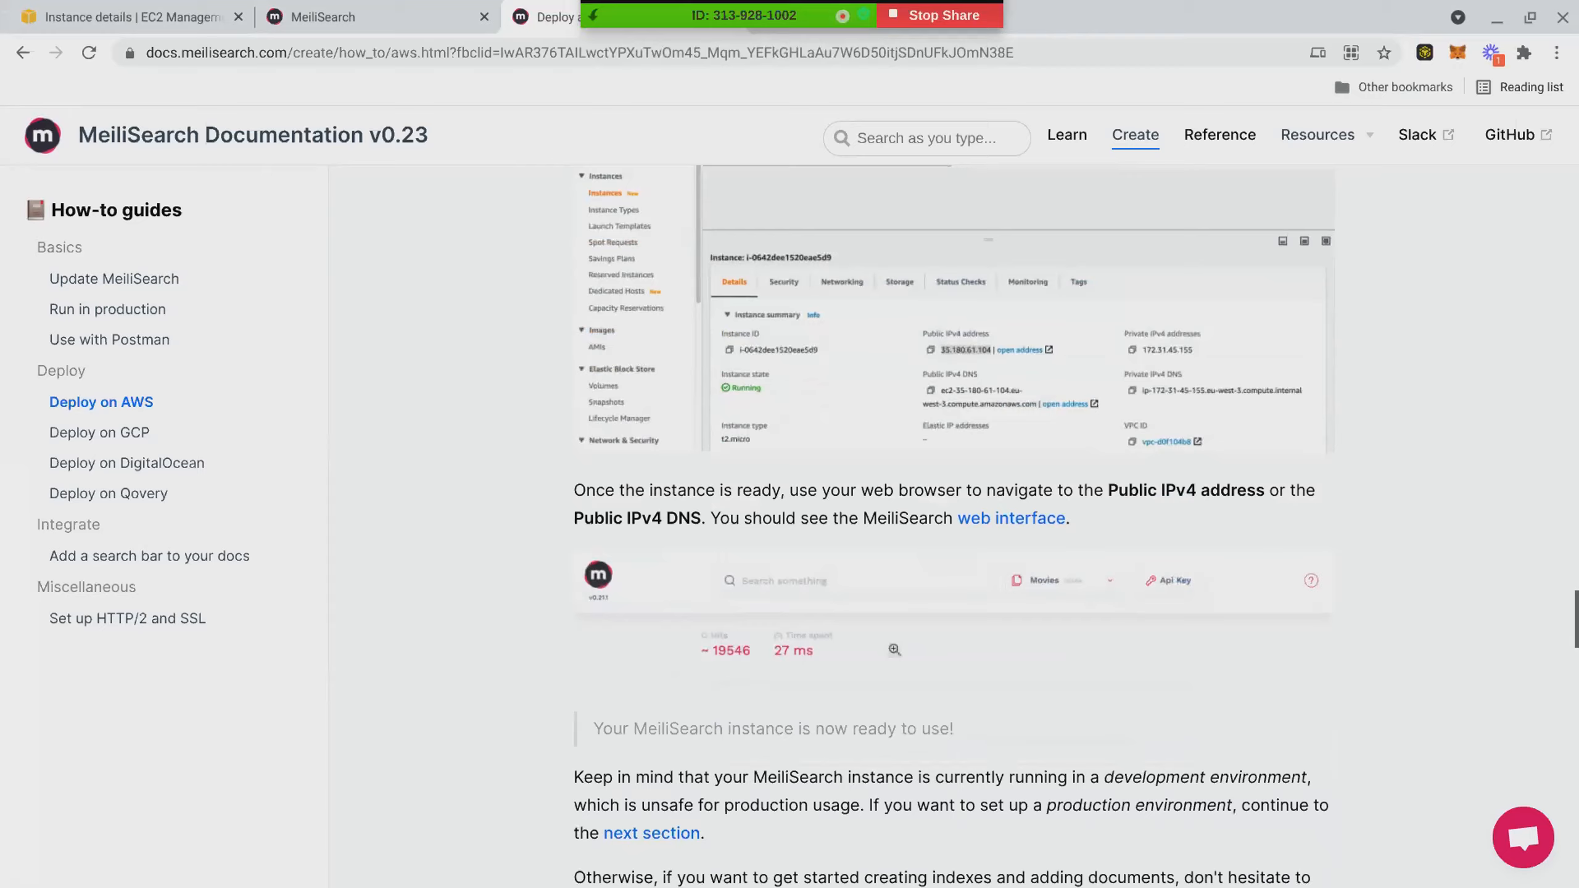
click(893, 650)
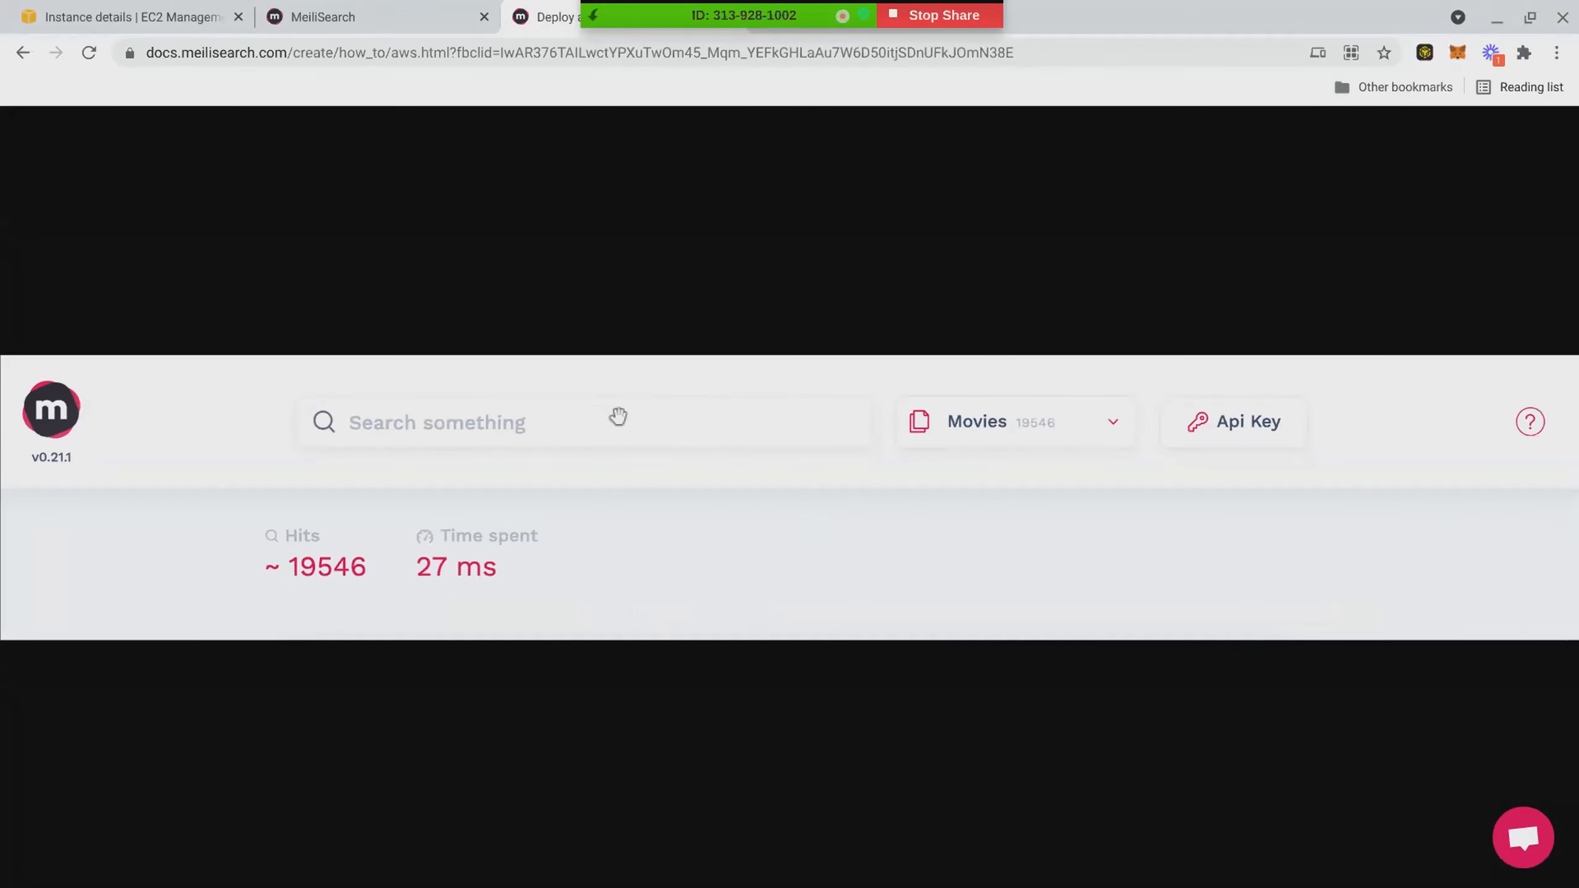
click(1230, 423)
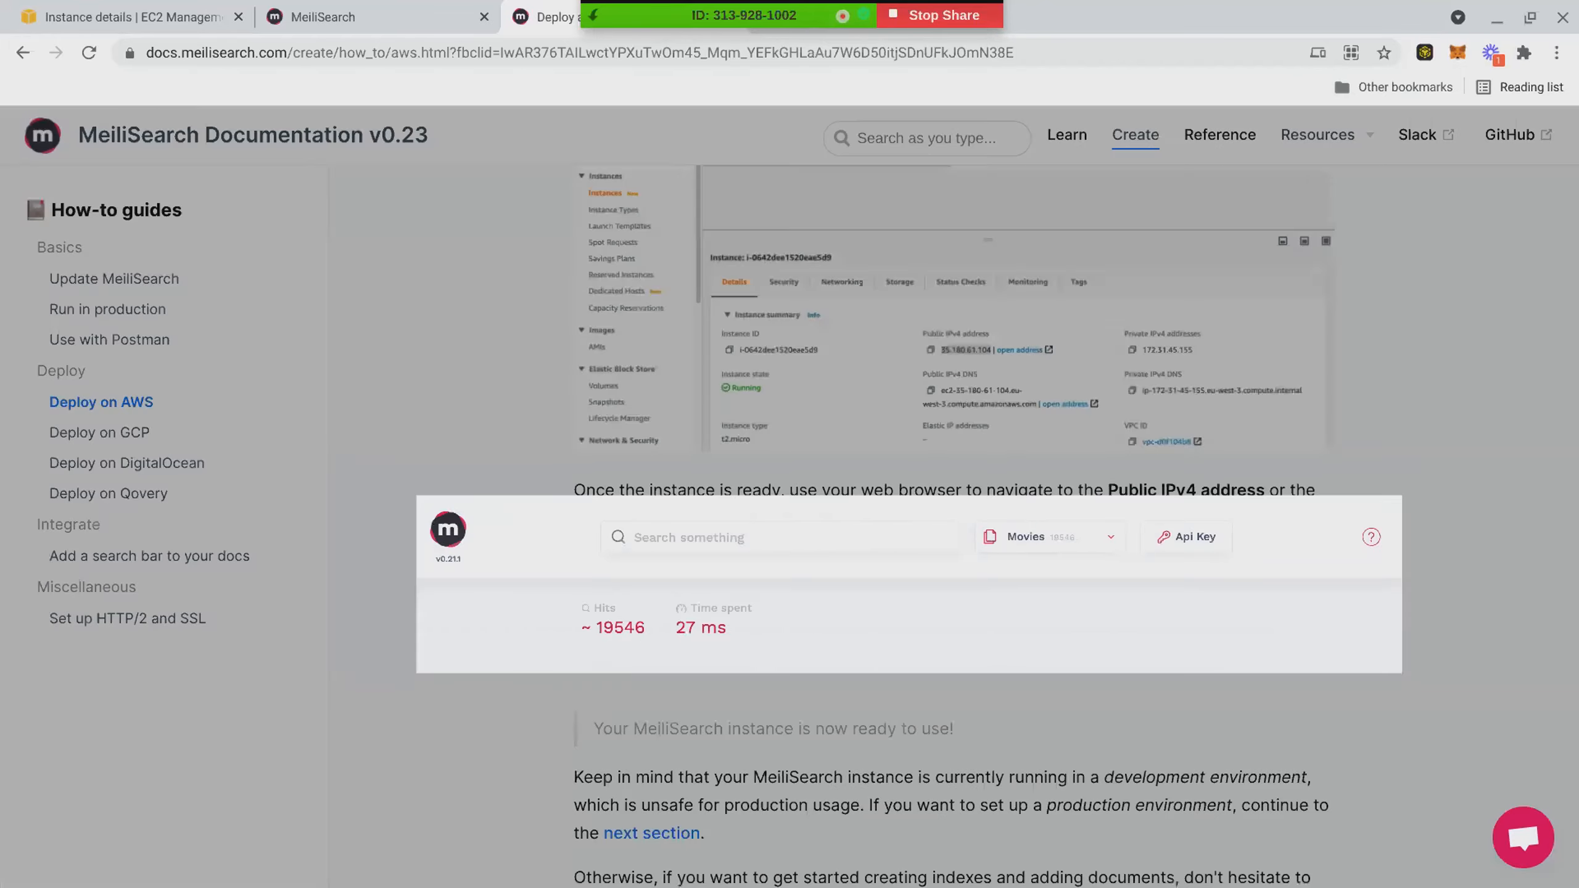
- Switch to the EC2 instance details, try opening the instance's public IPv4 address, and return to the instance summary
click(412, 17)
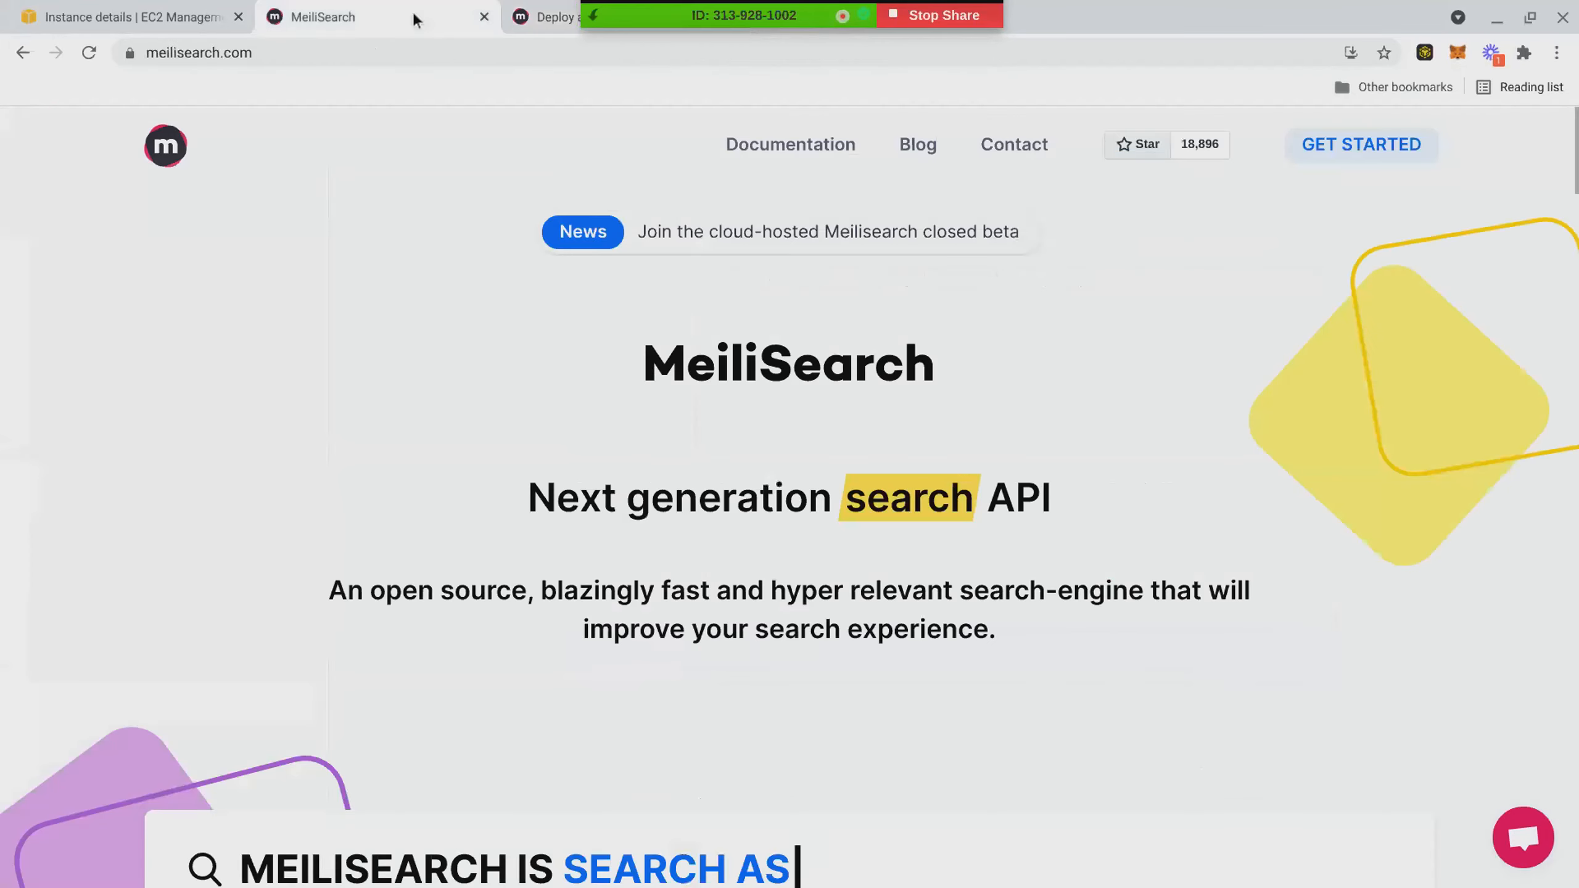
click(164, 12)
click(877, 317)
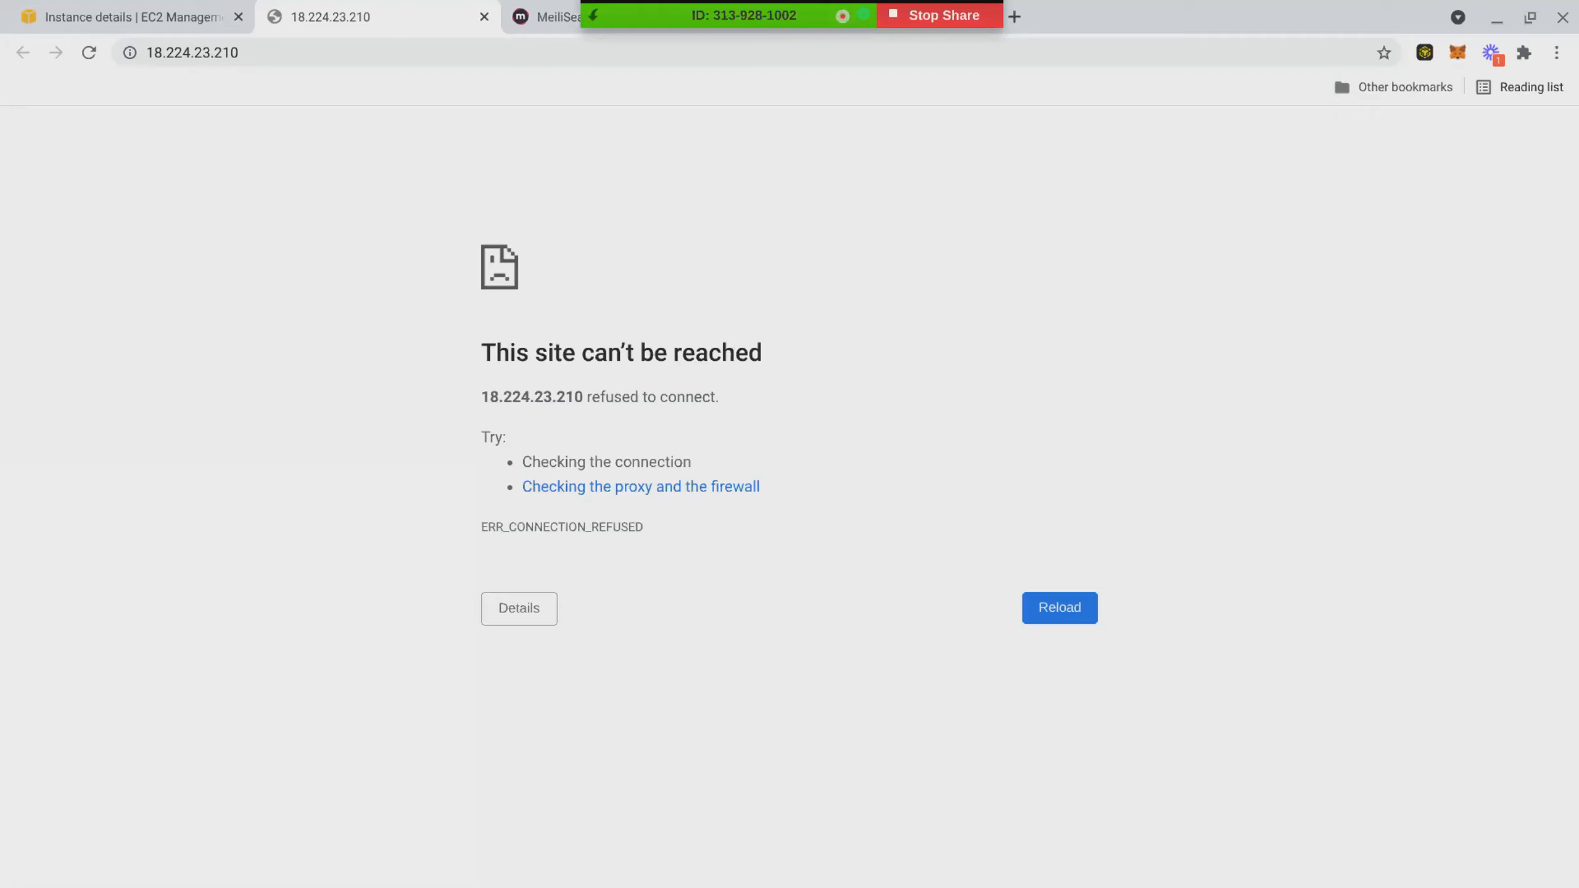
click(559, 15)
click(306, 12)
click(186, 13)
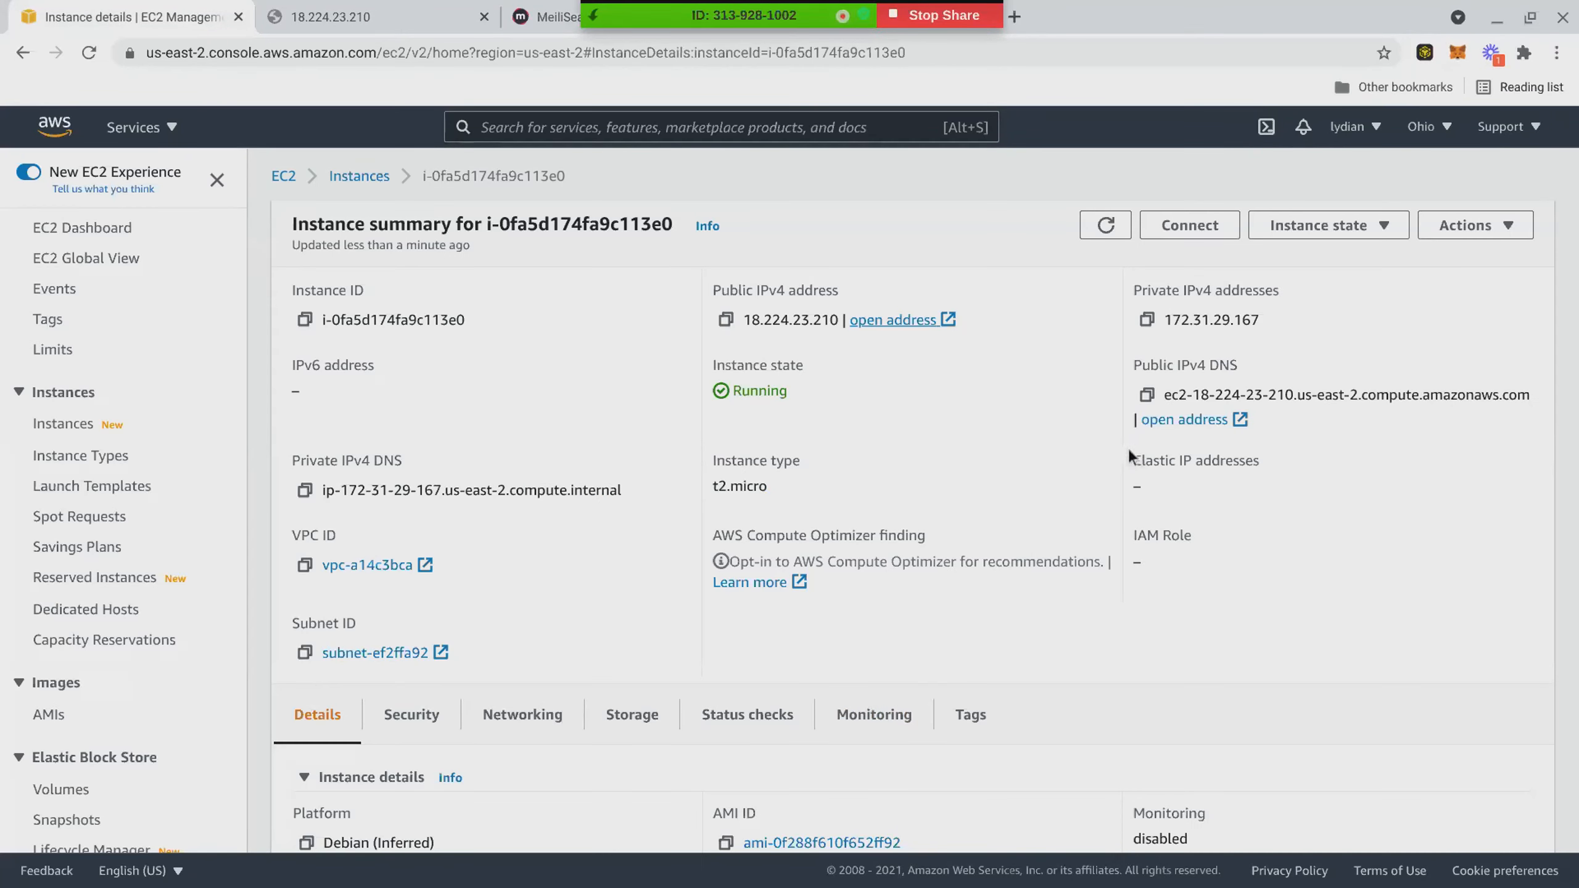
- Try the instance's public IPv4 DNS address, close that page, and retry the public IPv4 address from the instance summary
click(1158, 421)
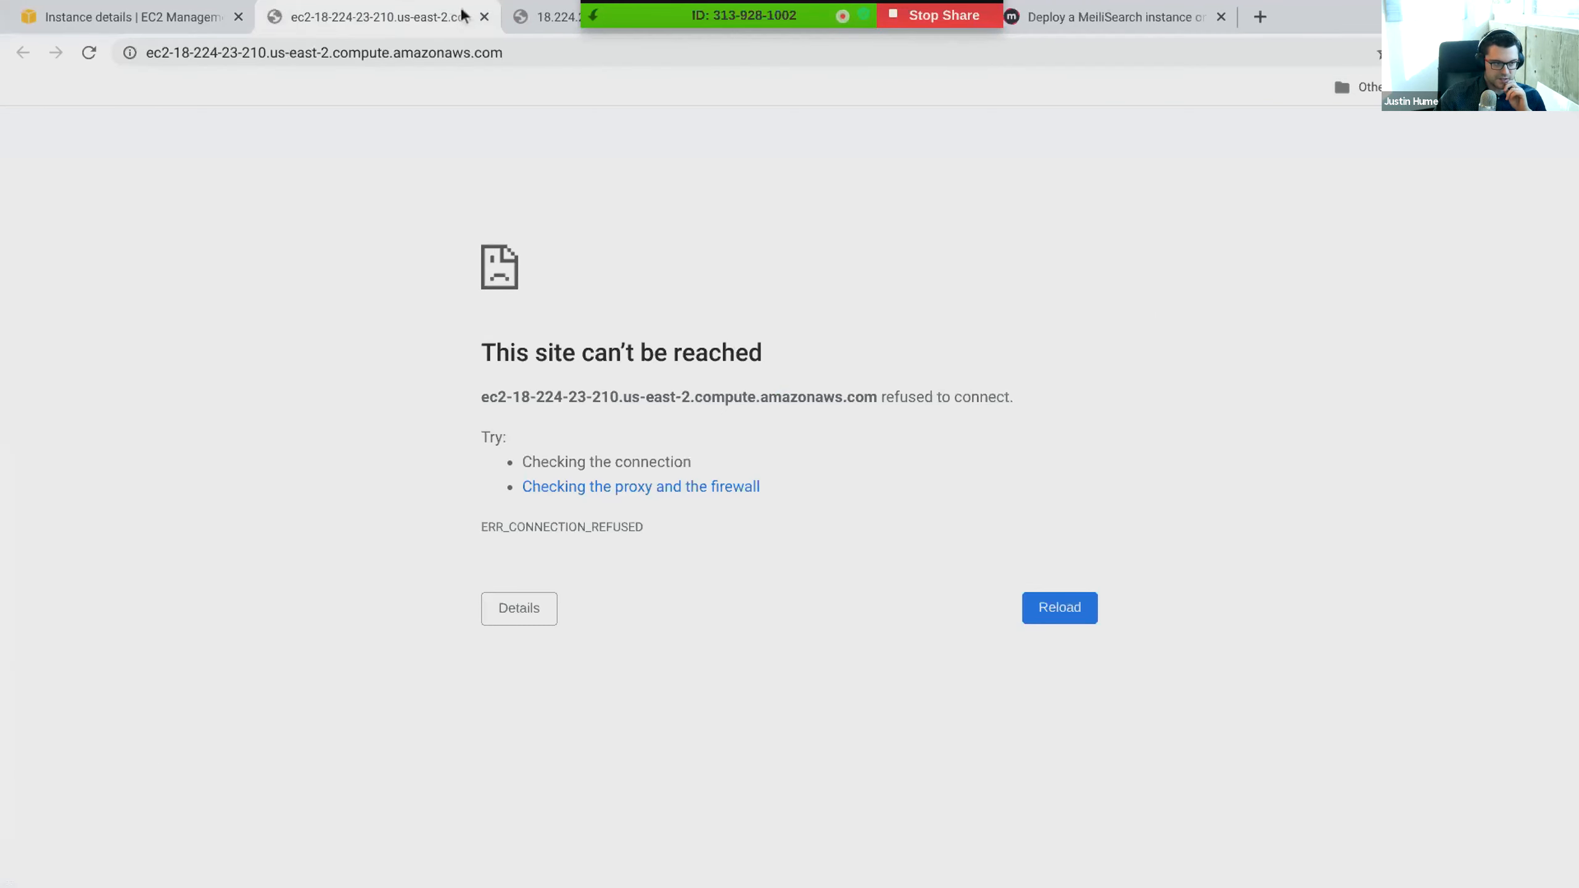
click(483, 17)
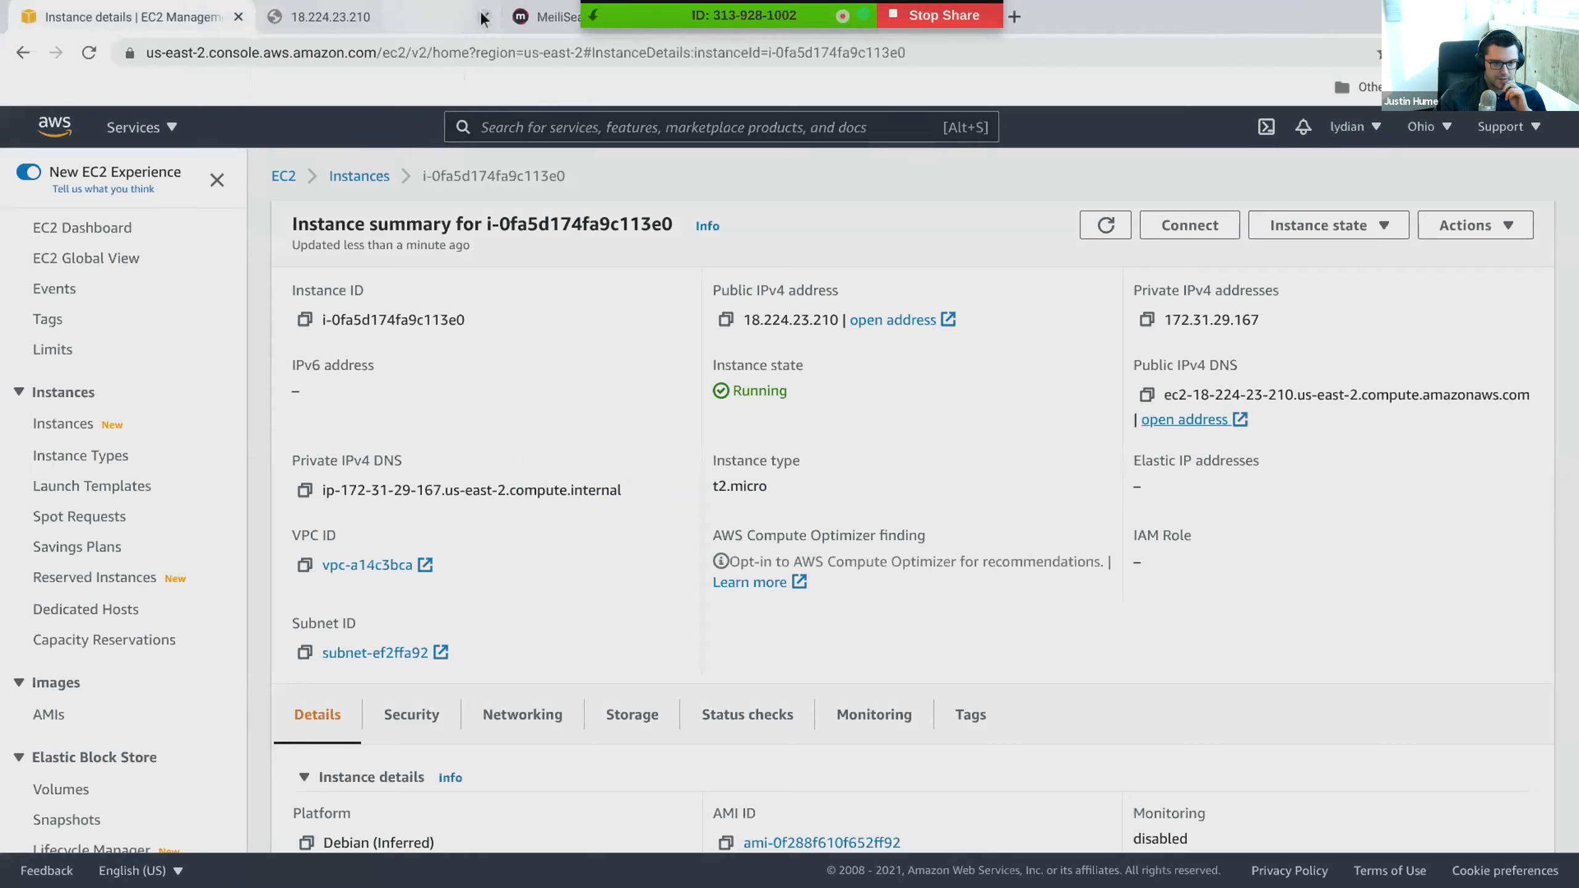
click(916, 320)
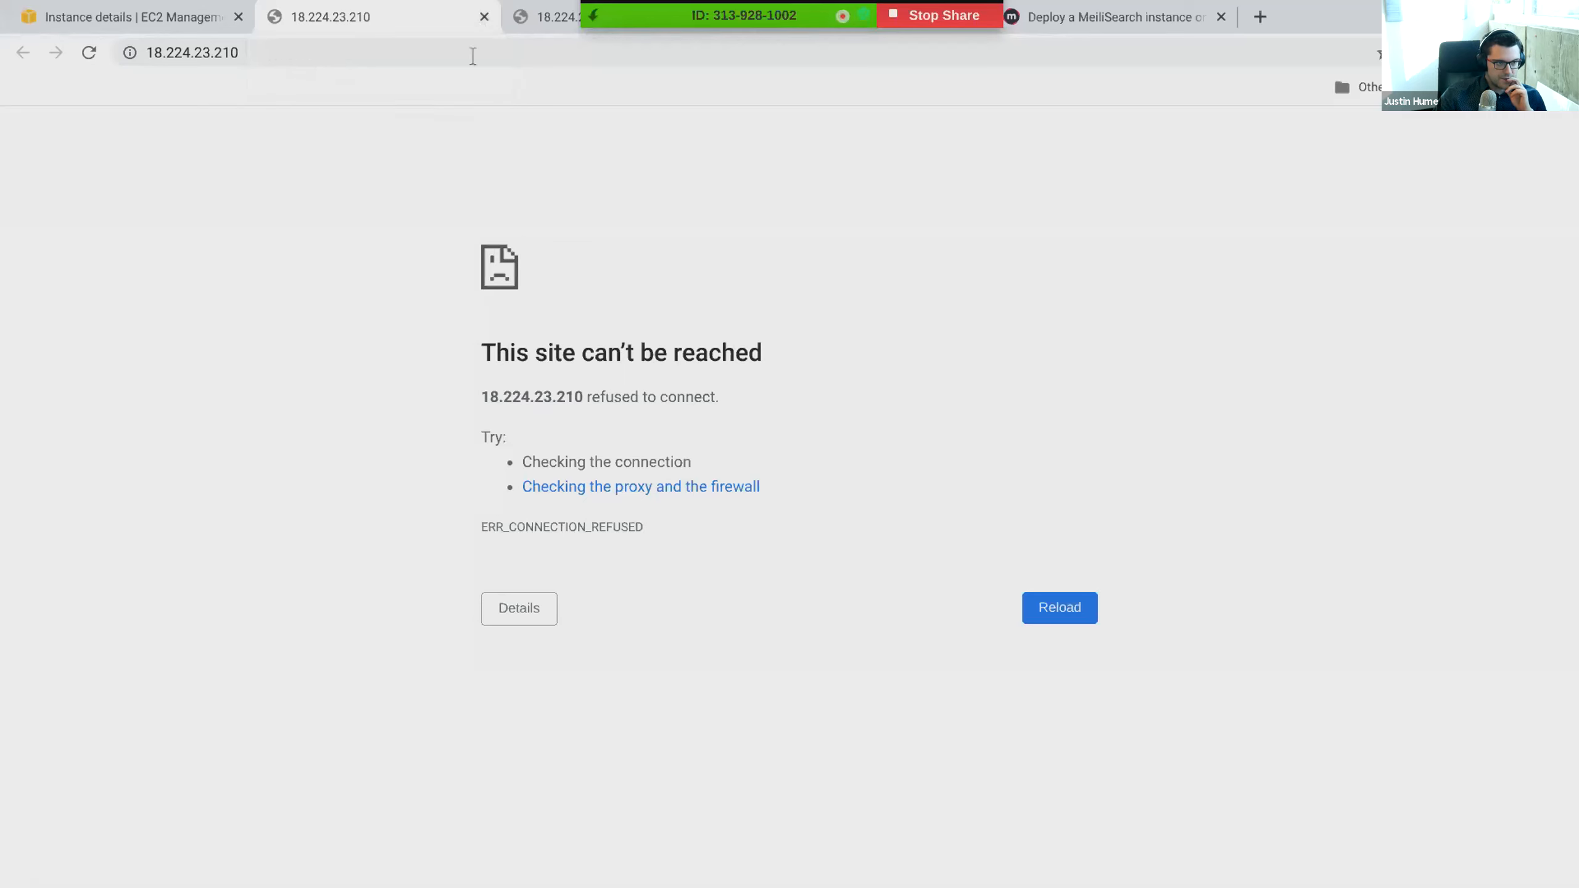
click(483, 17)
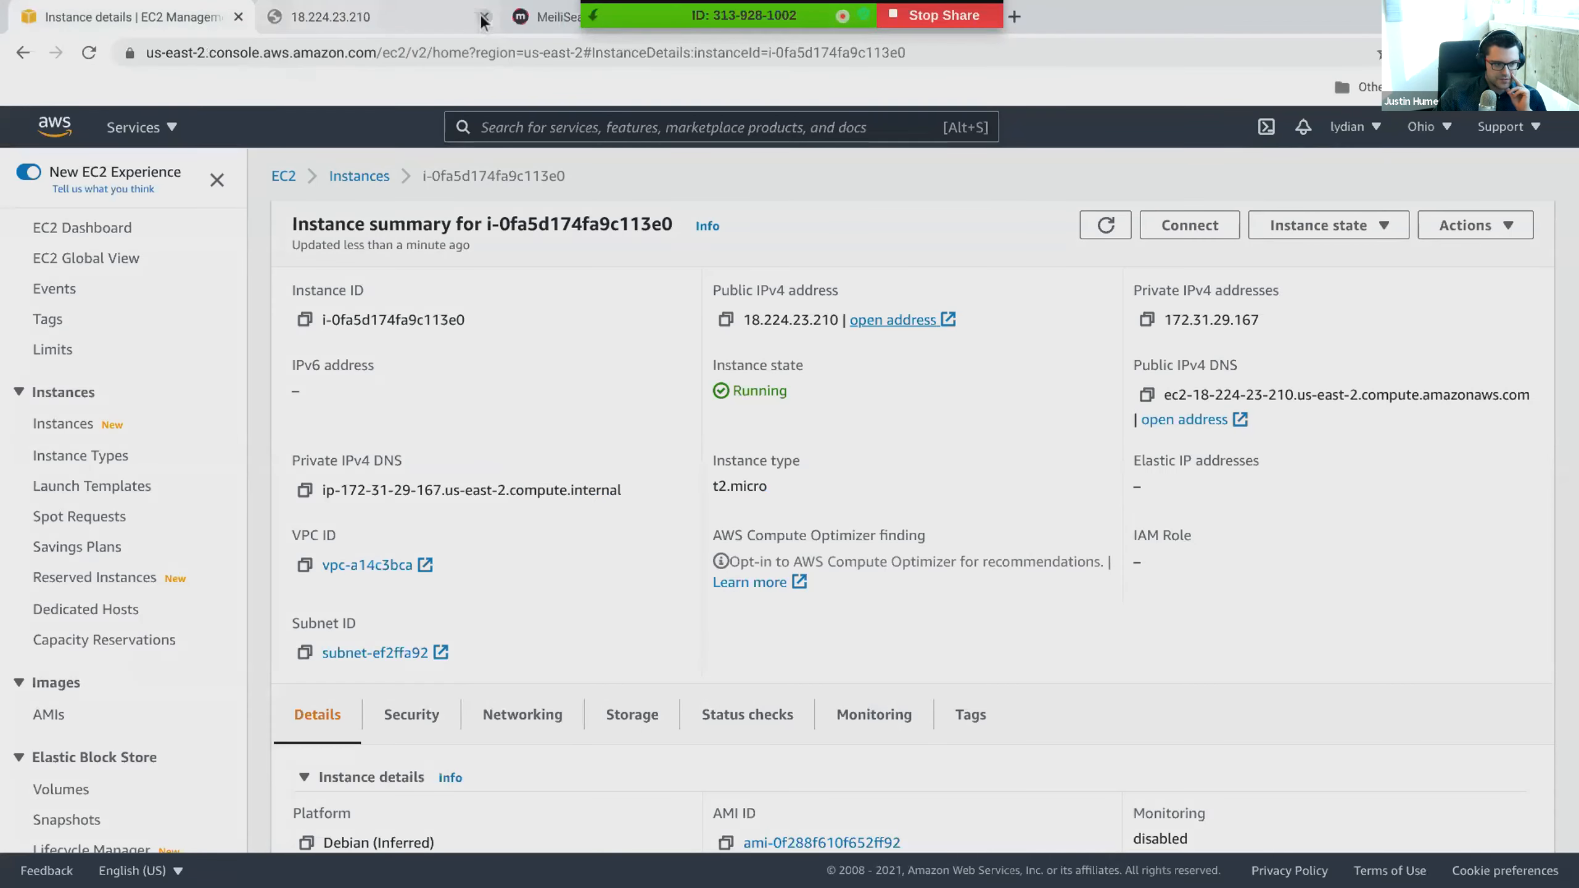
click(917, 321)
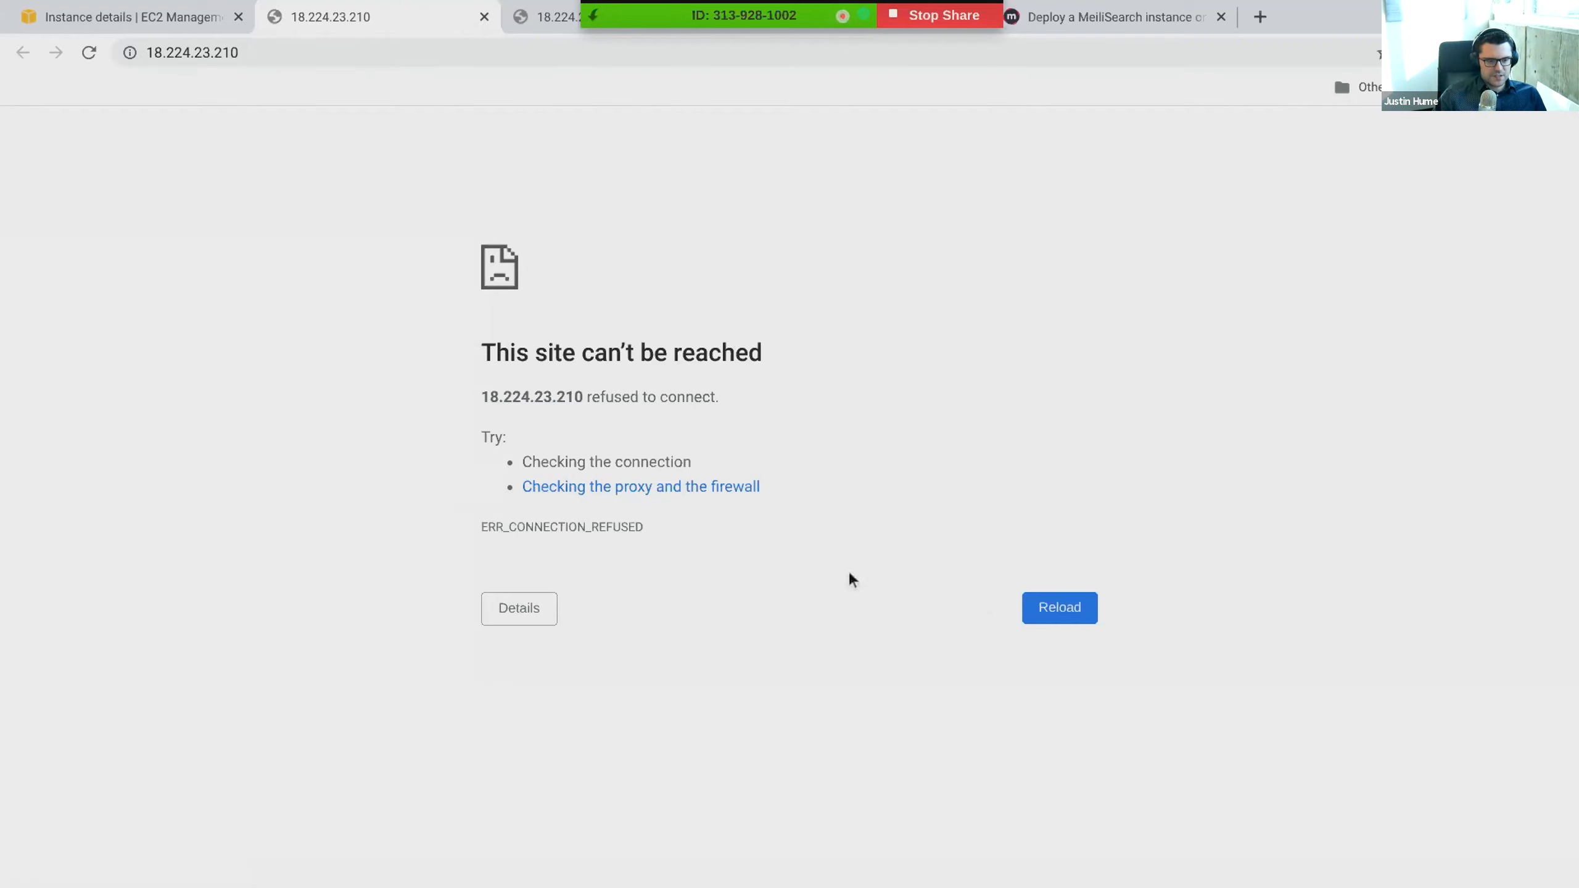
- Examine the EC2 instance's security details, including the port ranges and sources of its inbound and outbound rules
key(ctrl+shift+Tab)
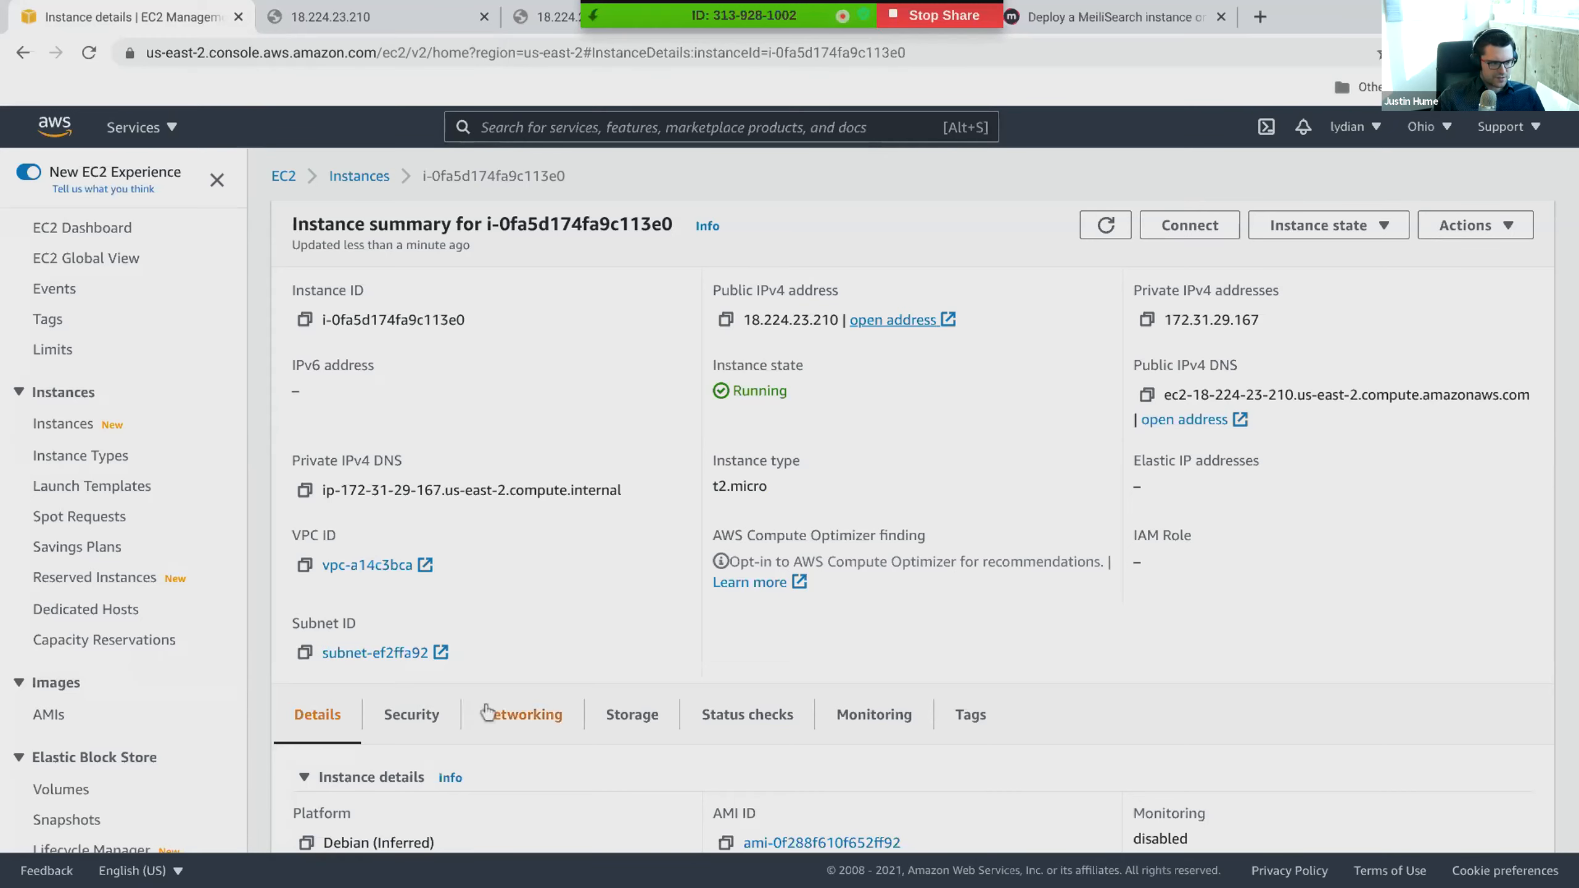
click(449, 720)
scroll(449, 720, down, 10)
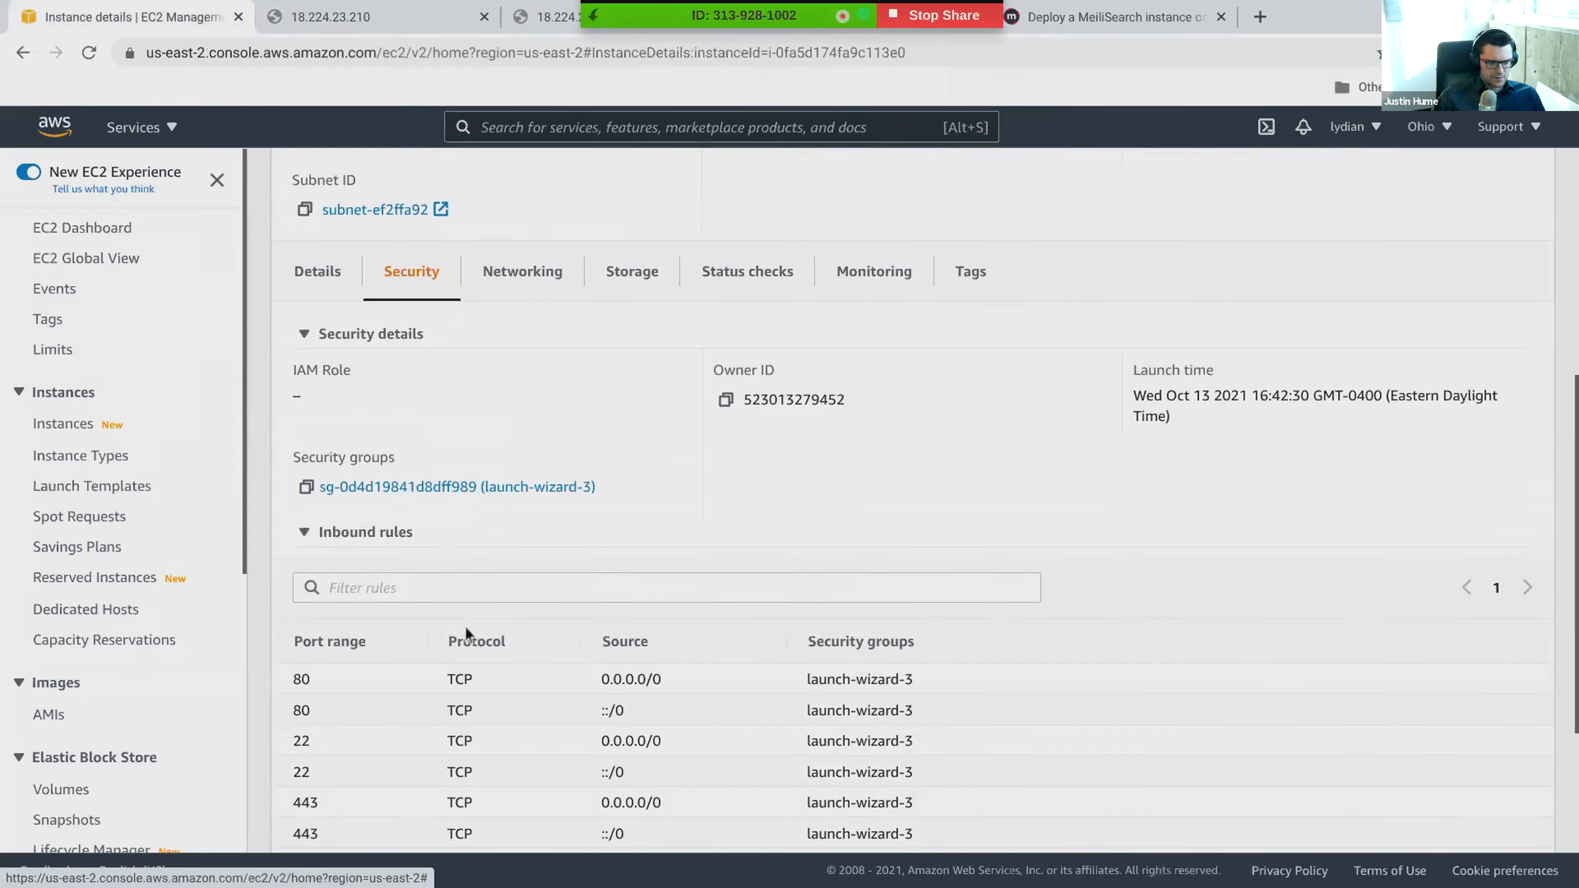
scroll(465, 627, down, 1)
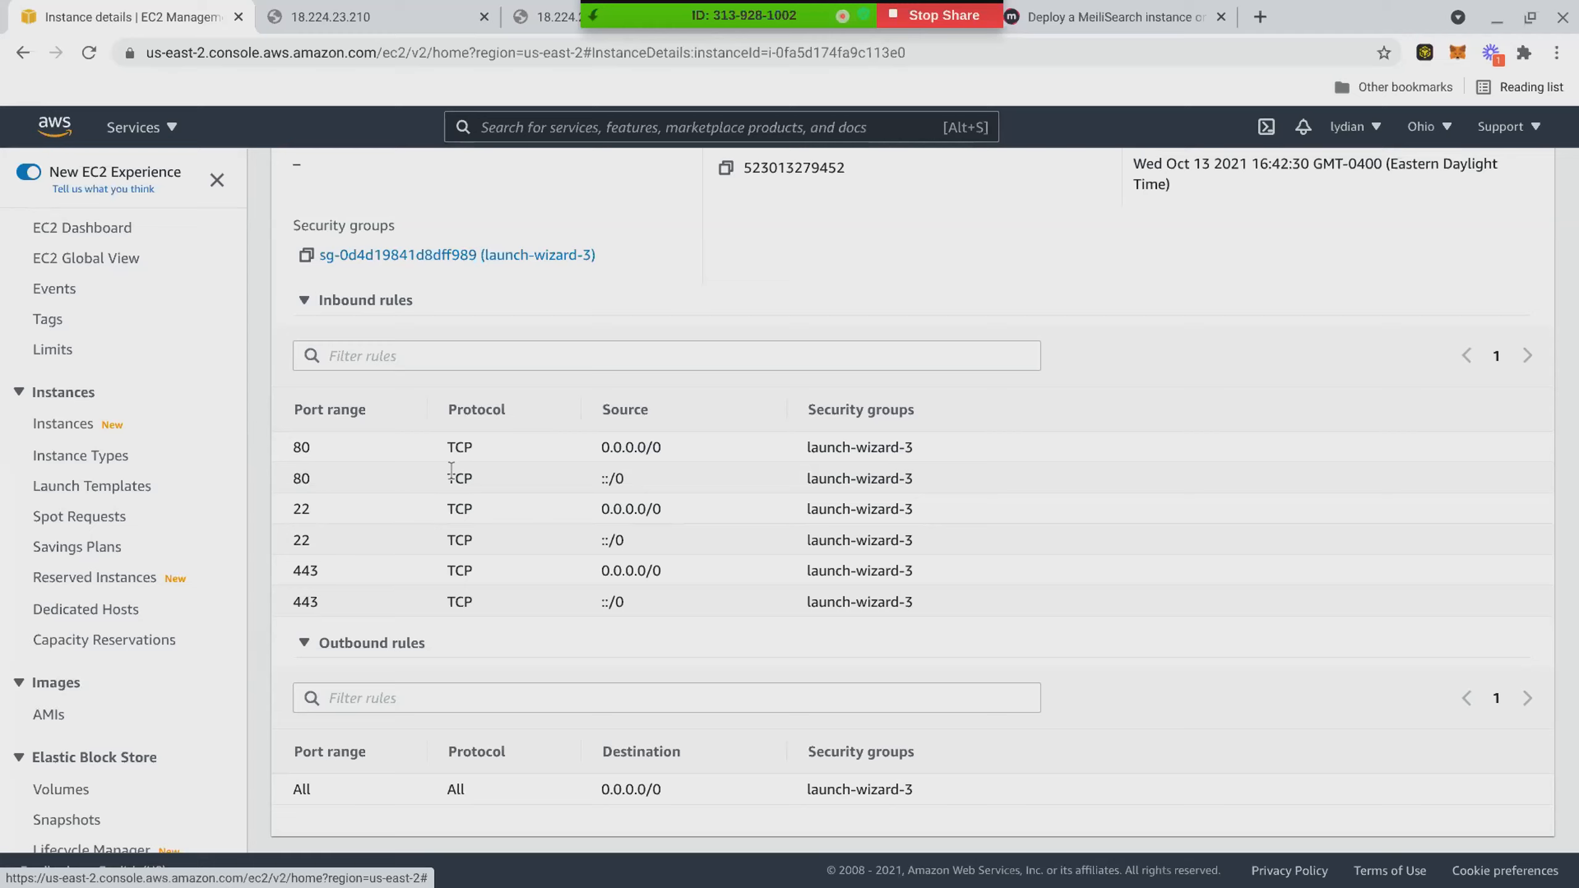
drag(461, 447, 476, 532)
click(477, 521)
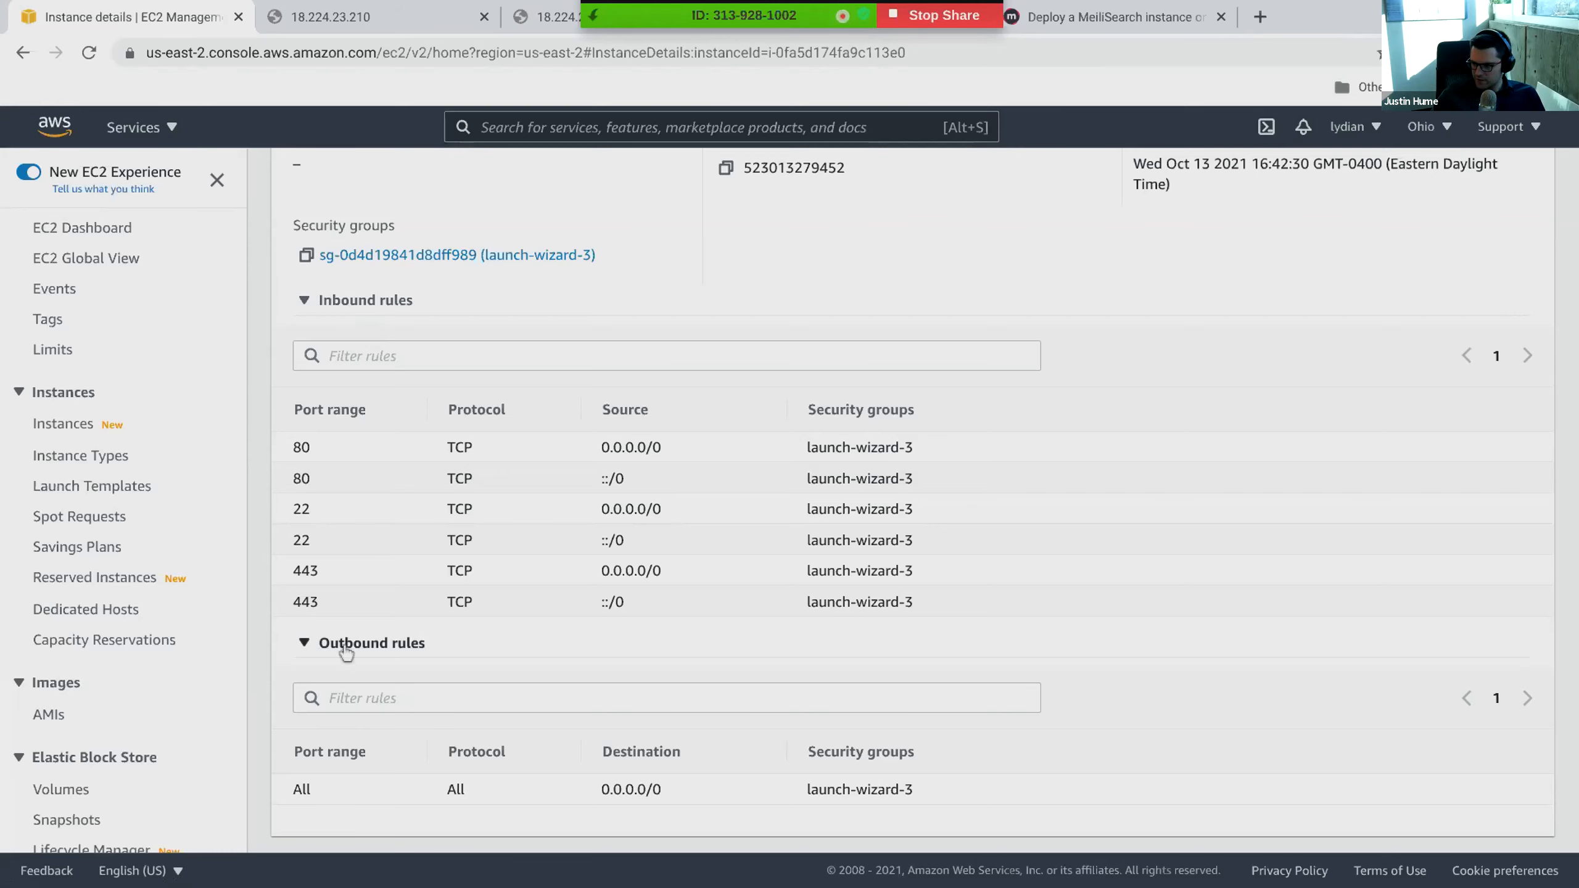
scroll(349, 650, up, 4)
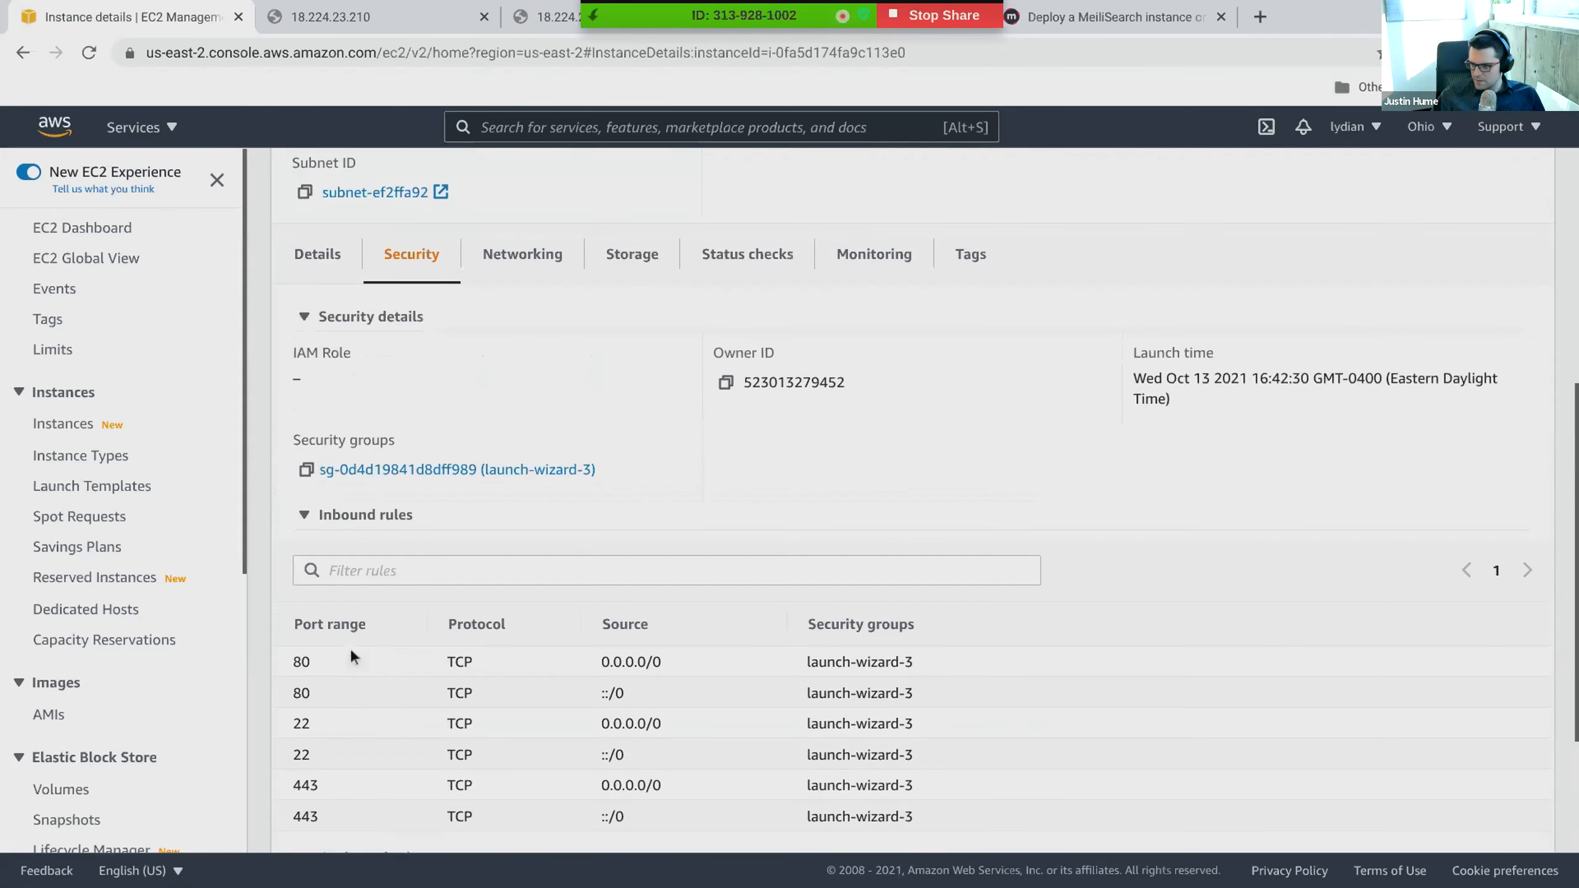
scroll(352, 268, up, 1)
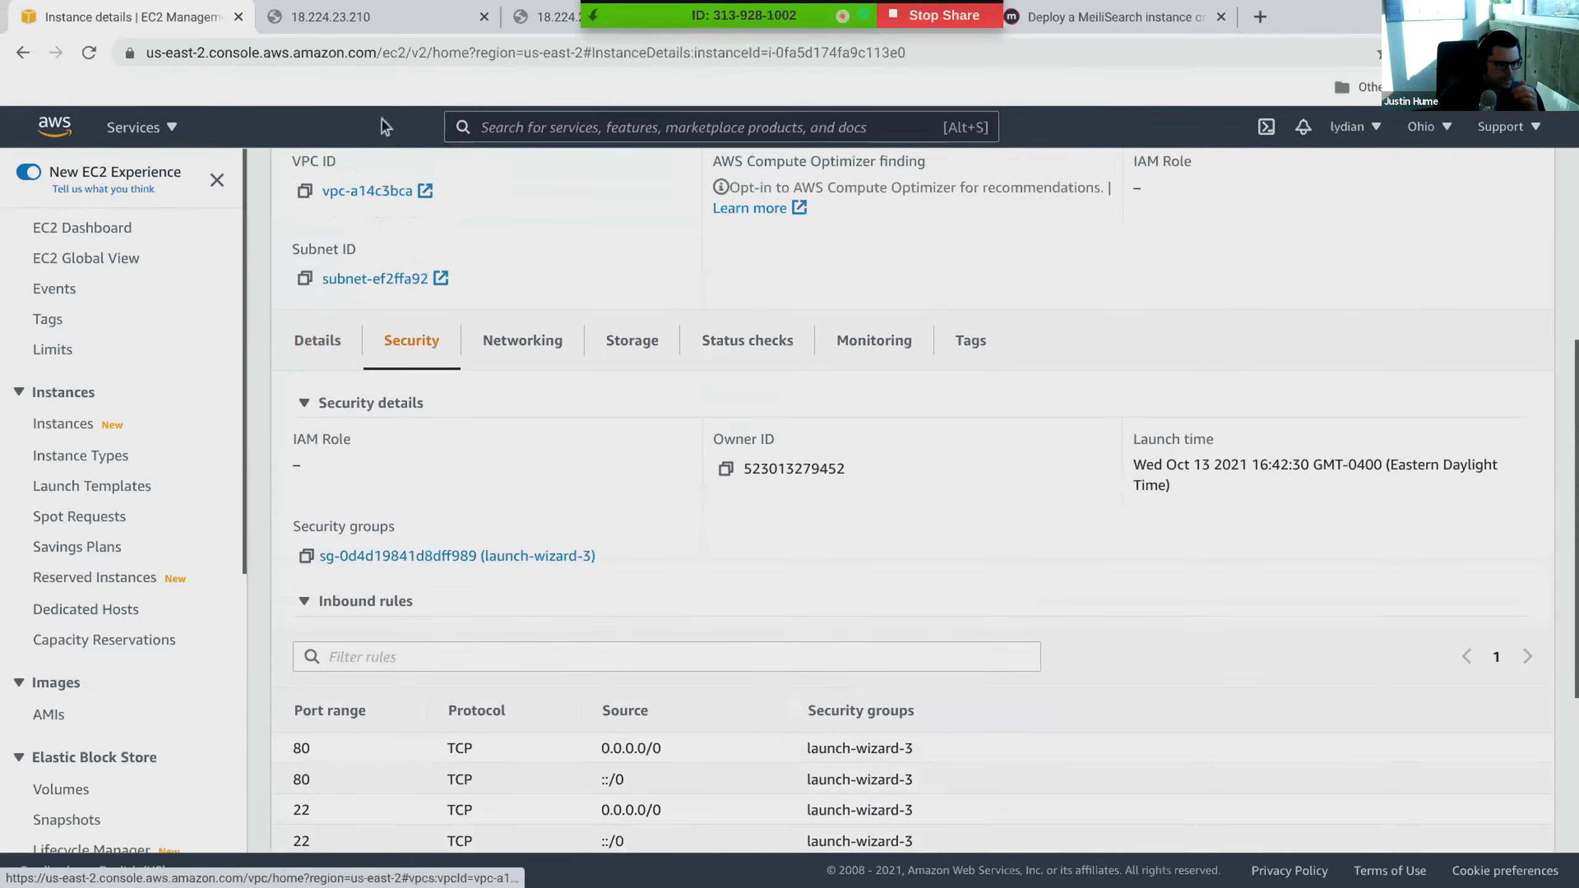
scroll(398, 310, down, 3)
scroll(411, 341, down, 2)
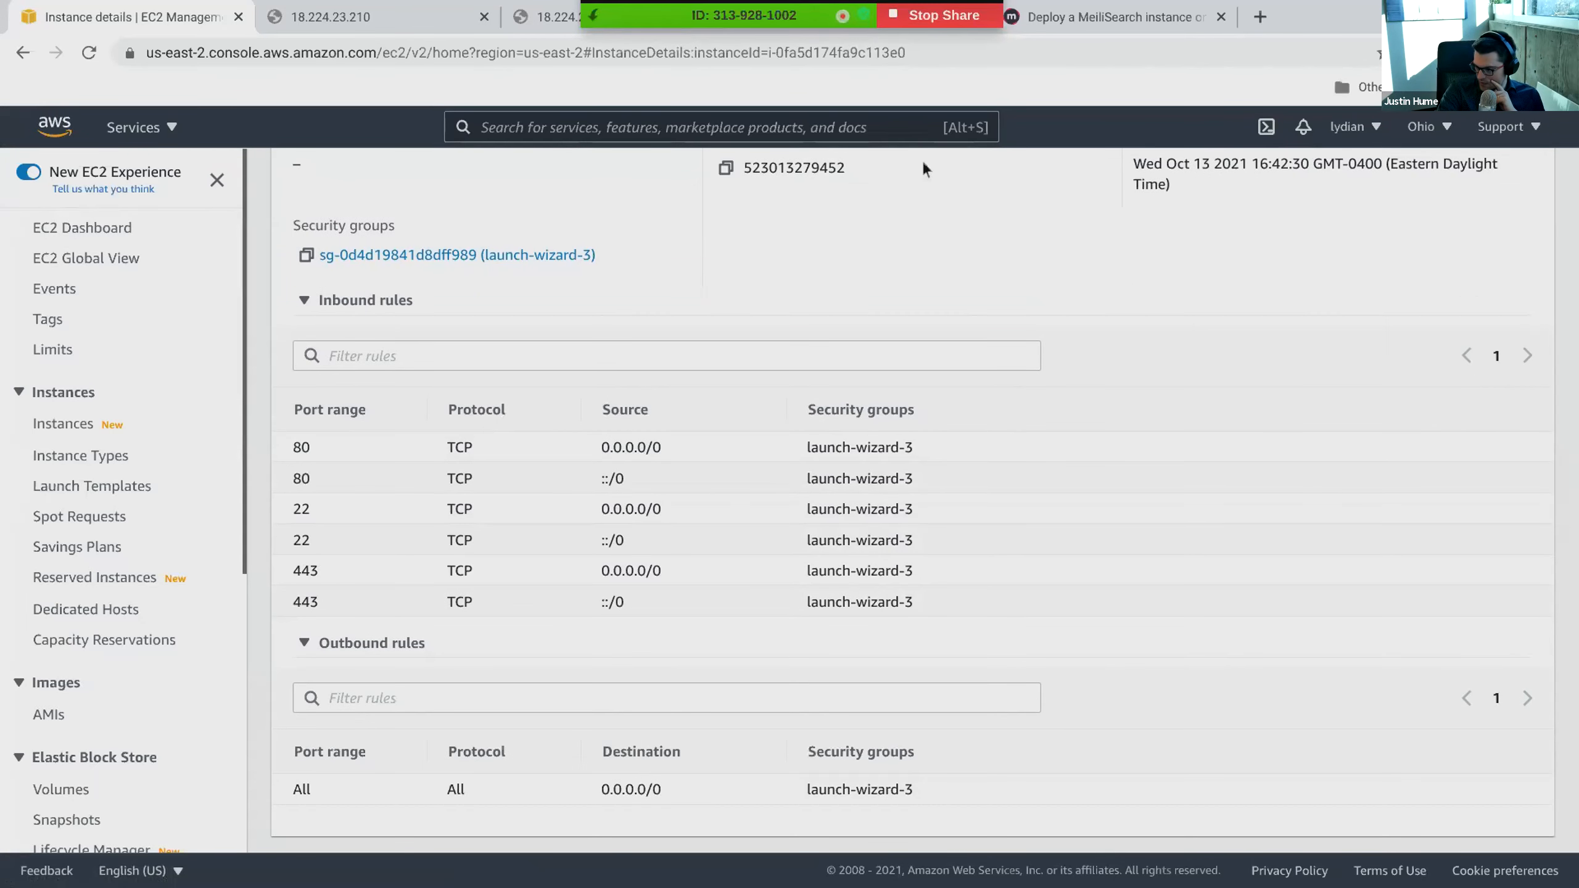
- Review section 7 of the MeiliSearch AWS guide on security groups, covering the SSH, HTTP and HTTPS rules it requires
click(1065, 29)
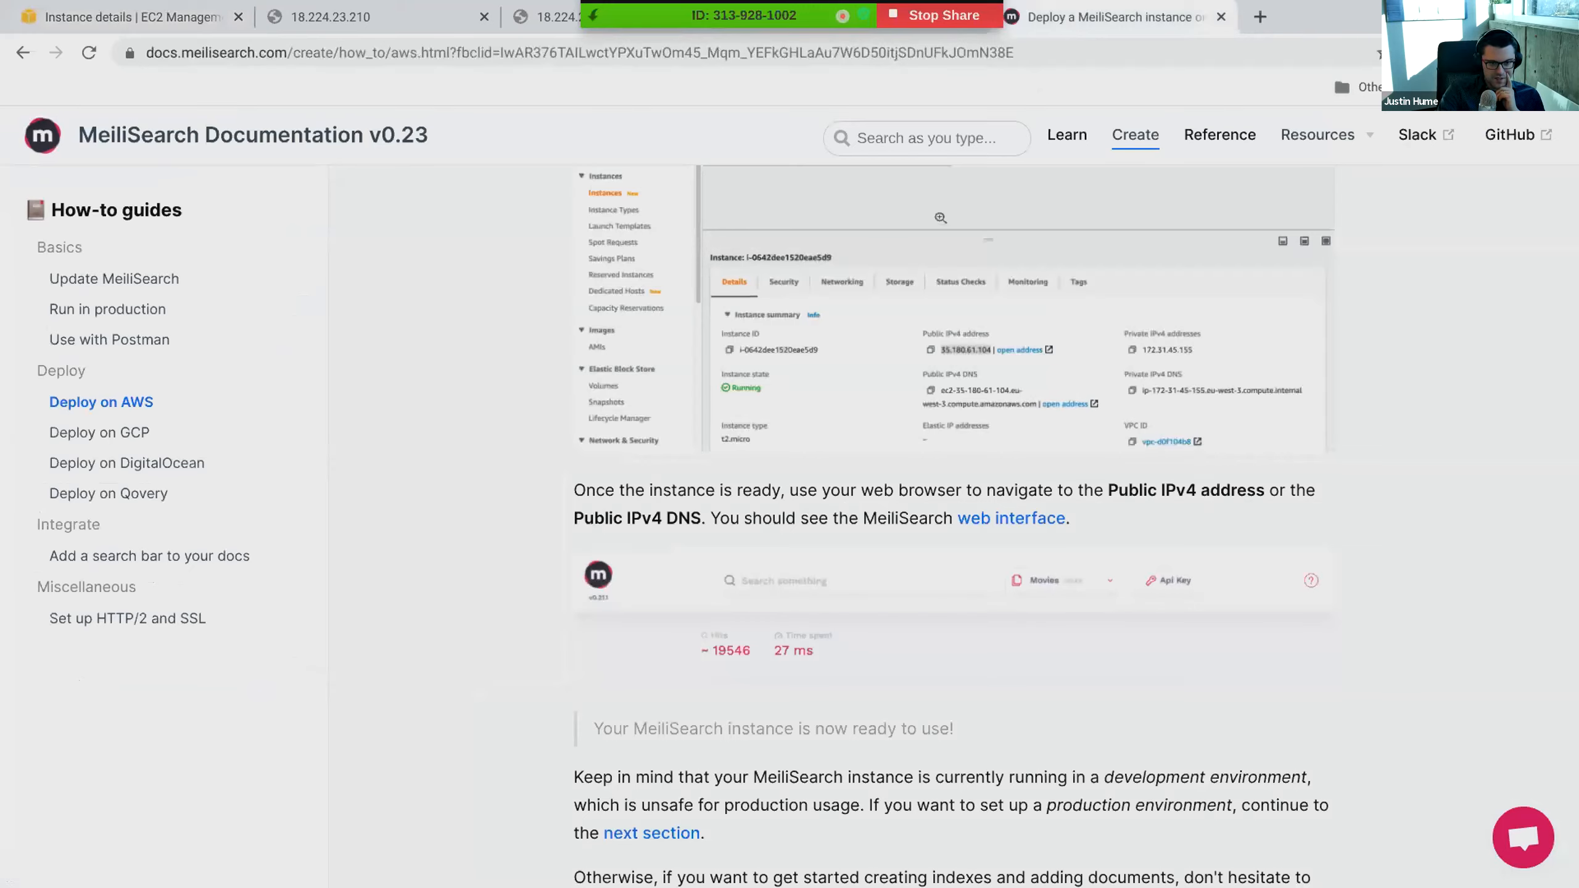
scroll(791, 506, up, 15)
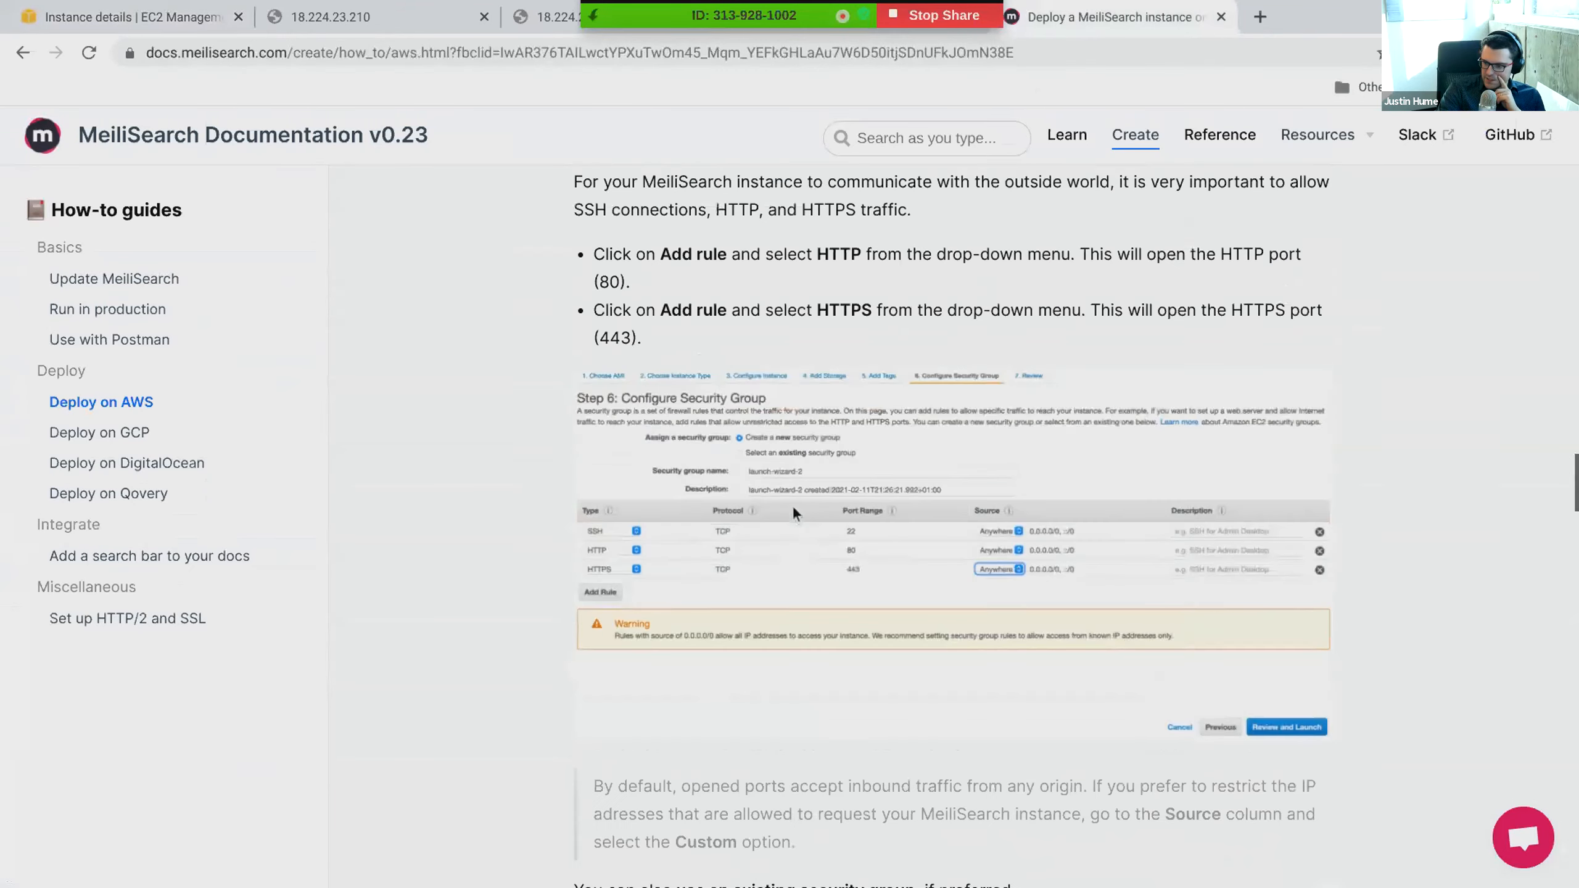
scroll(792, 505, down, 5)
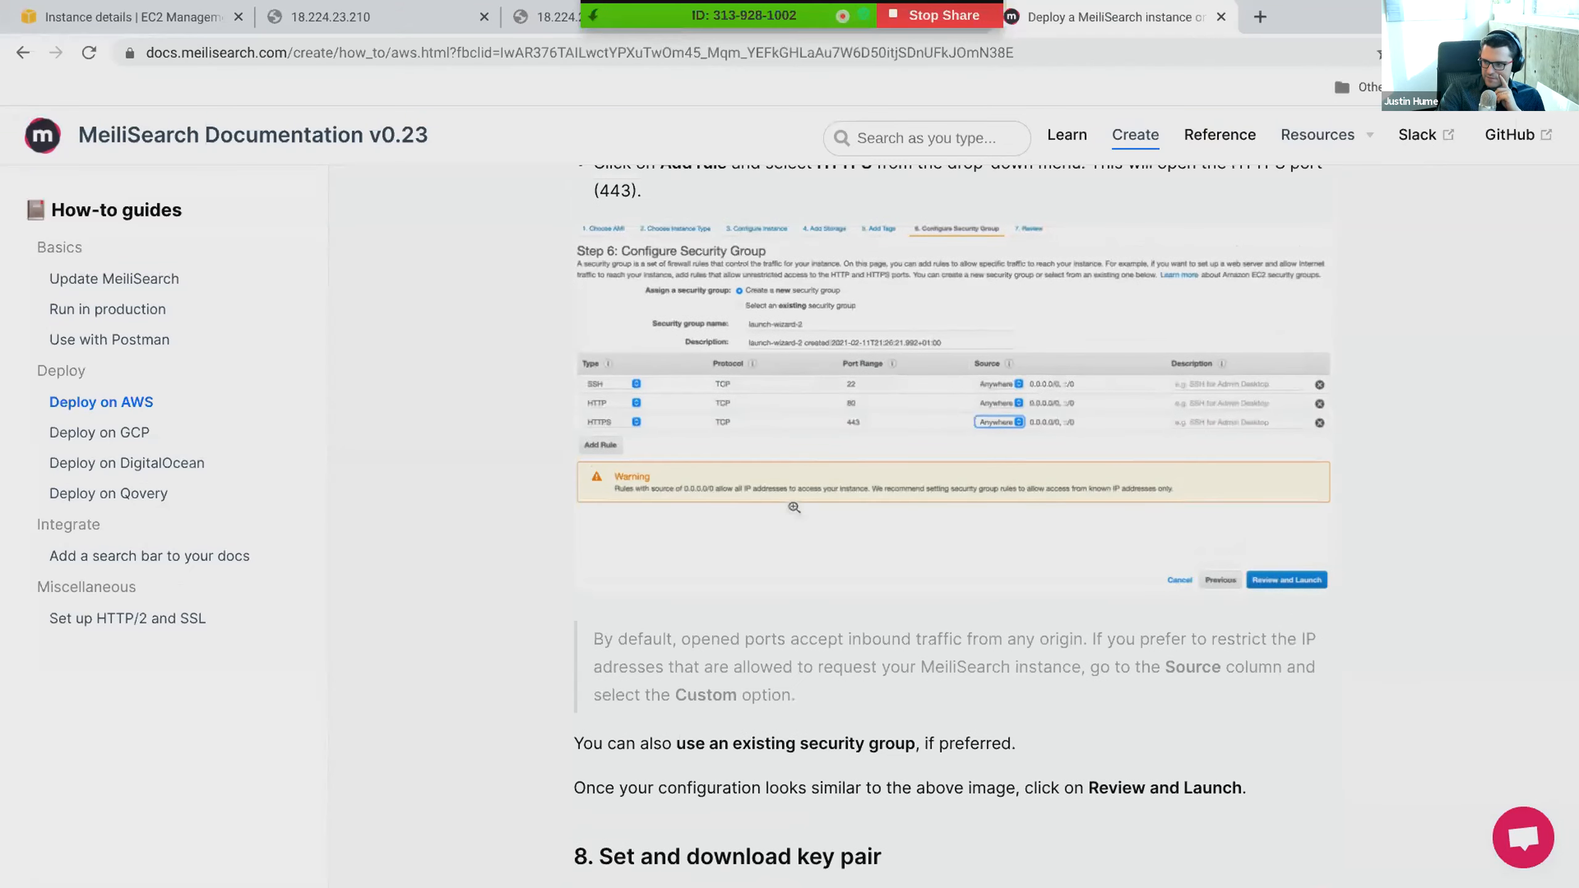
scroll(794, 507, up, 2)
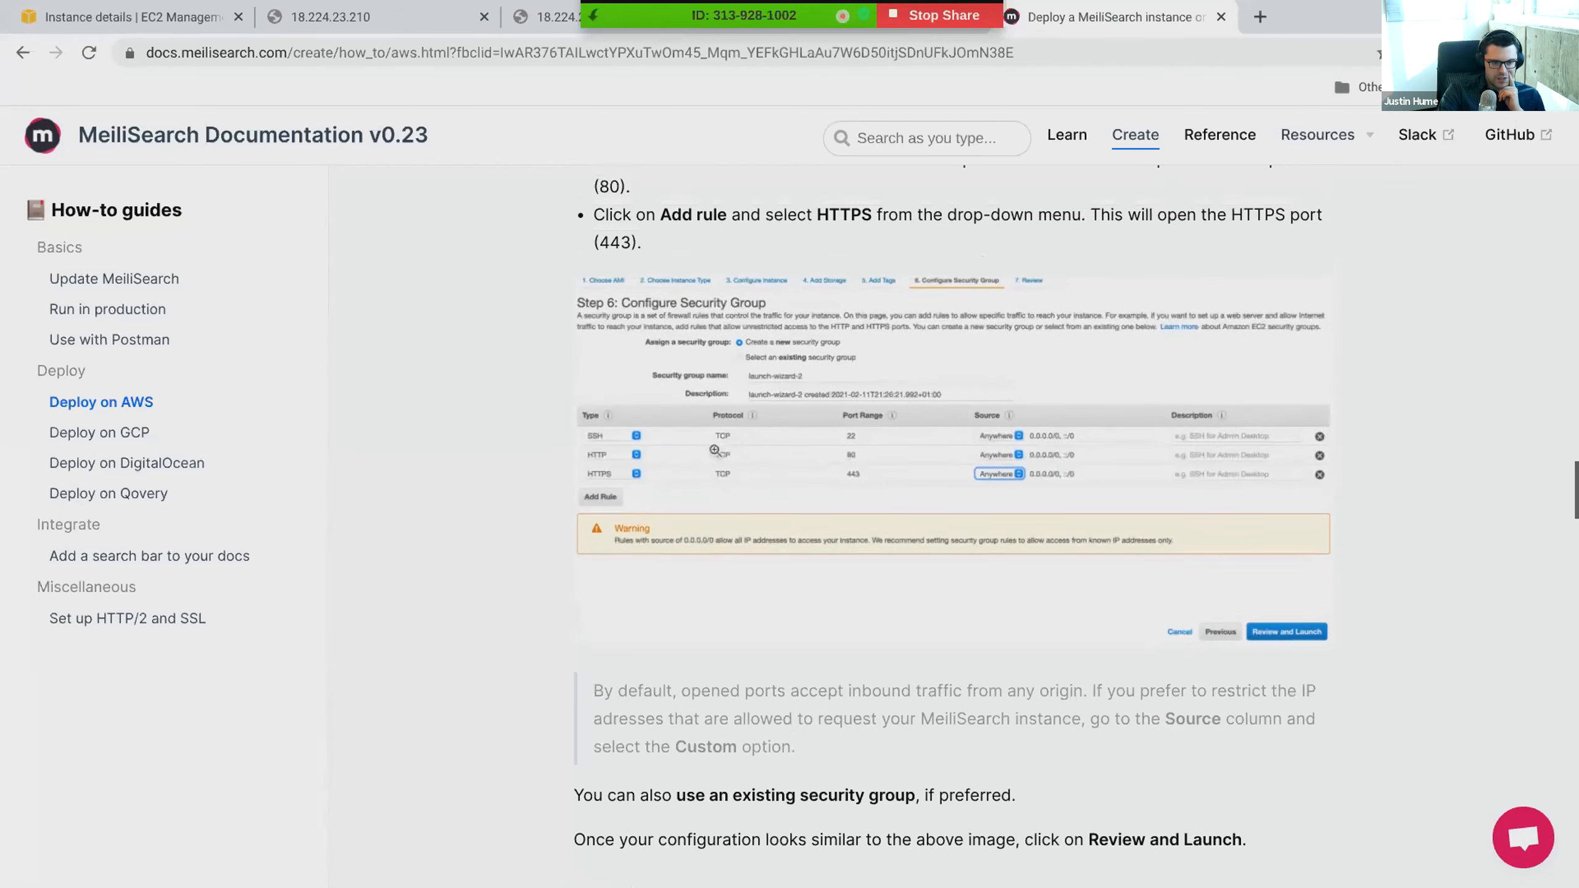
scroll(714, 449, up, 4)
scroll(721, 448, down, 2)
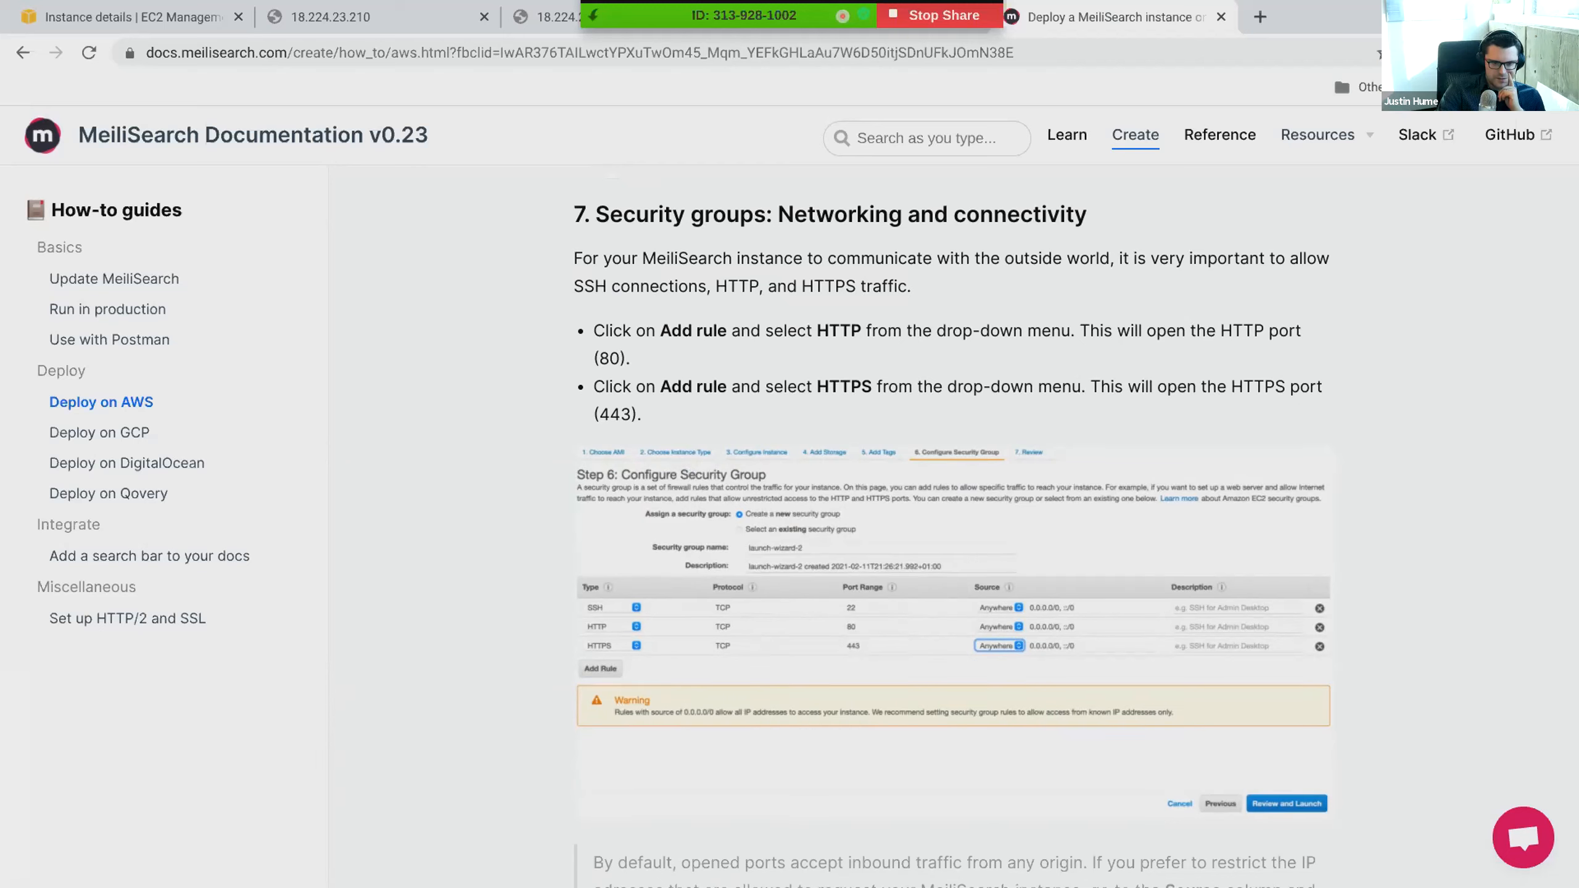
drag(633, 330, 879, 411)
click(993, 439)
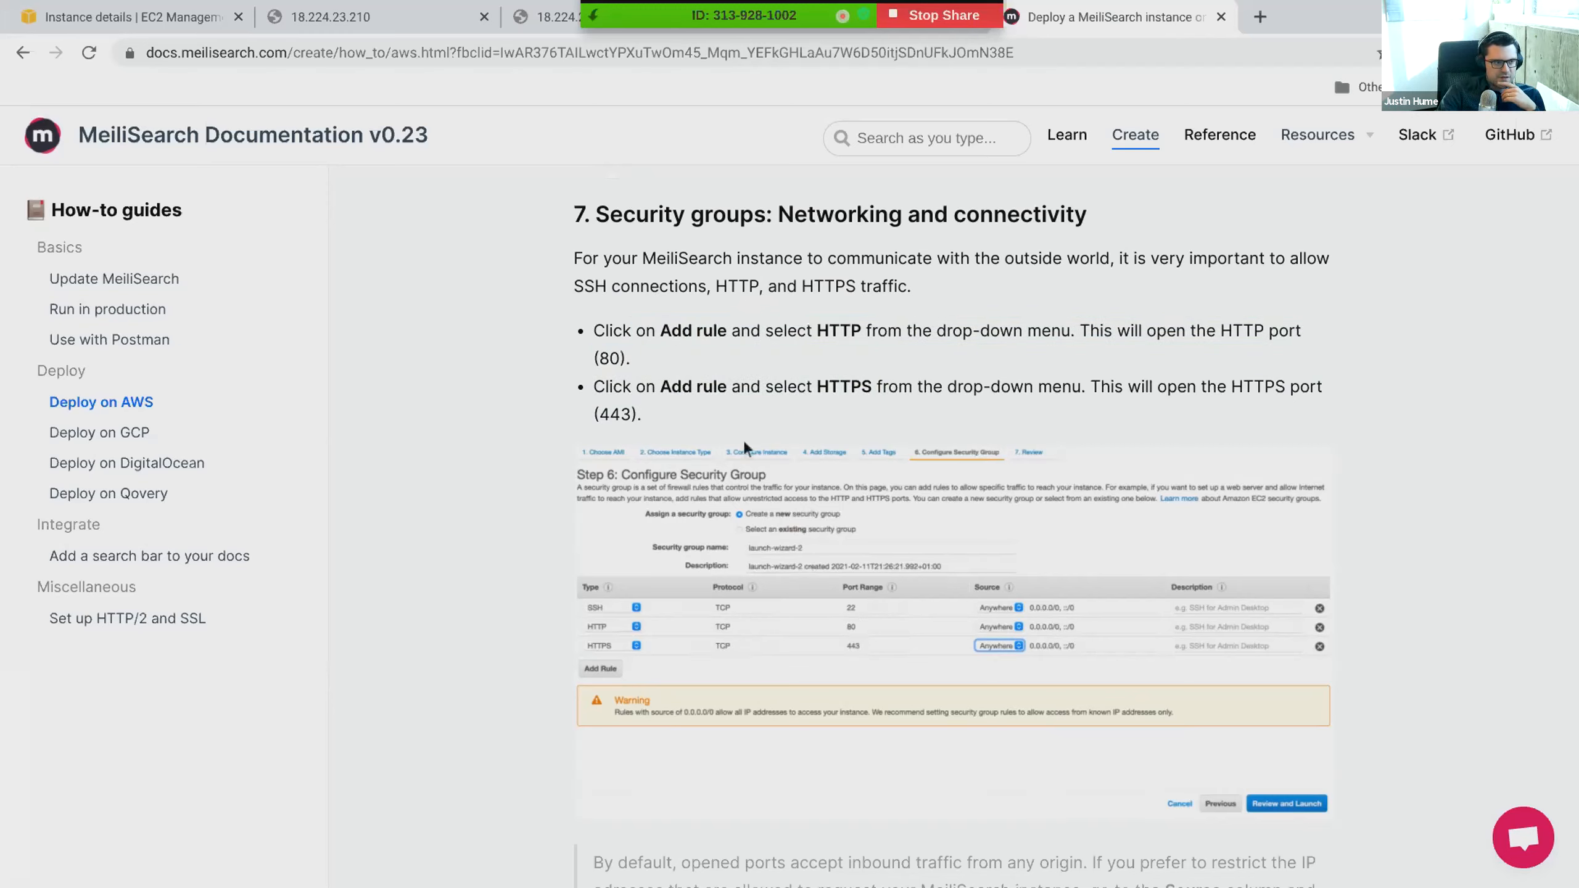
scroll(674, 300, up, 1)
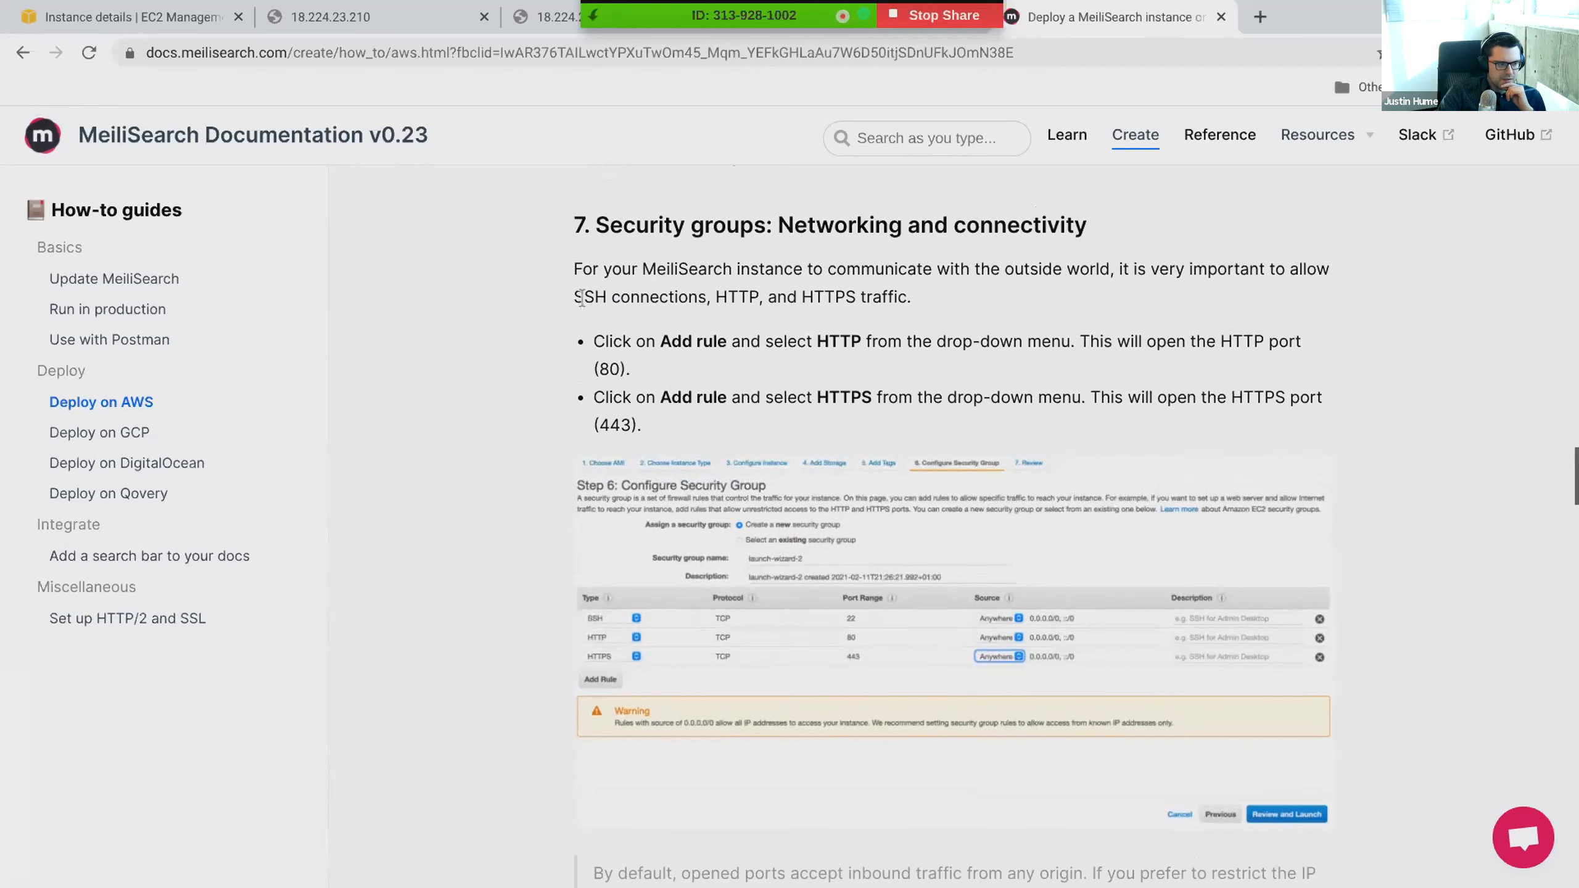
- Open the launch-wizard-3 security group from the instance's security details and examine its inbound and outbound rules
click(125, 17)
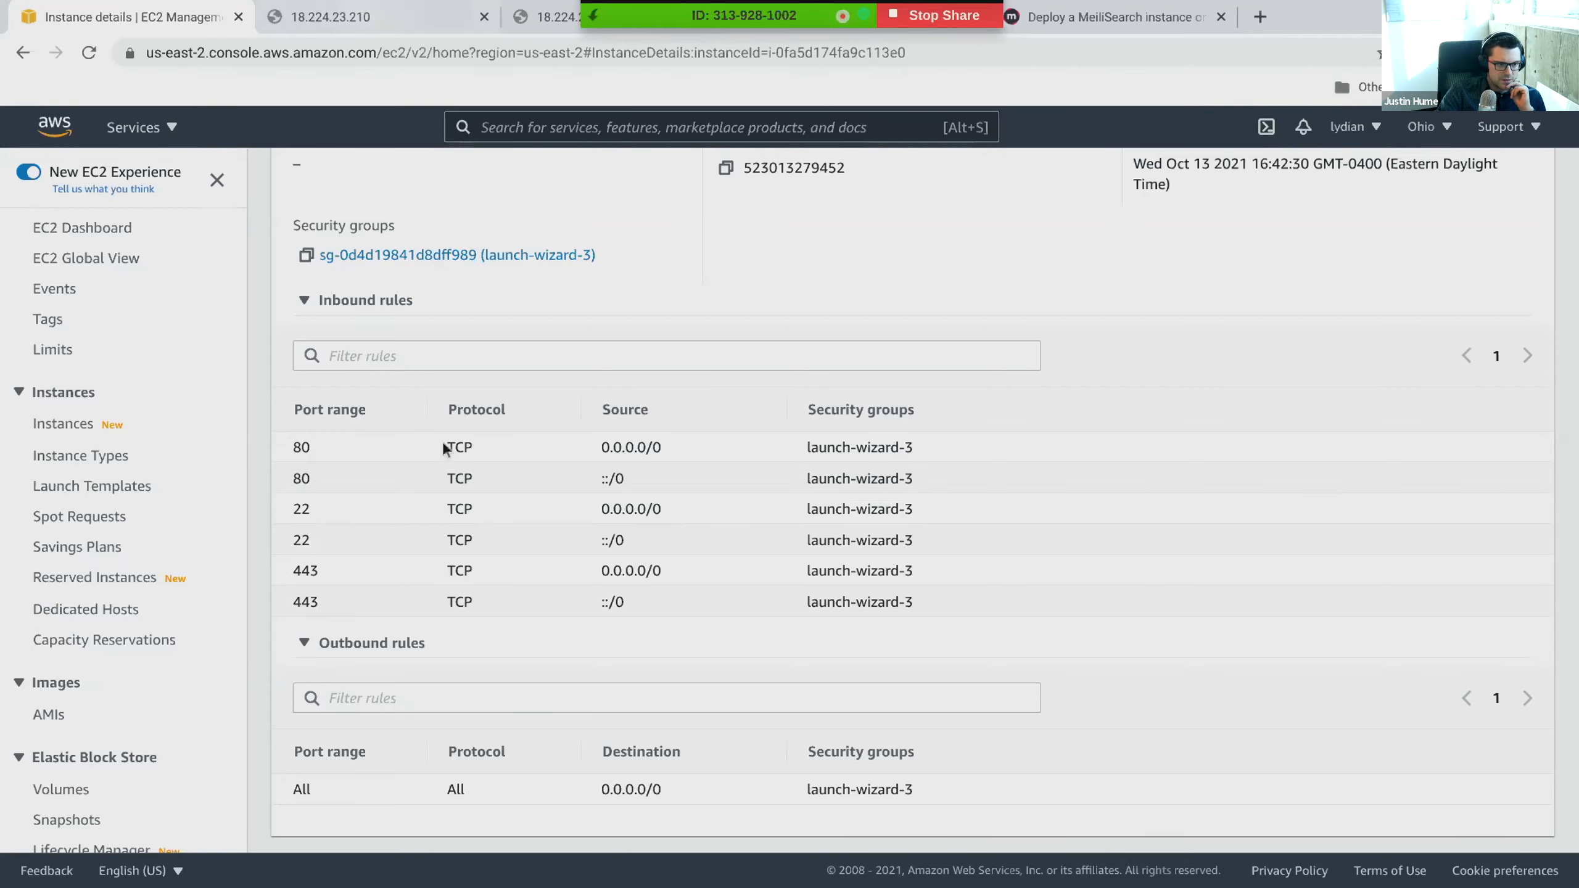
scroll(540, 440, up, 6)
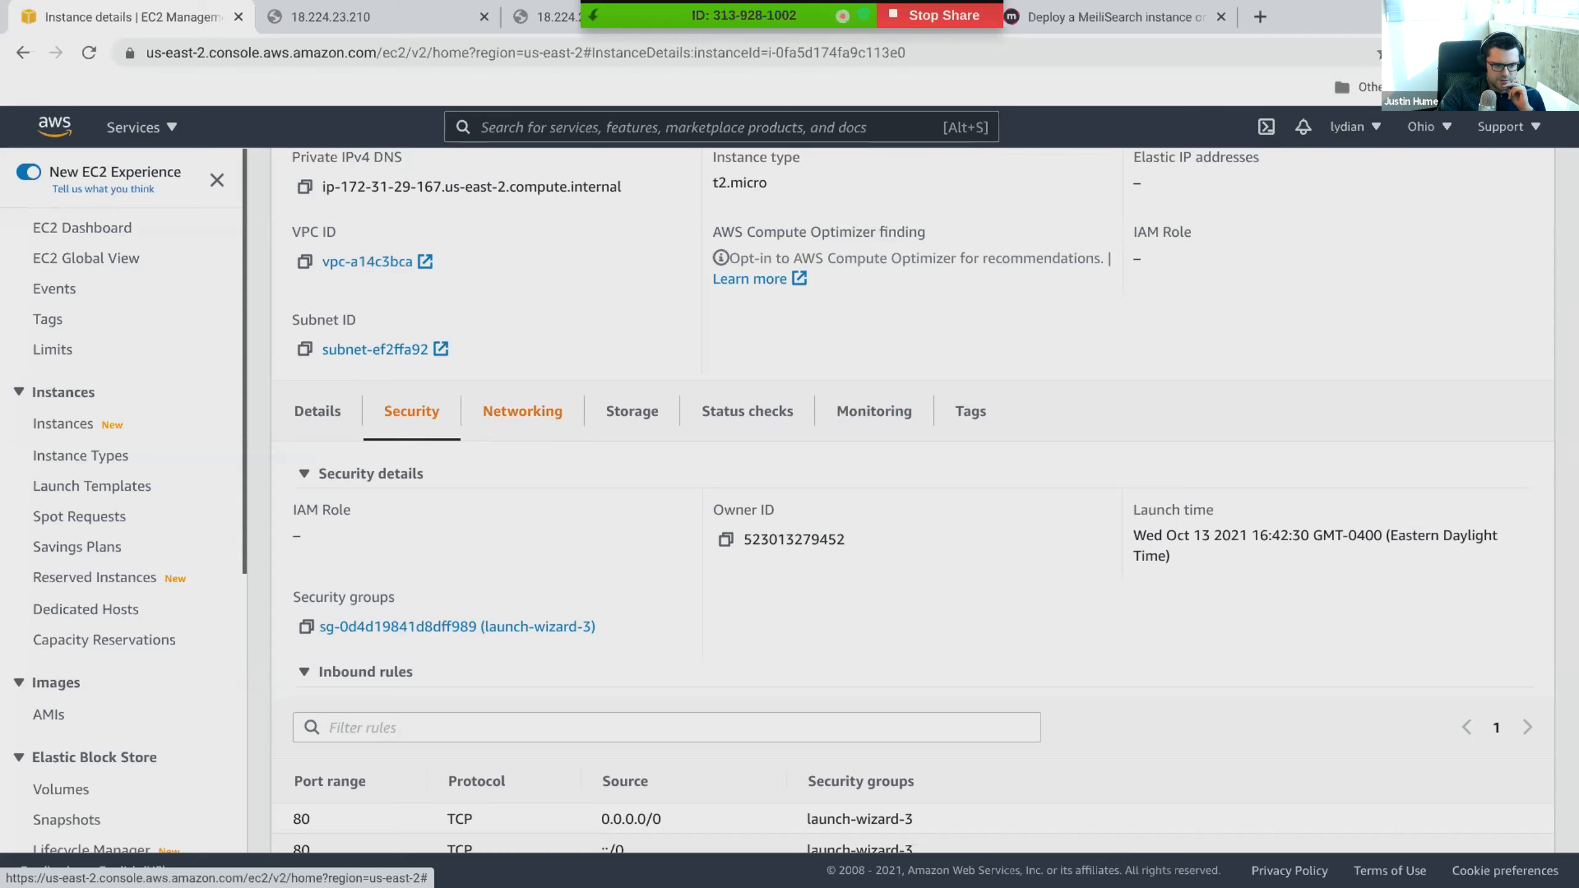
click(422, 627)
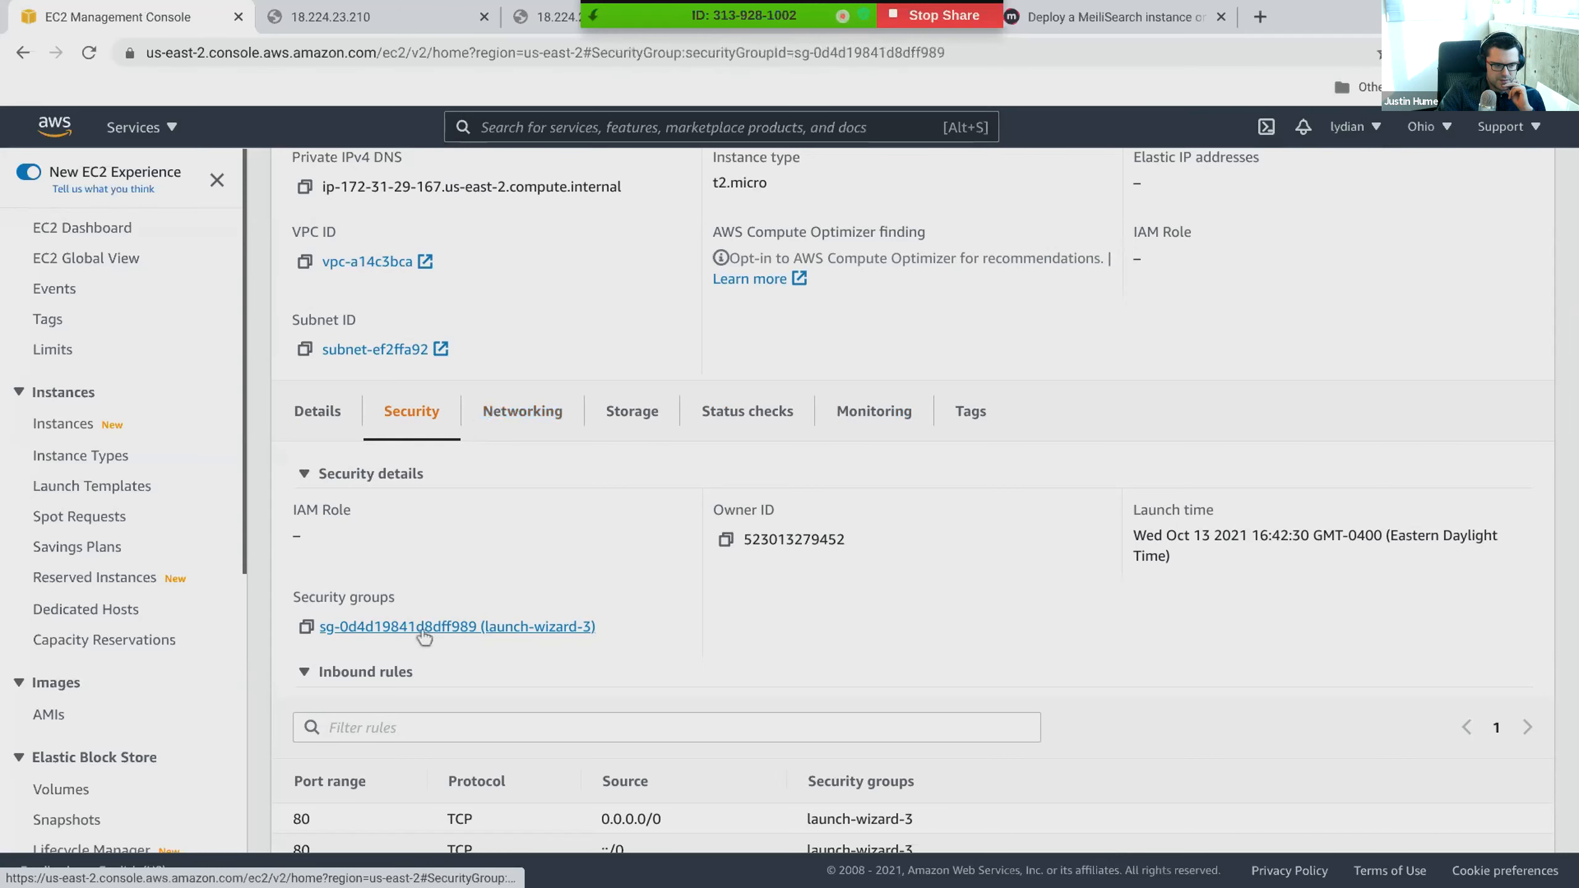
scroll(432, 612, down, 4)
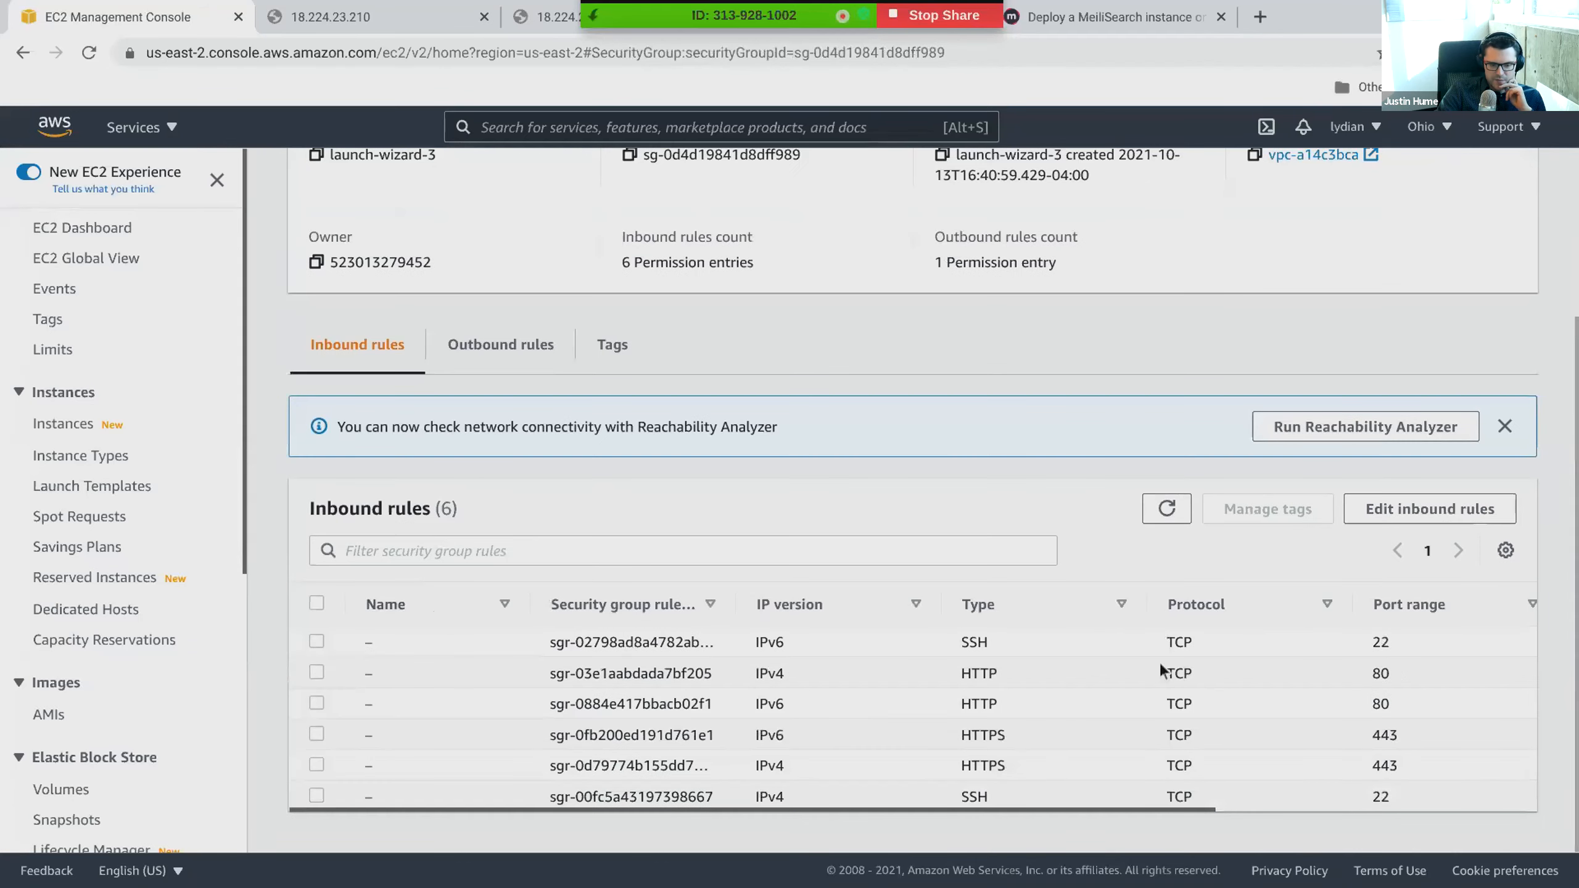
drag(959, 643, 994, 648)
click(993, 648)
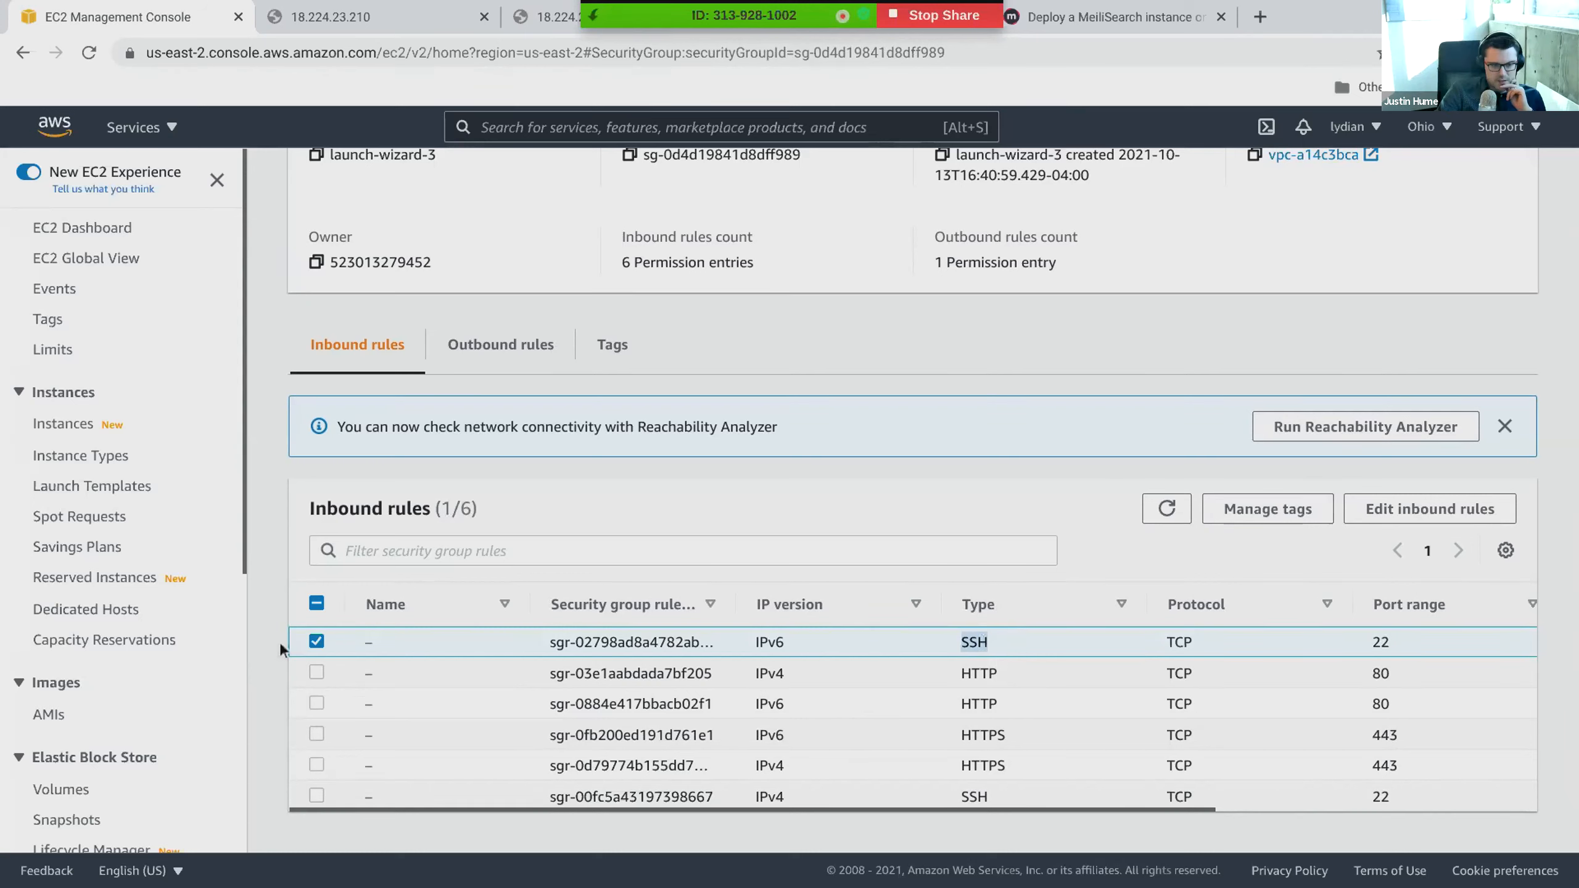
click(316, 641)
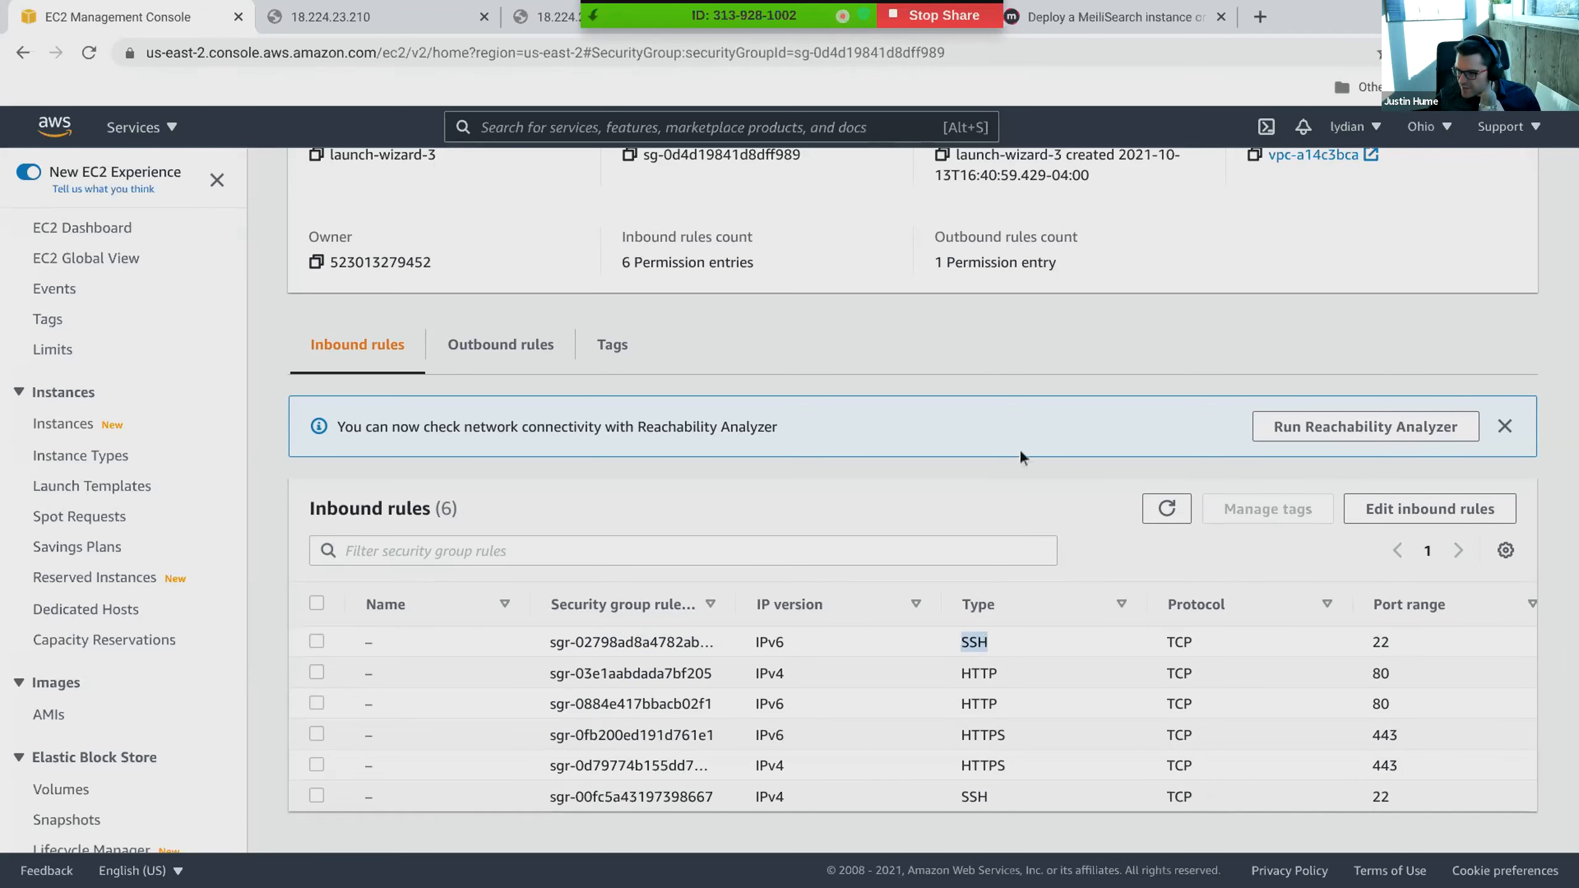
click(491, 346)
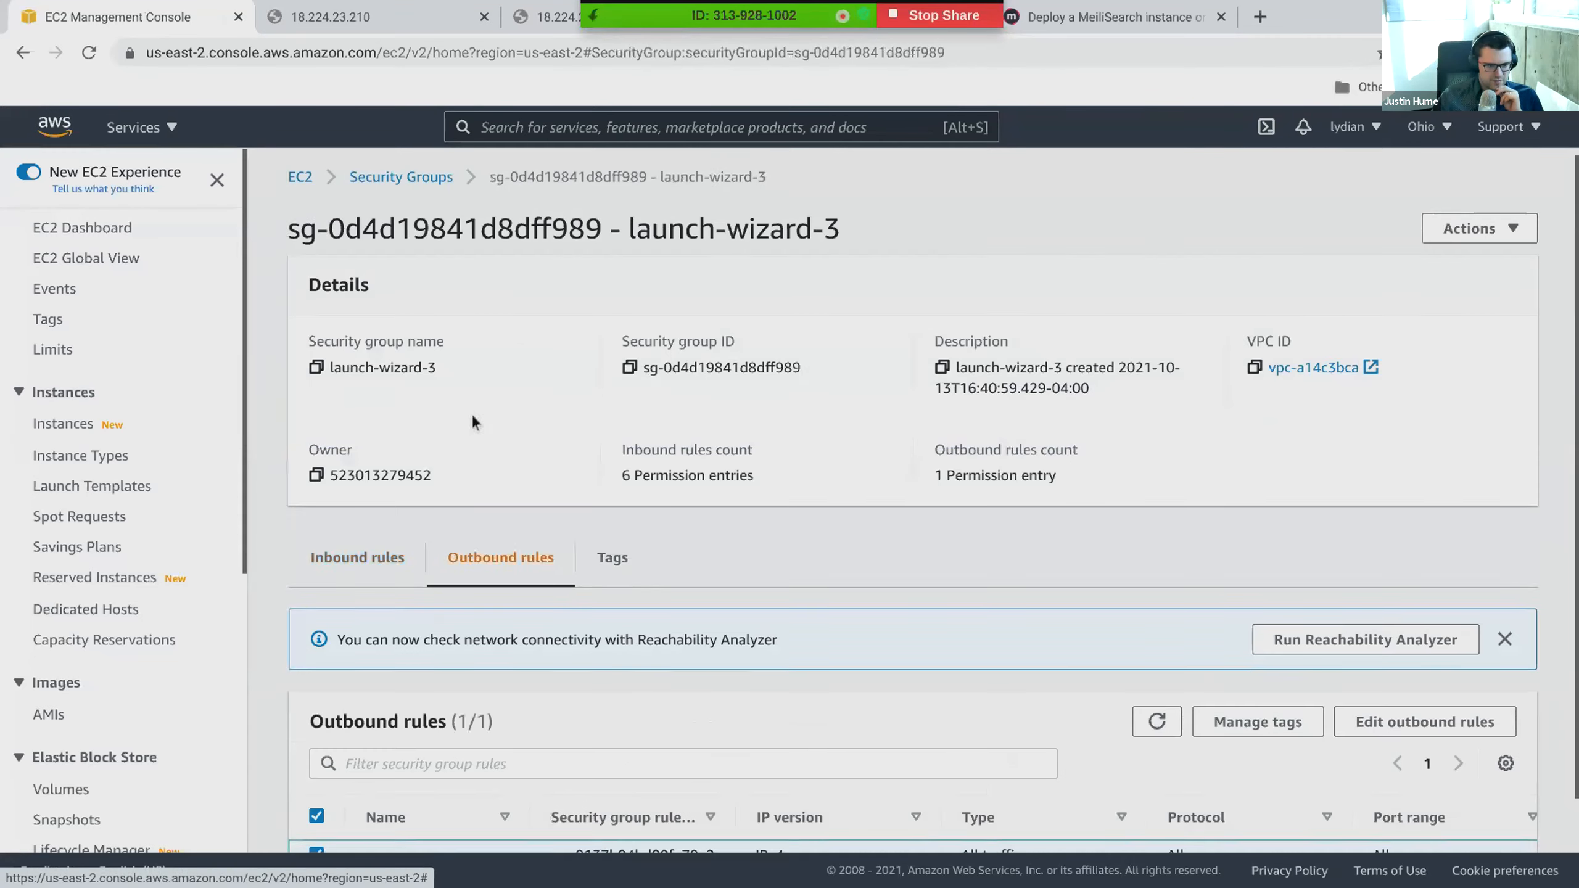
scroll(471, 416, down, 1)
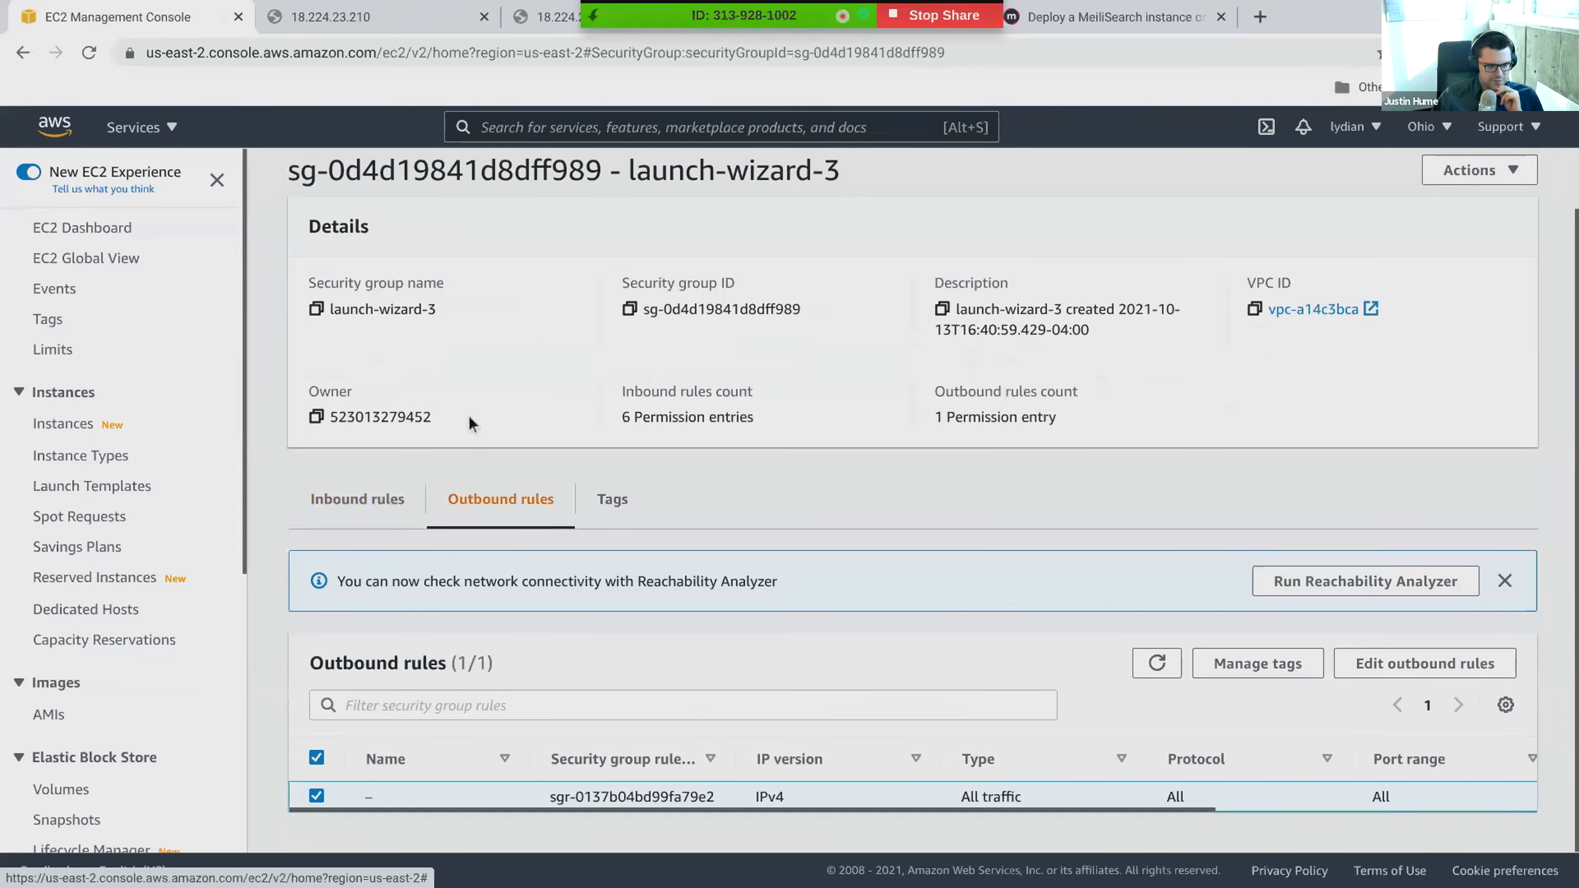
- Check the security group's inbound rules, then review the HTTP and HTTPS rule instructions in section 7 of the MeiliSearch AWS guide
click(397, 528)
scroll(498, 600, down, 3)
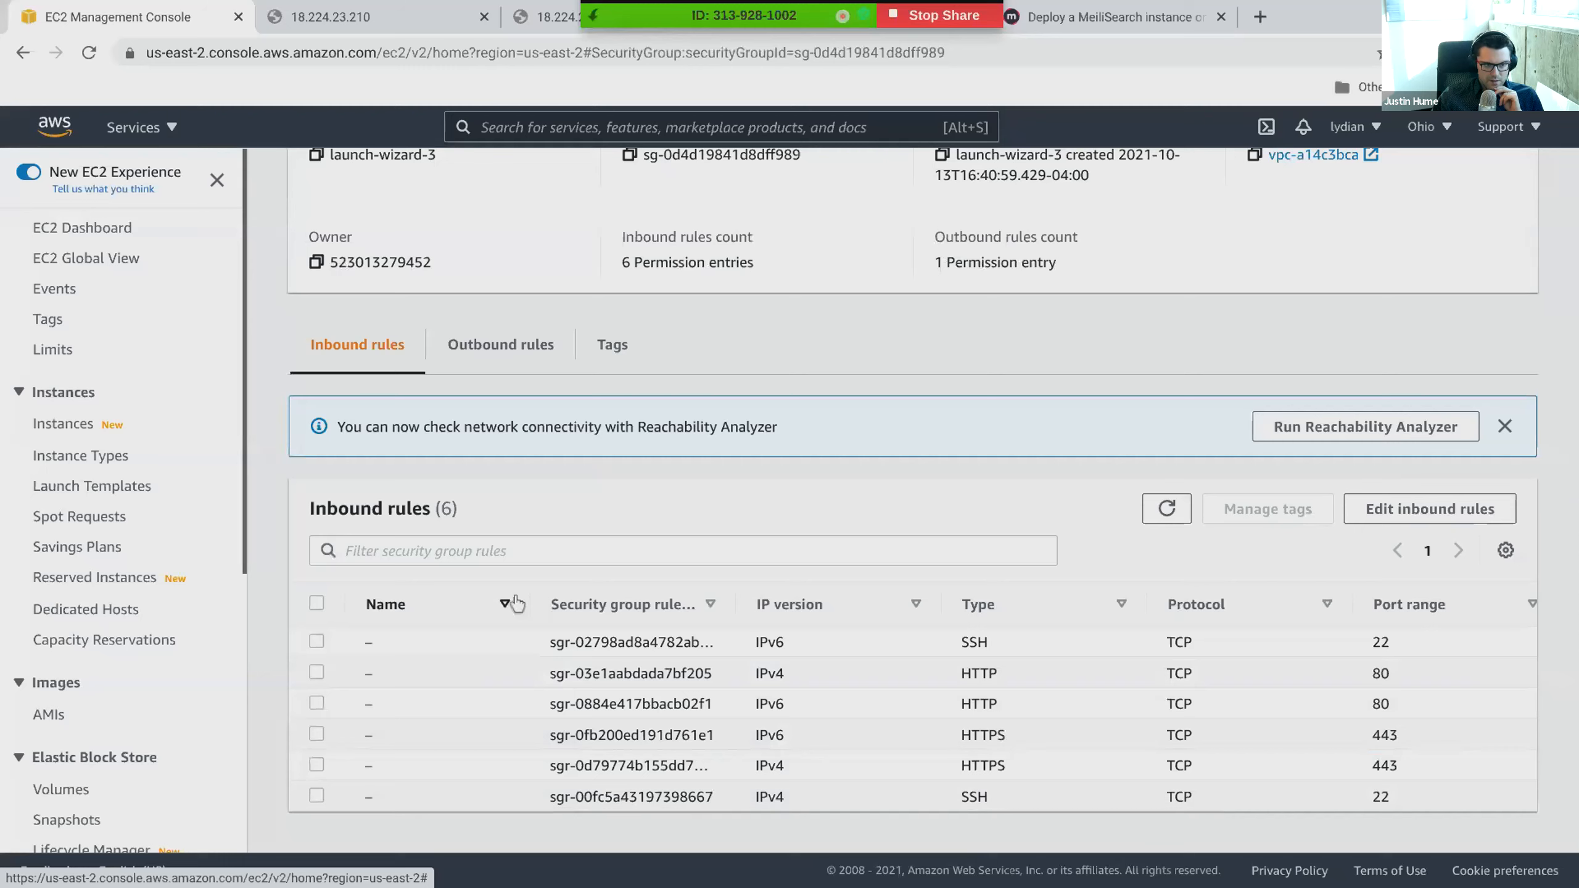
click(385, 12)
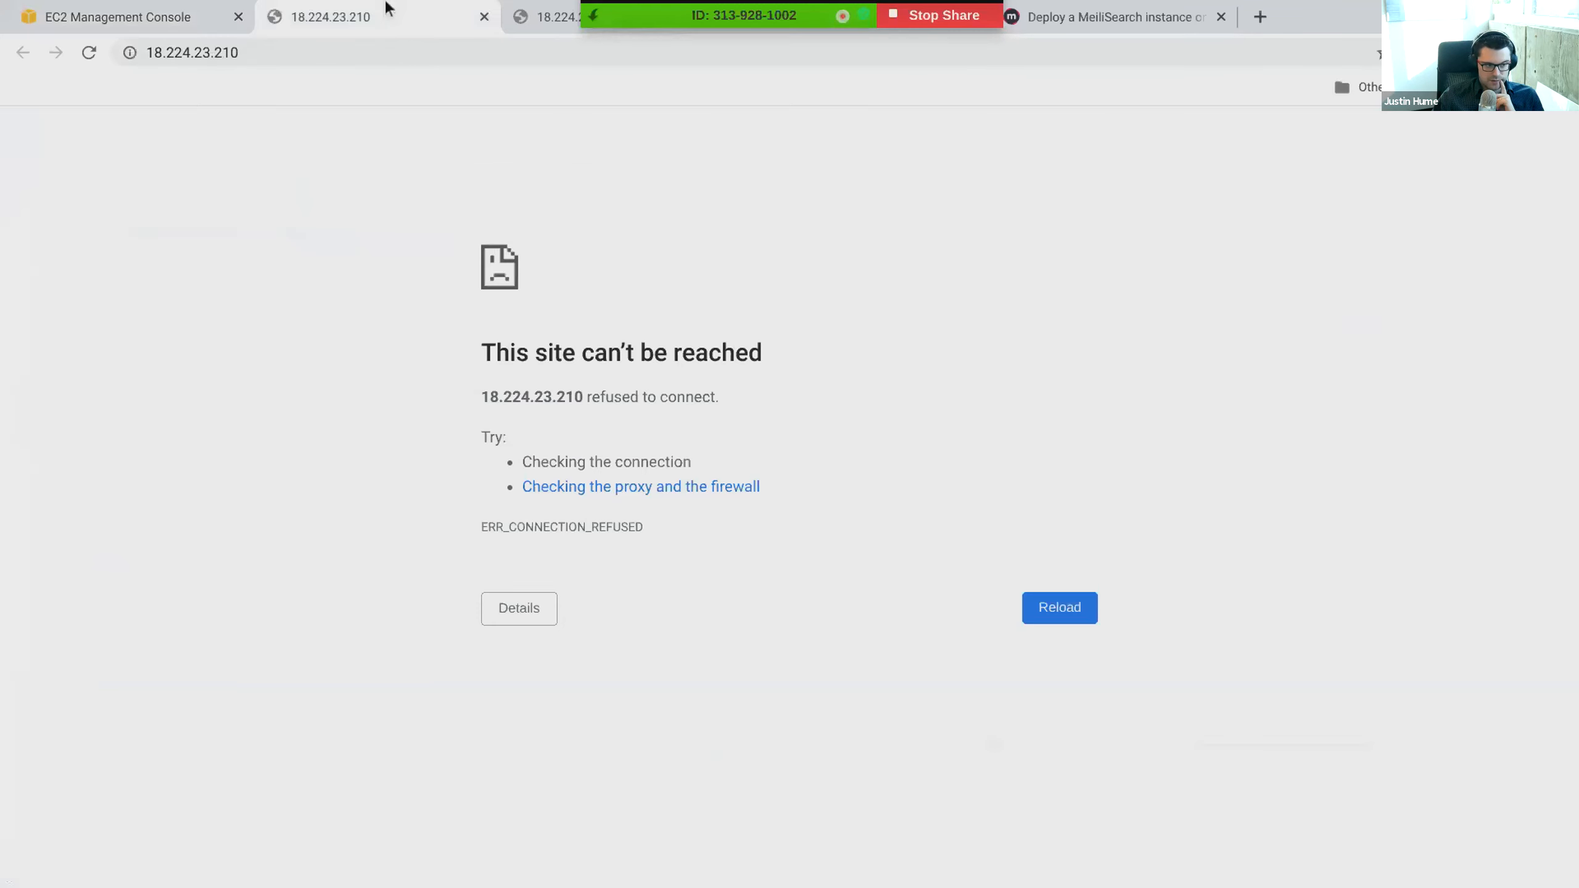
click(1088, 7)
drag(595, 225, 782, 381)
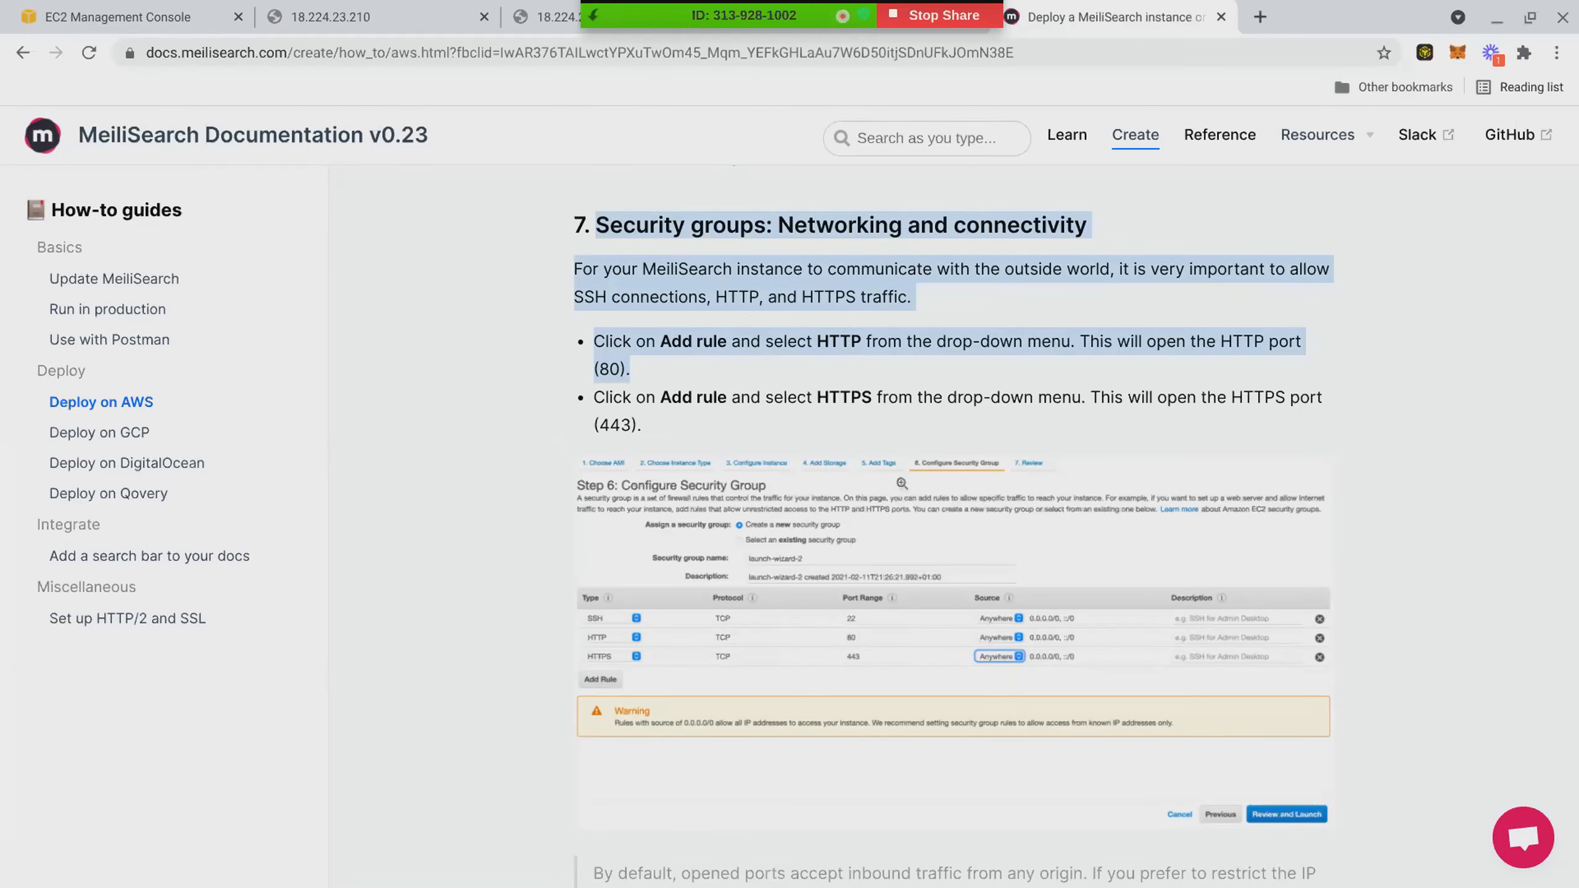
click(1030, 435)
drag(596, 341, 774, 422)
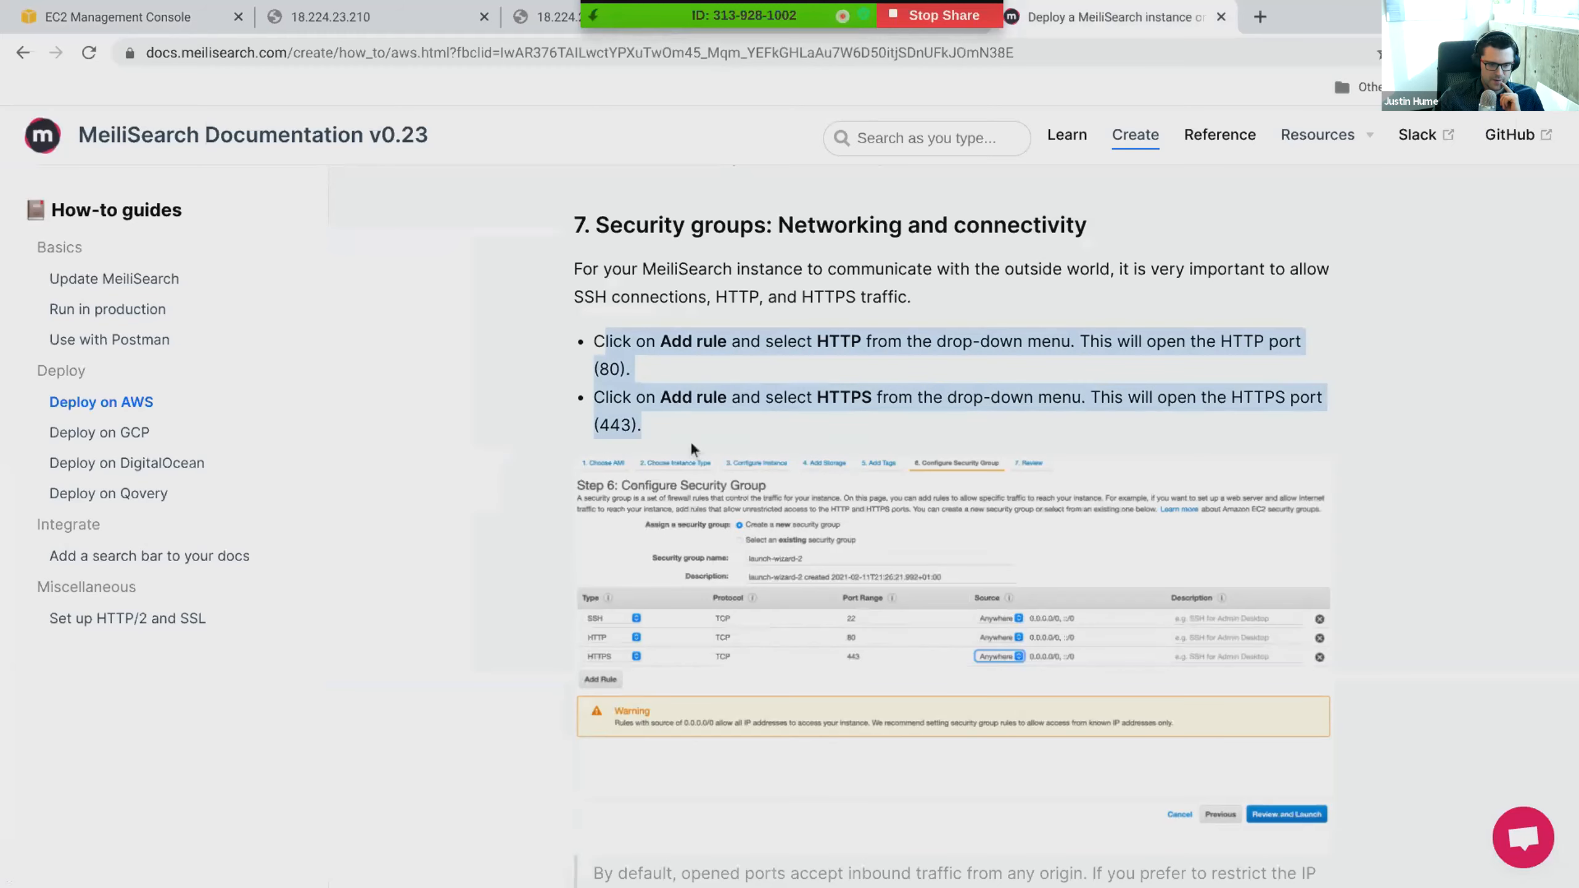
- Return to the launch-wizard-3 security group in the AWS console and examine its details, including the description
click(150, 13)
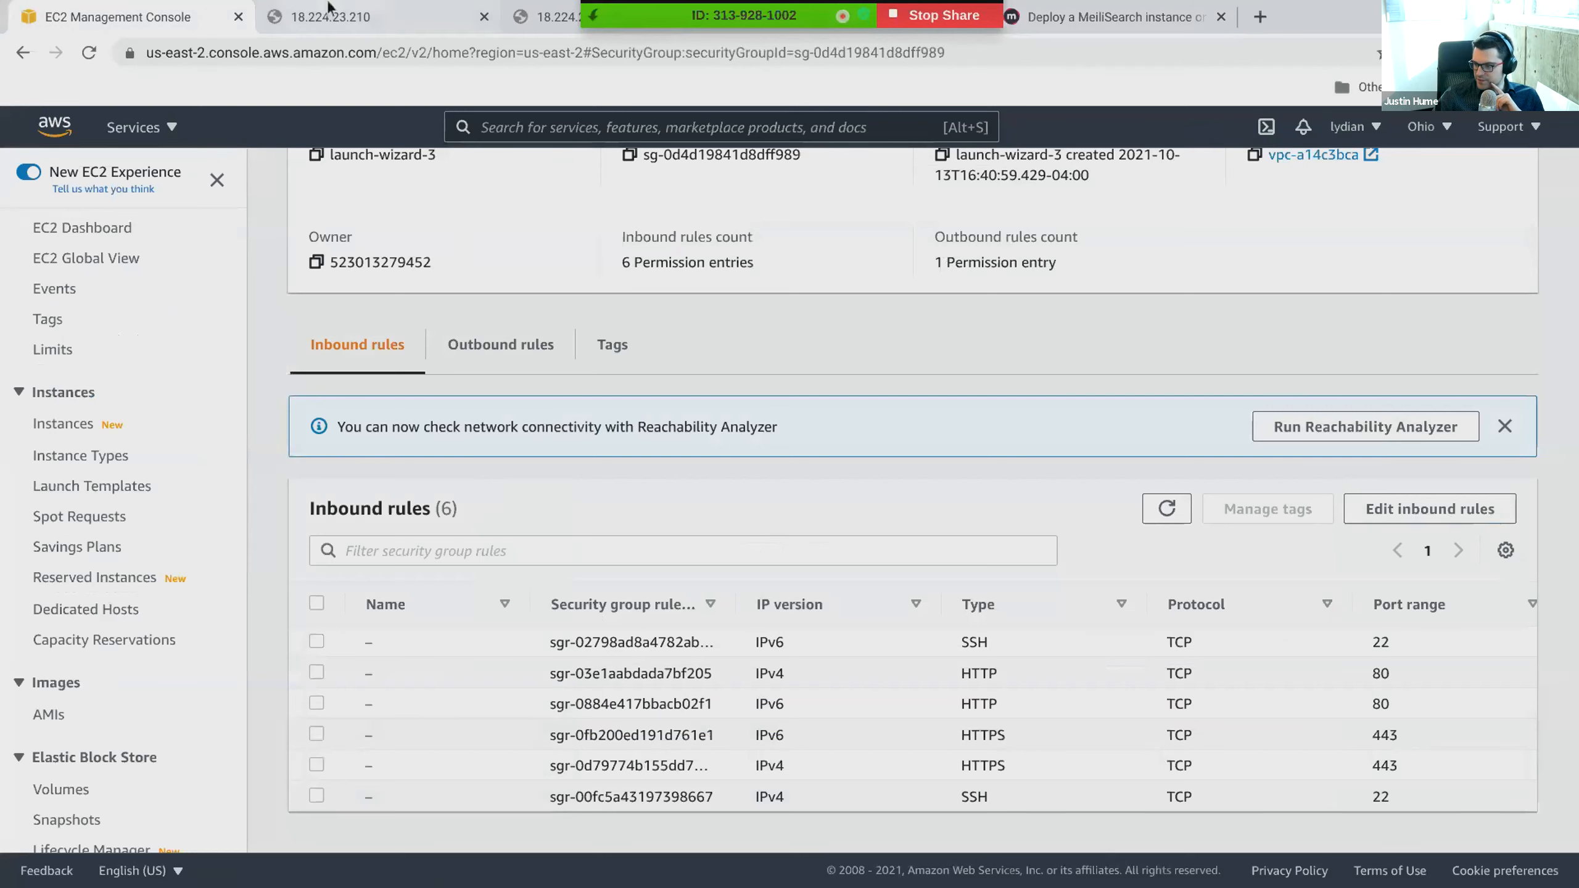
scroll(705, 547, down, 2)
scroll(692, 546, up, 5)
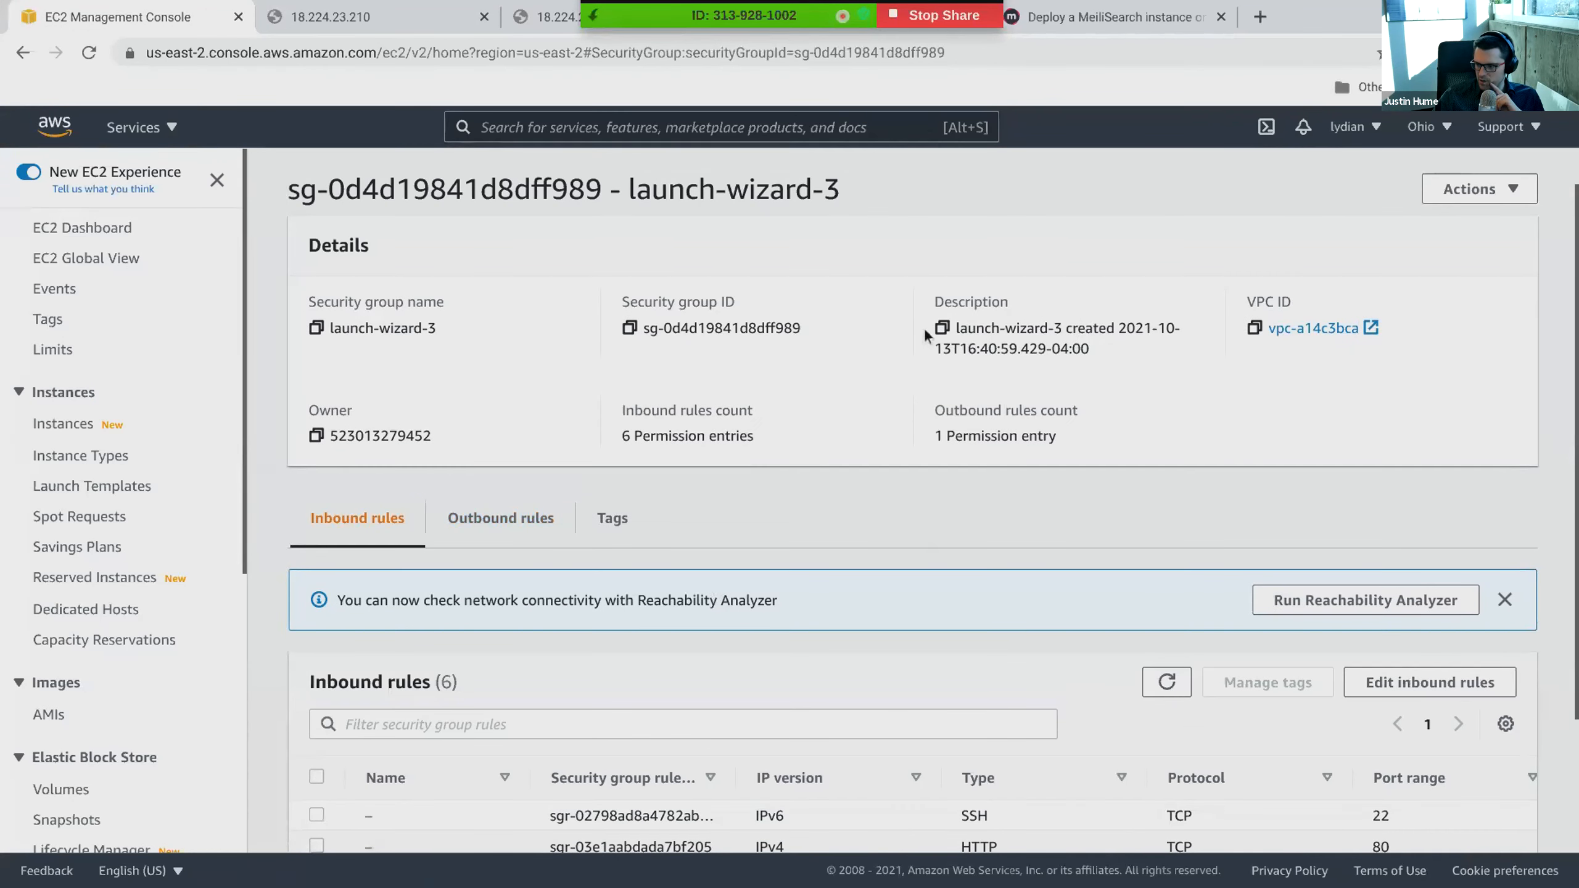
drag(959, 331, 1094, 353)
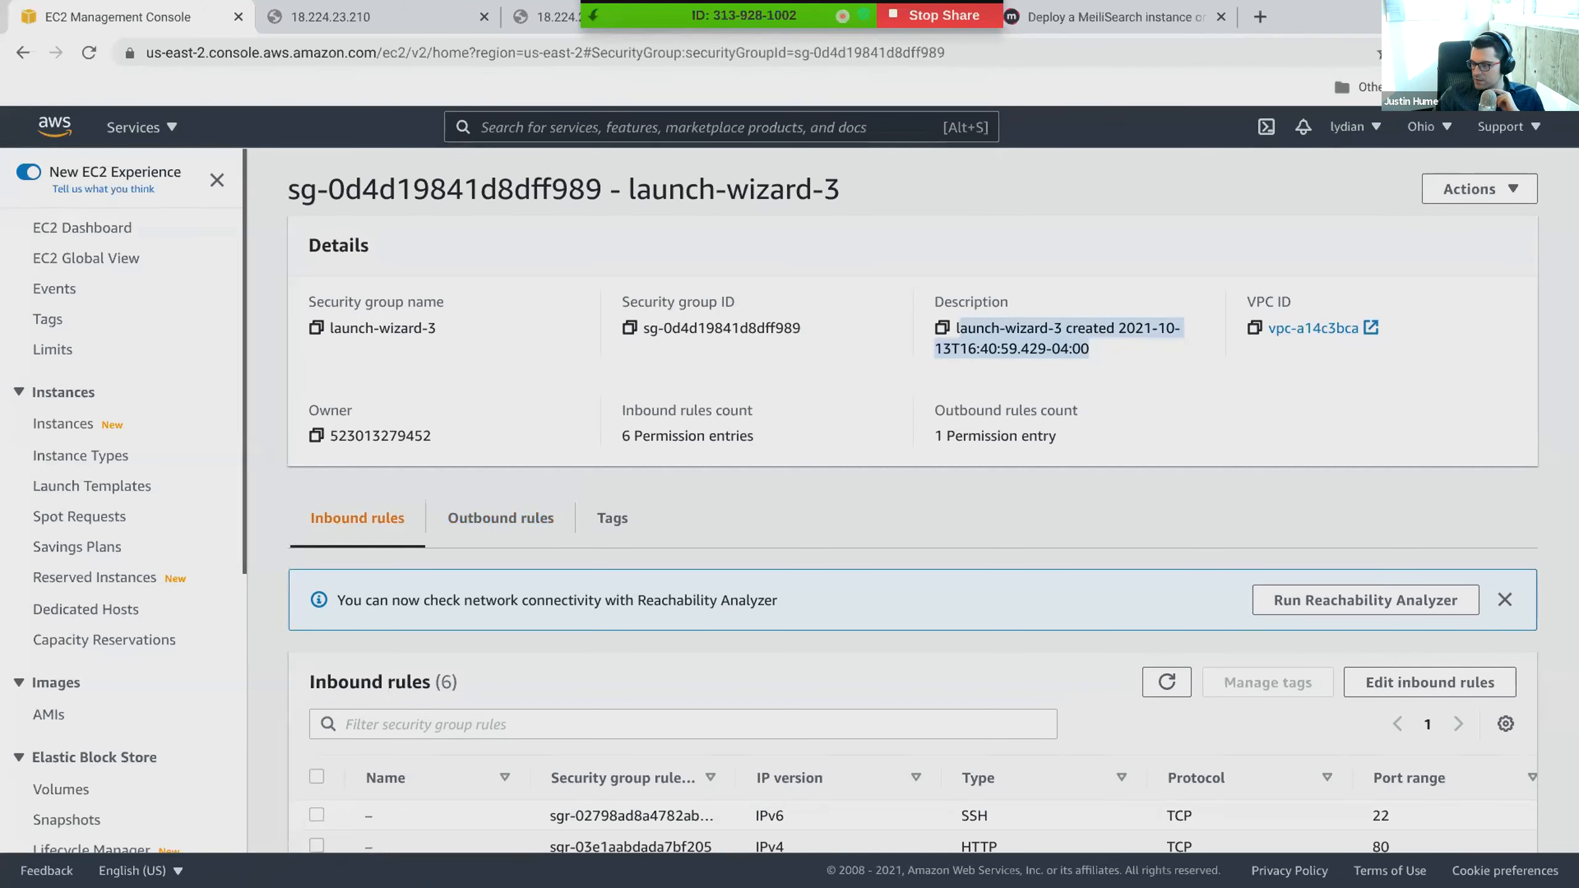
click(1036, 512)
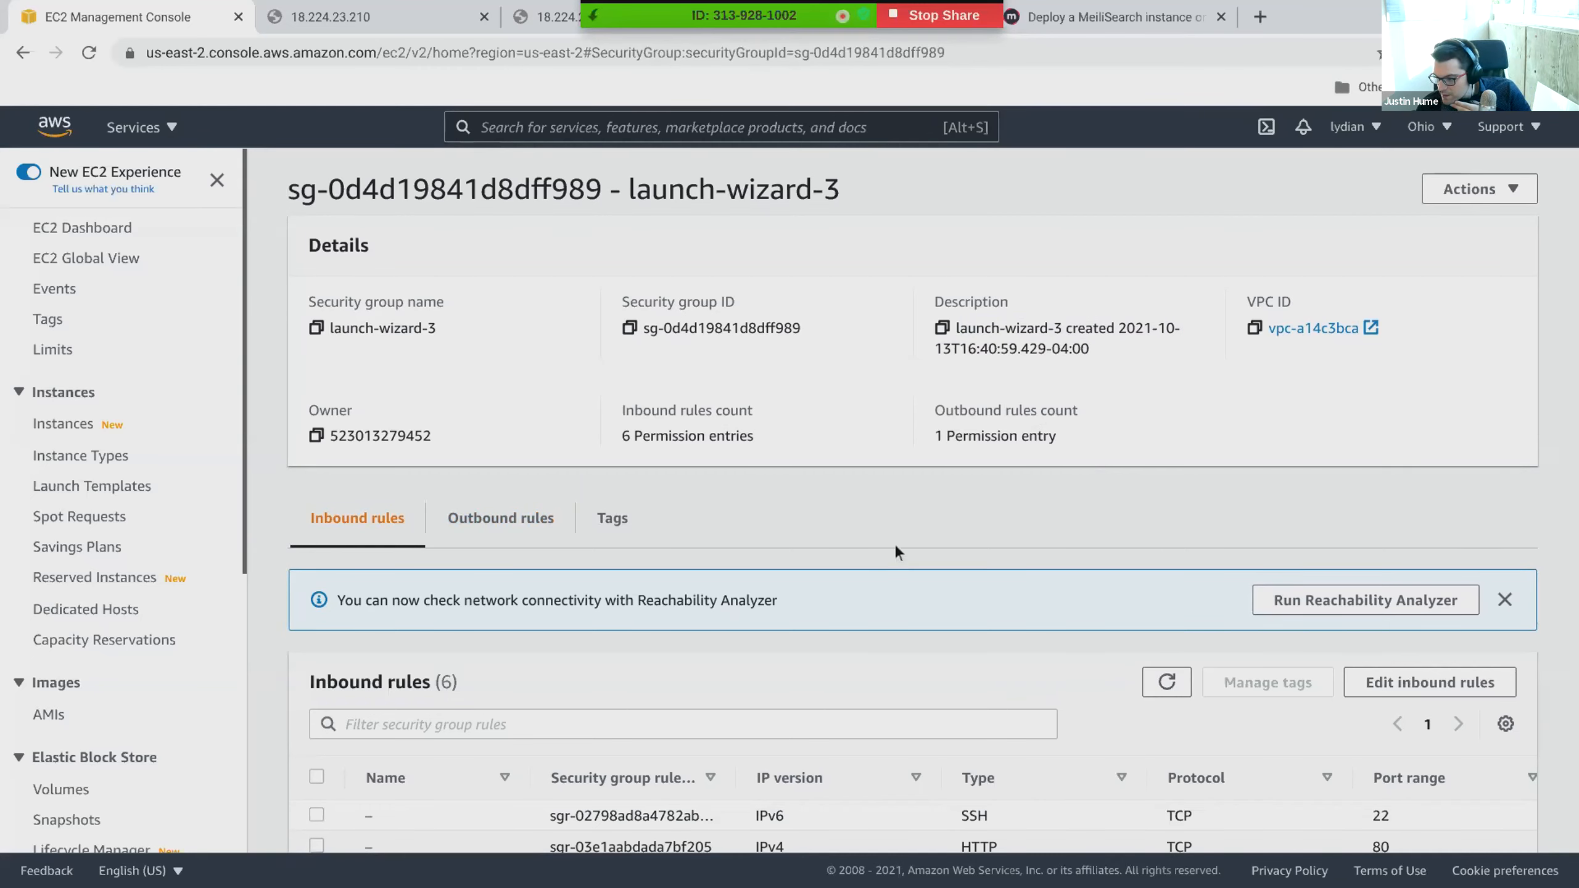
scroll(893, 552, down, 1)
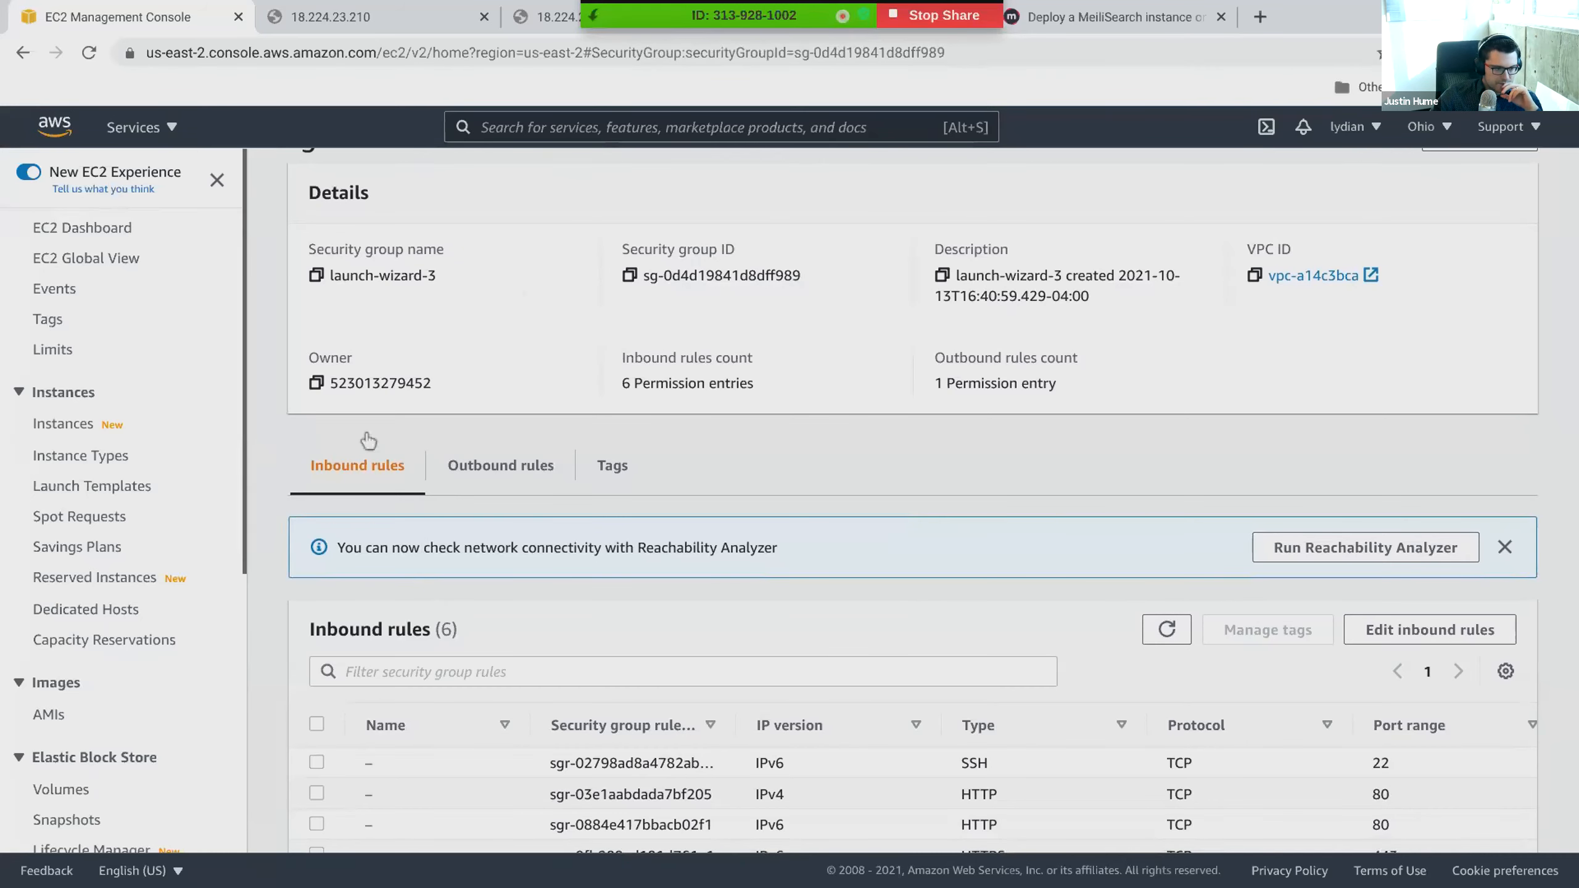
- Revisit the instance summary, return to the launch-wizard-3 security group, and examine the types of its inbound rules
click(22, 53)
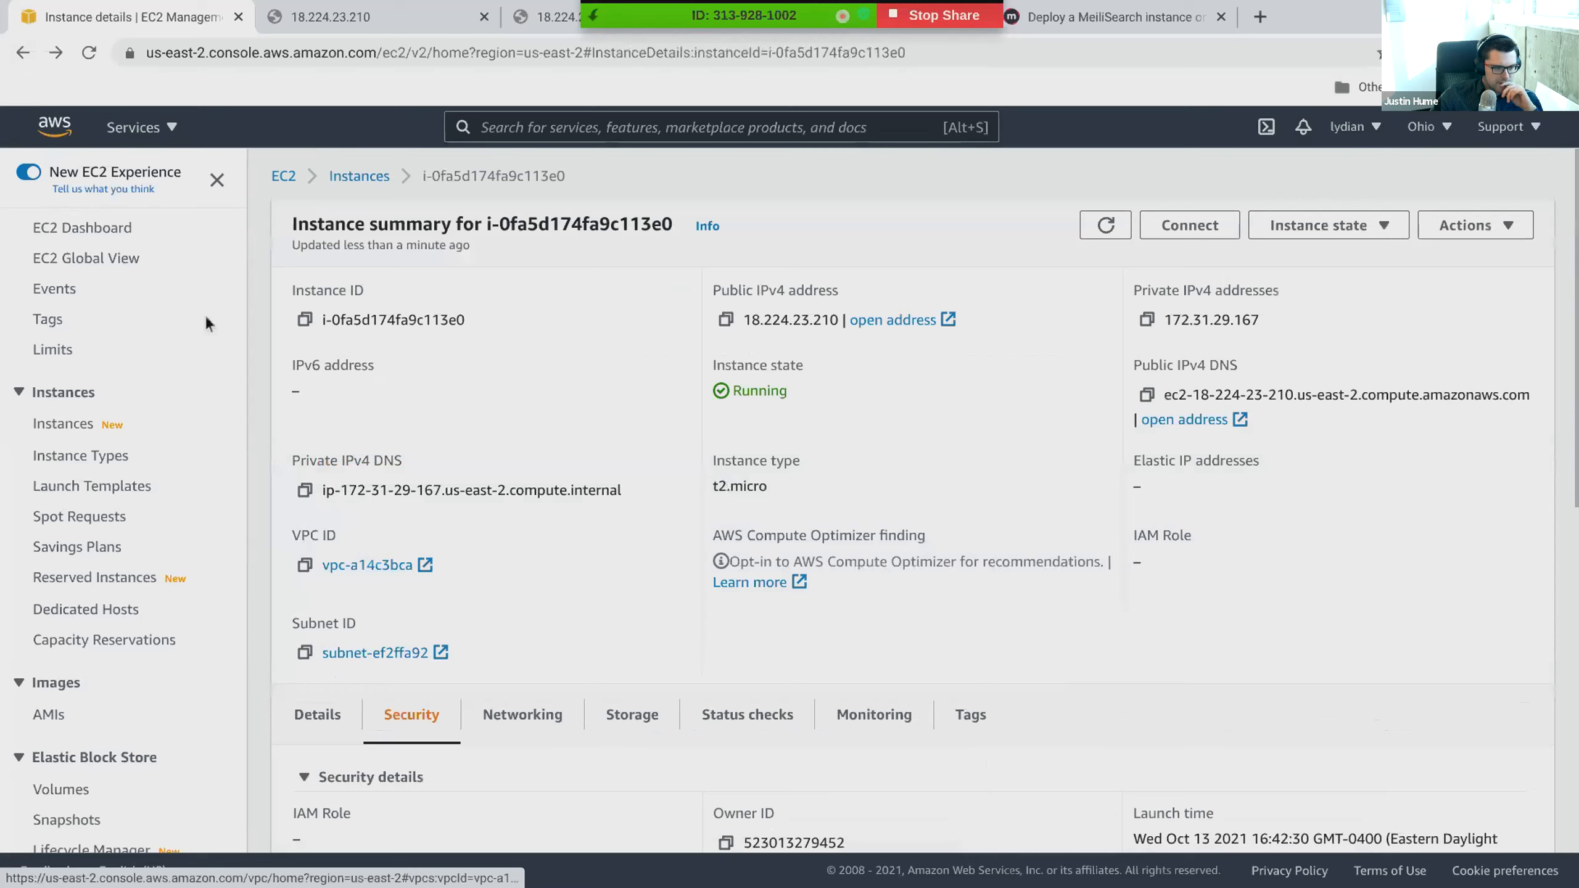
click(53, 54)
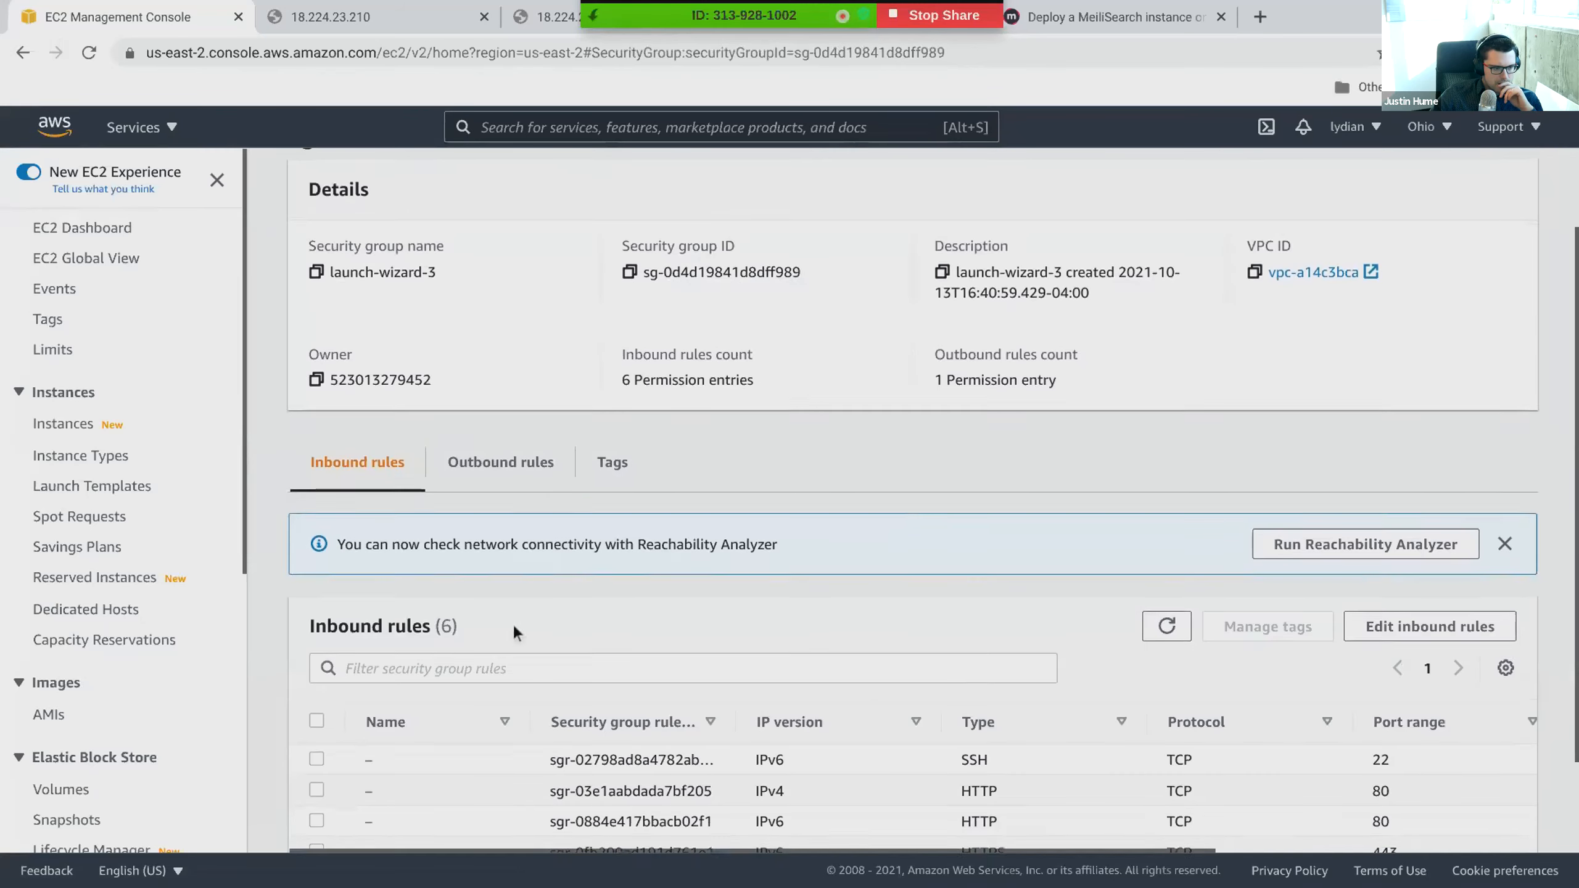
scroll(518, 536, down, 2)
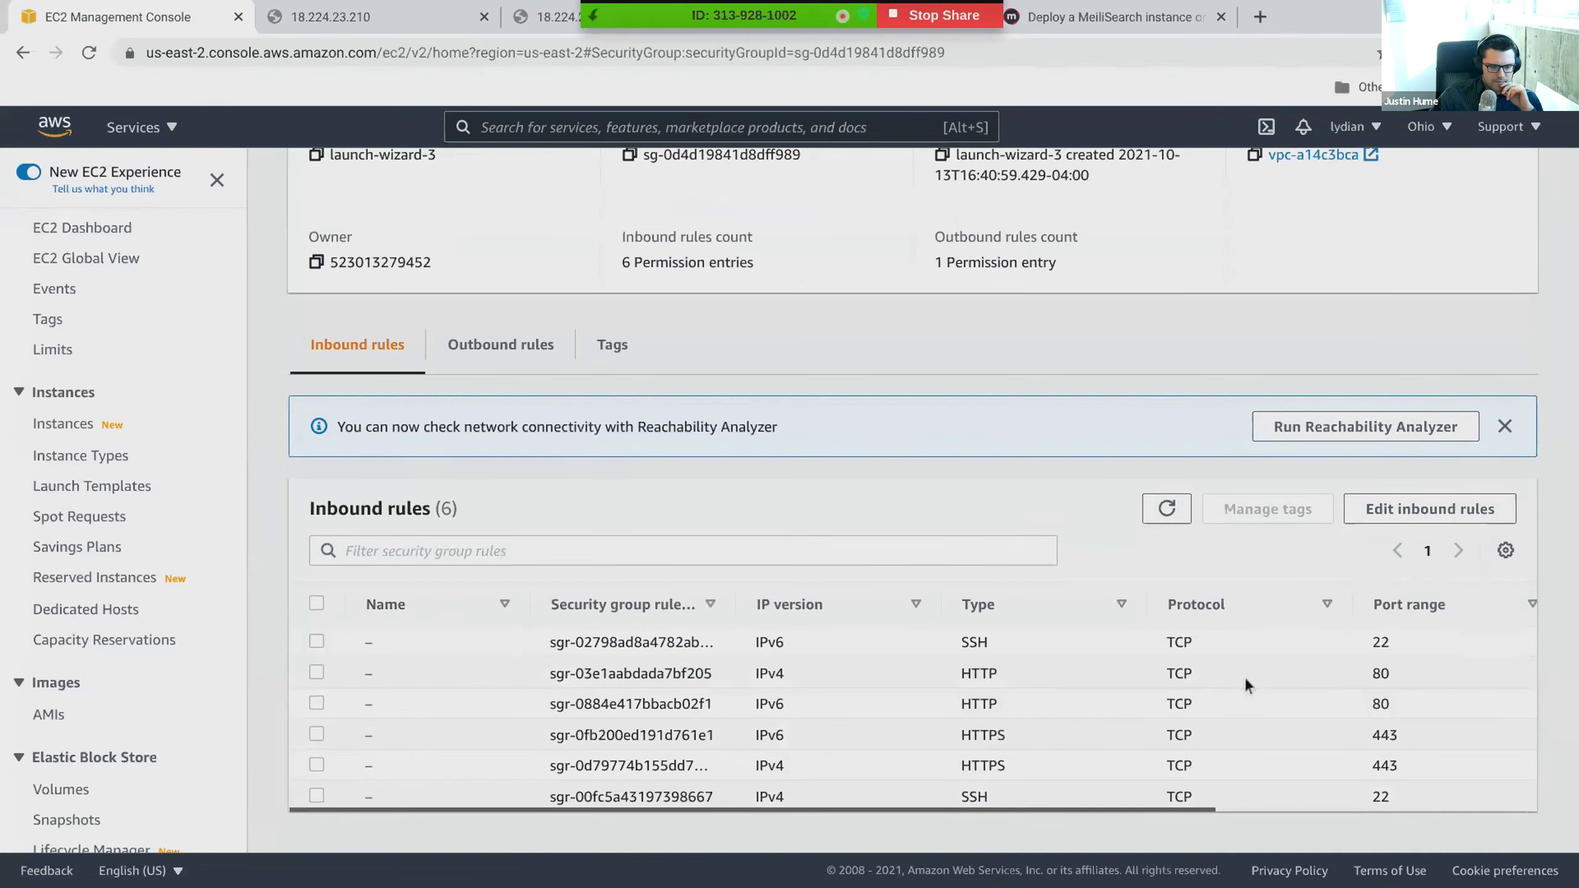
drag(973, 656, 1008, 792)
click(995, 758)
click(1078, 577)
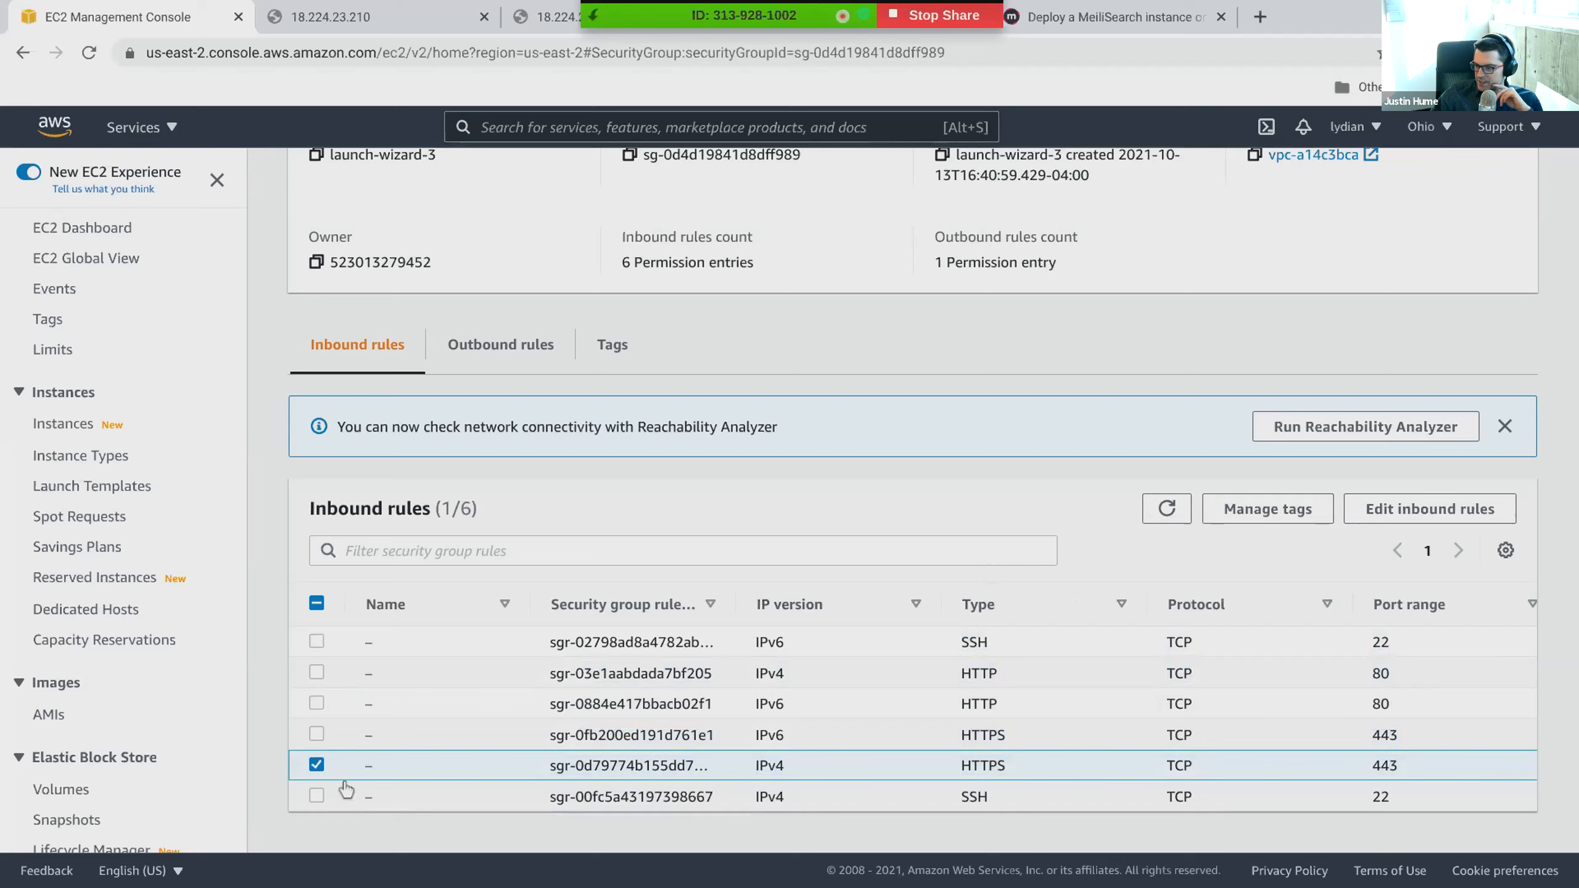
click(317, 765)
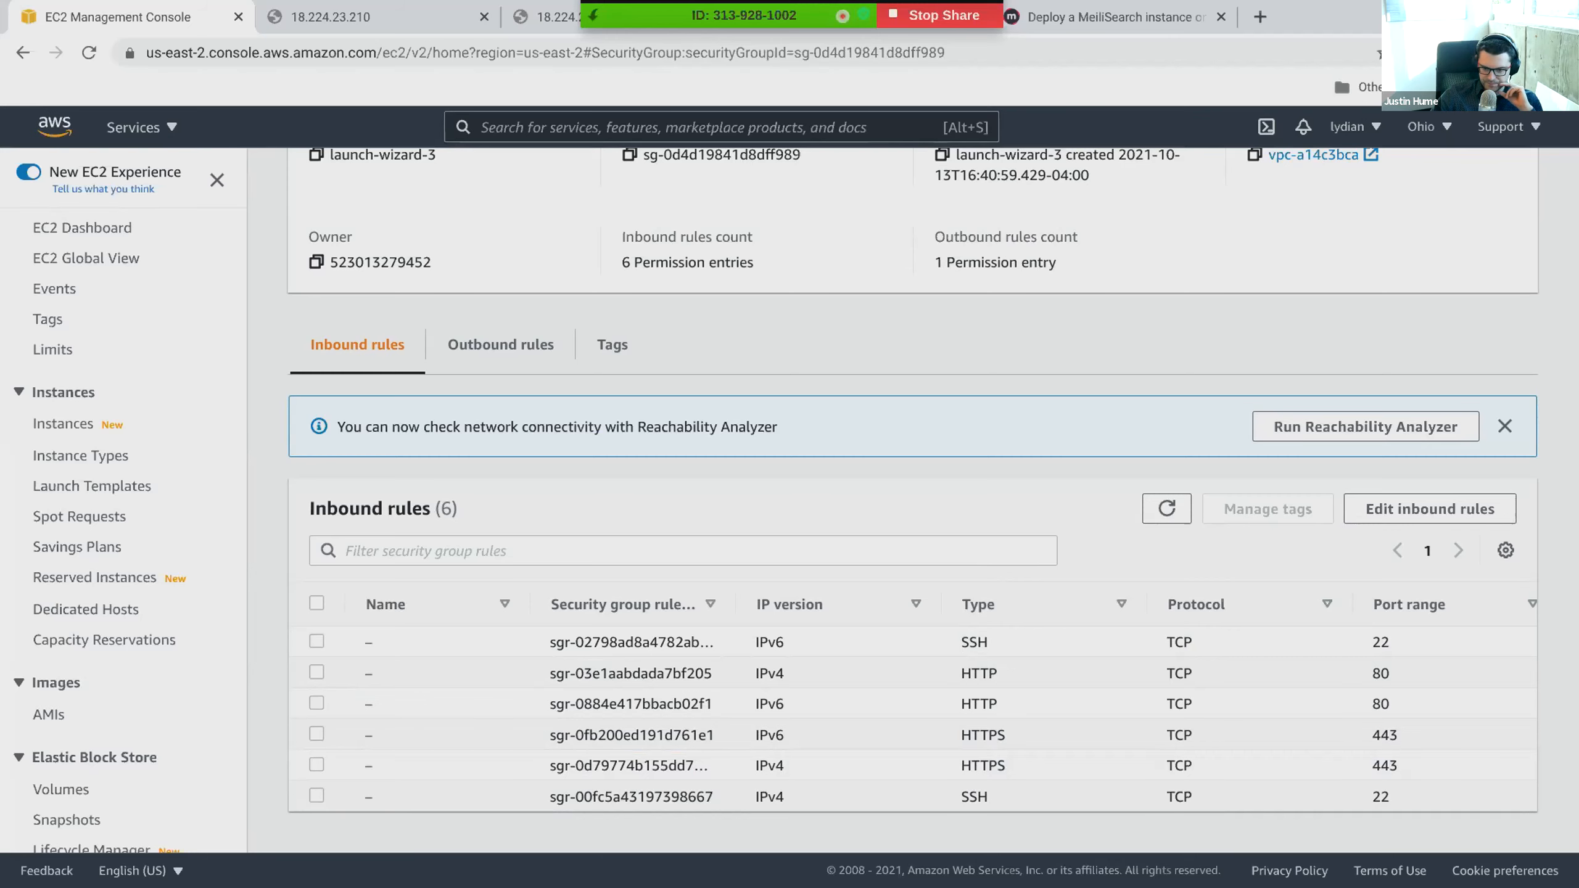
- Open the inbound rules of launch-wizard-3 for editing and examine each rule's type, port range and source
click(1373, 507)
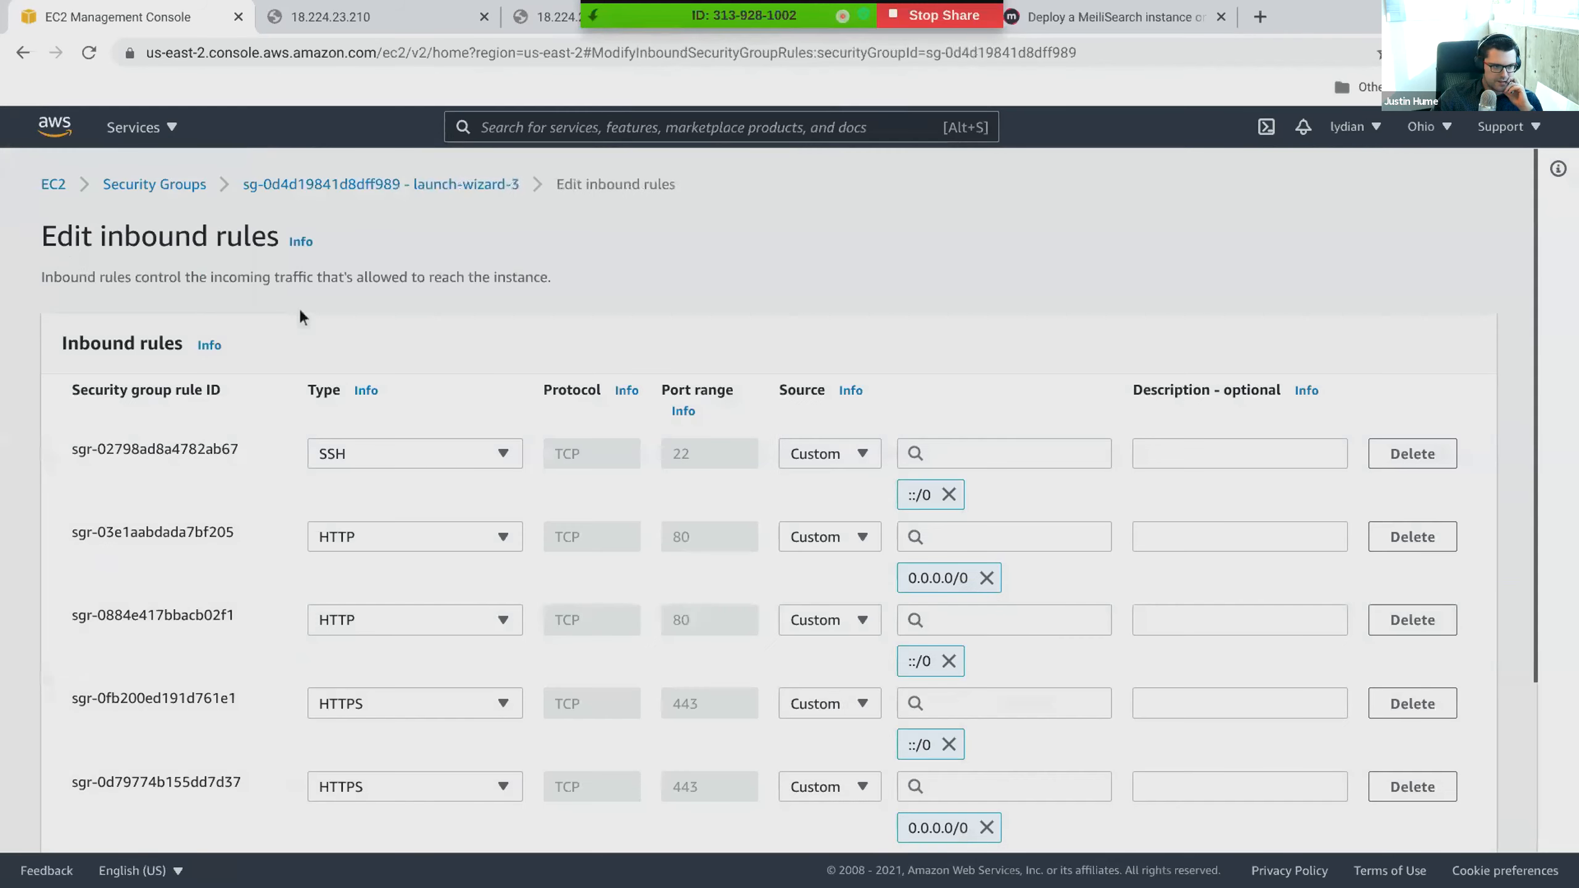
scroll(407, 378, down, 1)
scroll(407, 380, down, 2)
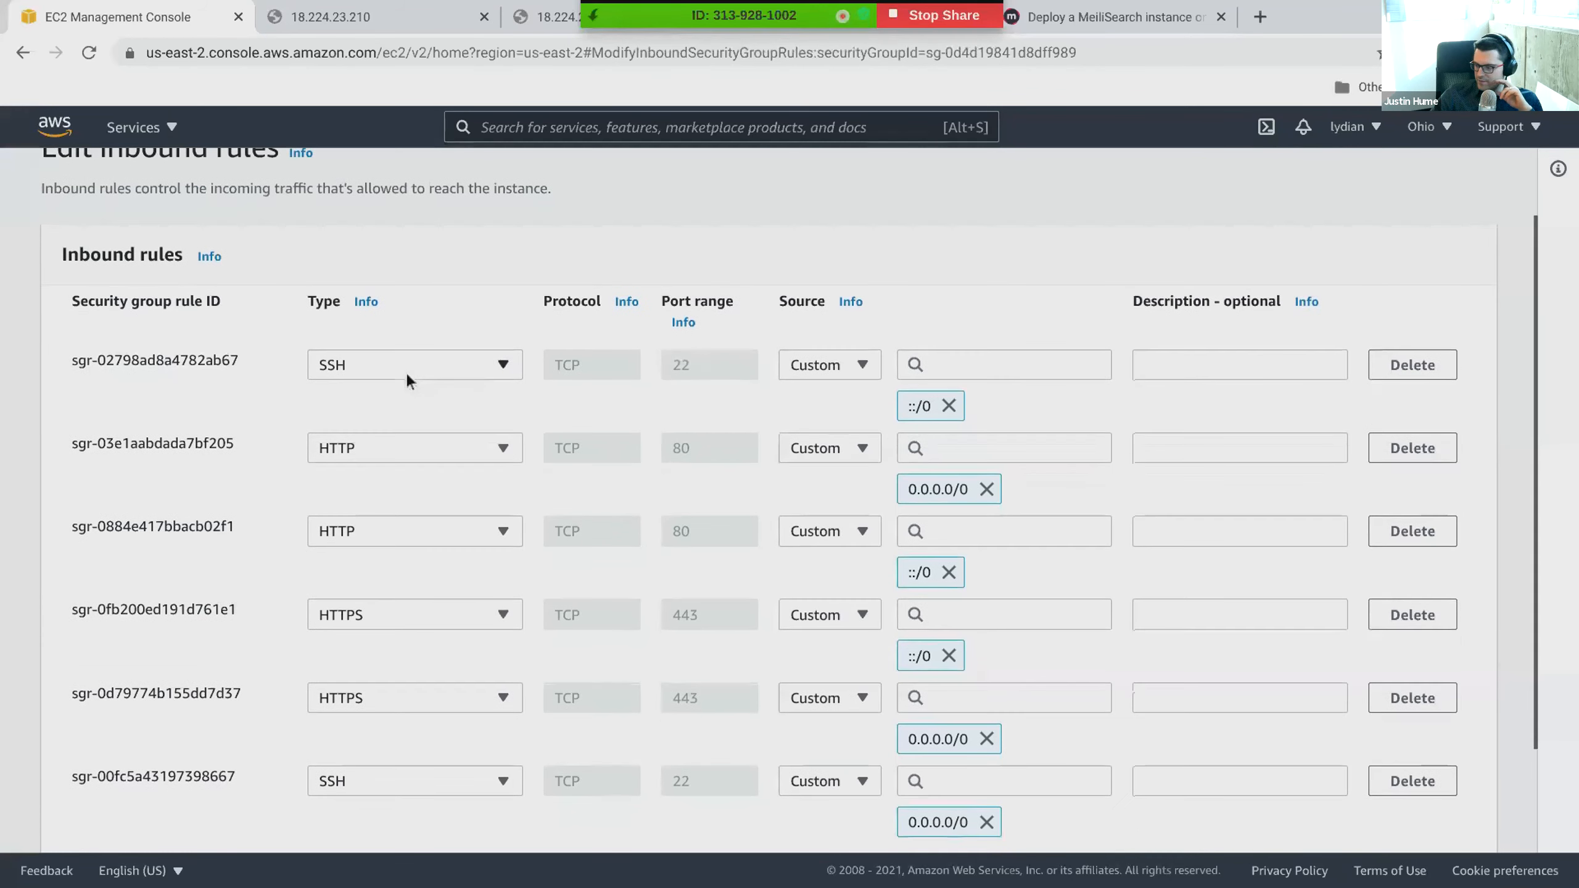
scroll(408, 378, down, 1)
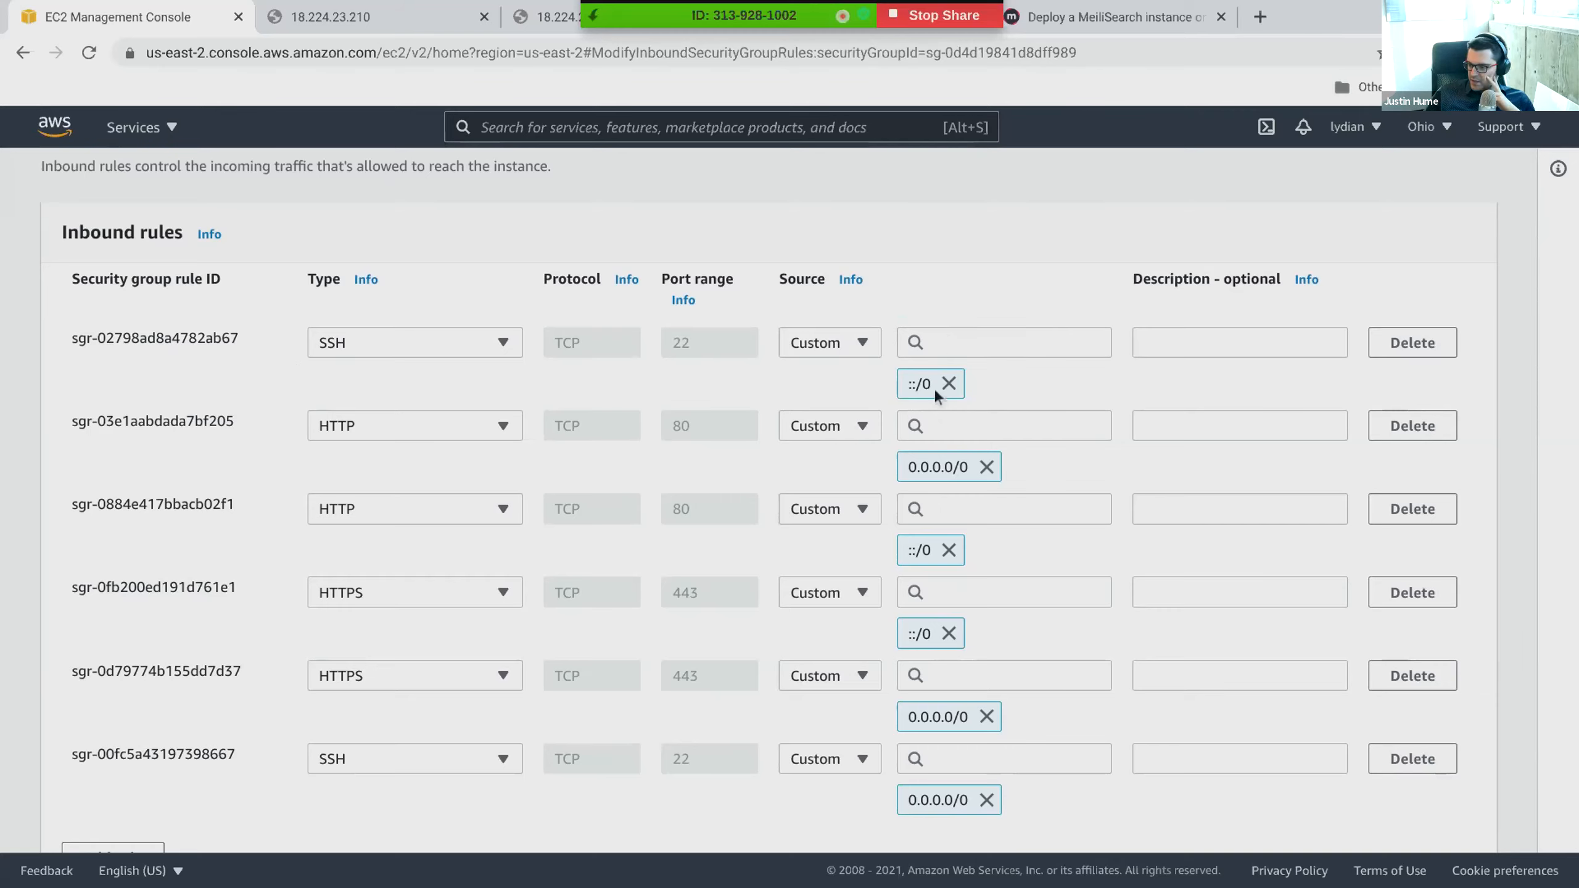
- Look through the source options for the first SSH rule and try to set its source to 0.0.0.0/0
click(930, 344)
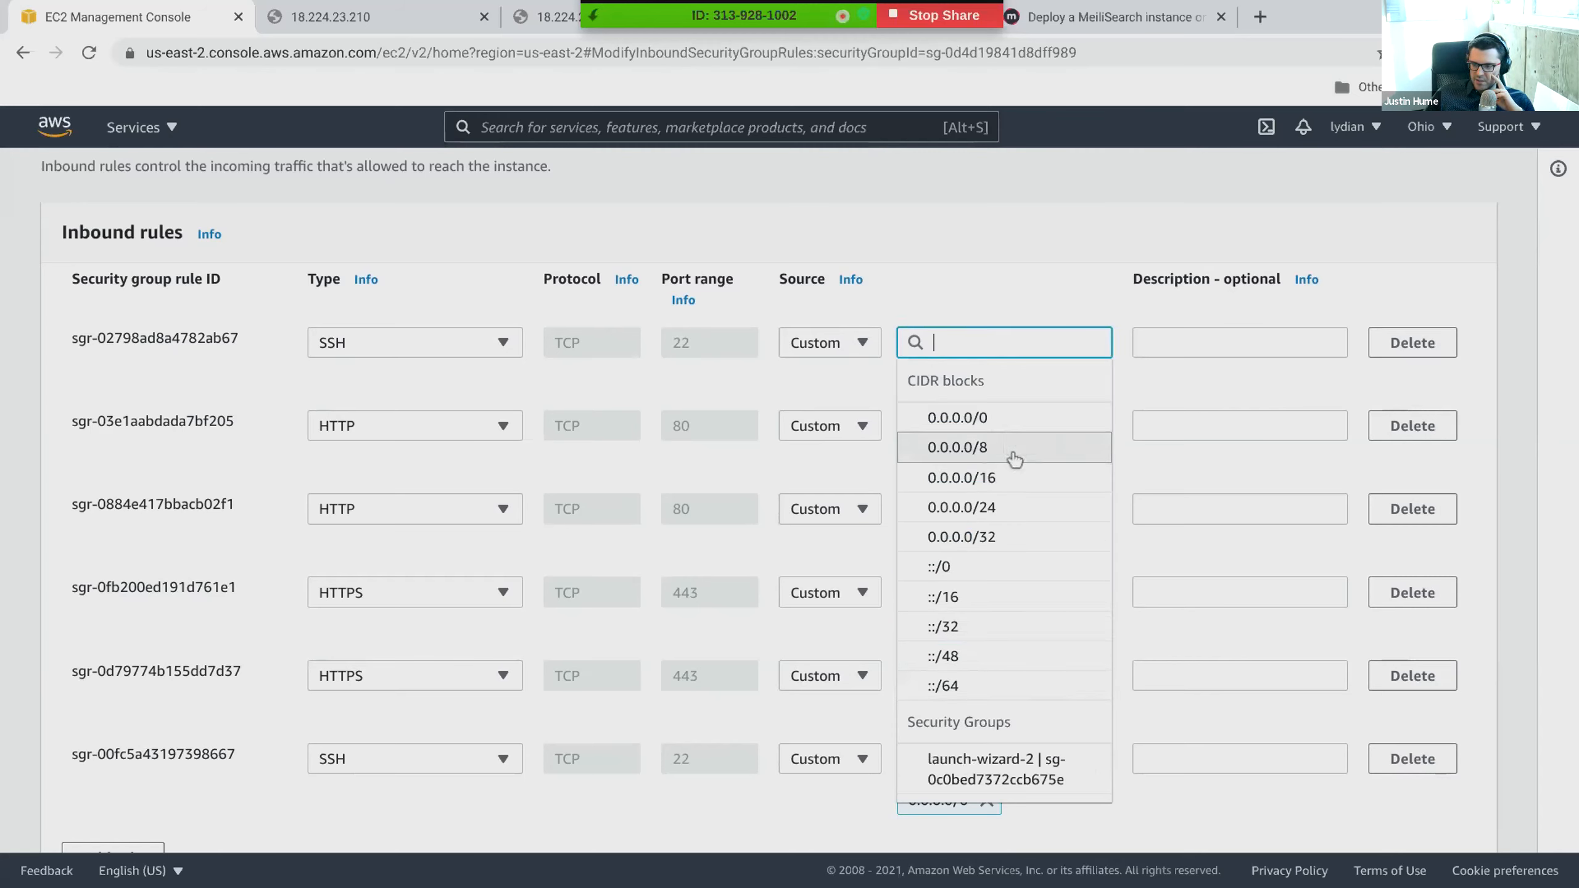
click(861, 384)
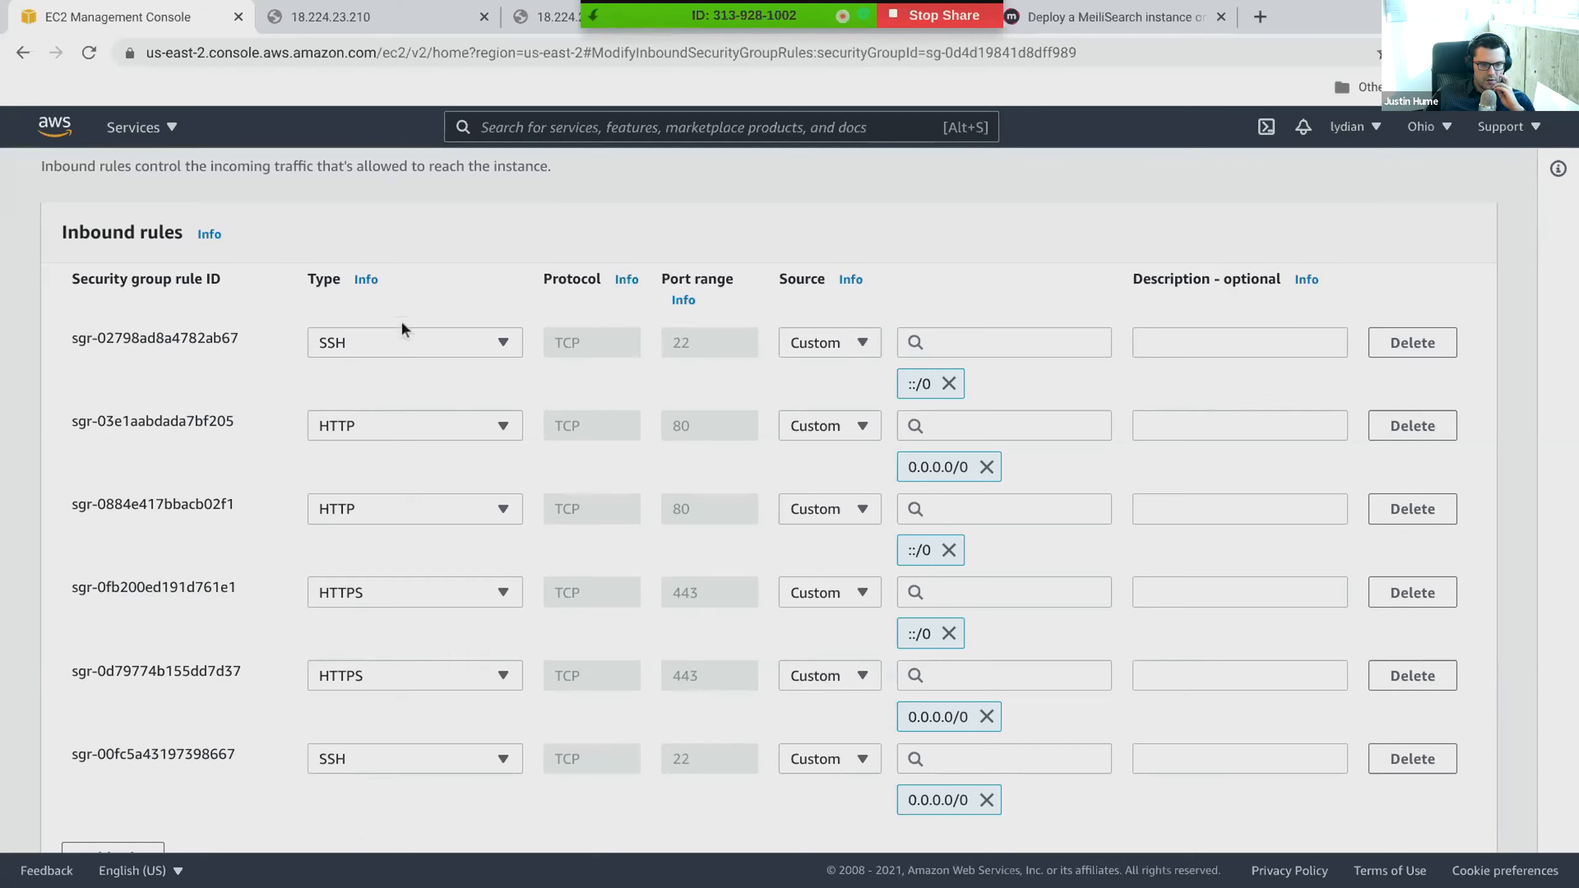
click(1028, 339)
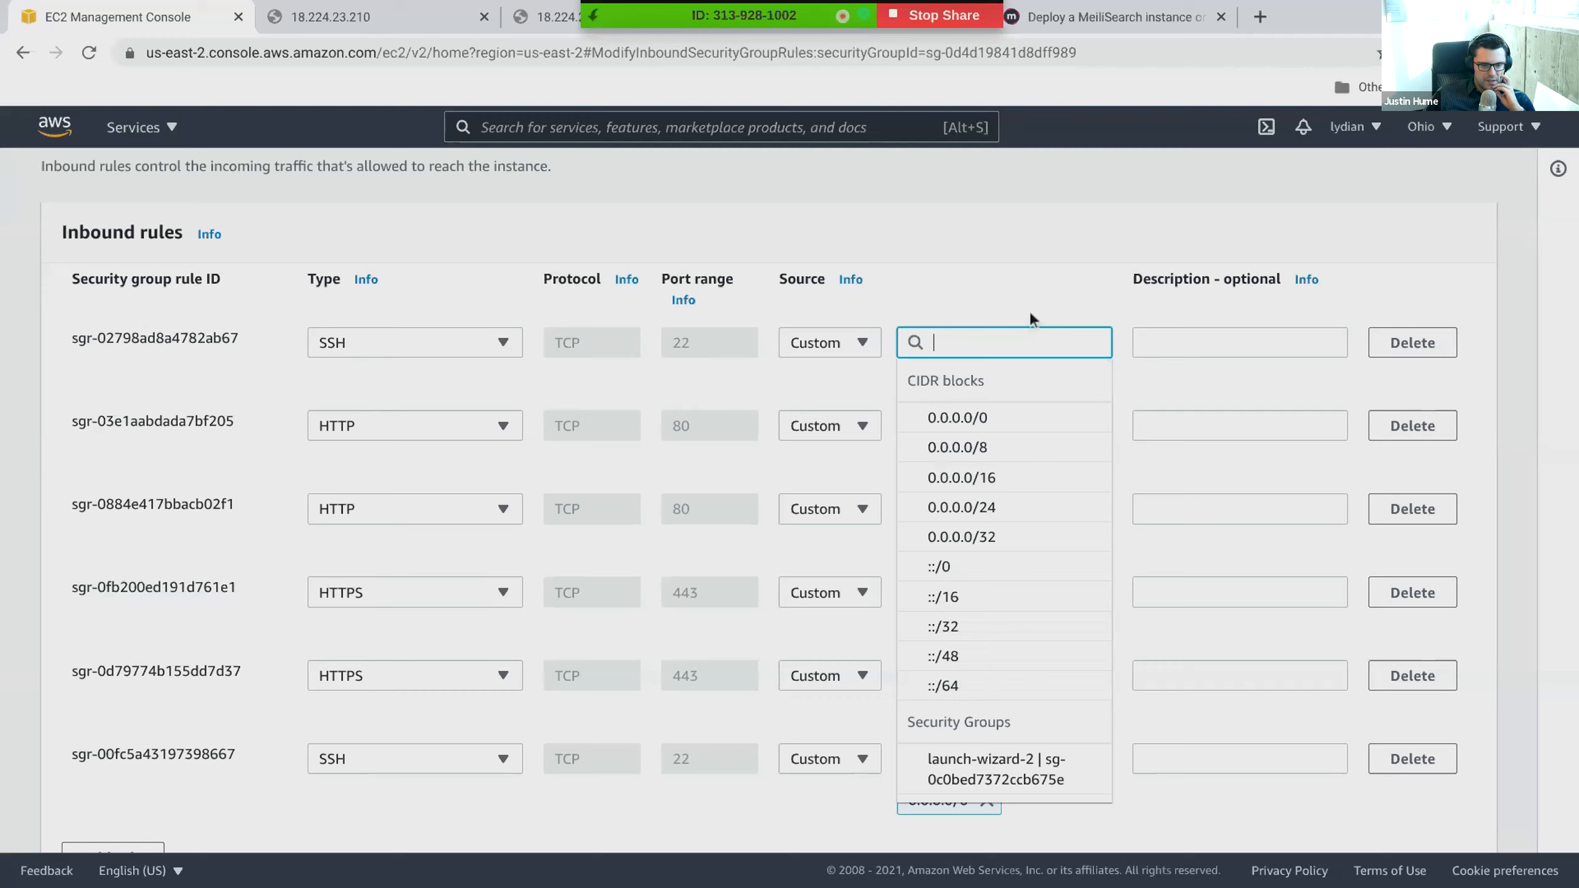
click(1030, 315)
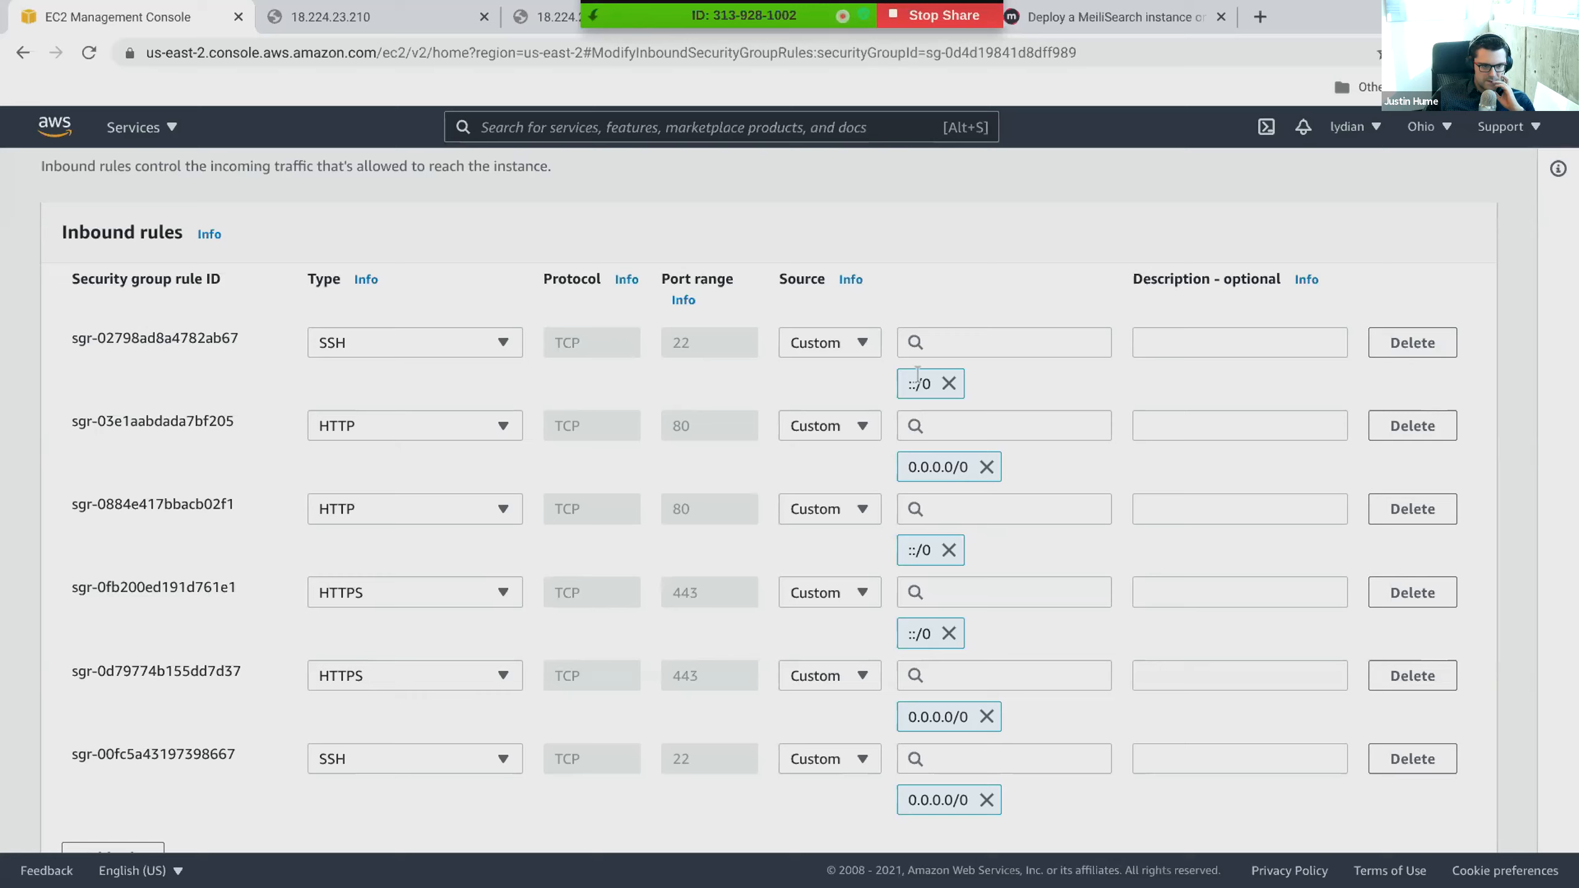
click(943, 351)
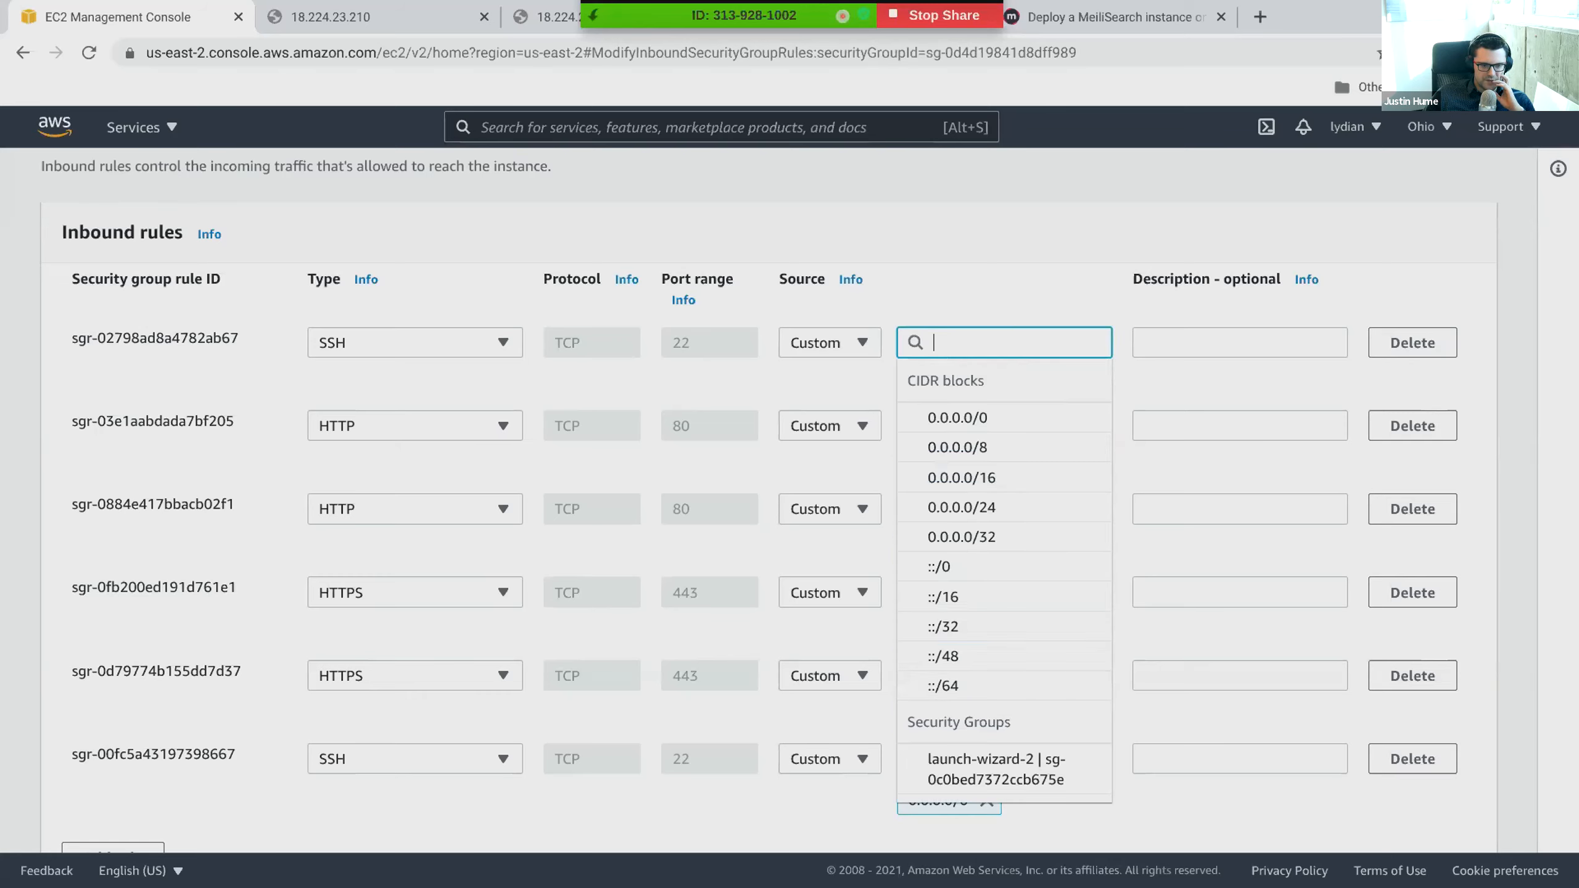
click(940, 415)
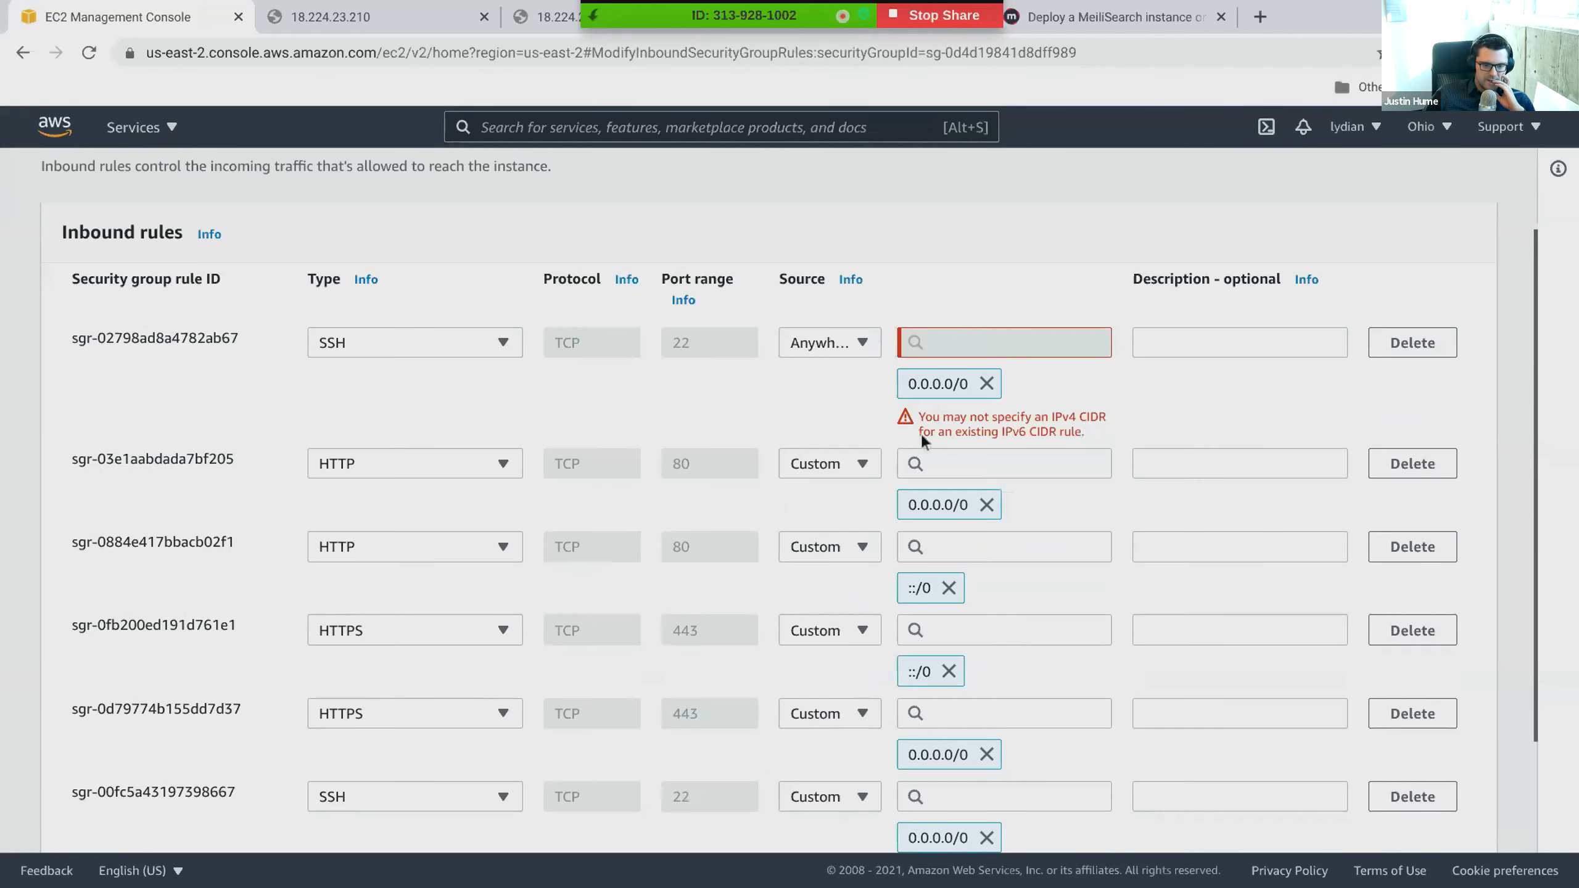
drag(920, 433, 1085, 439)
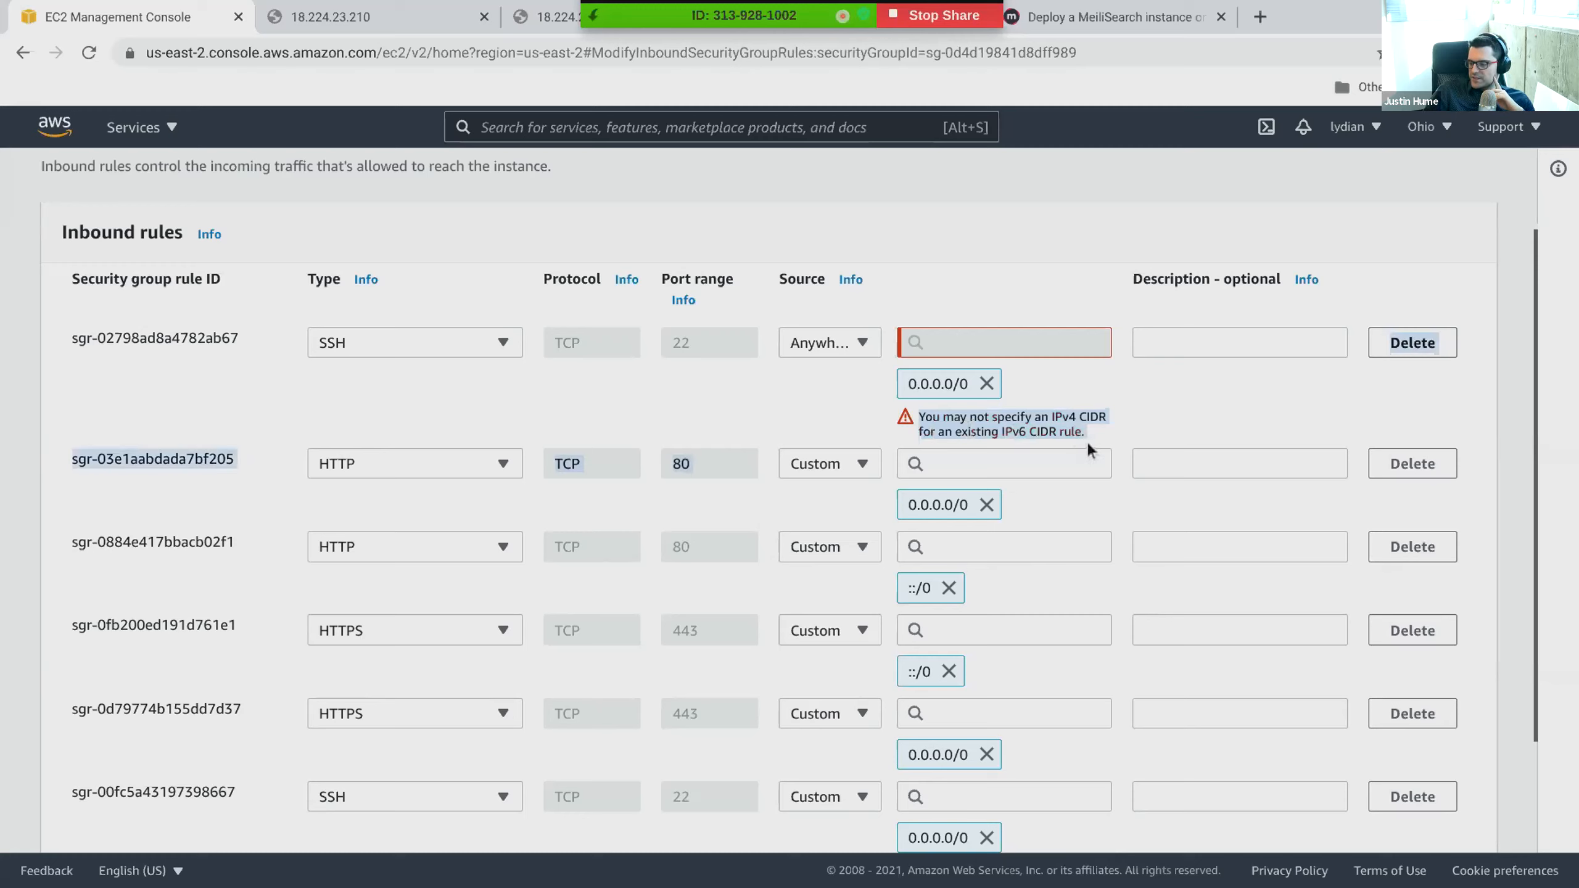
click(1107, 437)
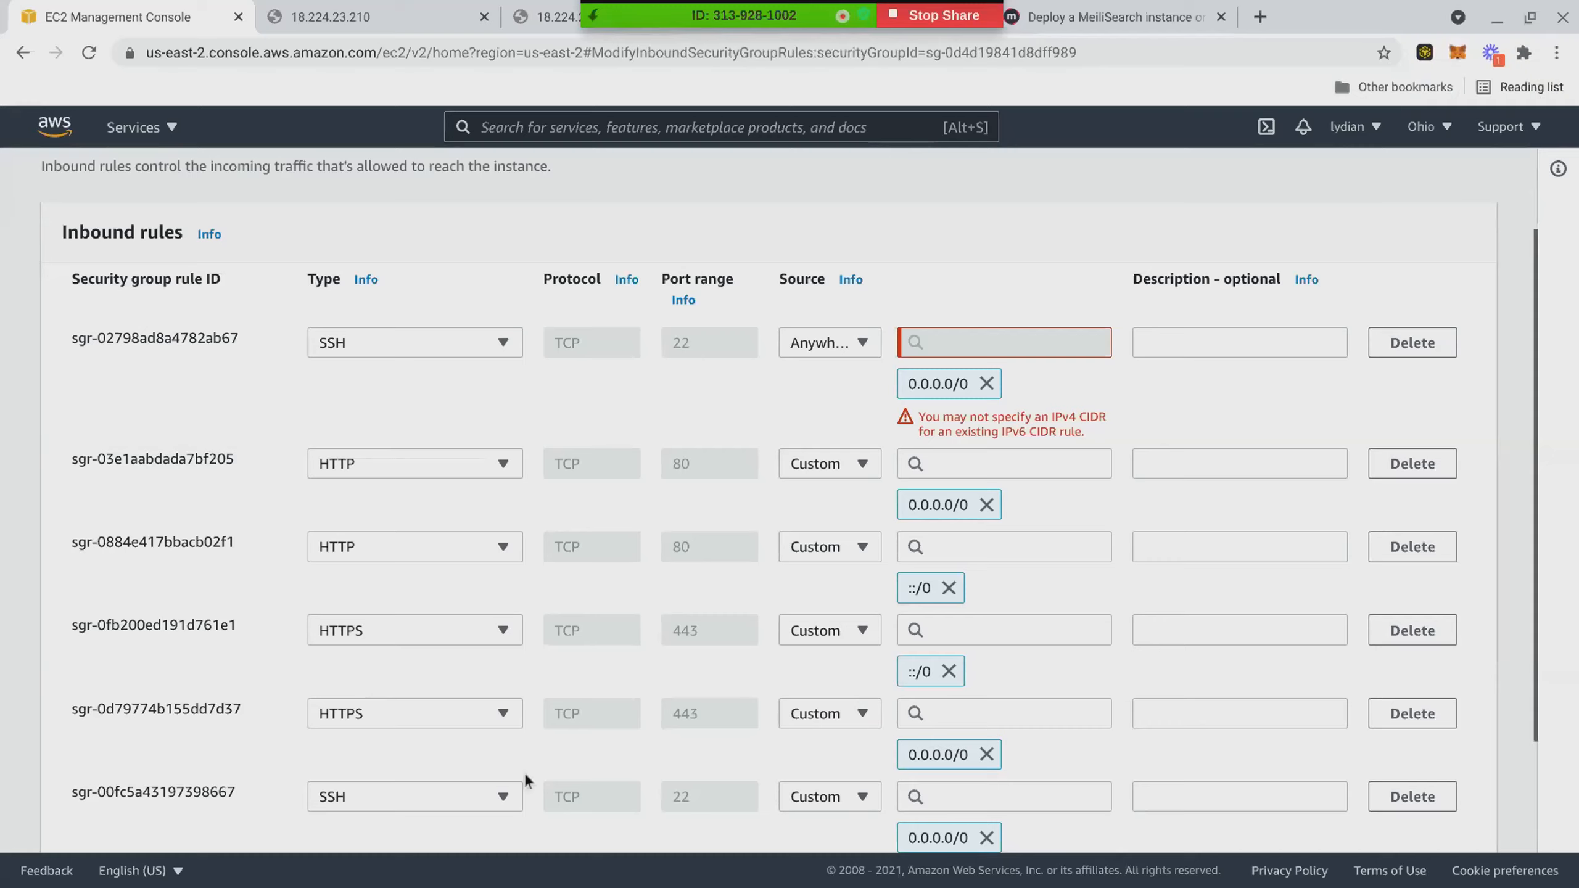
- Set the source type of the first HTTP rule on port 80 to Anywhere-IPv4
scroll(524, 773, down, 3)
scroll(454, 755, up, 1)
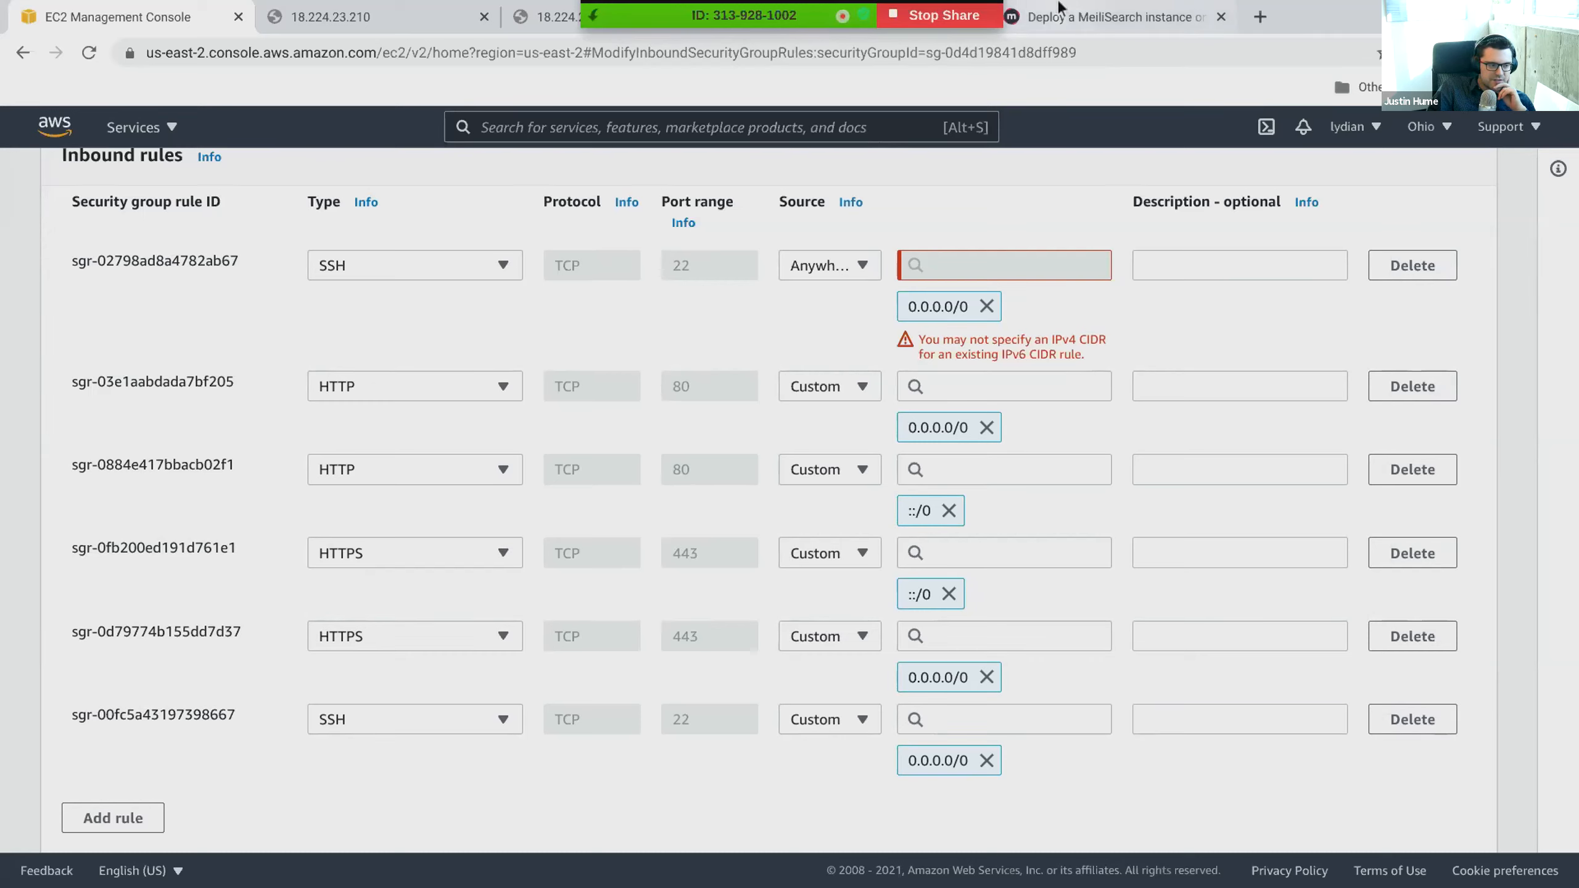
click(876, 384)
click(858, 457)
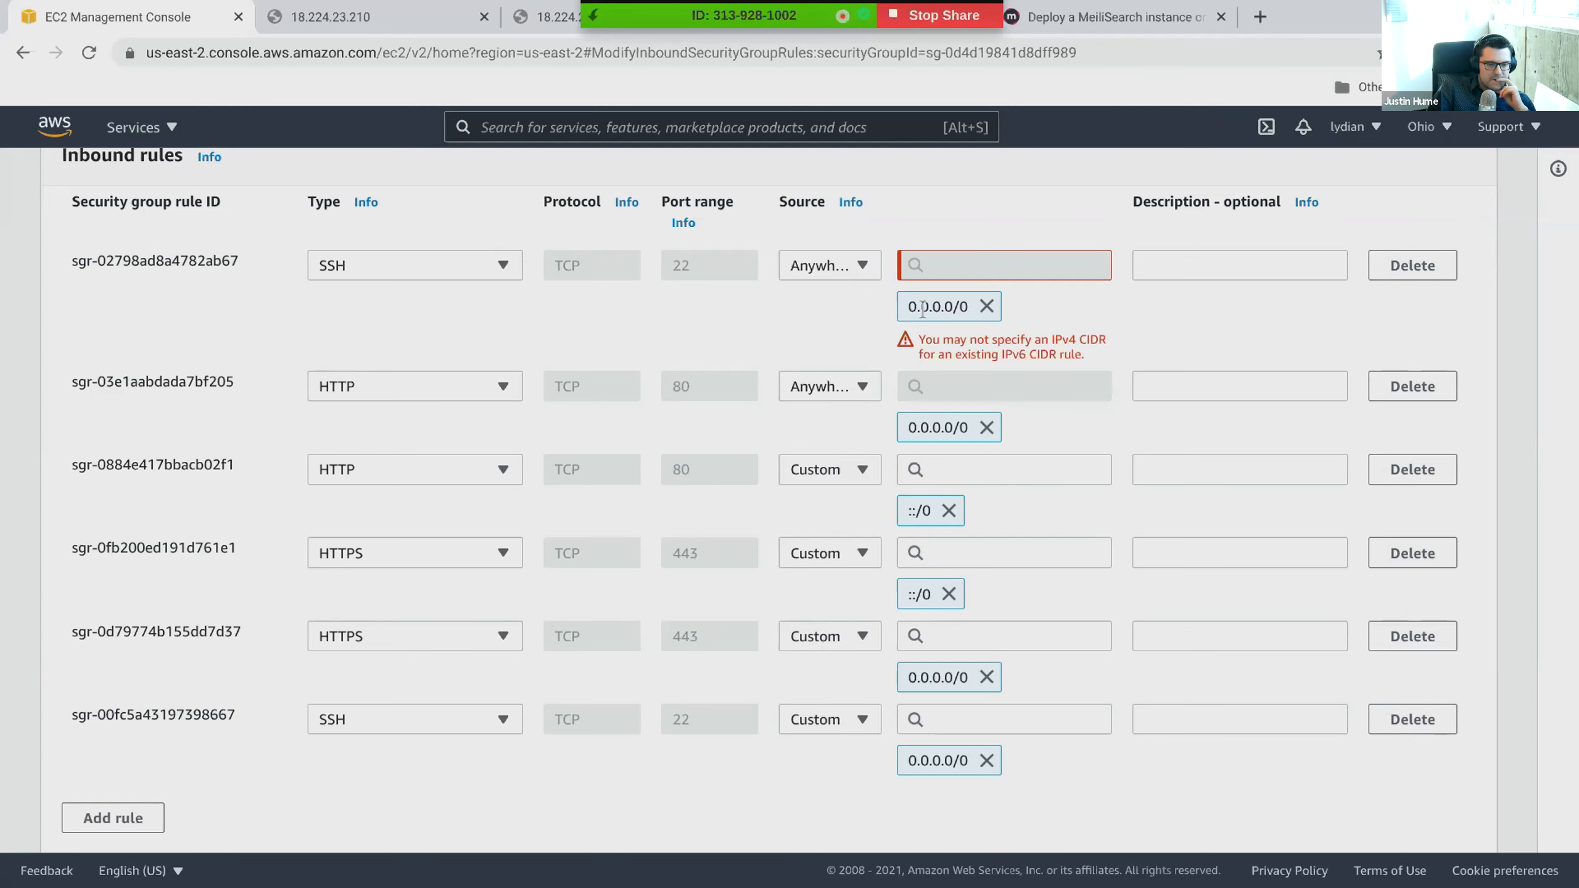
- Remove the 0.0.0.0/0 source from the first SSH rule and keep its source type as Custom
click(989, 307)
click(861, 273)
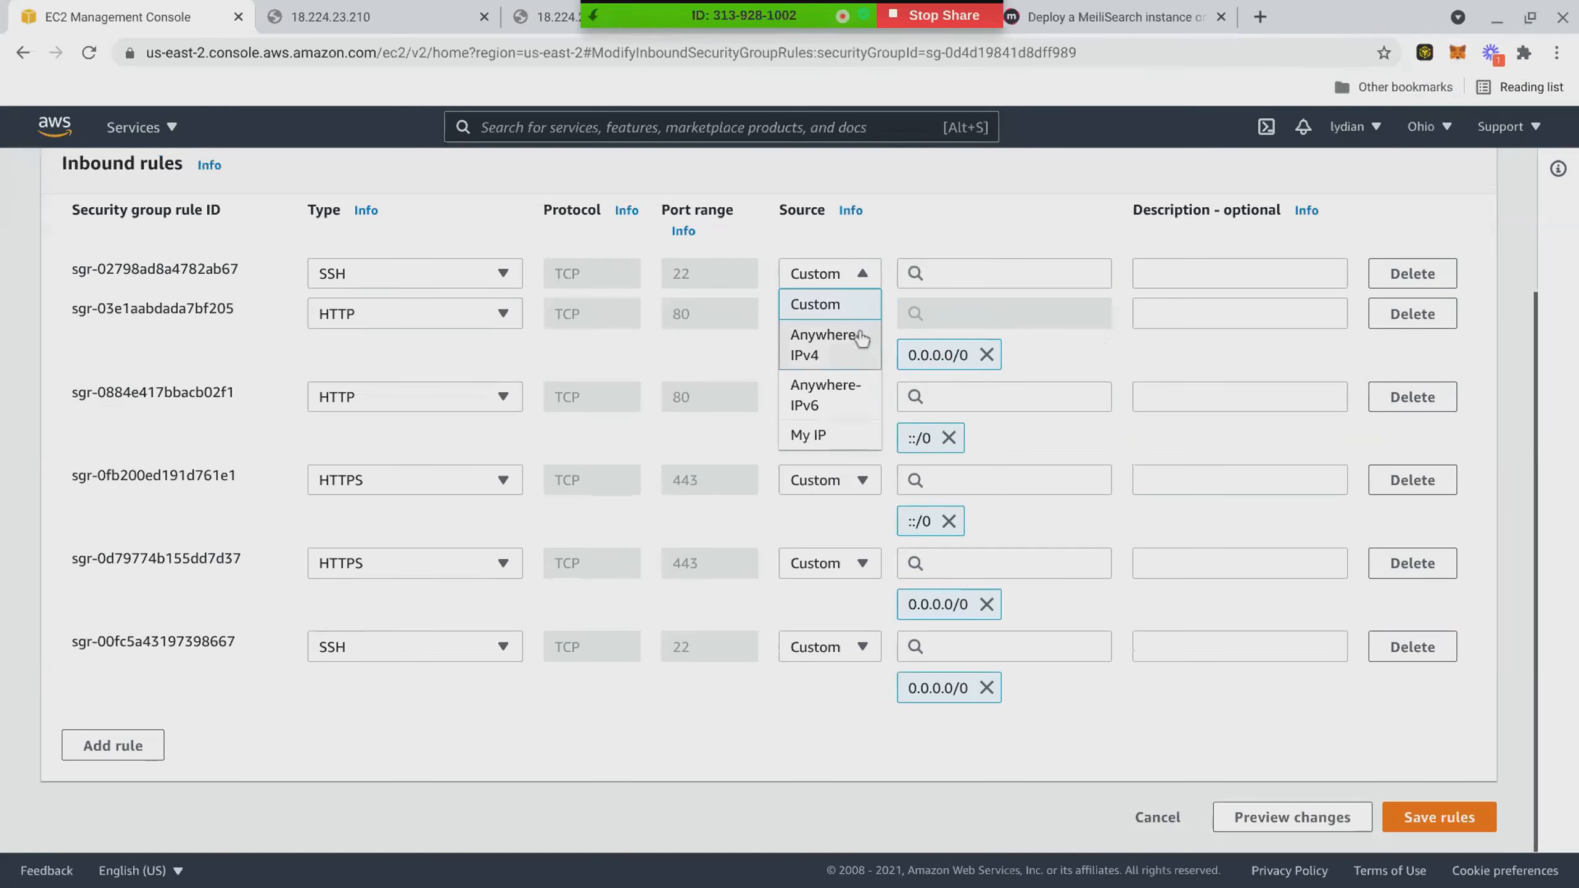
click(877, 302)
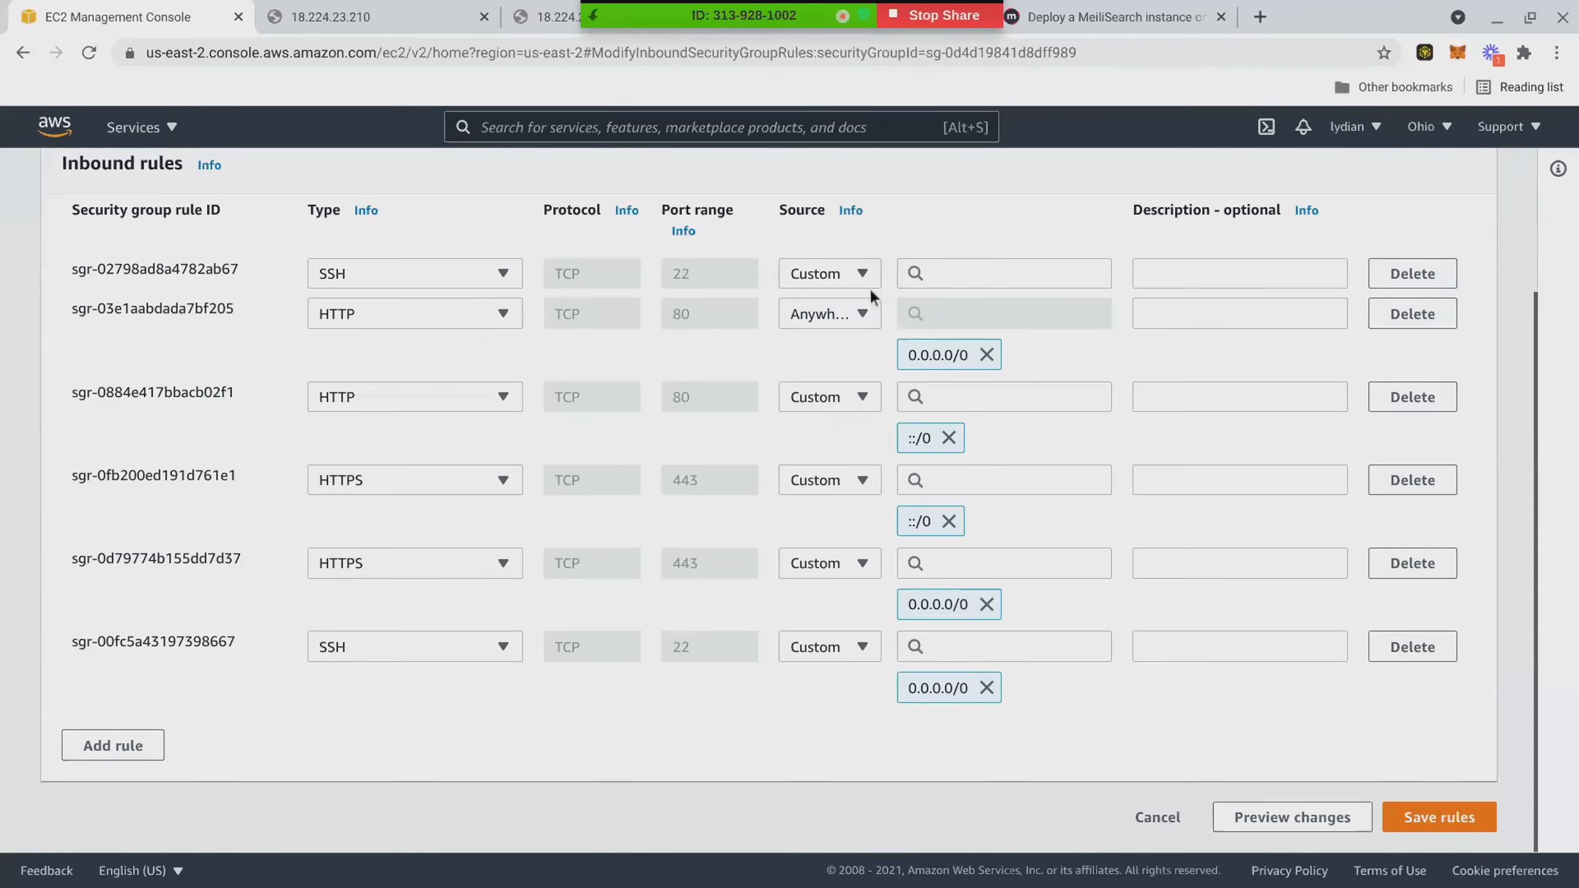
scroll(646, 374, up, 3)
scroll(644, 376, down, 3)
scroll(645, 381, up, 1)
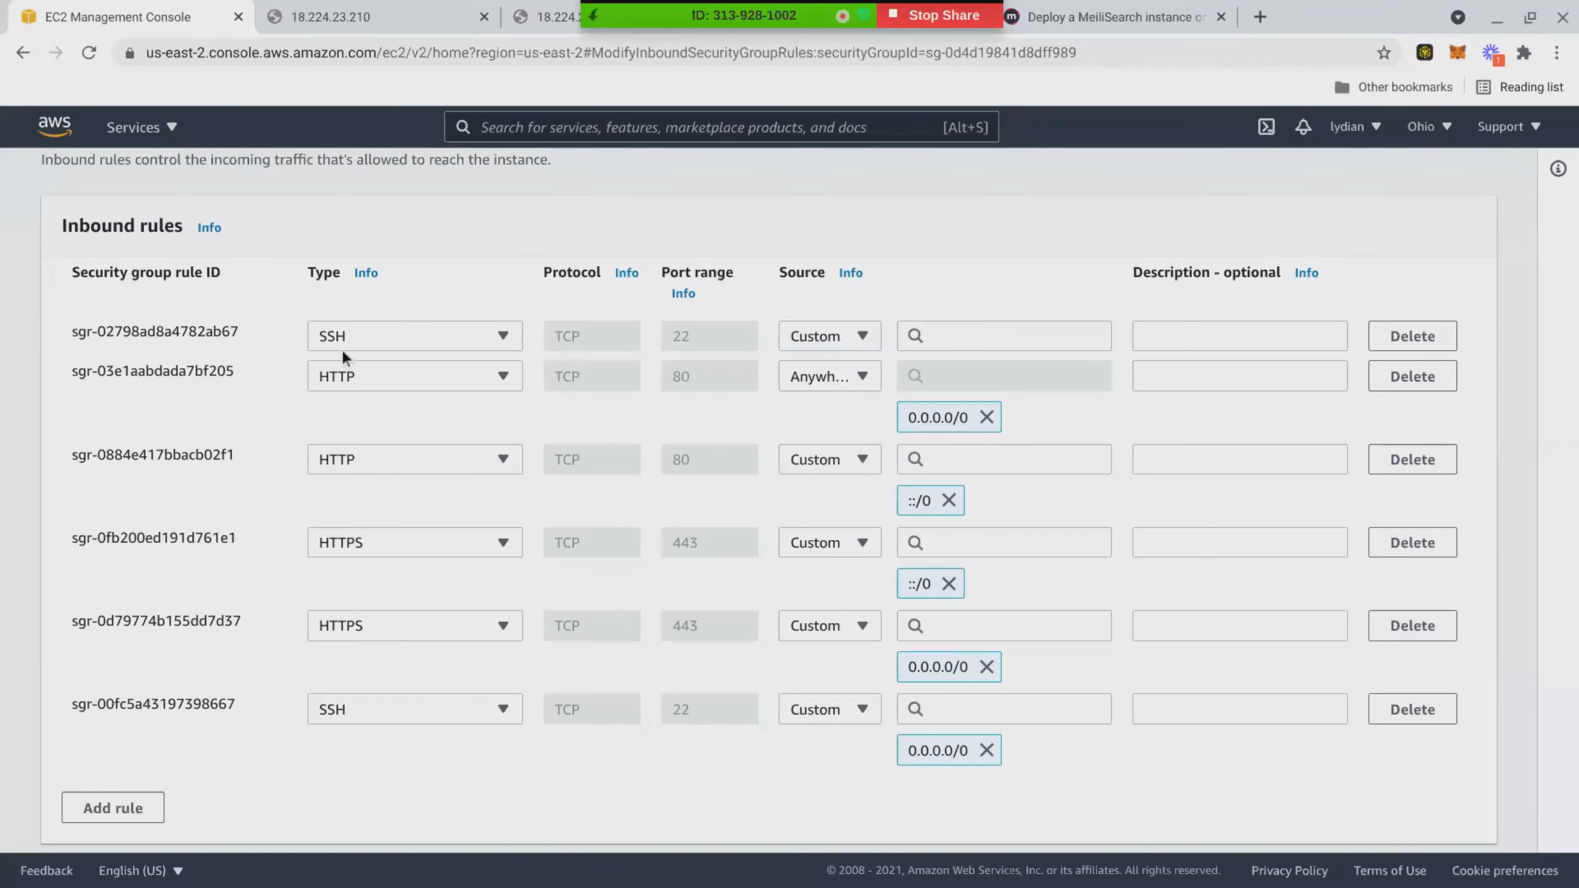
mouse_move(71, 323)
mouse_down()
mouse_move(225, 701)
mouse_move(58, 342)
mouse_up()
click(244, 469)
scroll(873, 400, up, 1)
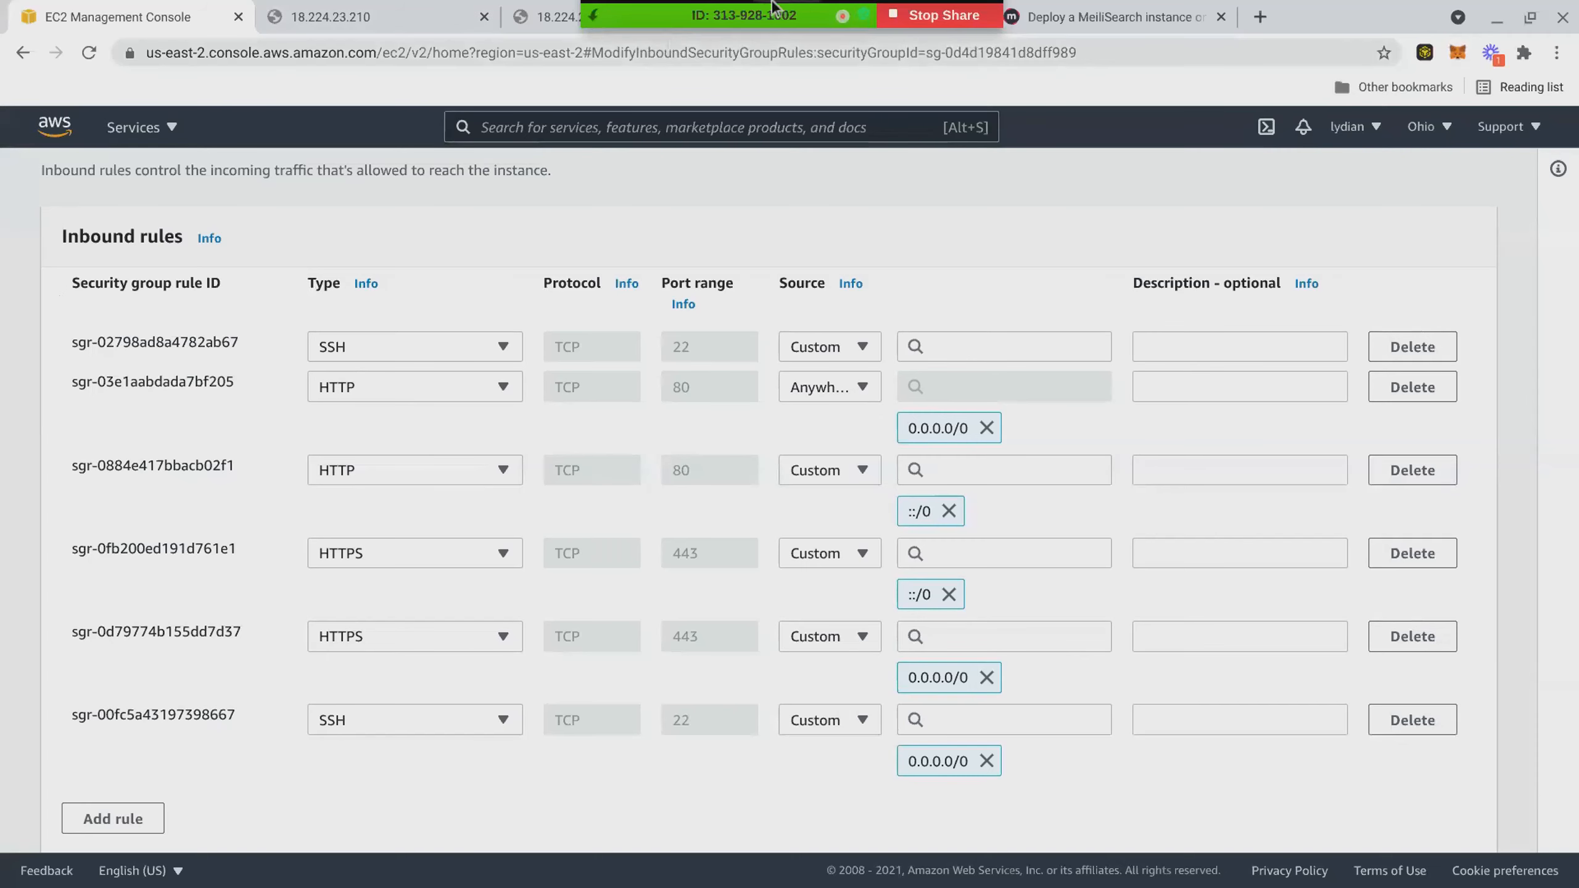
- Examine the guide's enlarged Configure Security Group screenshot for its rule types, ports and sources, then return to the inbound rules editor
click(1109, 17)
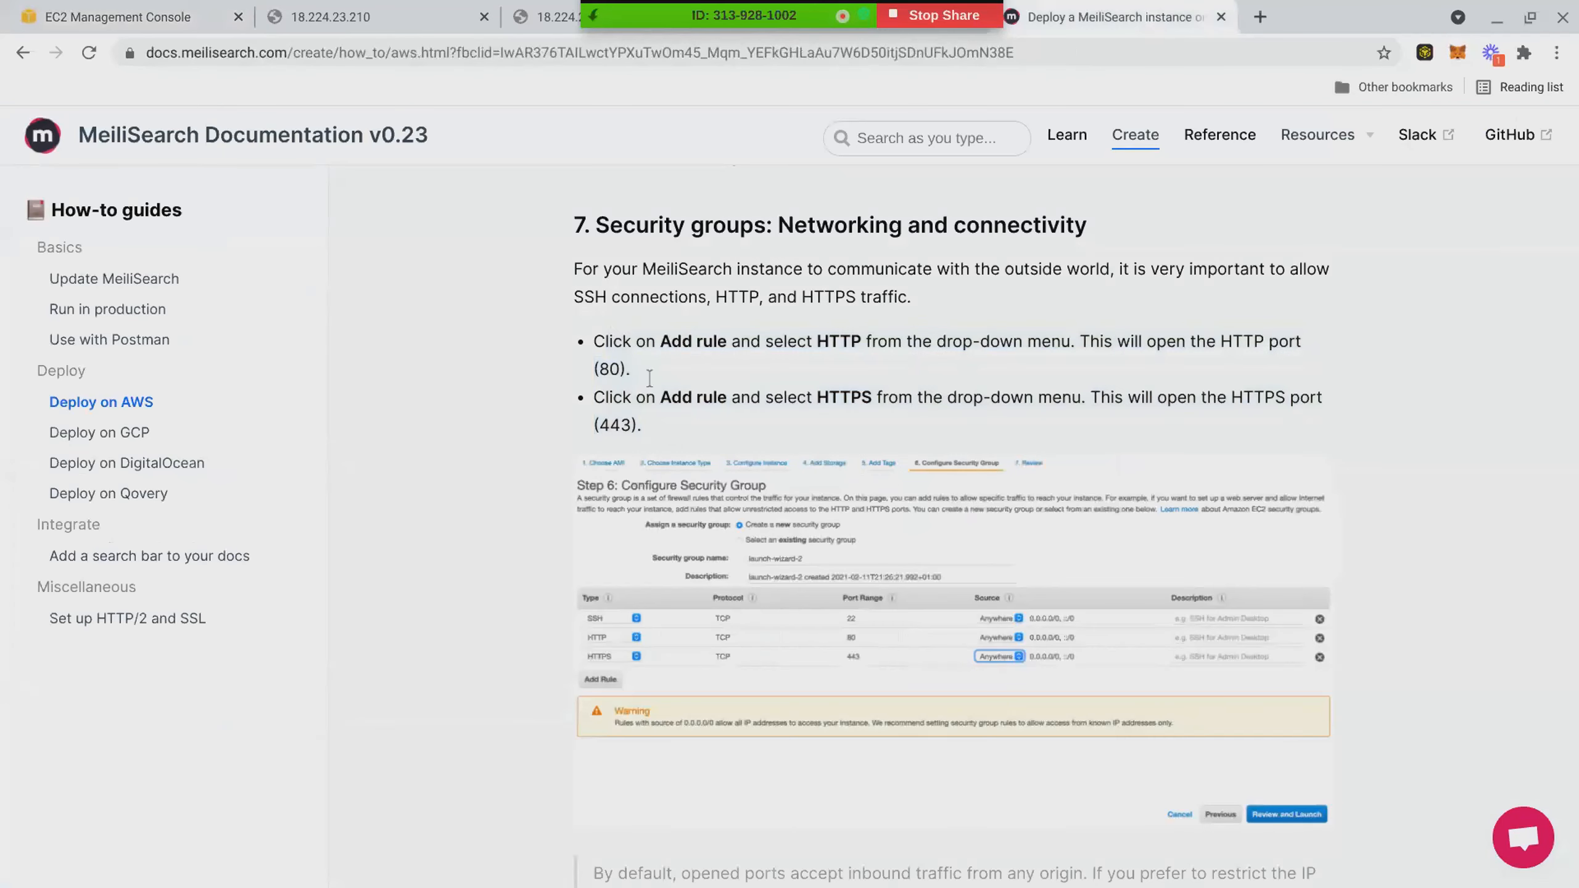
drag(570, 273, 580, 273)
right_click(580, 275)
click(580, 274)
click(661, 550)
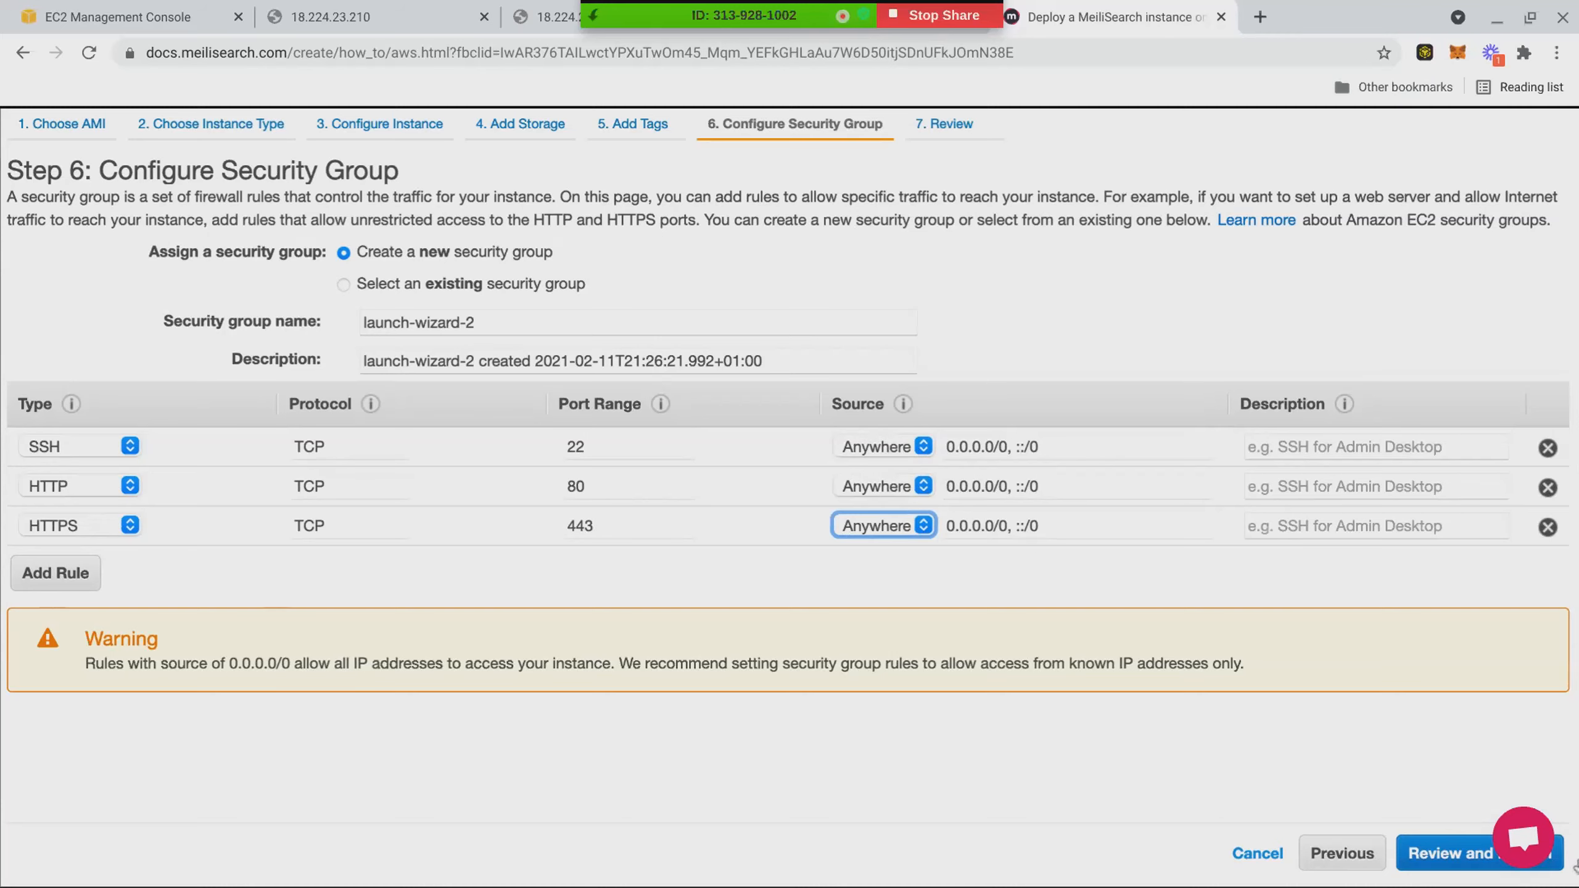
click(1046, 461)
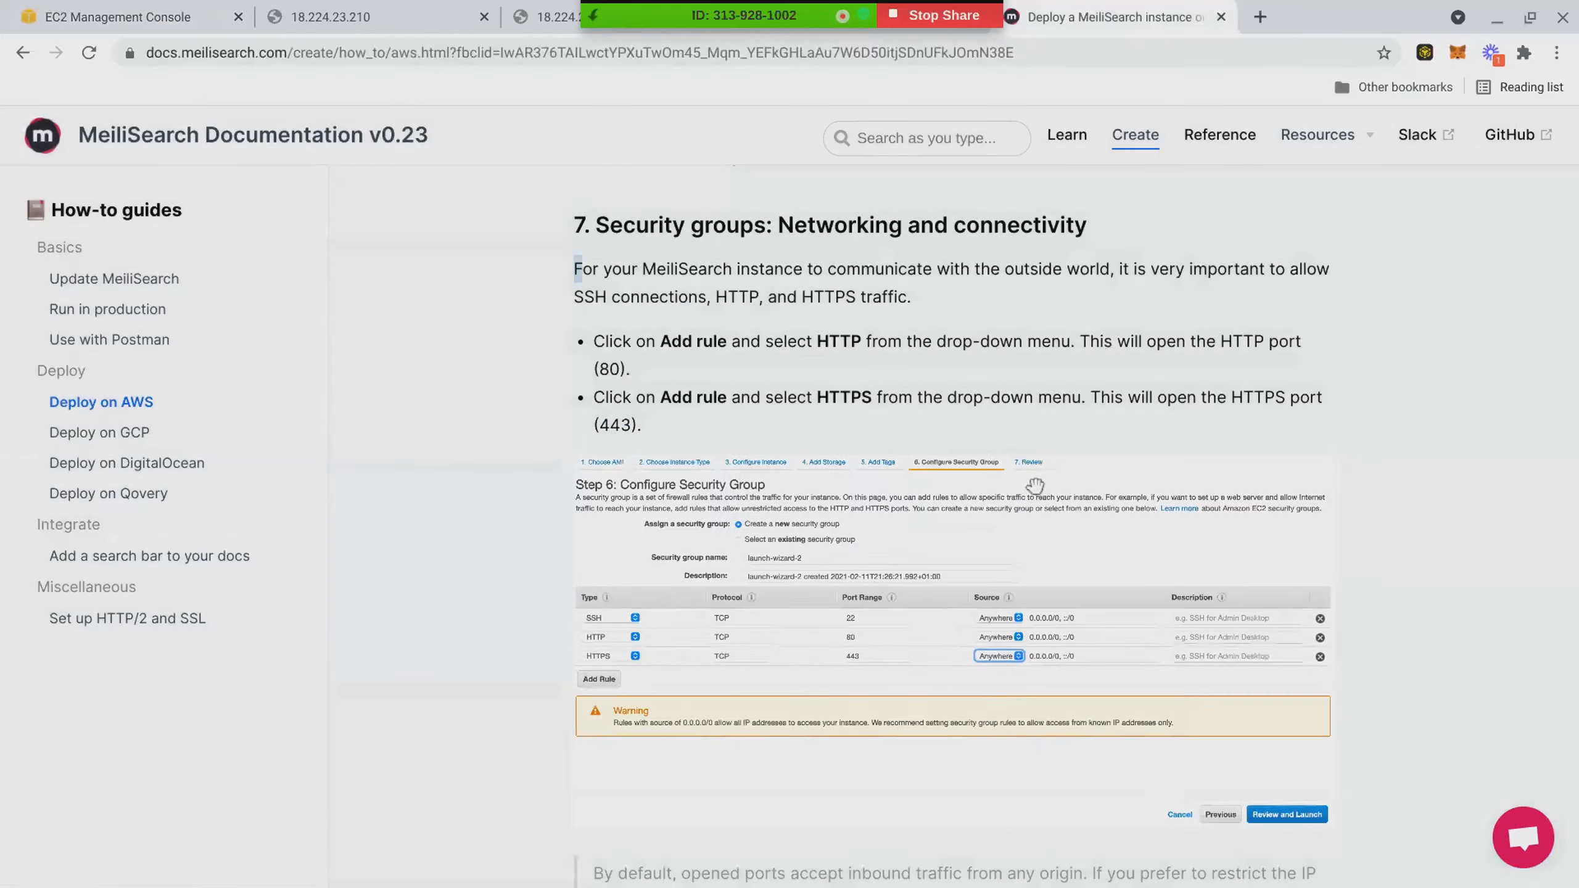
click(186, 16)
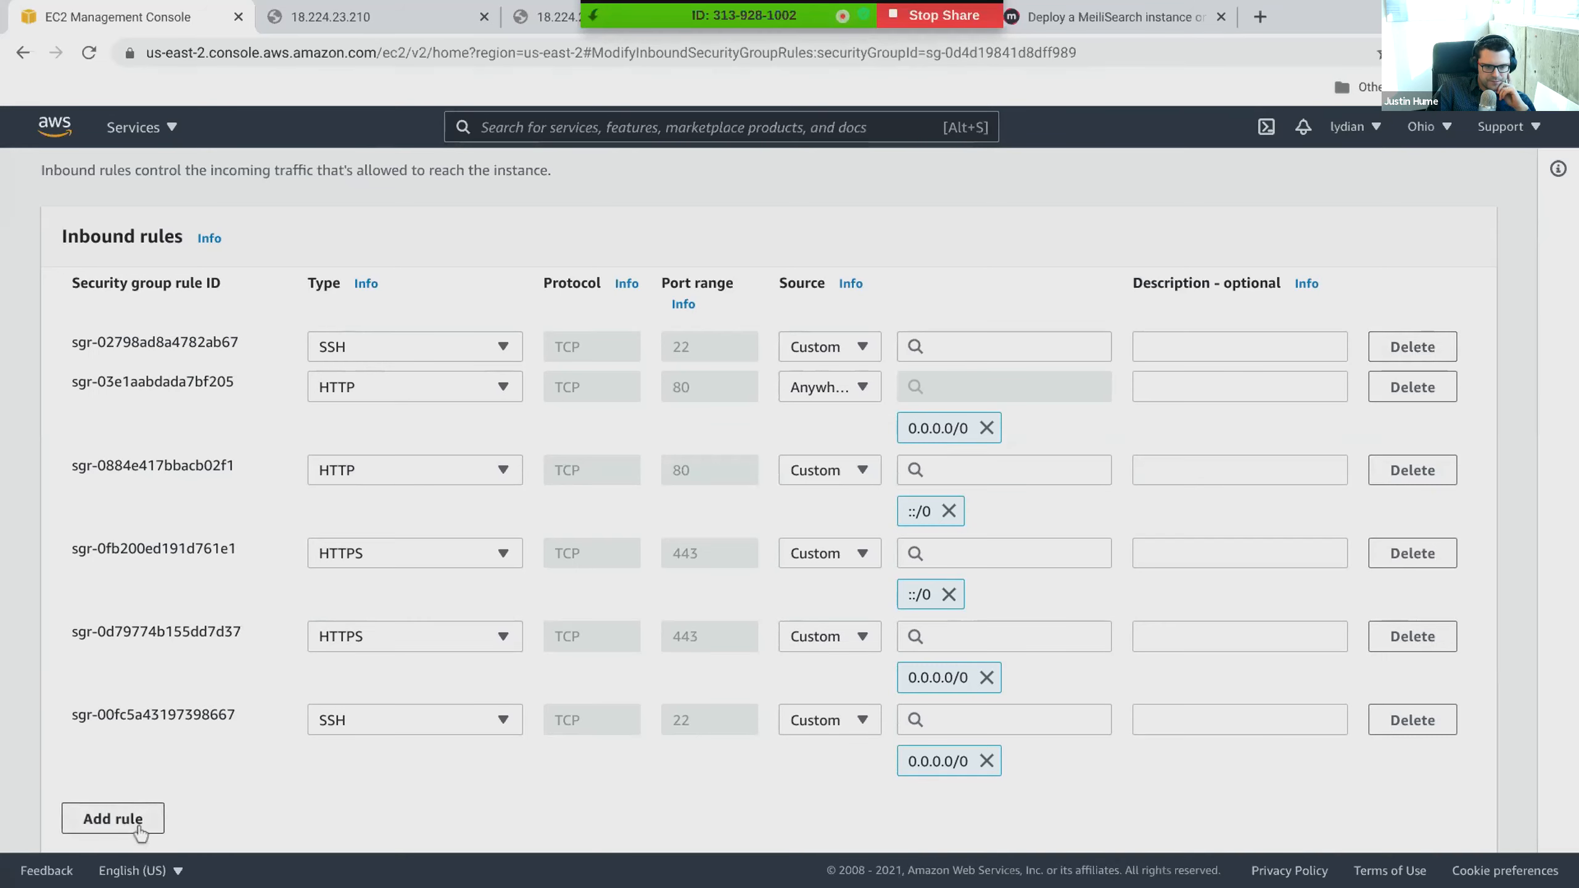
- Delete the first SSH rule and remove the 0.0.0.0/0 source from the first HTTP rule on port 80
click(1411, 347)
click(987, 389)
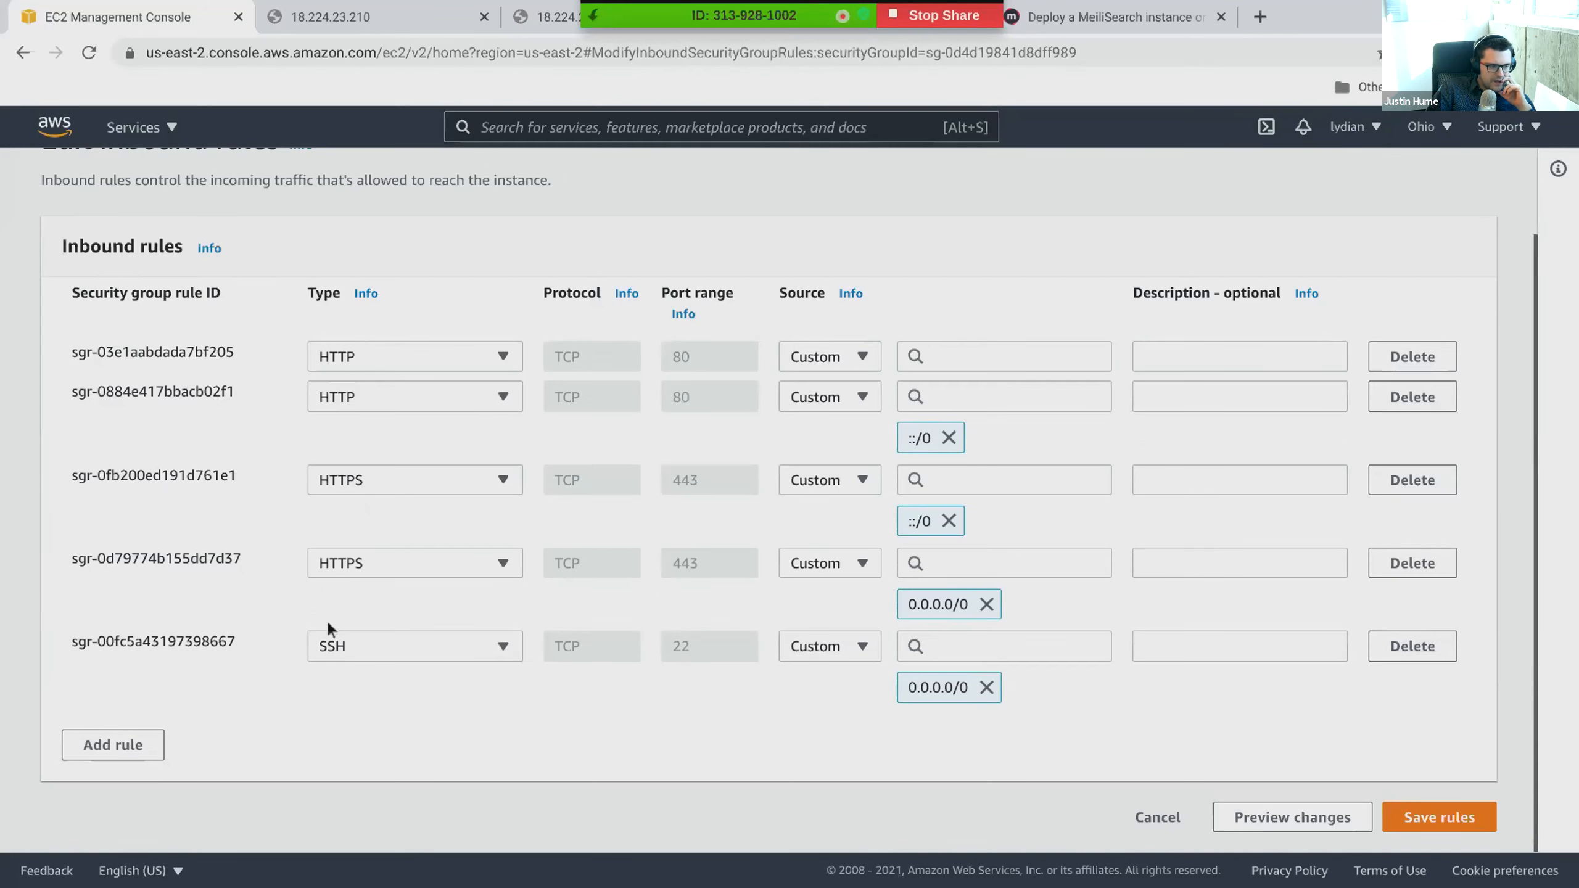
- Add a new inbound rule of type SSH at the end of the rule list
click(115, 764)
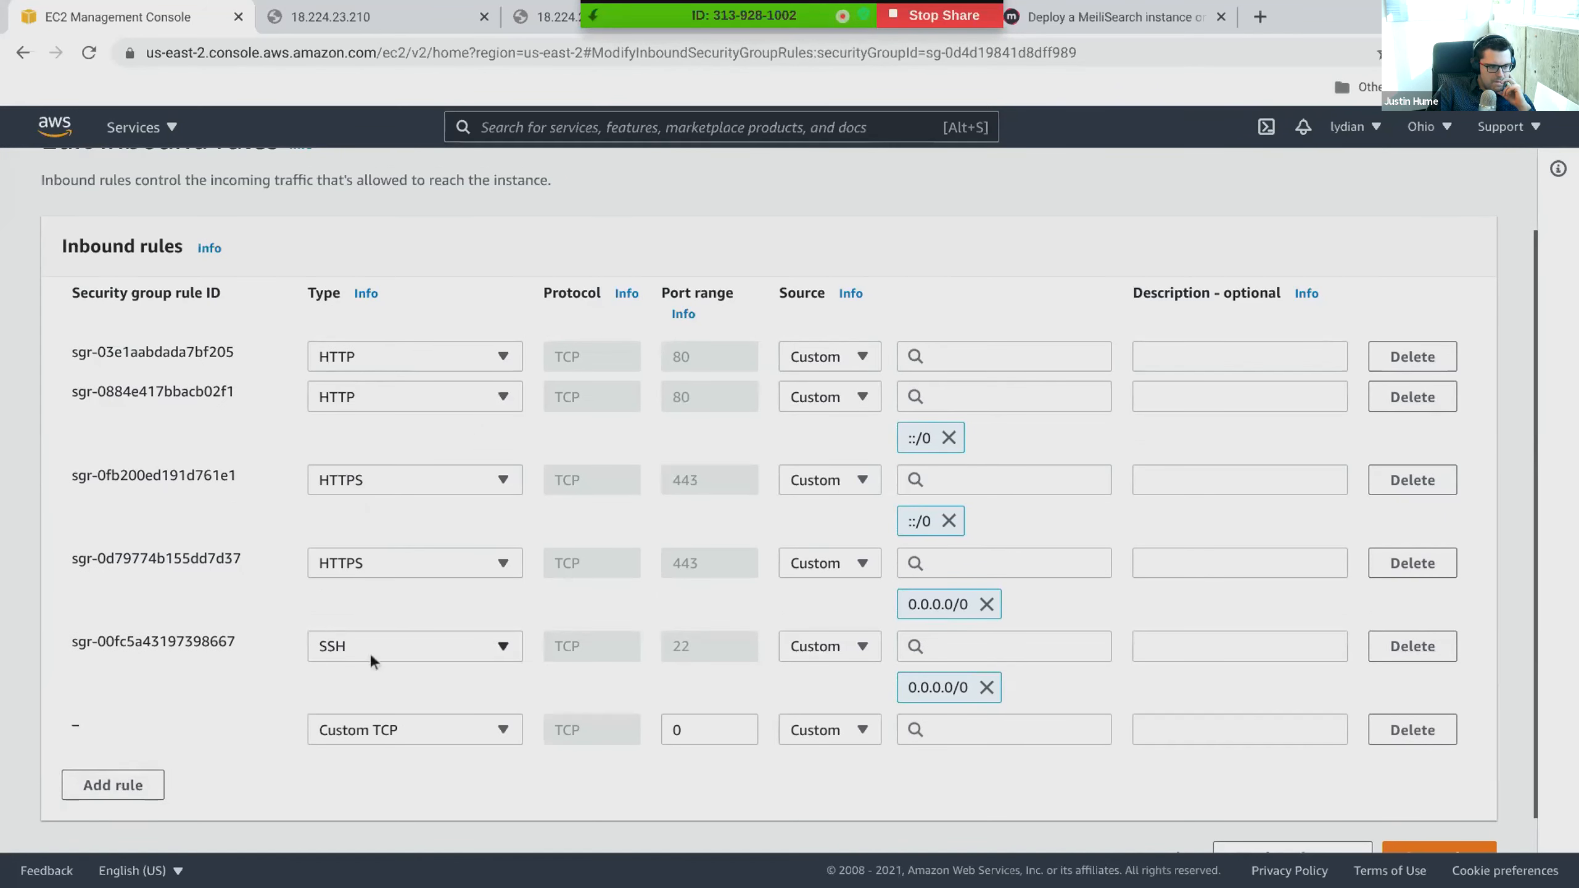
click(408, 725)
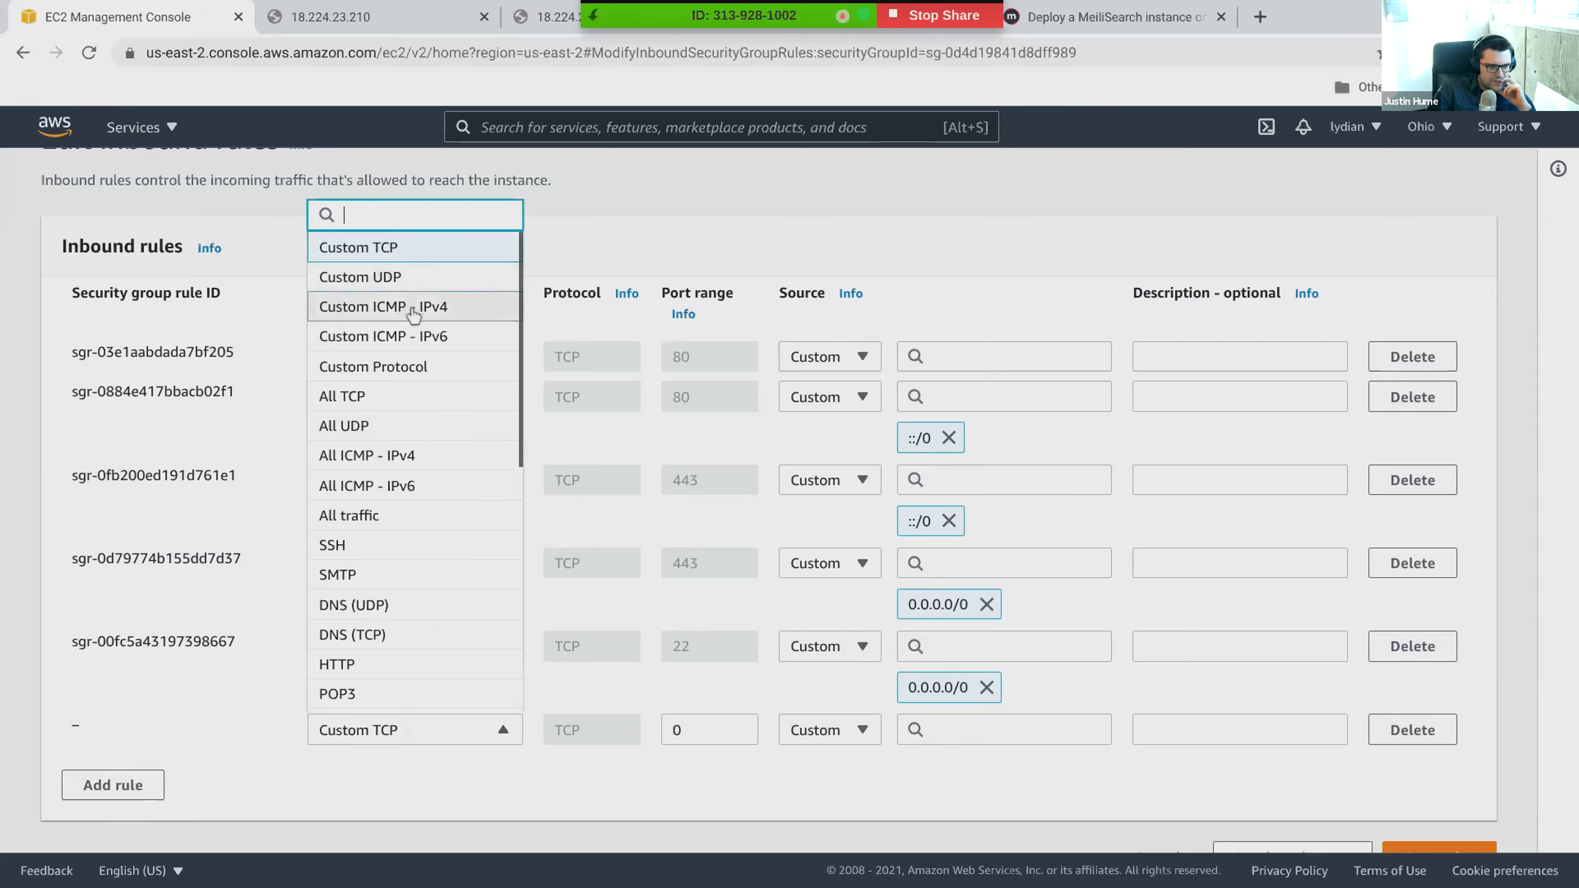
text(ssh)
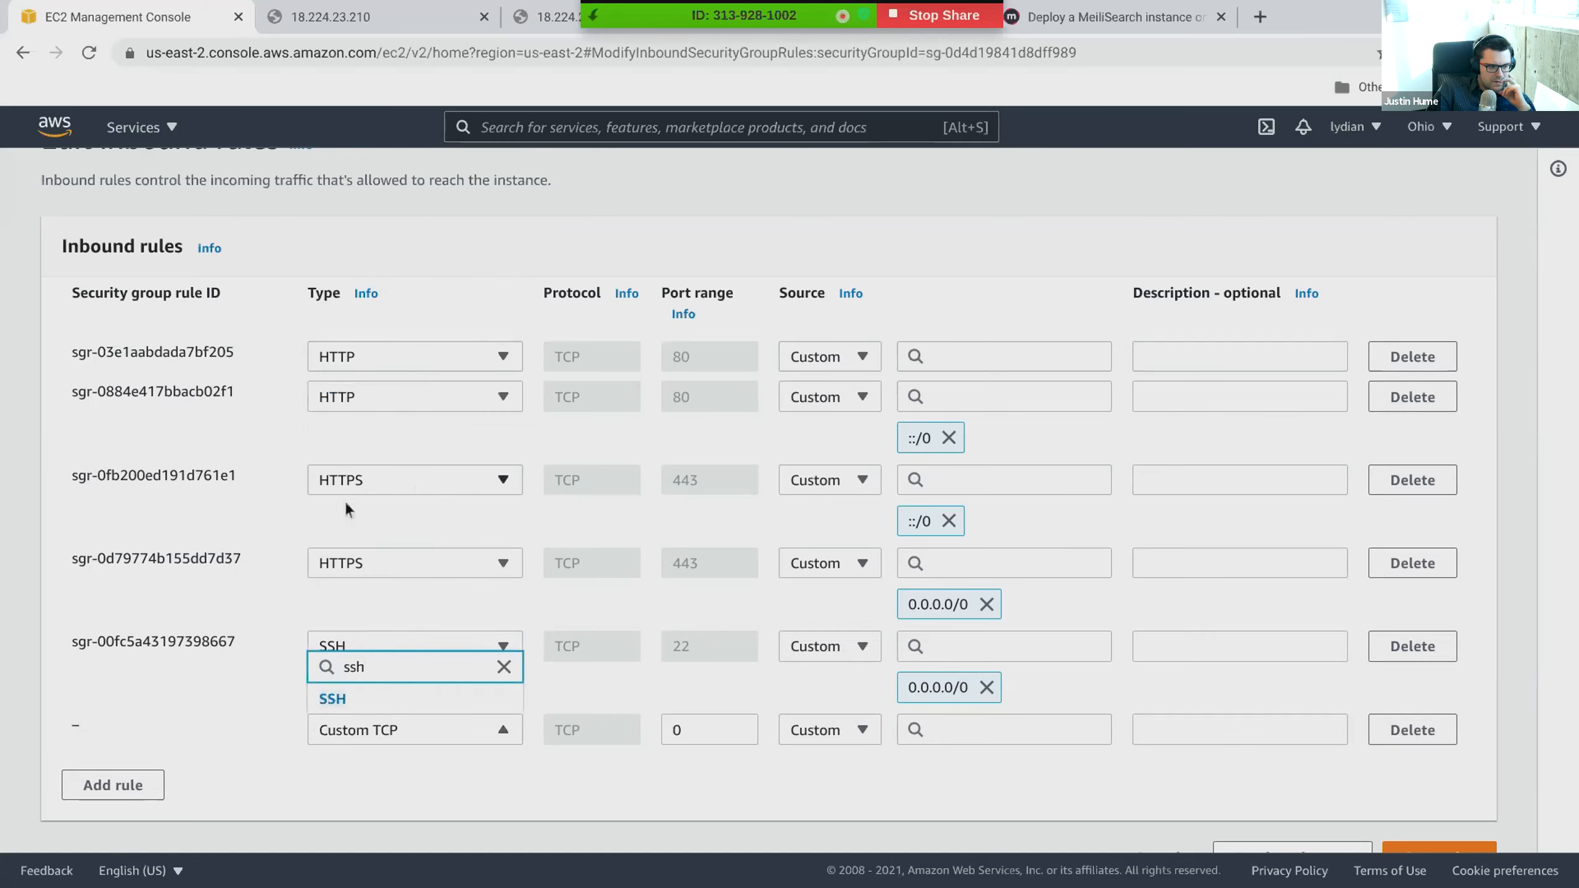
click(347, 705)
- Look through the source type options of the new SSH rule and of the existing SSH rule above it
click(808, 722)
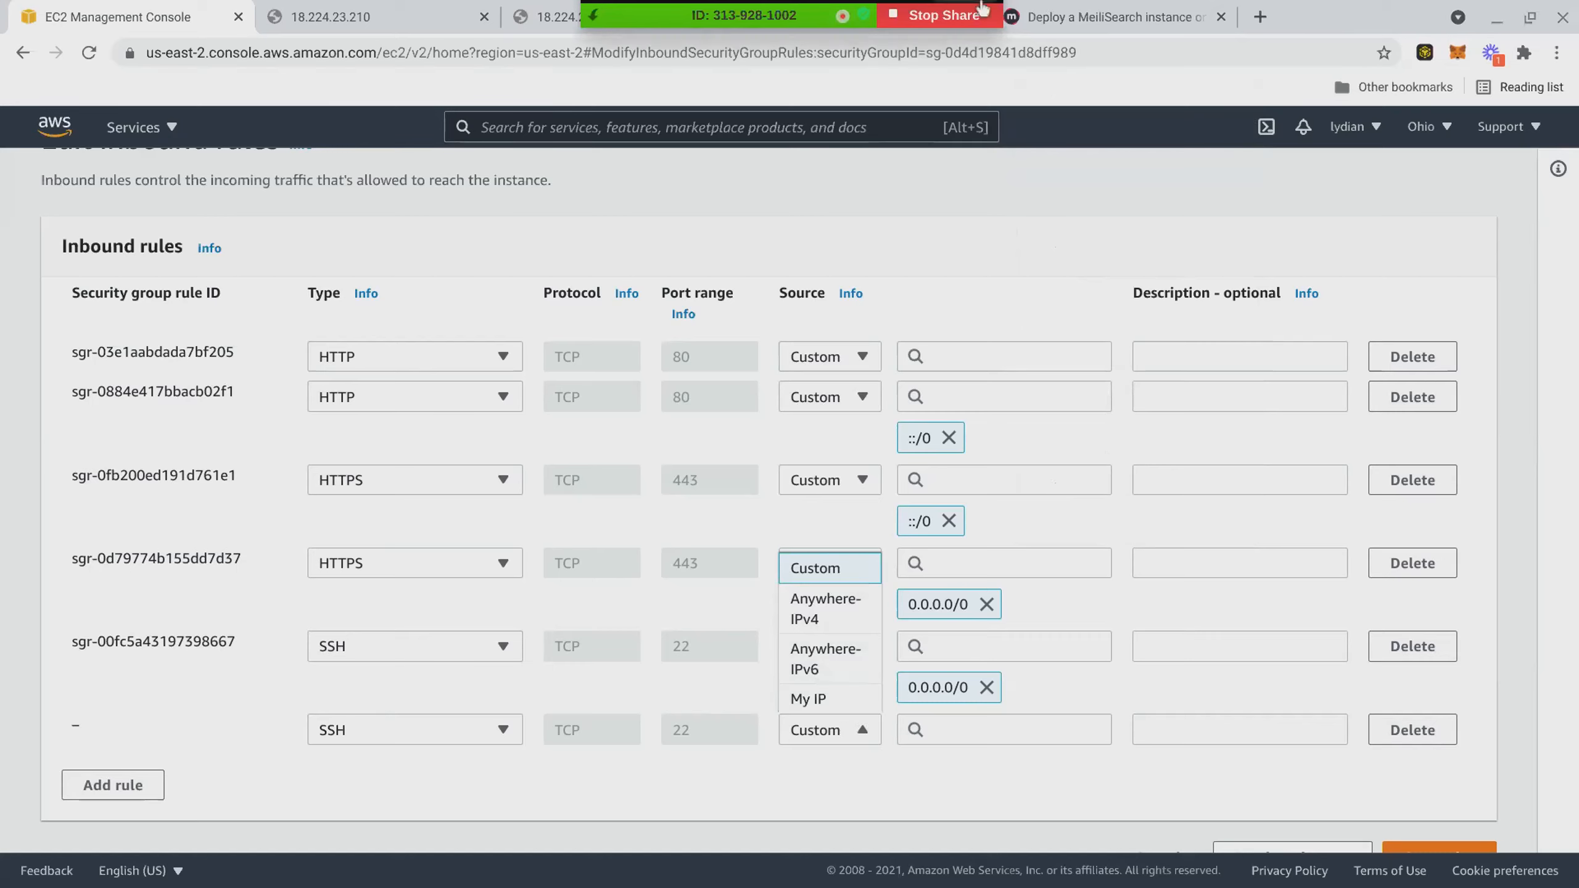
click(1118, 517)
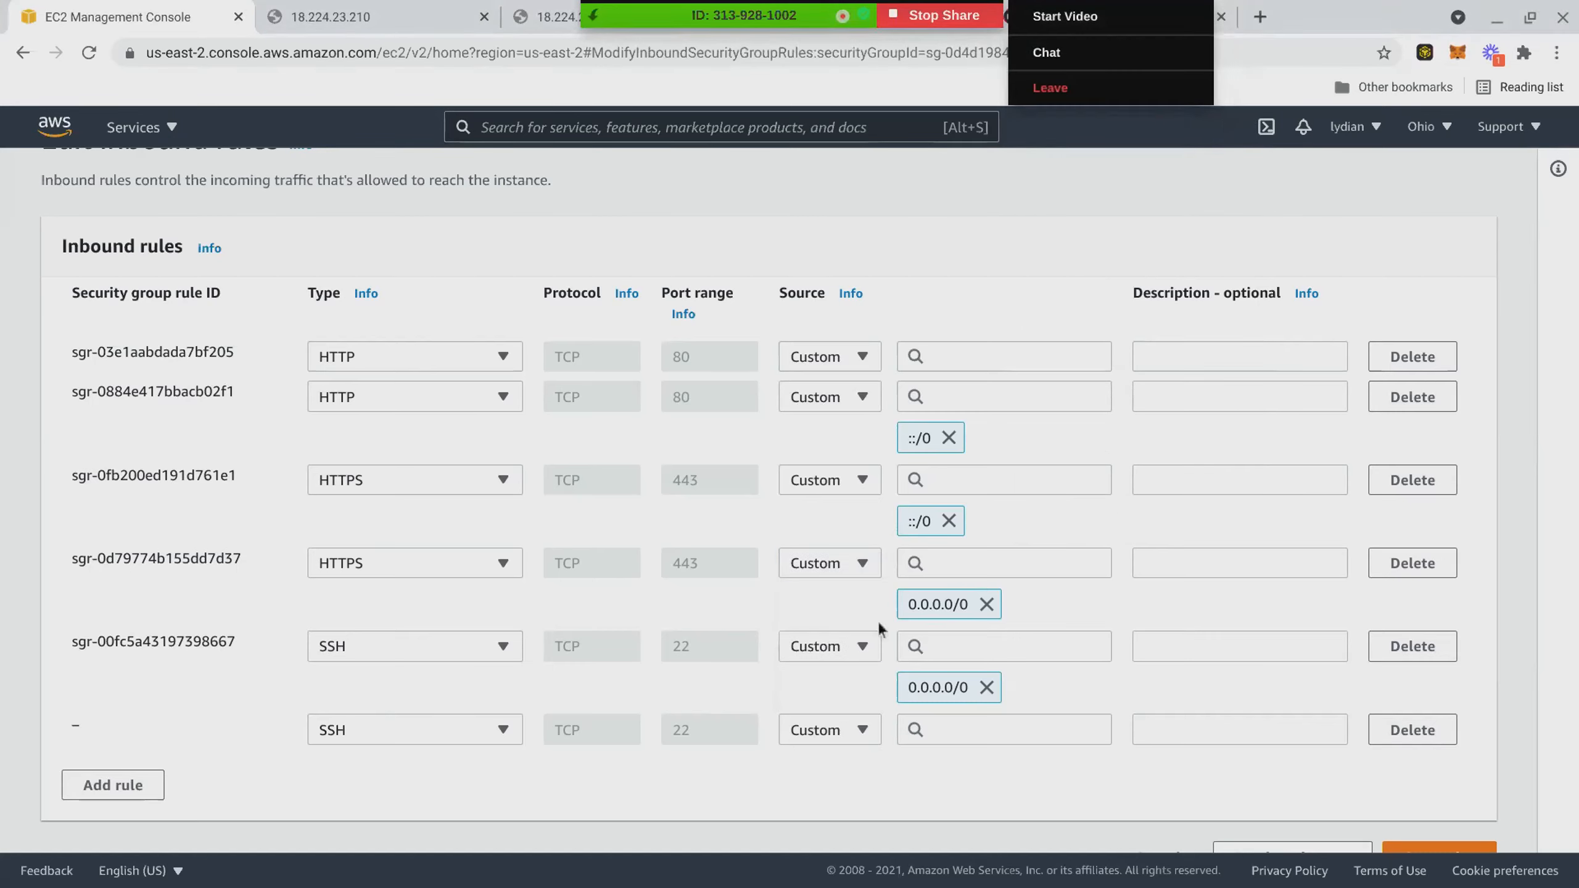
click(870, 656)
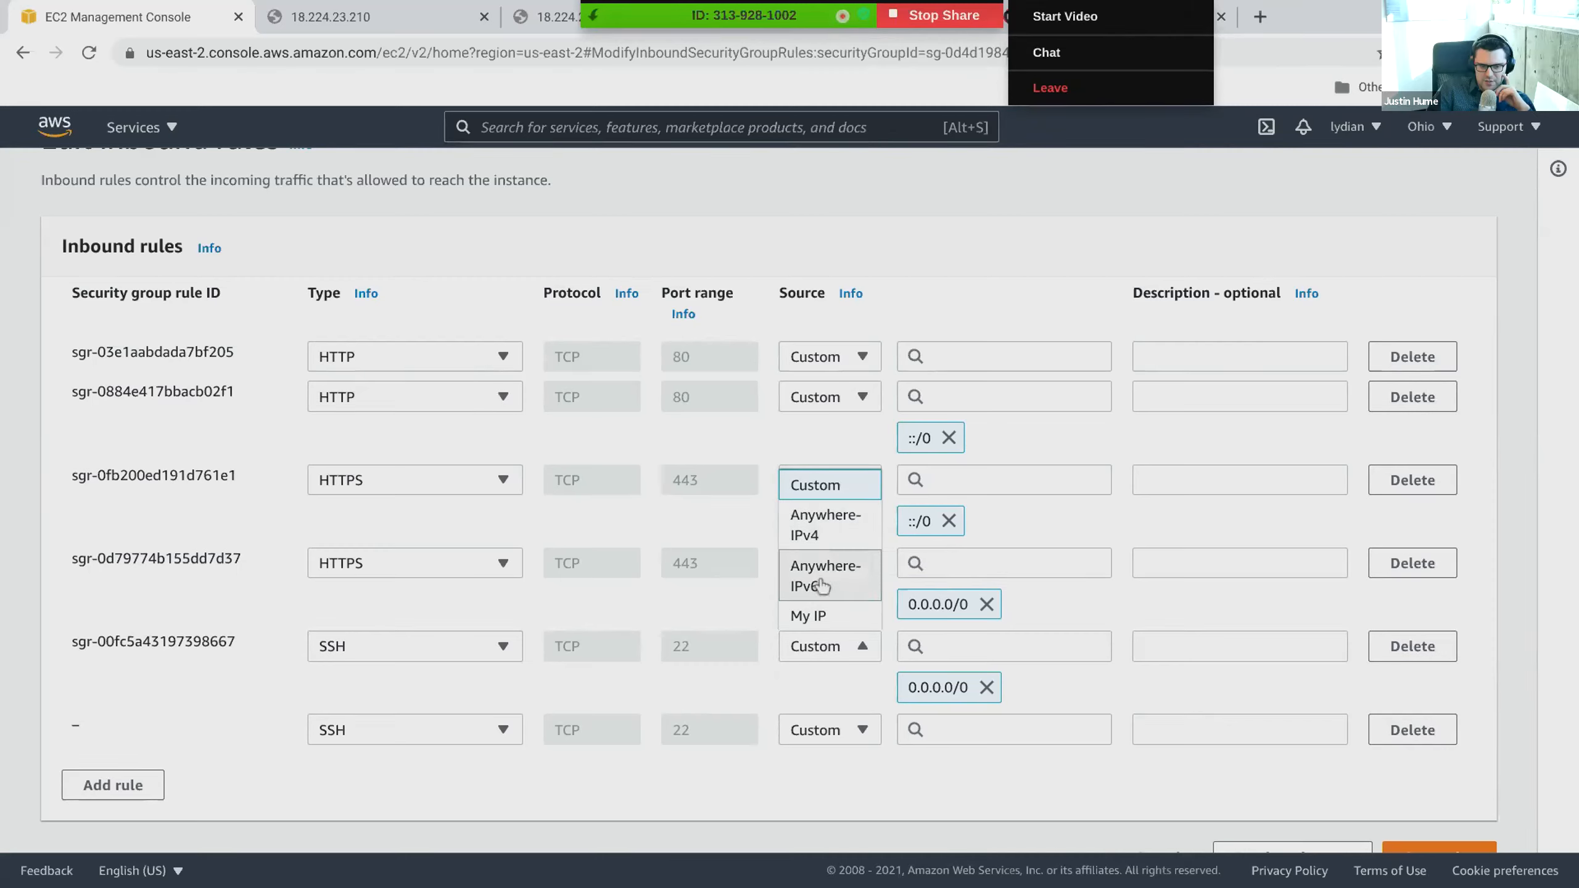
click(1259, 16)
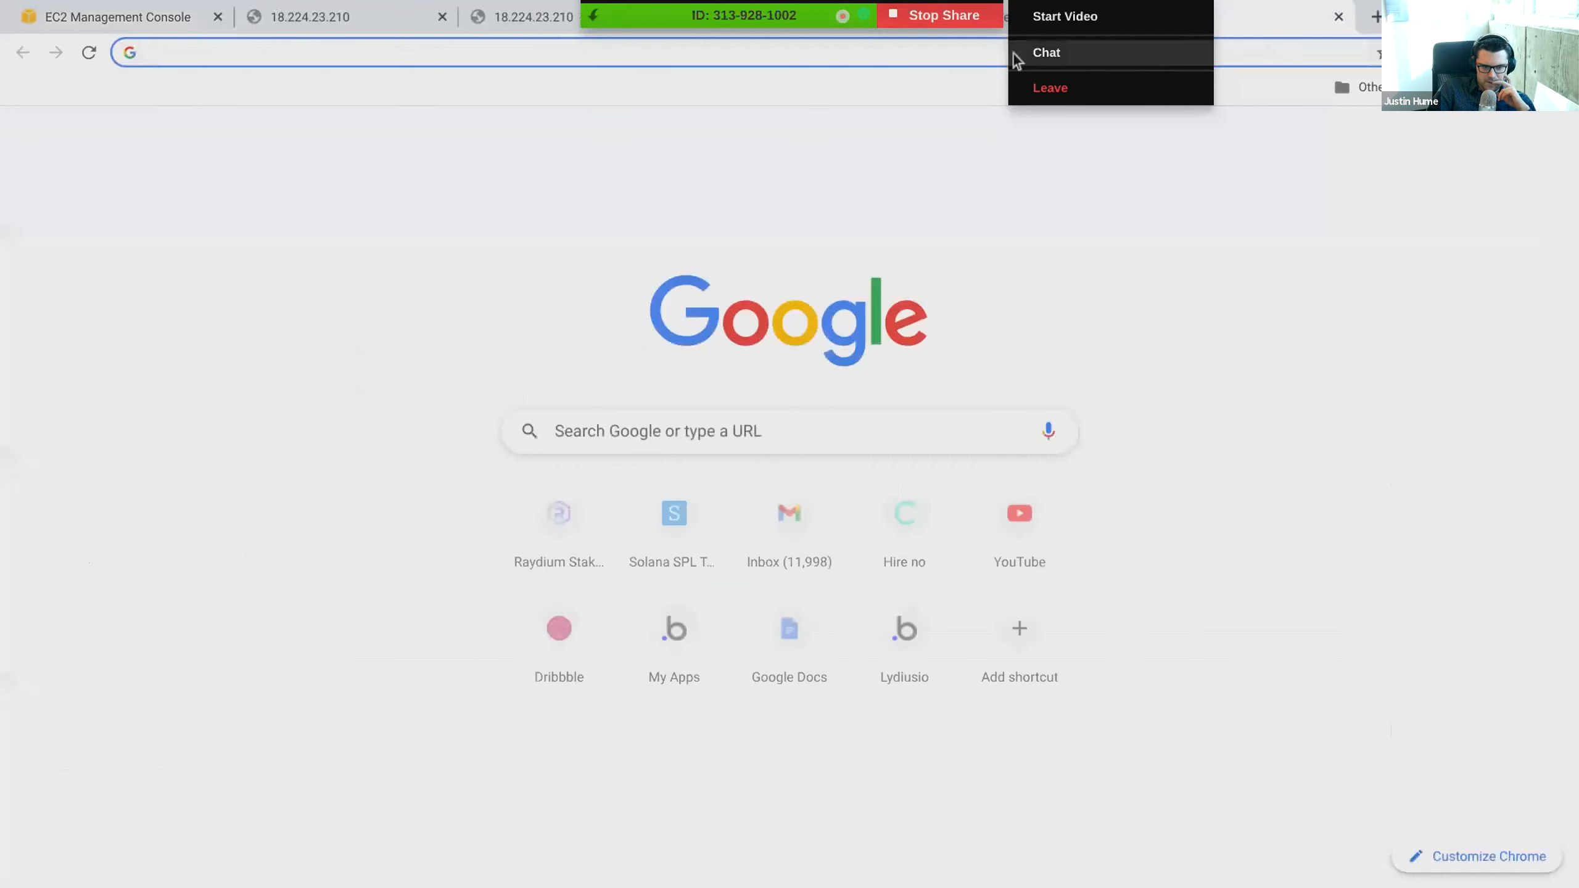
click(951, 55)
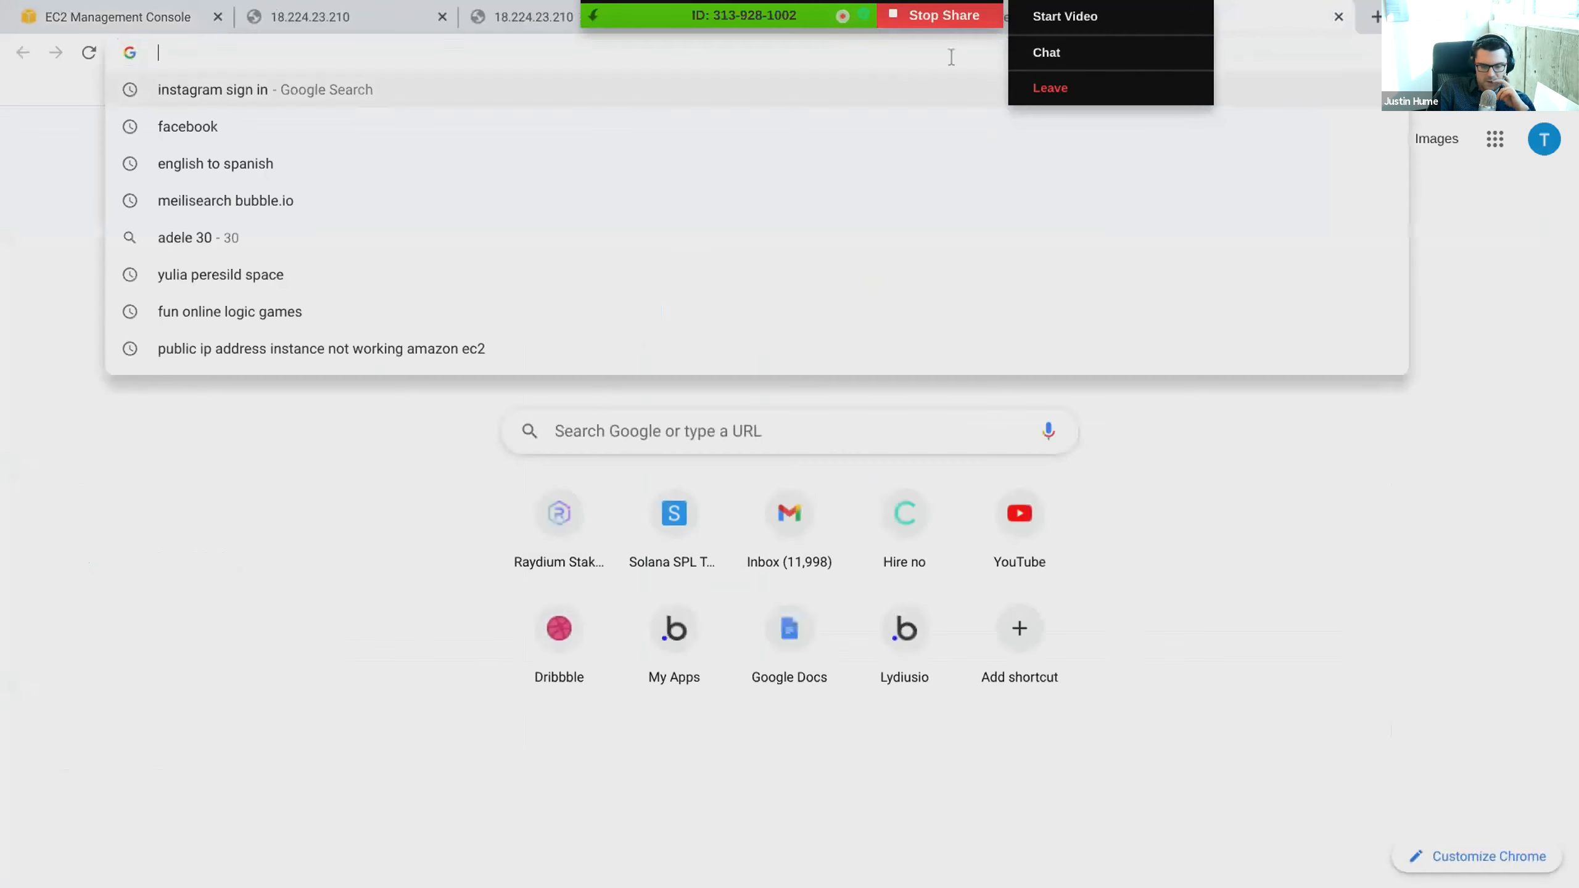
click(1334, 18)
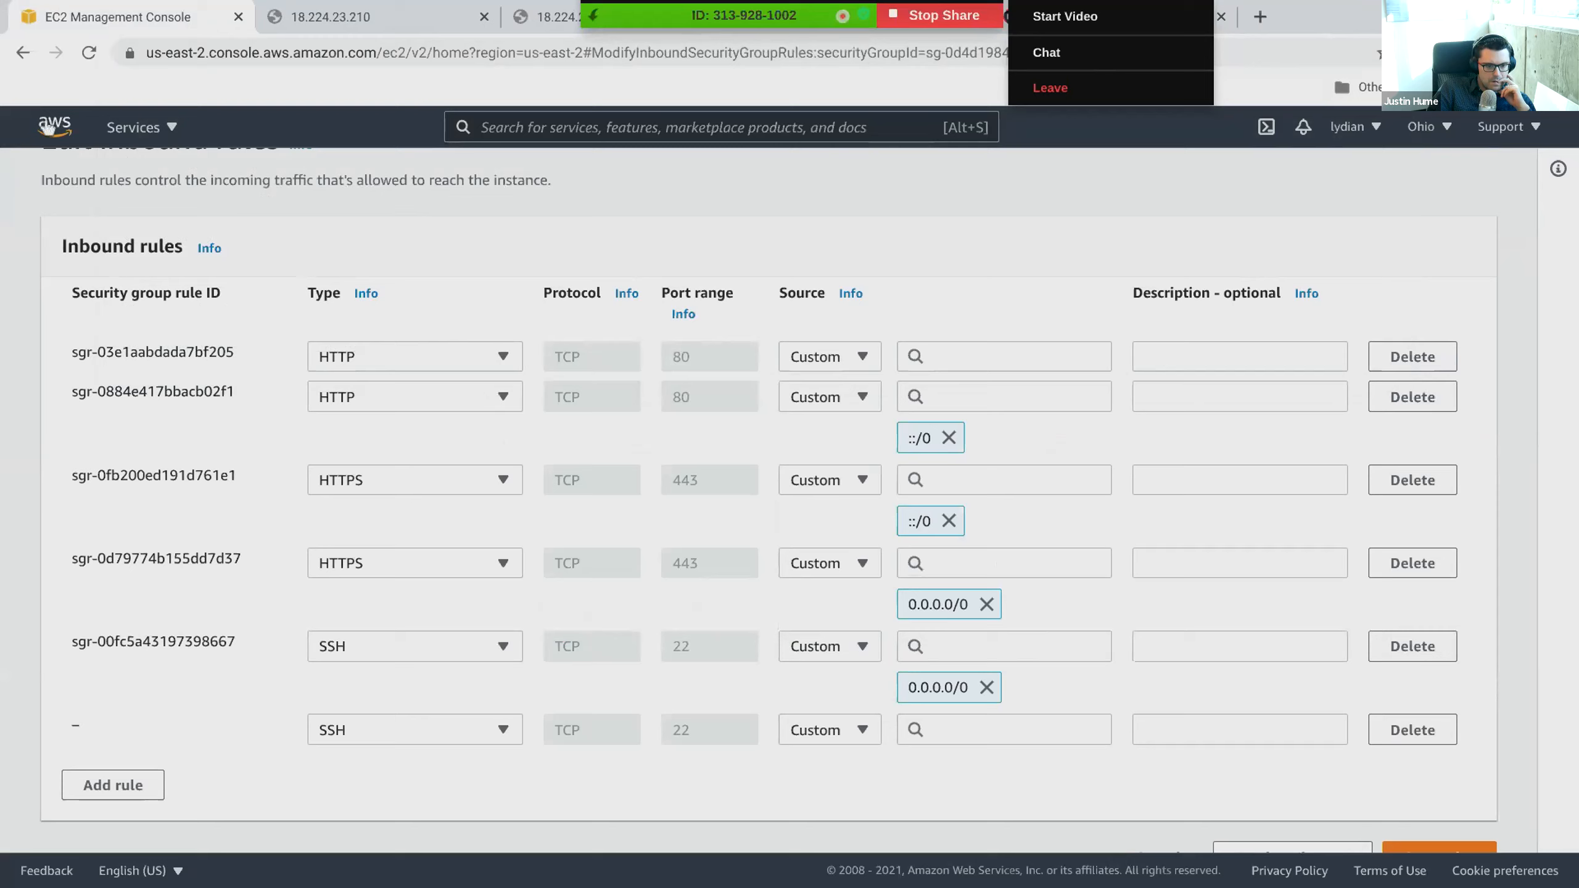
- Open the launch-wizard-3 security group's details in a separate browser tab and review its saved inbound rules
scroll(119, 215, up, 2)
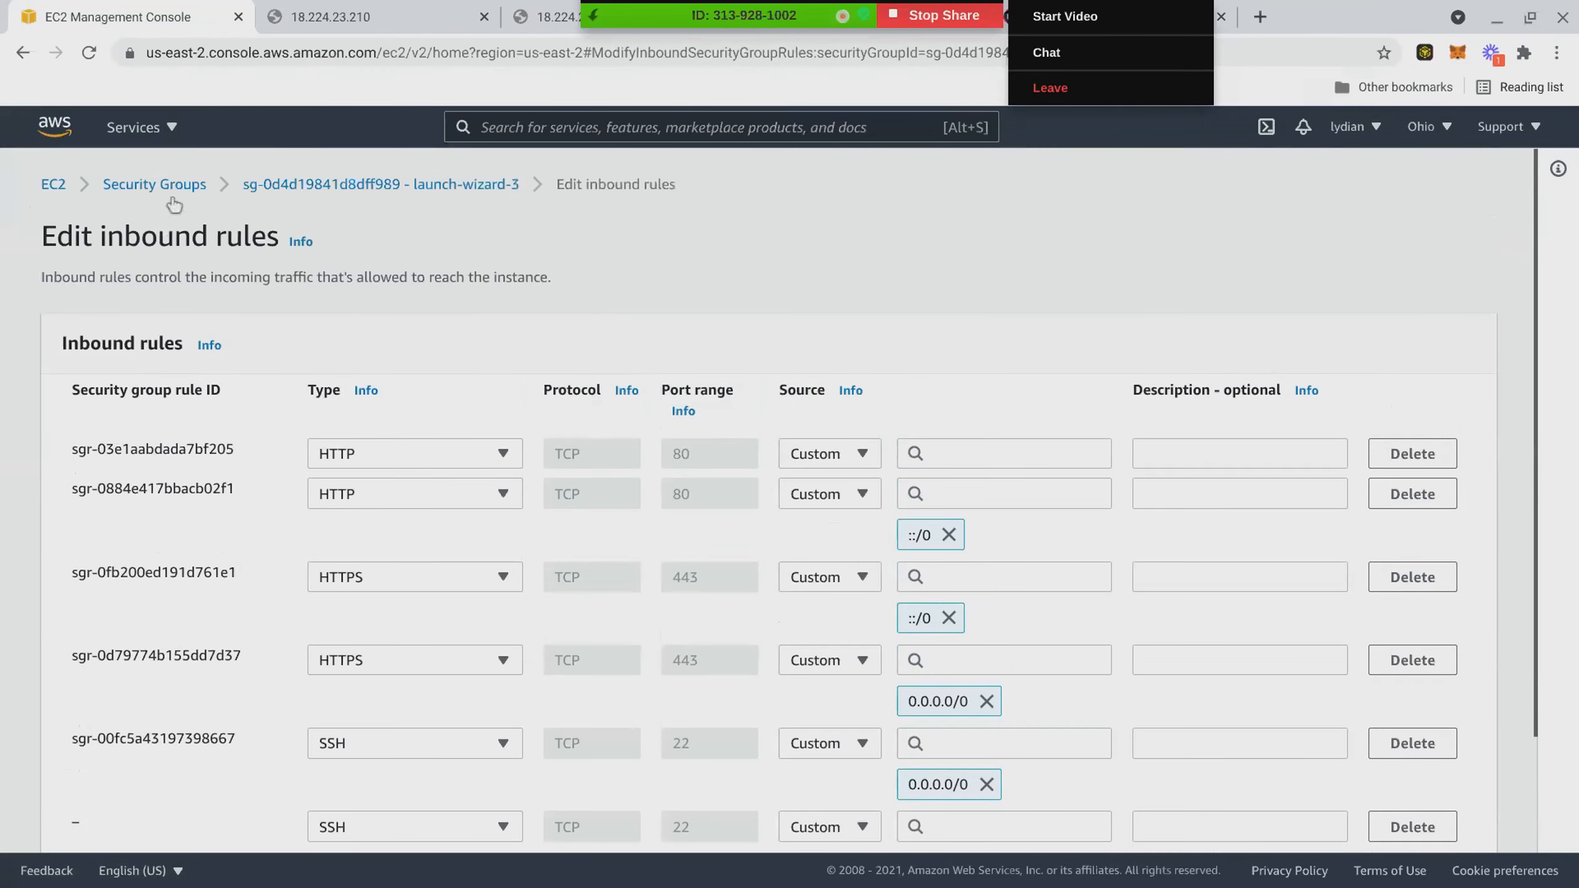
right_click(304, 186)
click(375, 204)
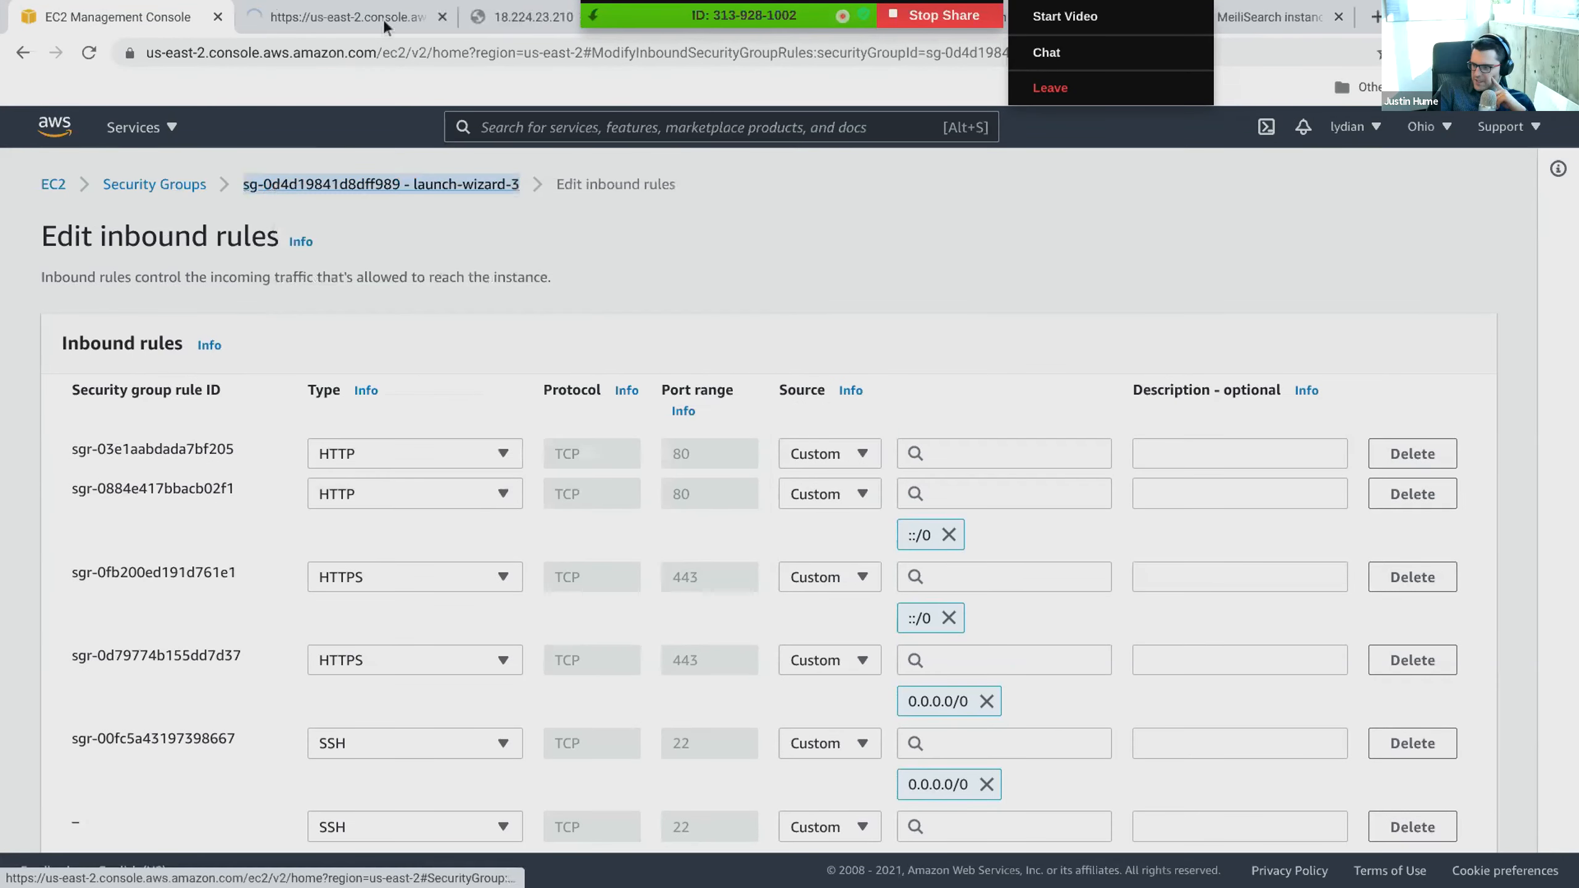
click(395, 18)
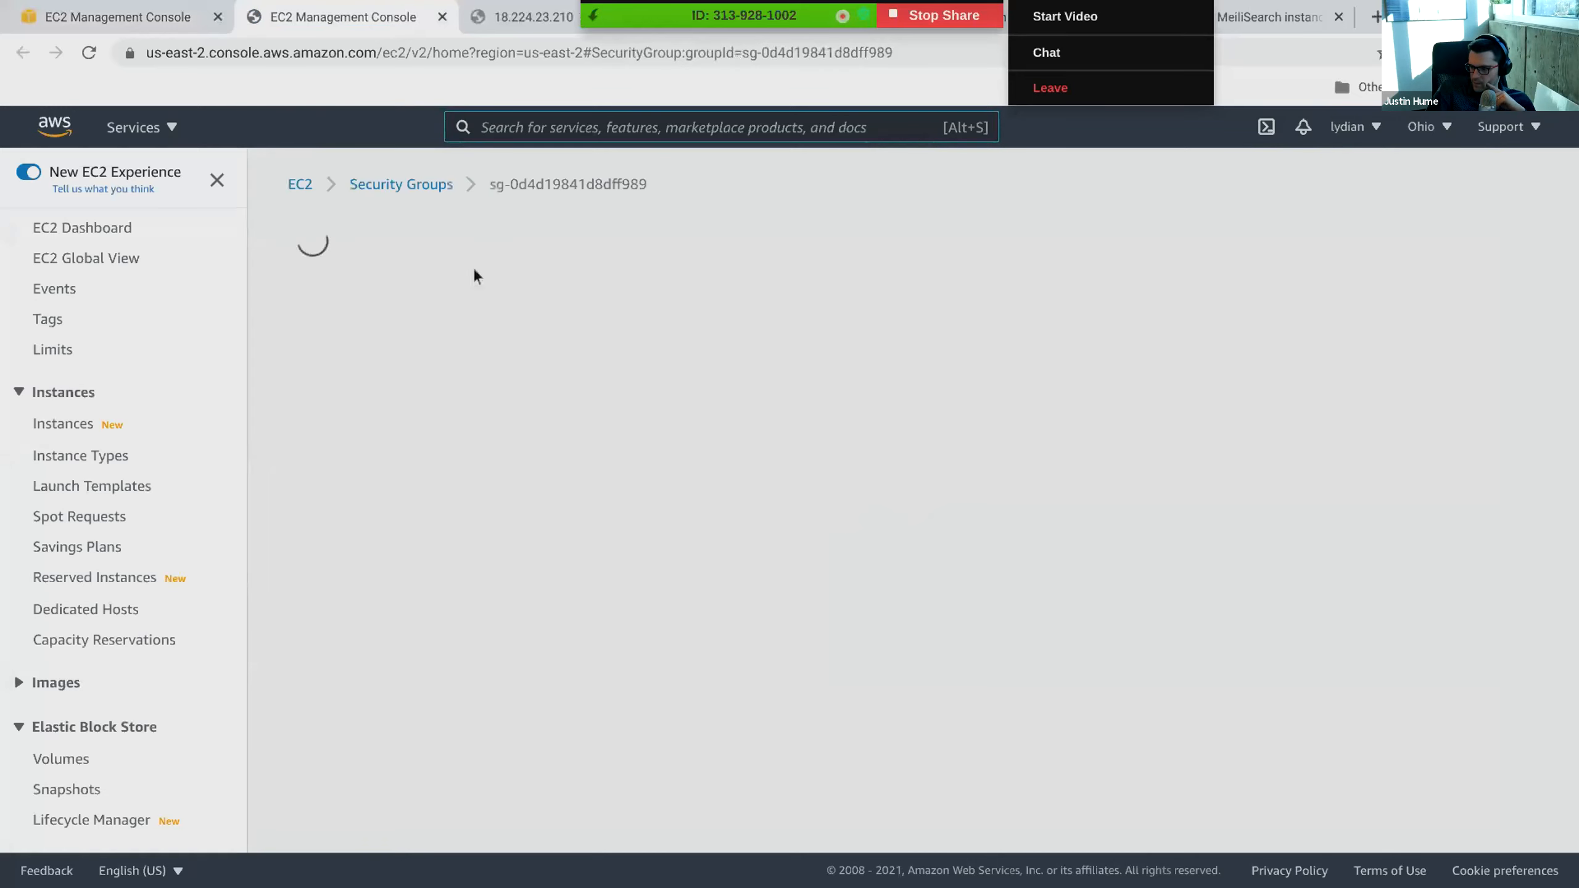
scroll(454, 352, down, 3)
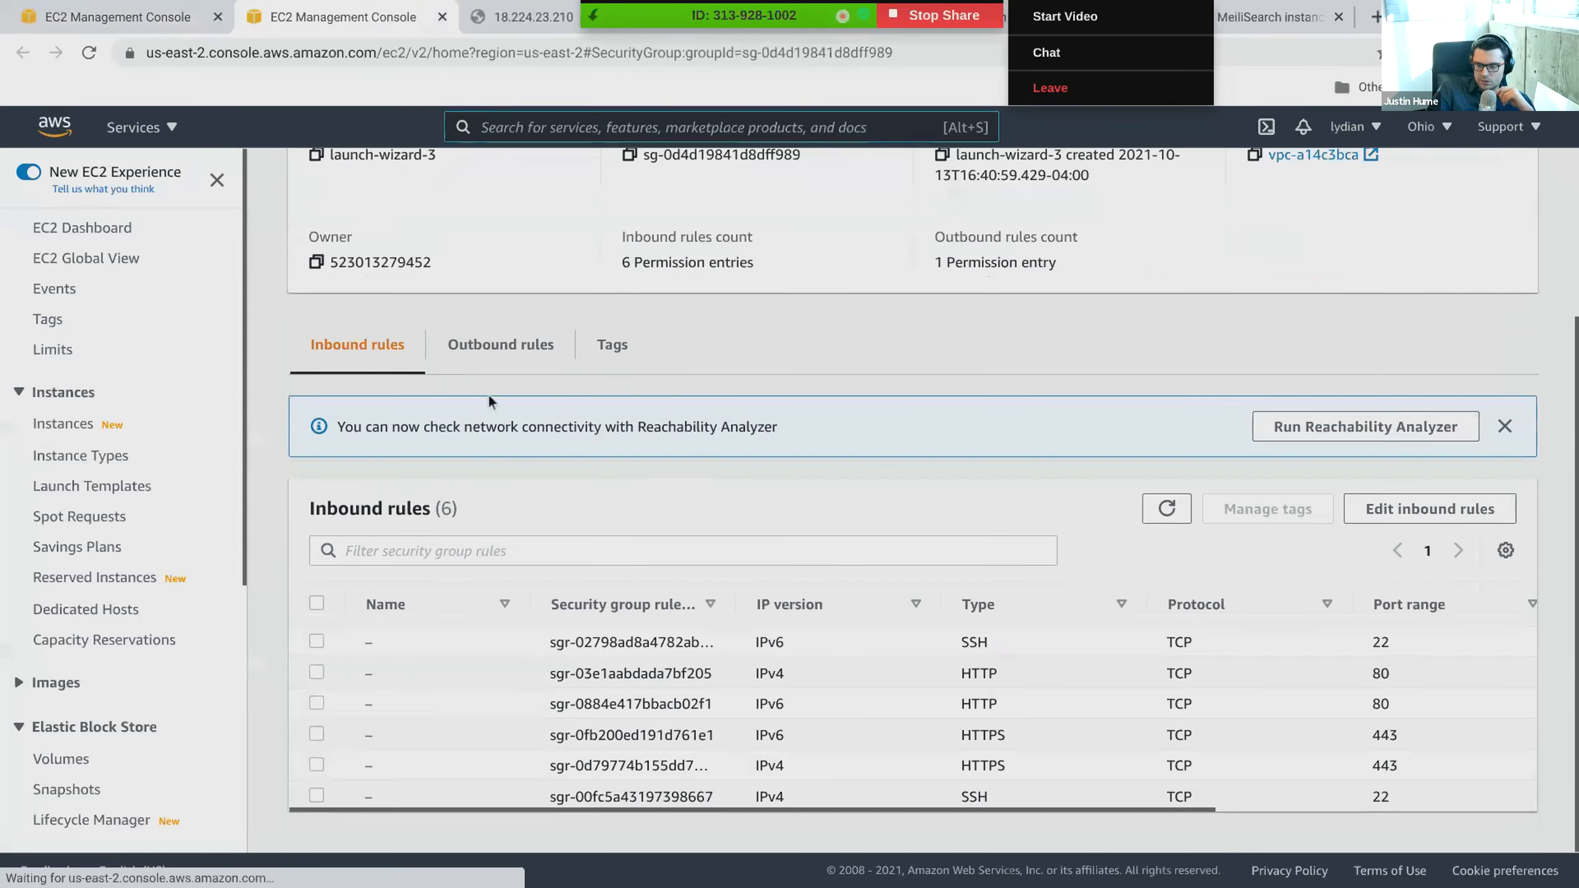
scroll(444, 447, up, 3)
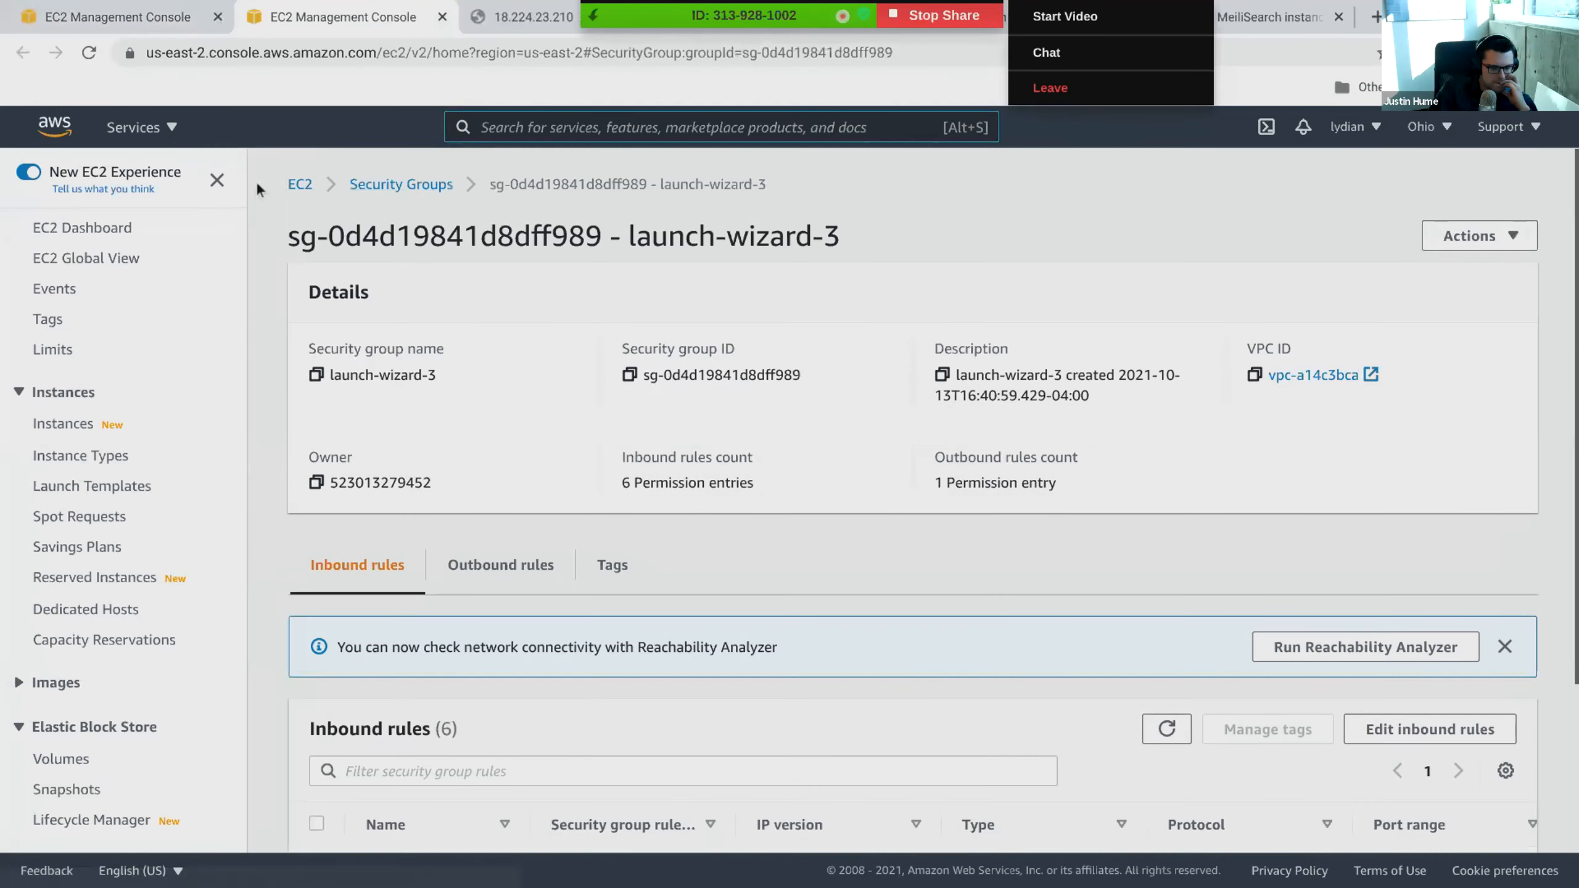
- Look over the EC2 dashboard's resources, then return to the launch-wizard-3 security group's details
click(299, 184)
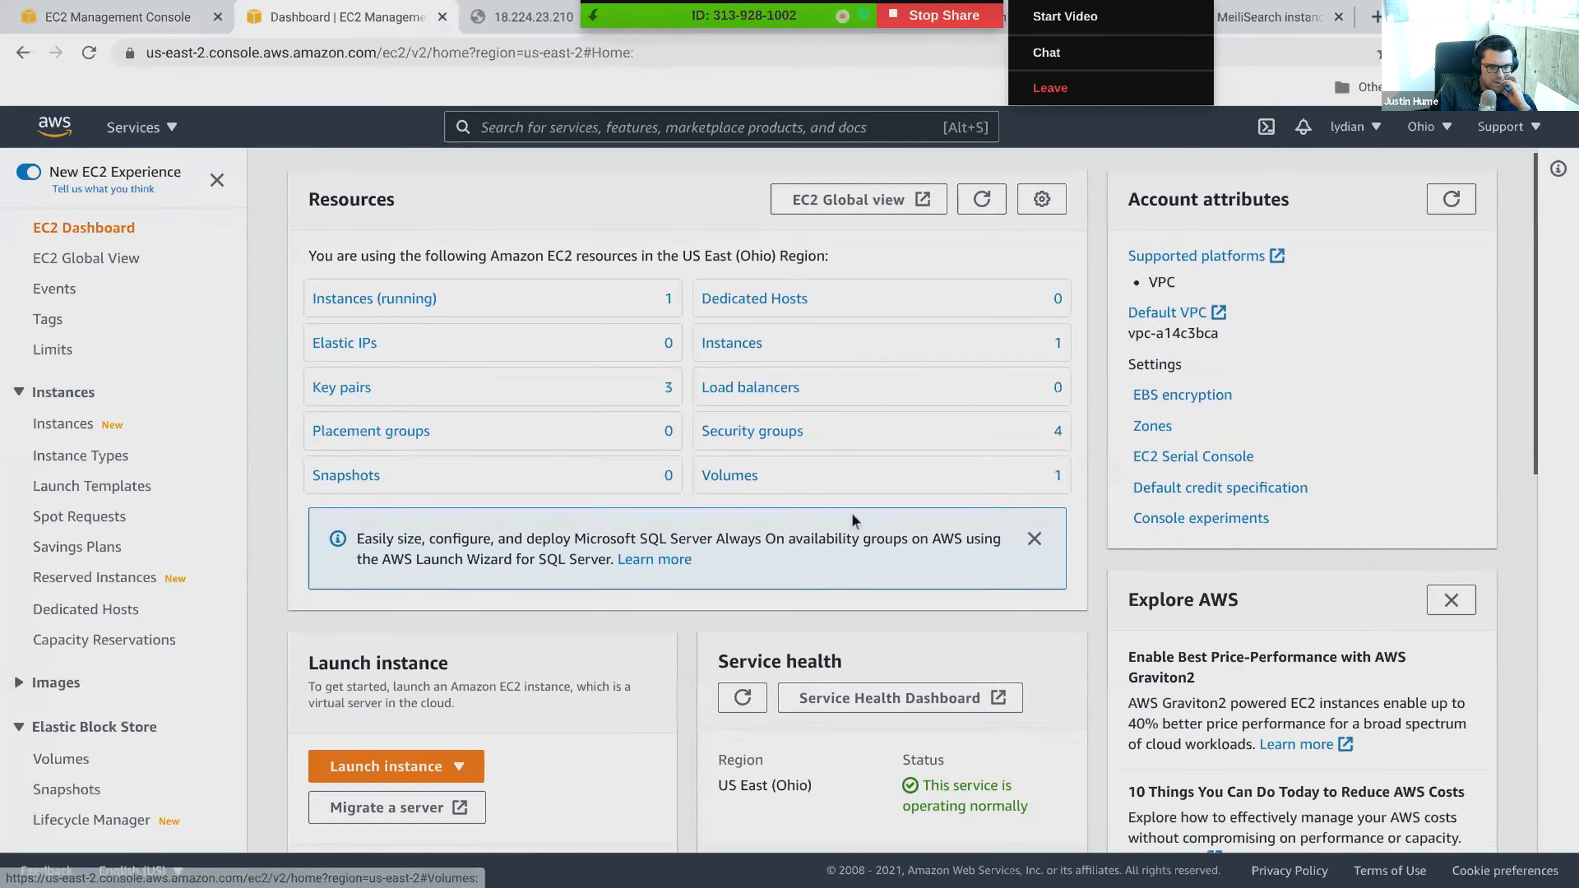
scroll(851, 519, down, 3)
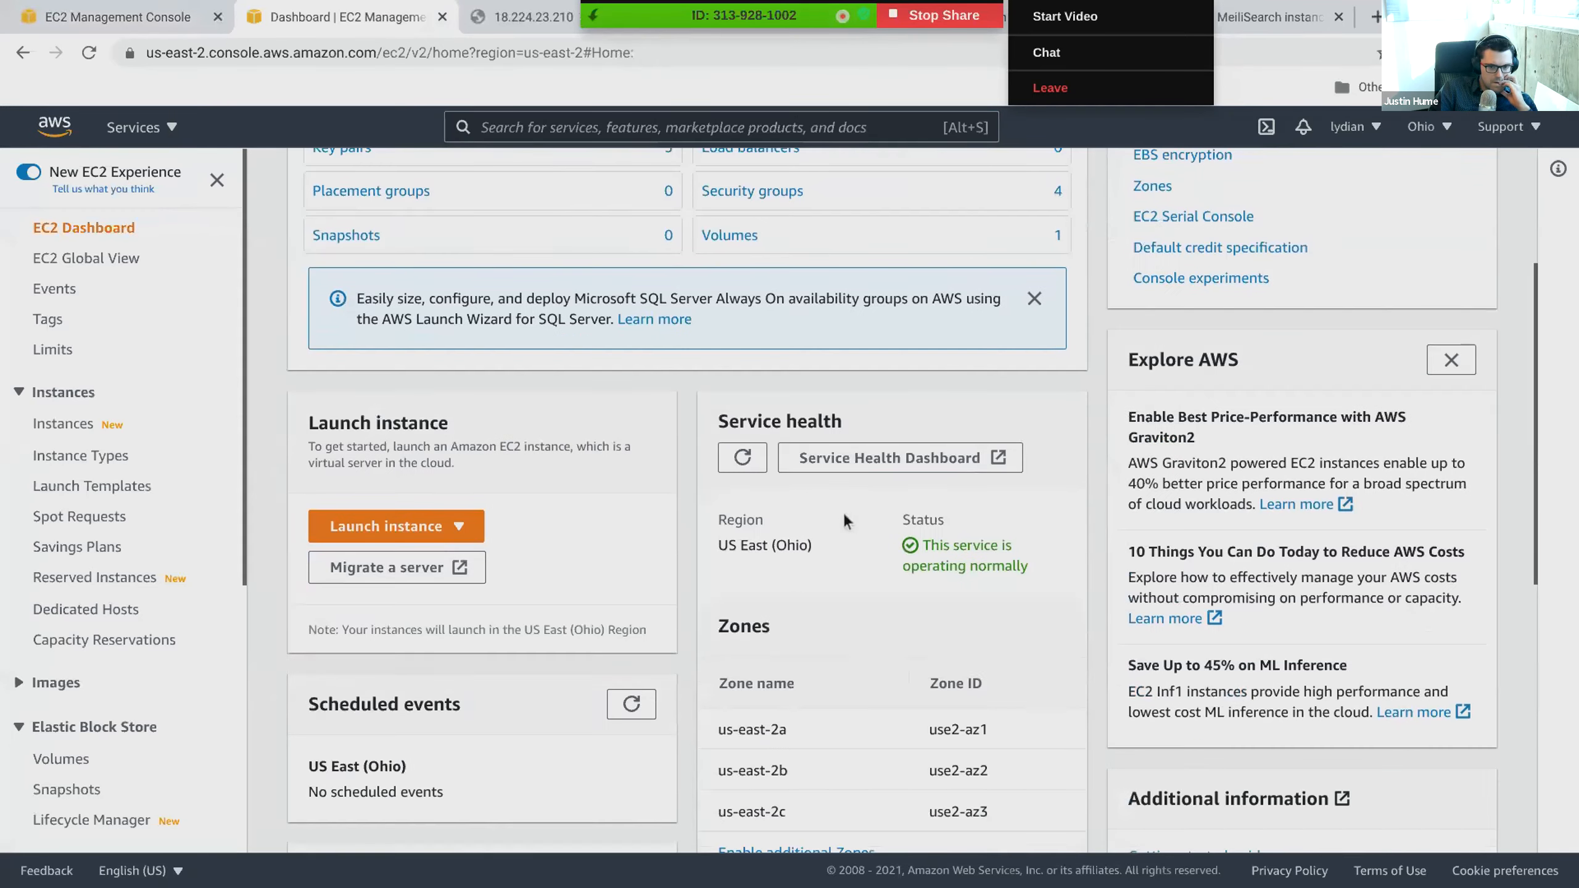
click(23, 54)
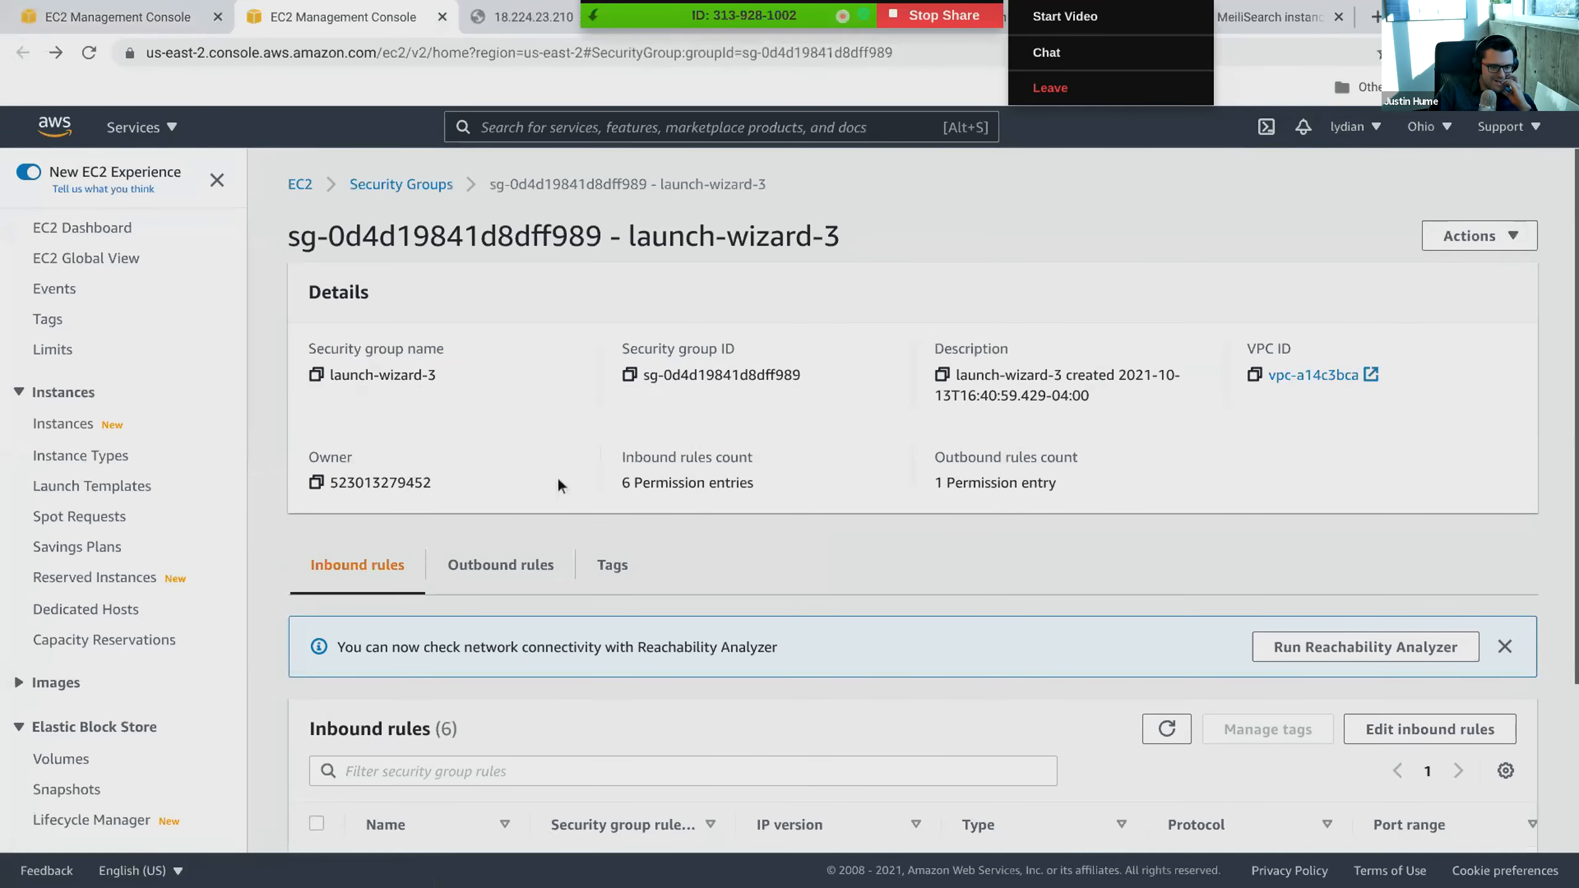
scroll(558, 485, down, 2)
scroll(516, 483, up, 2)
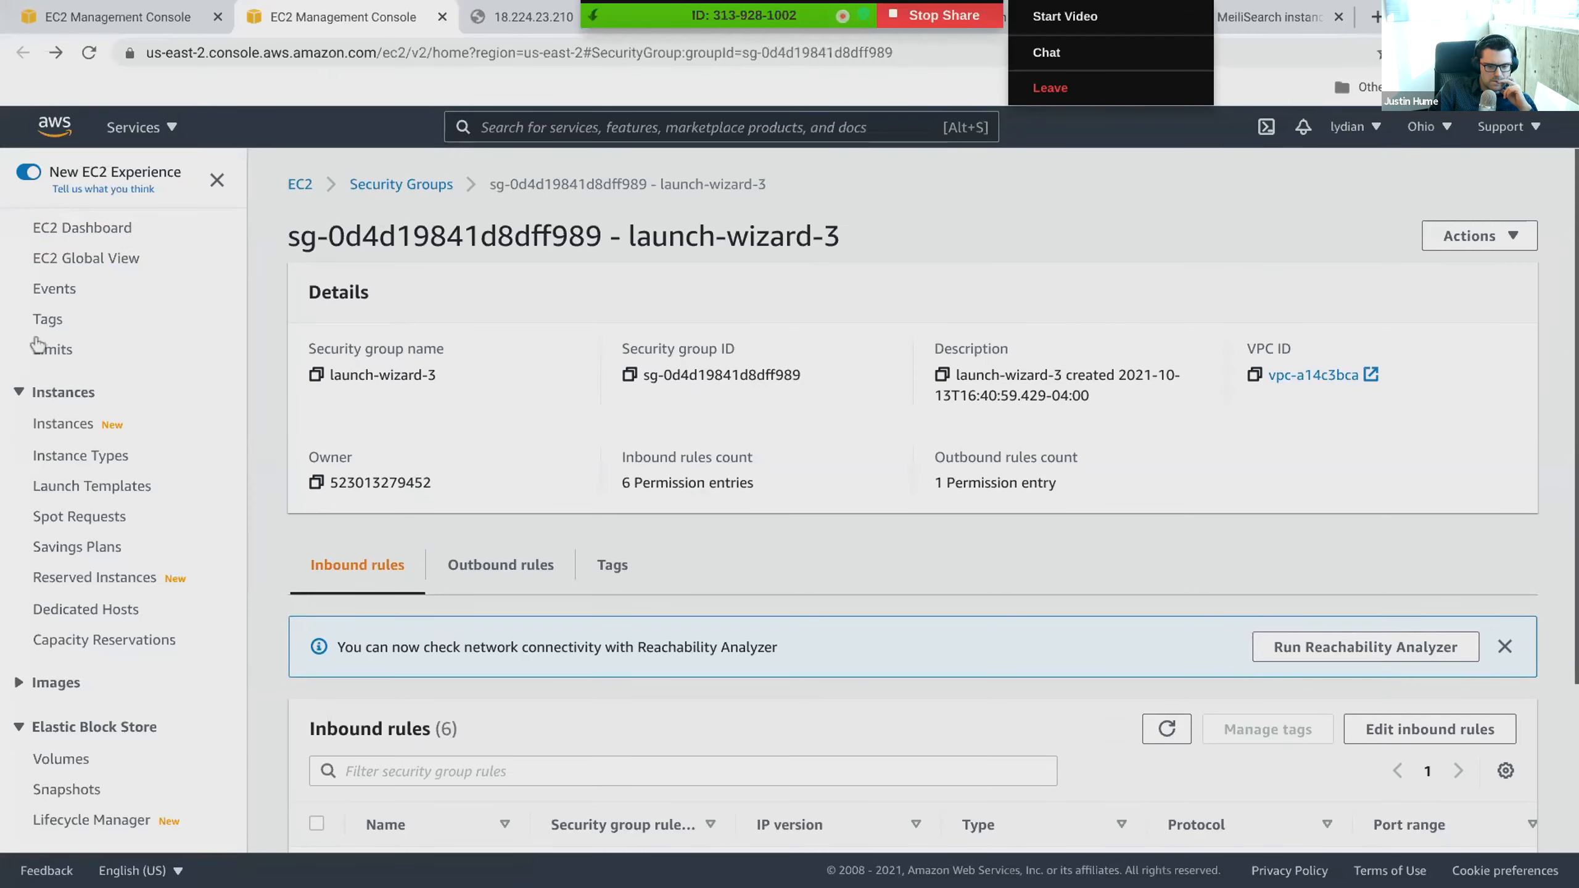
- Open the running instance's summary from the instances list and examine its public IPv4 address and public IPv4 DNS
click(50, 430)
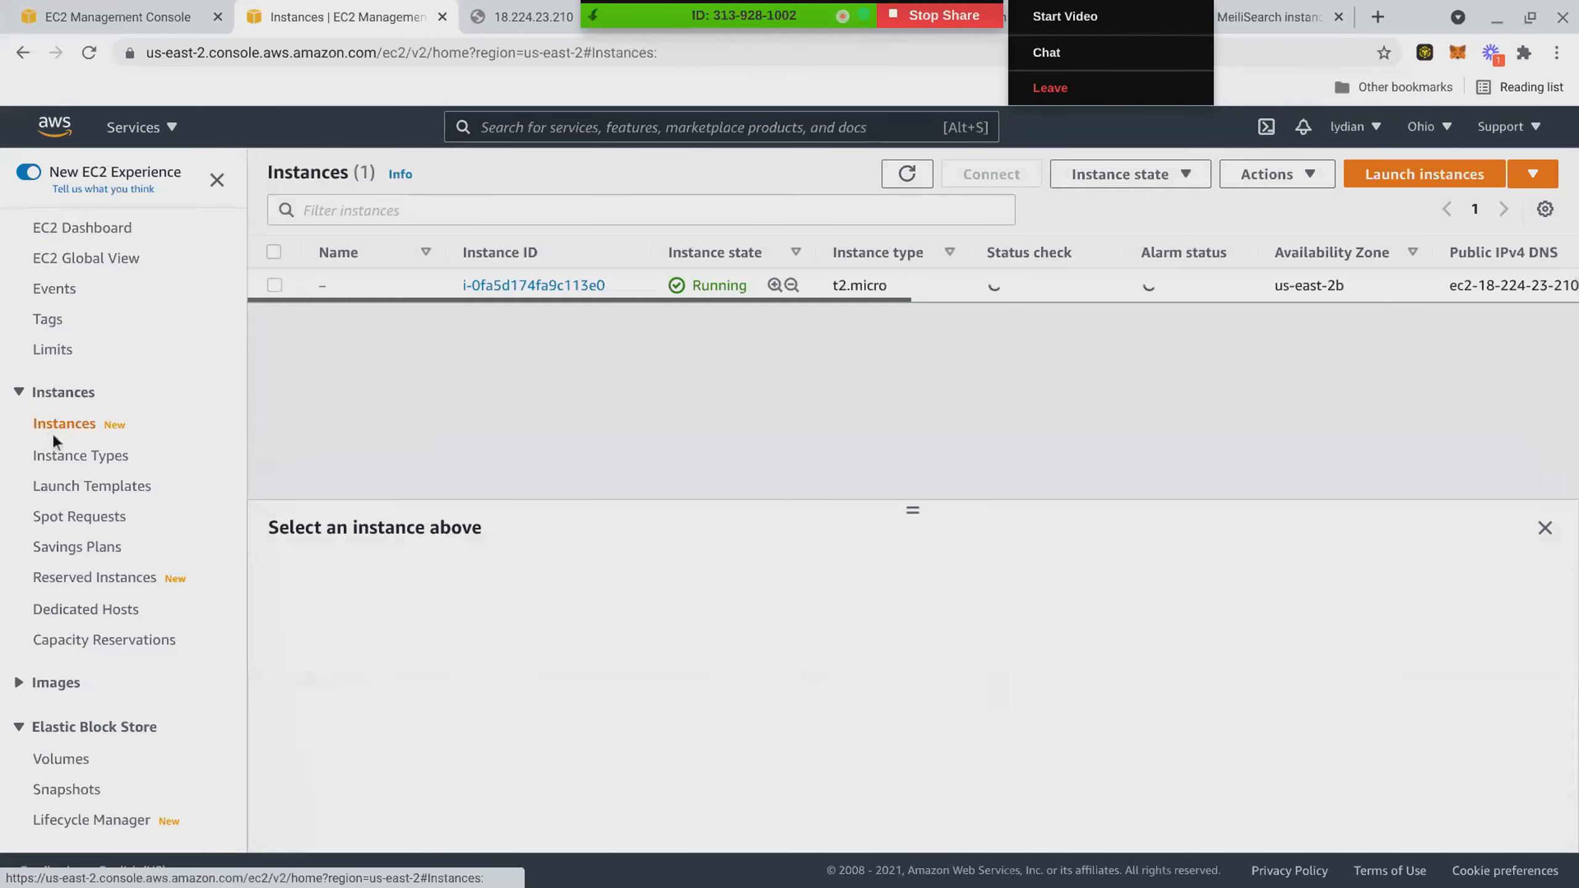
click(554, 286)
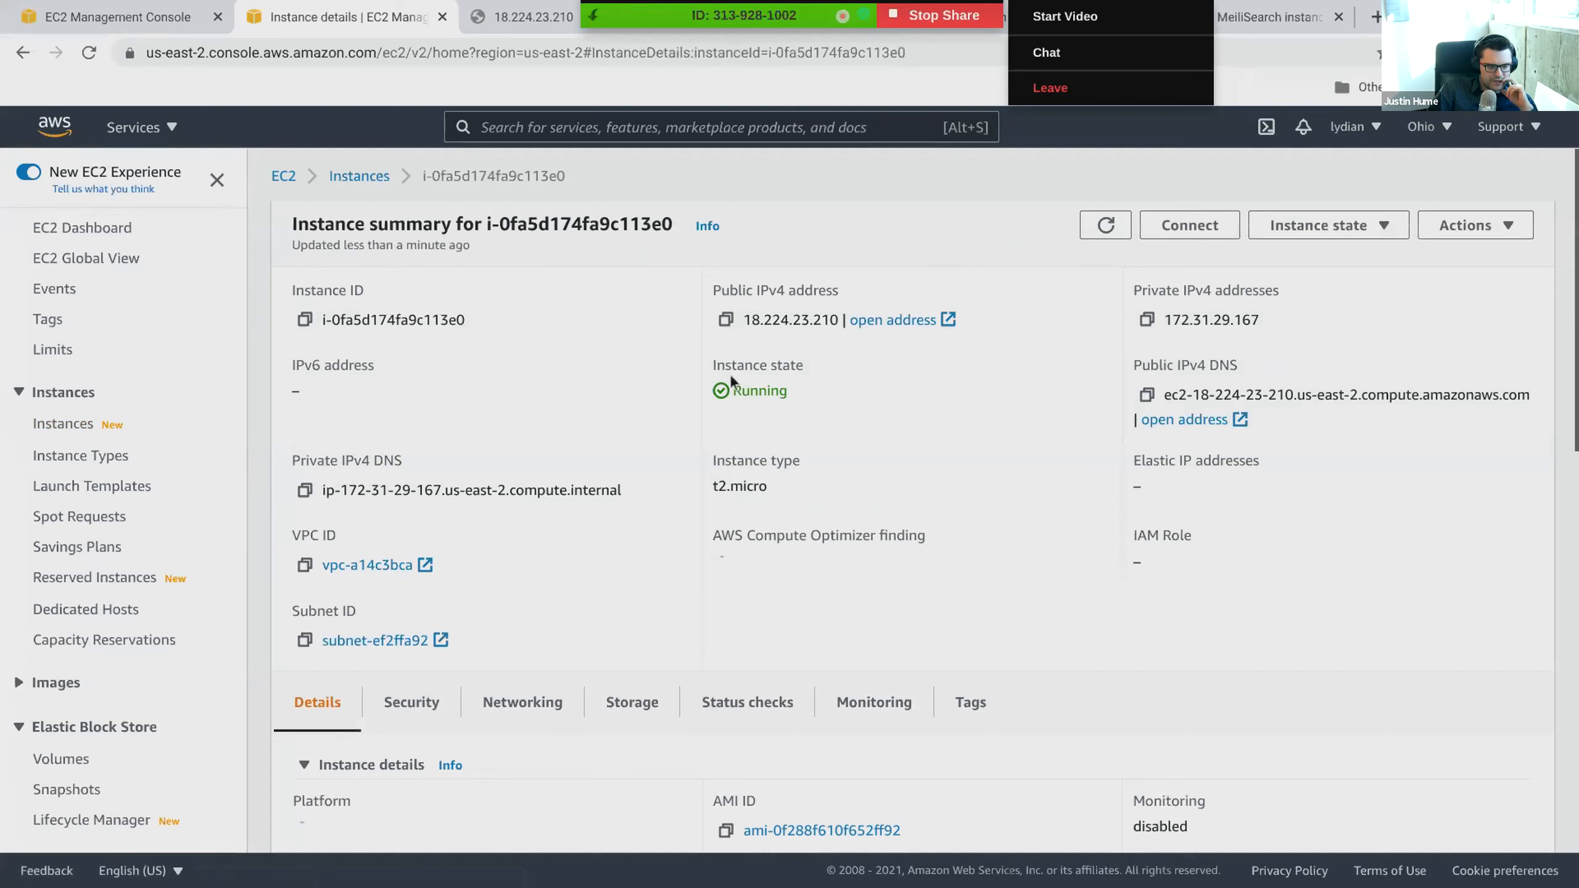
right_click(716, 291)
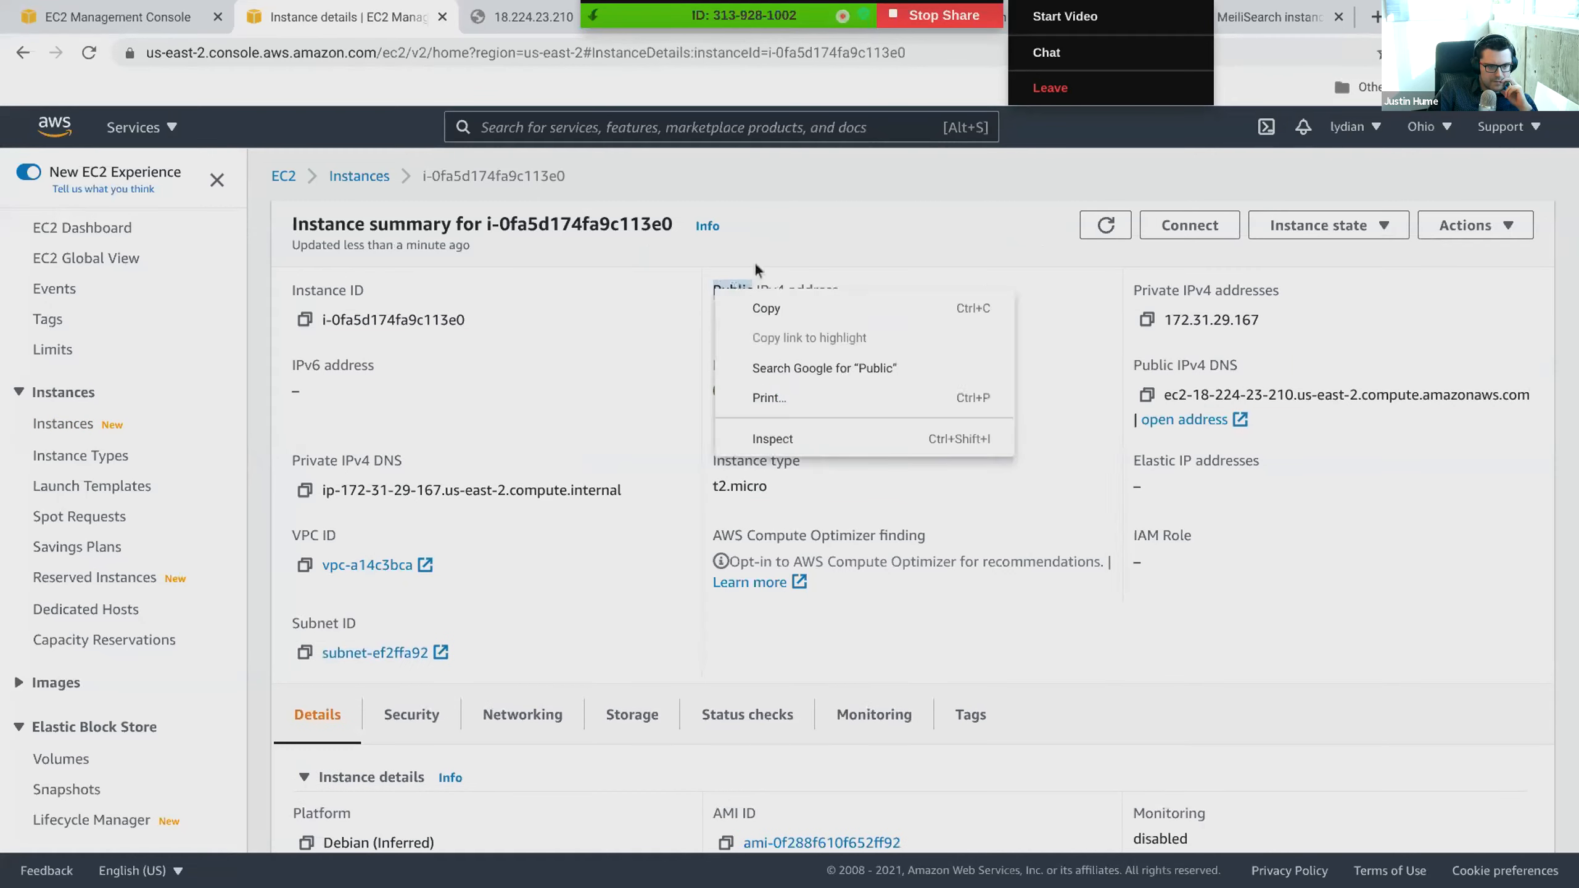
click(755, 268)
click(718, 291)
drag(718, 291, 783, 292)
click(712, 293)
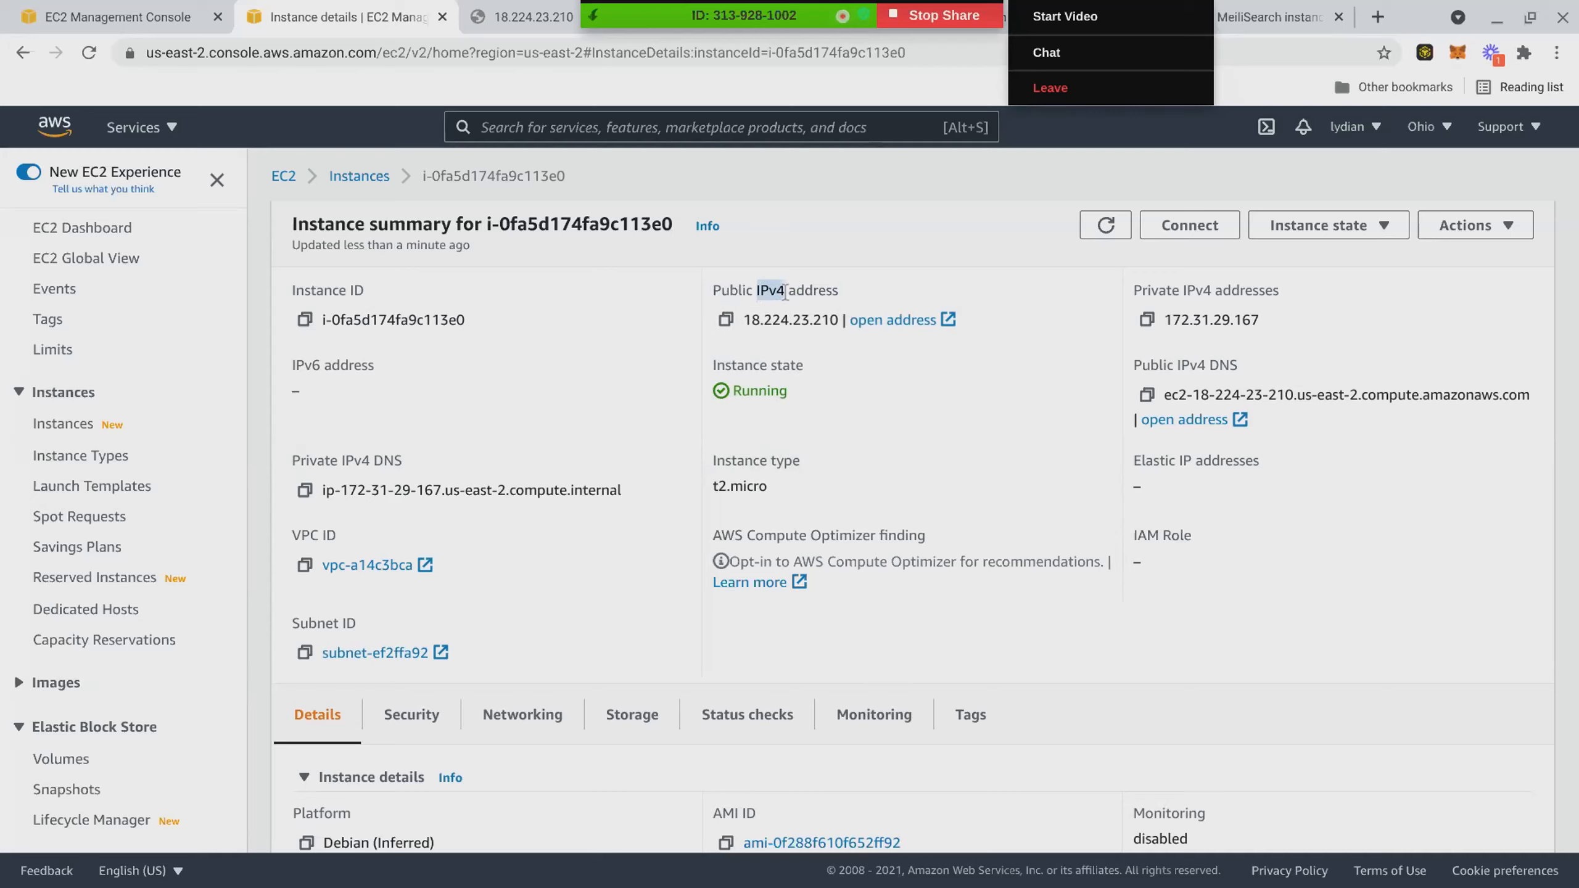
drag(1175, 367, 1193, 367)
click(980, 511)
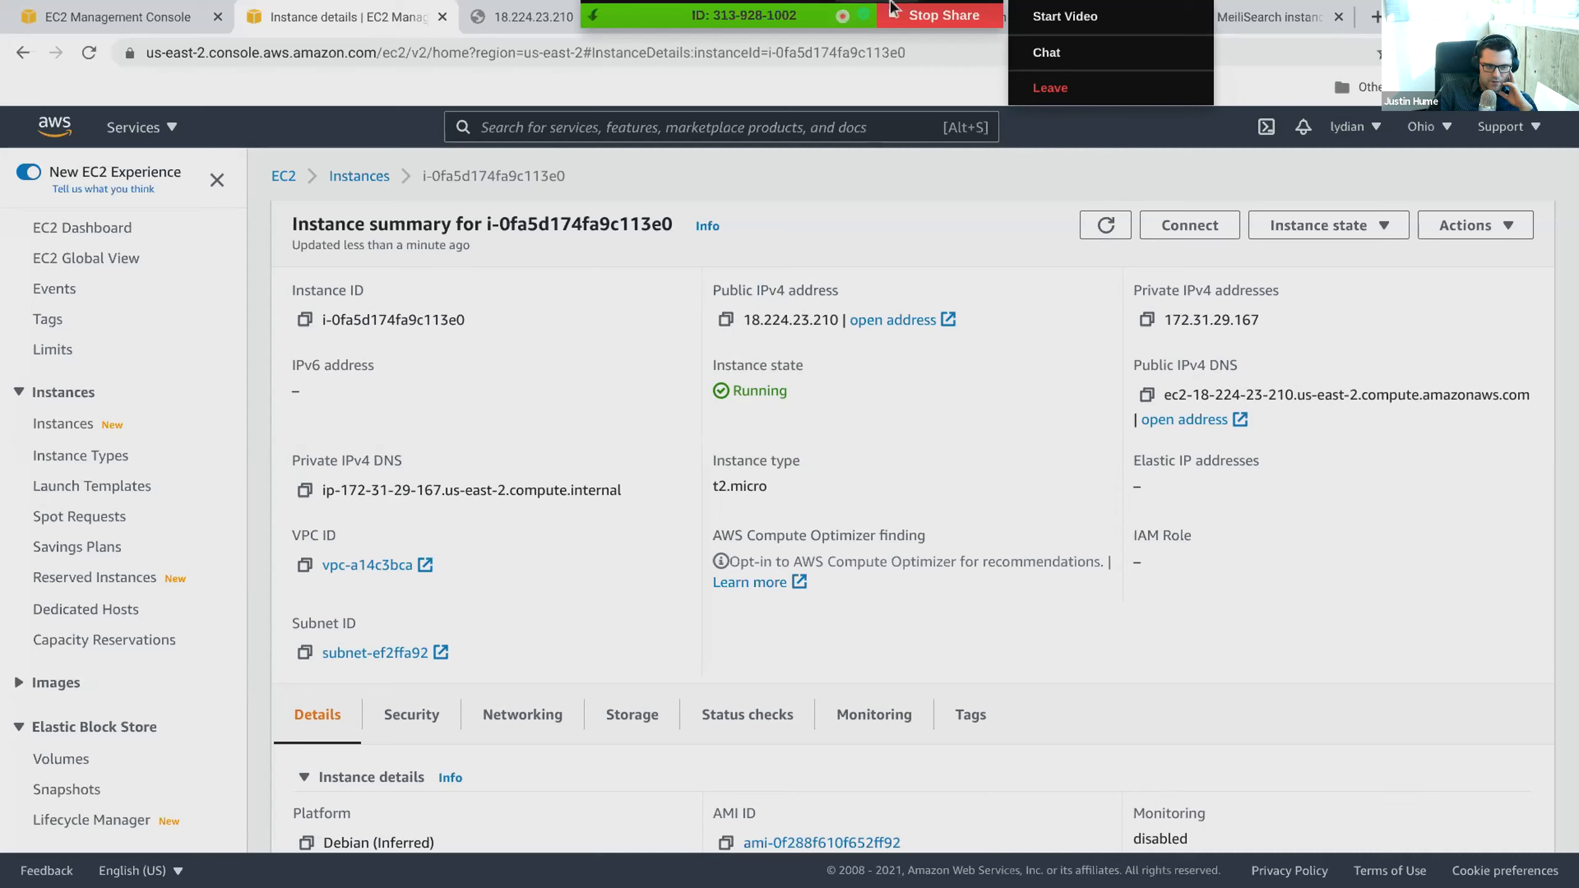
- Check the 18.224.23.210 page and the unsaved inbound rules, then return to the instance summary
click(507, 32)
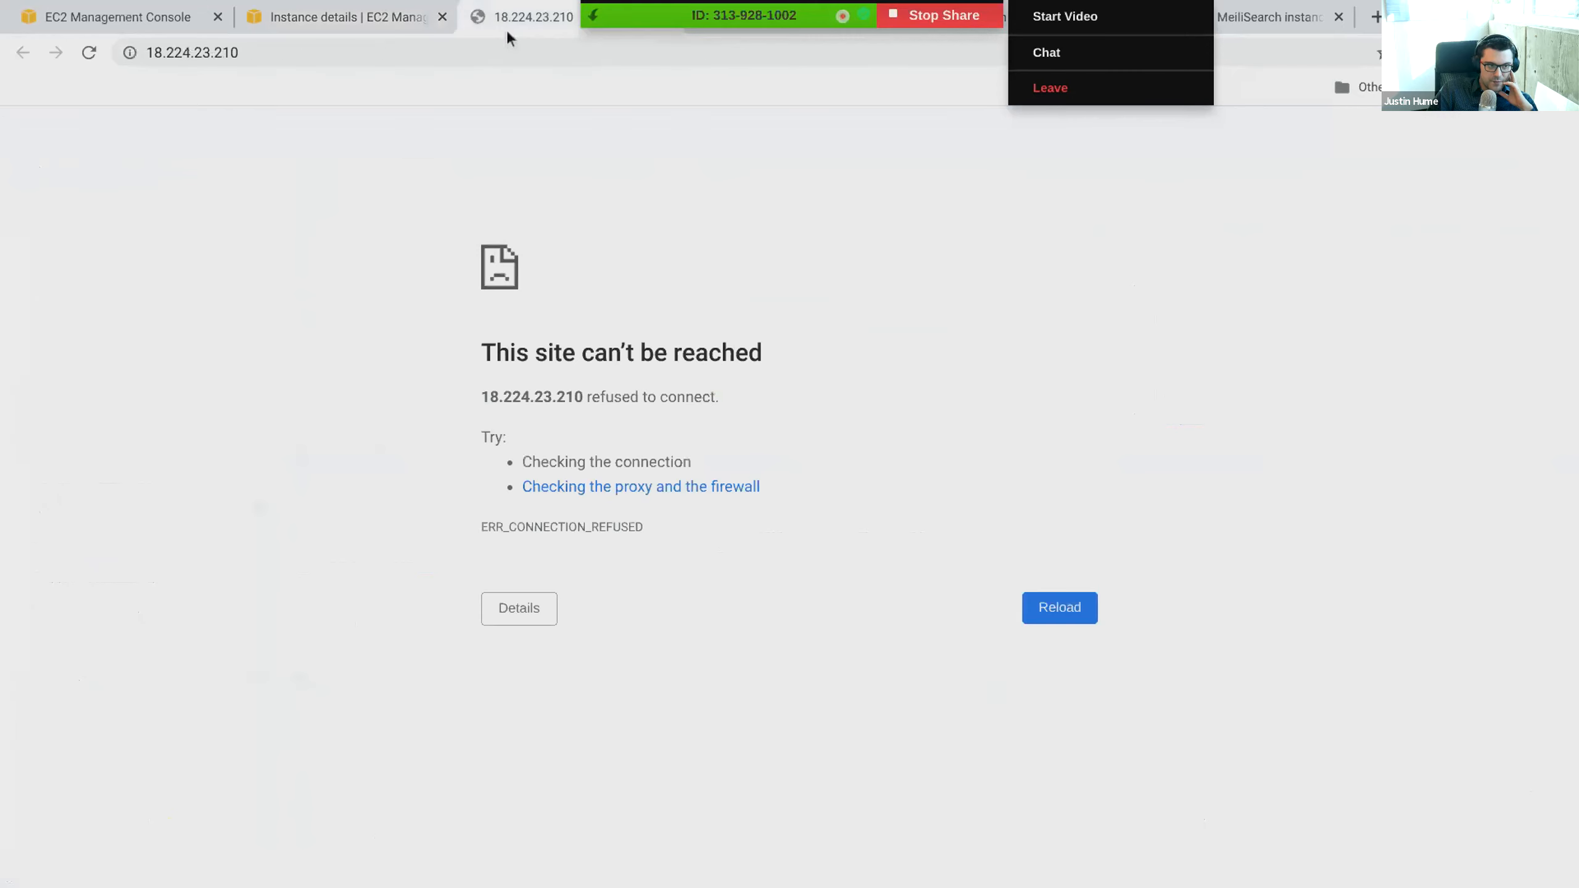
click(390, 28)
click(118, 18)
scroll(808, 535, down, 2)
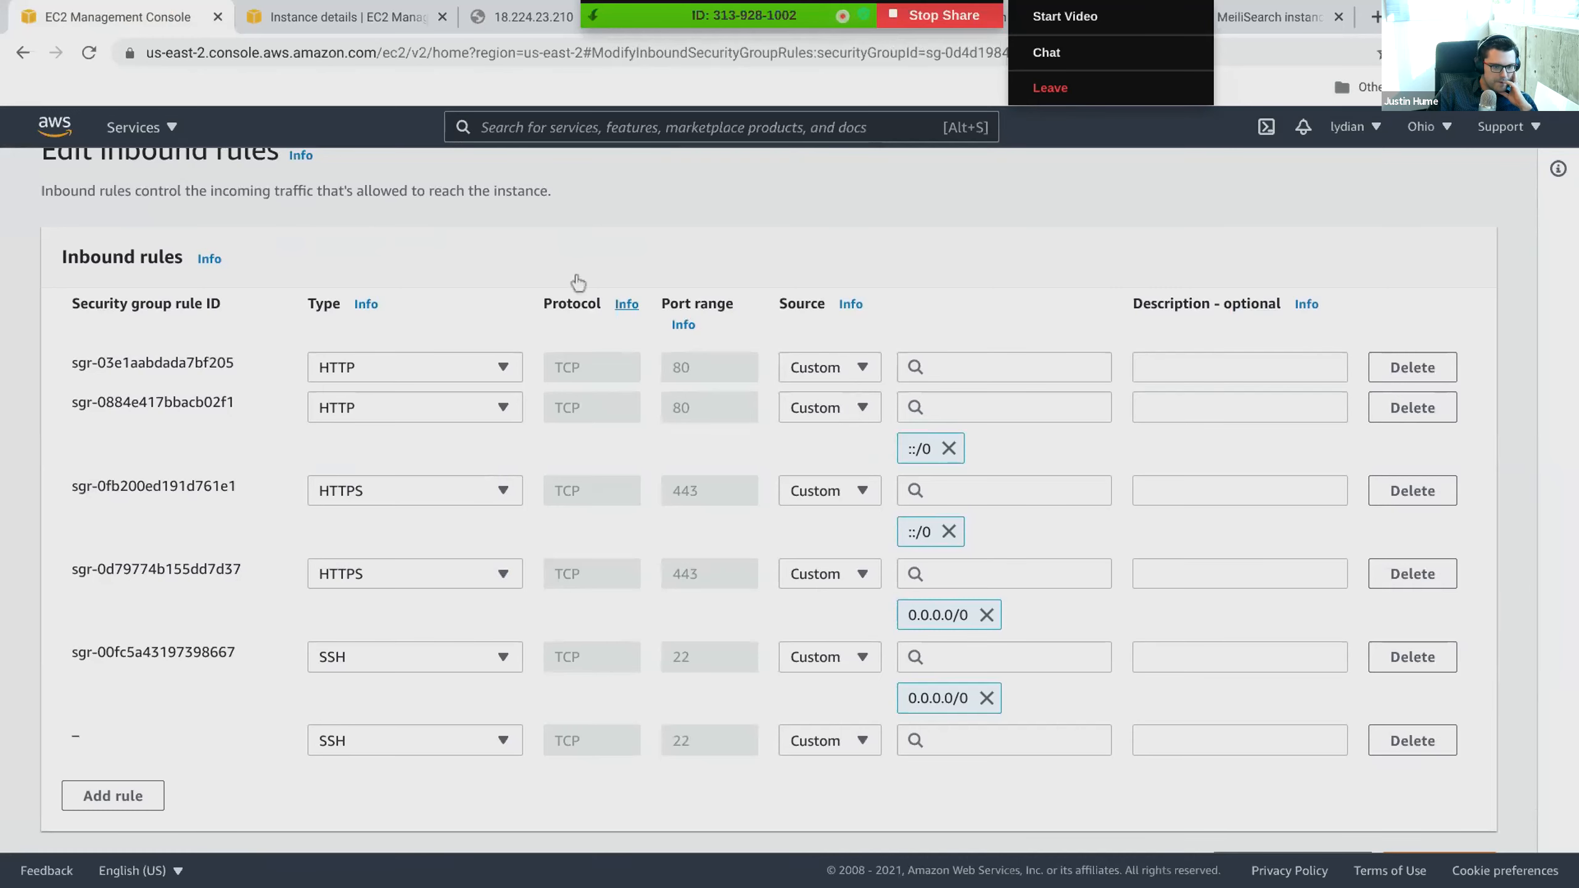
click(318, 30)
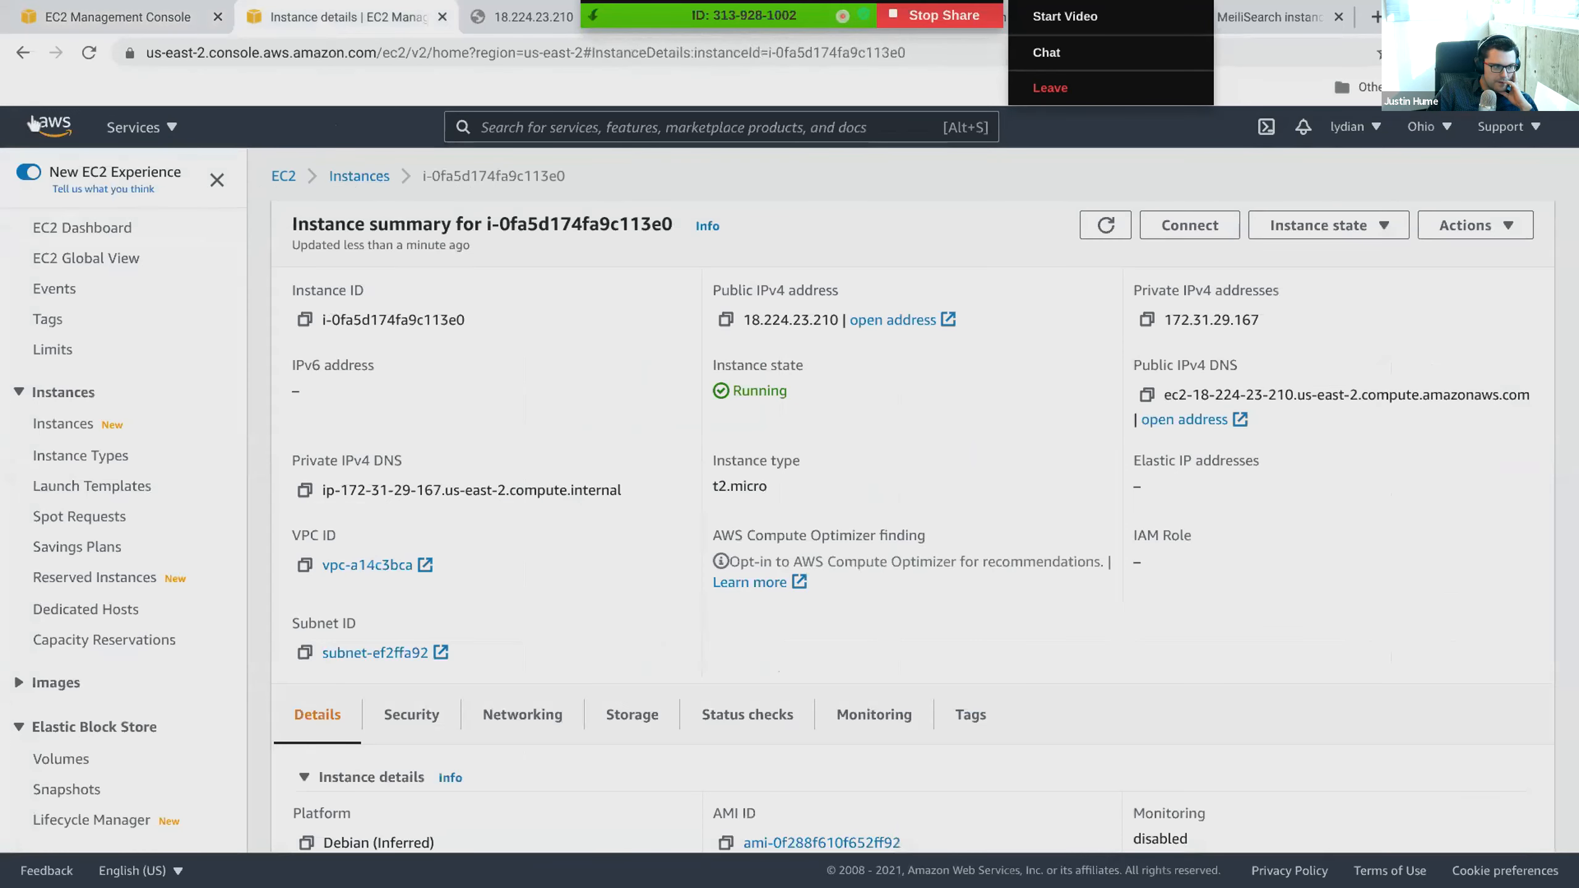
- Go to the instances list, recheck the 18.224.23.210 page, and come back to the list
click(63, 423)
right_click(333, 322)
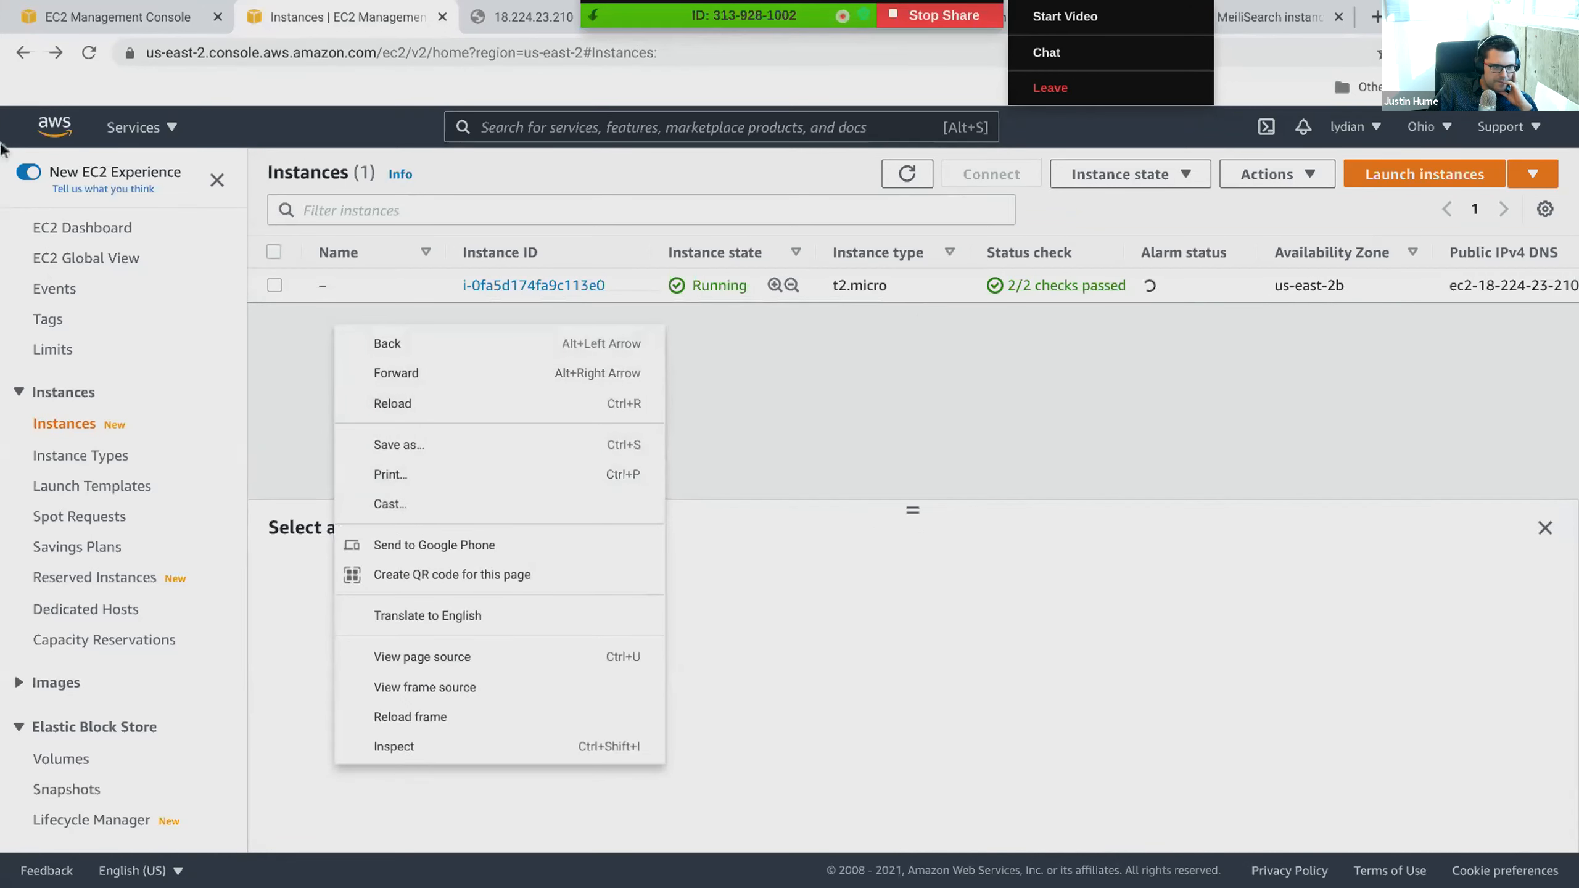
click(34, 71)
click(547, 26)
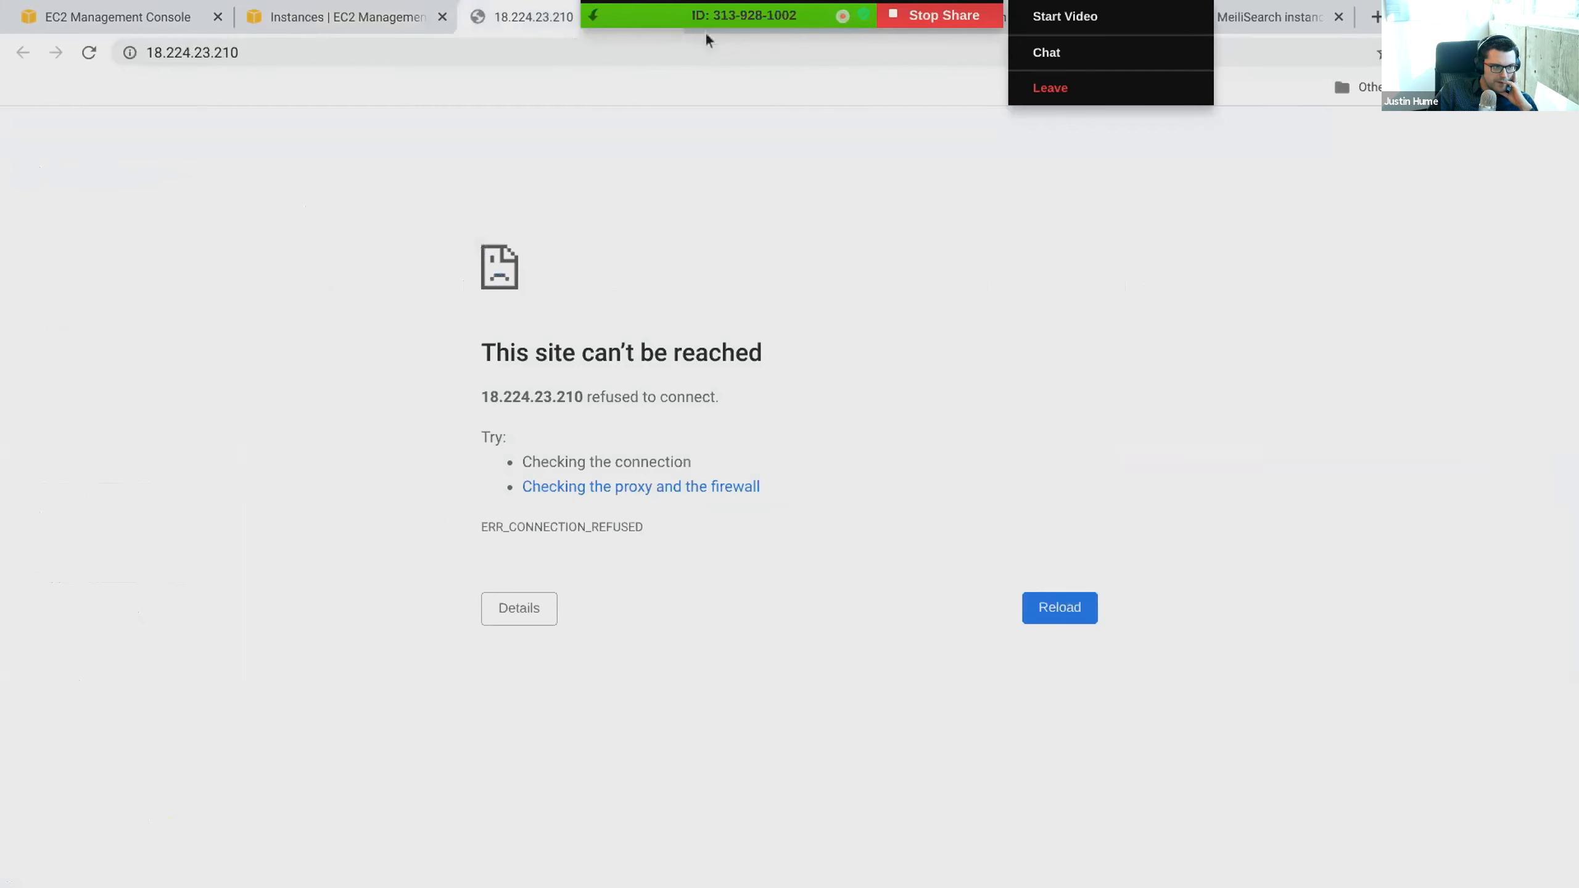
click(348, 17)
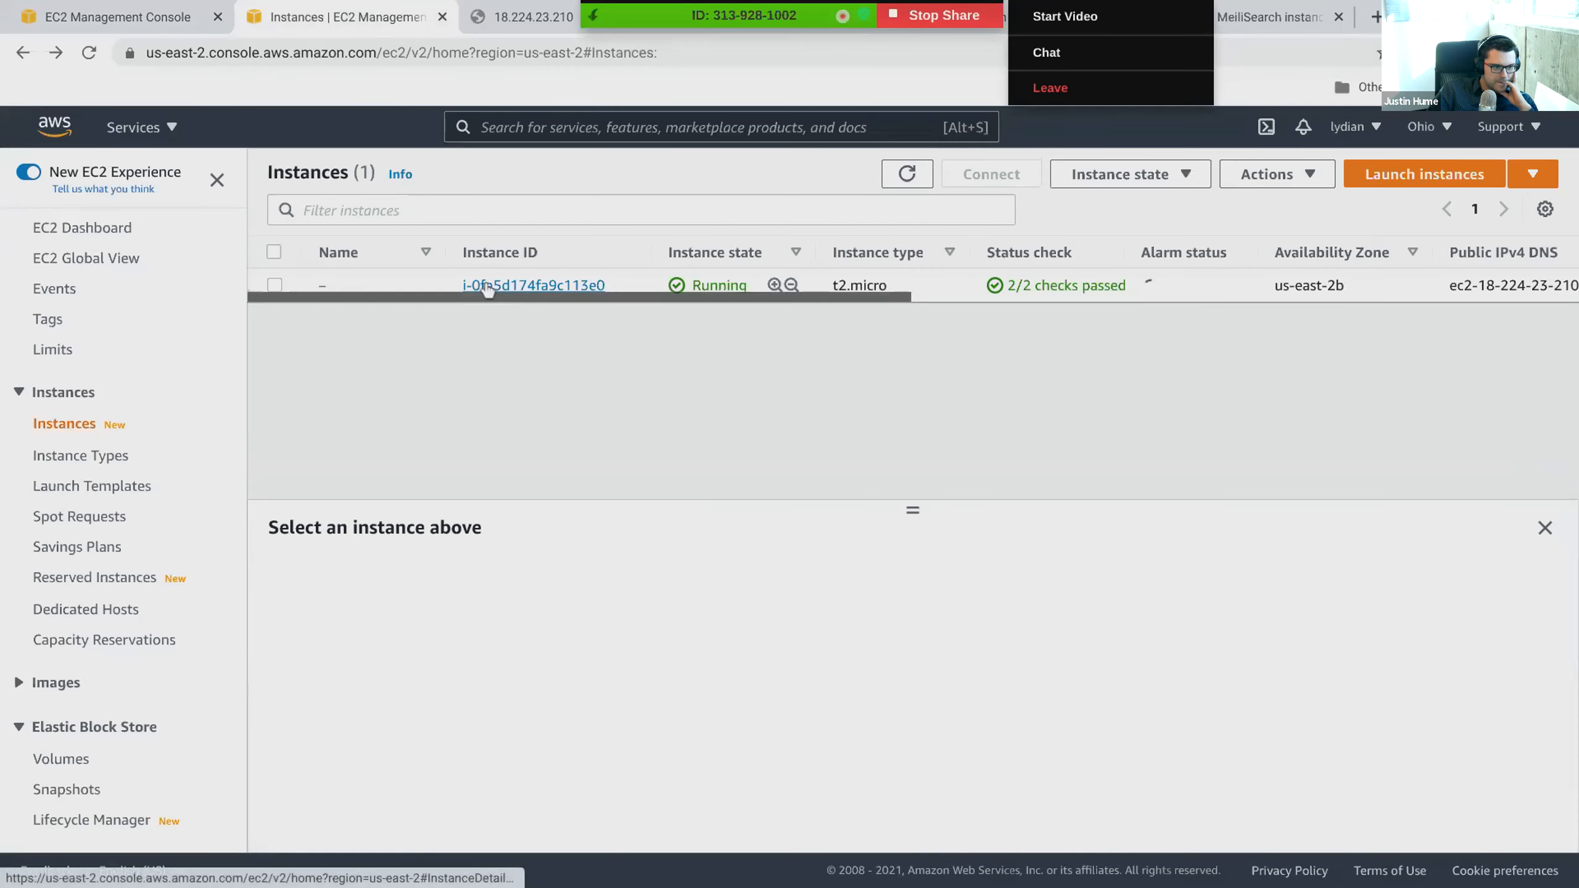
- Return to the launch-wizard-3 security group and start the Reachability Analyzer from its inbound rules
click(23, 53)
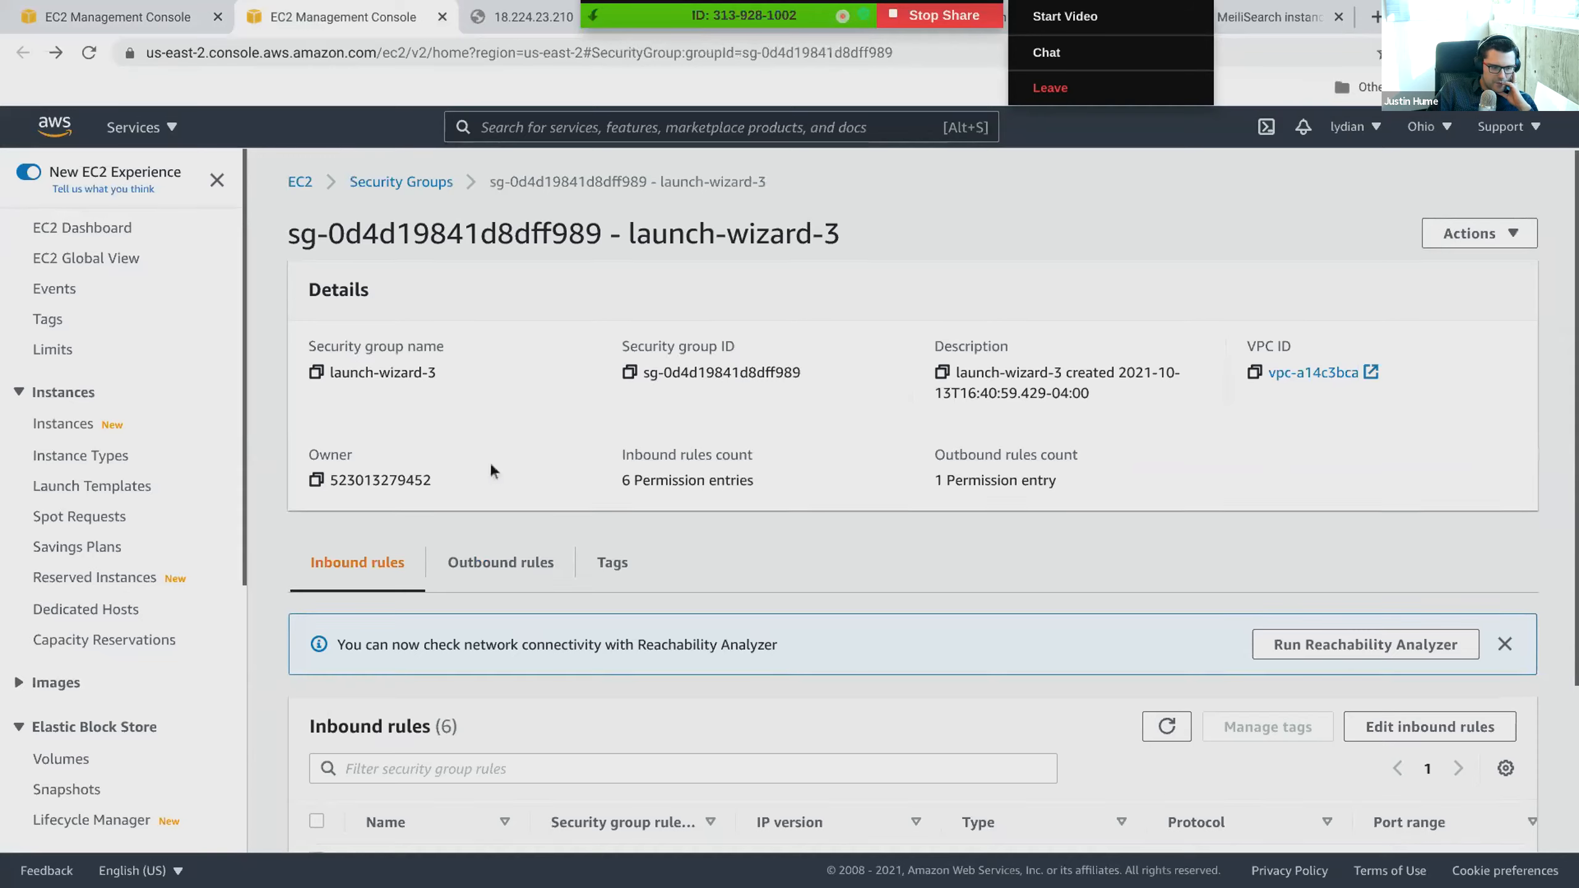
scroll(491, 466, down, 3)
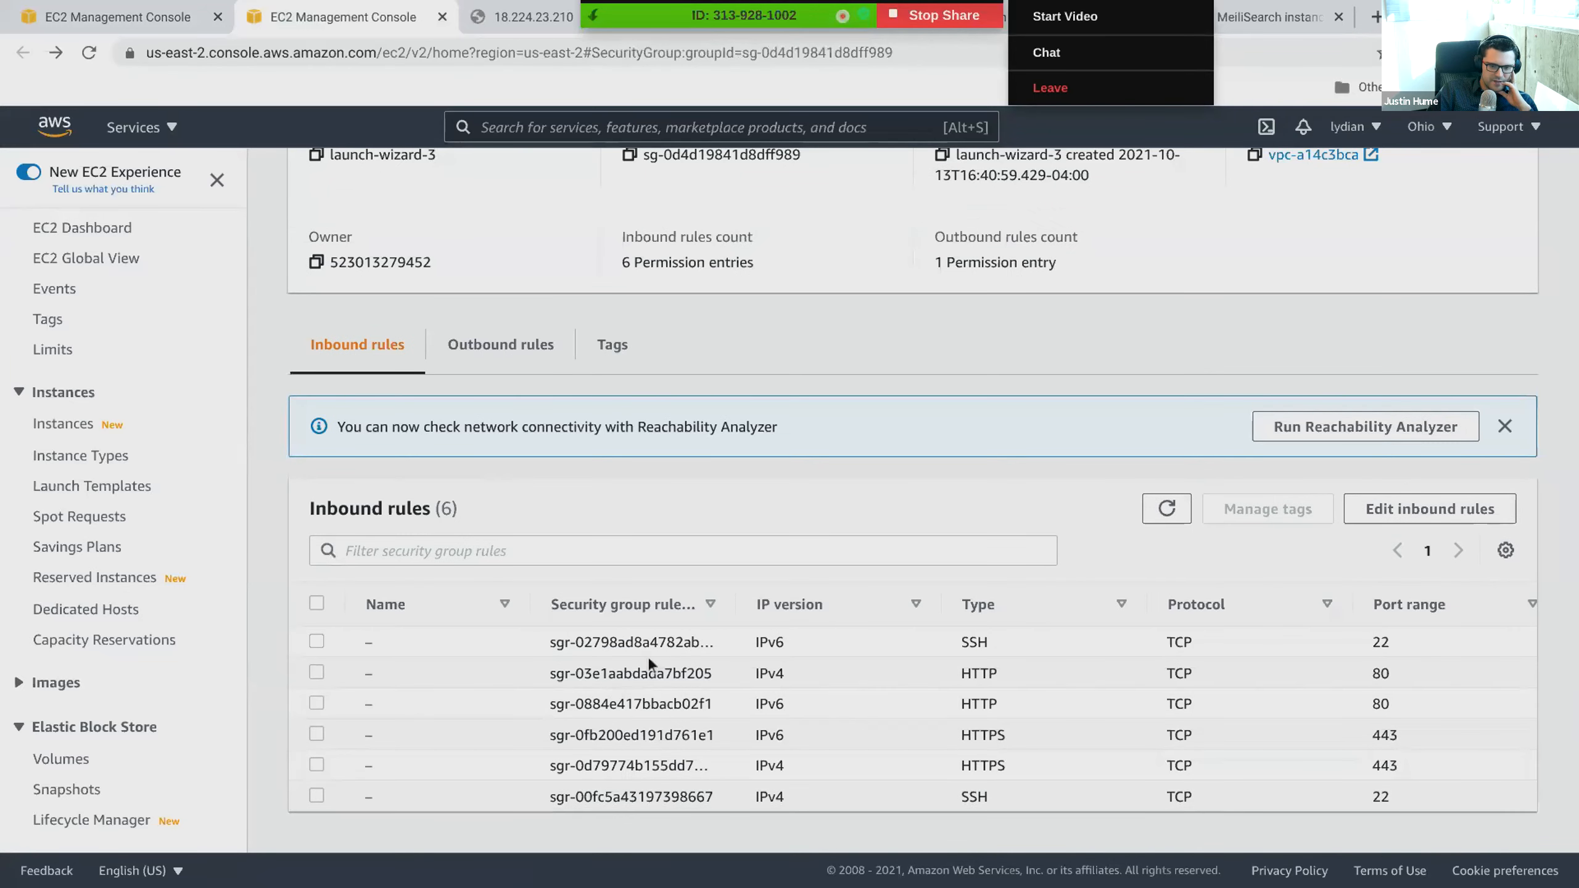
click(1365, 427)
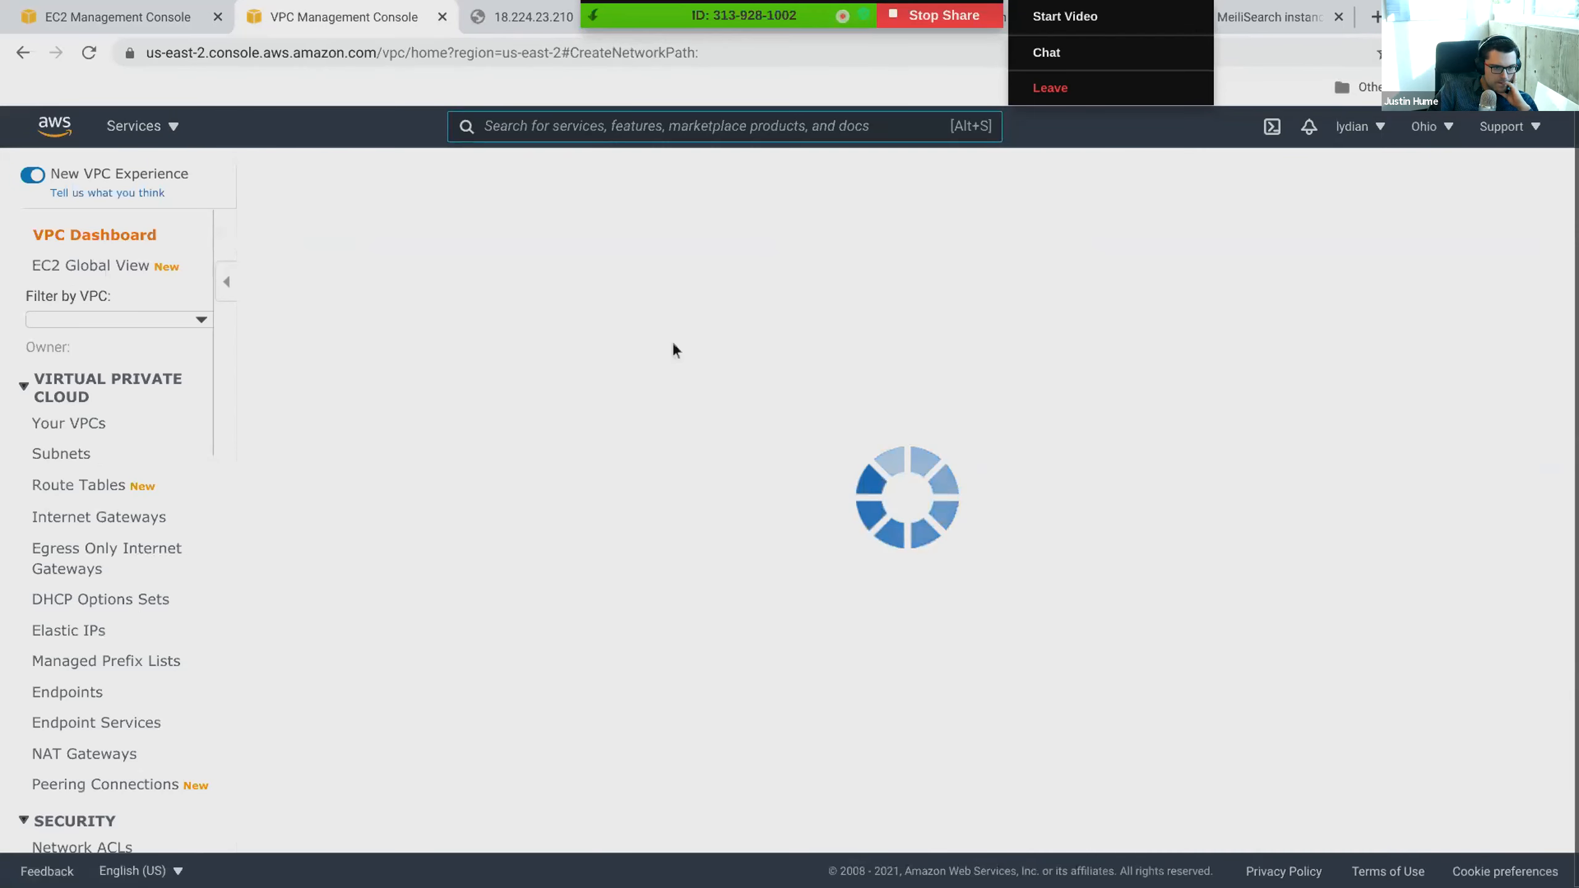
scroll(378, 551, down, 2)
scroll(377, 551, down, 1)
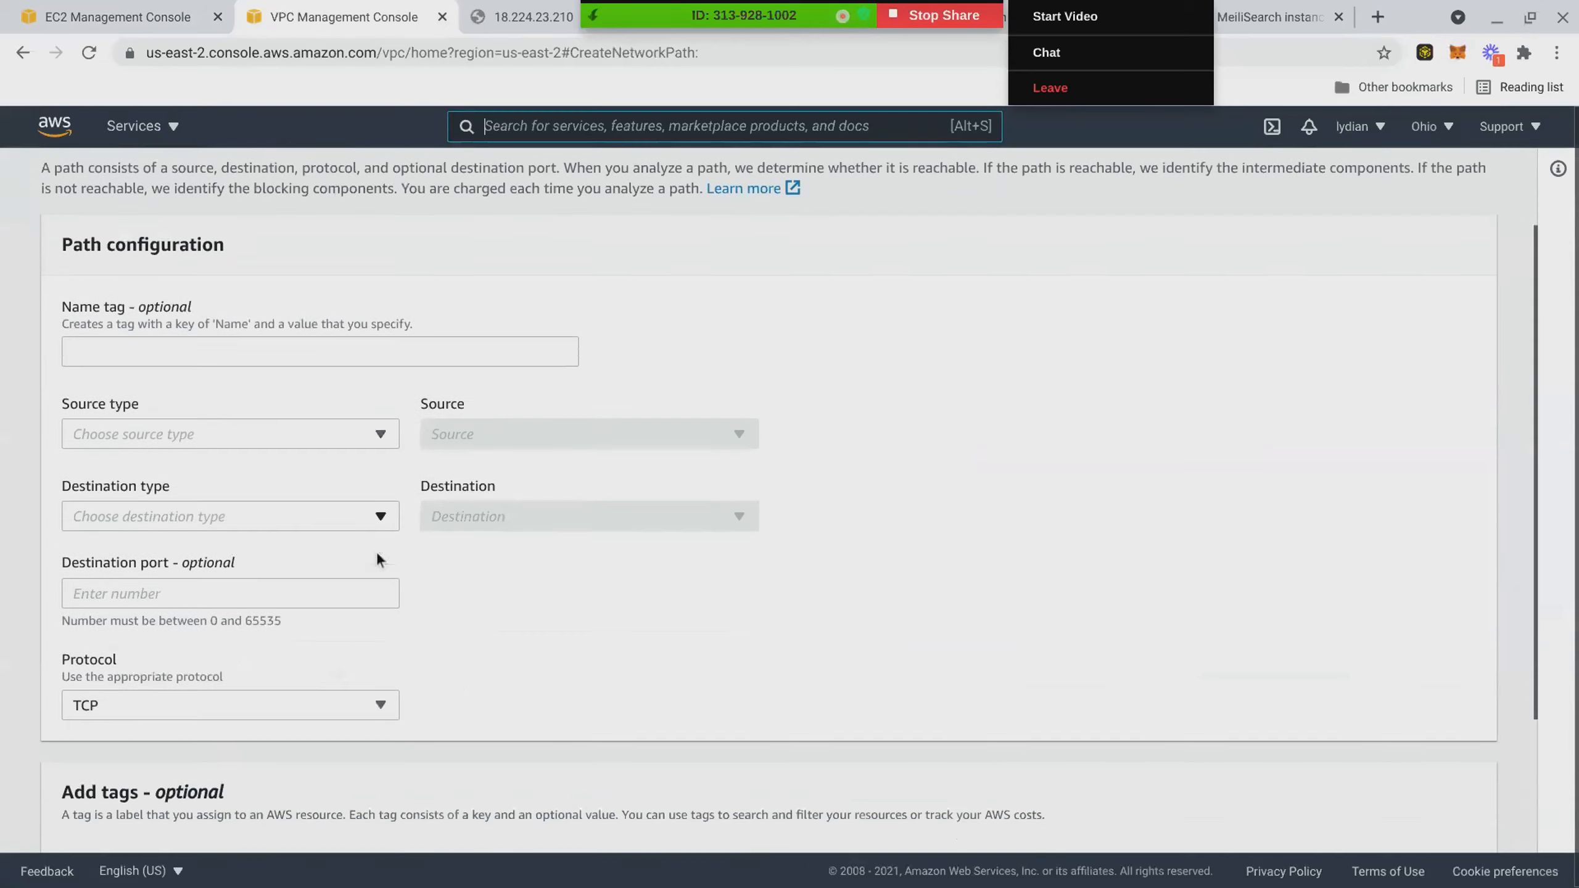
- Set the network path's source type to Instances and review the remaining path configuration and tag fields
click(367, 437)
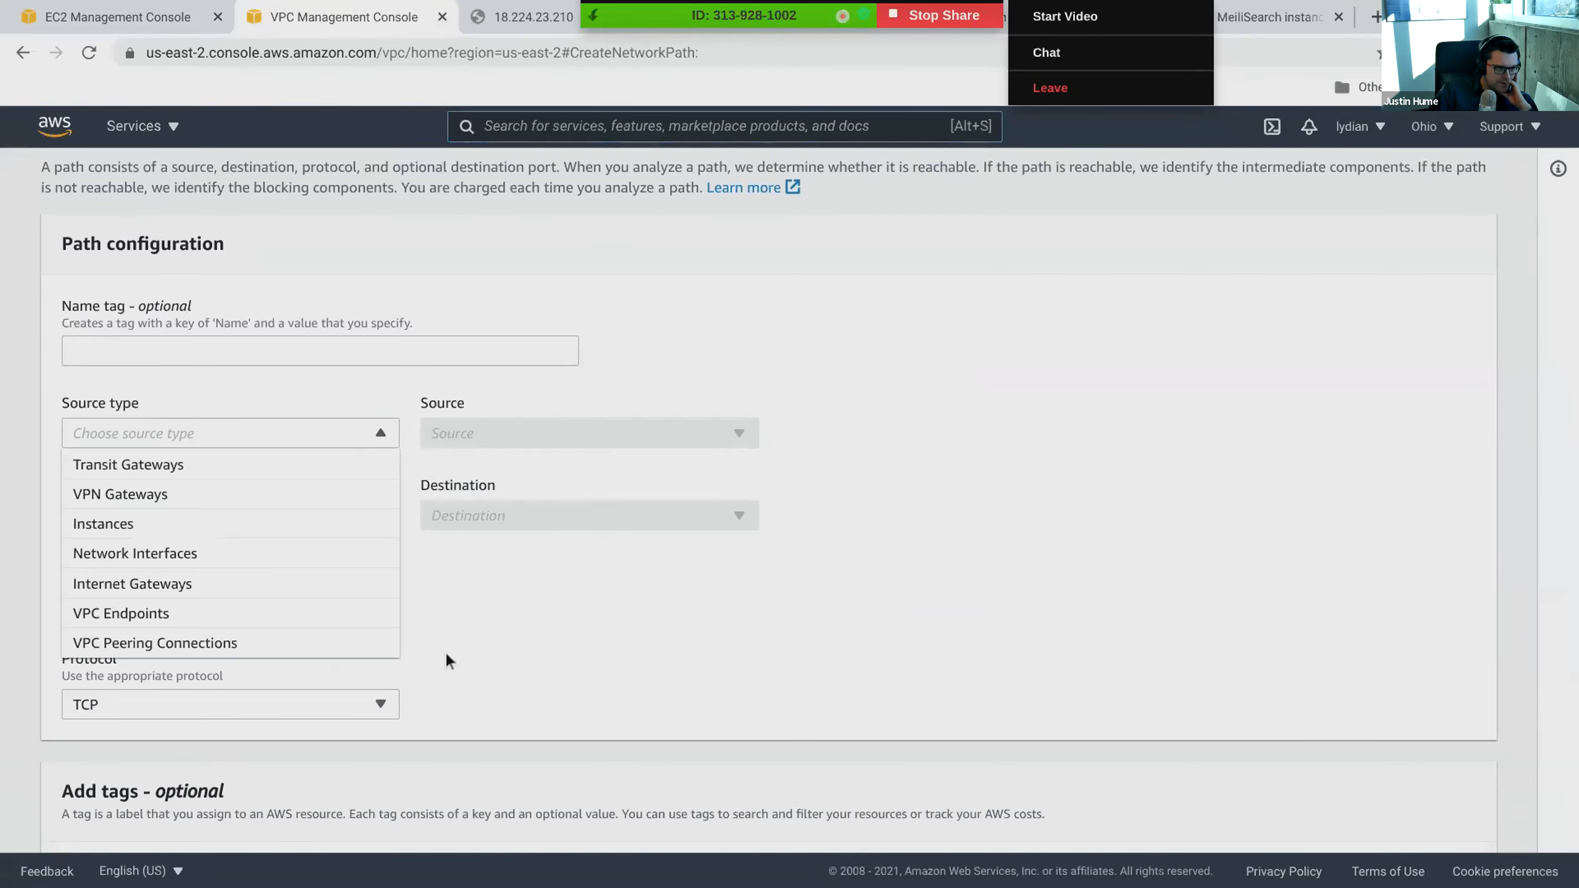
click(155, 528)
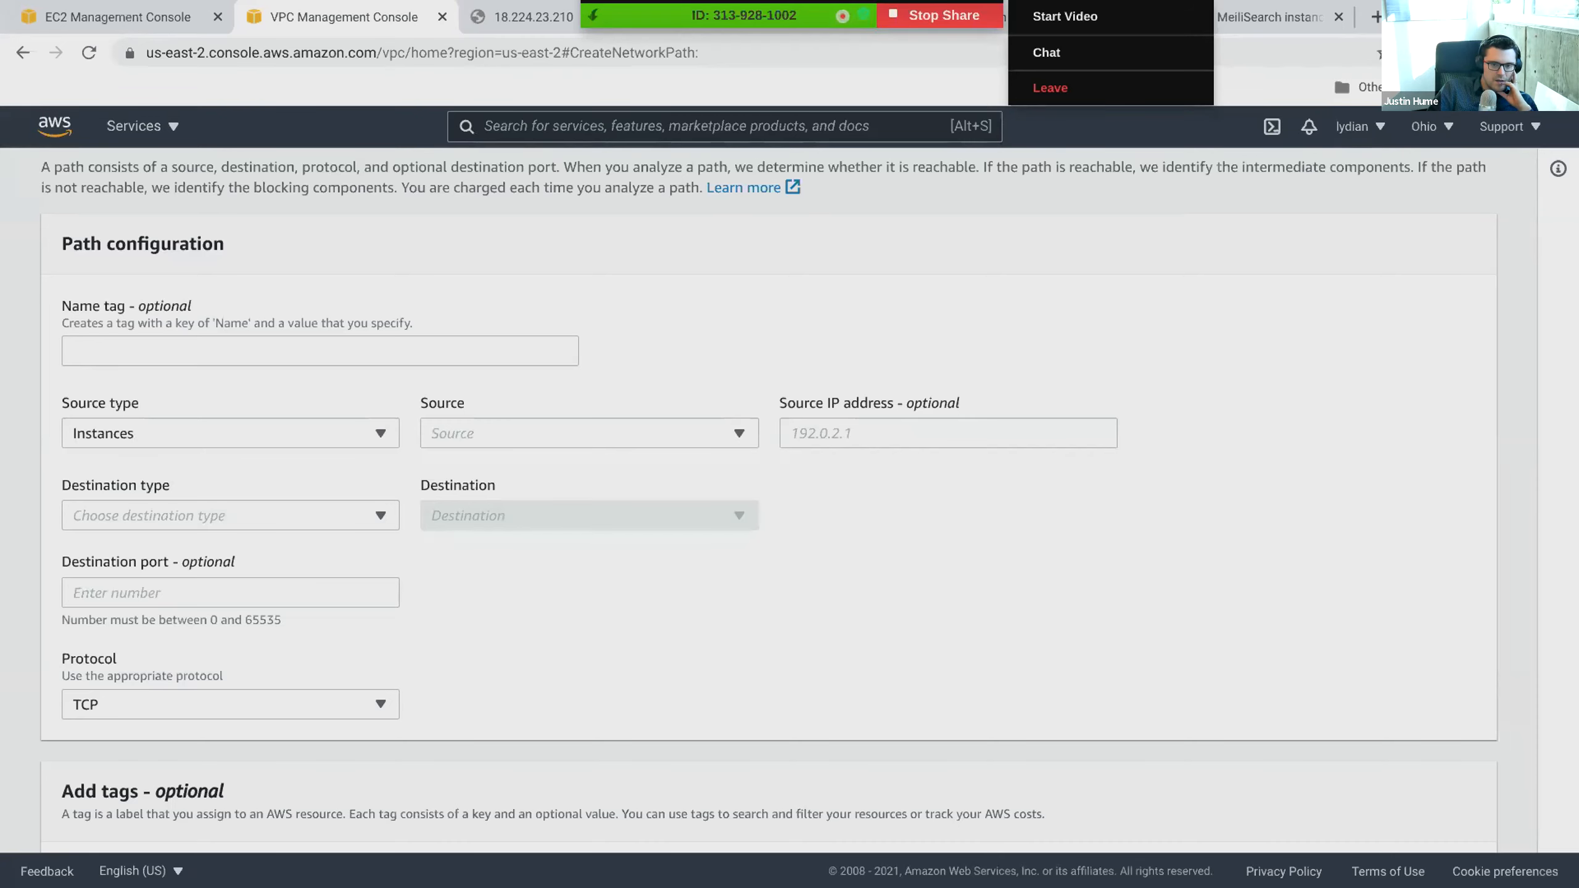
scroll(570, 661, down, 3)
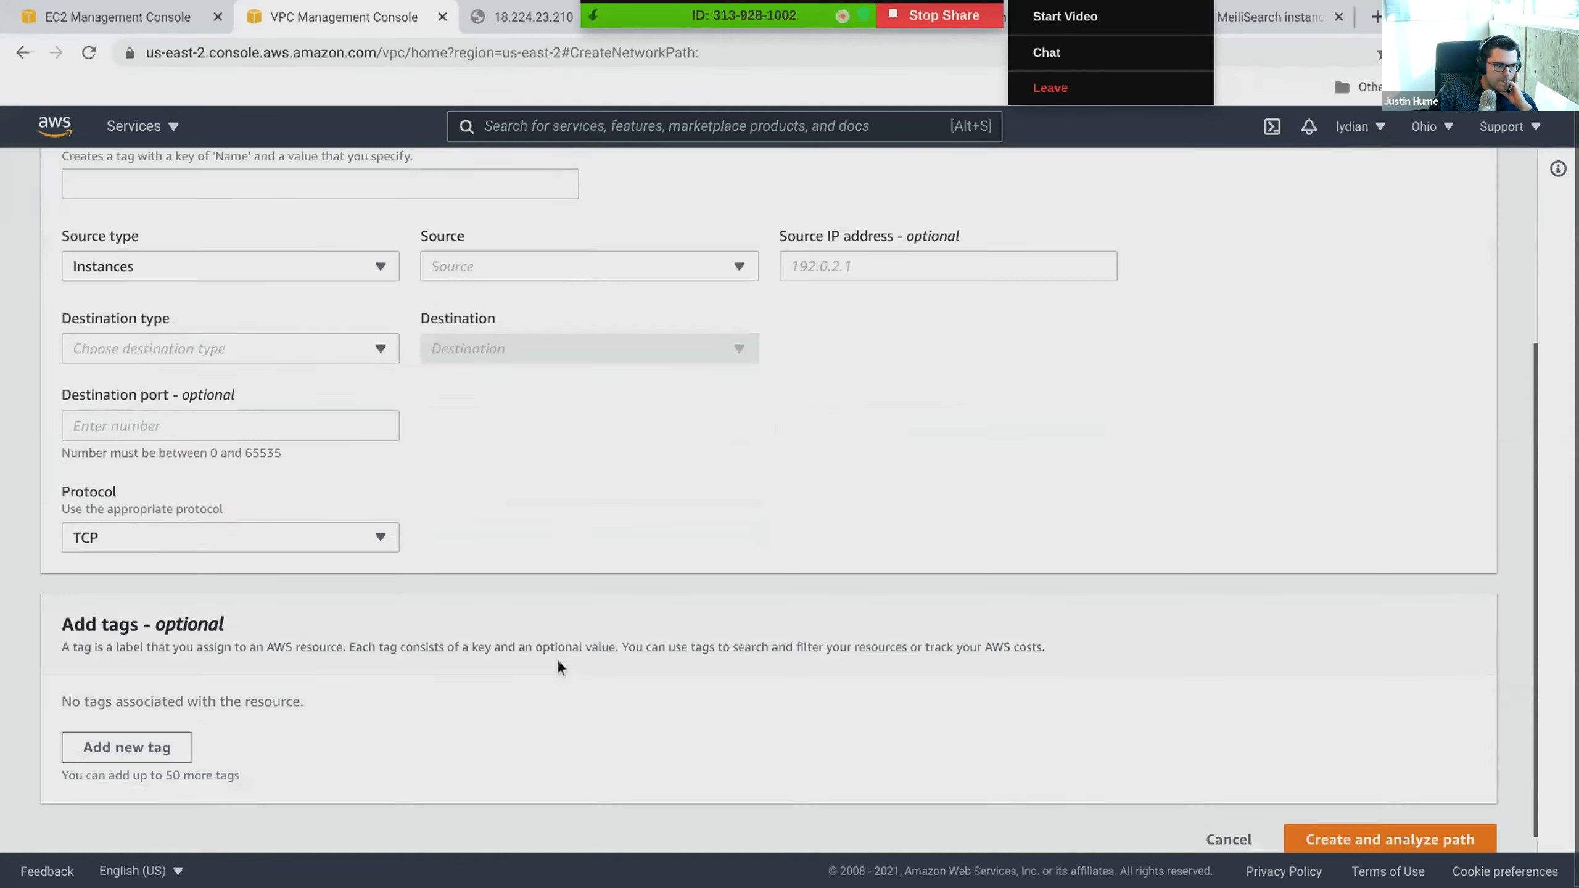
scroll(563, 659, up, 3)
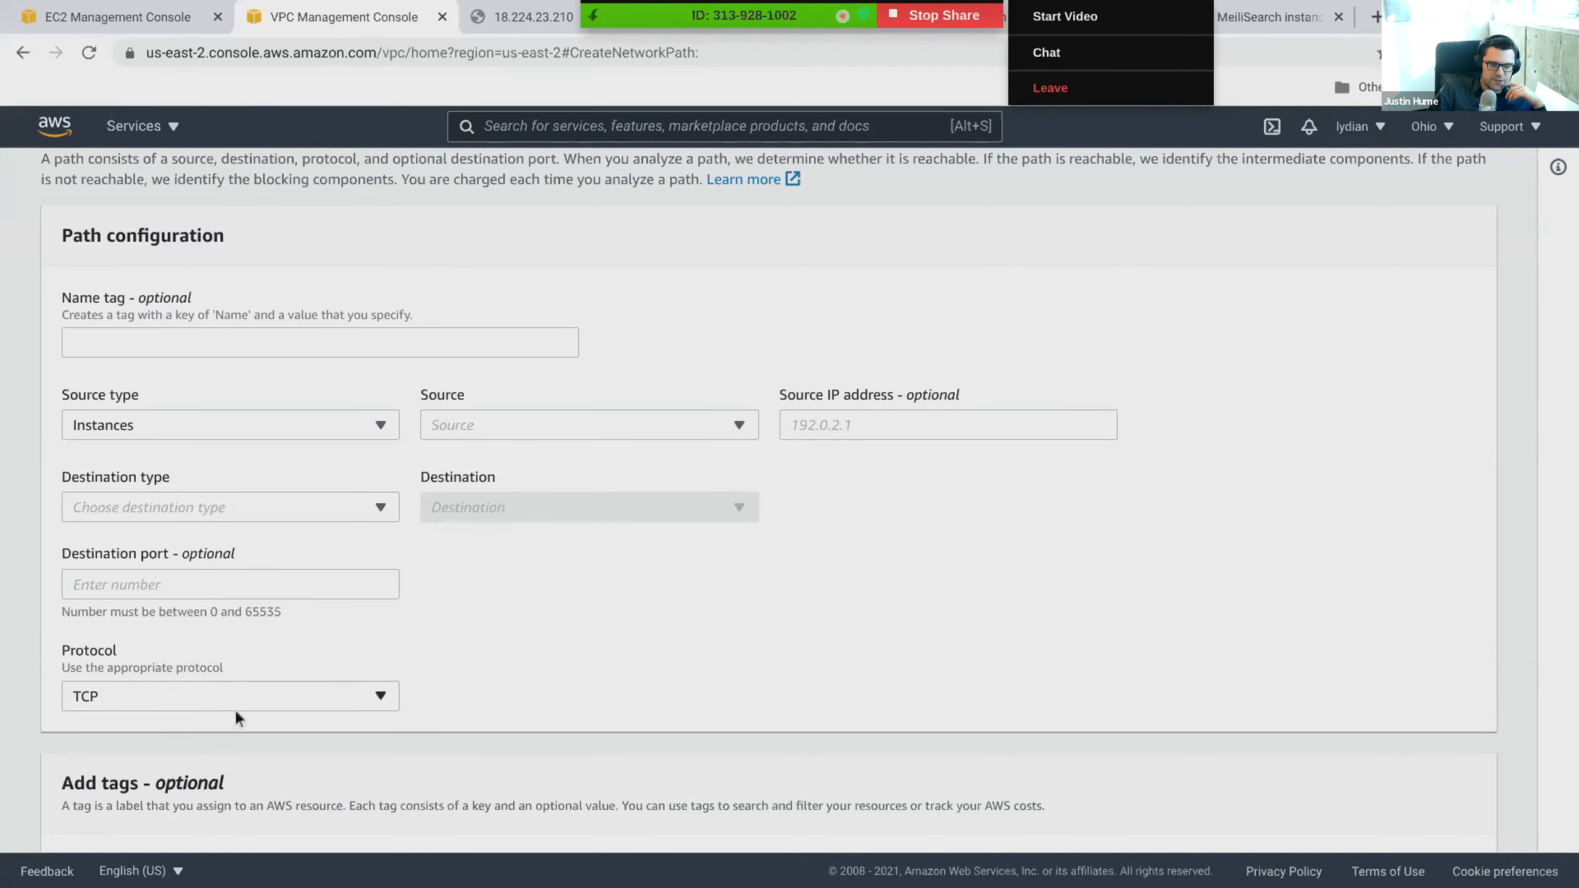
scroll(950, 782, down, 3)
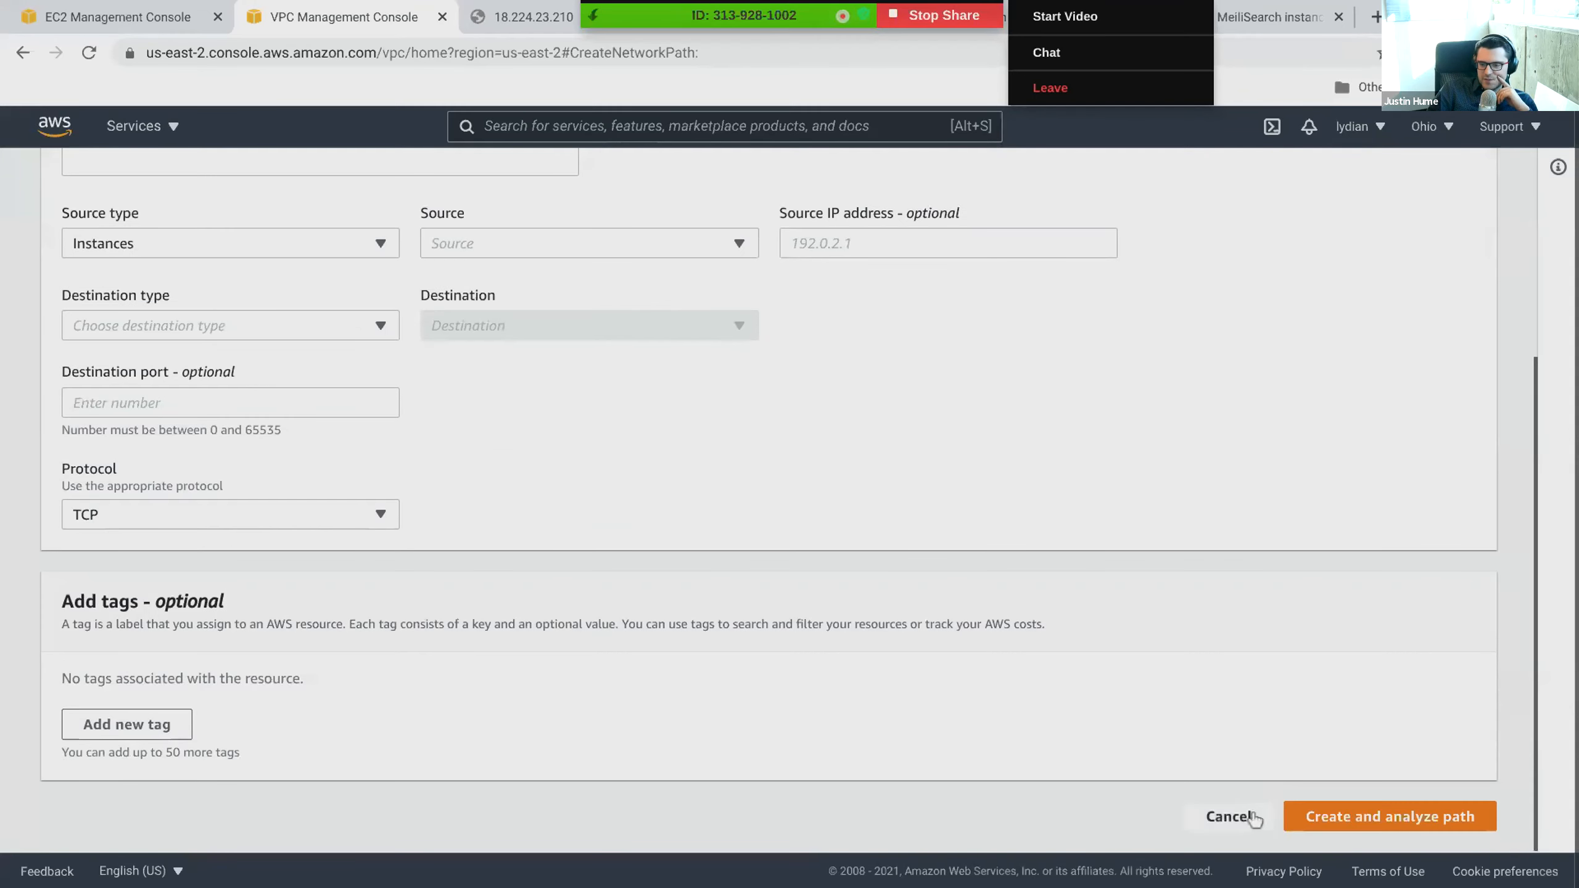
scroll(568, 655, up, 3)
scroll(438, 568, up, 2)
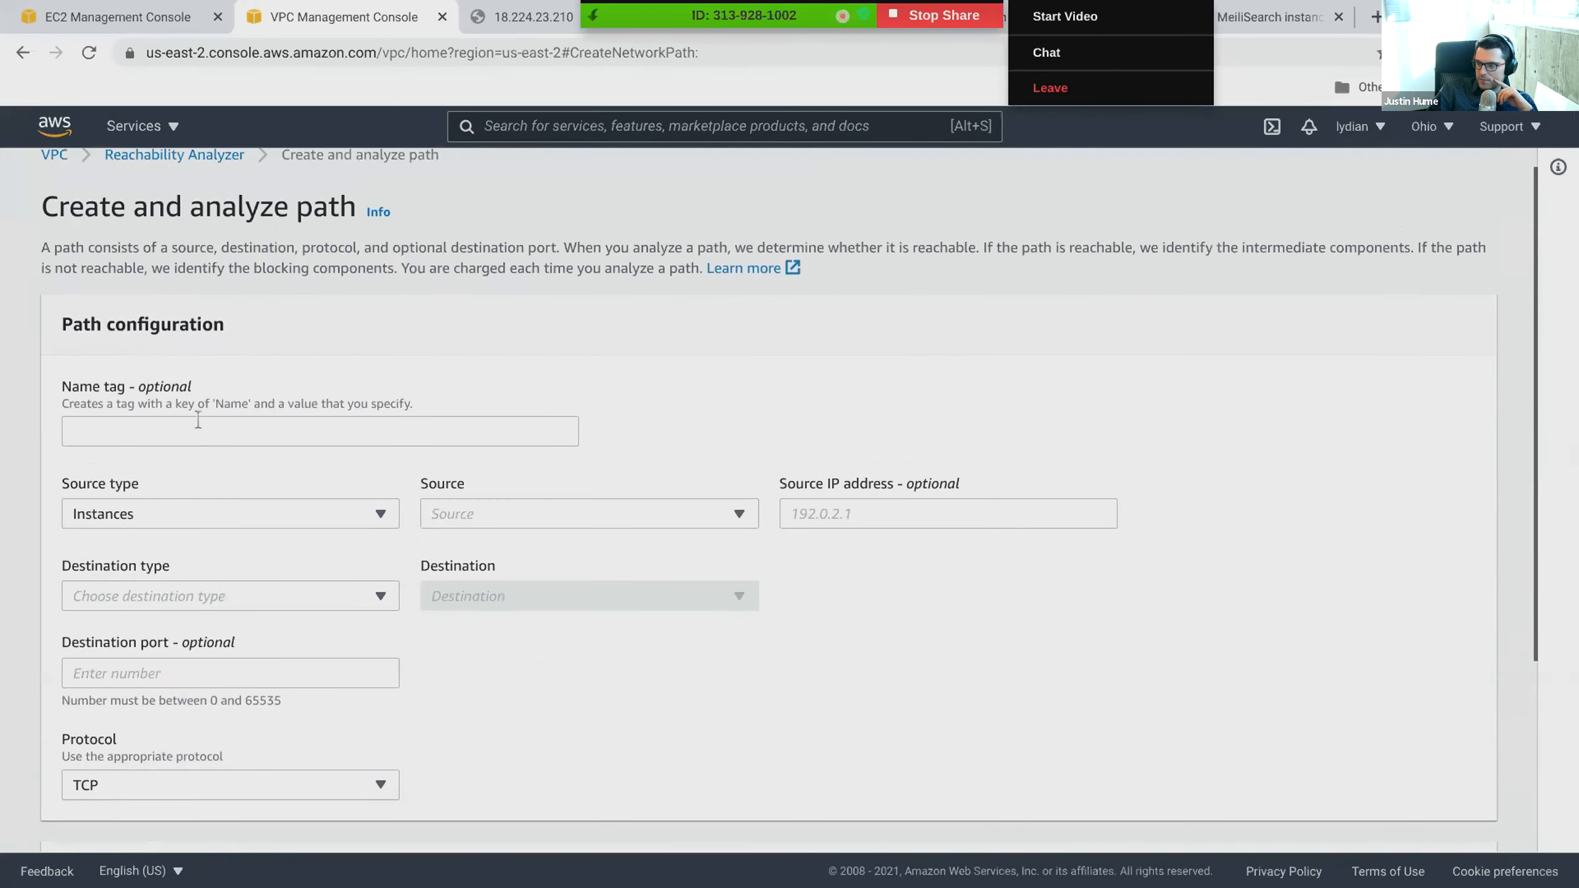
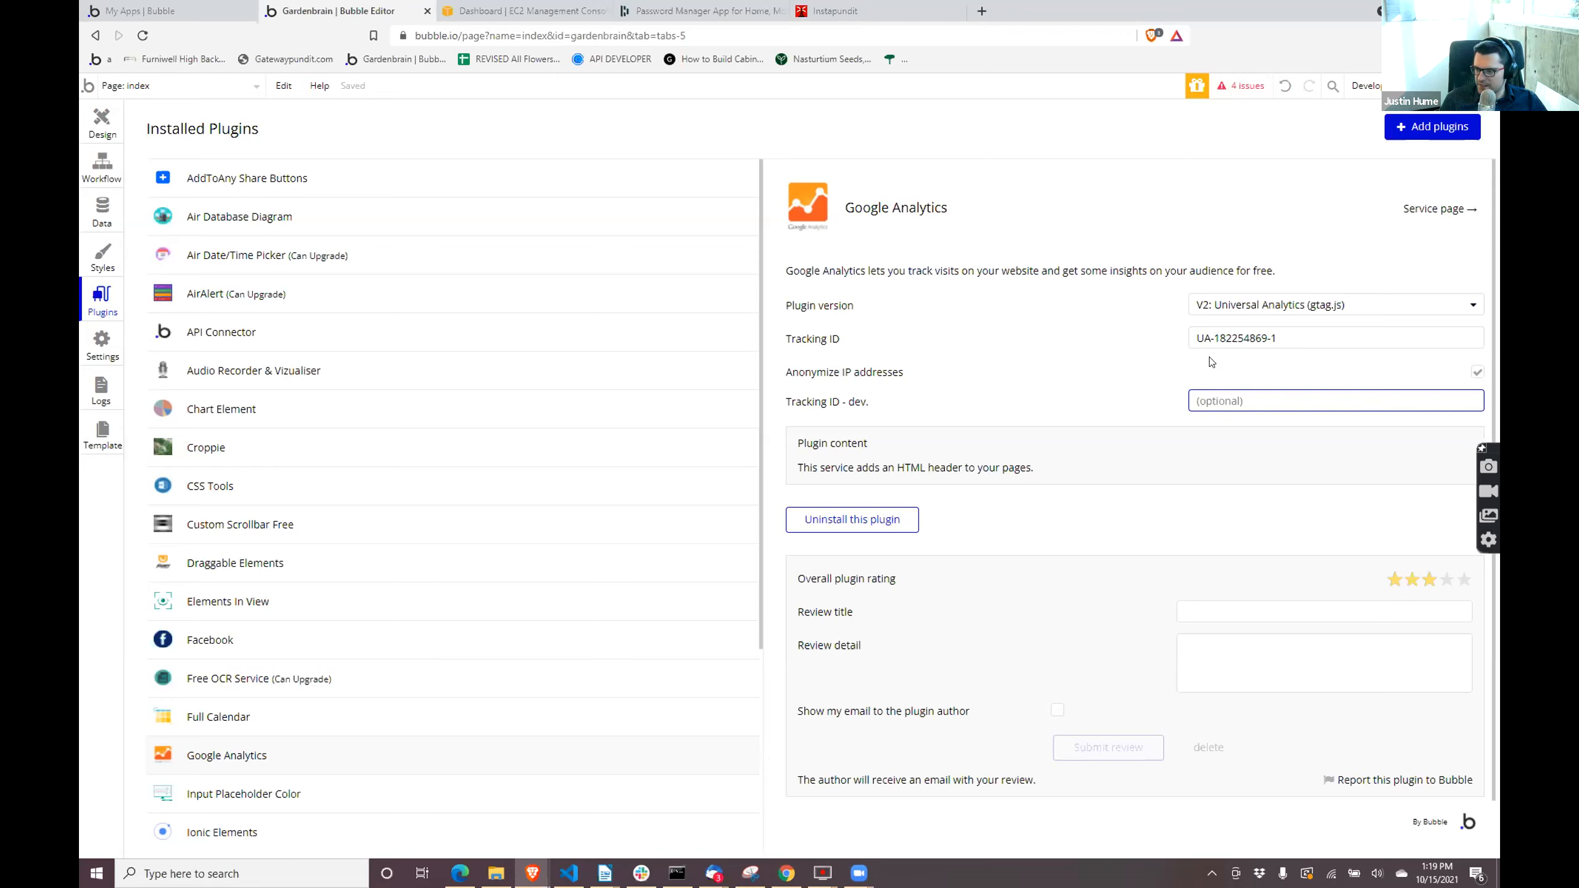
- Copy the Google Analytics plugin's Tracking ID into the Tracking ID - dev. field
click(1217, 338)
triple_click(1217, 338)
key(ctrl+c)
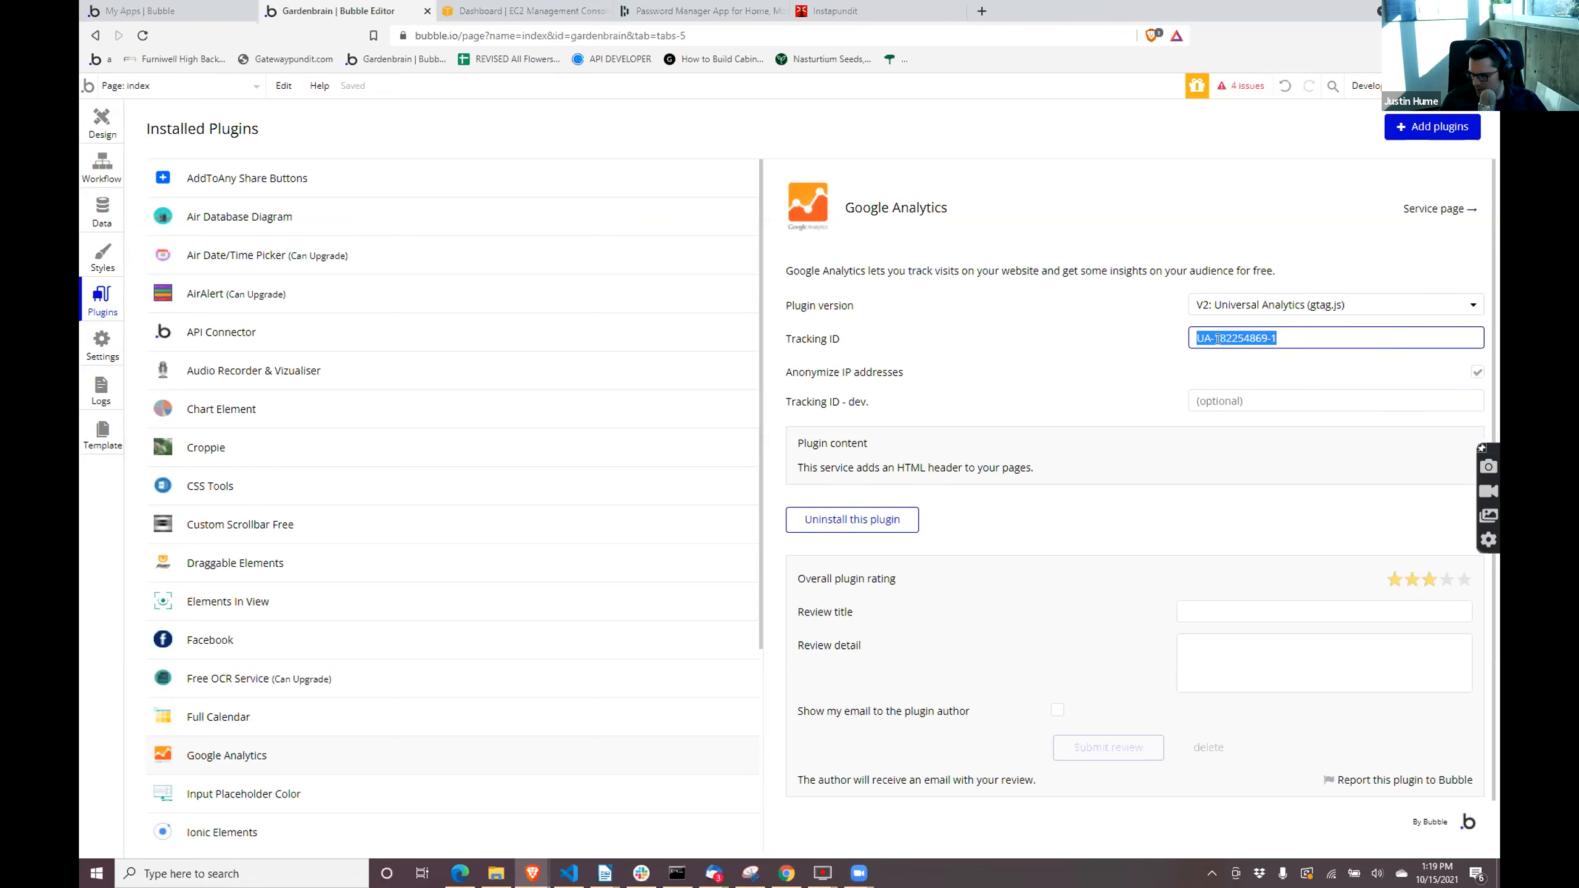
click(1237, 393)
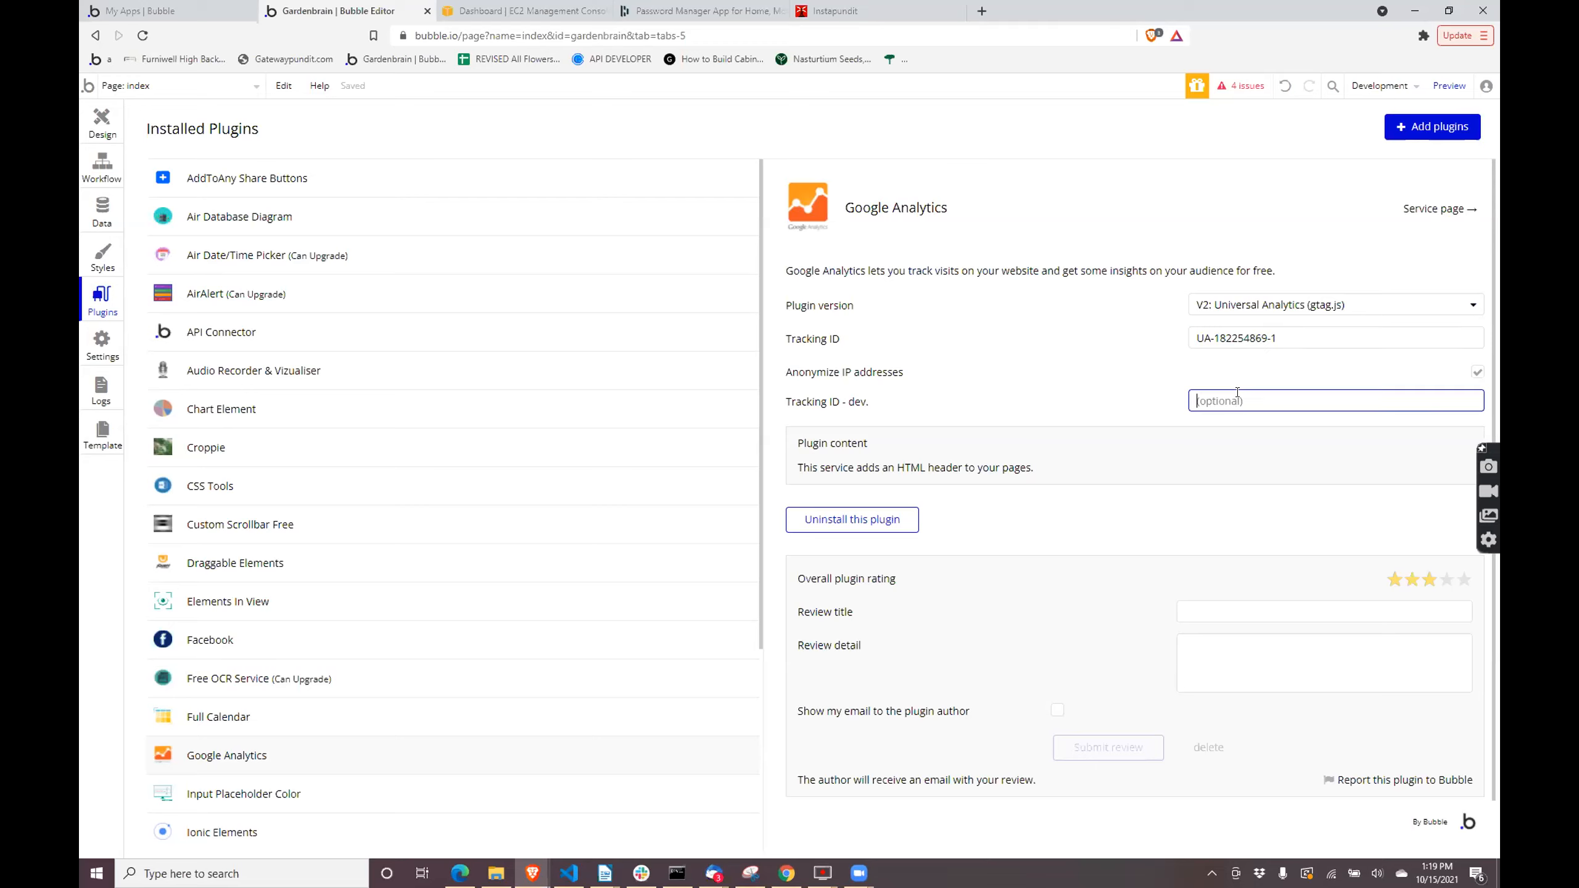
key(ctrl+v)
click(771, 554)
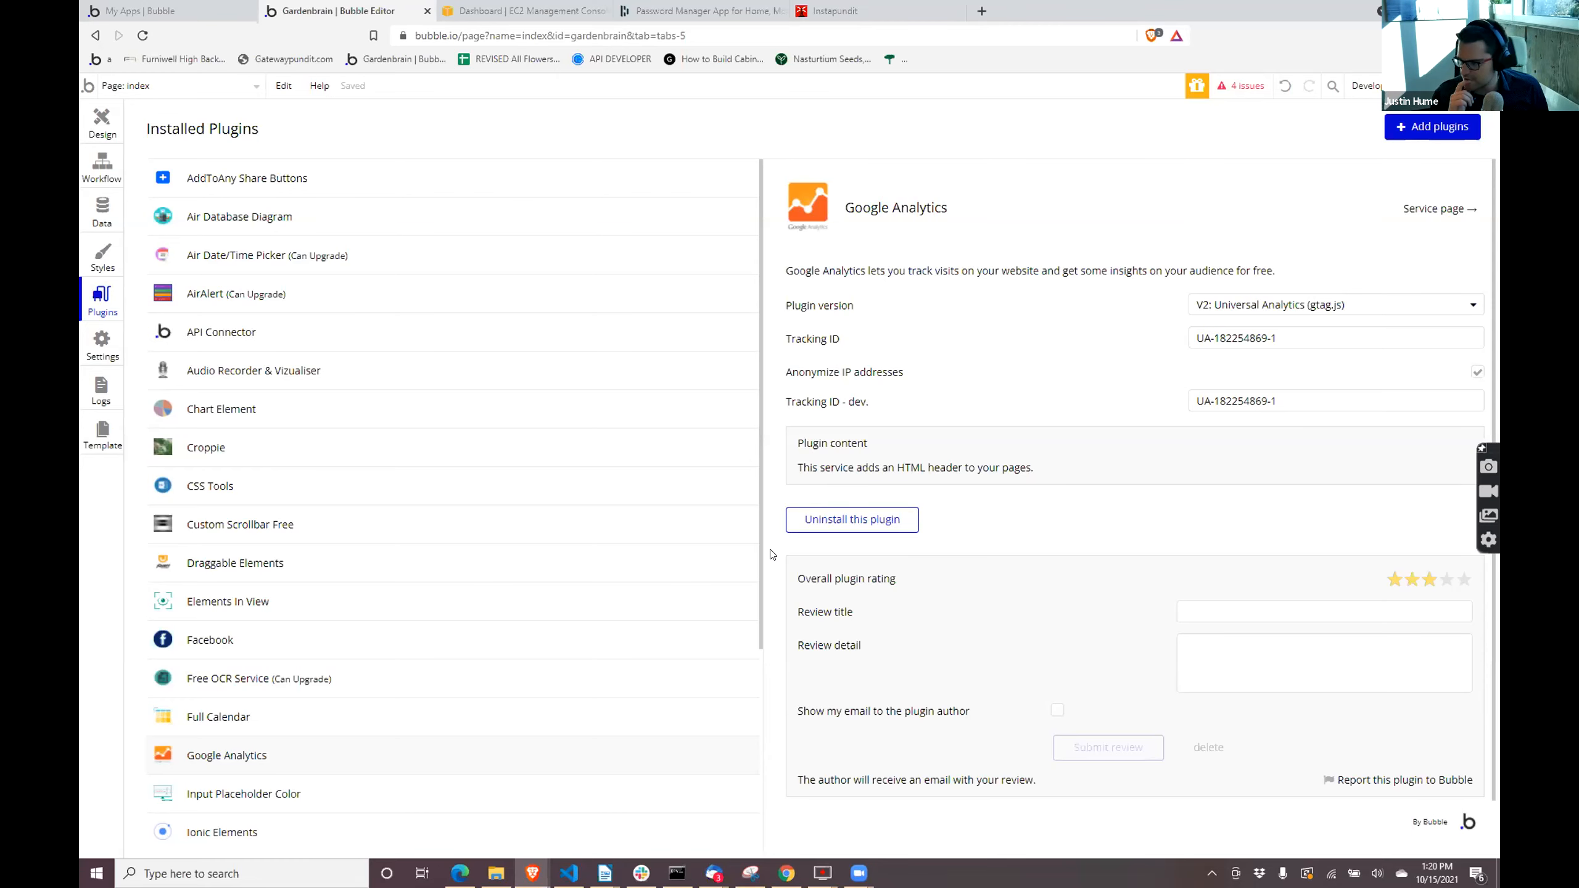
- Open the Google Analytics plugin's service page and look through the Analytics overview
click(1437, 209)
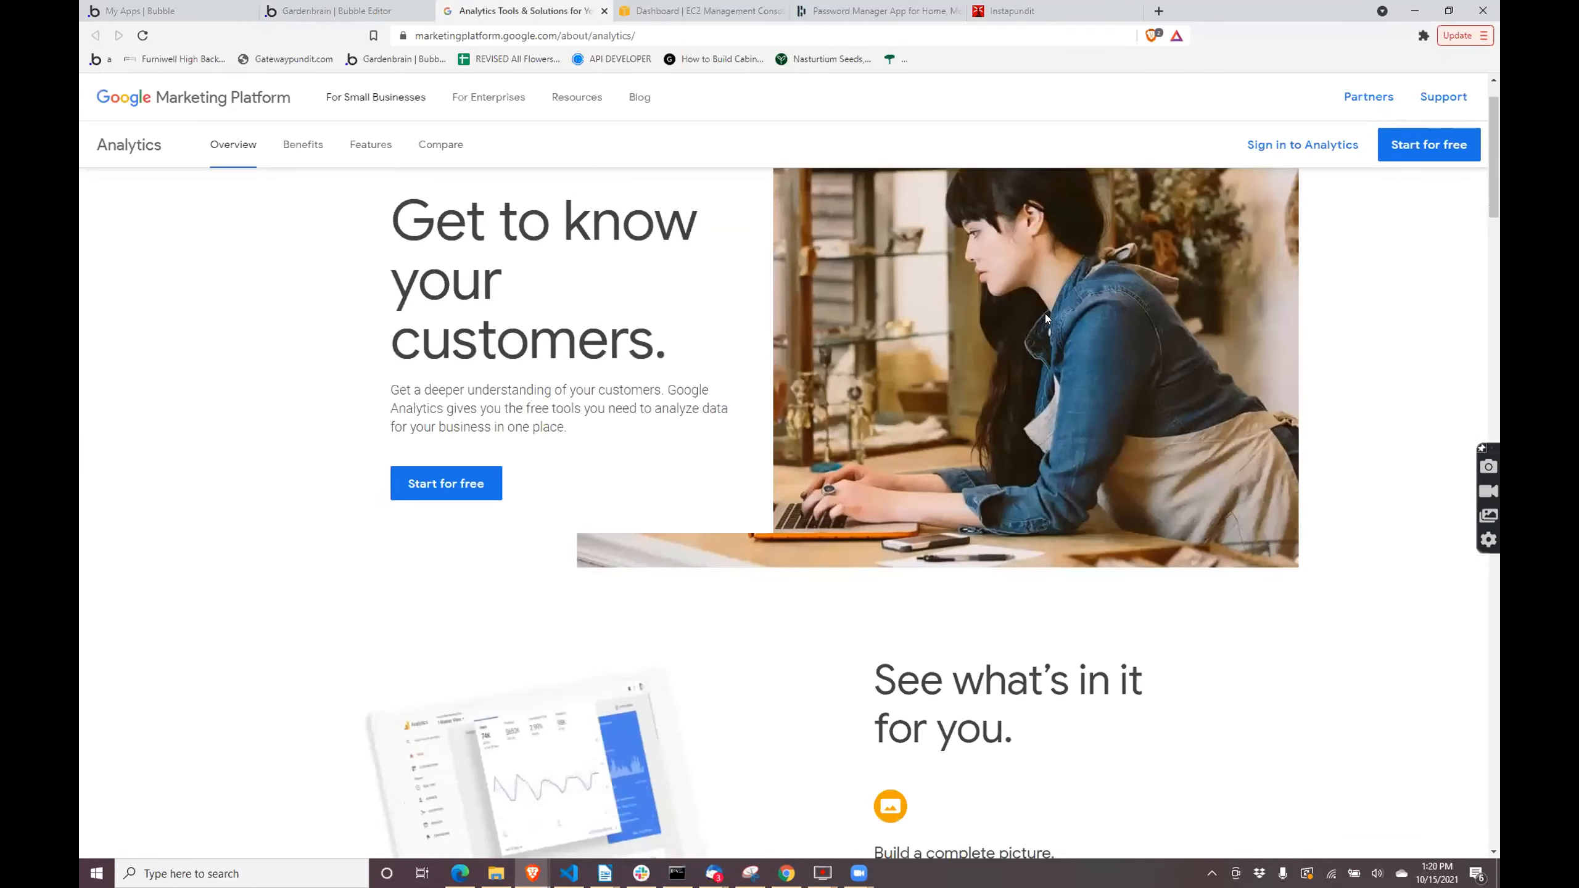
scroll(1045, 314, down, 10)
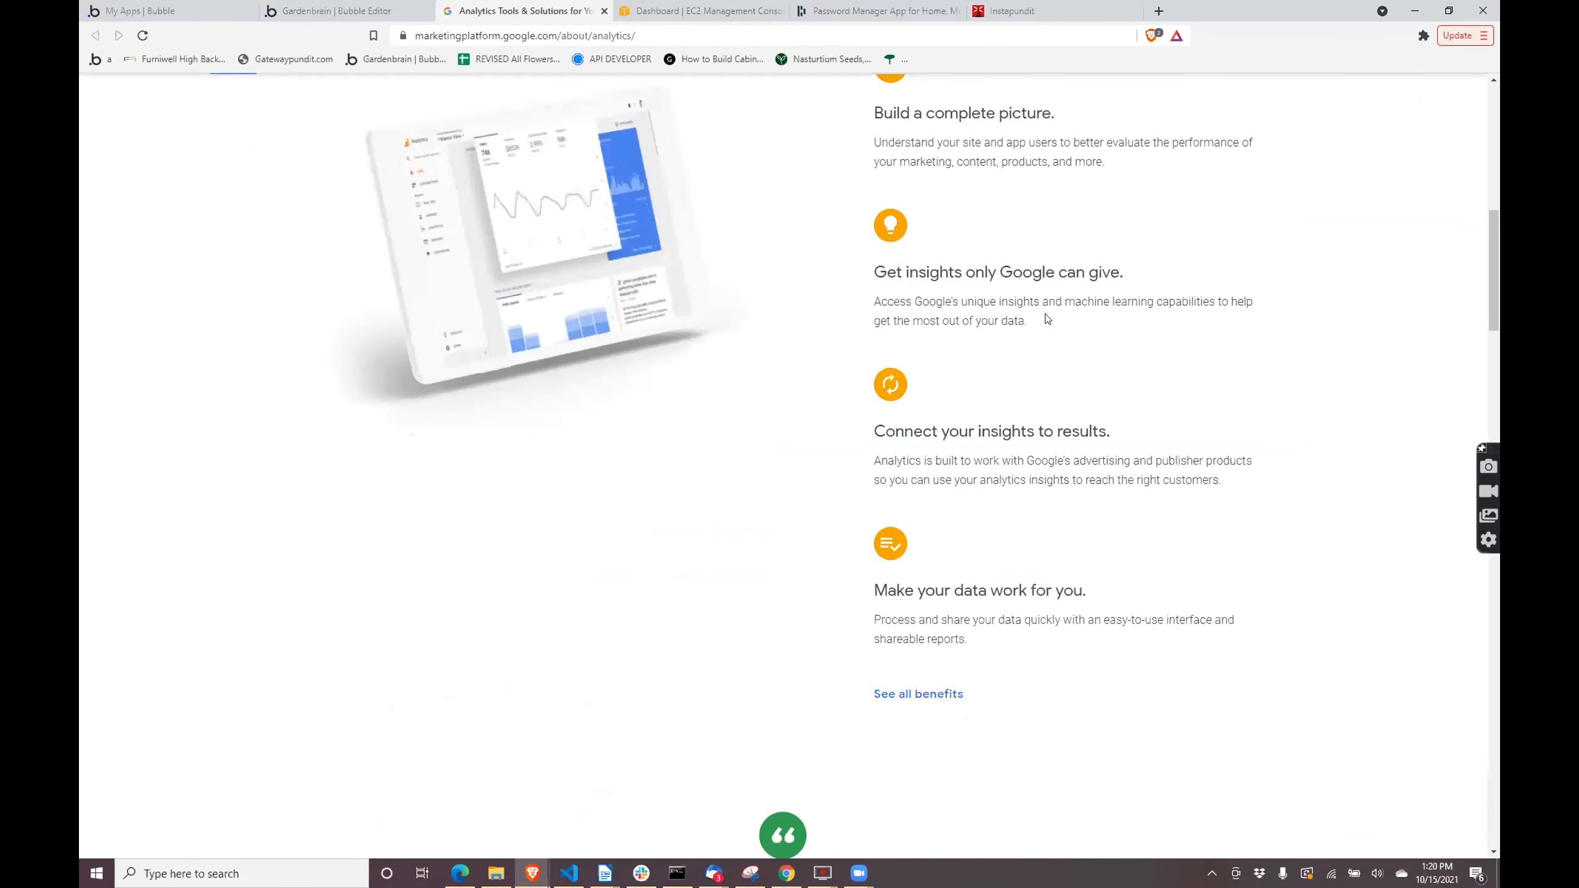
scroll(1047, 318, up, 3)
scroll(1075, 293, up, 5)
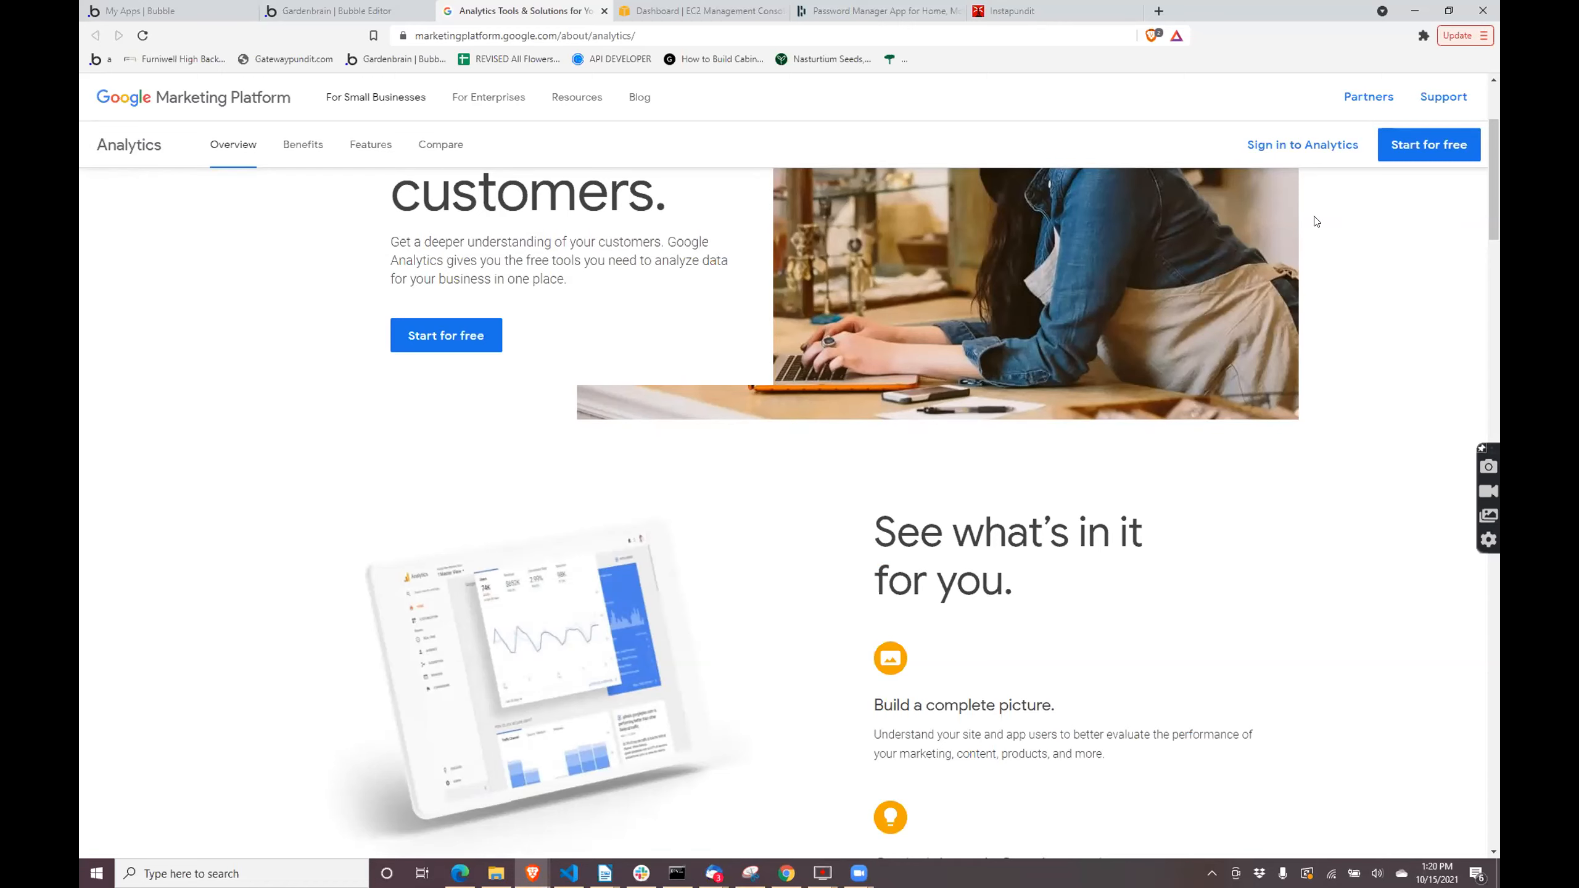
- Go to Google Marketing Platform support, open the Analytics Help Center and look through its Universal Analytics to Google Analytics 4 migration topics
click(1423, 99)
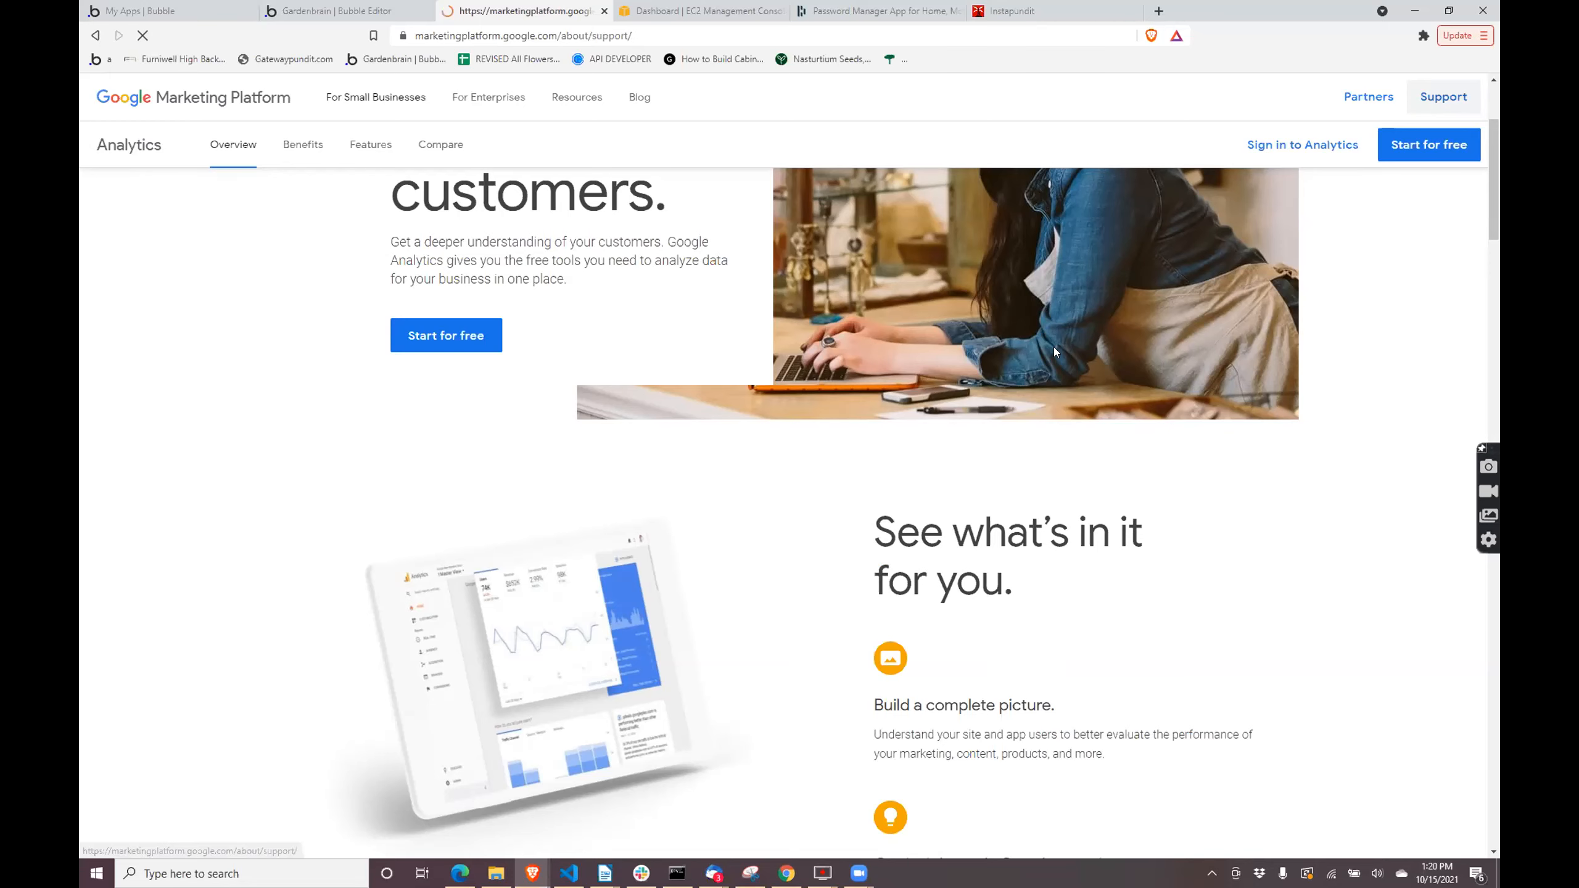
scroll(1011, 387, down, 5)
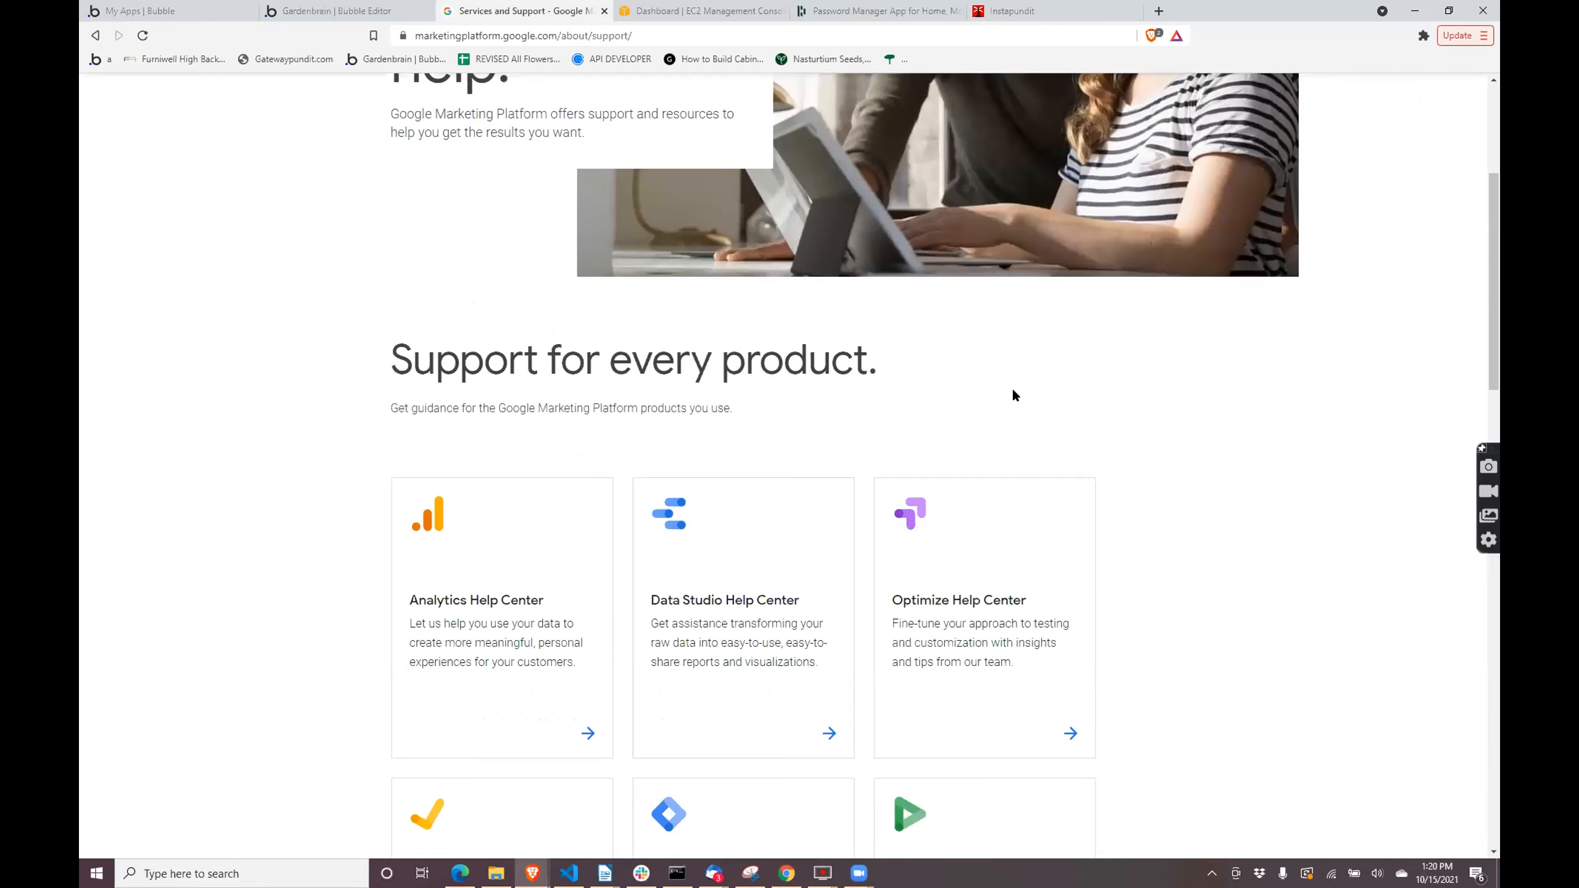
scroll(434, 490, down, 2)
click(437, 487)
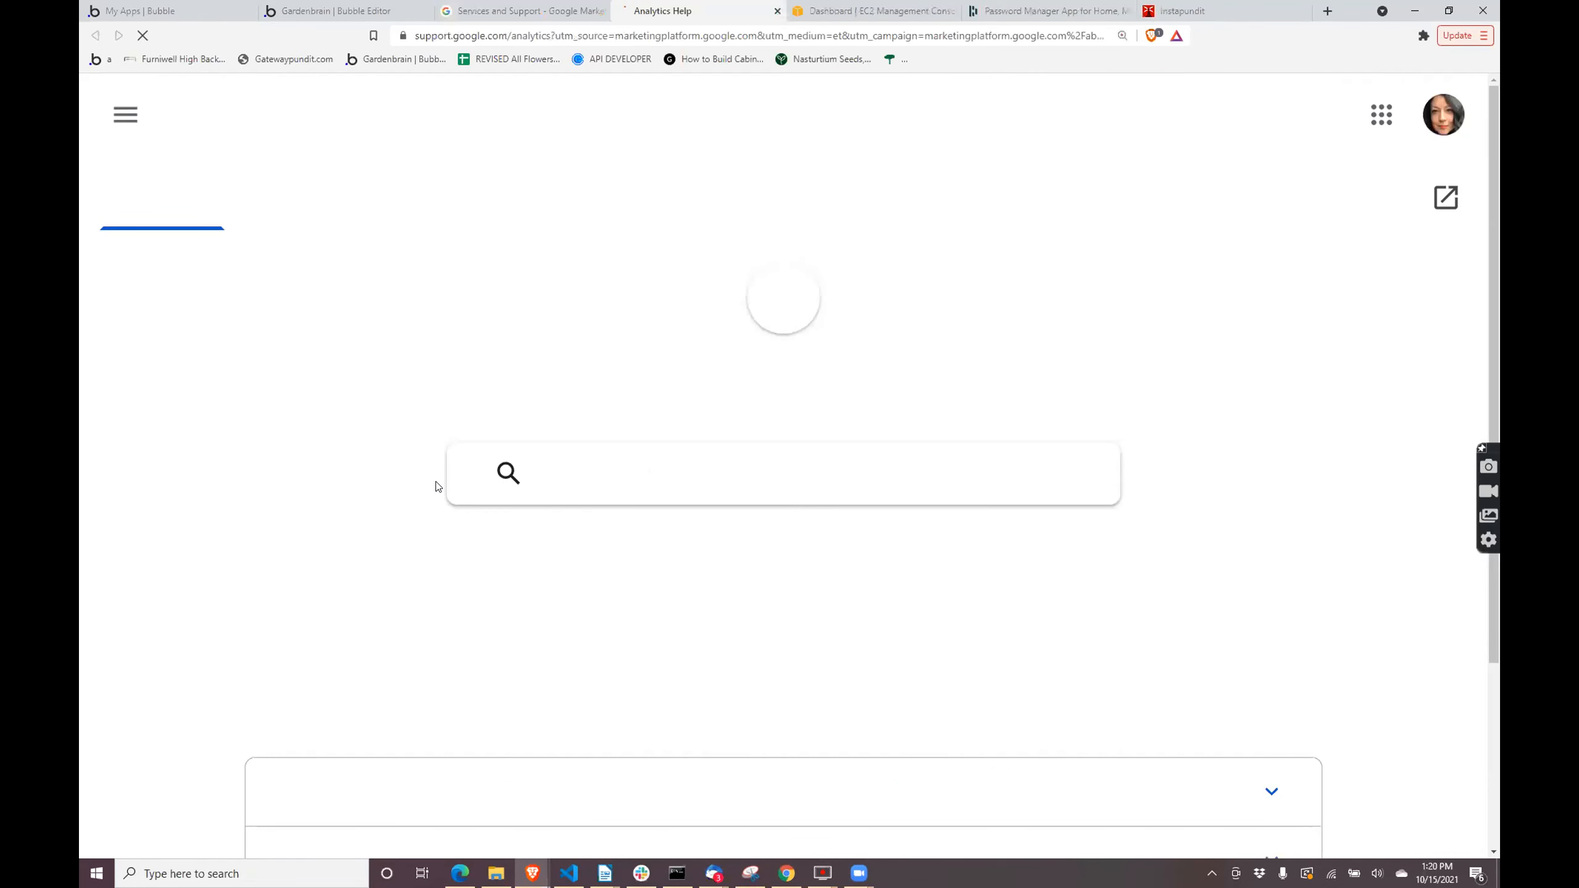
scroll(438, 487, down, 2)
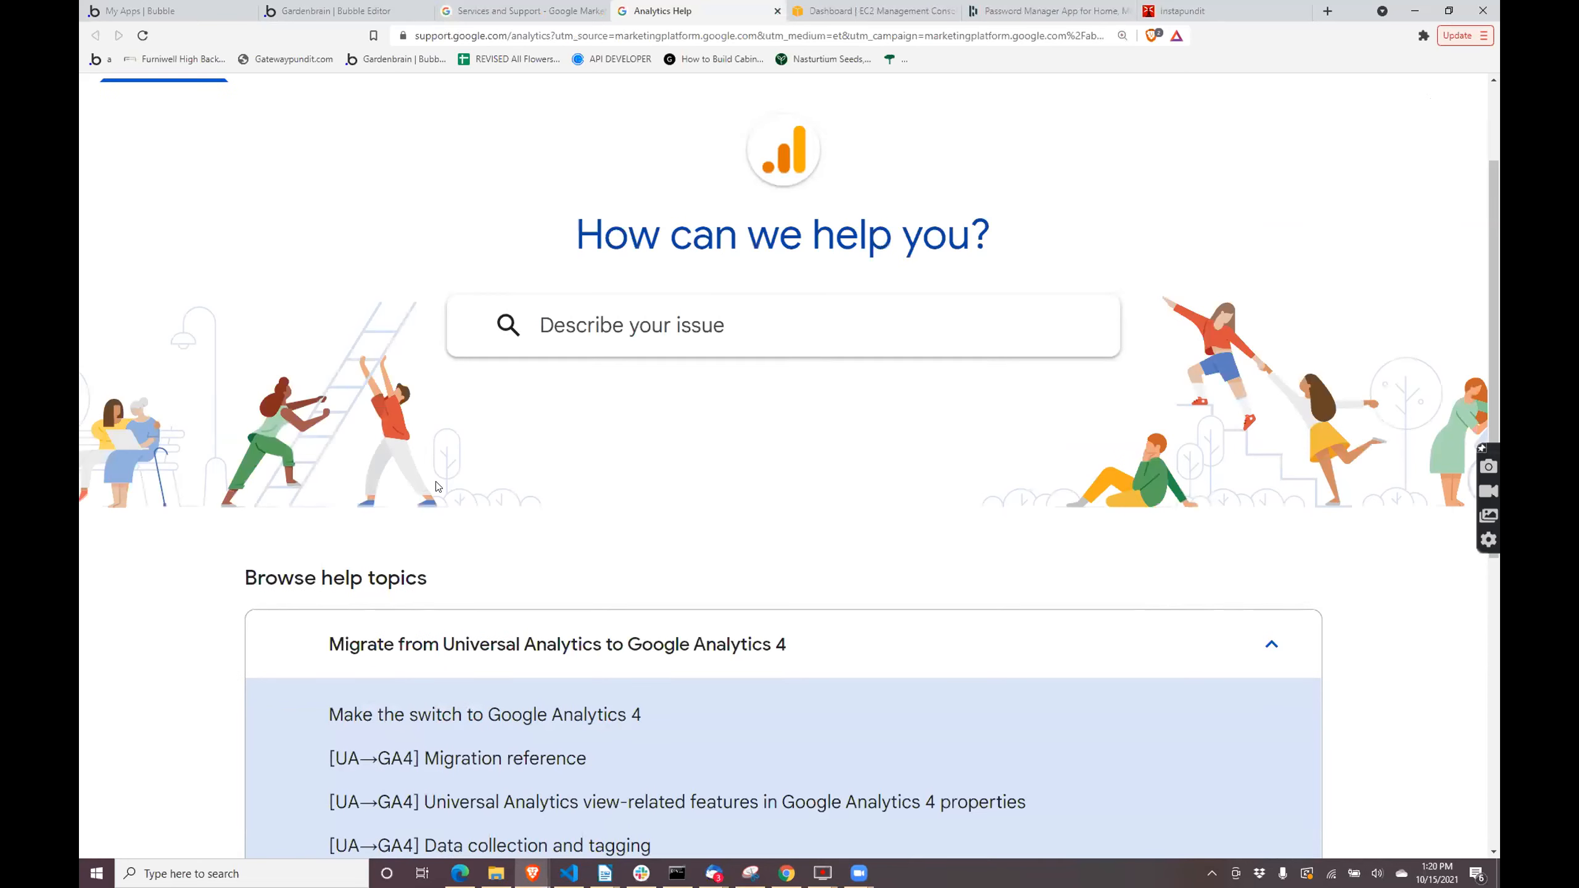
scroll(437, 487, down, 5)
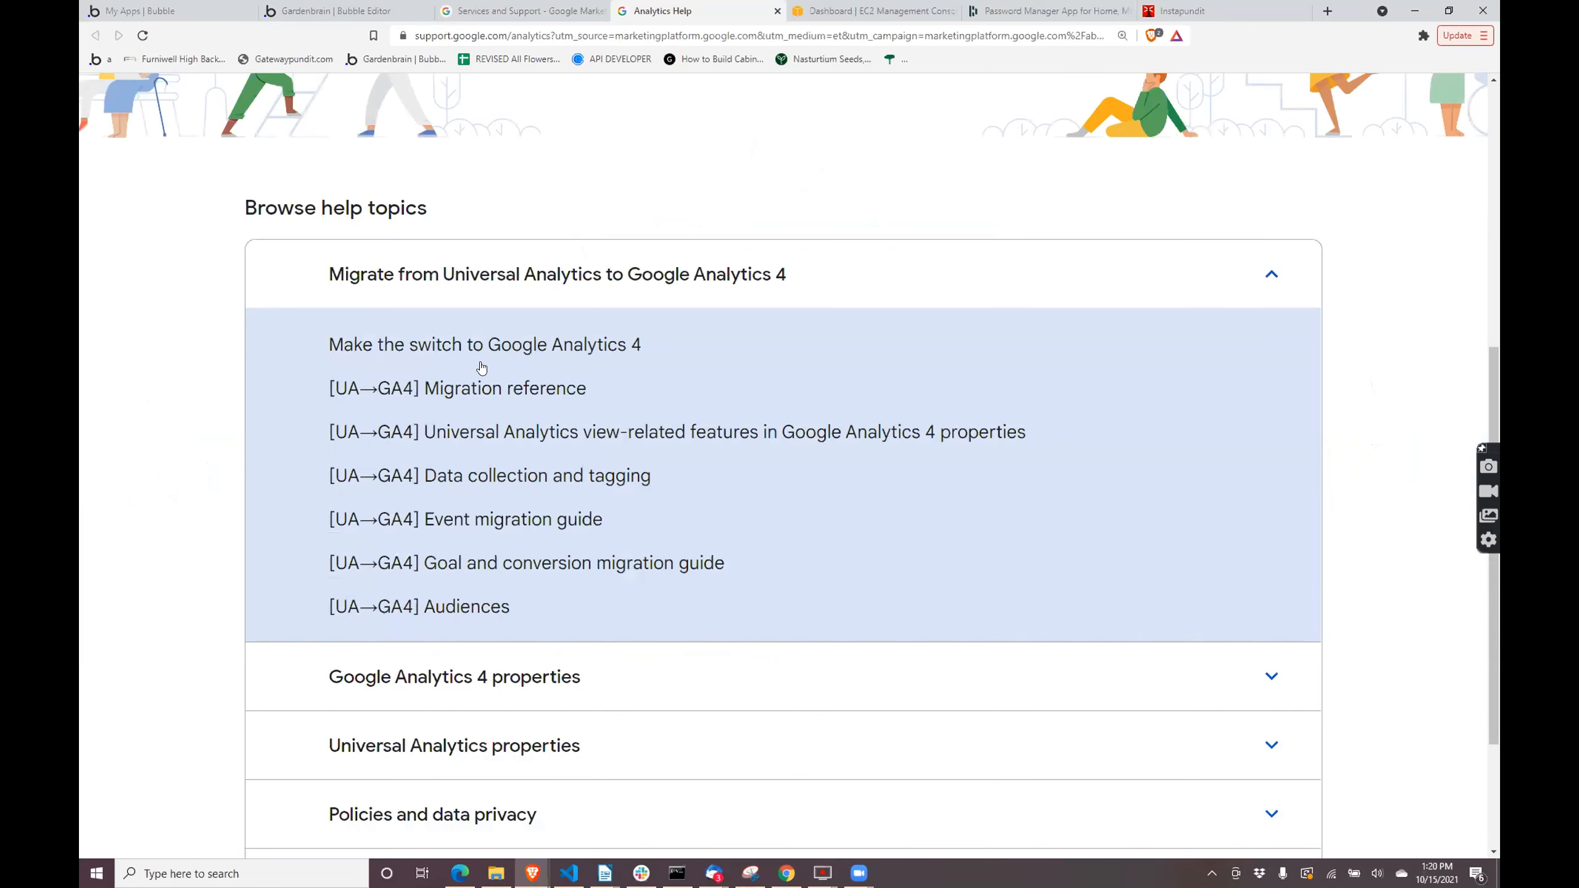
scroll(496, 593, down, 2)
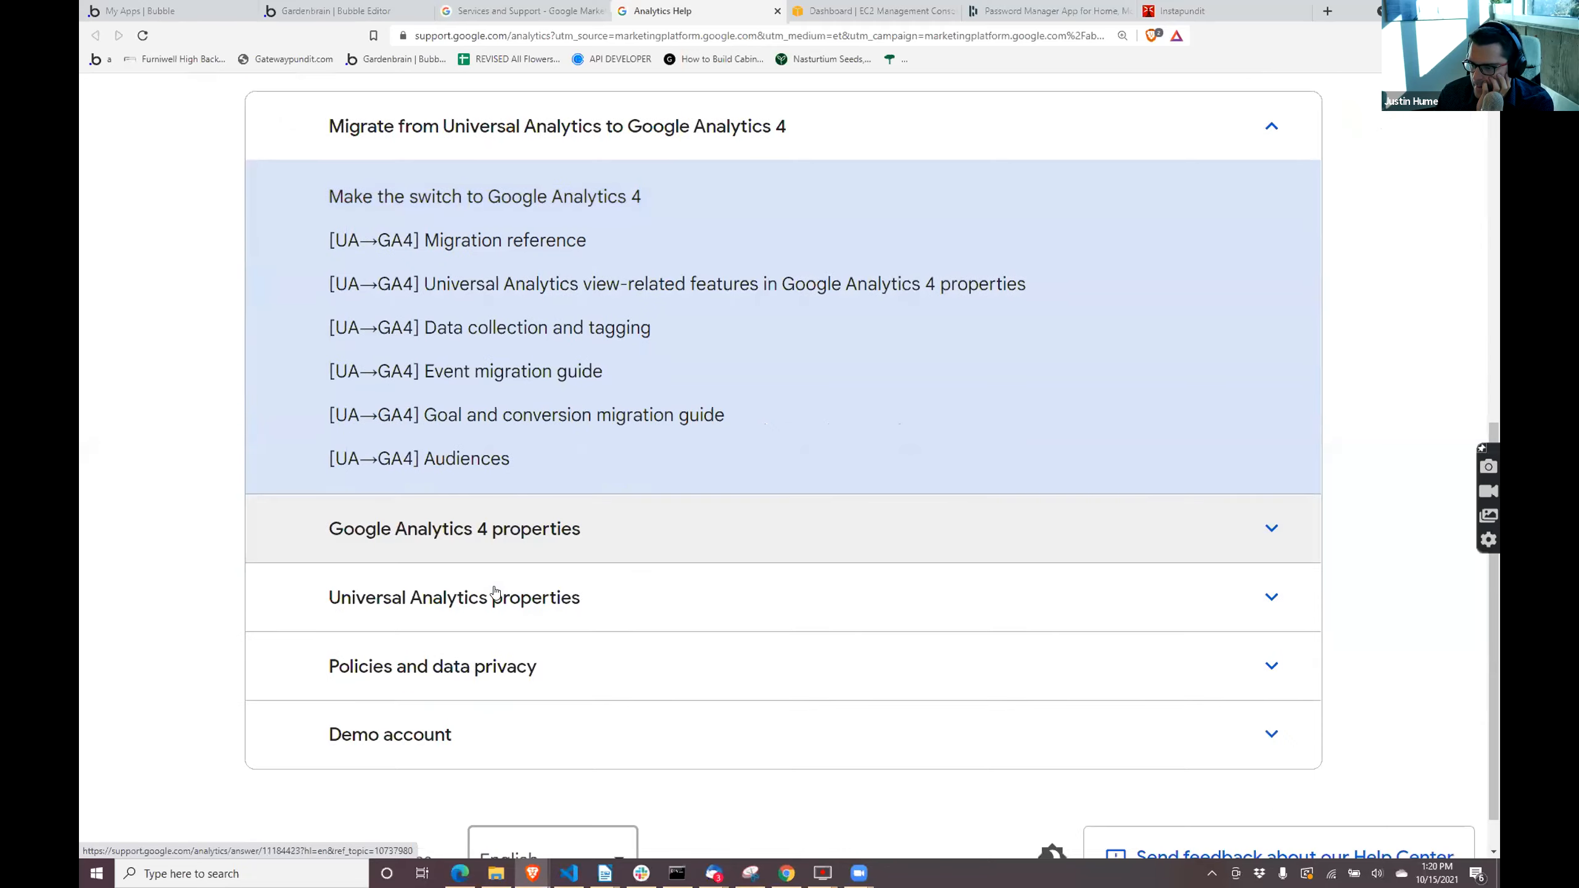
- Return to the Bubble editor's Google Analytics plugin settings and check the UA prefix of the Tracking ID
click(365, 11)
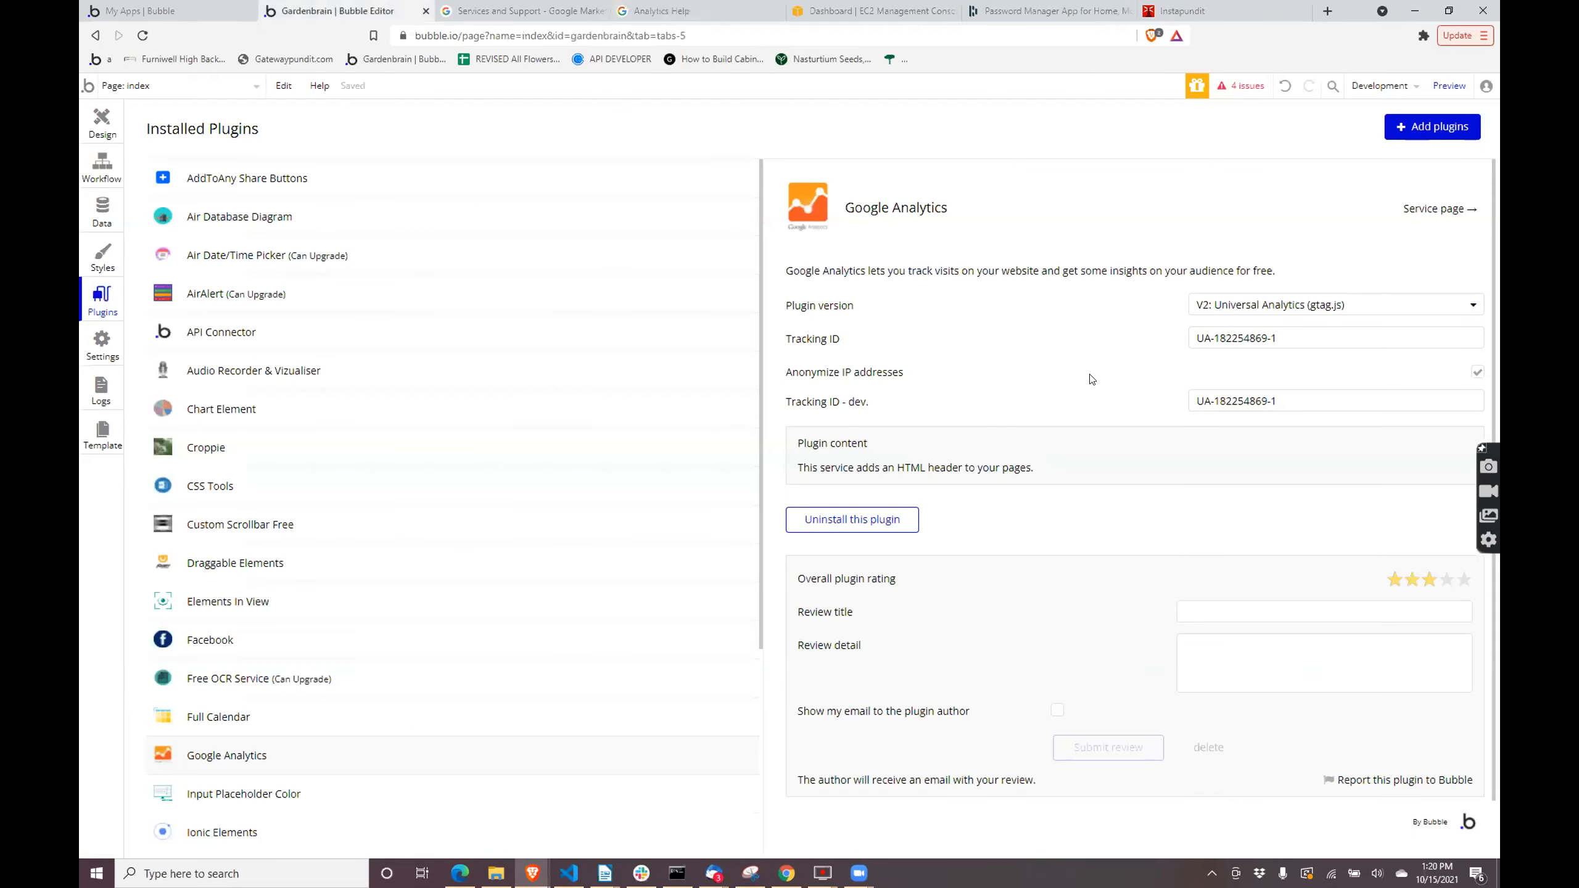
double_click(1194, 341)
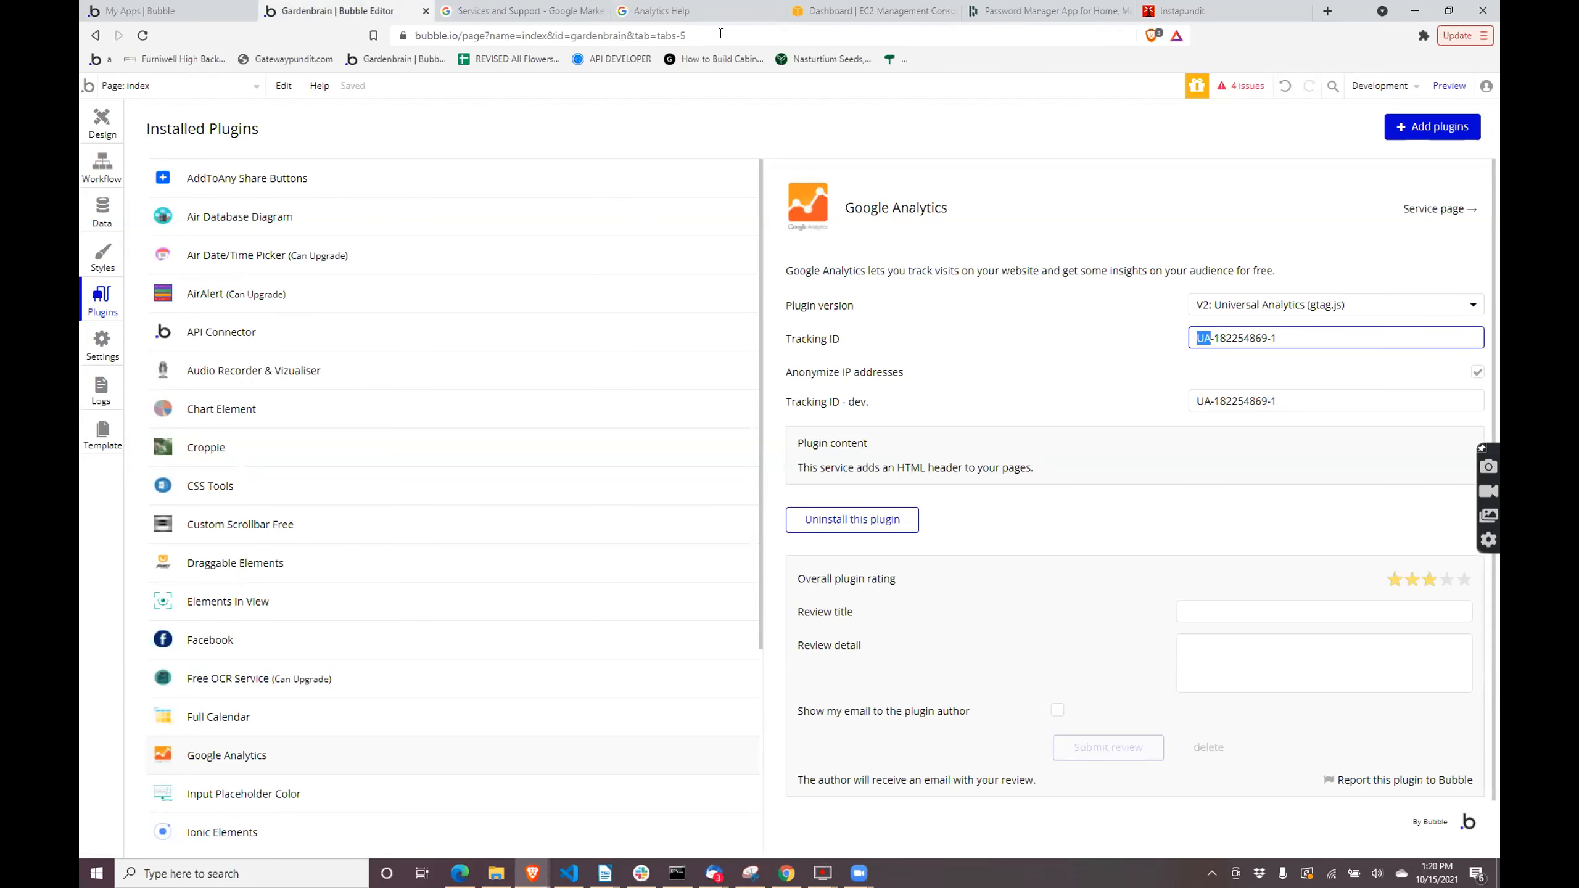
click(814, 6)
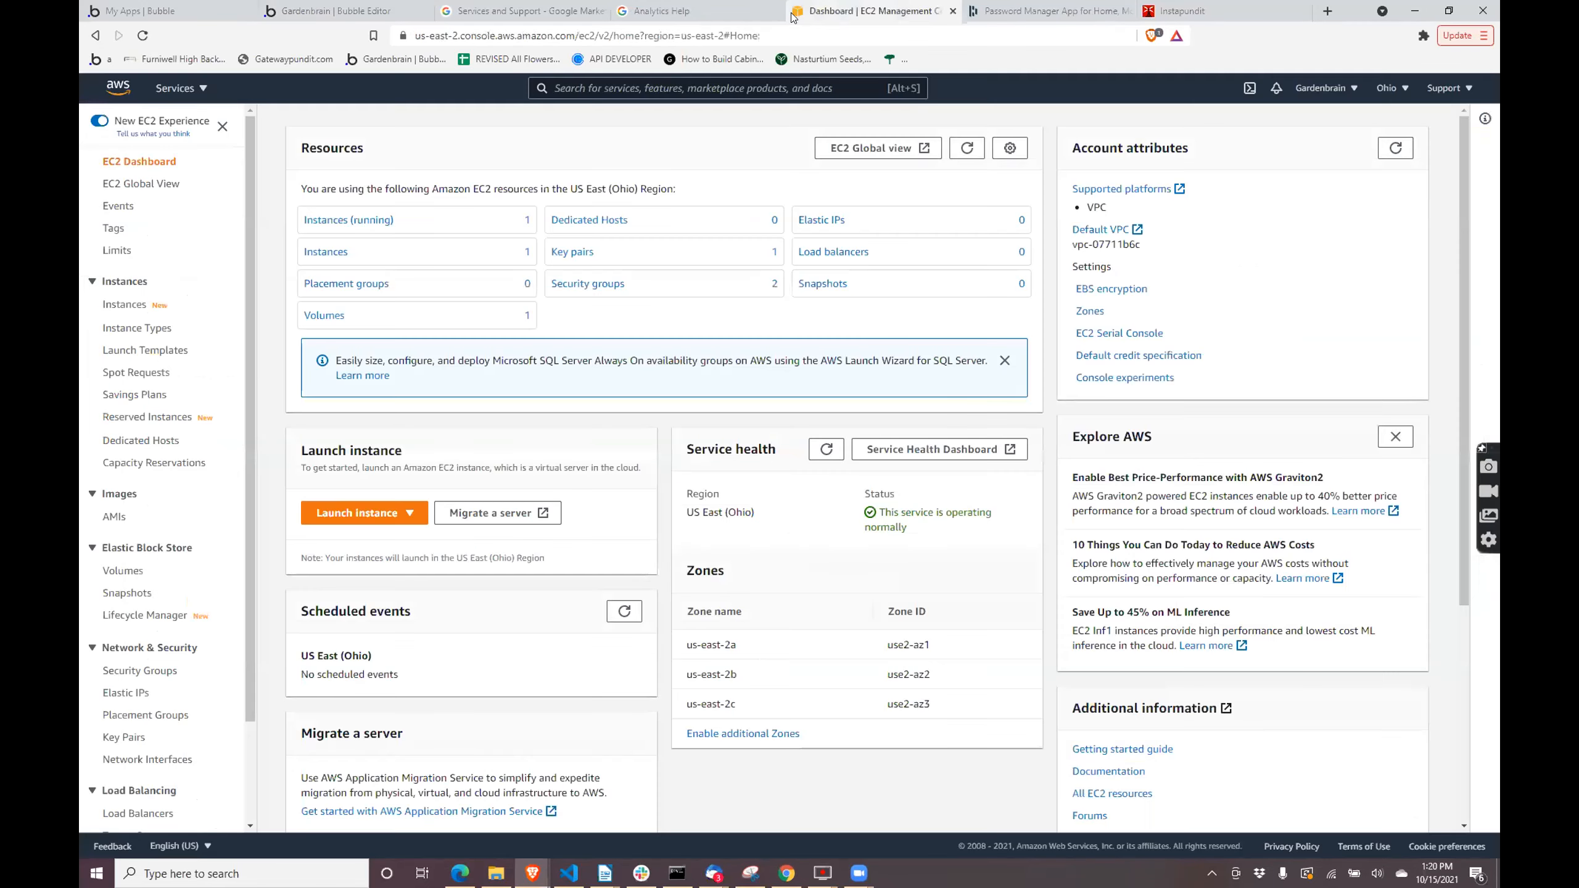
click(543, 5)
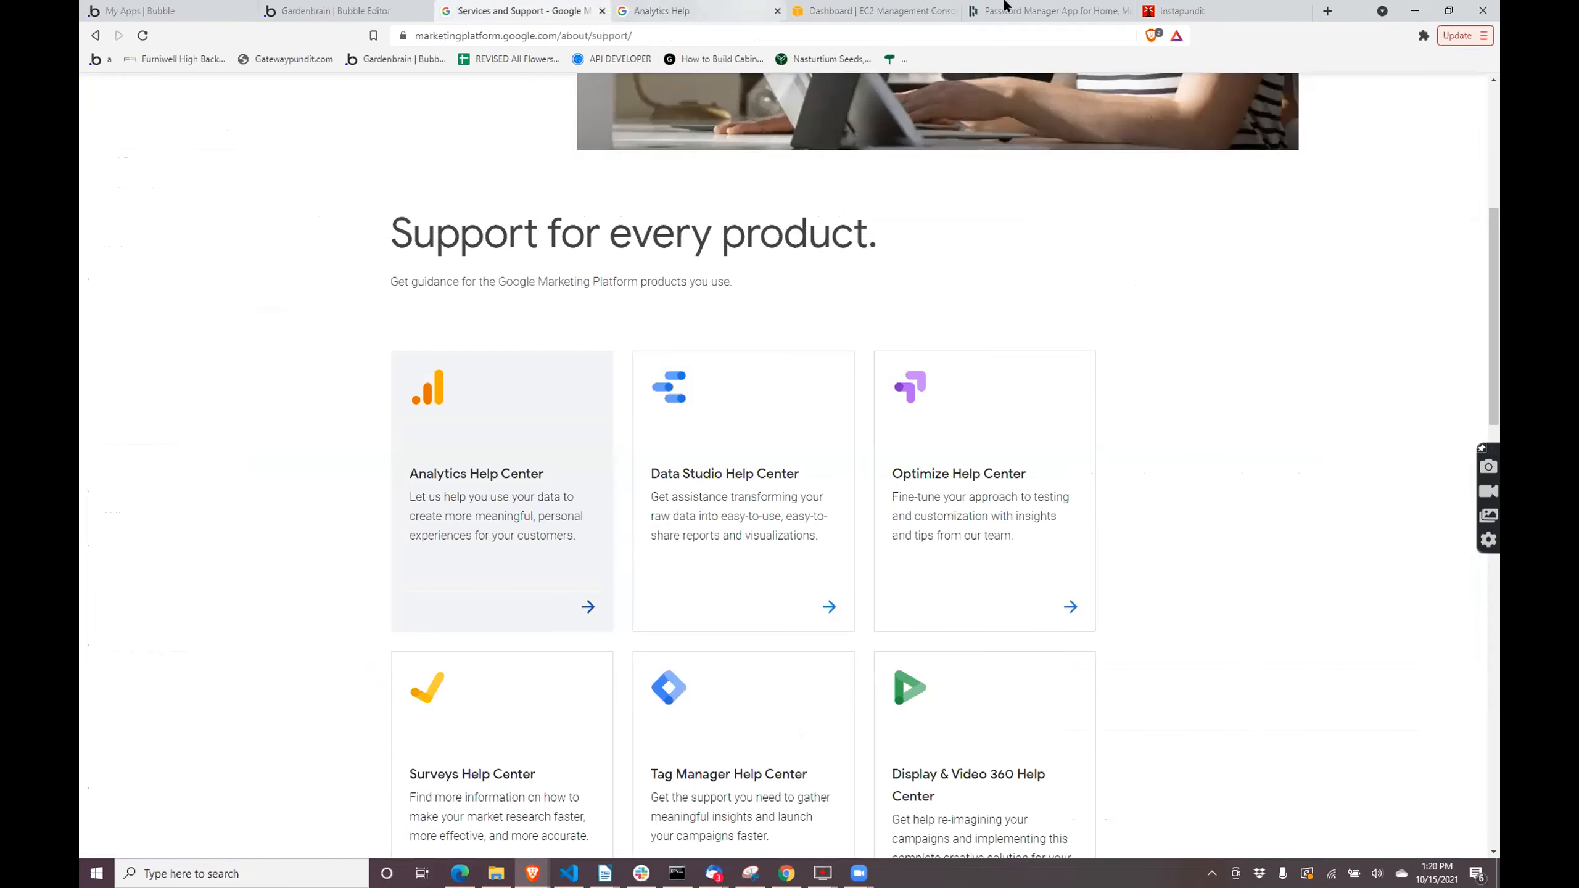
click(199, 6)
click(287, 7)
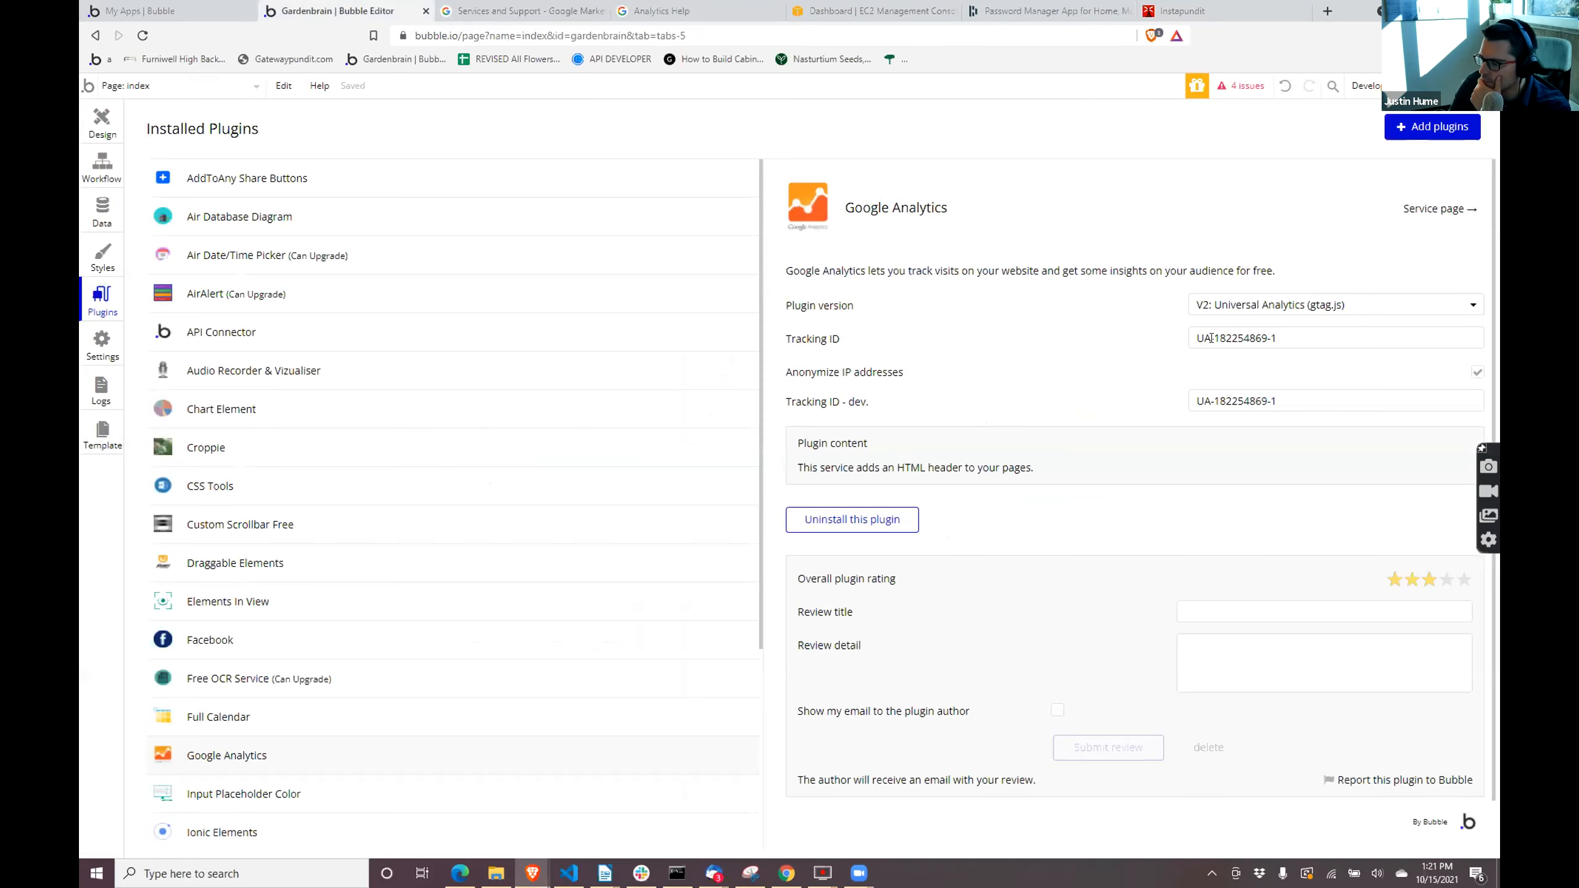
double_click(1195, 339)
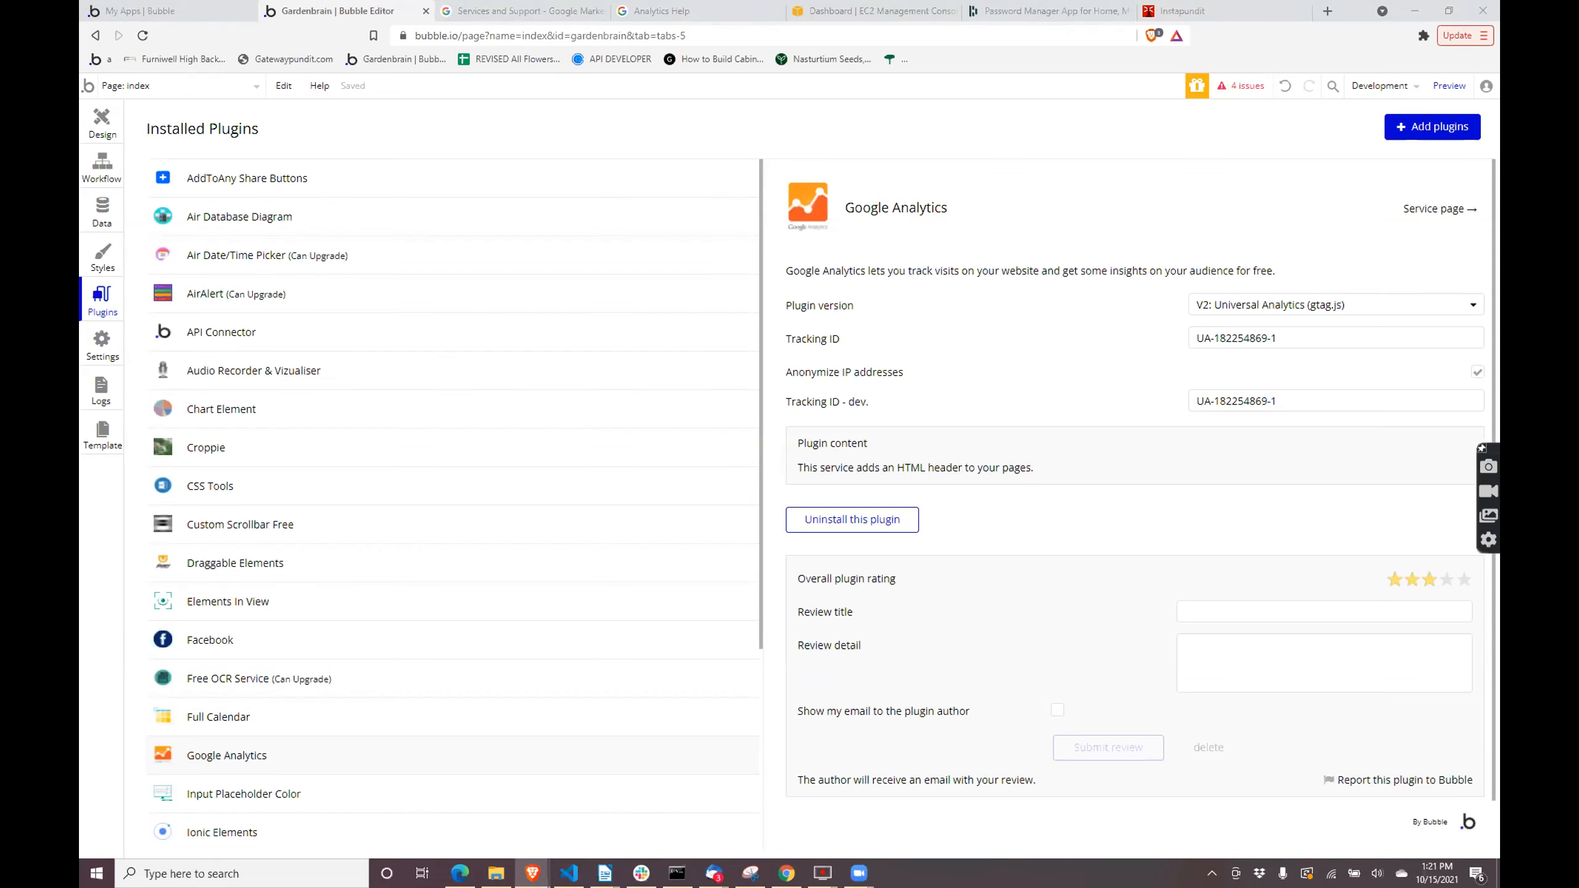
- Switch to the Google Analytics window, look over the user settings and open the Configure section's events page
key(alt+Tab)
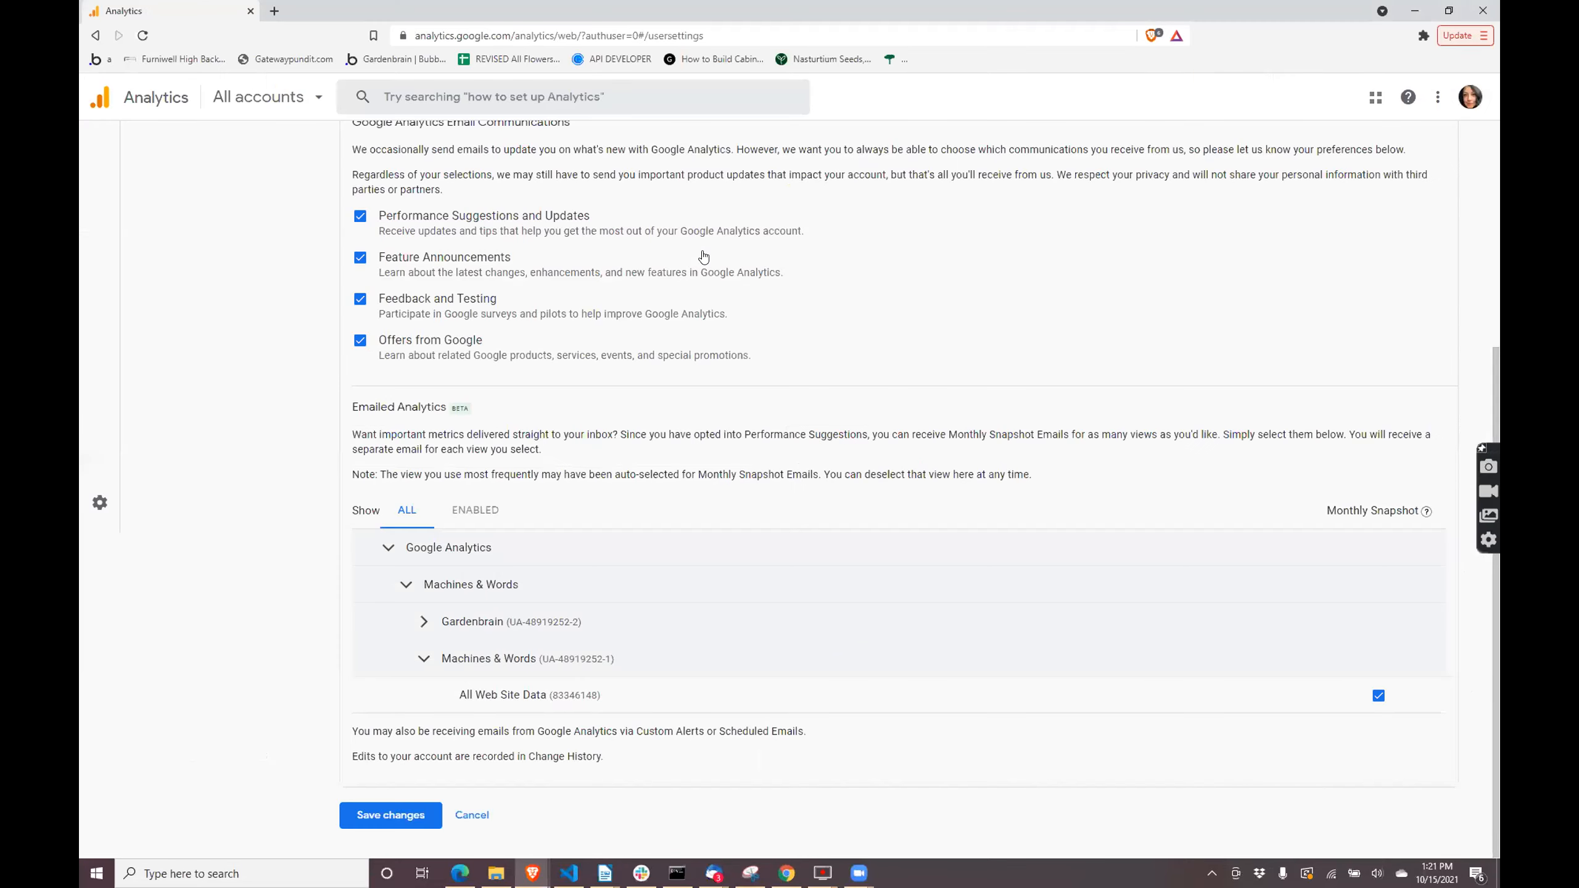
scroll(703, 256, up, 4)
scroll(418, 239, up, 1)
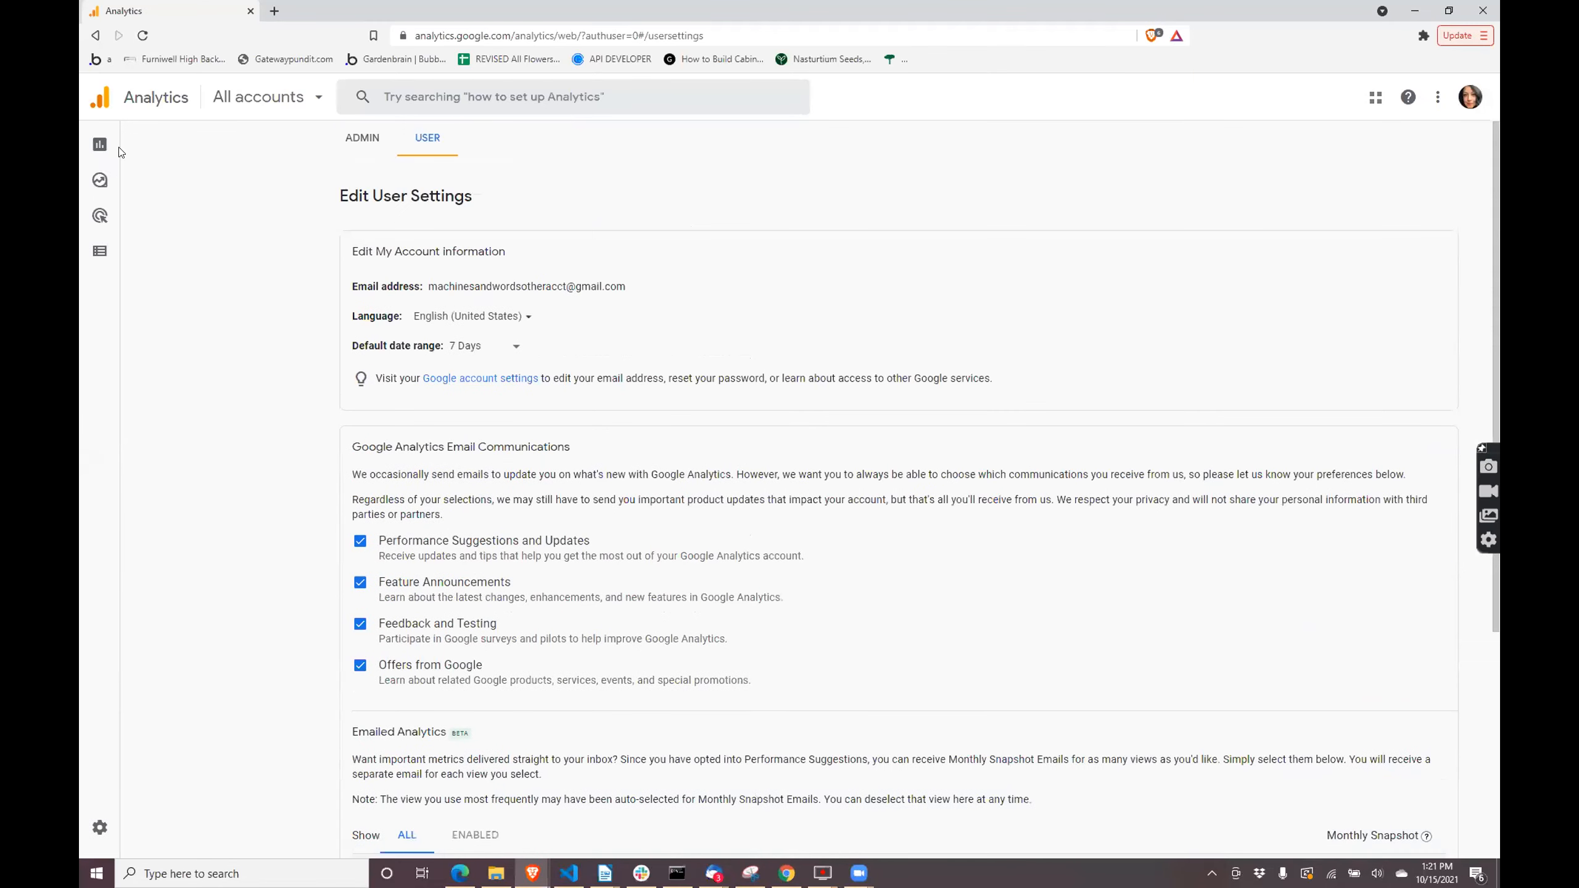
mouse_move(115, 305)
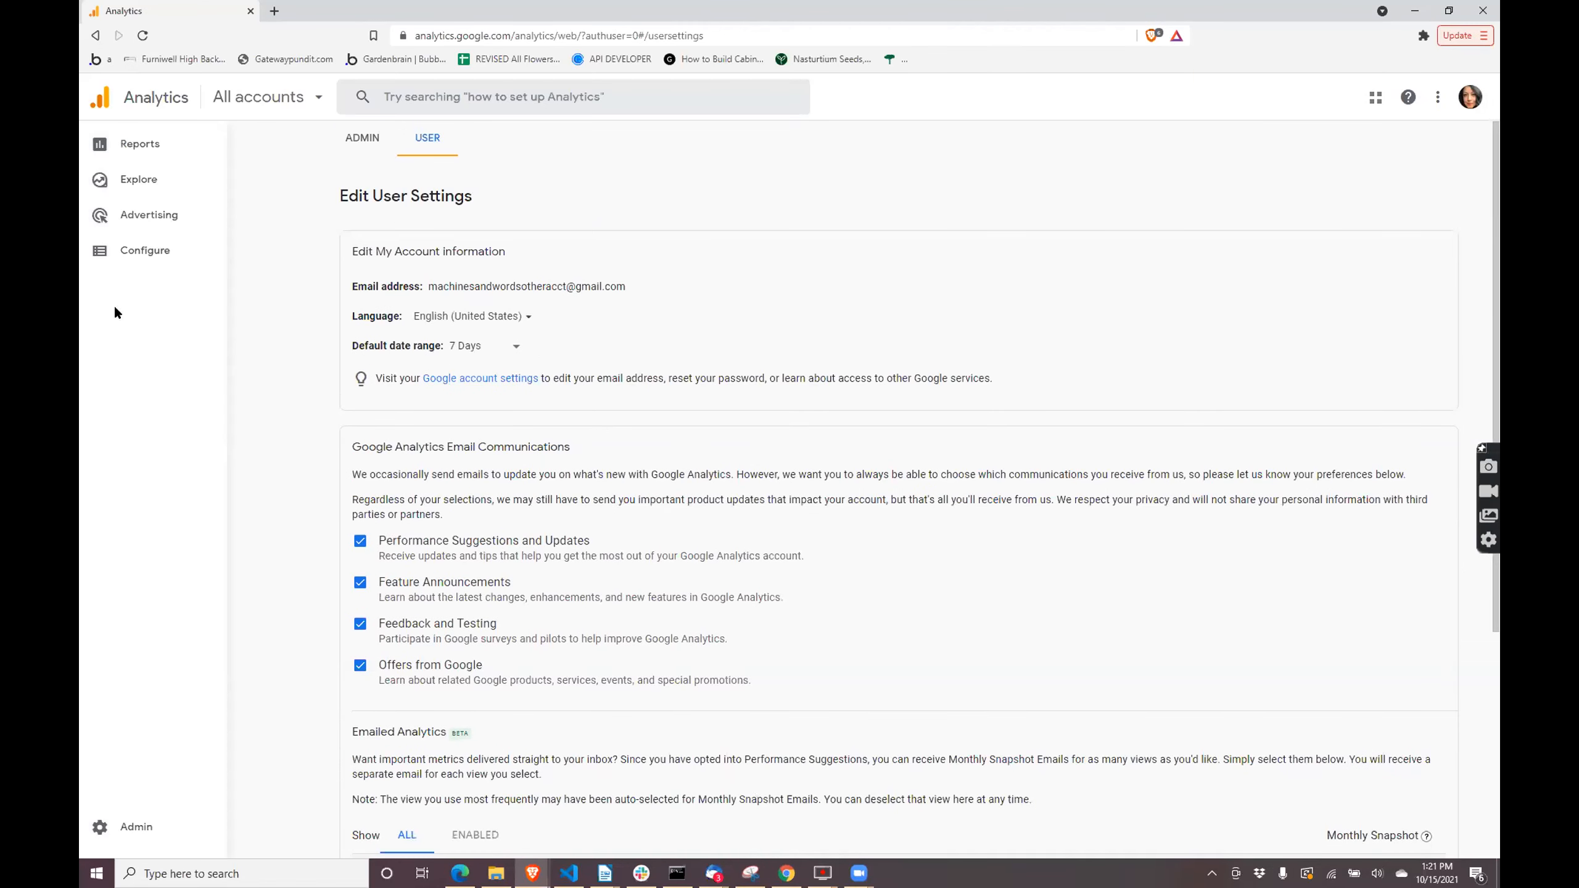
click(145, 251)
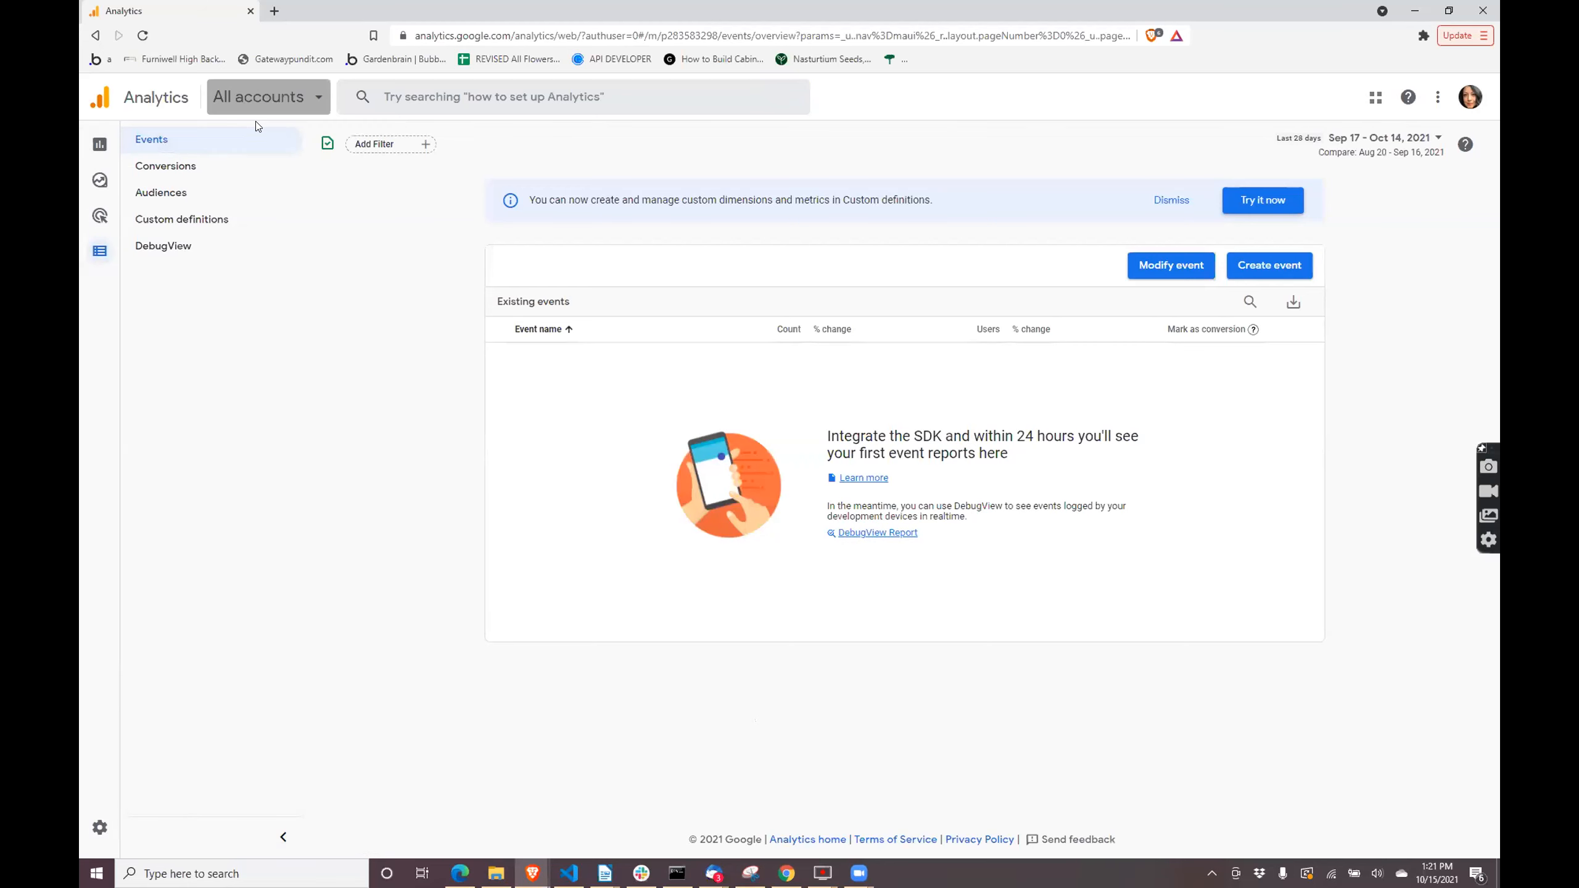
- Check the Gardenbrain account's properties in the account list and view the signed-in Google accounts
click(261, 98)
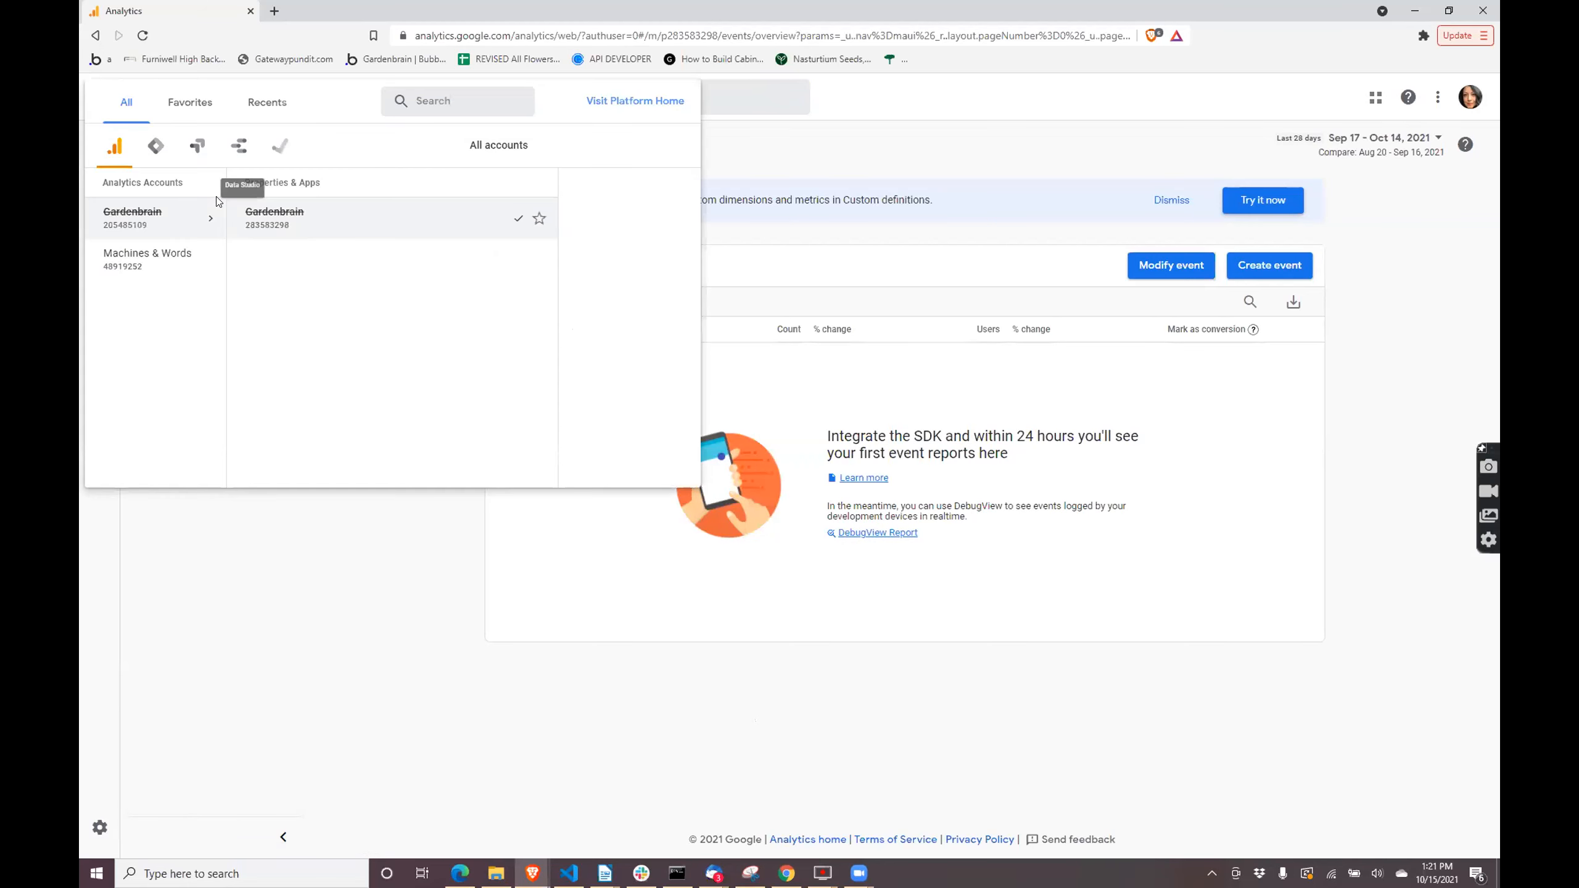
click(178, 230)
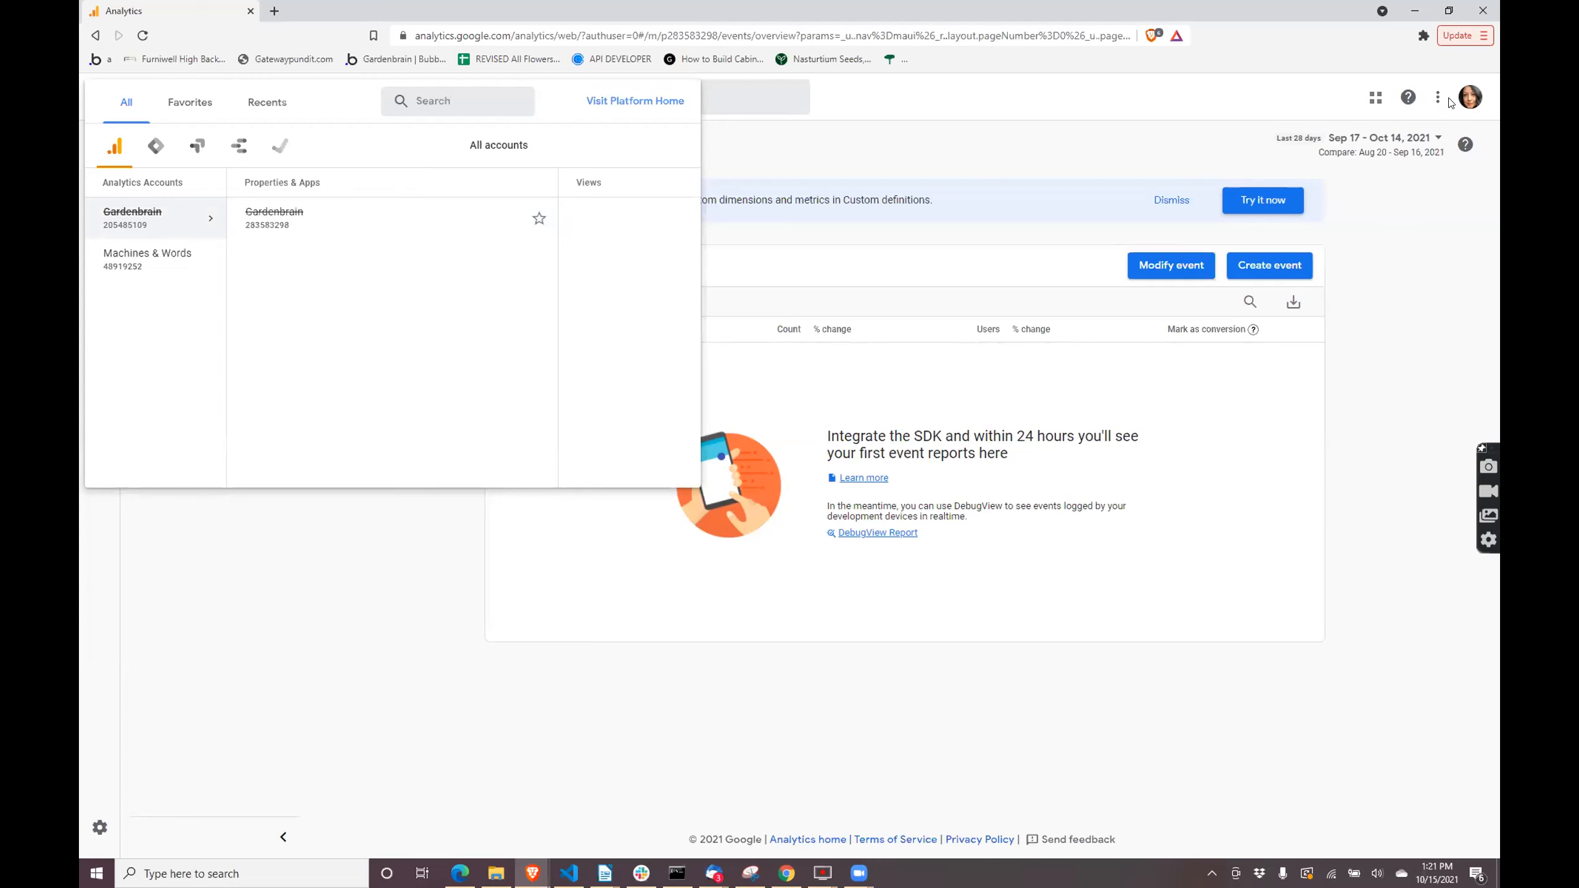
click(1472, 99)
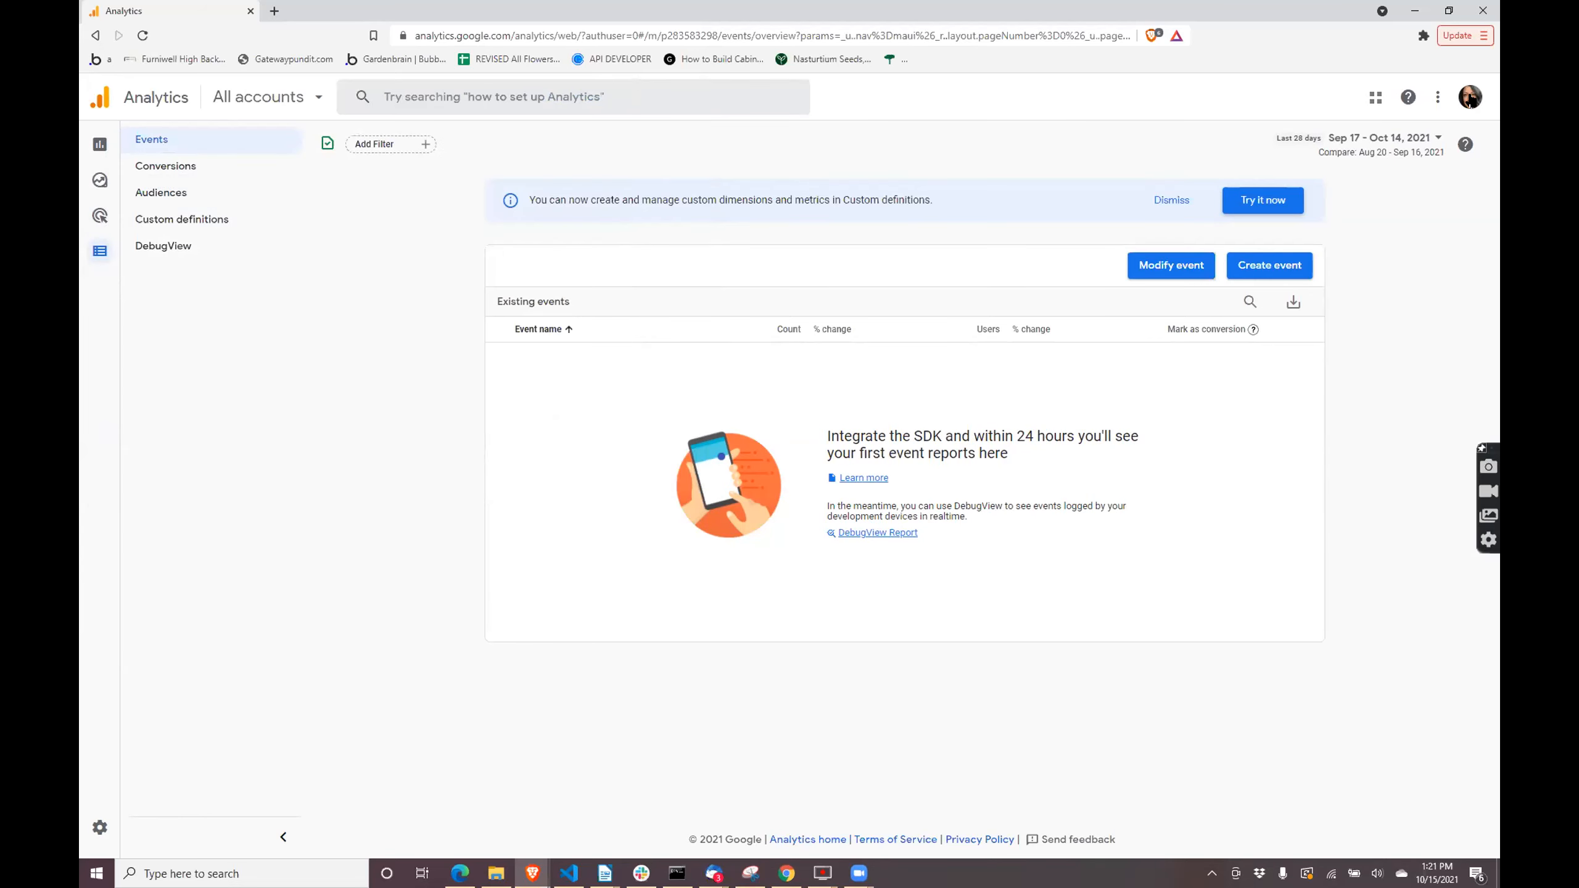
click(1471, 96)
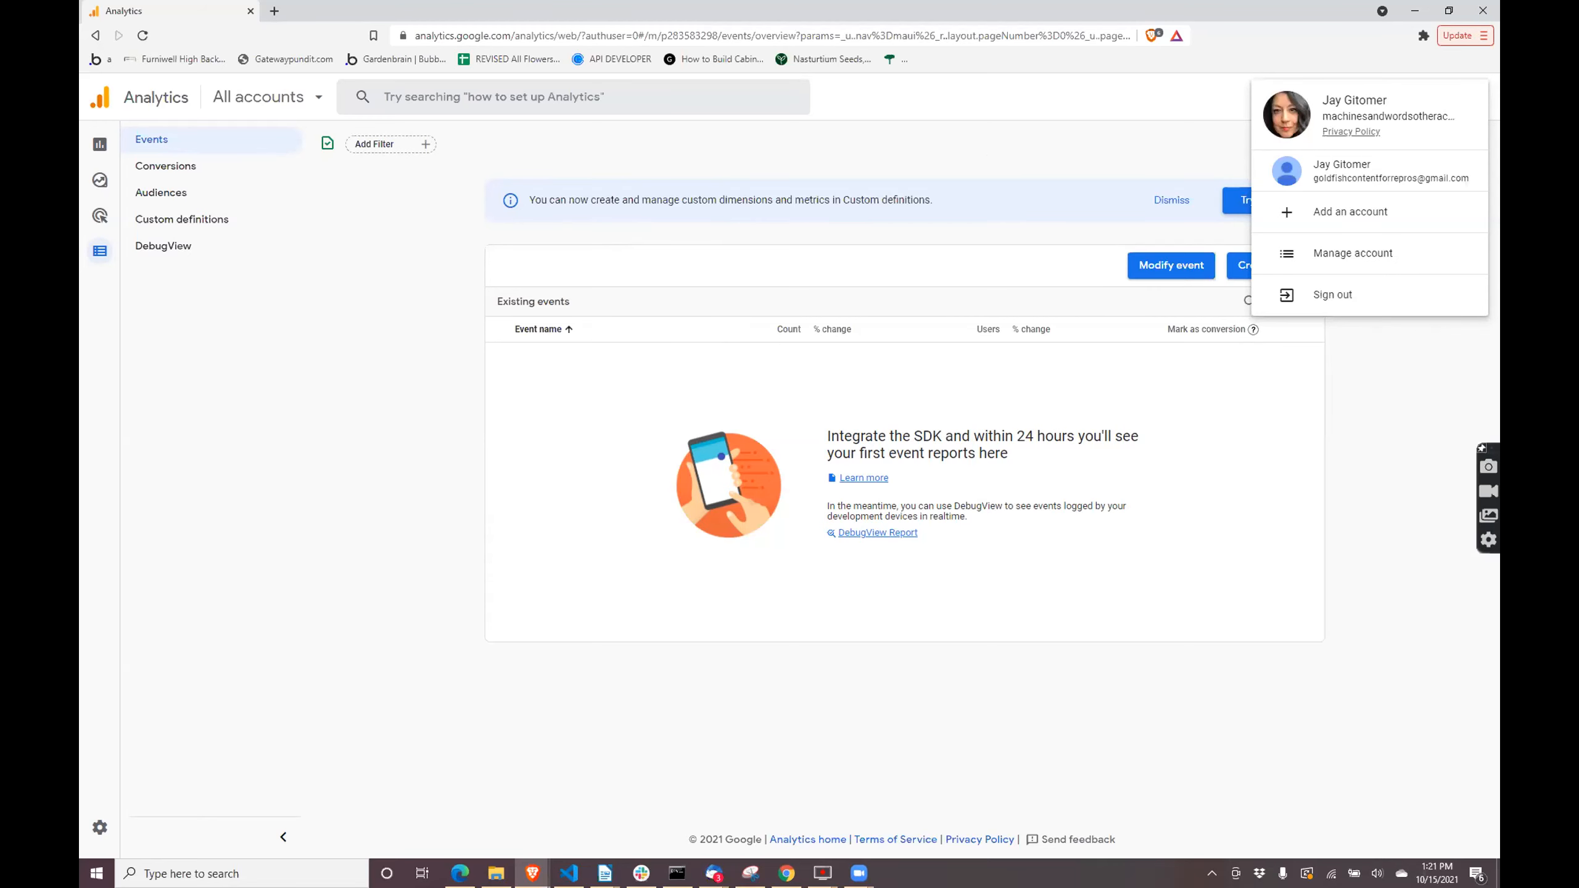
click(250, 11)
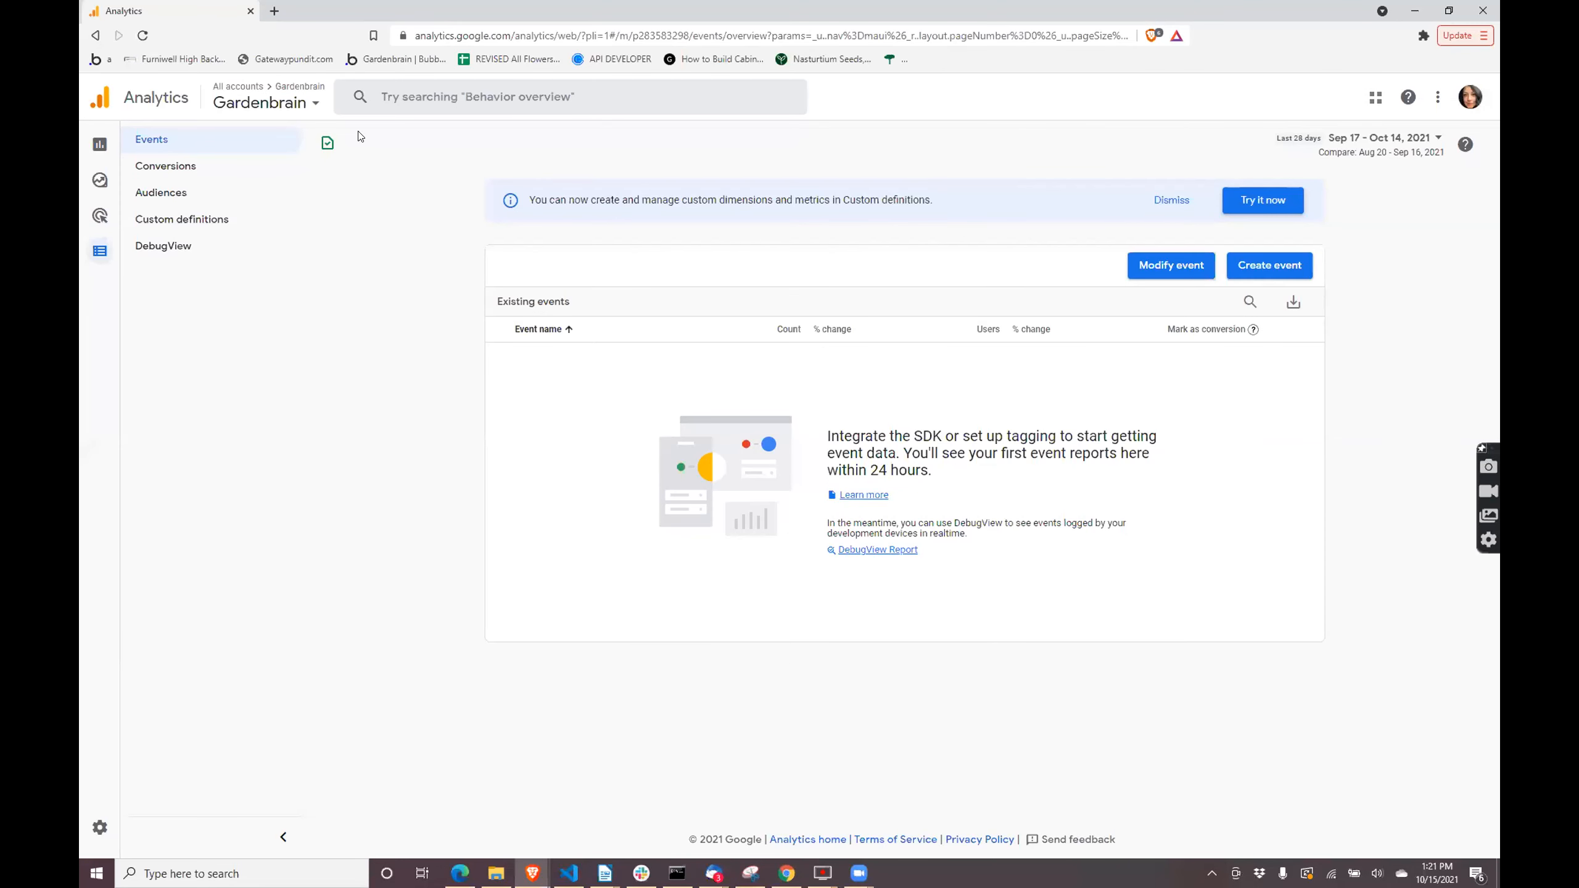
- Recheck the Gardenbrain property in the account list, and view its explorations and reports snapshot
click(315, 103)
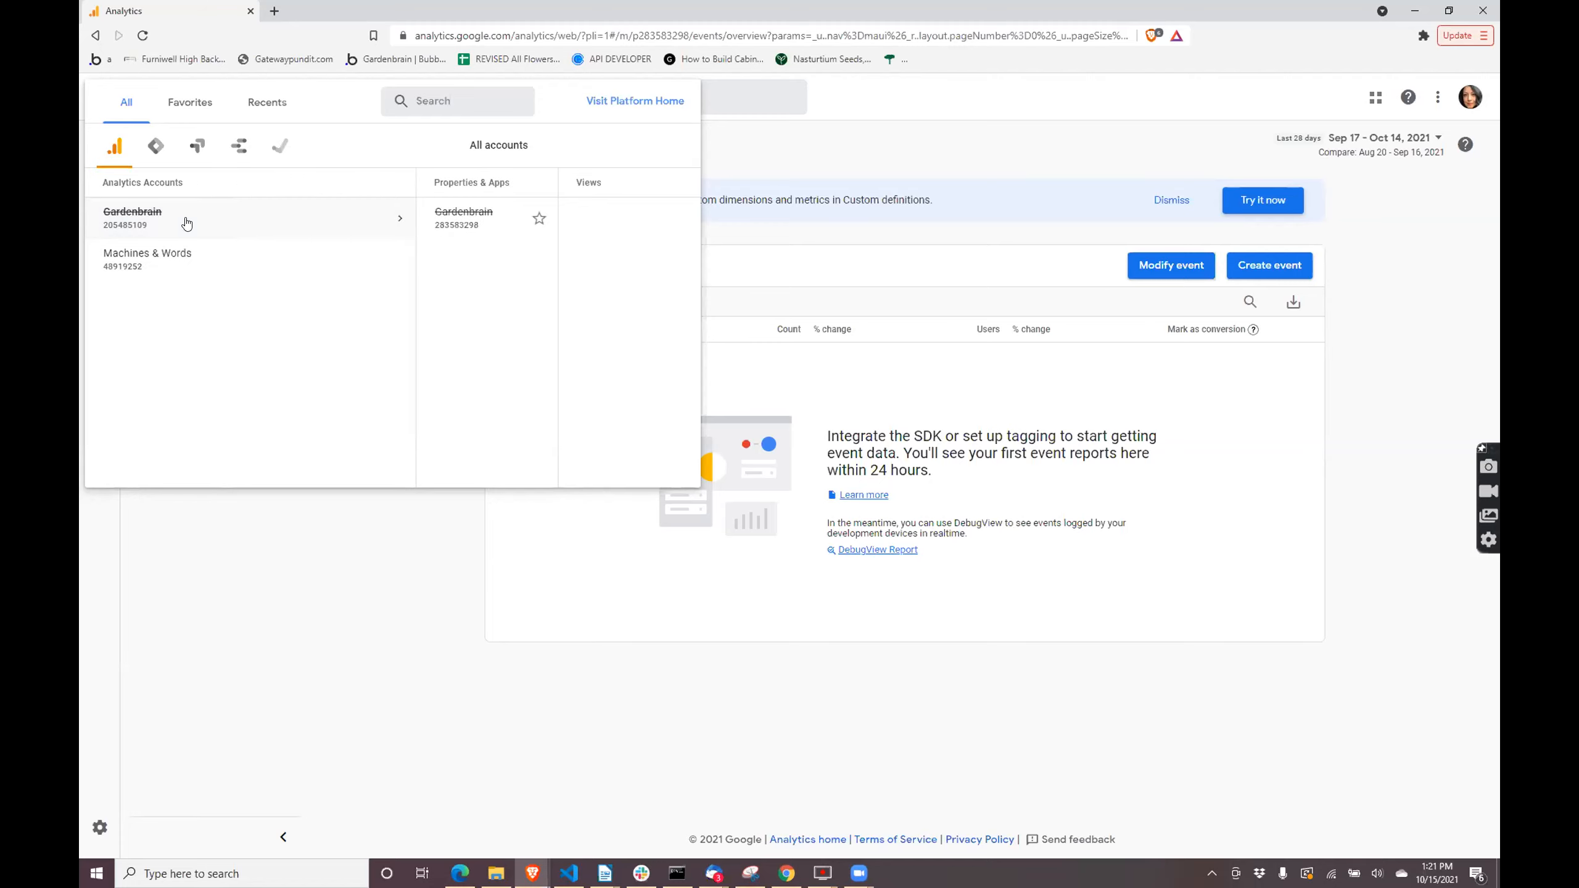
click(1458, 96)
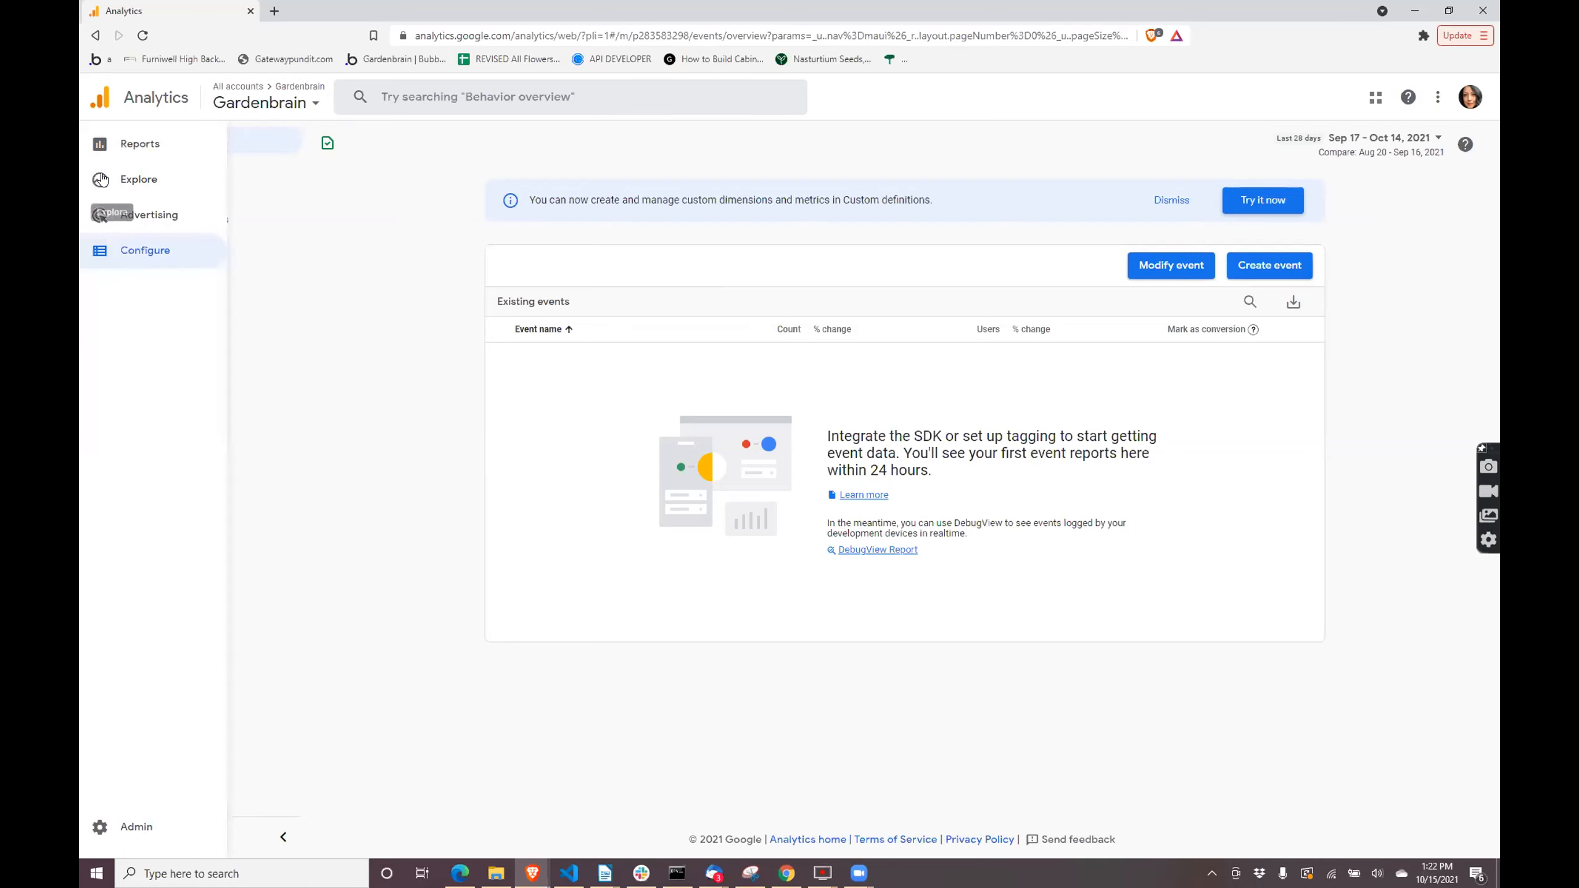
click(100, 215)
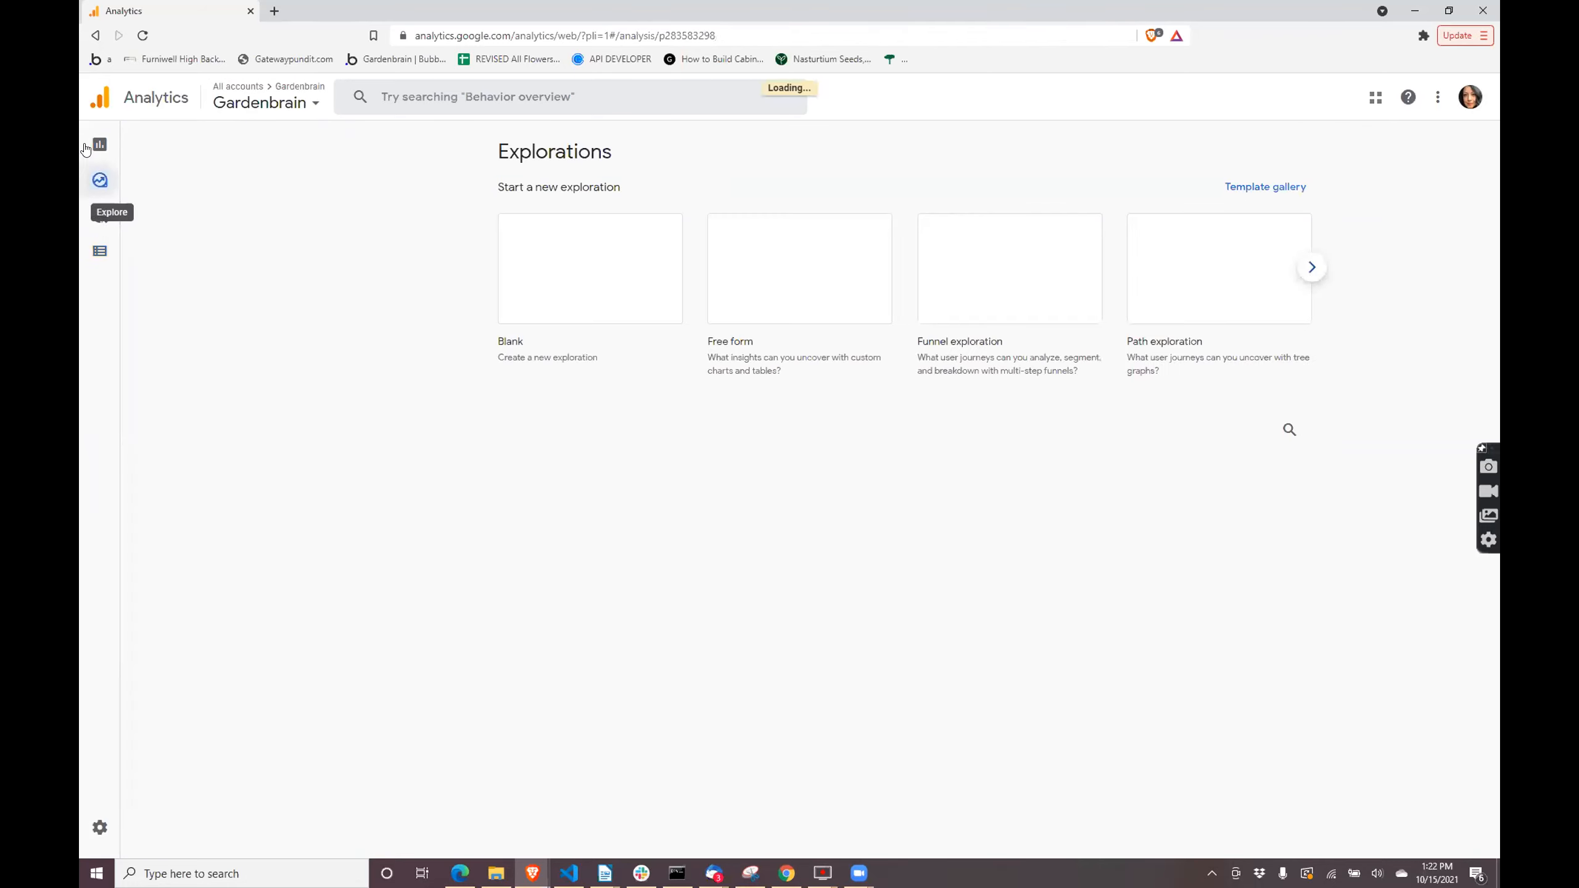
click(96, 144)
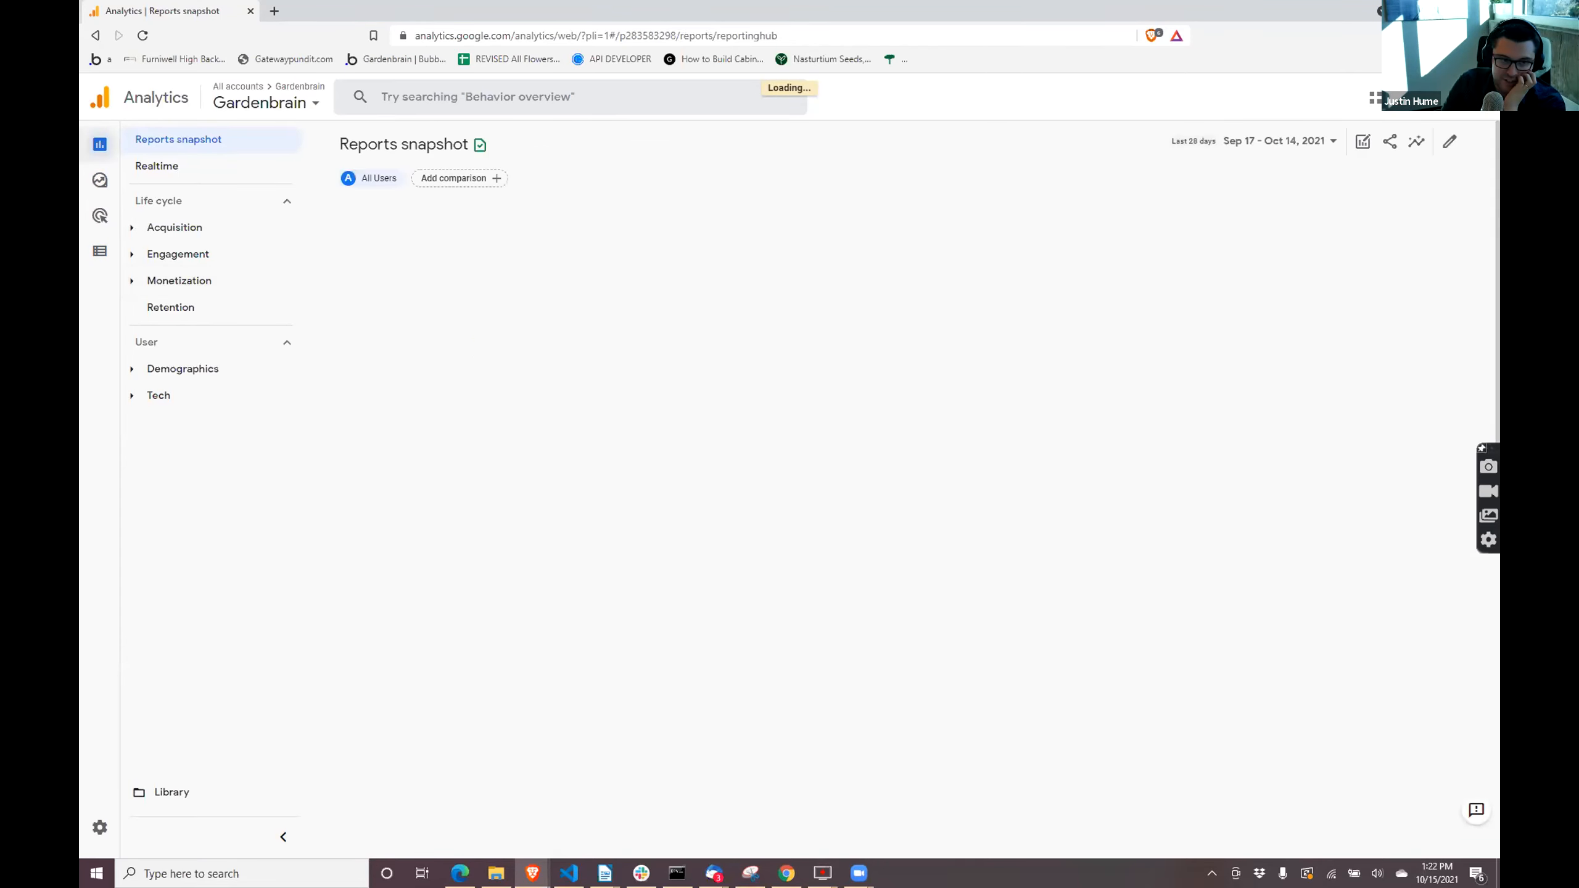
- Return to the Bubble editor to check the plugin version options, and switch to the Gardenbrain UA tracking code page in Google Analytics
click(1448, 6)
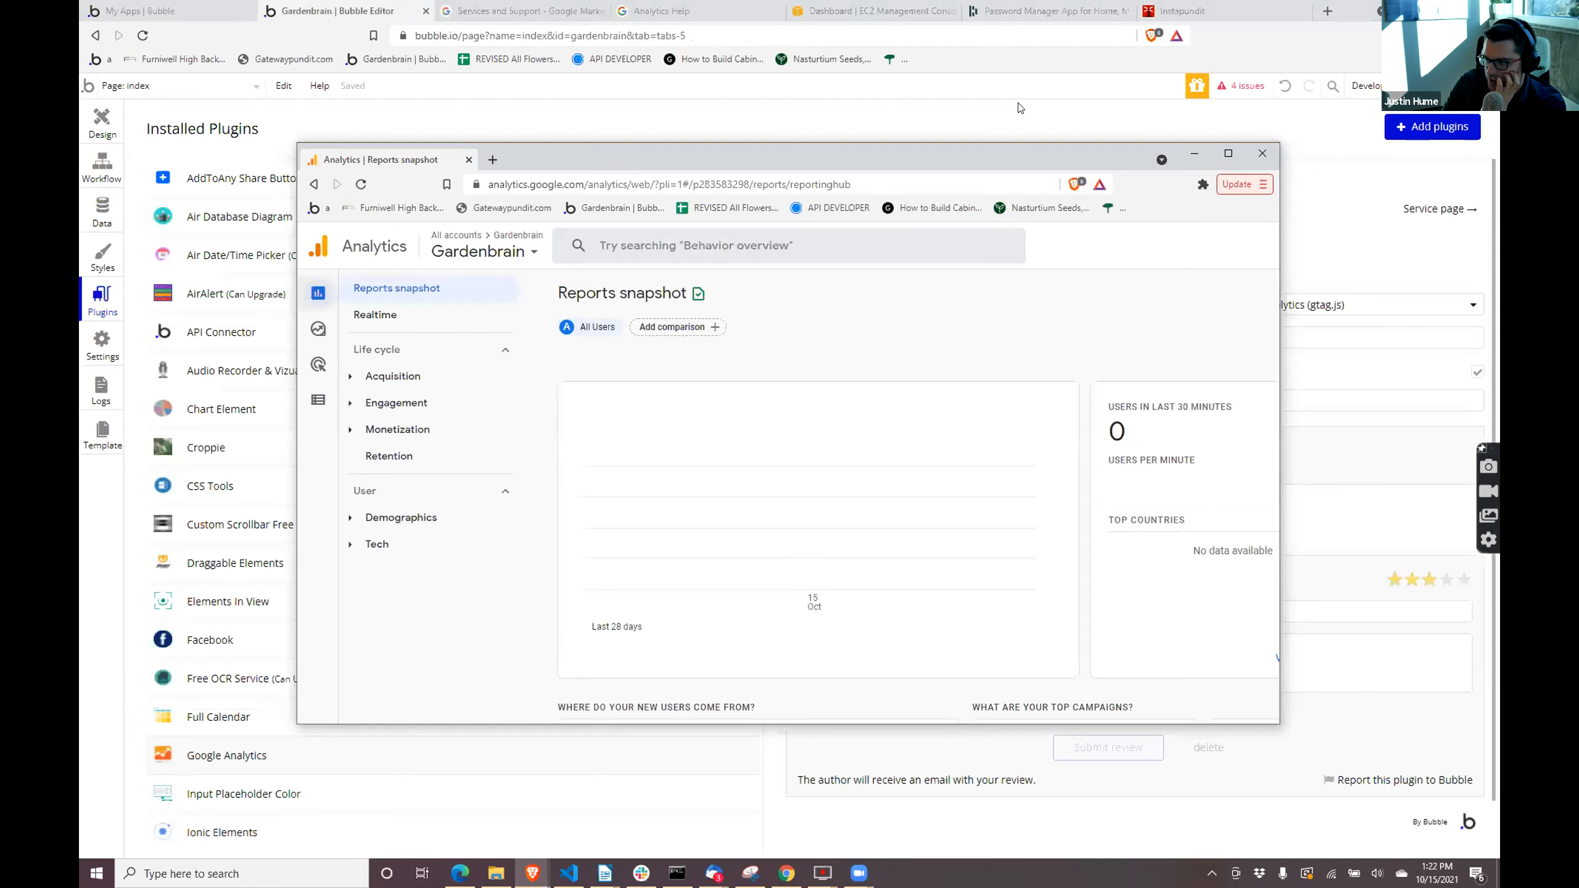
click(1020, 106)
click(1278, 307)
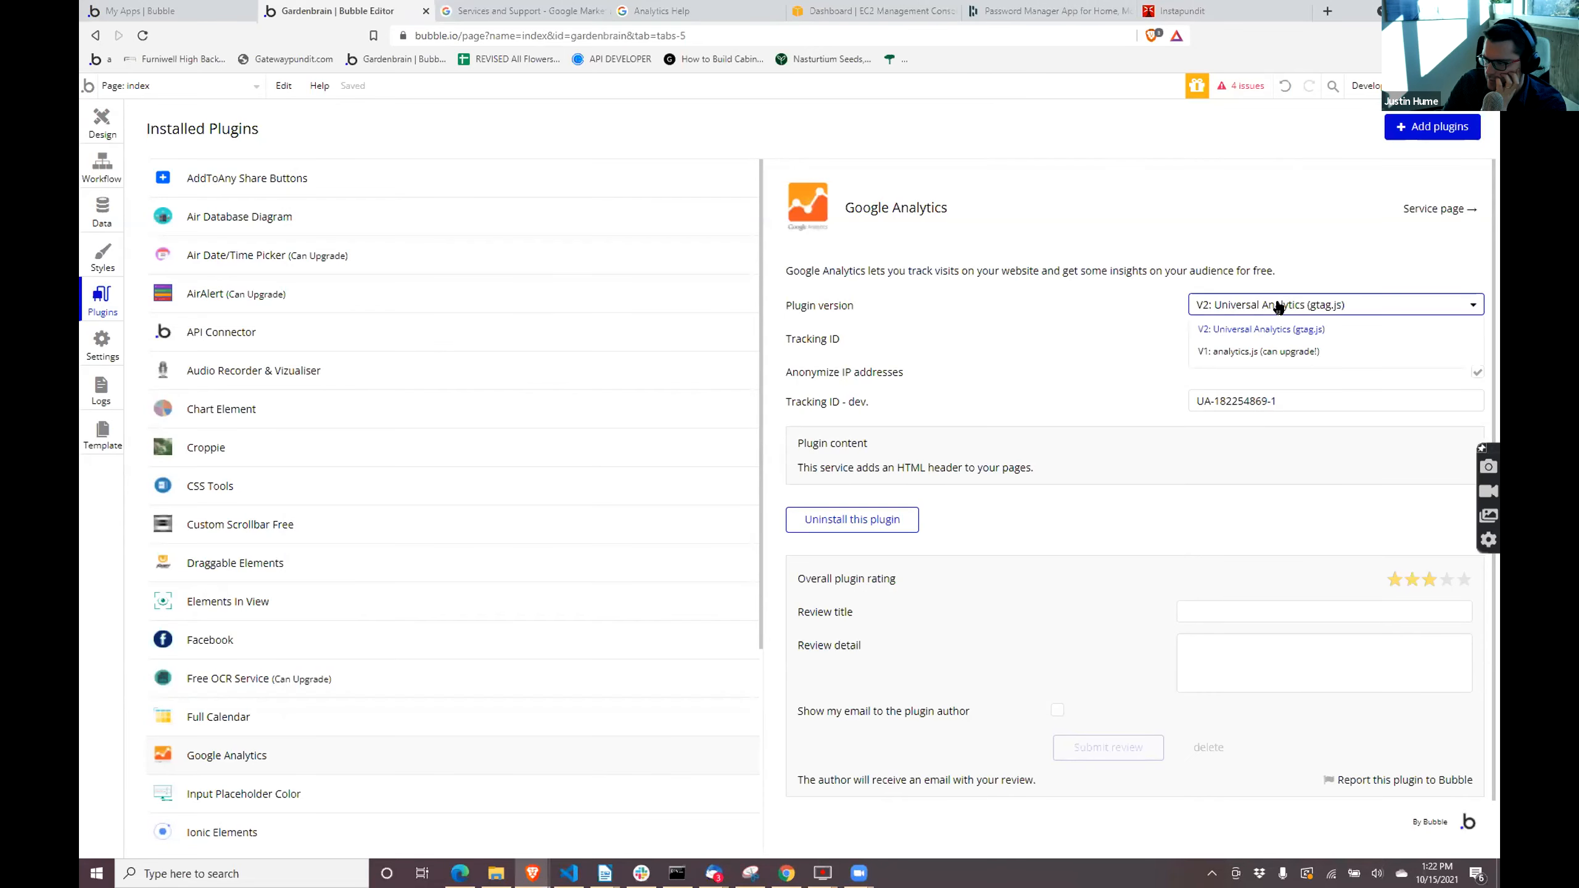
click(1278, 236)
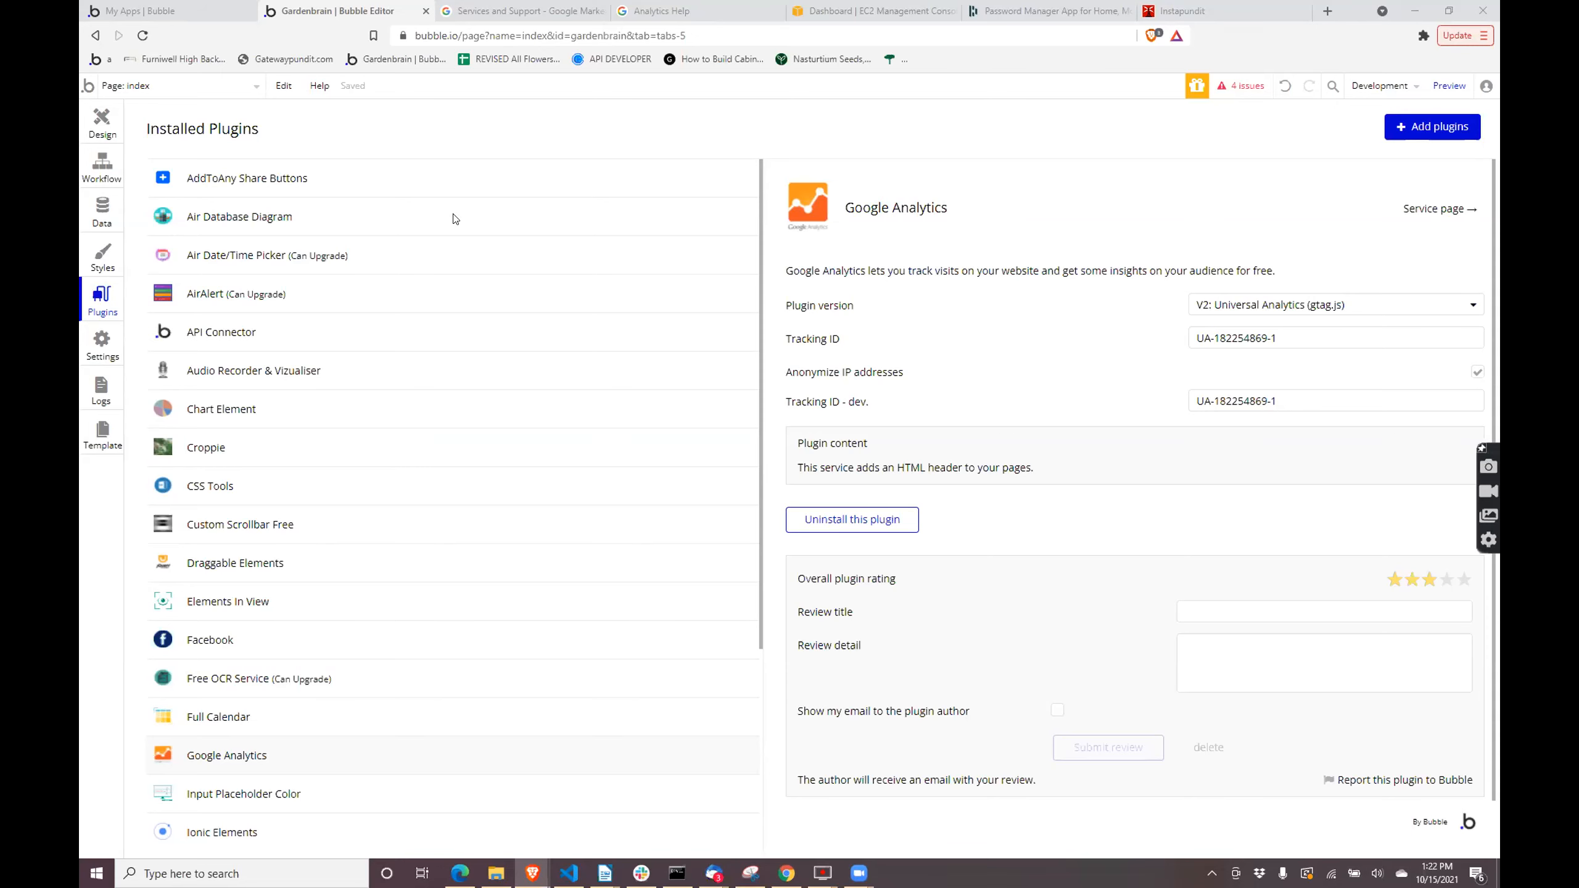
key(alt+Tab)
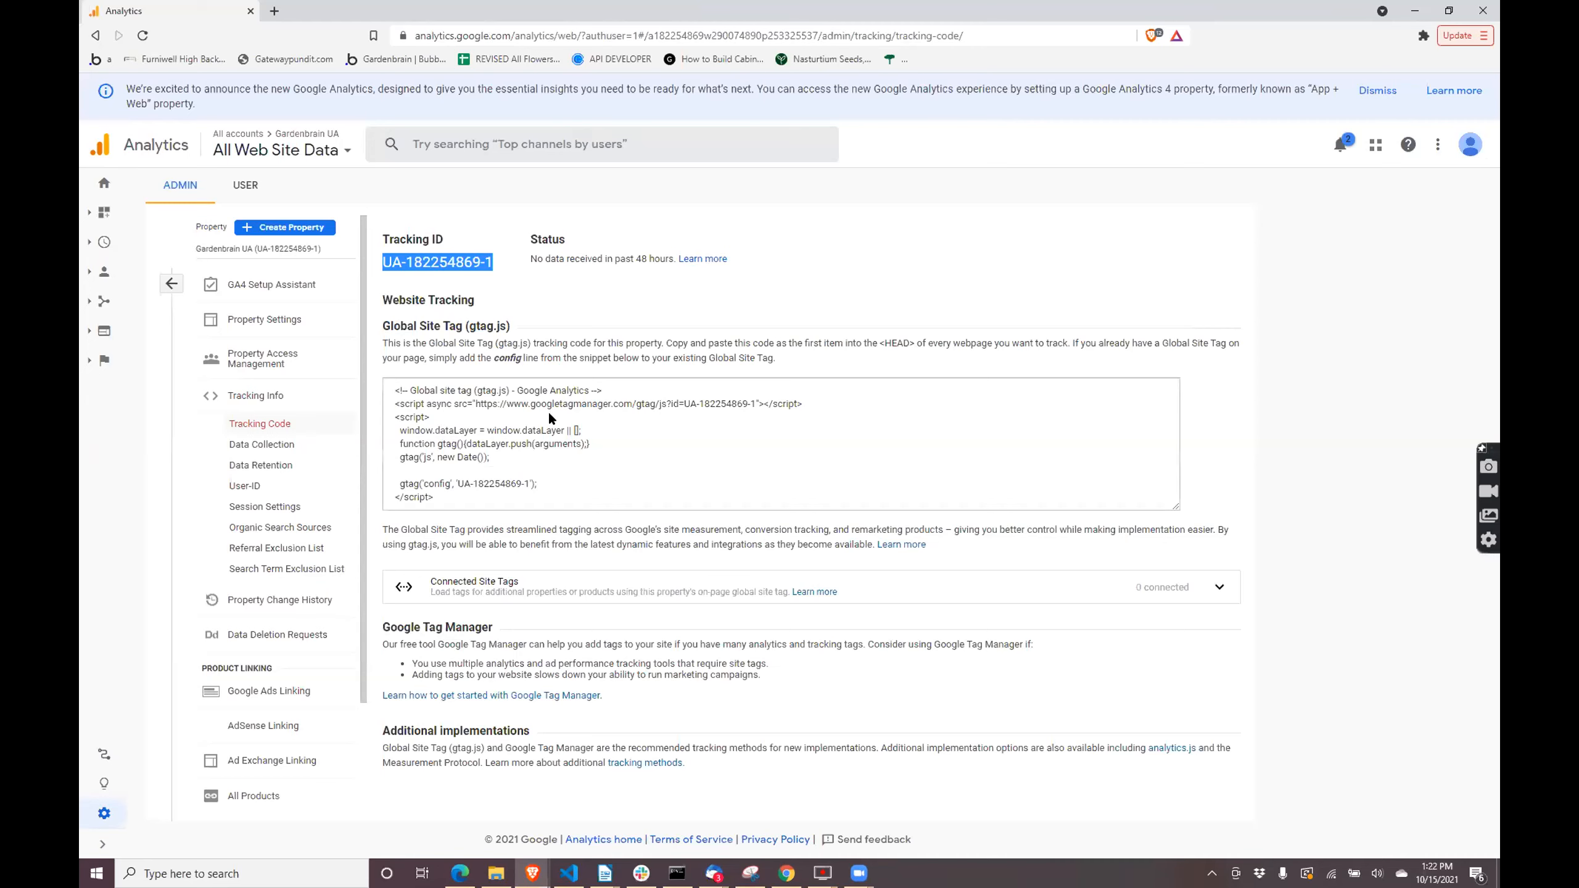
- Check the Gardenbrain UA property's tracking ID and look over its Global Site Tag (gtag.js) code
click(495, 272)
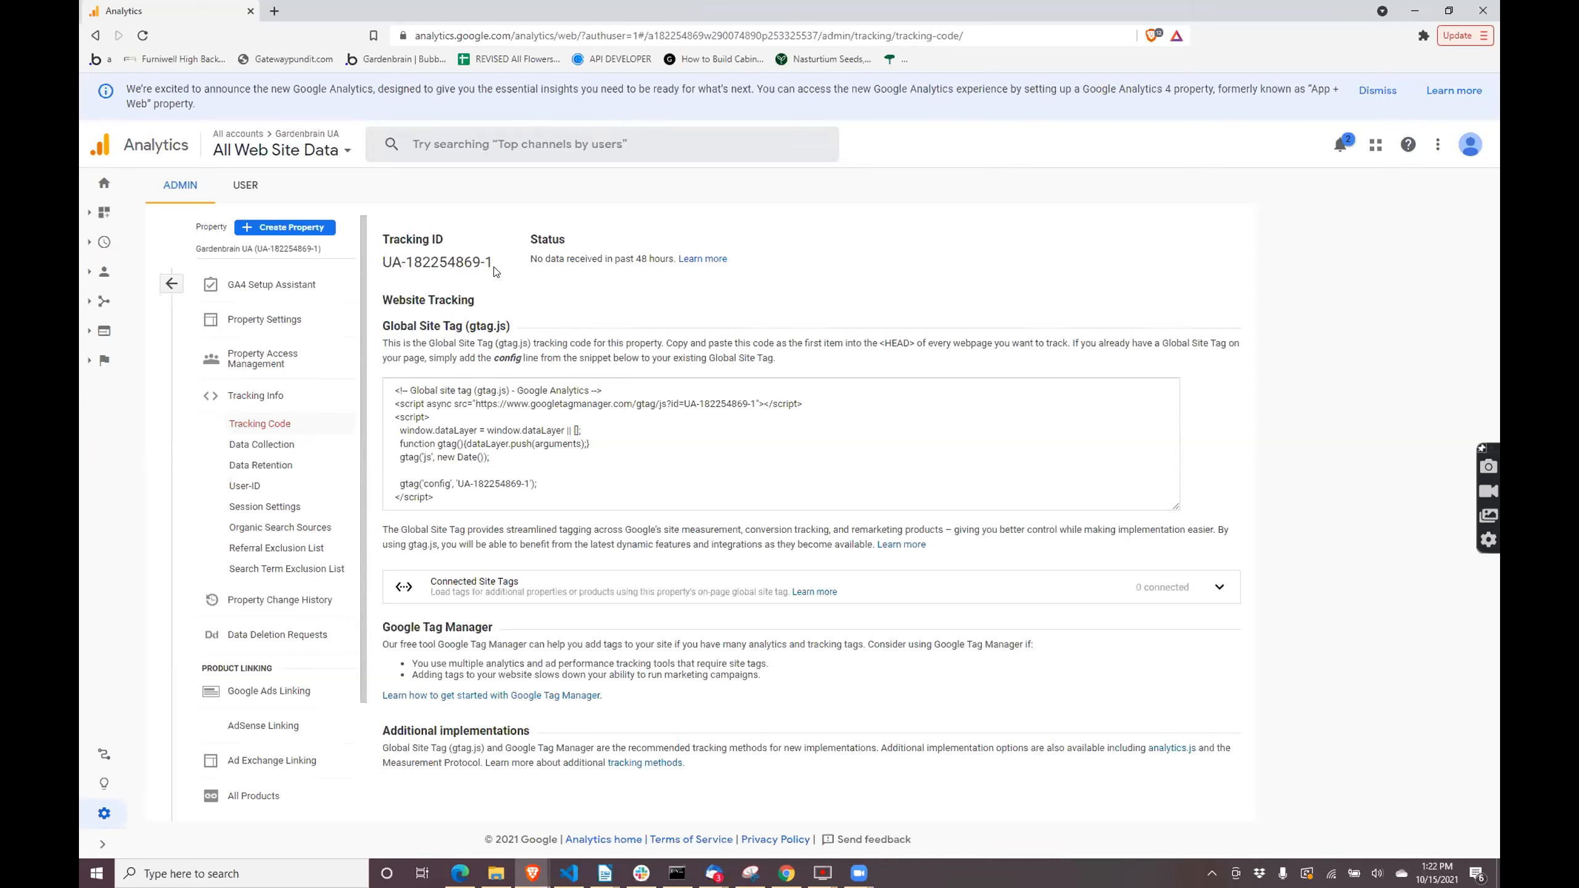
drag(443, 260, 399, 273)
triple_click(381, 256)
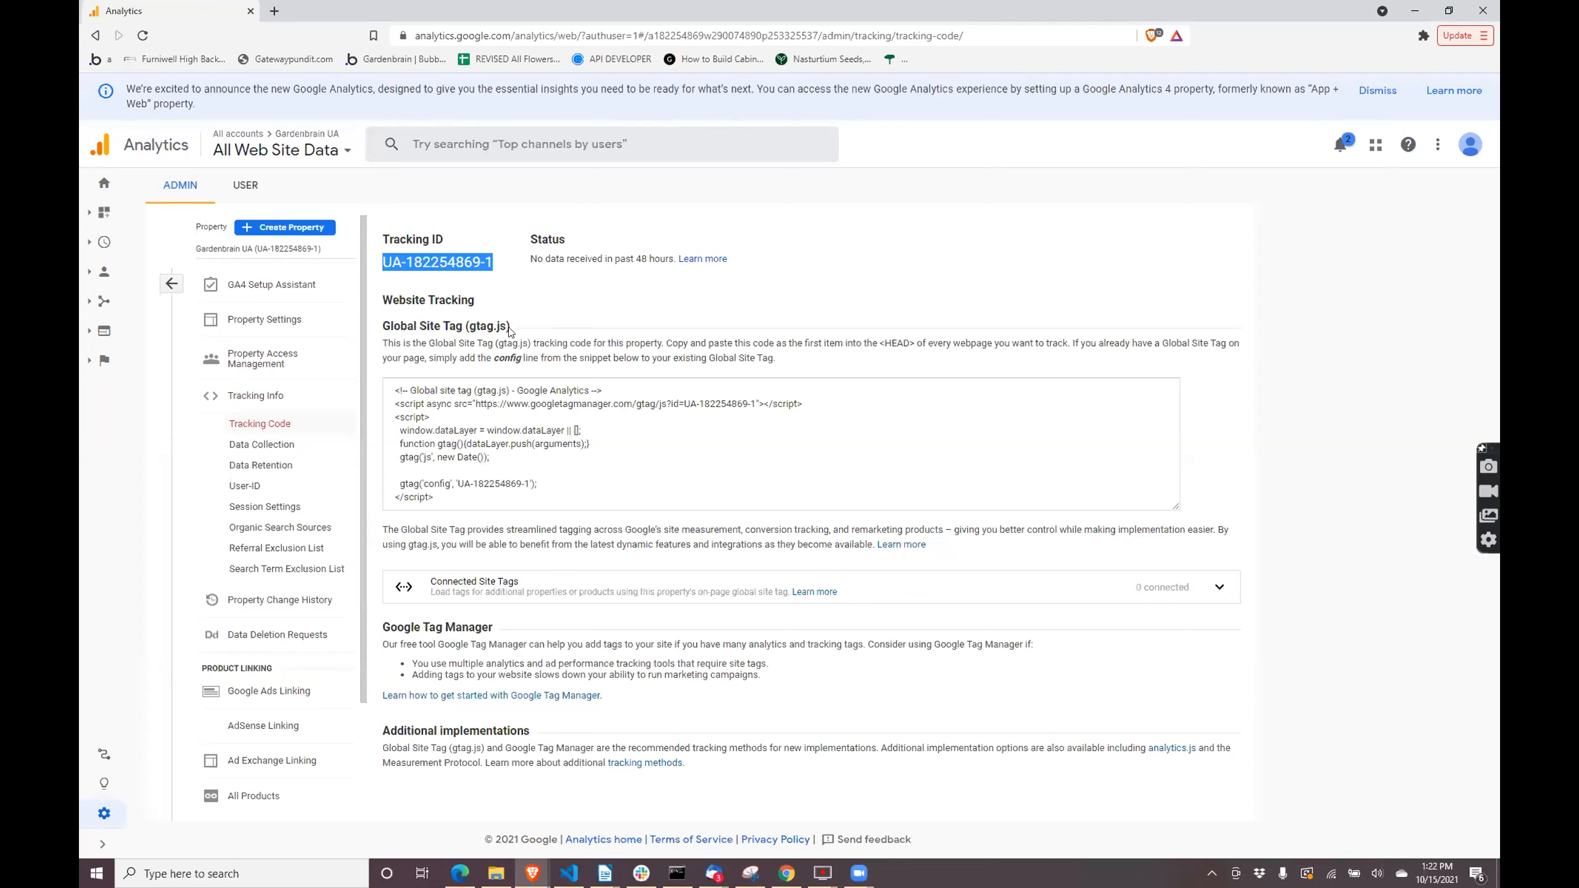
click(678, 276)
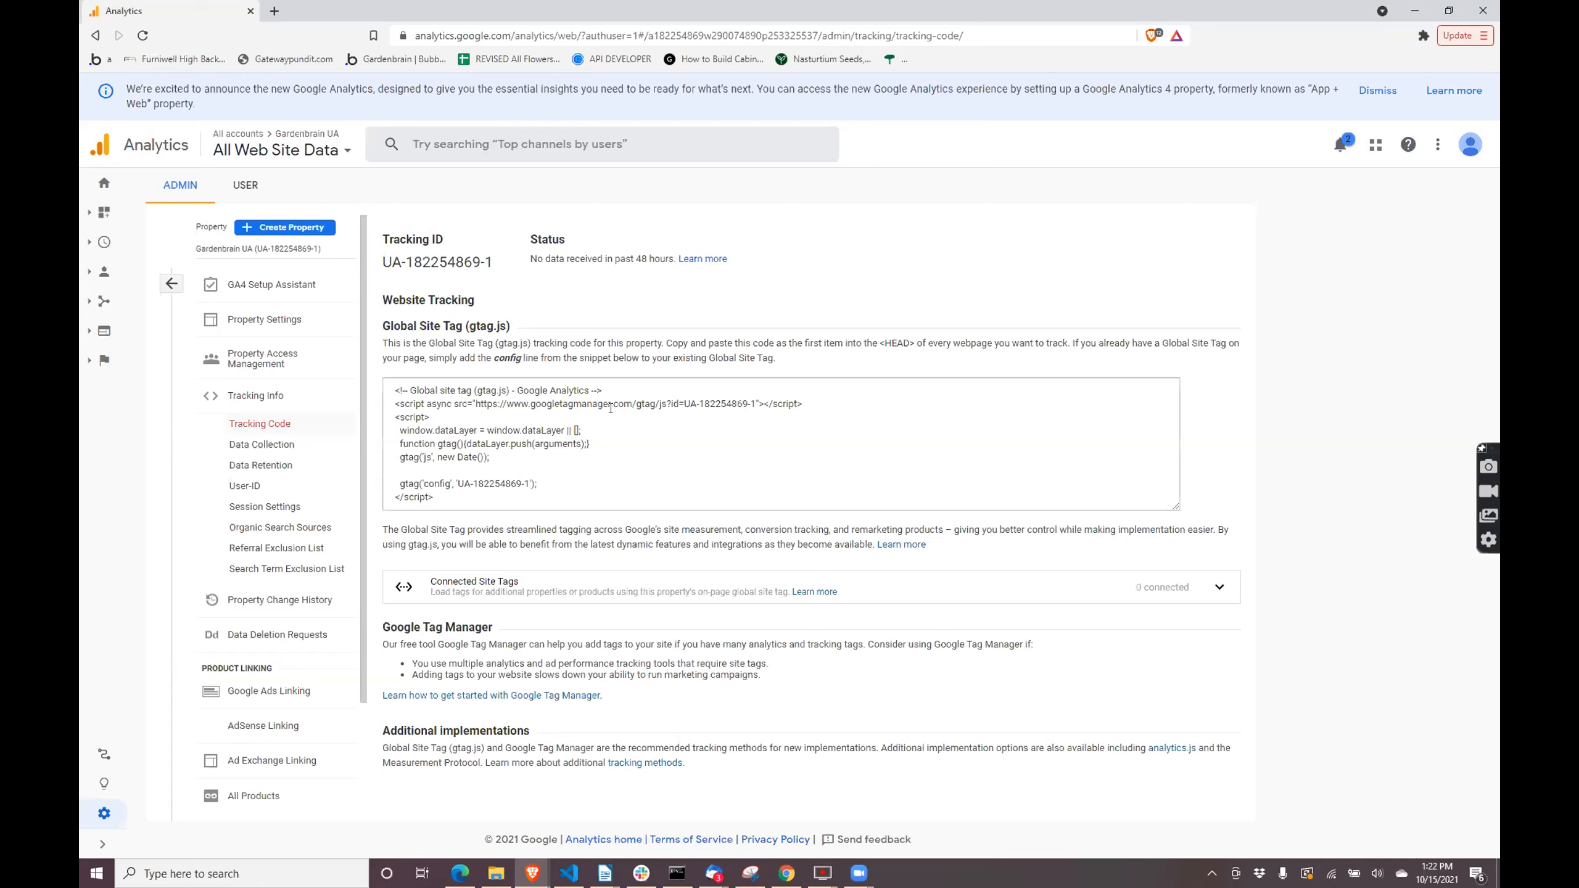
drag(560, 491, 395, 389)
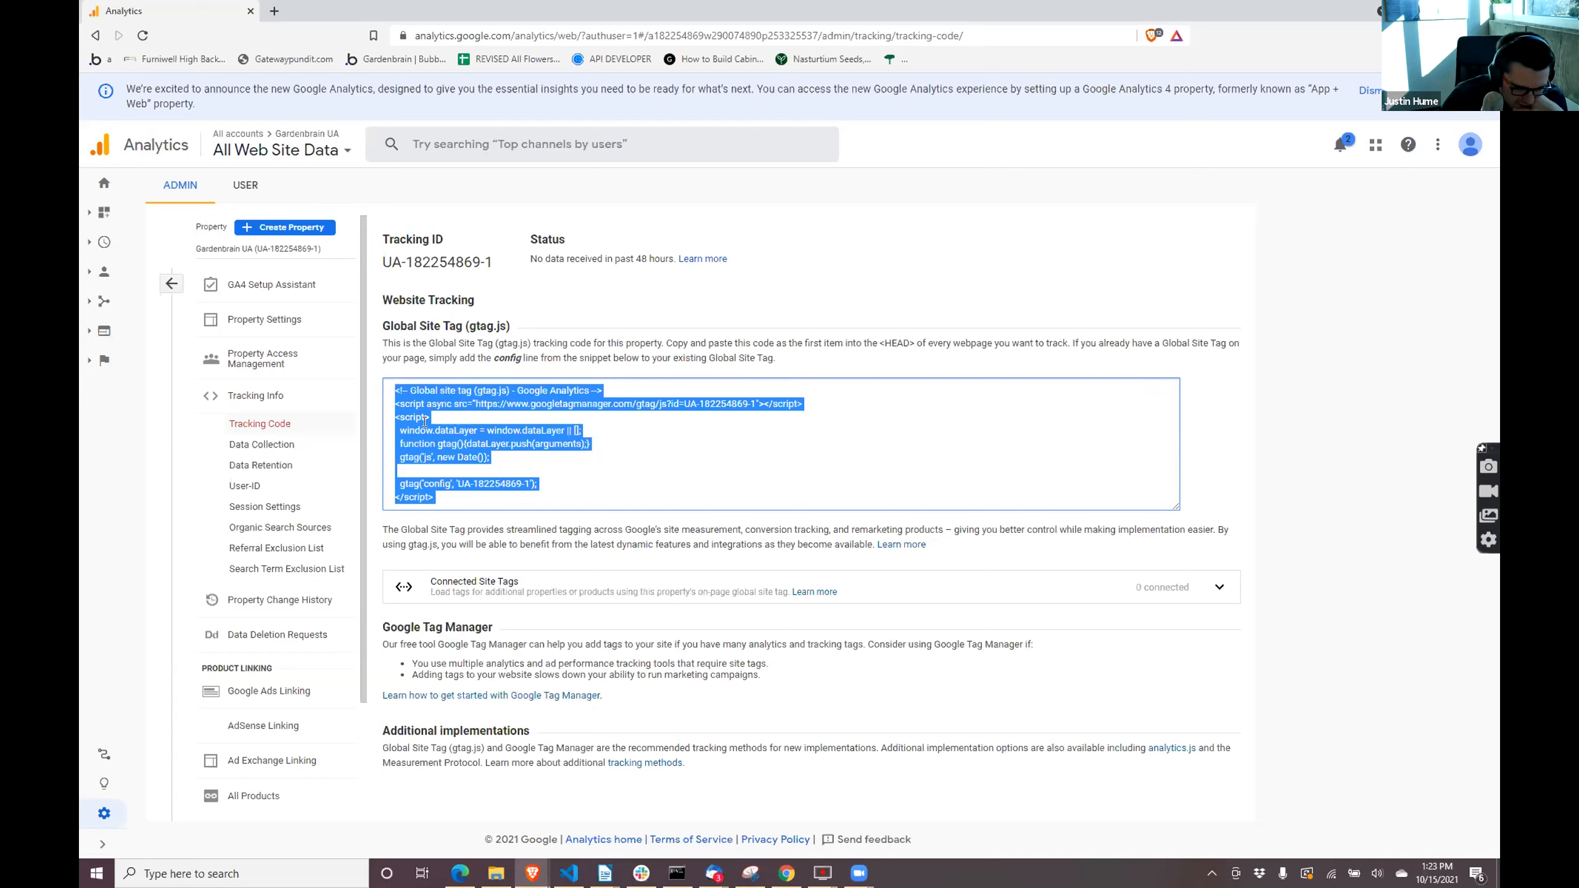
click(465, 421)
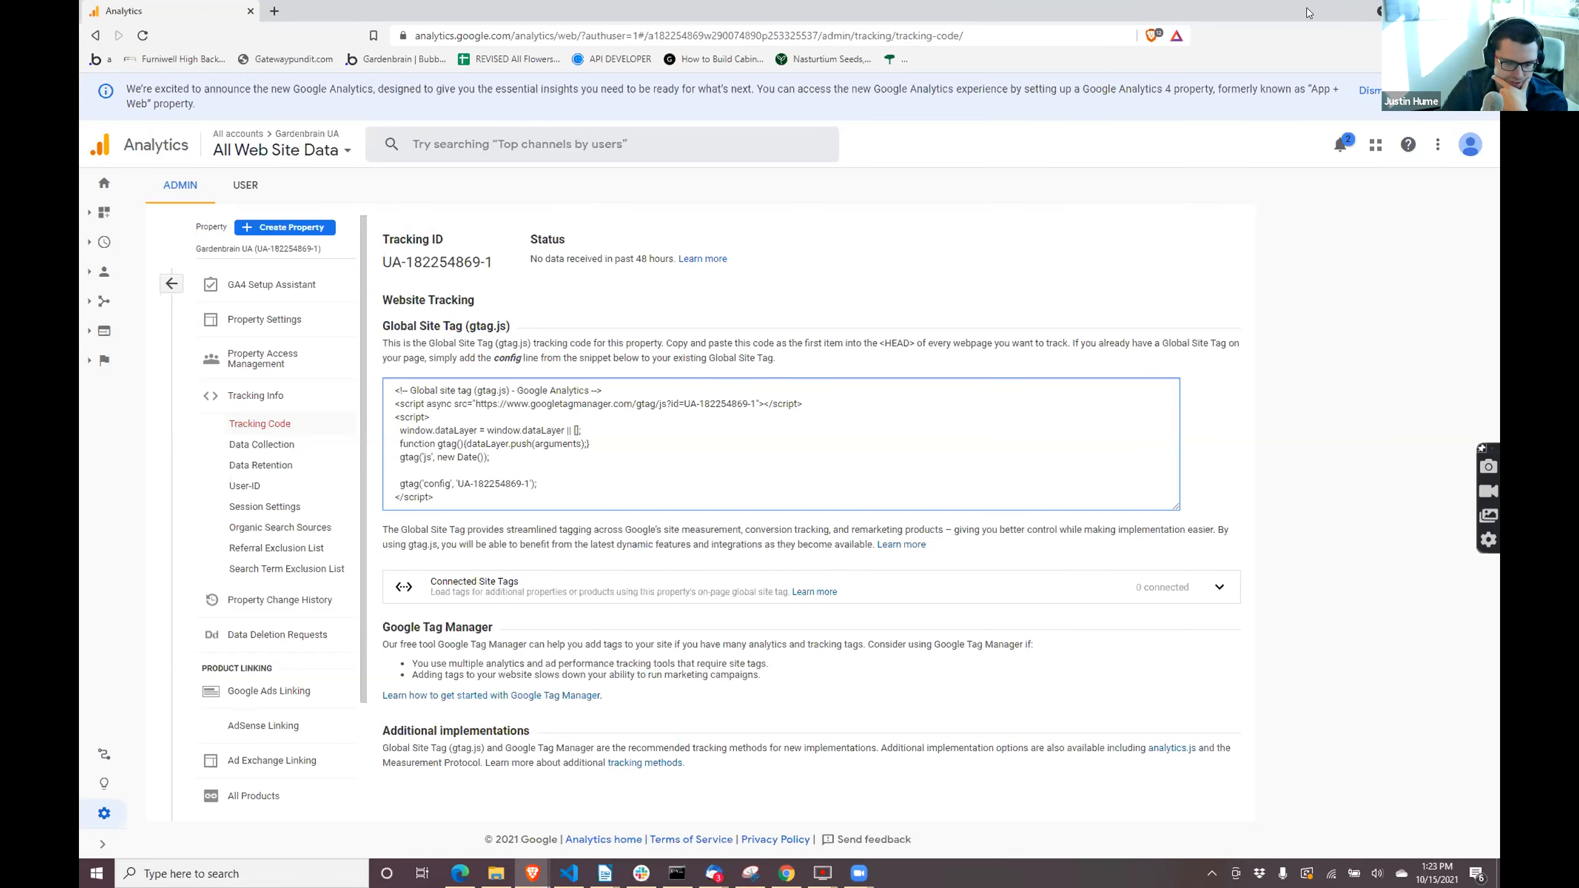
- Return to the Bubble browser window, view the Google Analytics plugin settings, and load gardenbrain.app in the Google support tab
click(251, 10)
click(190, 6)
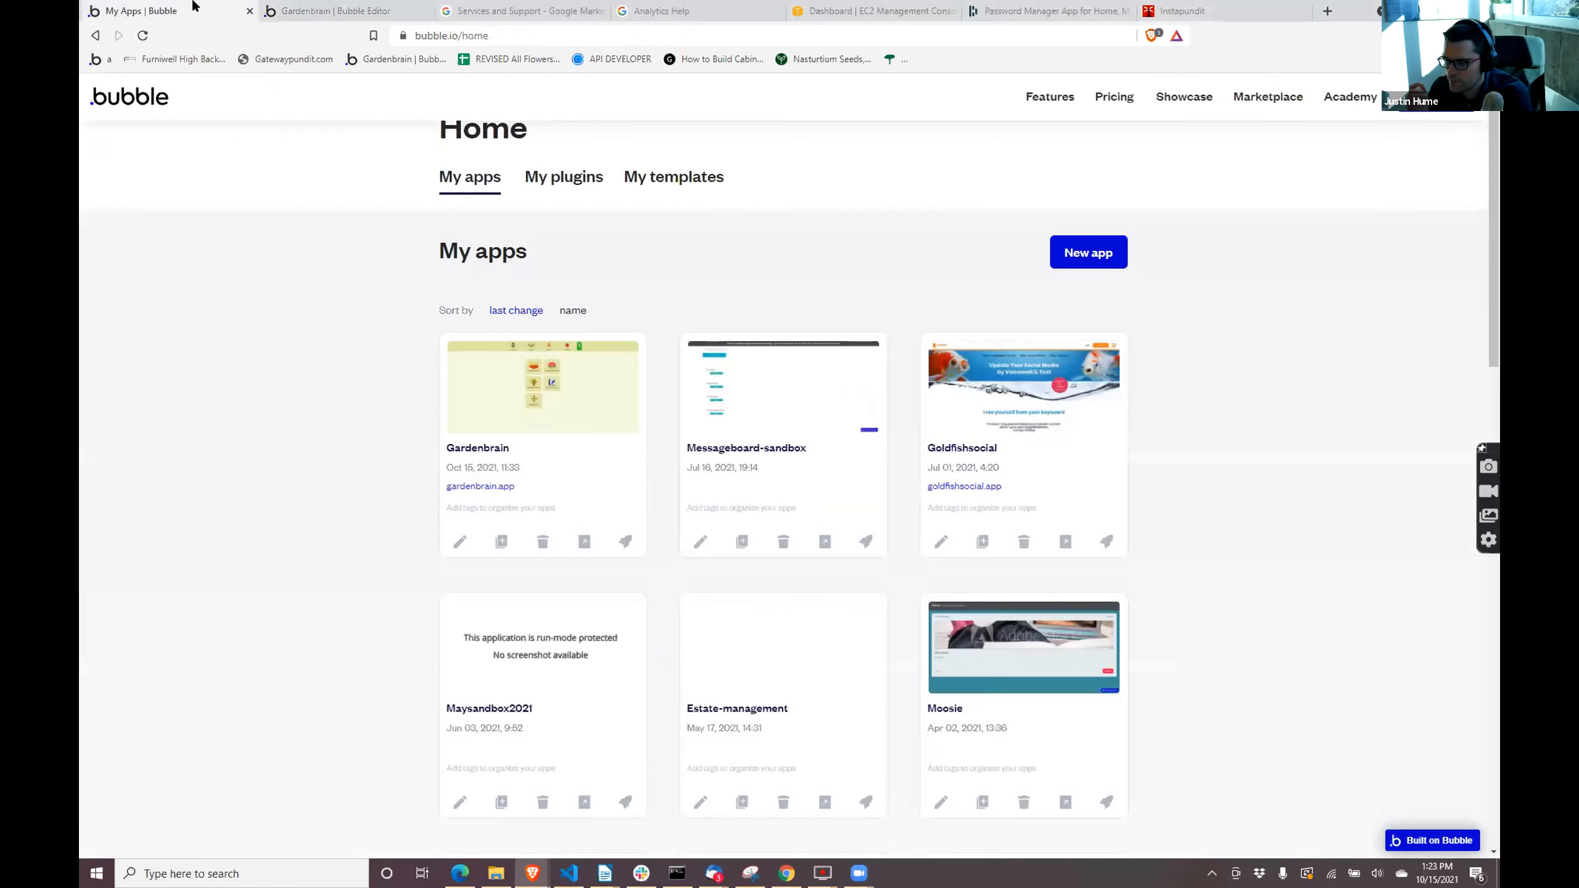
click(338, 10)
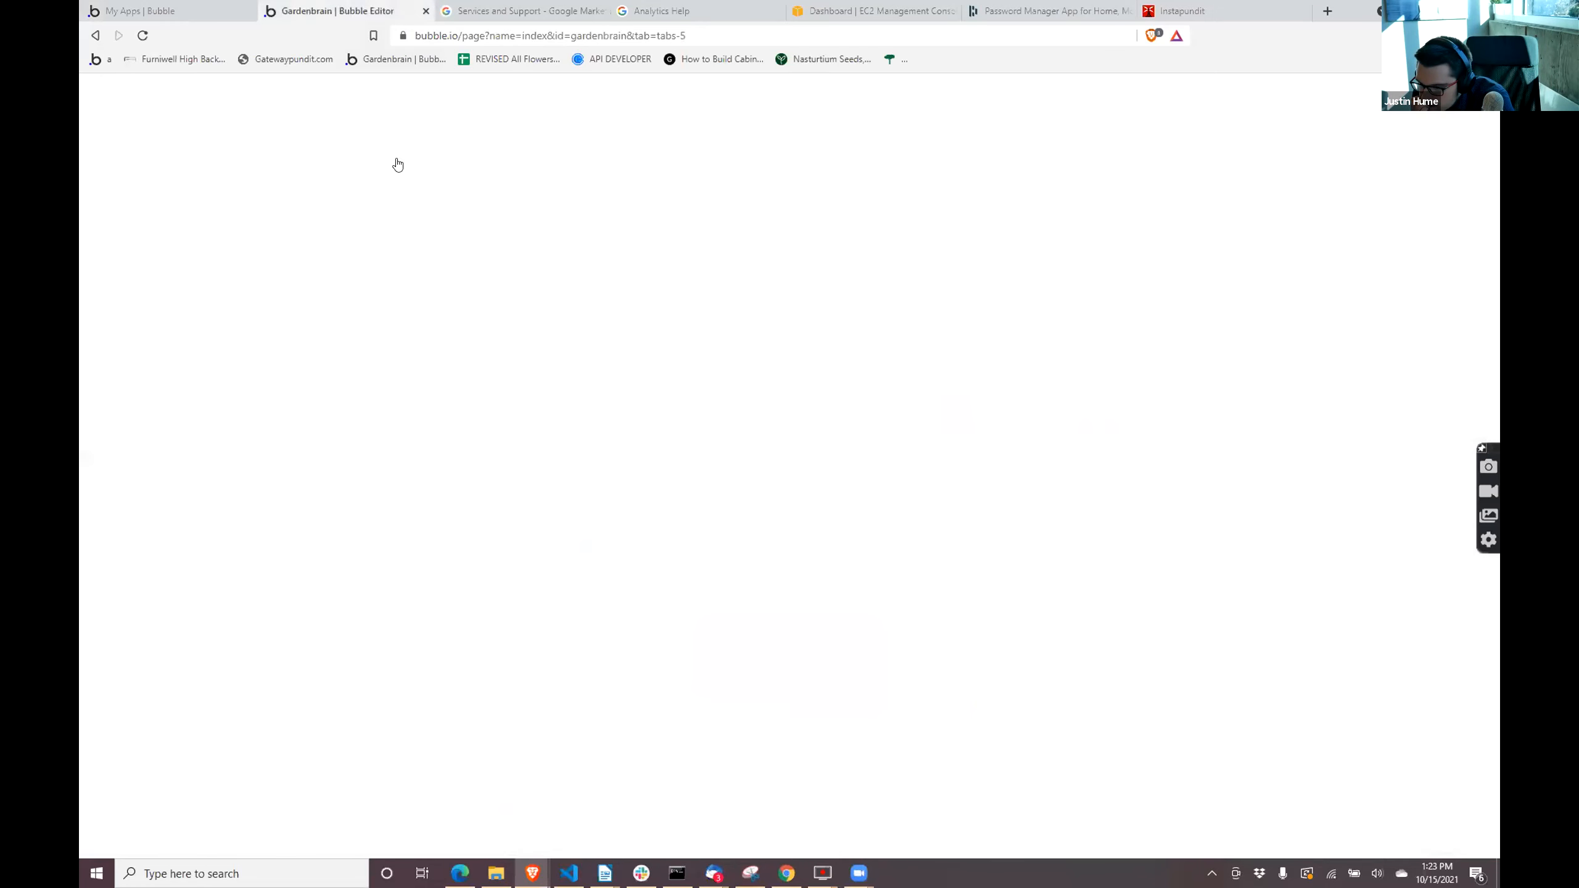
click(542, 11)
click(525, 35)
text(gardenbrain.app)
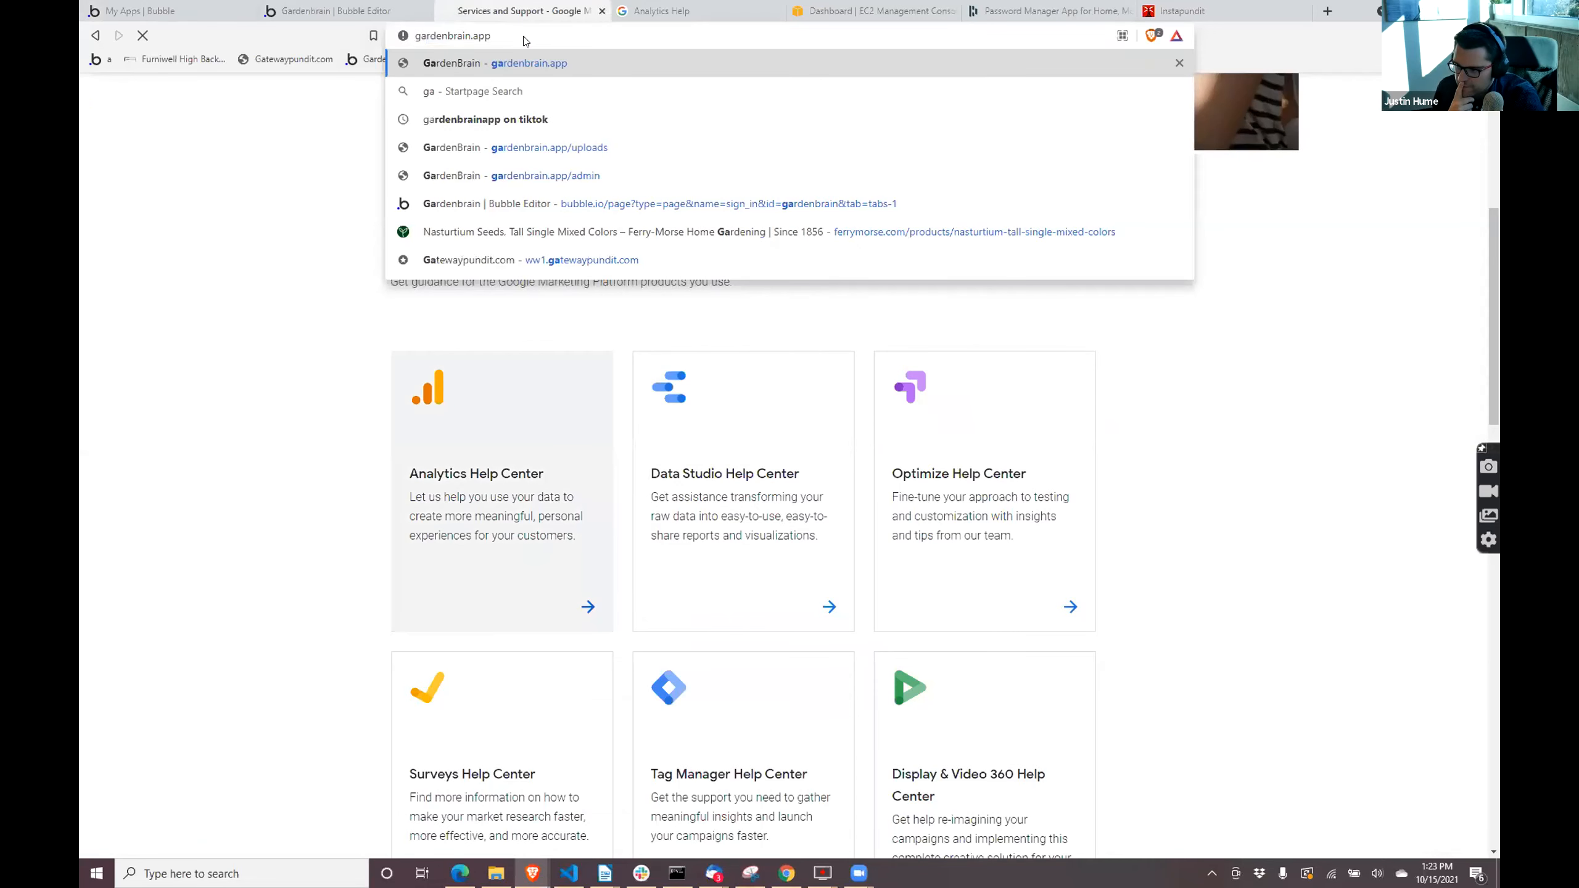
key(Return)
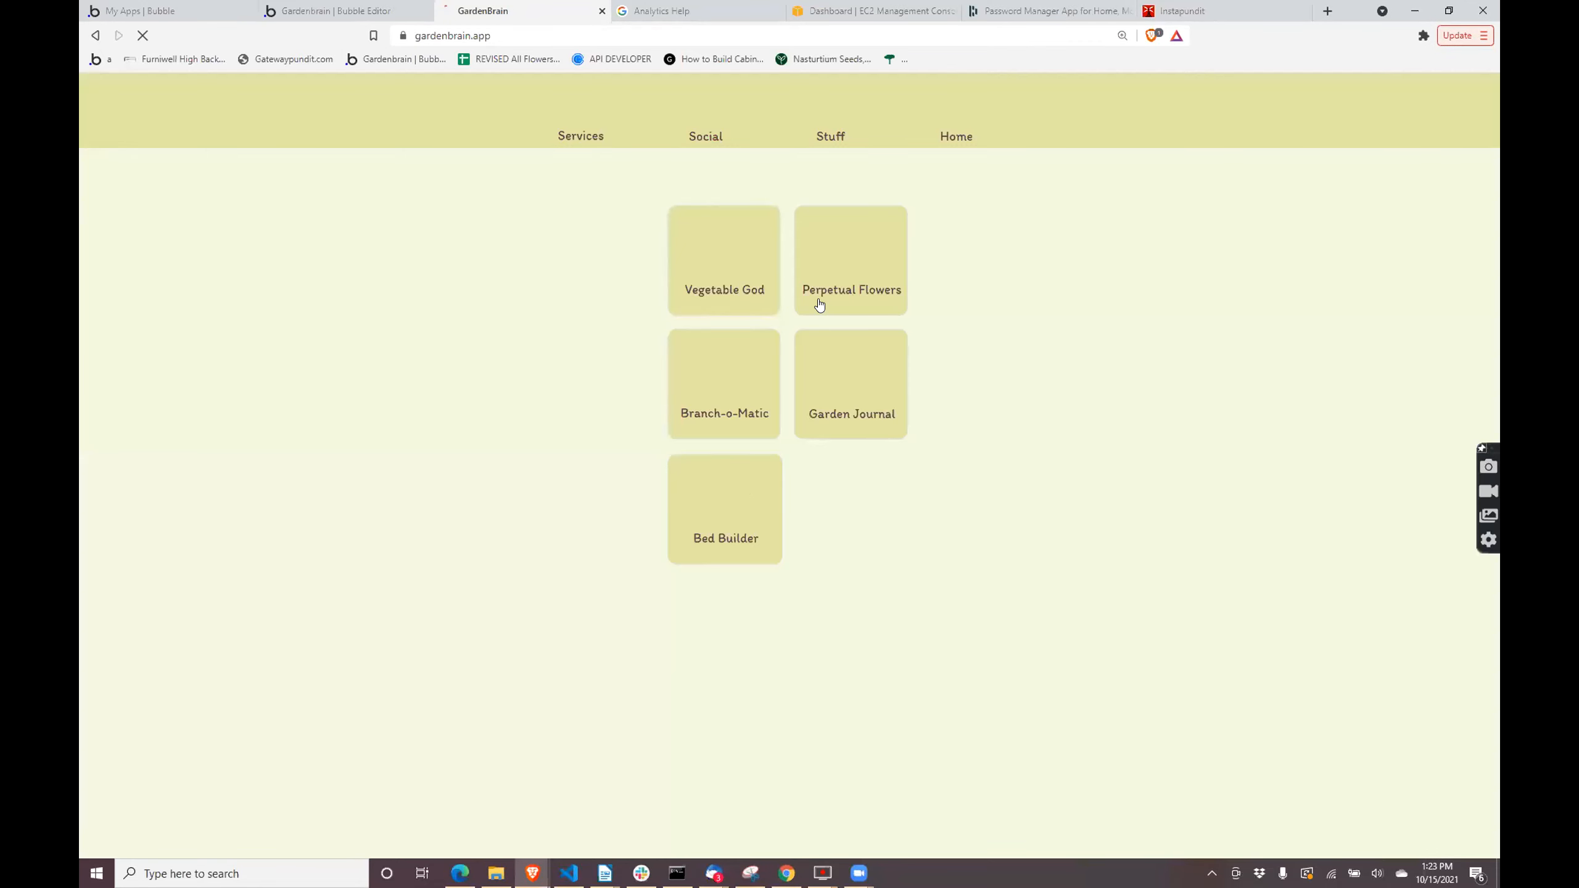
- Open the developer tools on the live Gardenbrain page and enlarge them to read the console messages
key(ctrl+shift+i)
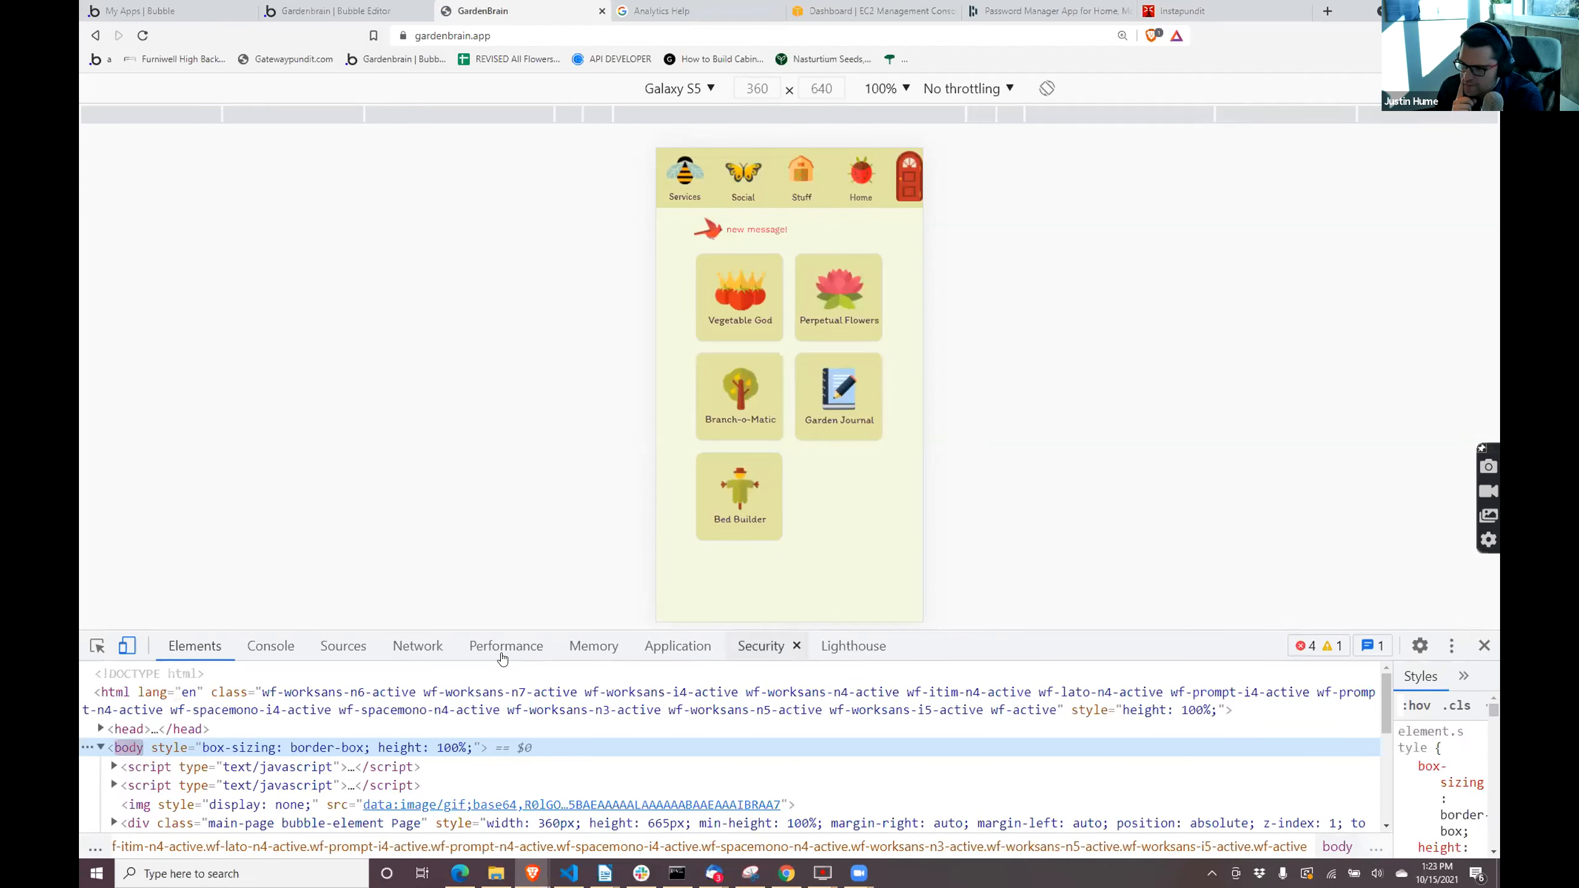
click(298, 649)
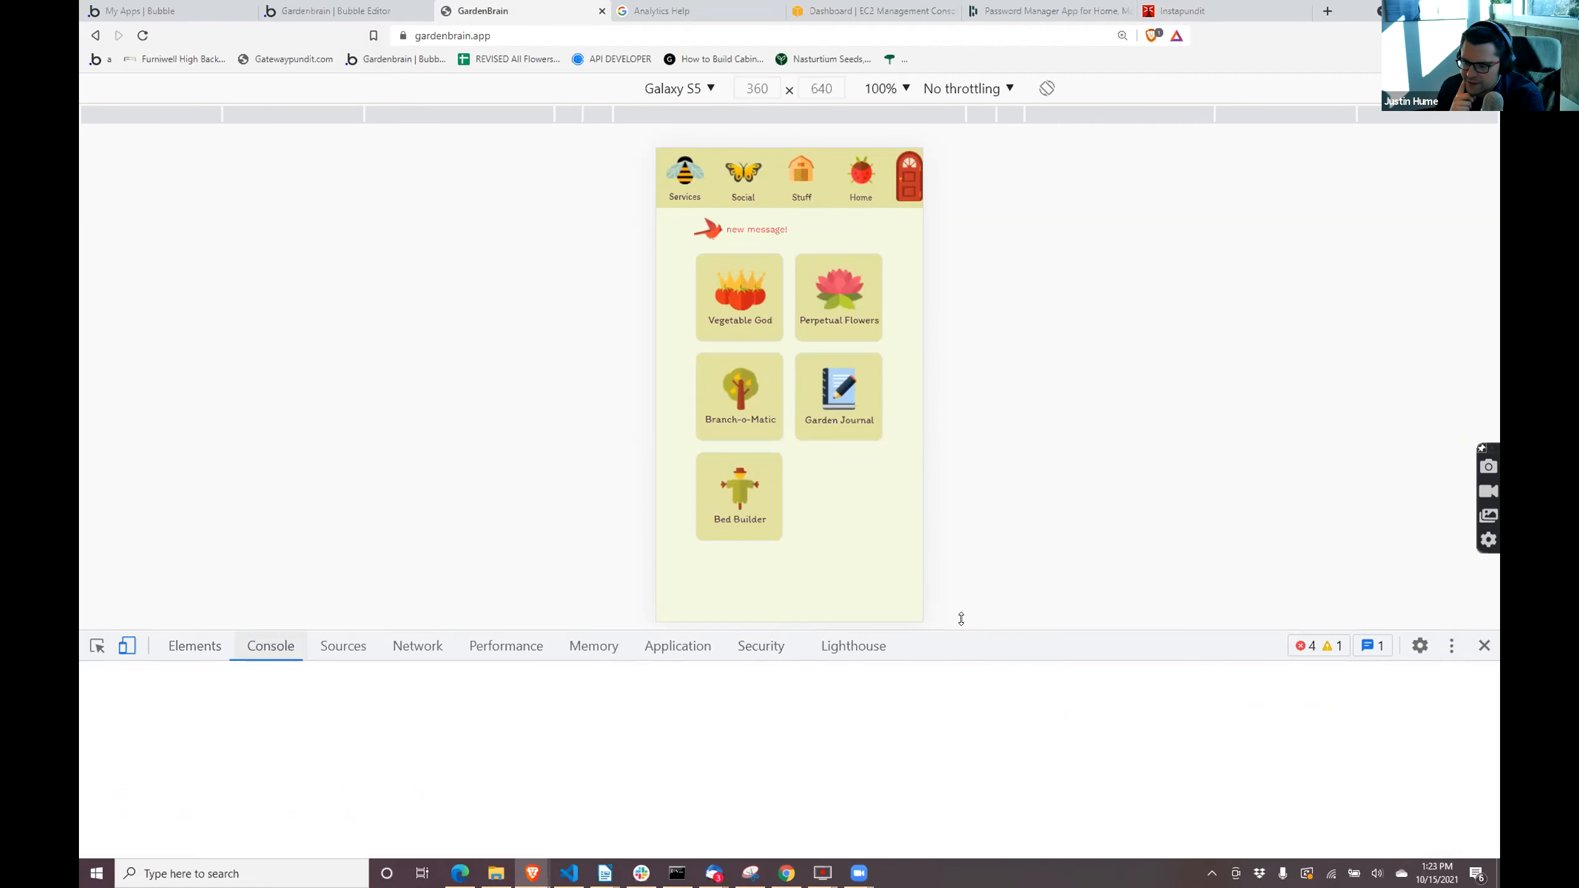
drag(952, 303, 951, 309)
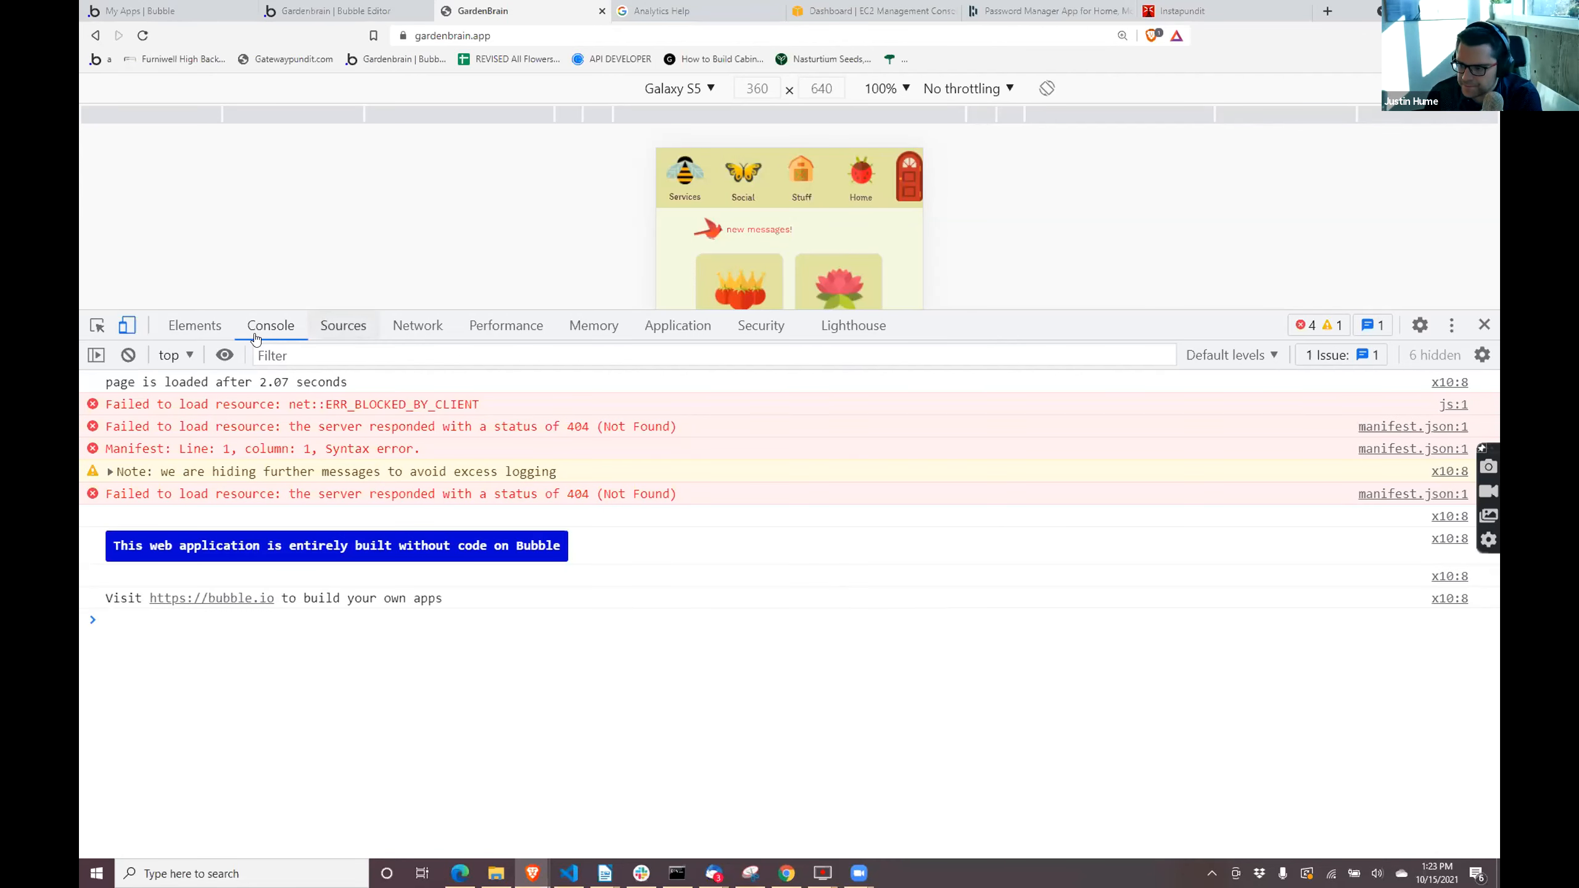
- Search the live page's element tree for "google" and select the googletagmanager gtag script in the head
click(207, 332)
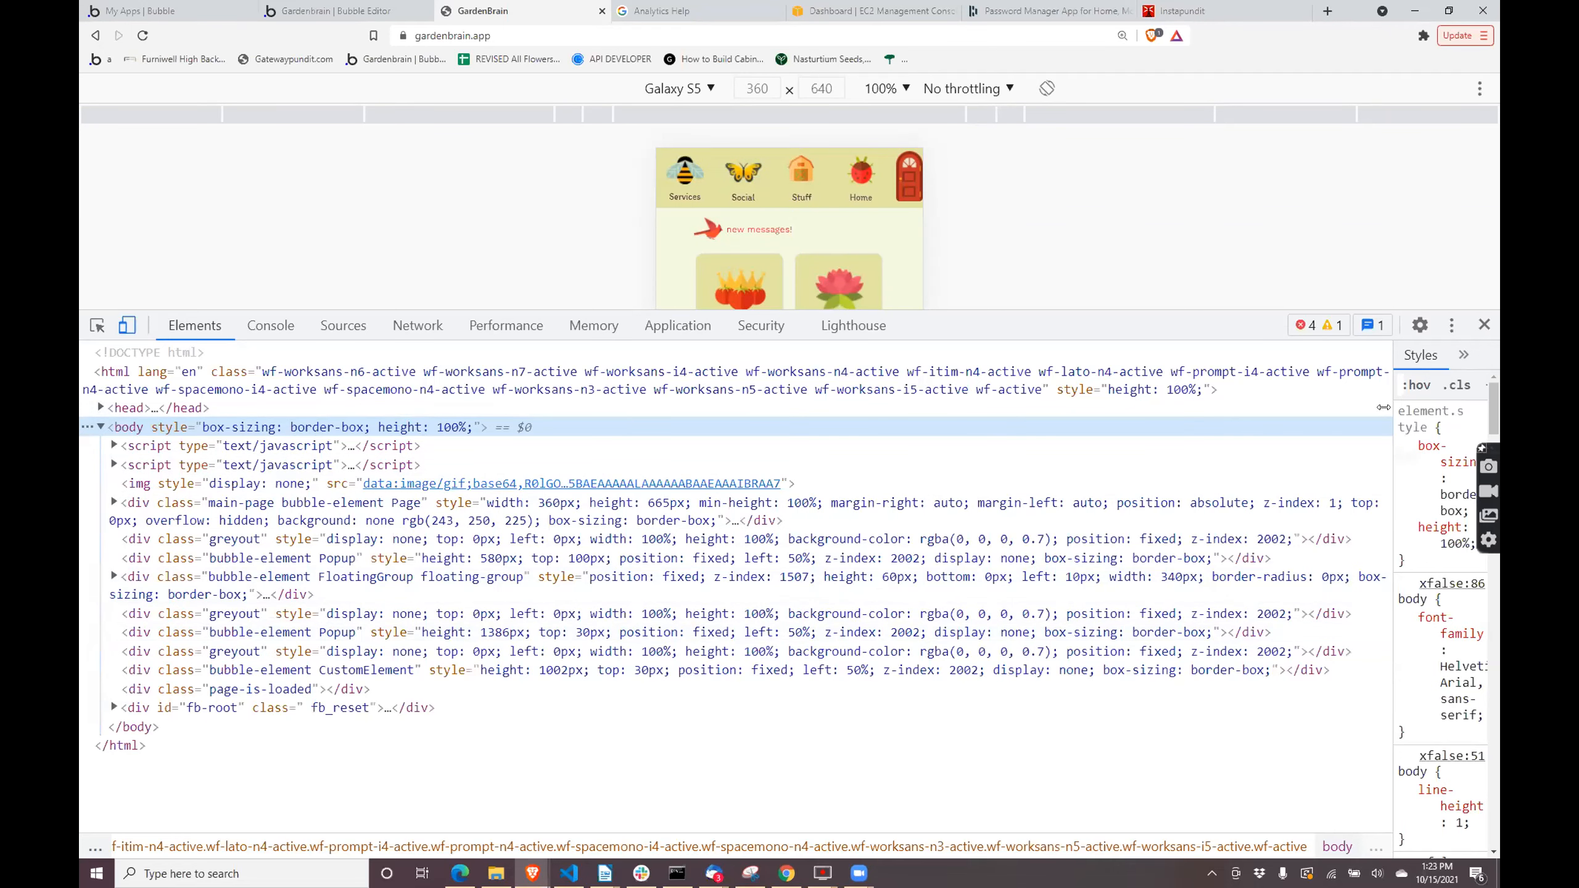
drag(1384, 408, 1217, 412)
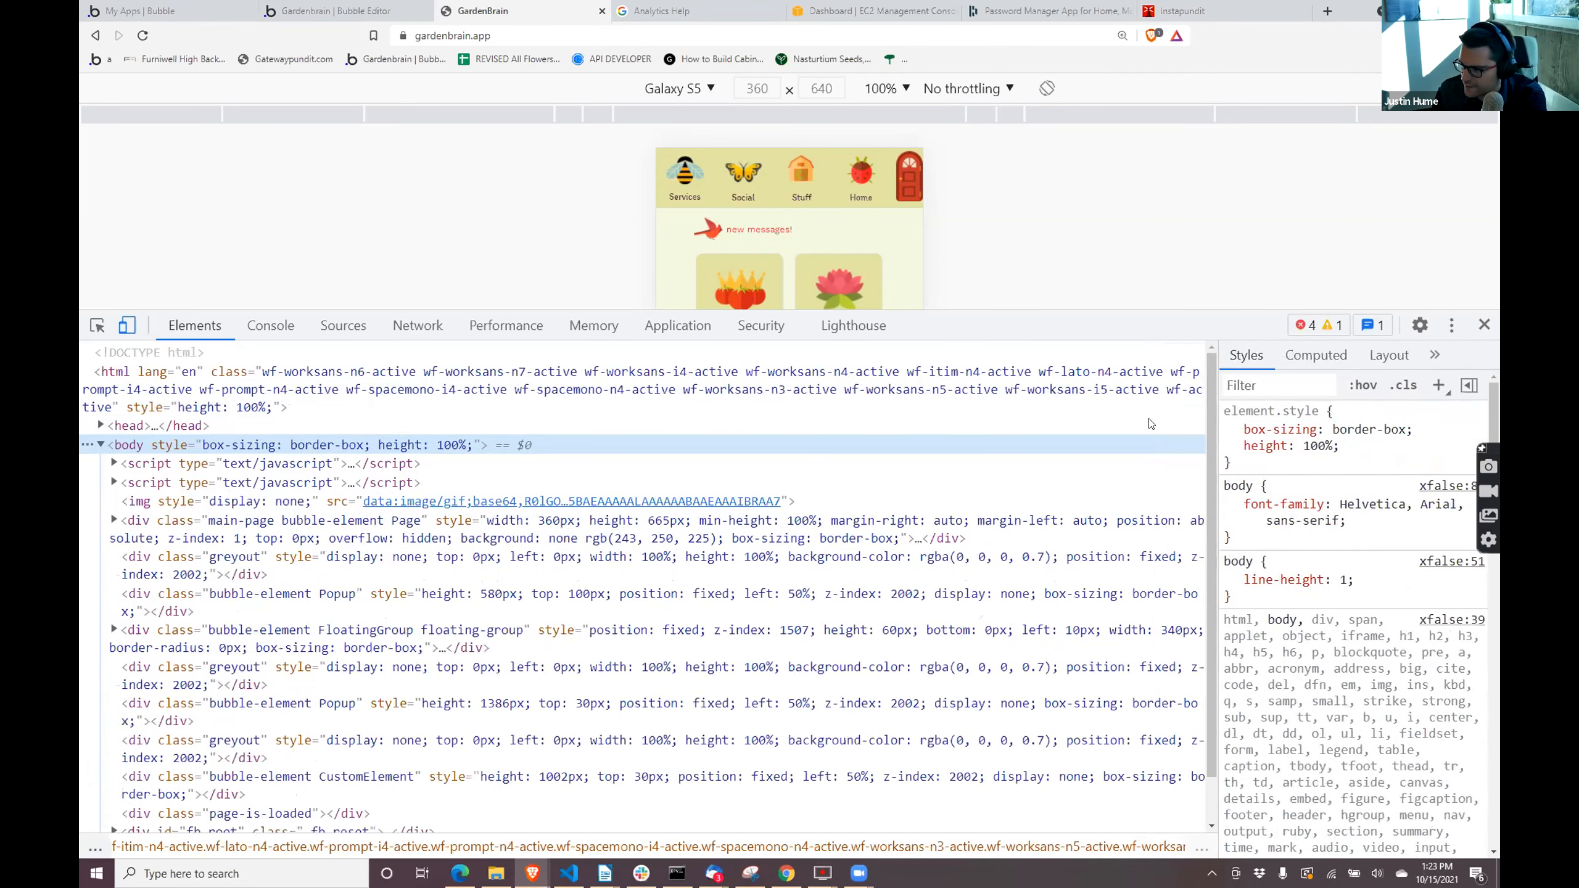
click(1015, 524)
key(ctrl+f)
text(google)
key(Return)
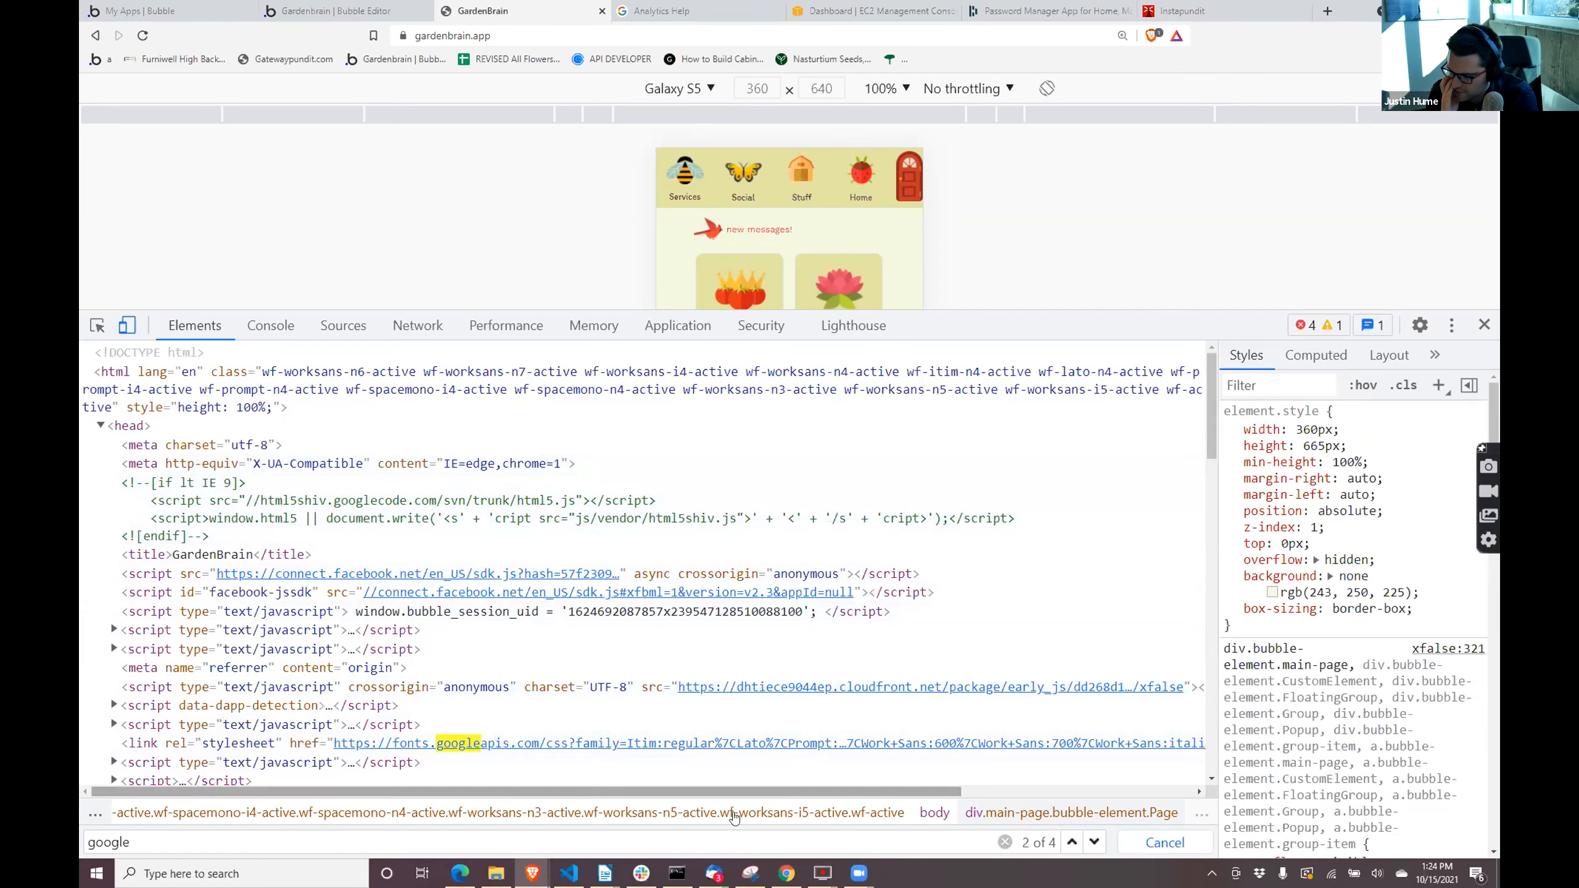
click(1089, 846)
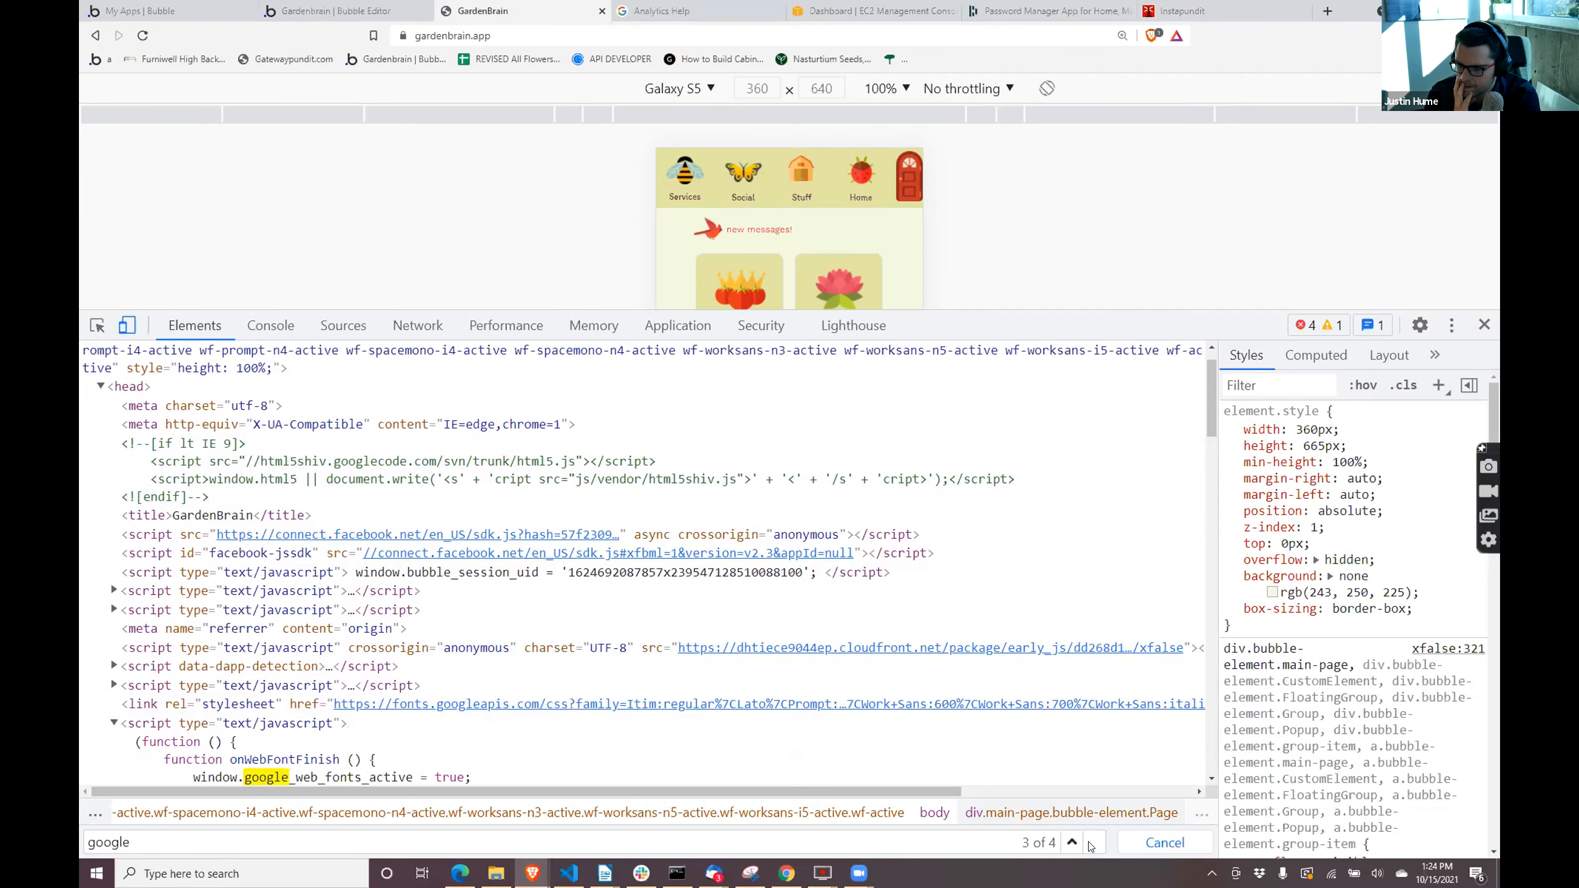
click(1090, 845)
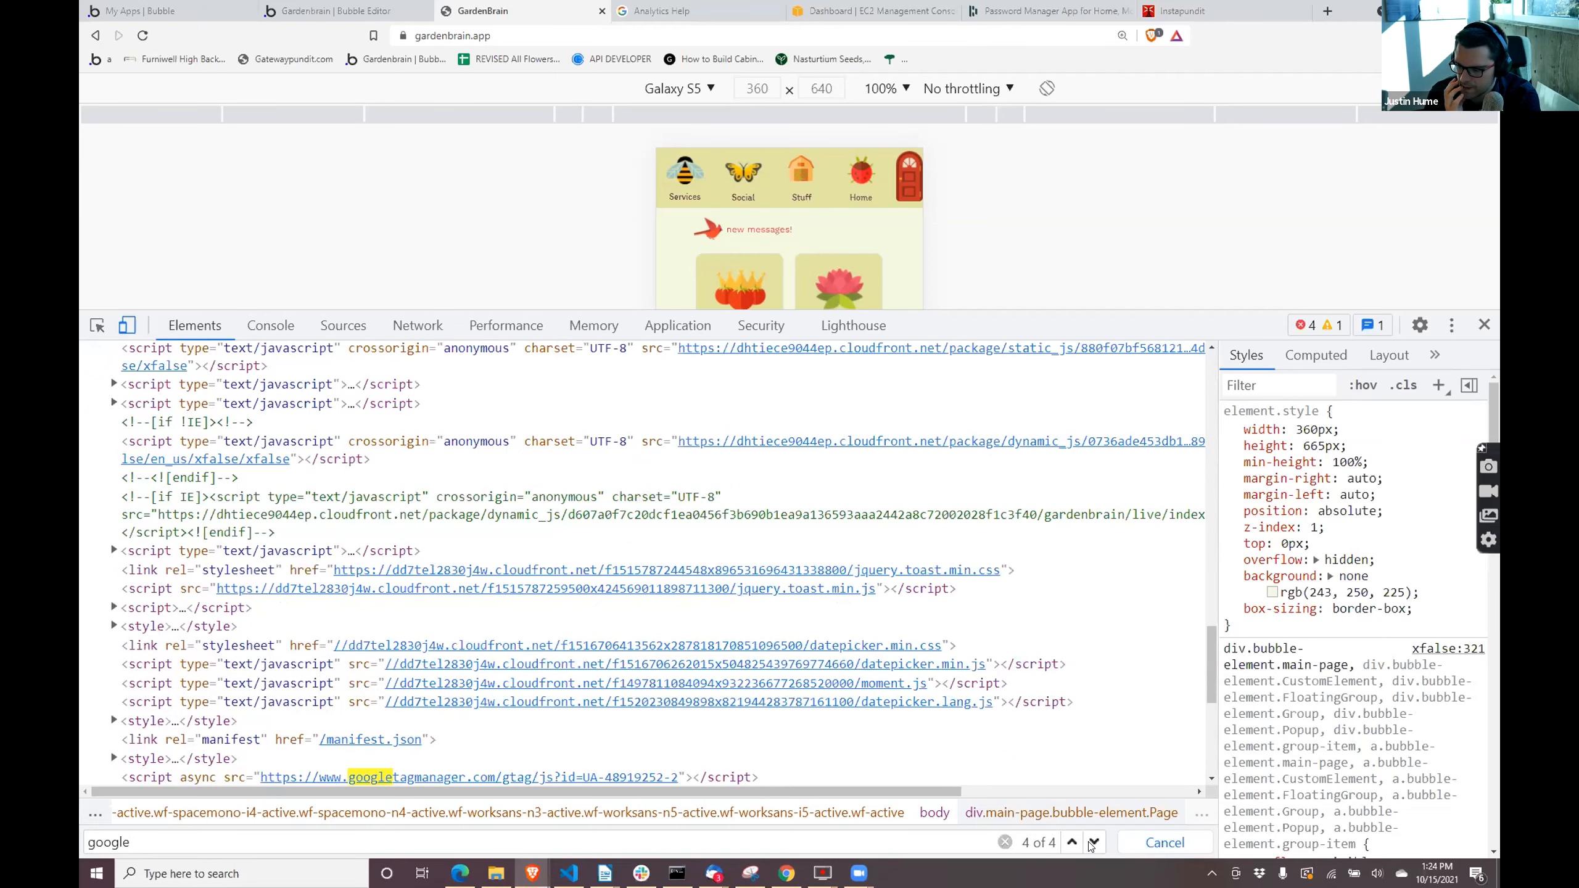
click(992, 775)
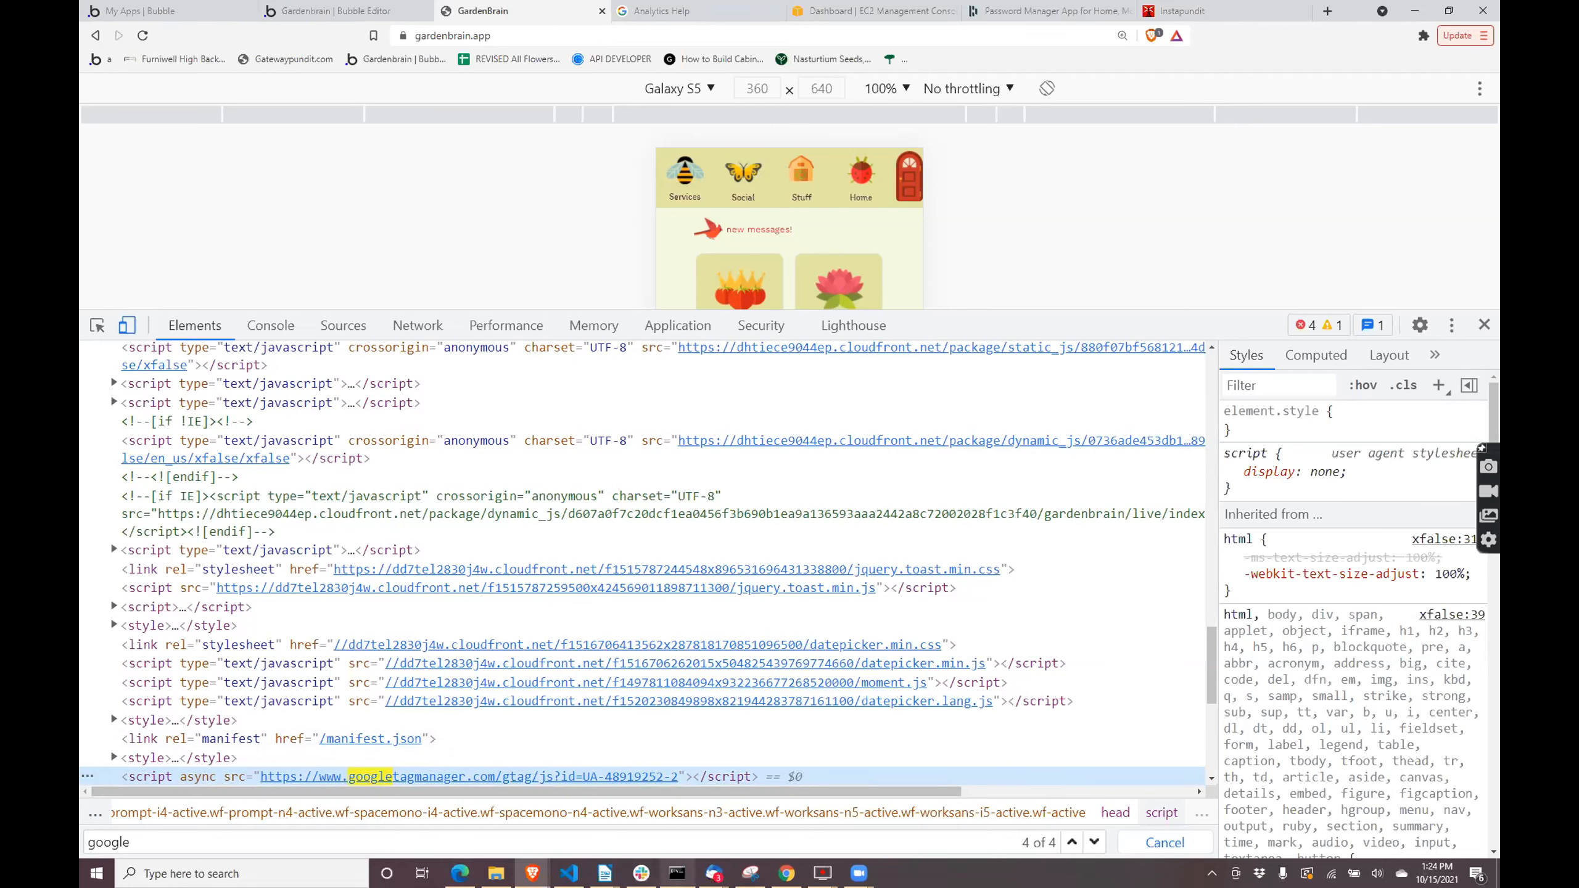
- Switch to the Google Analytics window with the Gardenbrain reports snapshot and open the Configure section's events page
mouse_move(532, 873)
scroll(698, 776, up, 2)
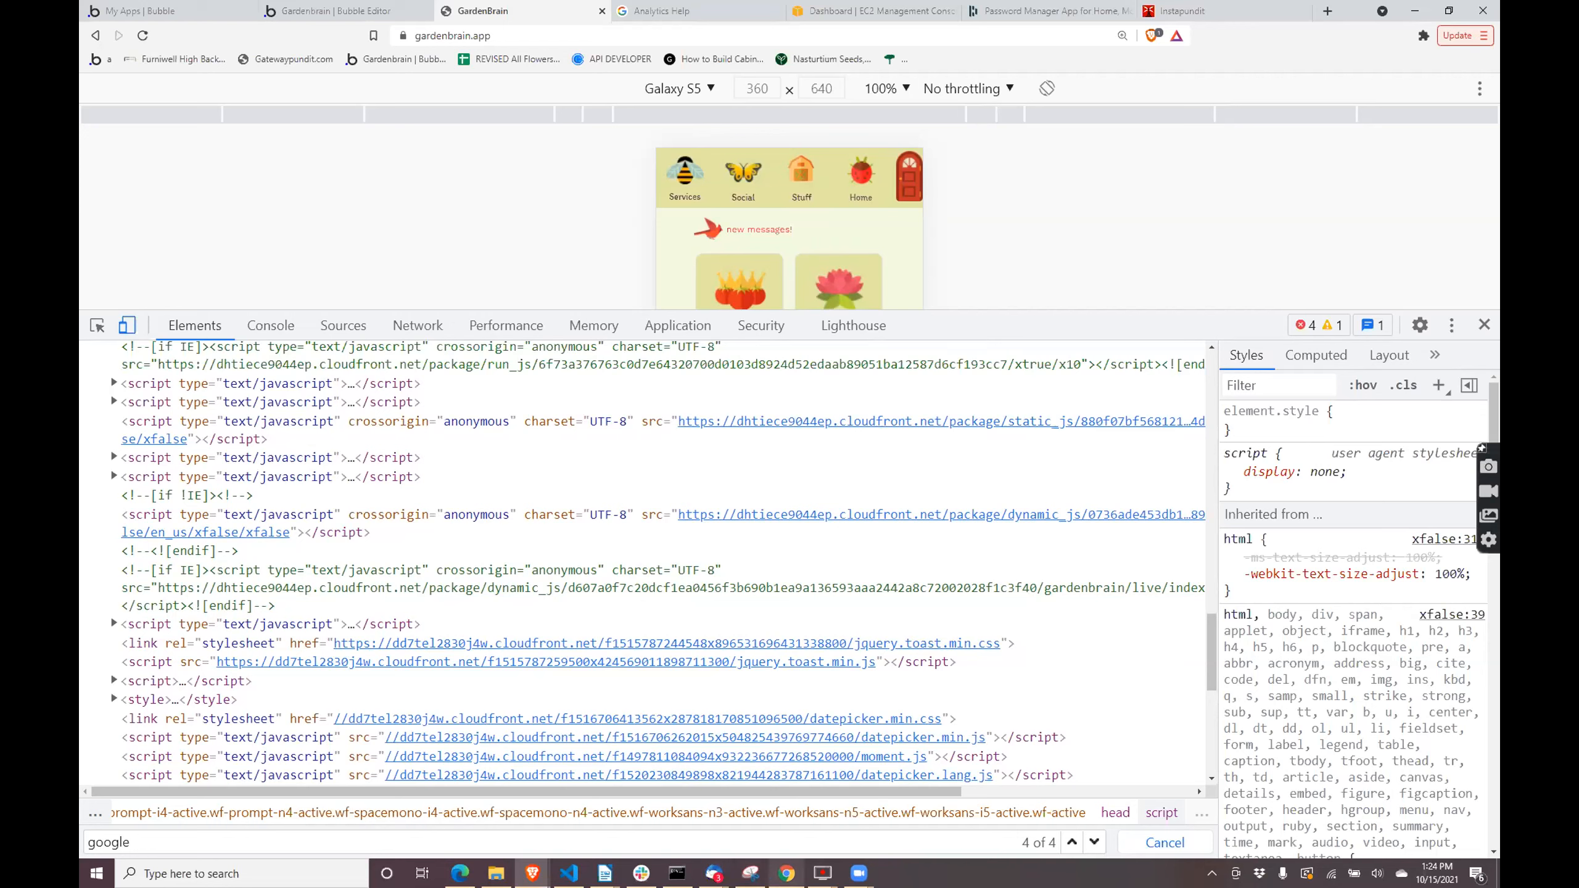
mouse_move(786, 873)
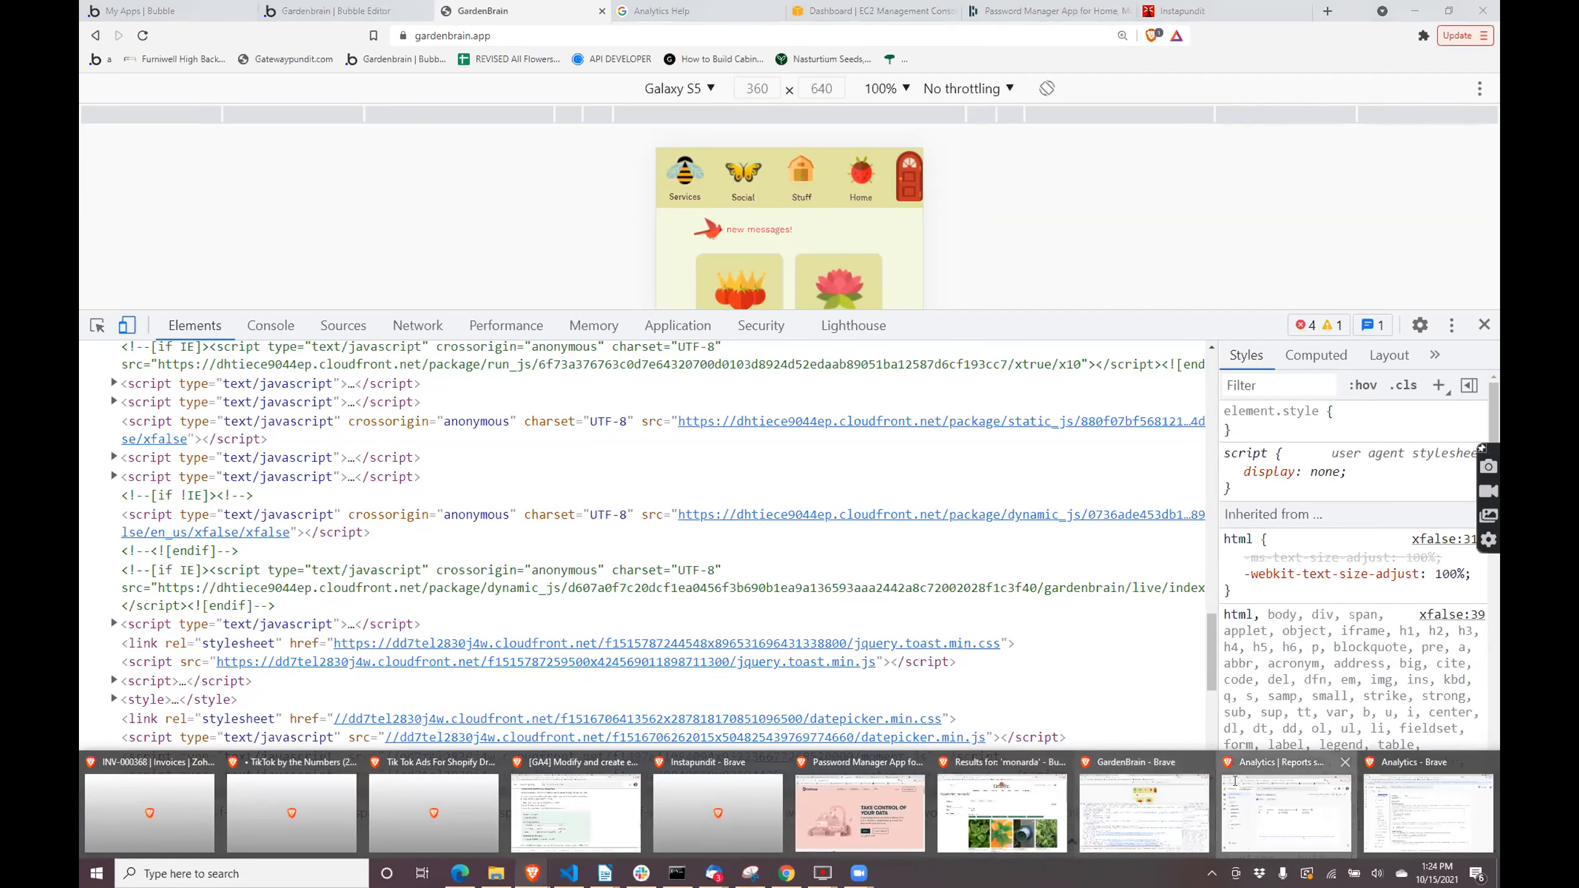
click(1234, 789)
scroll(826, 496, down, 5)
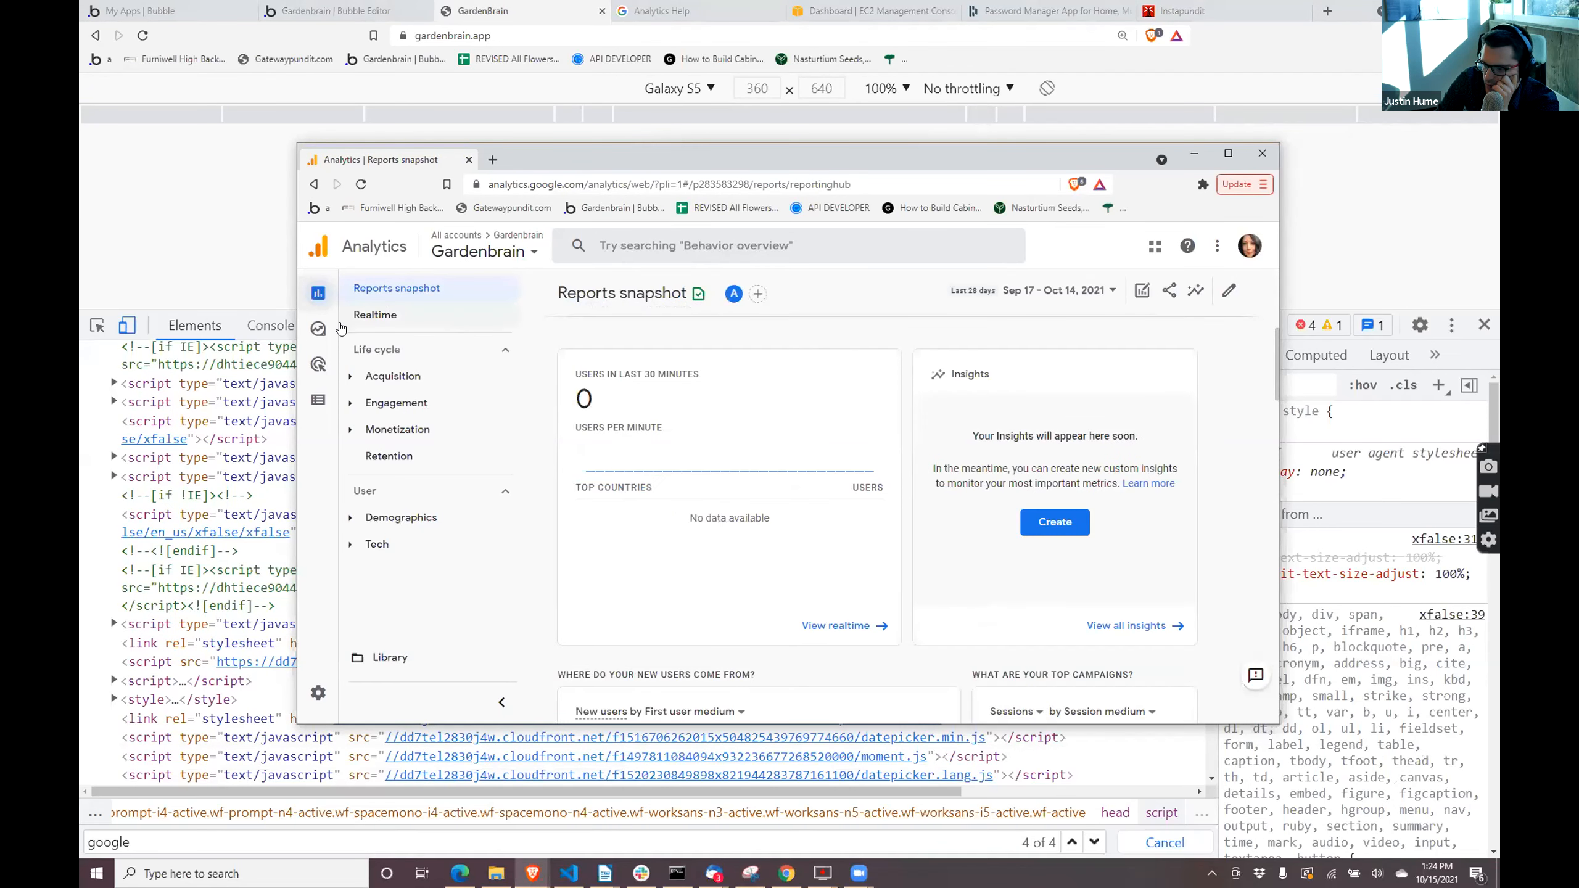
mouse_move(318, 392)
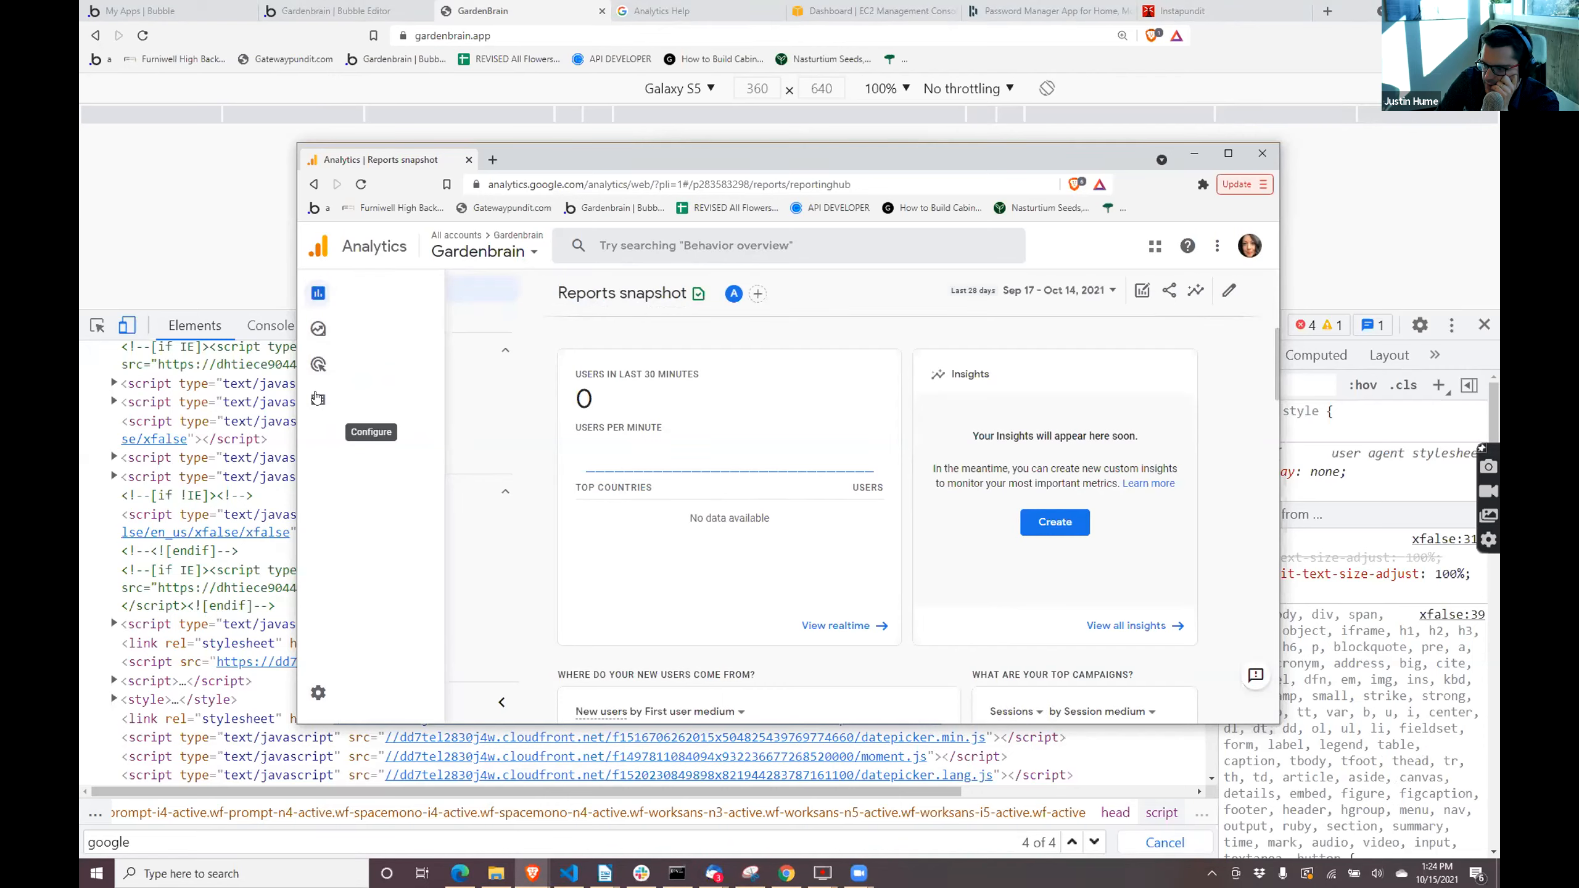
click(317, 398)
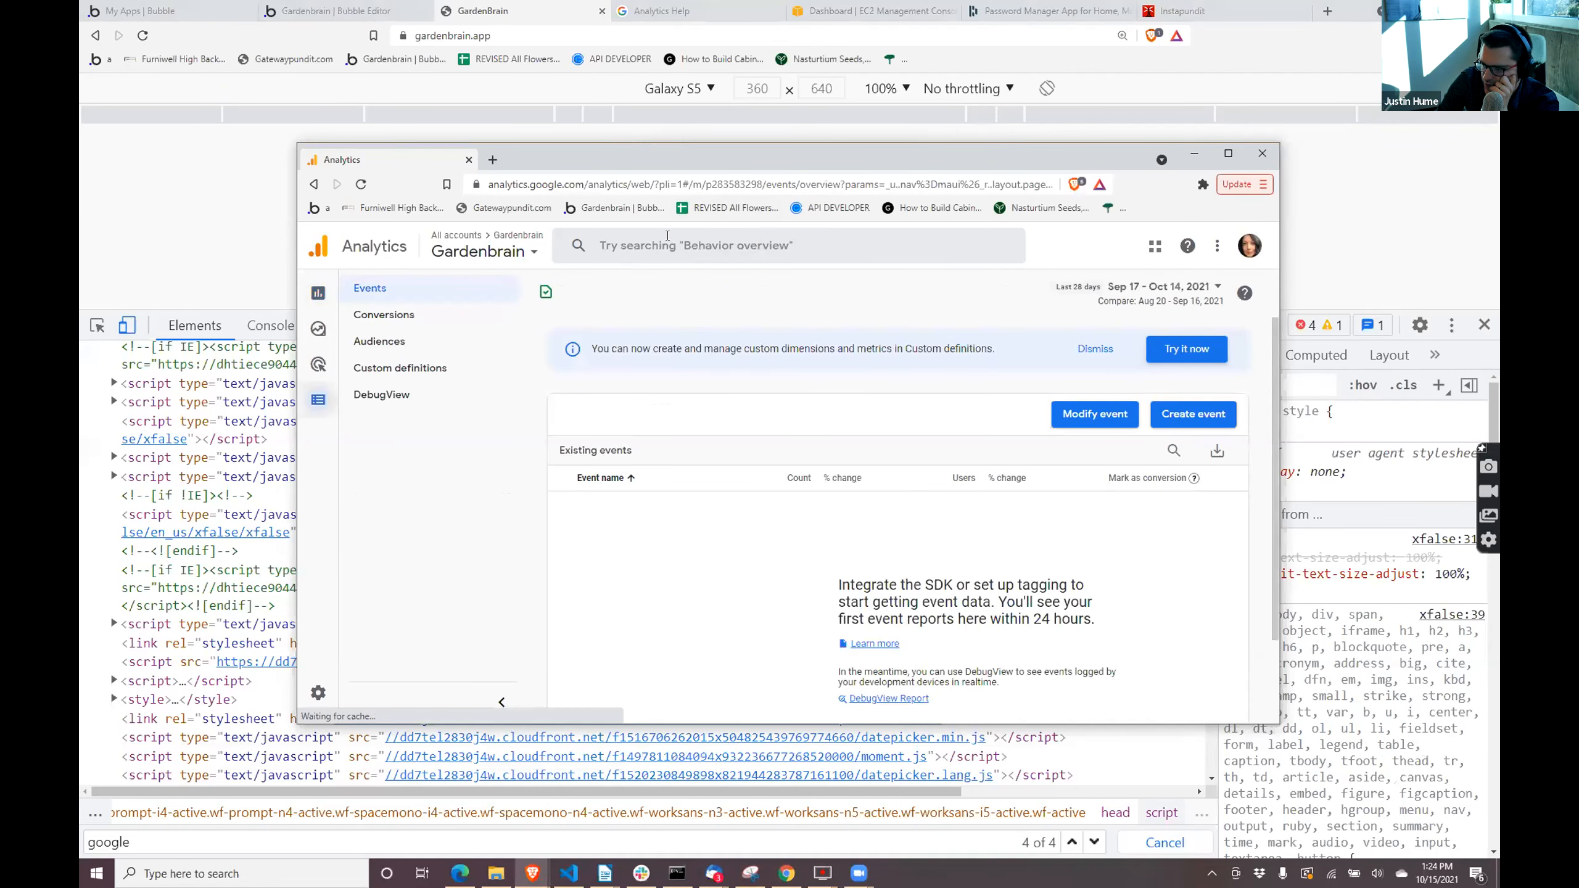
- Search Google Analytics for the copied Universal Analytics tracking ID, and move that window aside
click(668, 236)
key(ctrl+v)
key(Return)
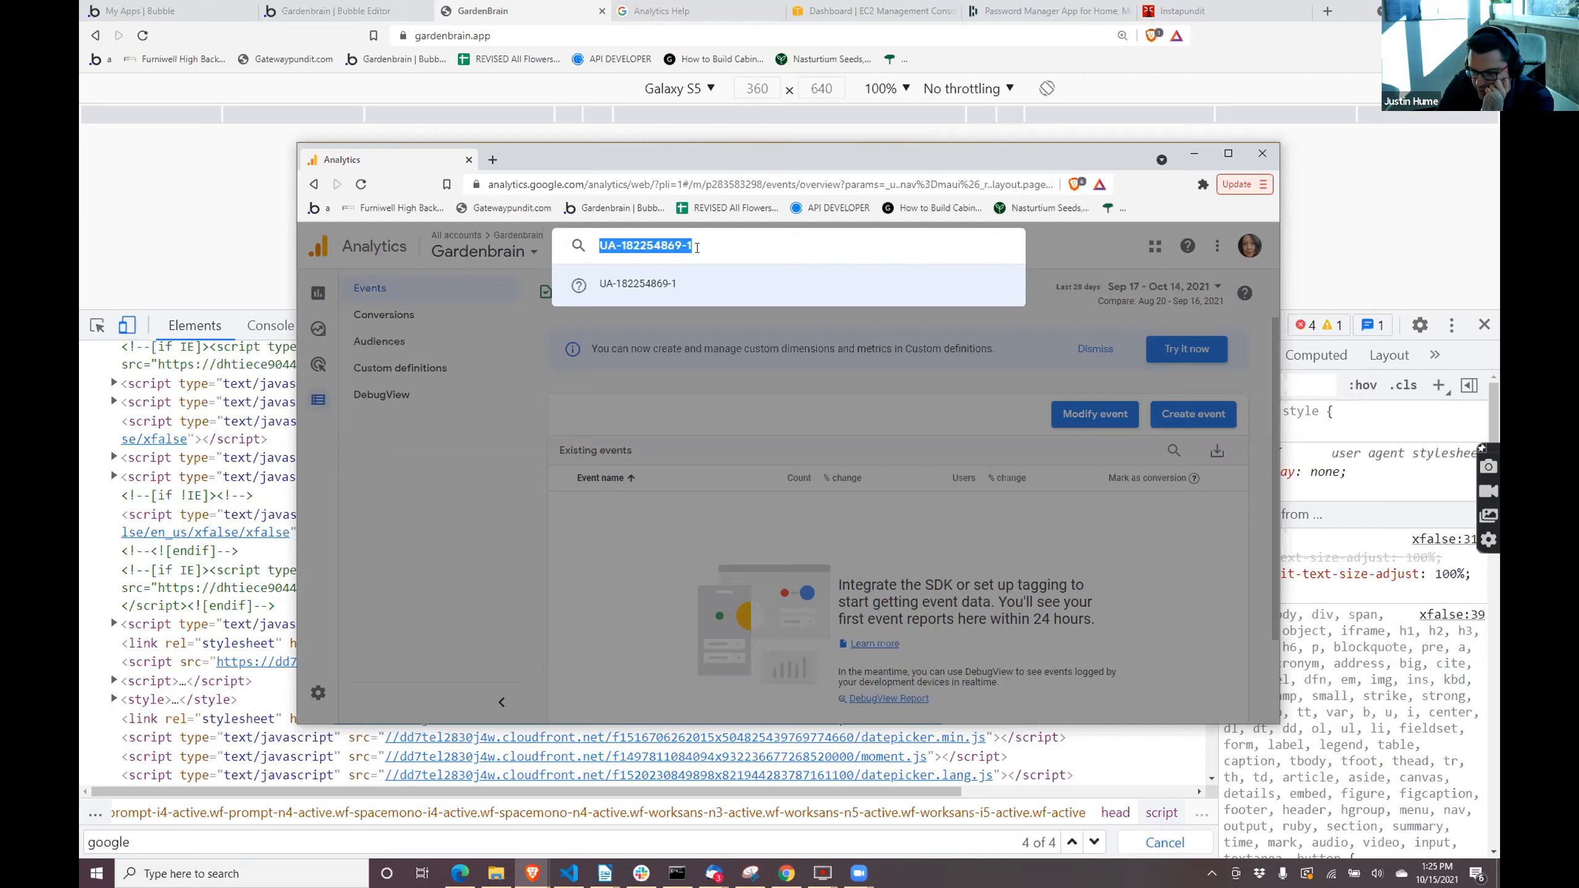
click(697, 247)
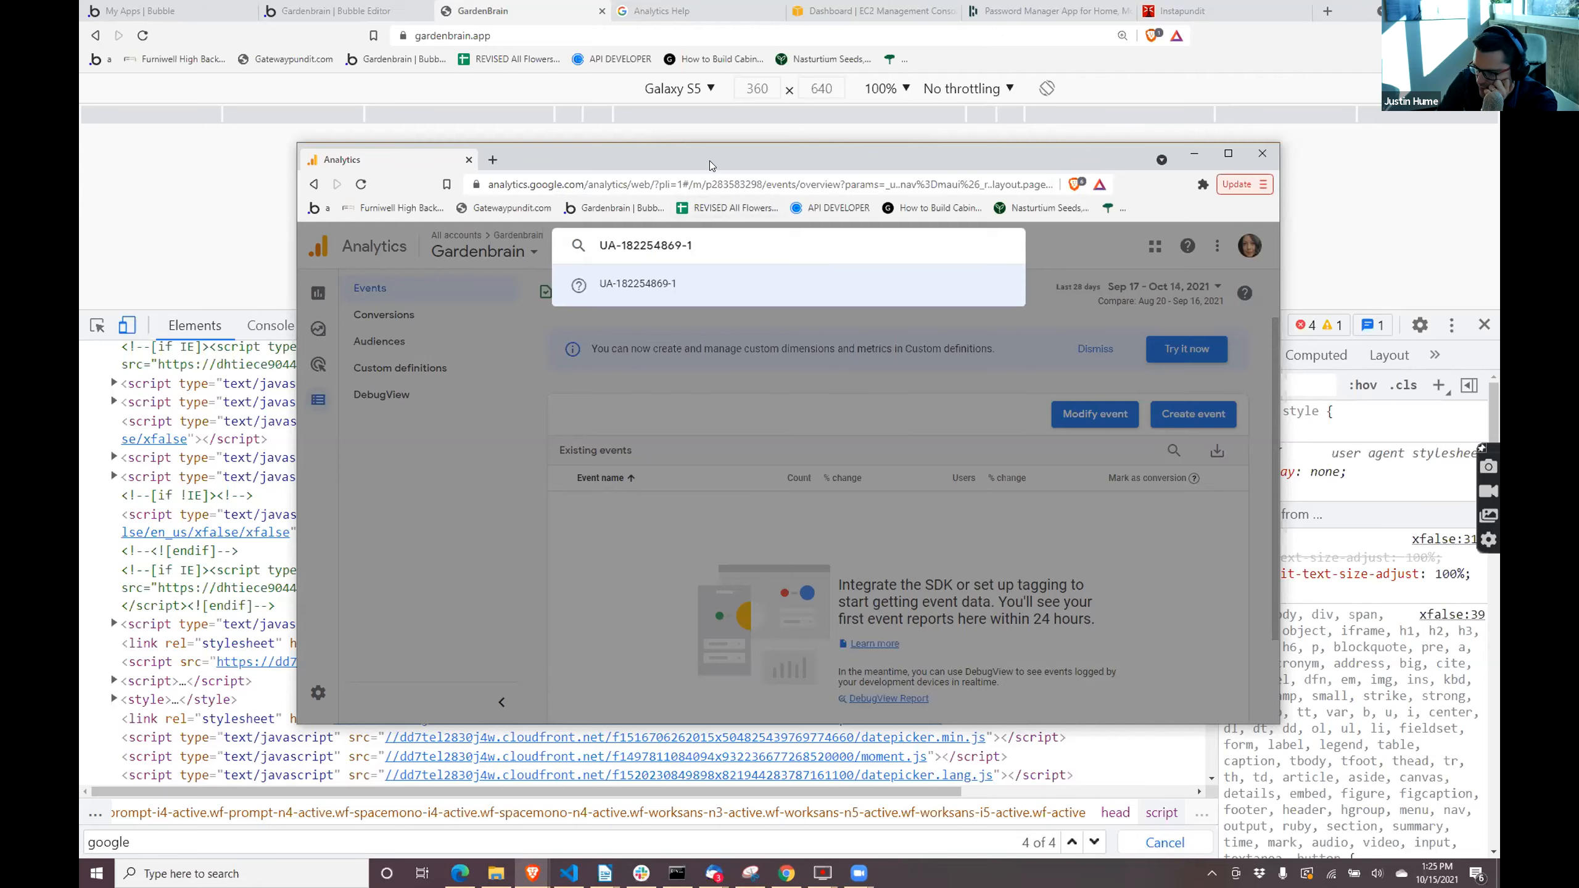
drag(713, 166, 1498, 166)
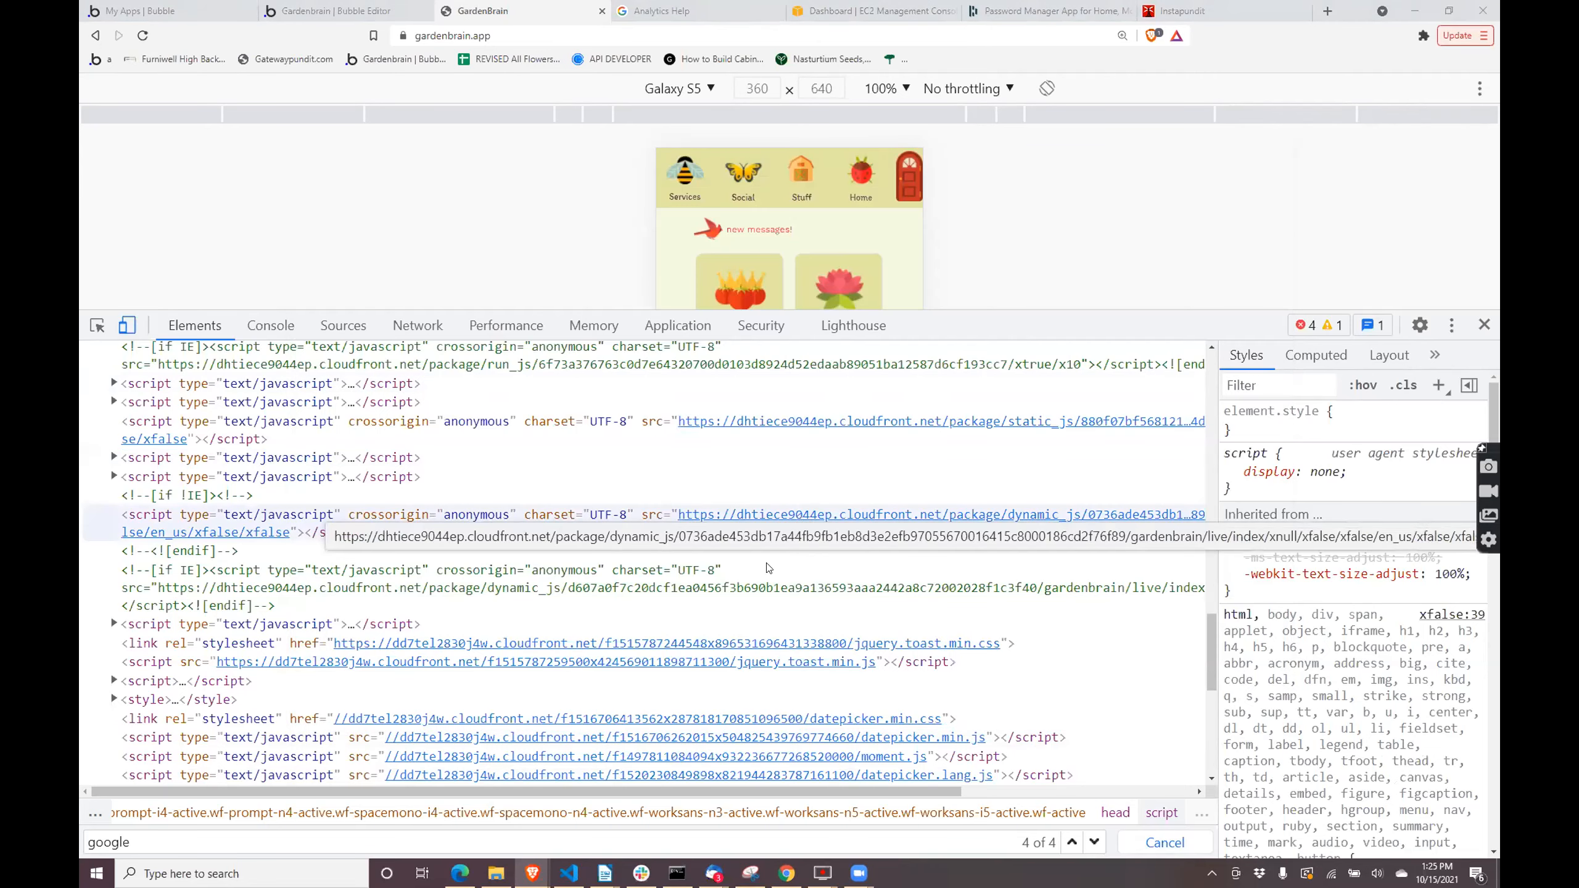
- Re-examine the tracking ID in the live page's googletagmanager script and the tags around it
scroll(726, 681, down, 1)
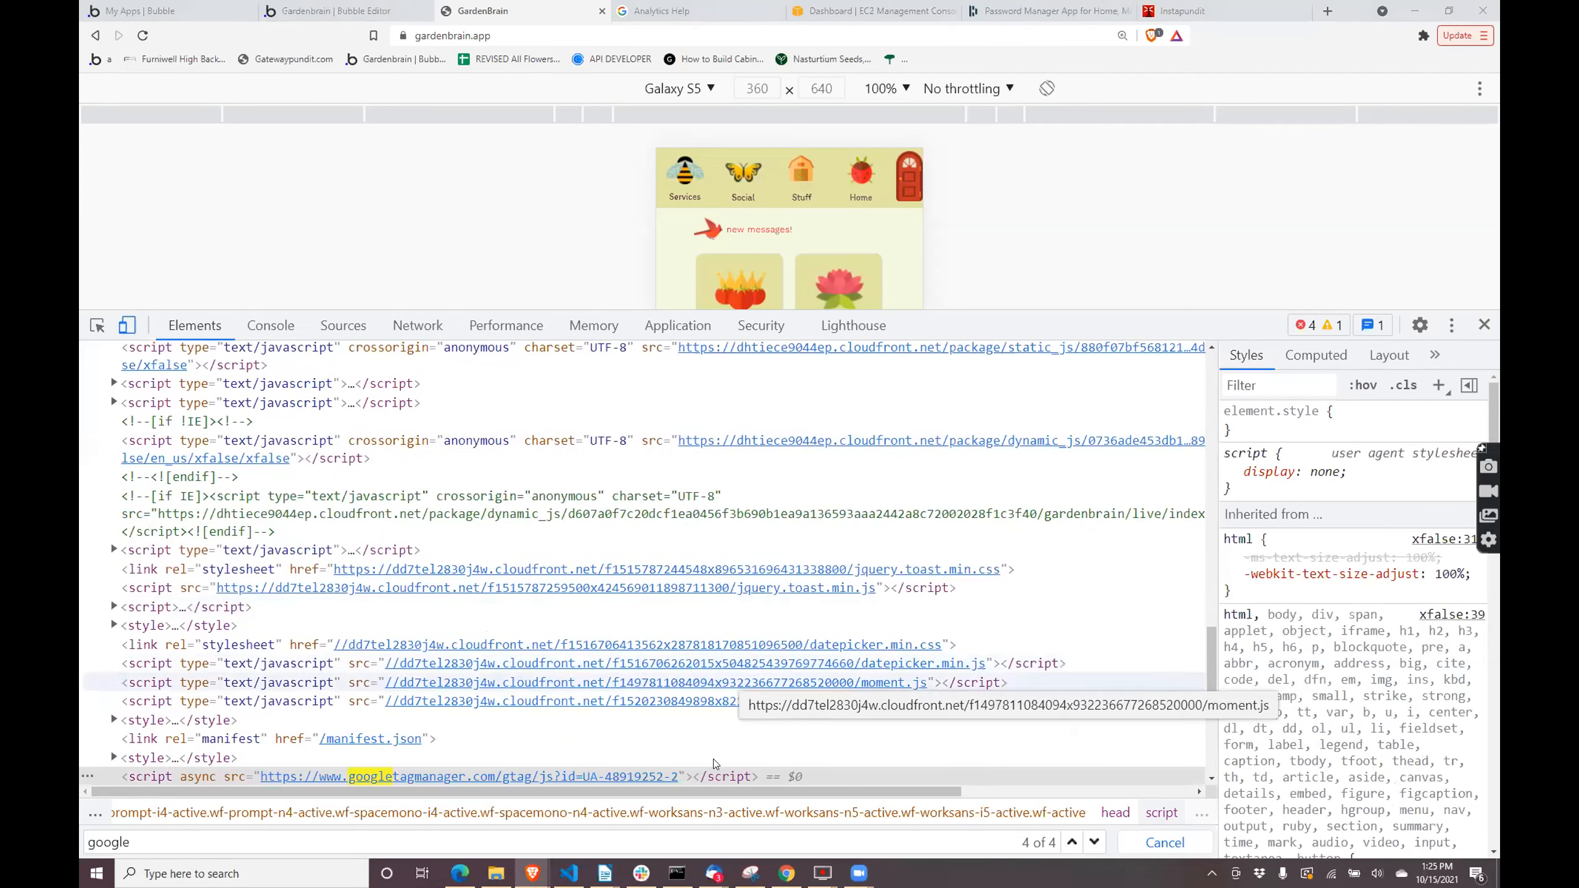
scroll(709, 764, down, 2)
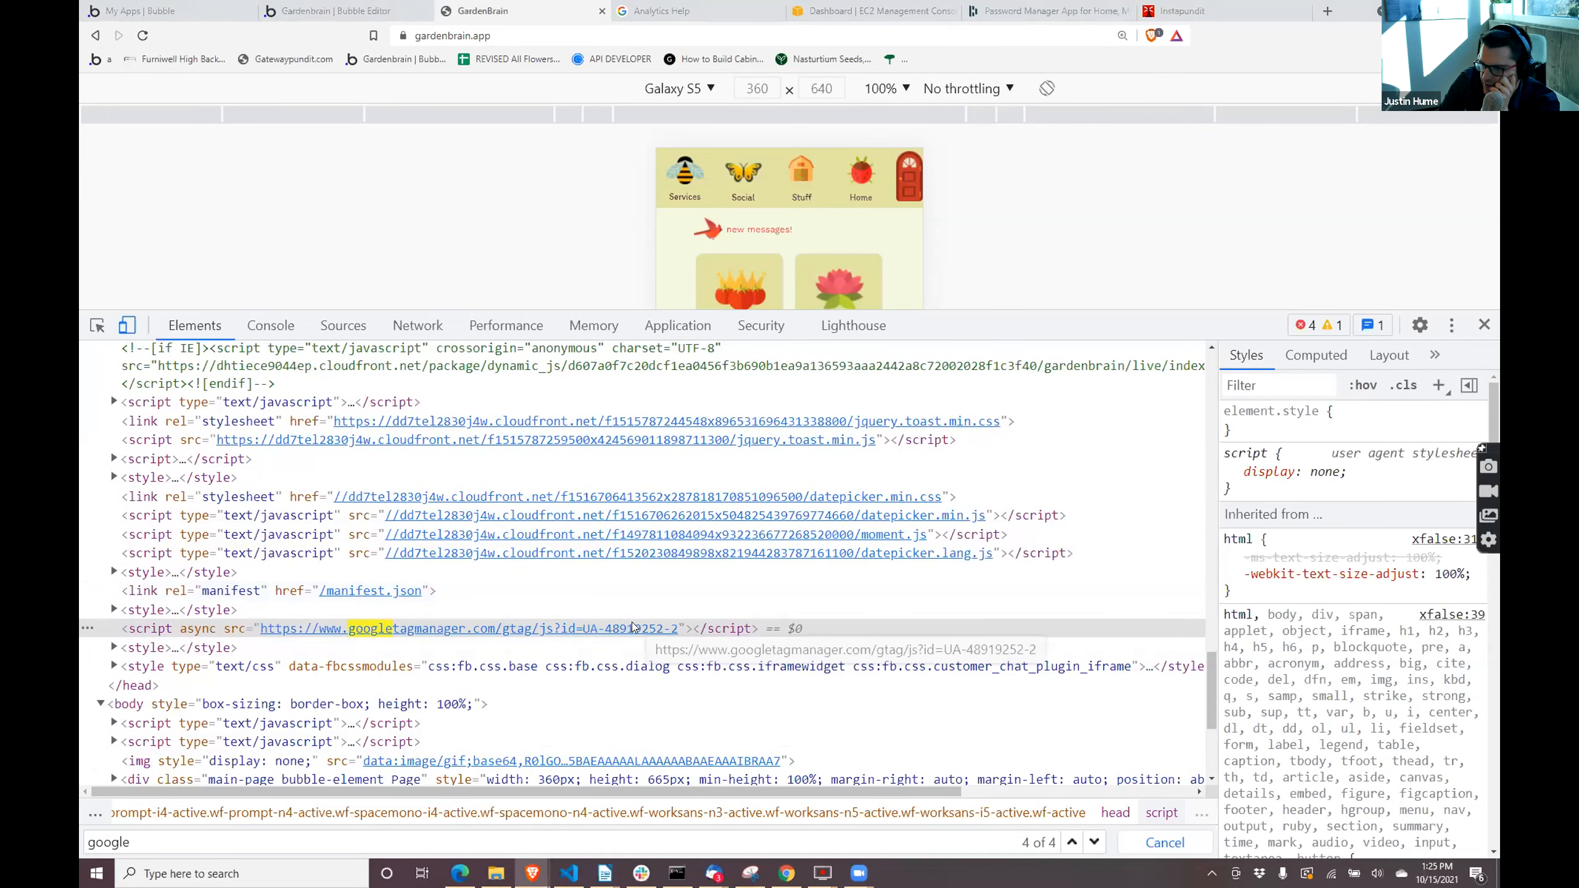
scroll(633, 626, up, 1)
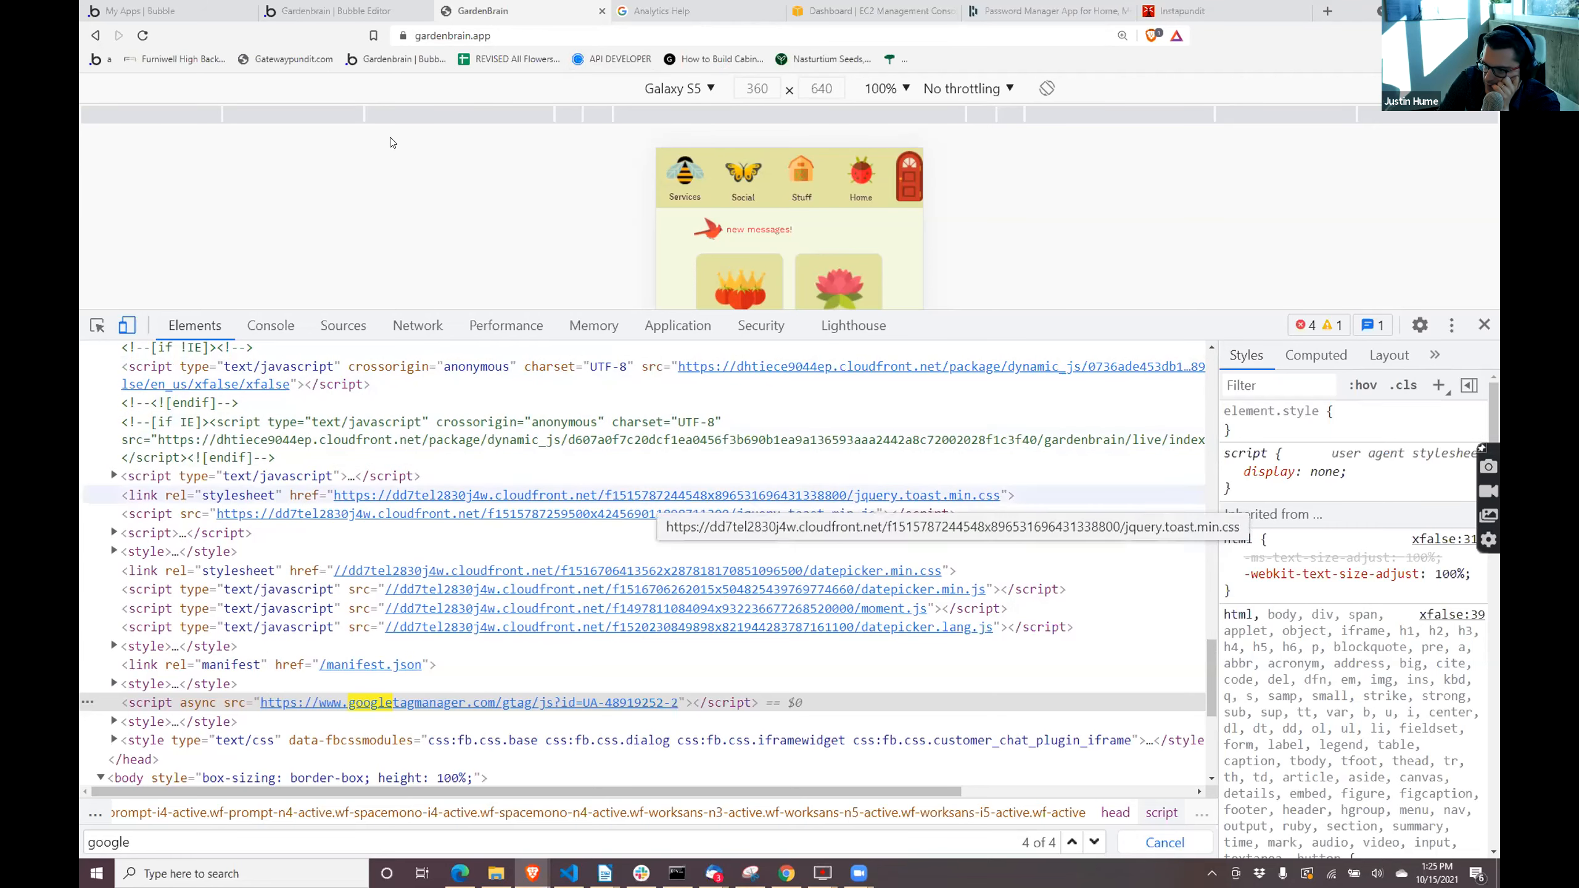
- Return to the Bubble editor, switch the app data to the live database, and check the live Google Analytics plugin's tracking ID
click(348, 8)
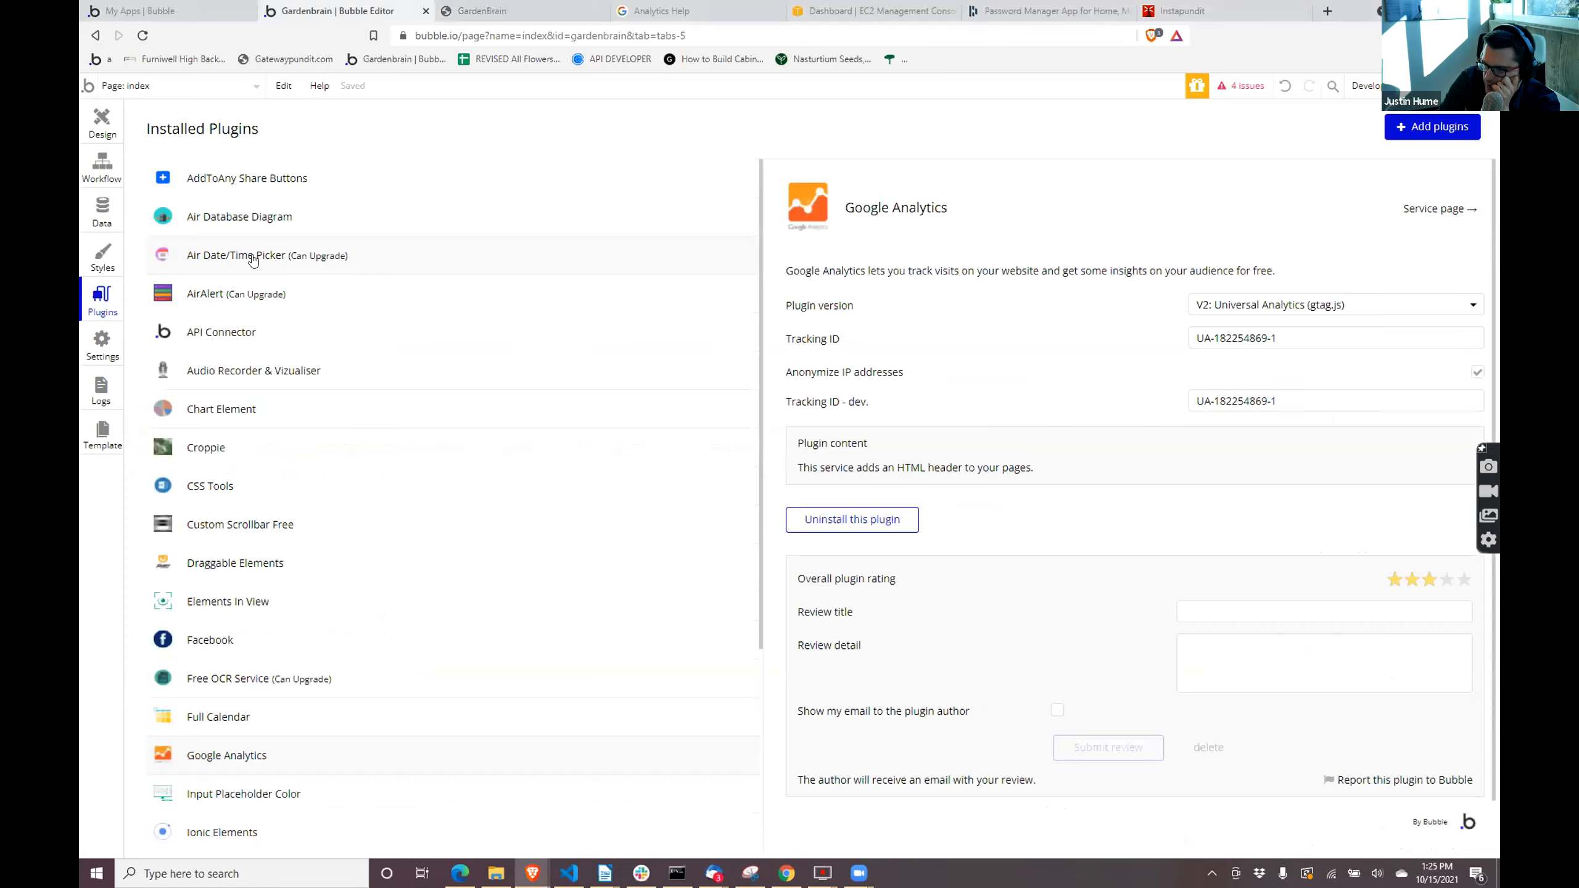
click(100, 118)
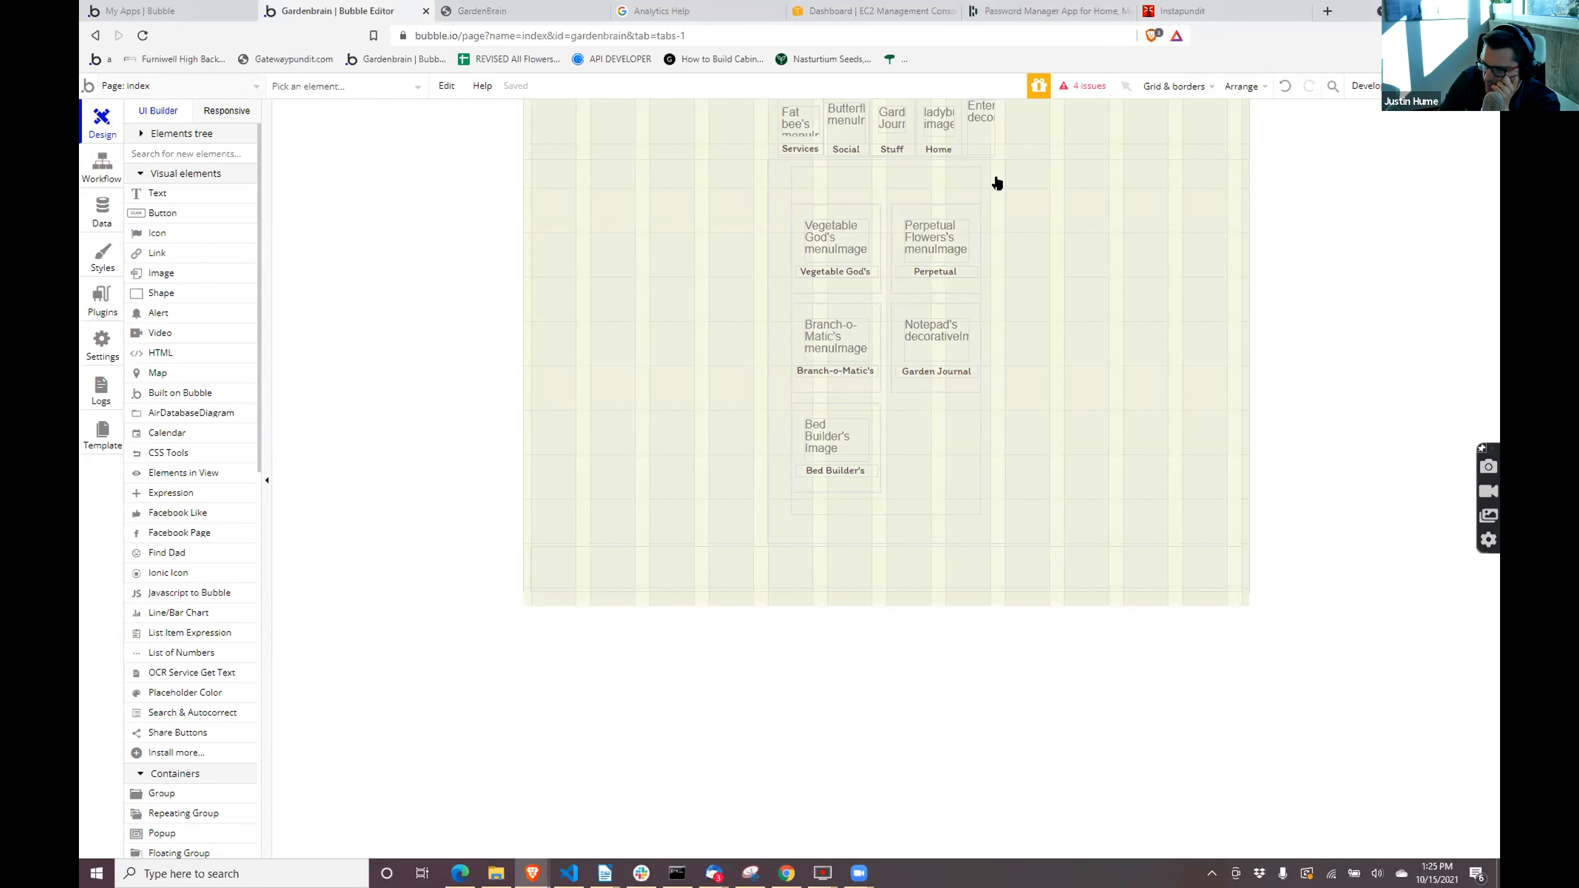
click(102, 211)
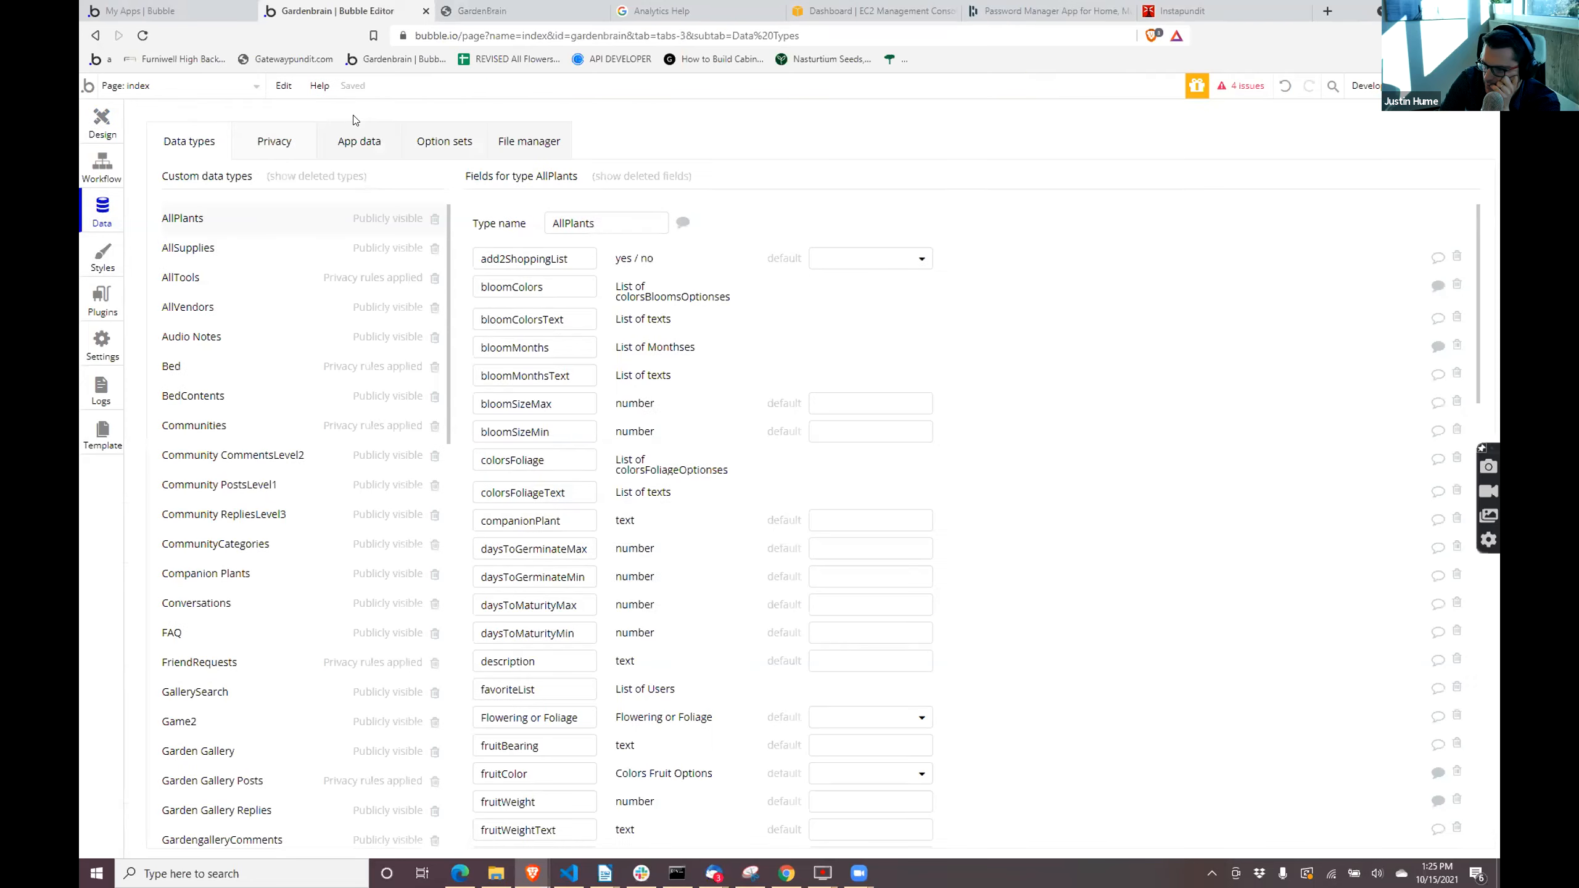
click(363, 144)
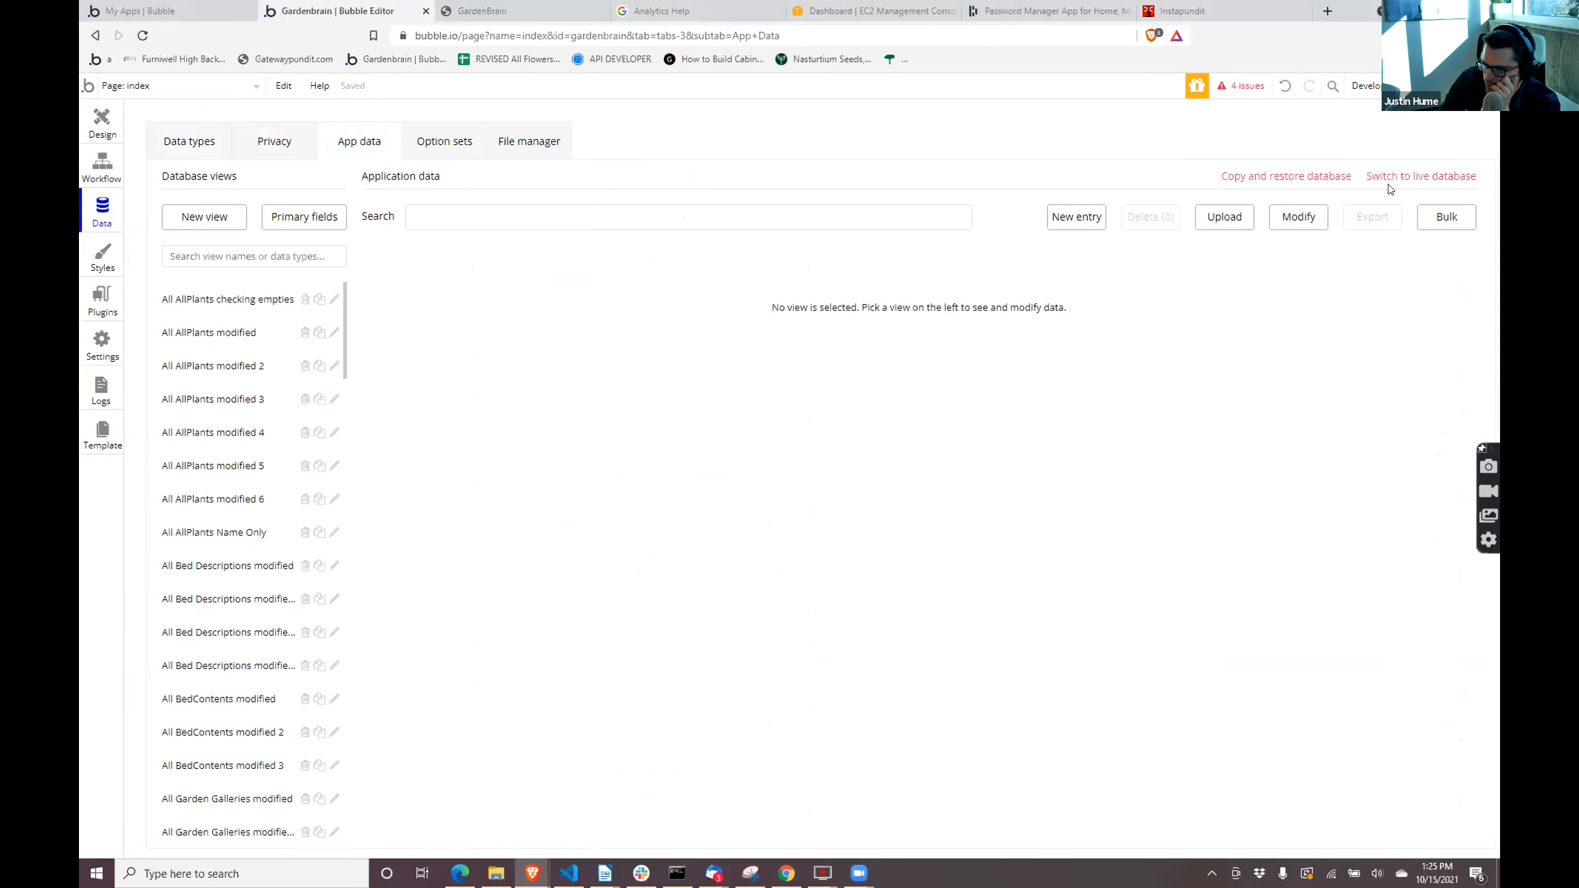
click(1393, 179)
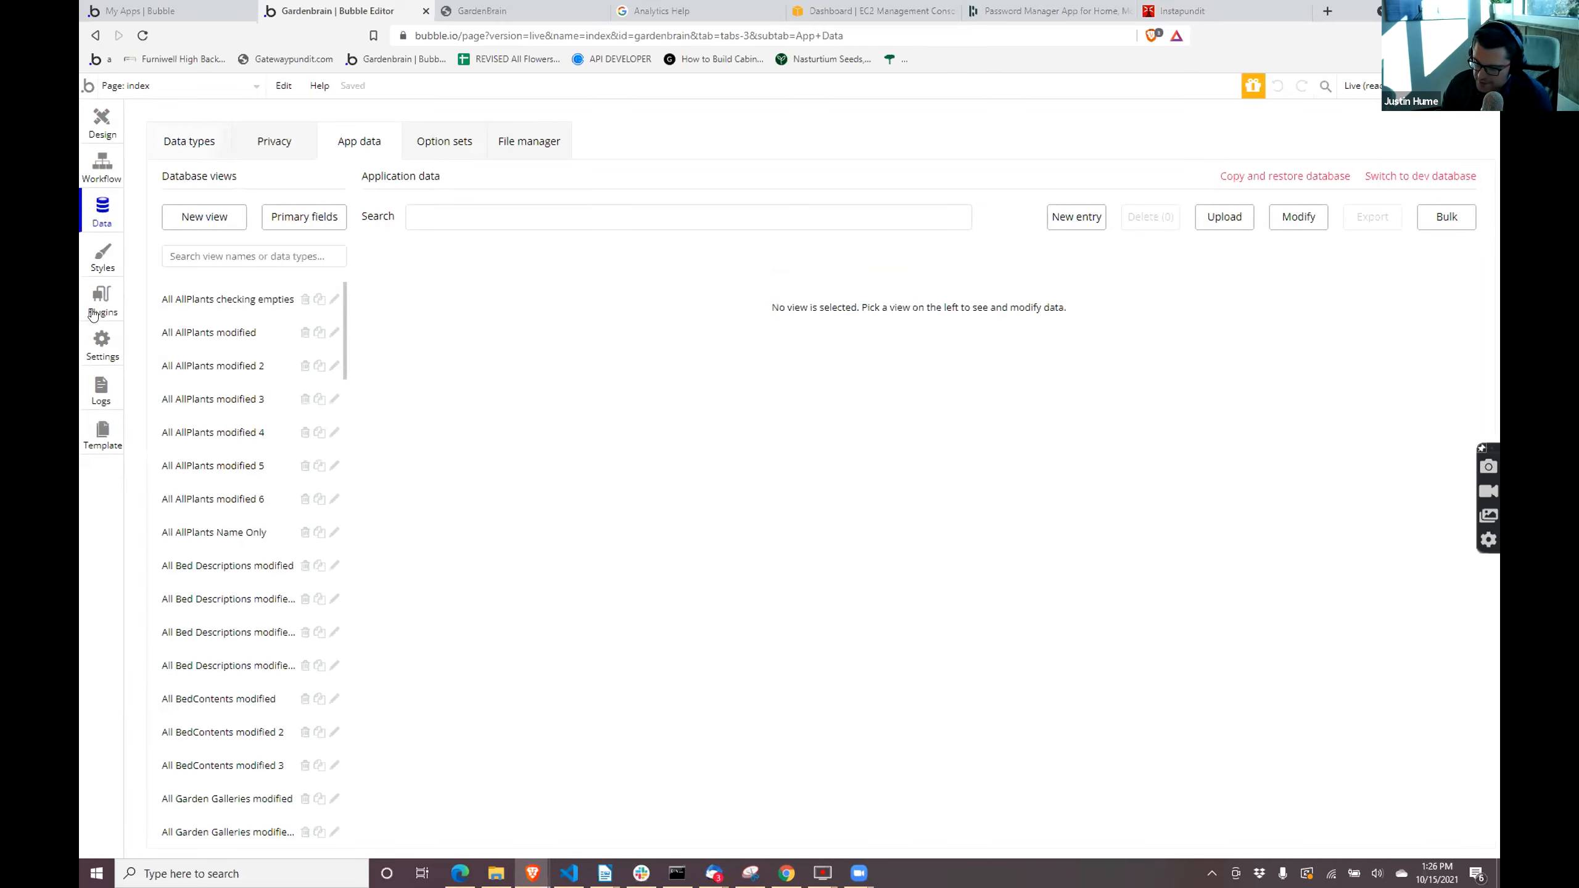
click(98, 304)
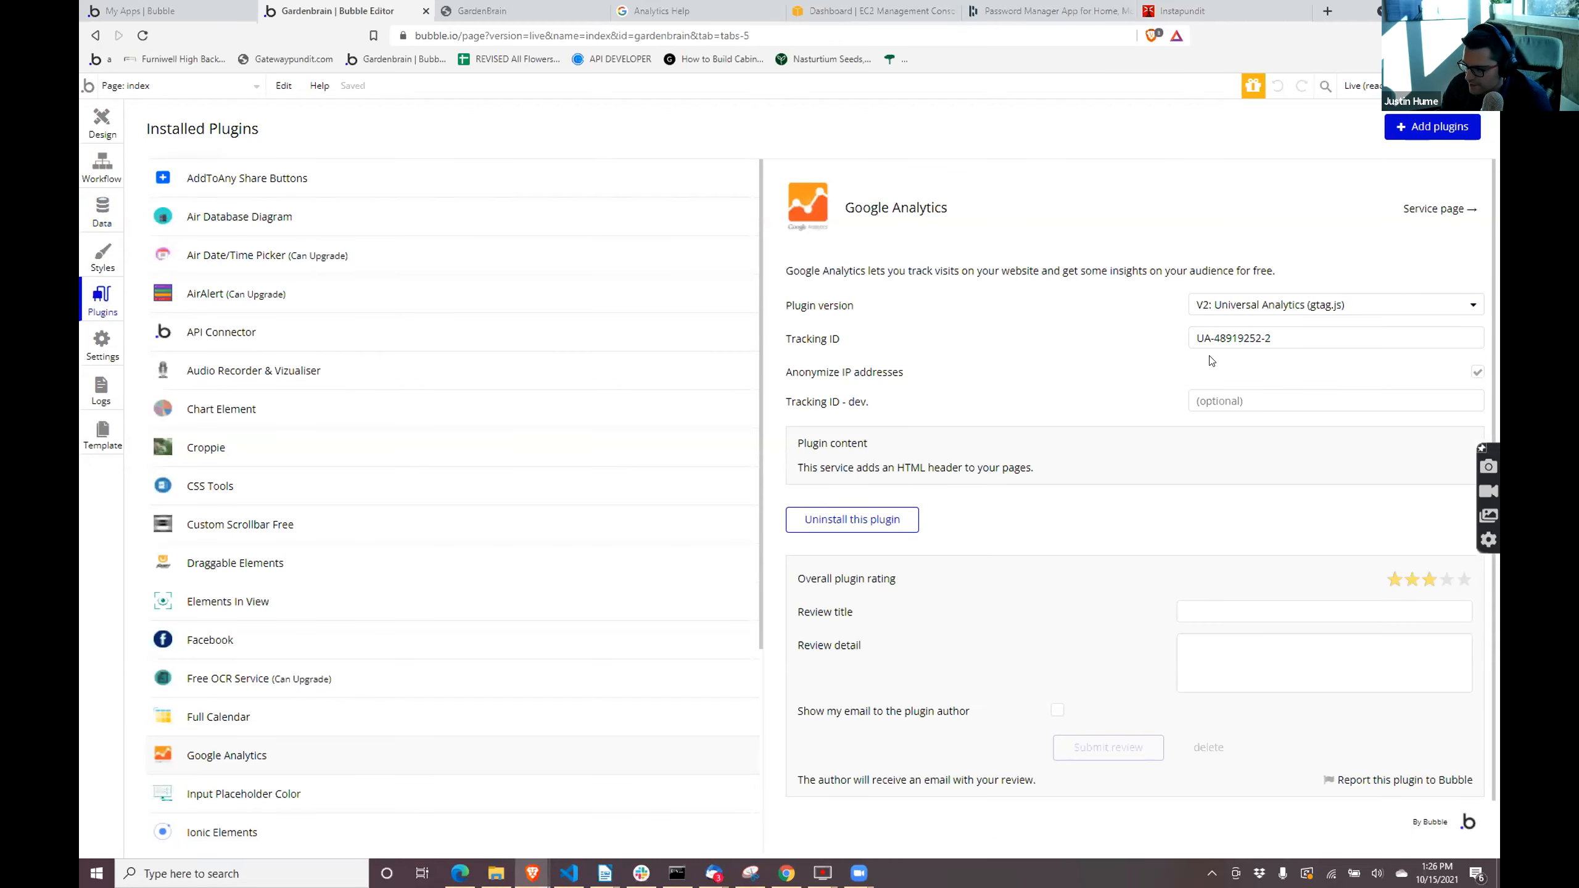
click(1229, 339)
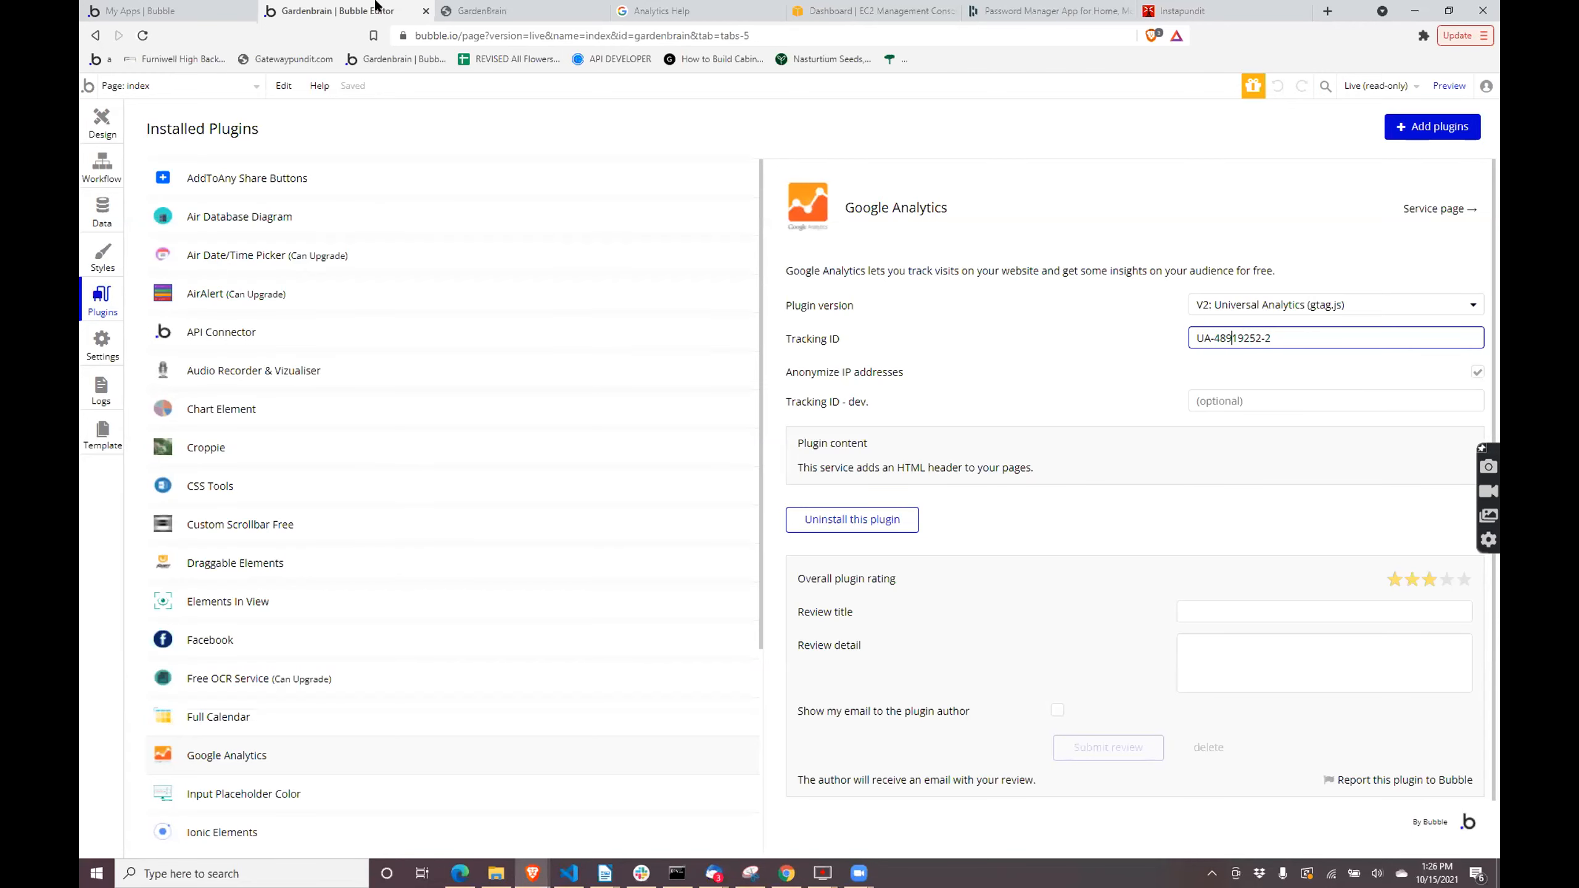
- Compare the tracking ID in the live page's googletagmanager script with the one in the live Google Analytics plugin settings
click(180, 11)
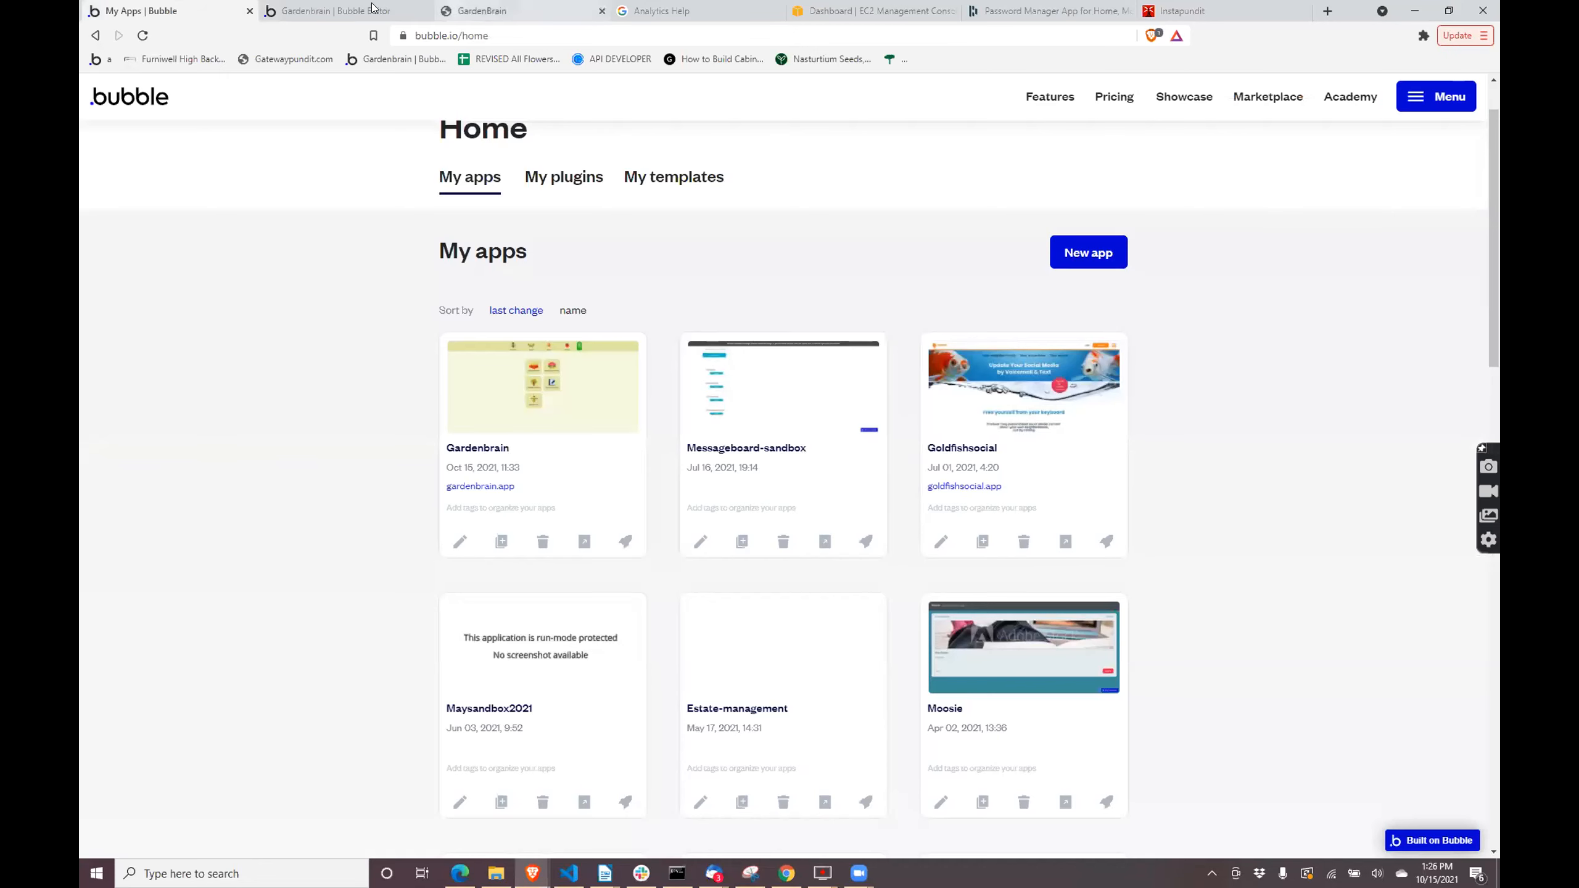
click(422, 18)
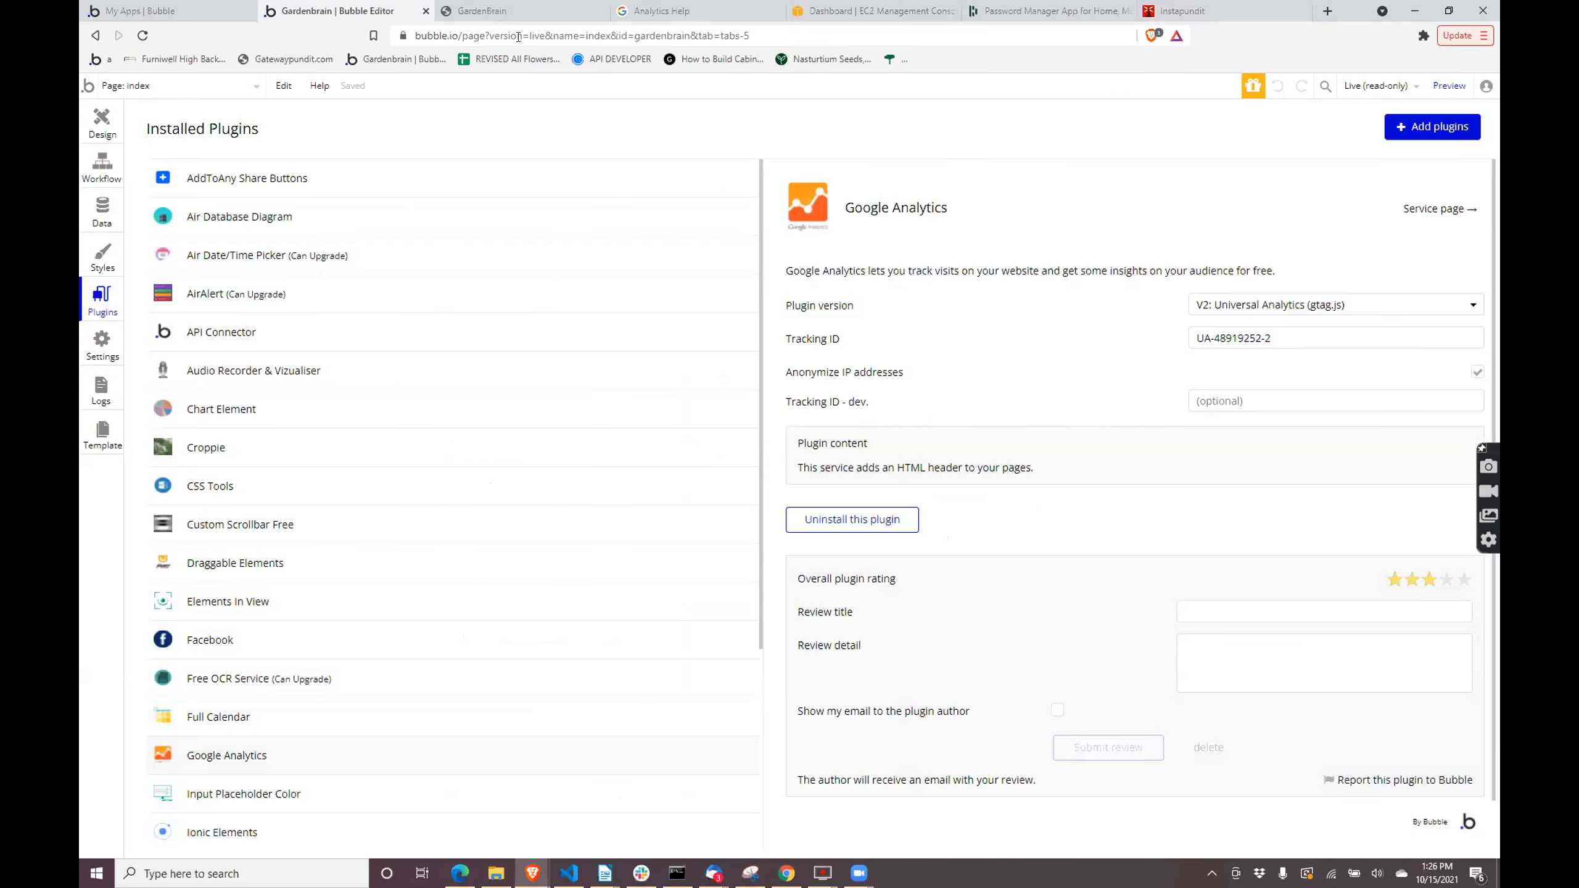
click(491, 18)
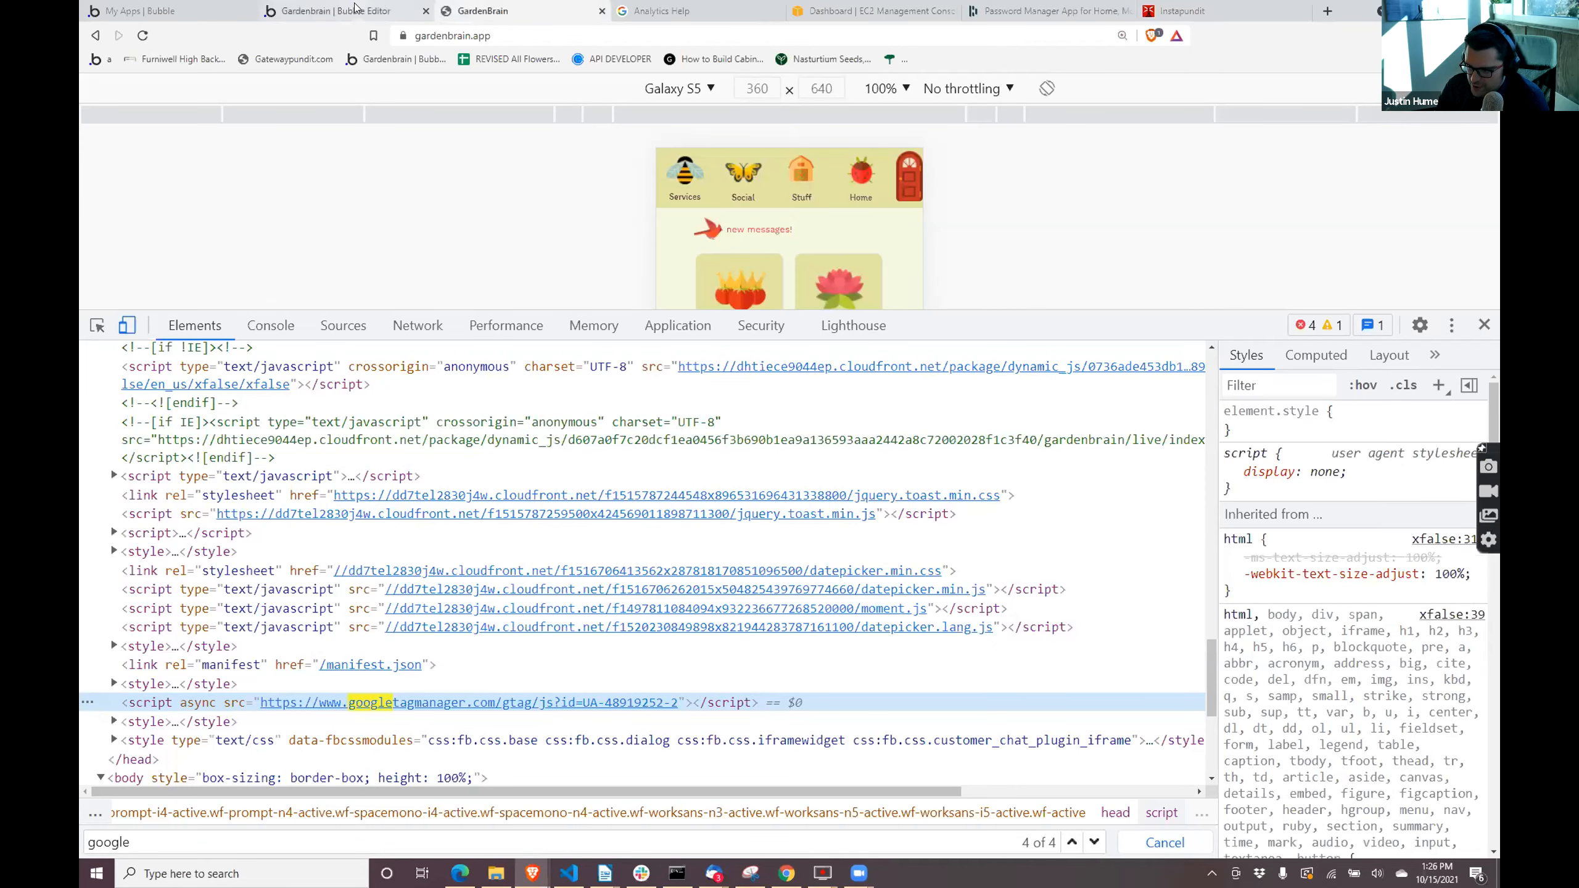
click(356, 9)
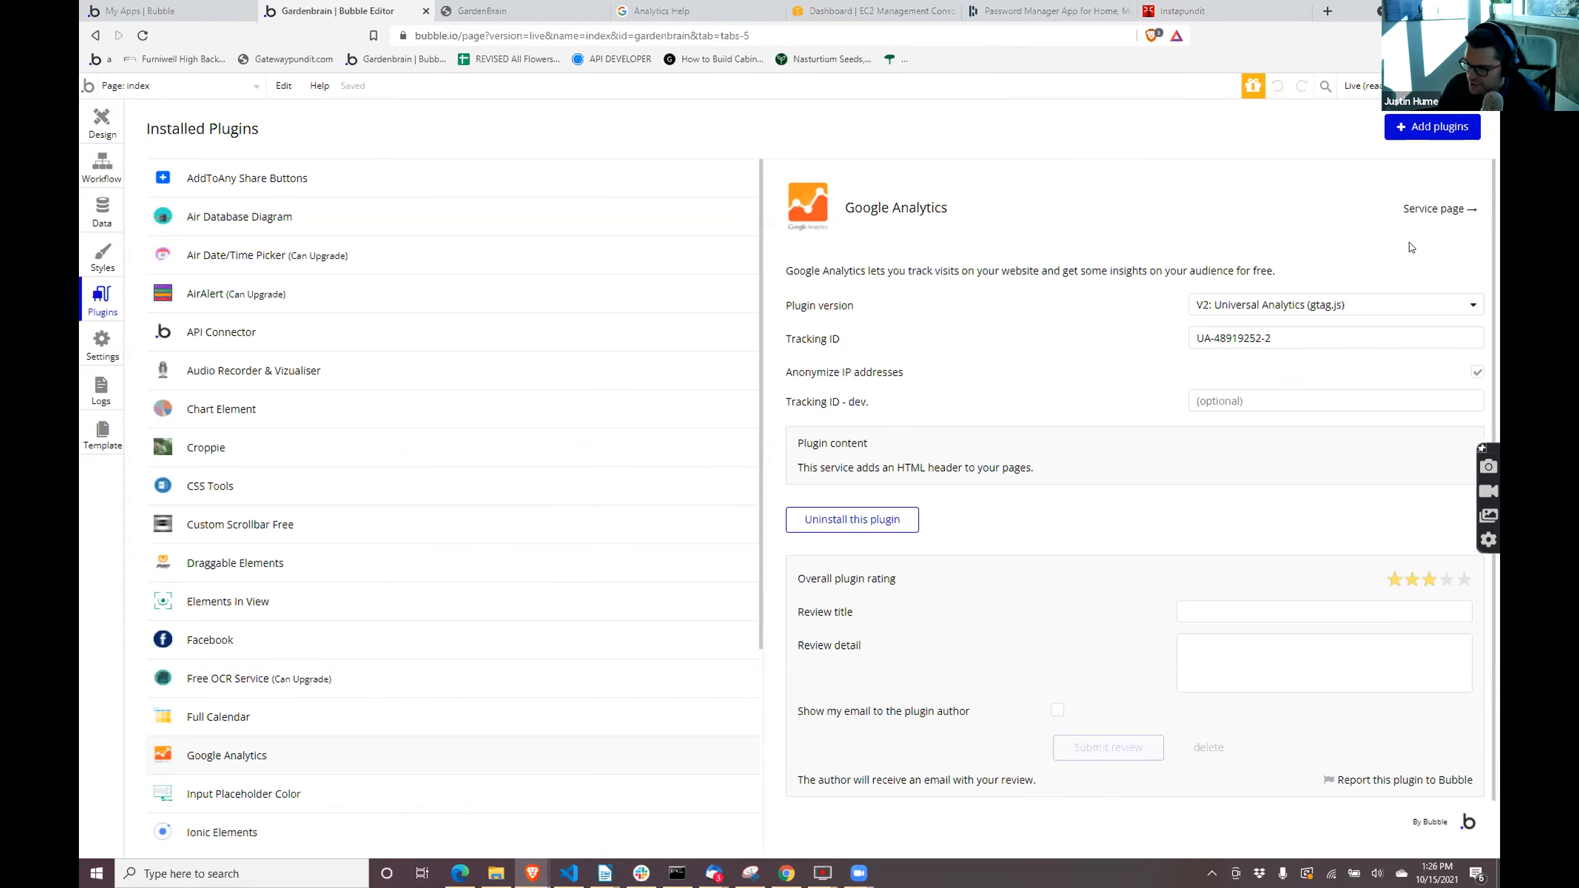
- Switch the Gardenbrain editor to the Development version and open the vegetable_god page's RepeatingGroup collect data source issue from the issue list
click(1361, 94)
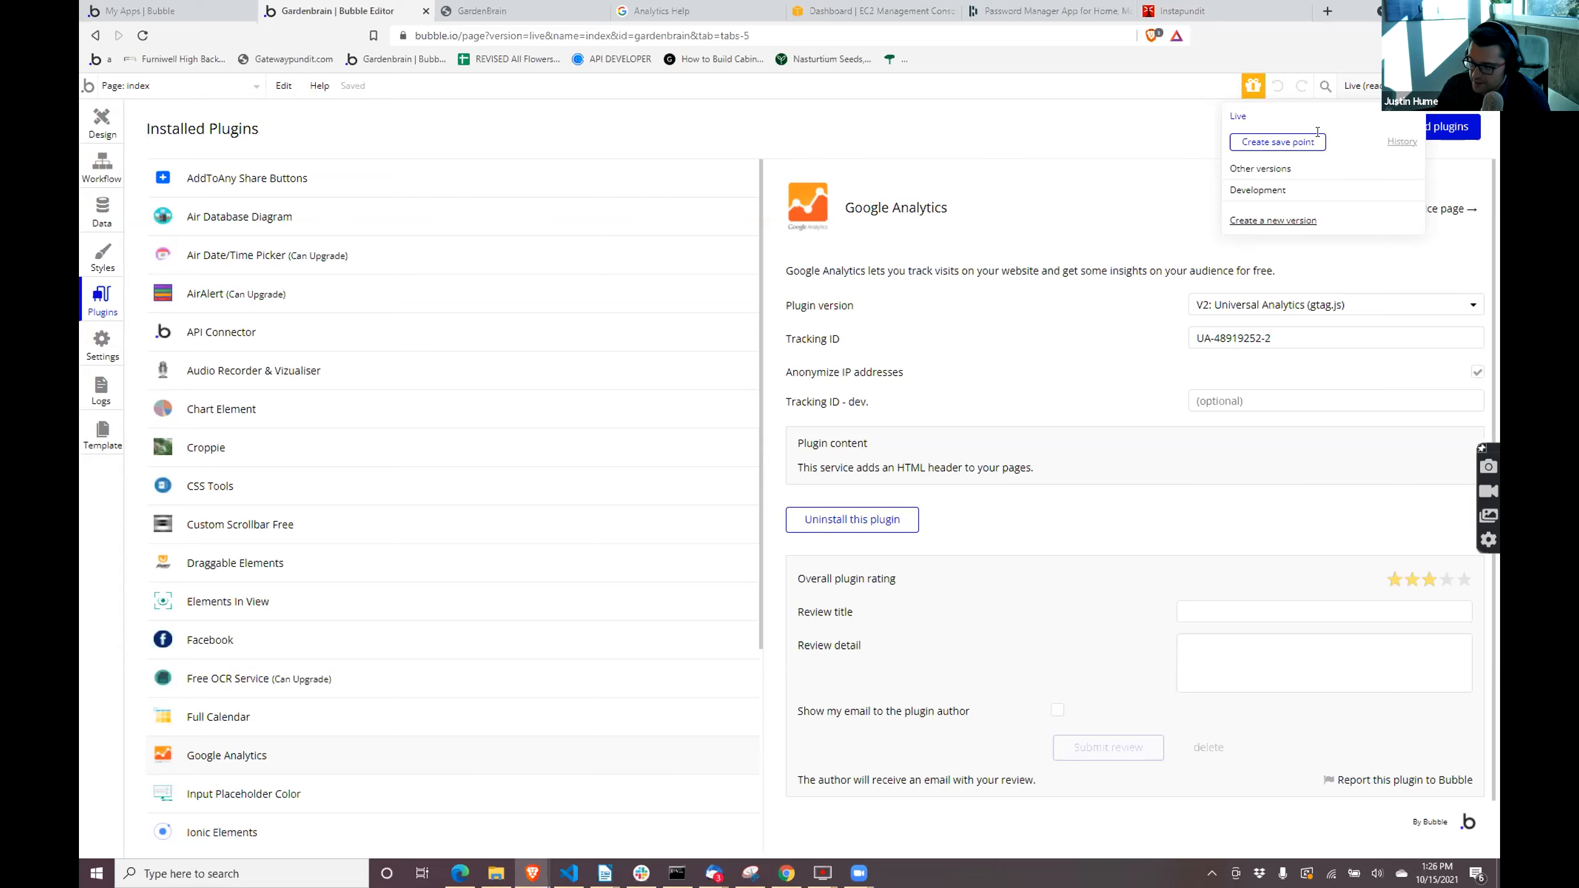
click(1258, 191)
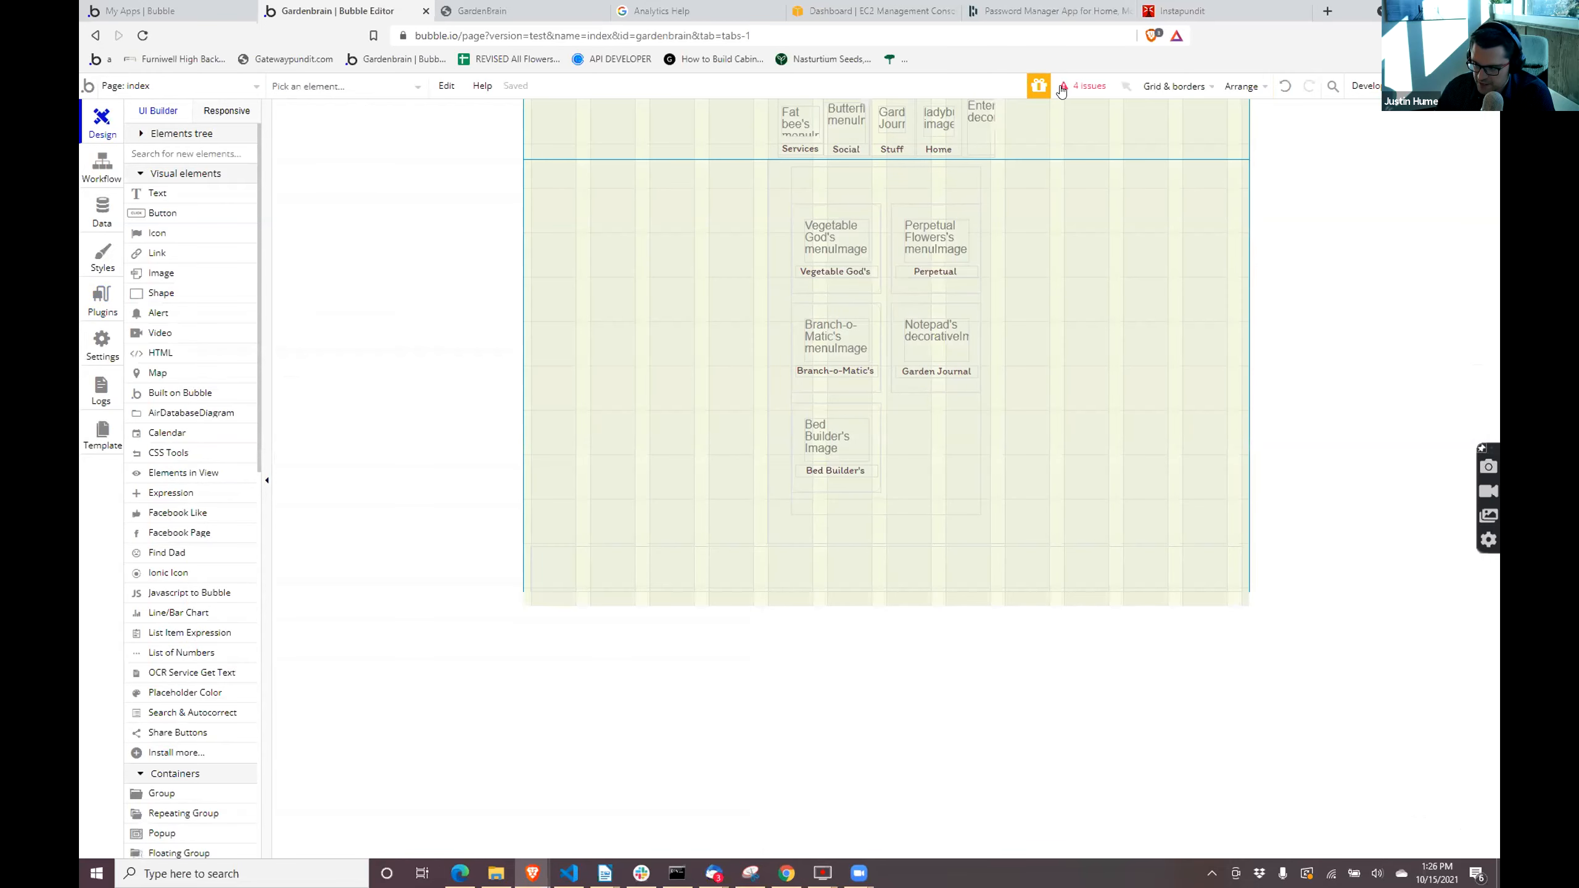
click(1060, 88)
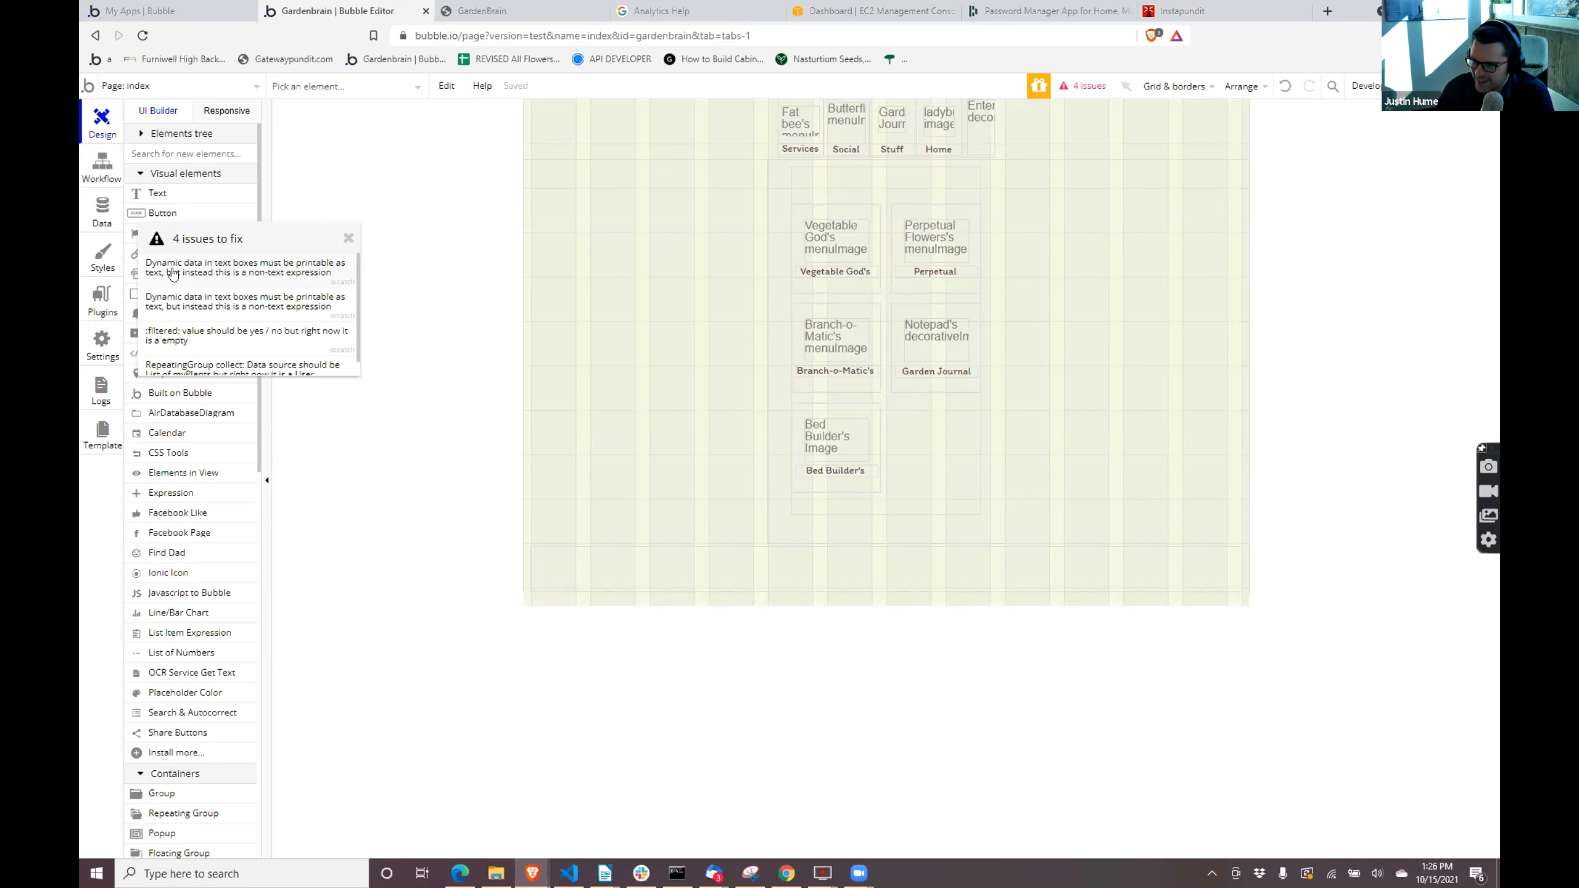
scroll(174, 354, down, 1)
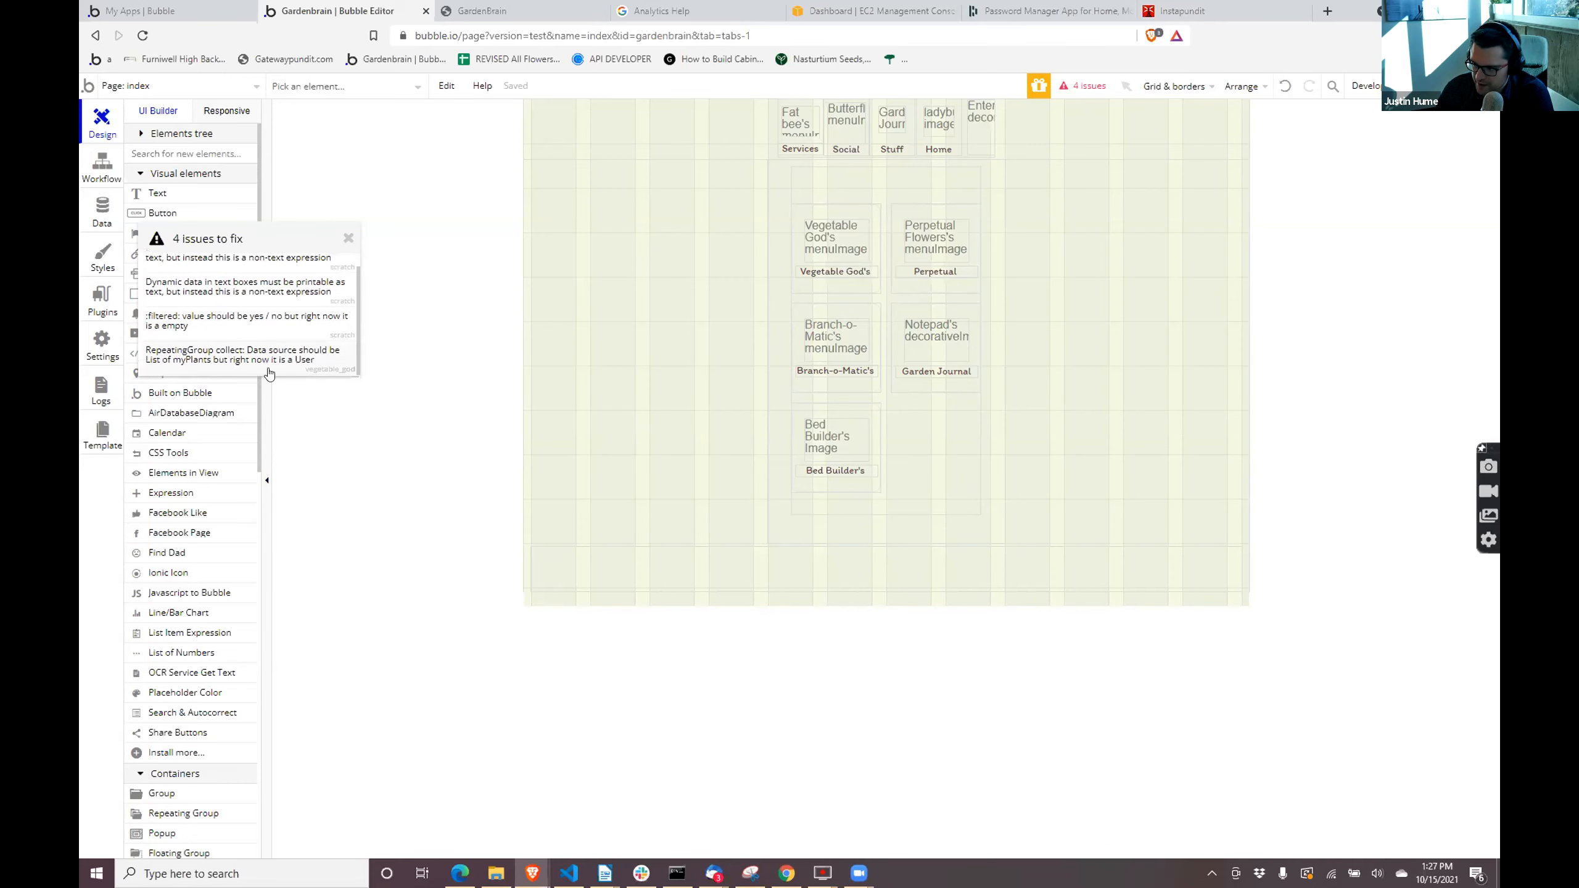
click(338, 367)
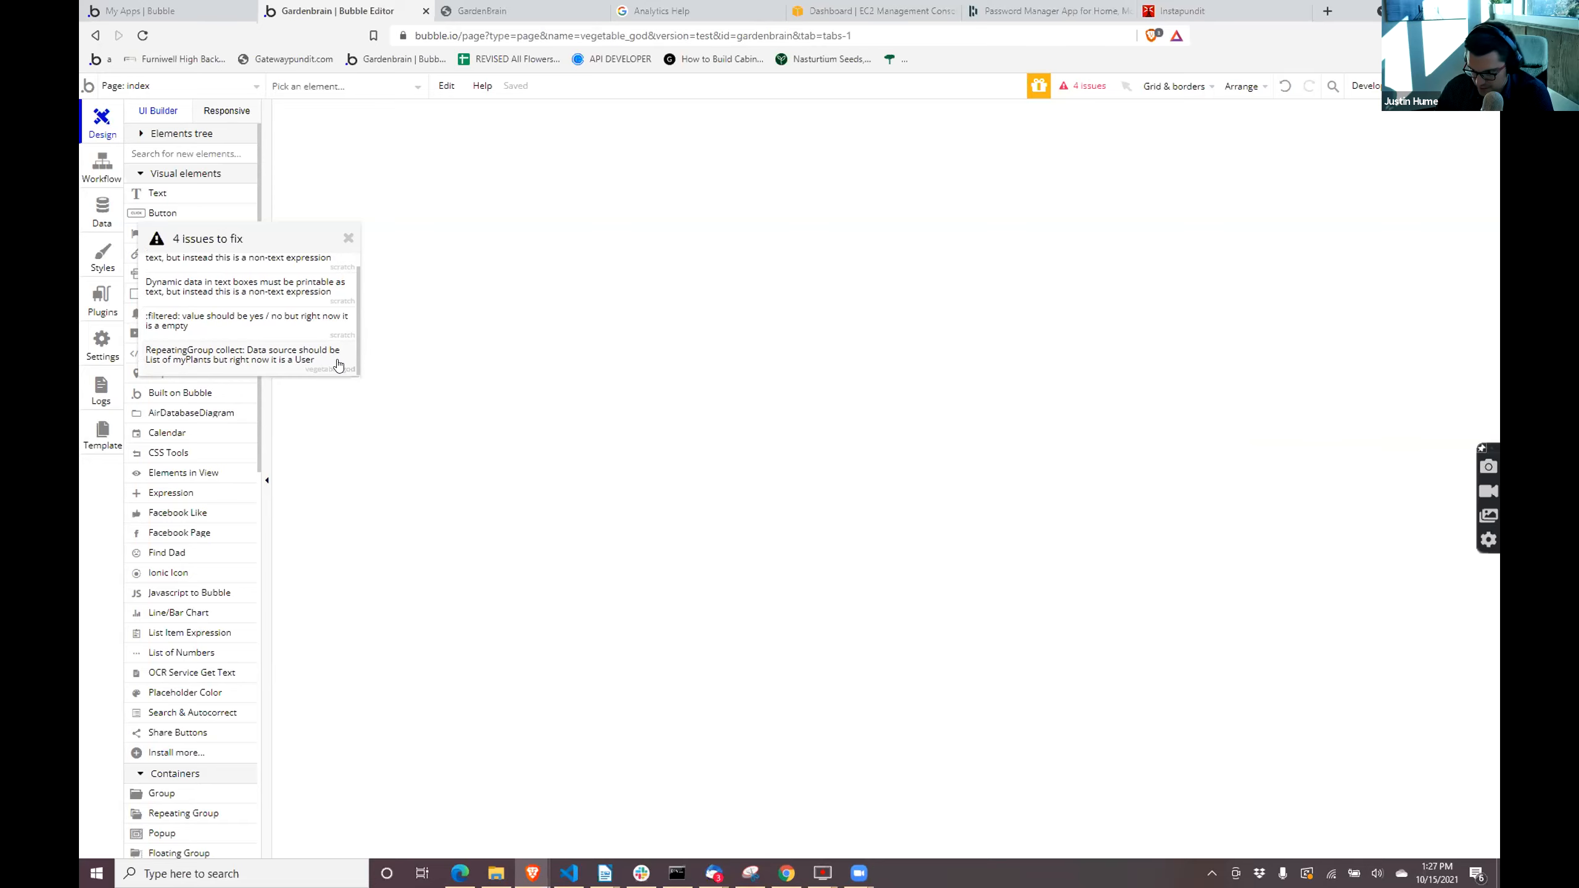
scroll(338, 366, up, 1)
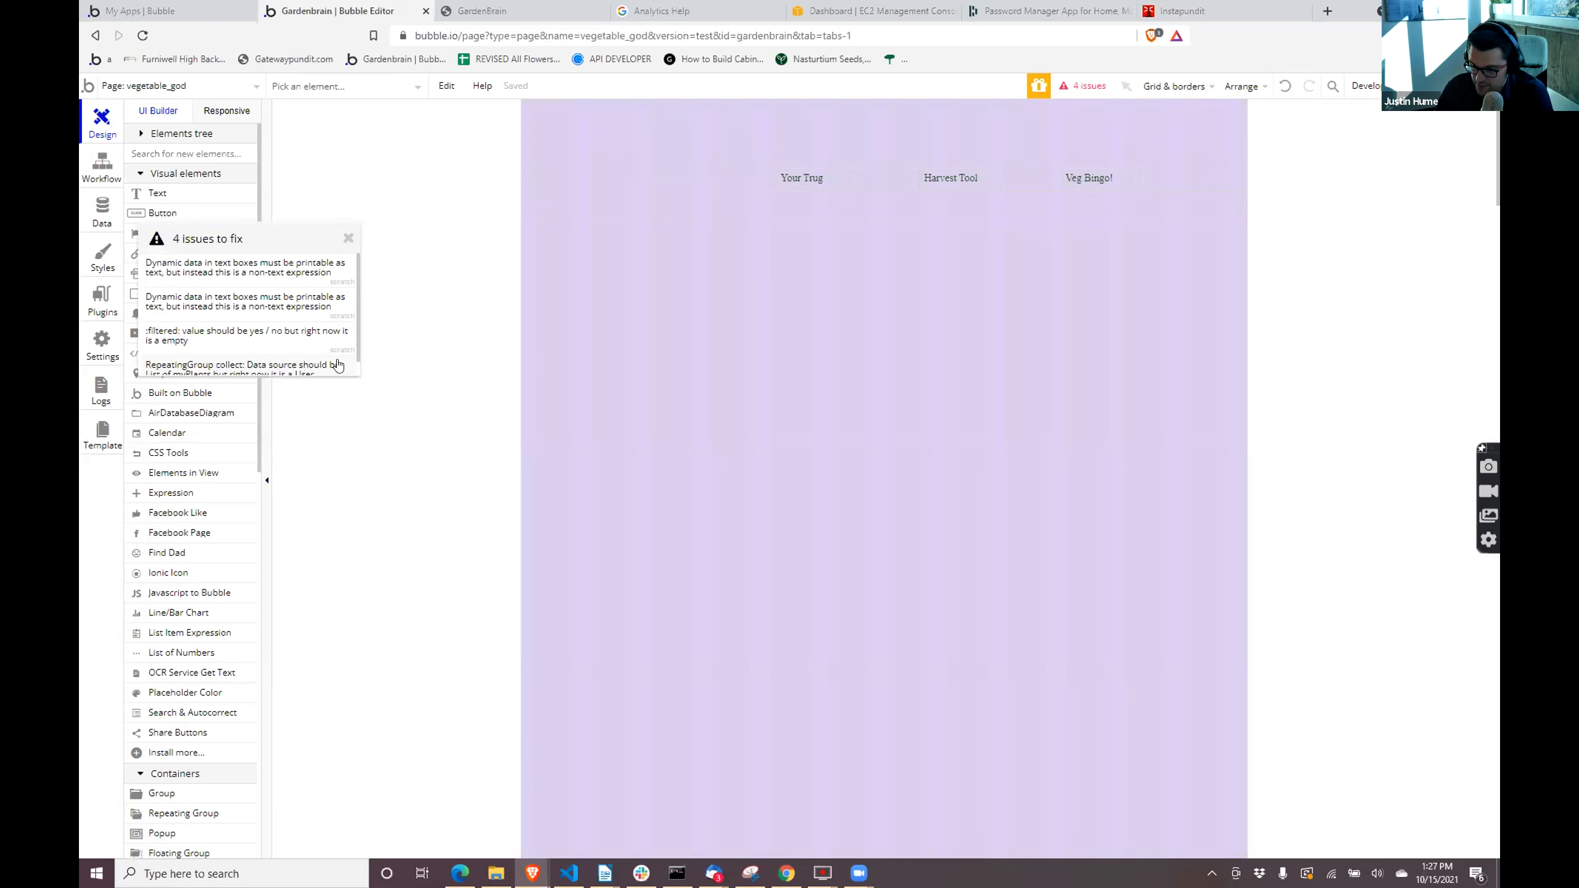
click(338, 365)
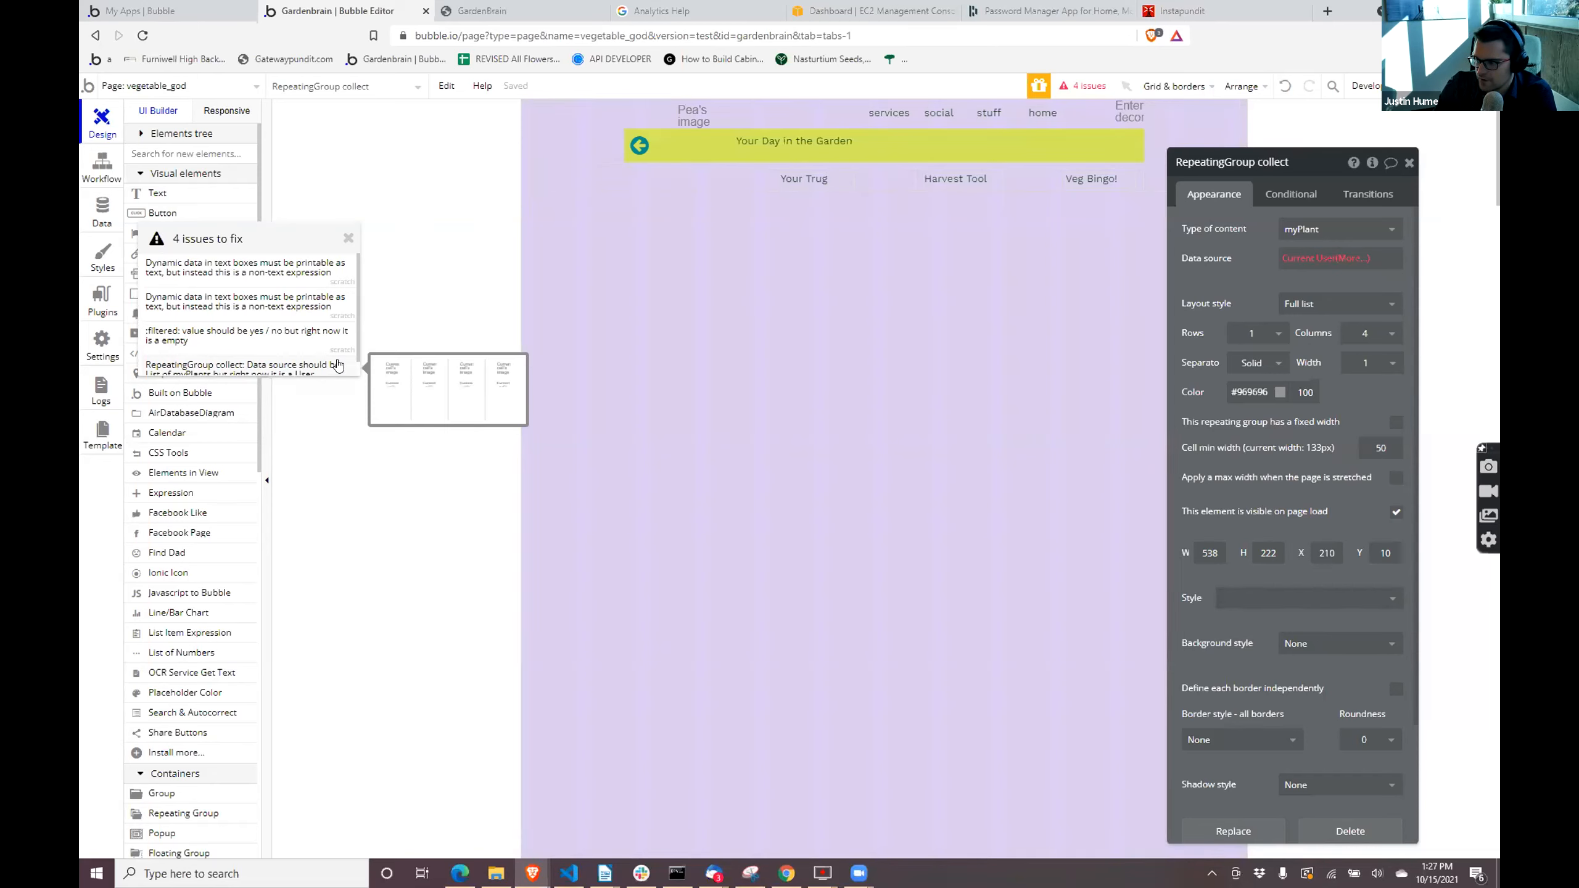
click(419, 541)
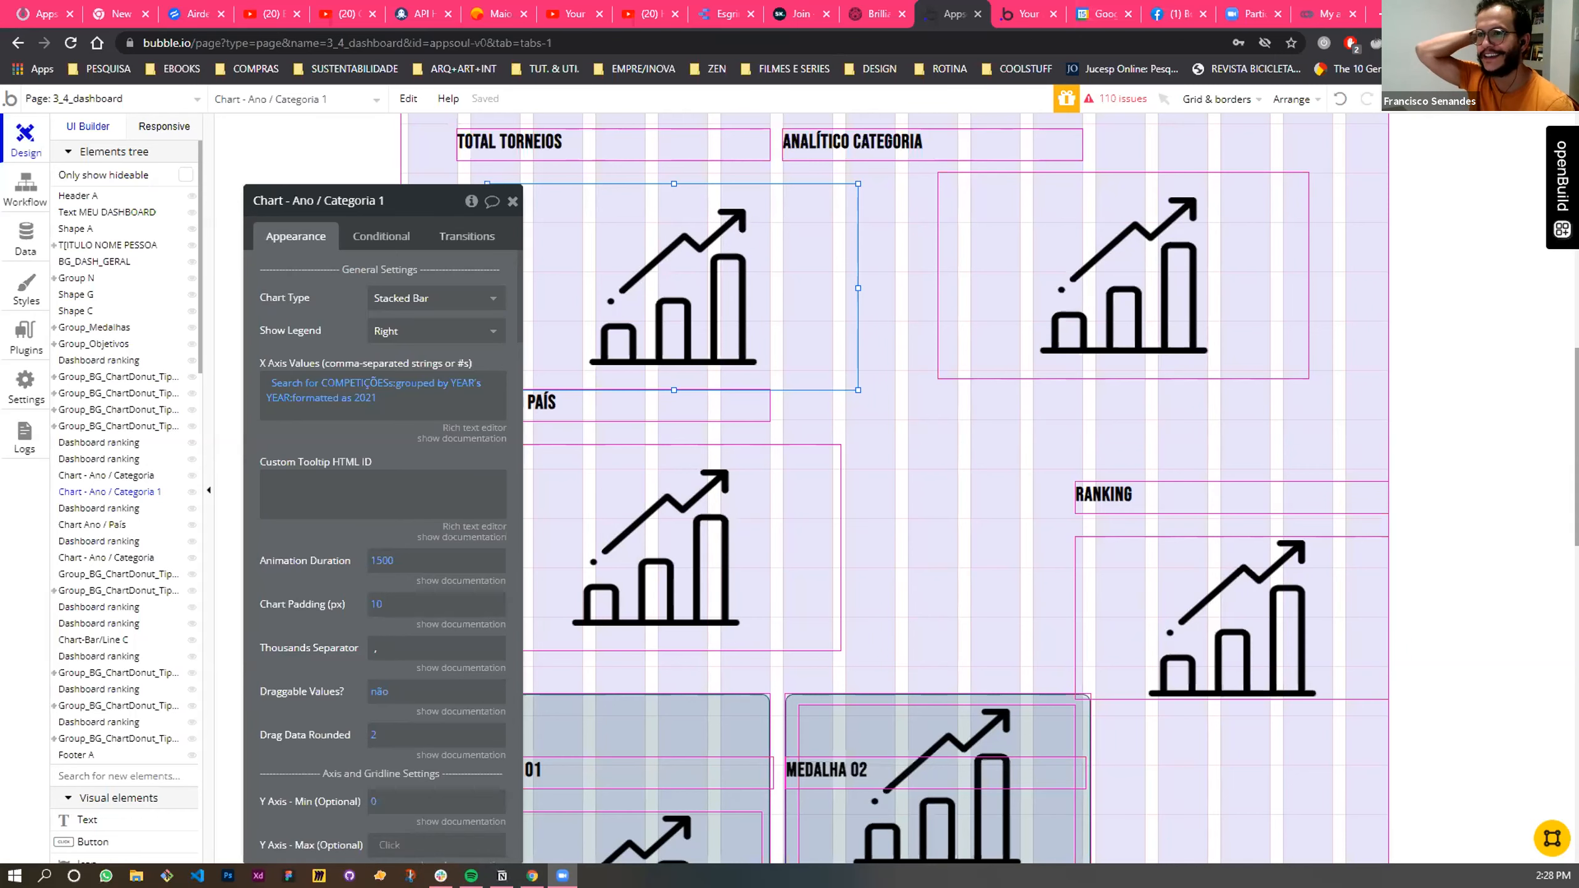
- Review the axis, label and line settings of Chart - Ano / Categoria 1 and compare them with the charts in the dashboard preview
drag(403, 203, 288, 178)
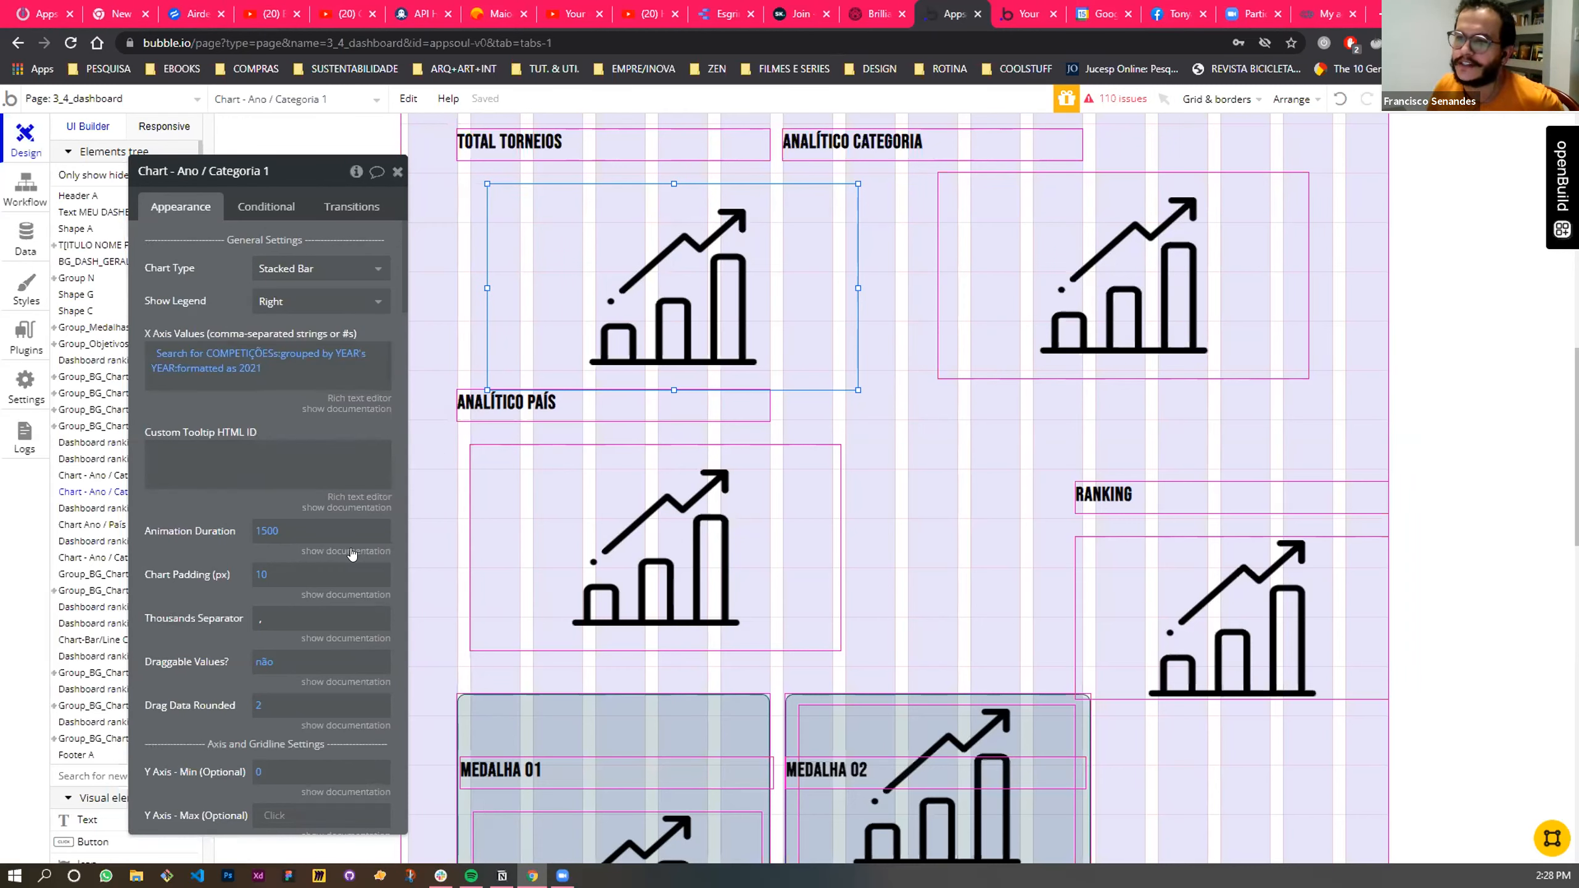
scroll(352, 554, down, 8)
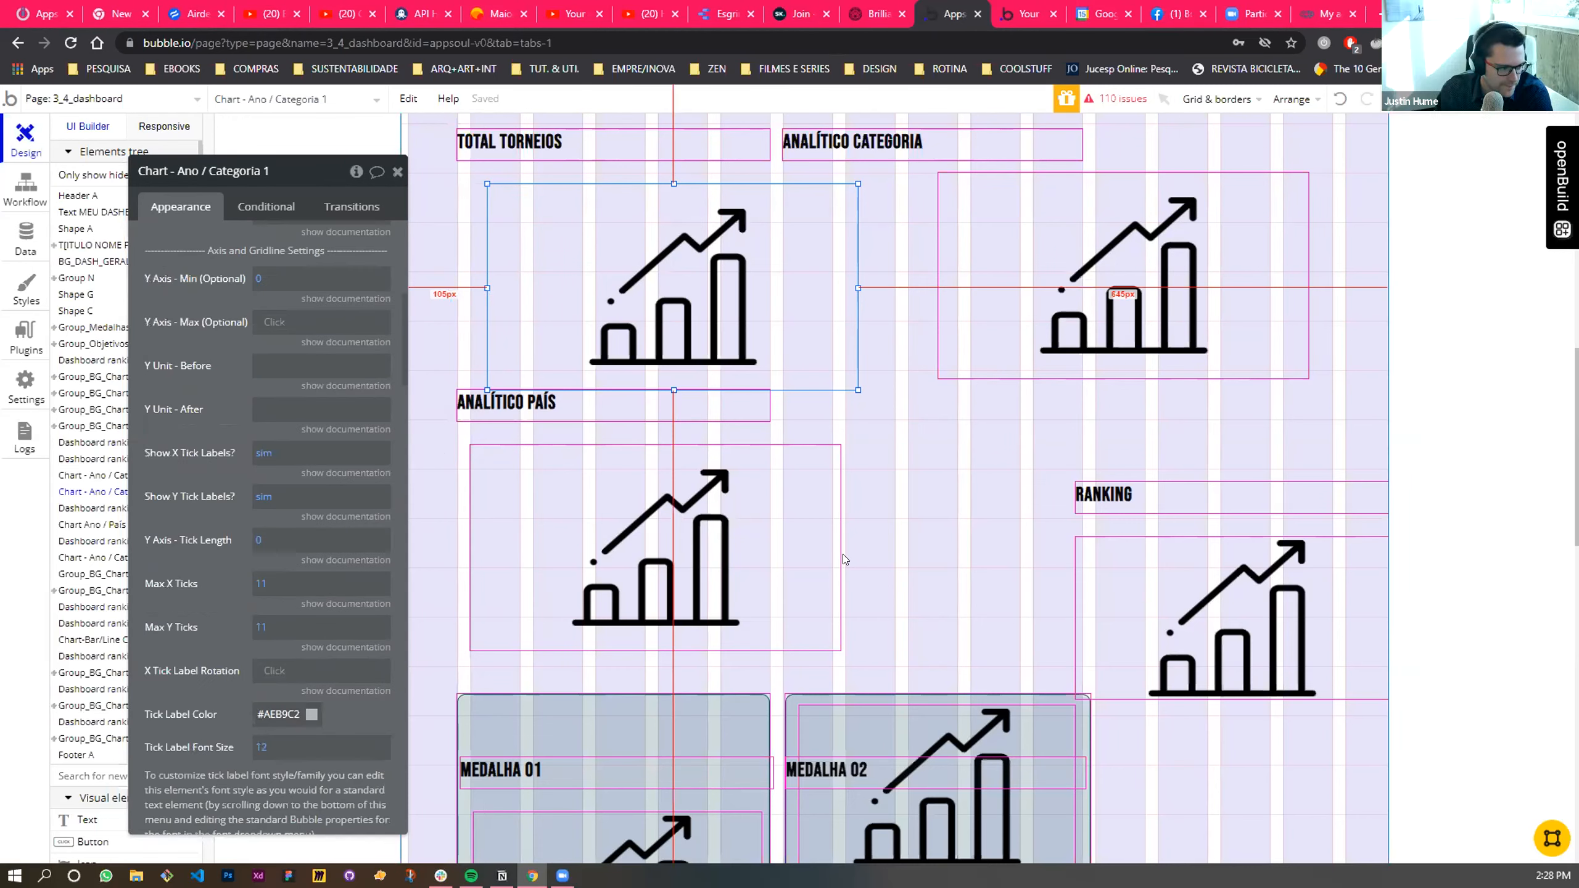
click(1009, 8)
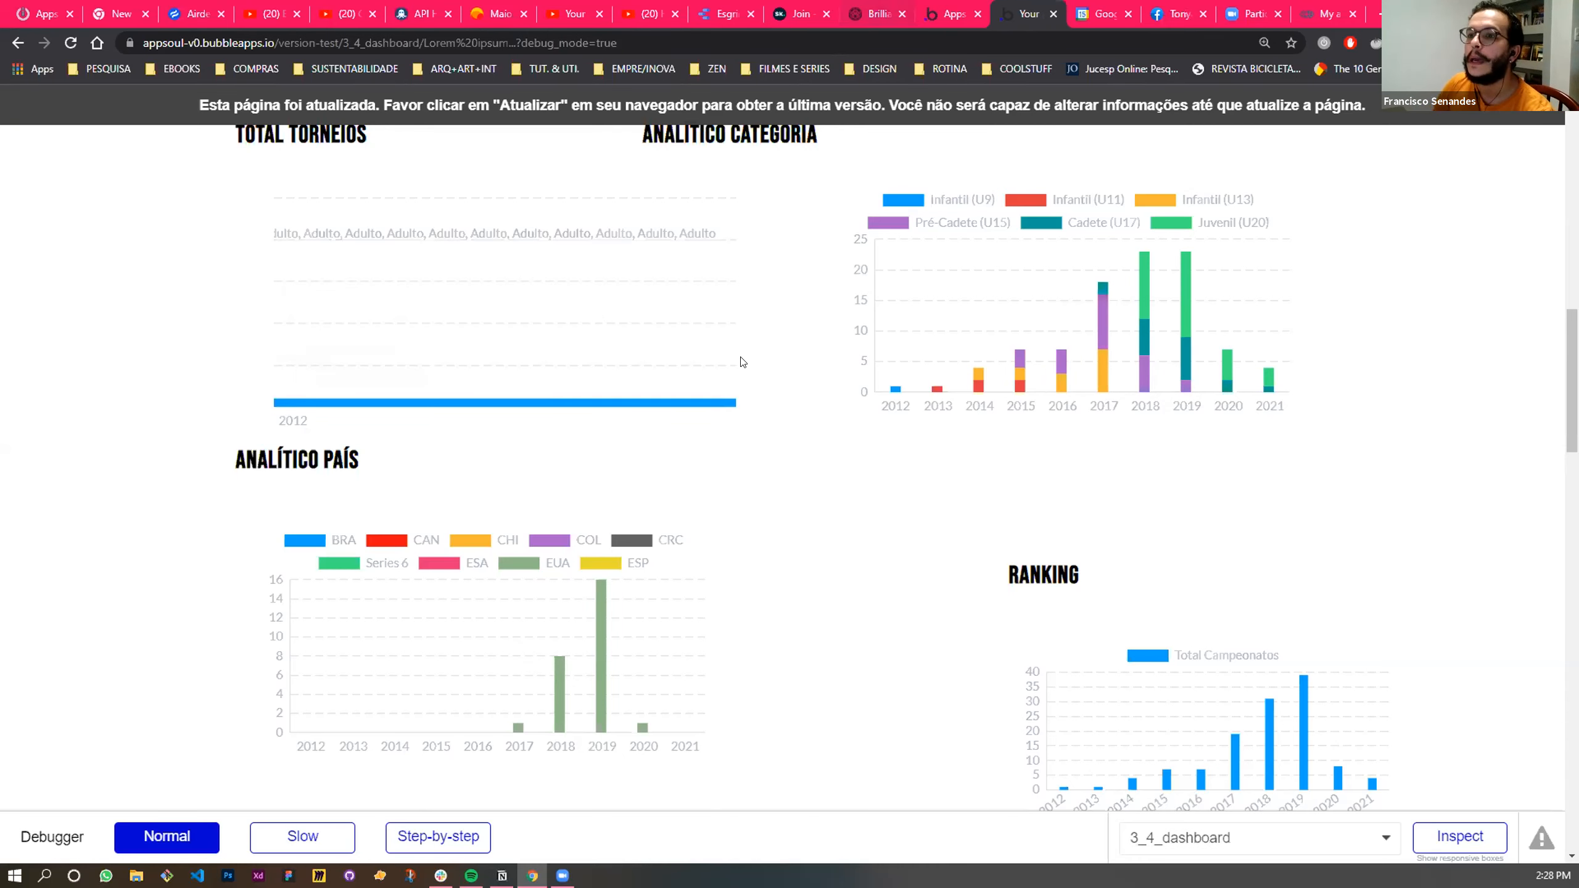
click(943, 17)
scroll(274, 448, down, 8)
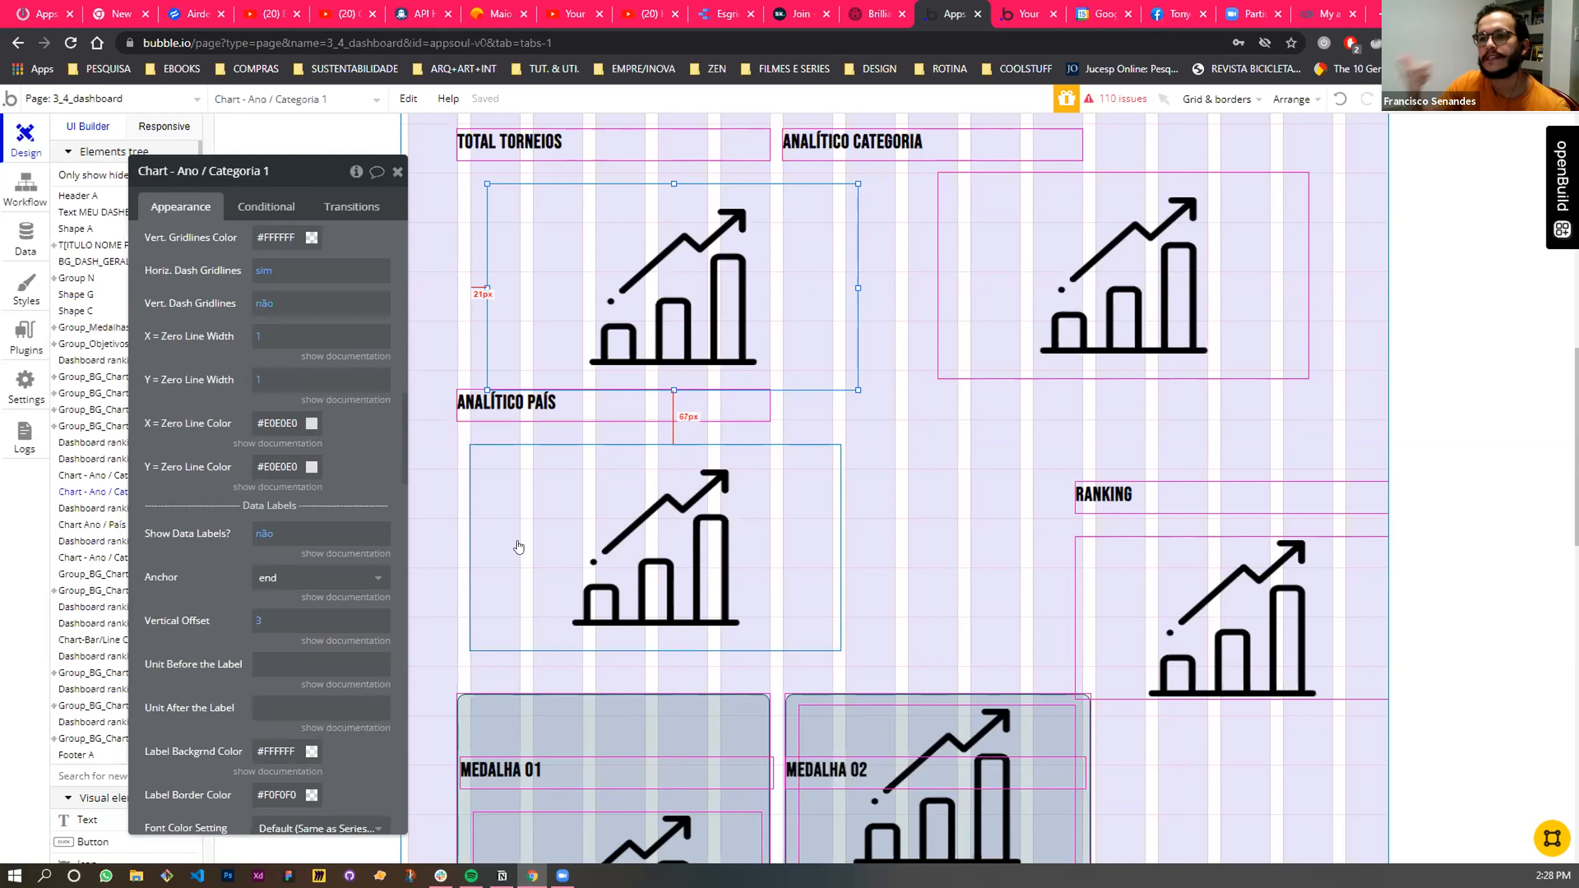
scroll(172, 550, down, 8)
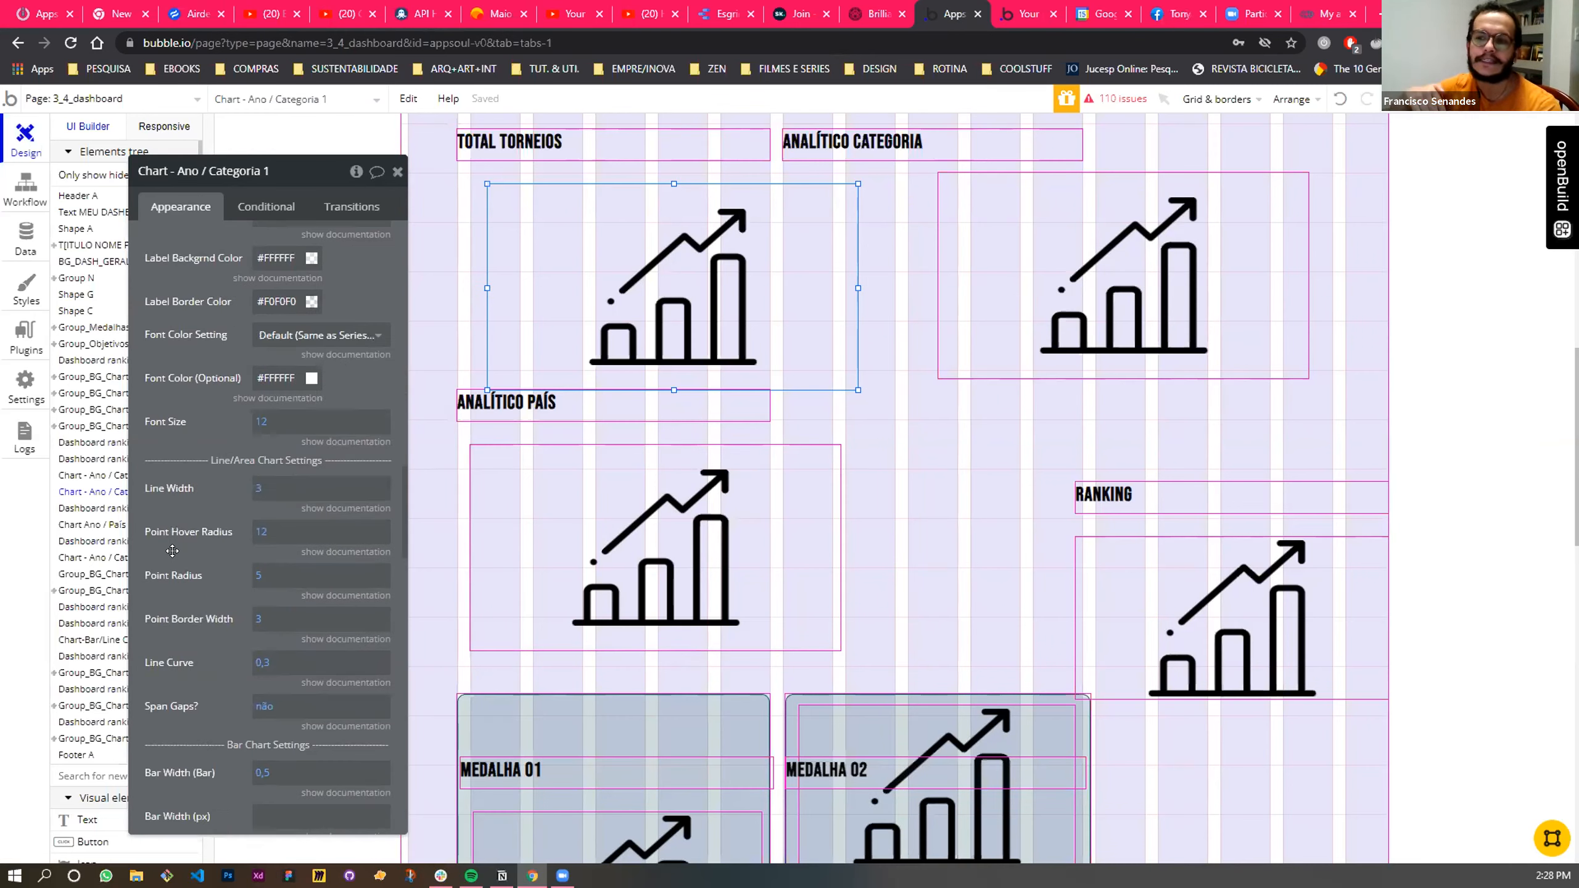
click(1040, 7)
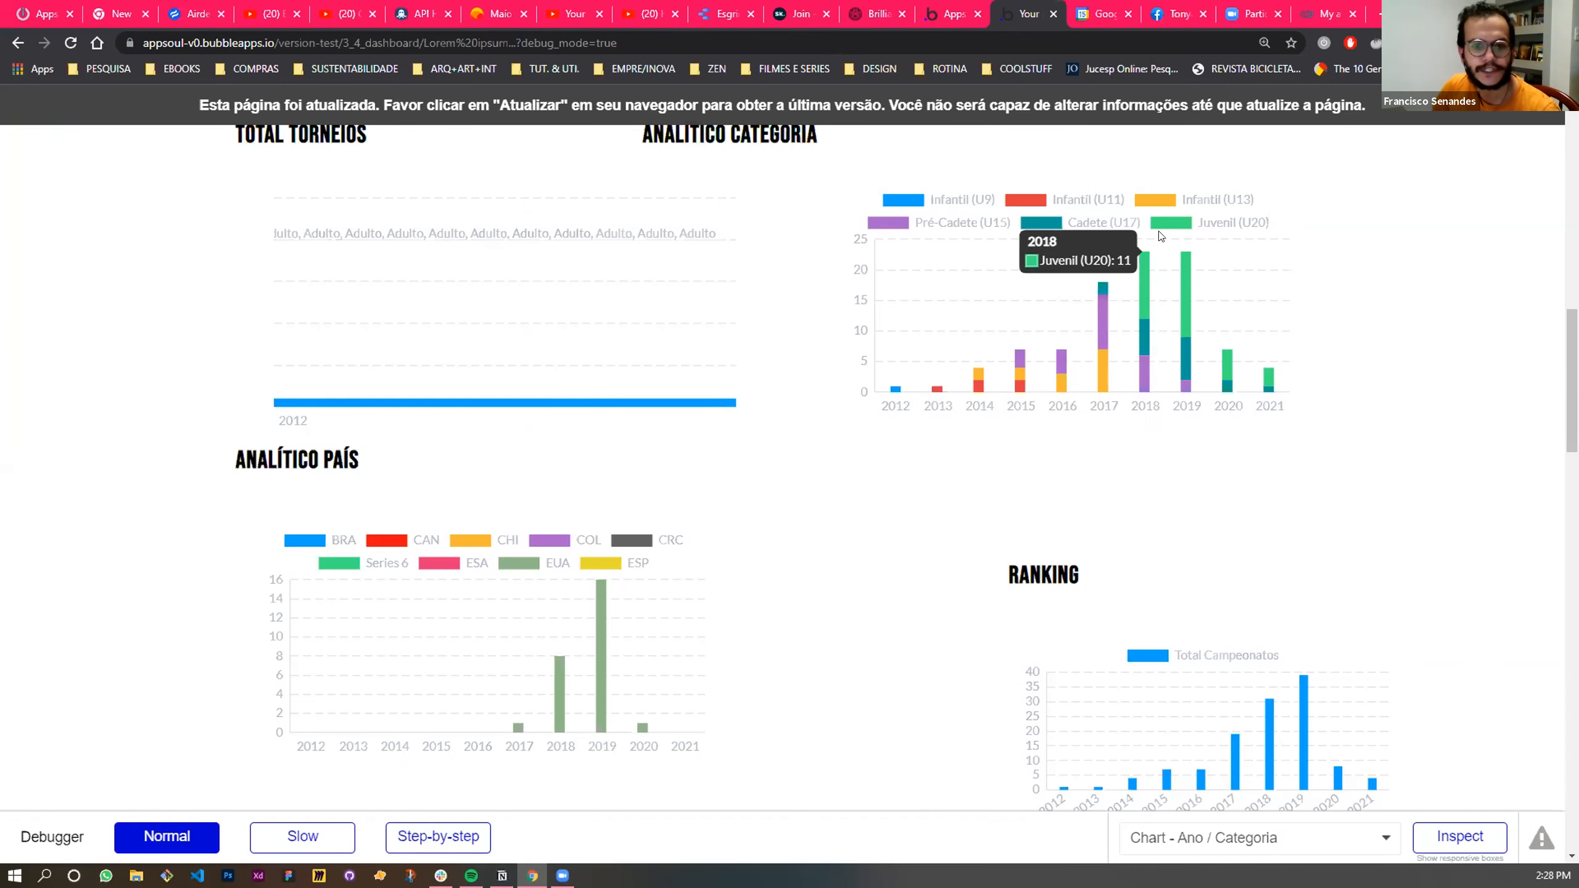
key(ctrl+shift+Tab)
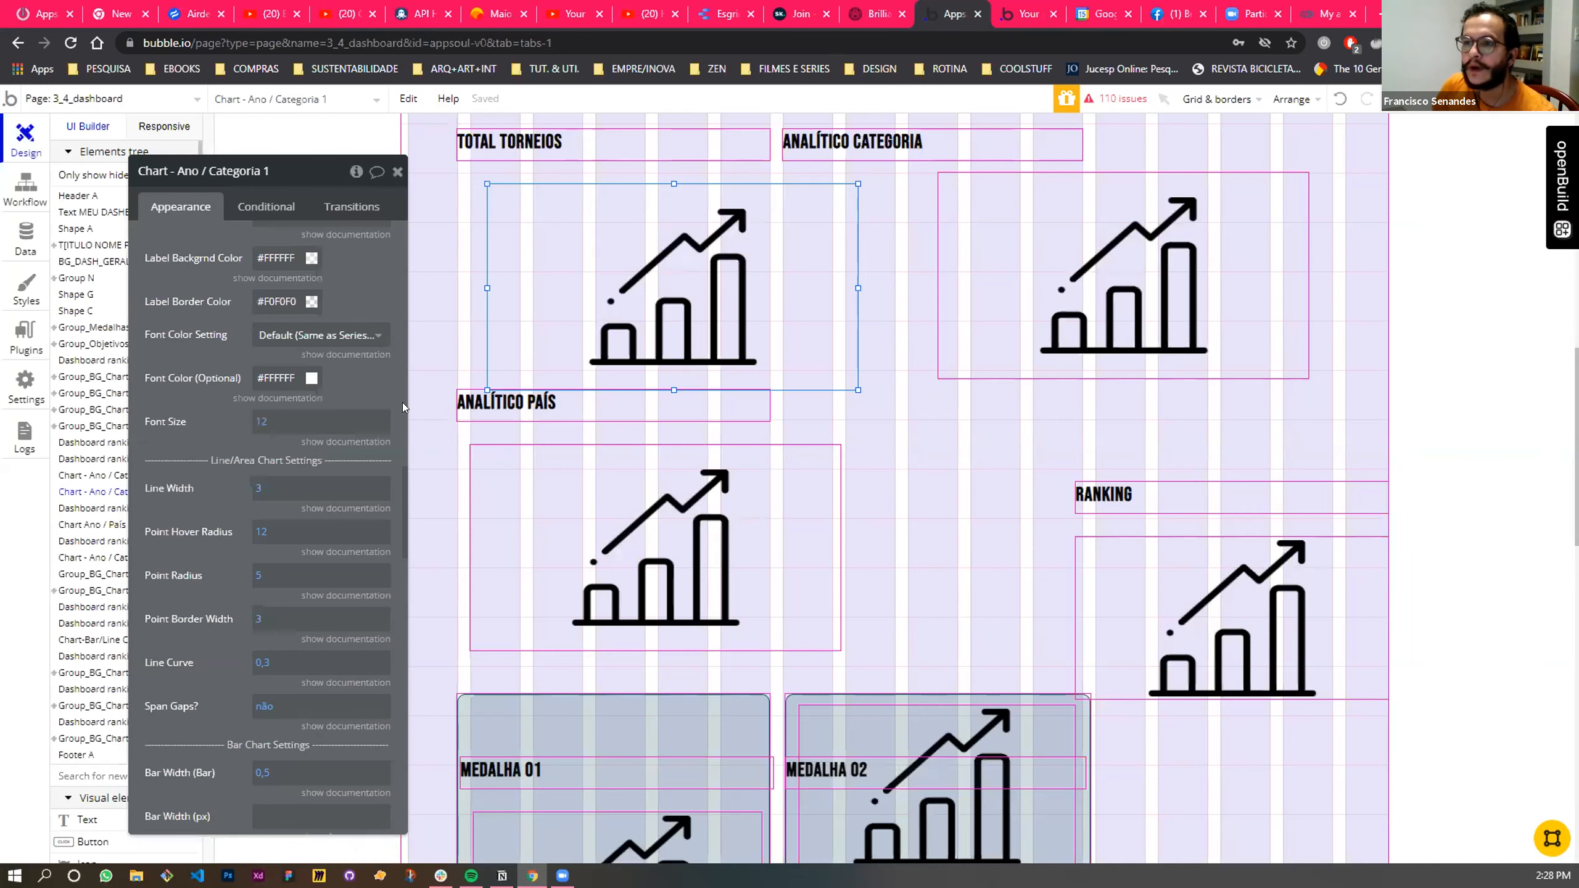
- Examine the series values of Chart - Ano / Categoria 1, including the option set behind the Series 2 name
scroll(311, 468, down, 6)
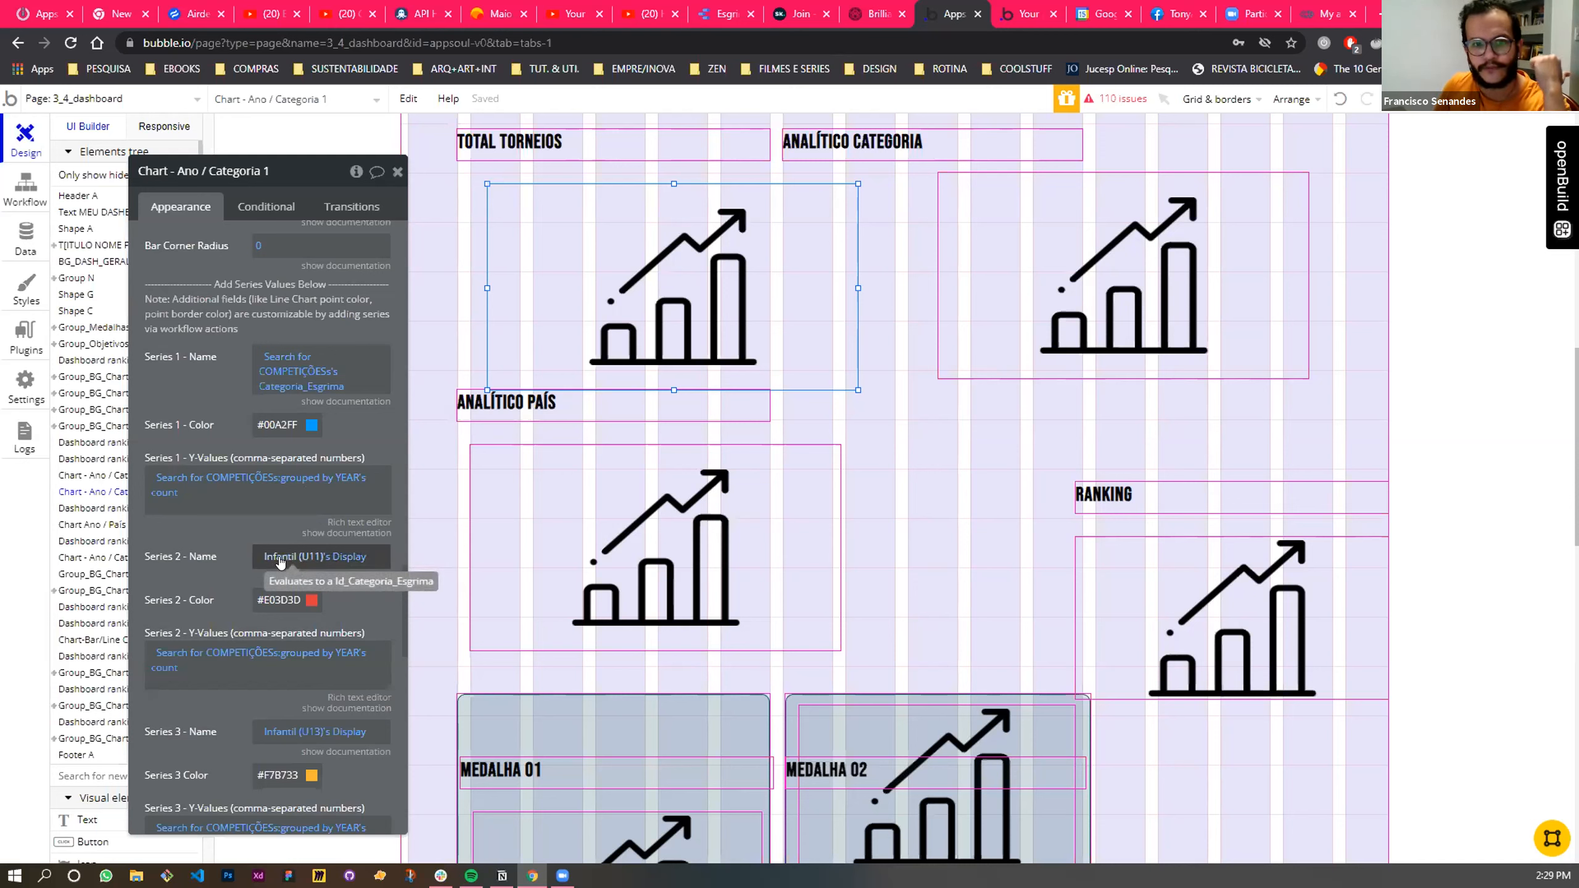
click(281, 559)
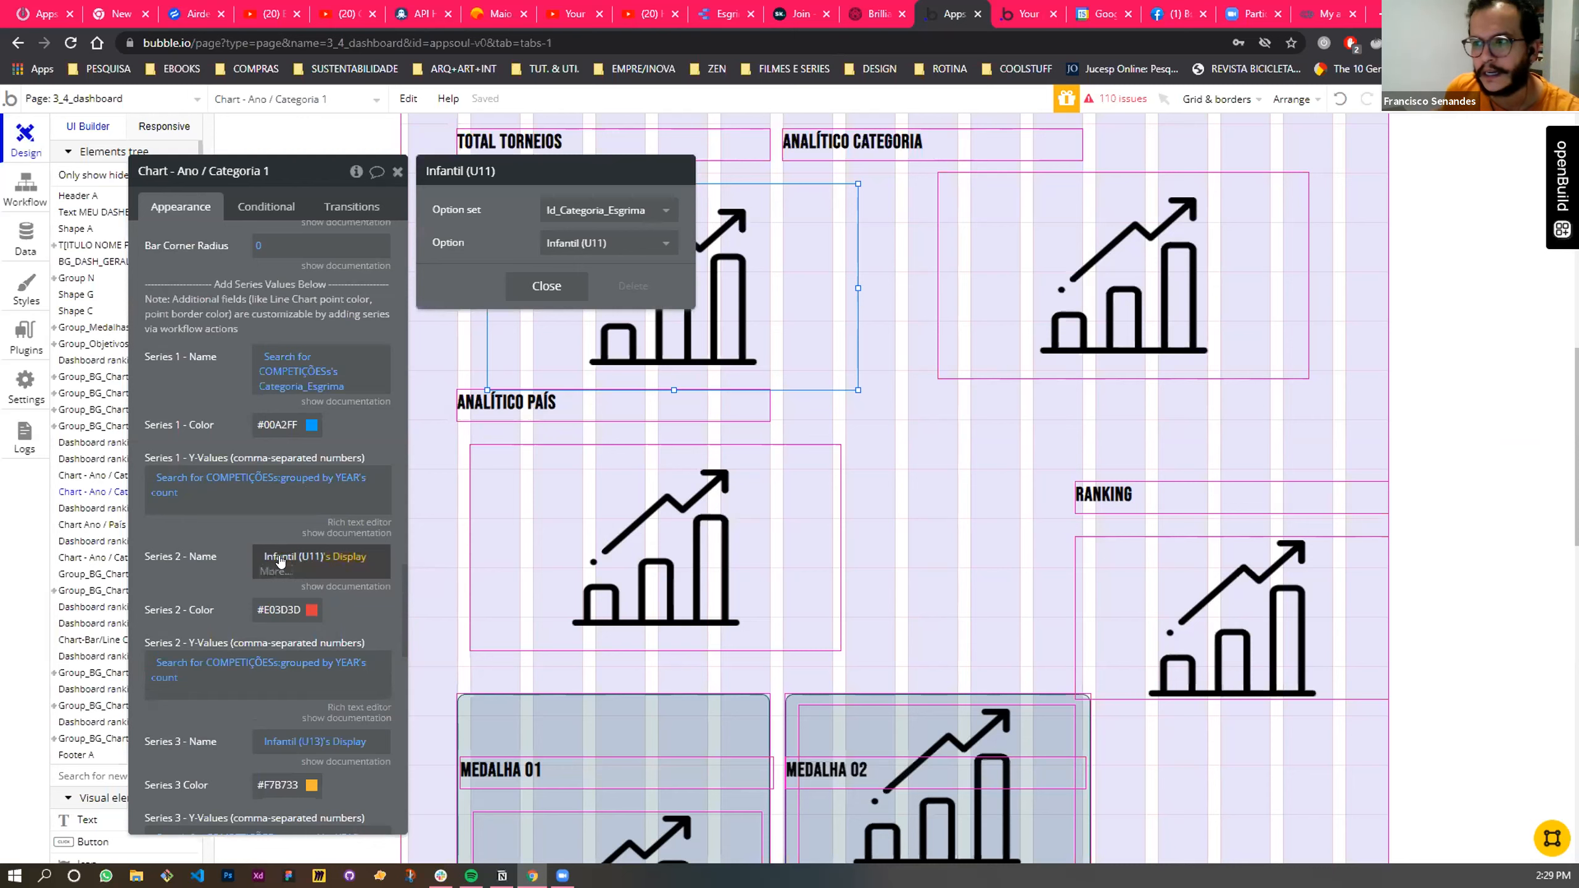
click(559, 288)
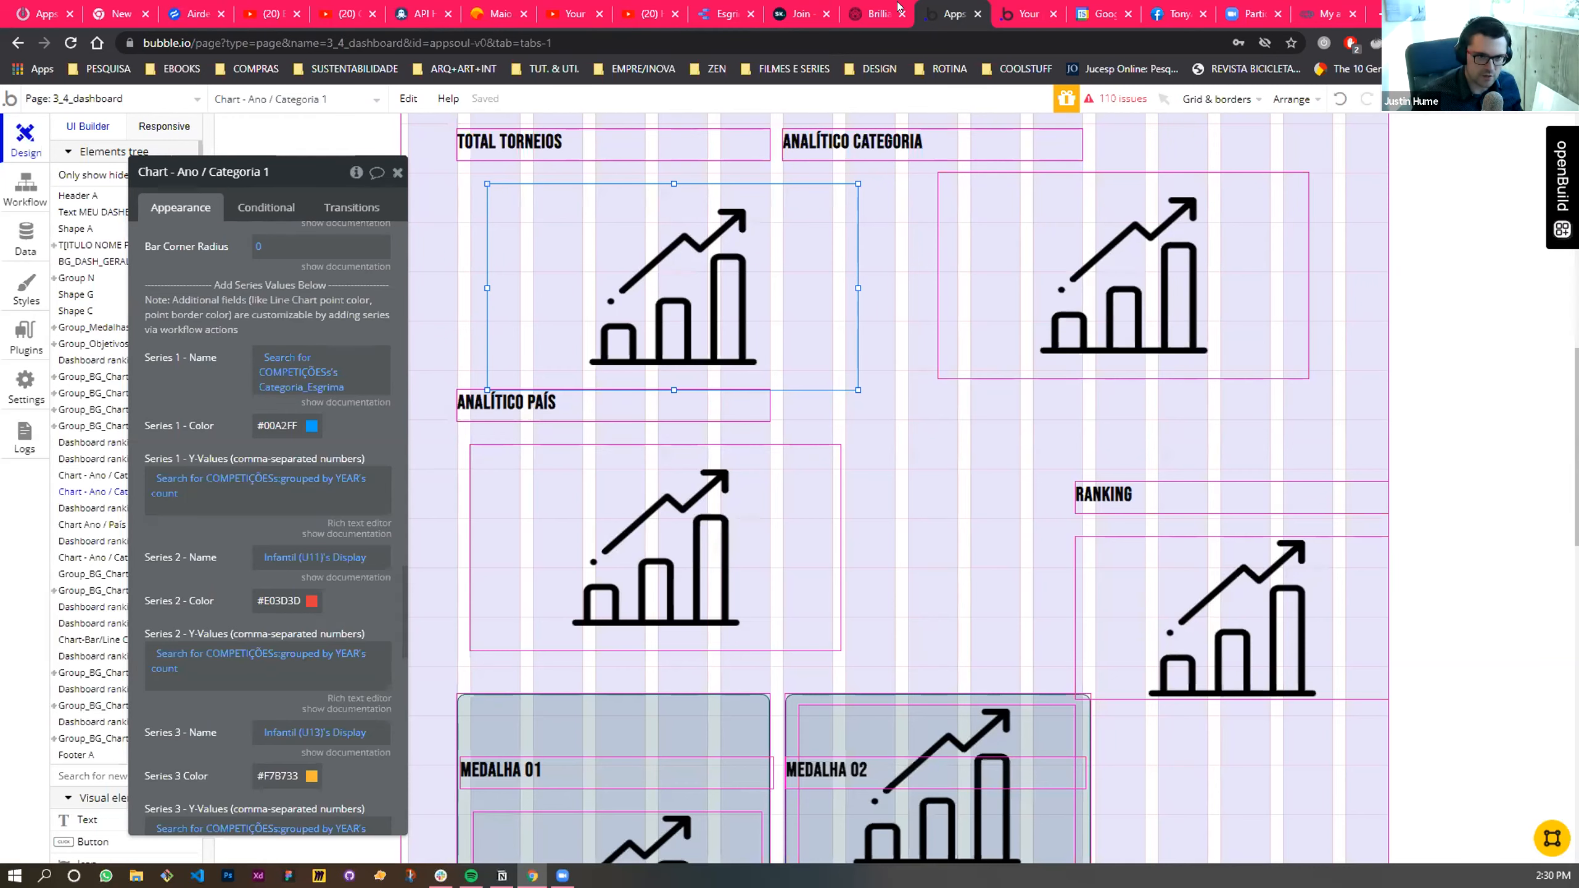
- Check the Analítico Categoria chart in the preview and examine the series names and Y-values of its Chart - Ano / Categoria element
click(1020, 12)
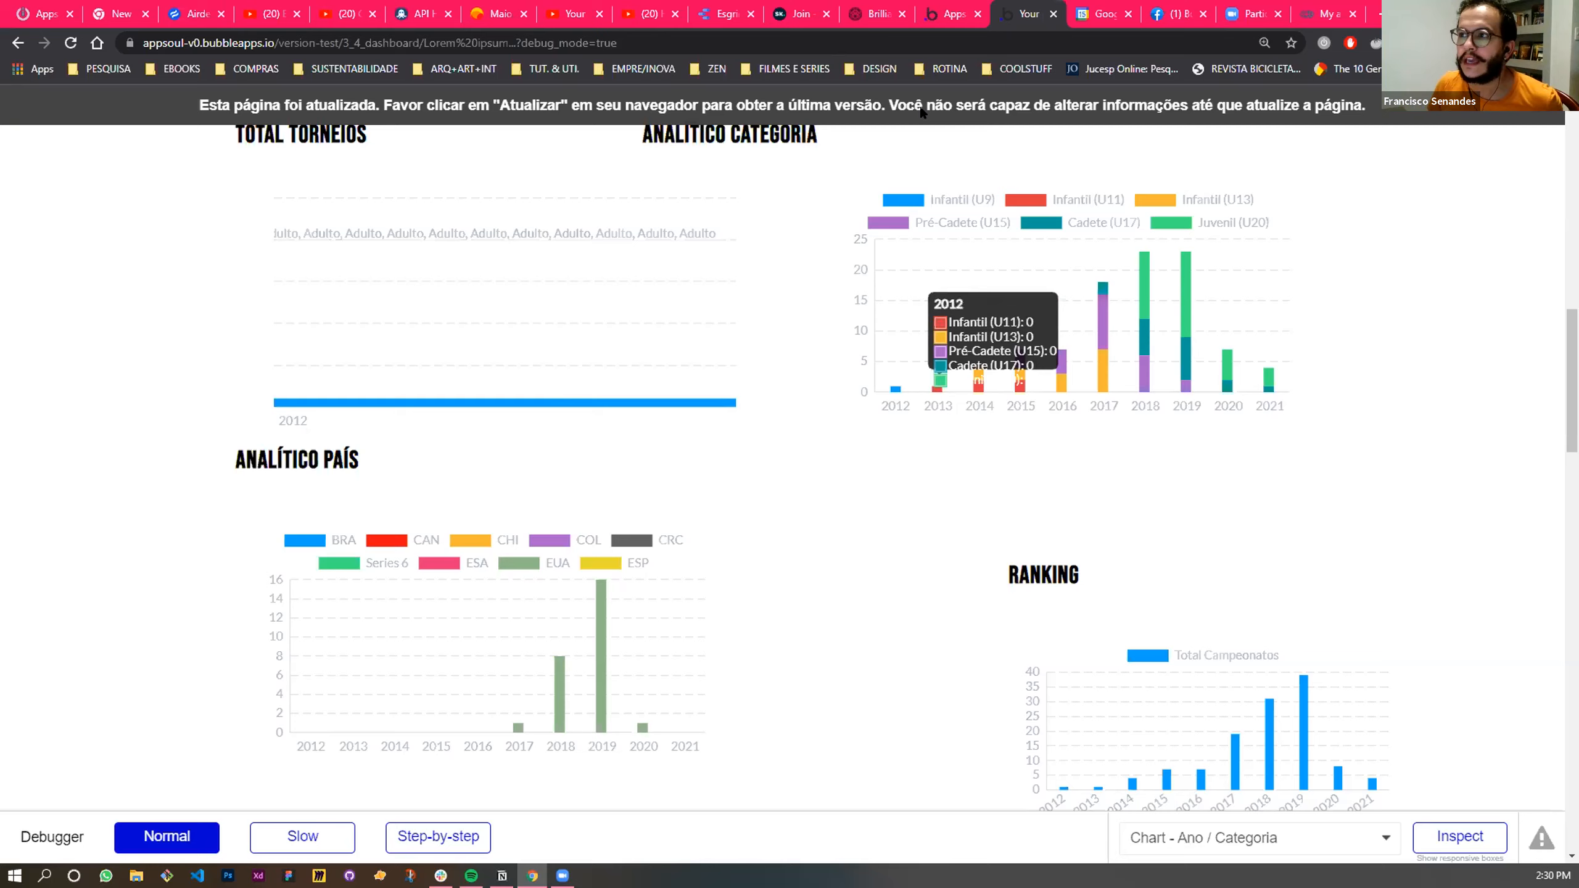
key(ctrl+shift+Tab)
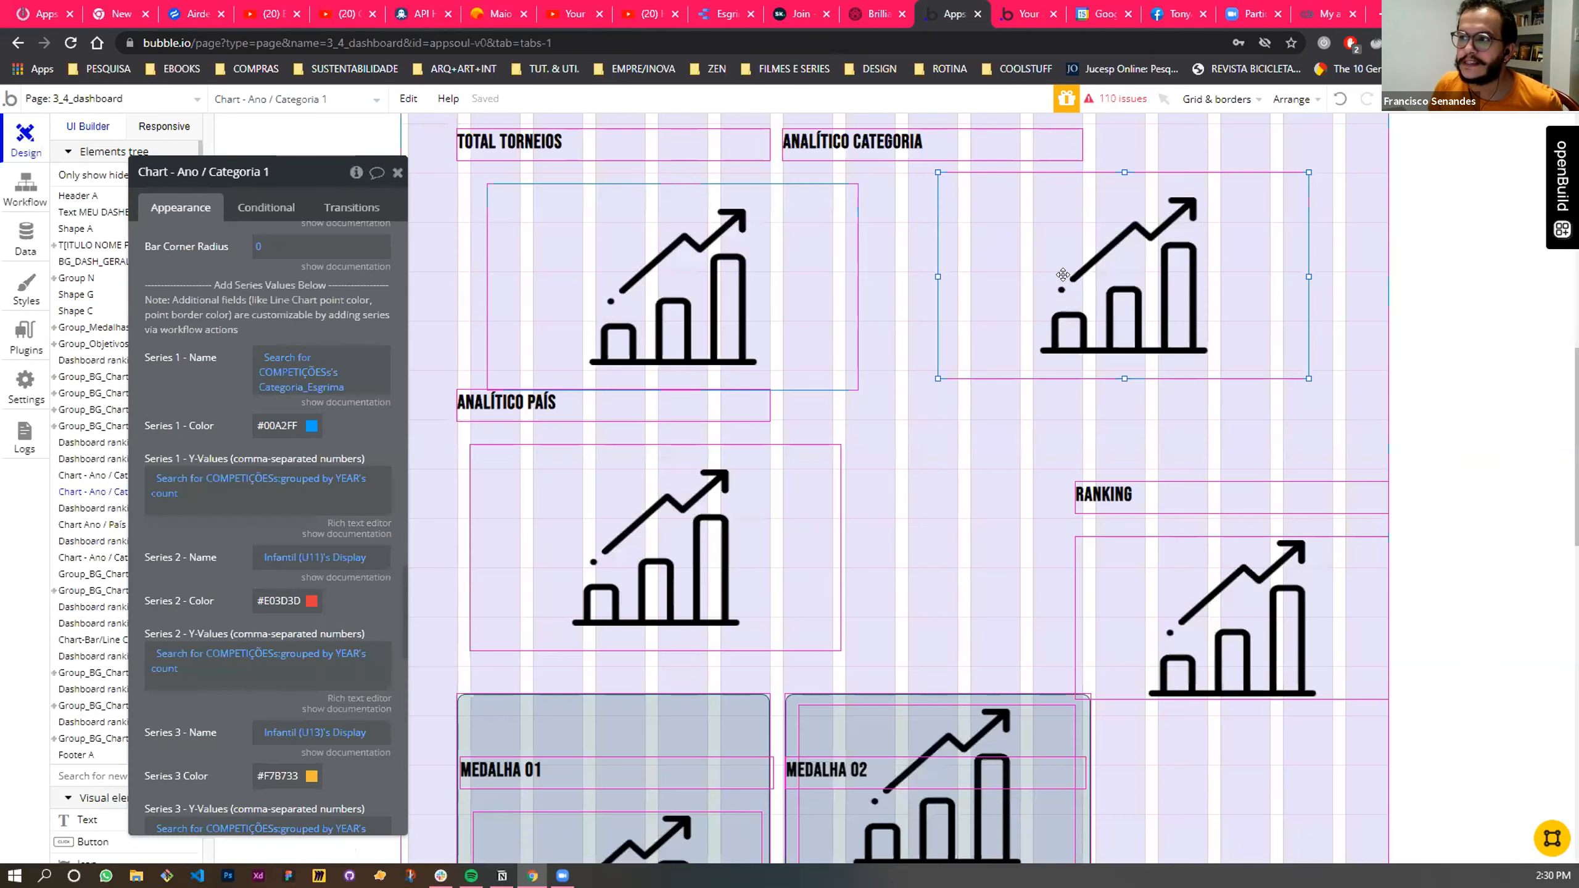
click(93, 475)
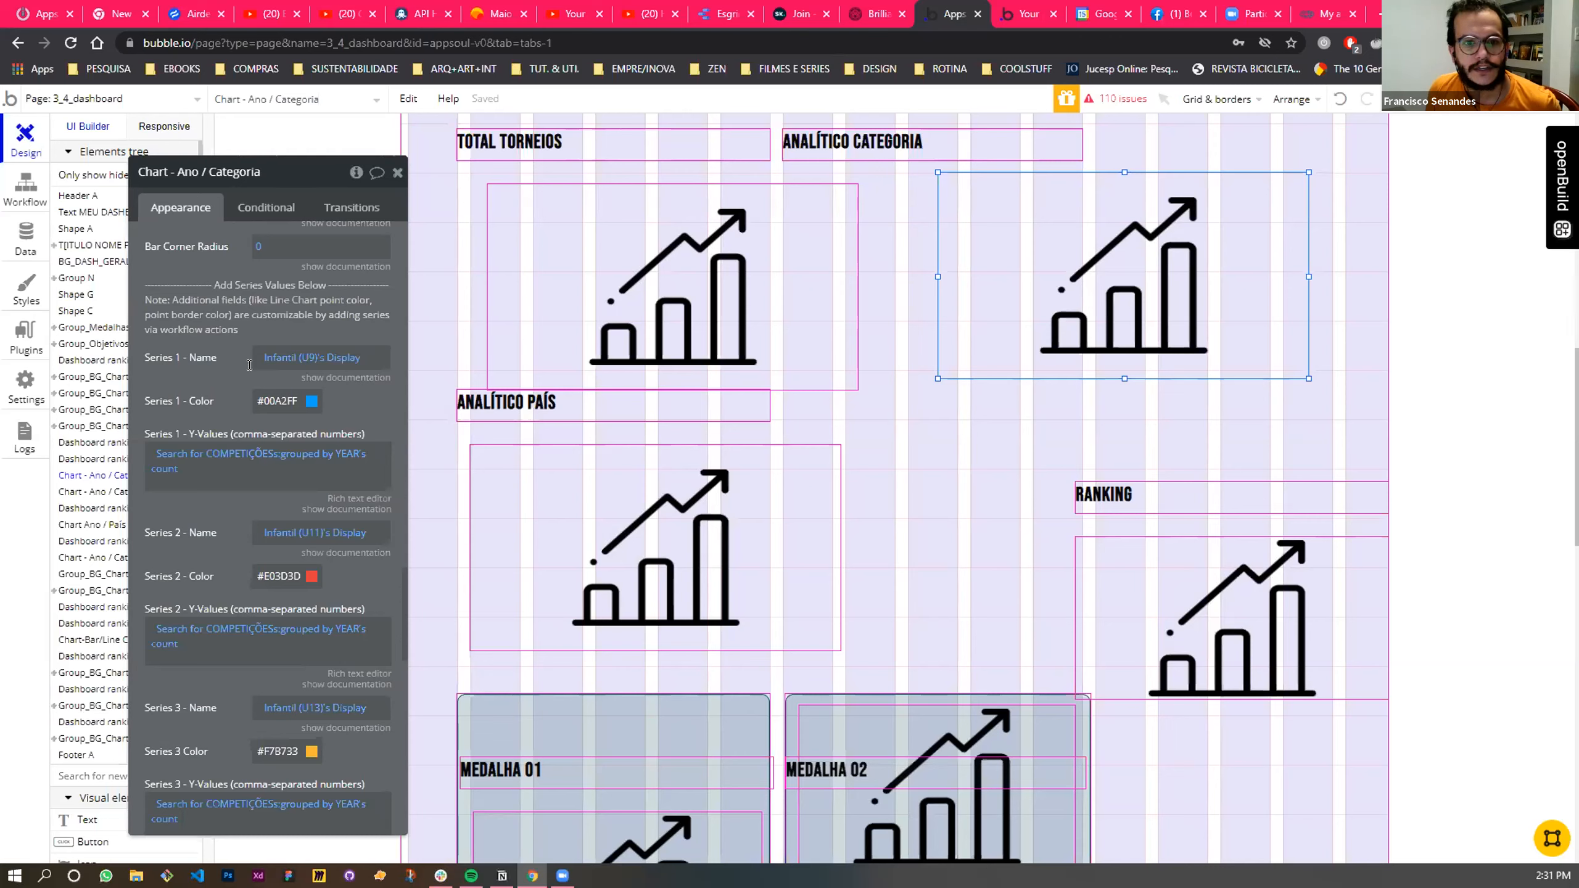
scroll(232, 374, down, 5)
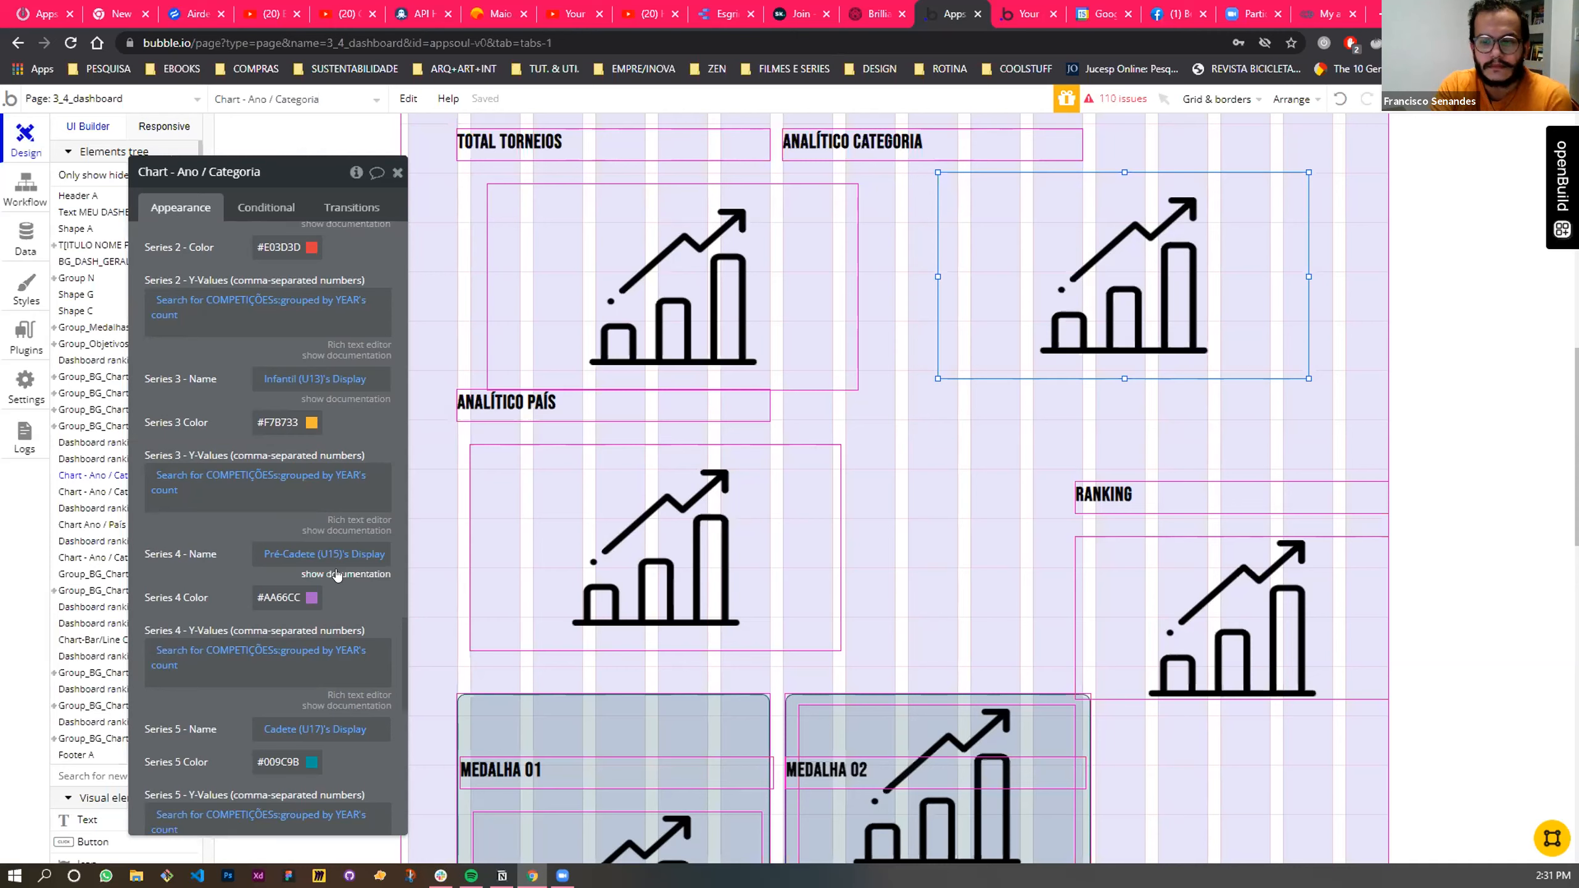
scroll(336, 575, up, 10)
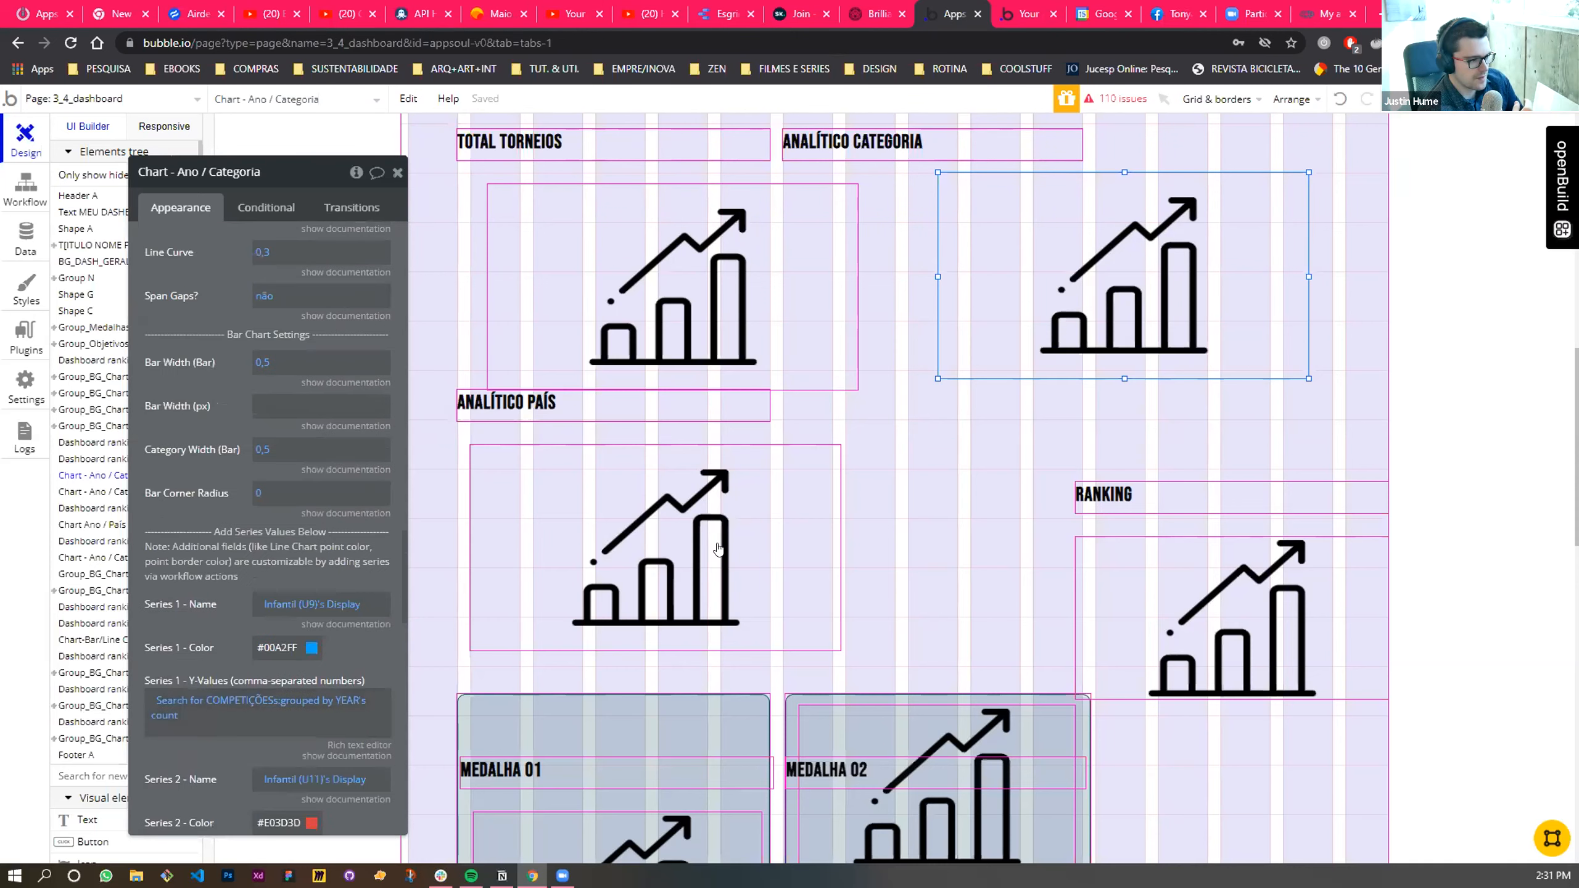
- Add a new Page is loaded event to the 3_4_dashboard page's workflows
click(658, 315)
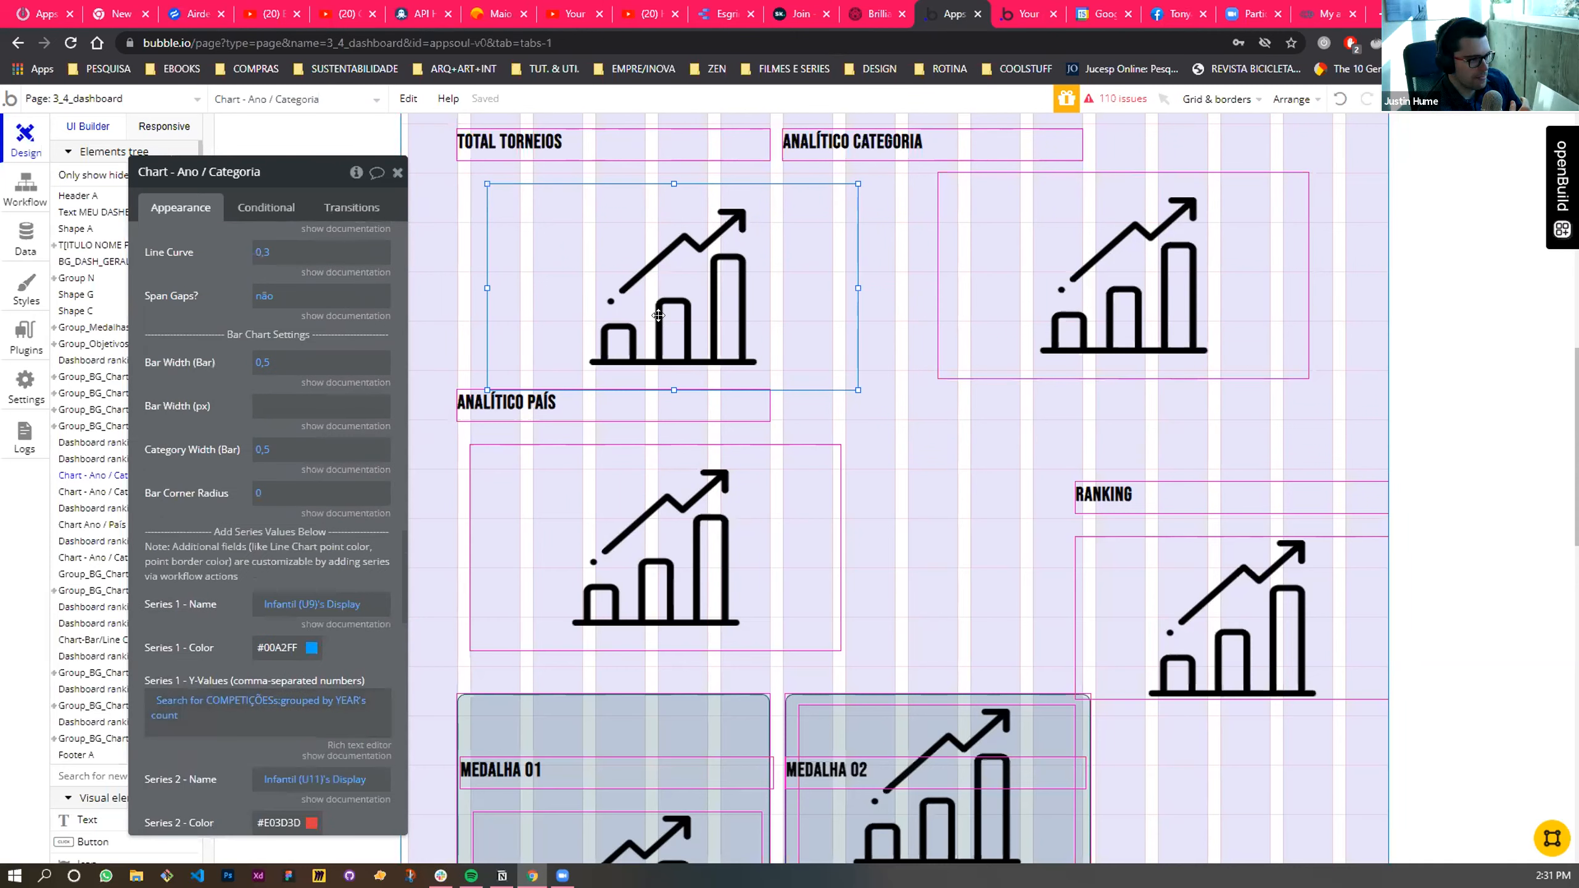
click(19, 194)
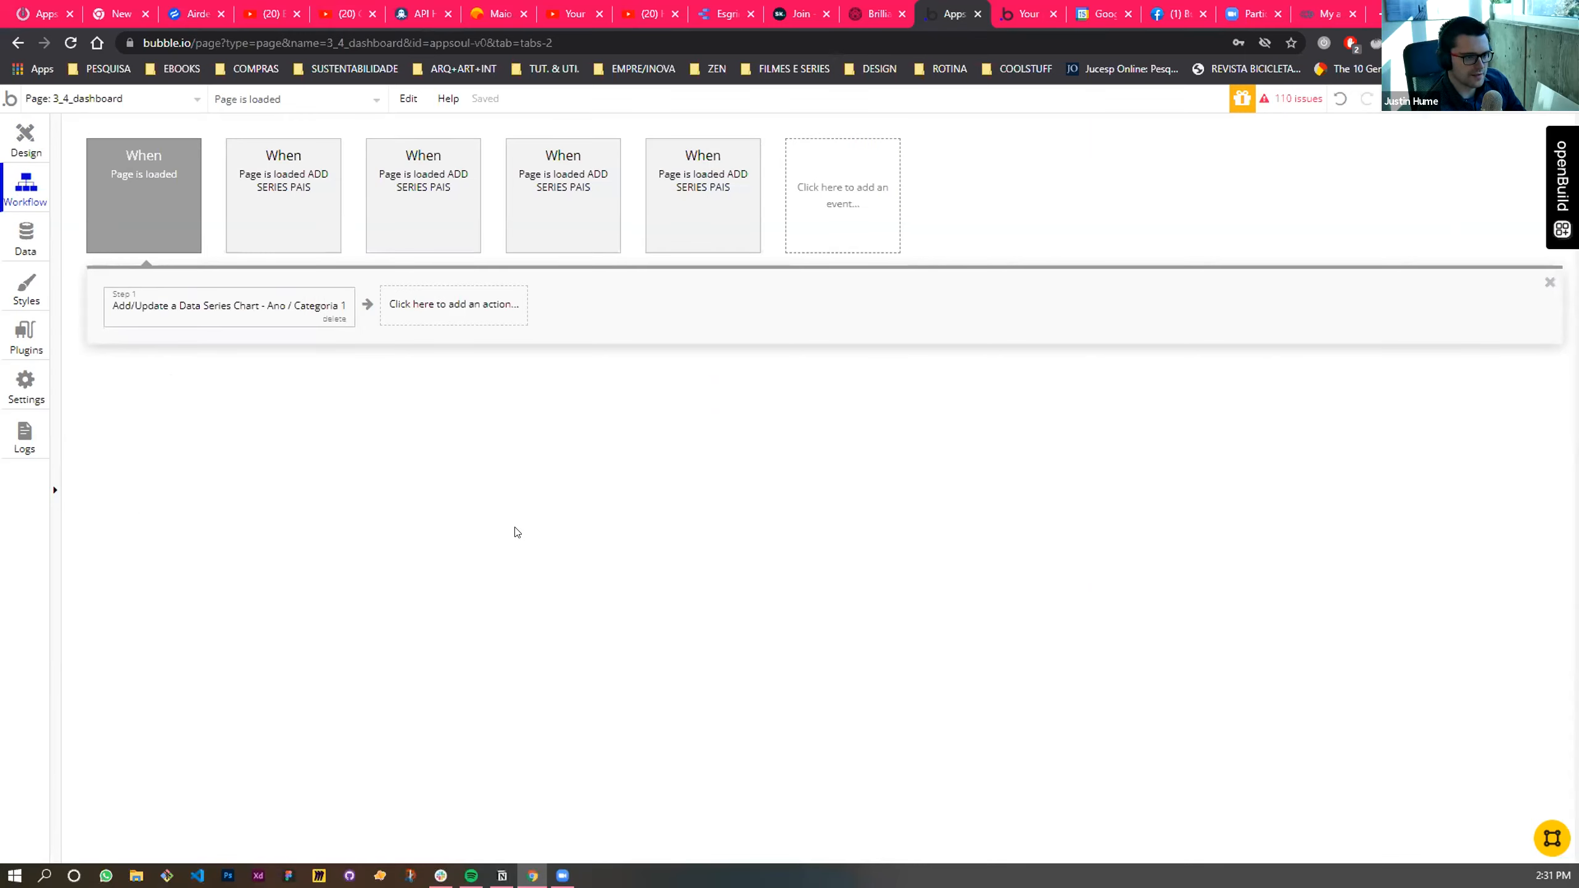
click(838, 207)
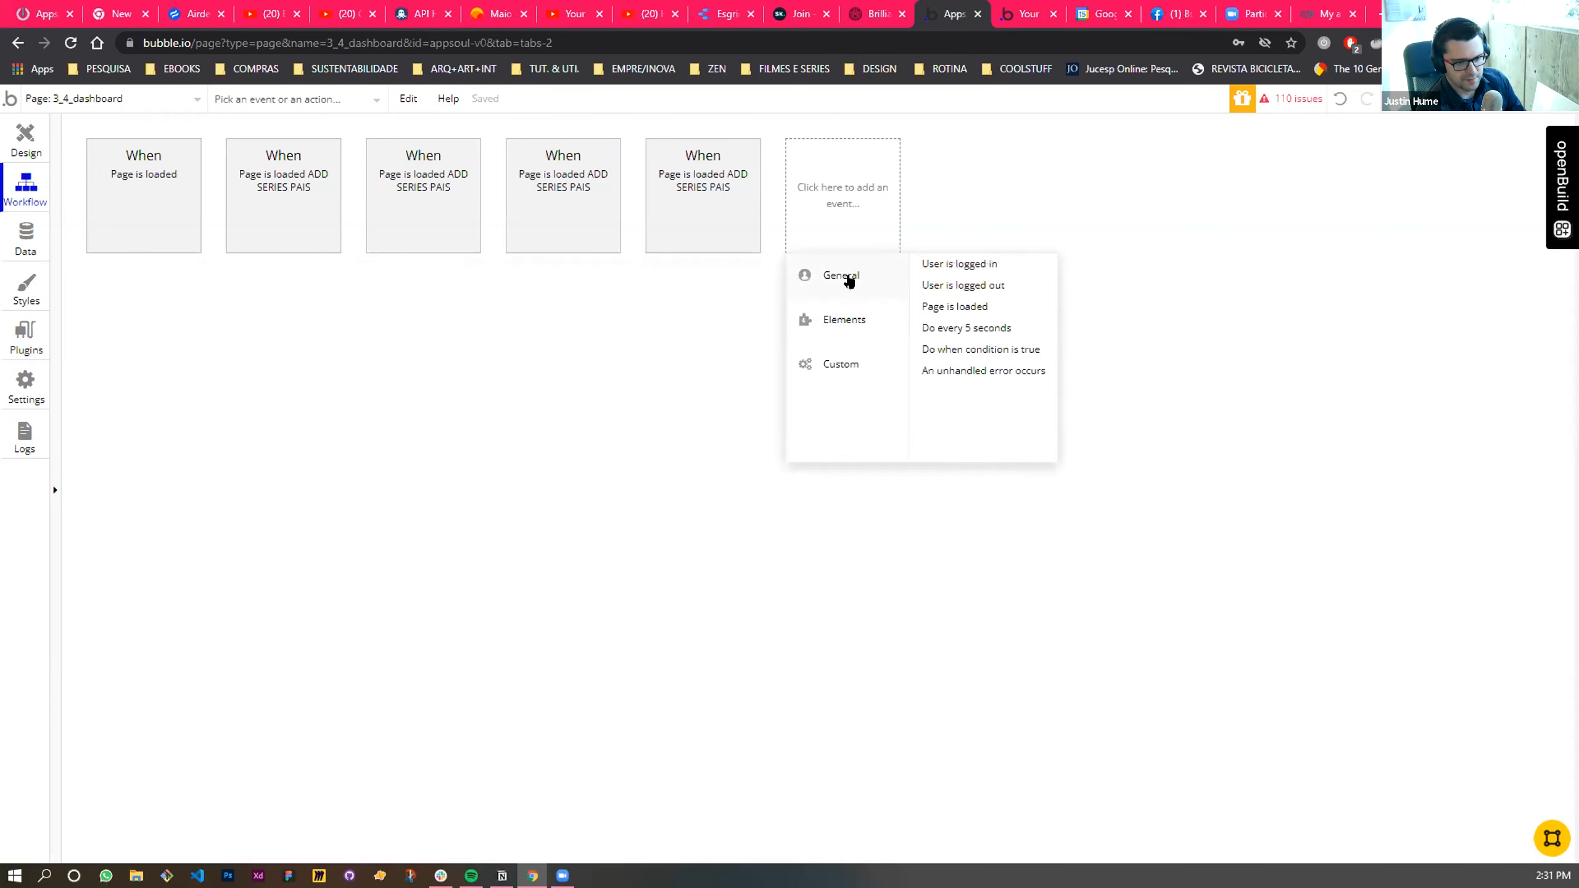
click(972, 308)
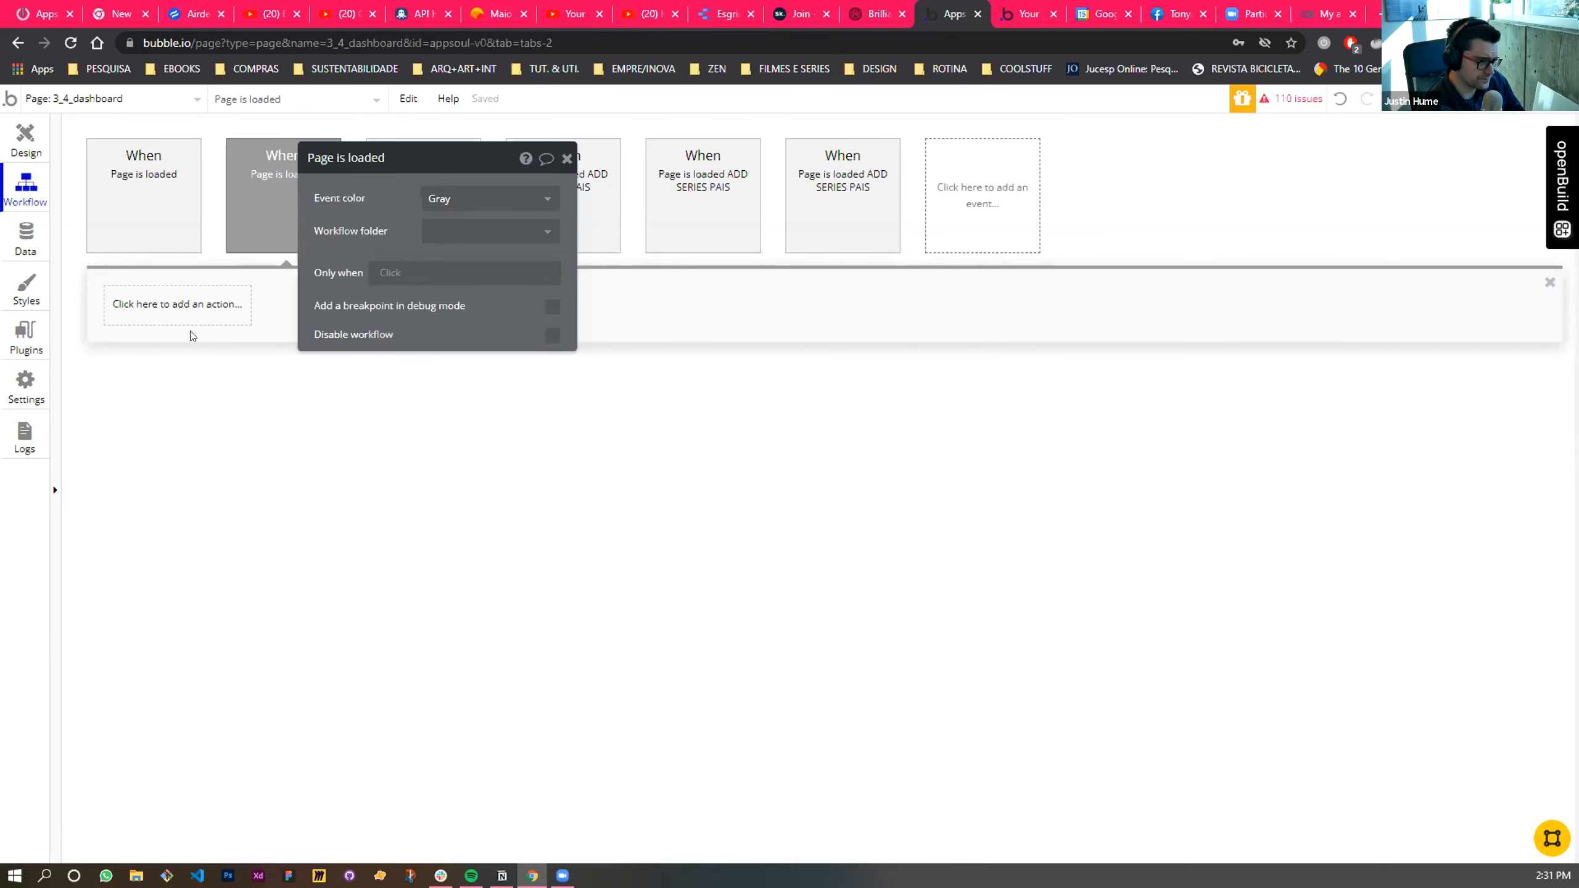
- Add an Add/Update a Data Series a Chart - Bar/Line action to the new Page is loaded workflow and check the available chart elements
click(171, 311)
mouse_move(162, 424)
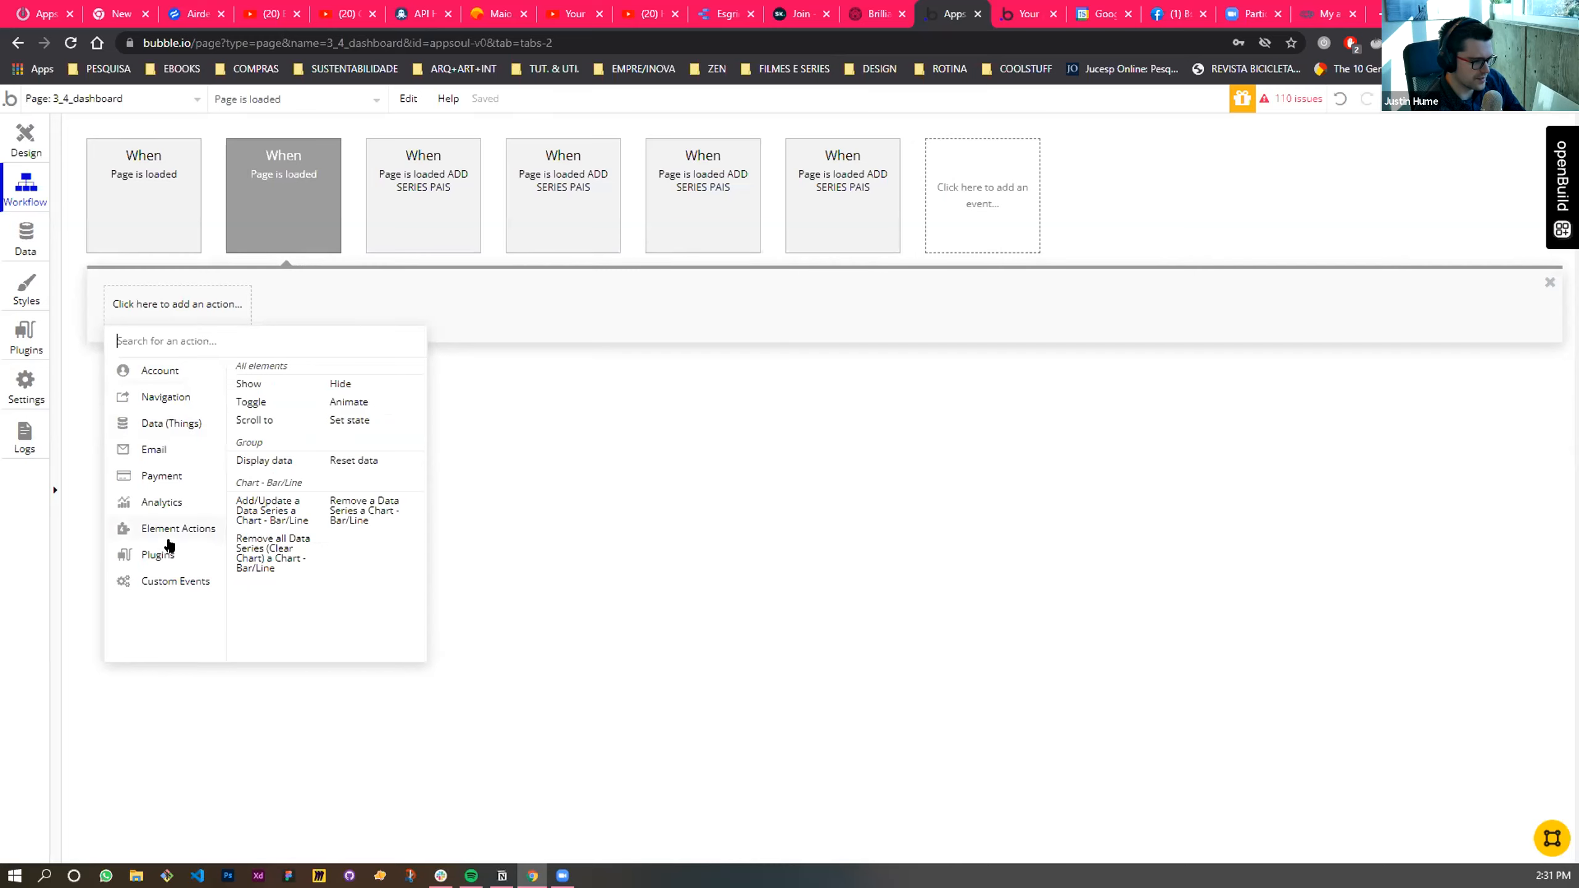
mouse_move(163, 558)
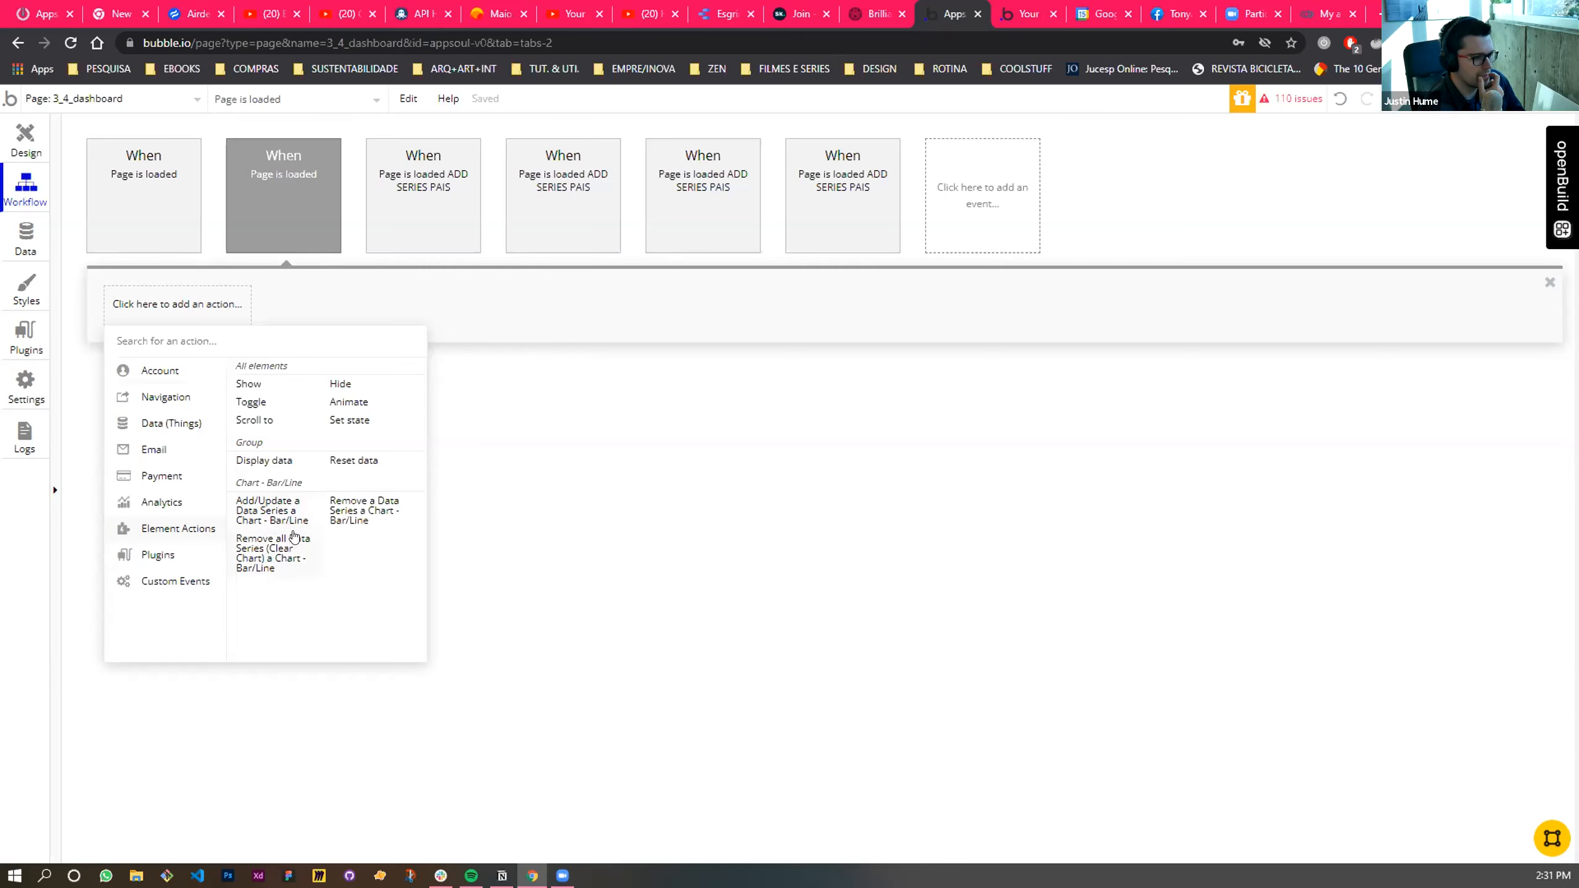
click(280, 513)
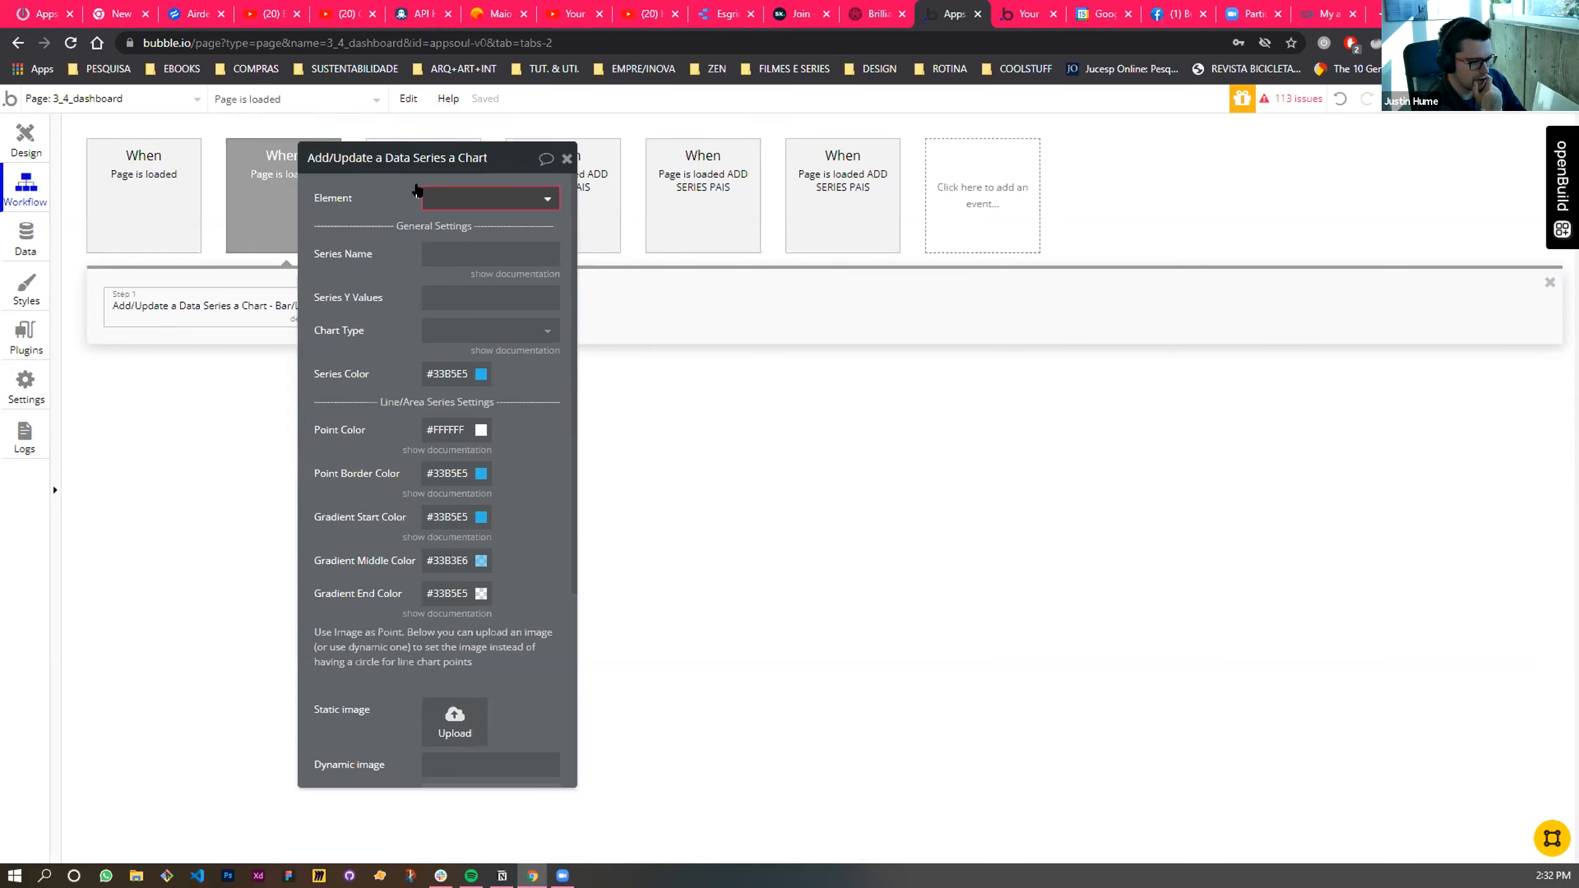
drag(503, 157, 639, 151)
click(575, 202)
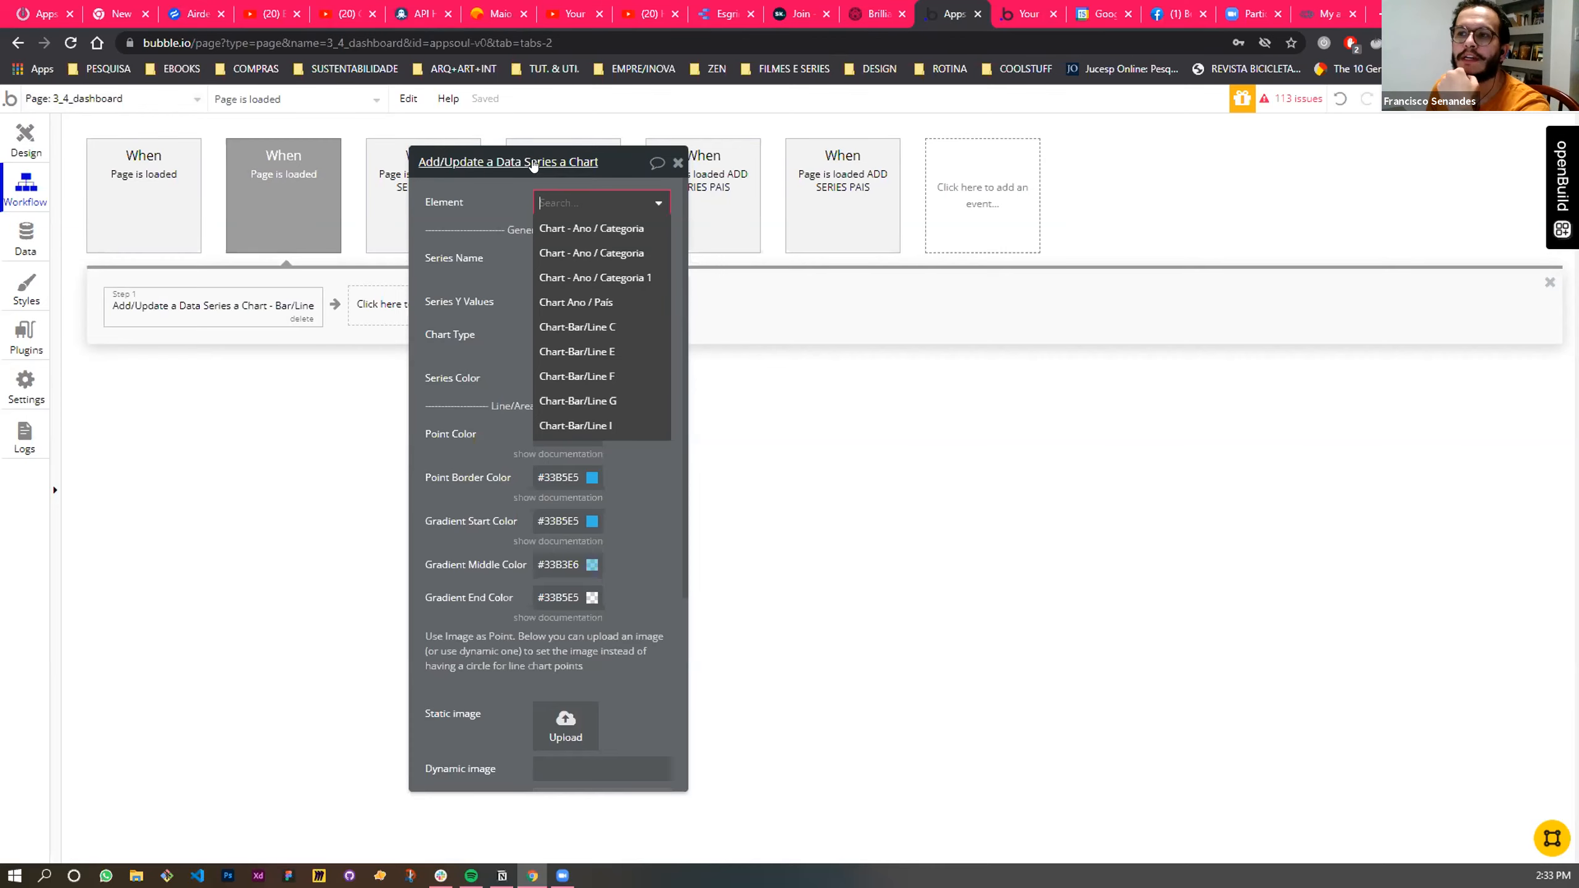
drag(613, 165, 692, 202)
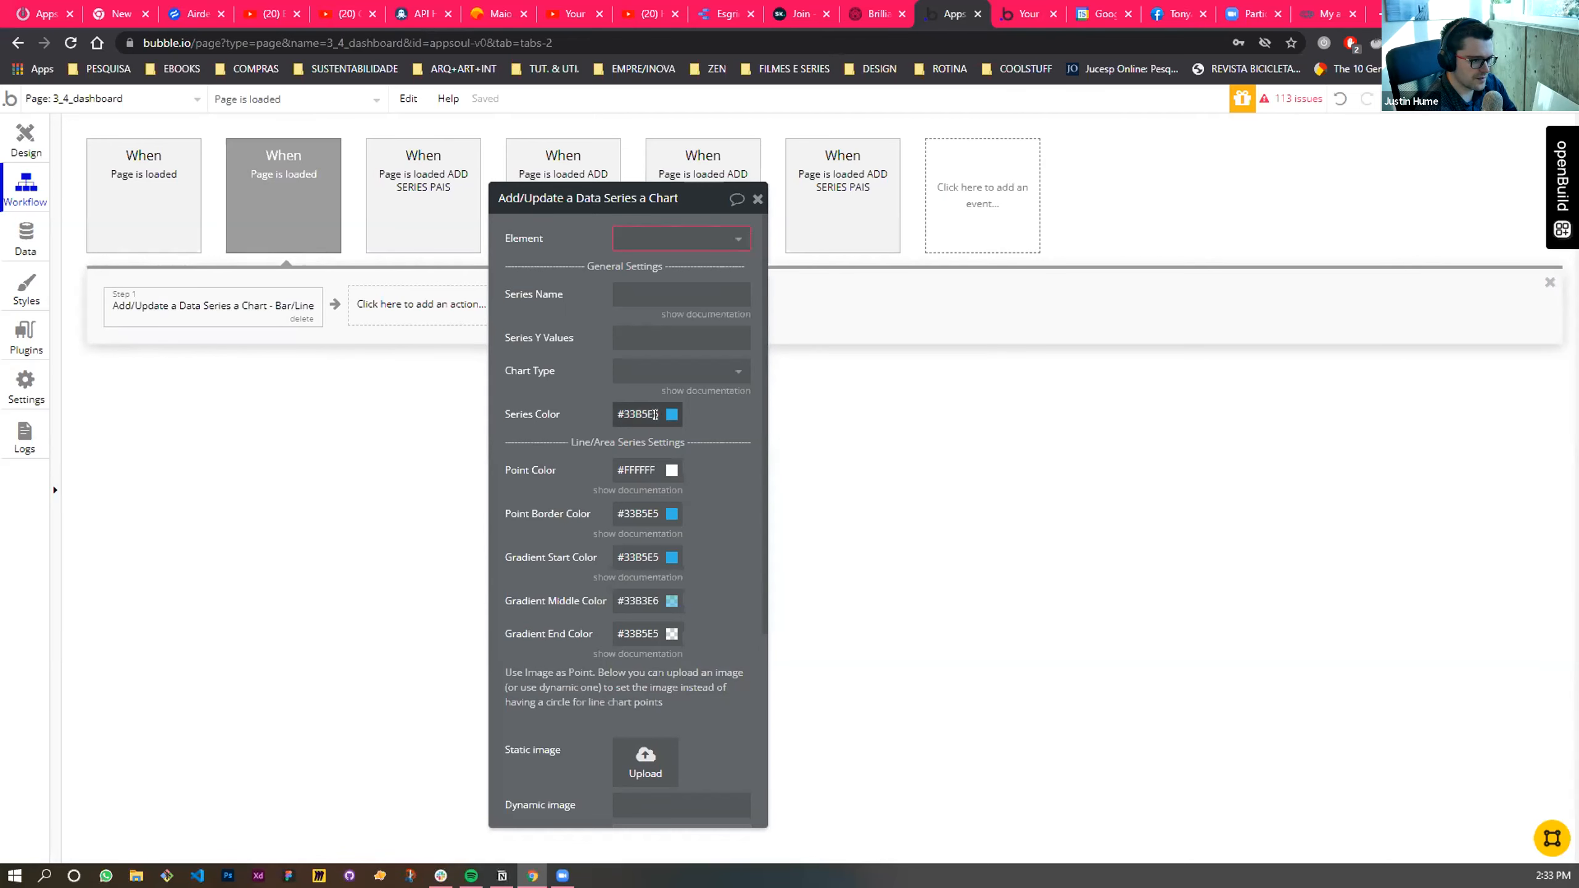
- Start the action's Only when condition with a search for the COMPETIÇÕES data type
scroll(654, 417, down, 5)
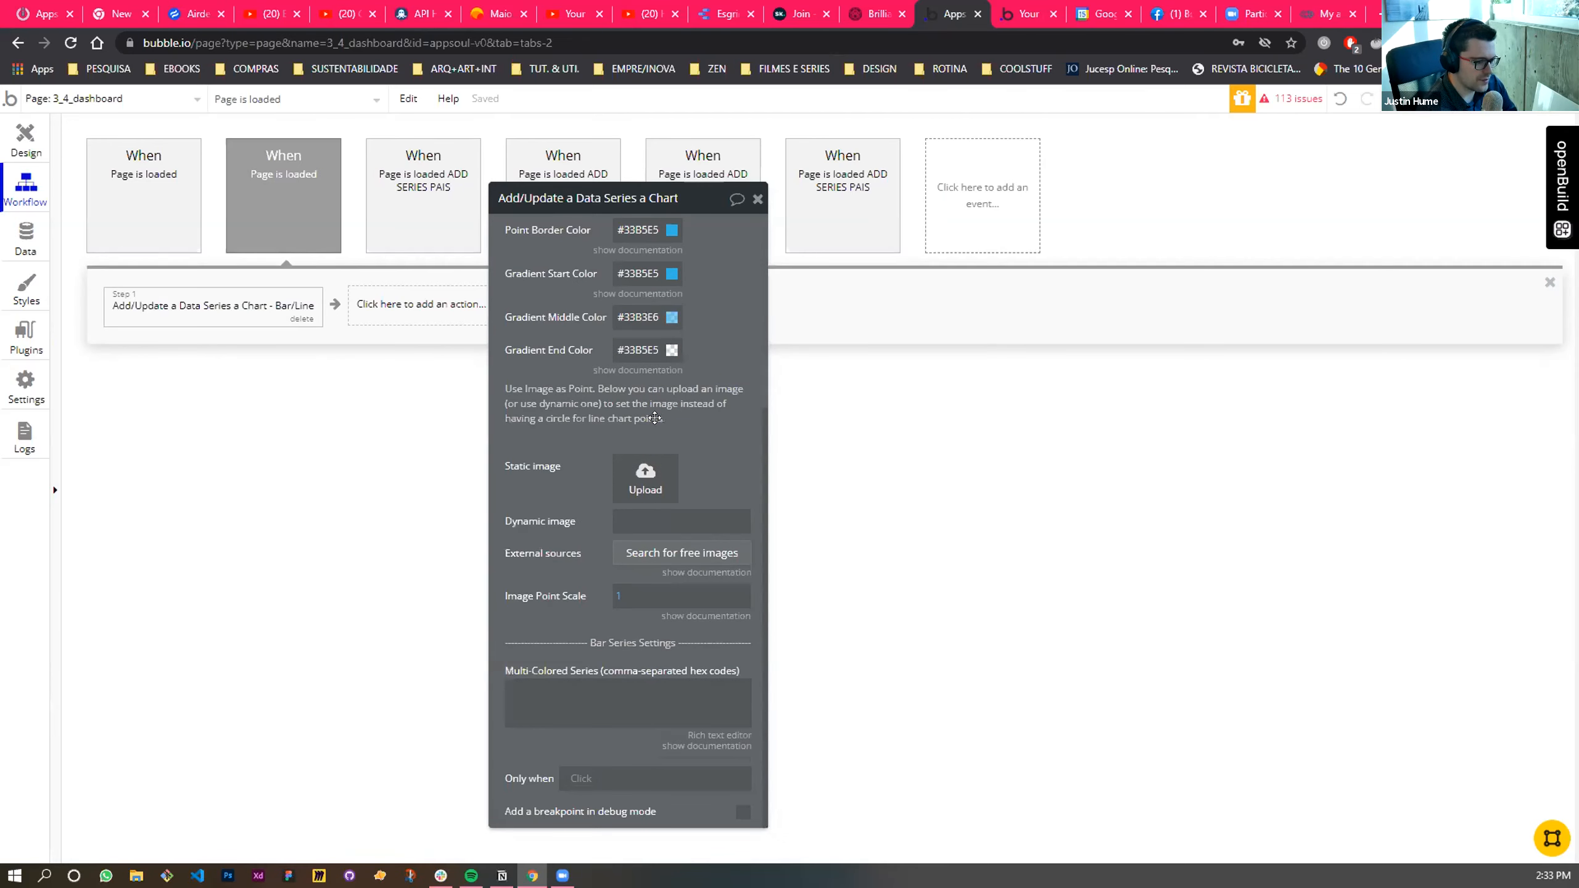
click(583, 780)
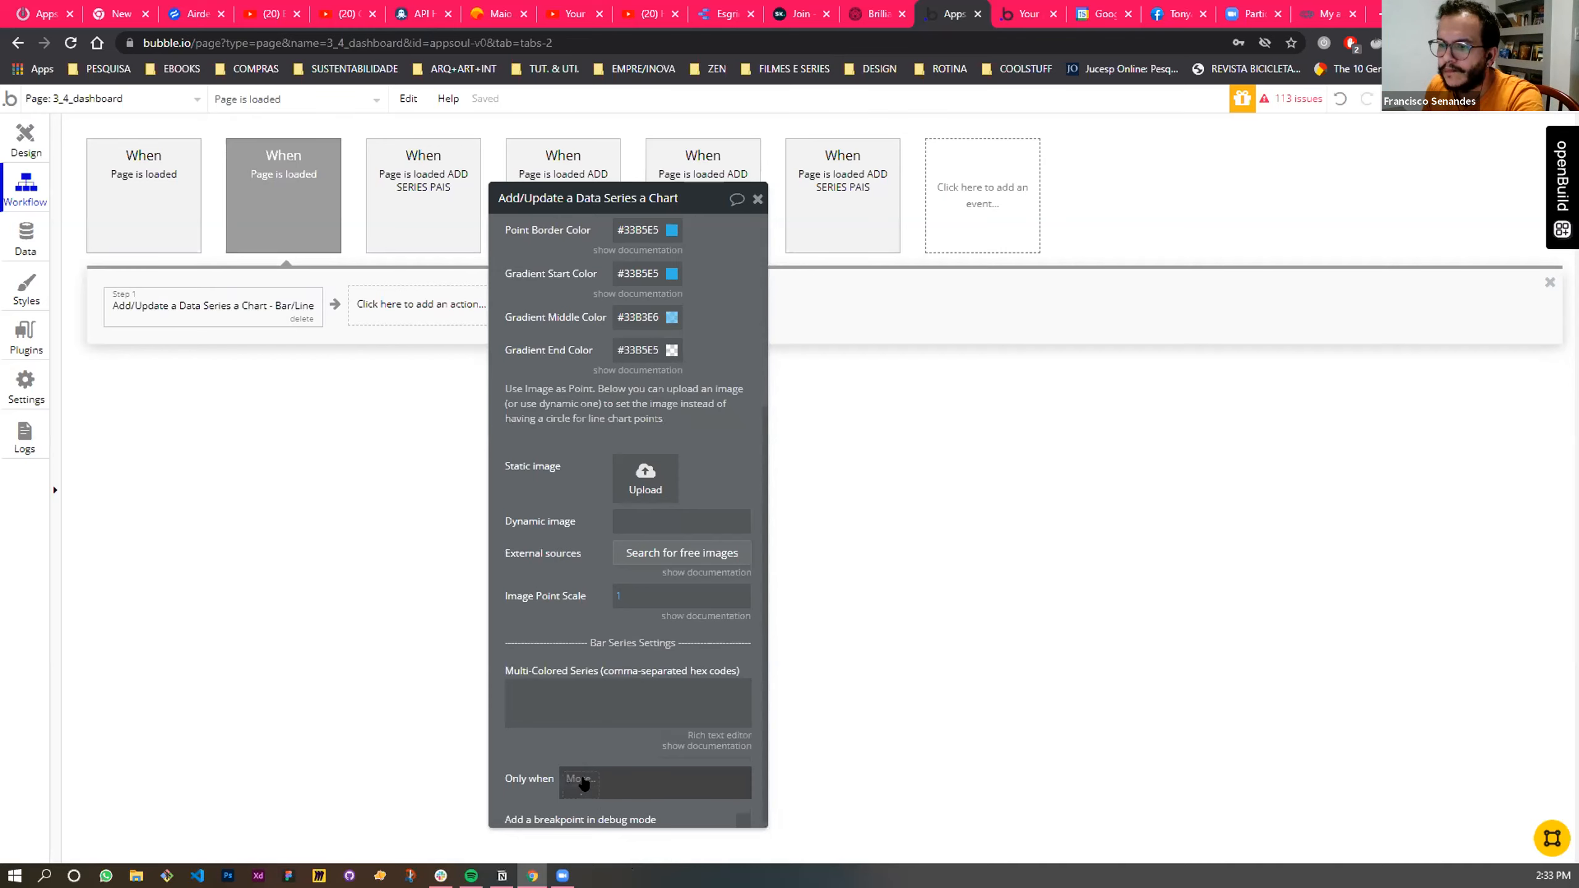
click(582, 781)
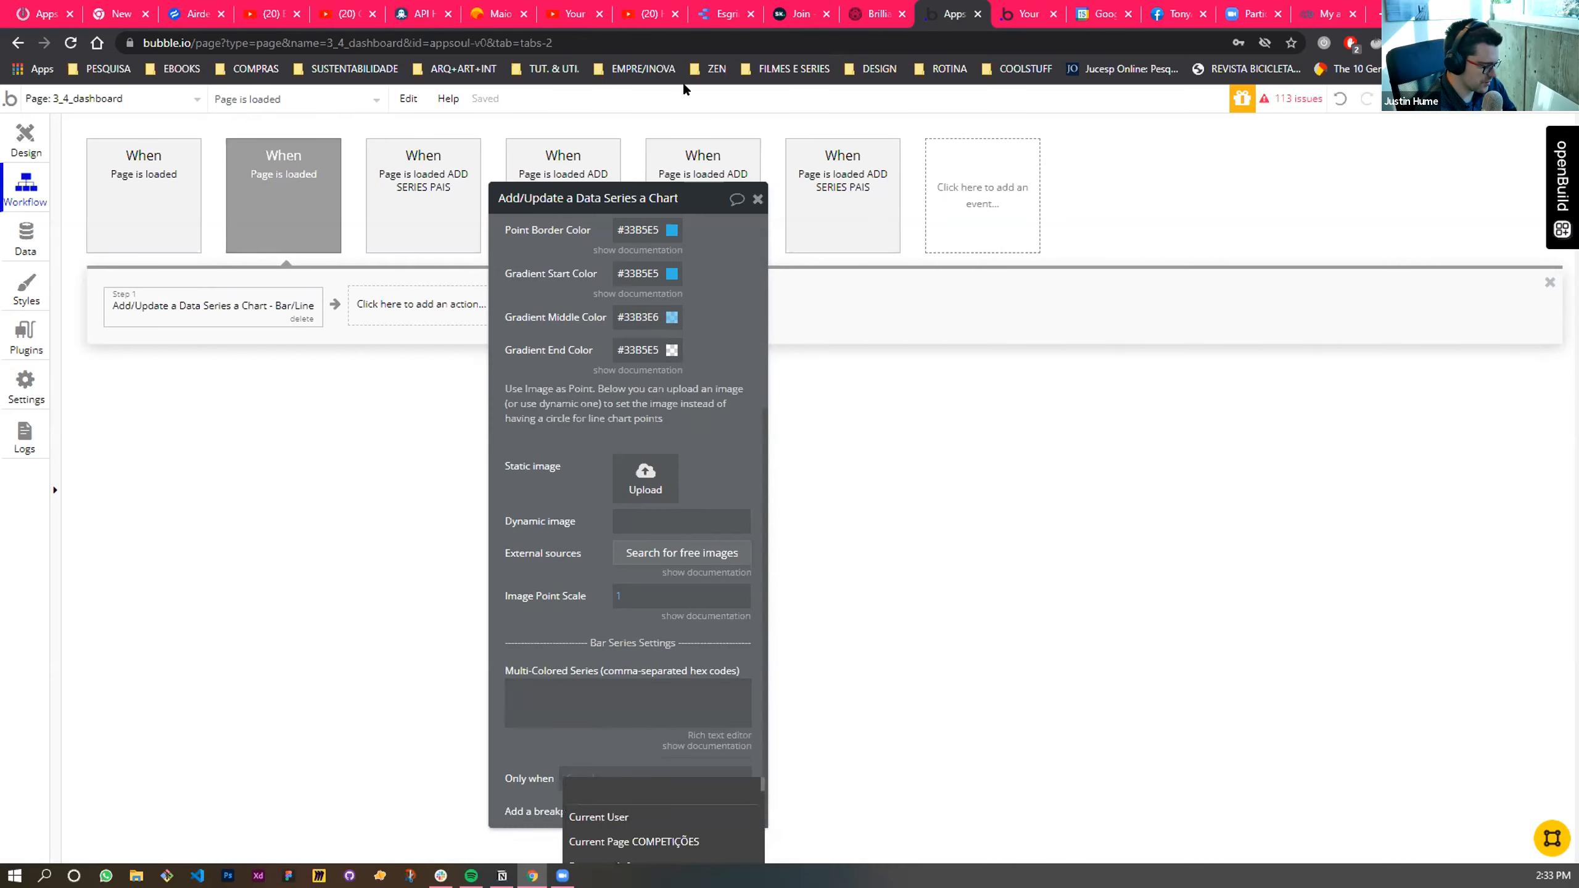
drag(696, 198, 658, 74)
click(537, 657)
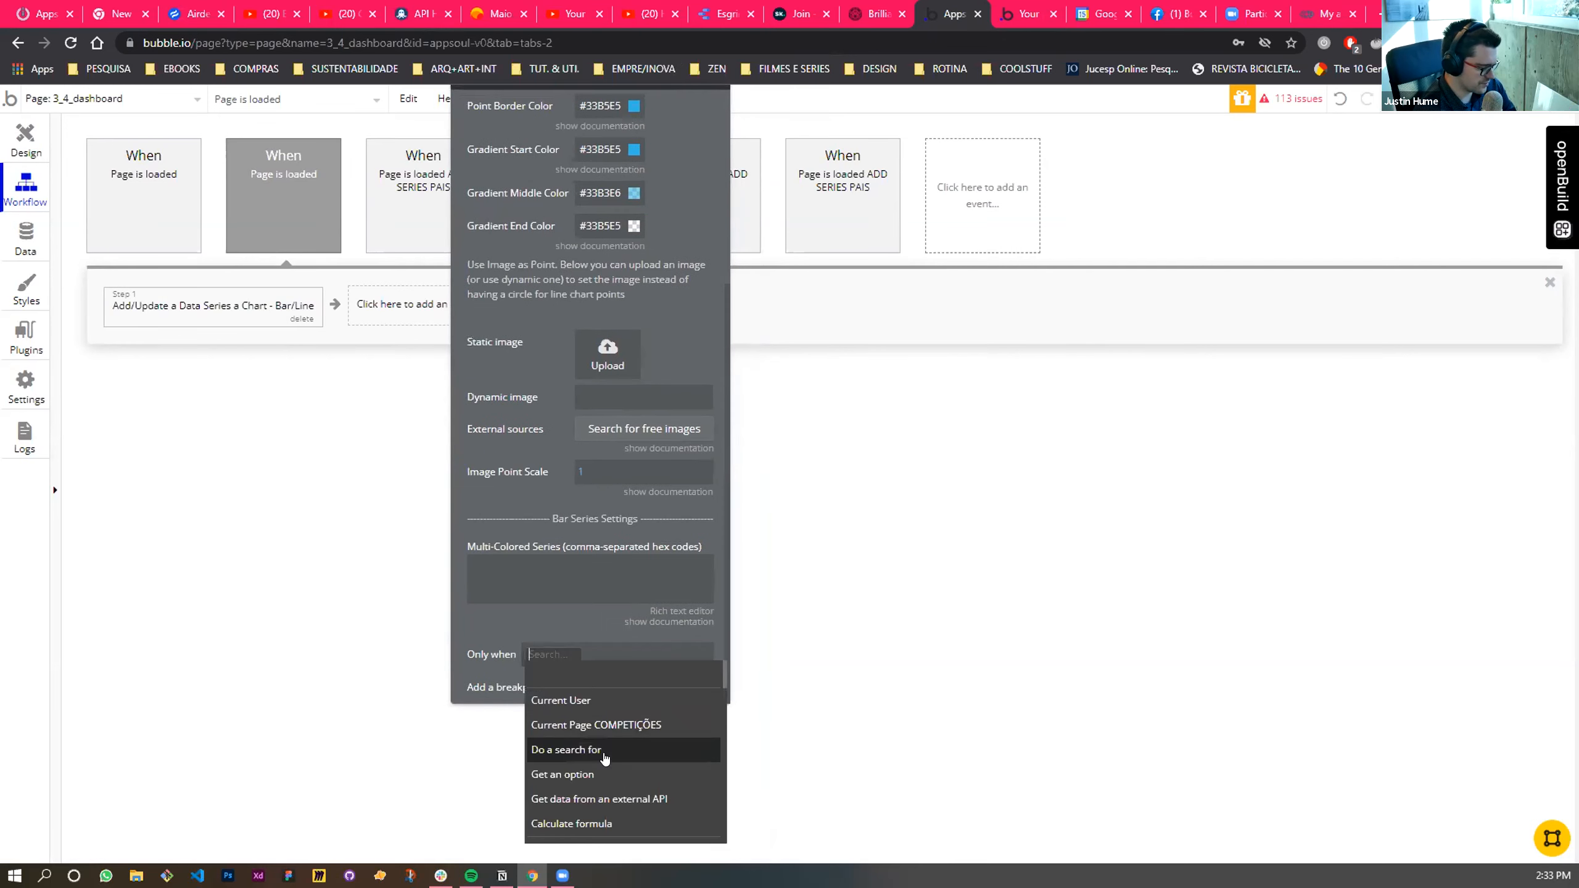
click(572, 750)
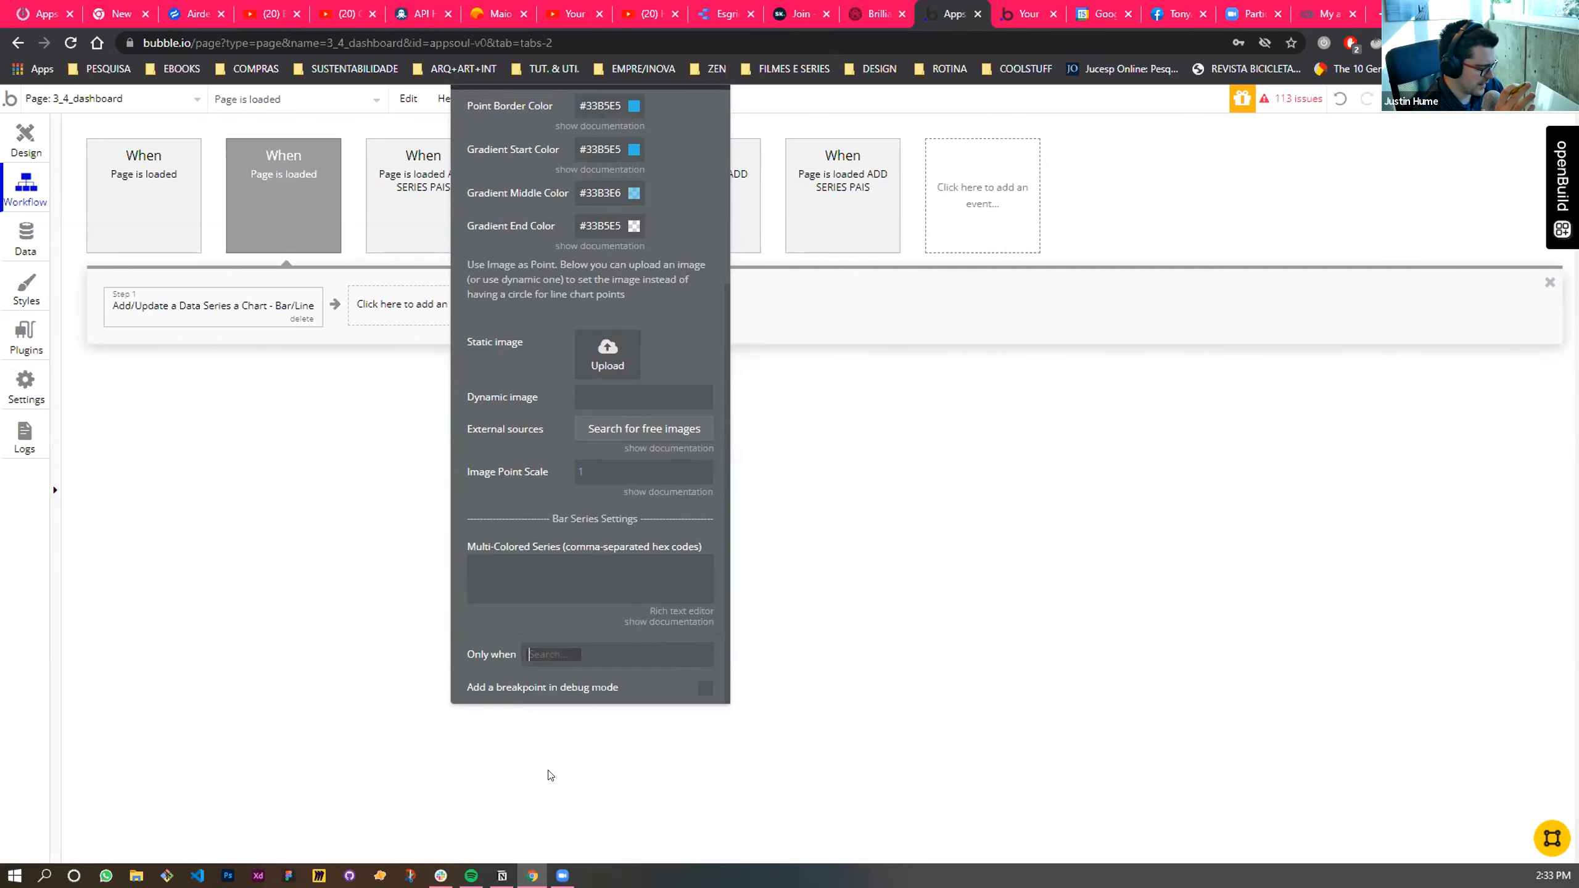
click(901, 117)
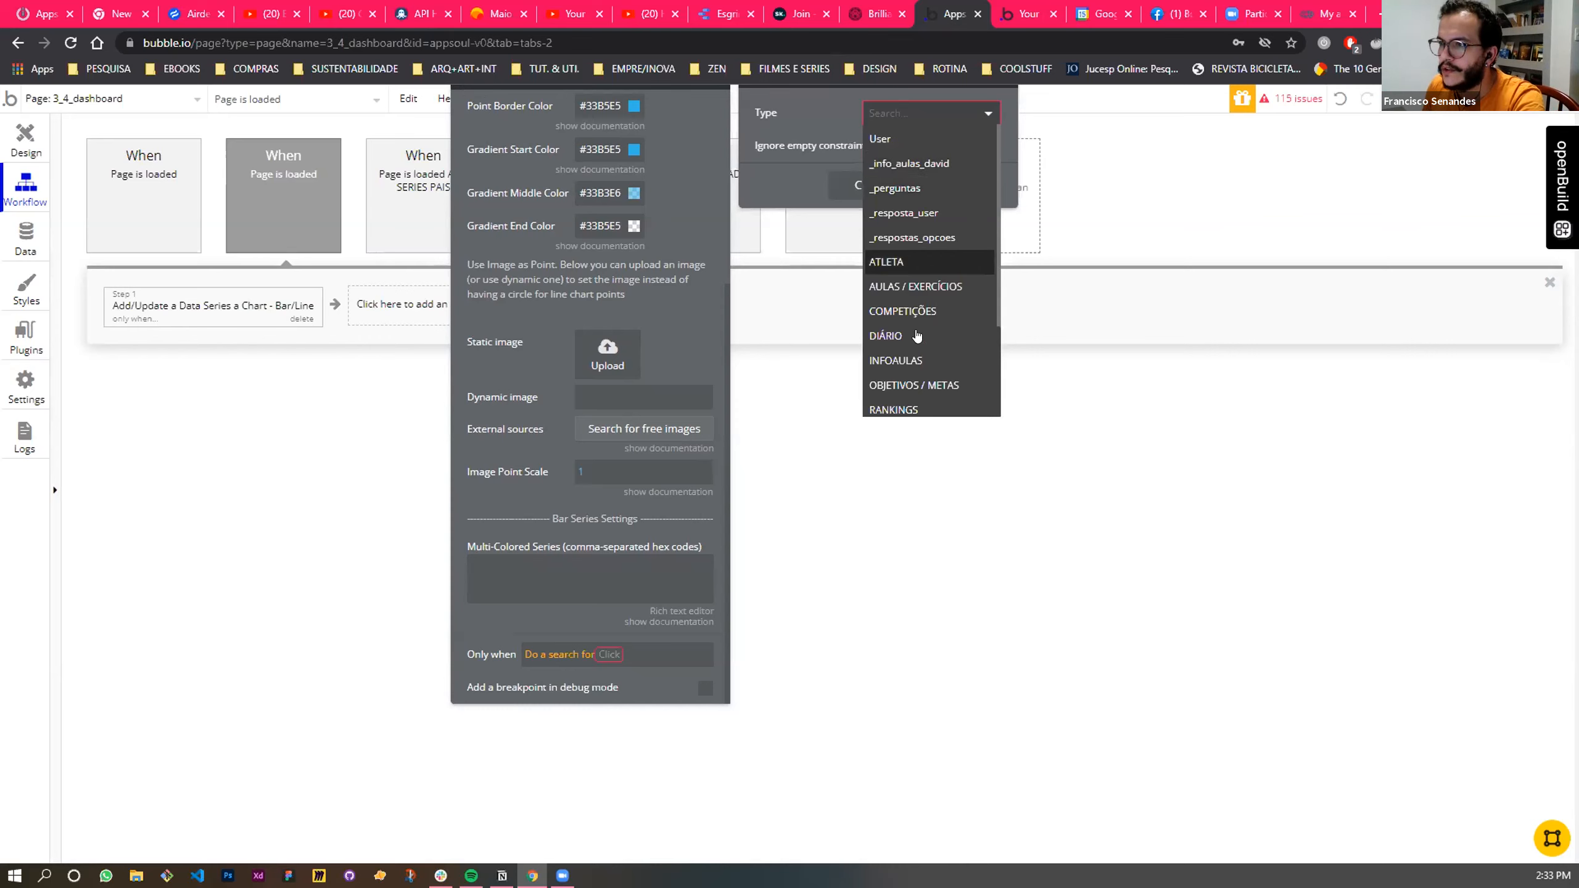
click(903, 311)
- Add a constraint to the COMPETIÇÕES search on the Categoria_Esgrima field with the = operator
click(802, 154)
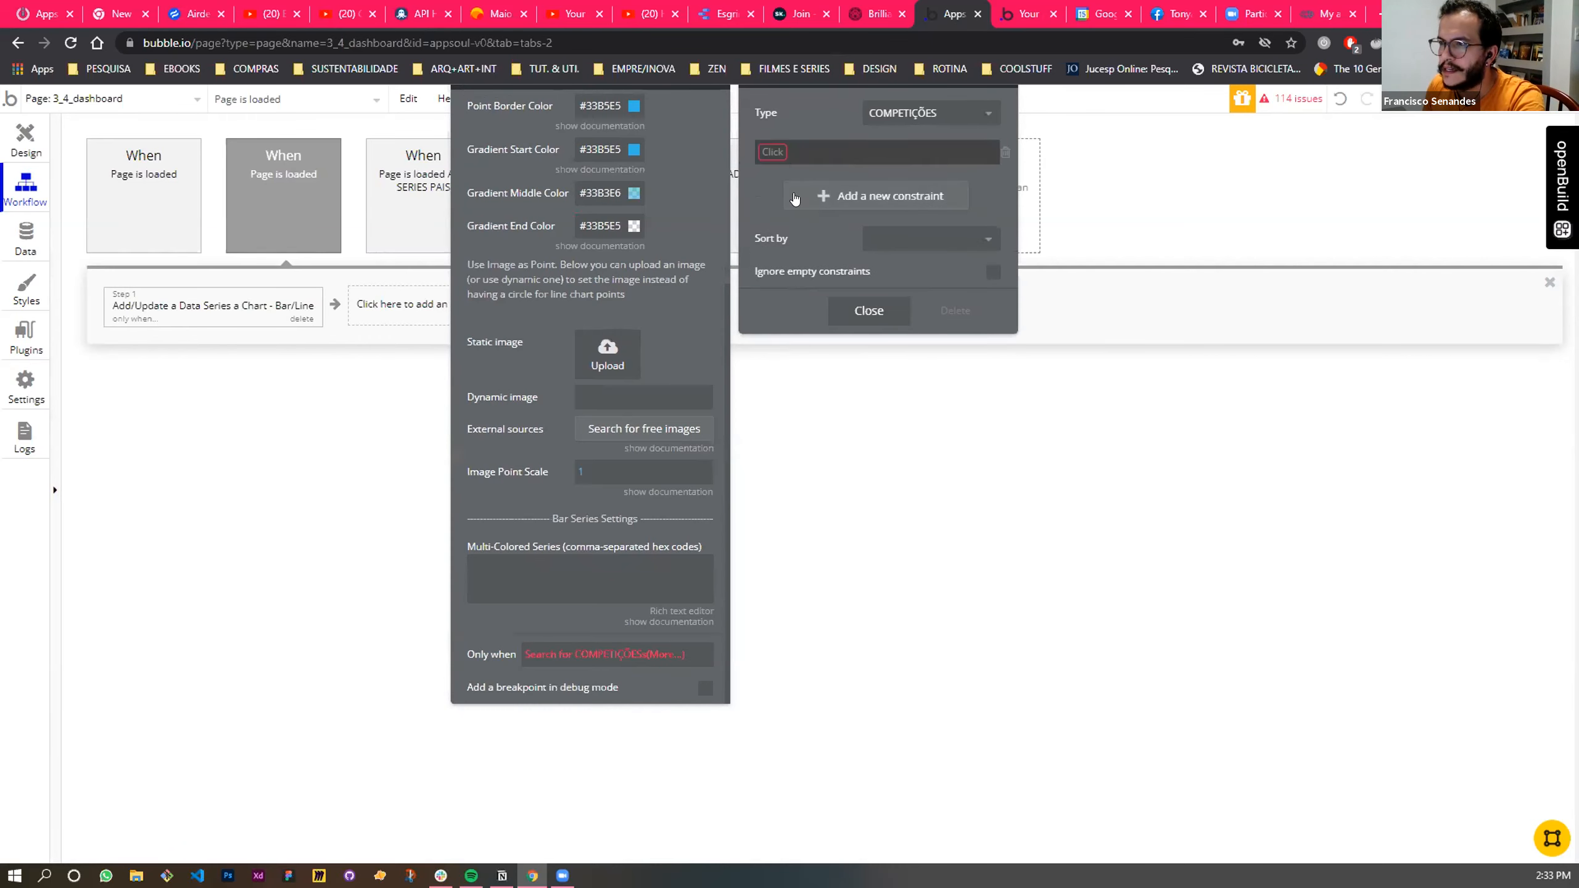
click(771, 155)
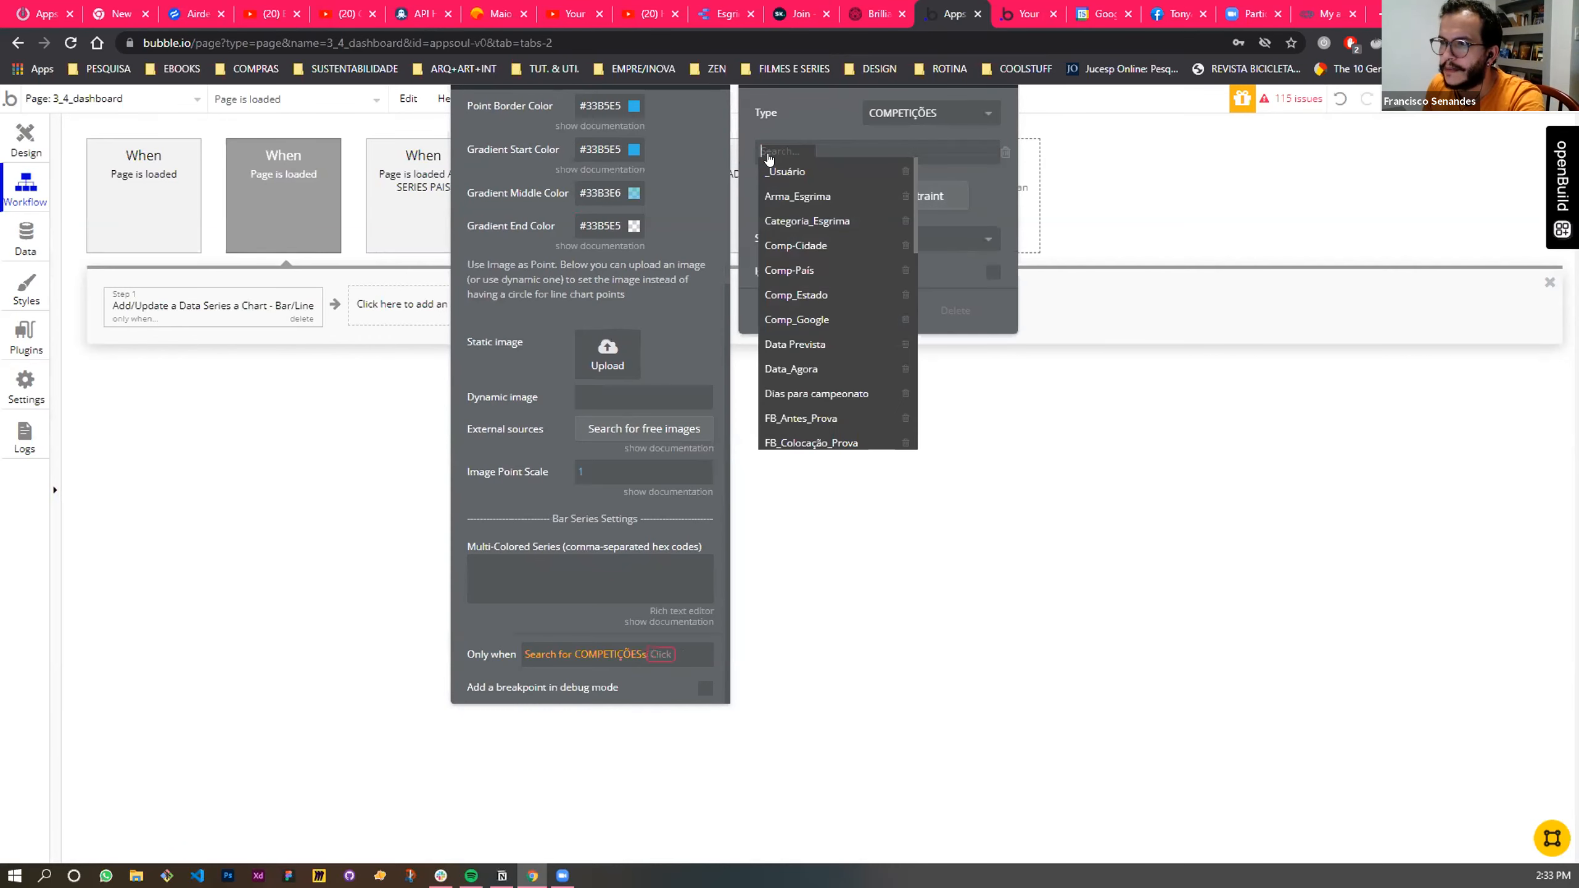
click(833, 222)
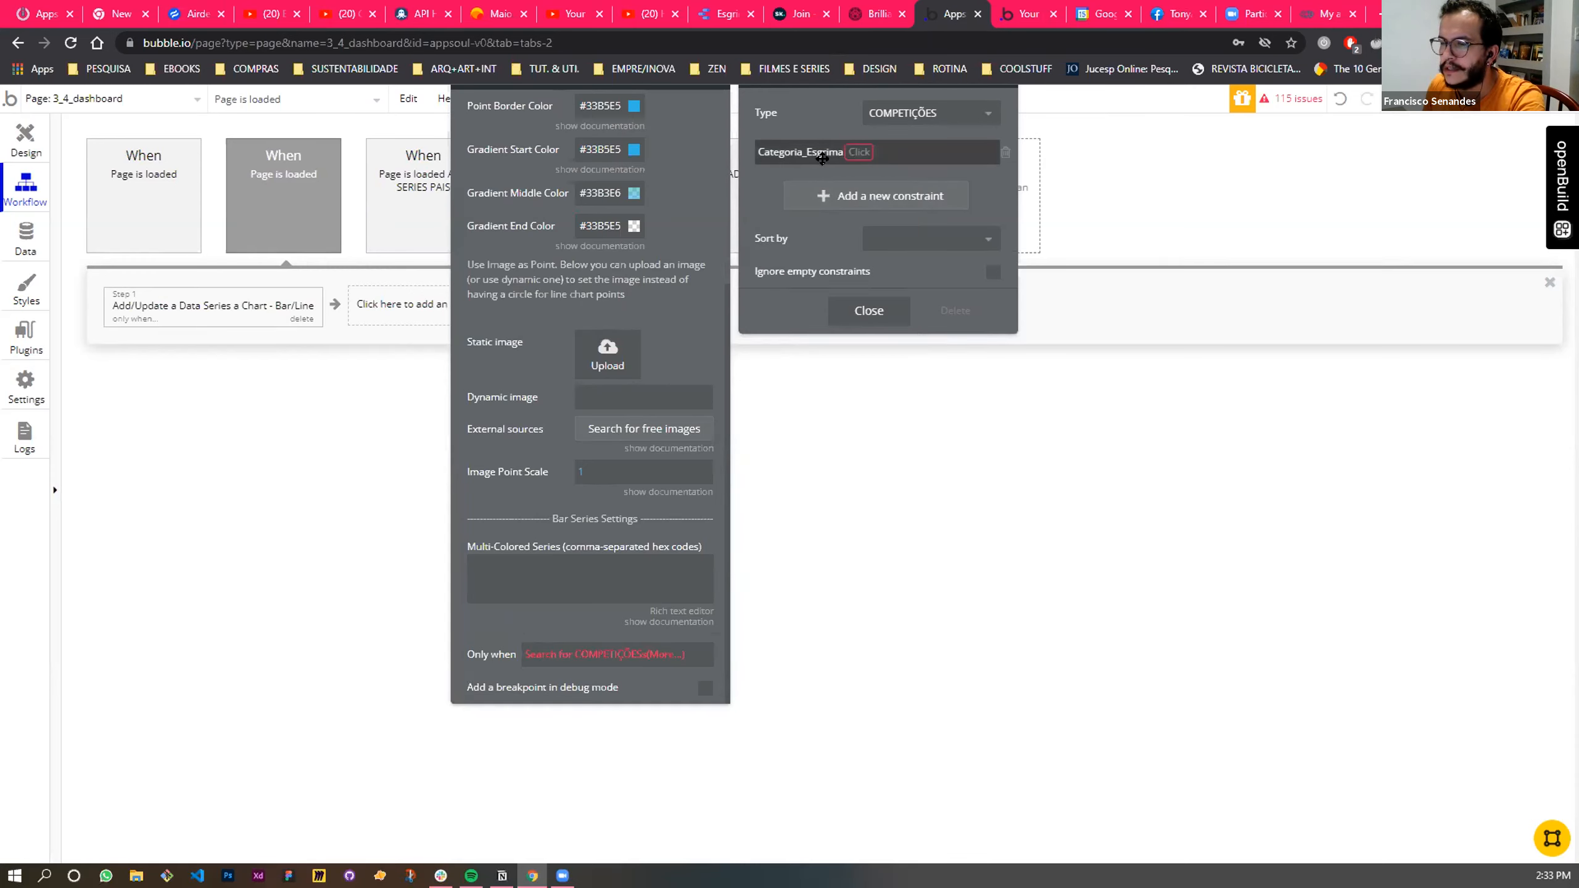
click(848, 153)
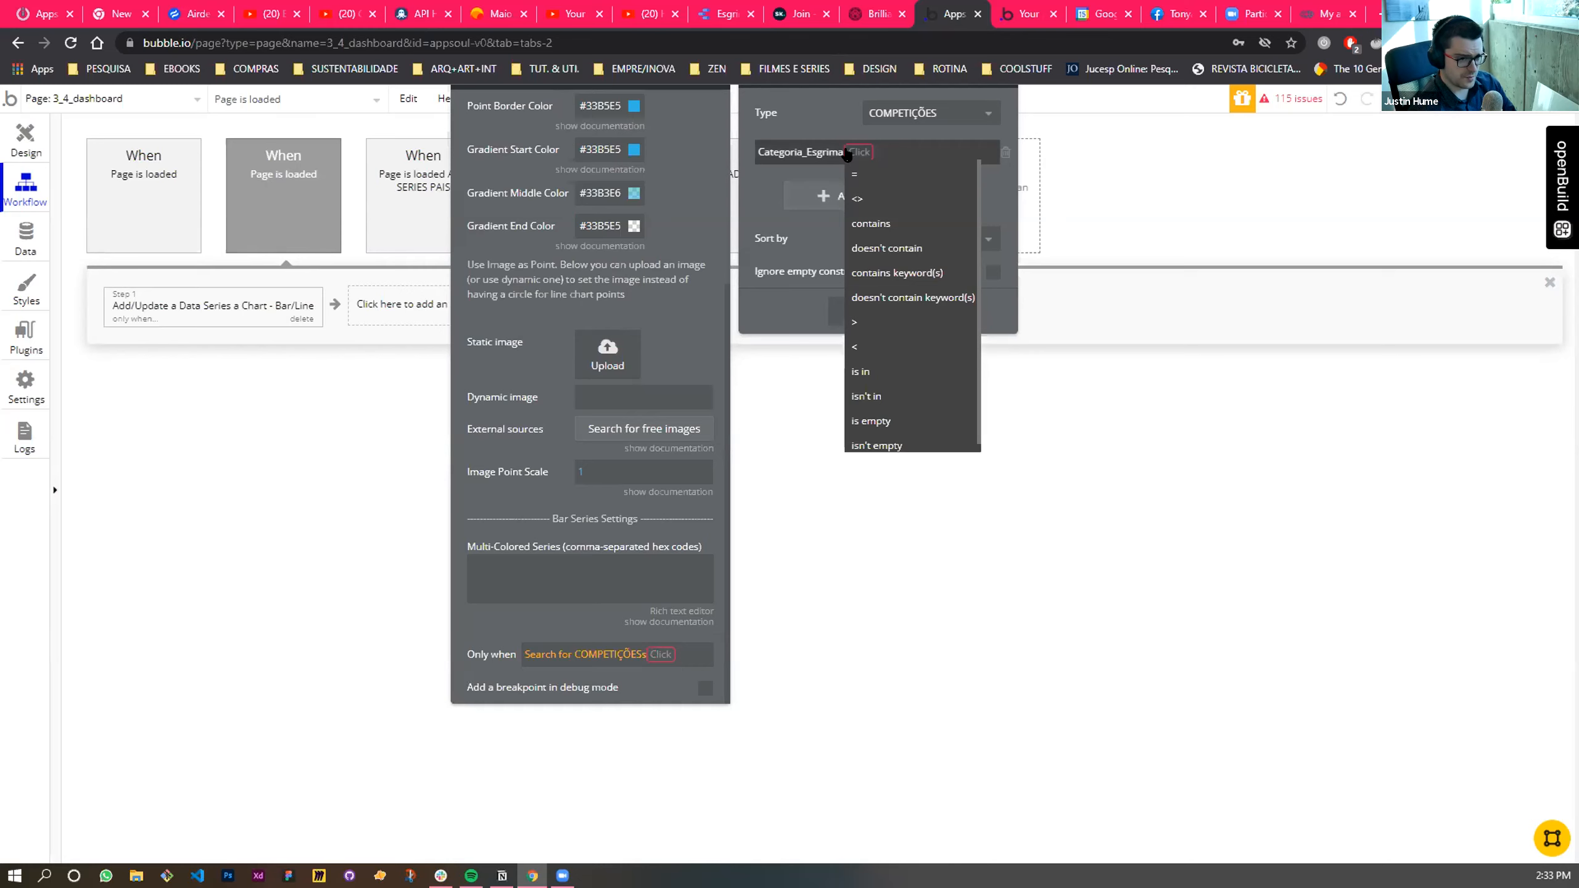
click(854, 174)
click(873, 153)
text(In)
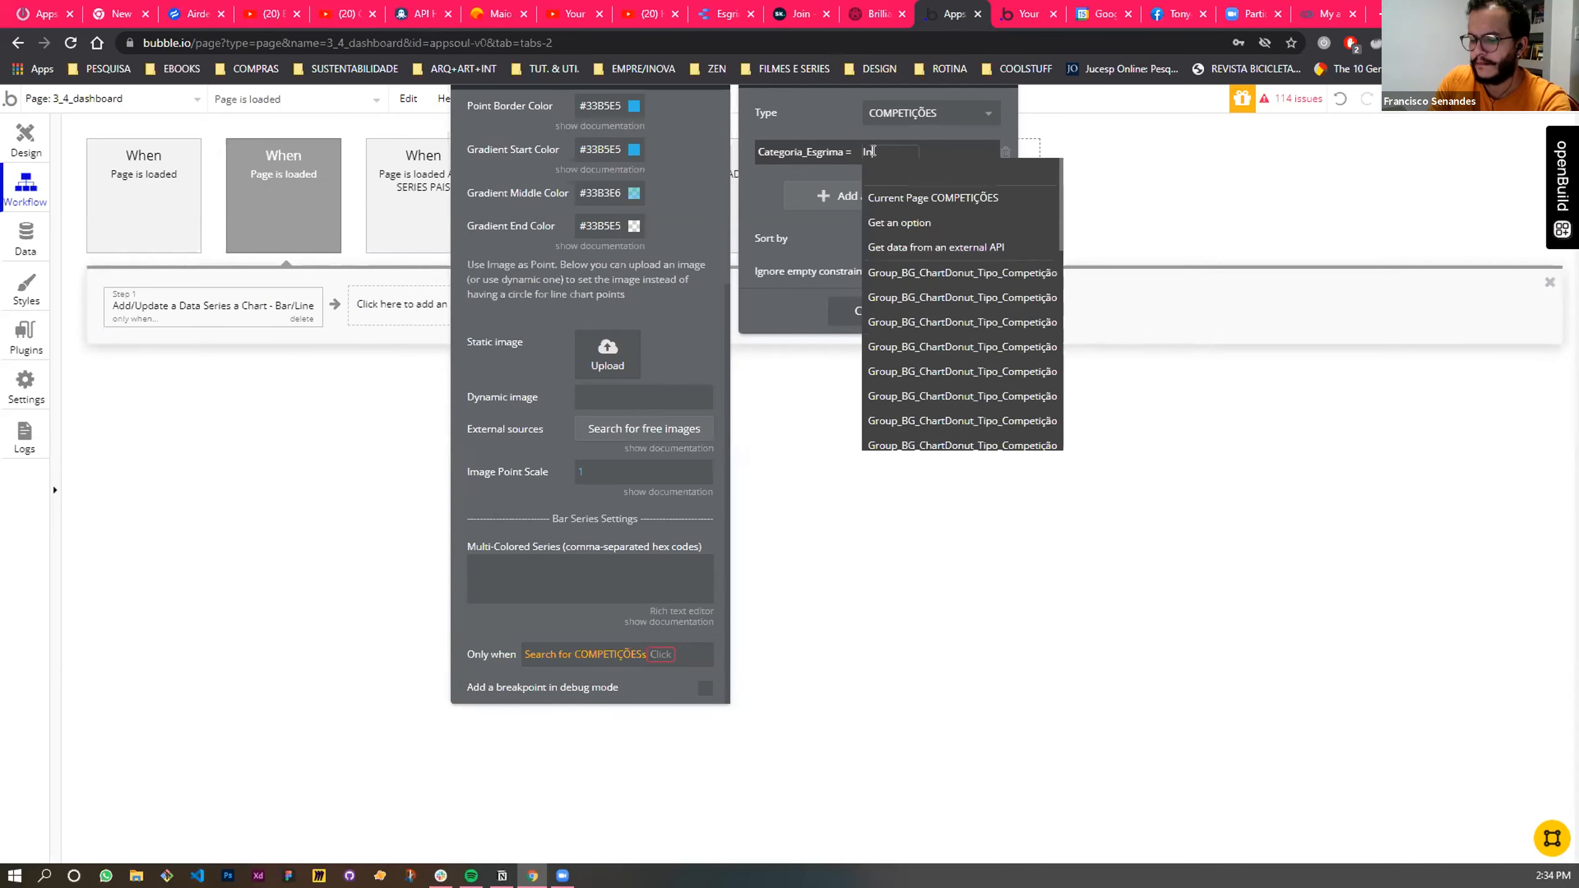
key(BackSpace)
key(BackSpace)
click(957, 148)
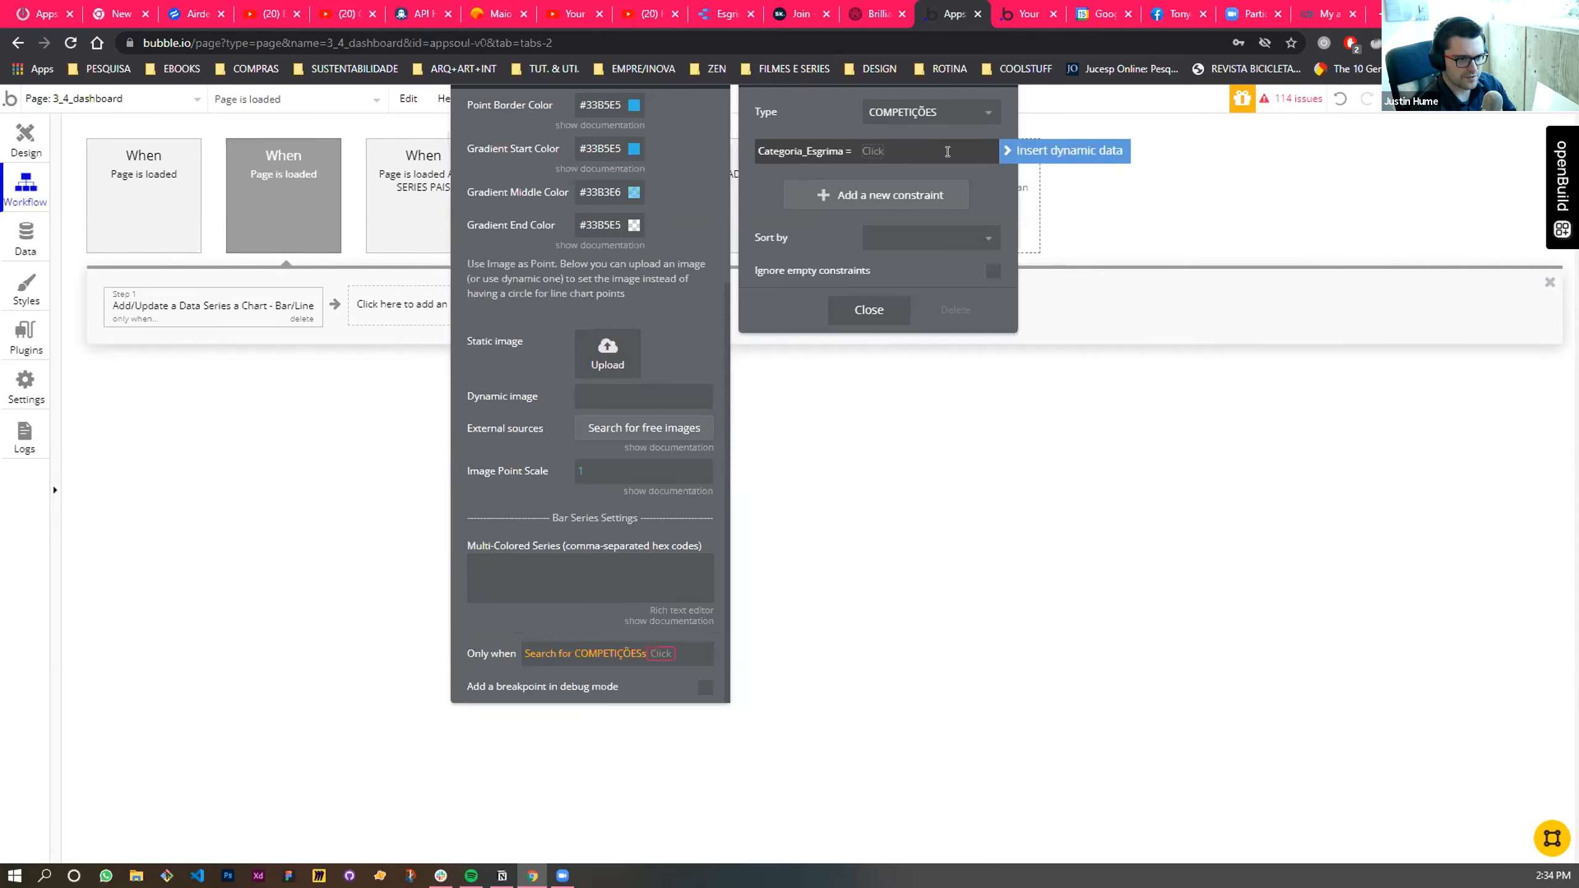
- Set the Categoria_Esgrima constraint's value to the Display of option Infantil (U9) from option set Id_Categoria_Esgrima
click(947, 152)
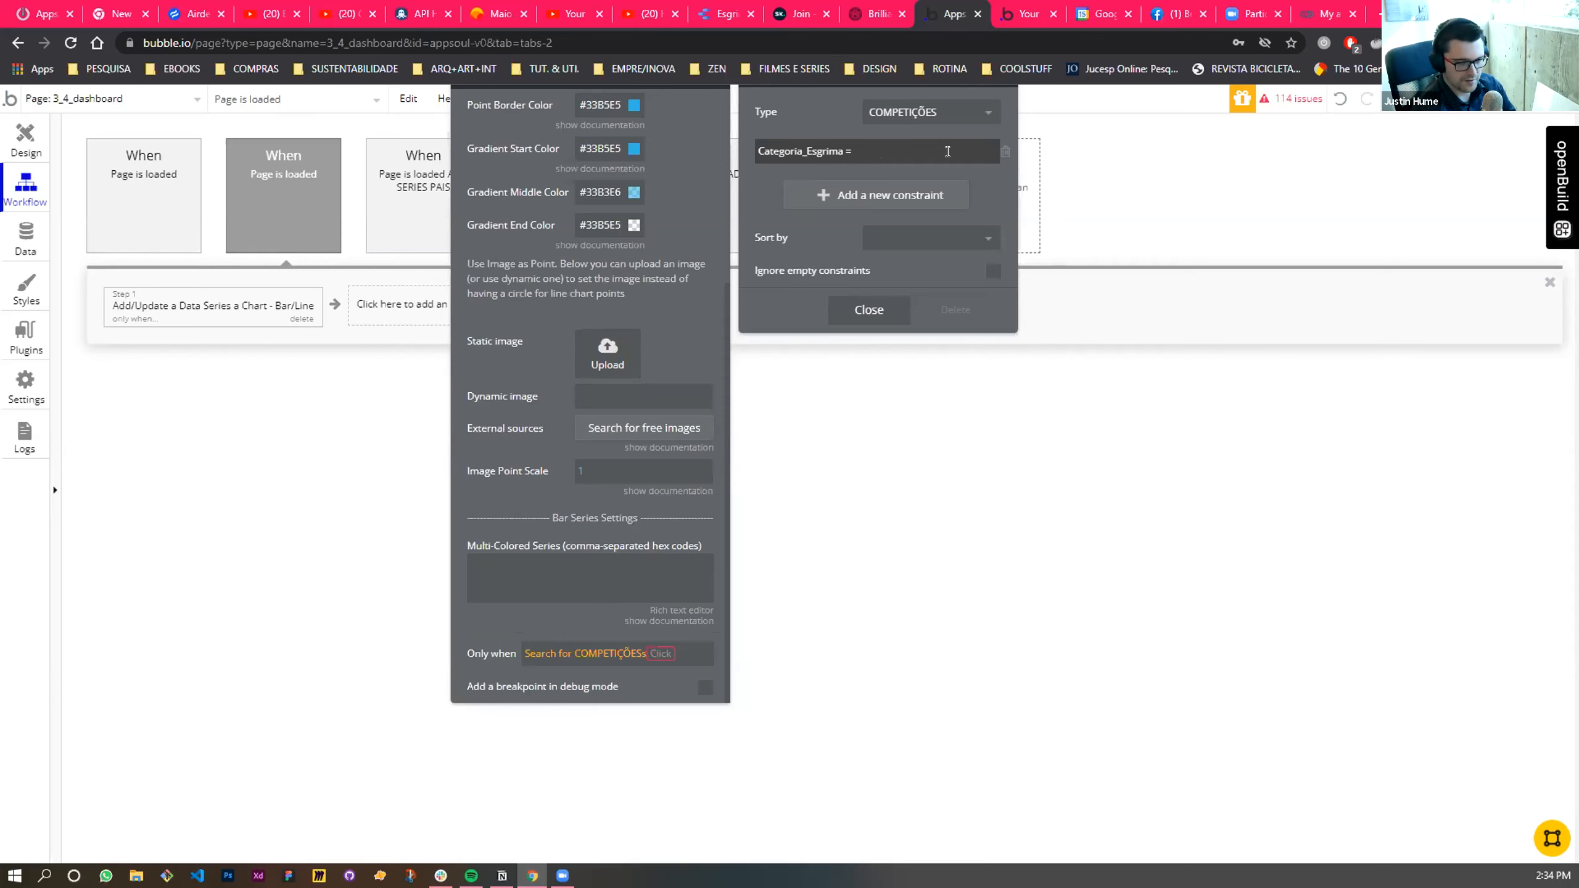
click(1044, 154)
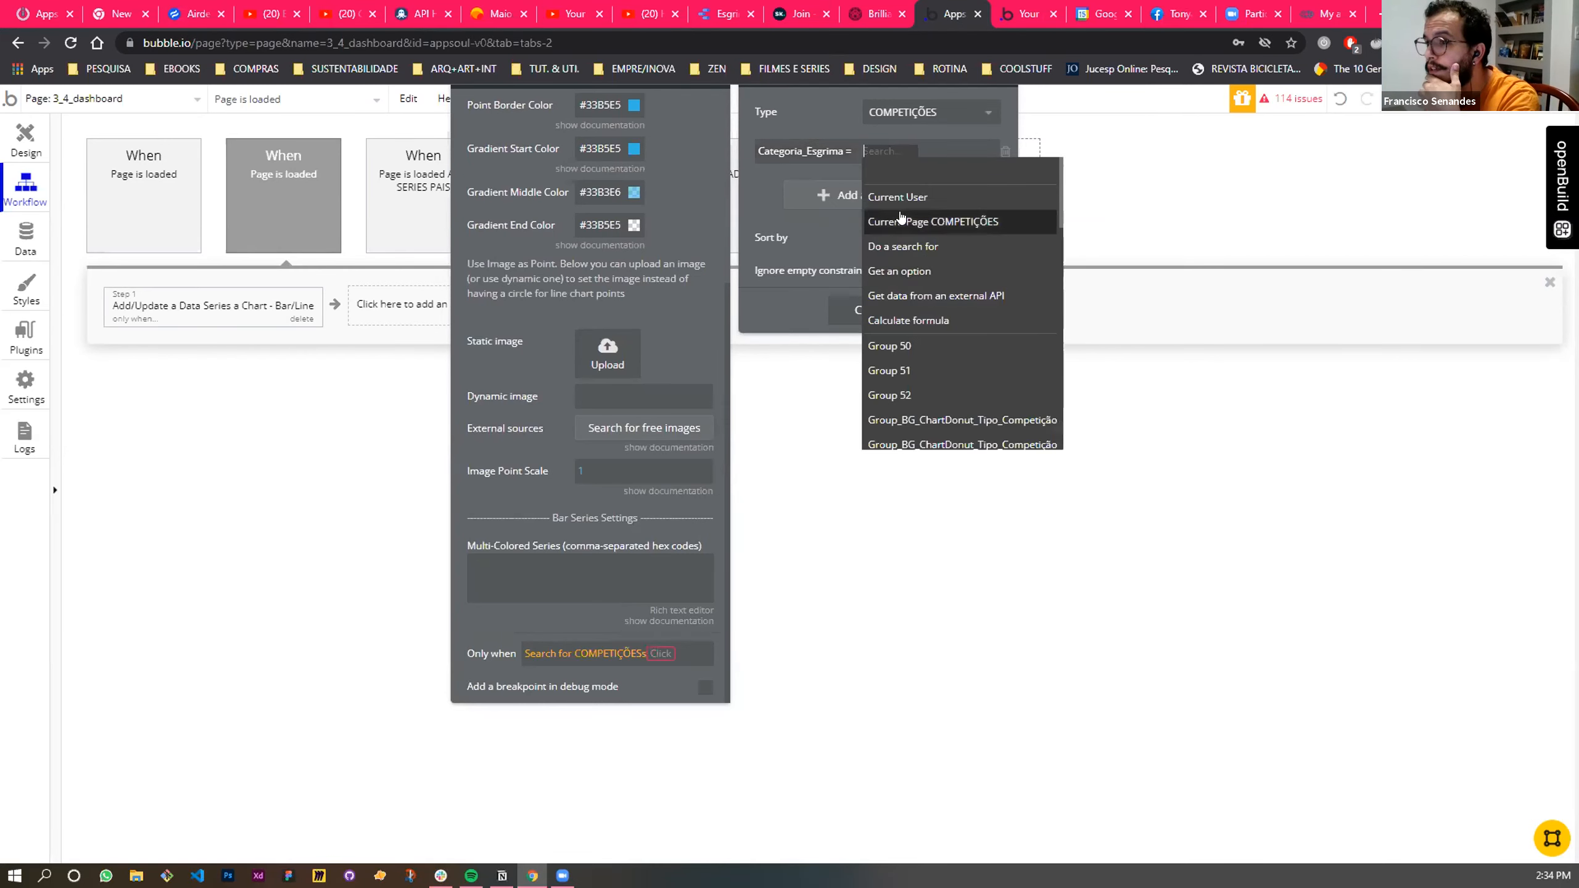
click(933, 271)
click(895, 113)
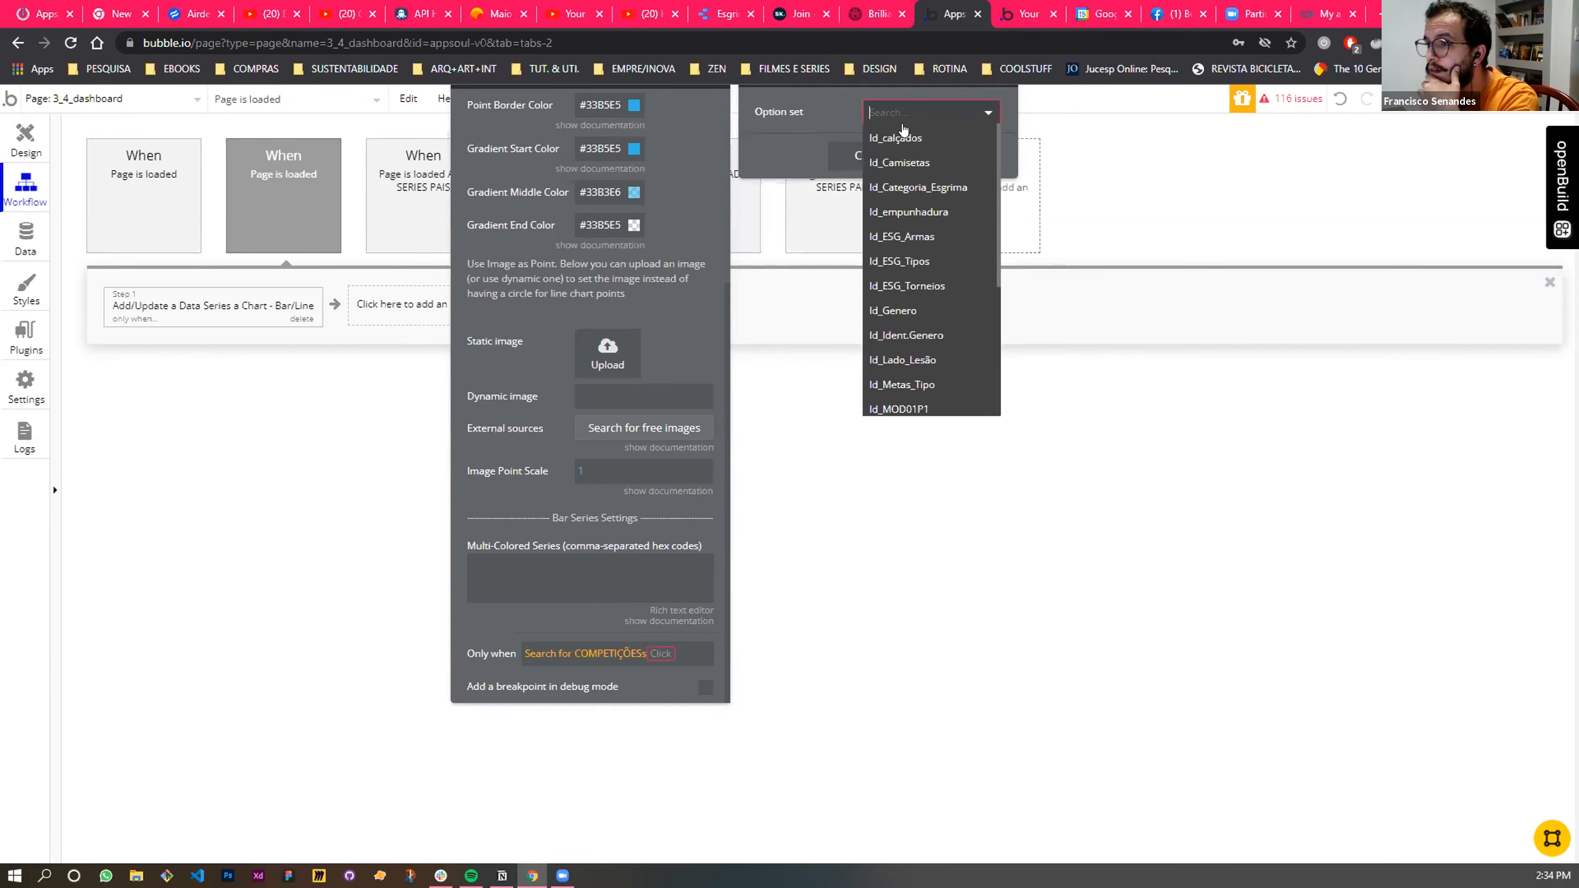
click(917, 188)
click(920, 146)
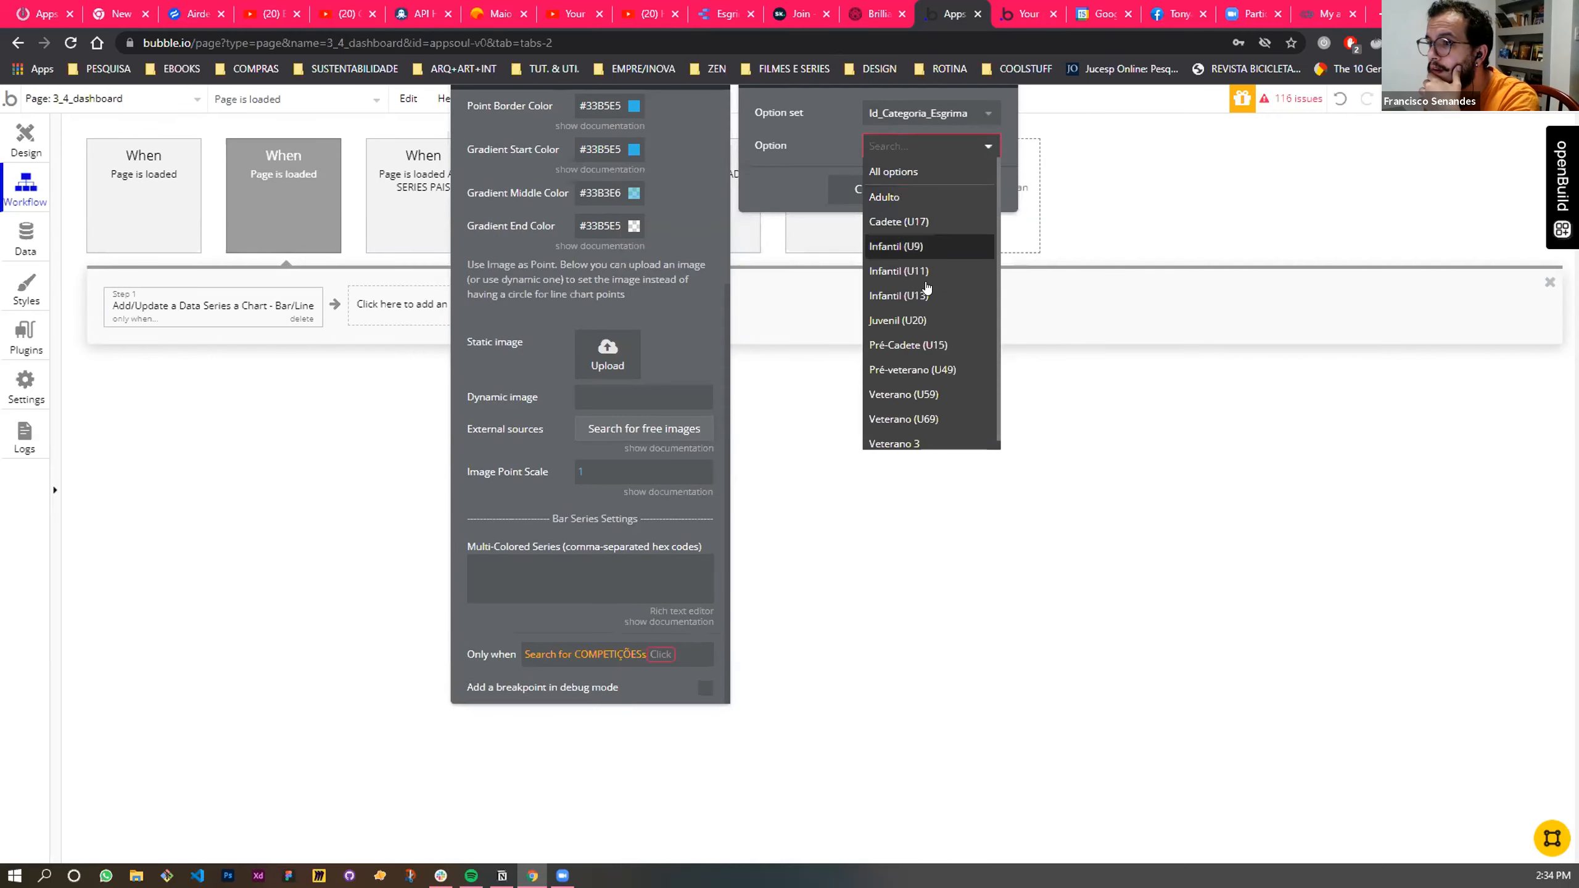
click(915, 243)
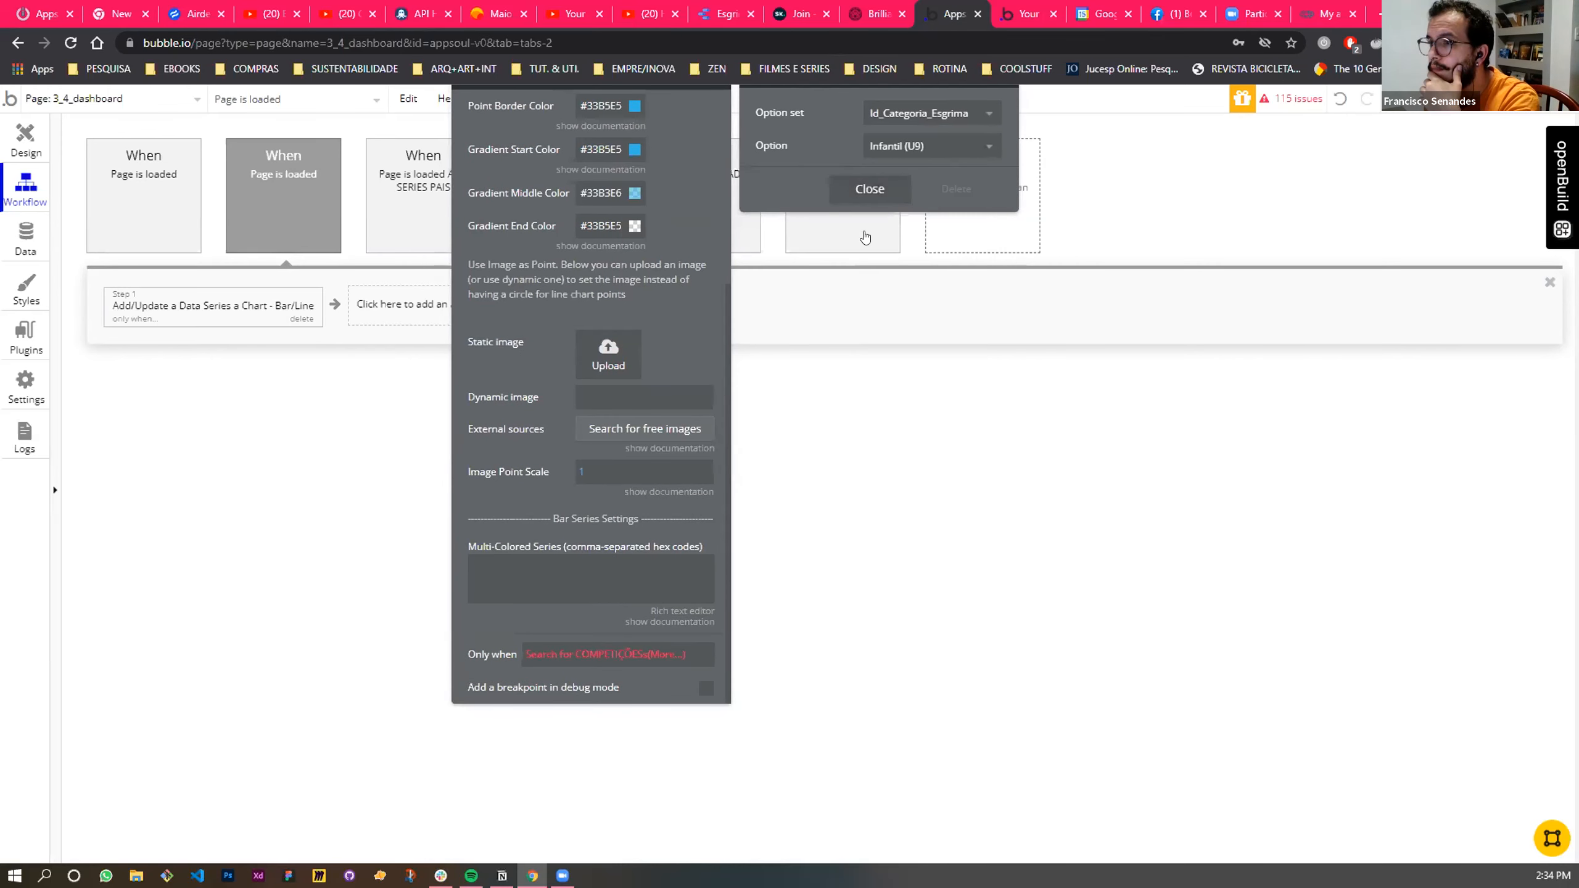
click(868, 189)
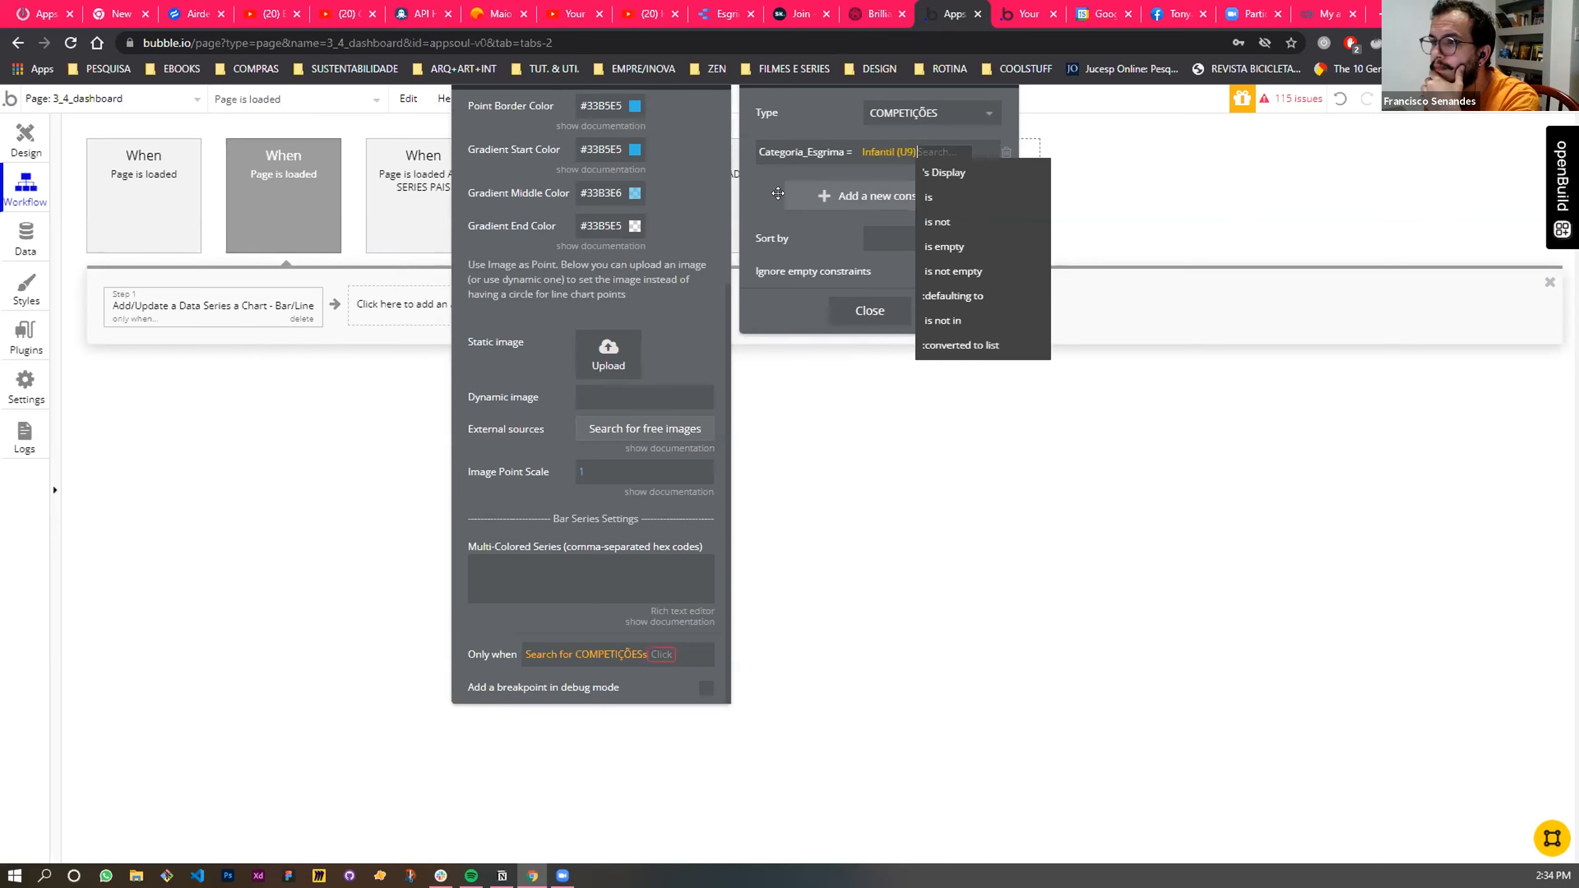
click(920, 152)
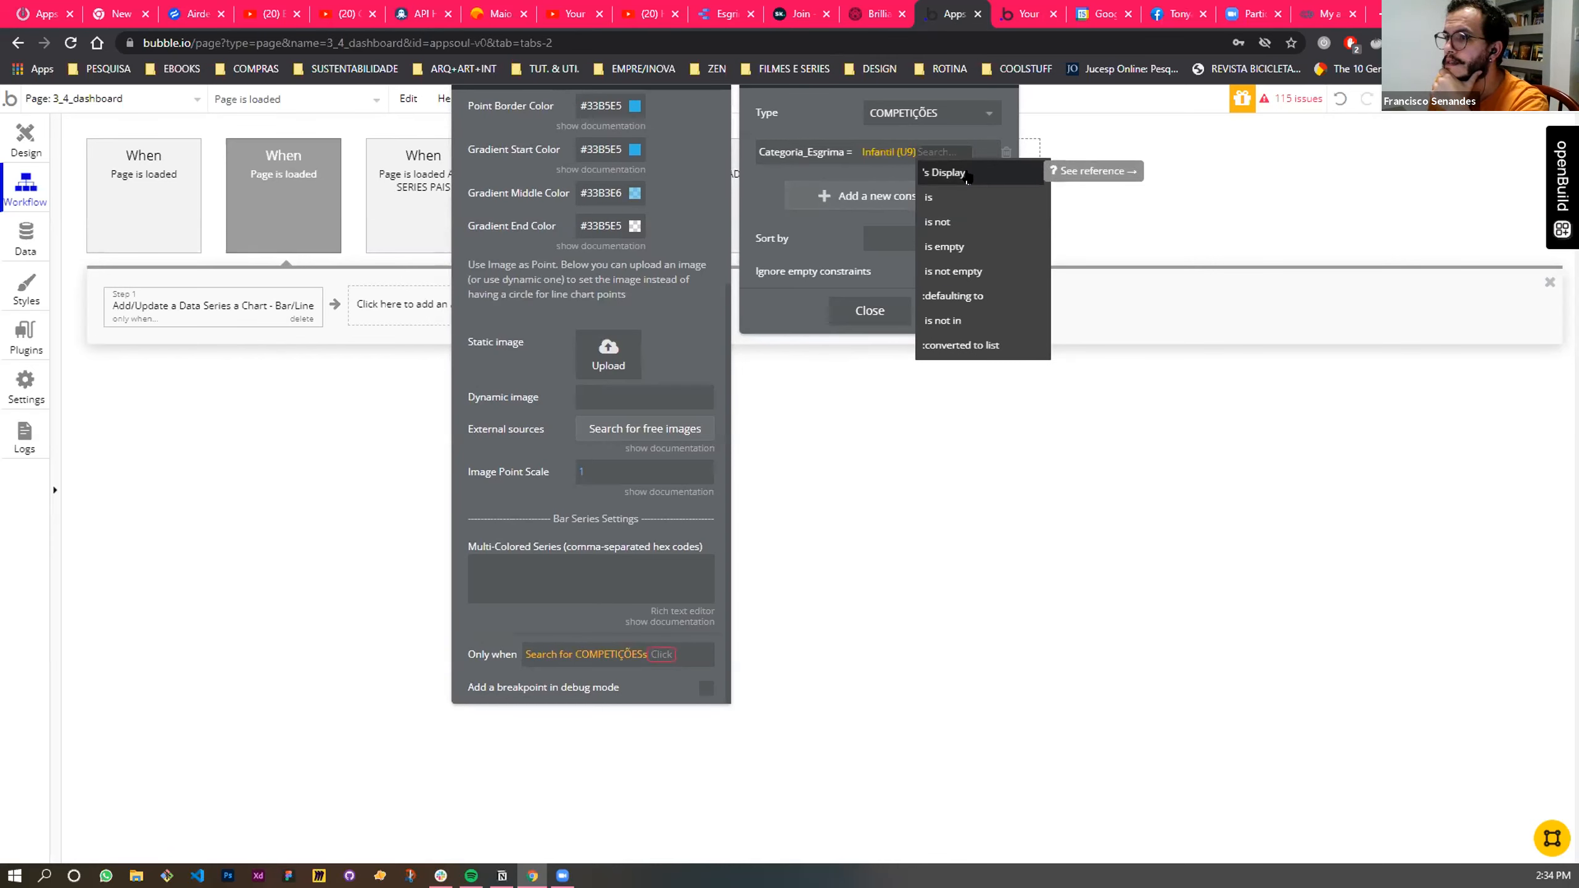
click(968, 178)
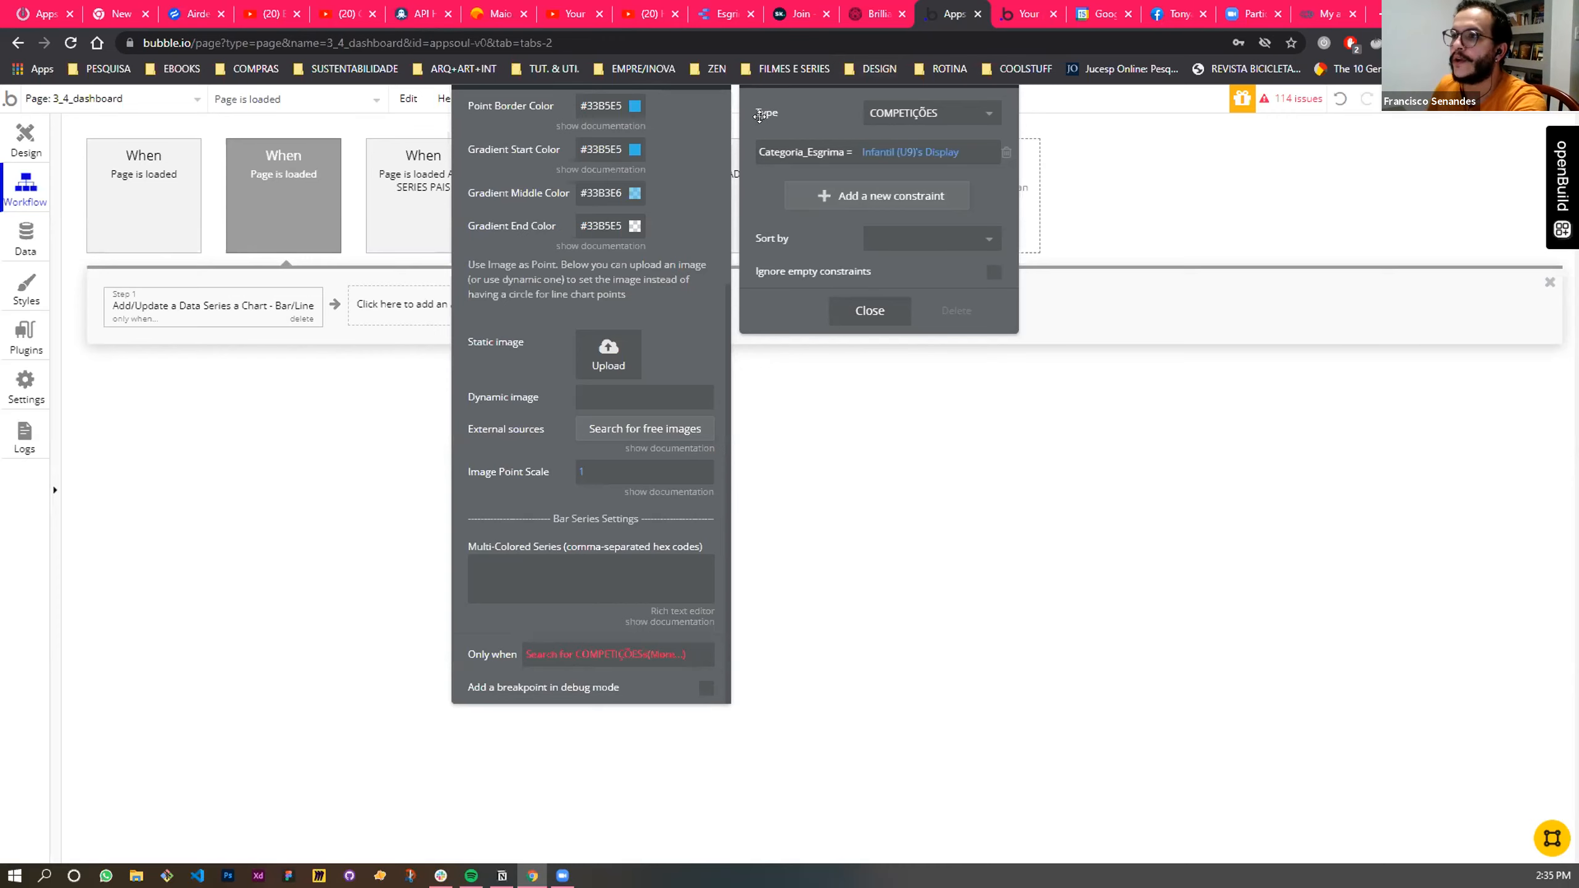
click(864, 311)
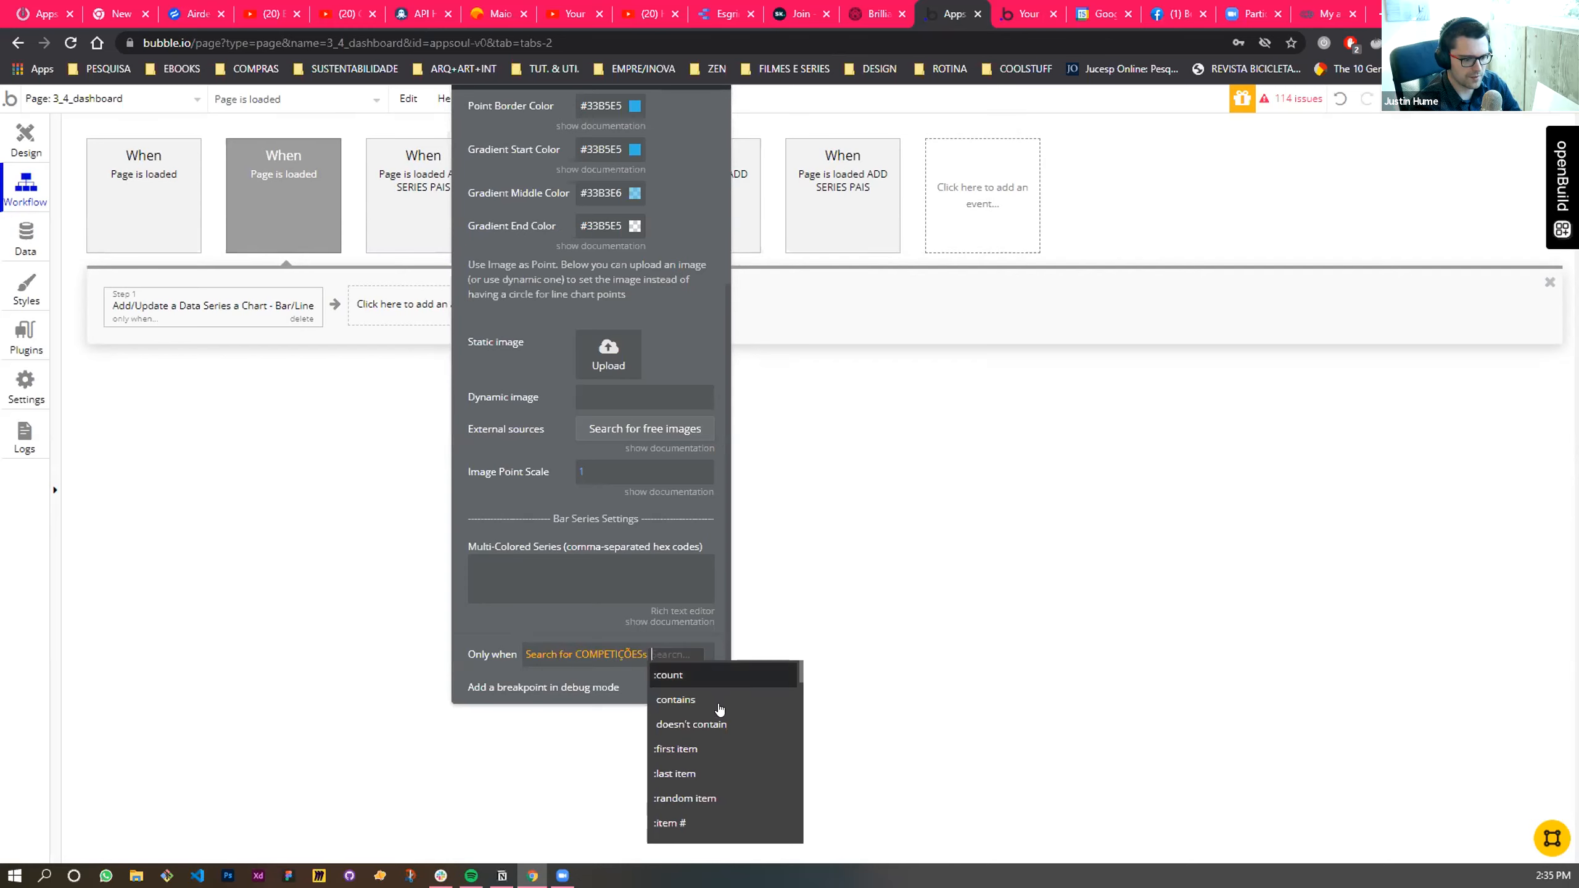
- Complete the Only when condition so that the count of the COMPETIÇÕES search must be > 0
scroll(720, 710, down, 3)
scroll(720, 710, up, 4)
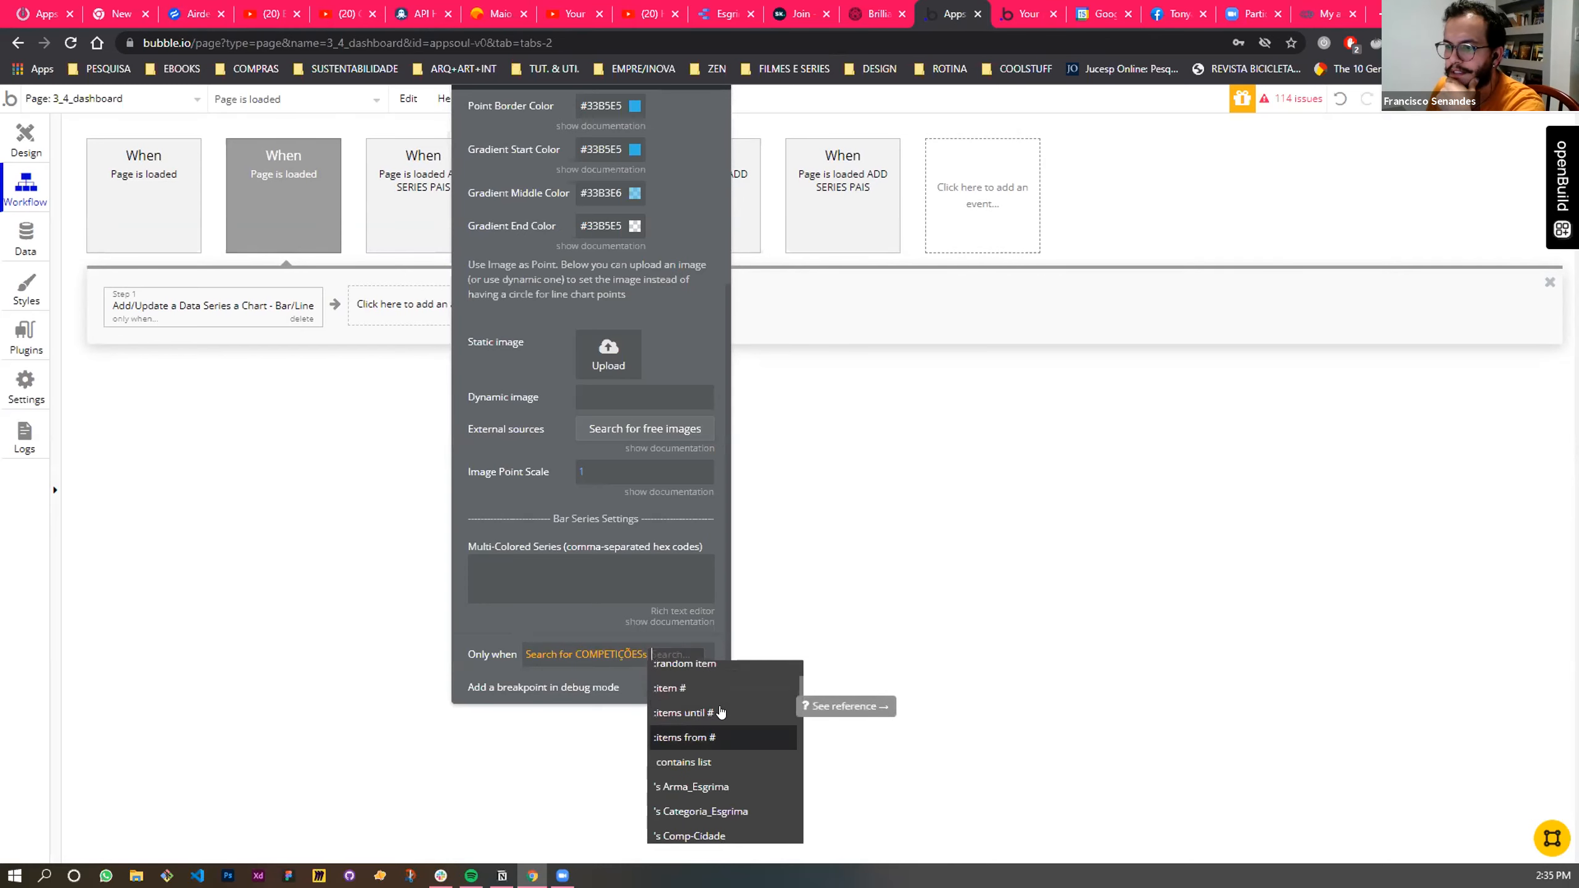
click(678, 676)
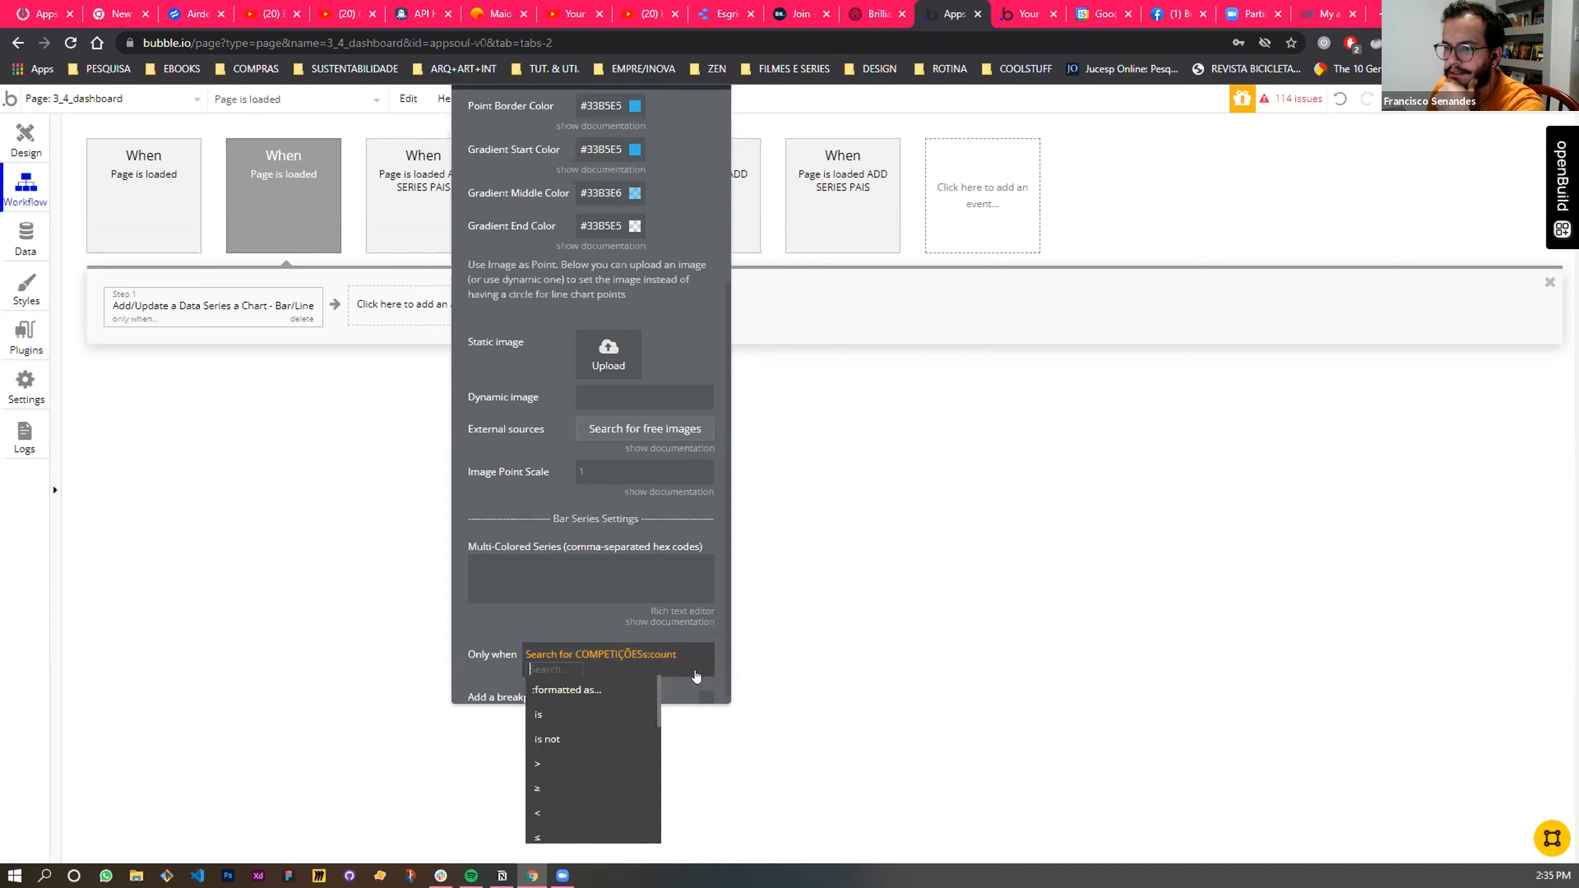
click(662, 656)
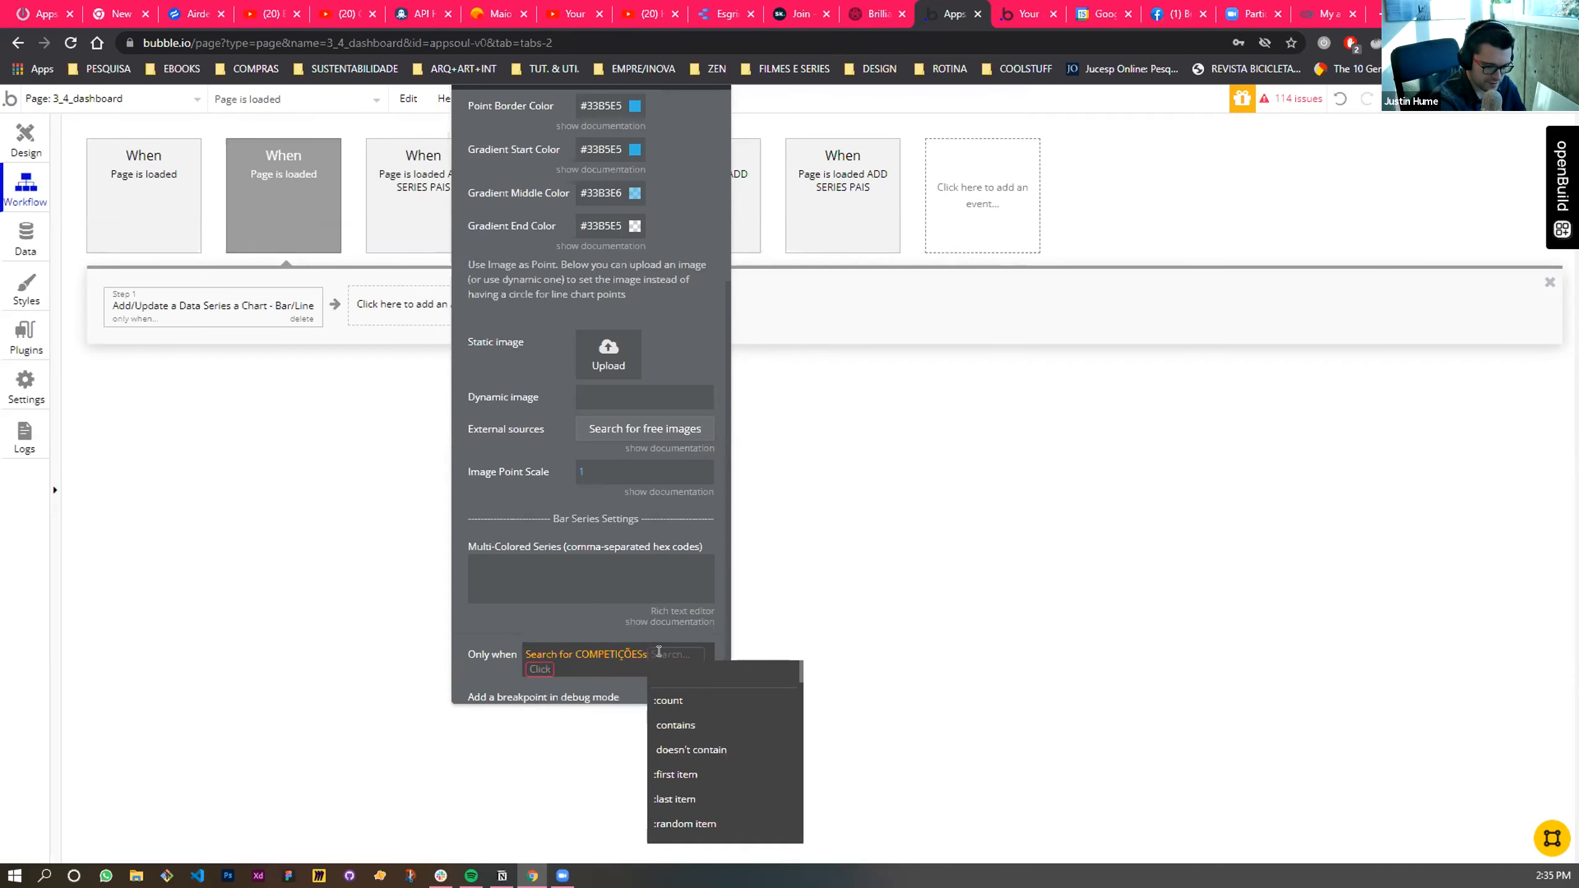
click(670, 701)
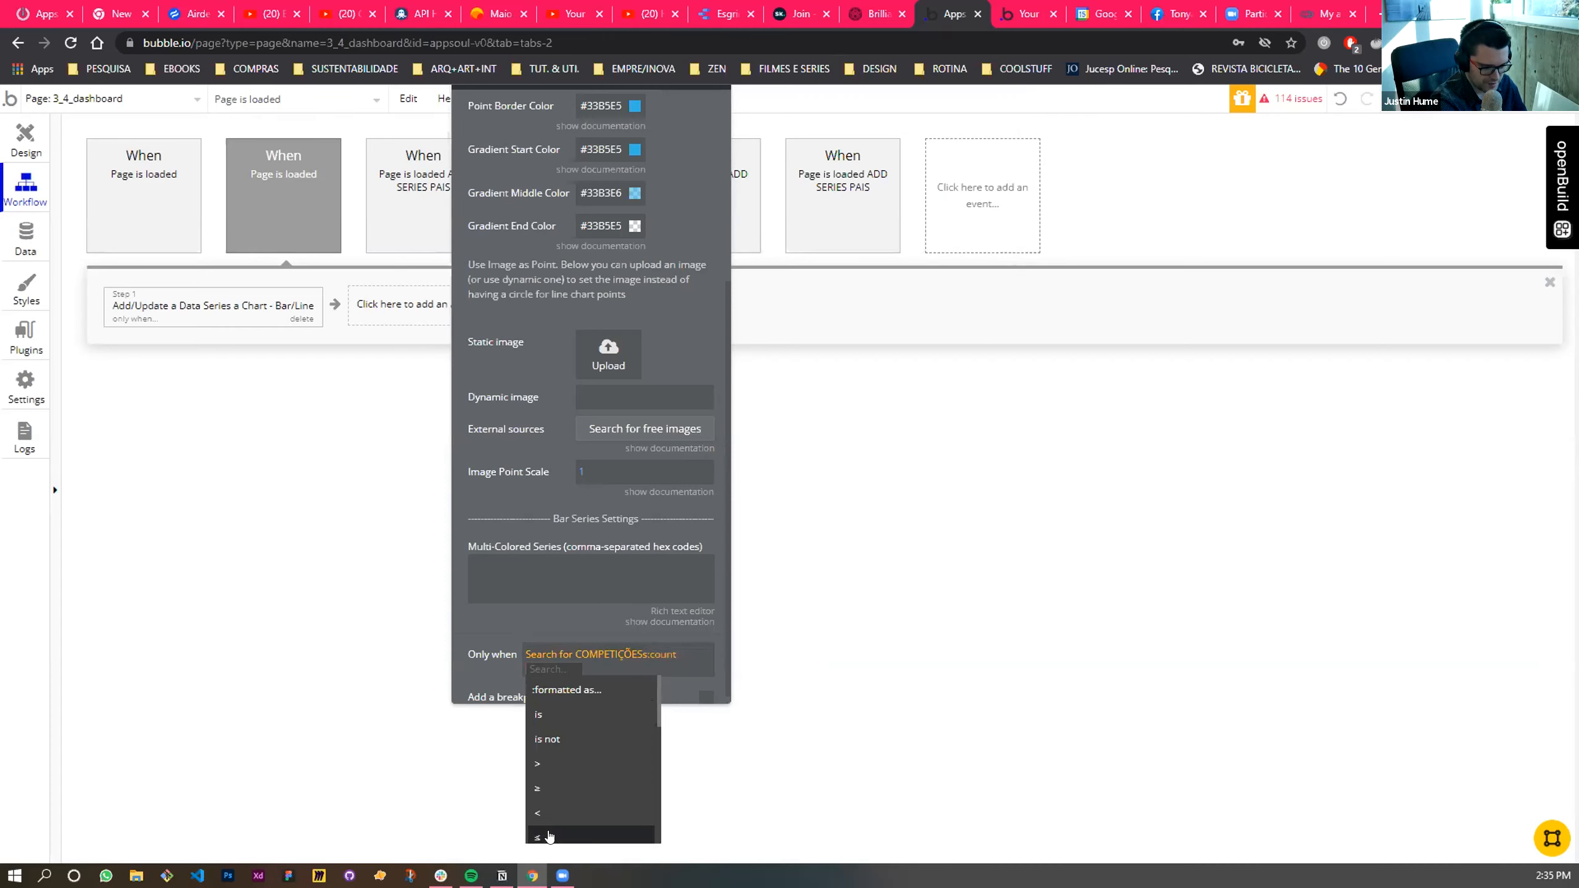
click(546, 762)
text(0)
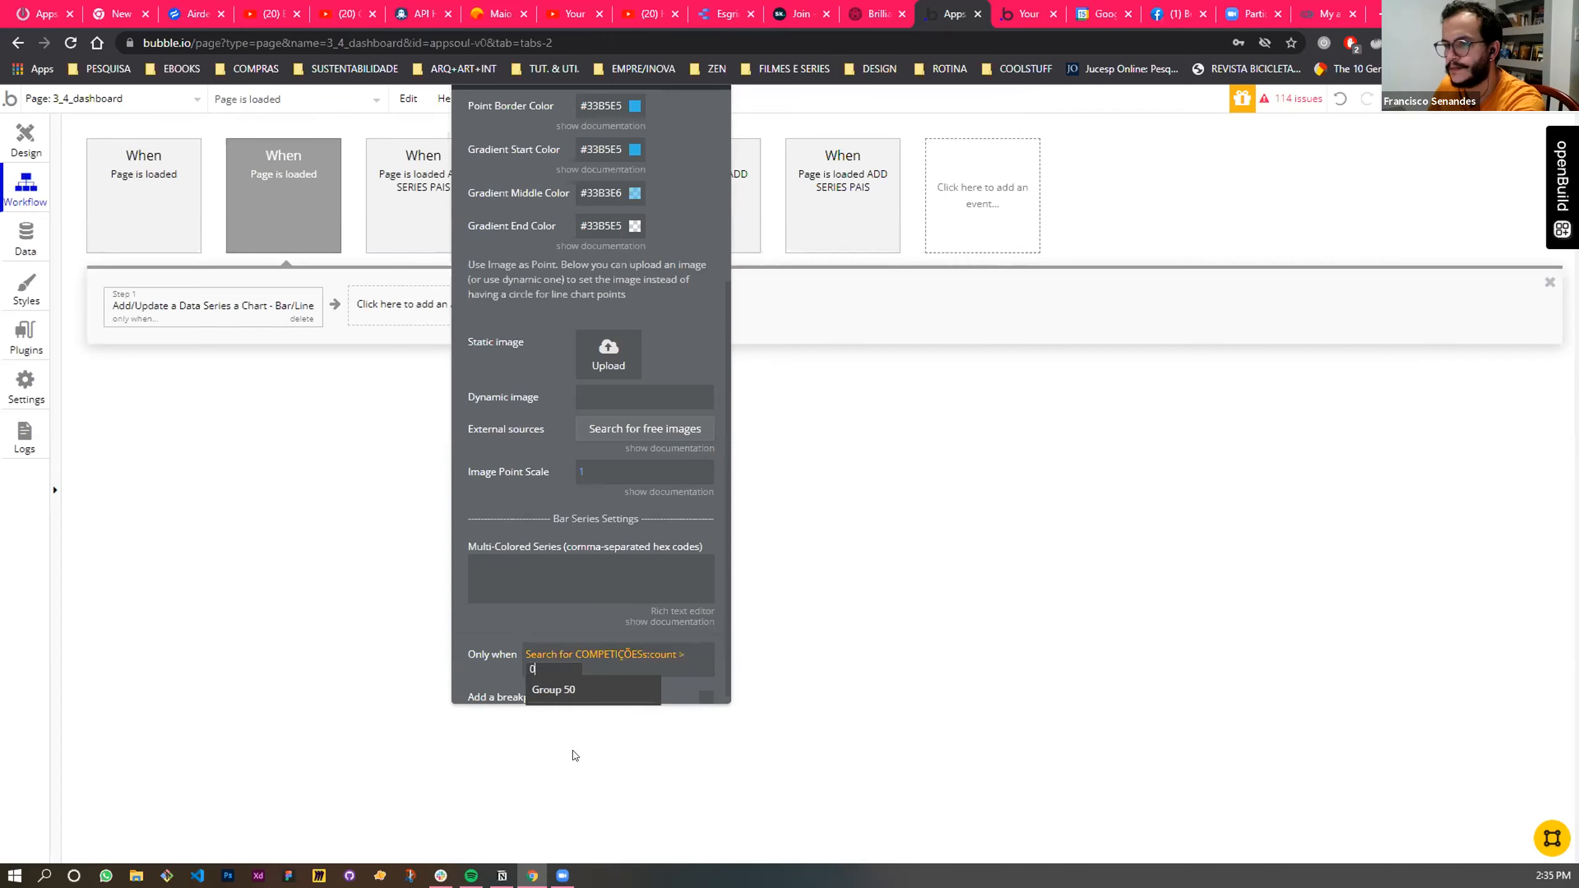
key(Return)
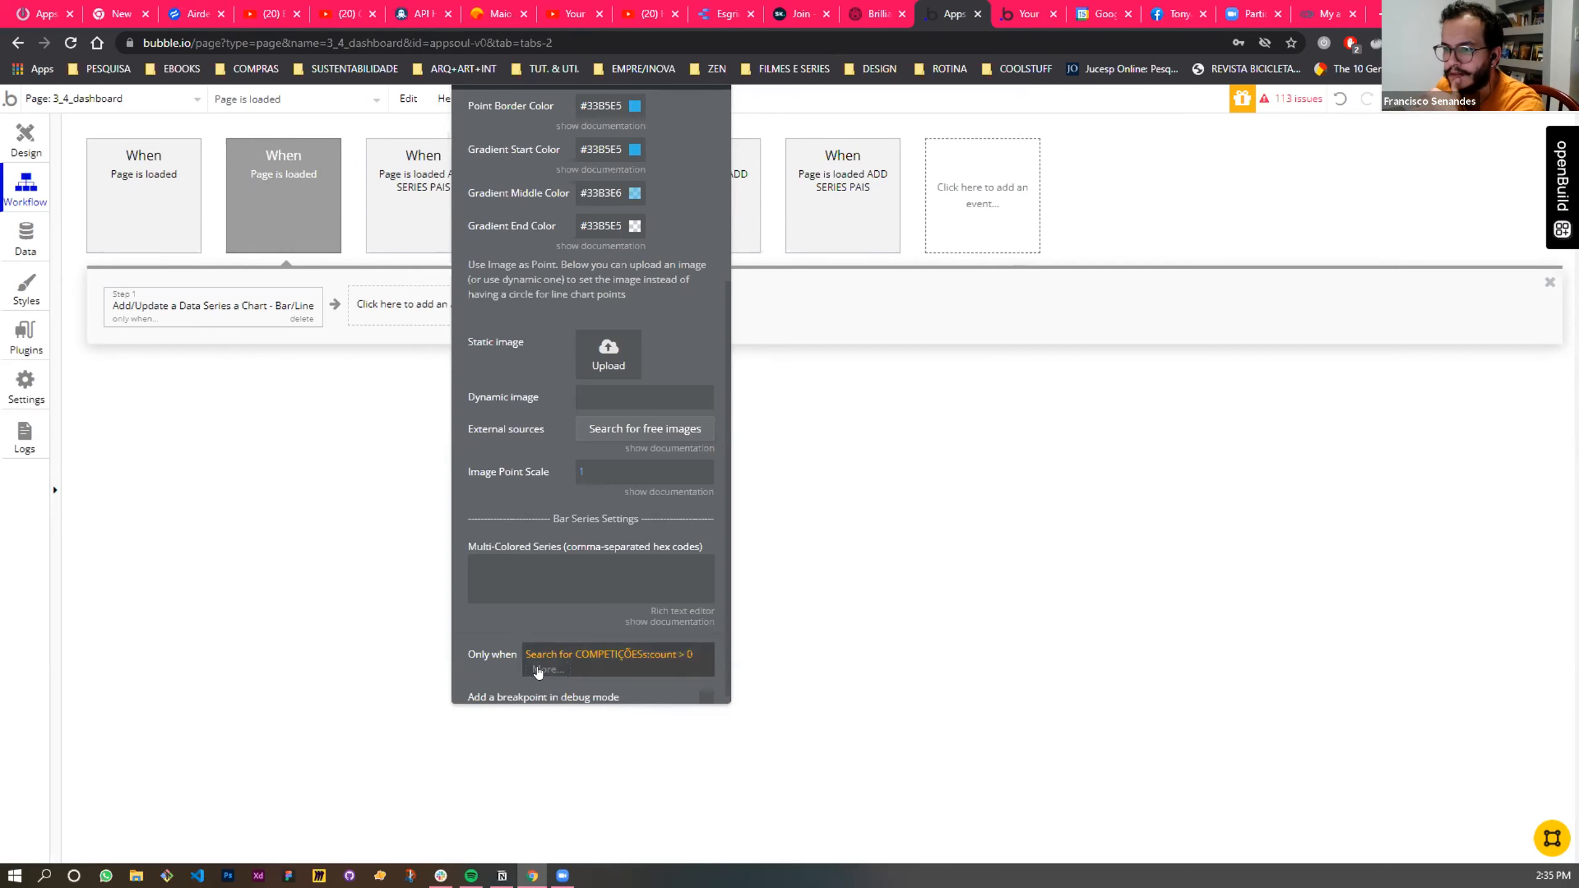
click(538, 671)
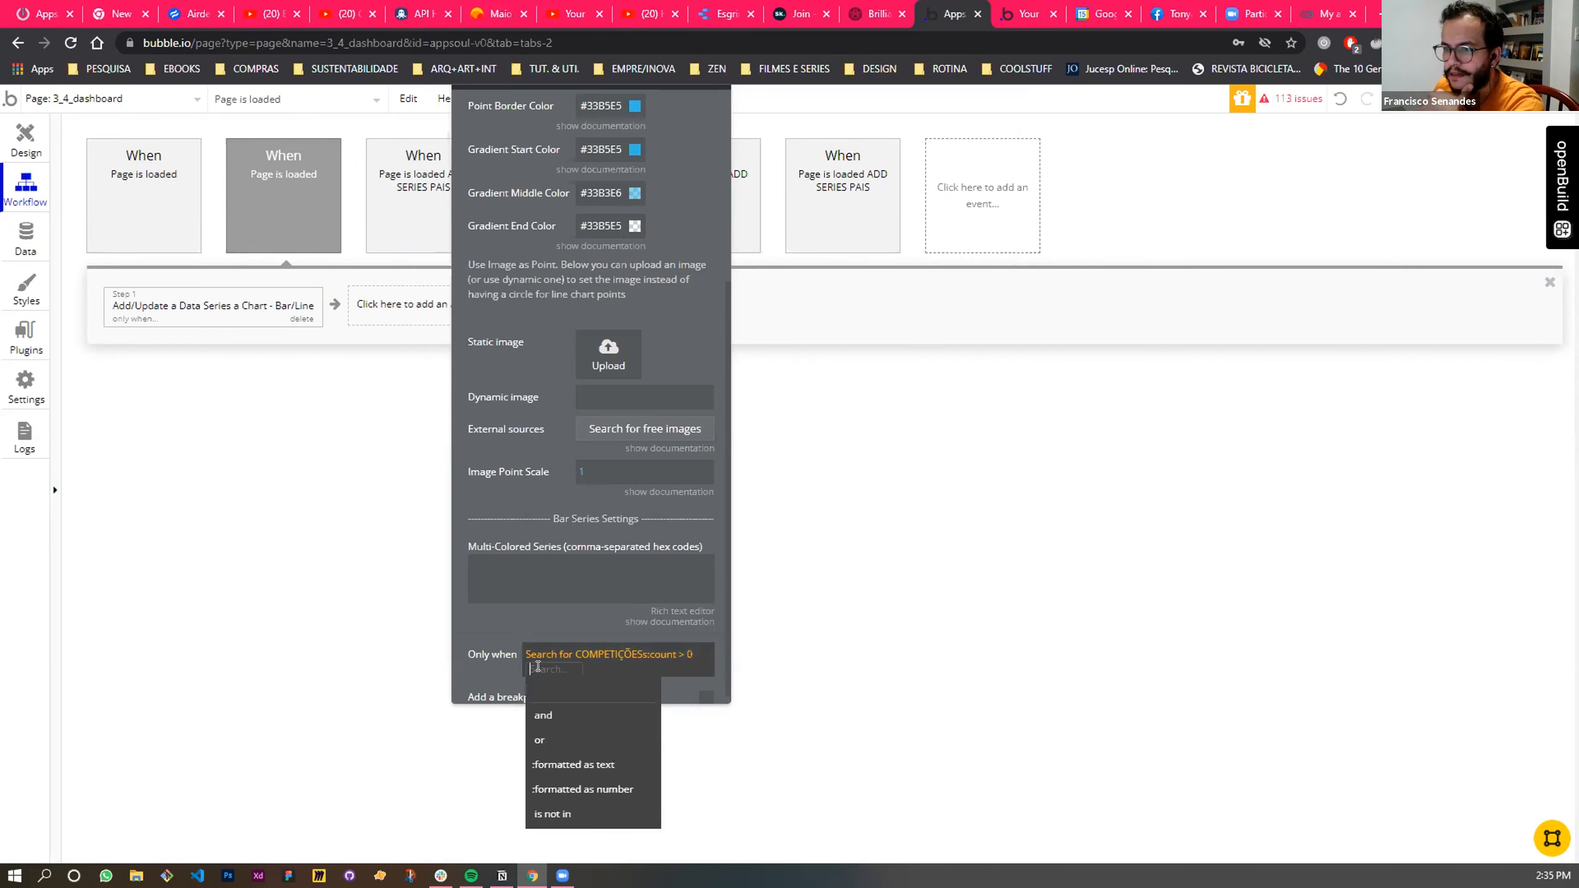
click(499, 671)
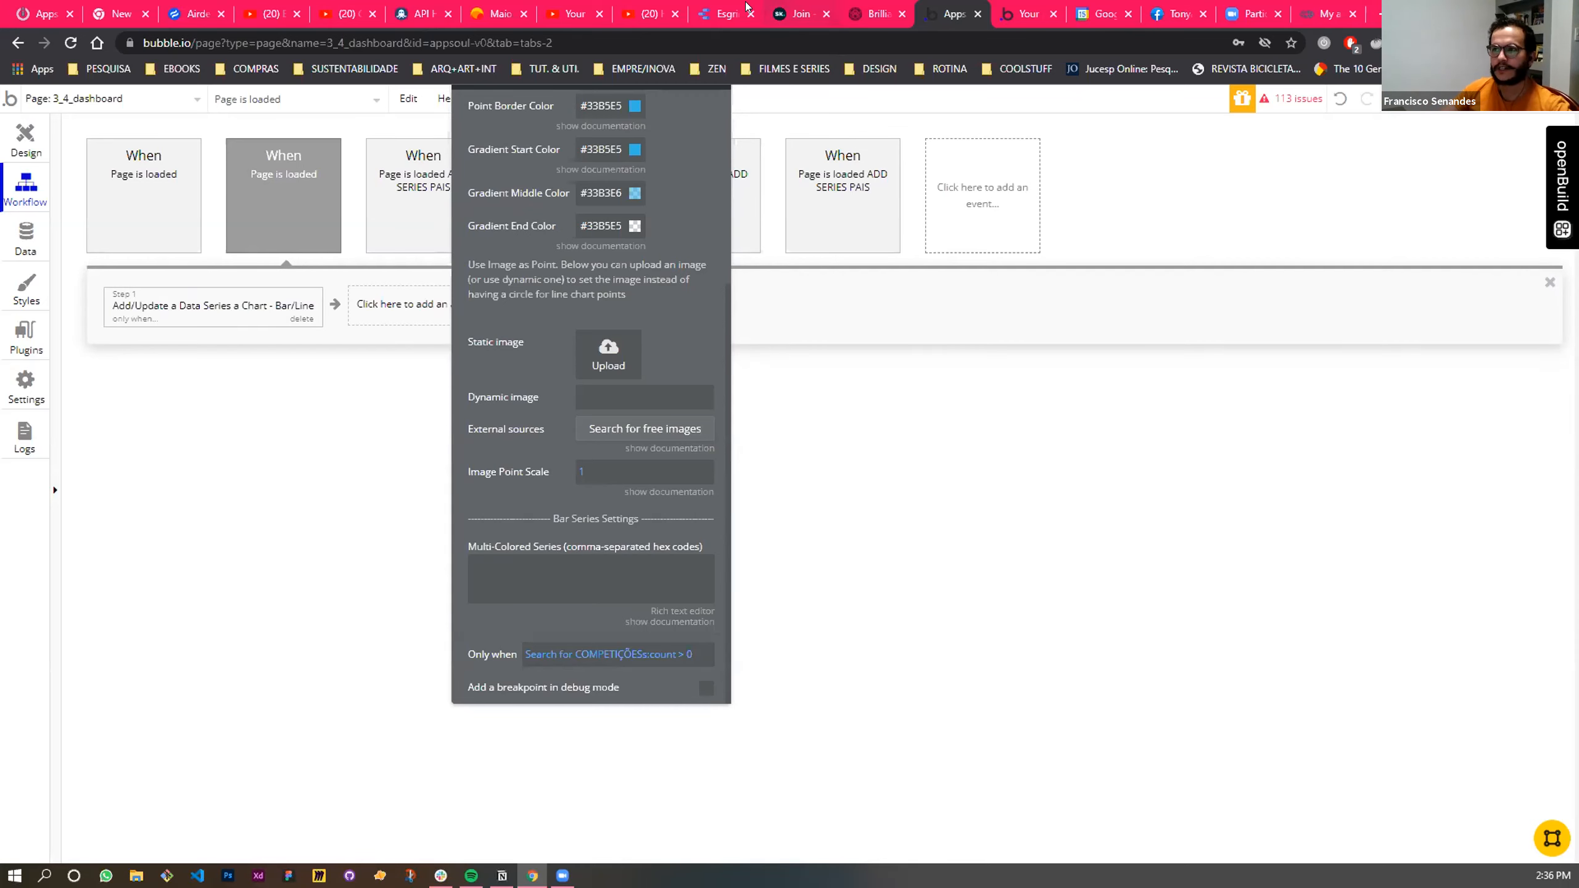
- Switch to the Esgrima Beta_v2 report in Data Studio and examine the stacked yearly chart on the Analítico País page
click(724, 13)
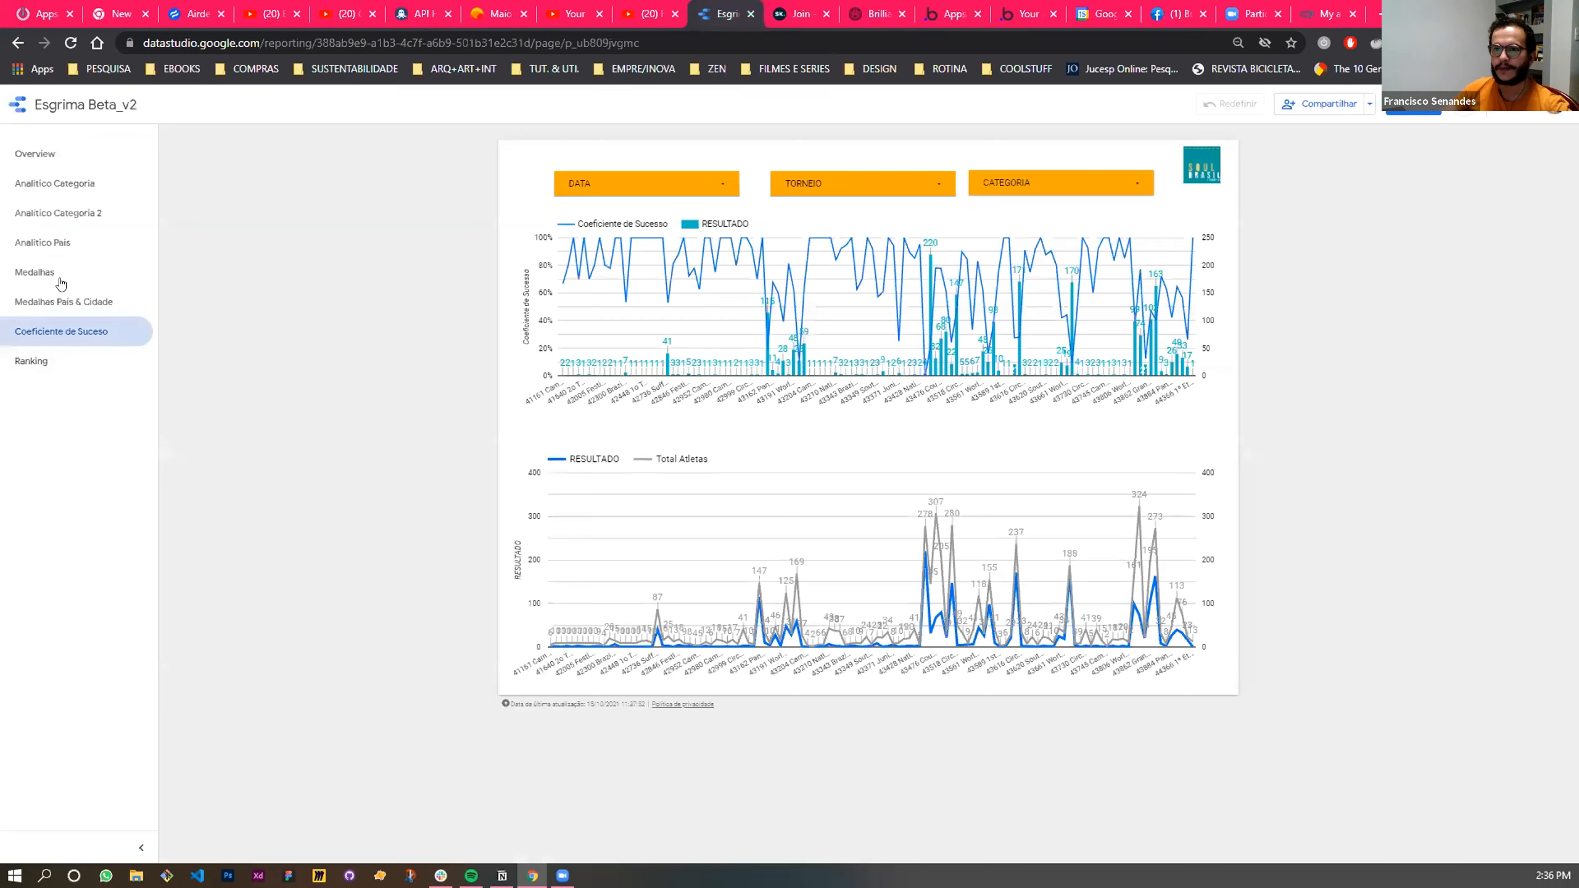
click(50, 242)
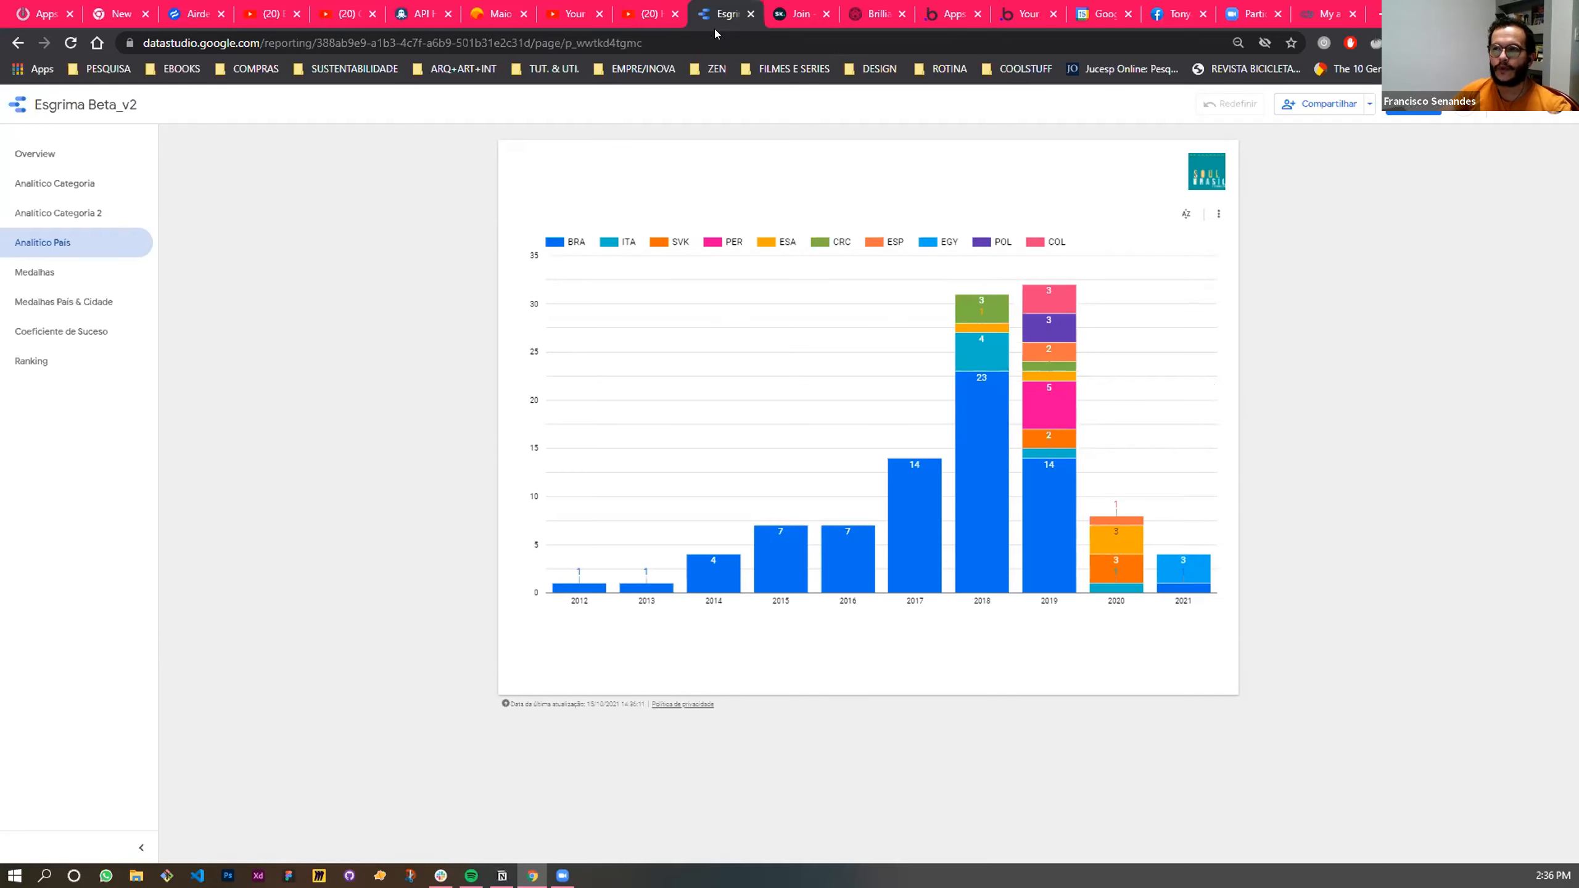
click(789, 15)
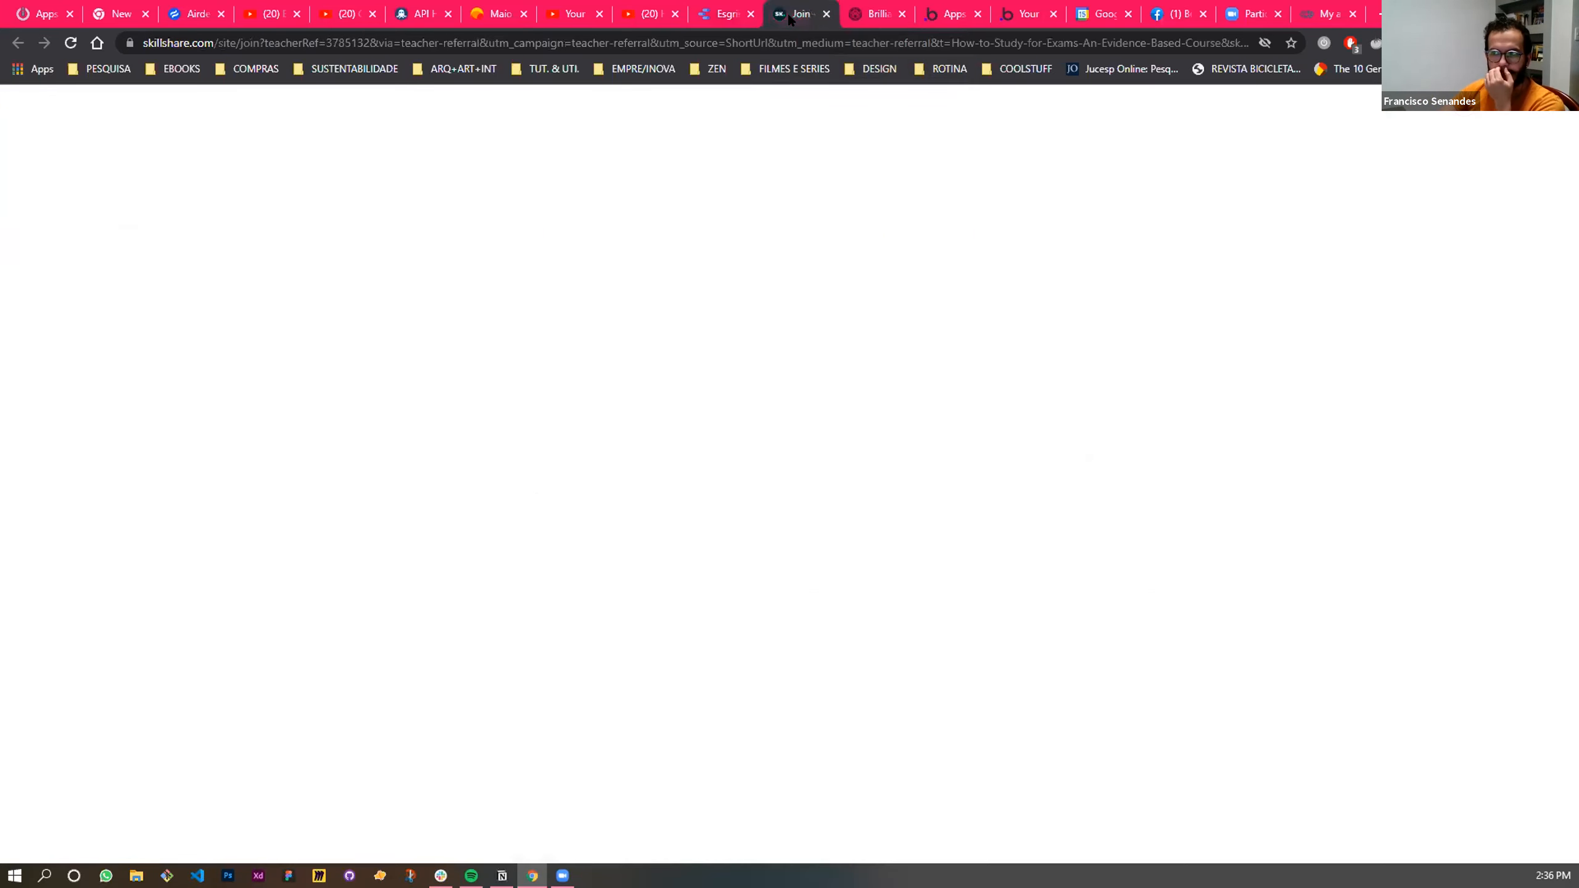
click(711, 16)
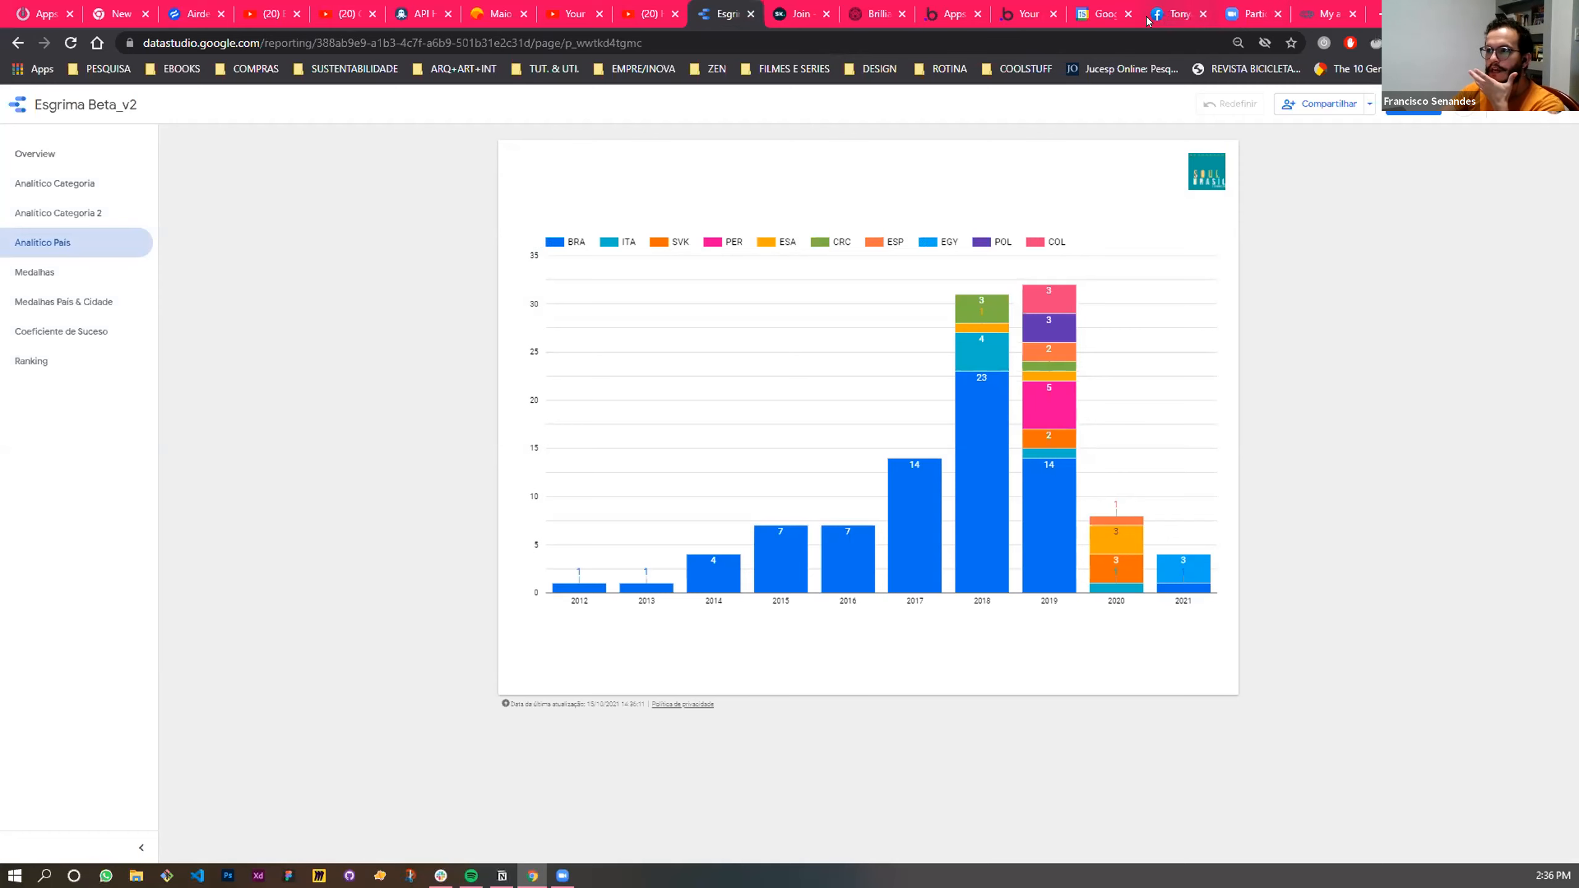
- Return to the Bubble editor, add another Page is loaded event to the 3_4_dashboard workflows and start adding an element action to it
click(1022, 8)
click(942, 15)
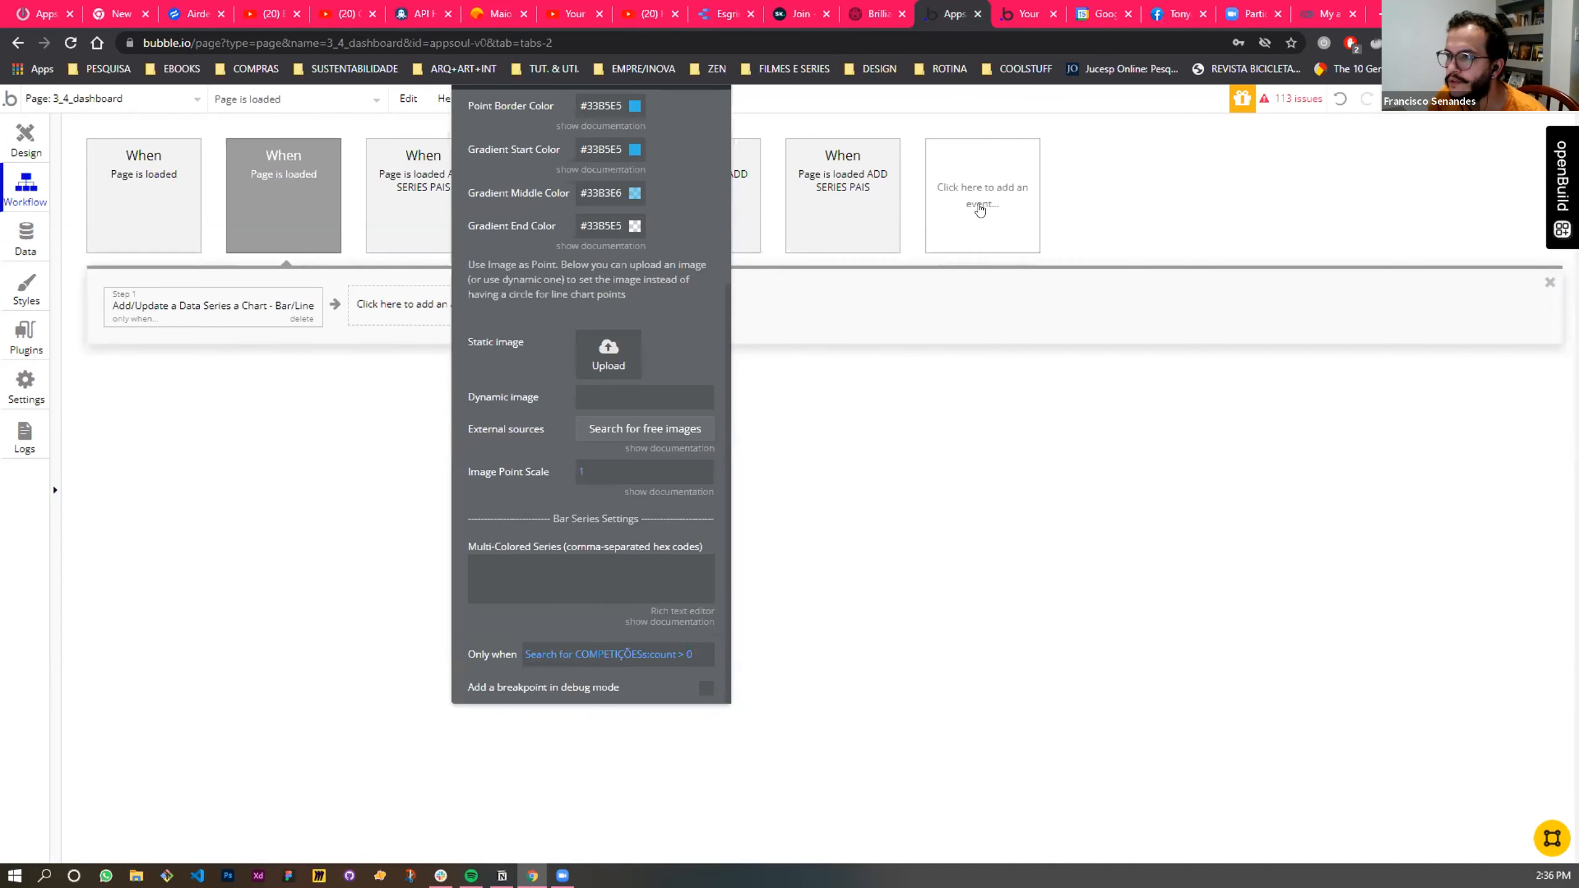
click(997, 195)
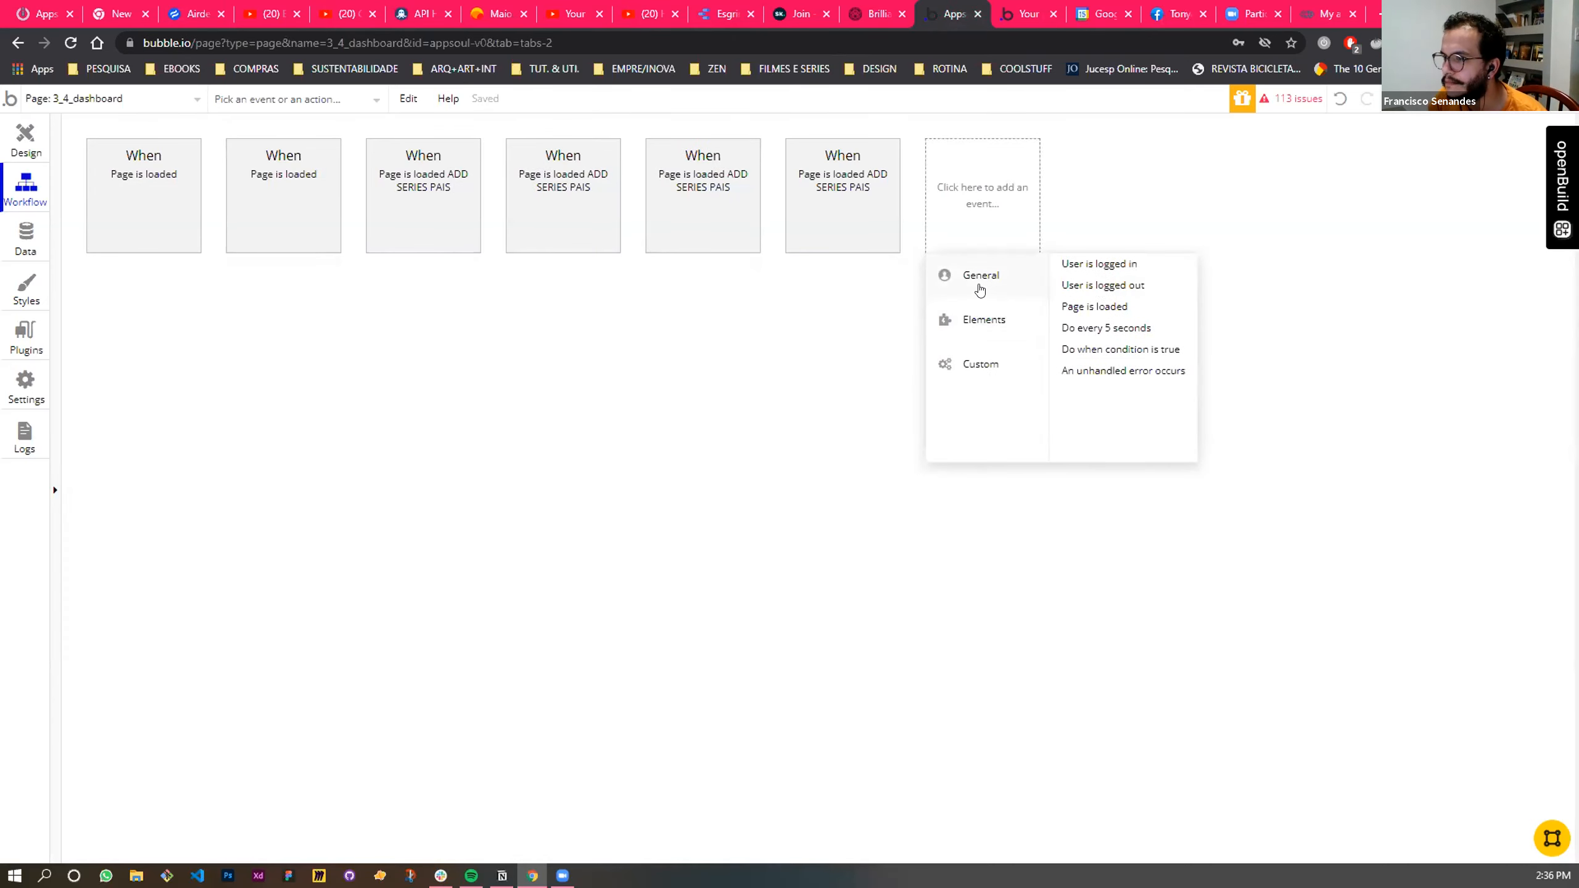
click(1110, 308)
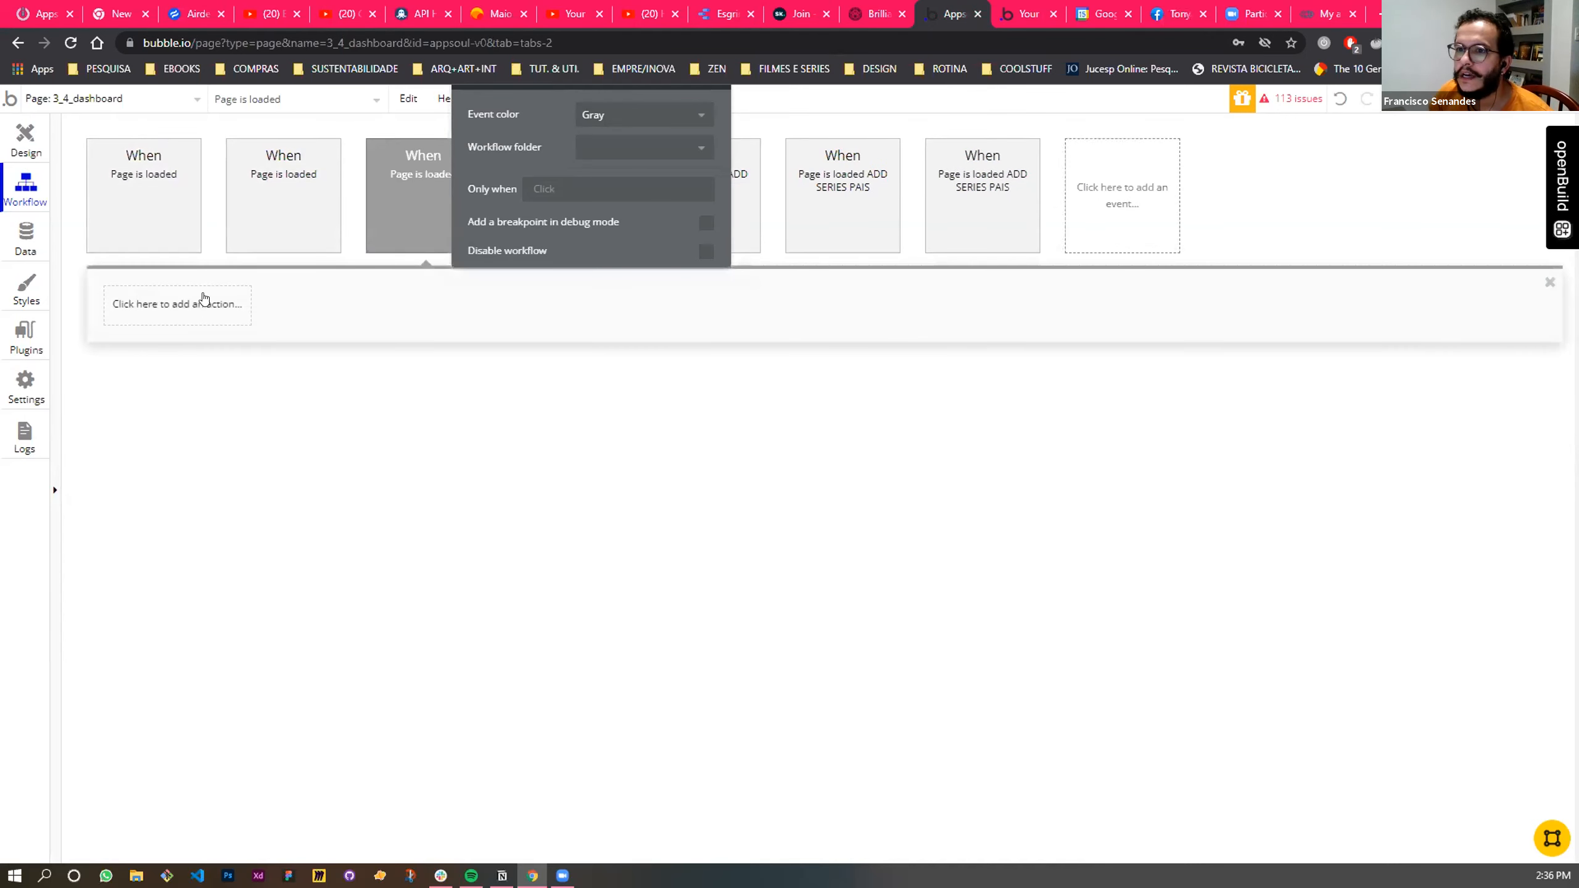
click(177, 303)
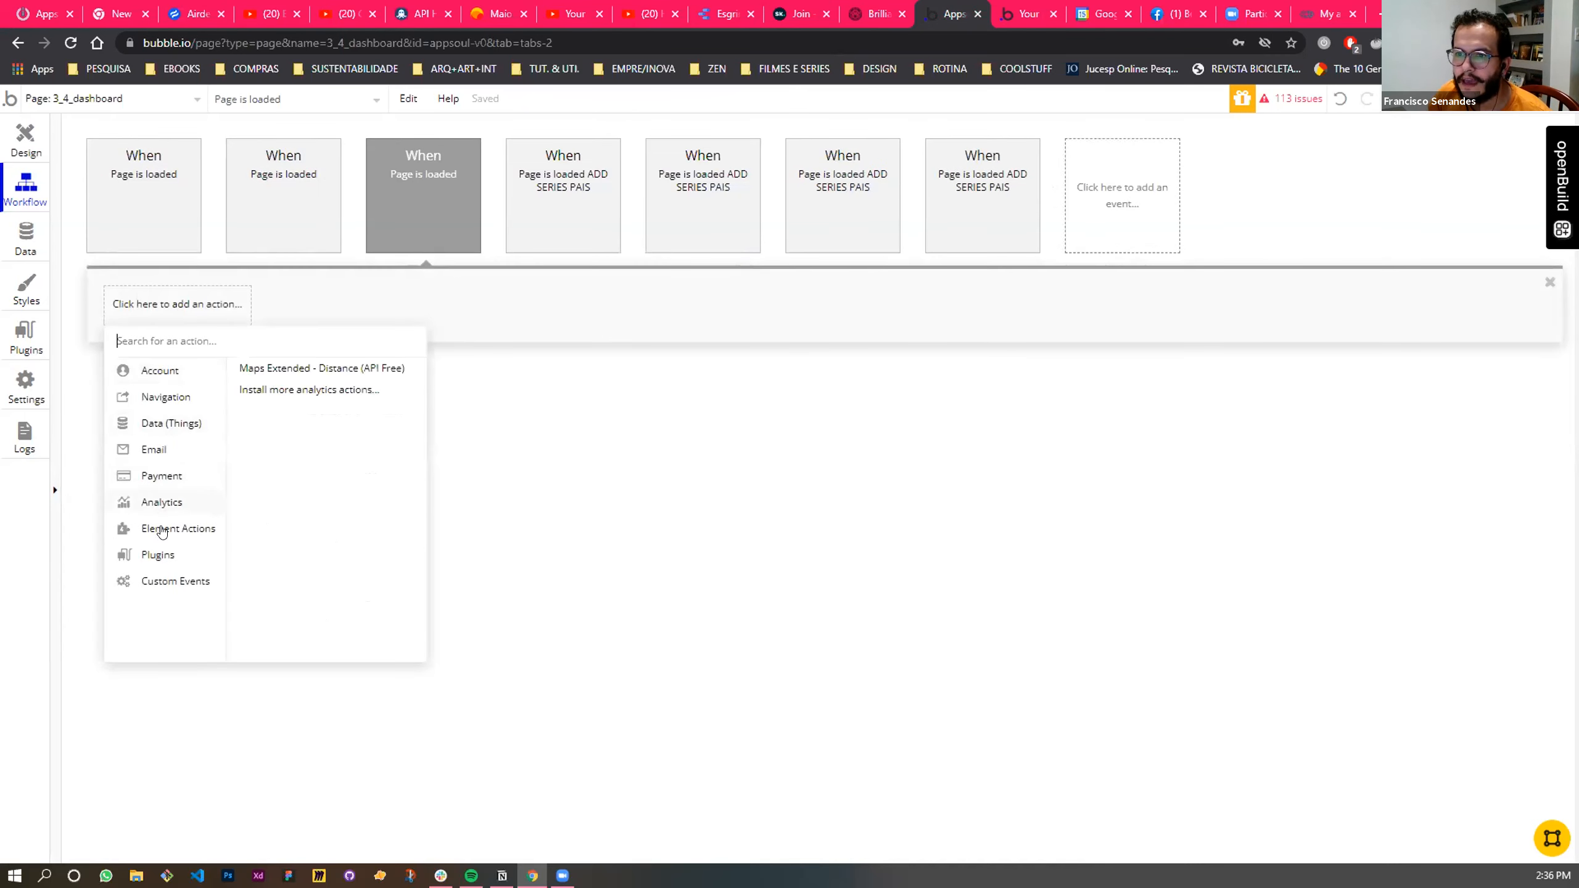
mouse_move(177, 528)
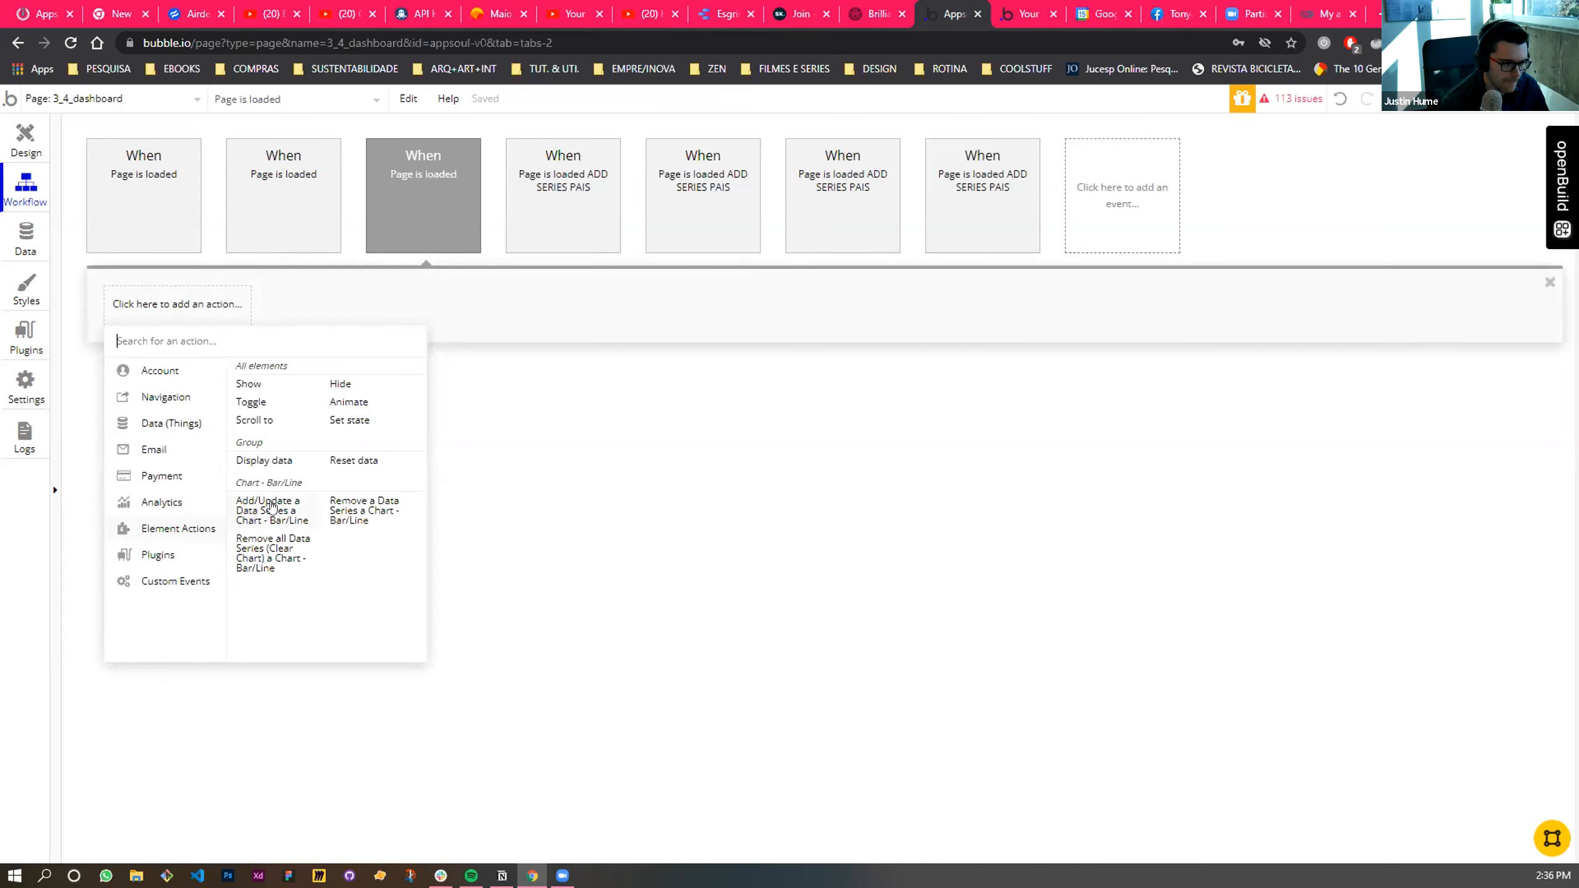
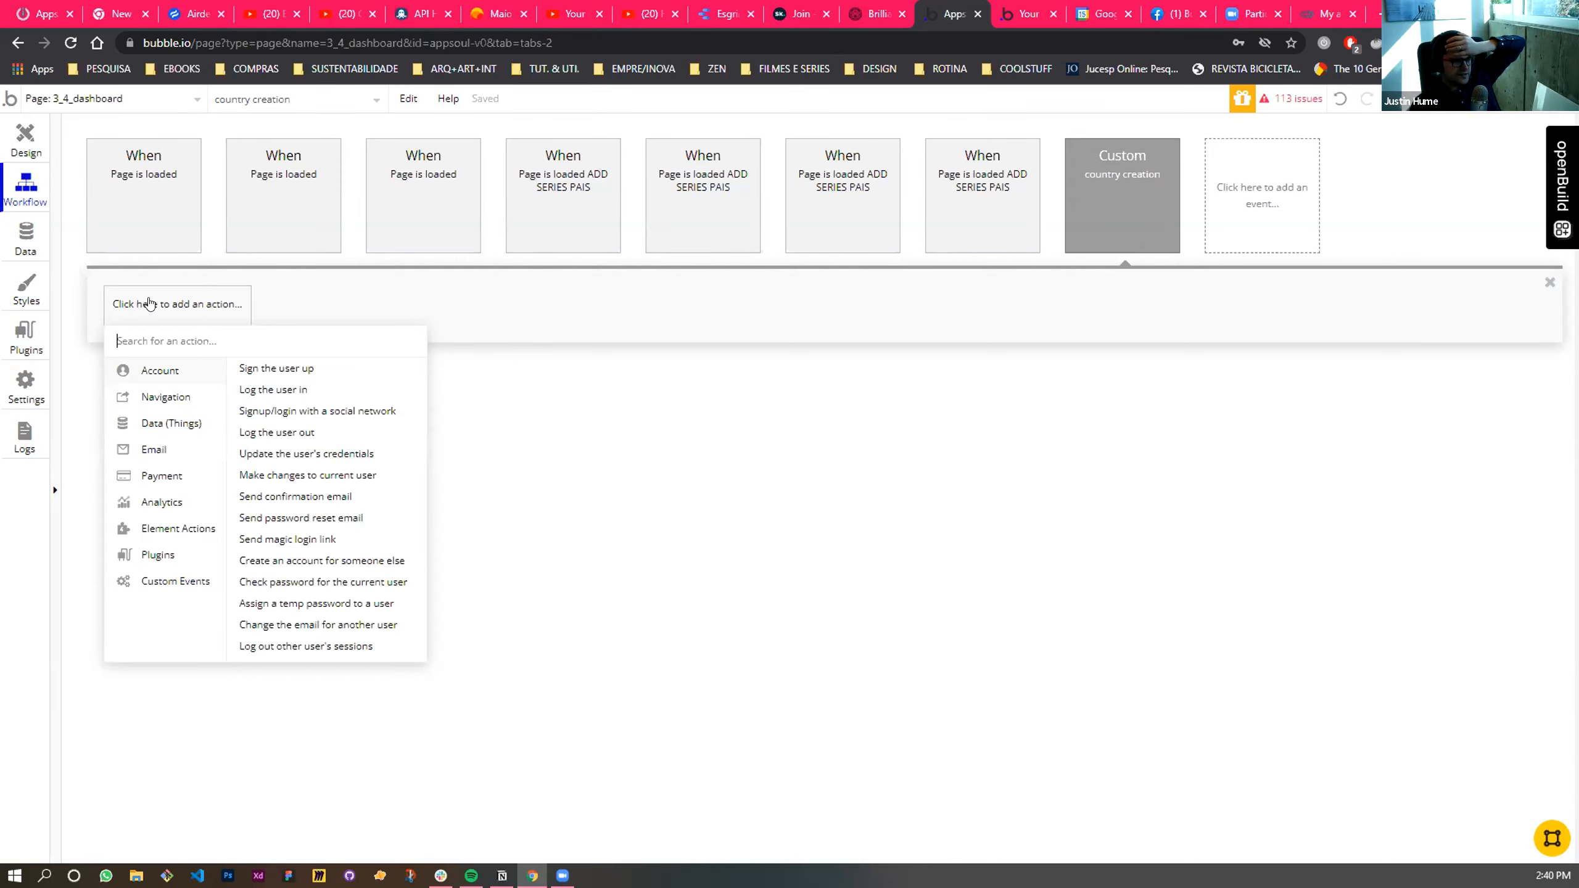
- Add an Add/Update a Data Series a Chart - Bar/Line action to the country creation custom event
click(168, 552)
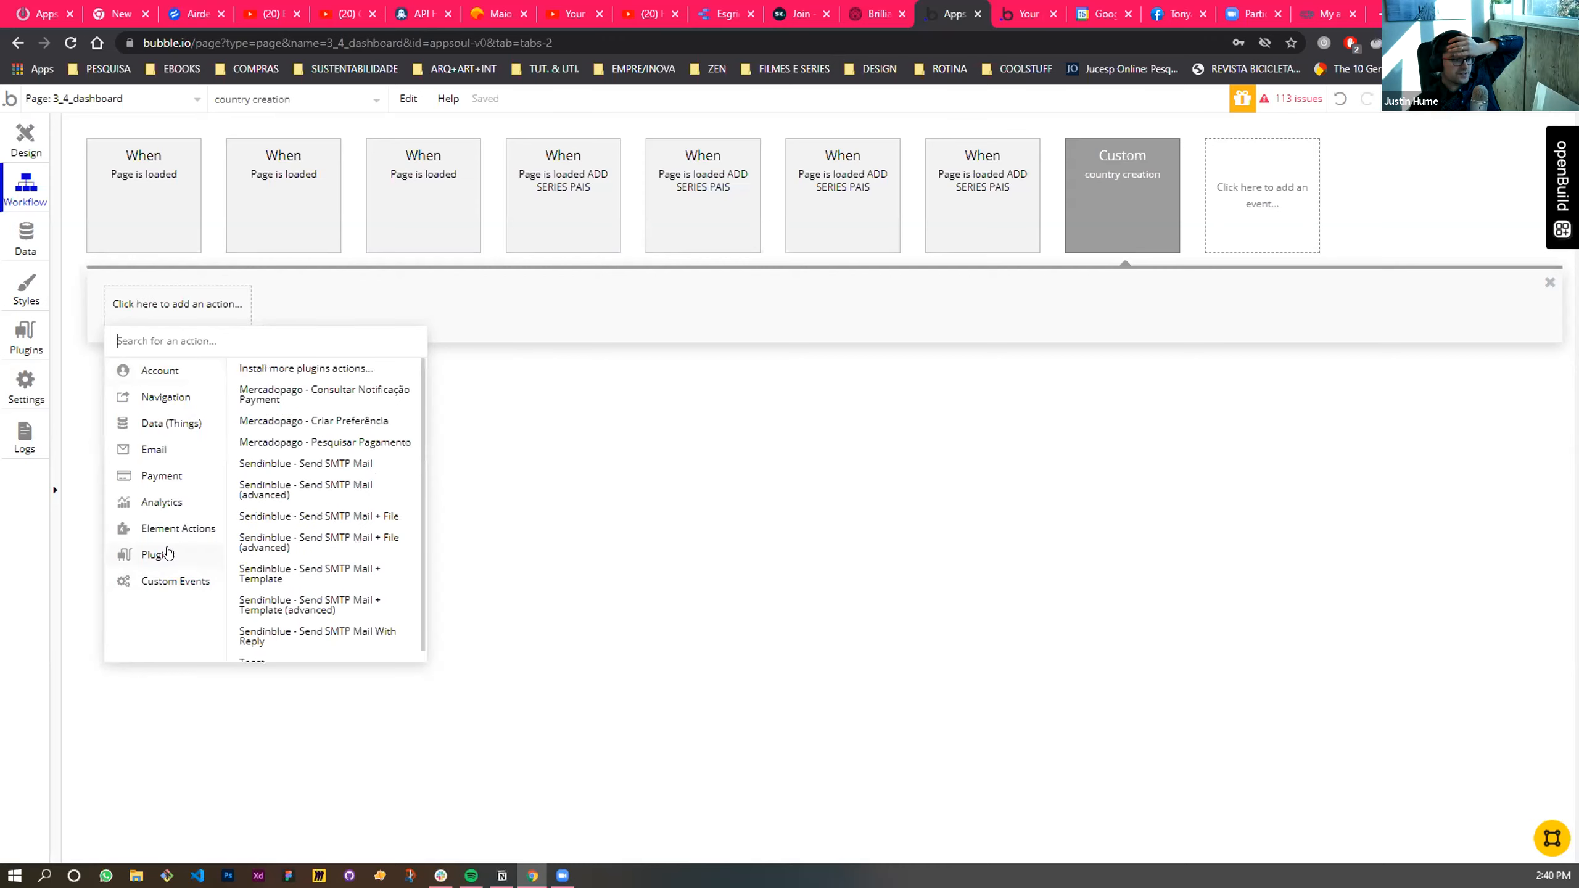
scroll(261, 556, down, 1)
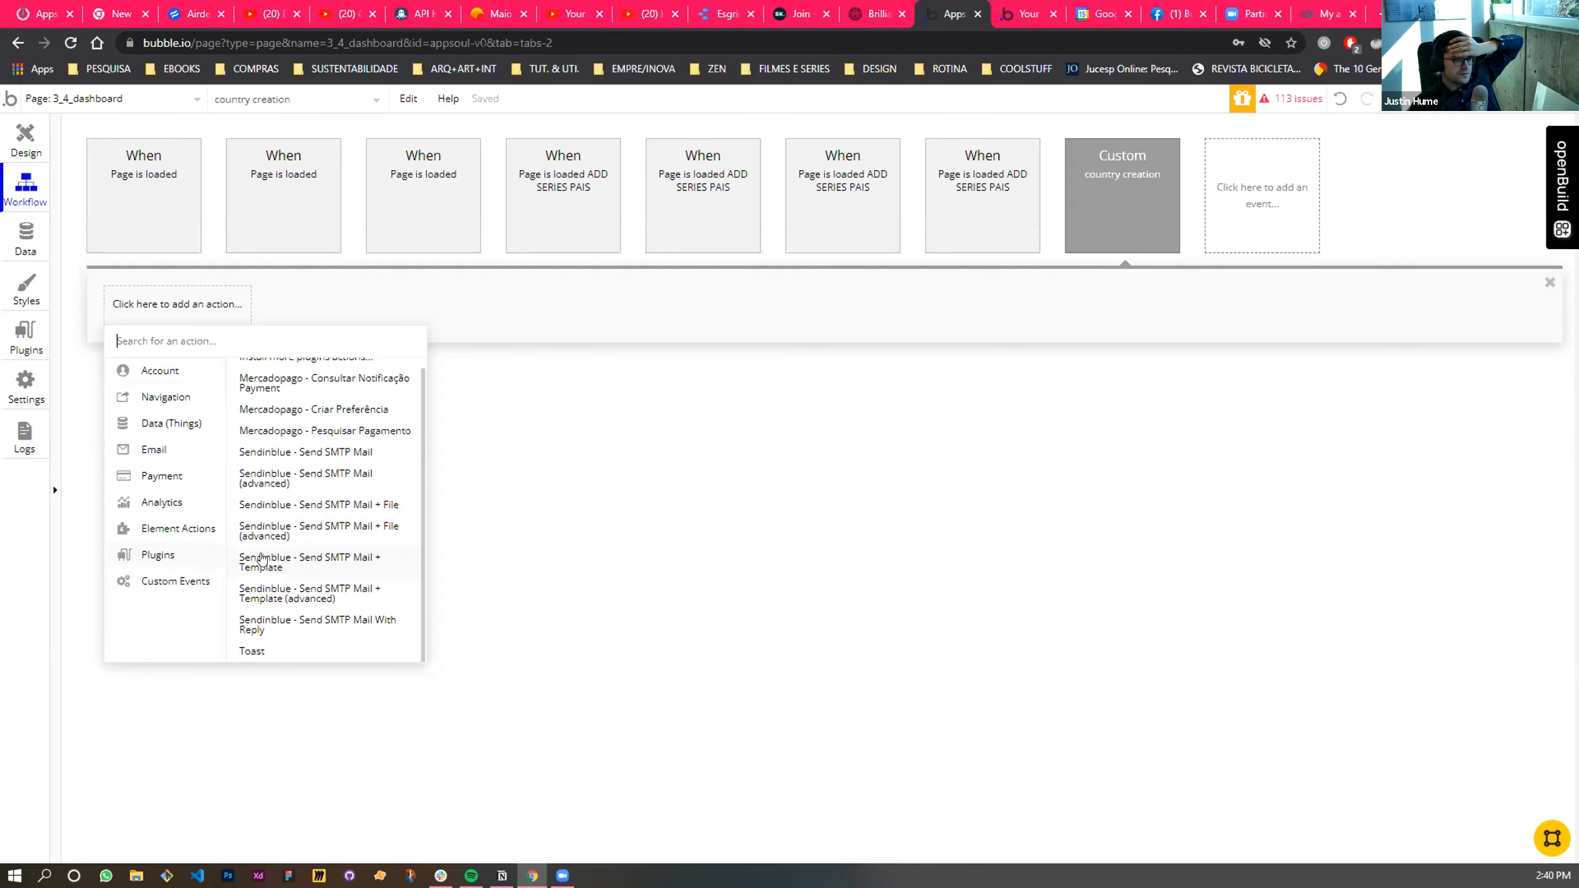
click(206, 529)
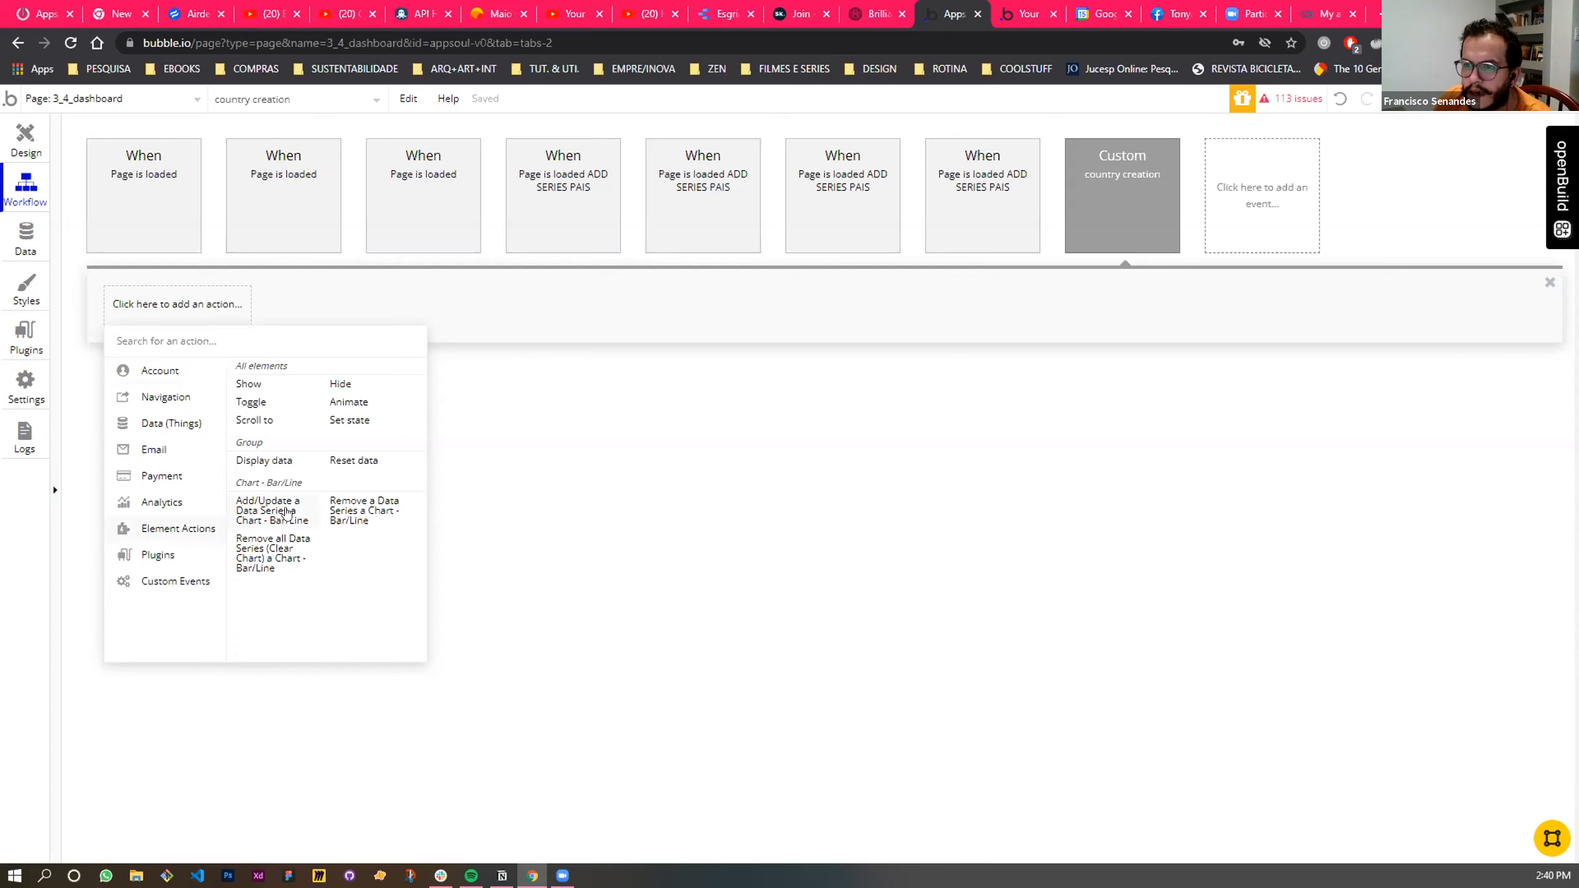
click(267, 517)
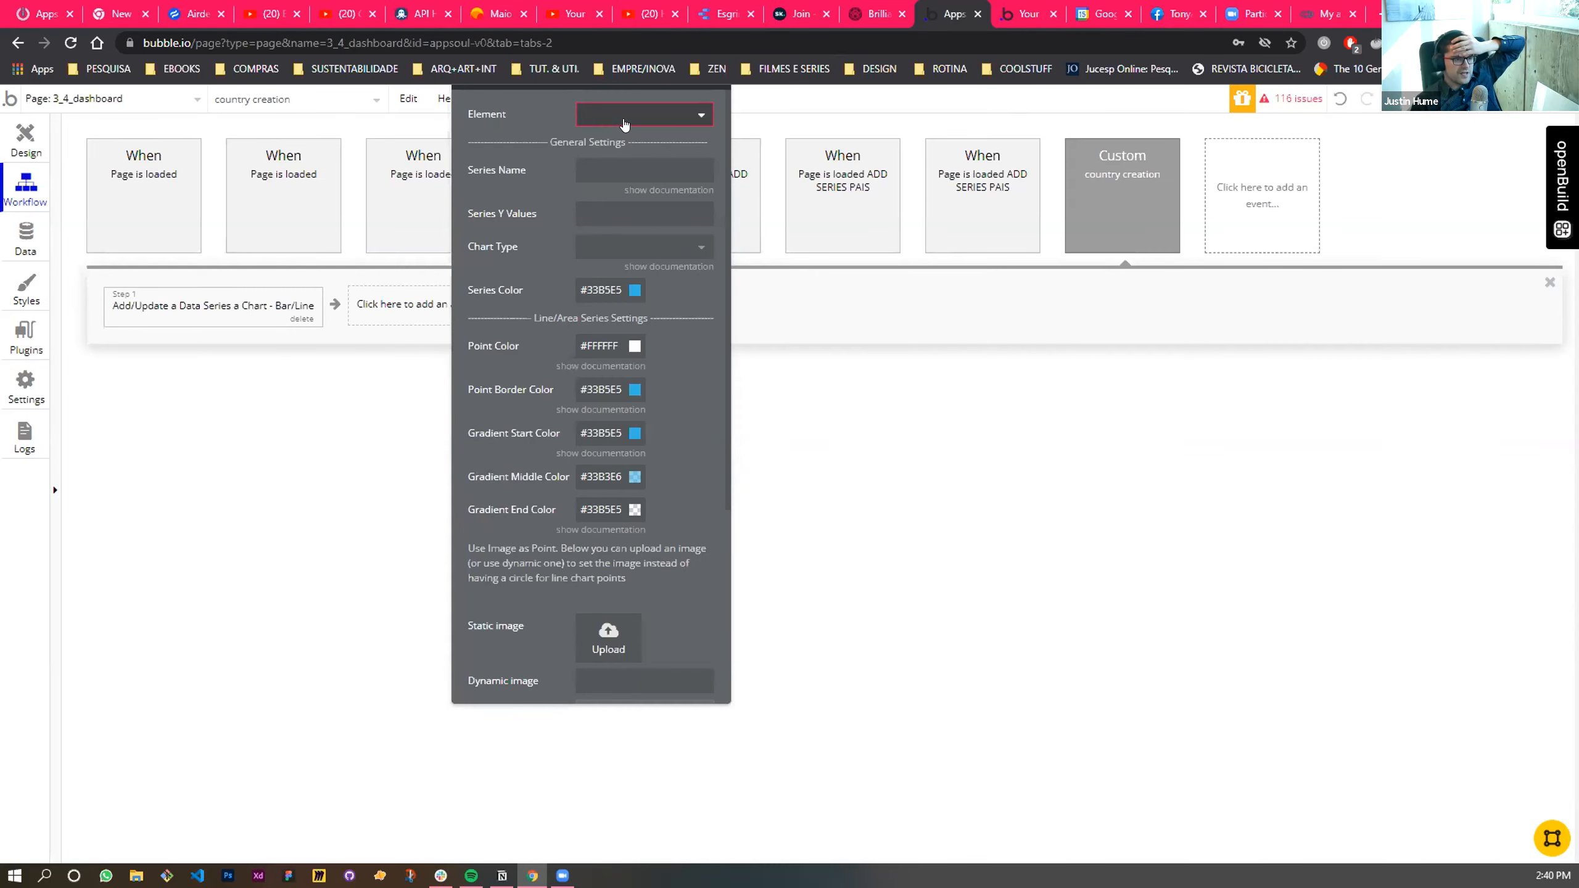
- Check the chart's name in the page design, and set the new action's element to Chart - Ano / Categoria 1
click(624, 122)
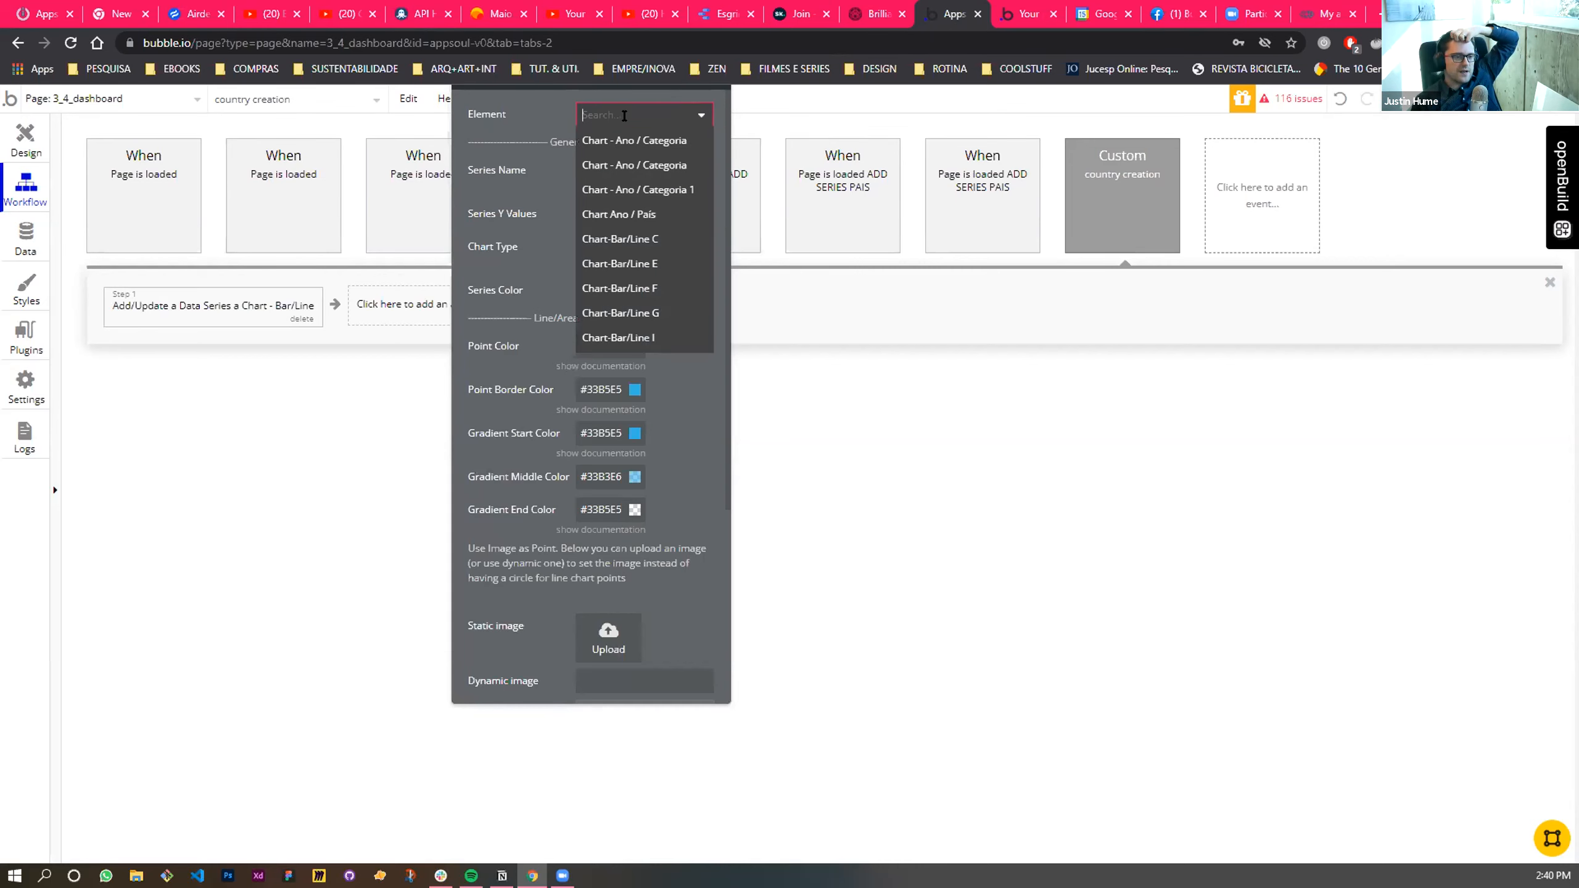
mouse_move(624, 132)
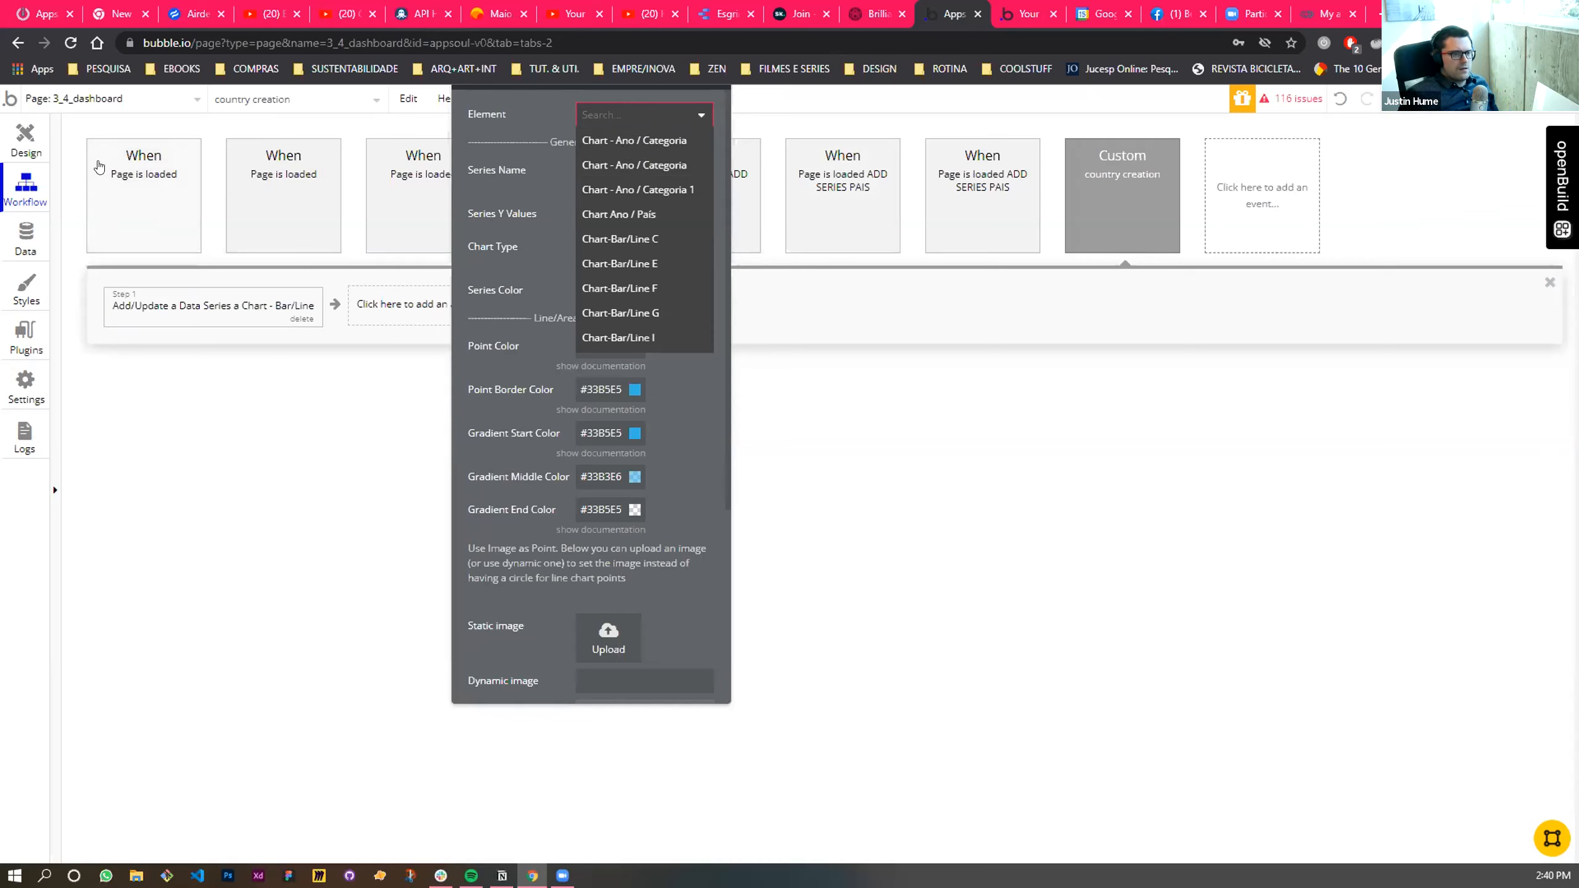
click(9, 122)
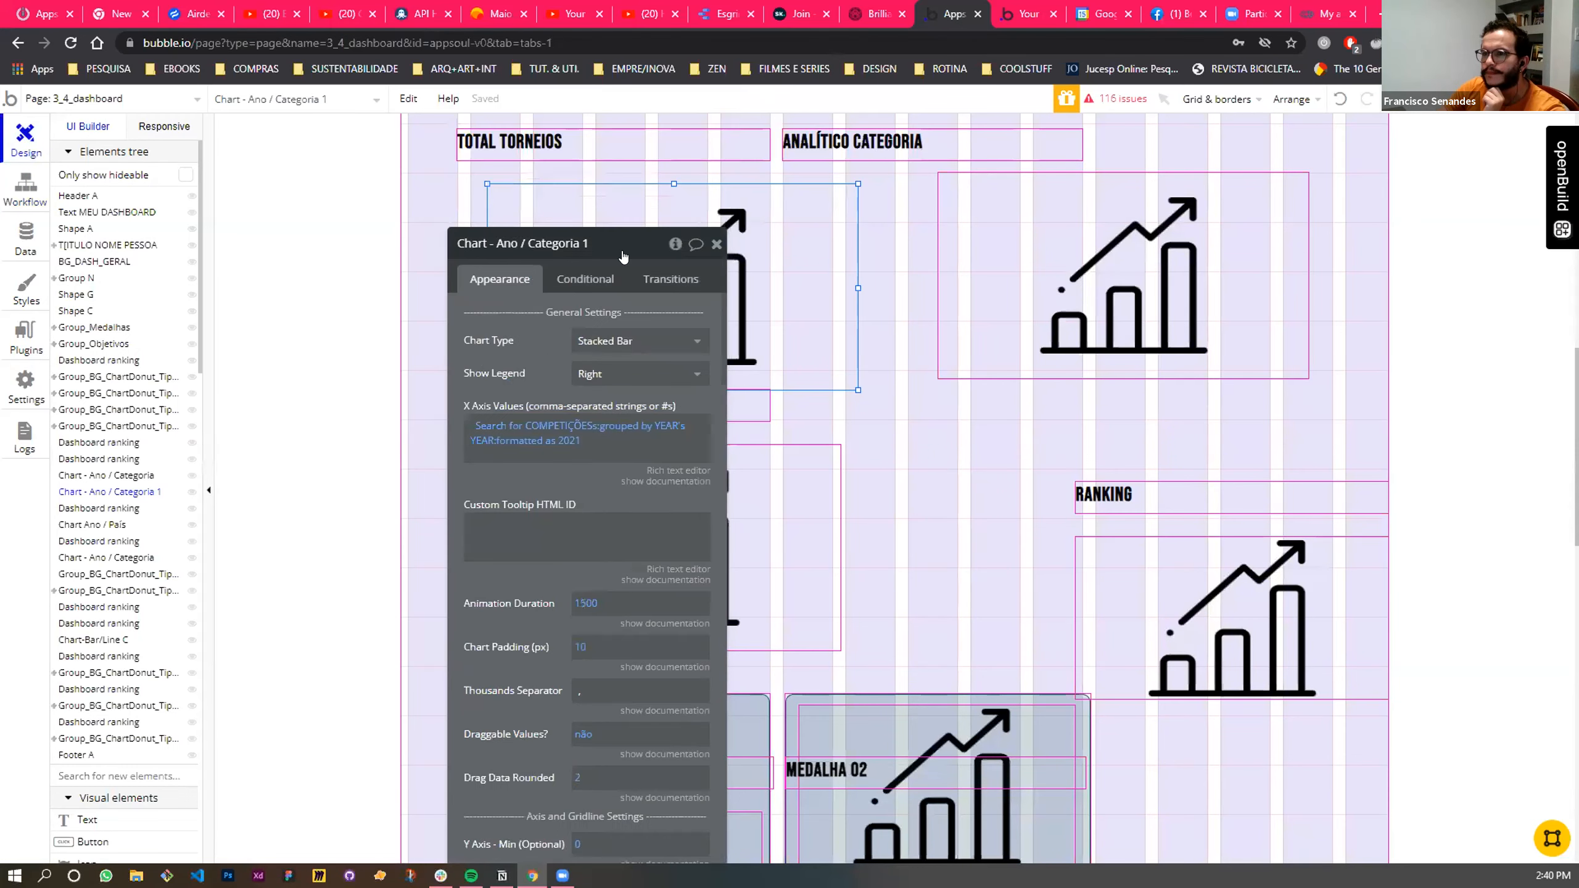
click(10, 204)
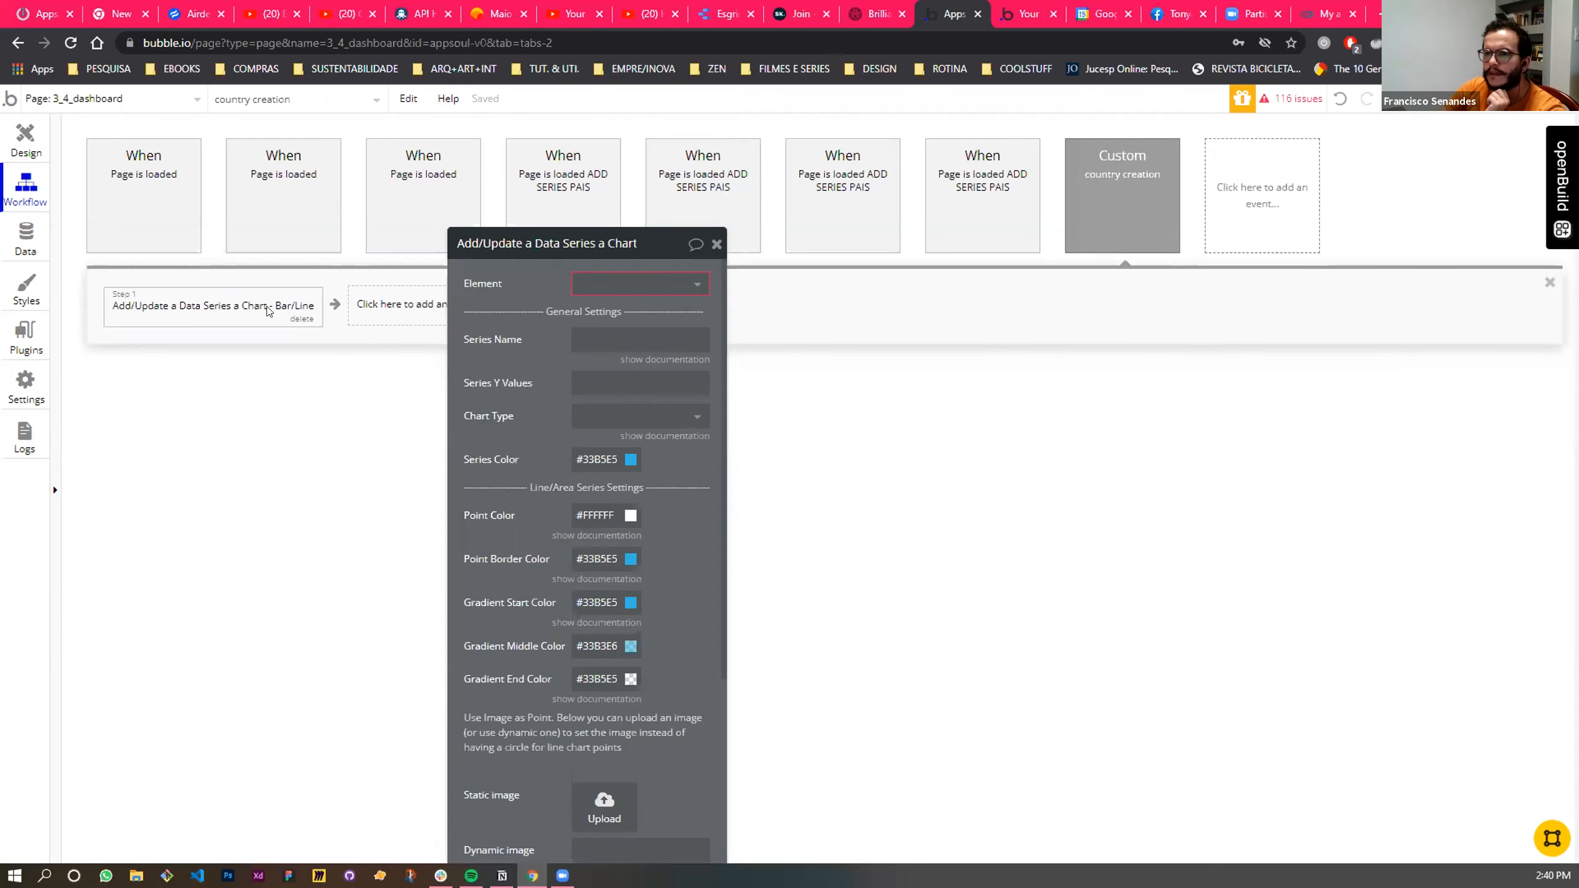
click(624, 280)
click(658, 356)
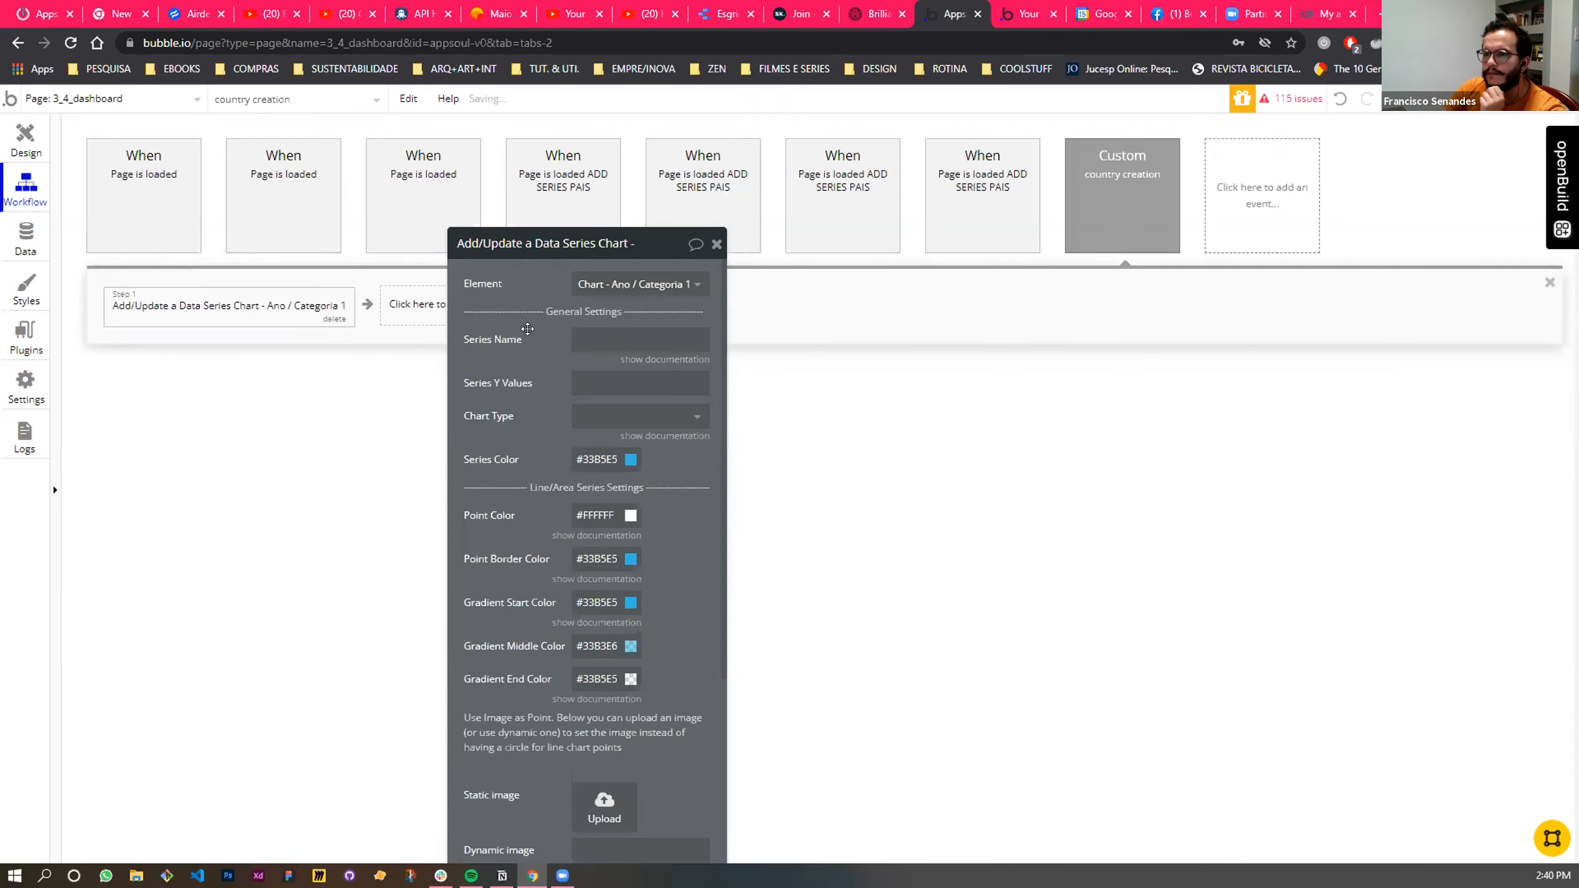
- Start the action's Series Name with a dynamic search of type COMPETIÇÕES
drag(650, 241, 1200, 163)
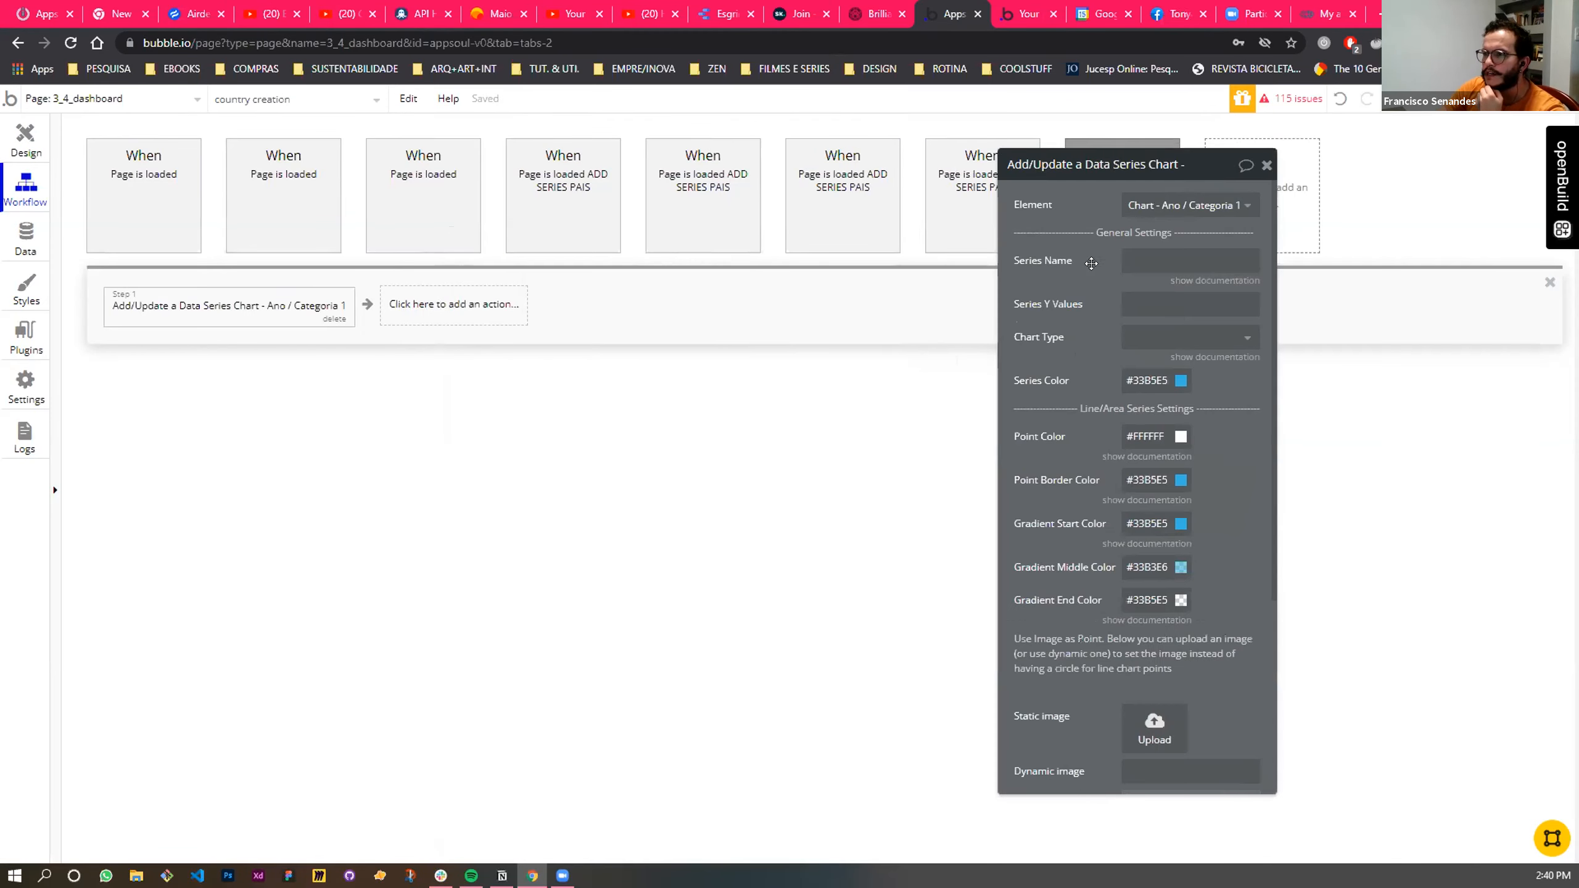
click(1145, 262)
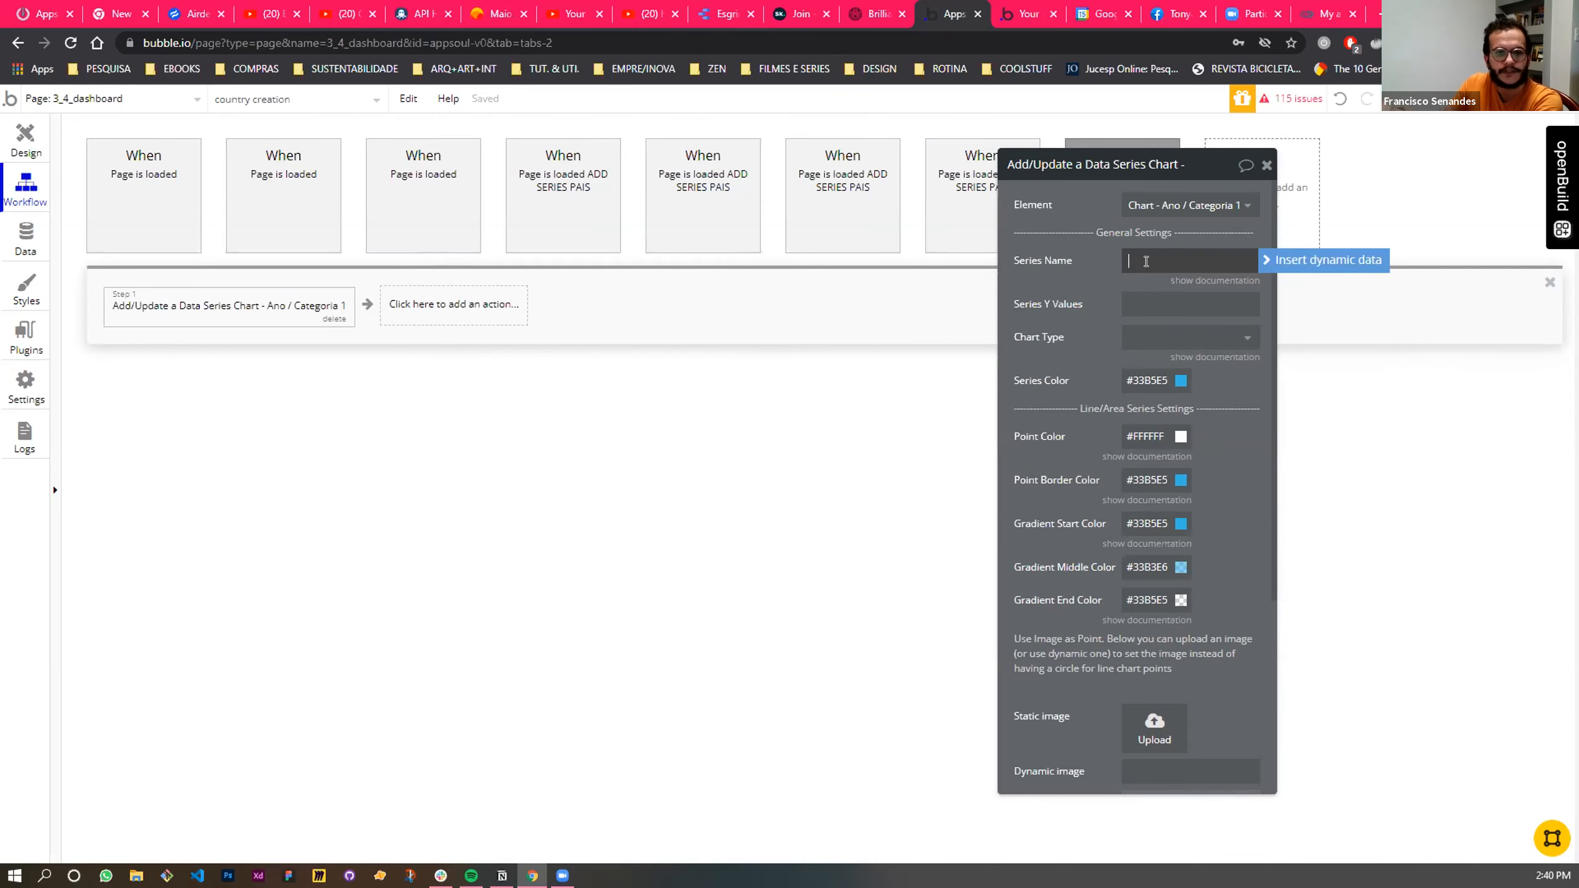
click(1346, 261)
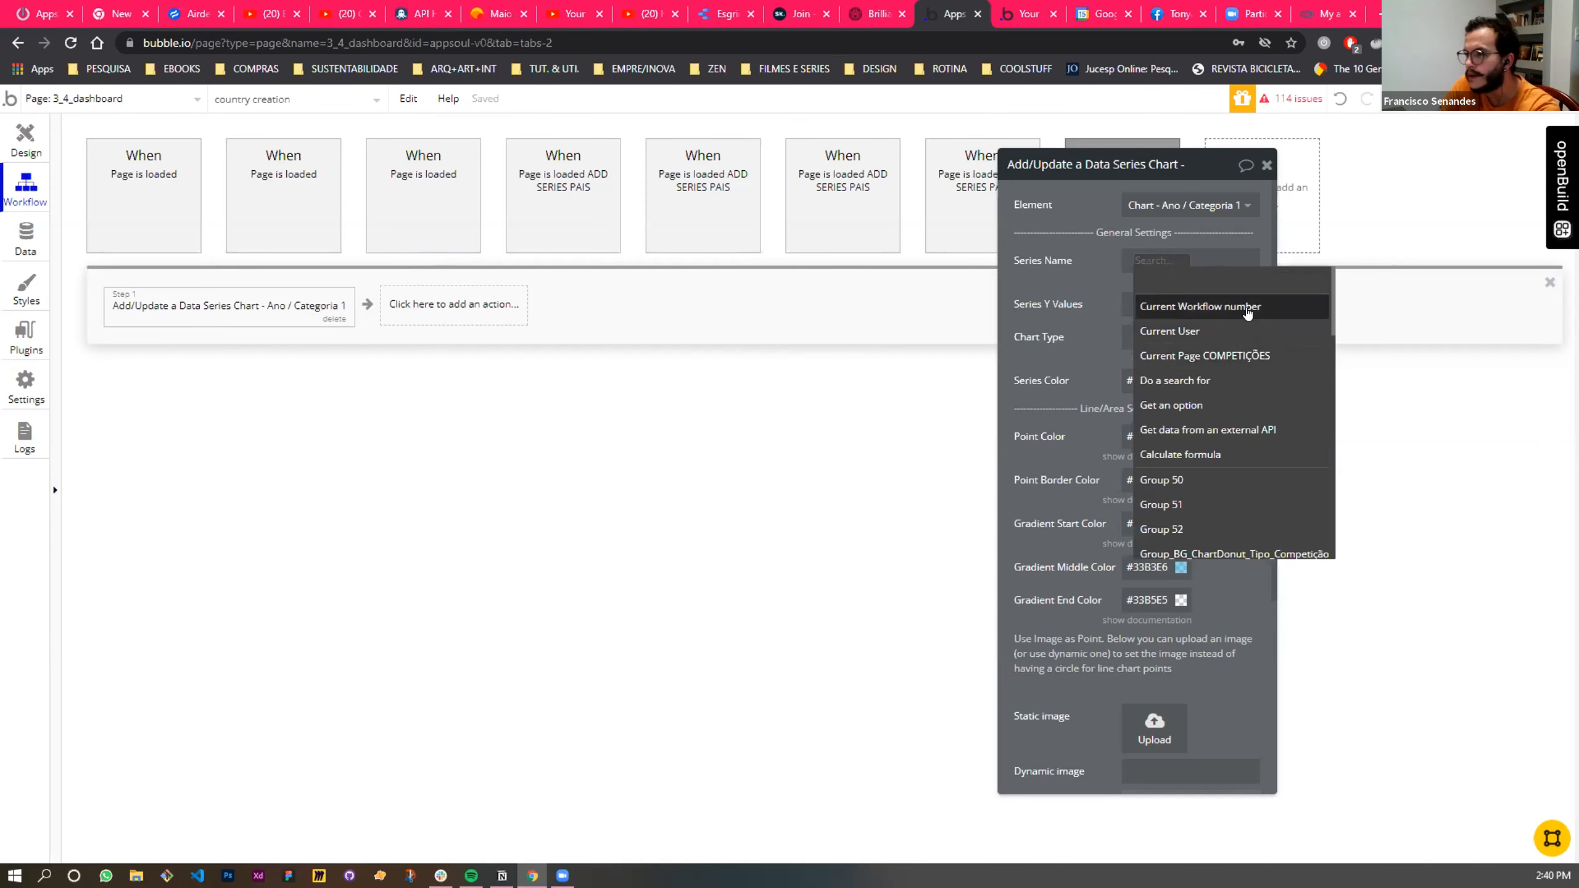
click(1181, 380)
click(894, 203)
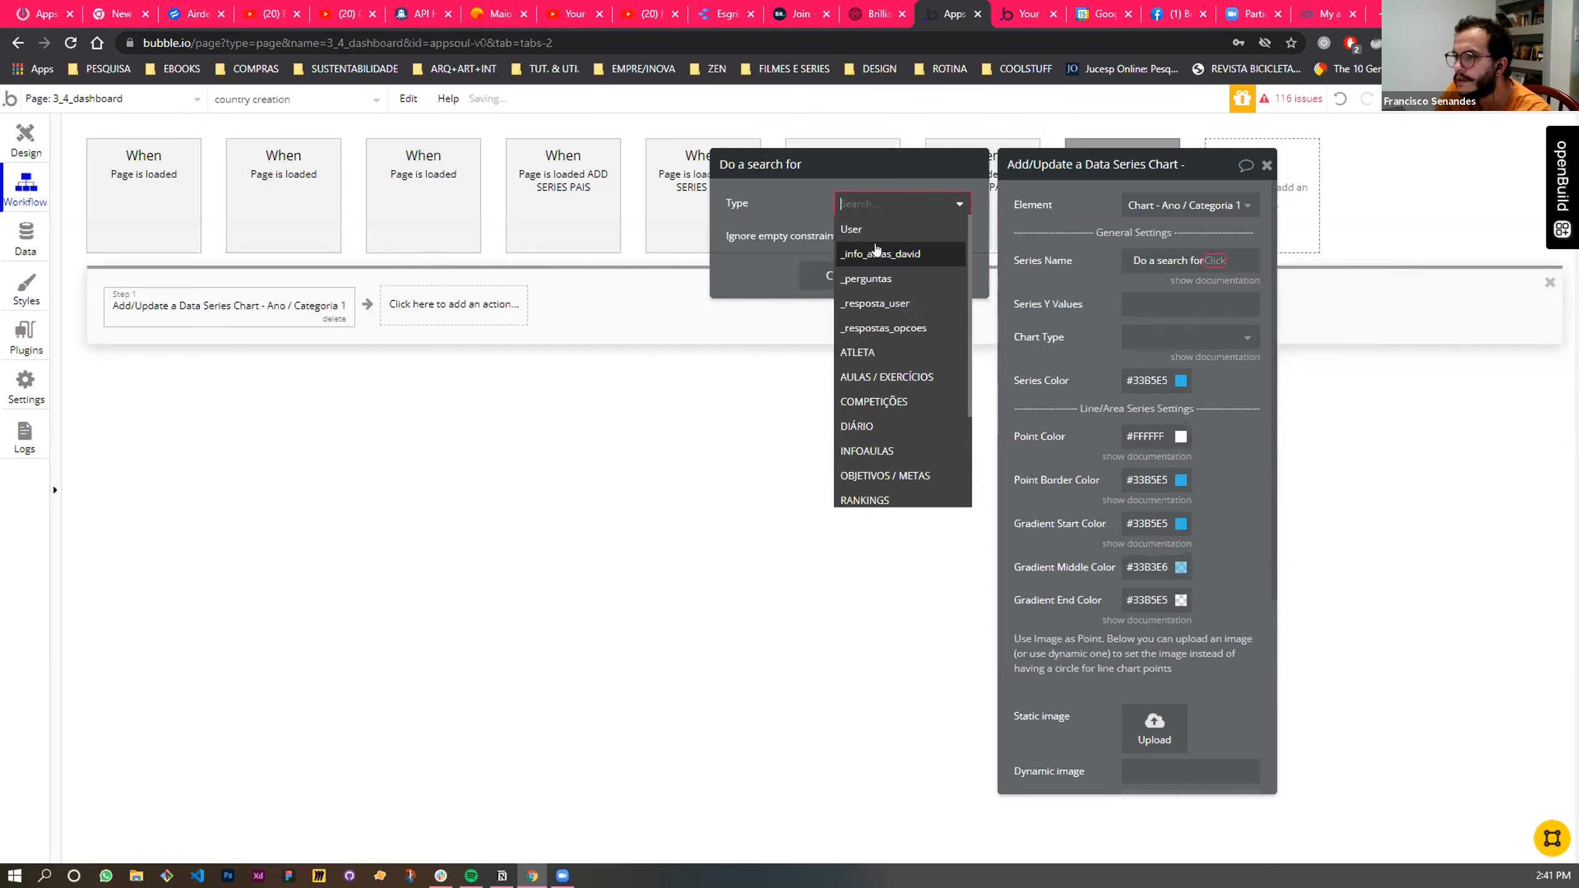
click(893, 401)
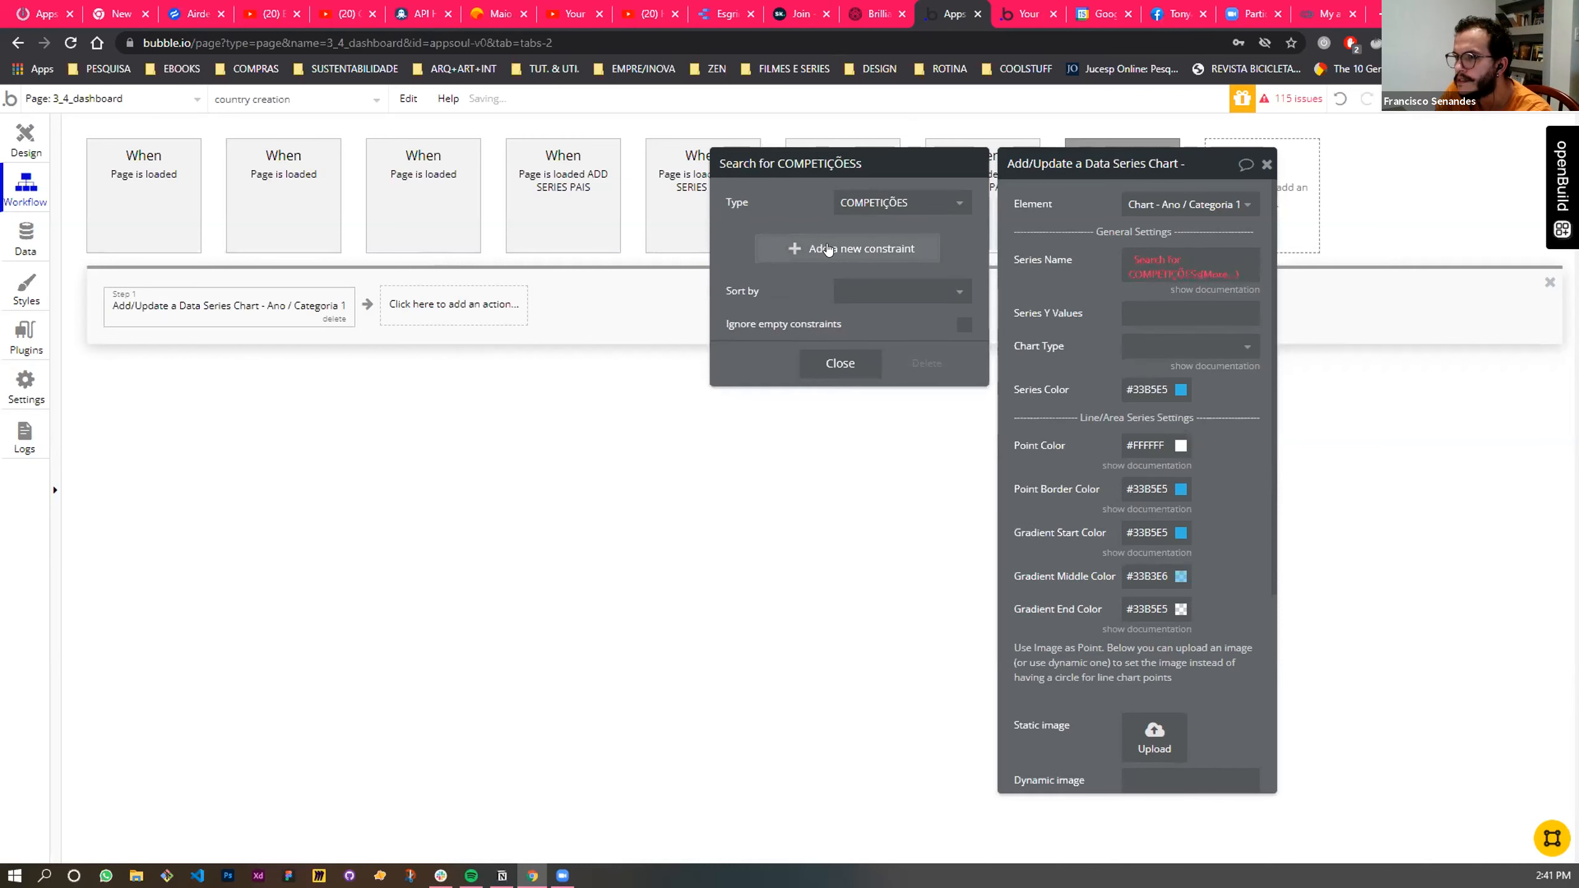
click(789, 236)
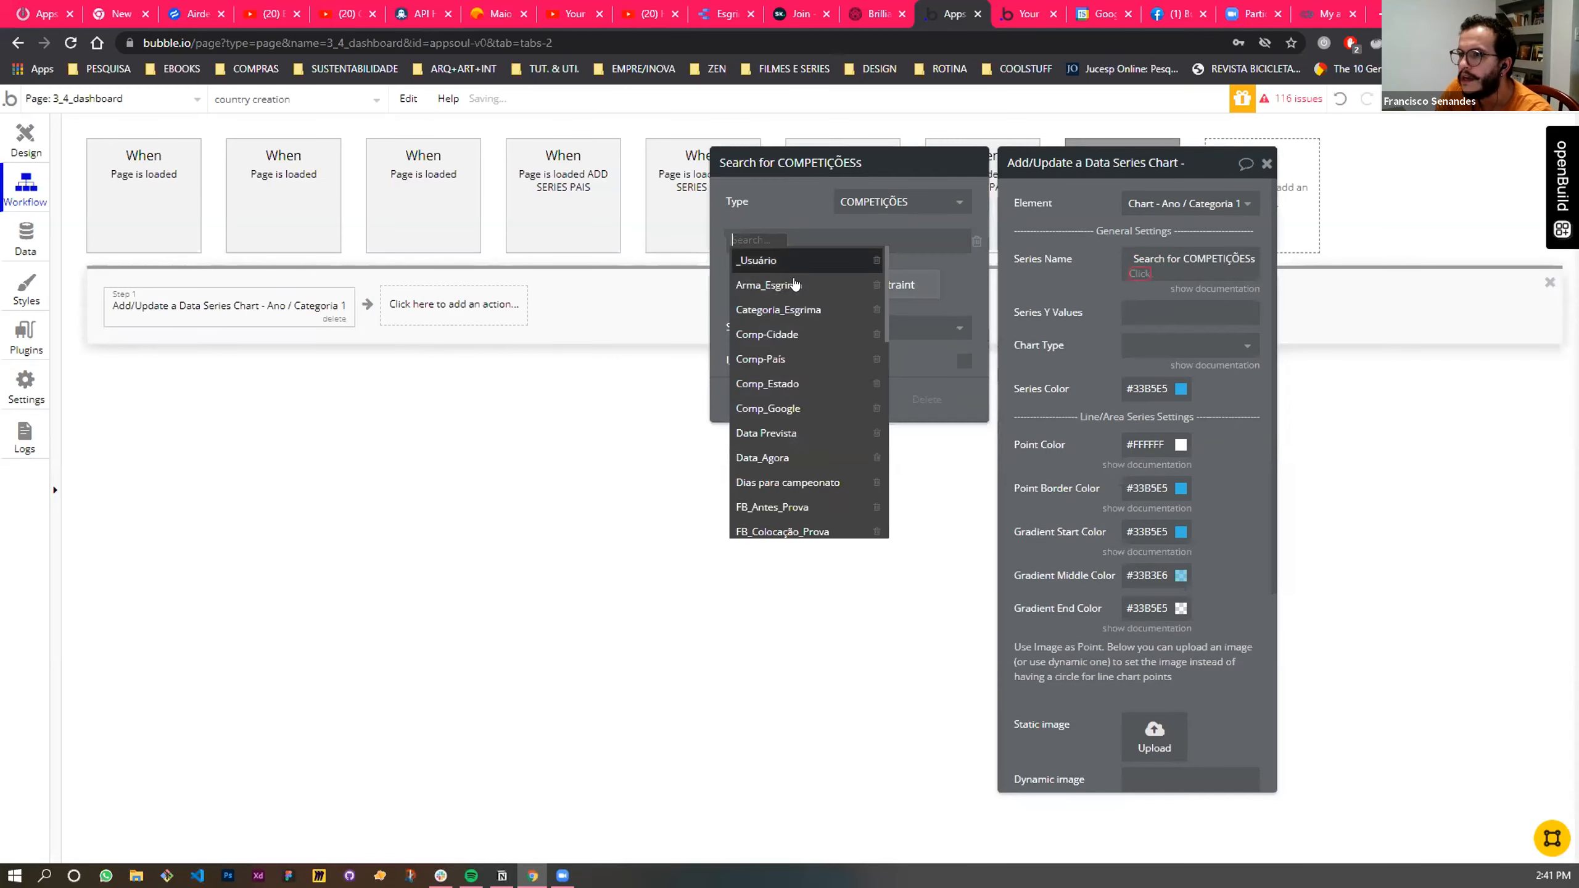
click(774, 364)
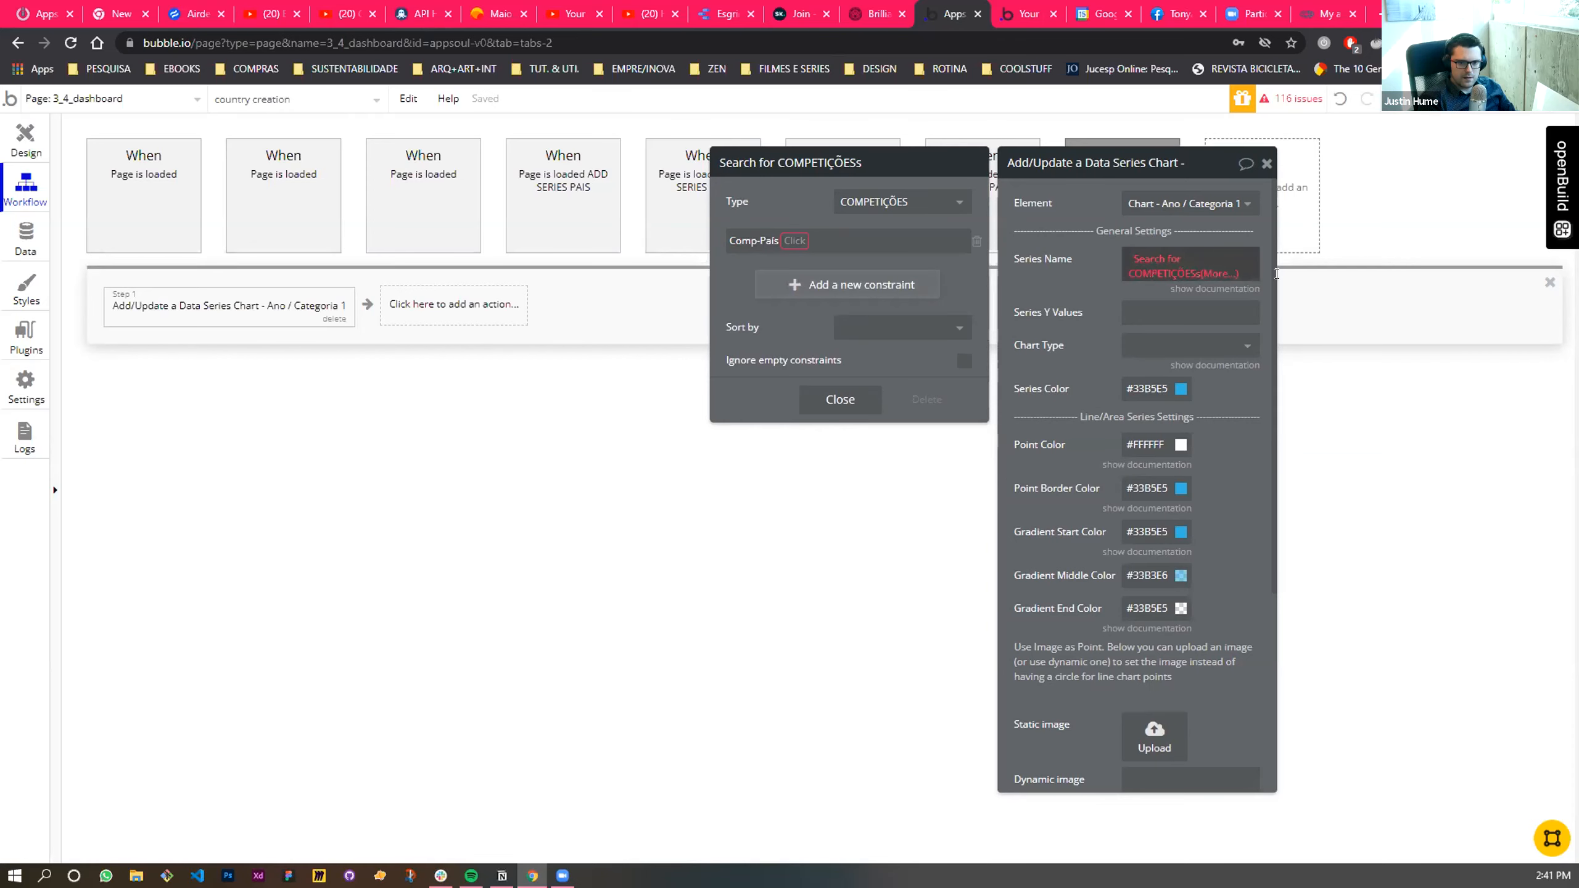
click(973, 243)
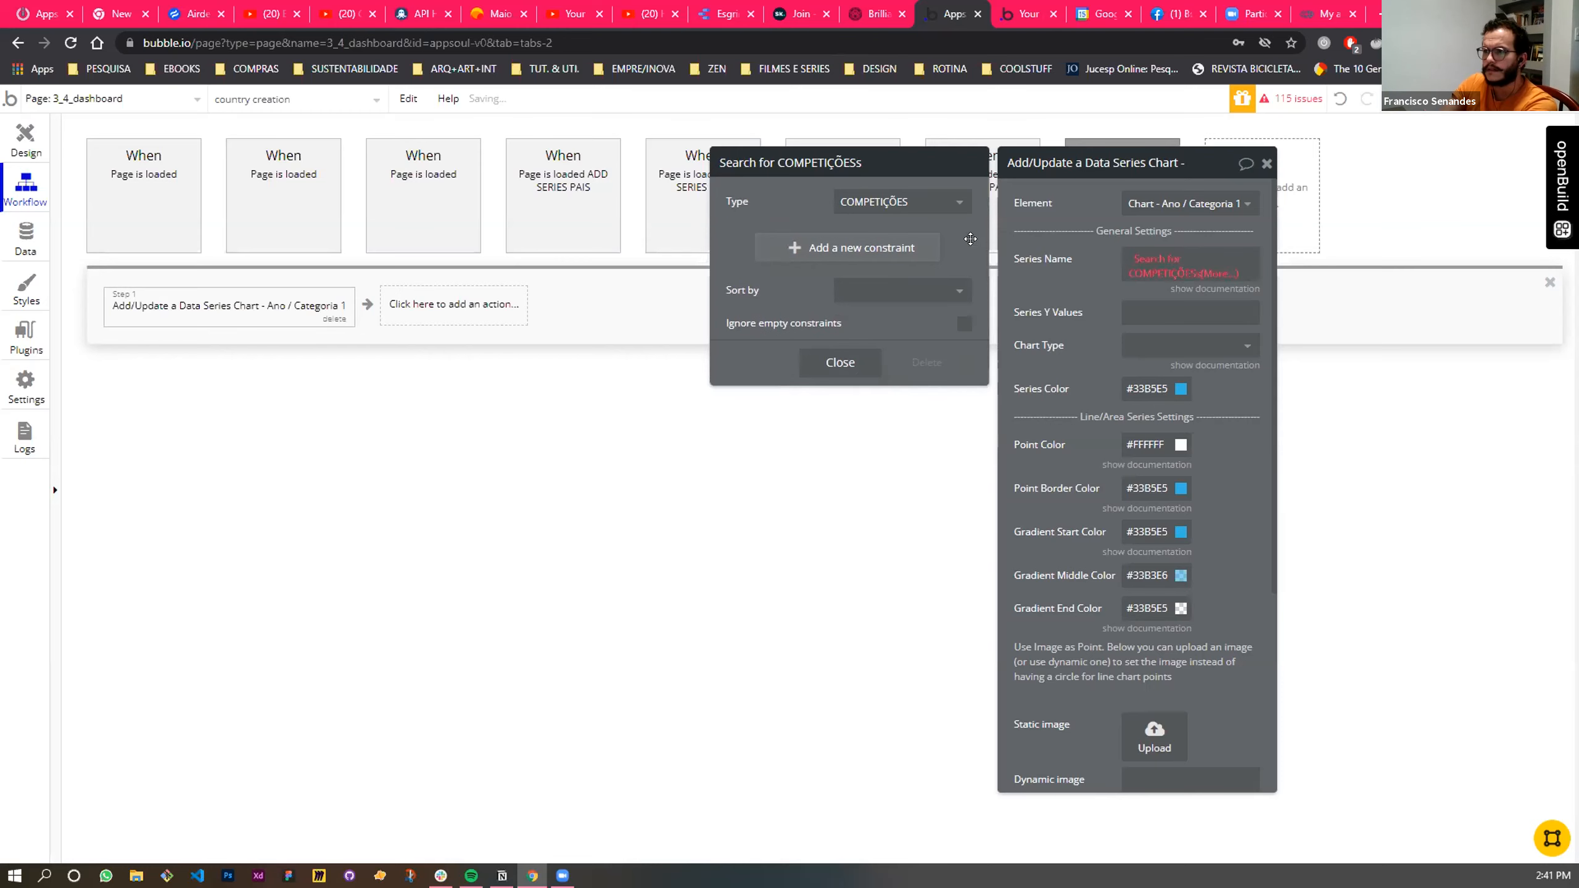
- Close the unconstrained search and extend the Series Name expression with the Comp-País field of the COMPETIÇÕES search
click(840, 361)
click(1131, 265)
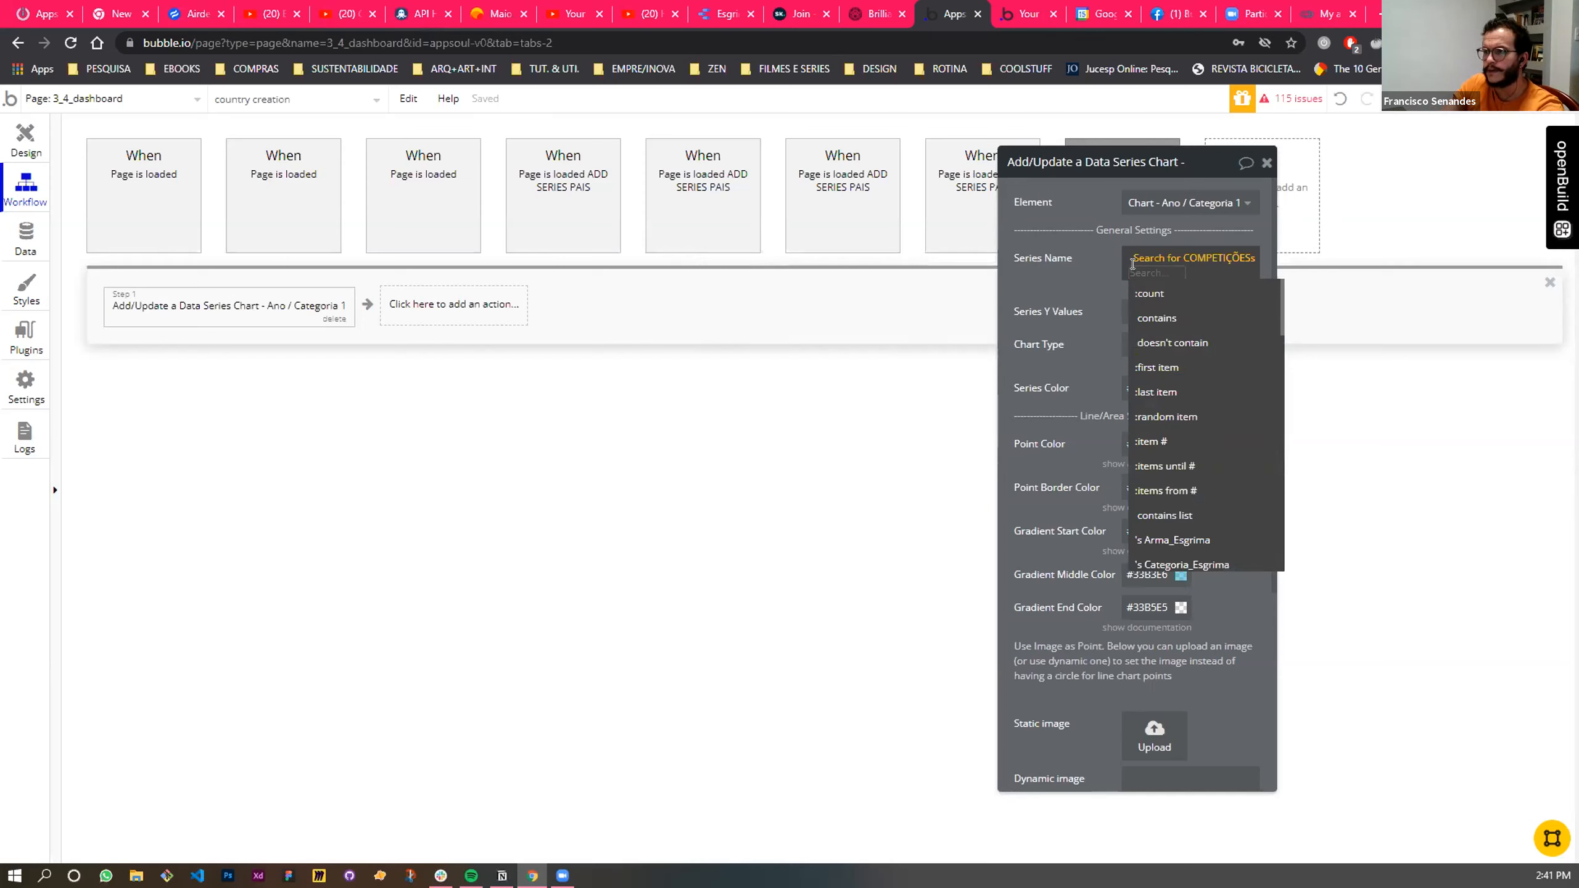
scroll(1190, 417, down, 3)
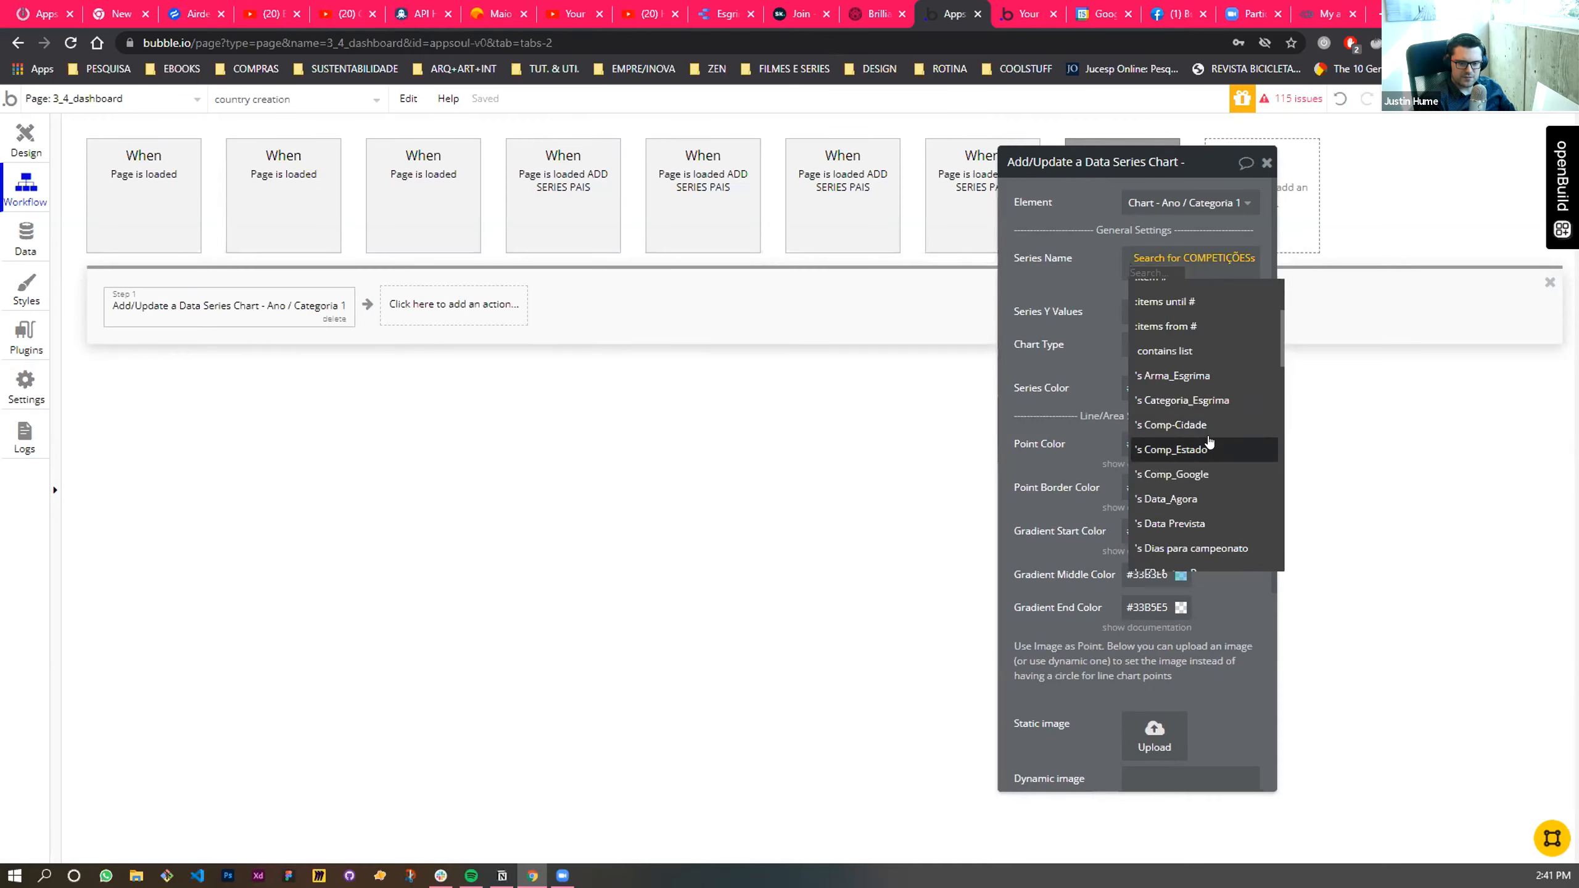
scroll(1191, 451, down, 2)
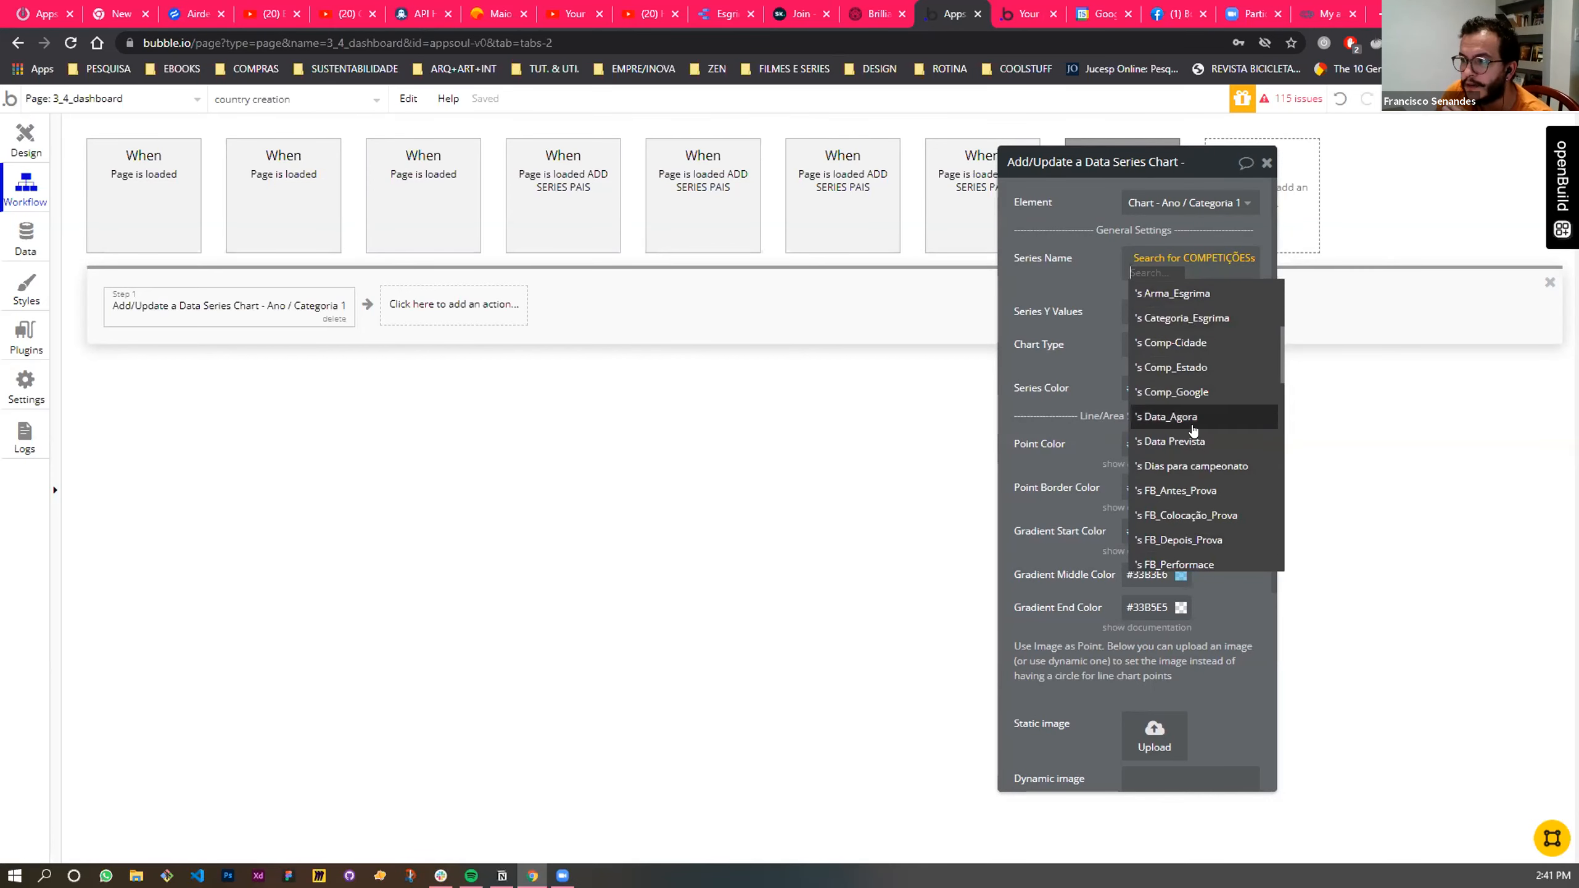
scroll(1184, 457, up, 3)
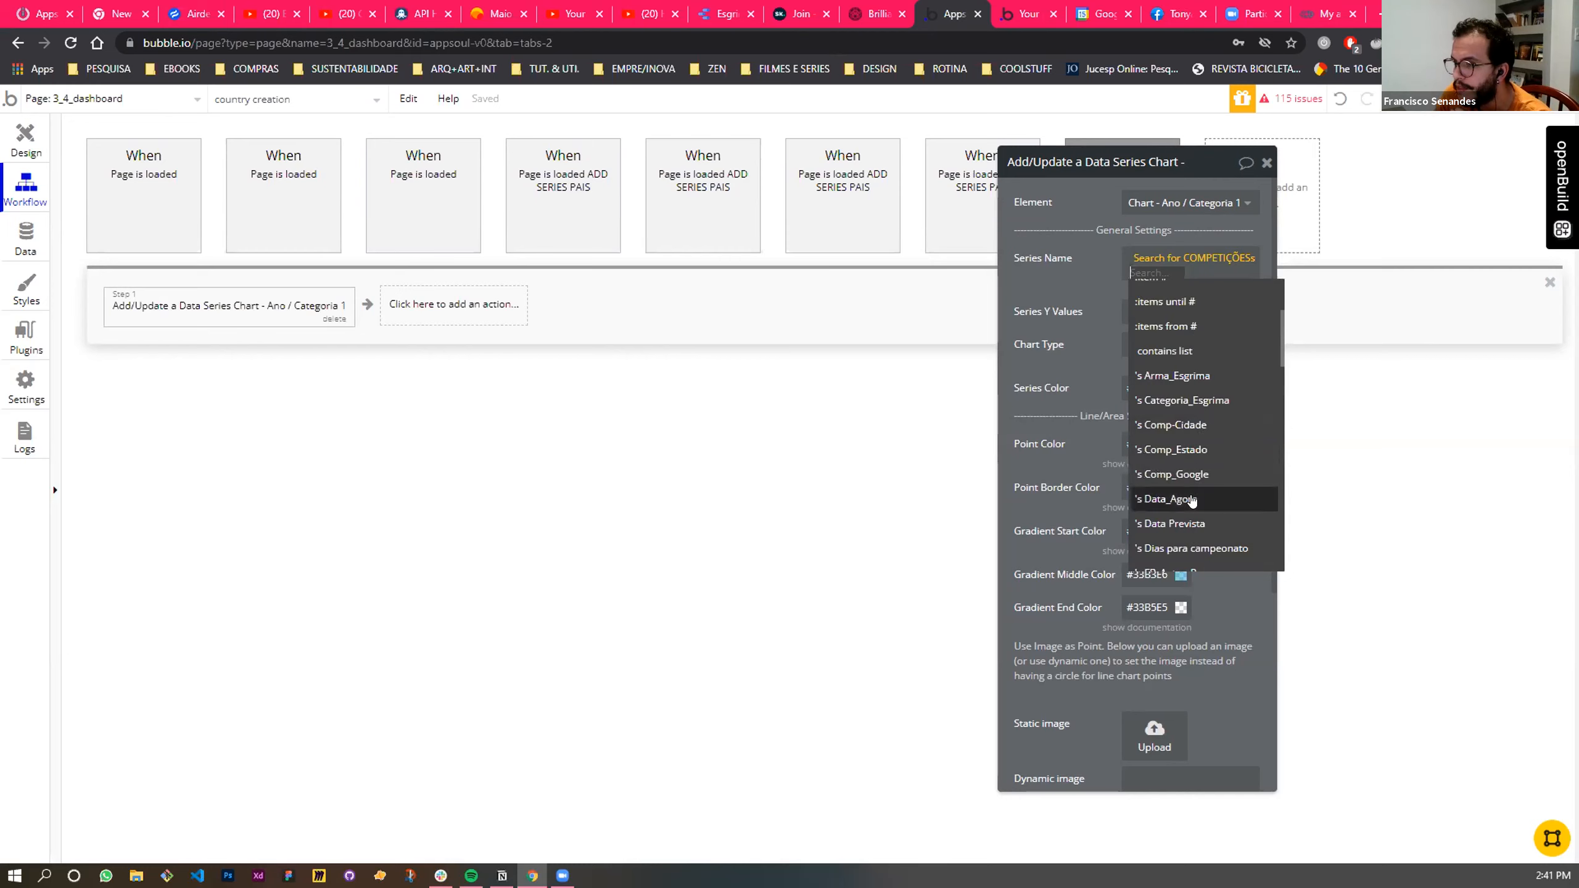
text(pais)
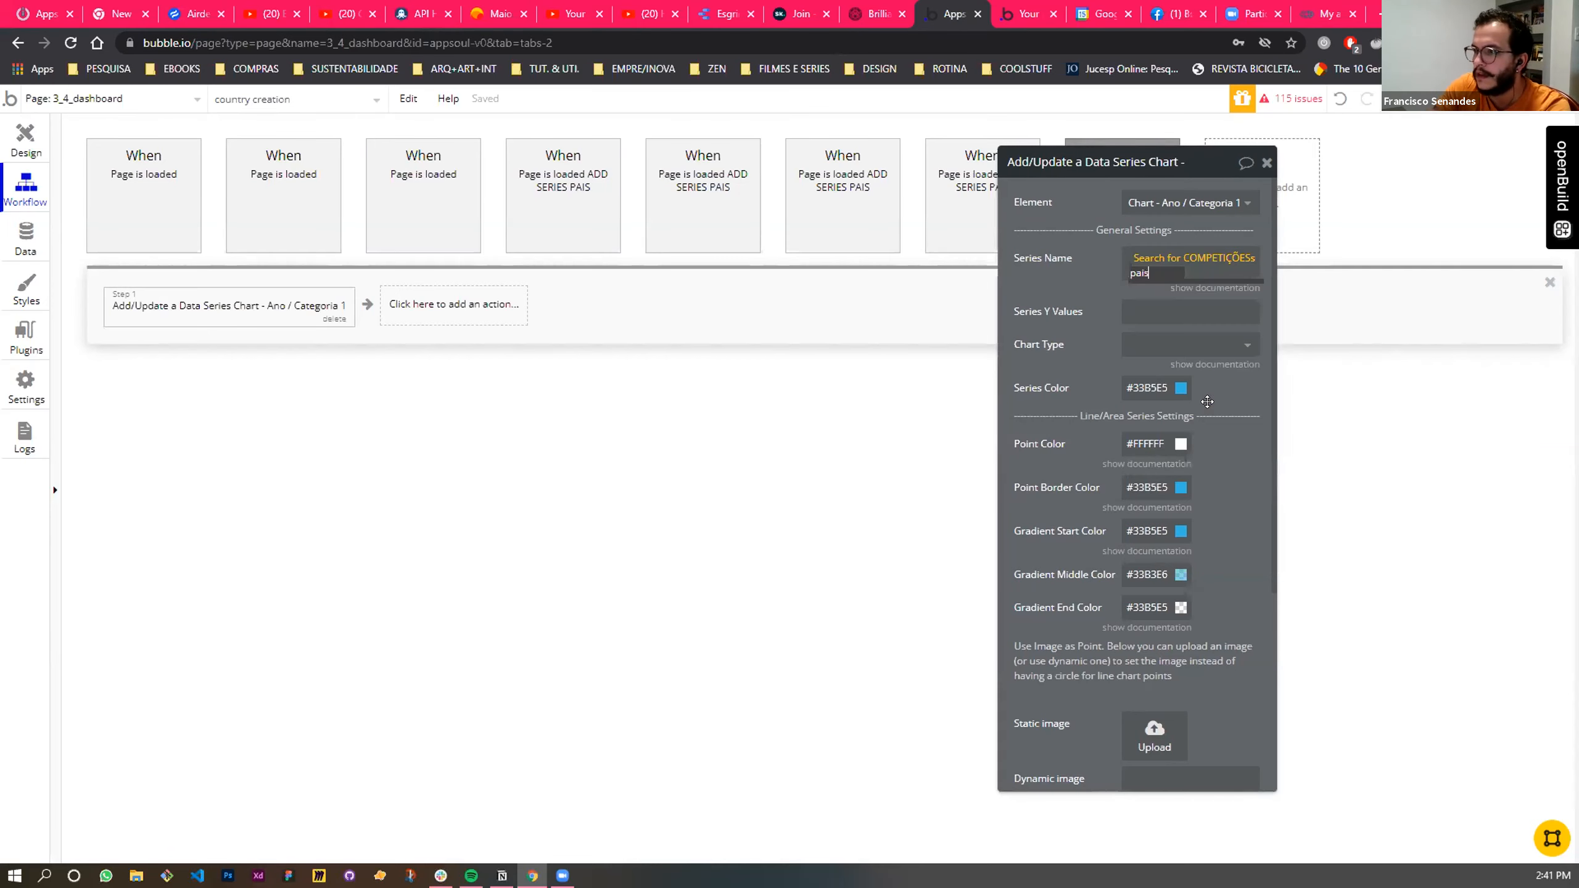
key(BackSpace)
key(BackSpace)
key(BackSpace)
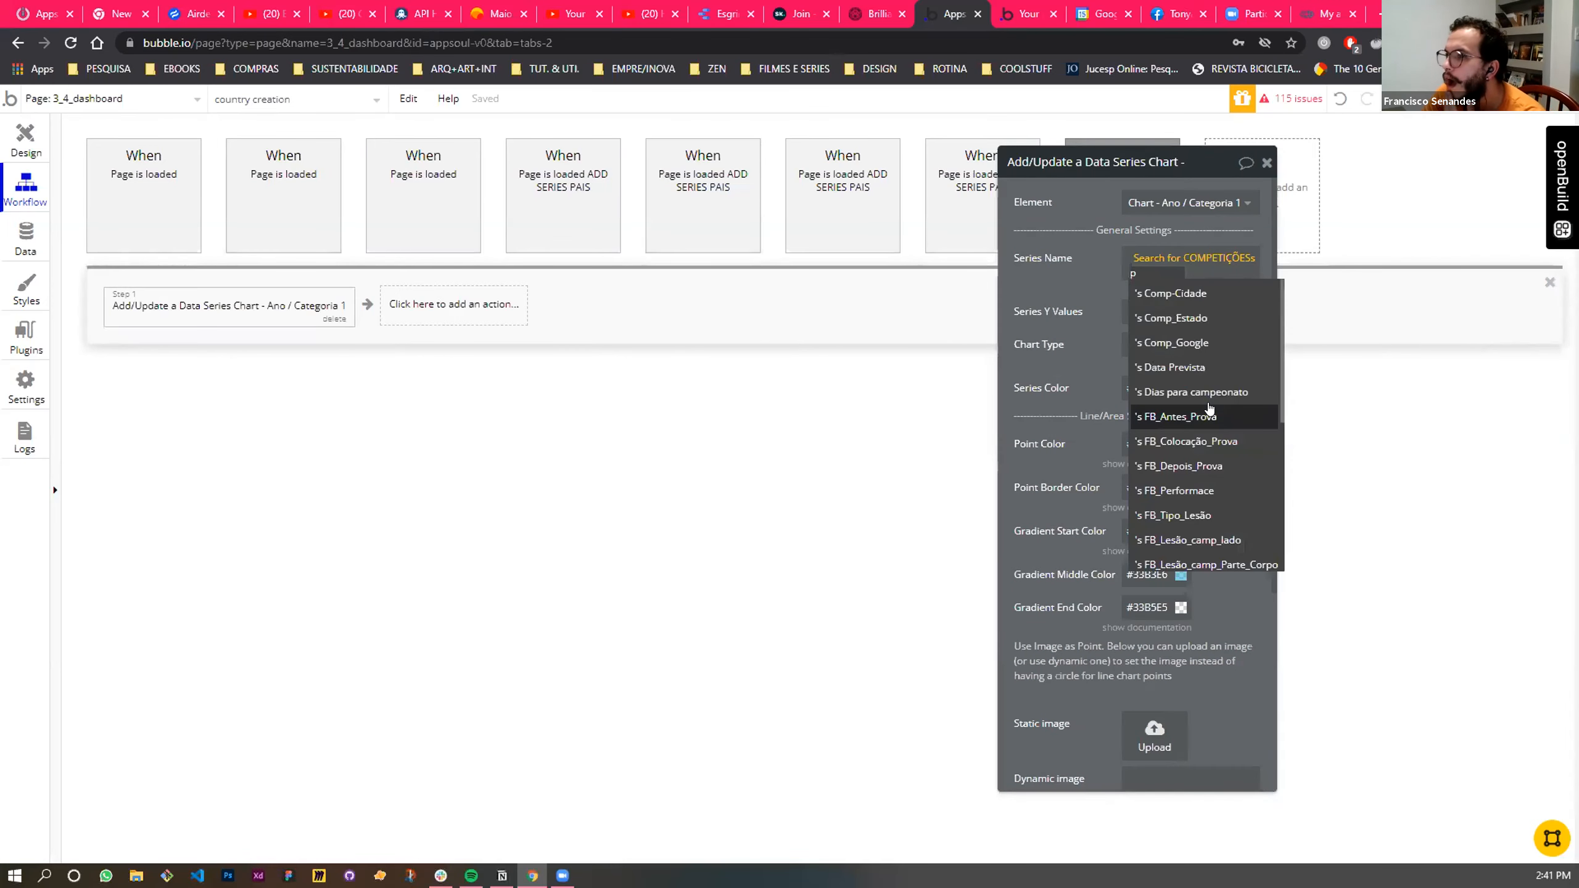
key(BackSpace)
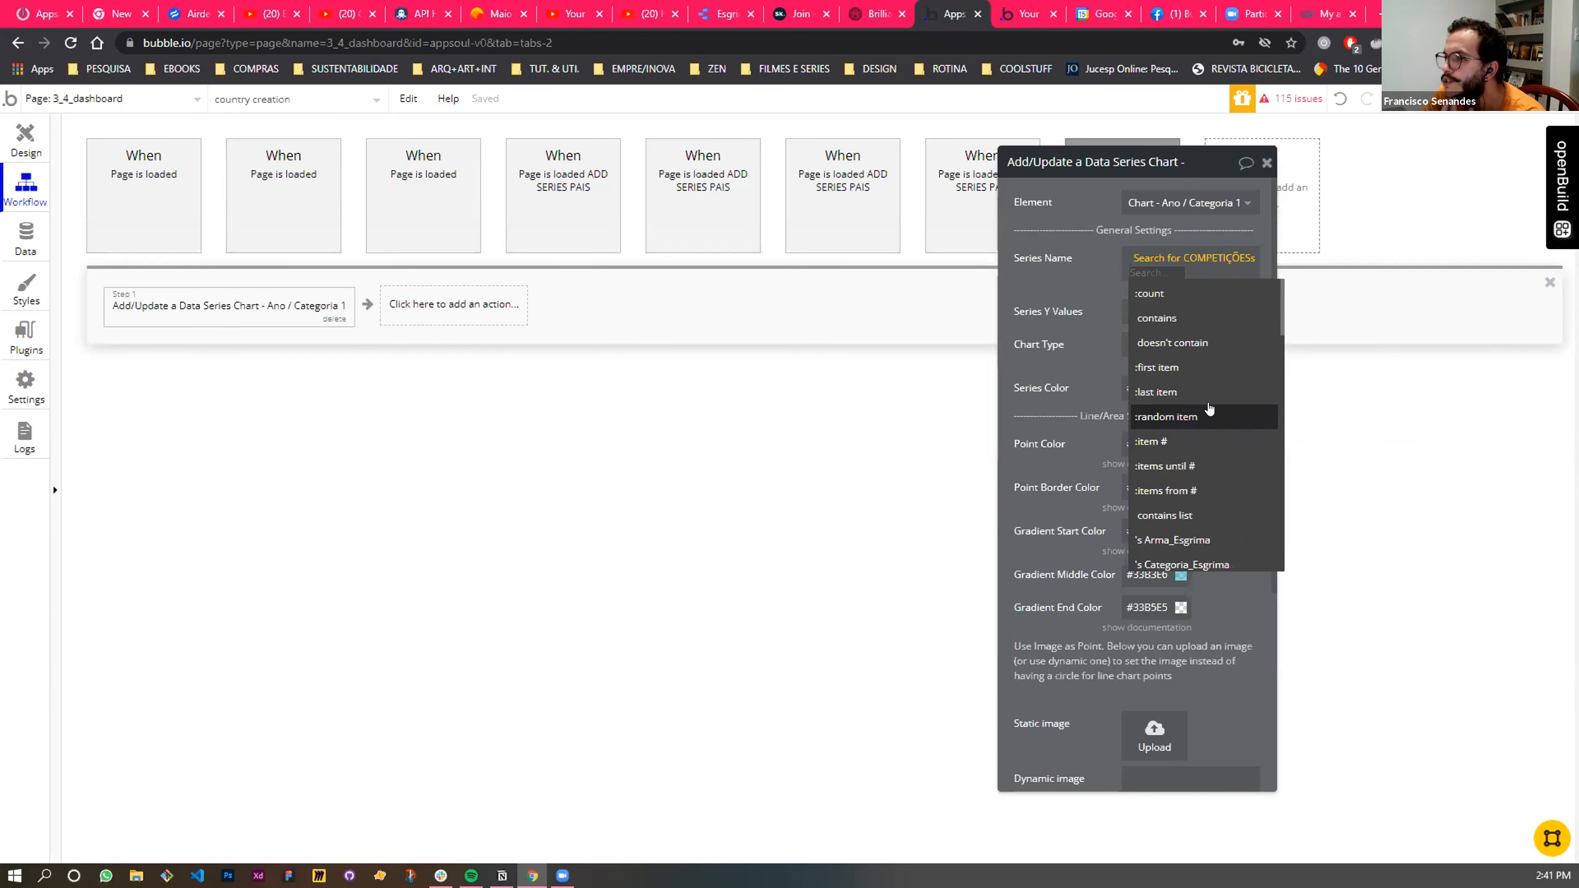
scroll(1215, 421, down, 3)
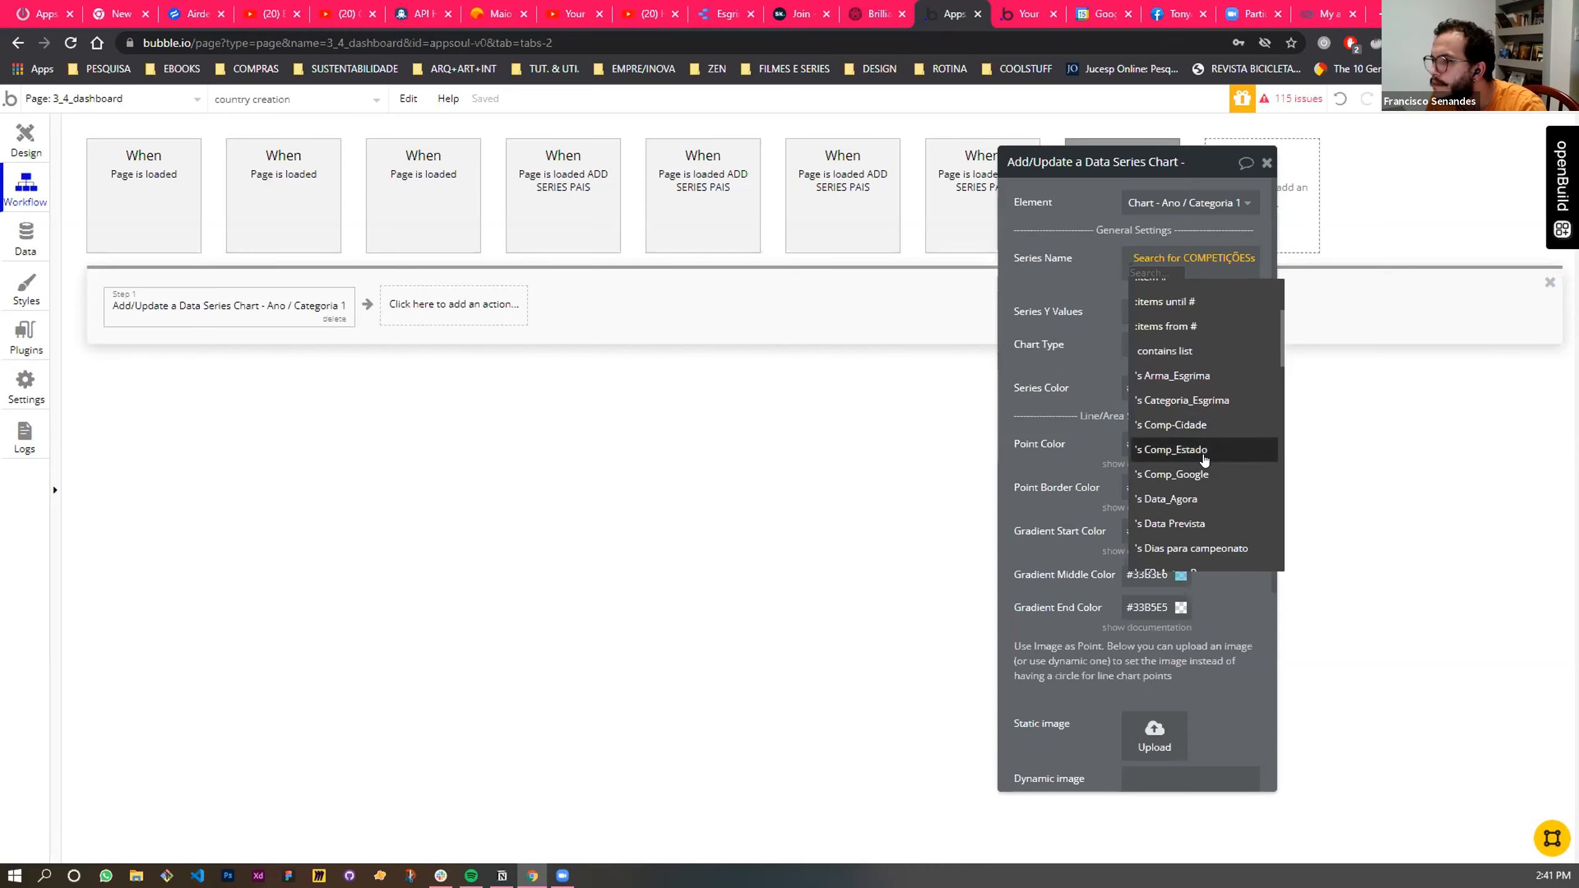
scroll(1204, 460, down, 5)
scroll(1204, 469, down, 3)
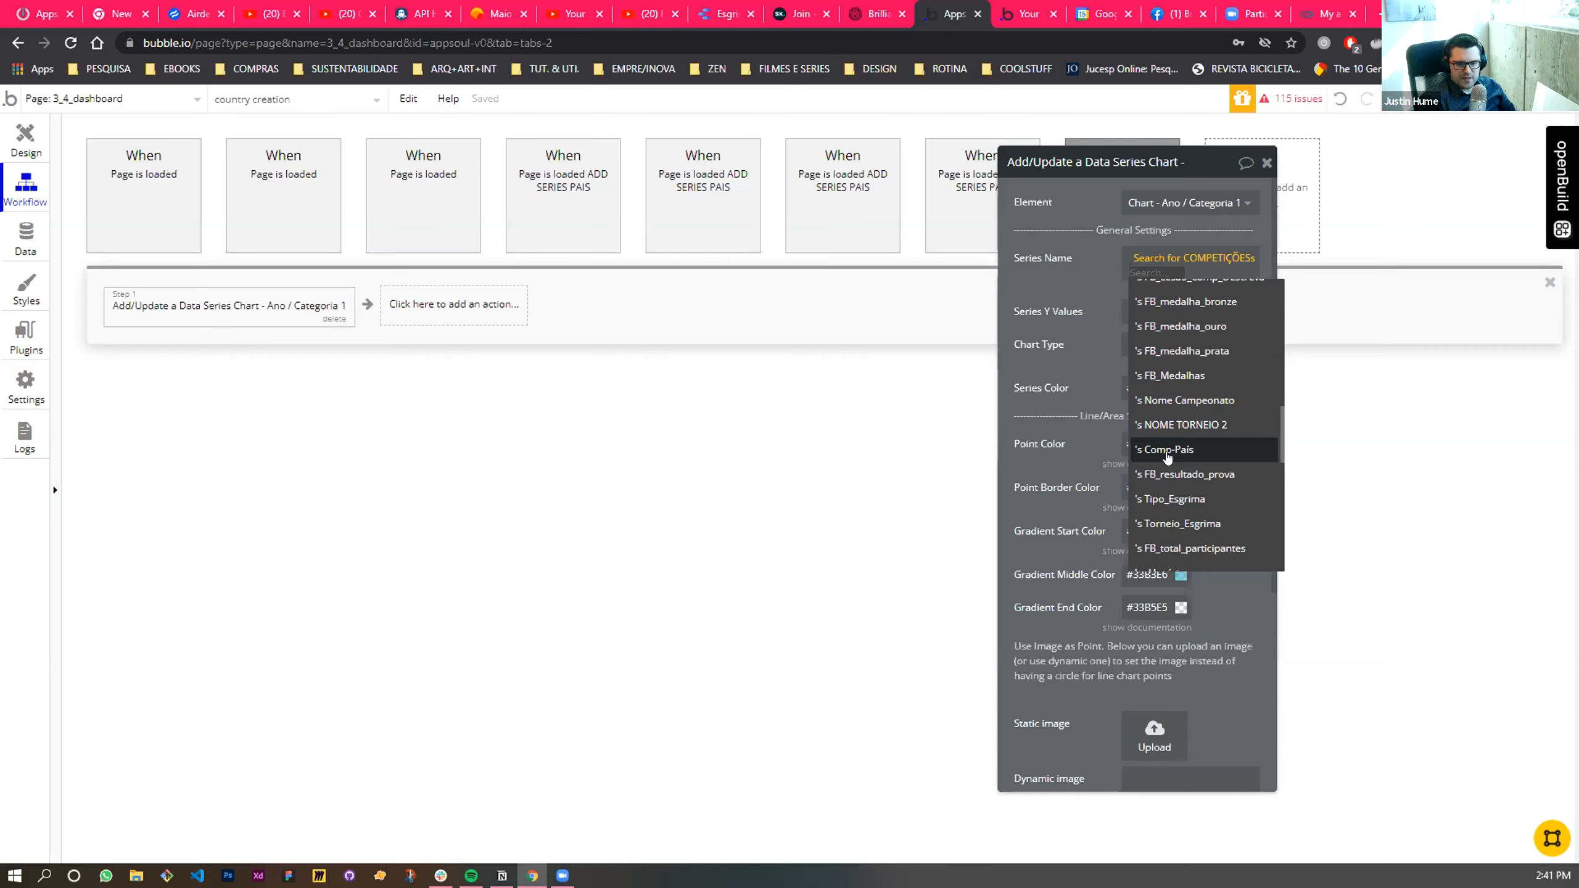
click(1167, 454)
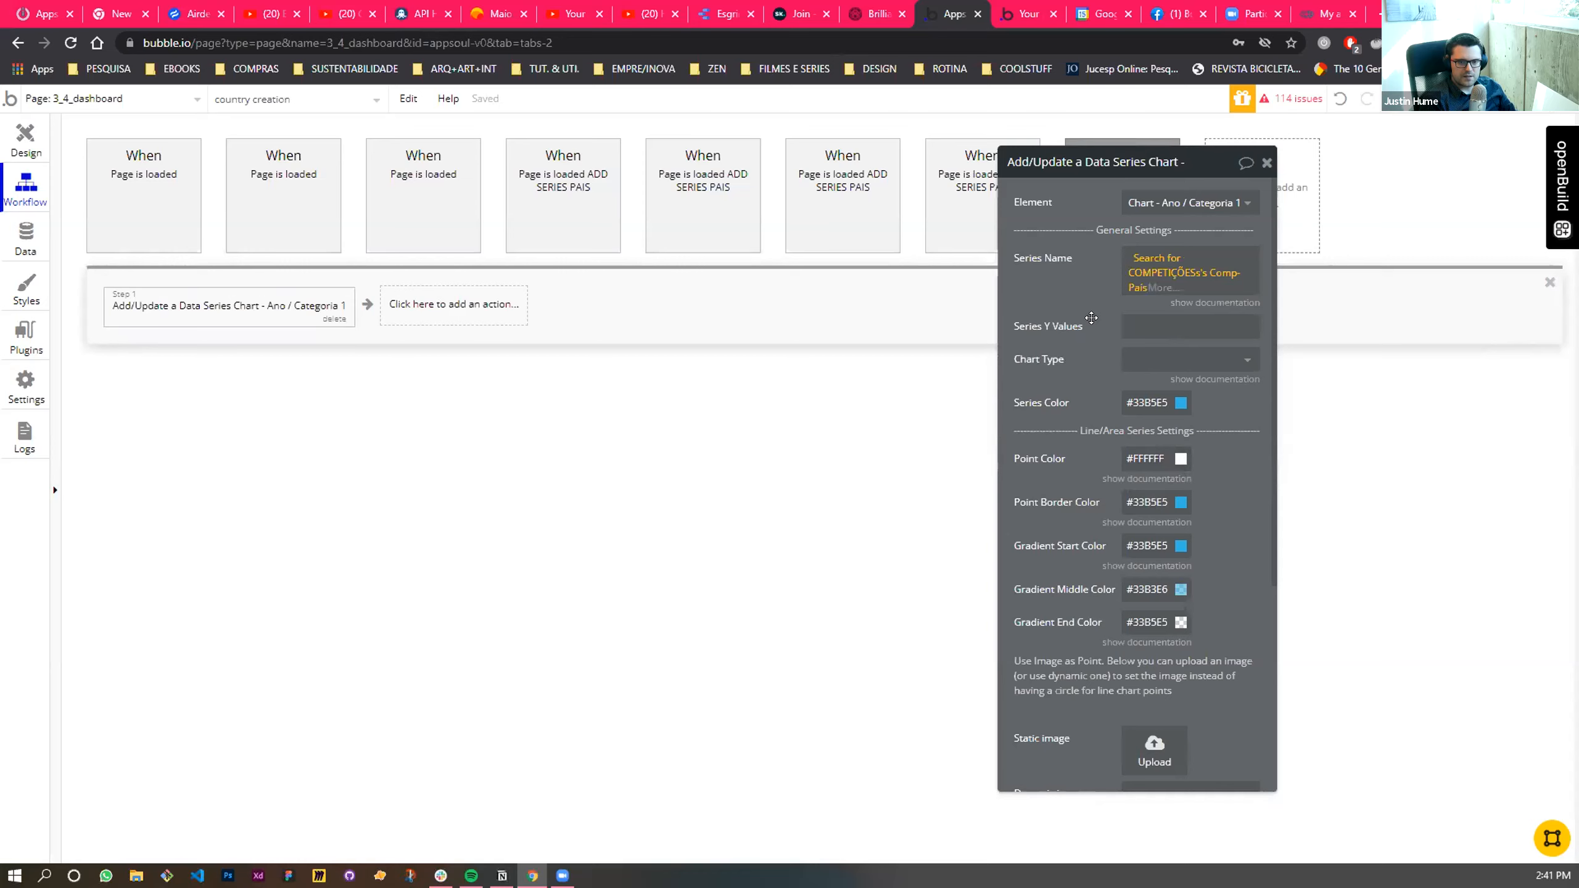
- Append :item # with Current Workflow number to the Comp-País list in the Series Name expression
click(1166, 277)
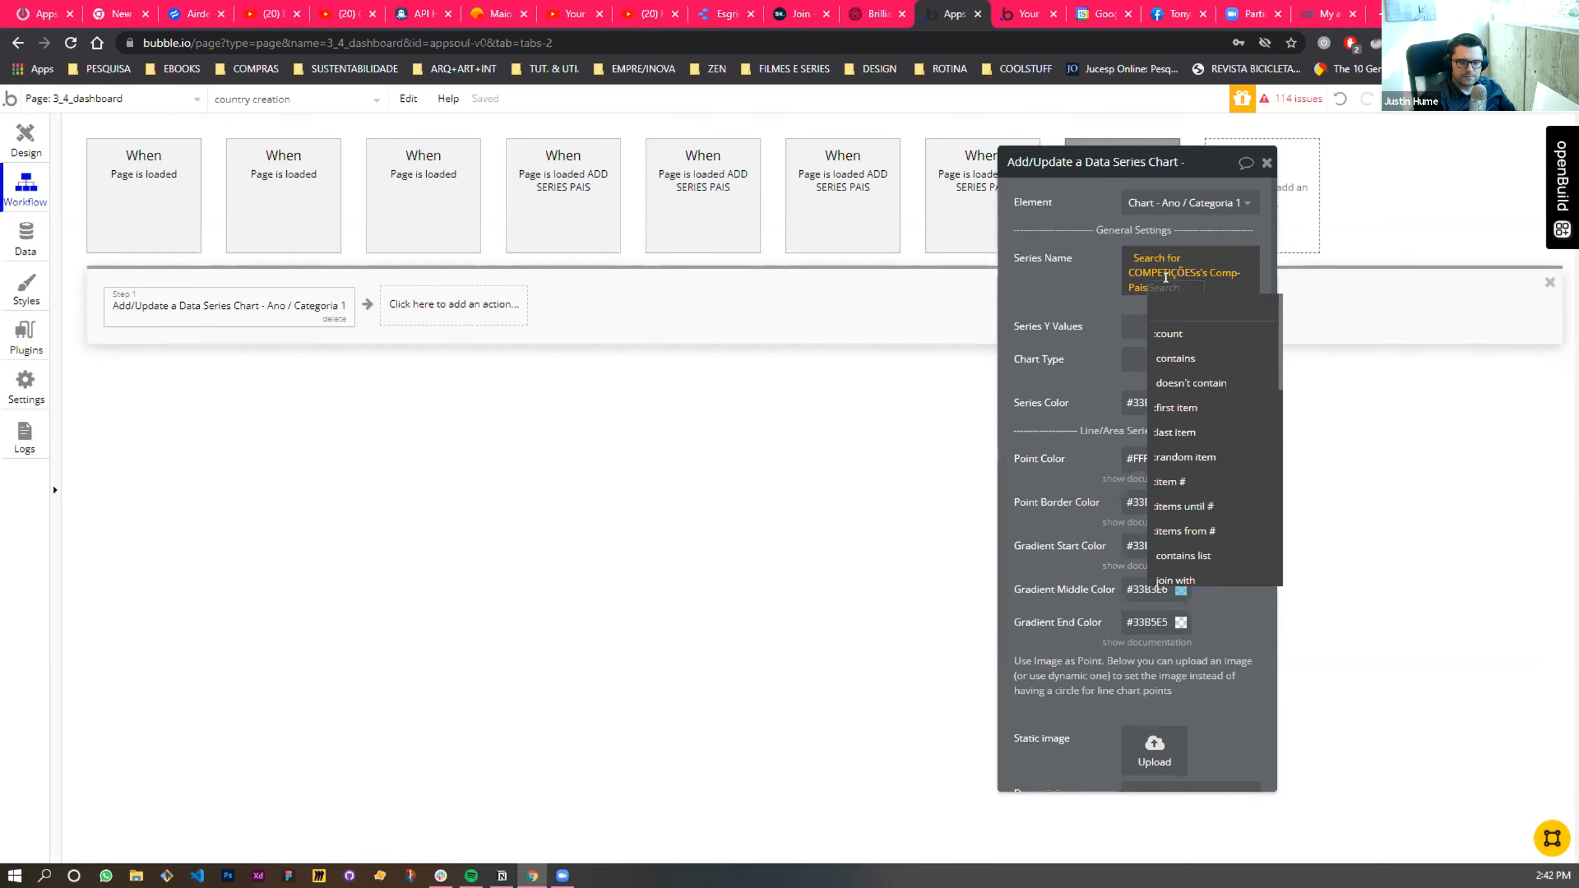
click(1202, 484)
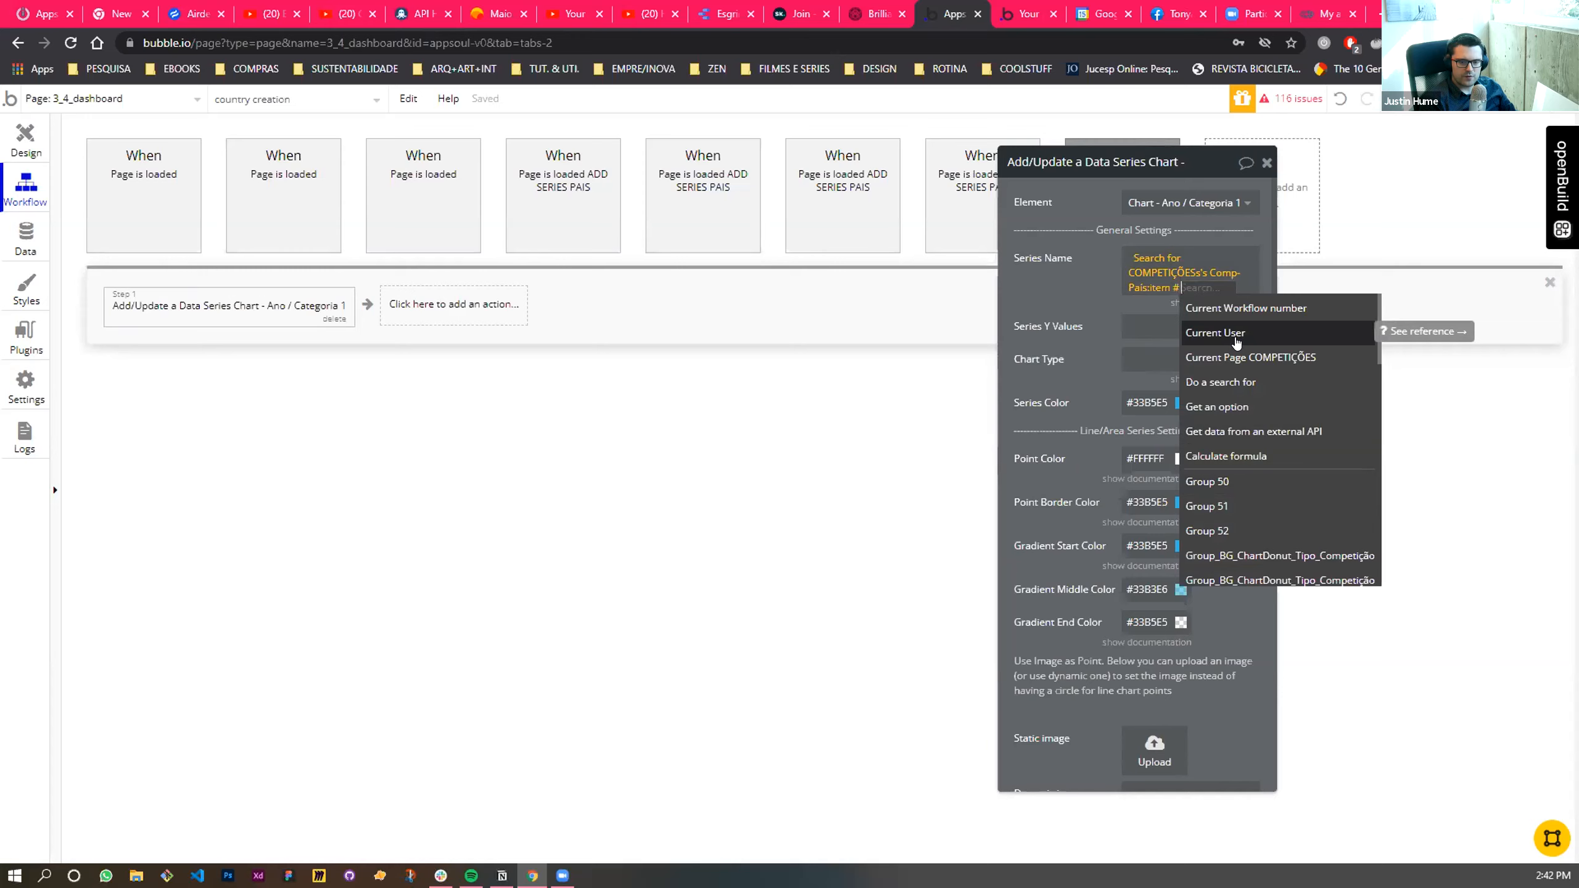
click(1270, 309)
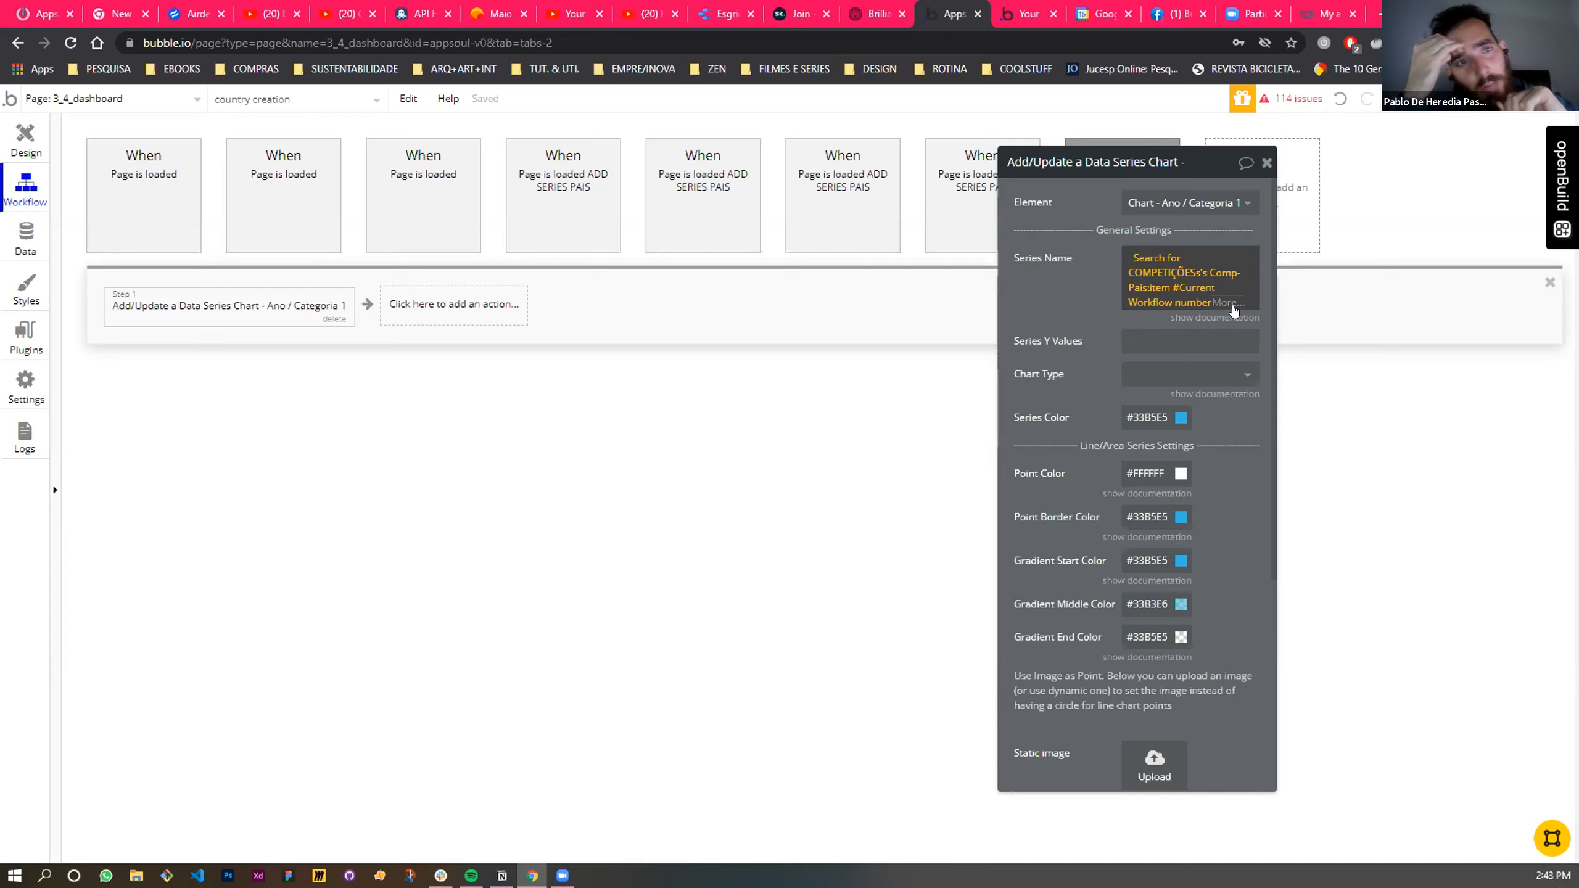
- Replace the item # operator after Comp-País in the Series Name expression with :unique elements
click(1164, 288)
text(uni)
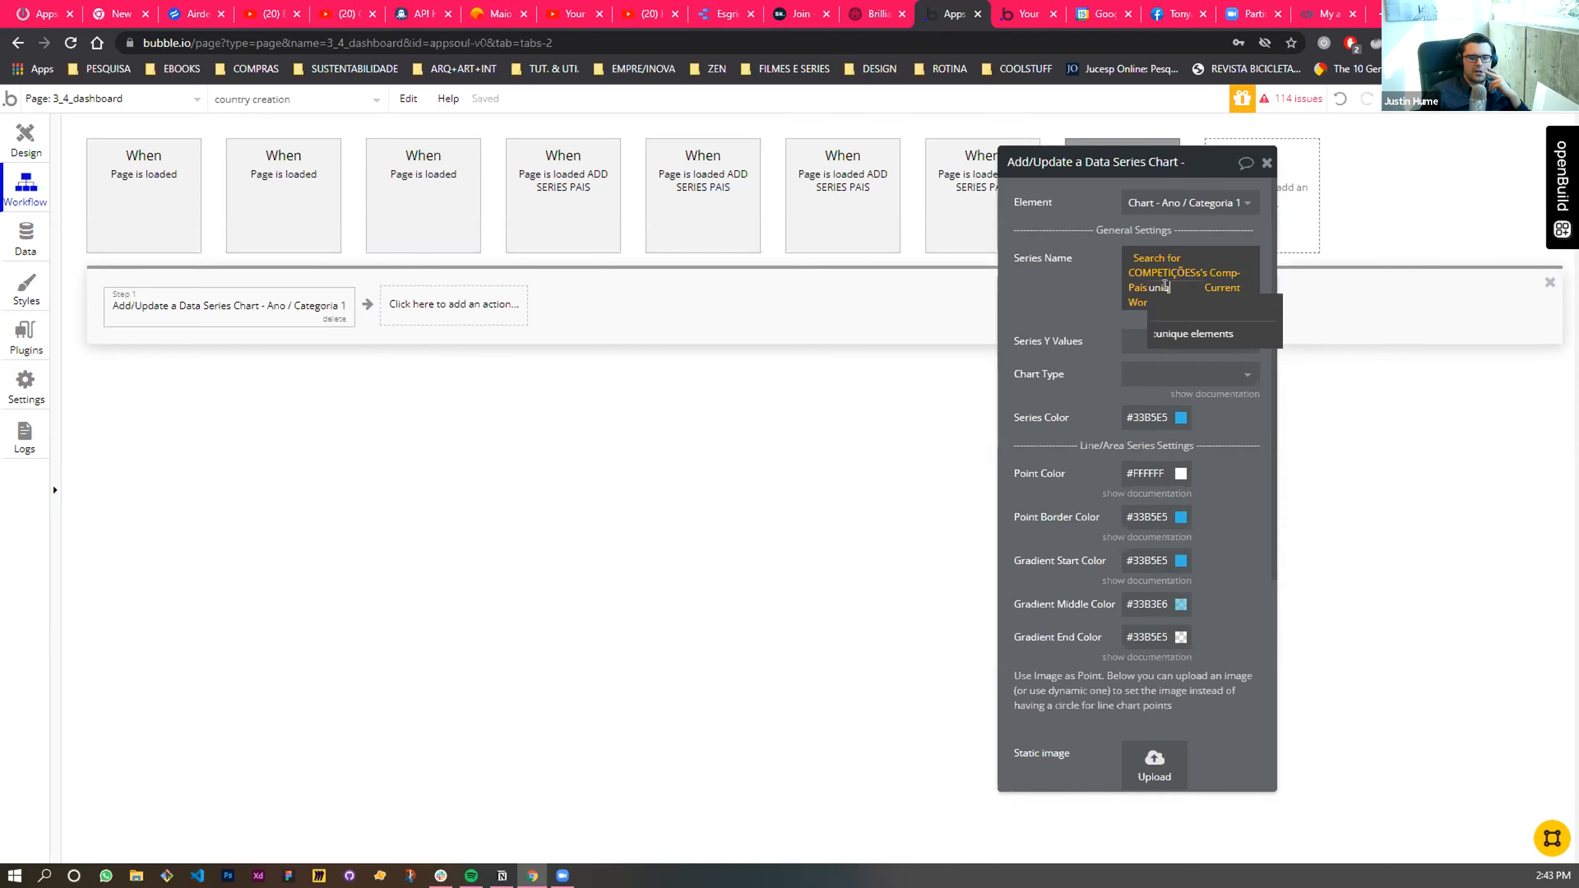
click(1191, 333)
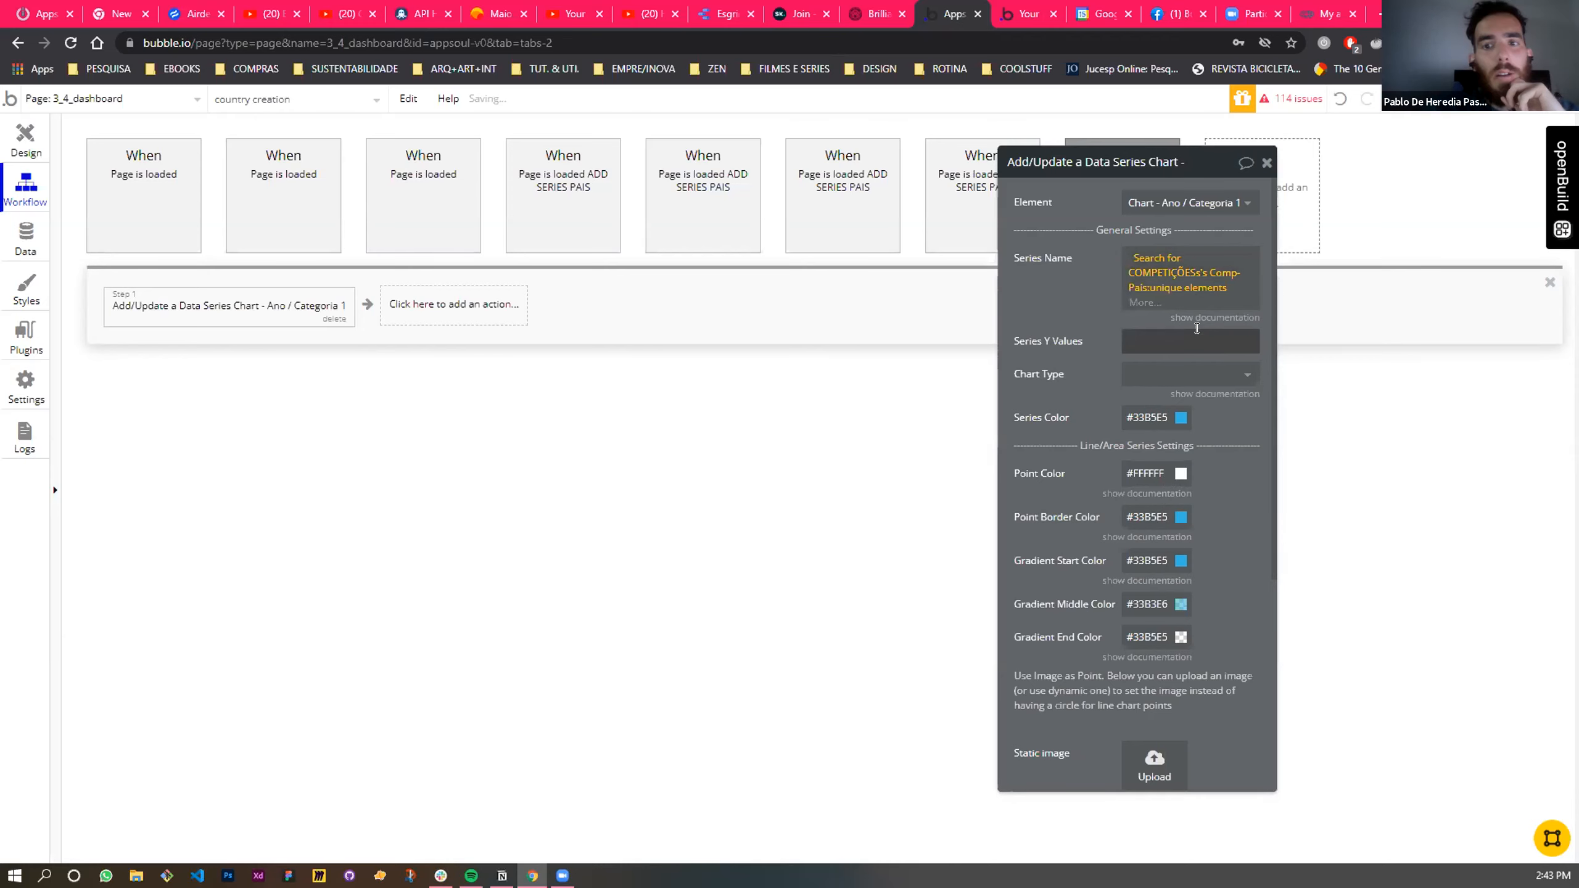
click(1059, 282)
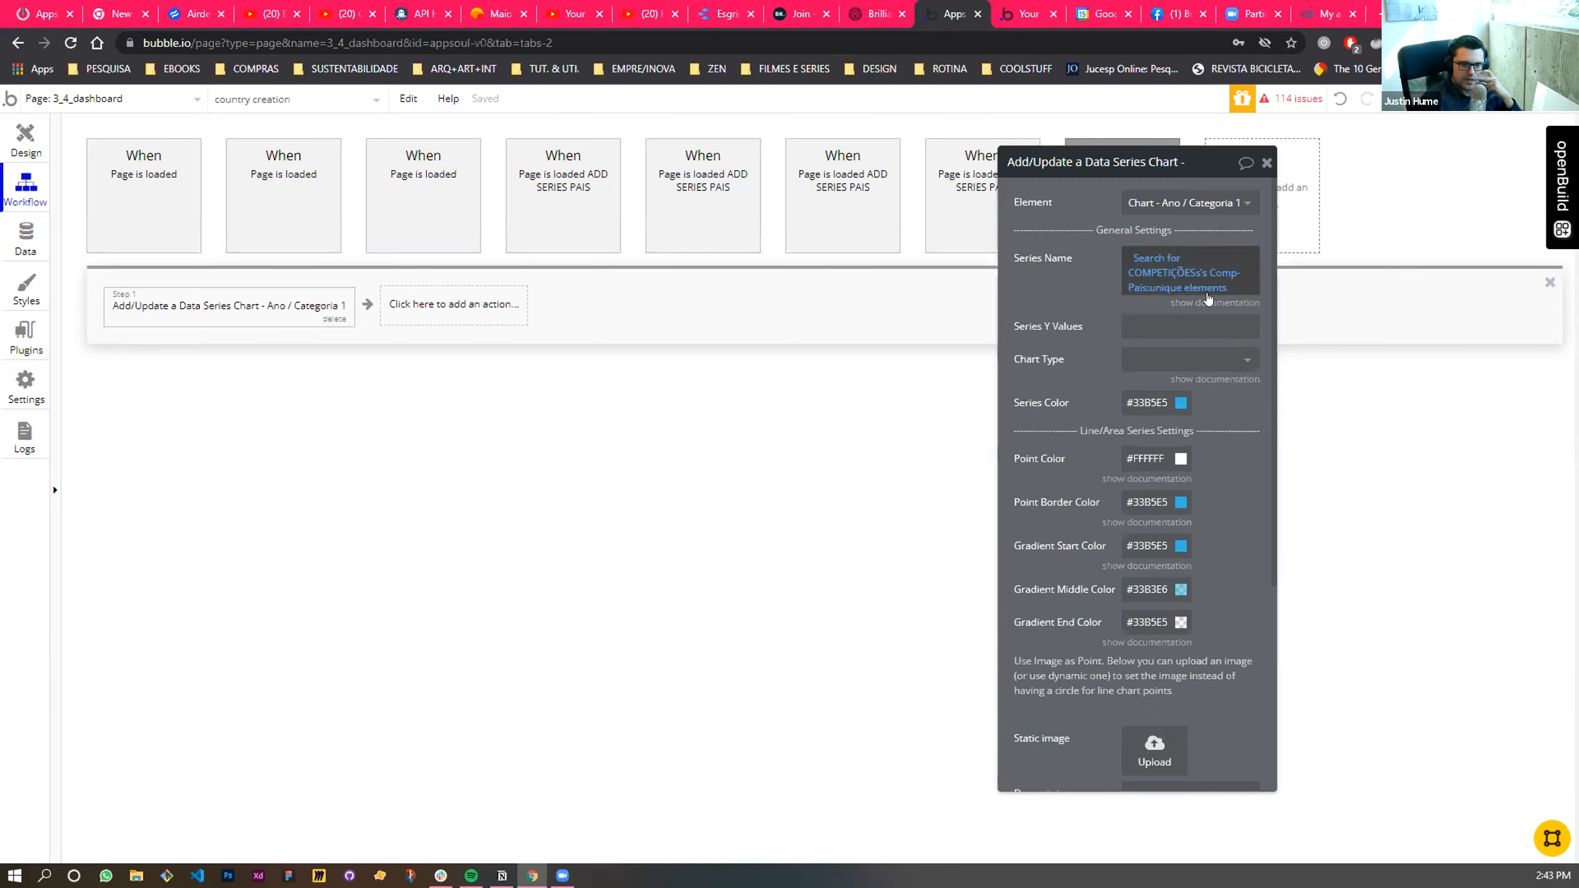
- Reapply the :unique elements operator after Comp-País in the Series Name expression
click(1189, 287)
click(1189, 286)
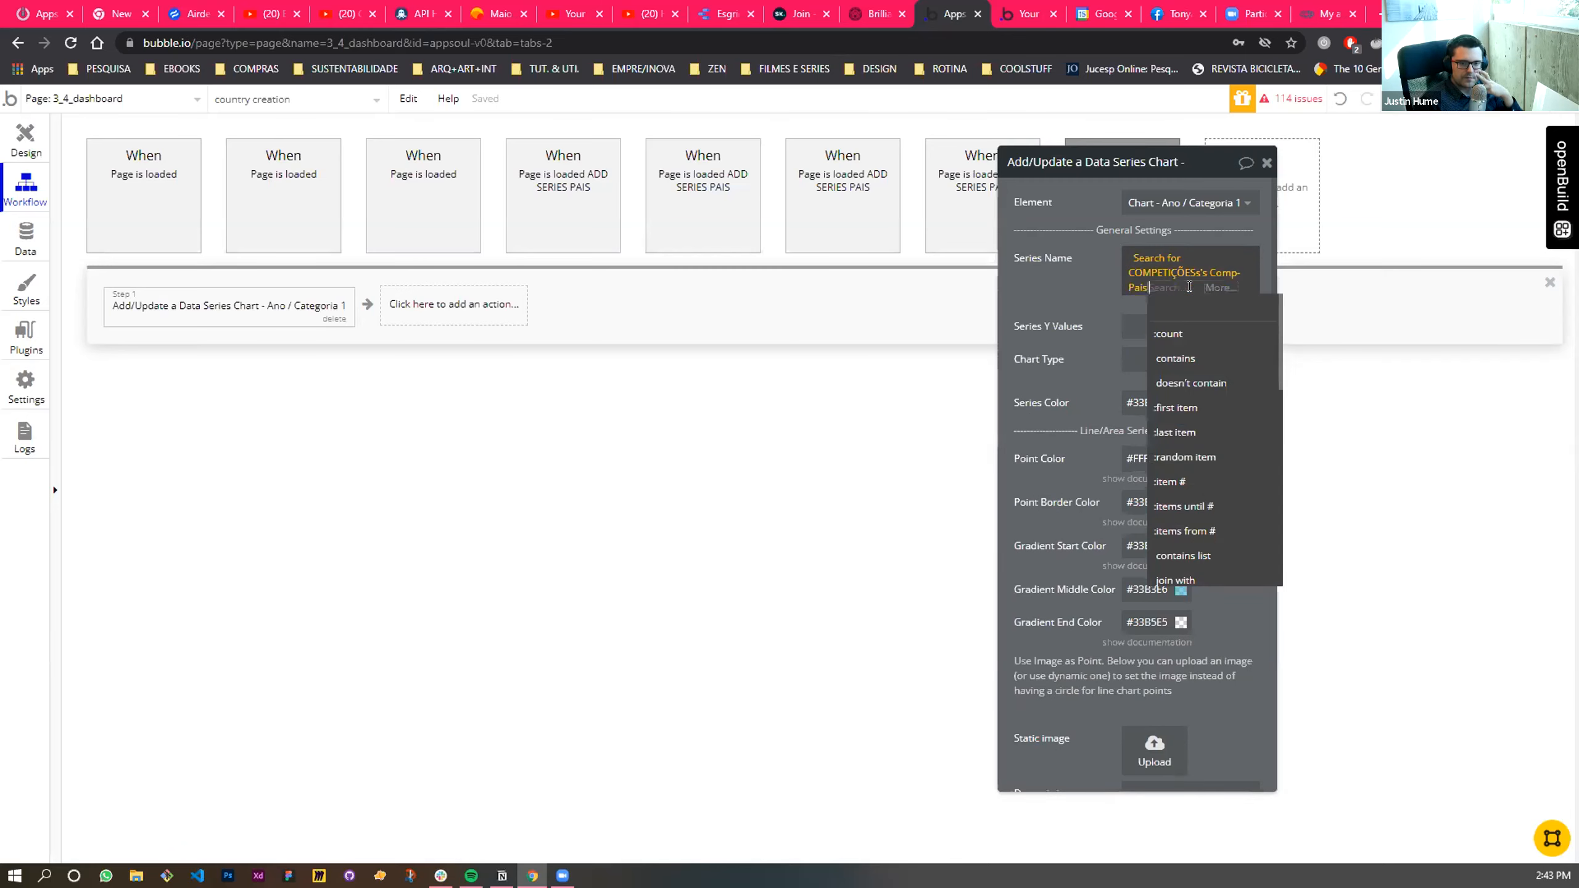
click(1071, 297)
click(1218, 289)
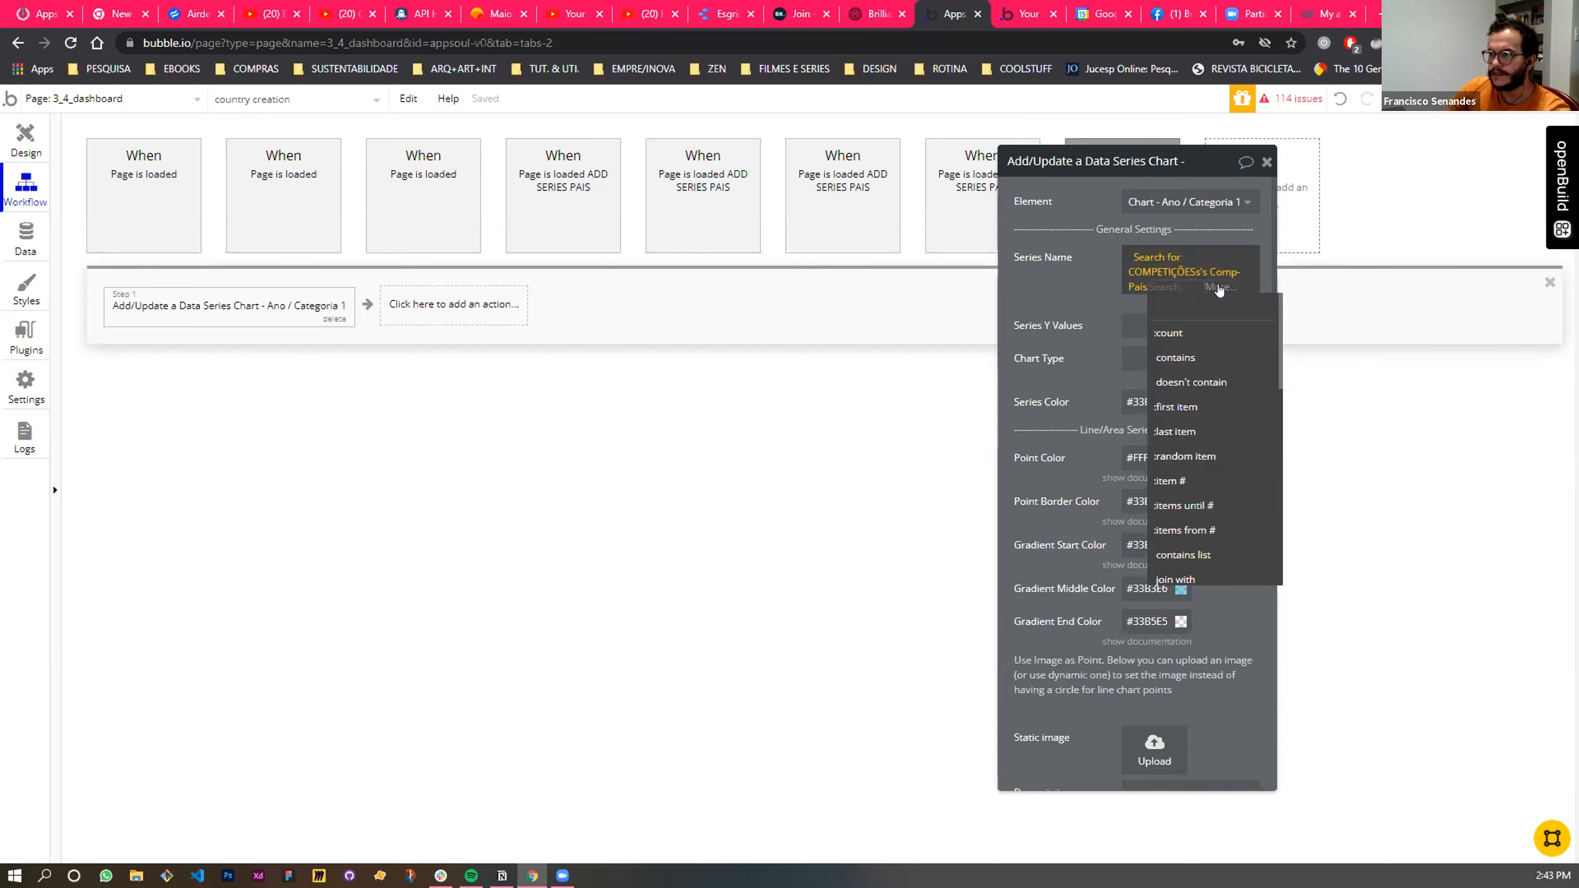
text(uni)
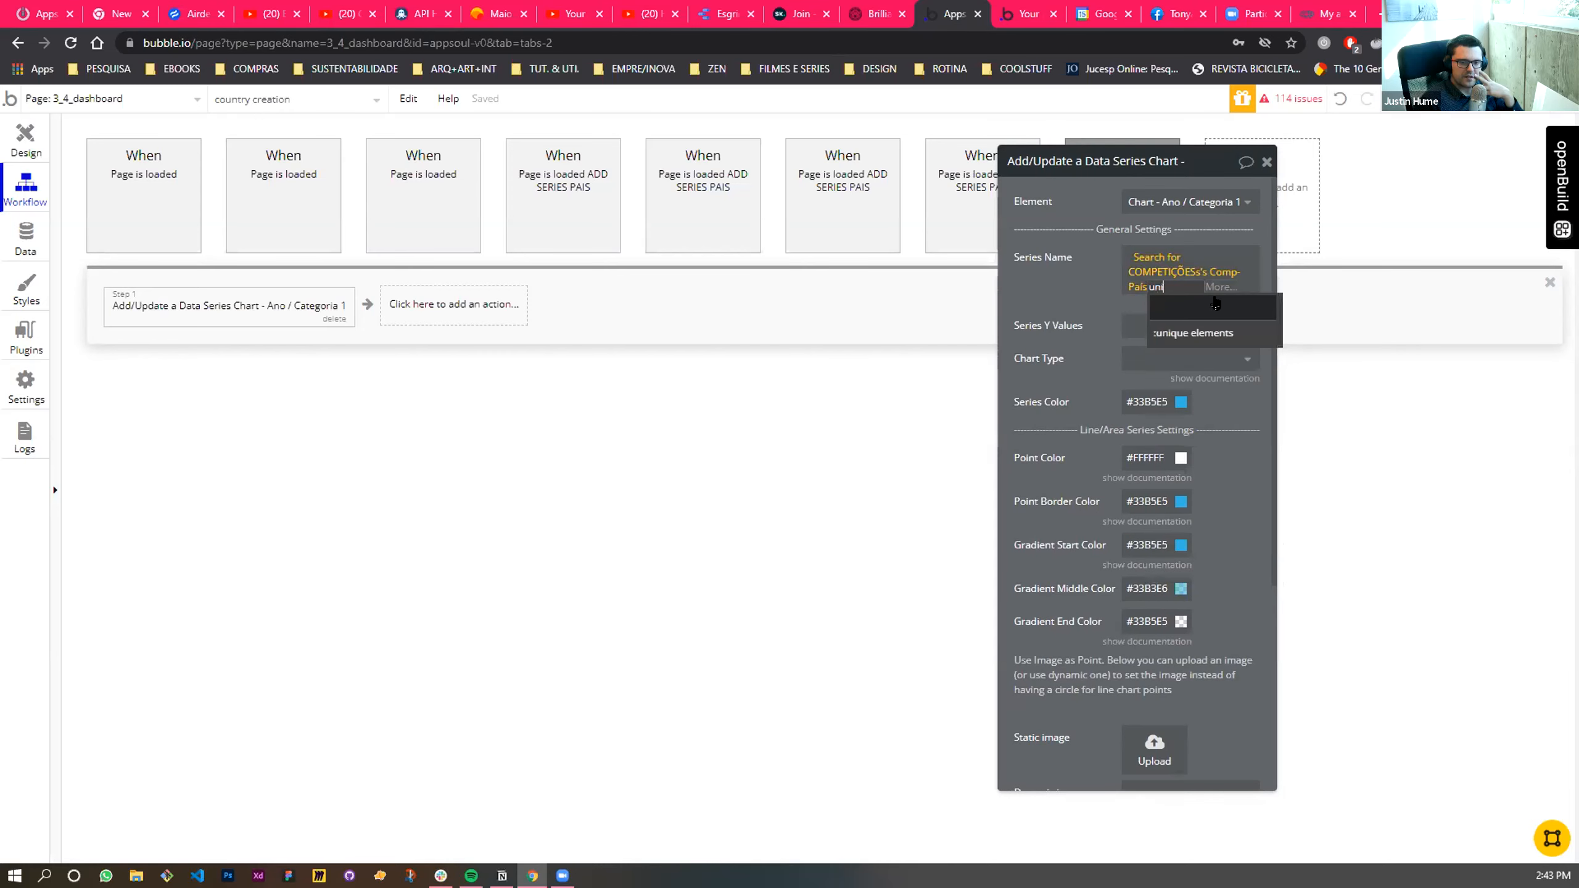
click(1226, 331)
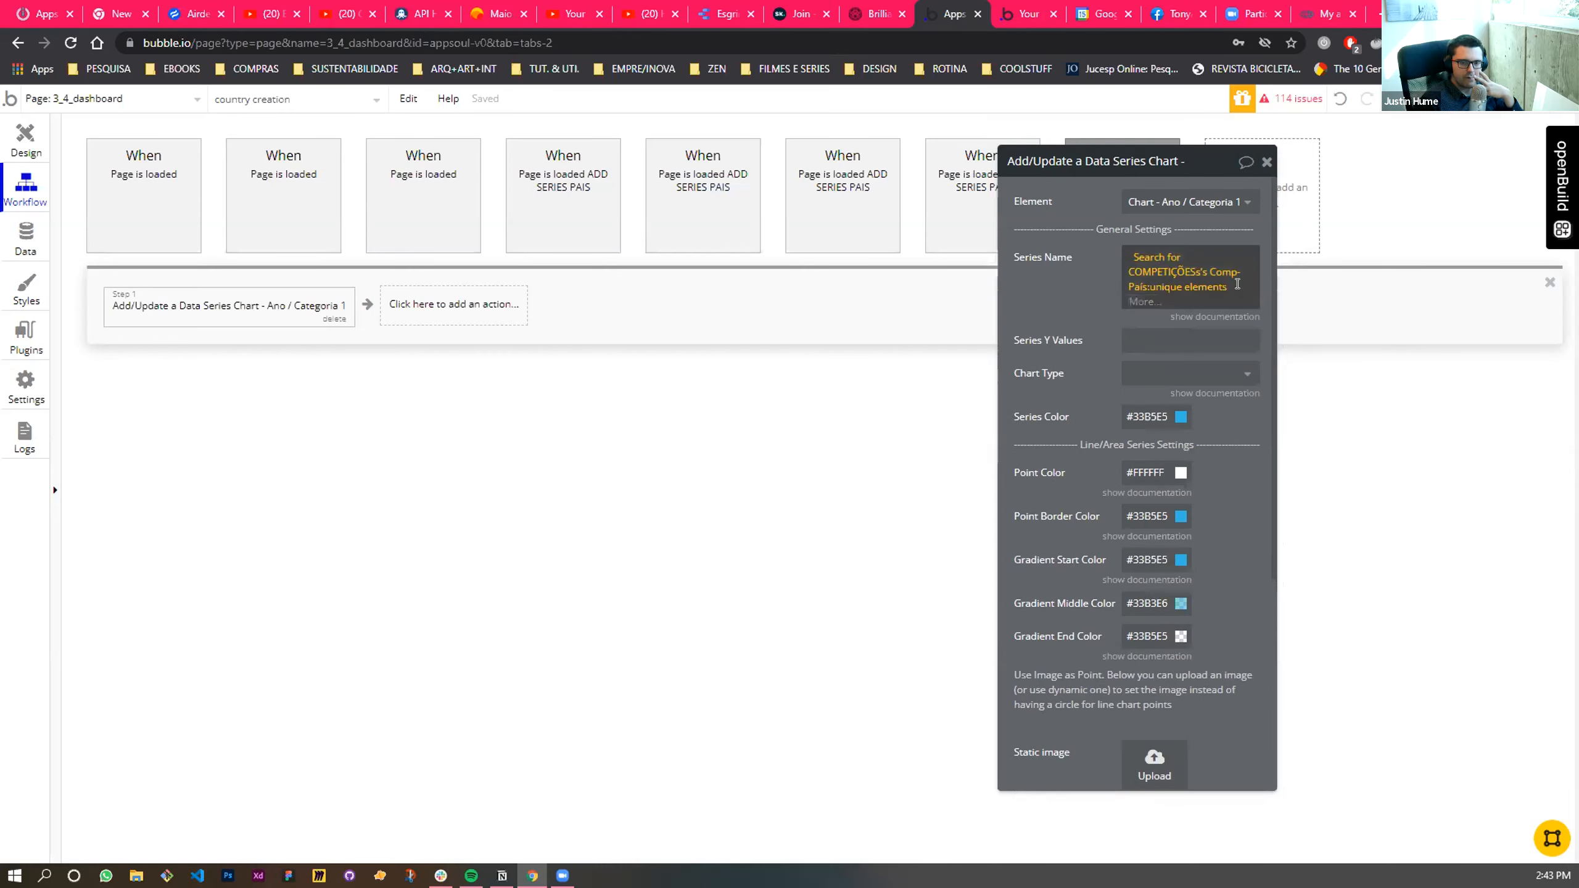
- Append :item # with Current Workflow number after :unique elements in the Series Name expression
click(1139, 301)
text(int)
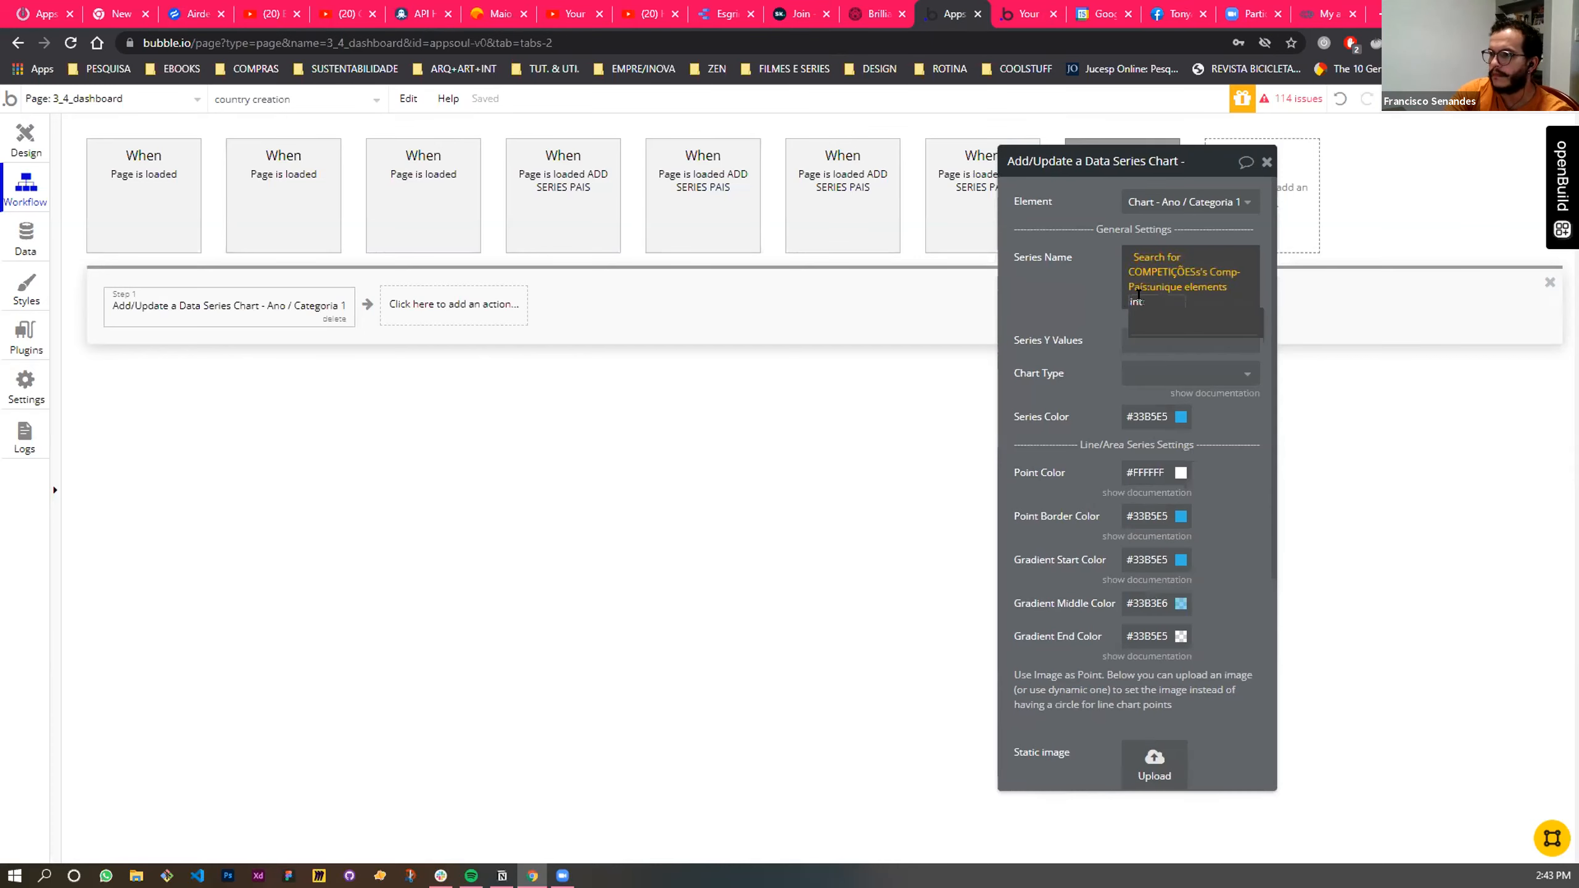
key(BackSpace)
key(BackSpace)
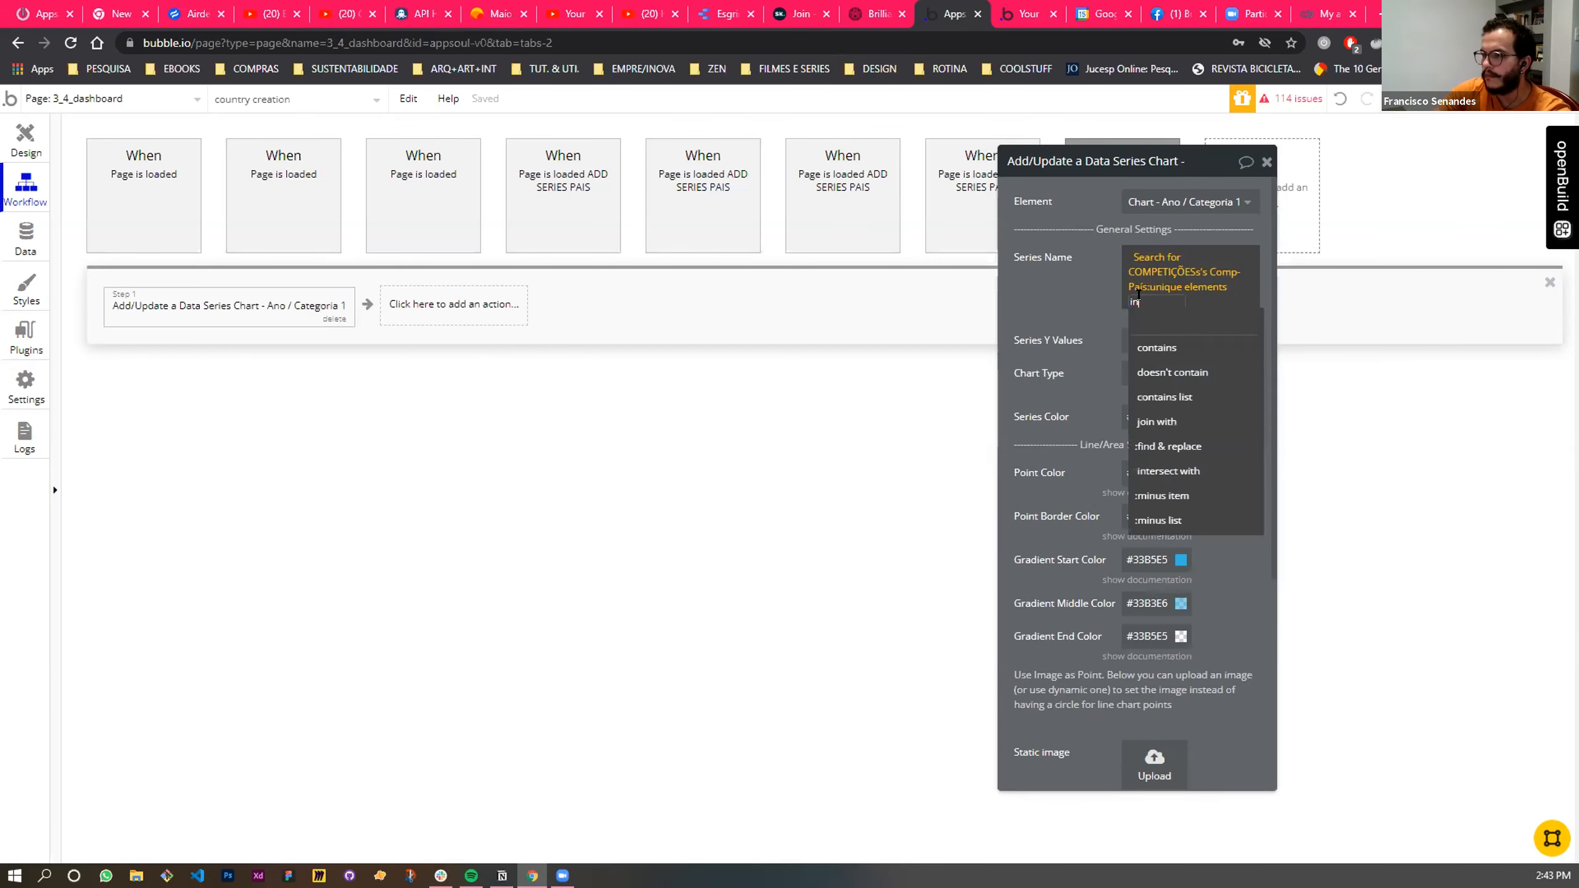
text(t)
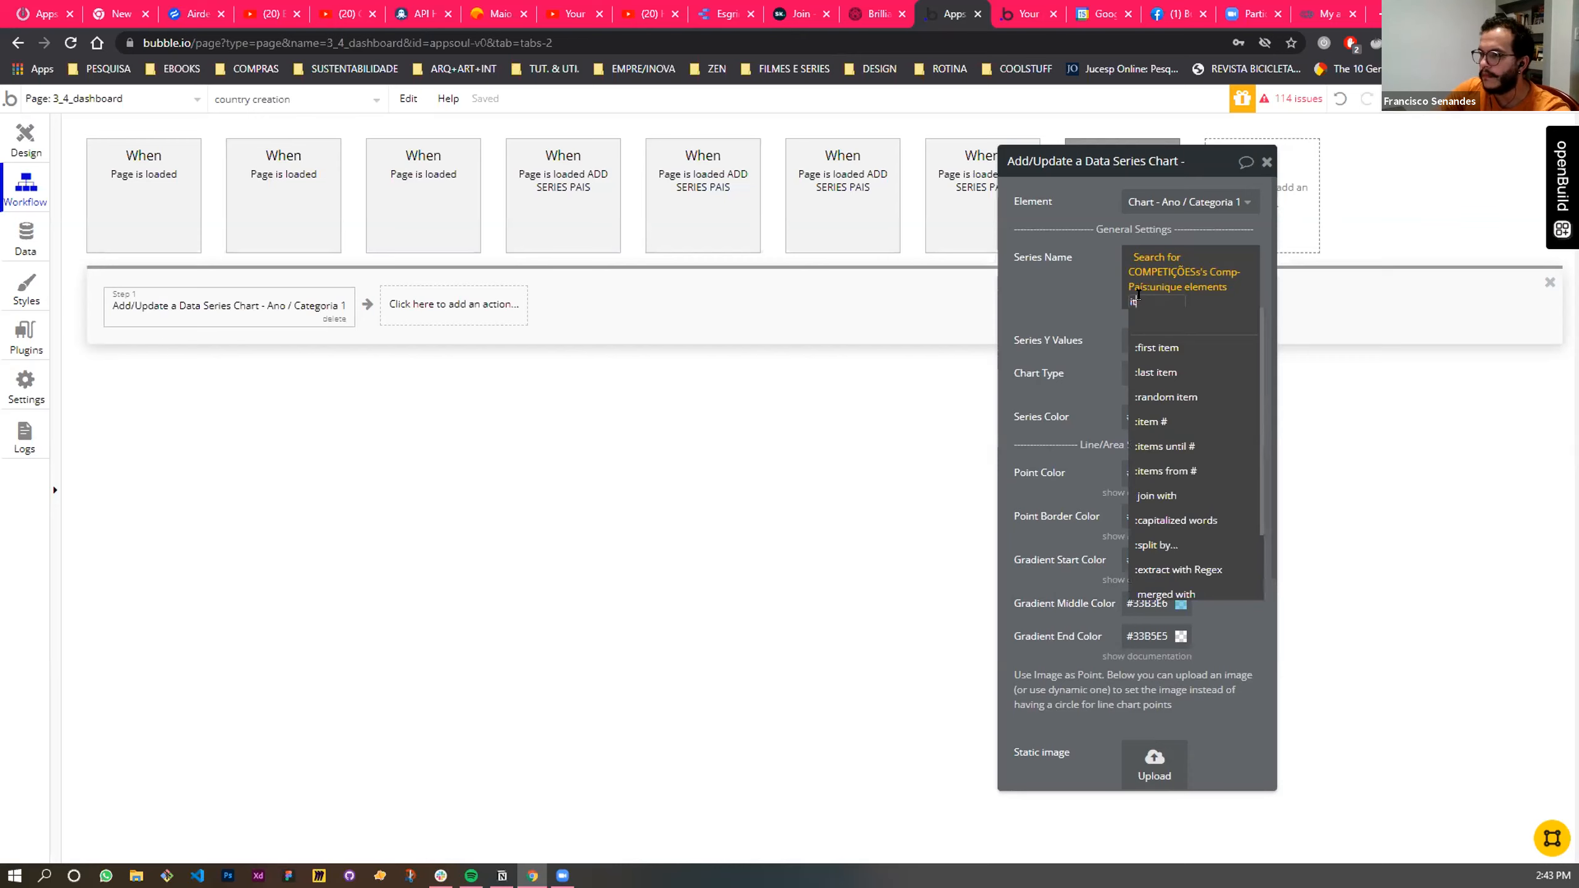
click(1151, 421)
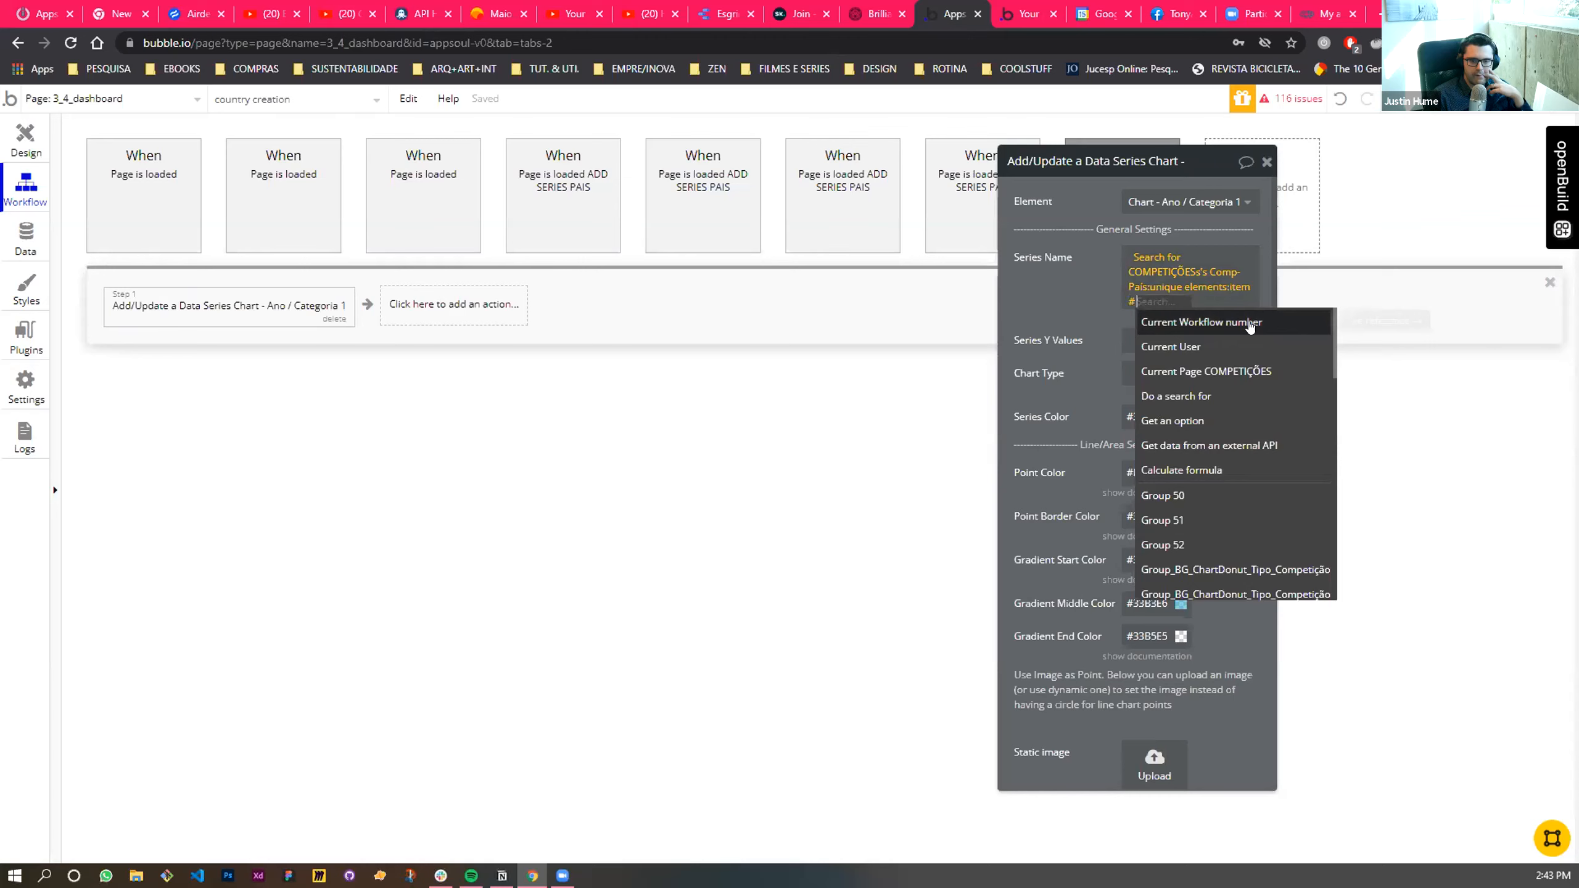
click(1250, 322)
click(1049, 312)
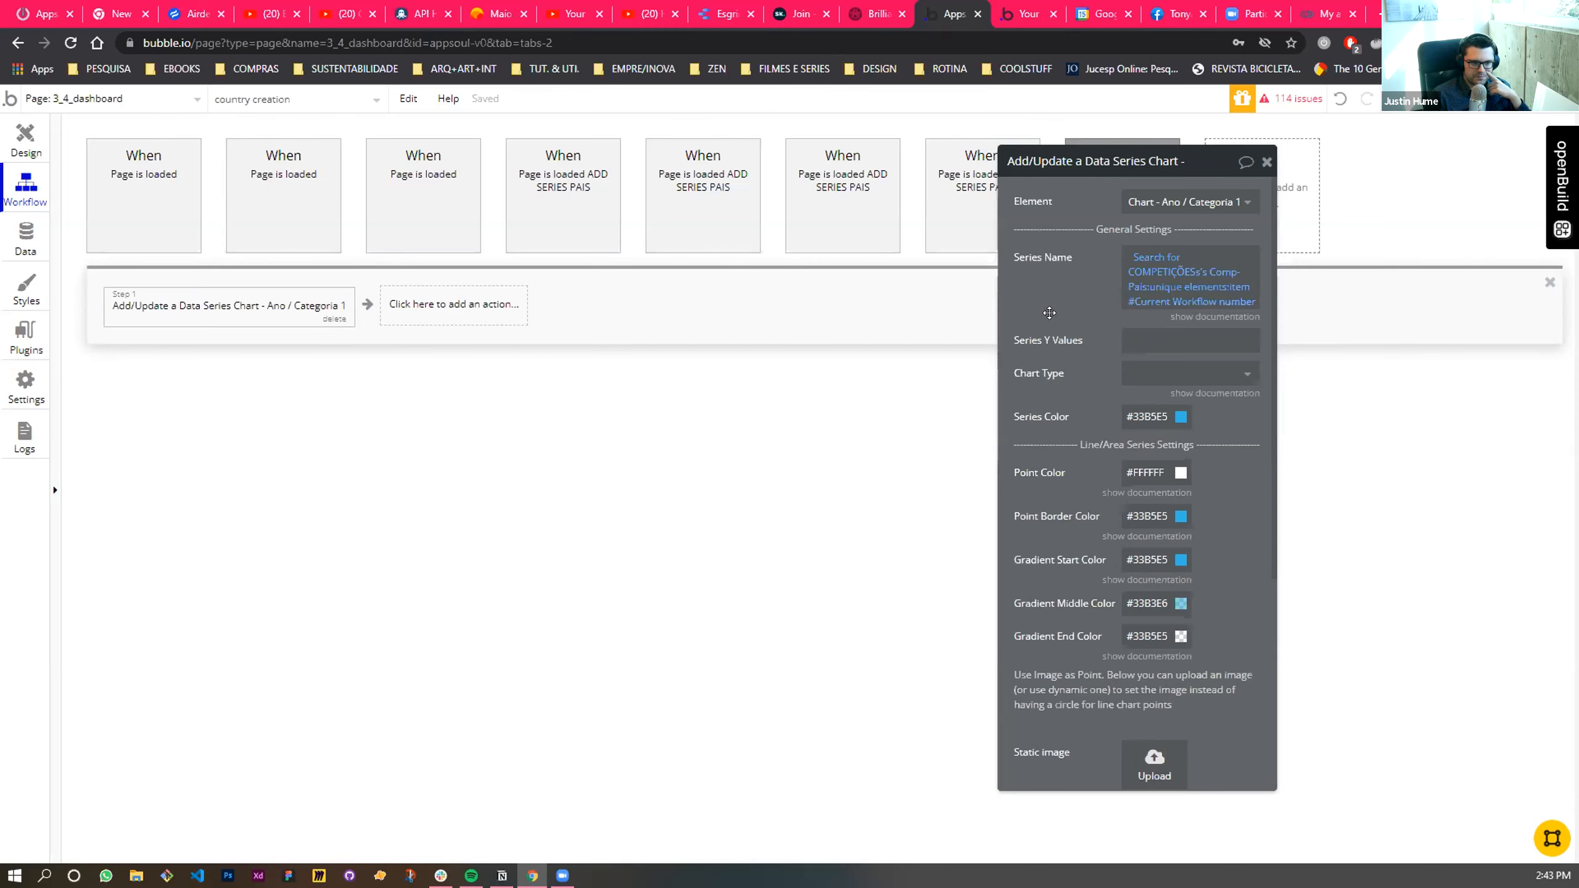
- Add a Trigger a custom event action after the chart series action in the country creation workflow
click(431, 297)
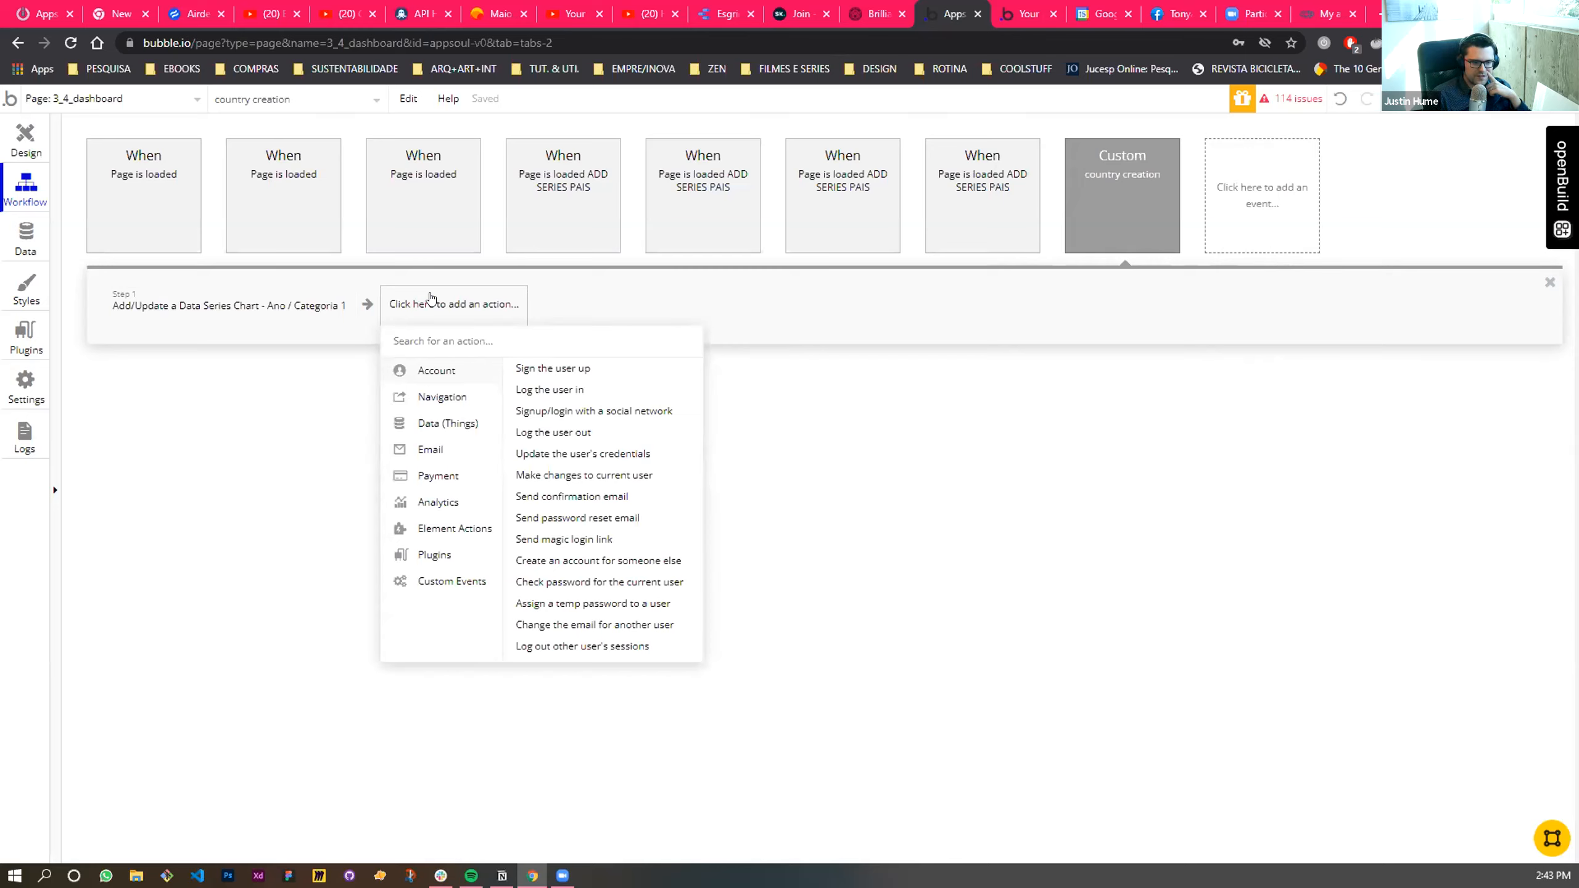
mouse_move(456, 586)
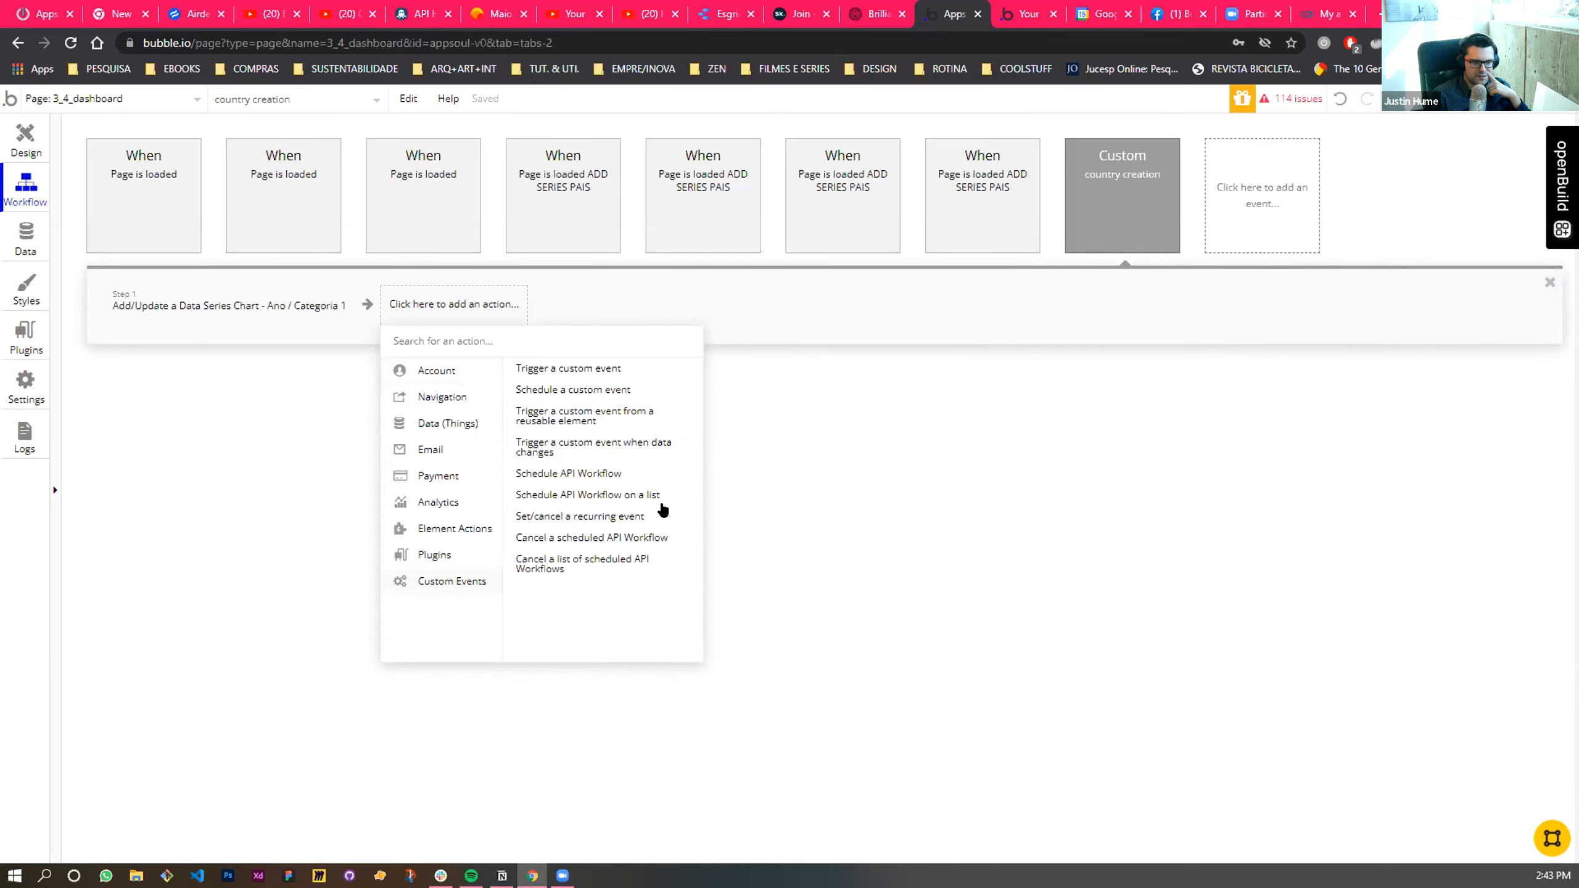
click(589, 370)
click(444, 311)
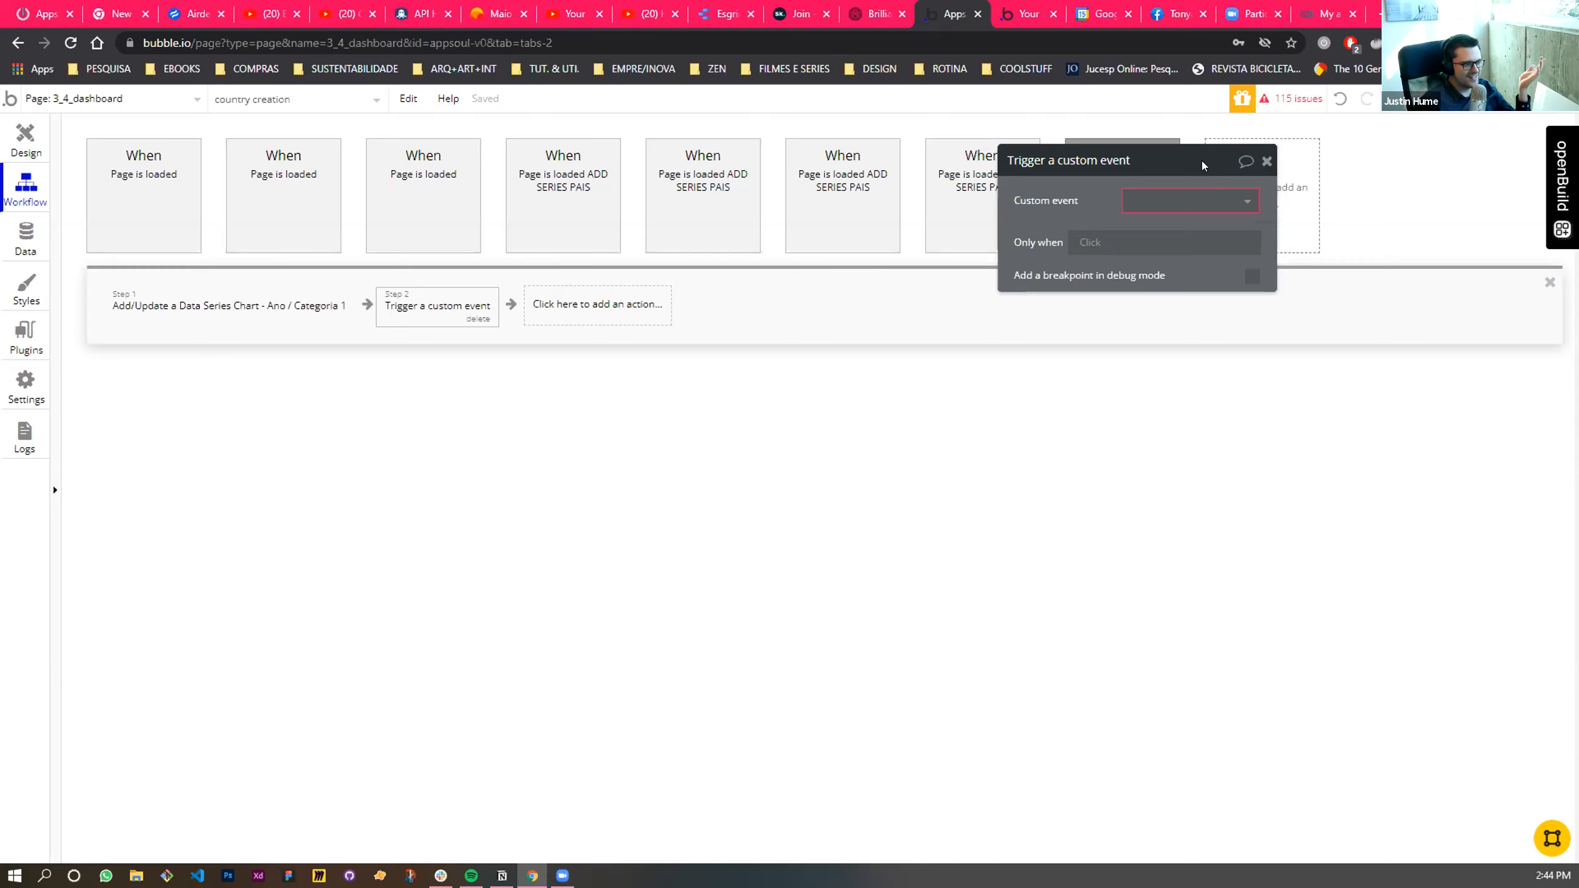
- Move the Trigger a custom event settings clear of the country creation event and start choosing the custom event
drag(1202, 160, 1204, 265)
drag(1213, 338, 1158, 278)
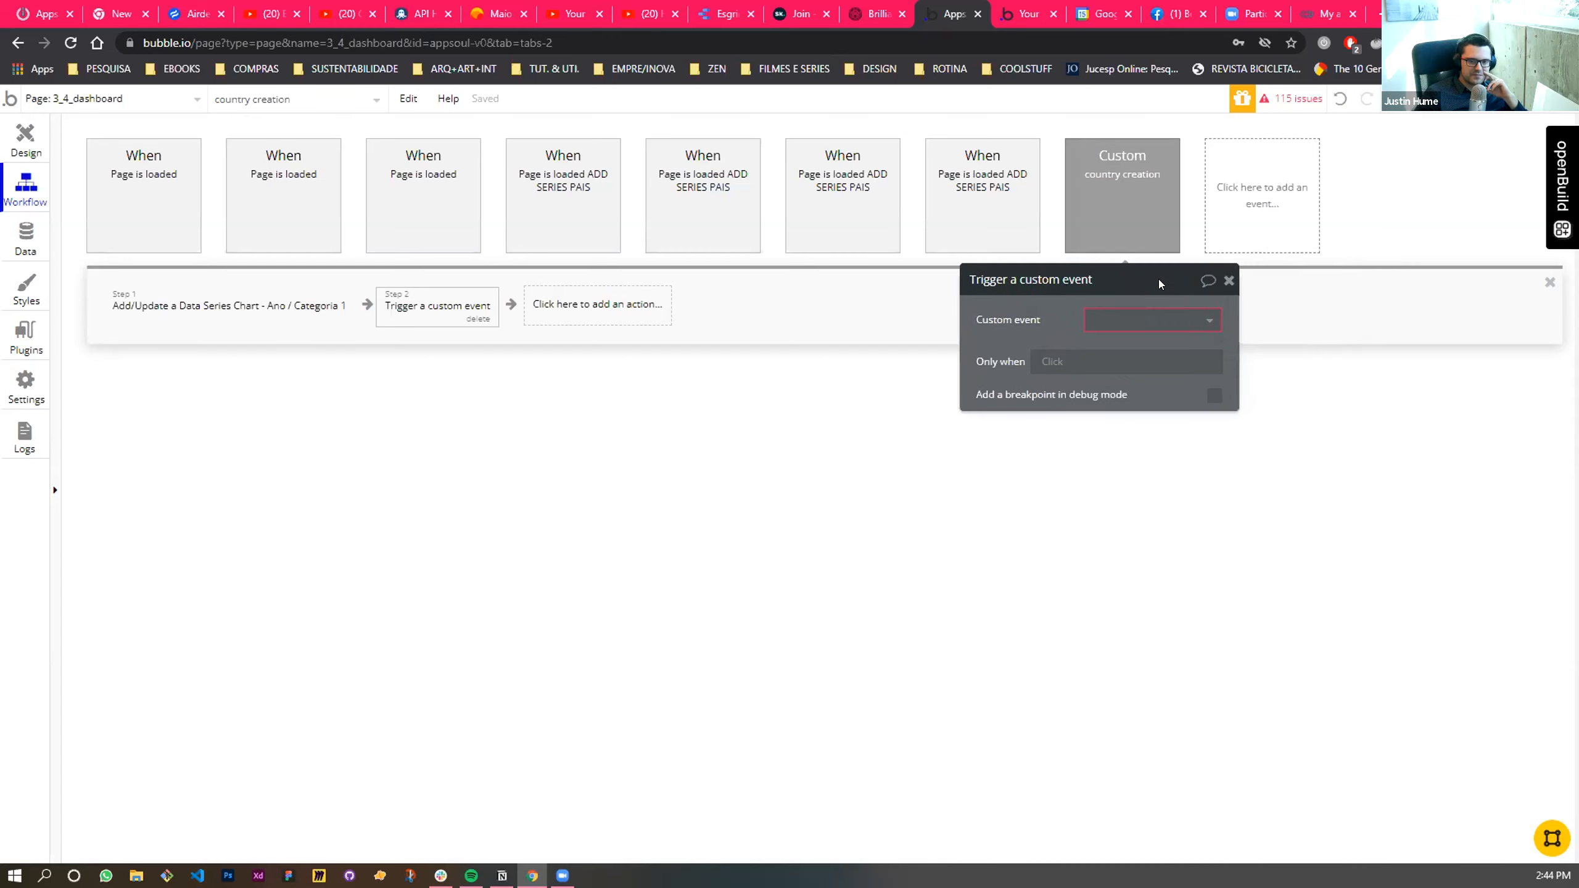
right_click(1126, 321)
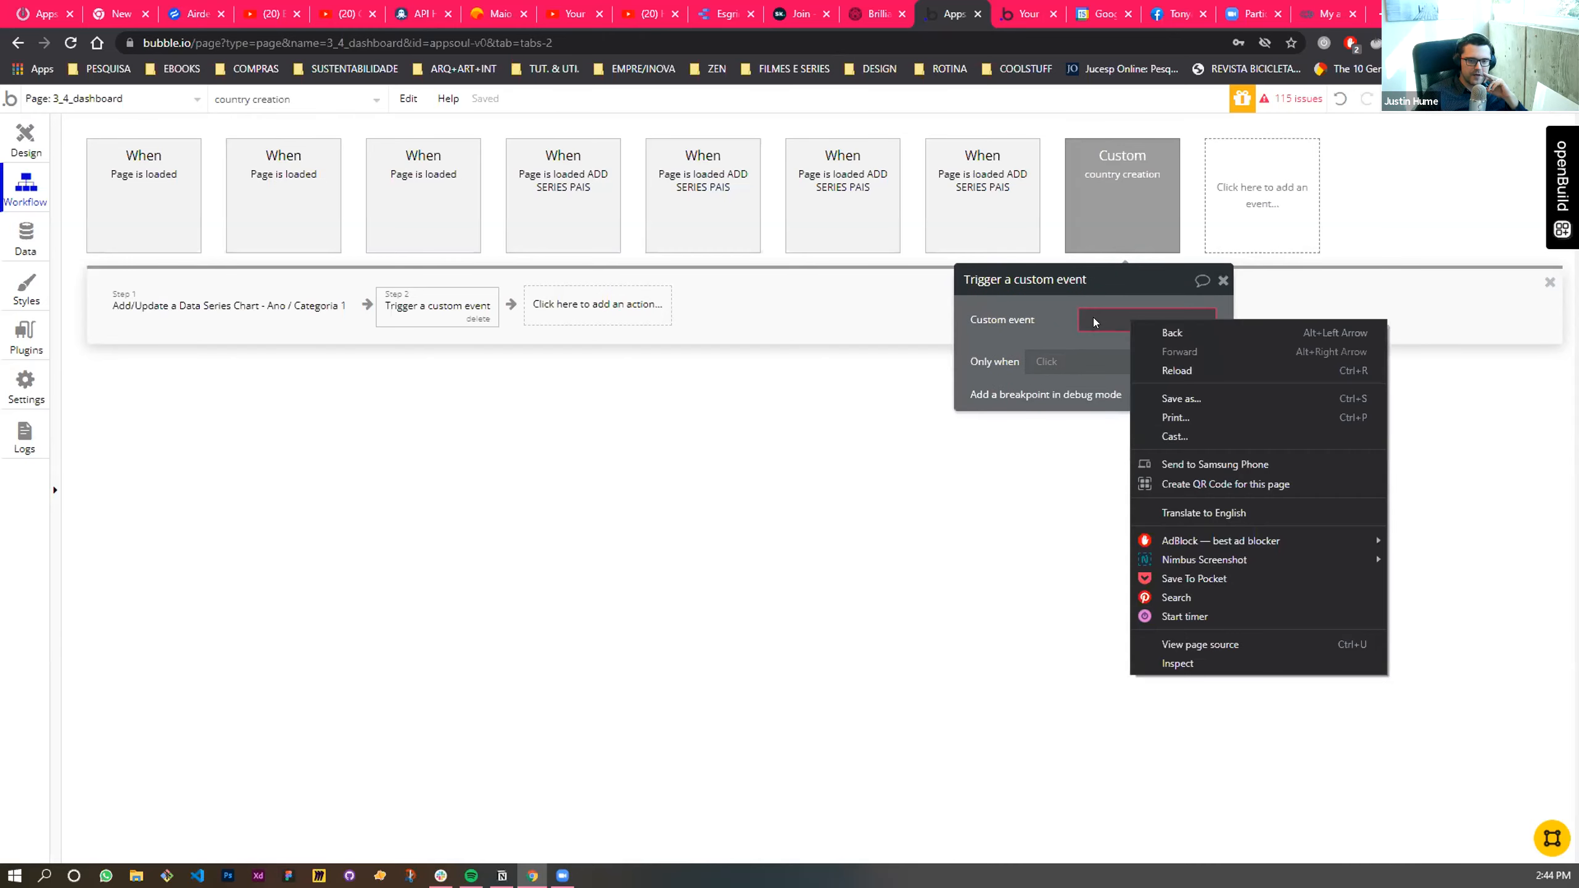
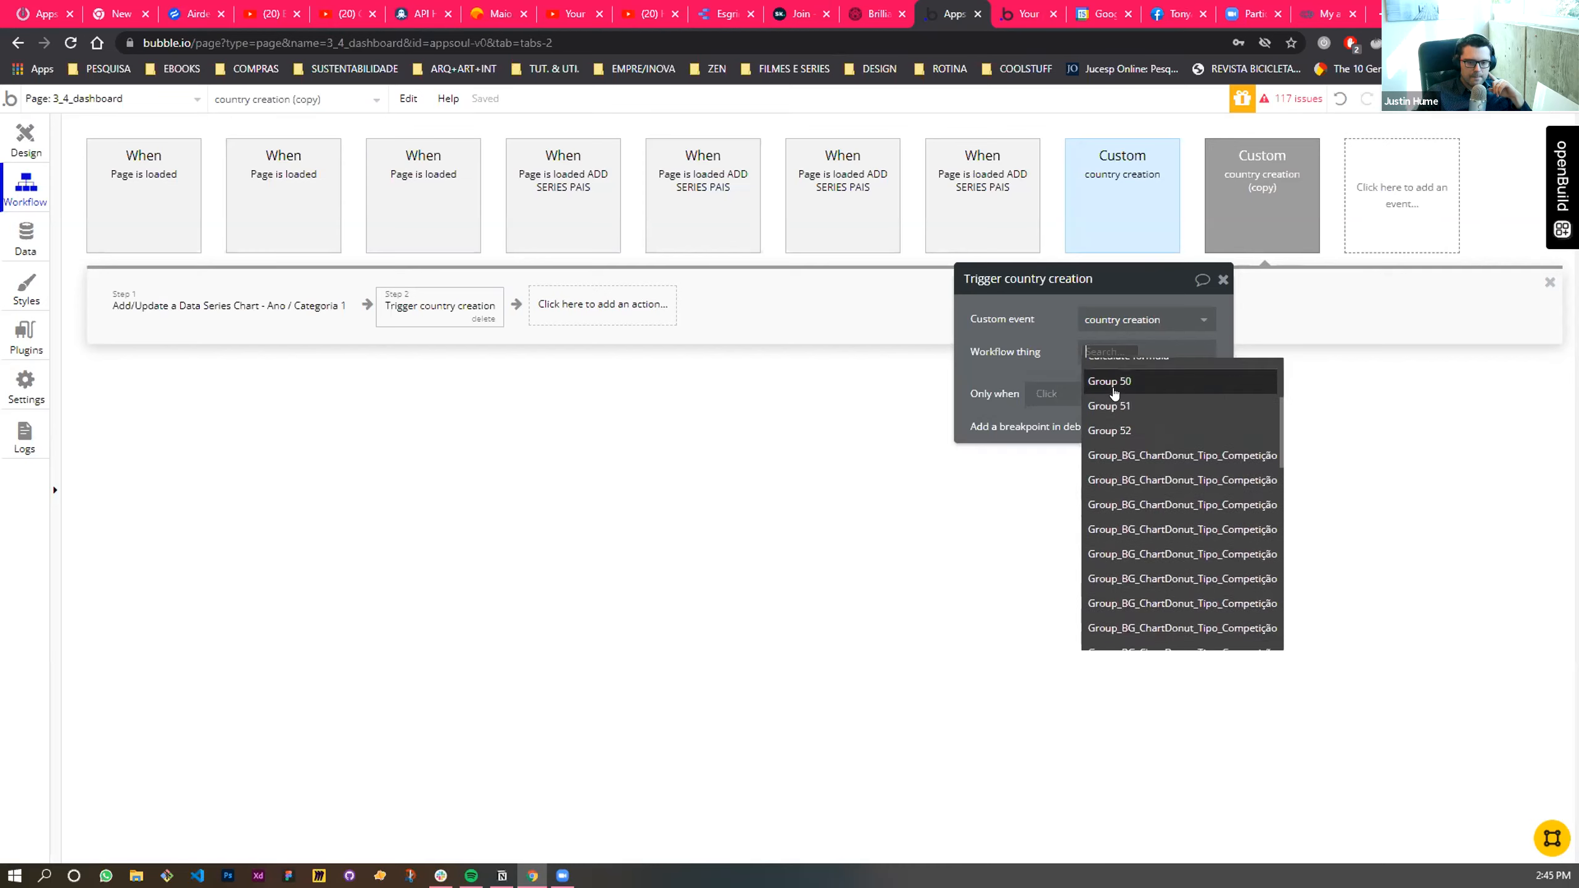
- Set the triggered country creation event's Workflow thing to Current Workflow number + 1
click(1128, 373)
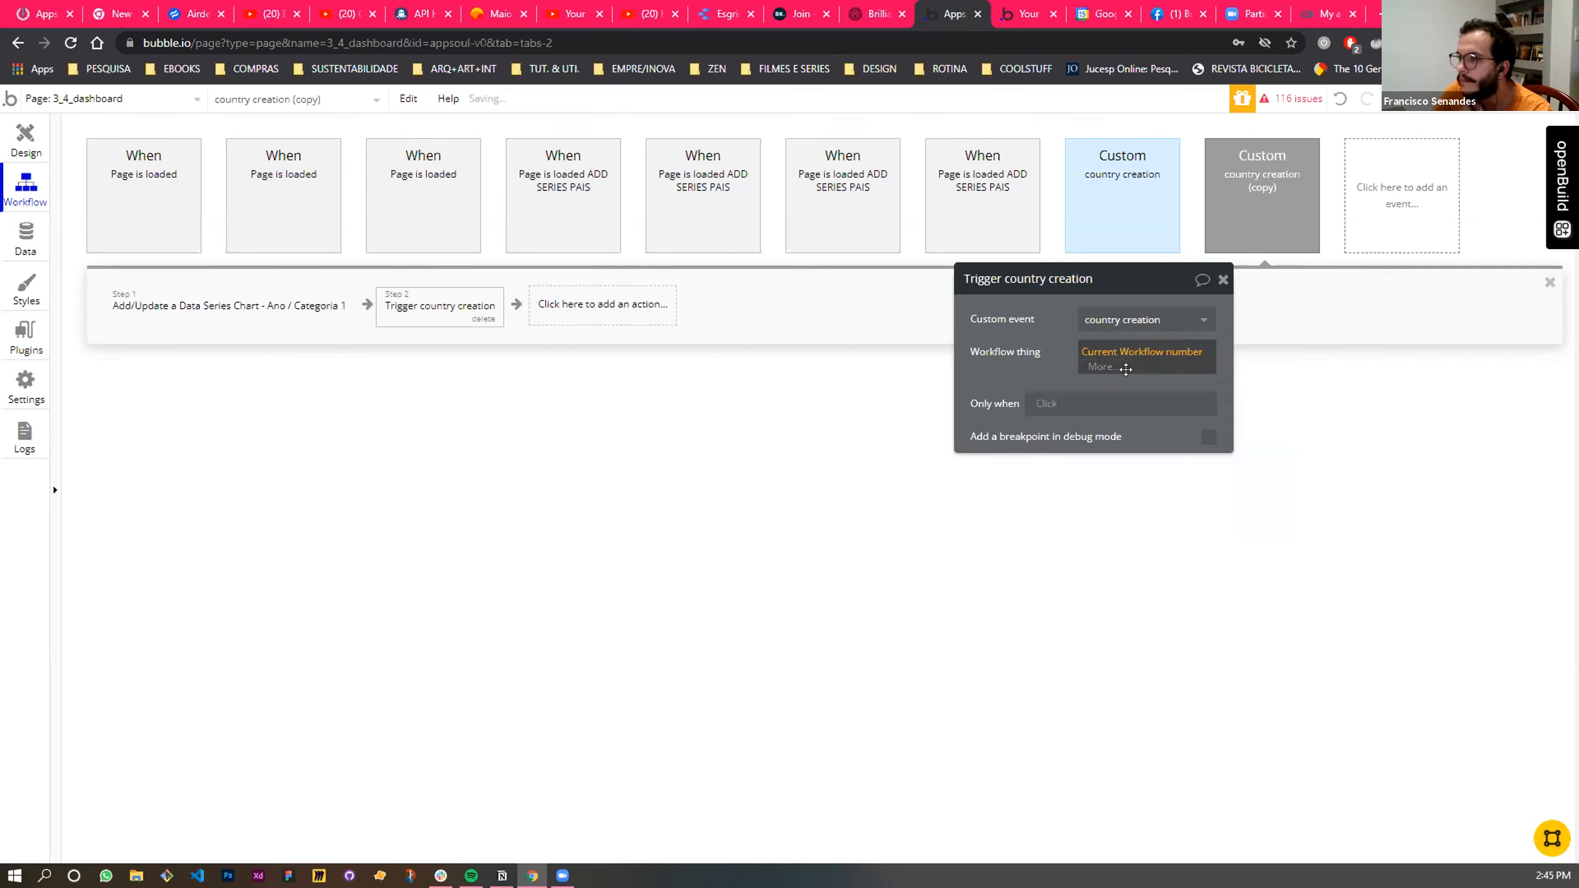
click(1092, 368)
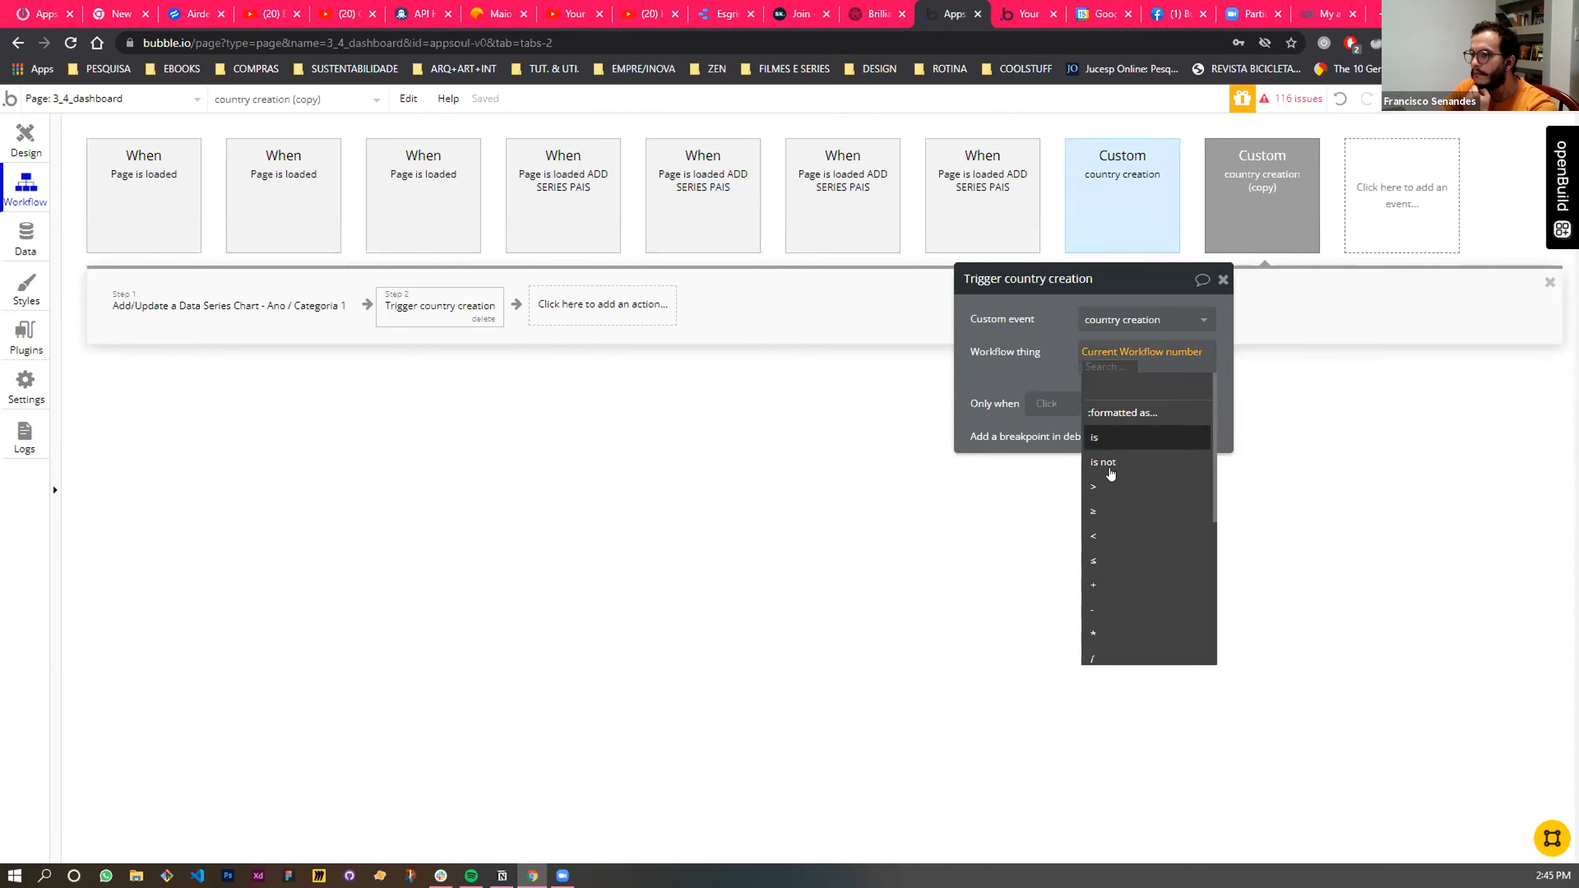
text(+12)
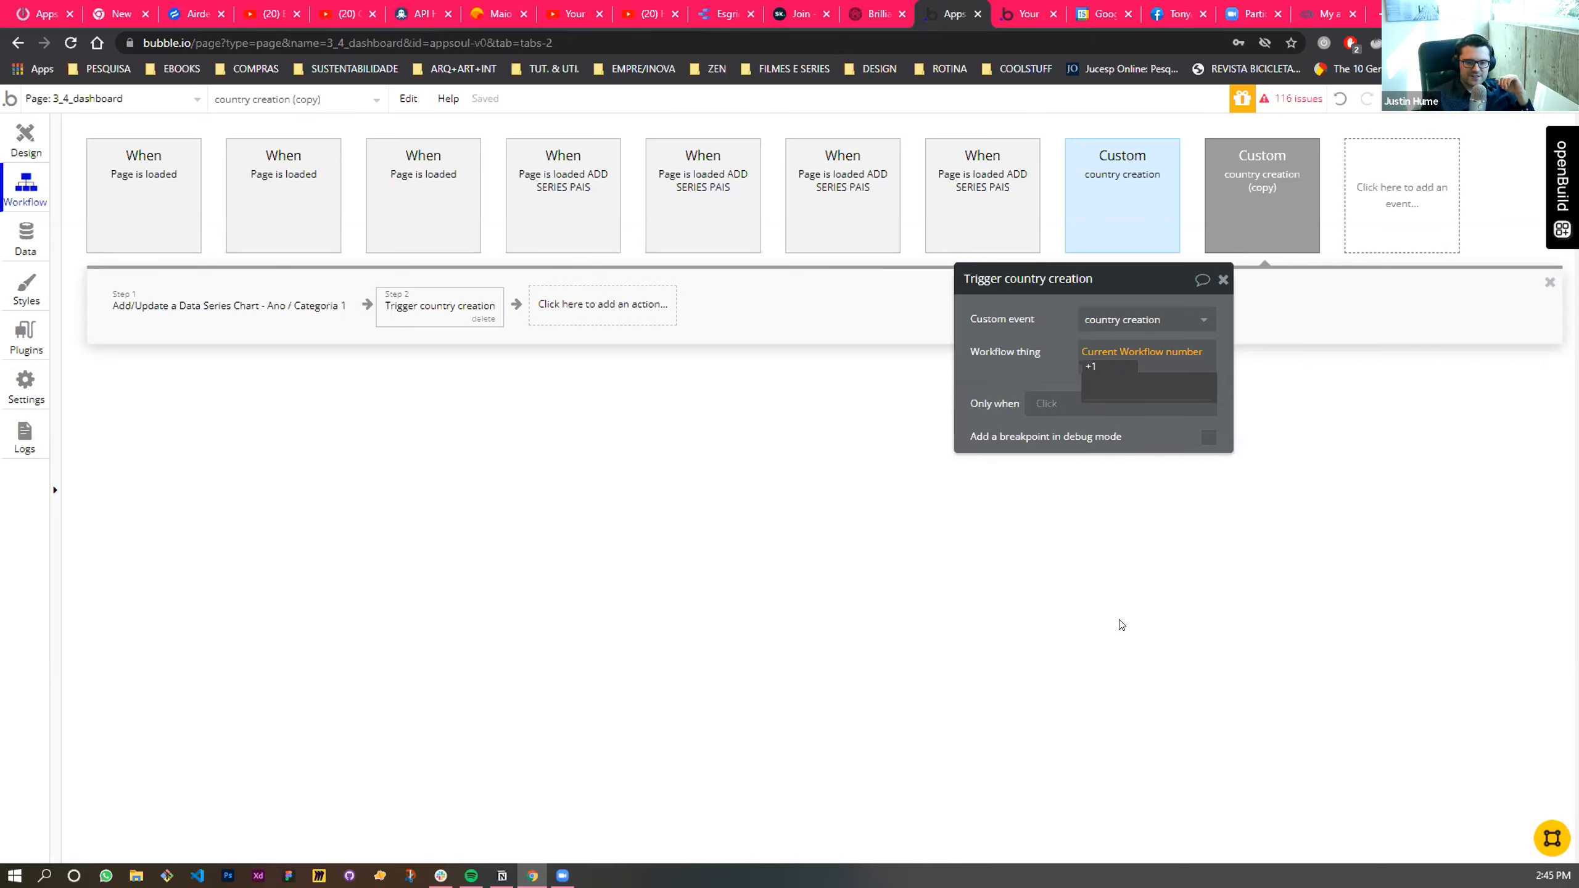
key(BackSpace)
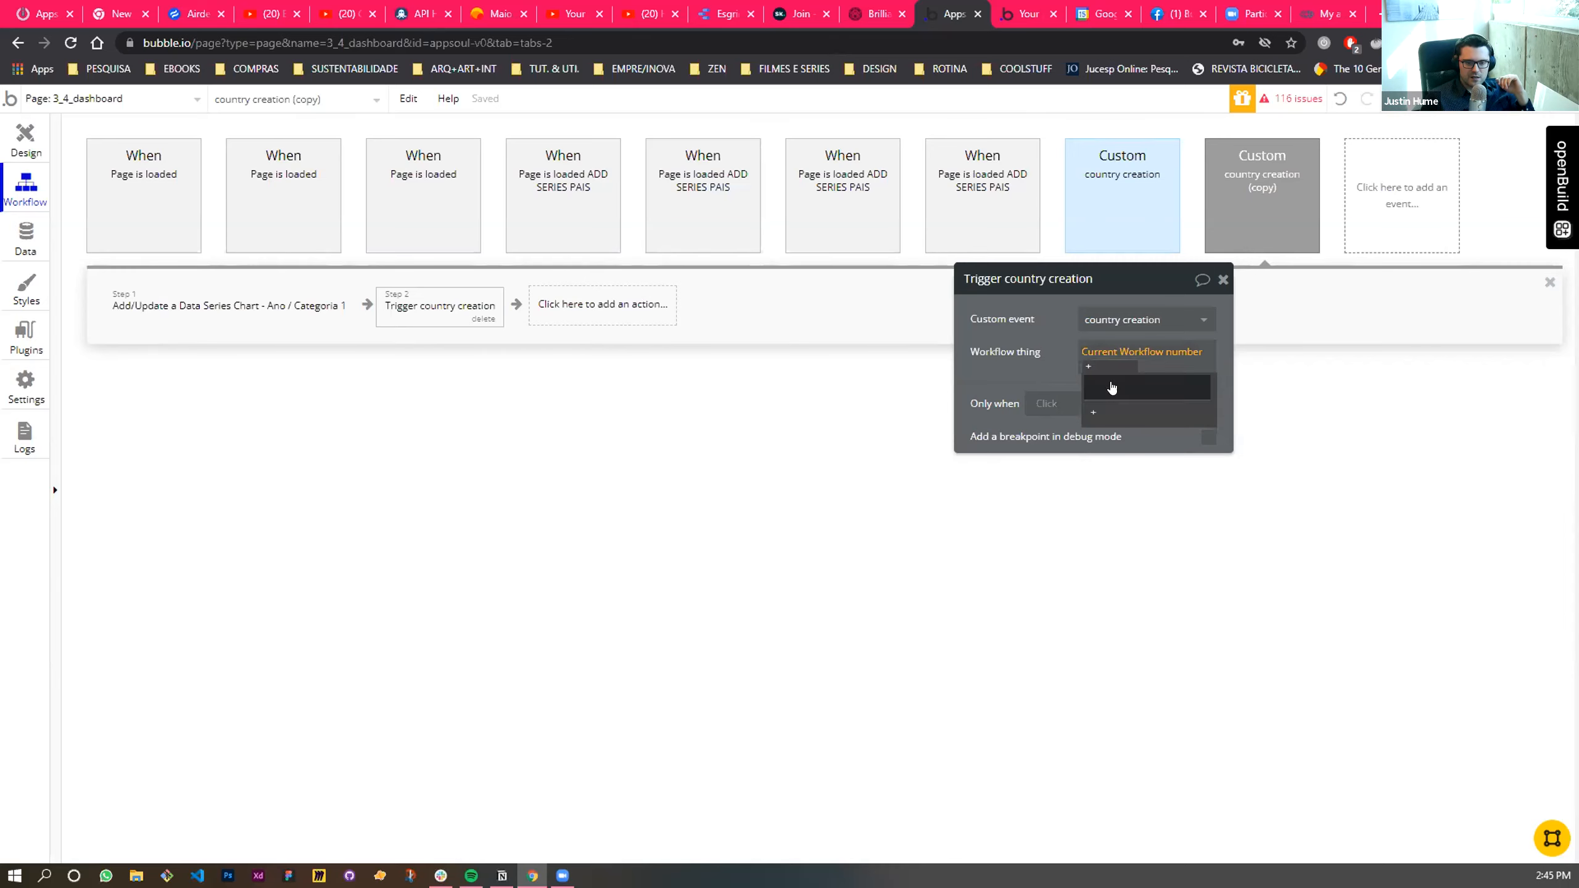
click(1102, 416)
scroll(1101, 415, down, 2)
click(1094, 412)
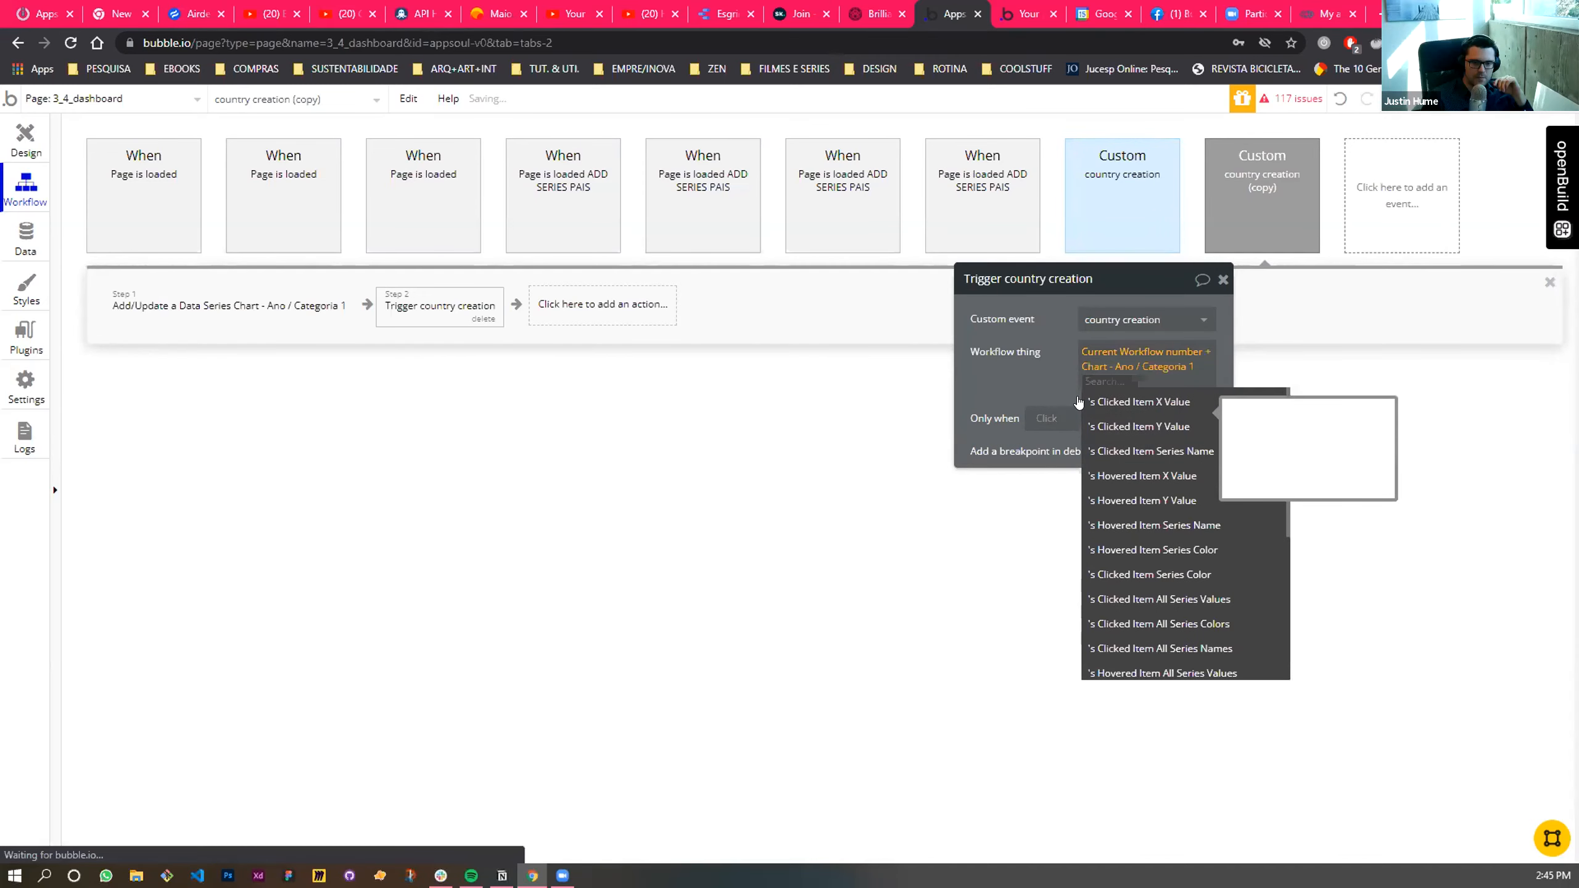
key(BackSpace)
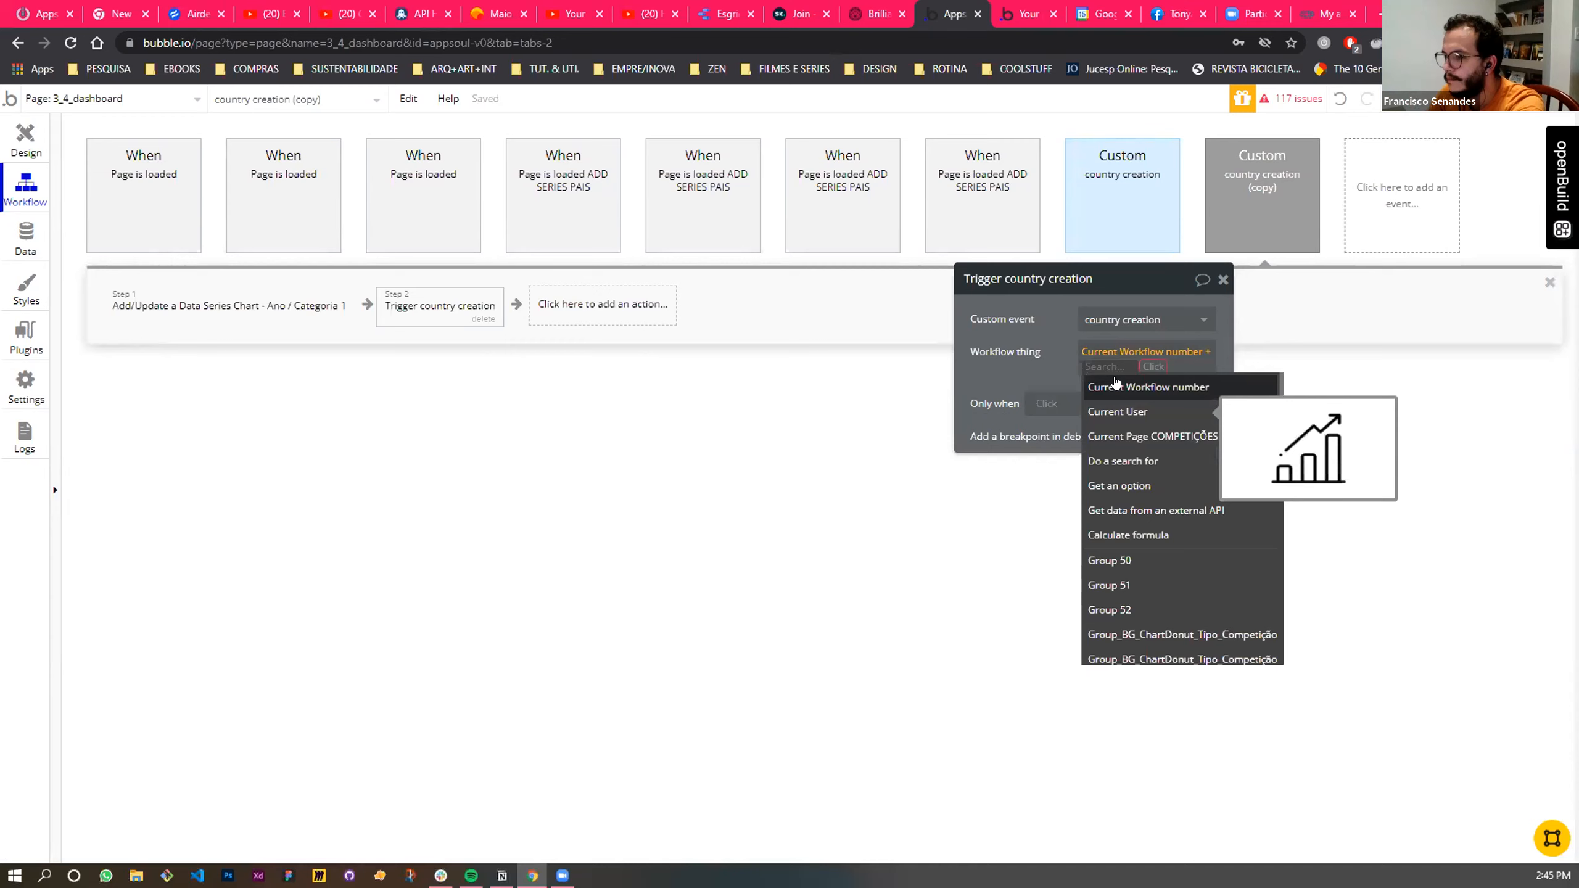
text(1)
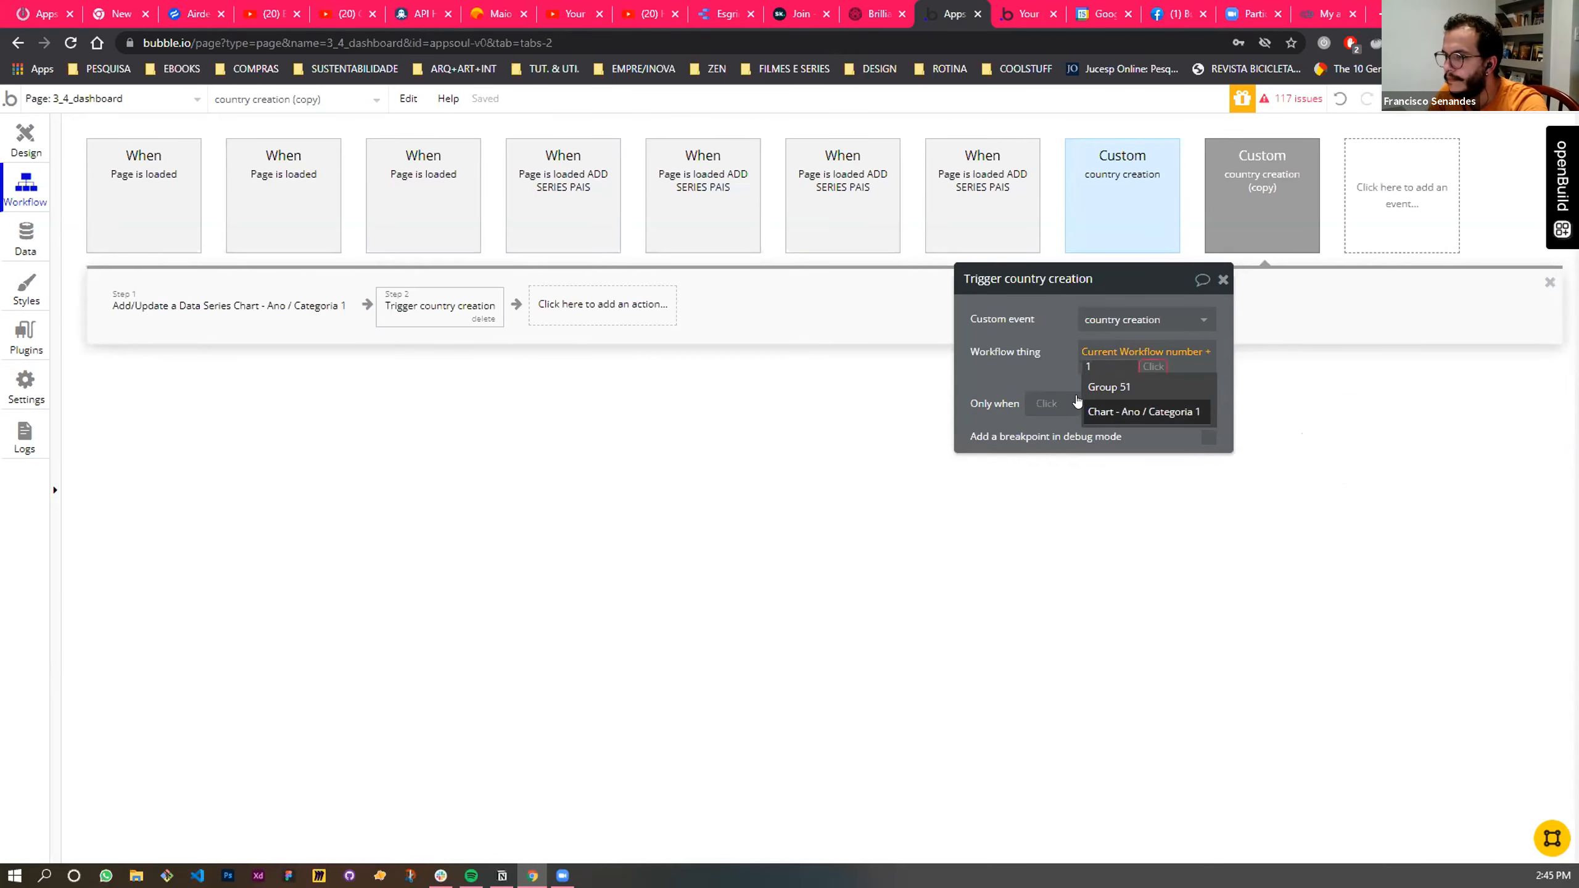
click(1050, 382)
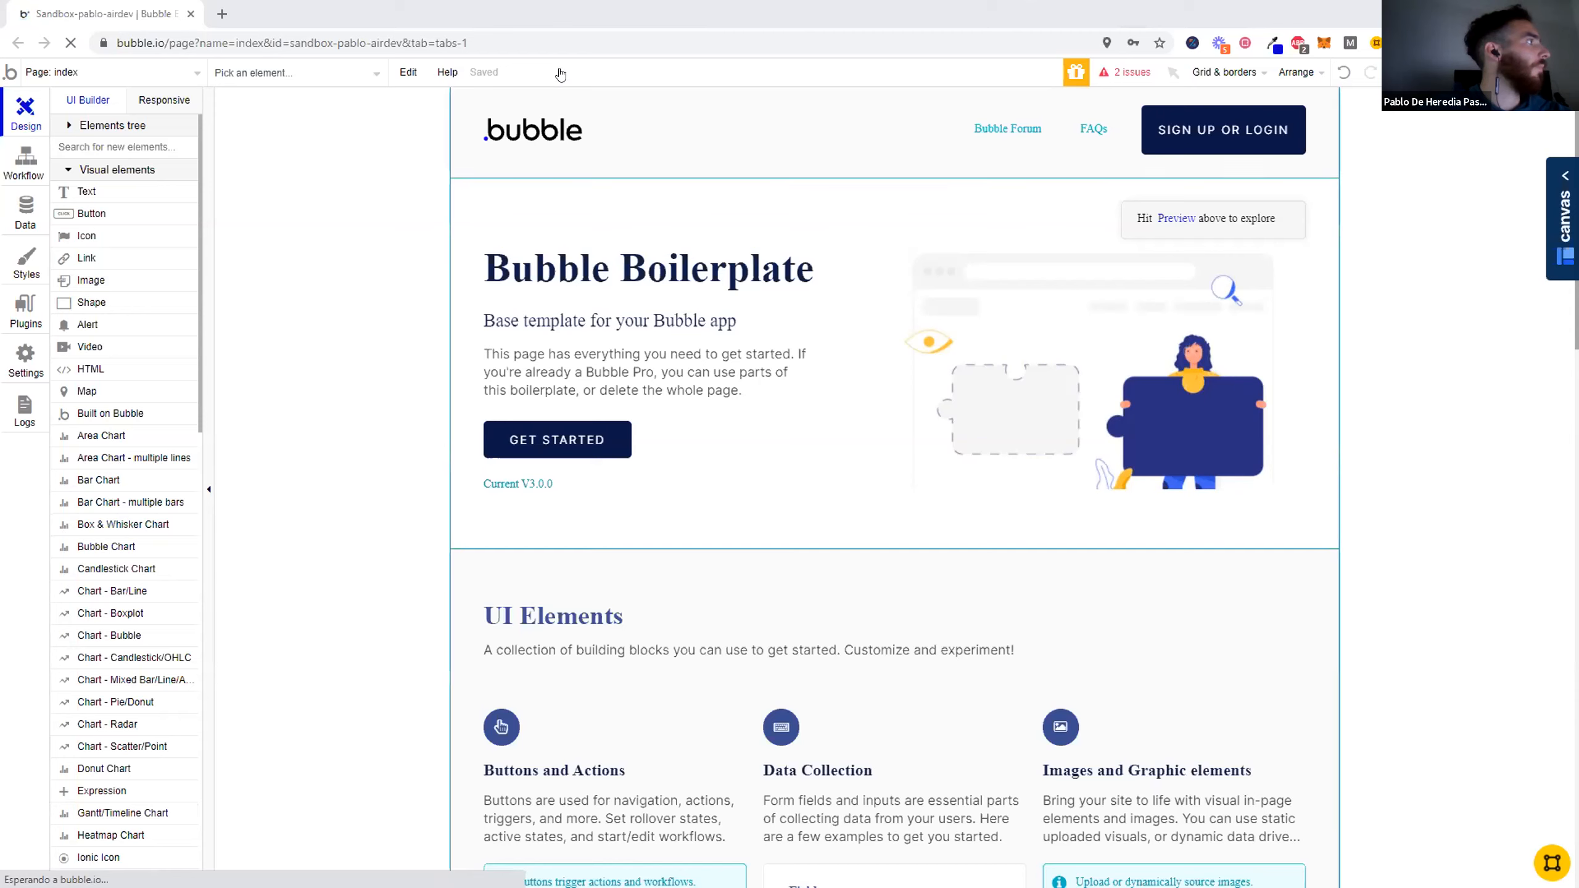
- Create a new page named list_shifter in the sandbox app
click(111, 74)
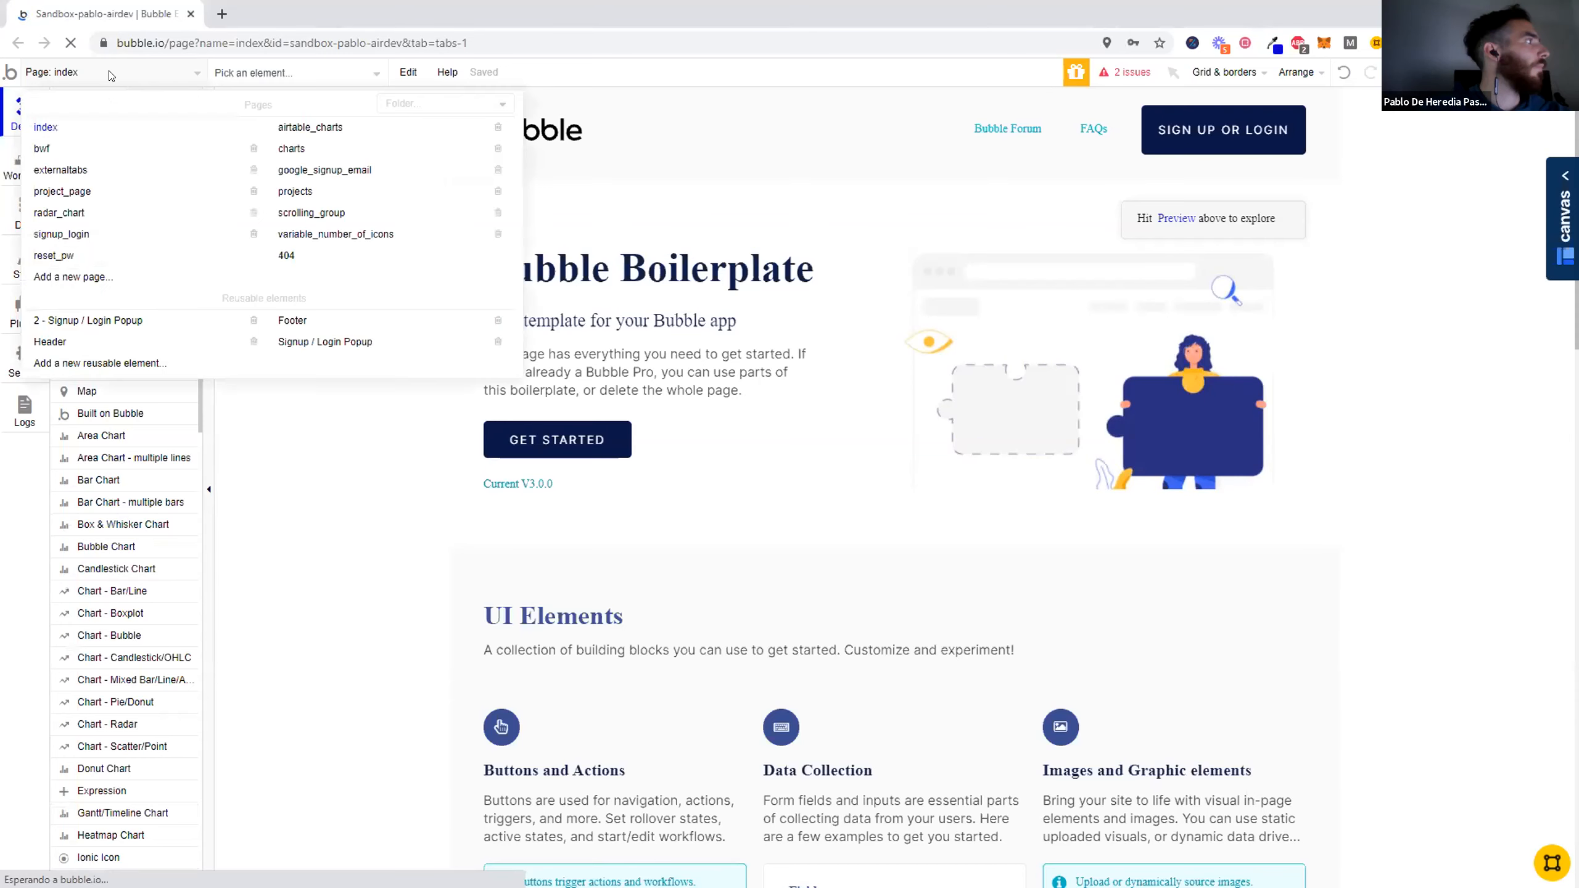
click(95, 278)
text(list_shifter)
click(749, 272)
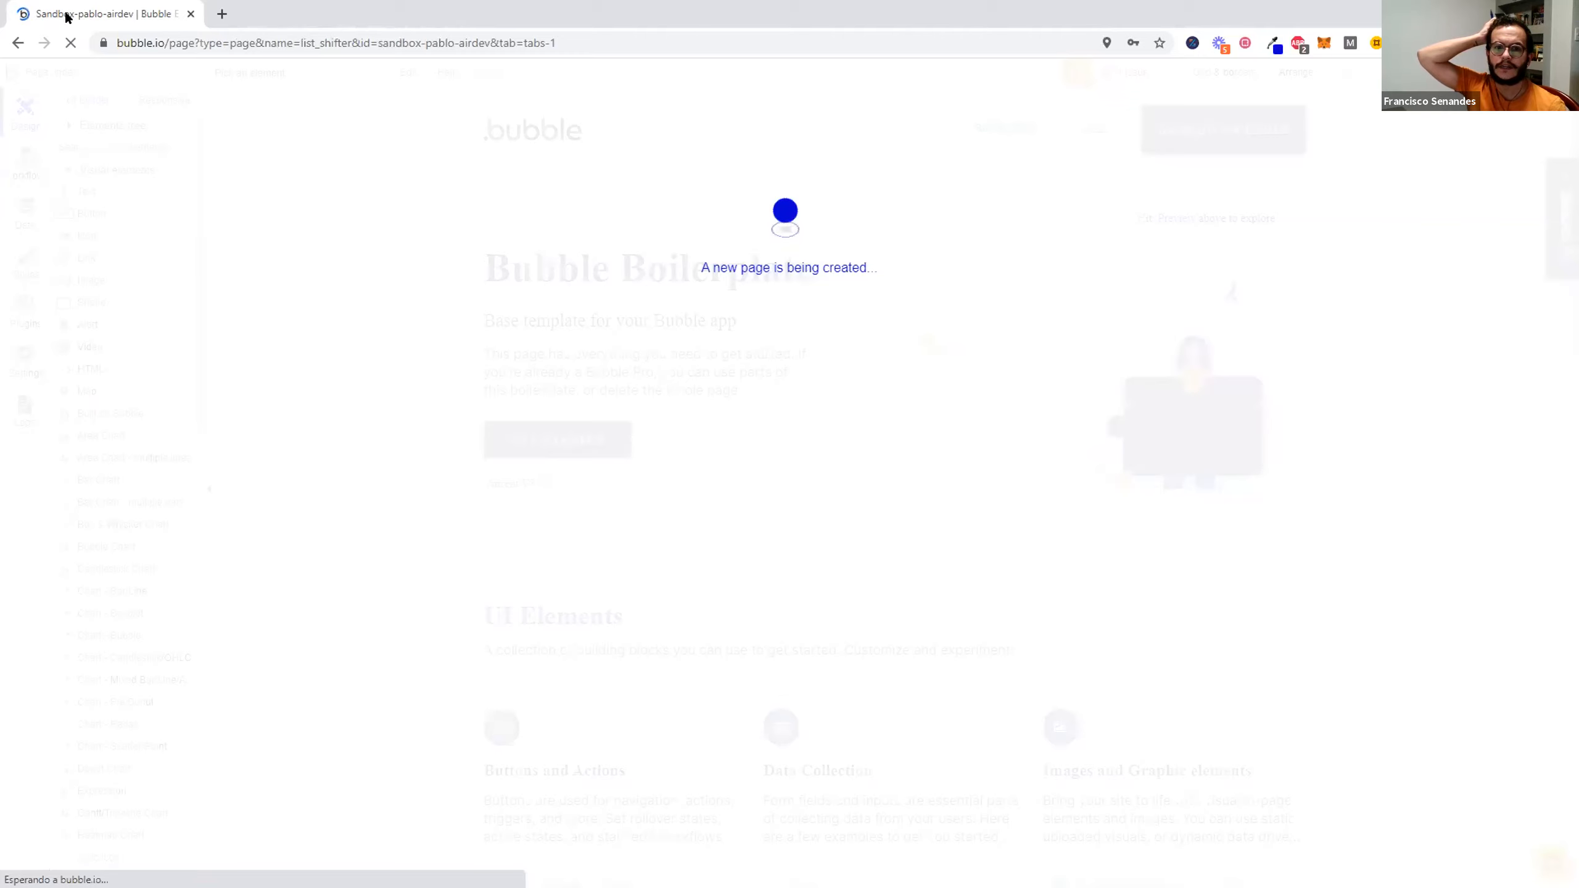
- Search the installable plugins for list shifter to check the List Shifter Karma-Ware plugin, and close the catalogue
click(16, 308)
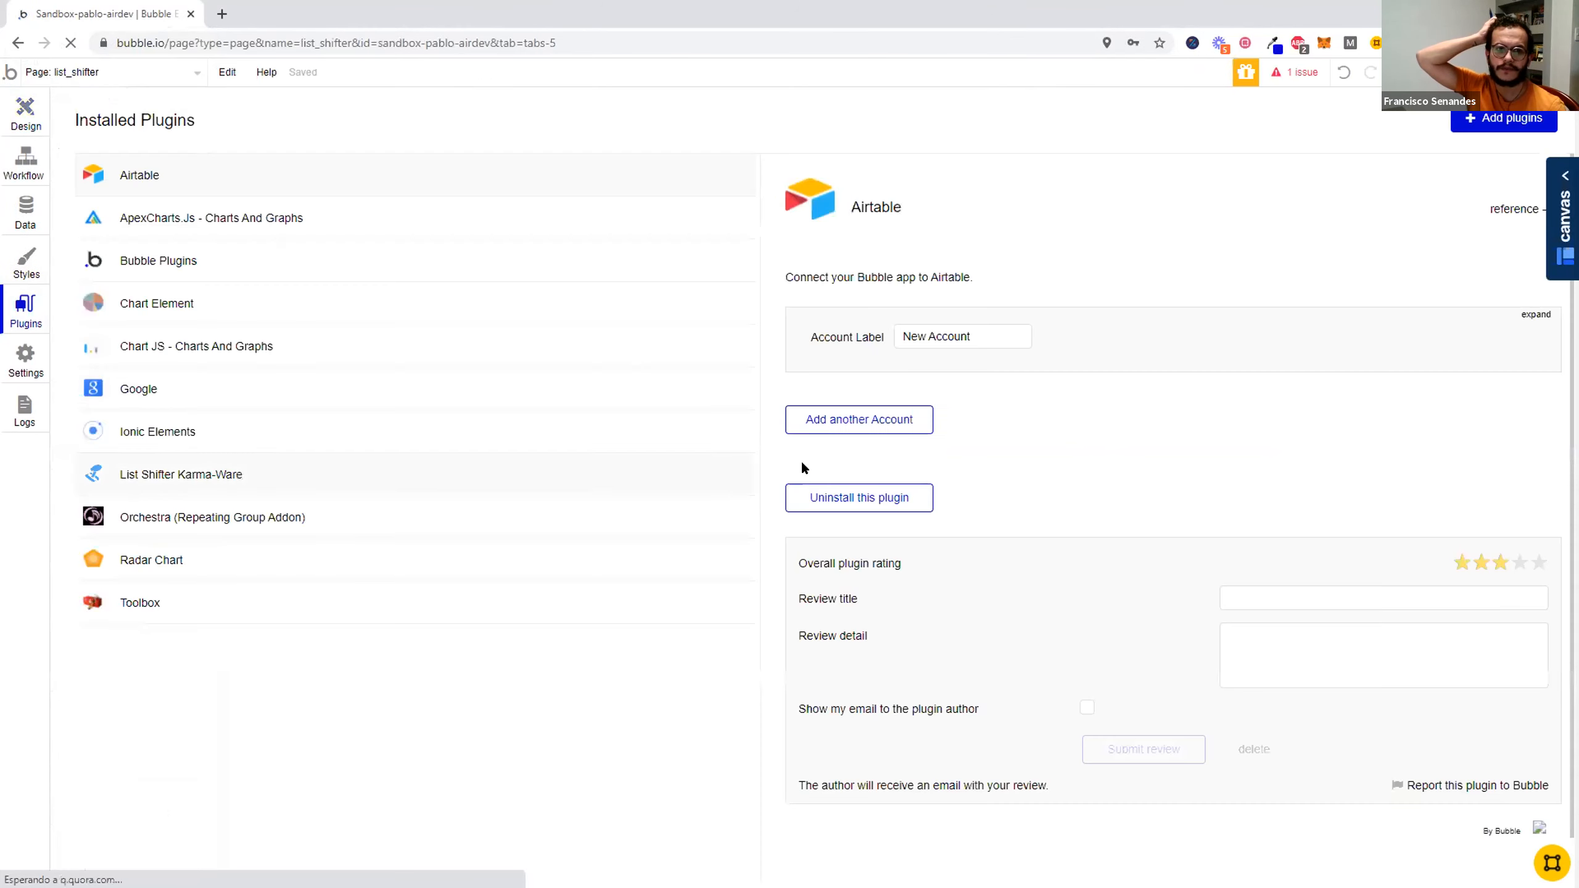
click(1504, 118)
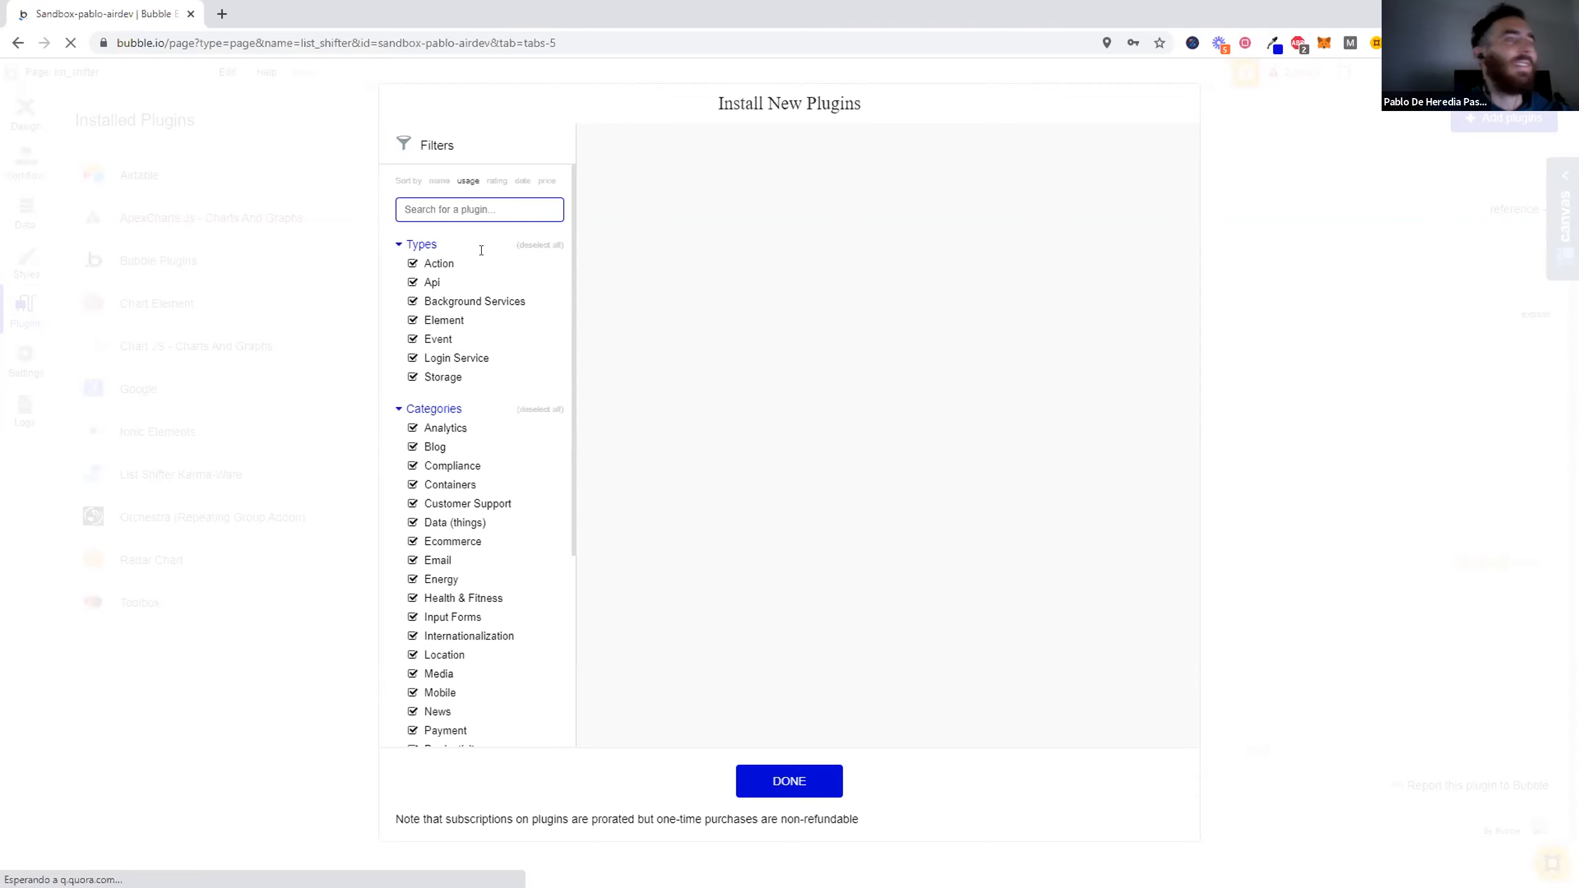
click(819, 221)
text(list shifter)
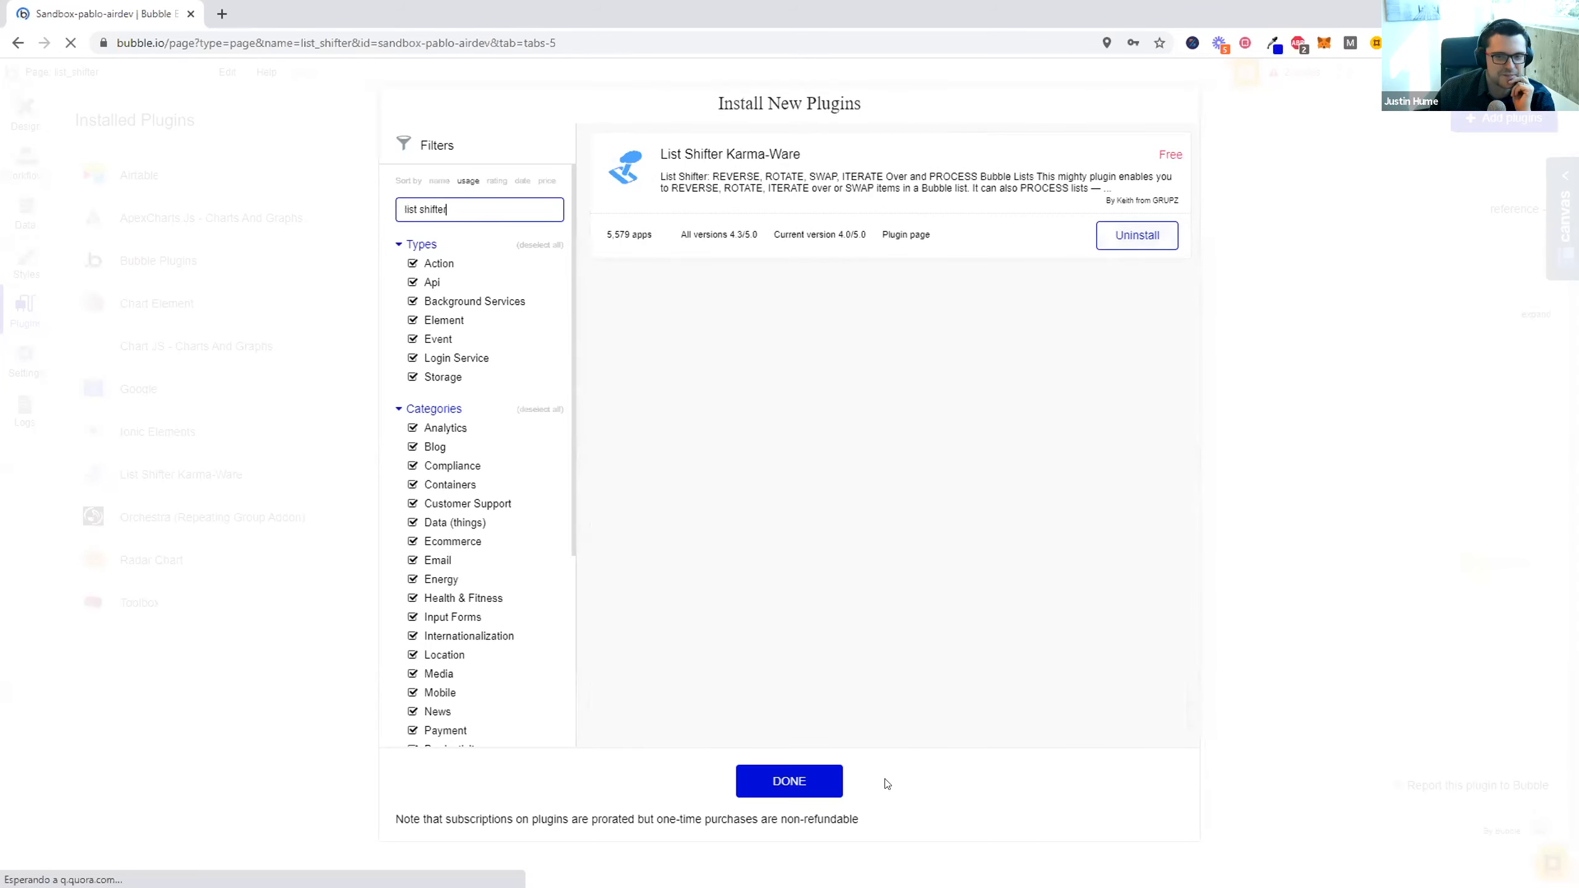
click(770, 773)
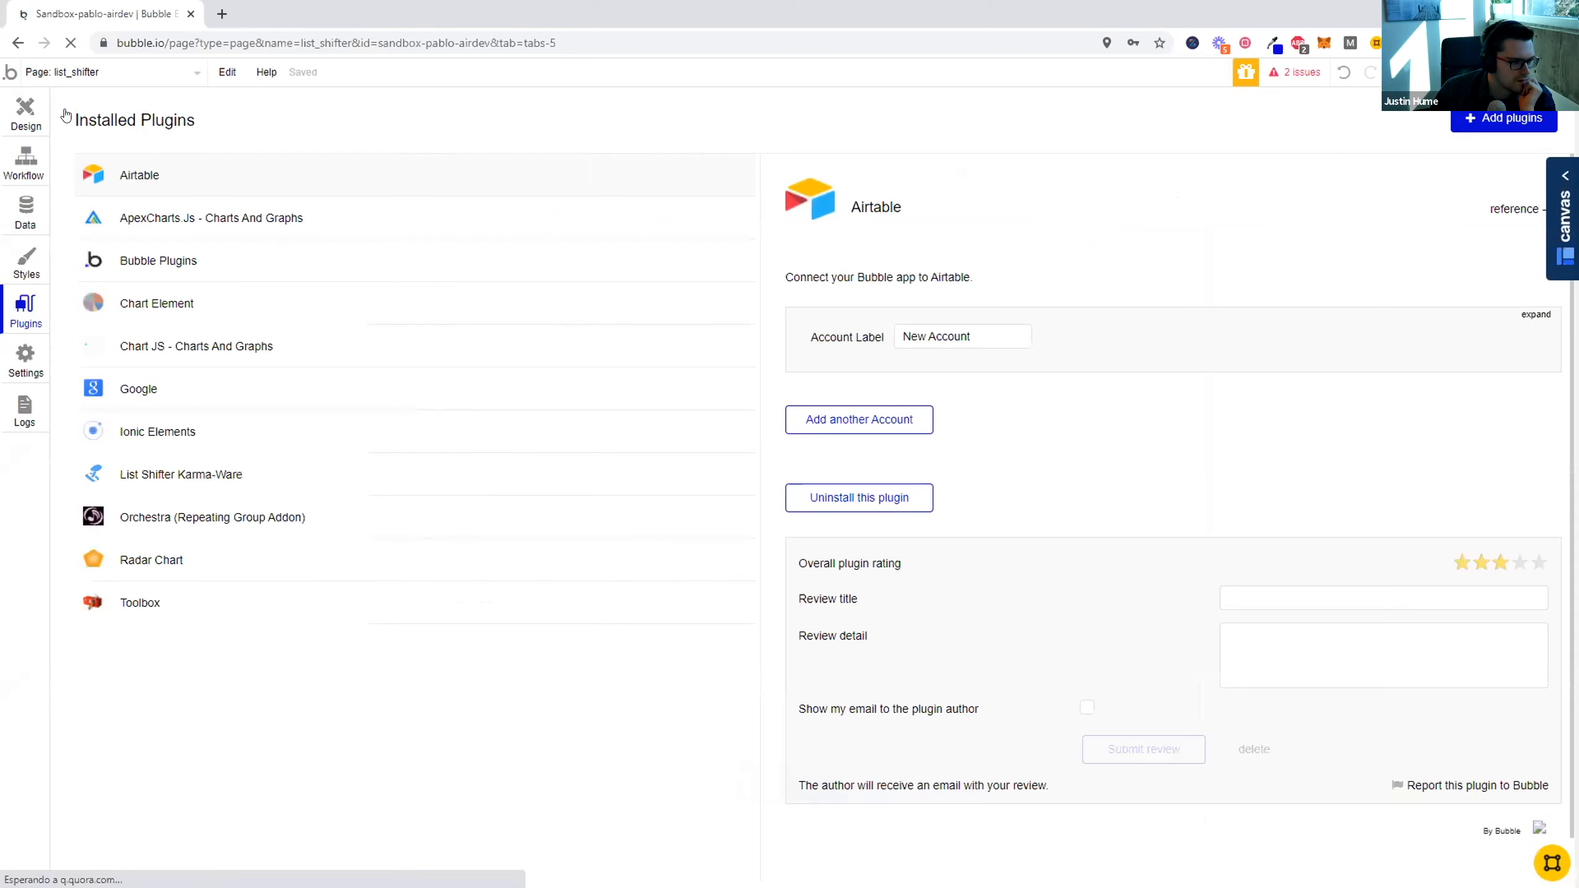
- Draw a List Shifter KW element about 164 by 180 px on the list_shifter page and open its properties
click(23, 114)
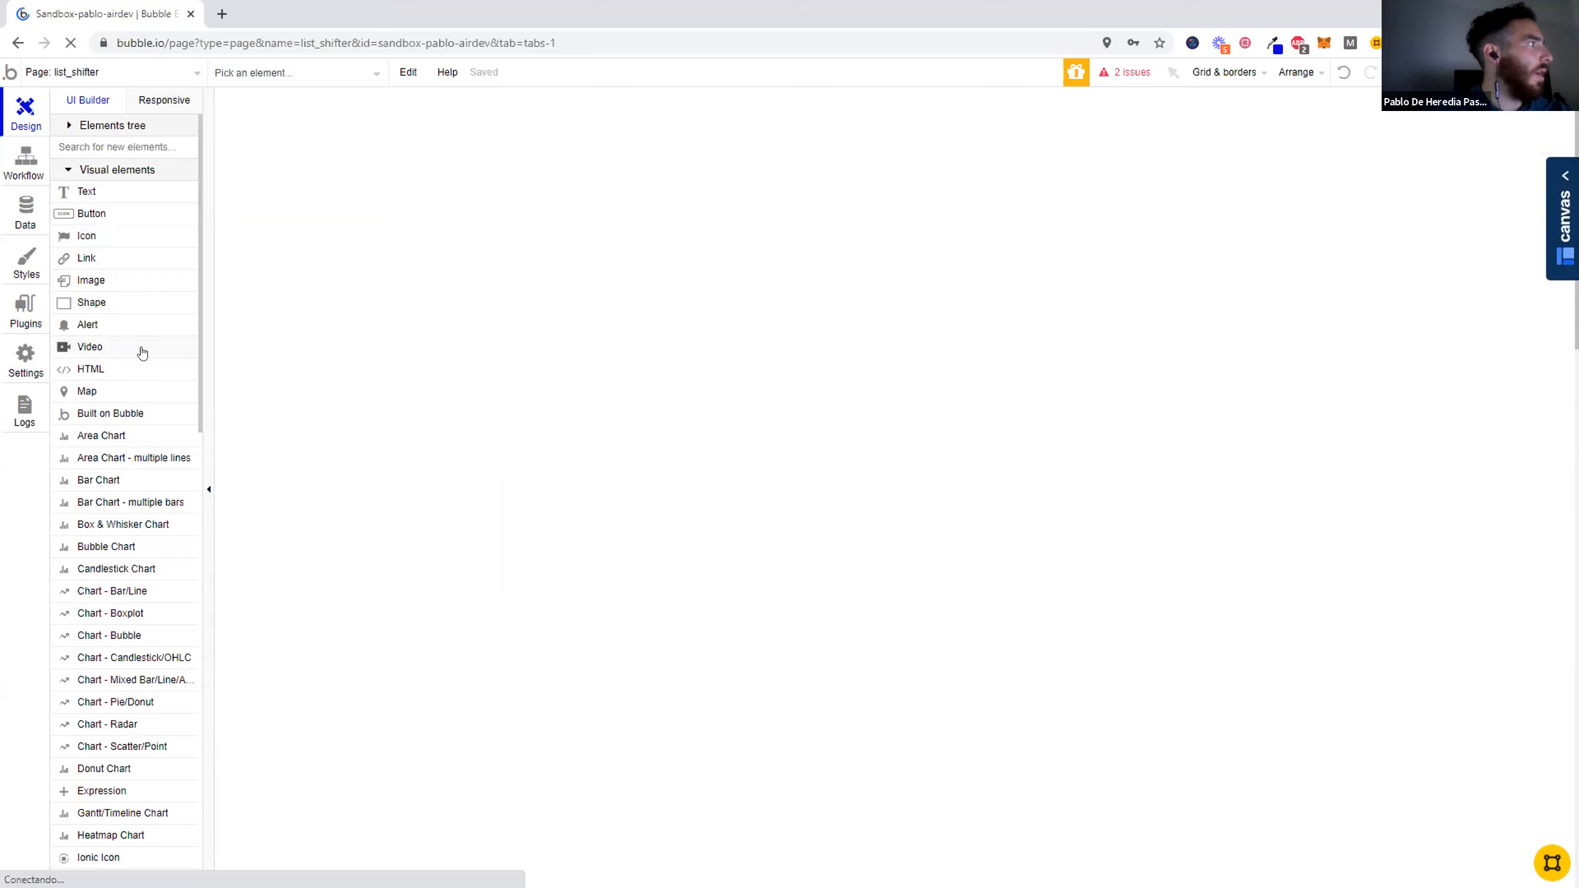
mouse_move(142, 352)
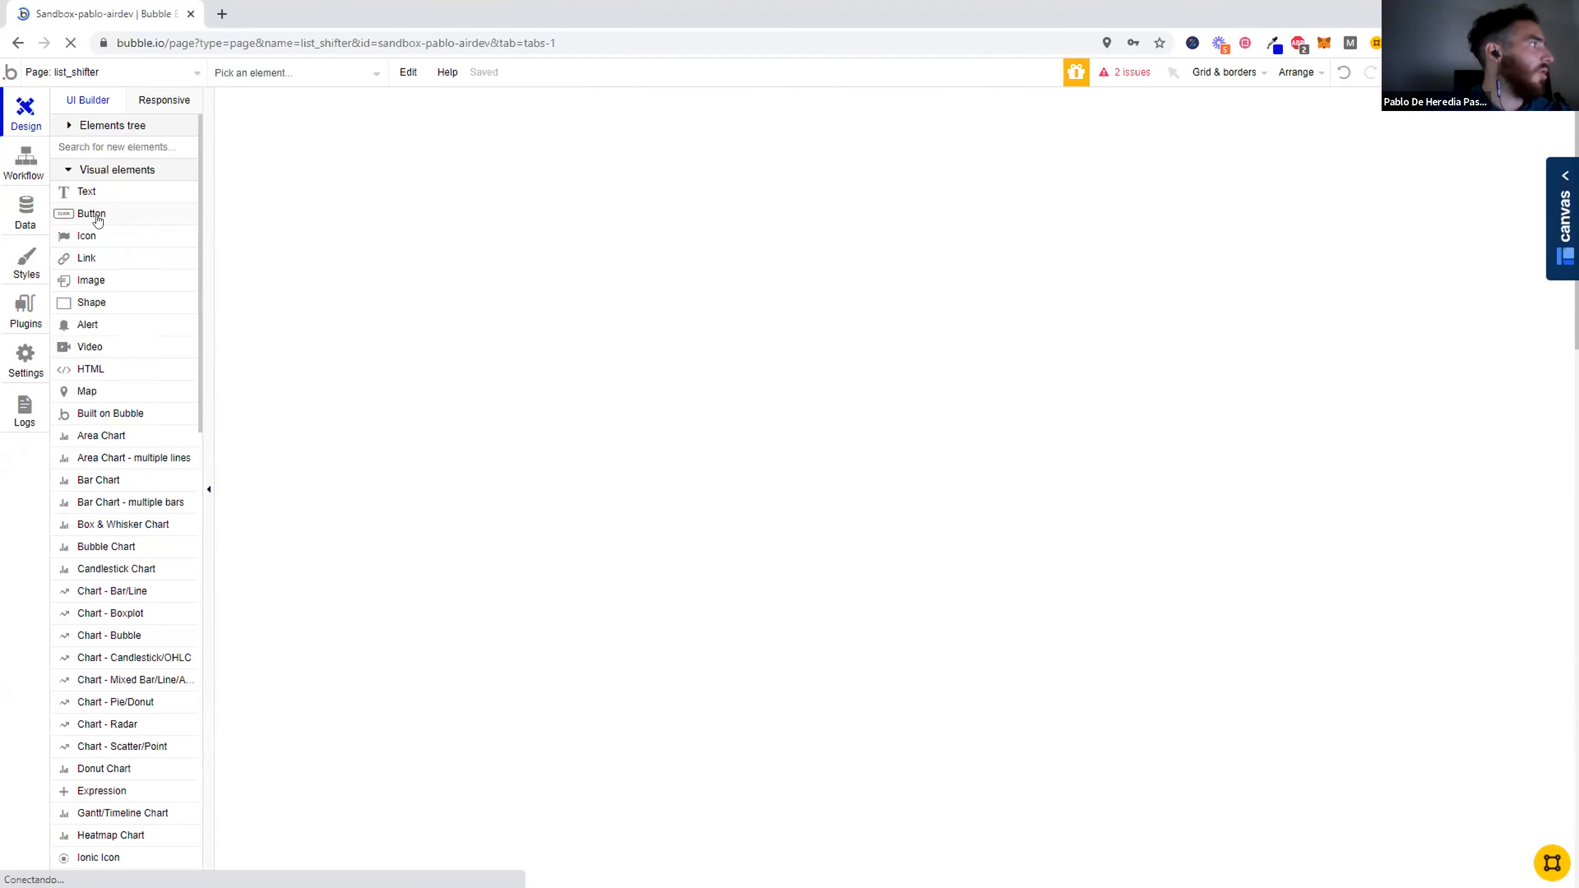
click(23, 165)
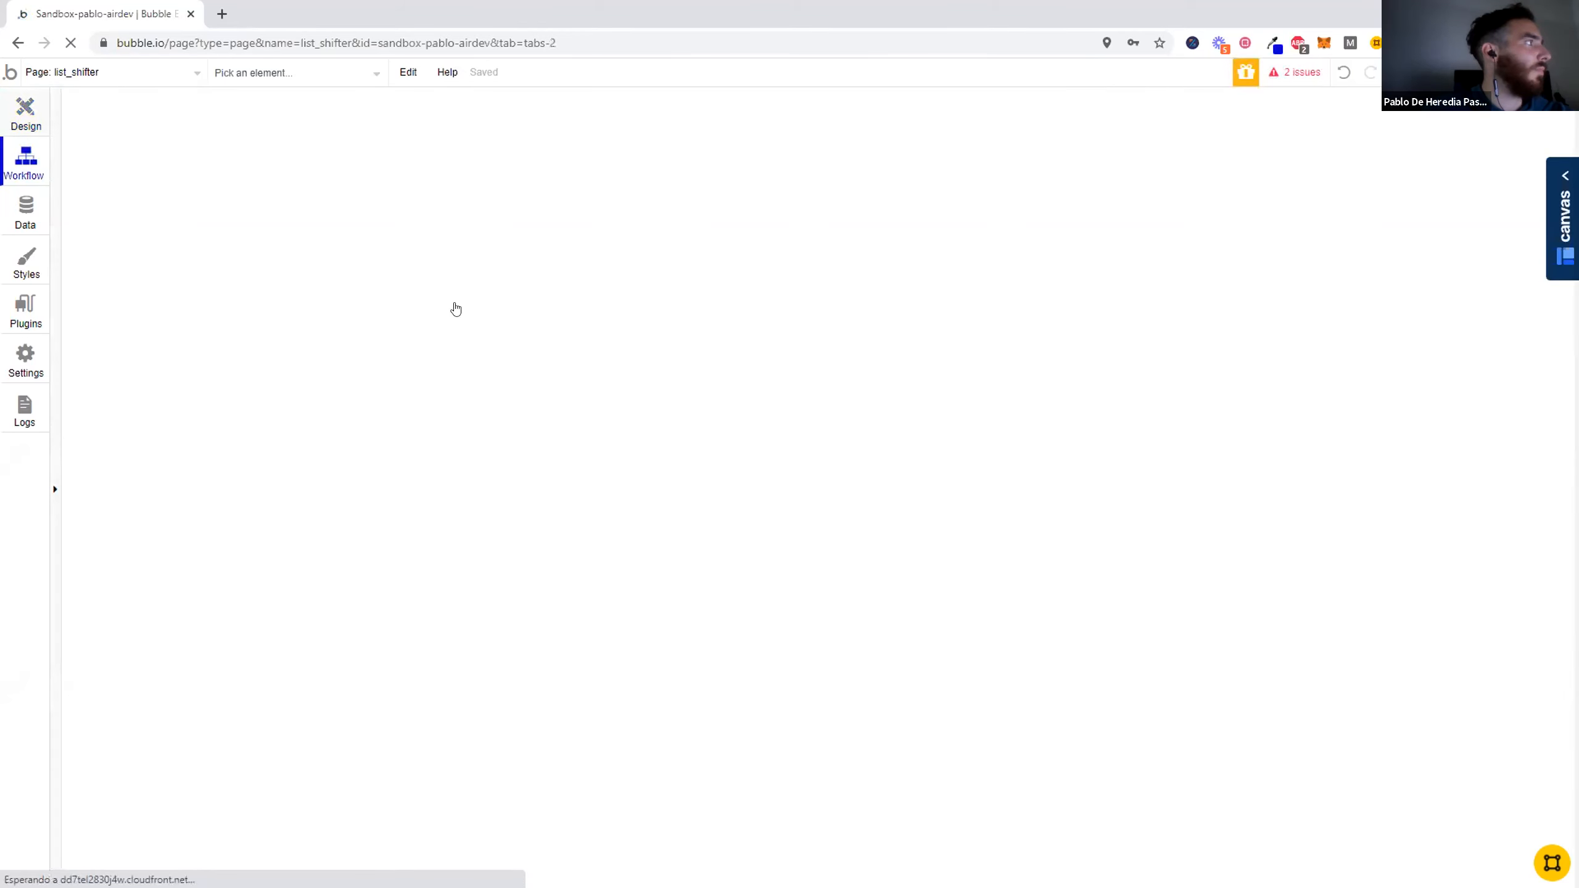
click(25, 112)
scroll(152, 497, down, 10)
scroll(120, 667, up, 1)
click(103, 459)
drag(564, 109, 693, 250)
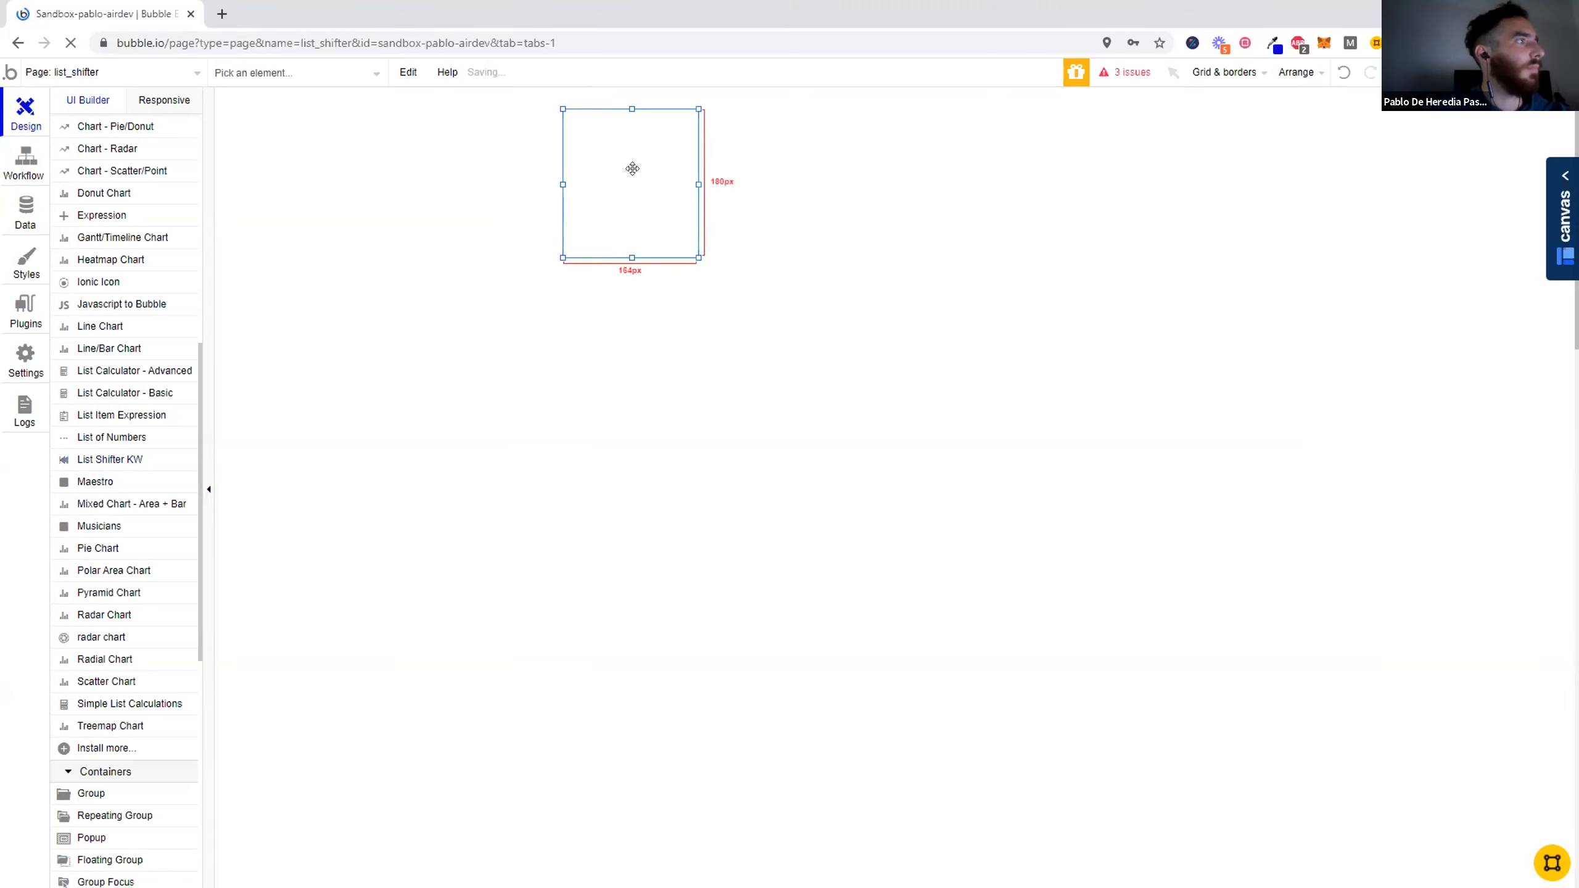
double_click(640, 198)
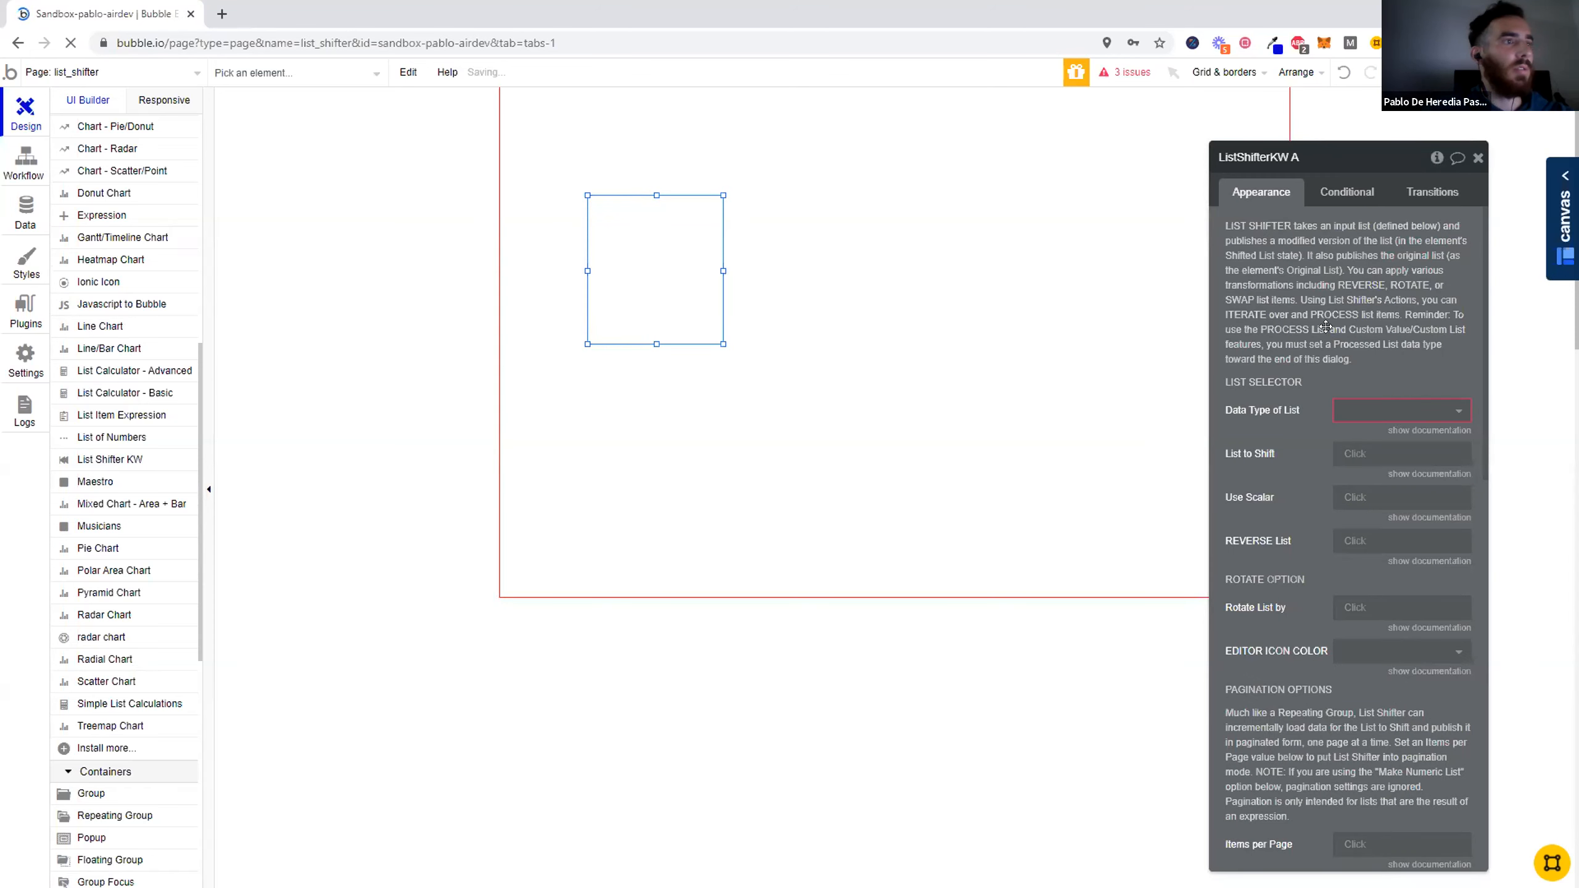
- Draw a text element near the upper edge of the page, above the List Shifter element
scroll(130, 305, up, 8)
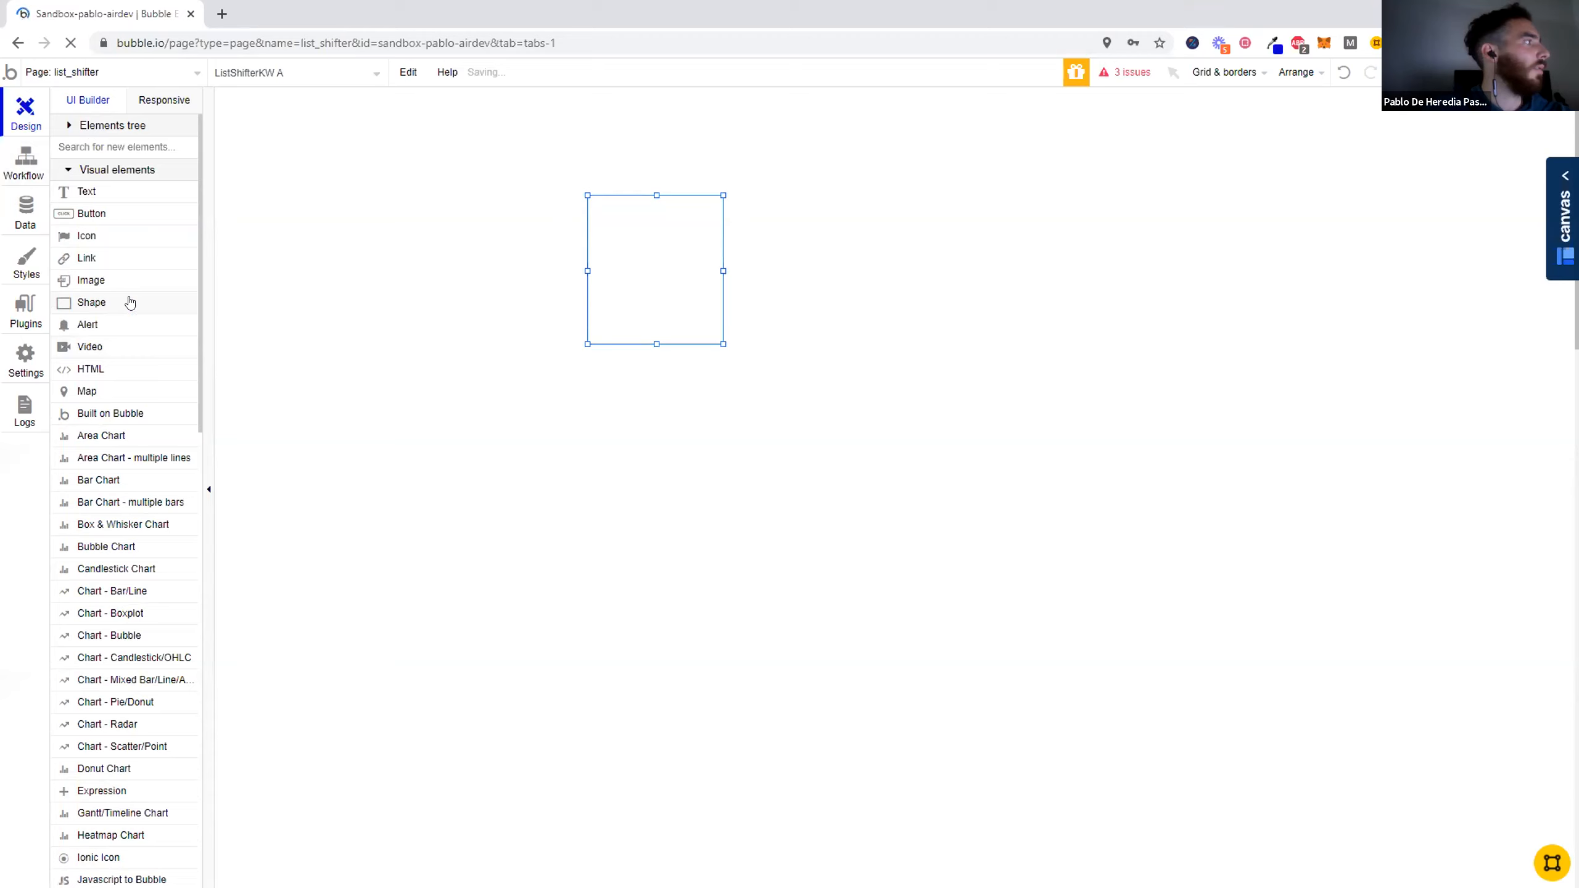
click(93, 193)
drag(574, 119, 832, 162)
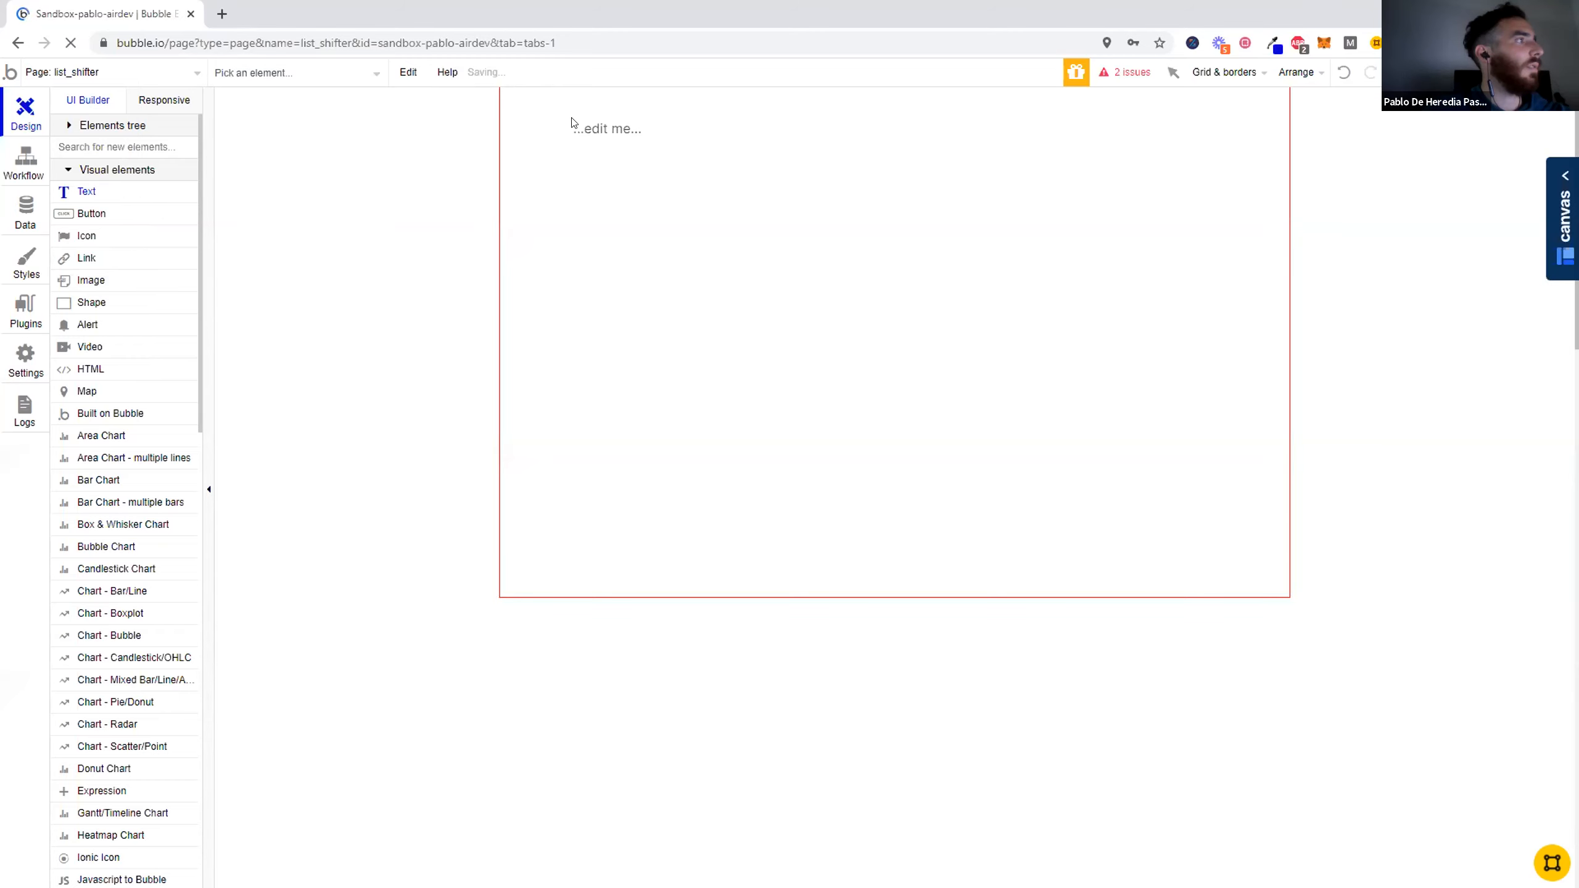
- Draw an Input element about 220 by 68 px beside the text element
scroll(167, 525, down, 5)
scroll(166, 526, down, 8)
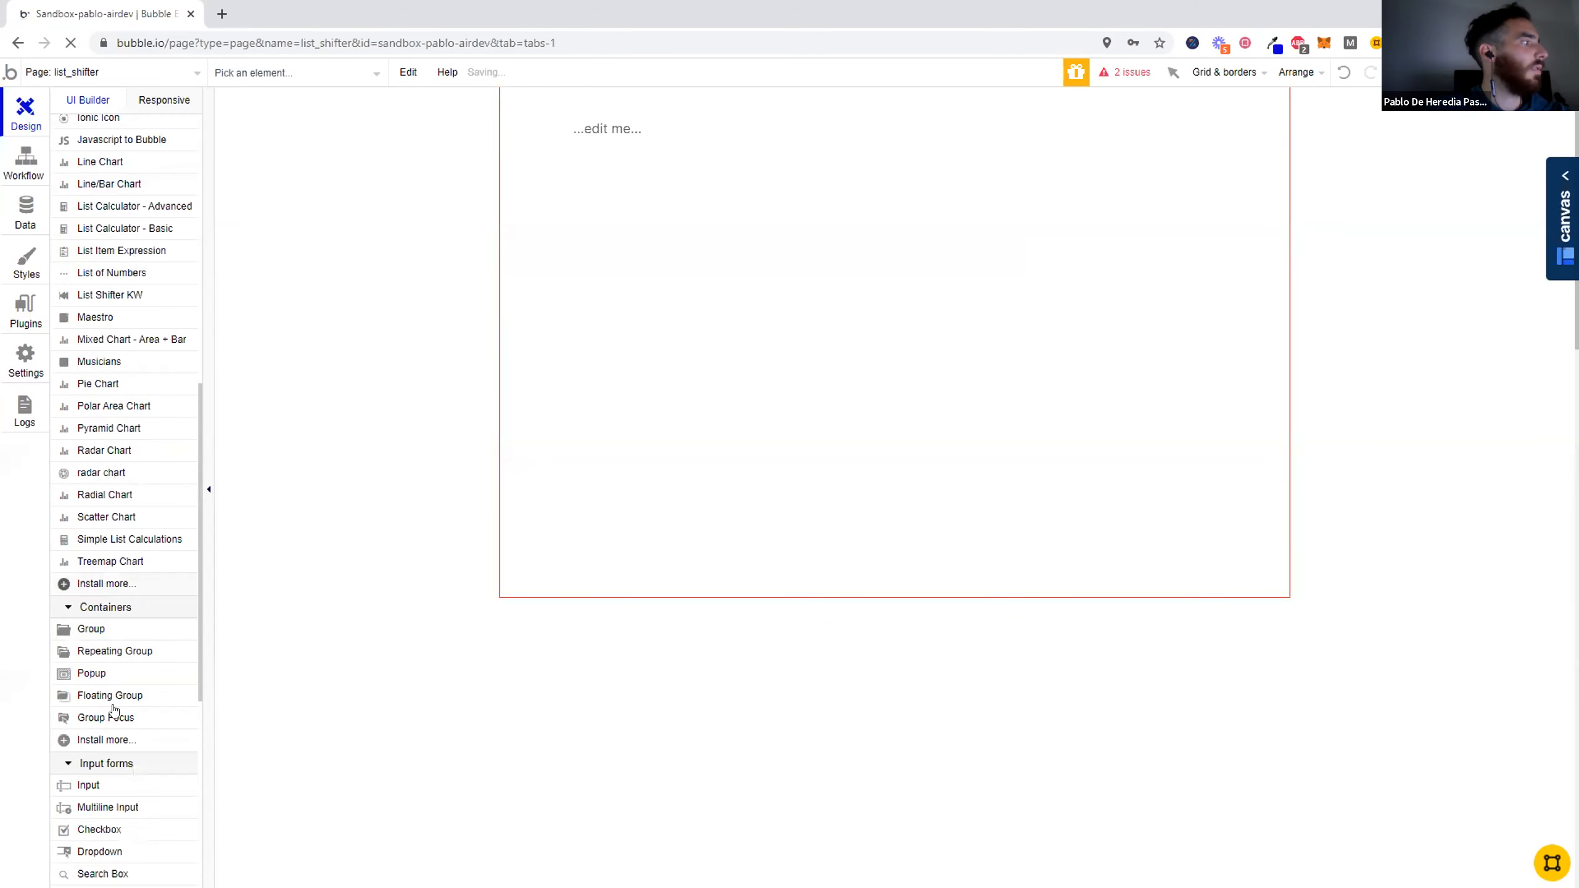
drag(89, 517, 802, 116)
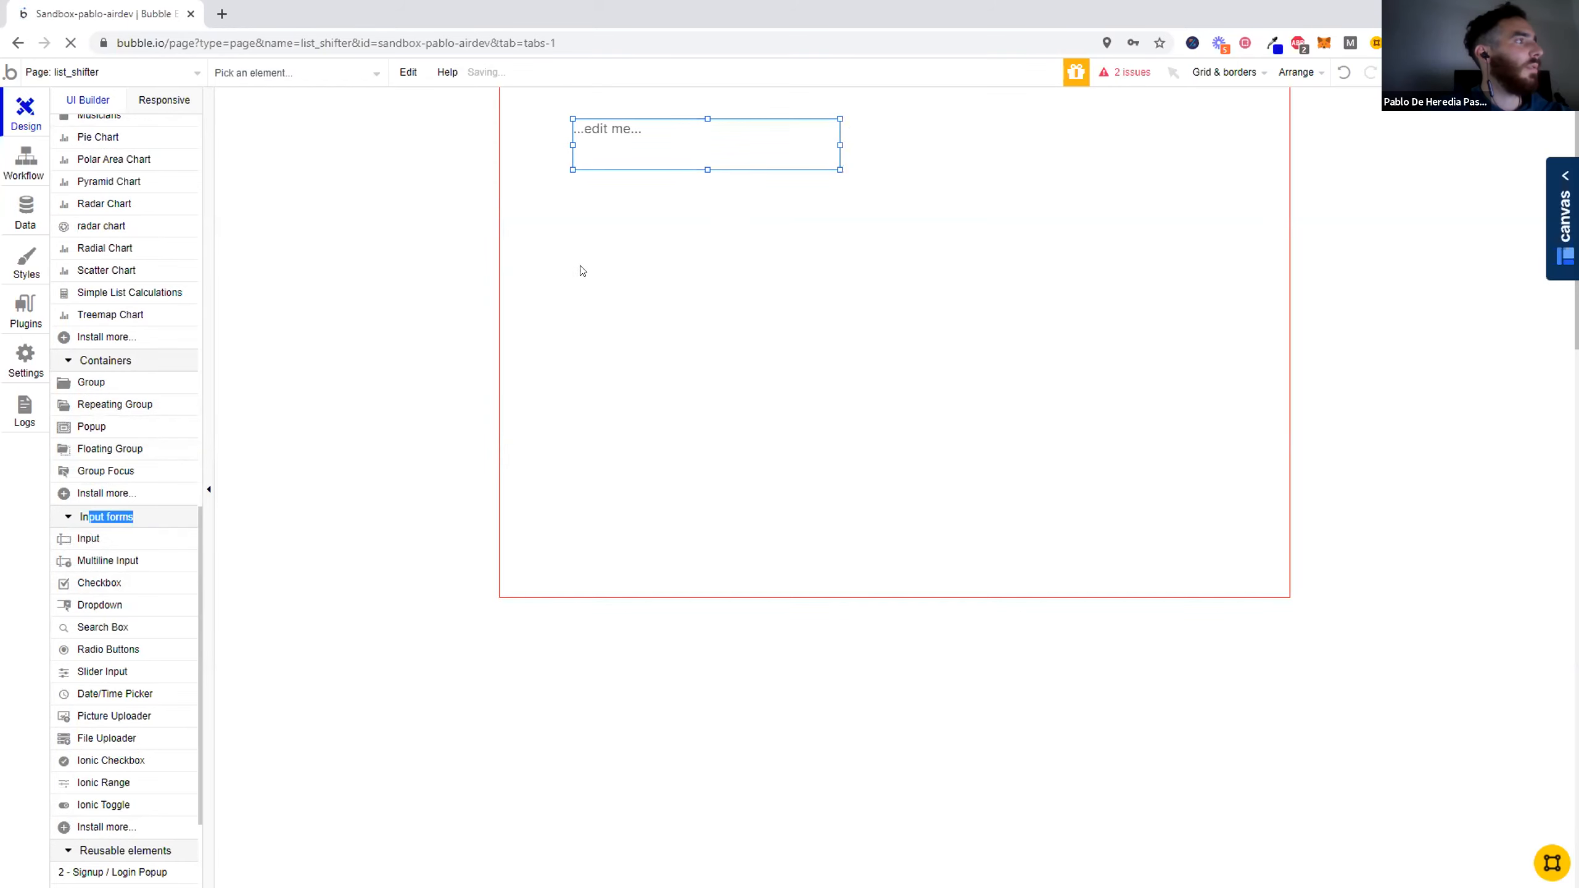
click(95, 536)
drag(854, 112, 1028, 162)
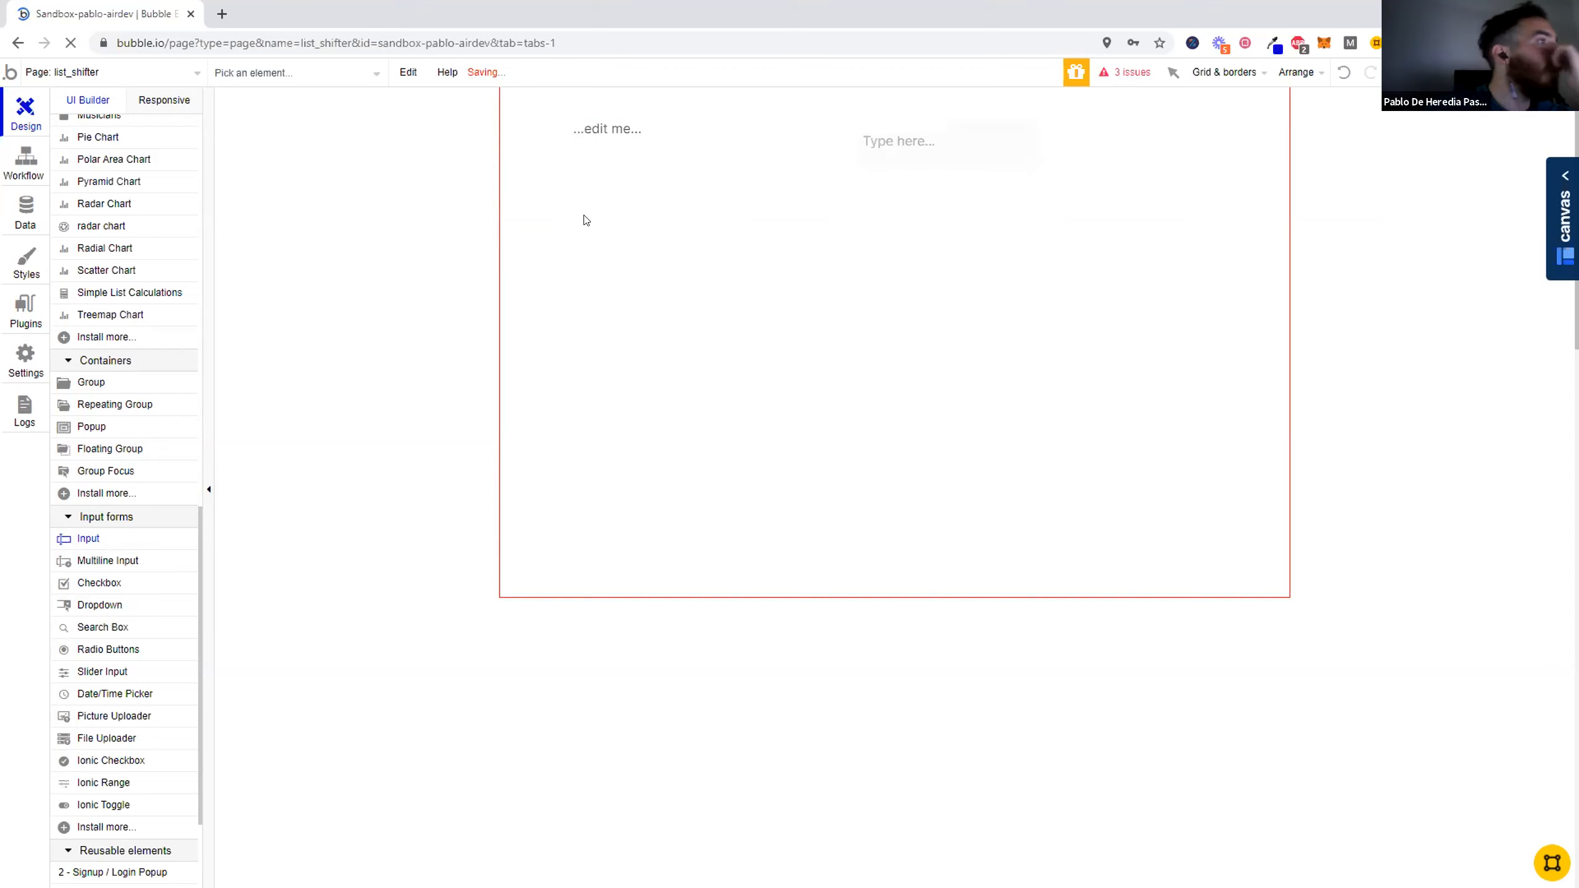
- Delete the text element and move the input to about X 140, Y 20
double_click(598, 144)
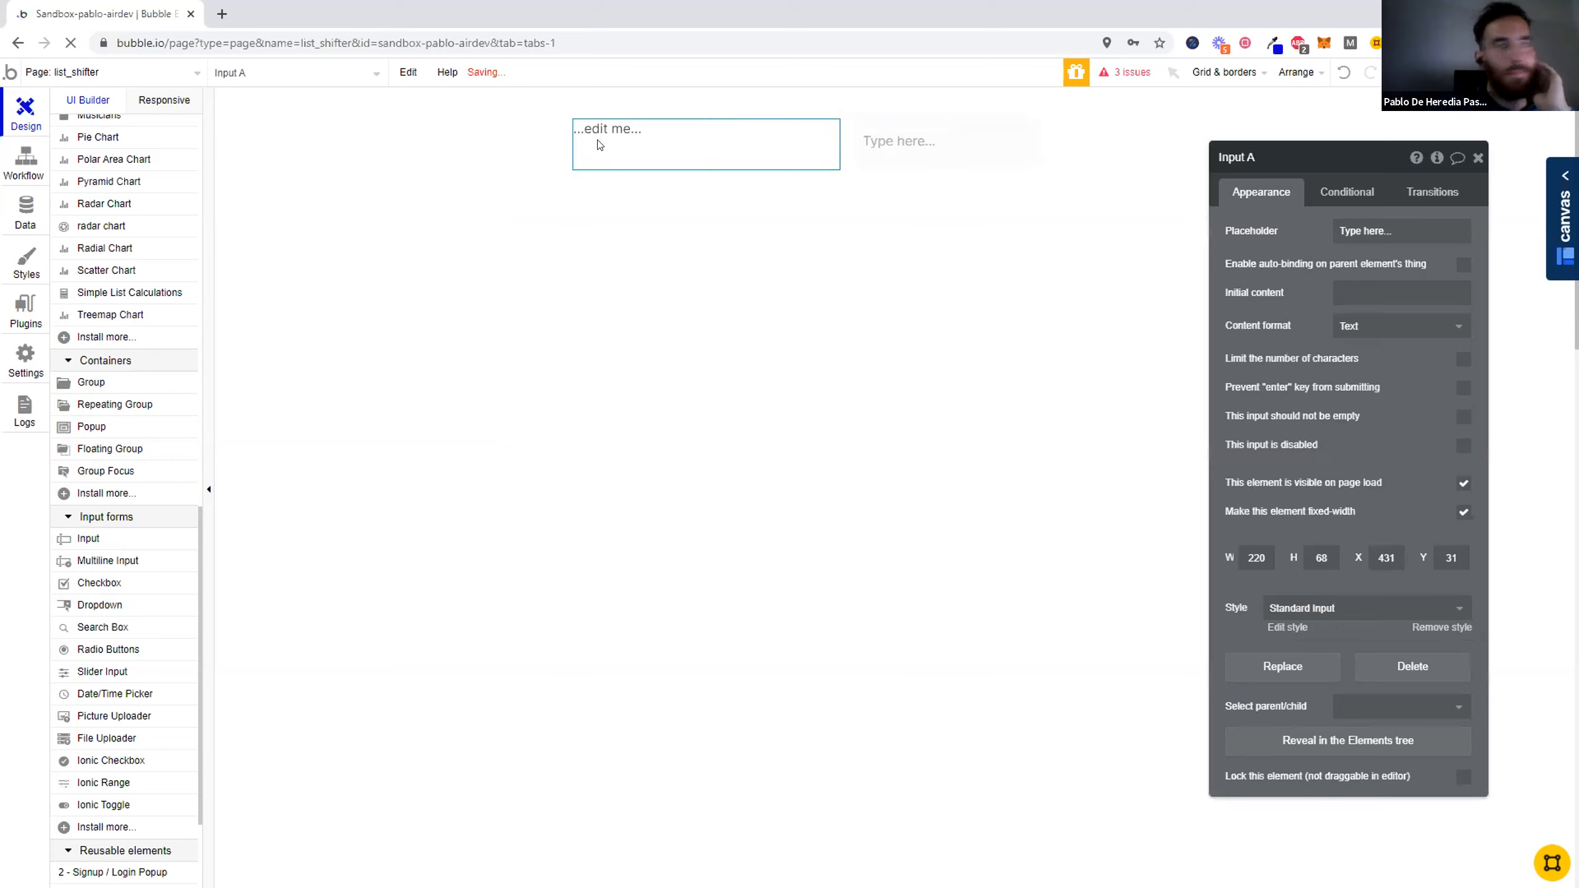
key(Delete)
drag(905, 132, 667, 123)
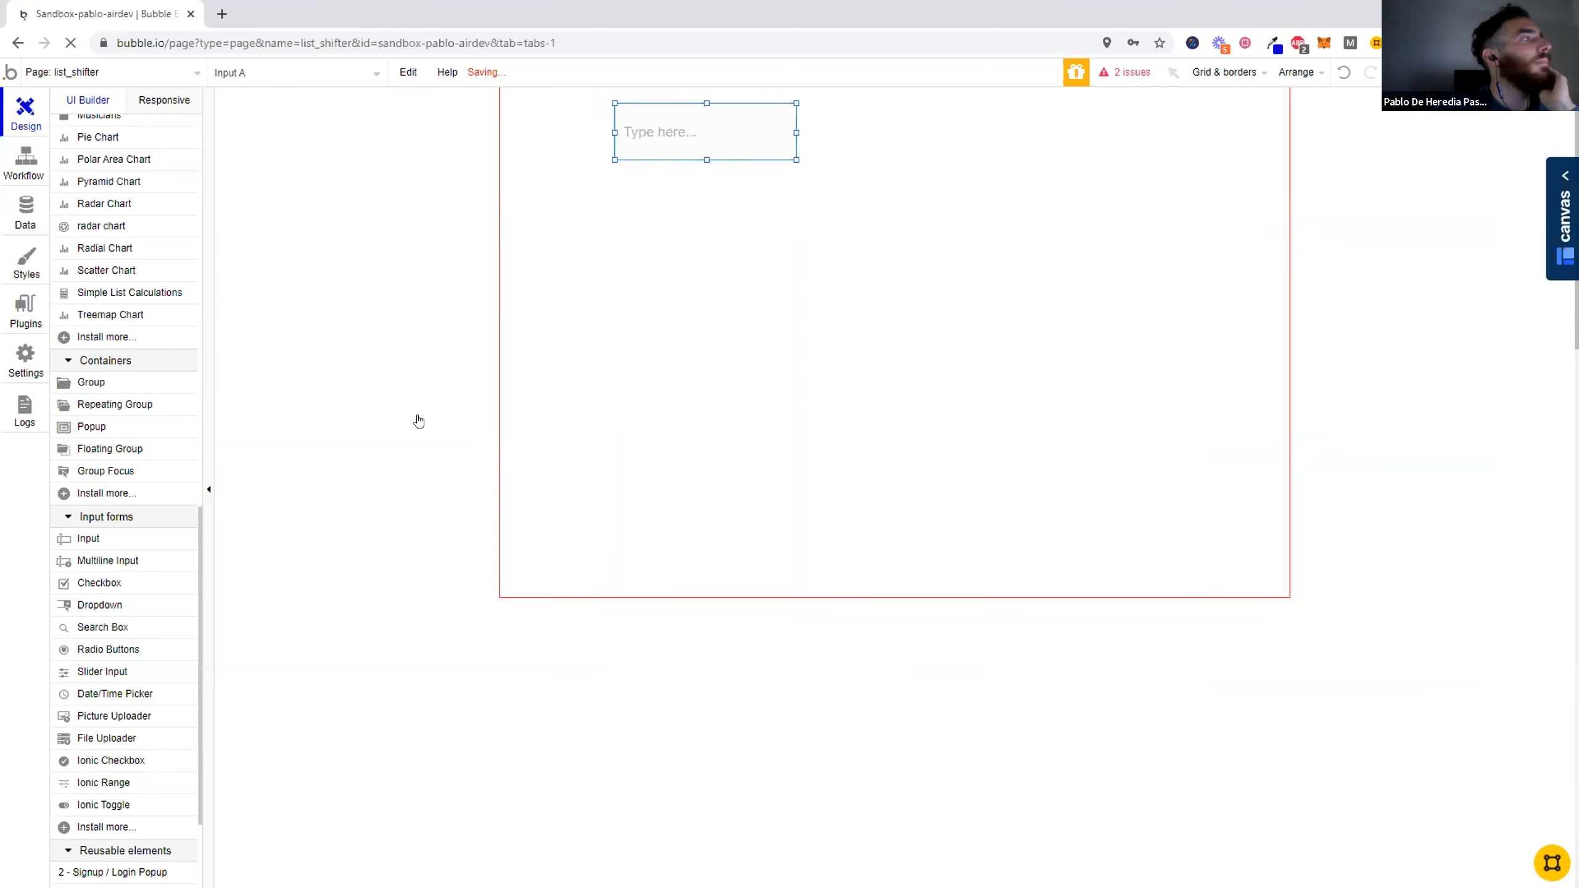
- Expand the elements tree, select the List Shifter element and view its Data Type of List choices
scroll(116, 452, up, 15)
click(69, 125)
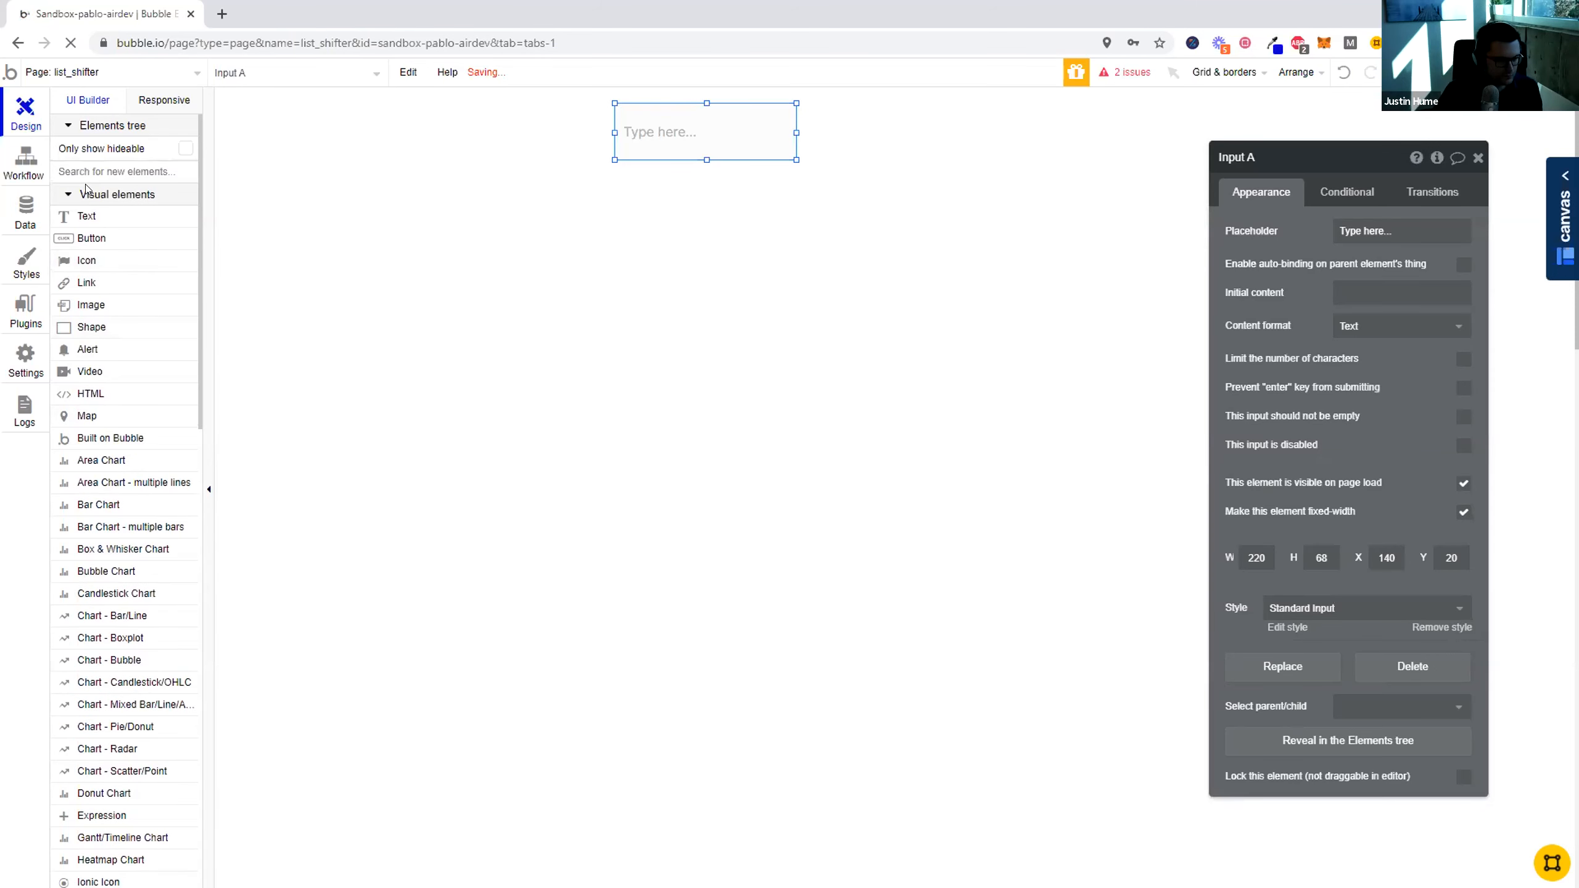
click(76, 185)
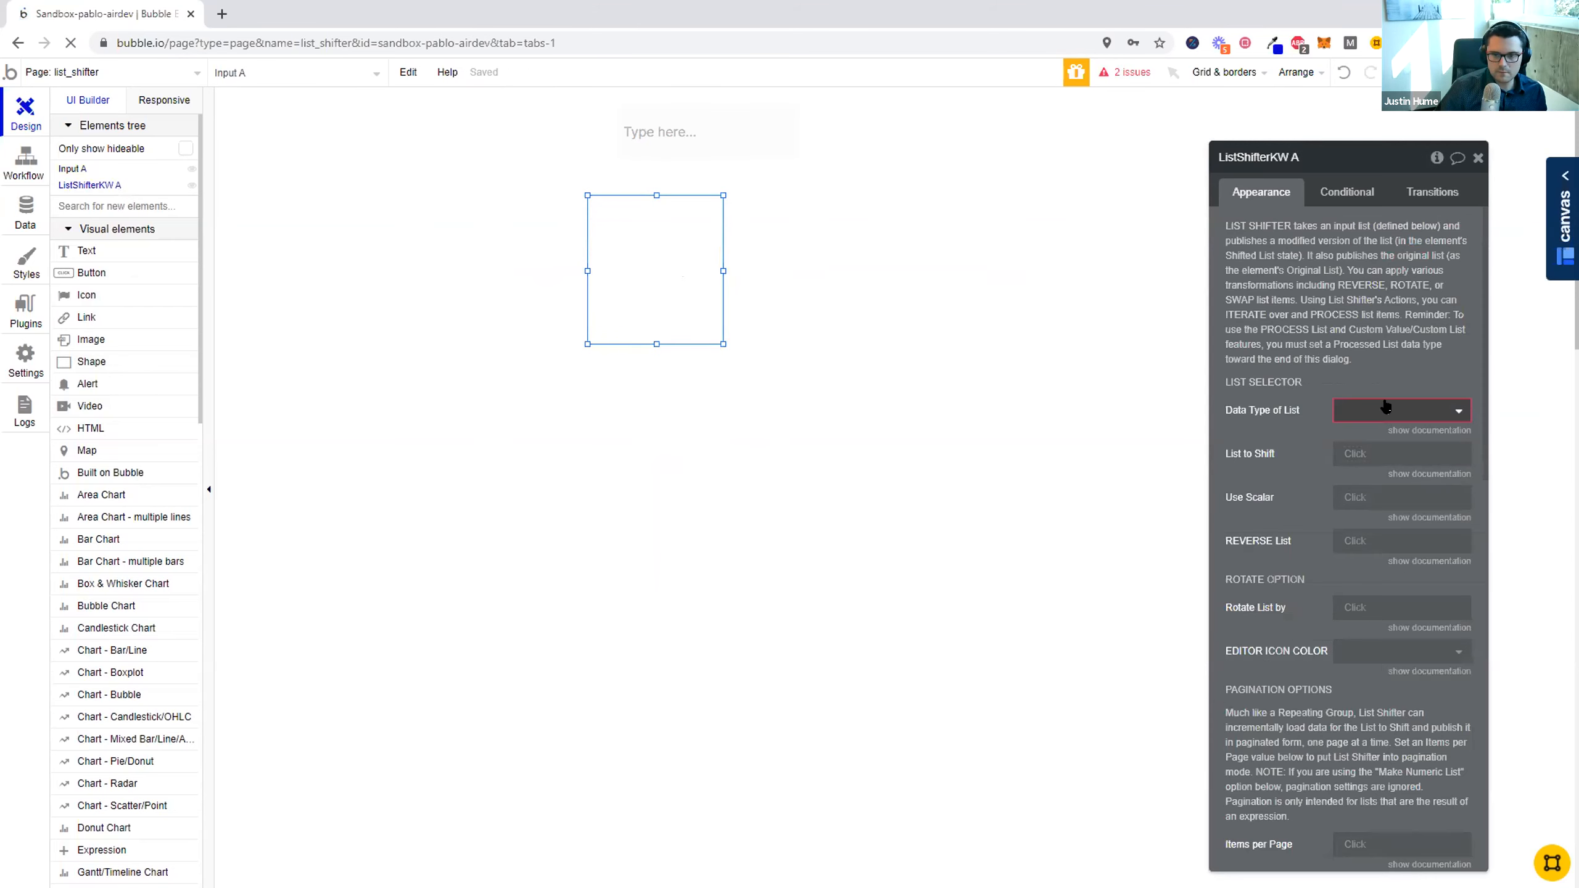
click(1385, 408)
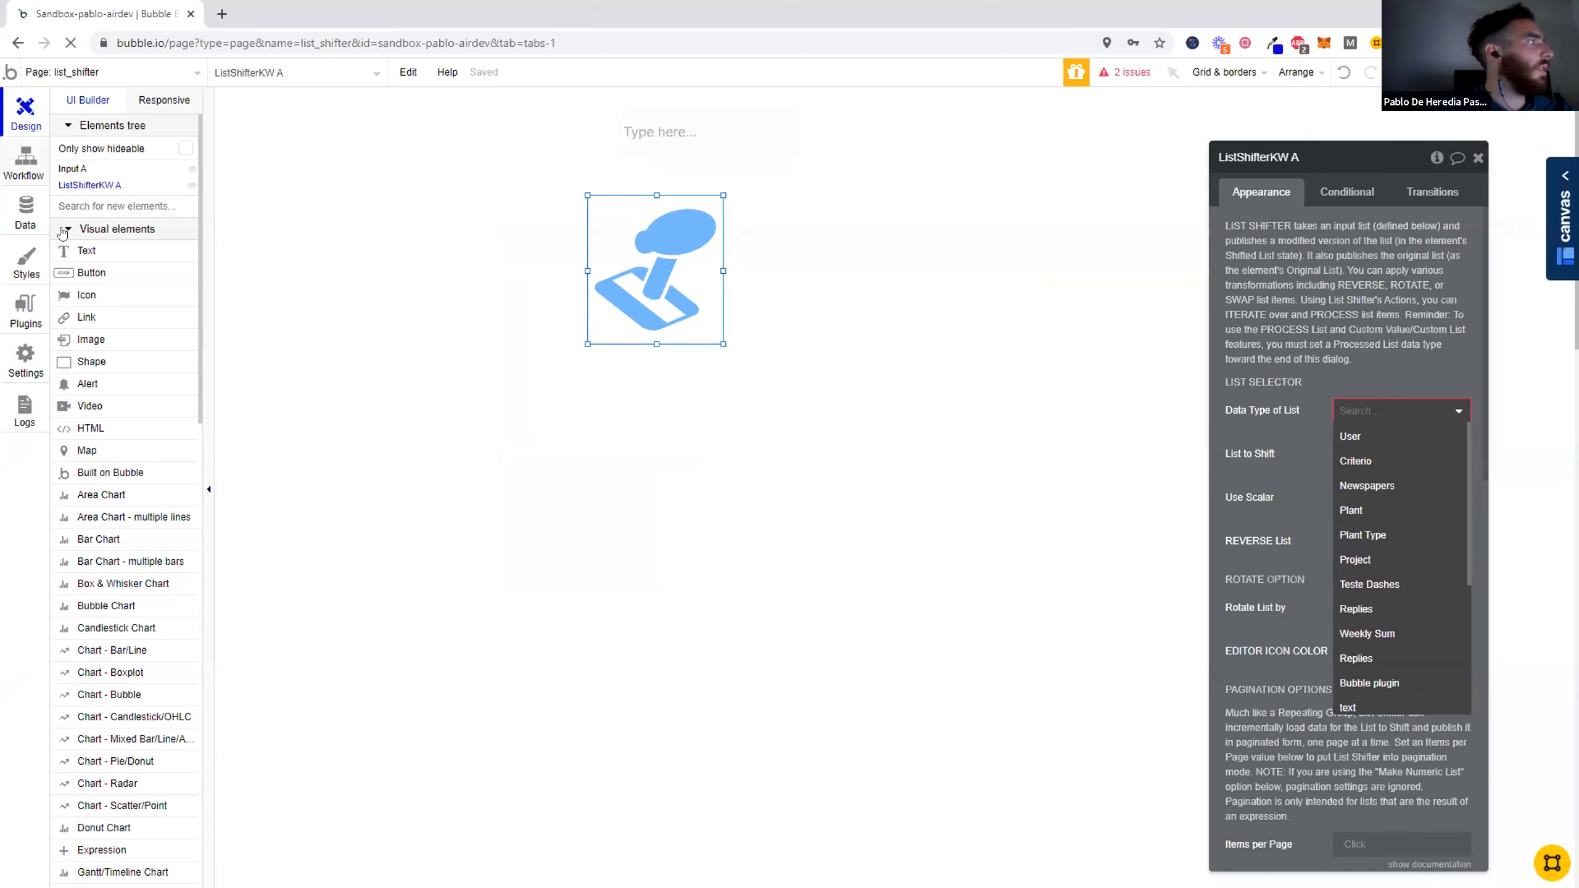
- Create a custom data type Country and add a field called Name to it
click(24, 212)
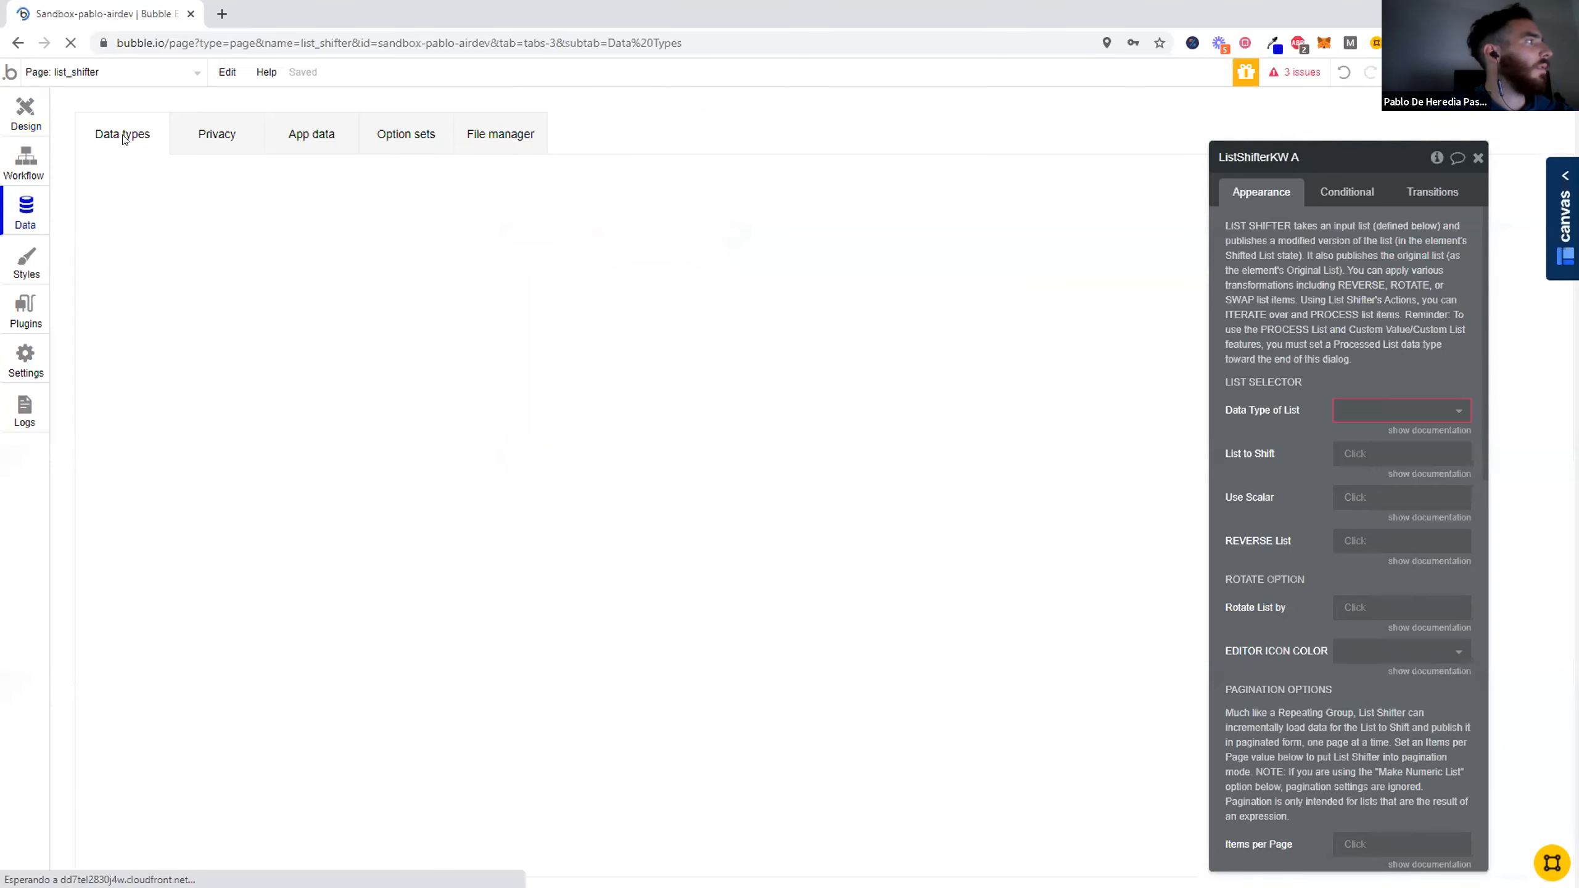
click(264, 483)
text(Country)
click(354, 560)
click(489, 394)
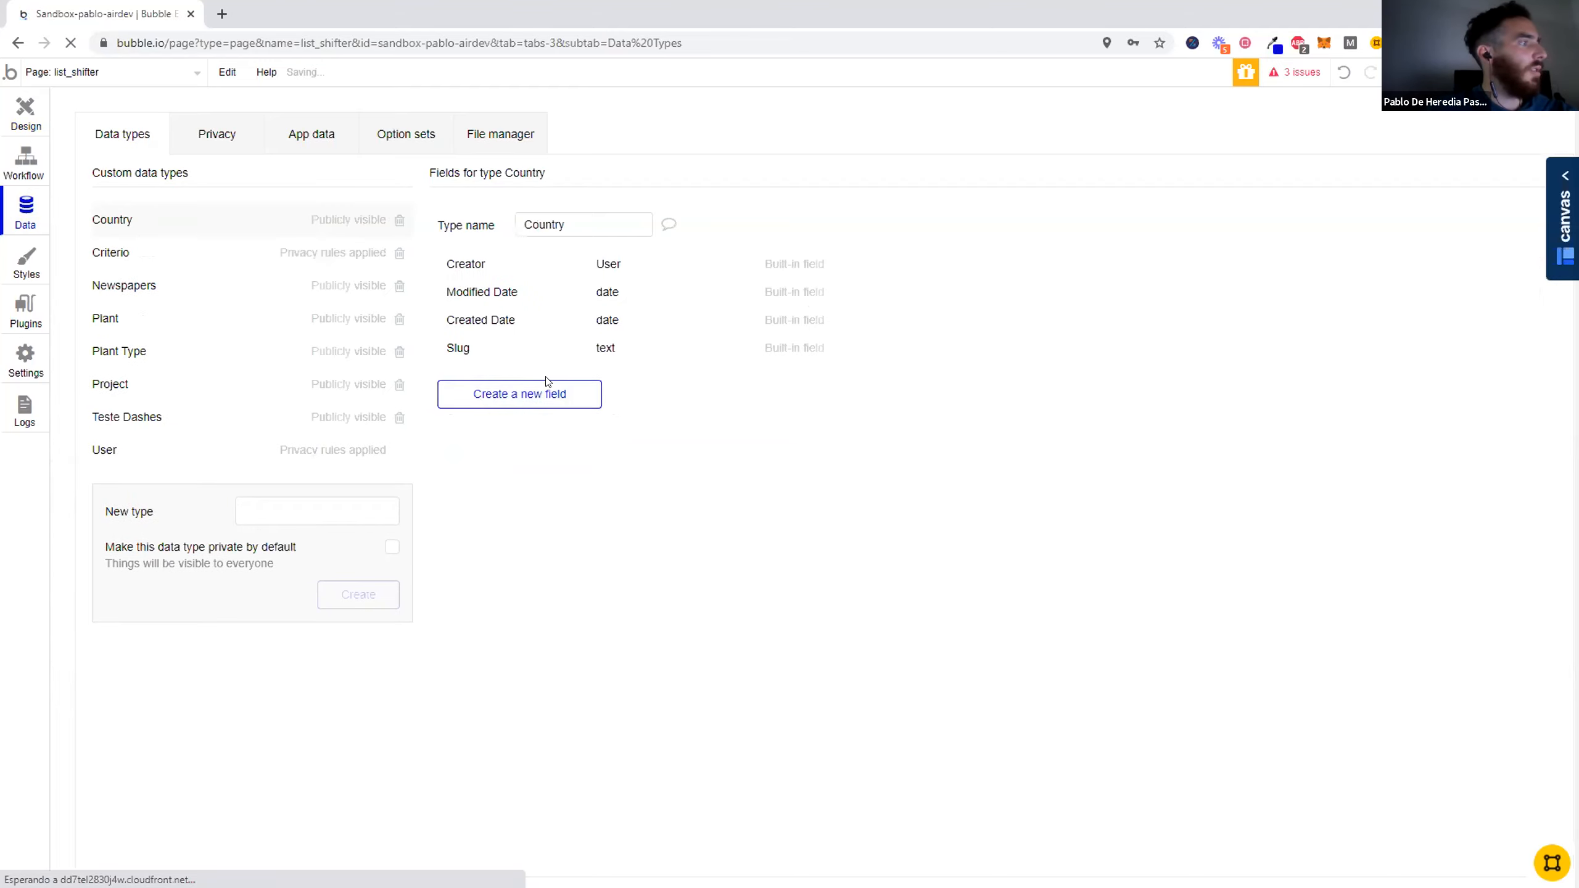
text(Name)
click(827, 225)
click(801, 246)
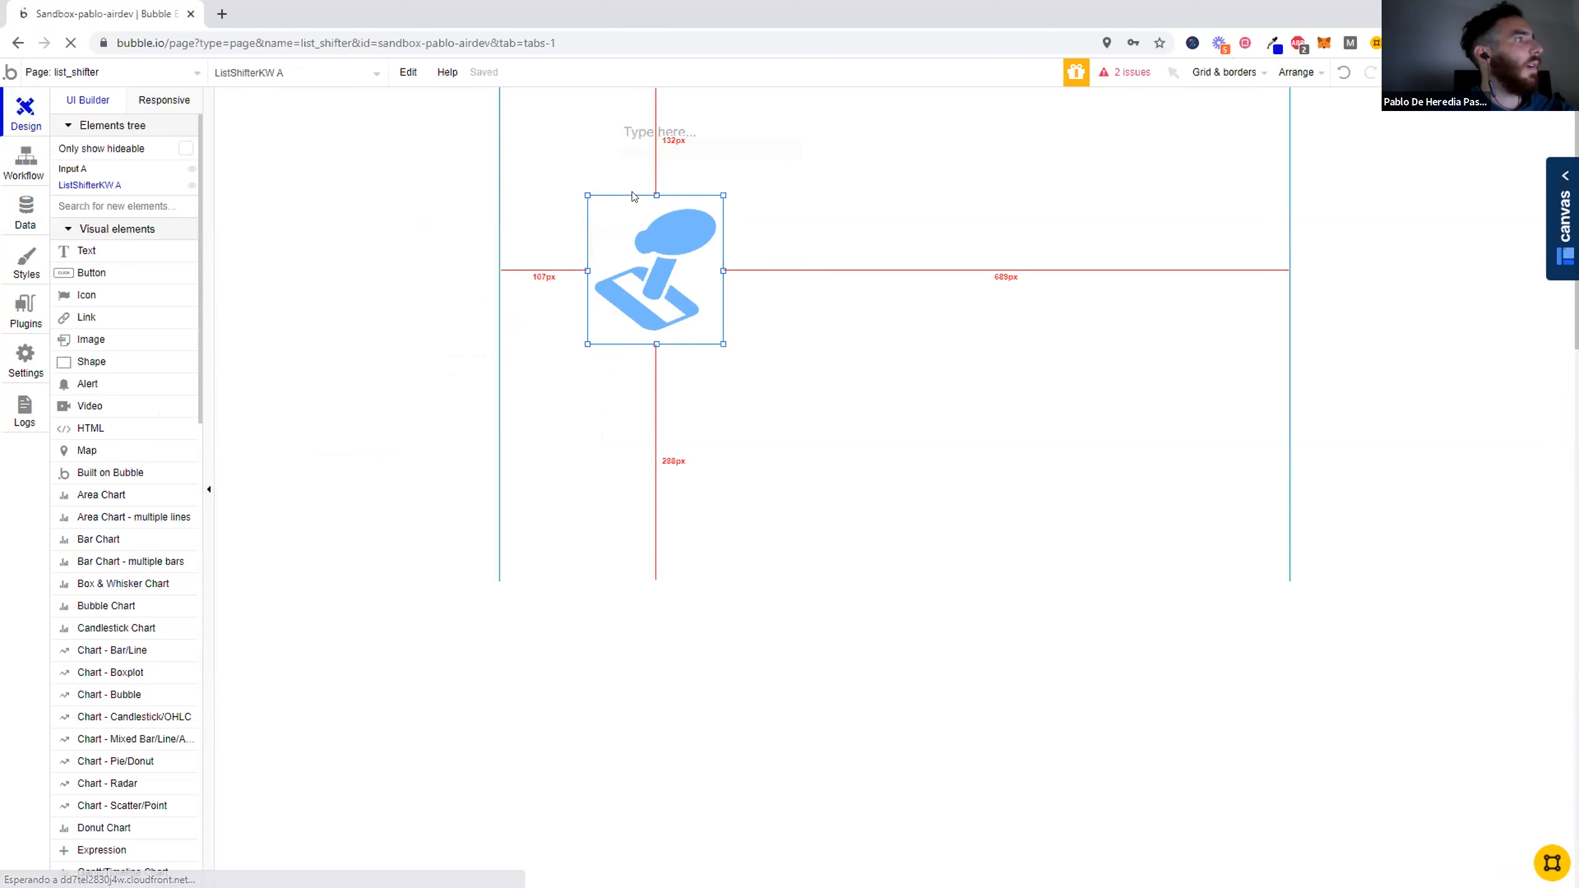
- Align the input with the List Shifter element's left edge and widen it to the right
click(632, 127)
drag(633, 127, 605, 137)
drag(742, 169, 725, 175)
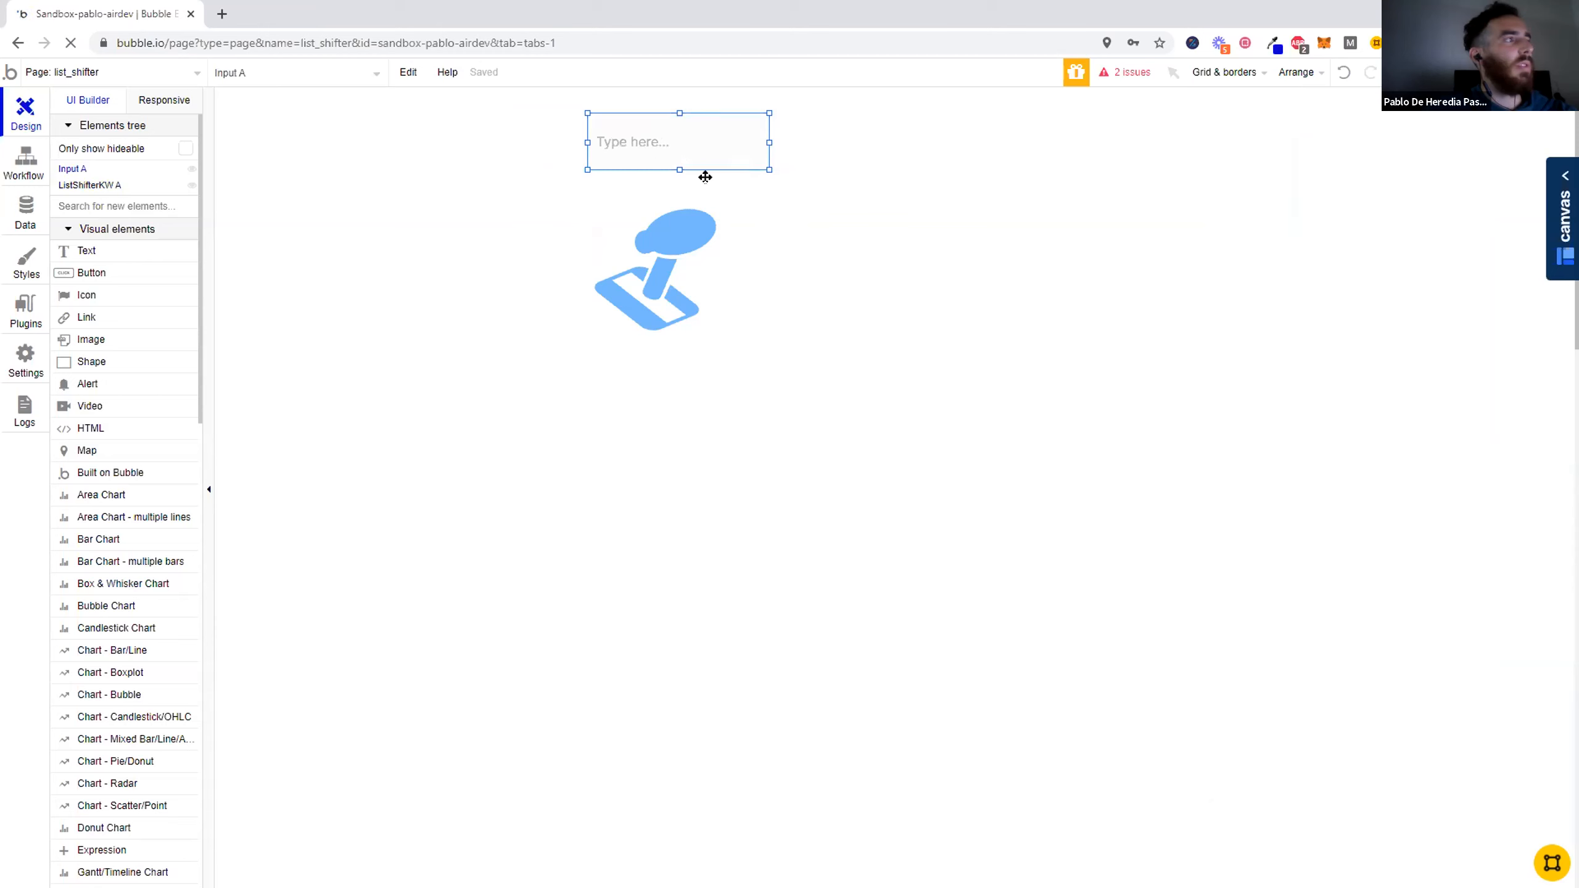
drag(975, 138, 817, 140)
click(834, 143)
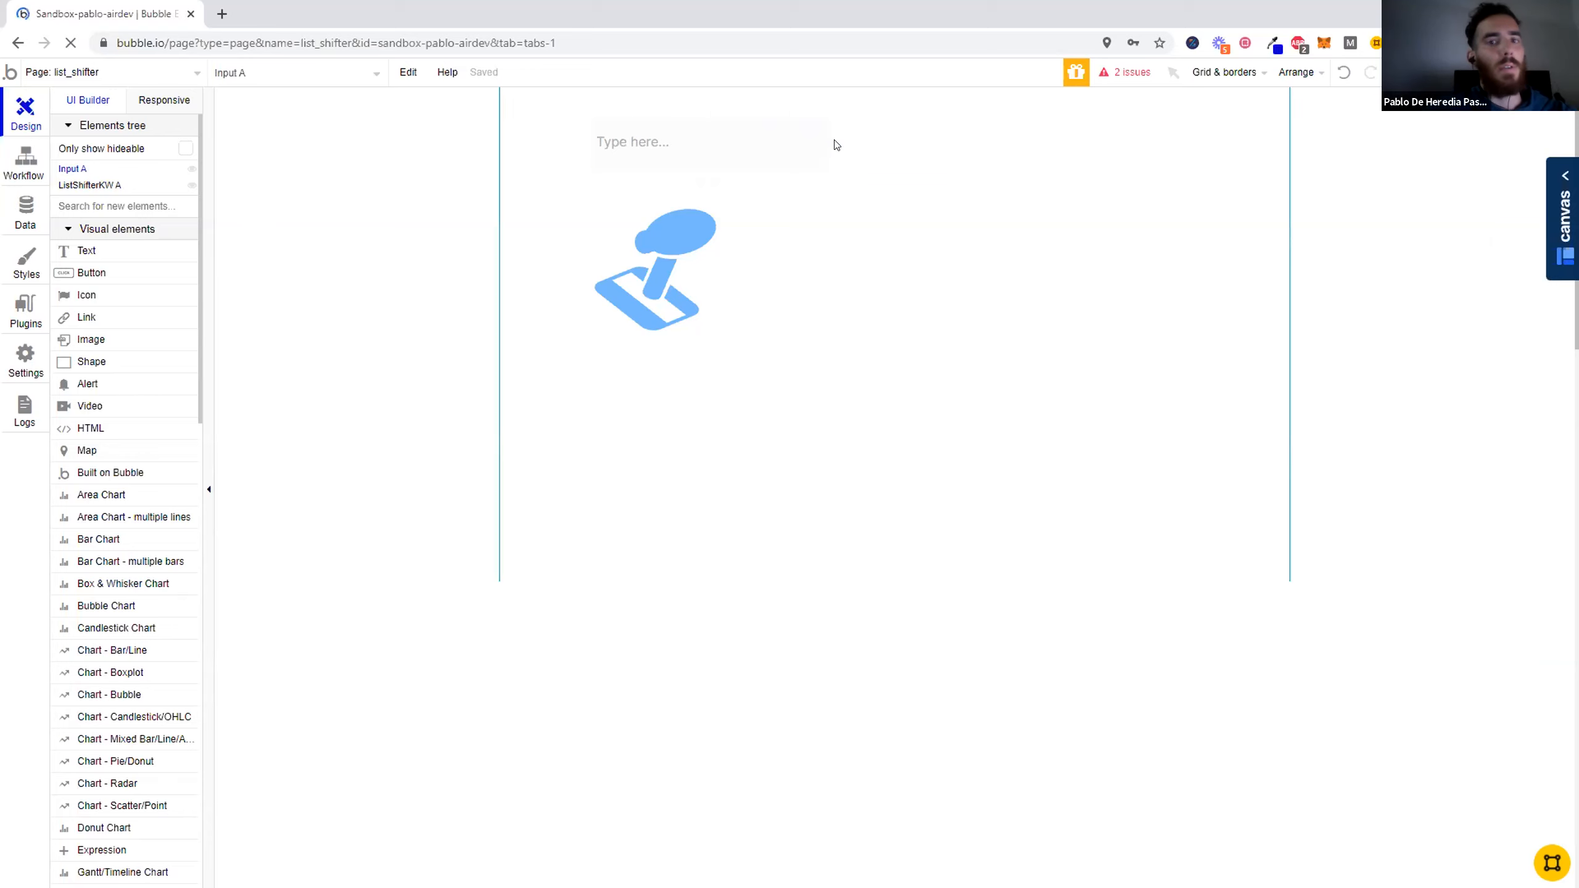
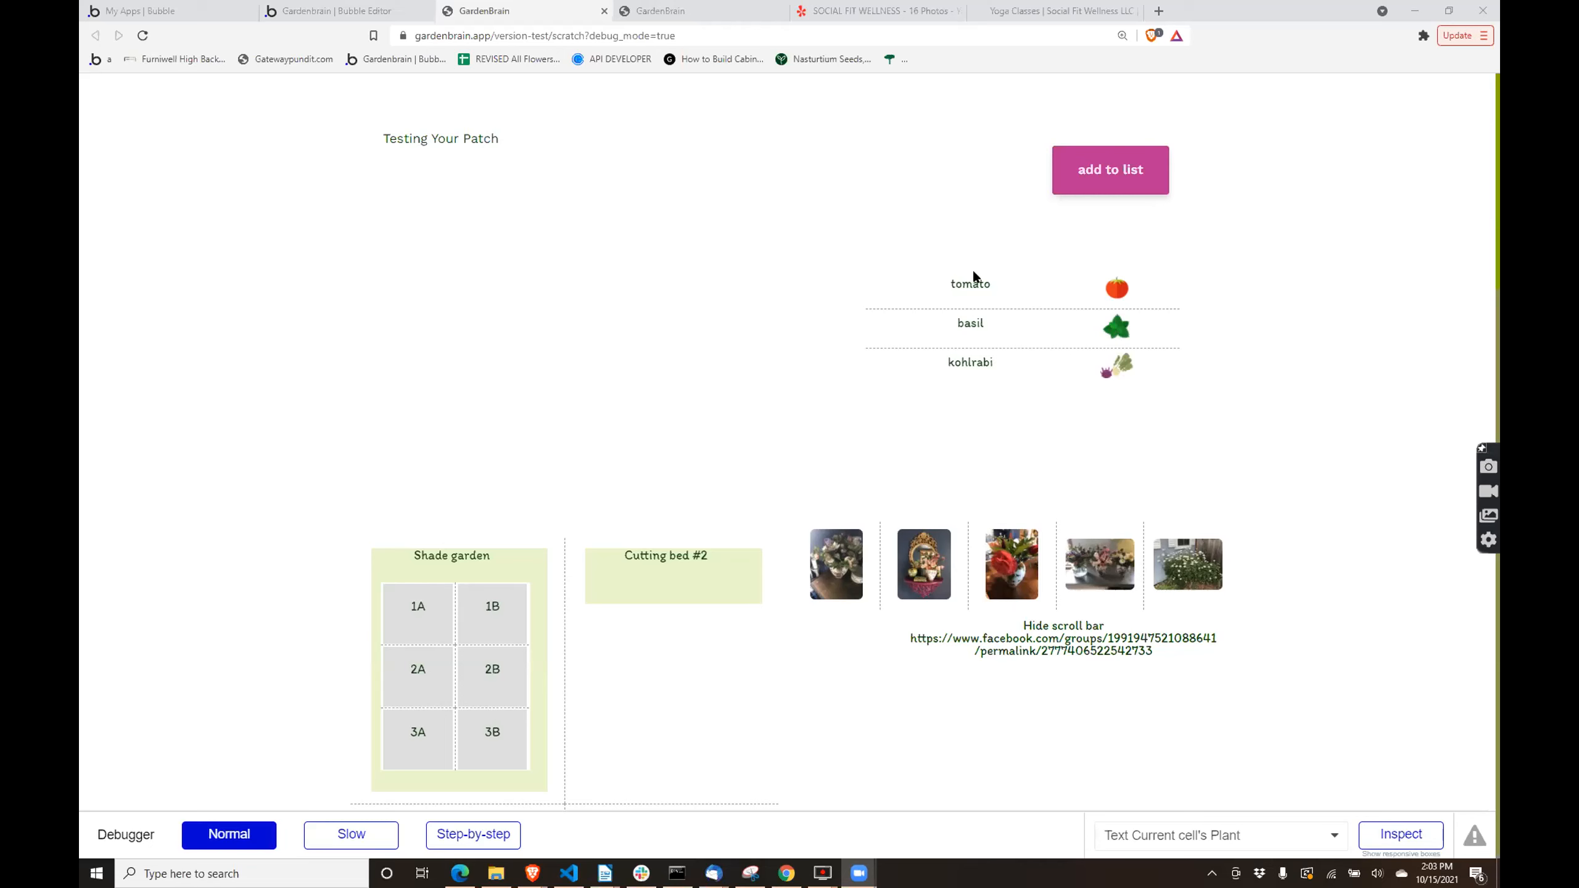
- Switch to the Gardenbrain editor and display the All Plant Type Images records in the app data
click(345, 7)
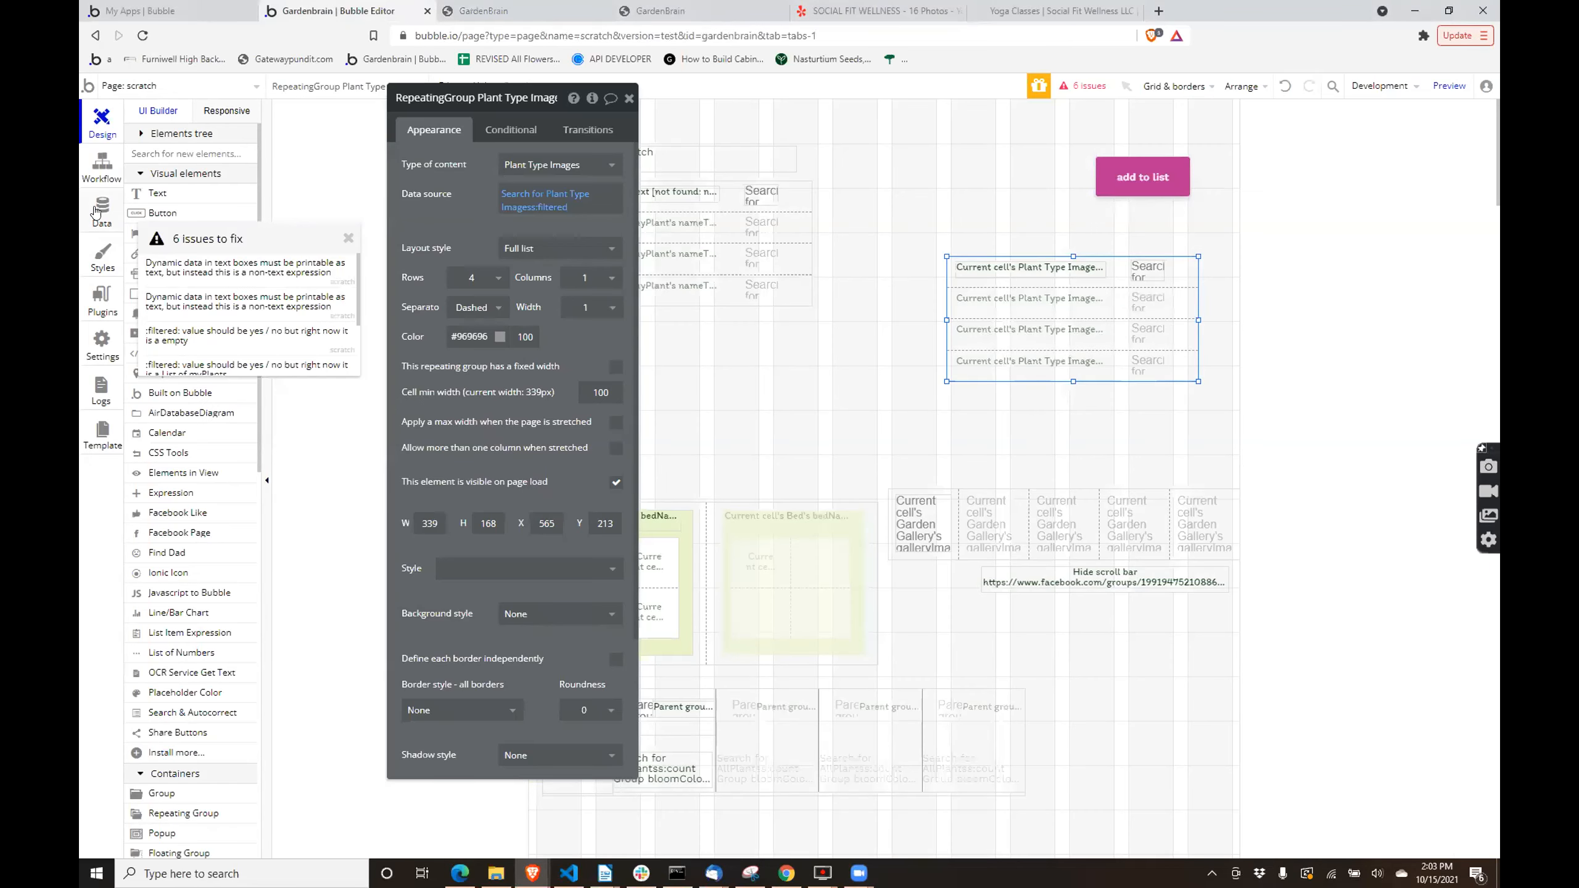
click(96, 213)
scroll(222, 505, down, 15)
scroll(221, 591, down, 5)
scroll(222, 615, up, 12)
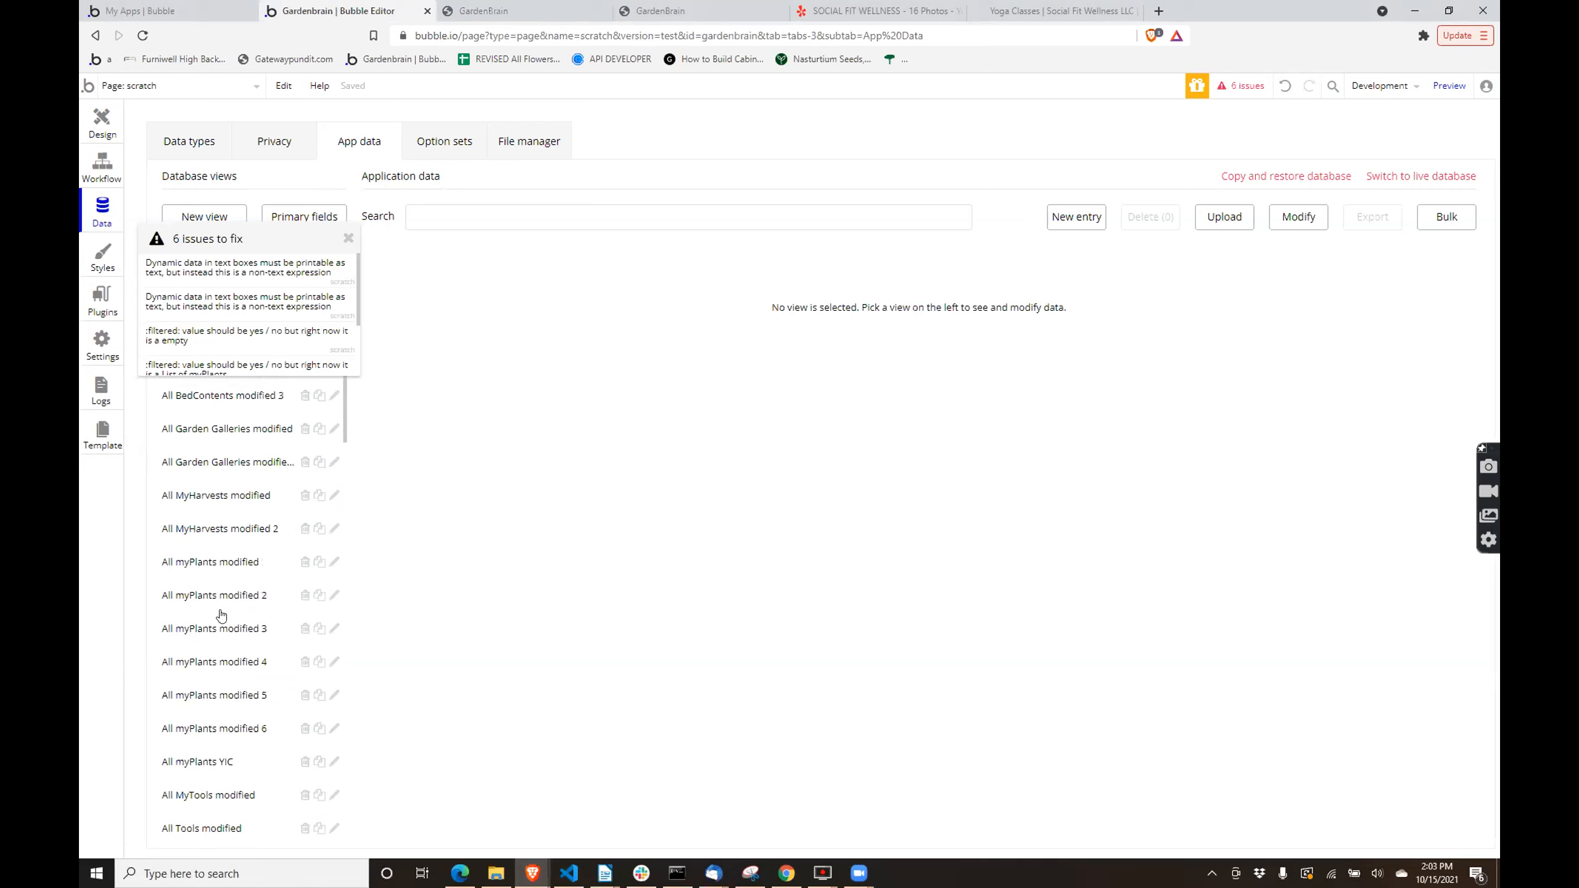
scroll(238, 734, down, 4)
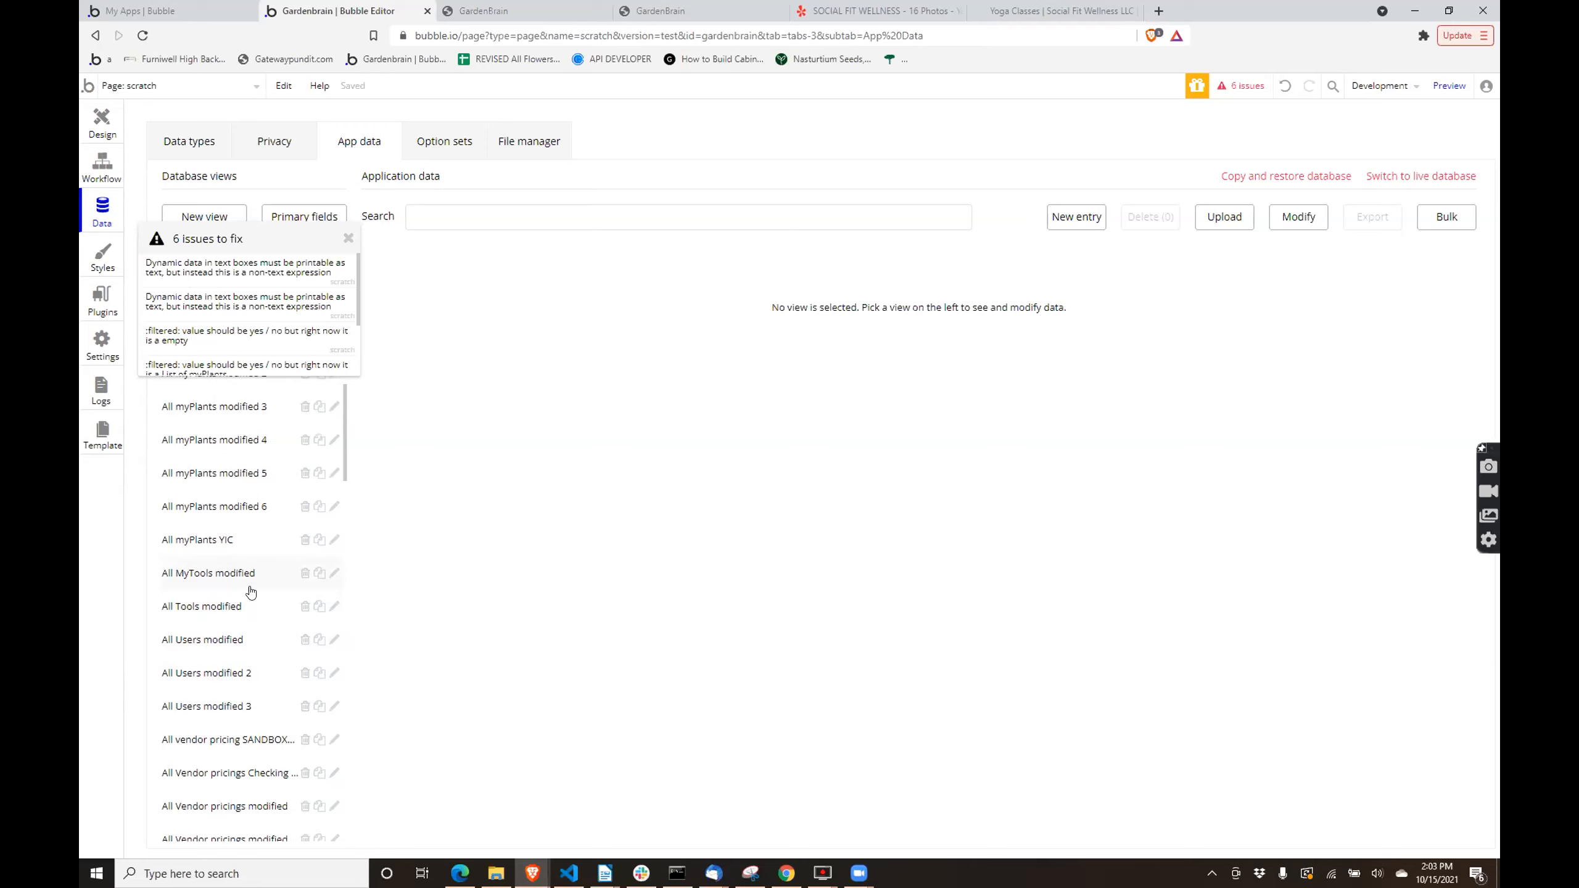
scroll(232, 563, down, 5)
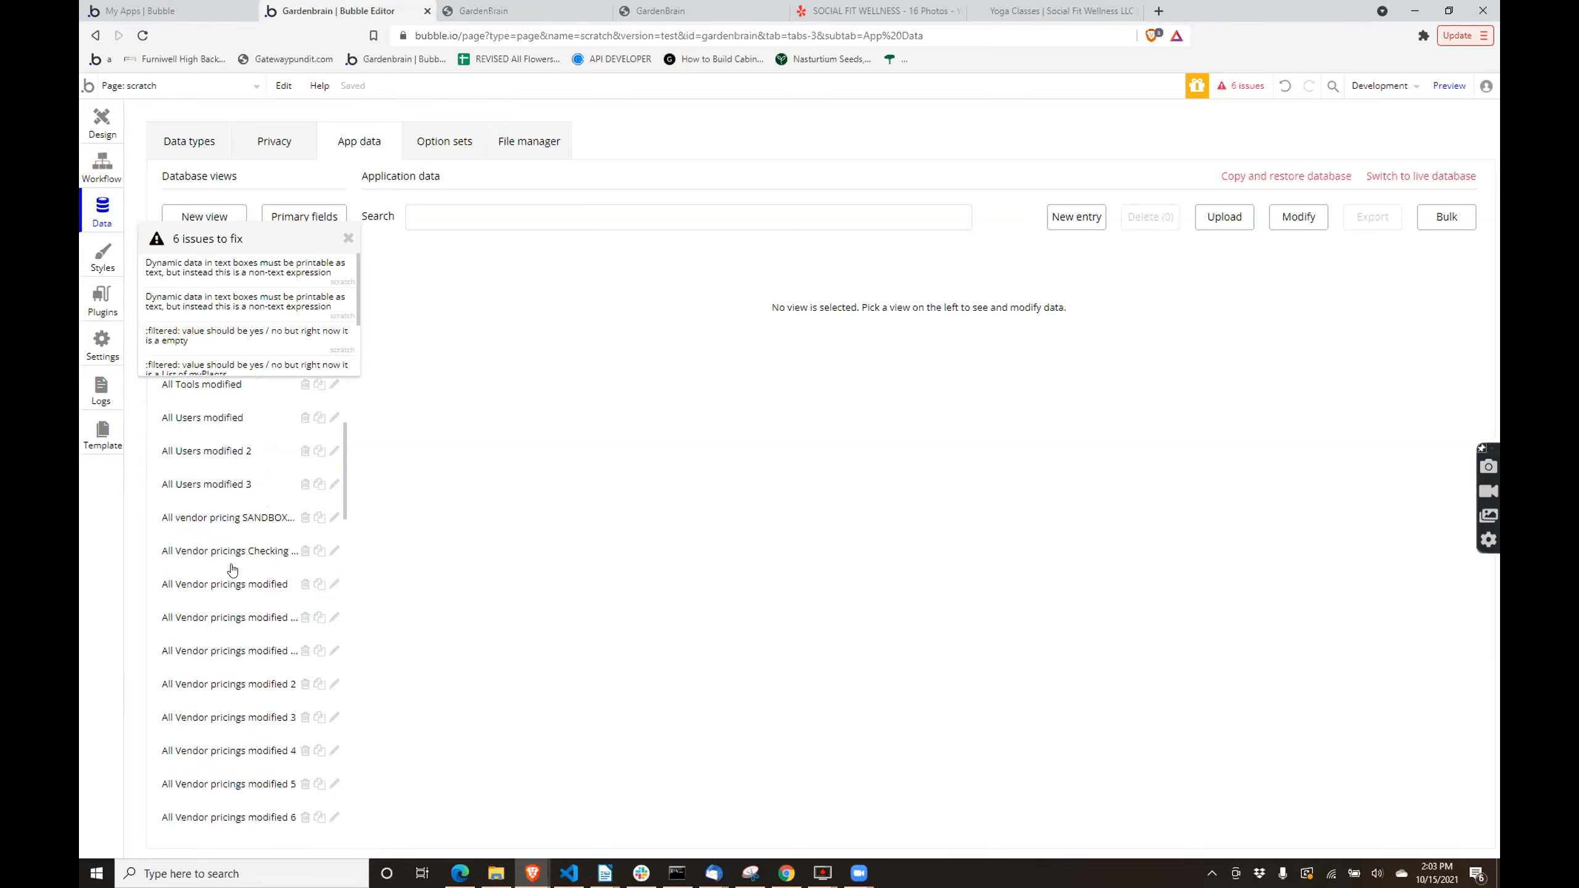
scroll(231, 620, down, 10)
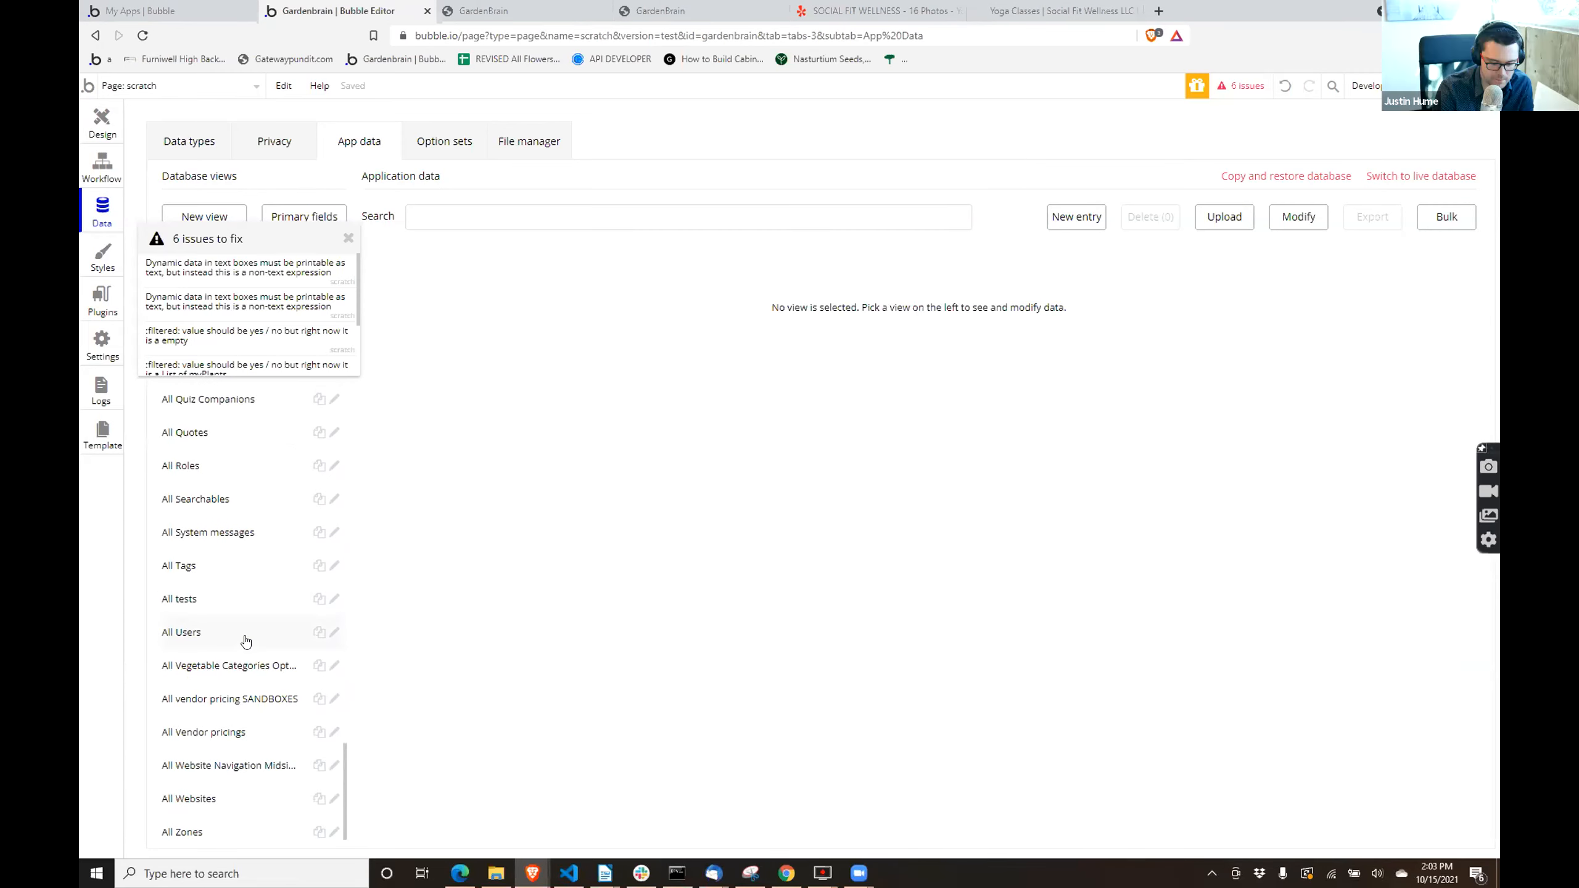
scroll(246, 642, up, 4)
click(240, 584)
- Open the first entry of All myPlants, examine its PlantOwner, PlantTypePrimary, Plant and NameText fields, and save it without changes
scroll(239, 587, up, 2)
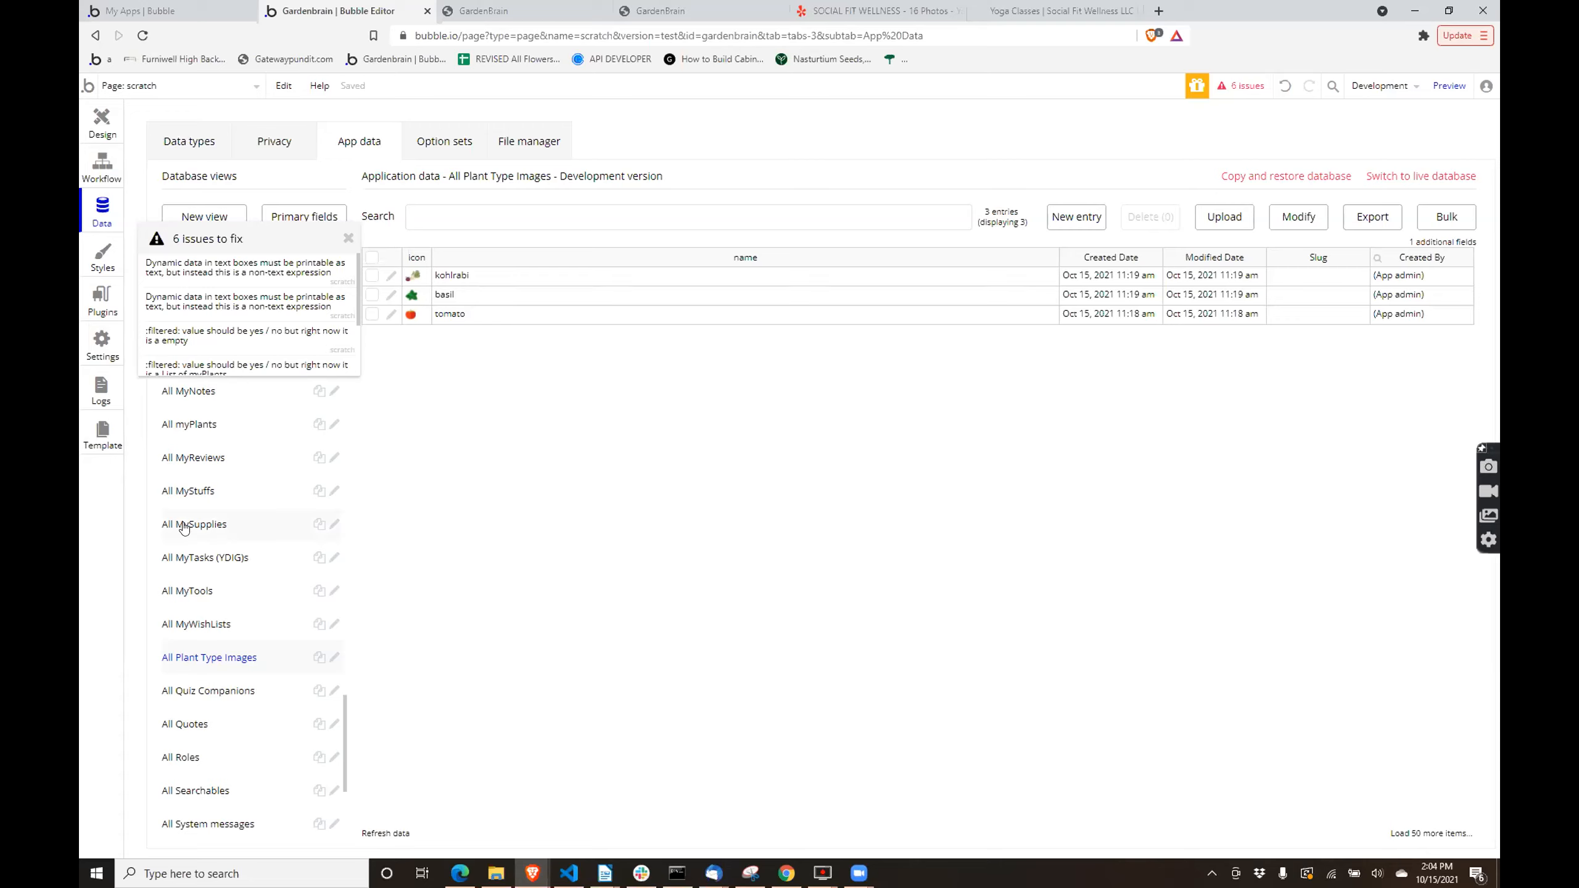
click(185, 433)
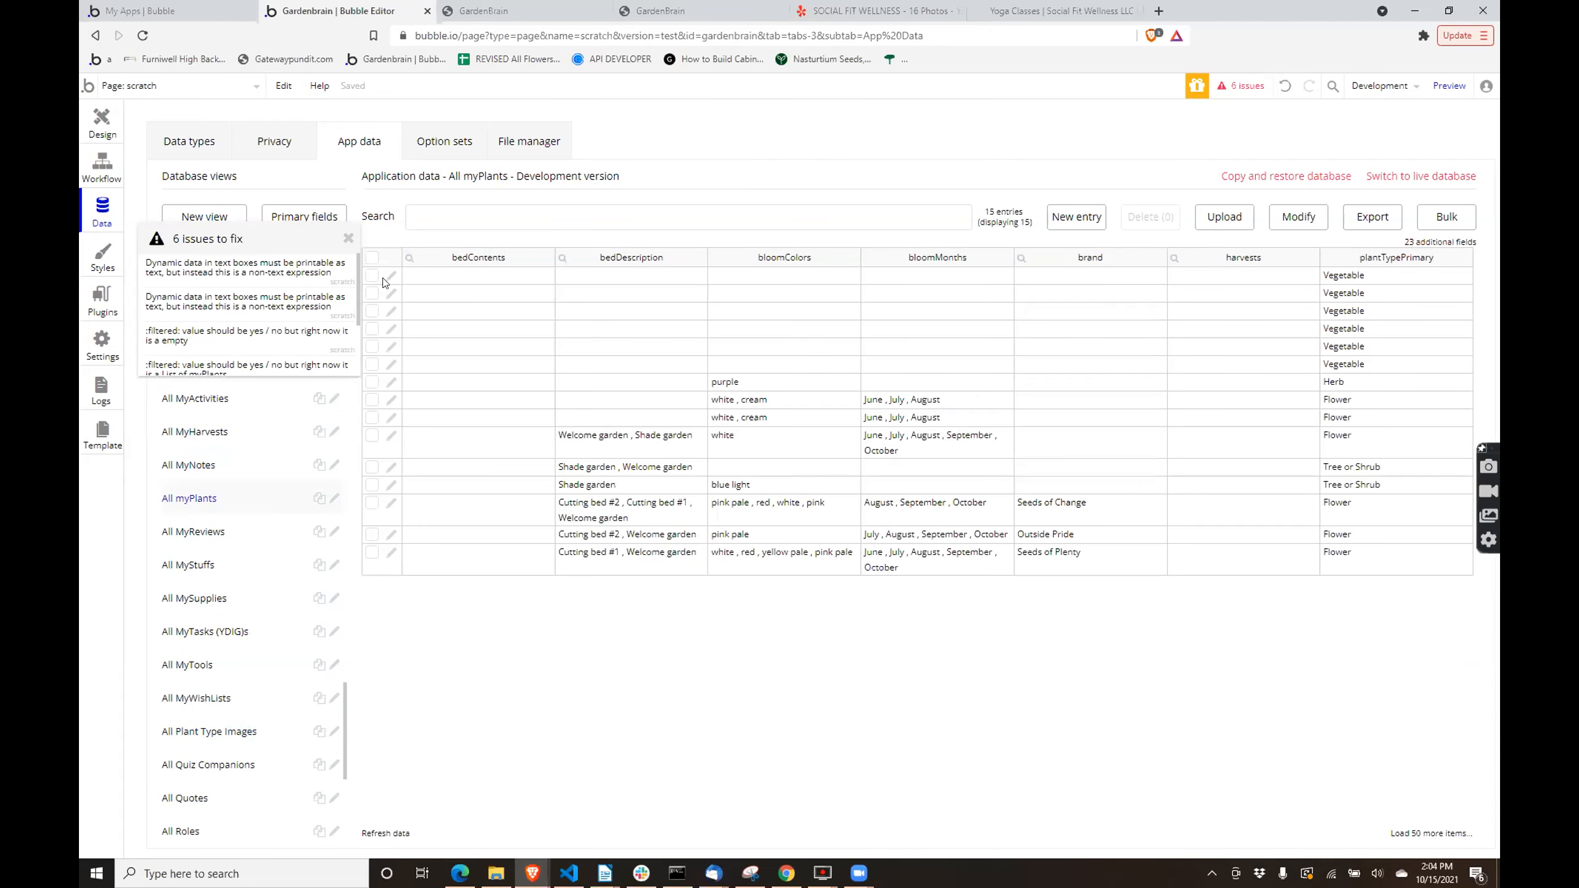
click(391, 278)
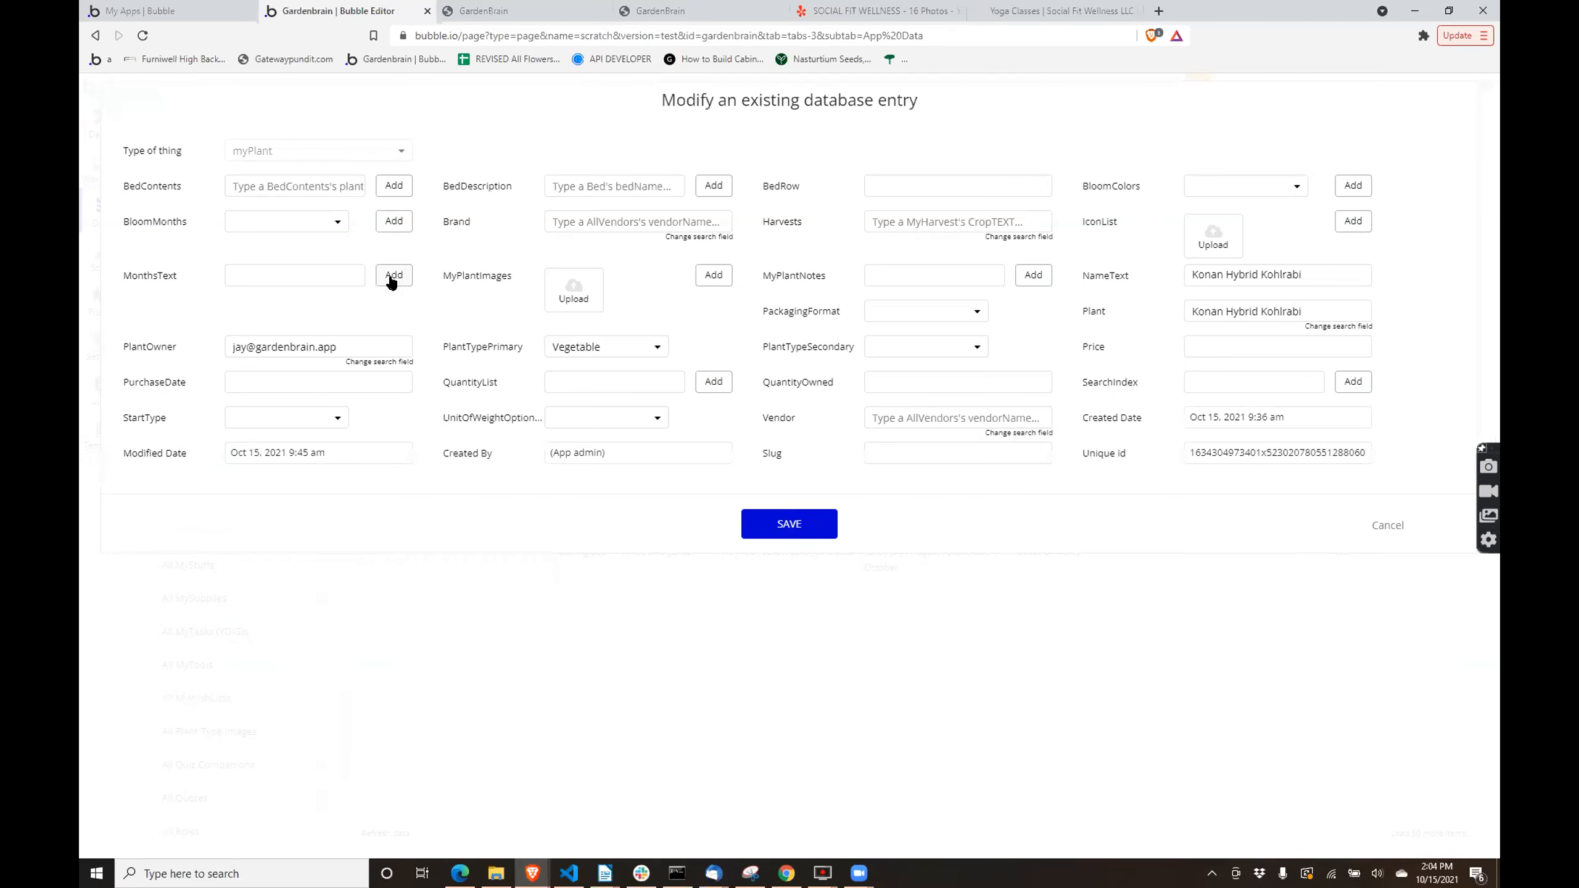
triple_click(336, 346)
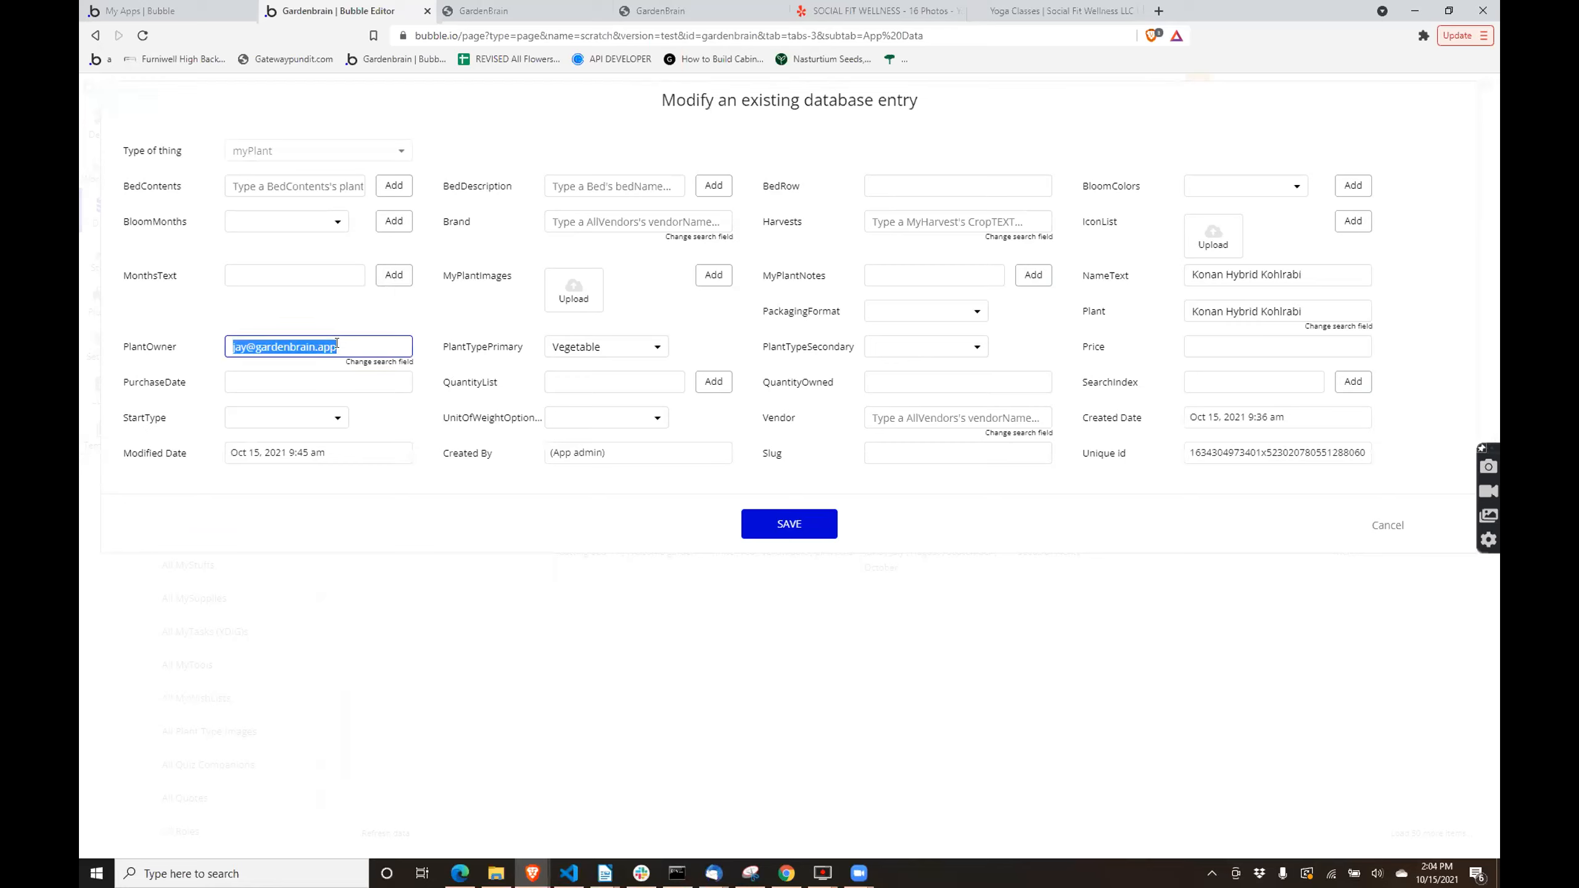
click(563, 352)
click(564, 348)
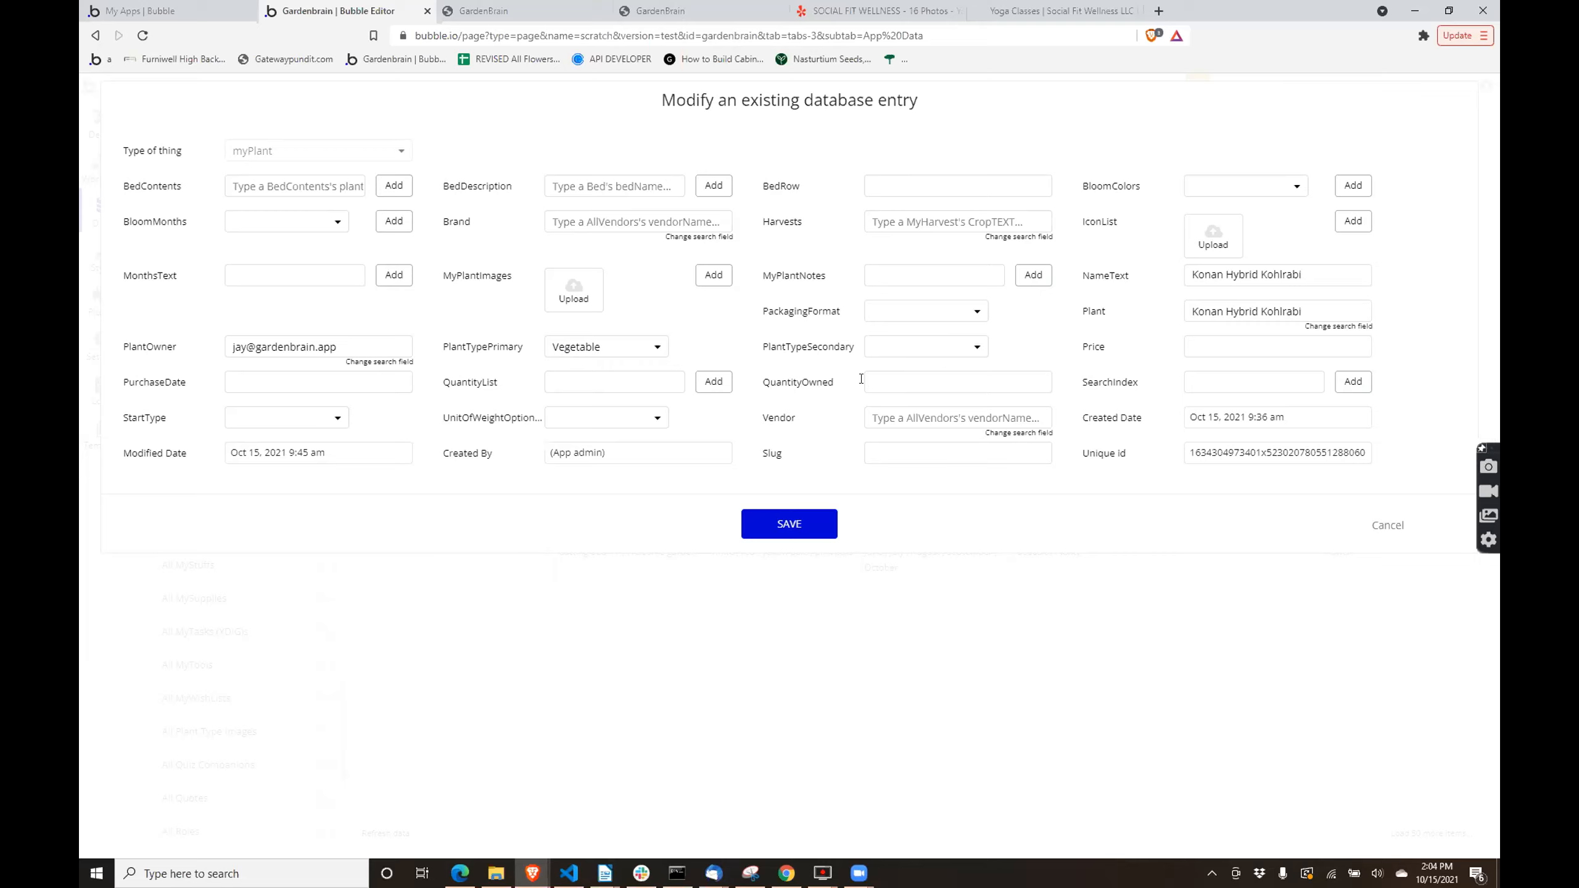
triple_click(1238, 308)
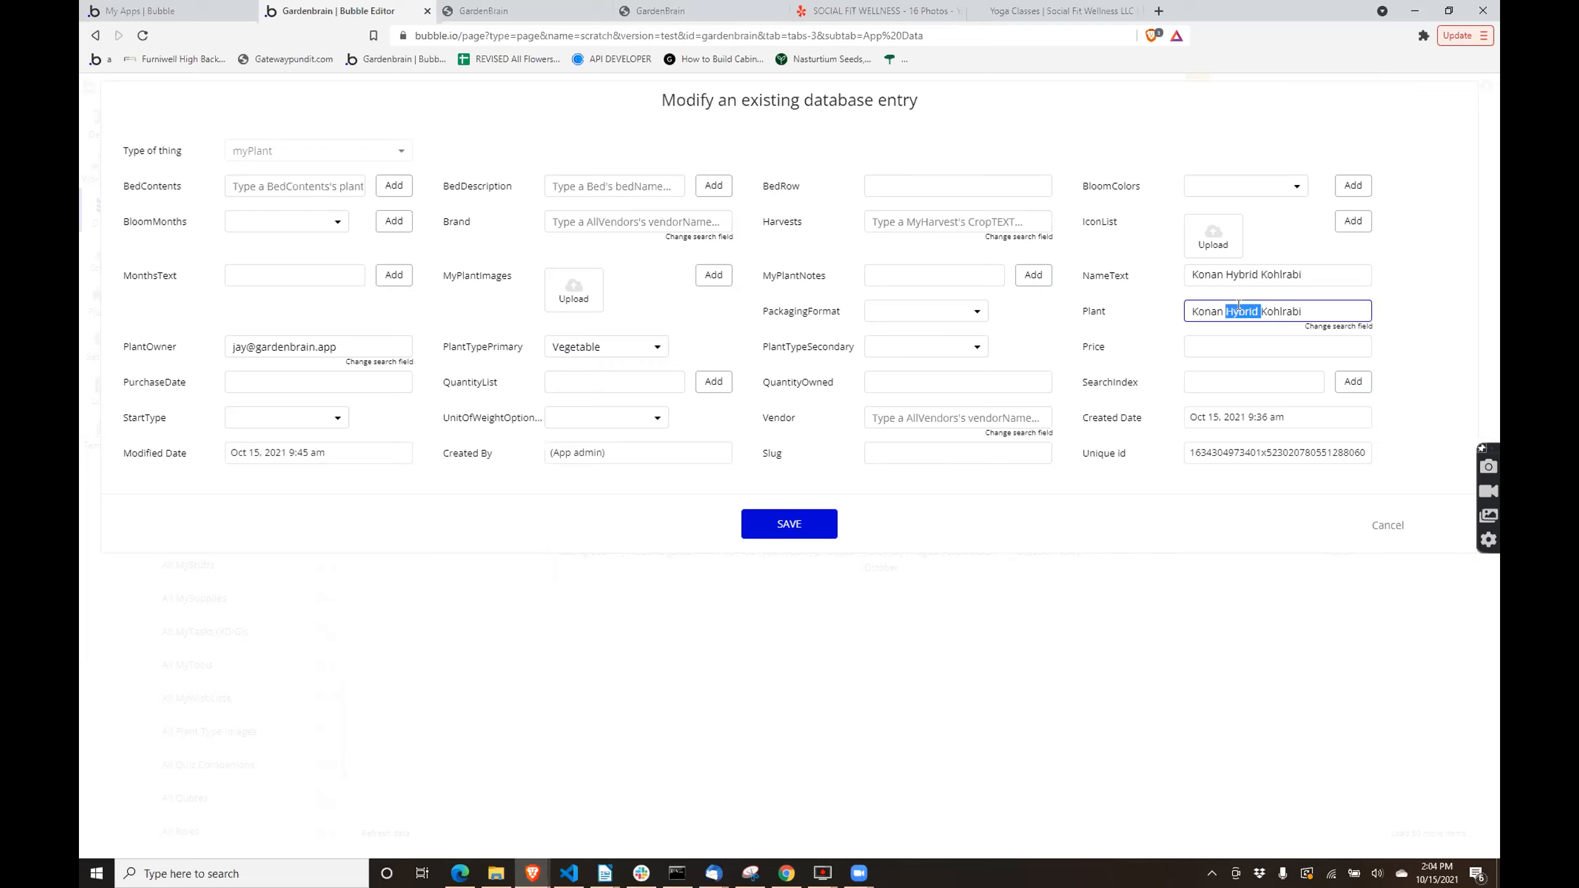
triple_click(1236, 274)
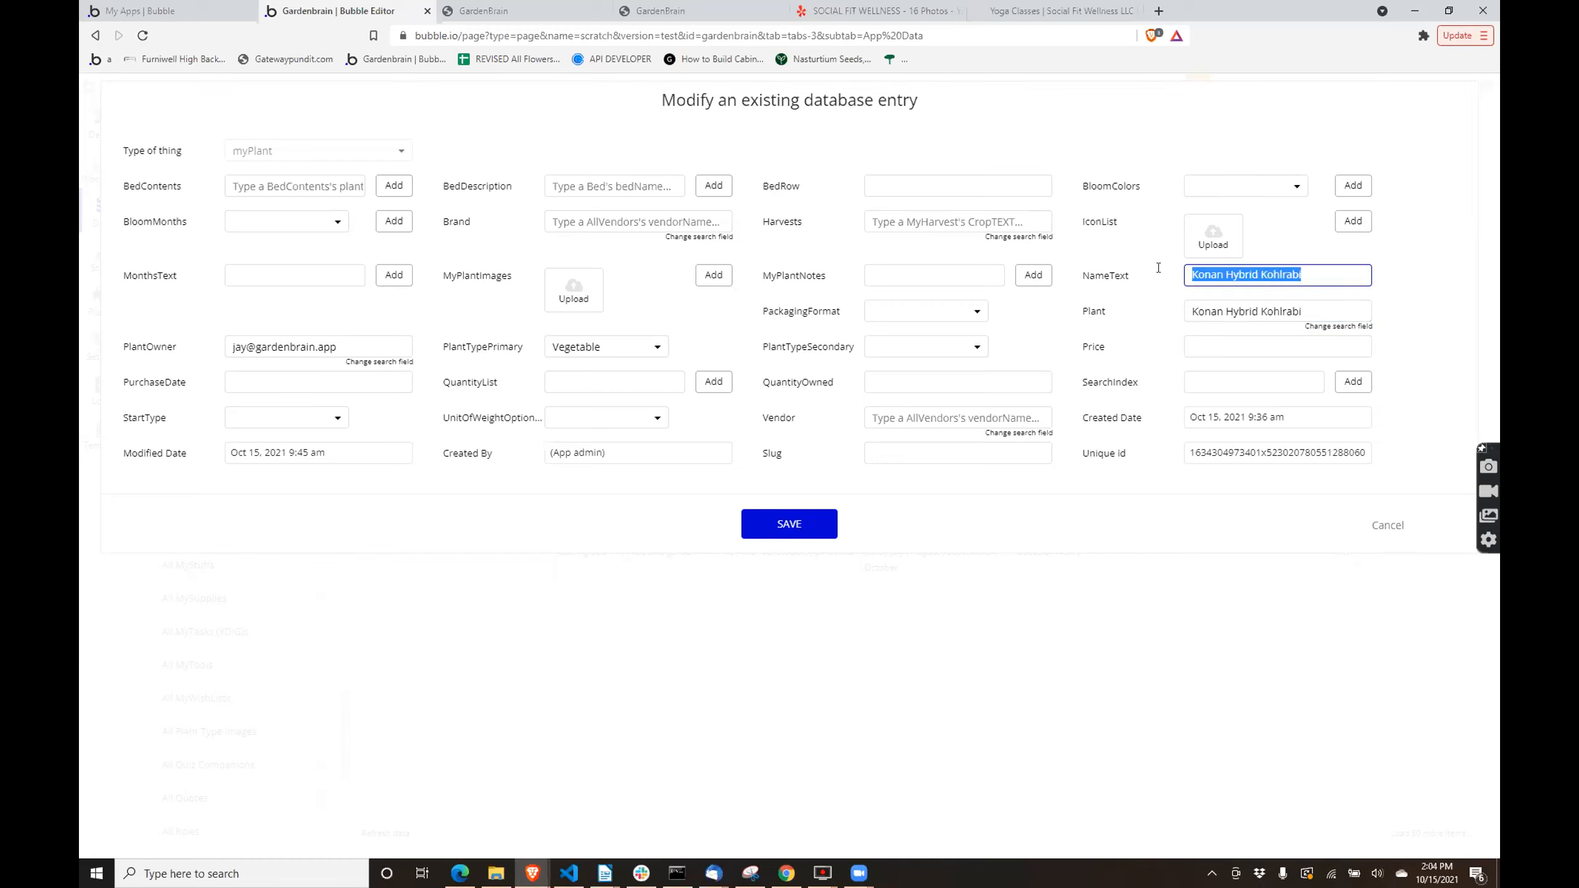
click(776, 537)
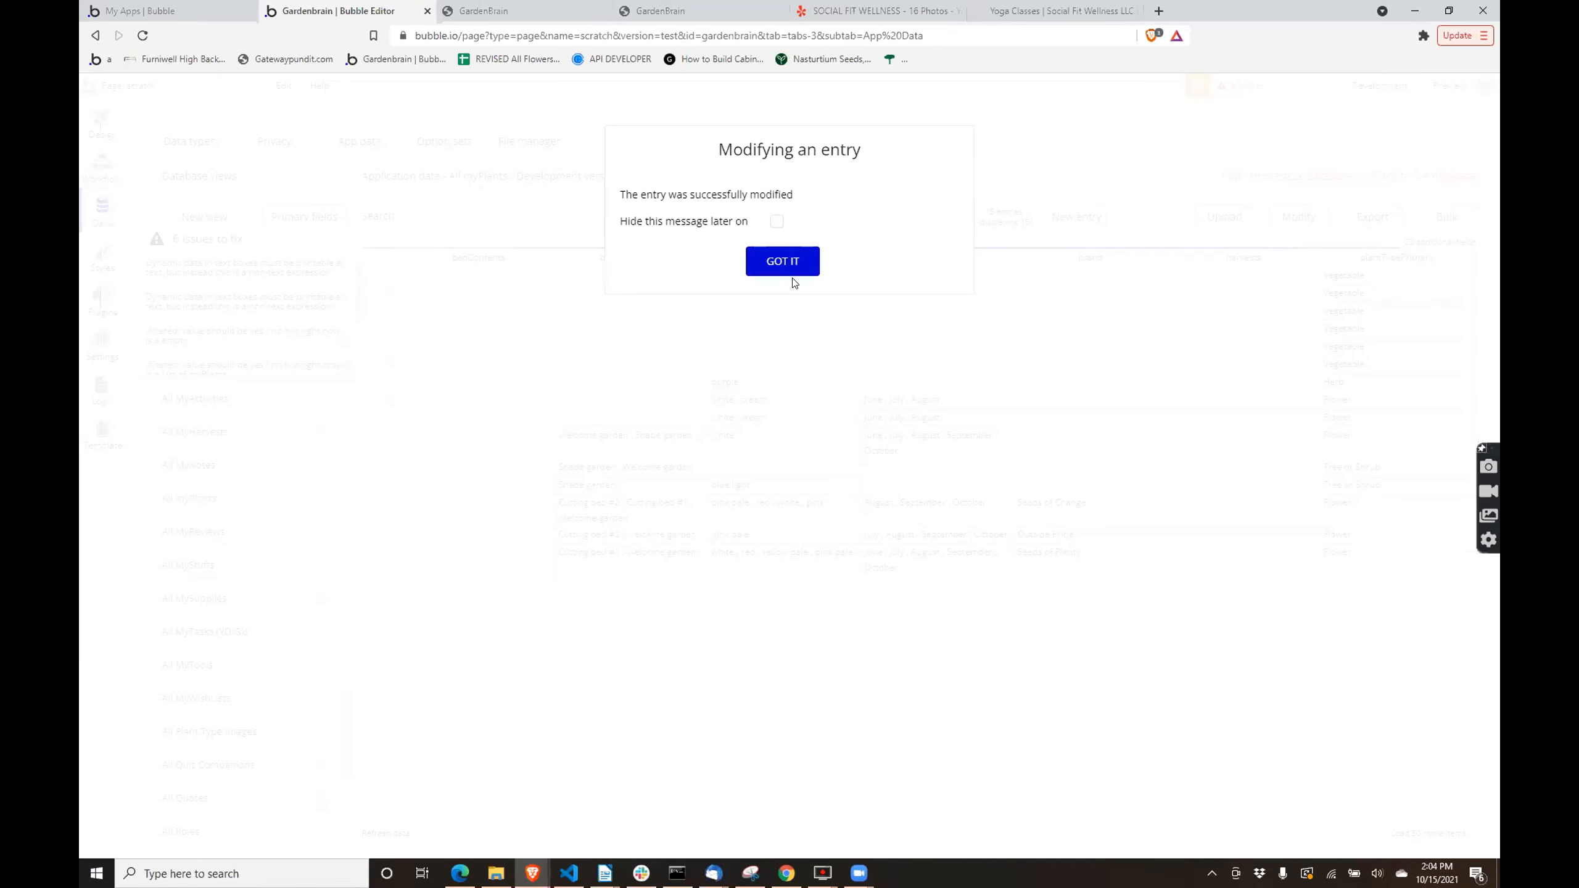
click(793, 260)
- Return to the design view and inspect the Plant Type Images repeating group's data source filter, including its advanced myPlants search
click(102, 121)
double_click(1011, 310)
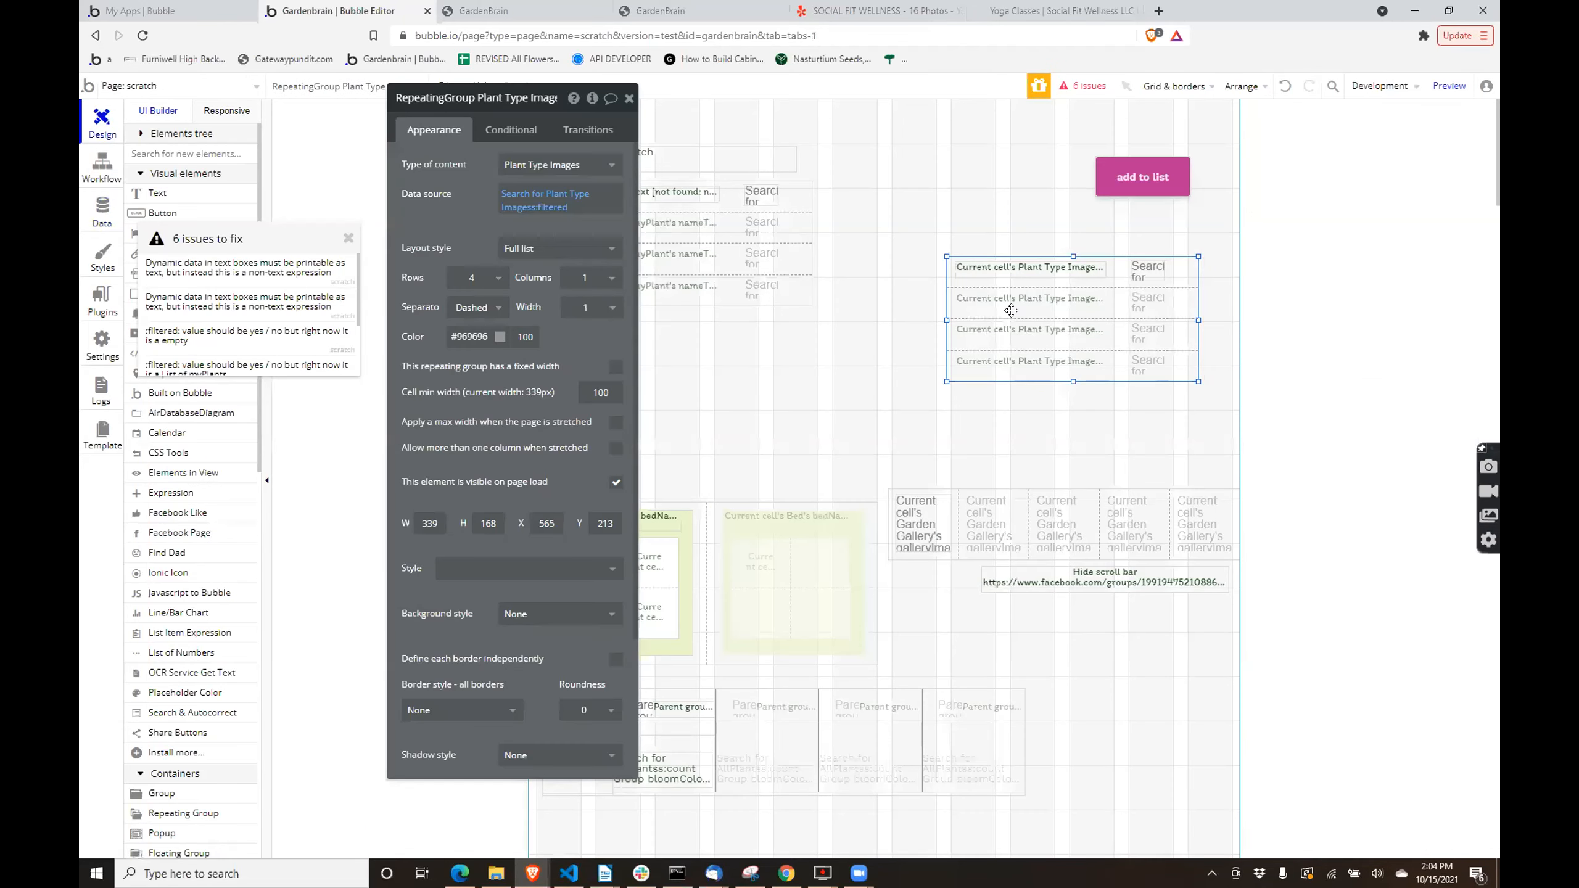
drag(474, 98, 625, 128)
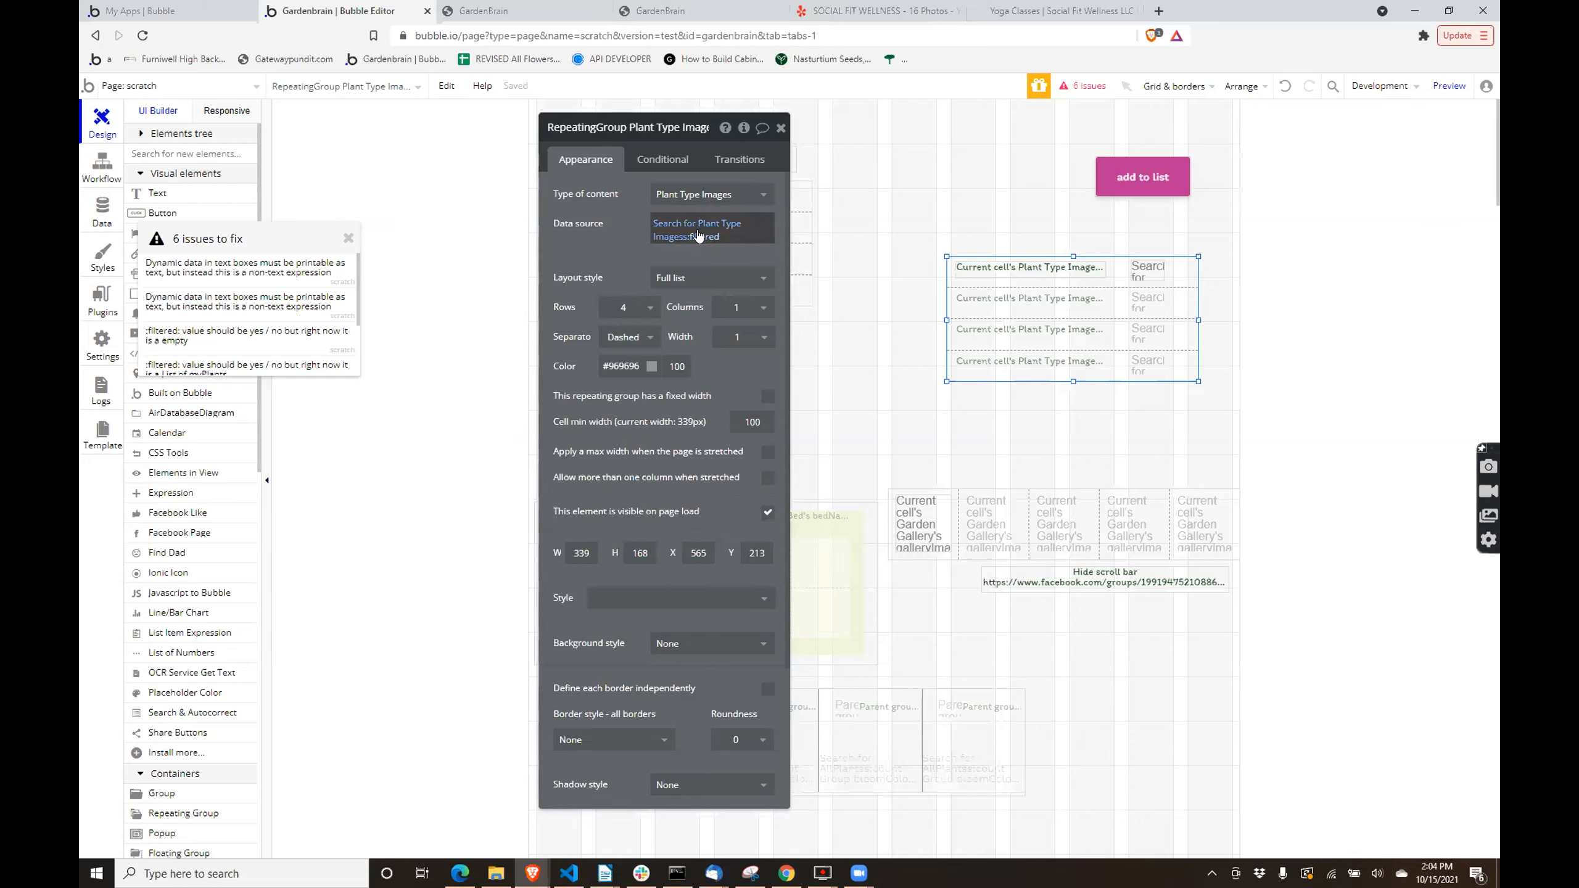
click(658, 225)
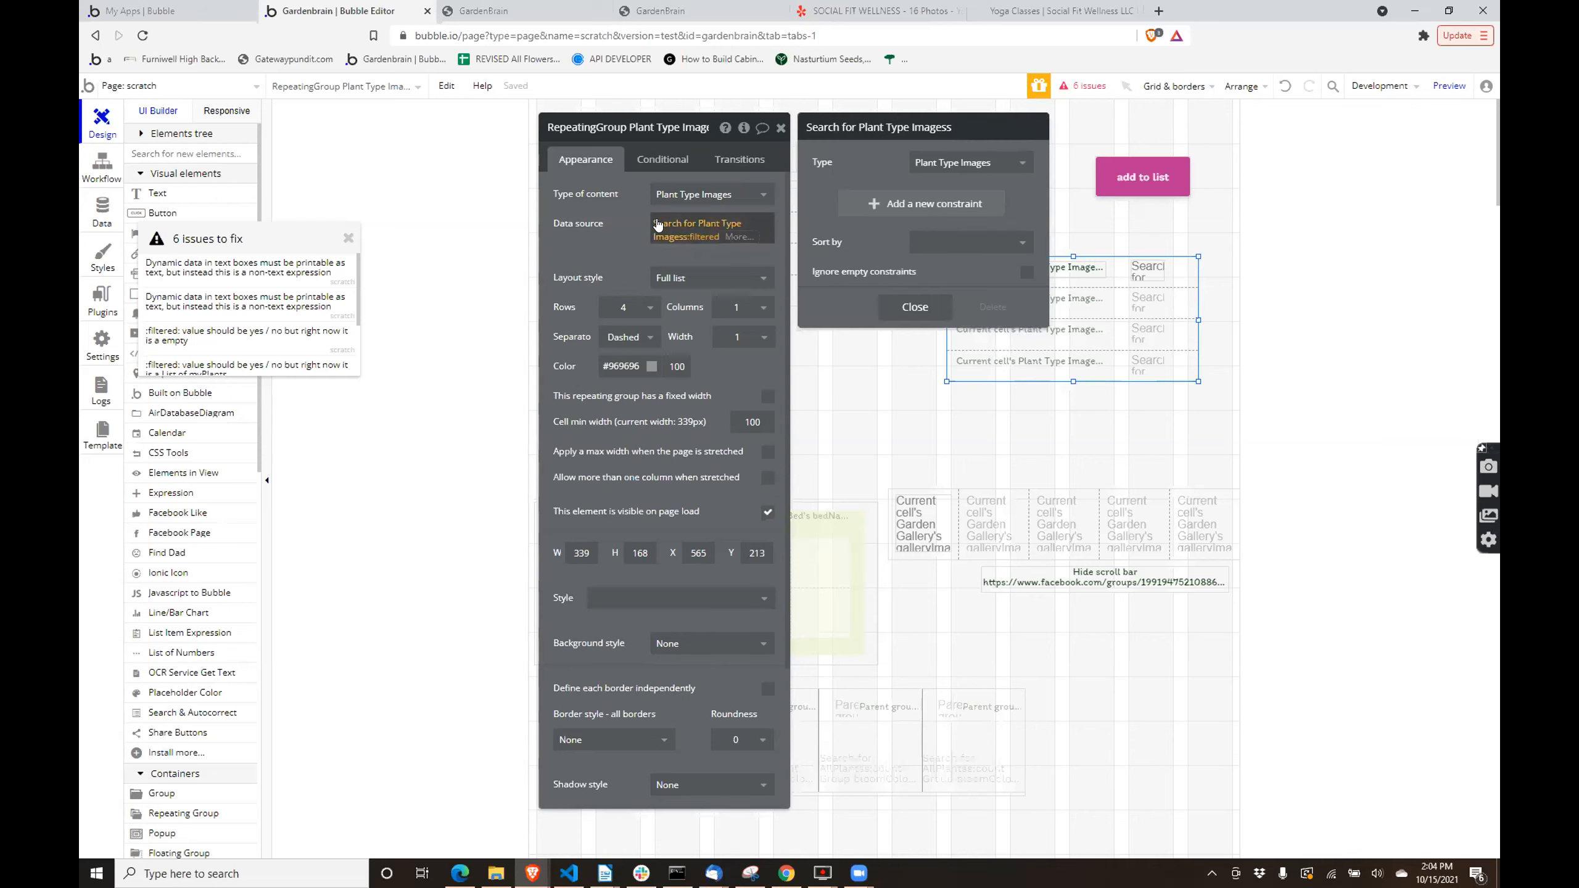
click(687, 243)
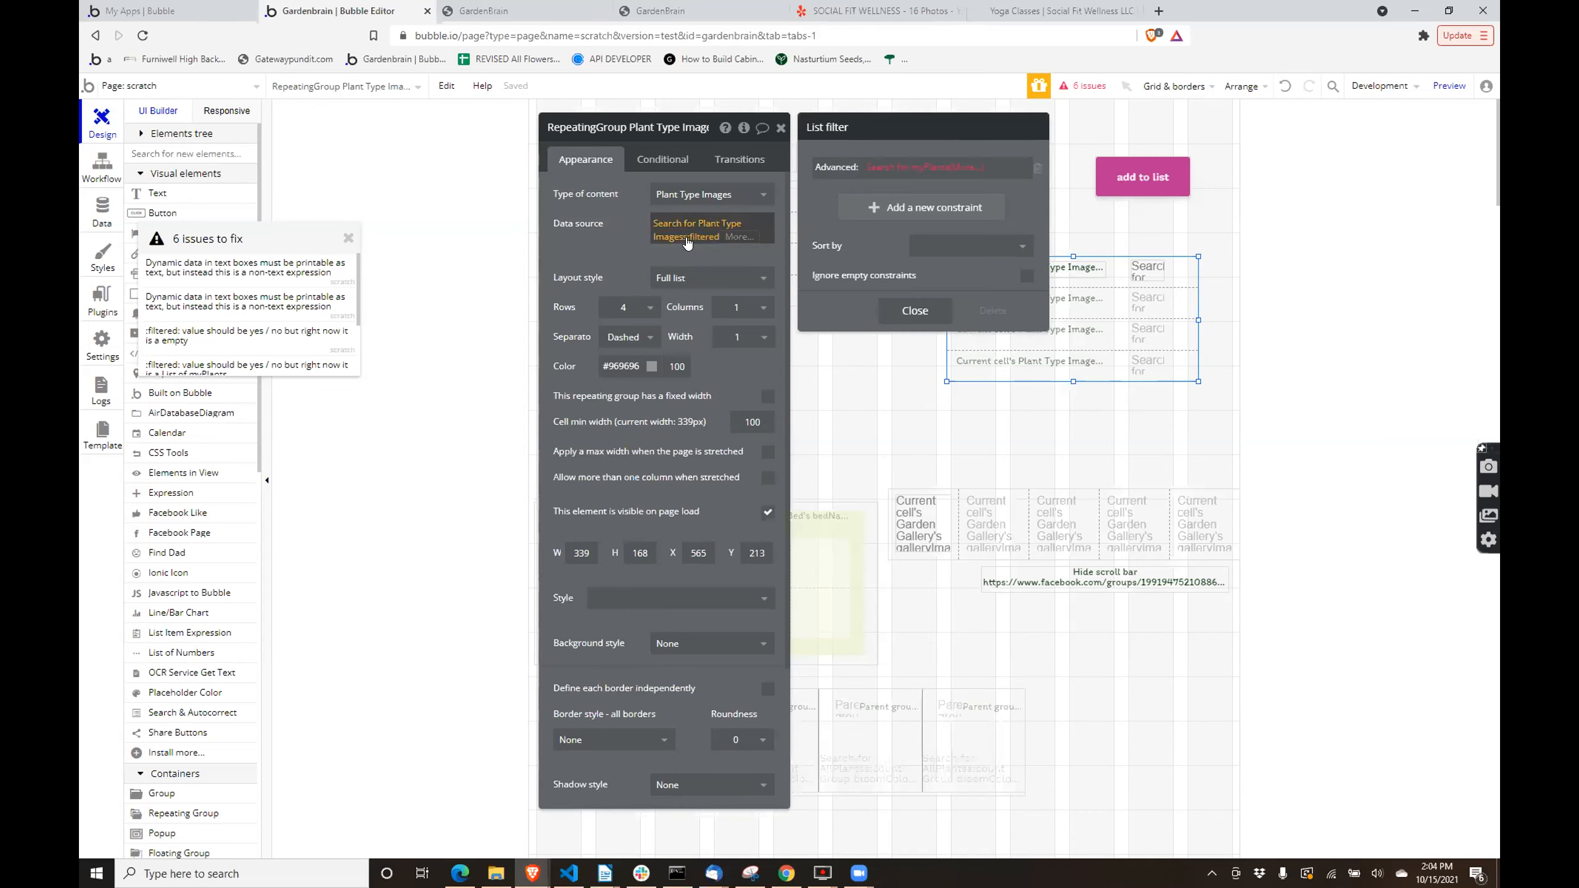
click(873, 167)
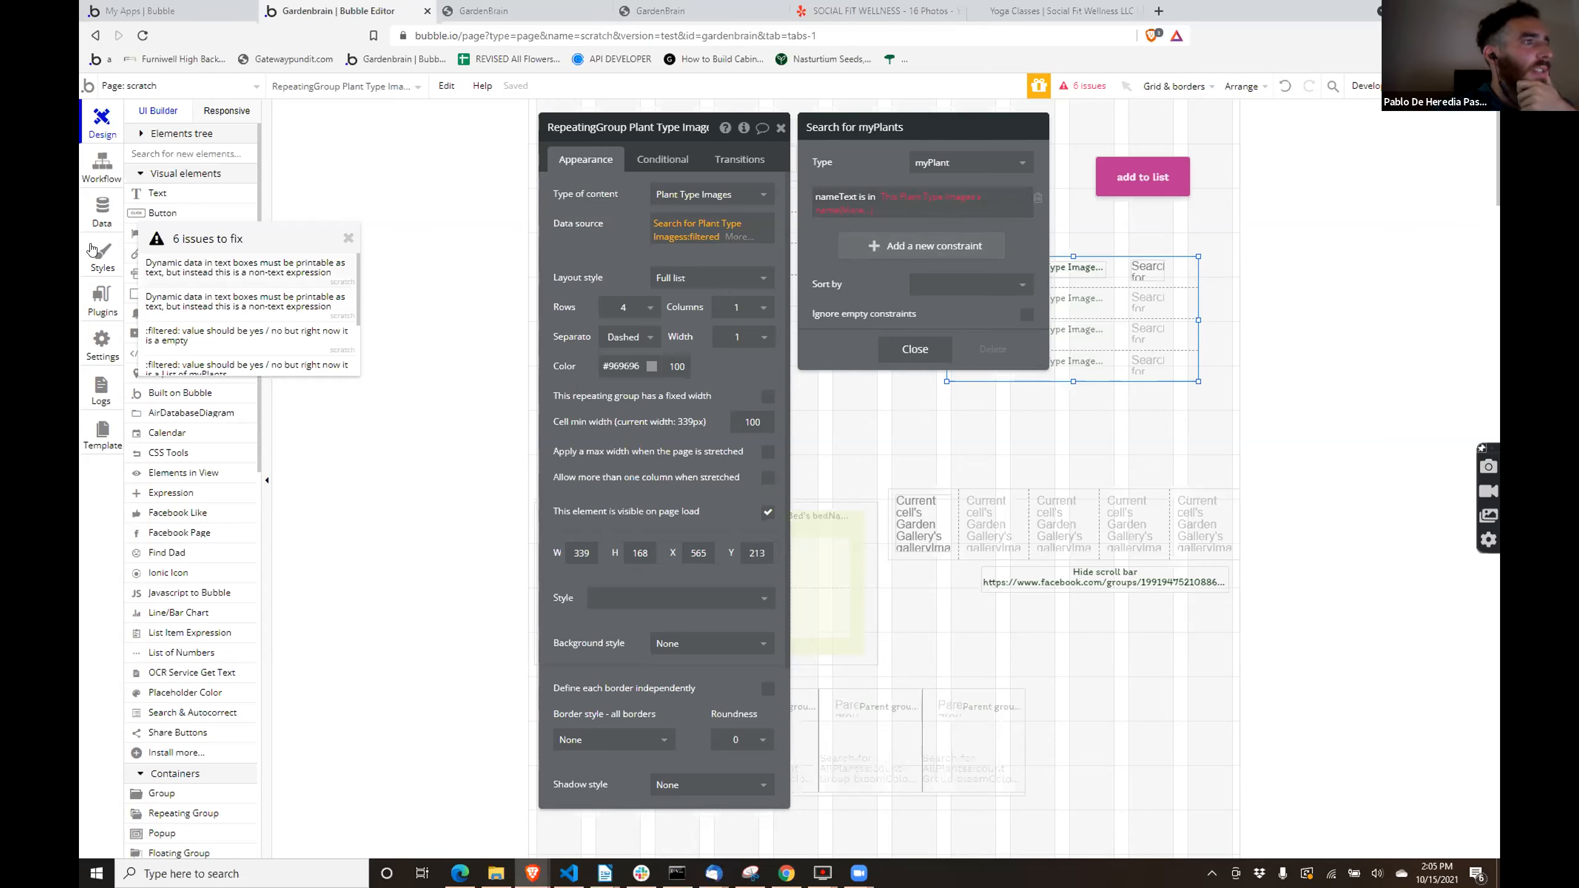
- Review the repeating group's Plant Type Images search constraints, and reopen the nameText constraint of the myPlants search in its list filter
click(1105, 336)
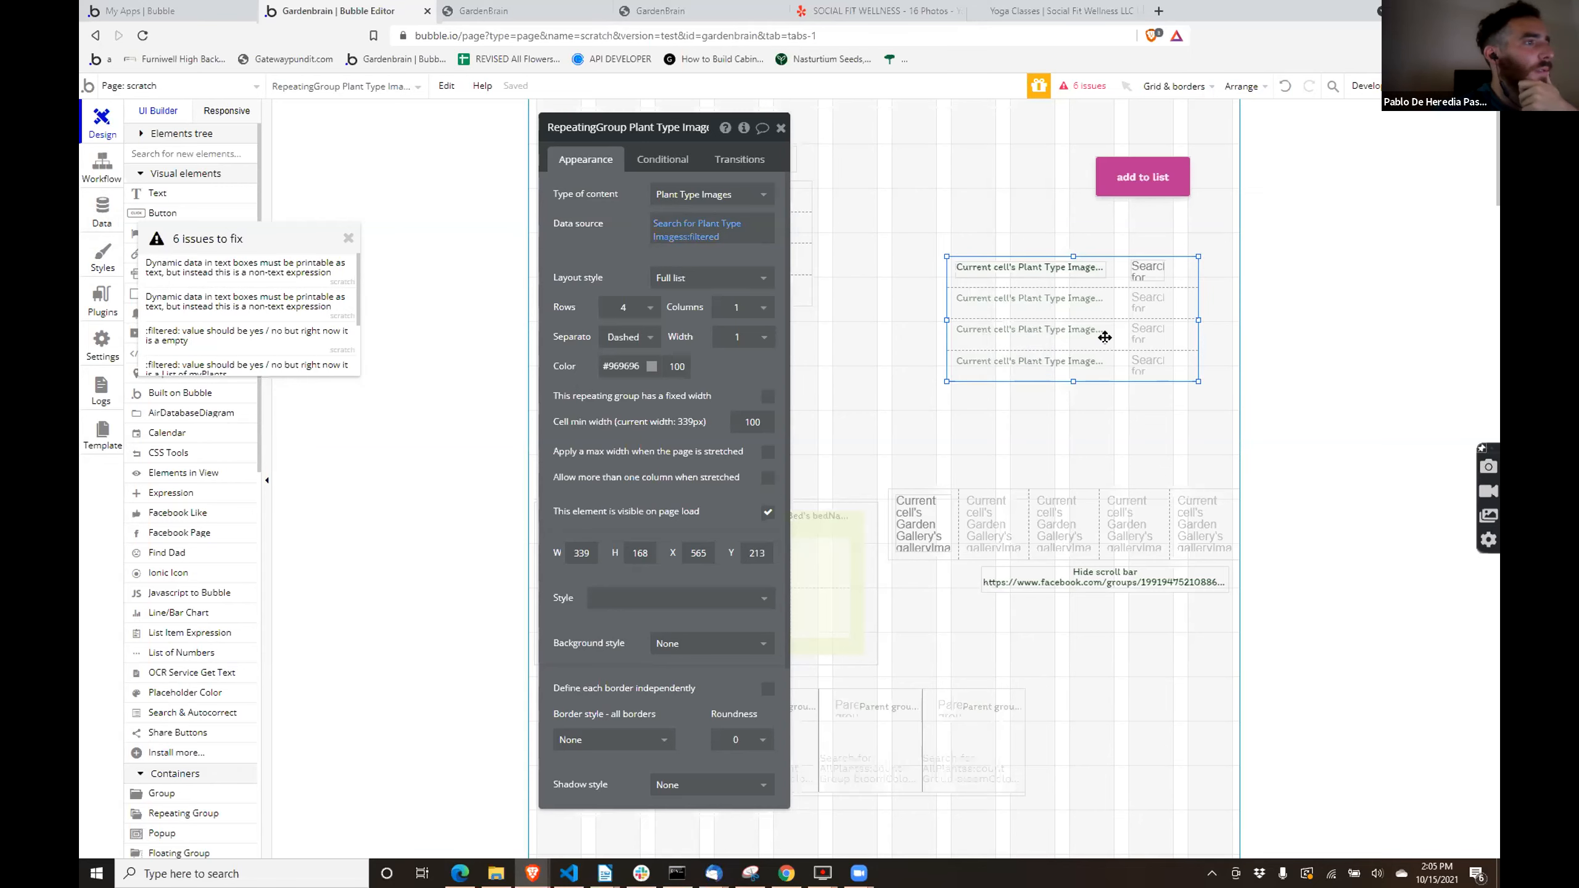
click(664, 225)
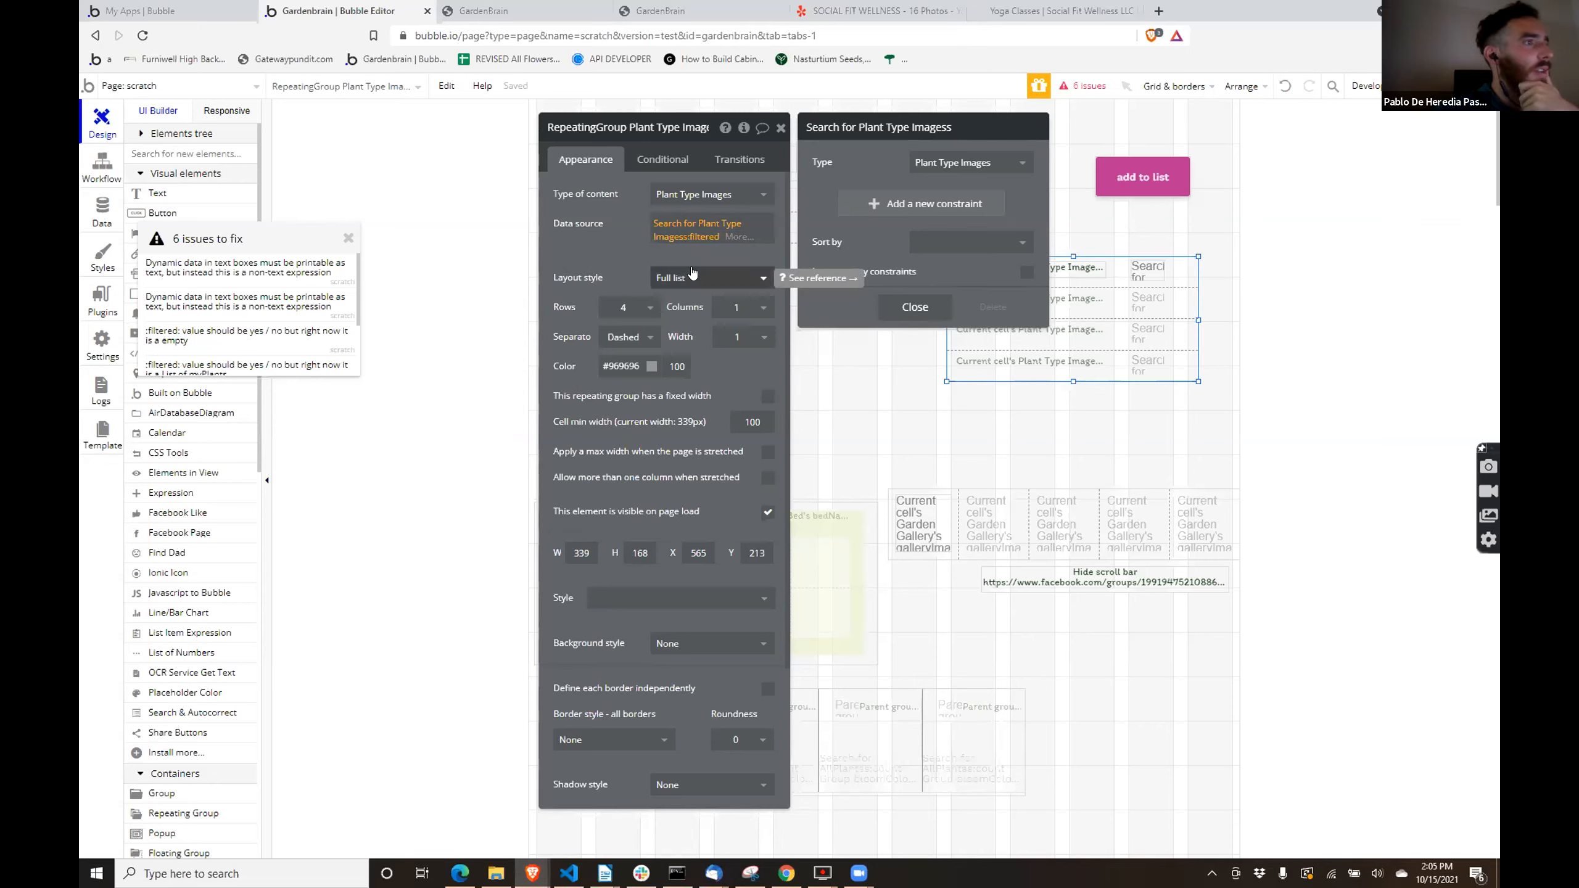
click(695, 240)
click(695, 240)
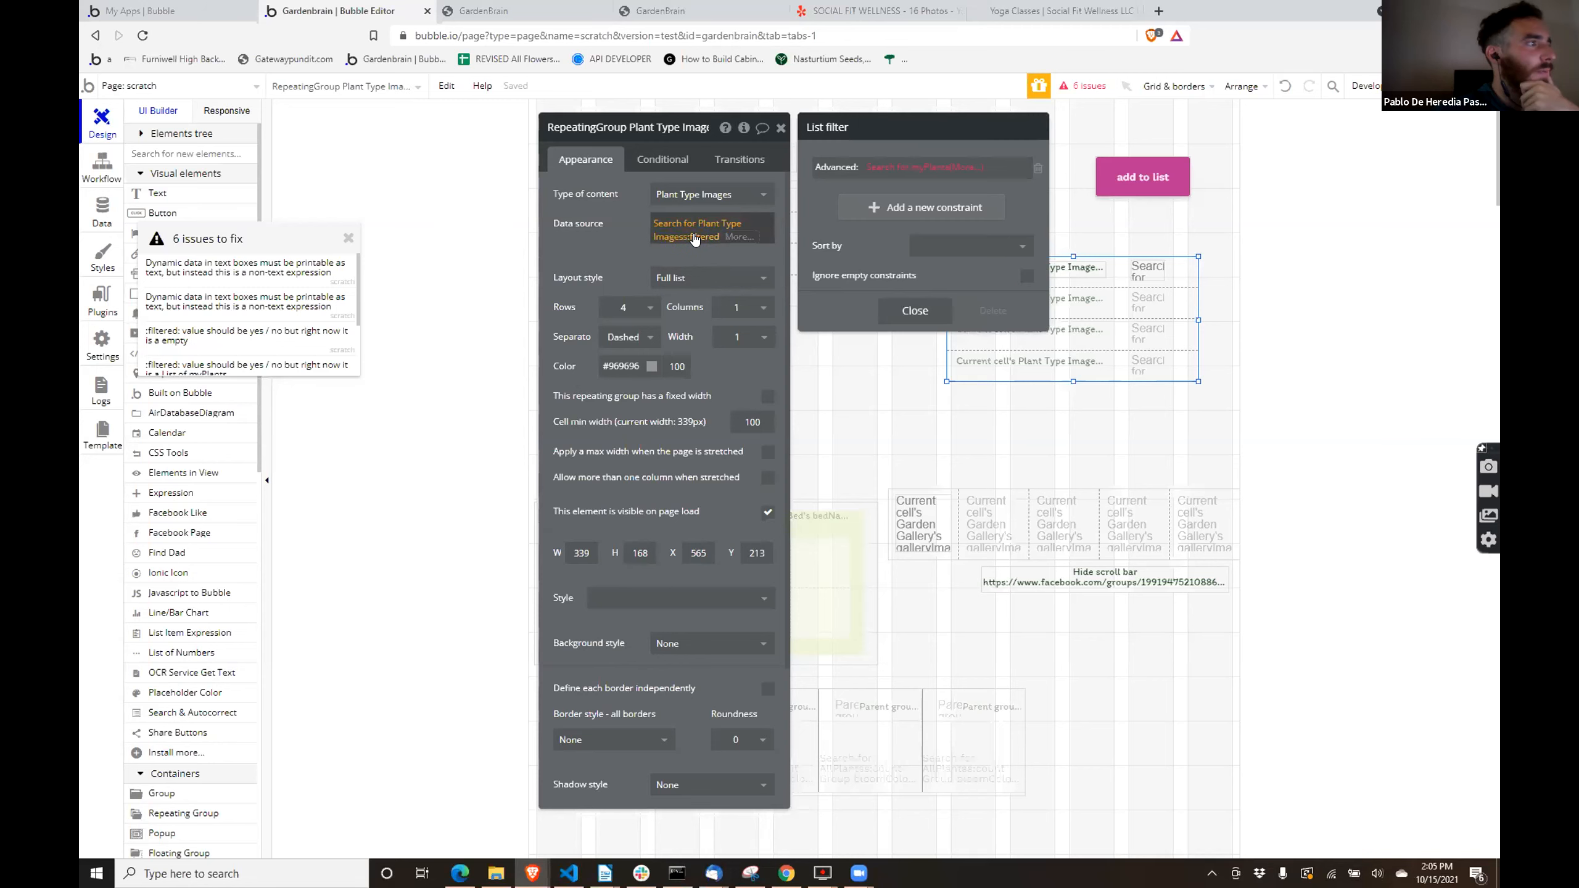
click(881, 169)
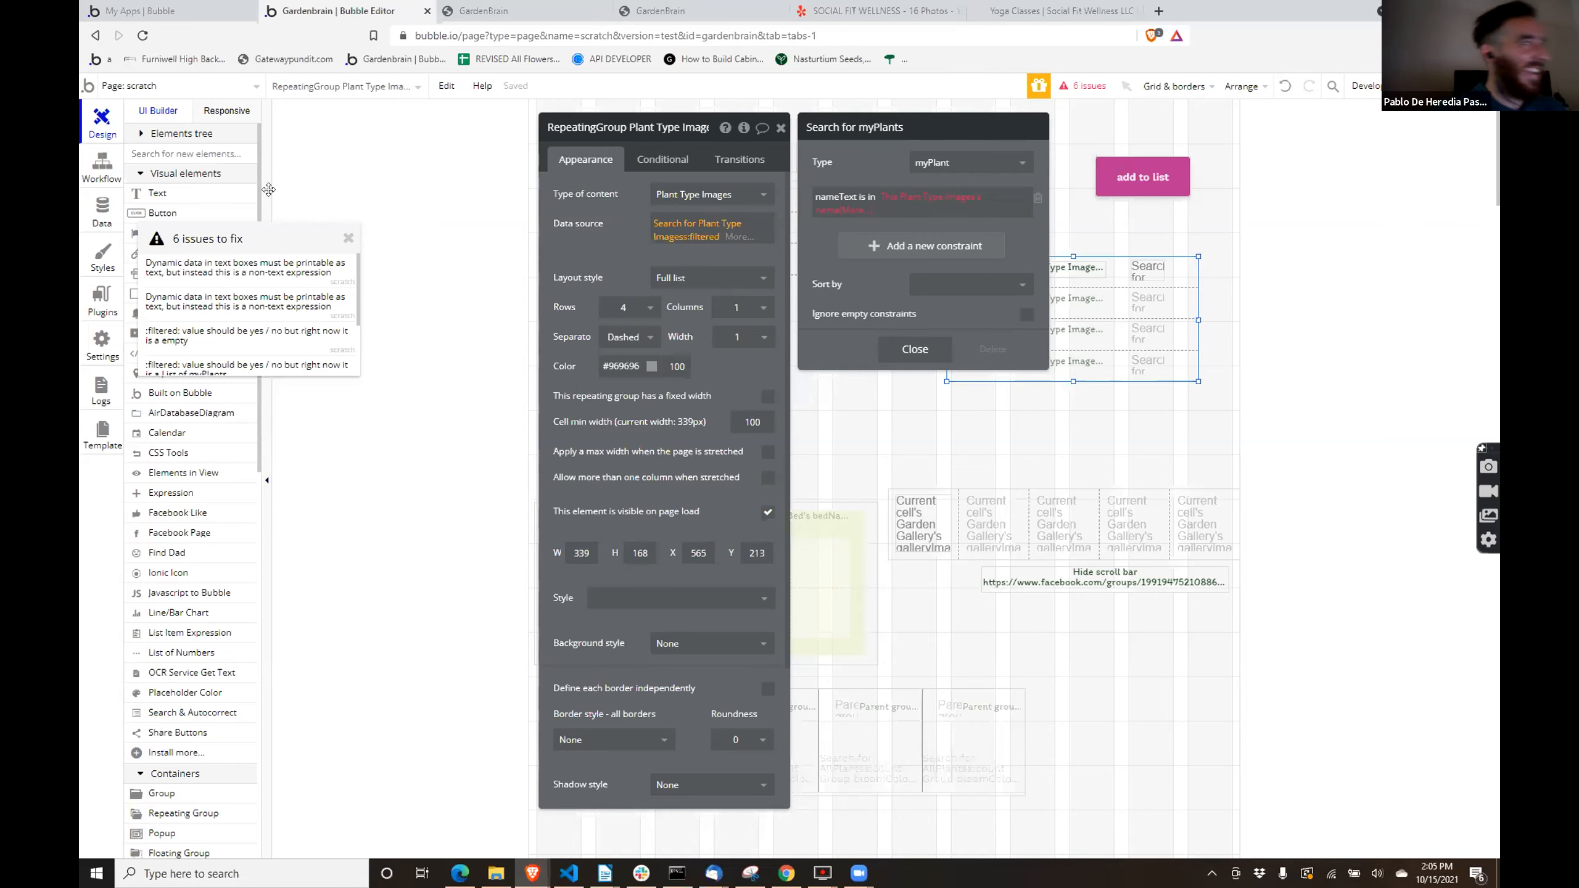
- Go back to the app data, check the NameText of the first myPlants entry again, and save the entry unchanged
click(98, 247)
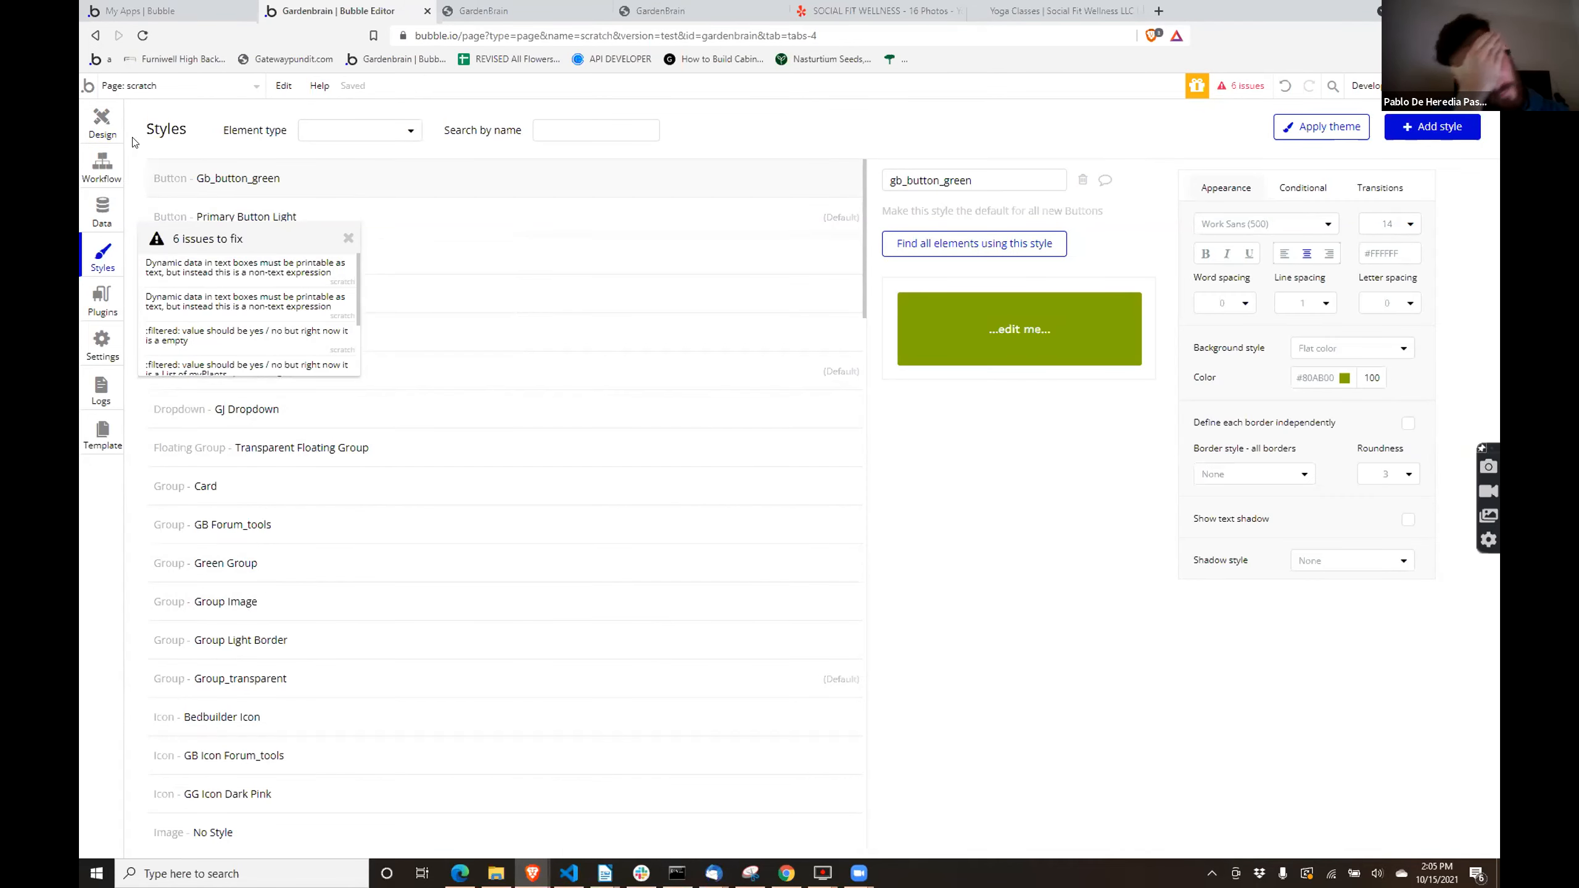
click(103, 123)
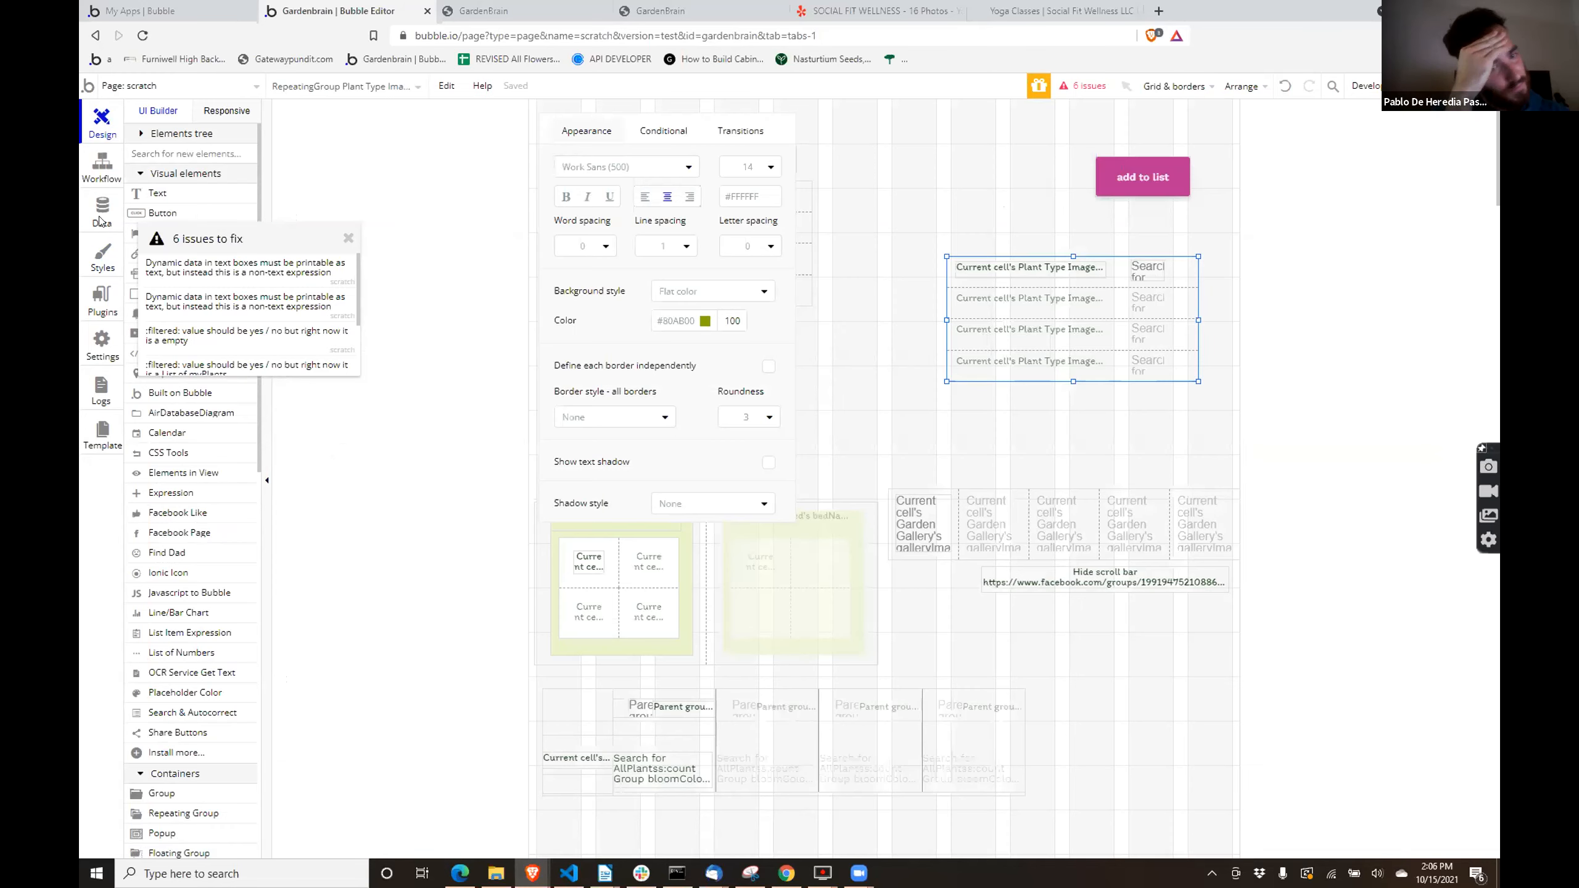
click(101, 215)
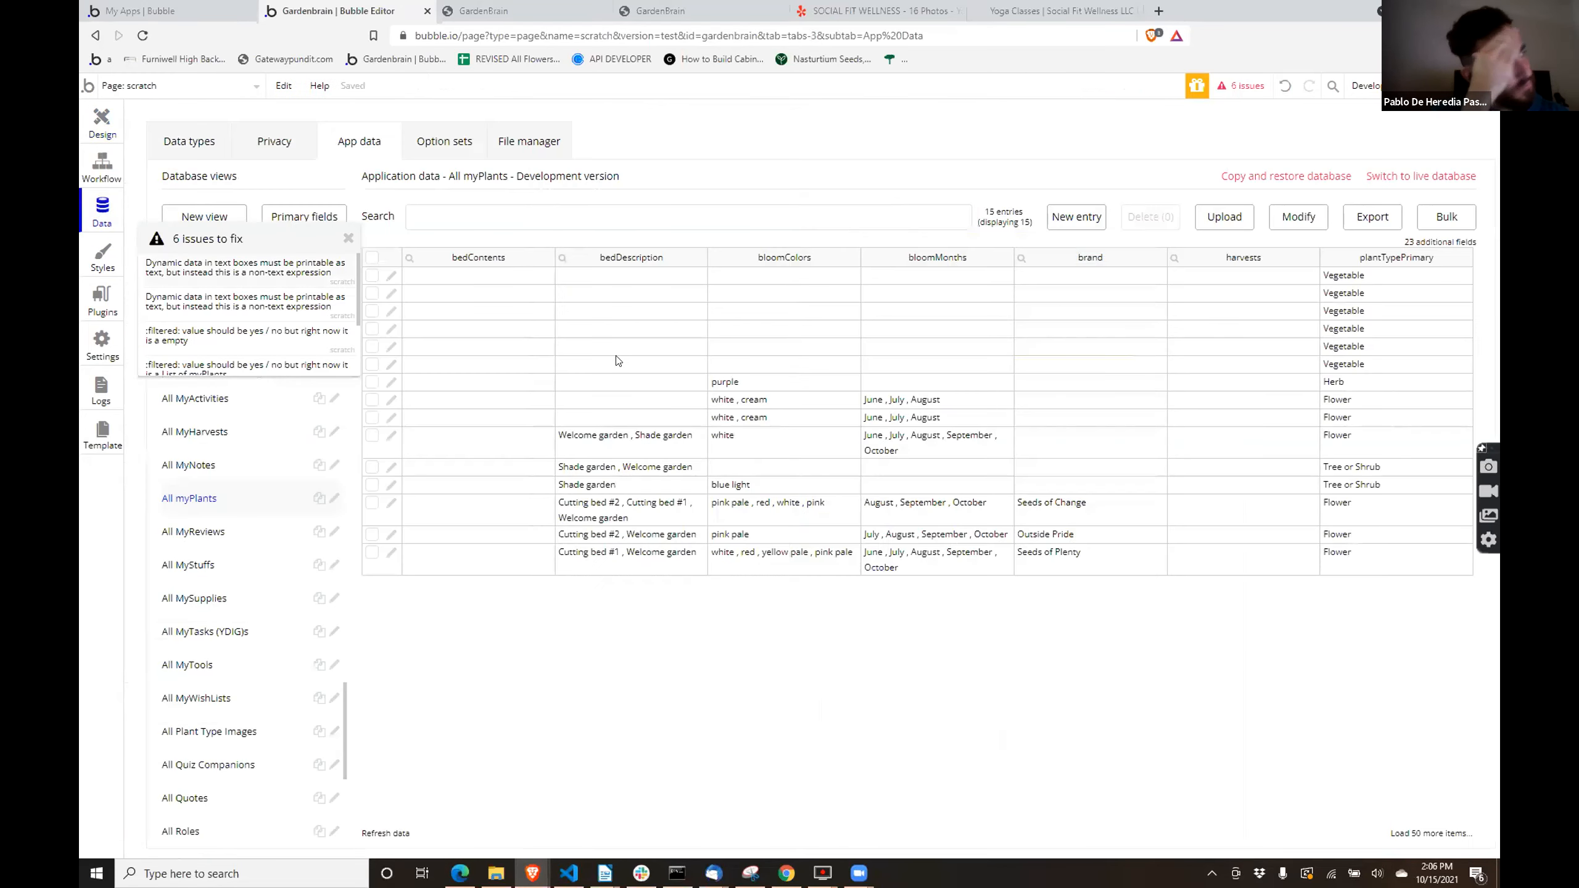
click(391, 279)
double_click(1268, 277)
click(784, 519)
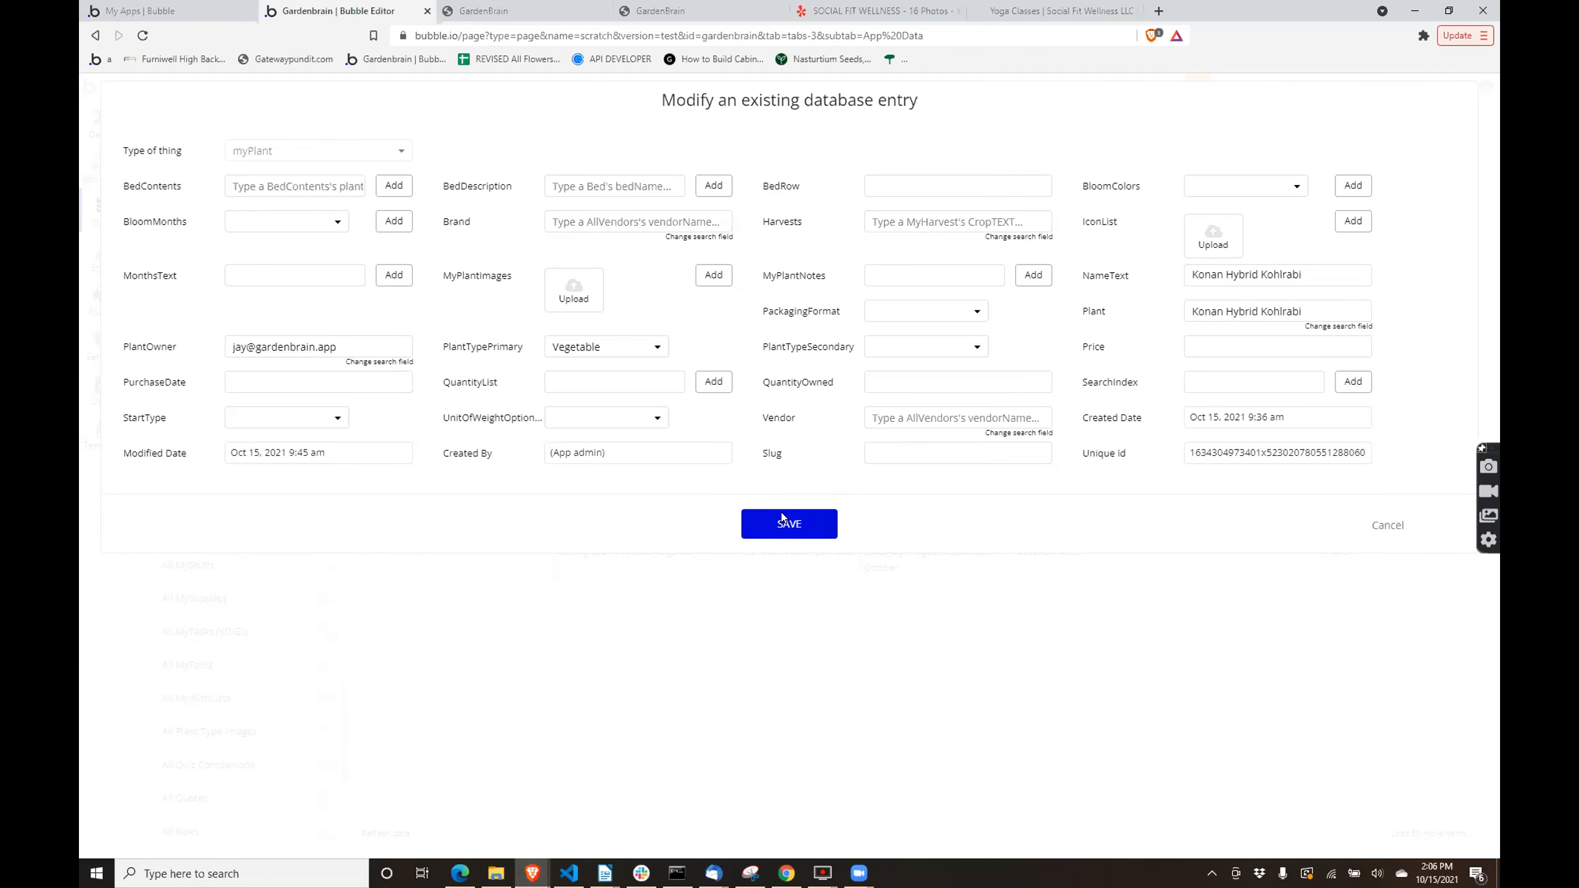
click(798, 269)
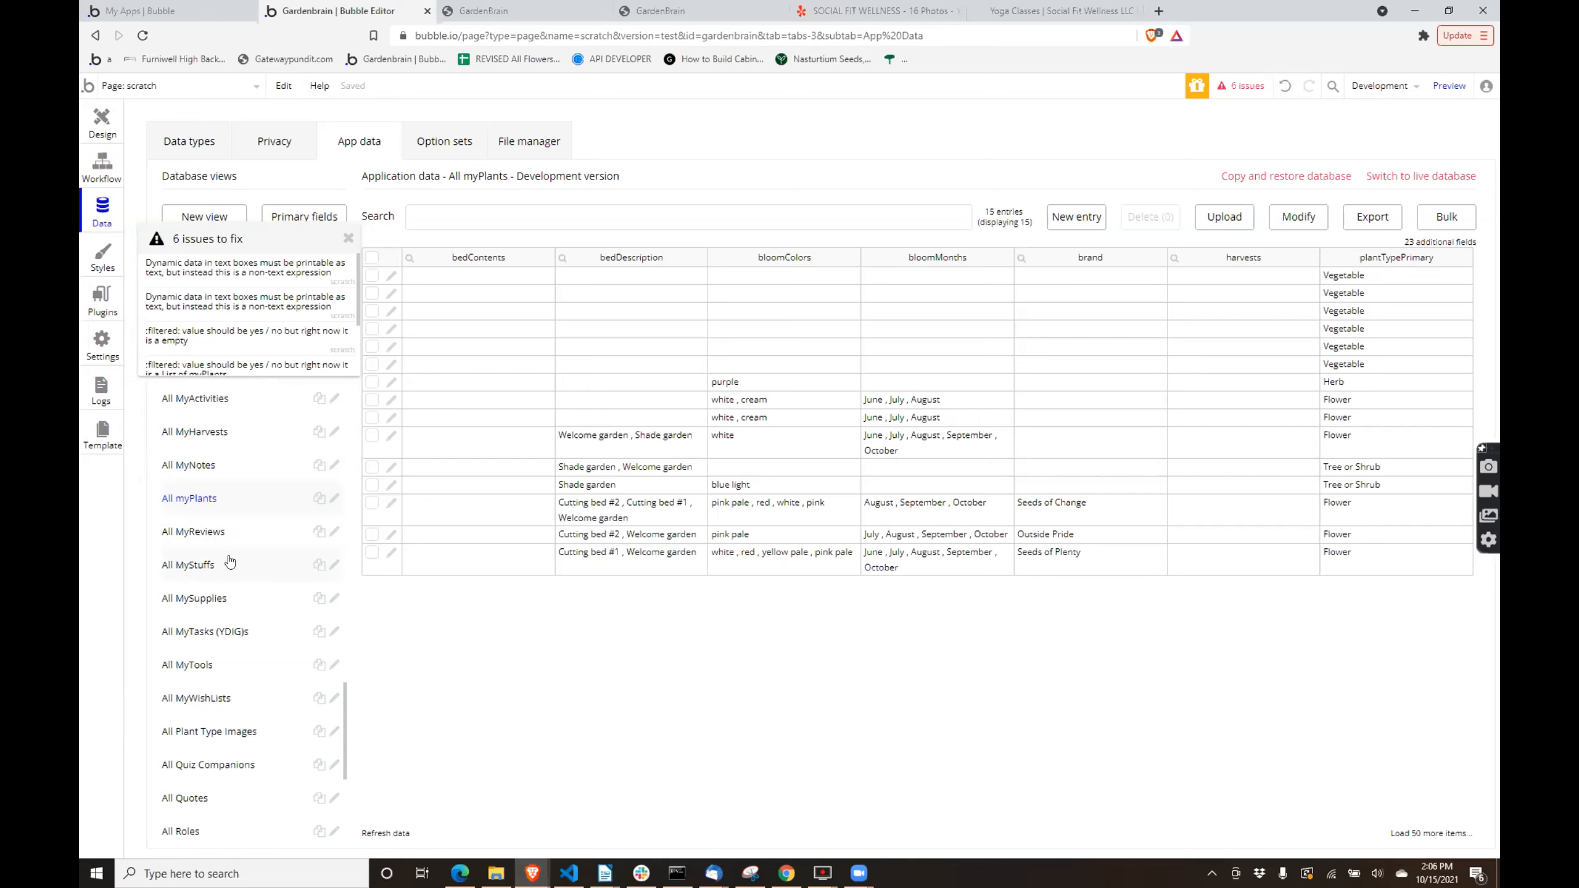
- Return to the design view and switch to the GardenBrain preview of the scratch page to view the plant list
click(92, 129)
click(540, 8)
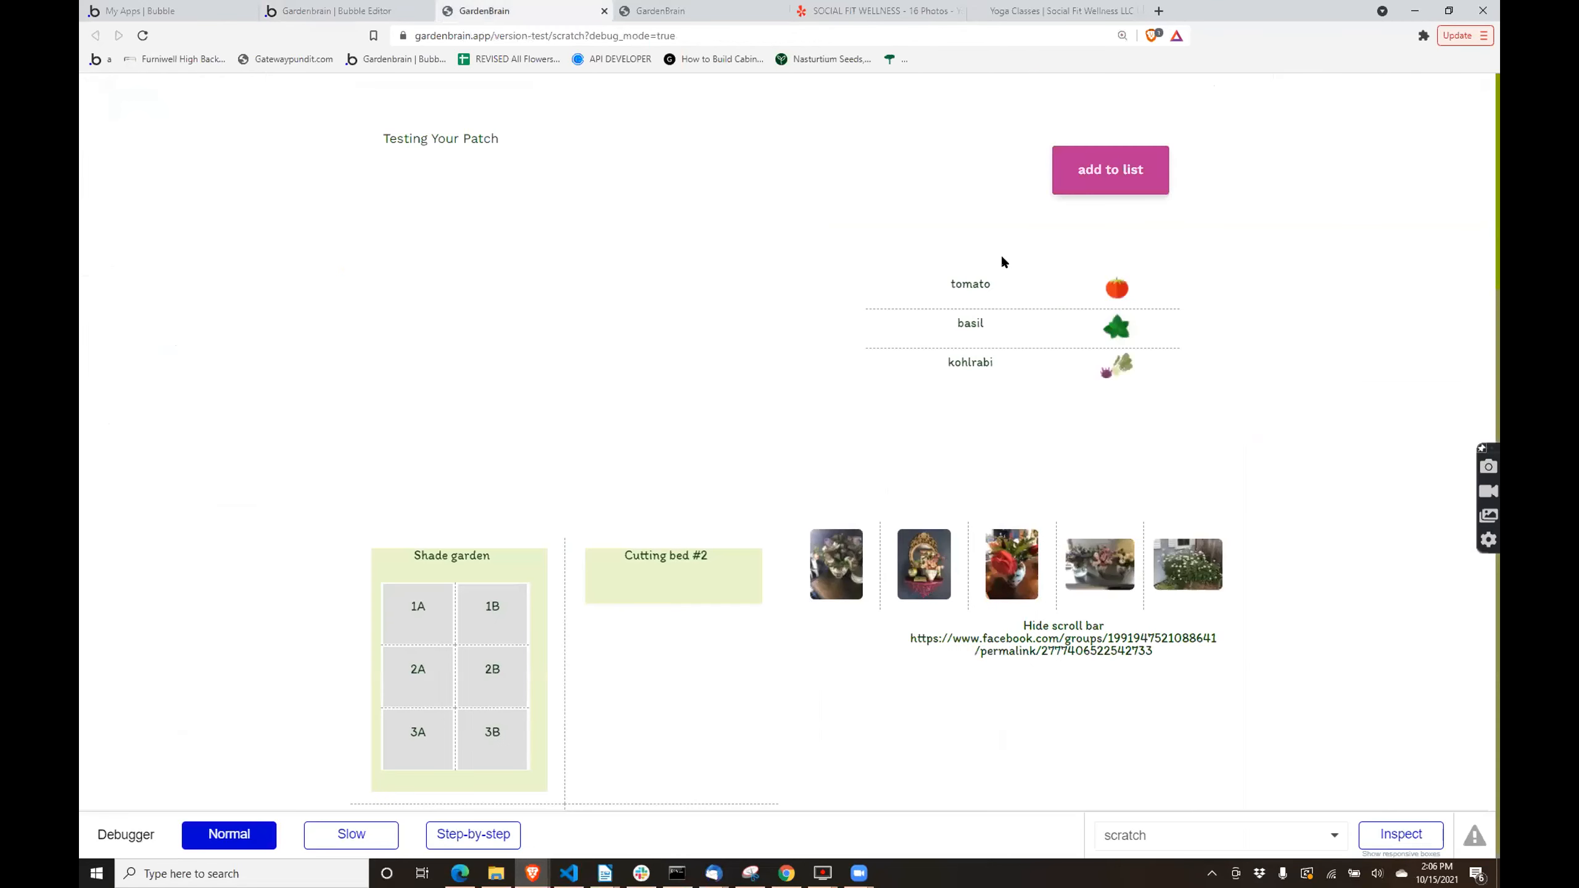
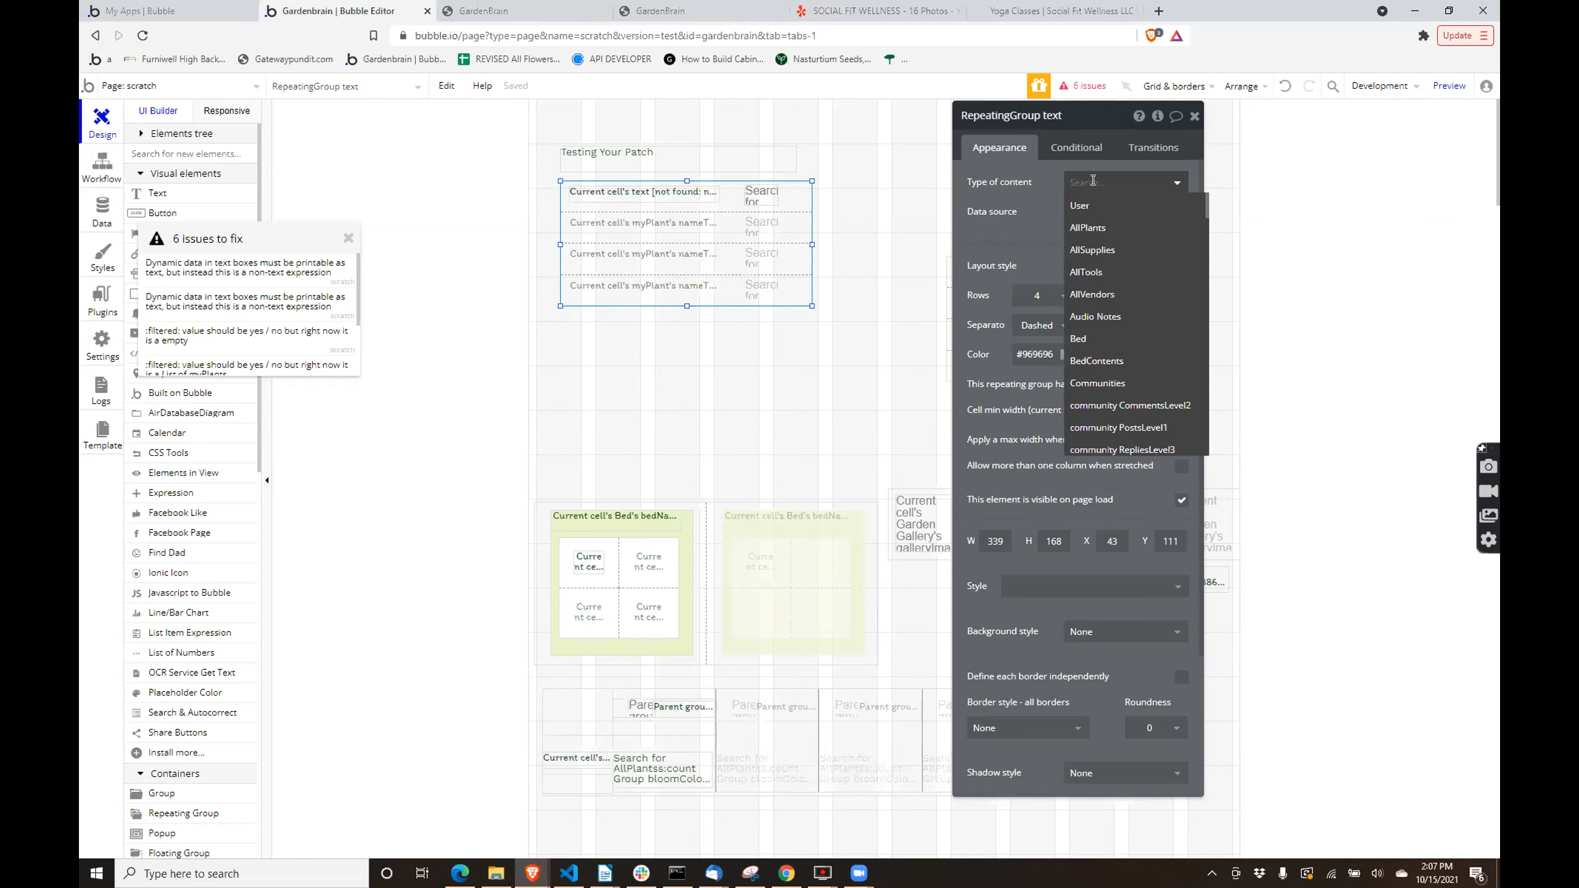
- Set the repeating group's type of content to myPlant and its data source to Current User's plantList's plantTypePrimary
text(myp)
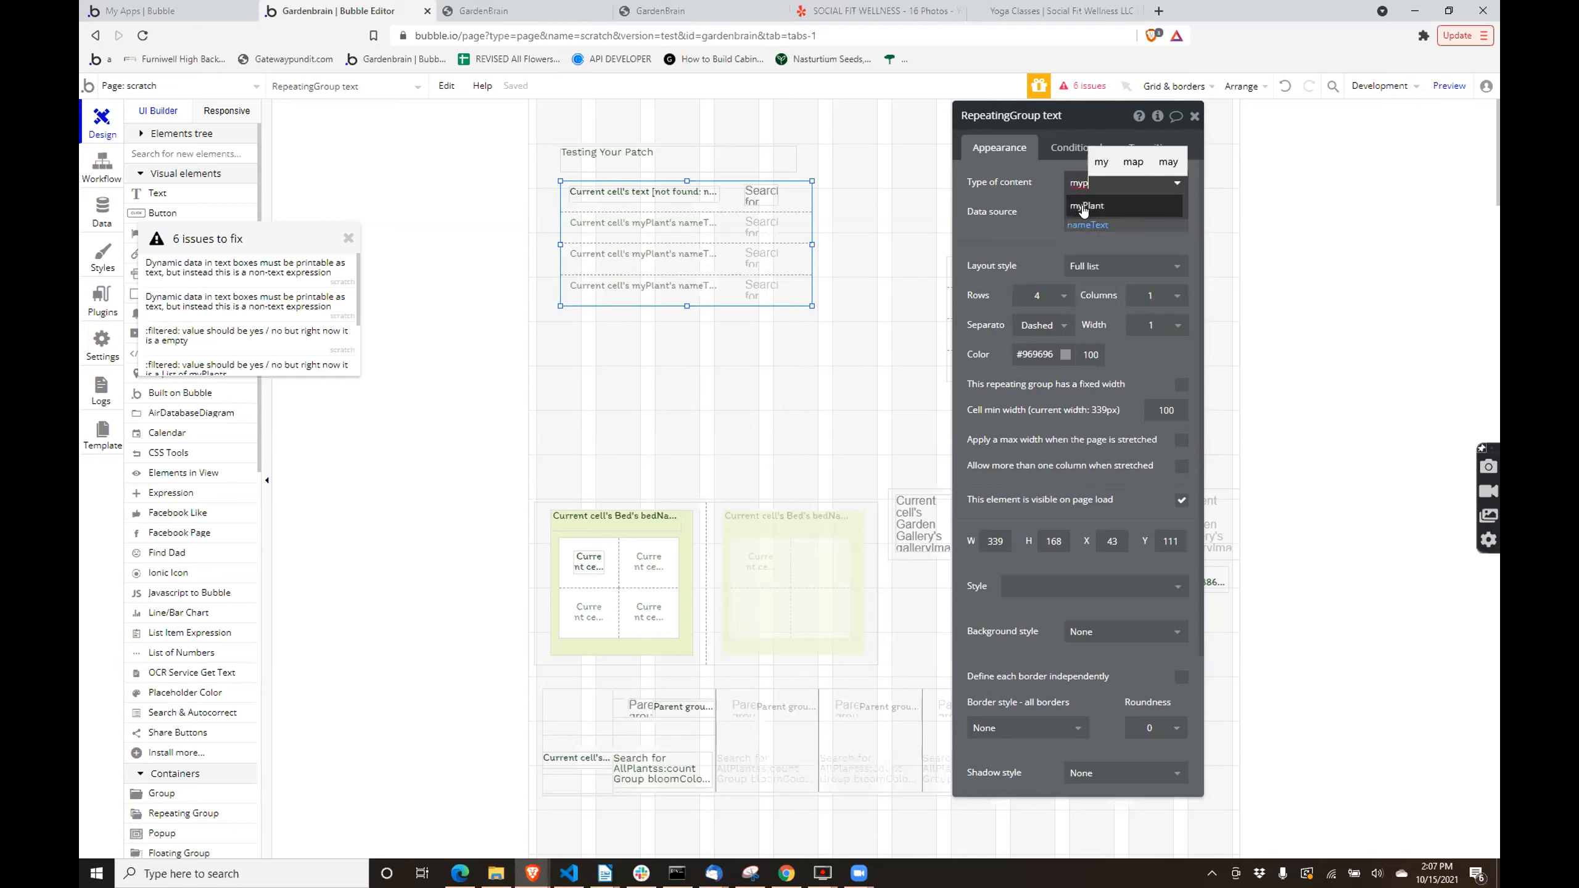
click(1082, 207)
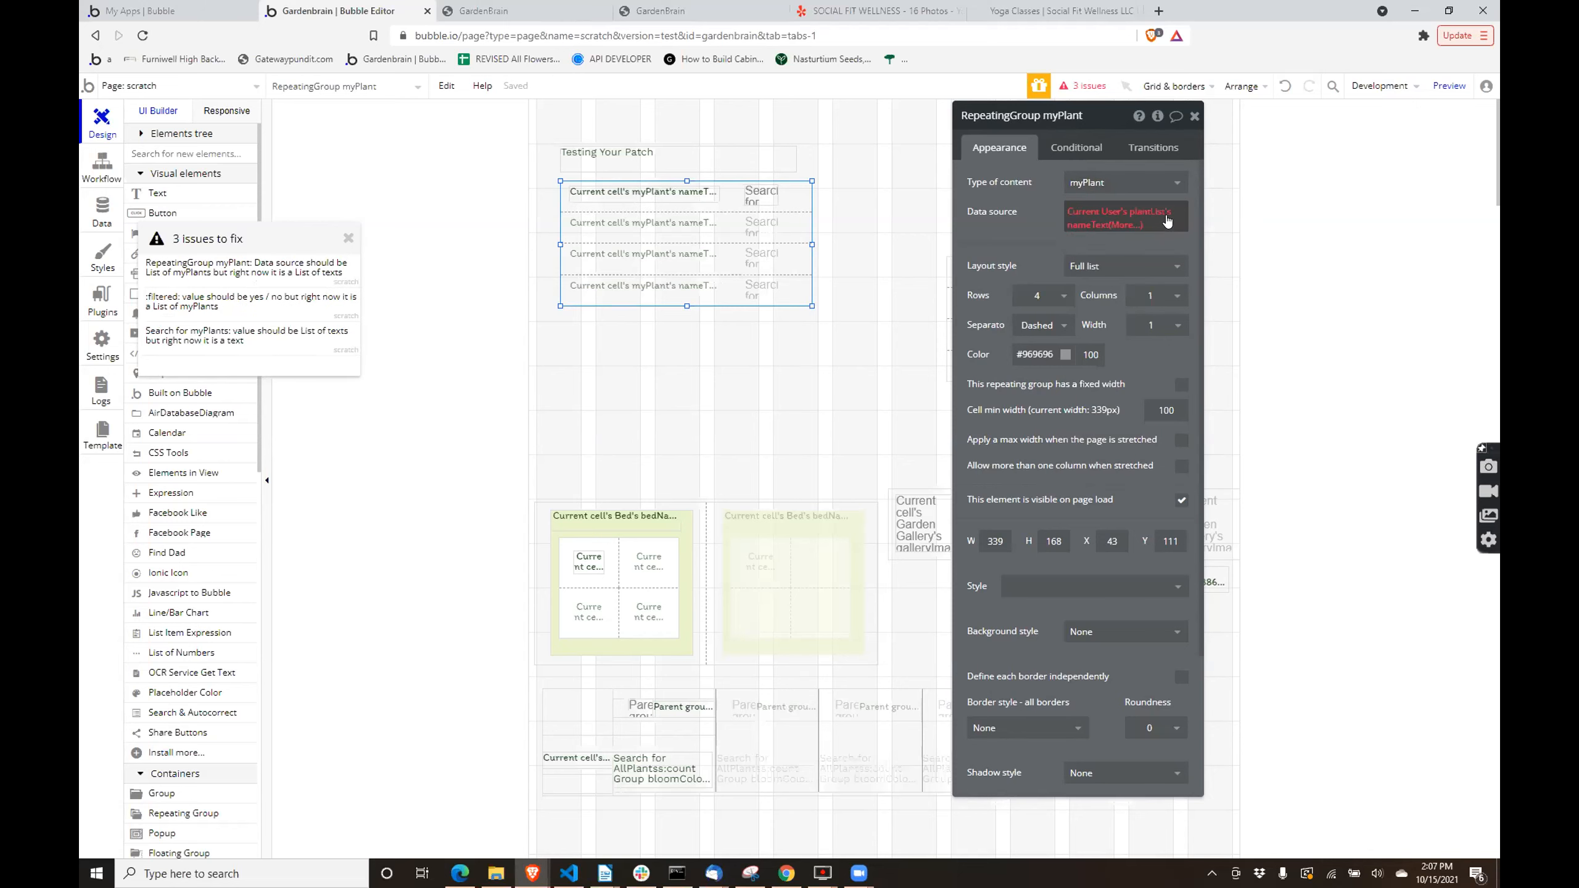
click(1072, 222)
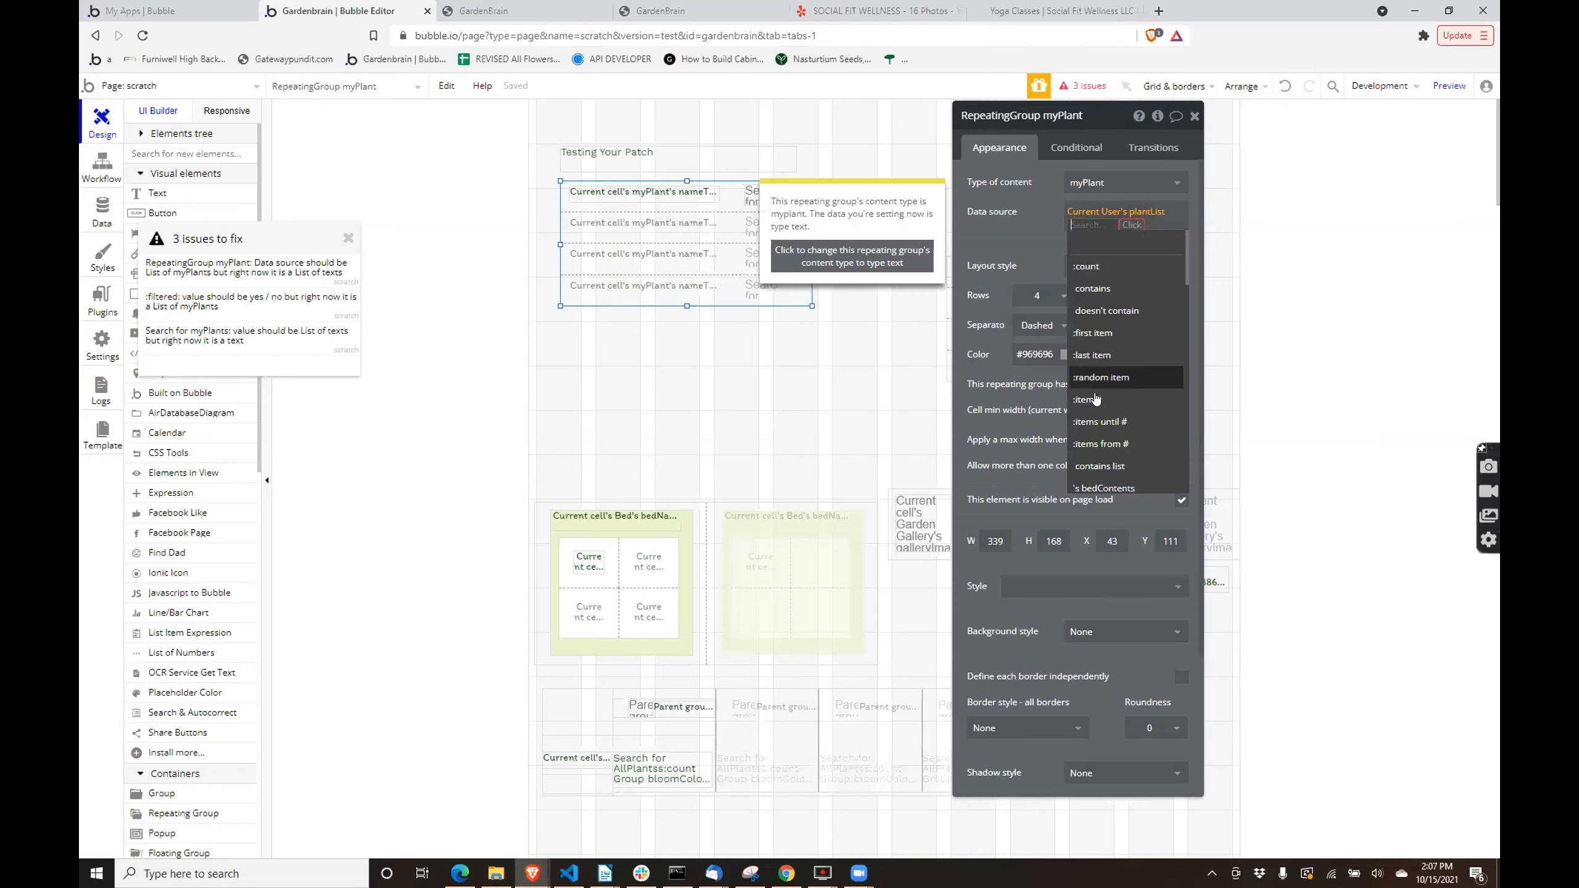
scroll(1095, 460, down, 3)
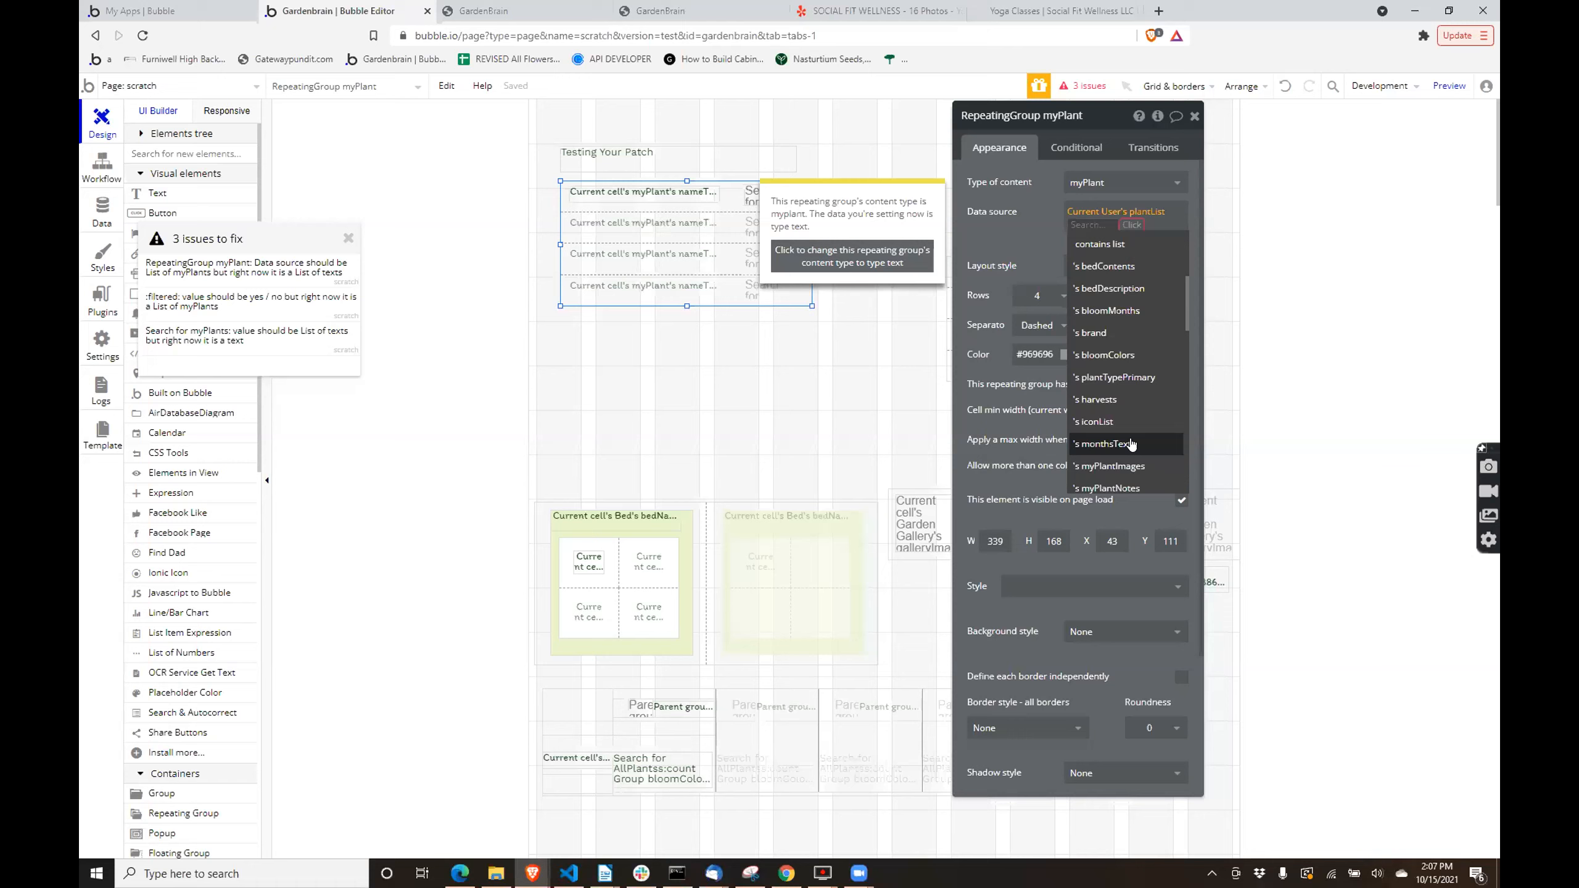
click(1110, 386)
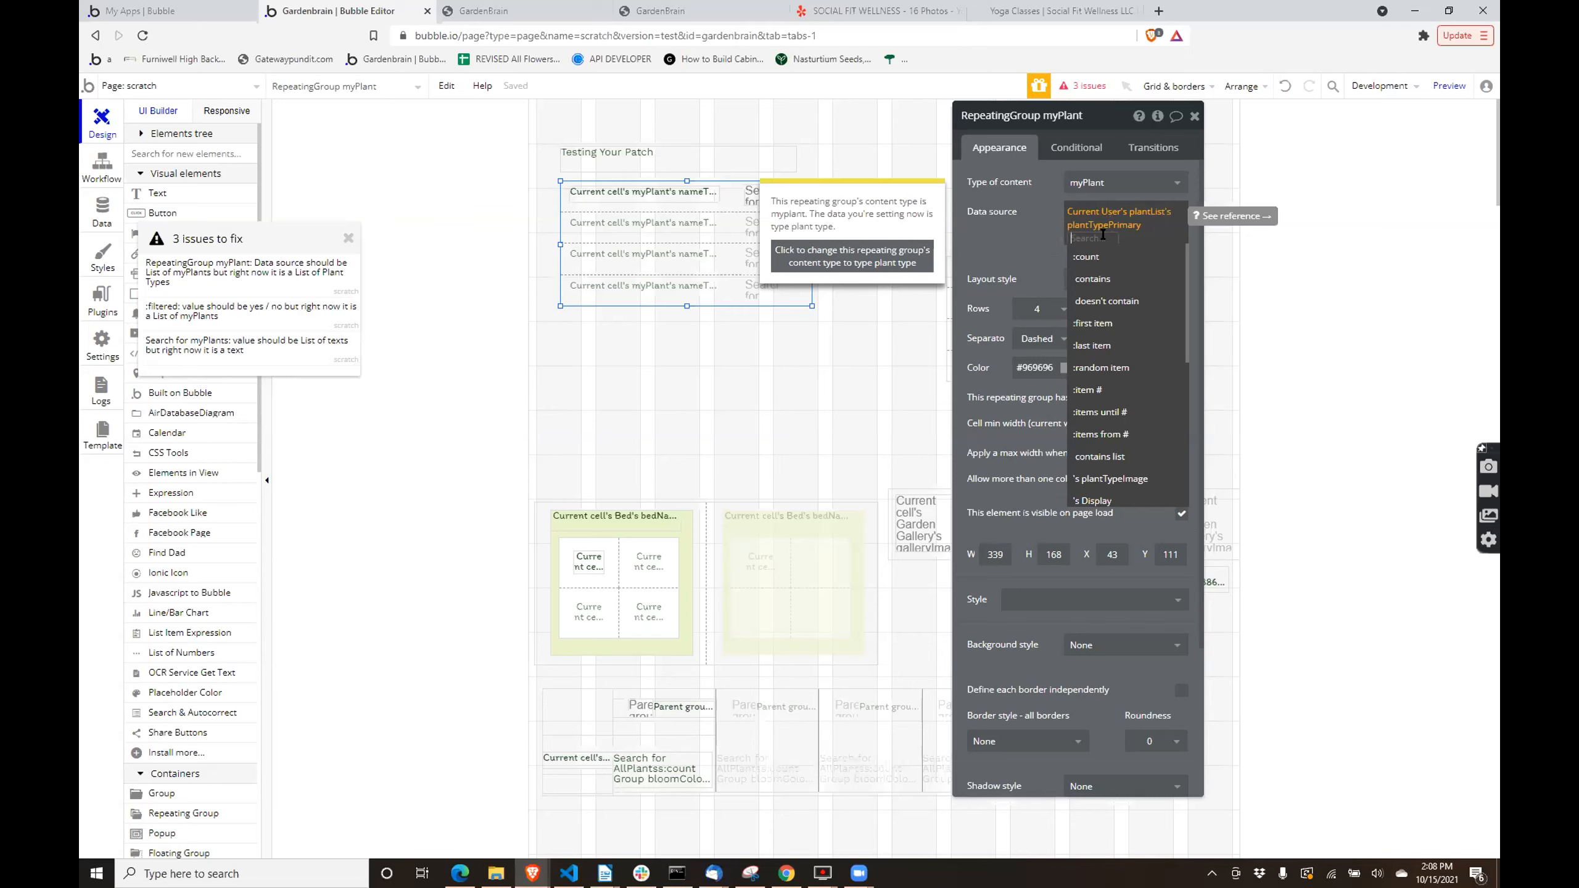
scroll(1097, 356, down, 1)
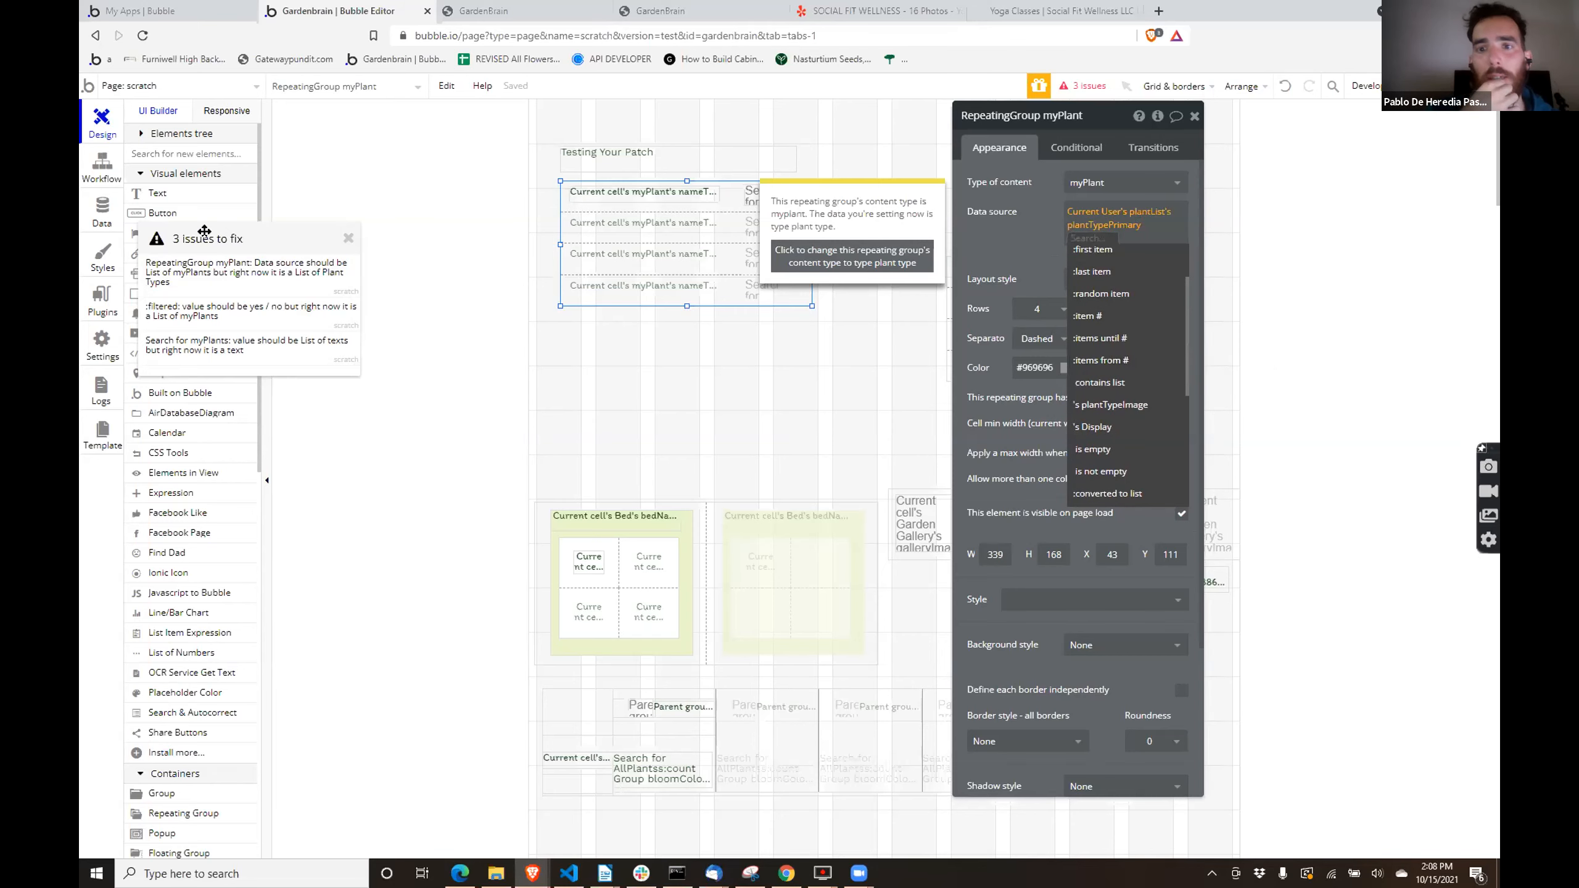
- Go to the app's custom data types and inspect the fields of the Plant Type Images type
click(93, 227)
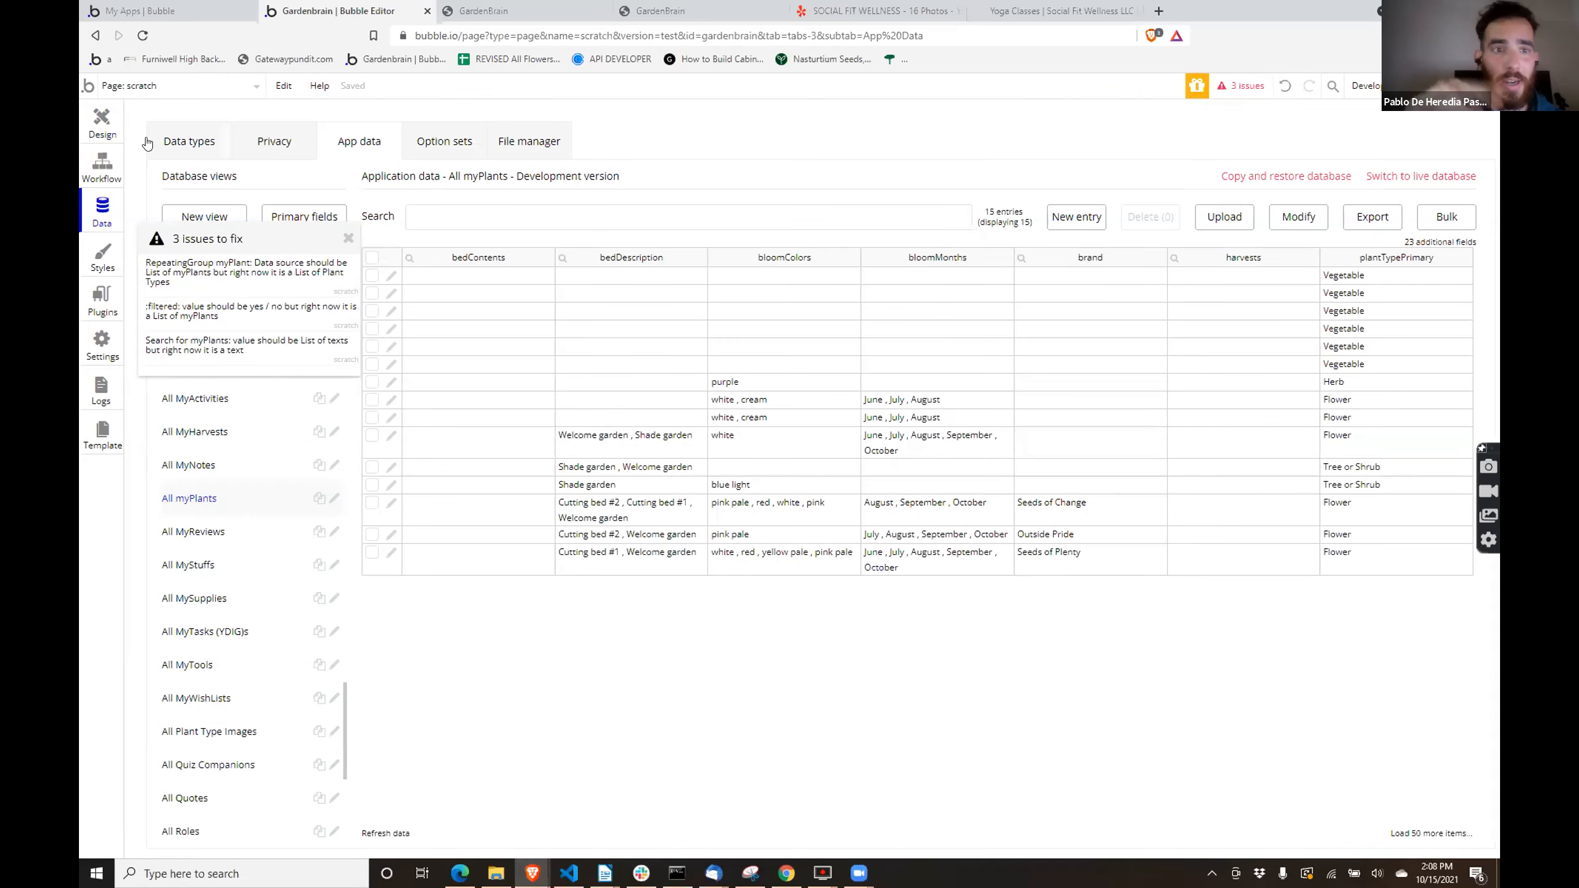
click(171, 142)
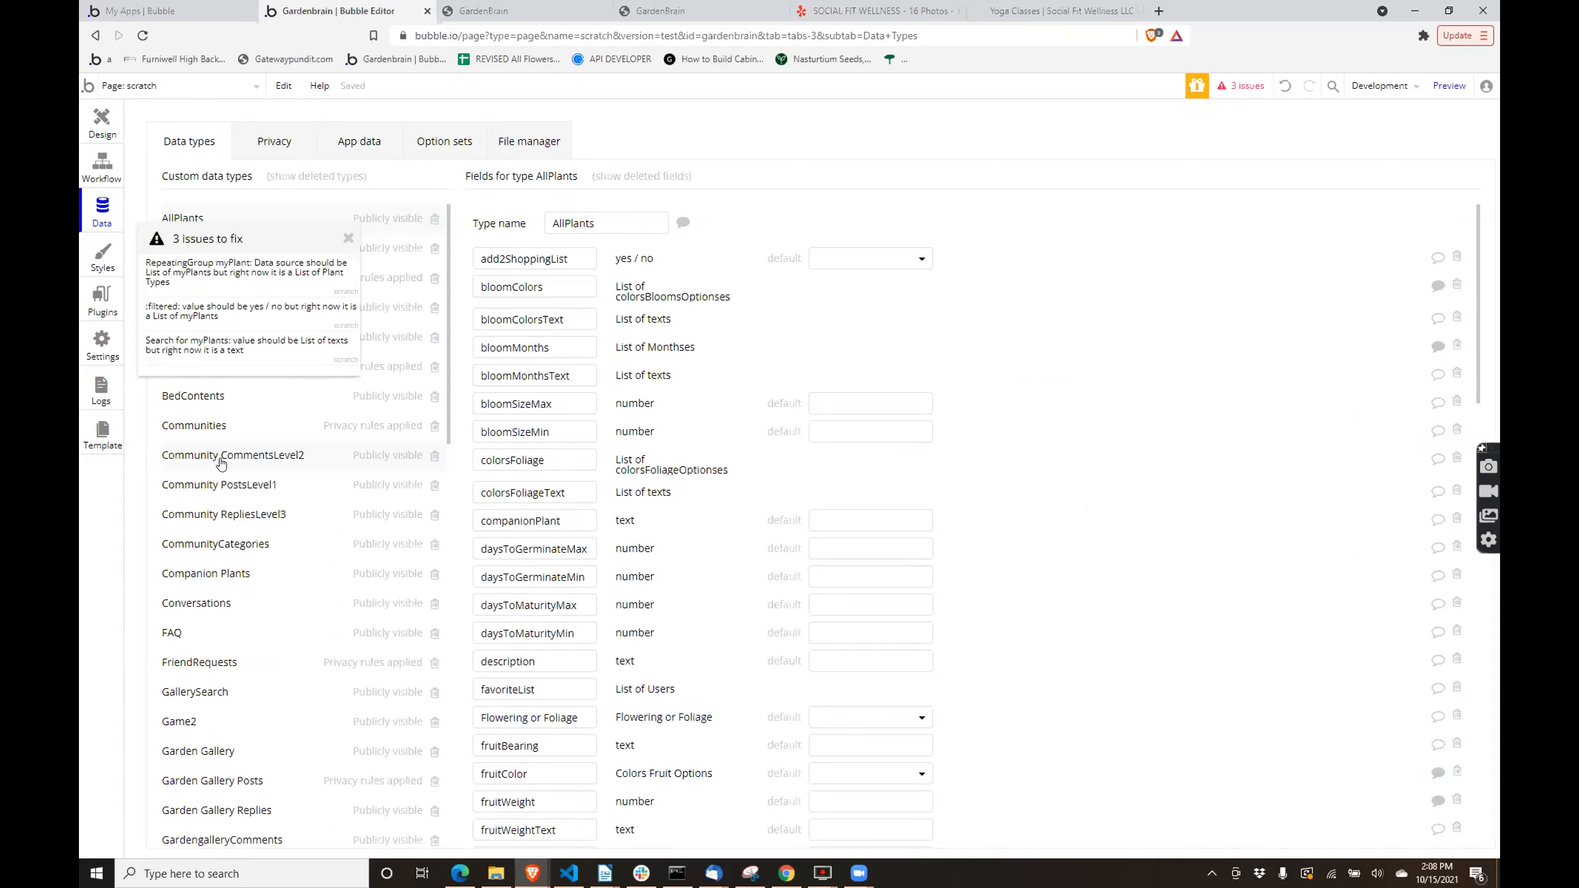
scroll(220, 463, down, 5)
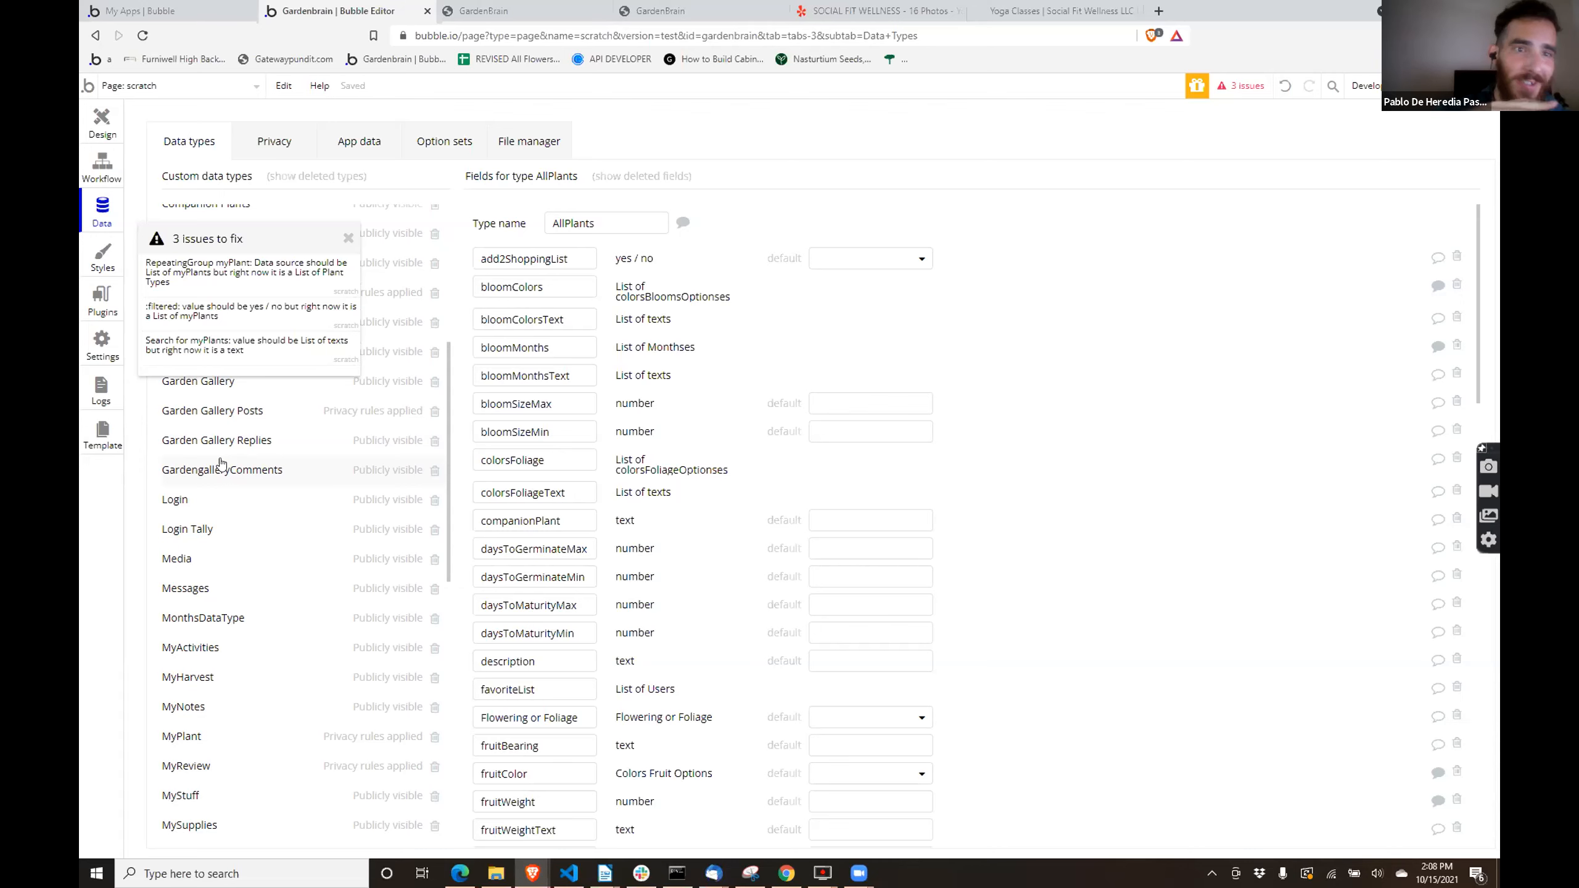
scroll(233, 498, down, 2)
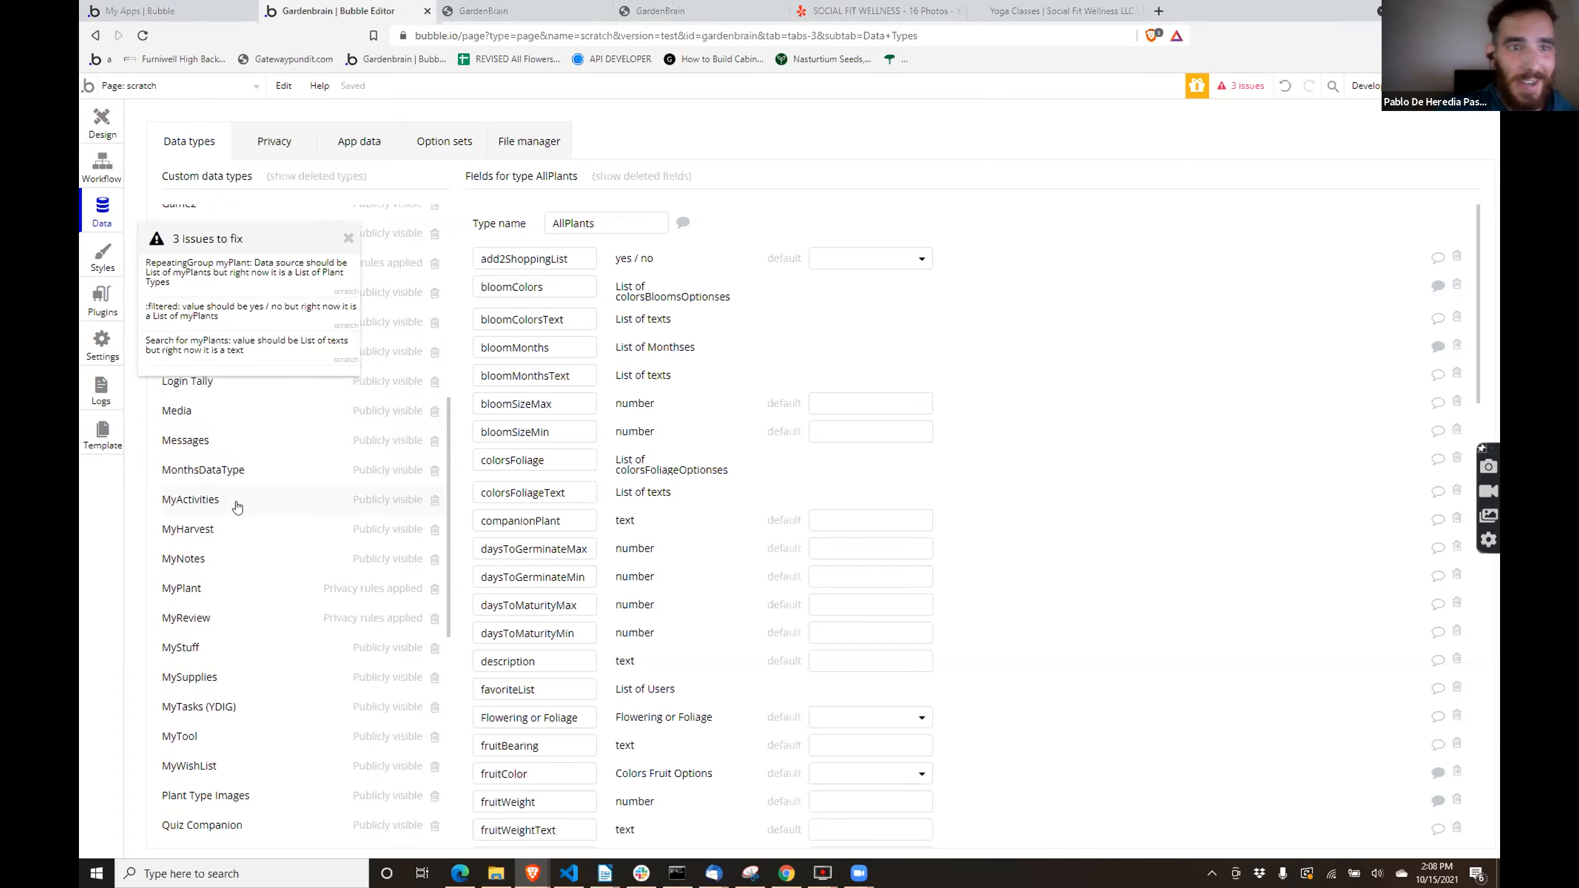
scroll(236, 507, up, 3)
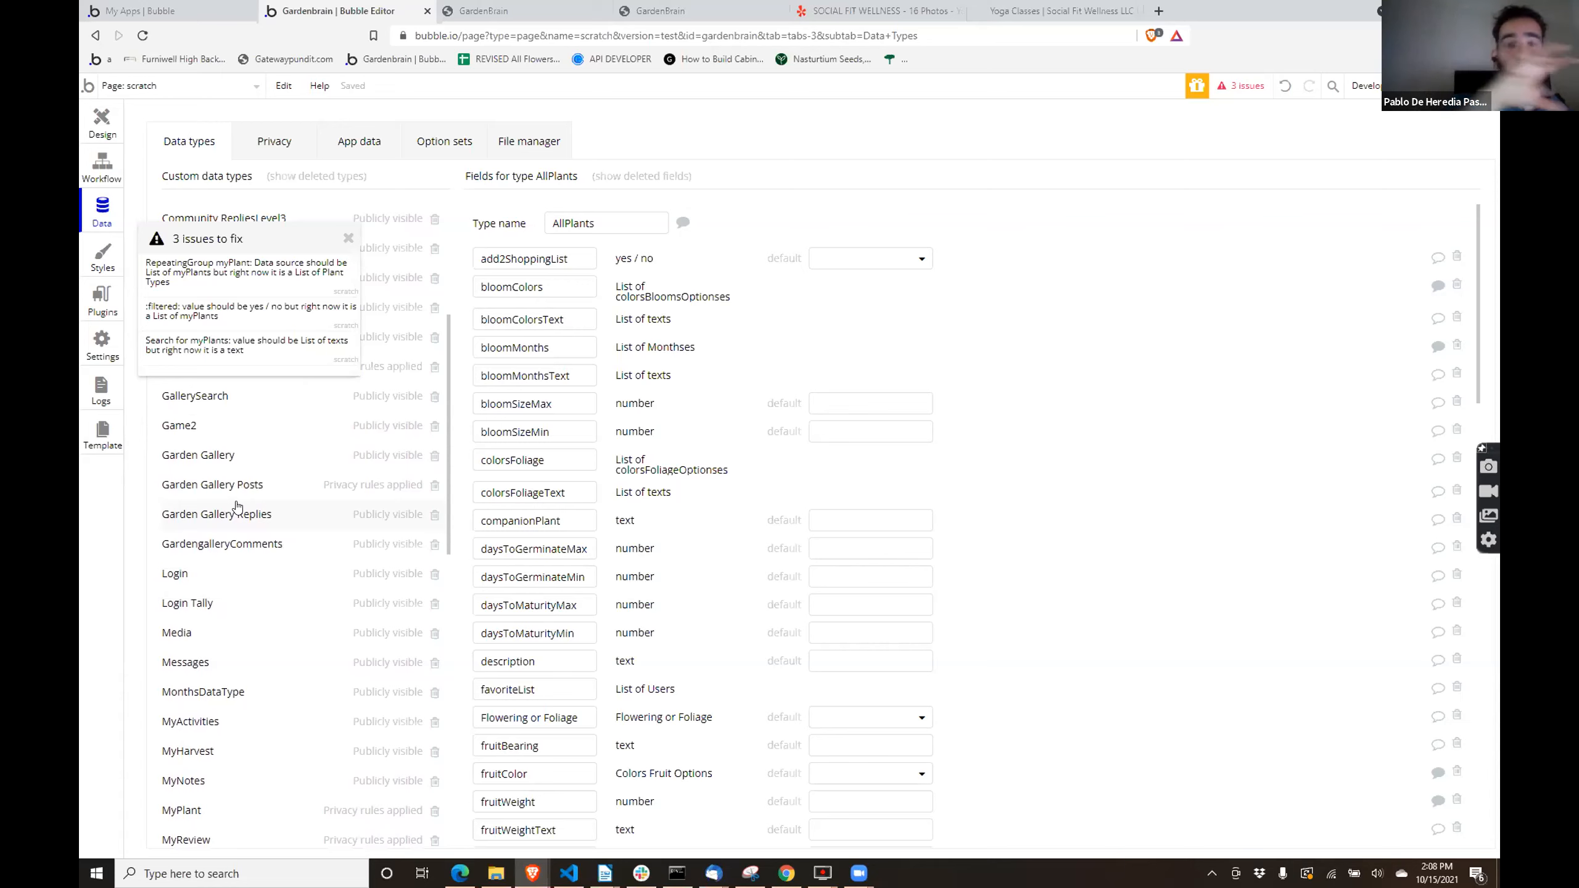
scroll(237, 507, down, 4)
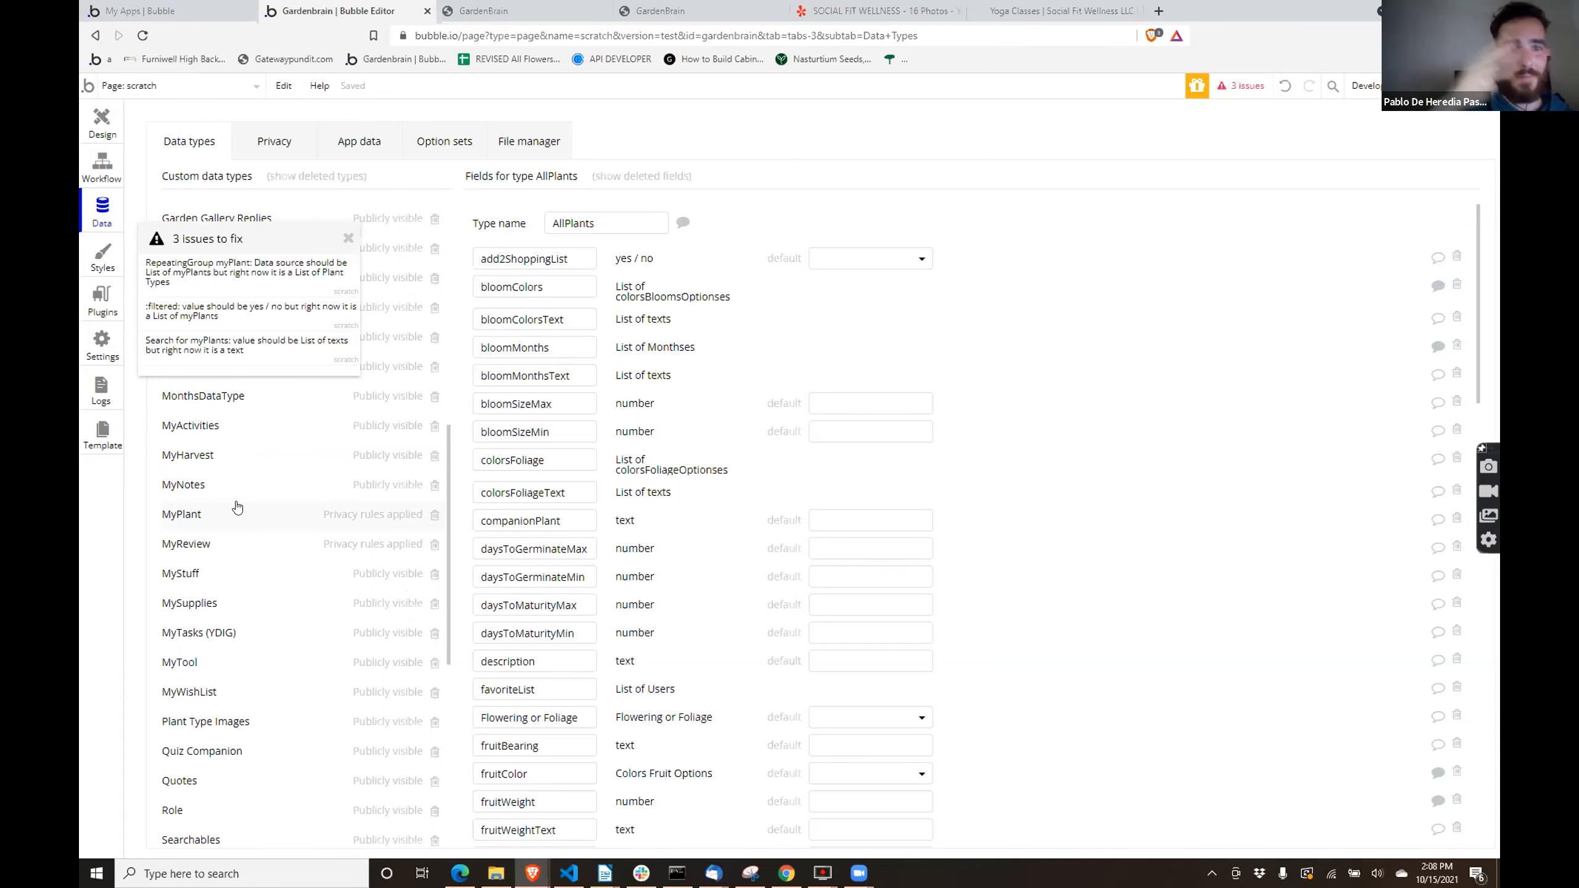
click(250, 722)
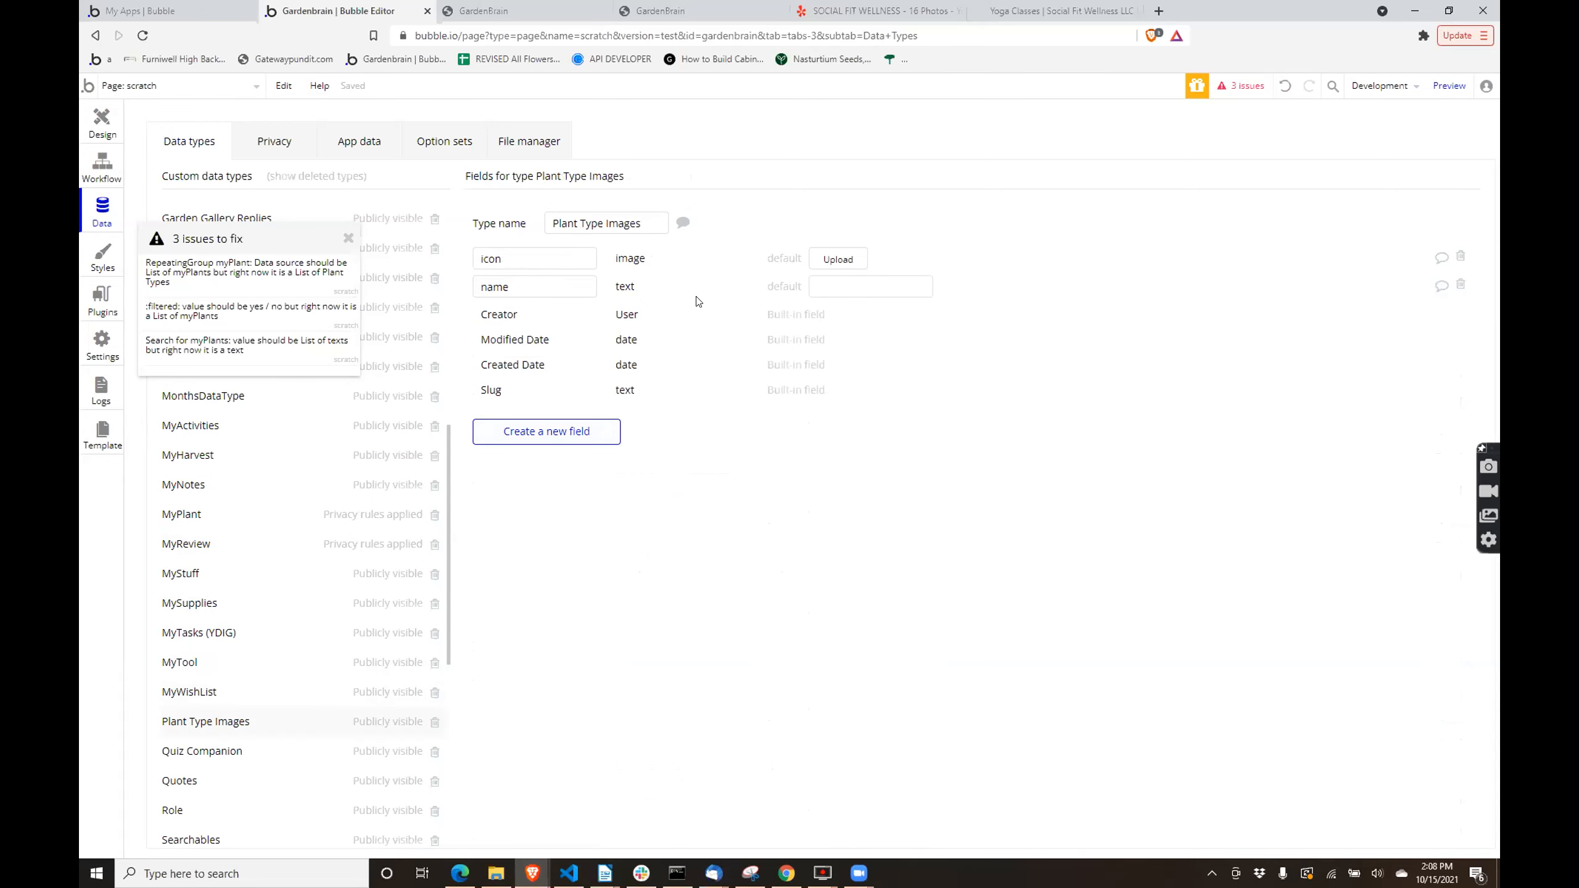
scroll(205, 607, down, 7)
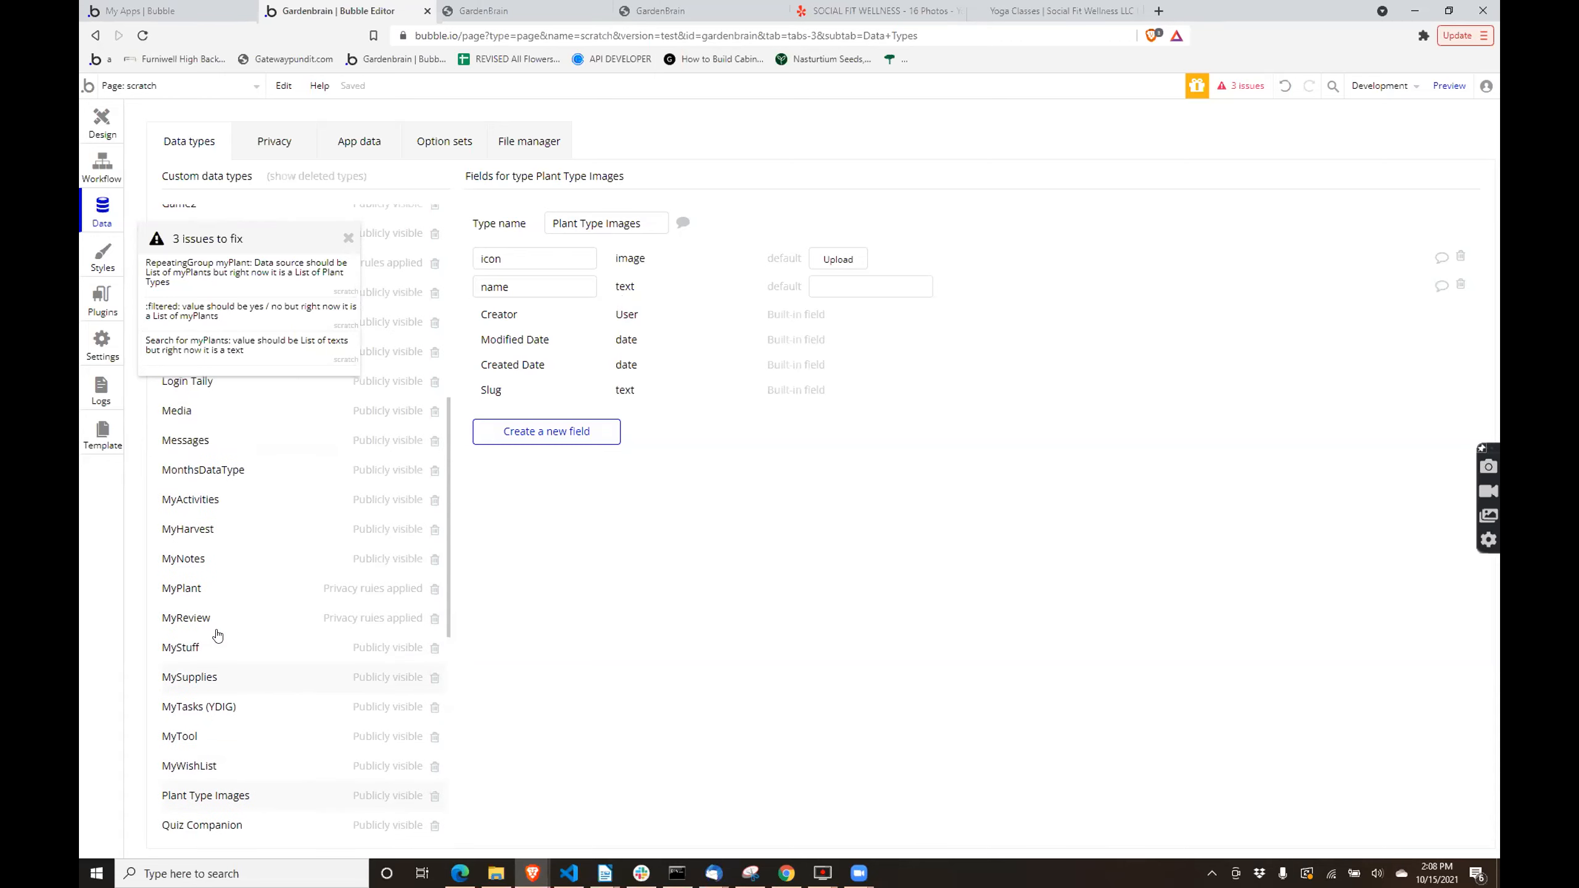
- In the option sets, check the Tomato option's attributes in Vegetable Categories and save the option unchanged
click(428, 146)
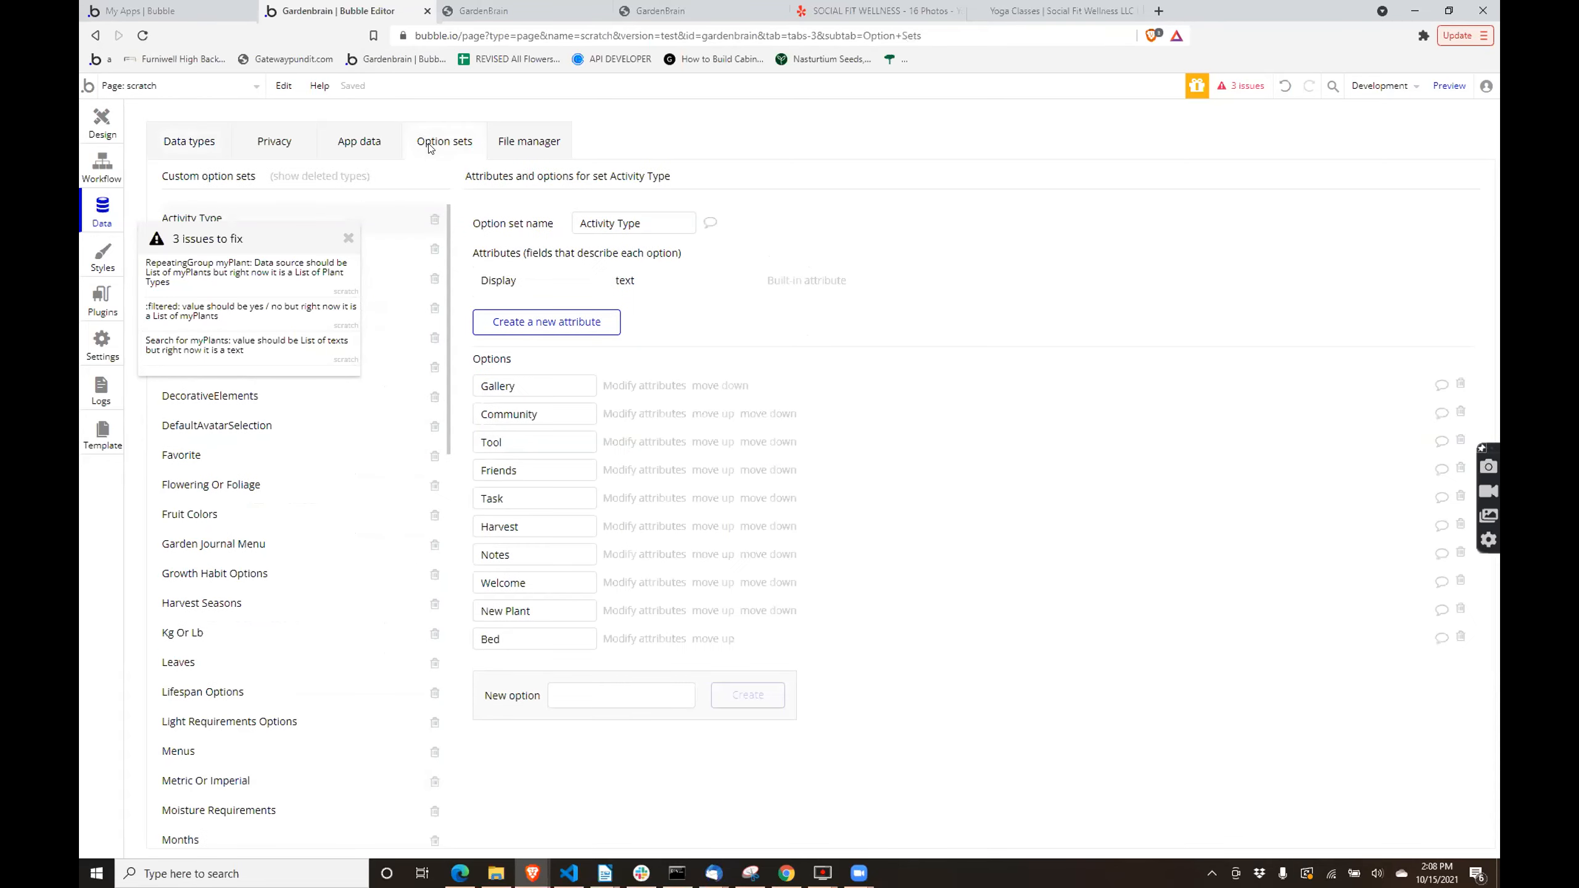
scroll(295, 621, down, 4)
scroll(292, 673, down, 8)
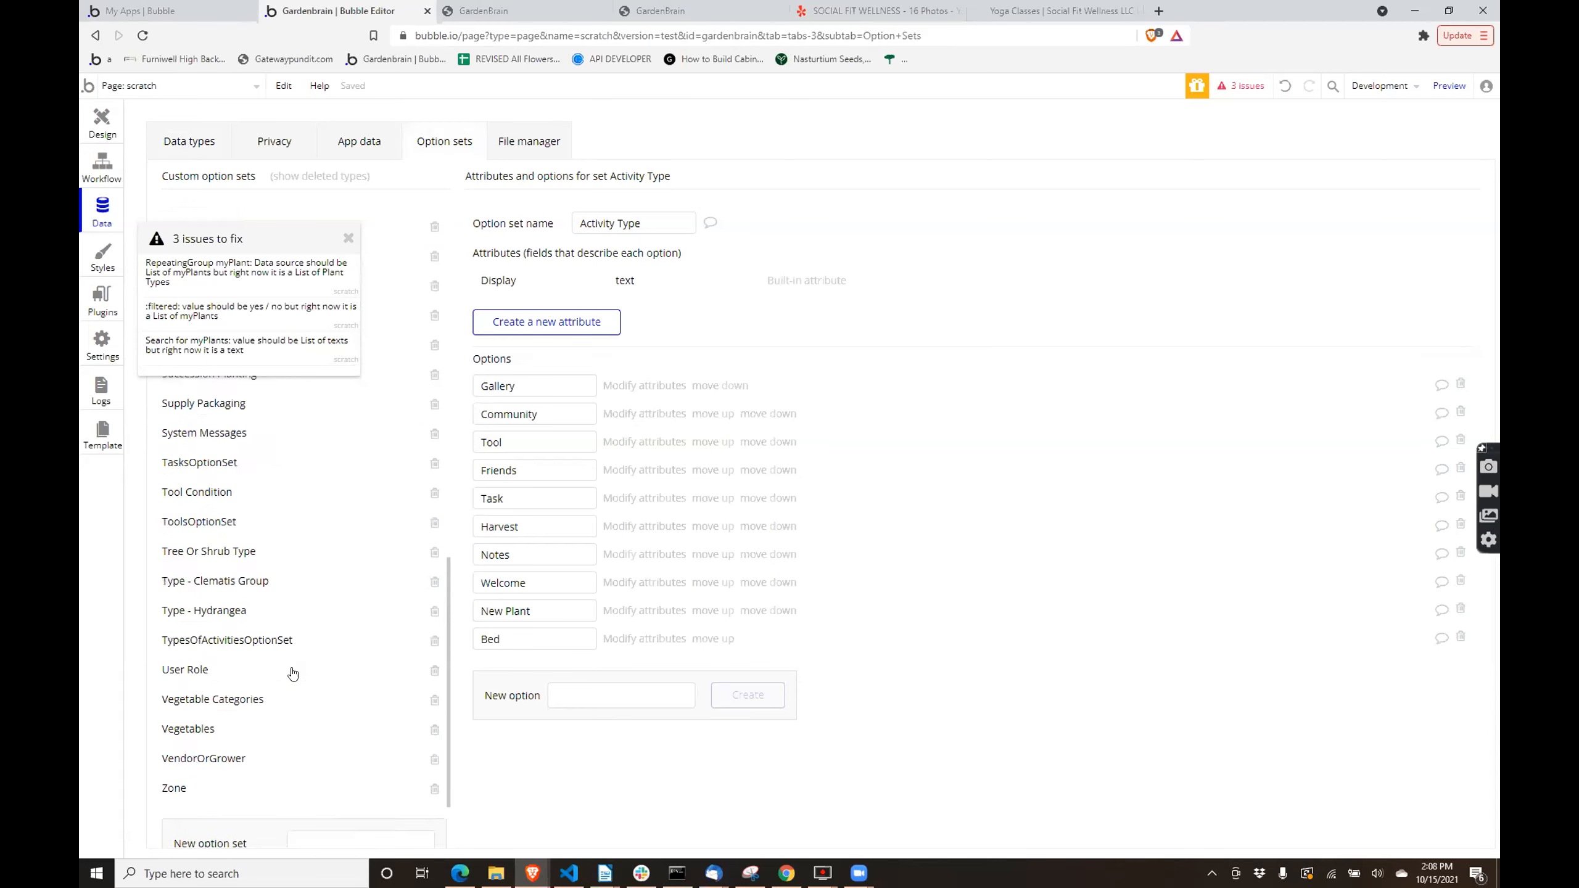
click(241, 608)
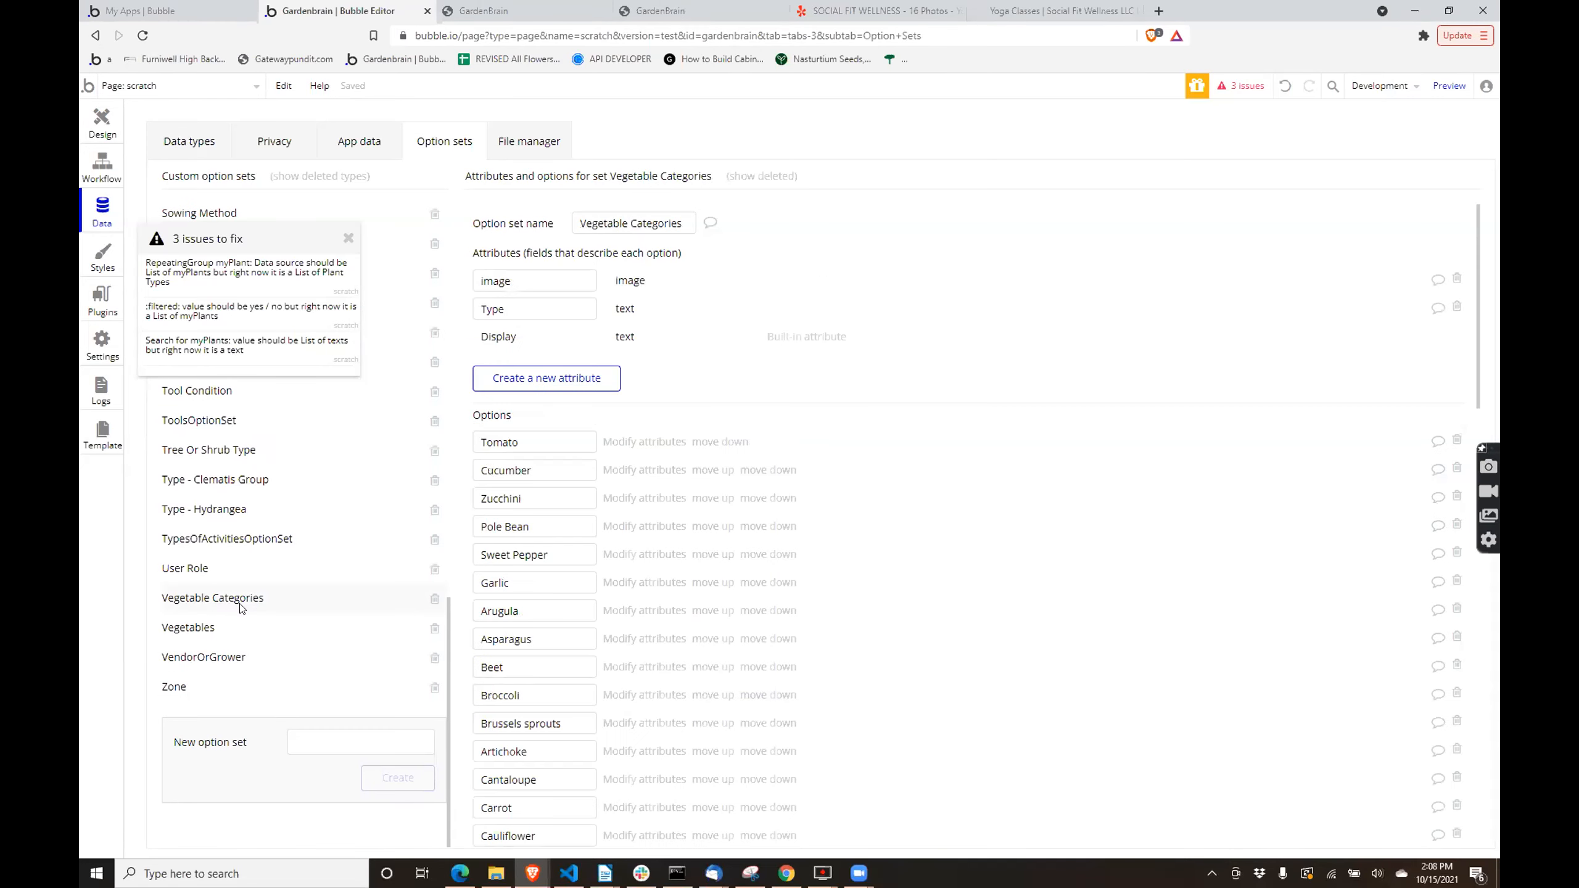
click(621, 441)
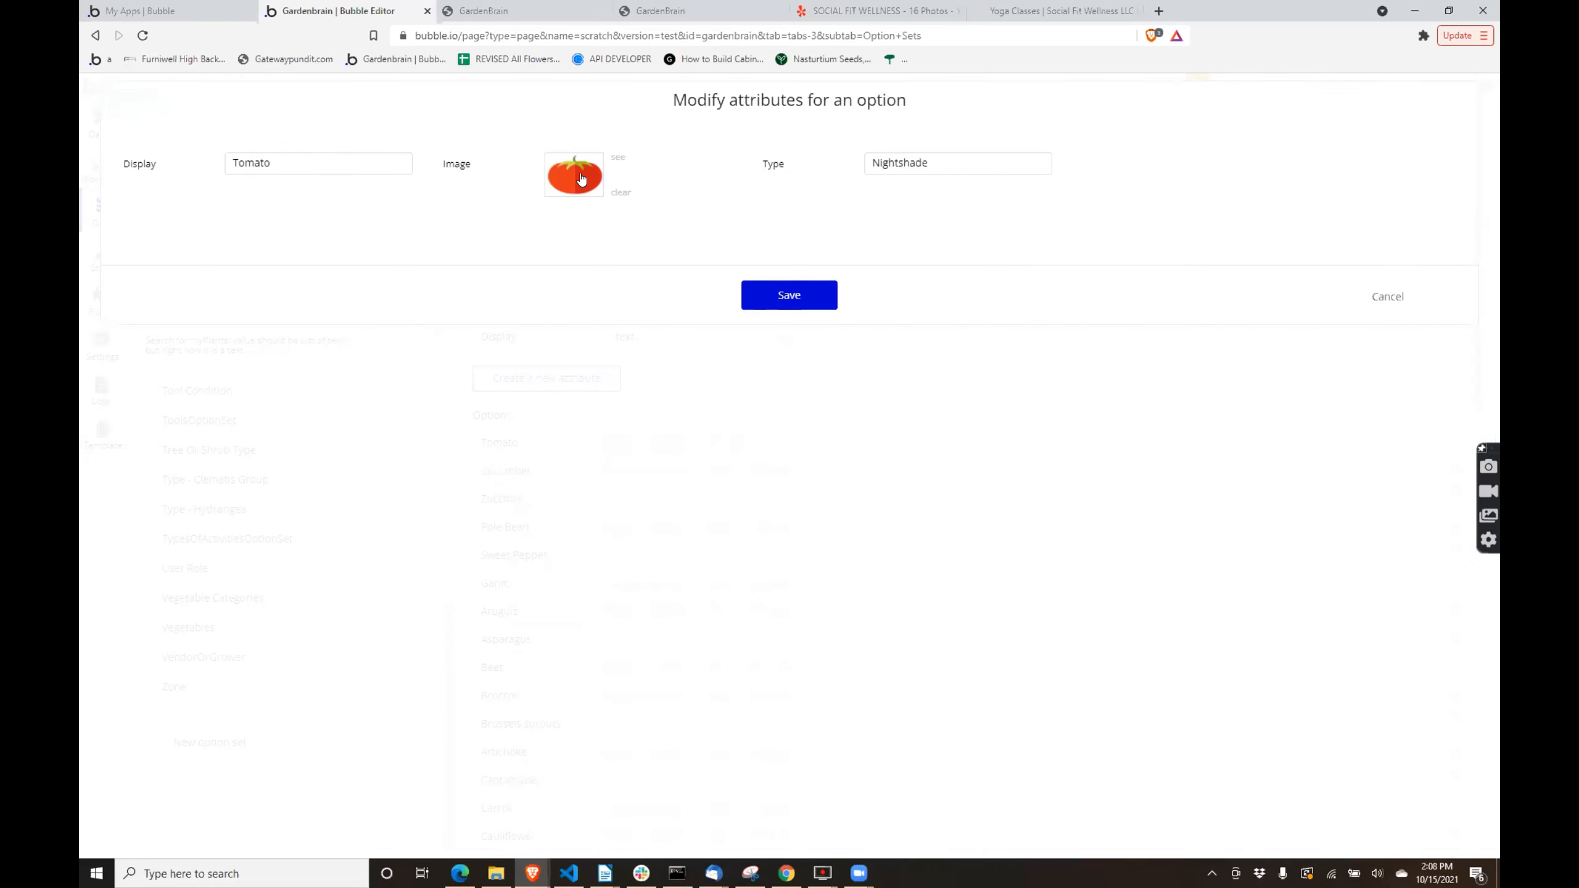
double_click(304, 165)
double_click(919, 166)
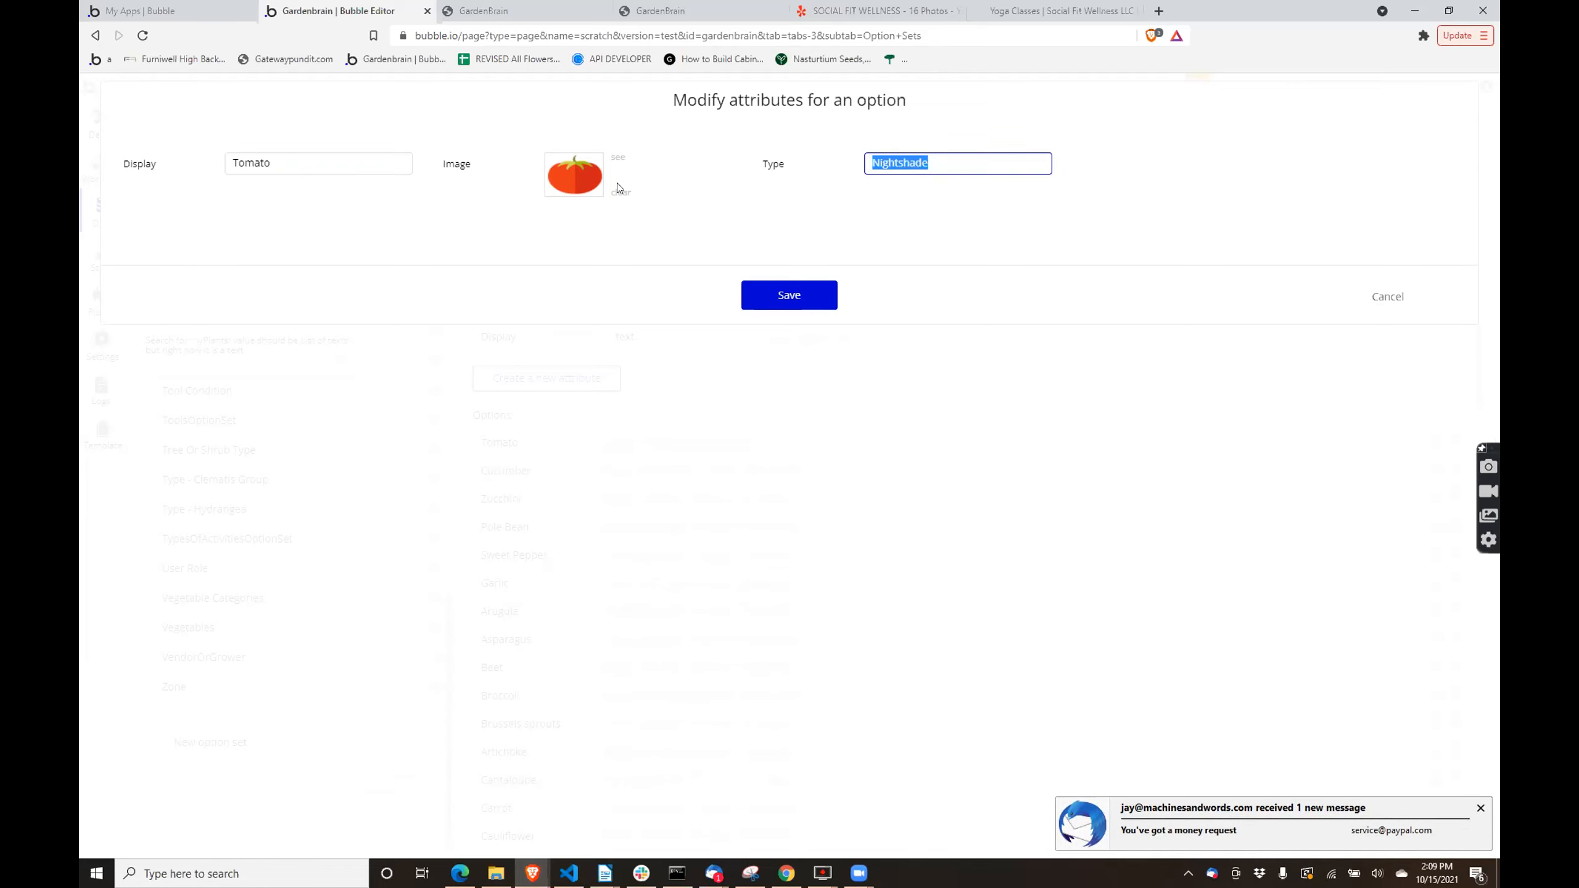
click(765, 303)
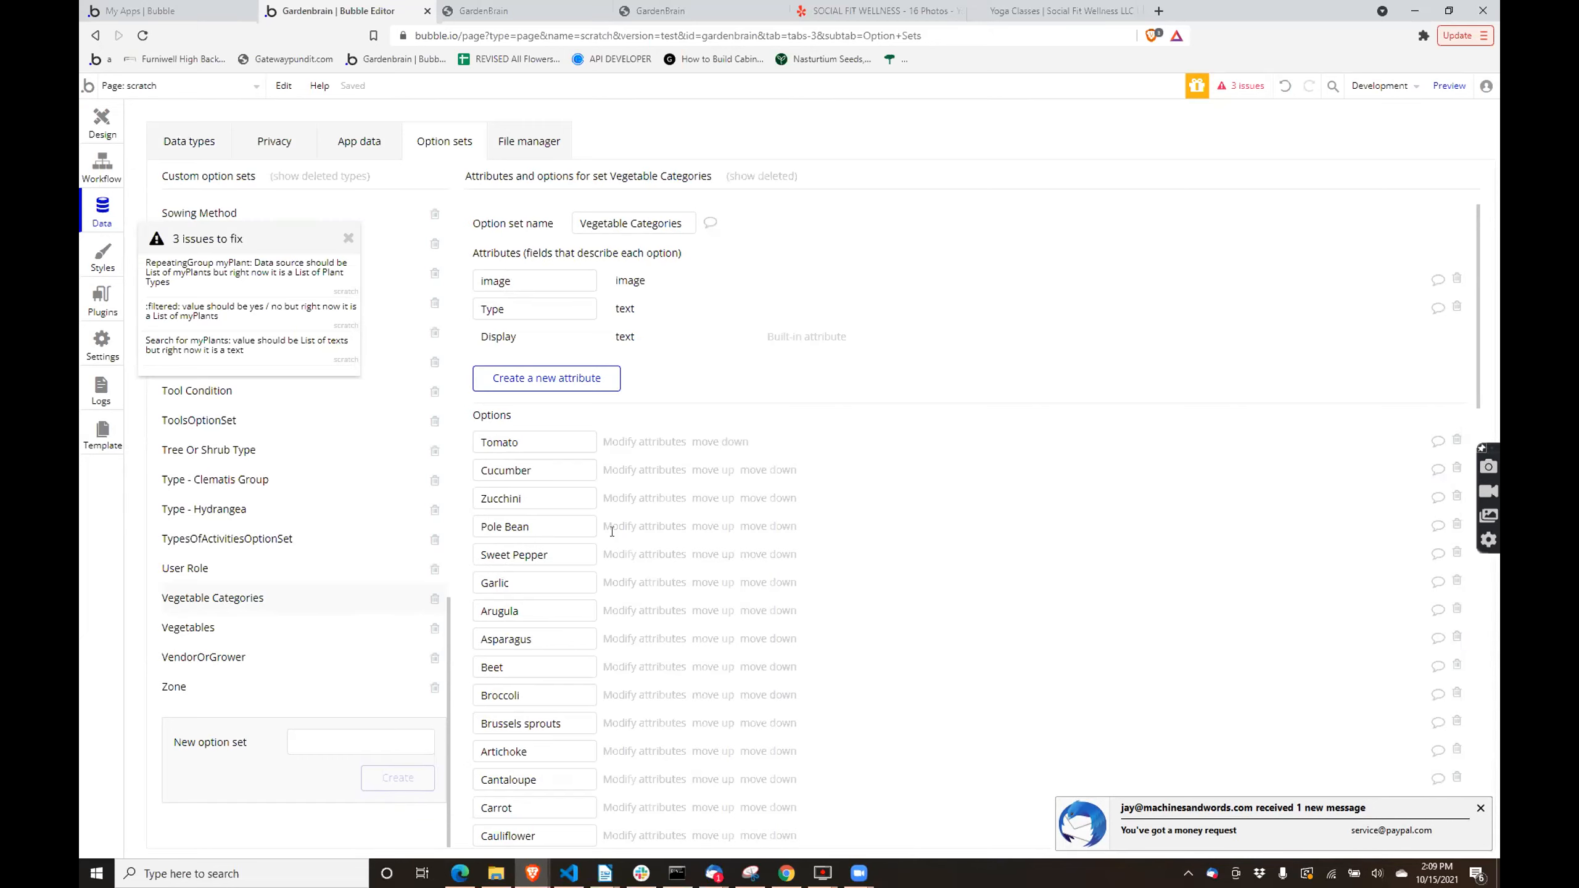
- Look through the list of custom option sets for one that relates to plant types
scroll(277, 491, up, 1)
scroll(277, 491, up, 2)
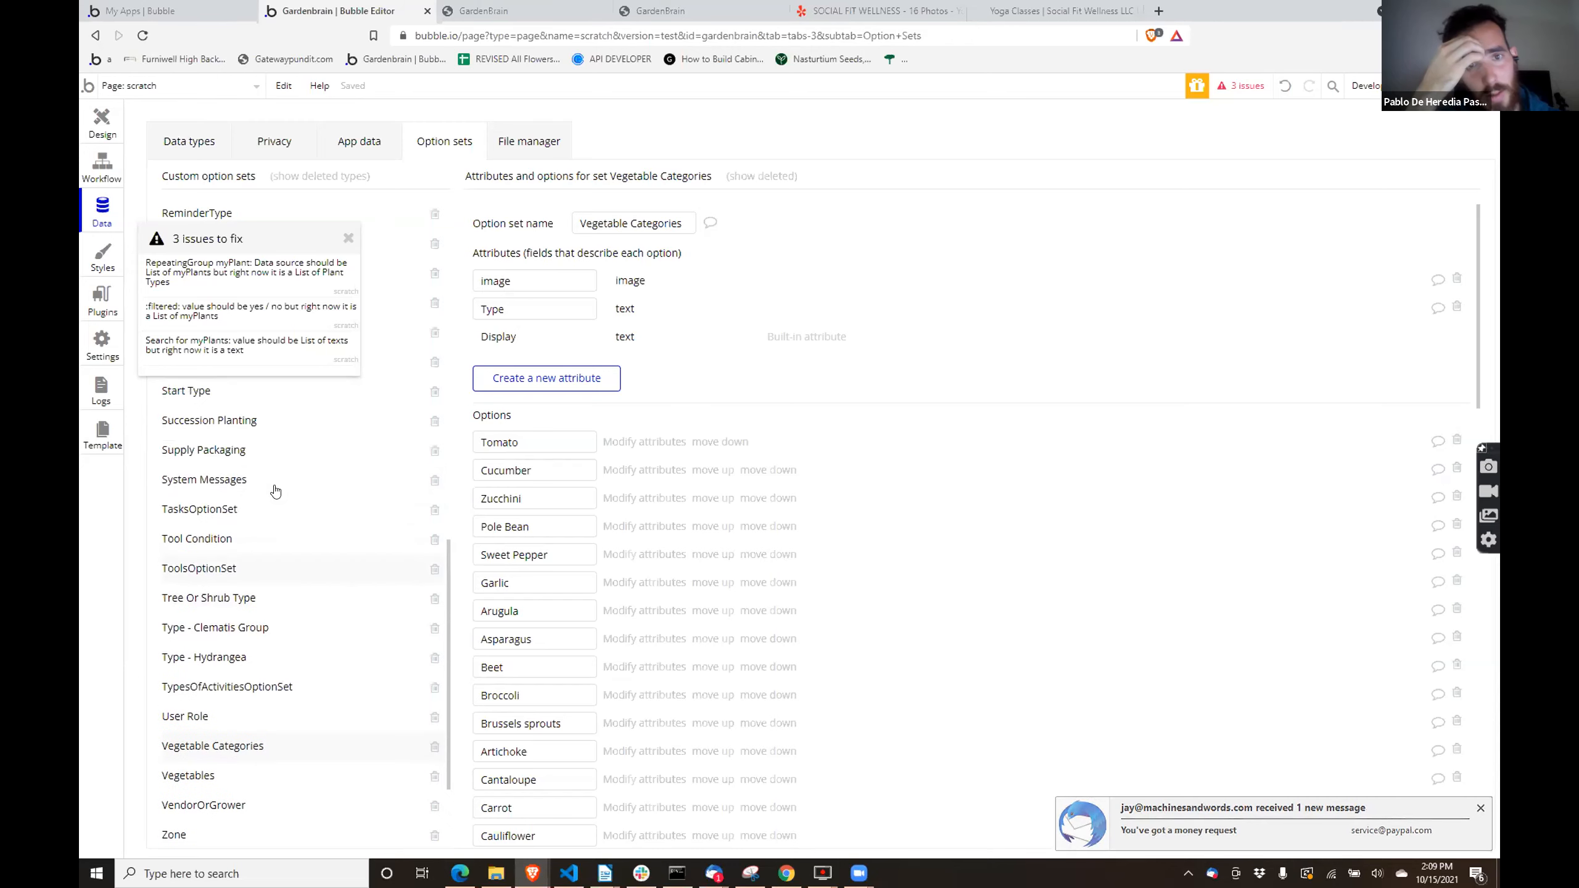
scroll(264, 509, up, 6)
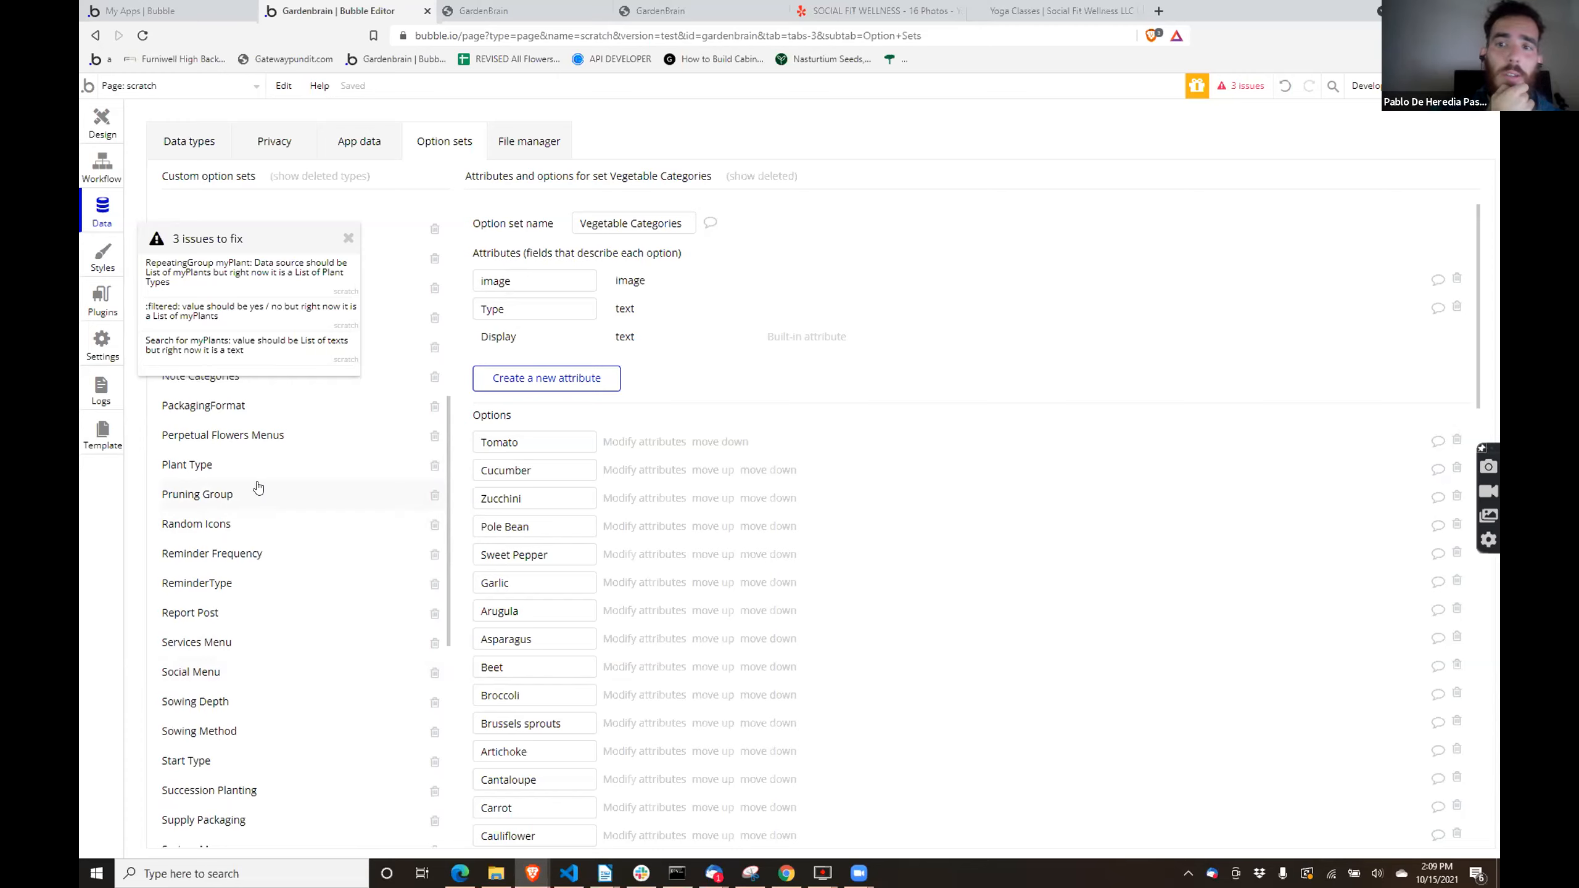
scroll(258, 486, down, 5)
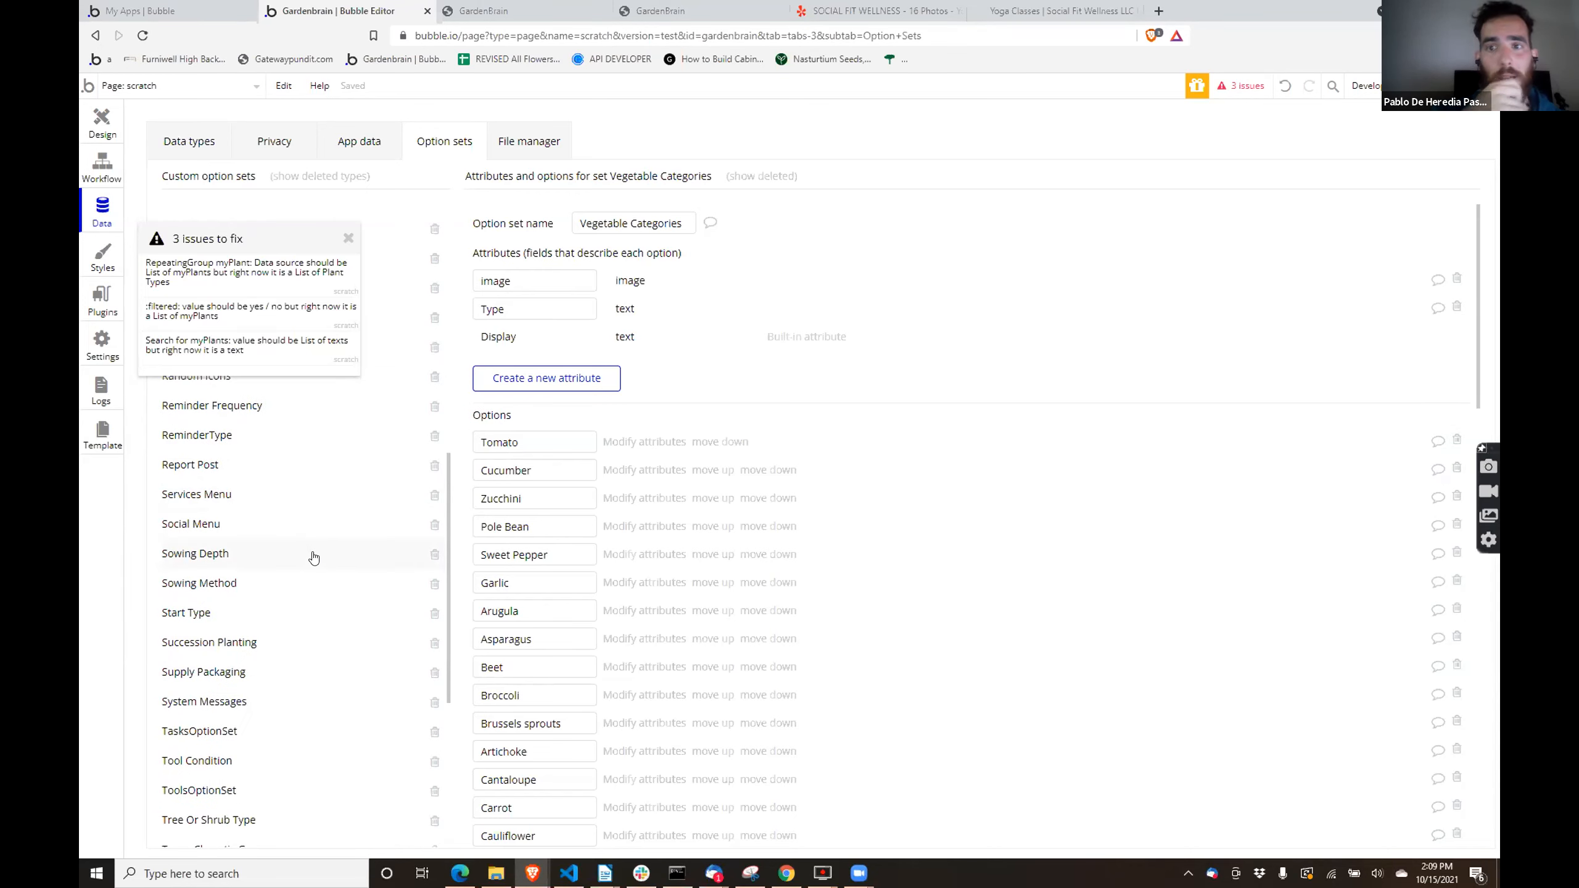
scroll(313, 556, up, 5)
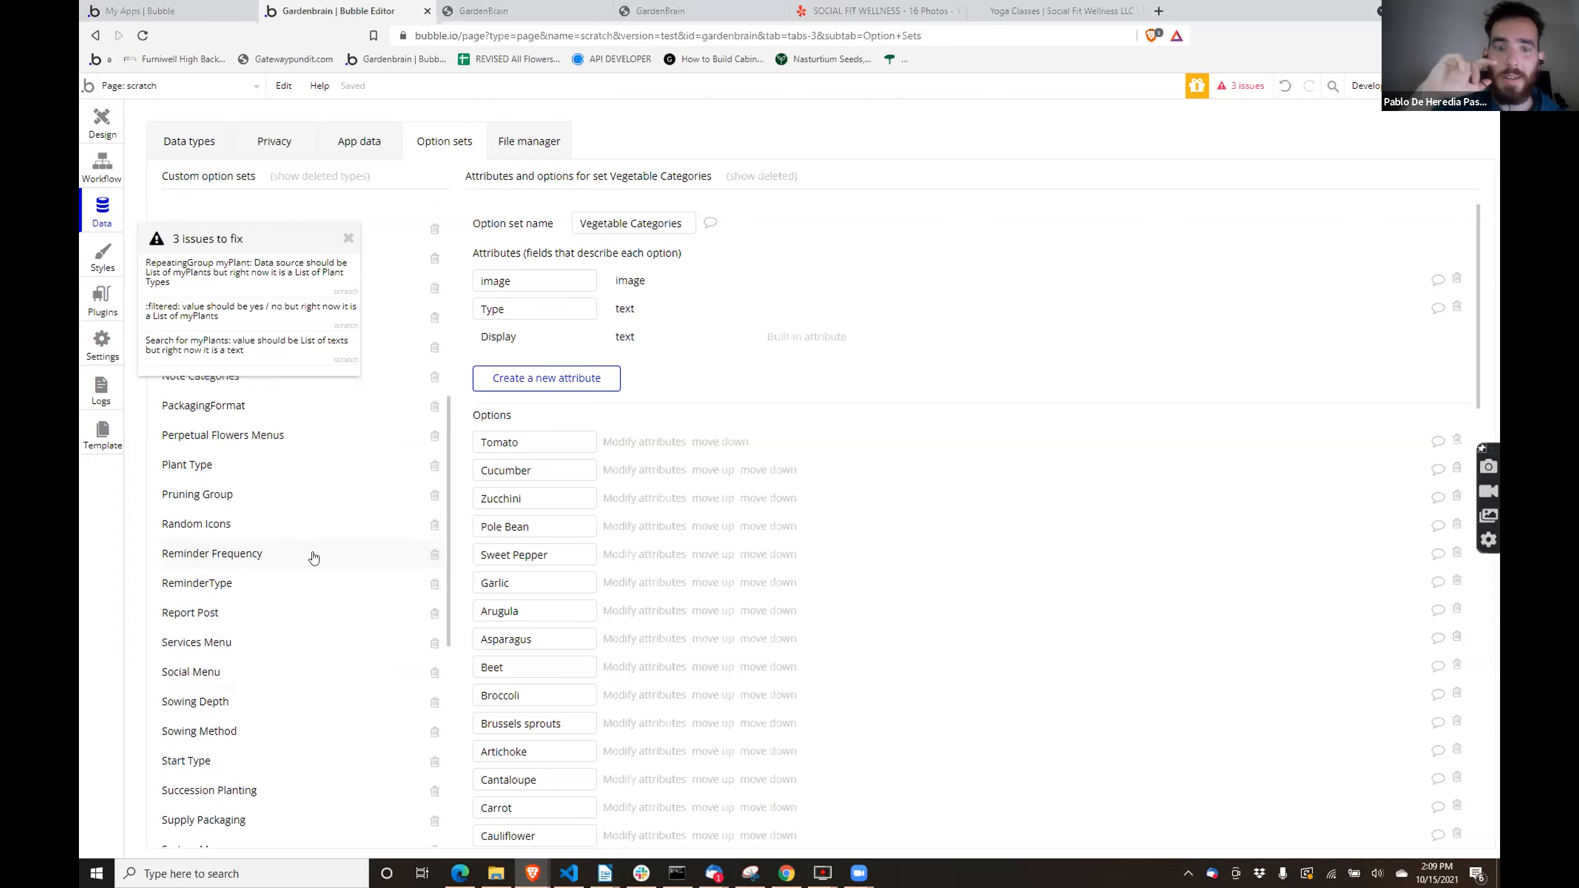
scroll(313, 557, up, 5)
scroll(314, 557, up, 10)
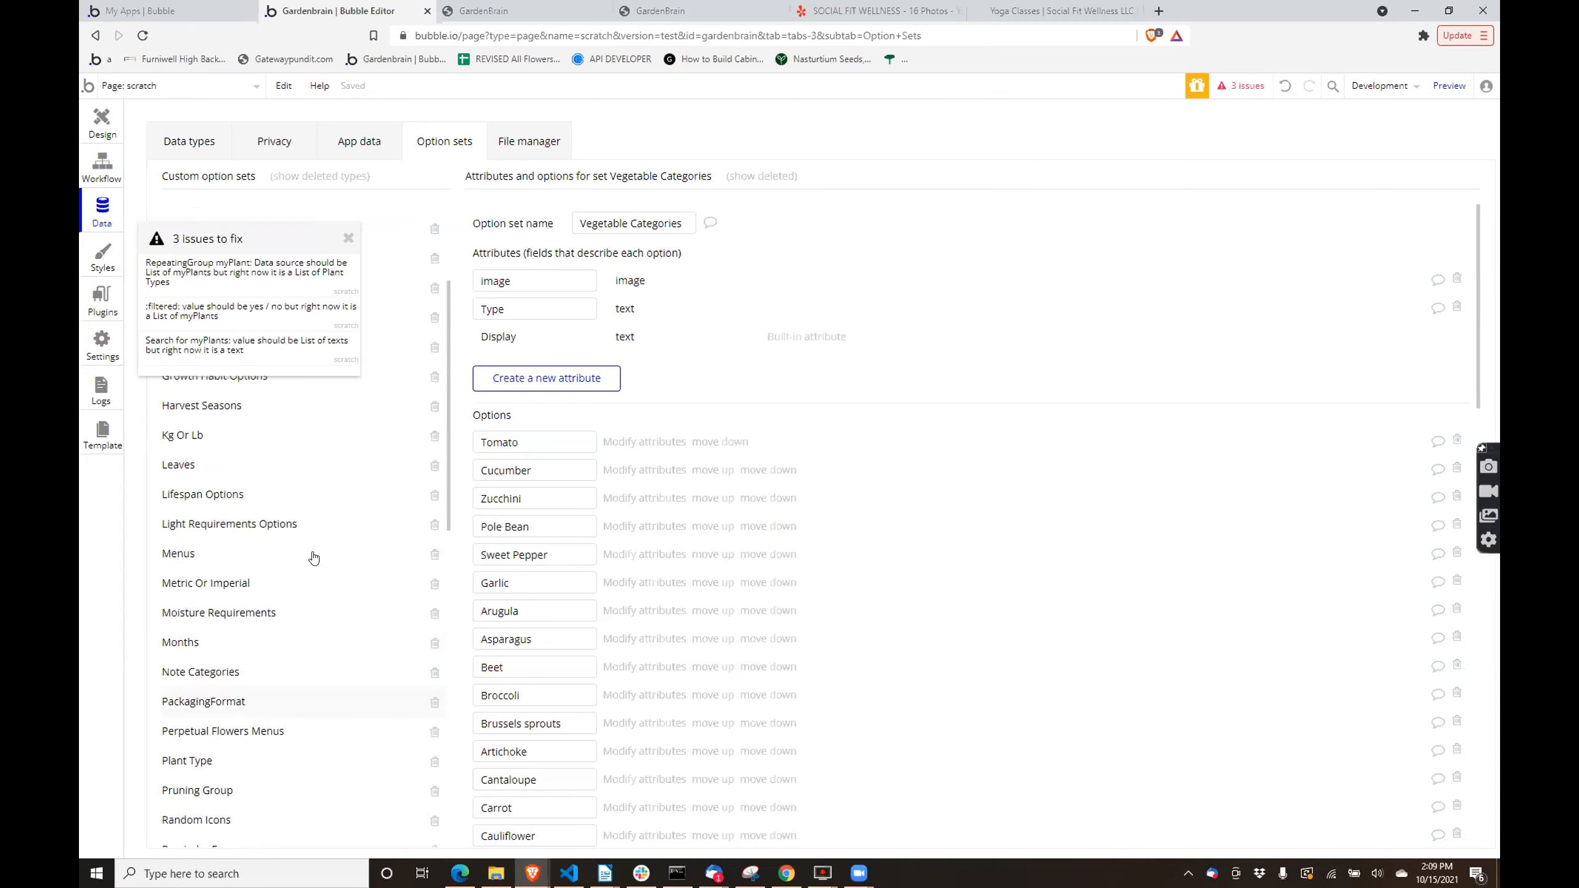
scroll(309, 579, down, 15)
scroll(308, 582, up, 2)
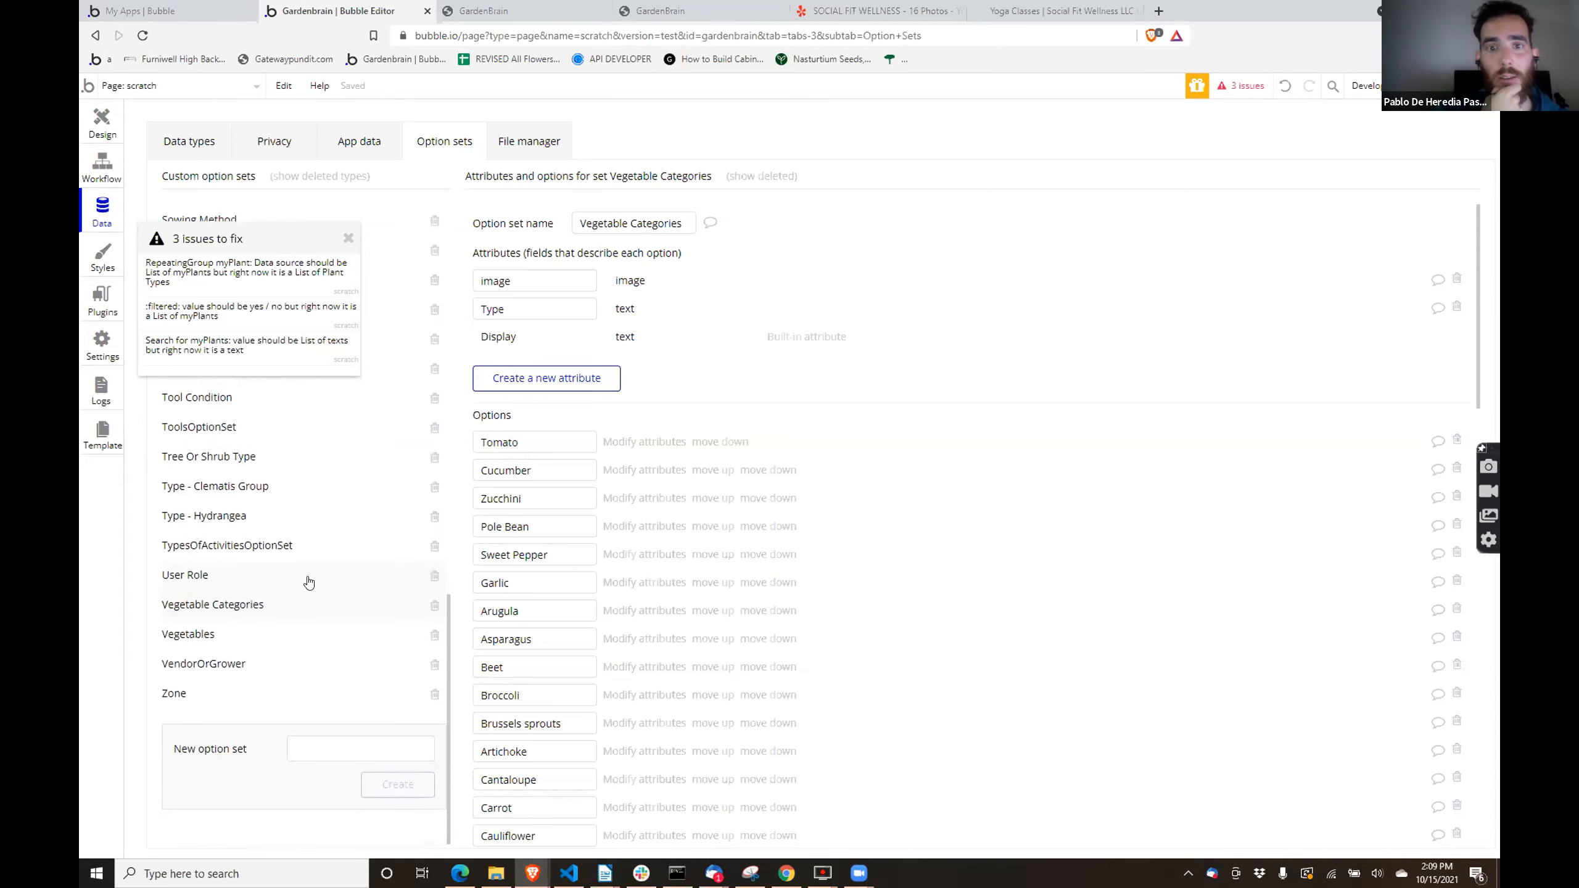
- Return to the custom data types, look through the list, and close the issues list
click(196, 144)
scroll(335, 597, up, 10)
scroll(353, 579, up, 7)
scroll(395, 554, down, 1)
scroll(391, 595, up, 1)
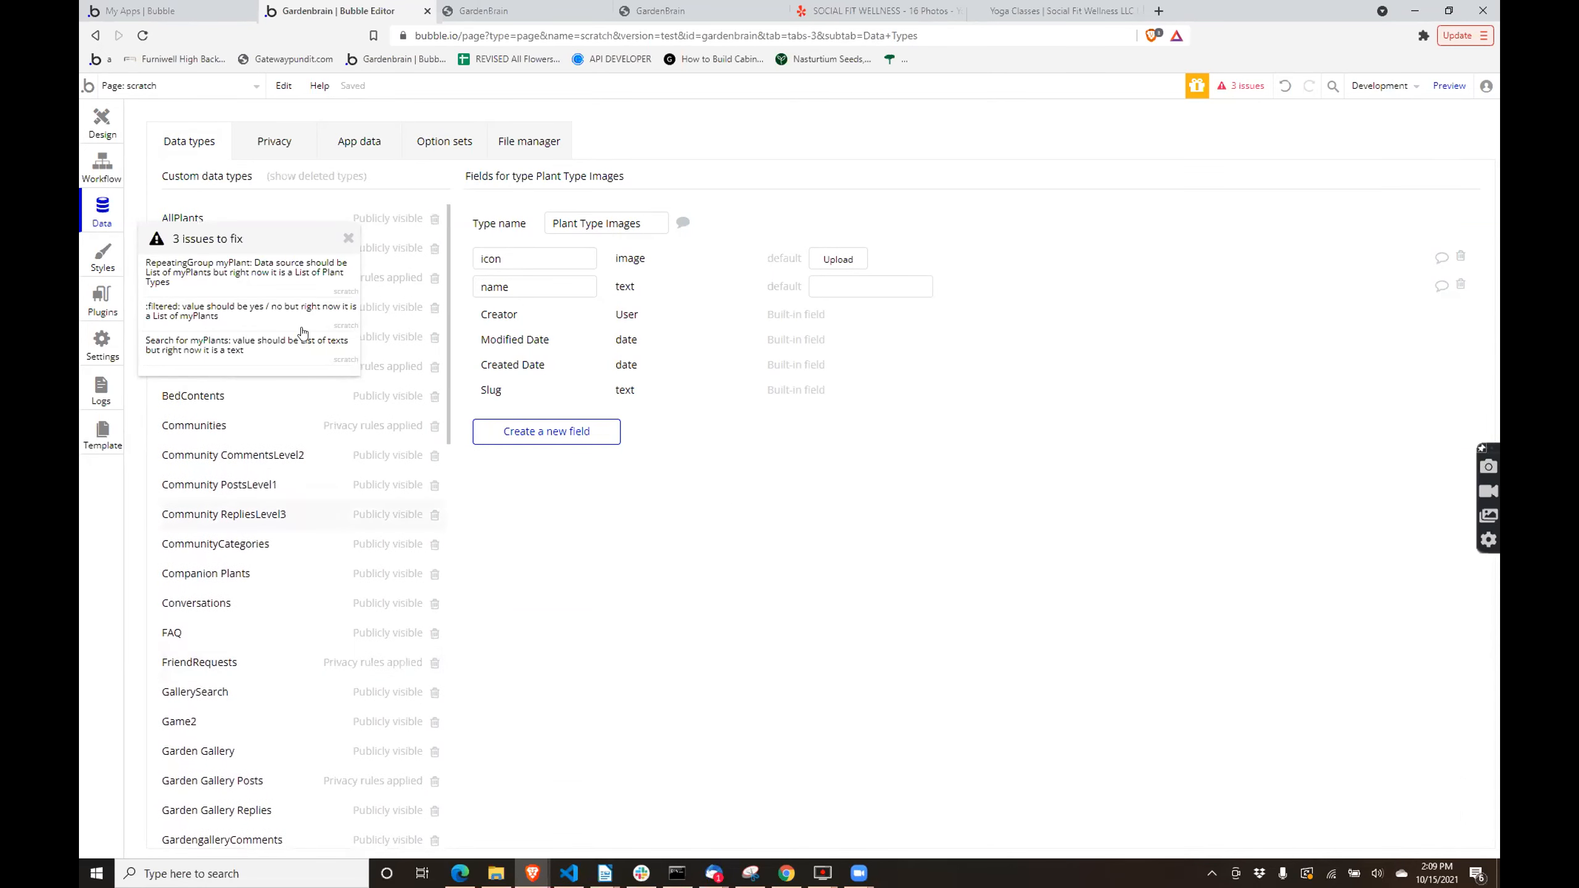
click(346, 238)
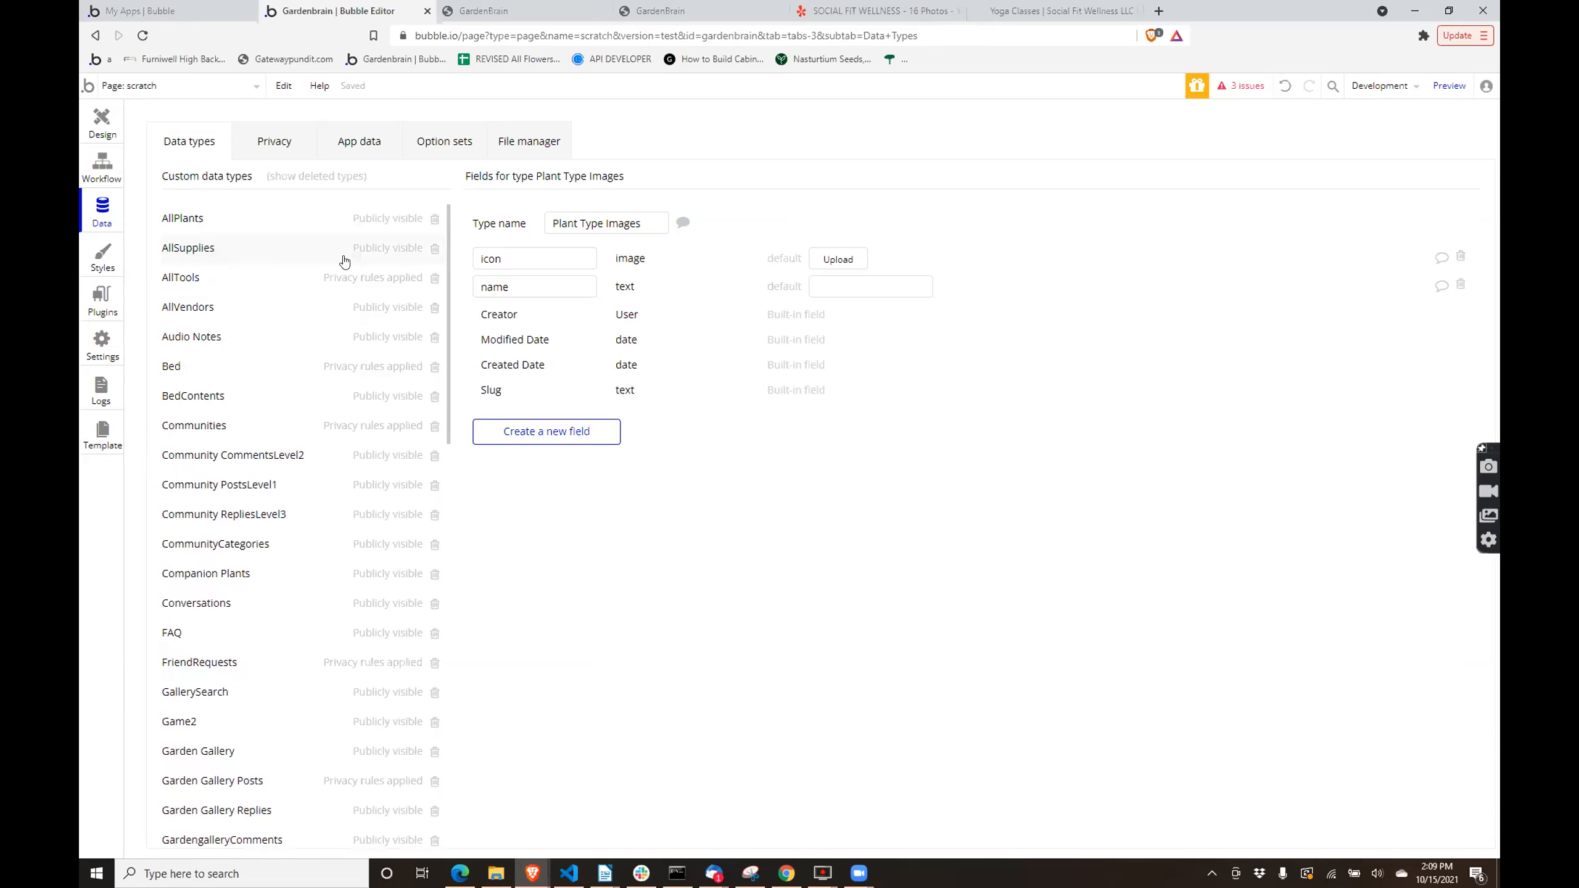
- Review the fields of the AllPlants data type, checking which type the plantTypePrimary field uses
click(310, 232)
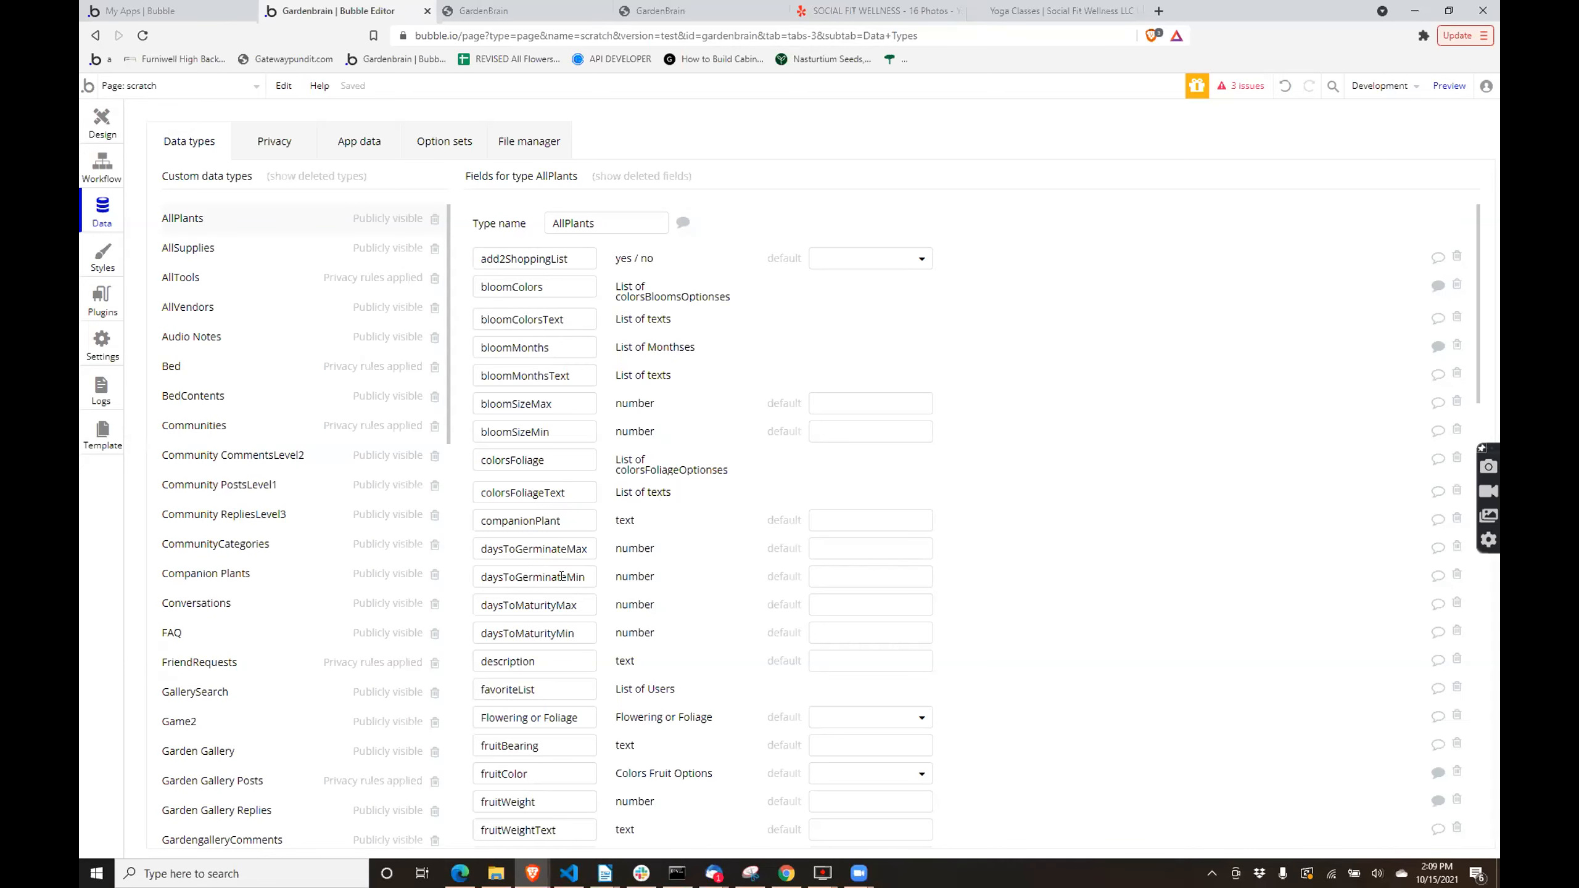
scroll(562, 575, down, 3)
scroll(558, 612, down, 2)
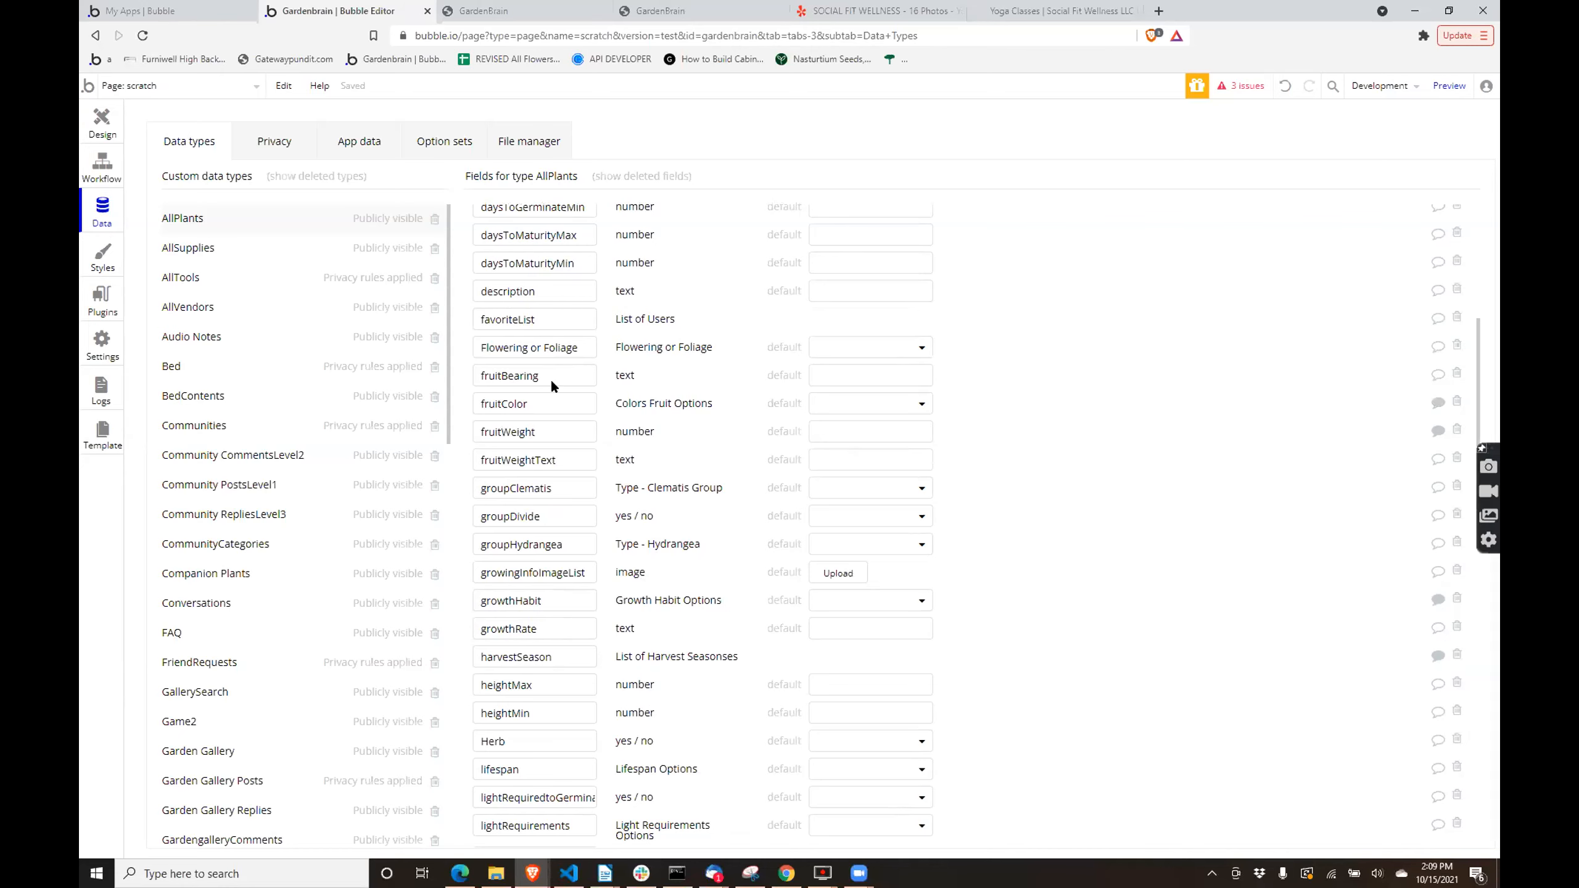
scroll(581, 476, down, 8)
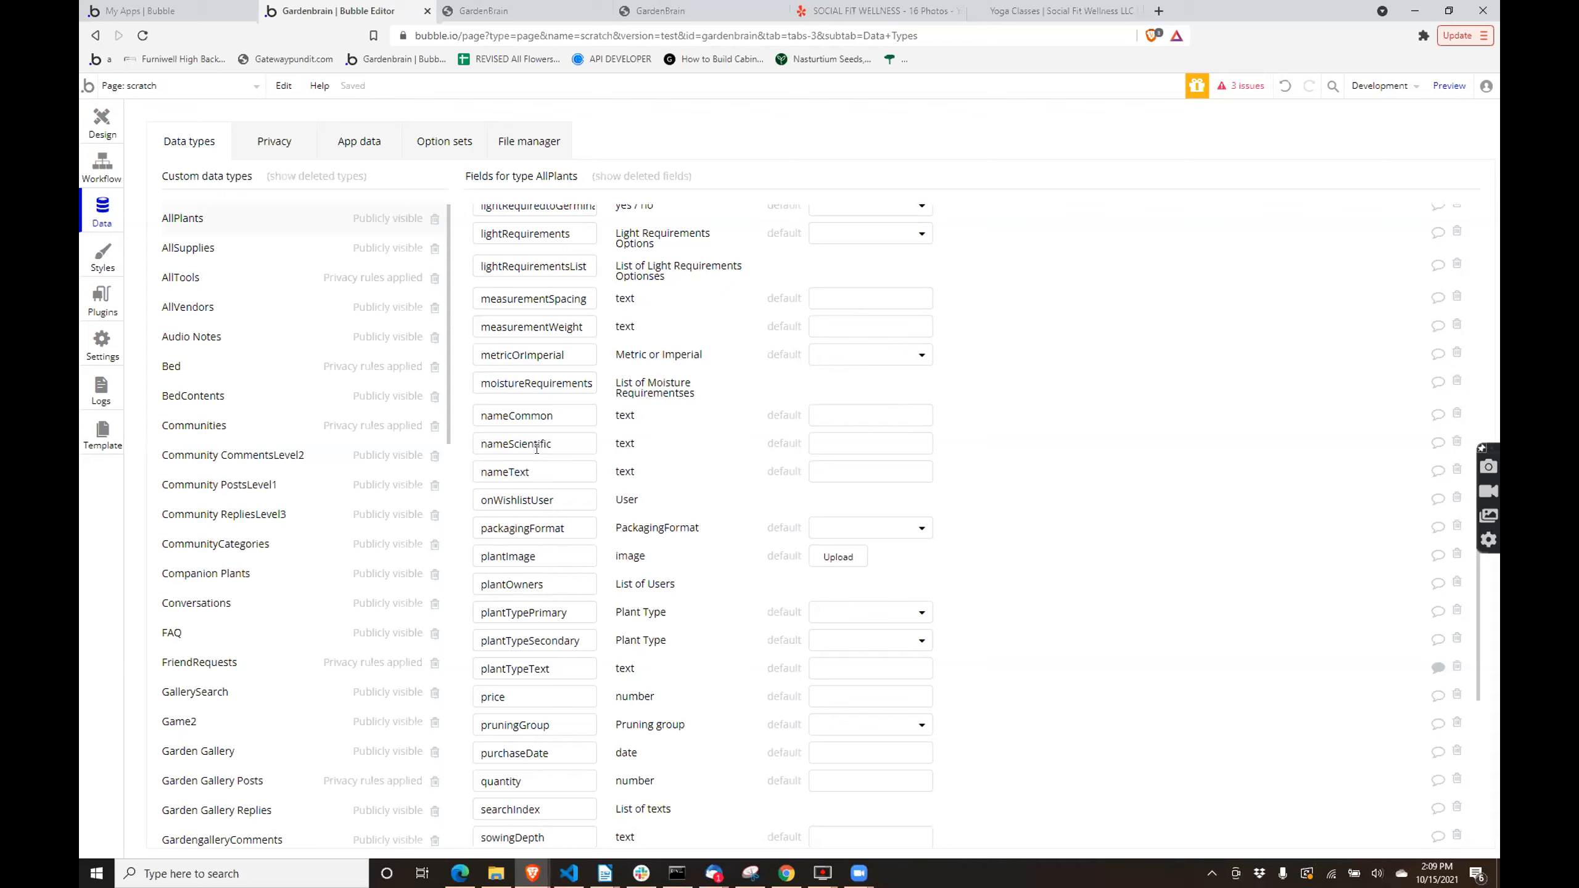
double_click(540, 612)
scroll(634, 351, down, 4)
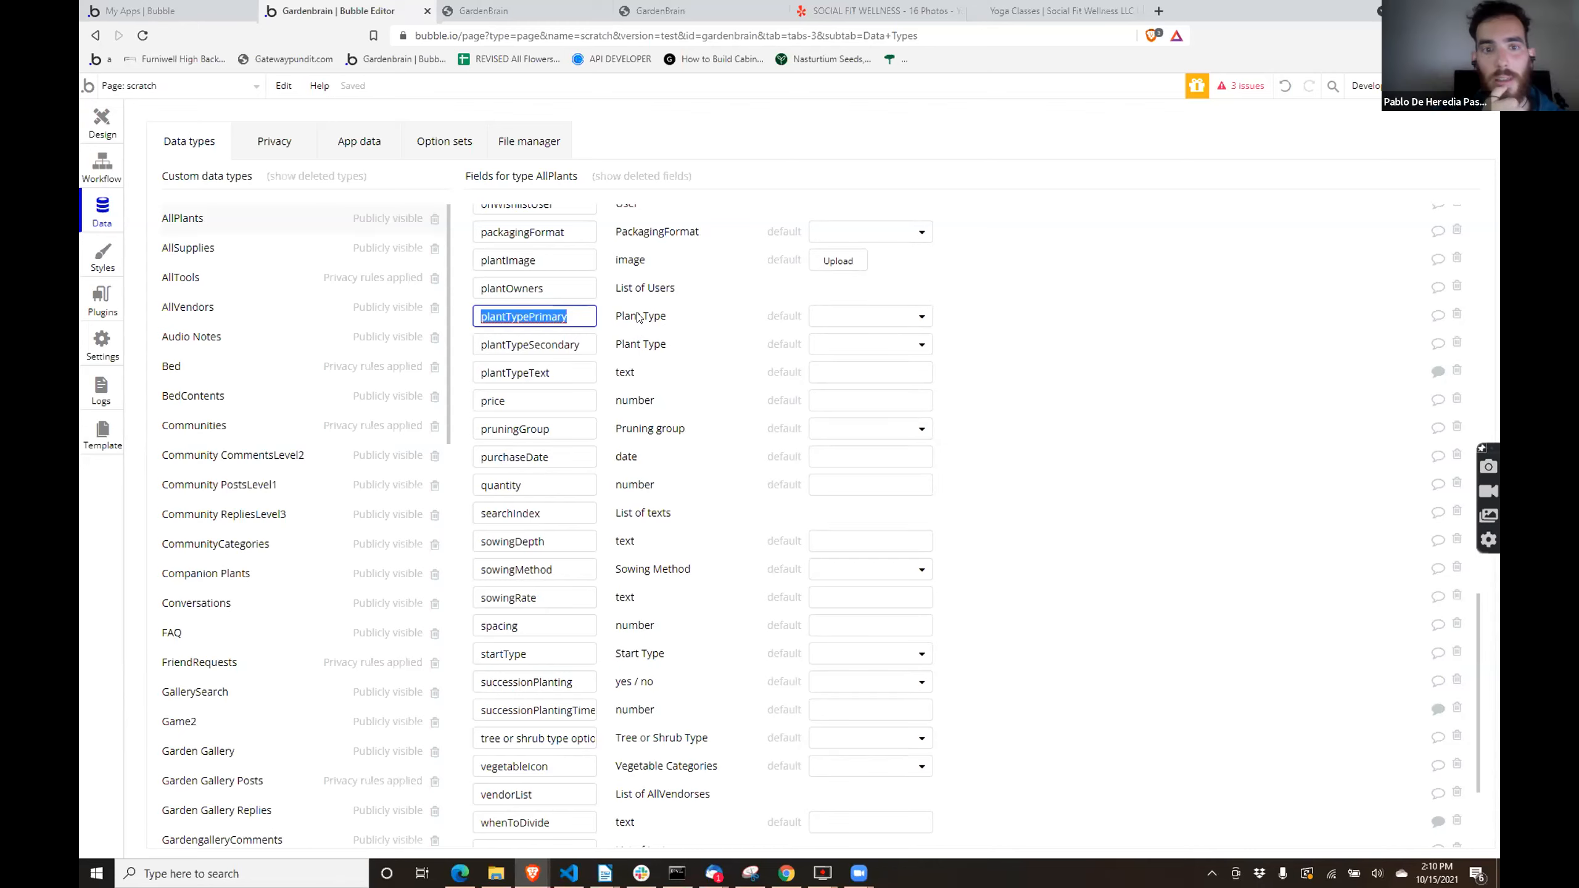
- Go back to the option sets and open Plant Type to examine its attributes and options
click(427, 145)
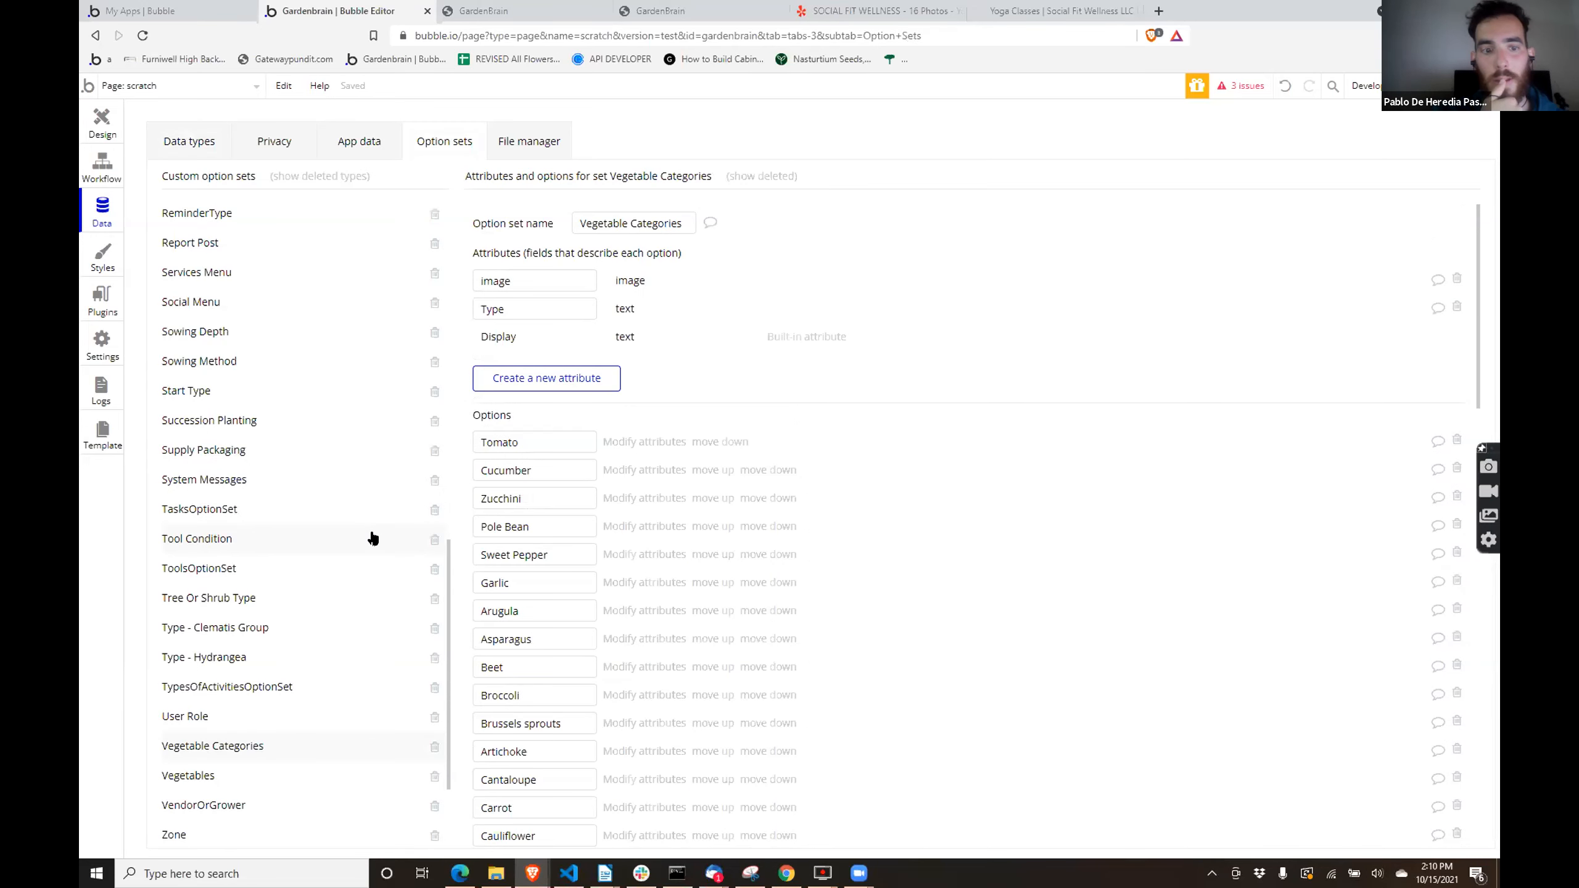
scroll(373, 537, up, 1)
scroll(373, 538, up, 3)
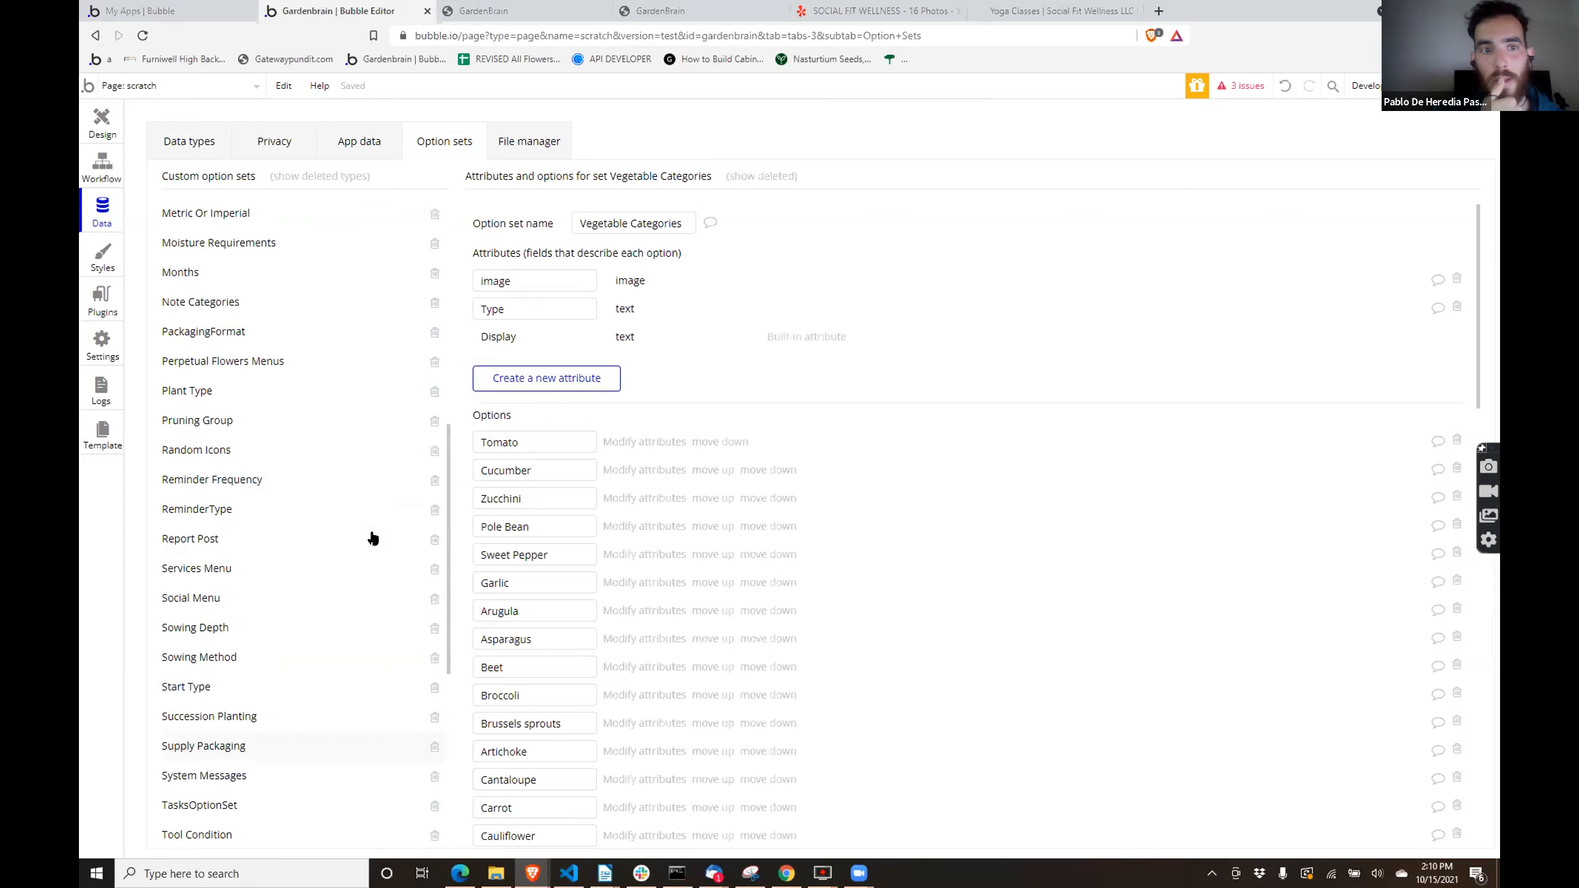
click(284, 390)
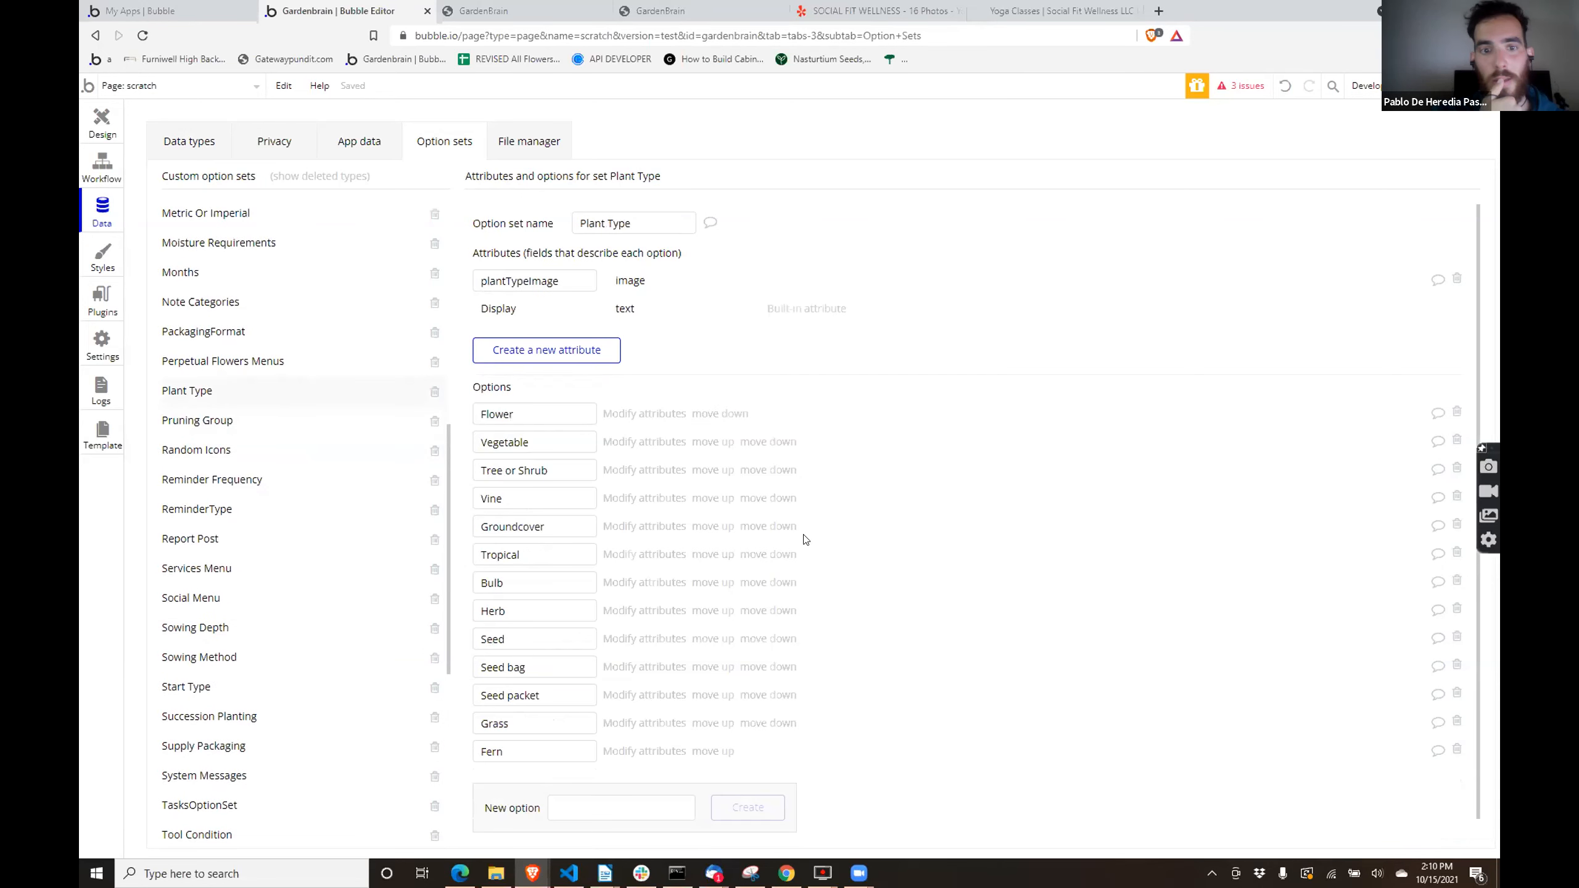
- Return to the custom data types and open MyPlant to review the types of its plant and plantTypePrimary fields
scroll(805, 538, down, 1)
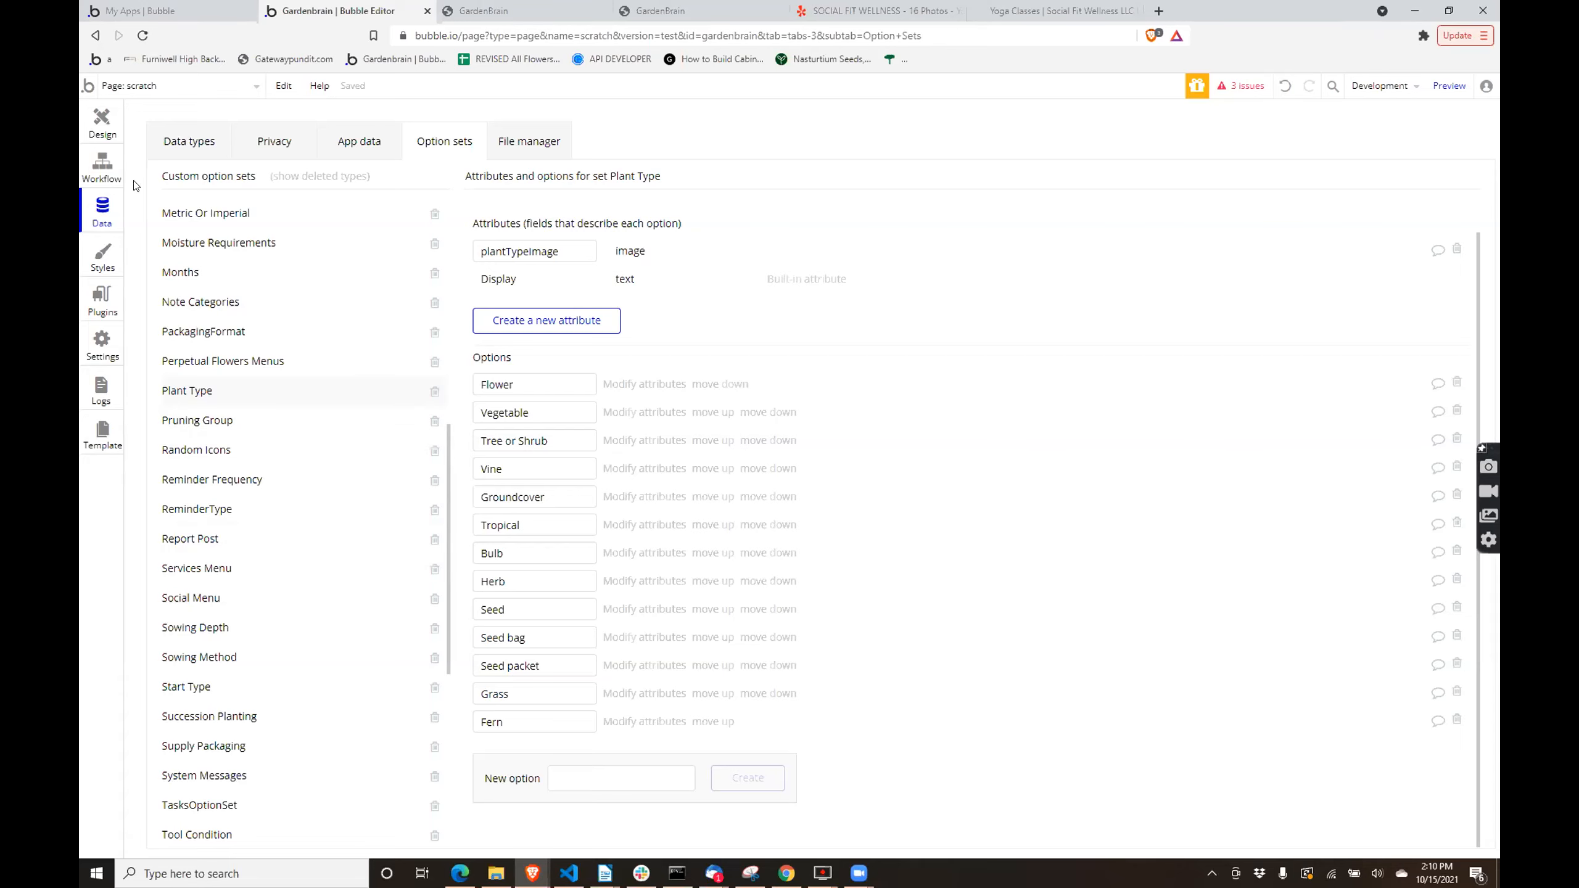
click(178, 143)
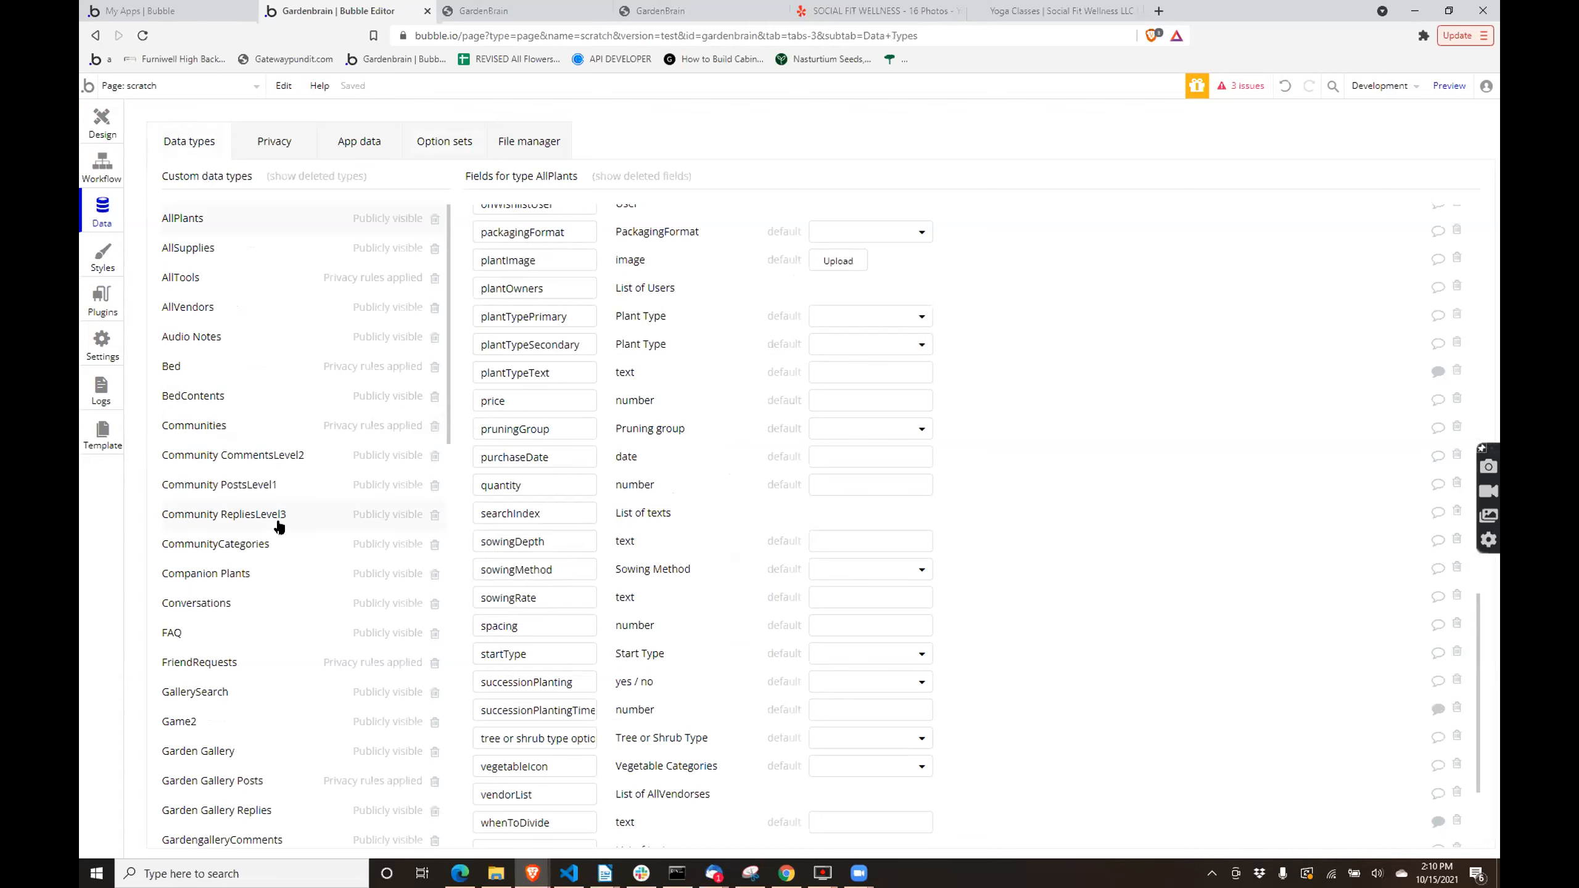
scroll(270, 693, down, 5)
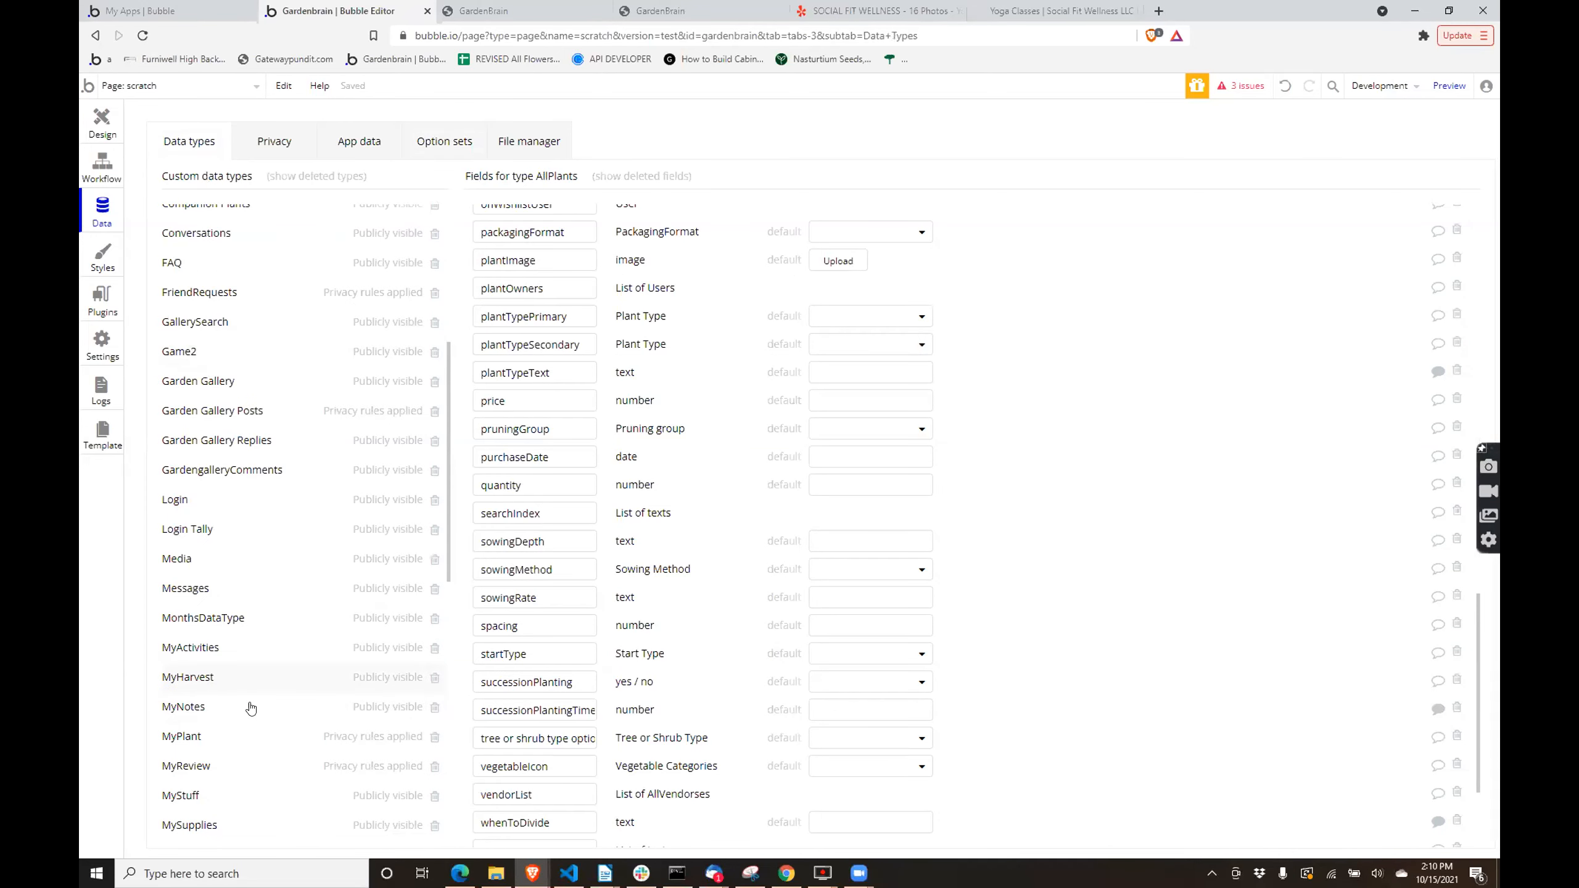
click(248, 734)
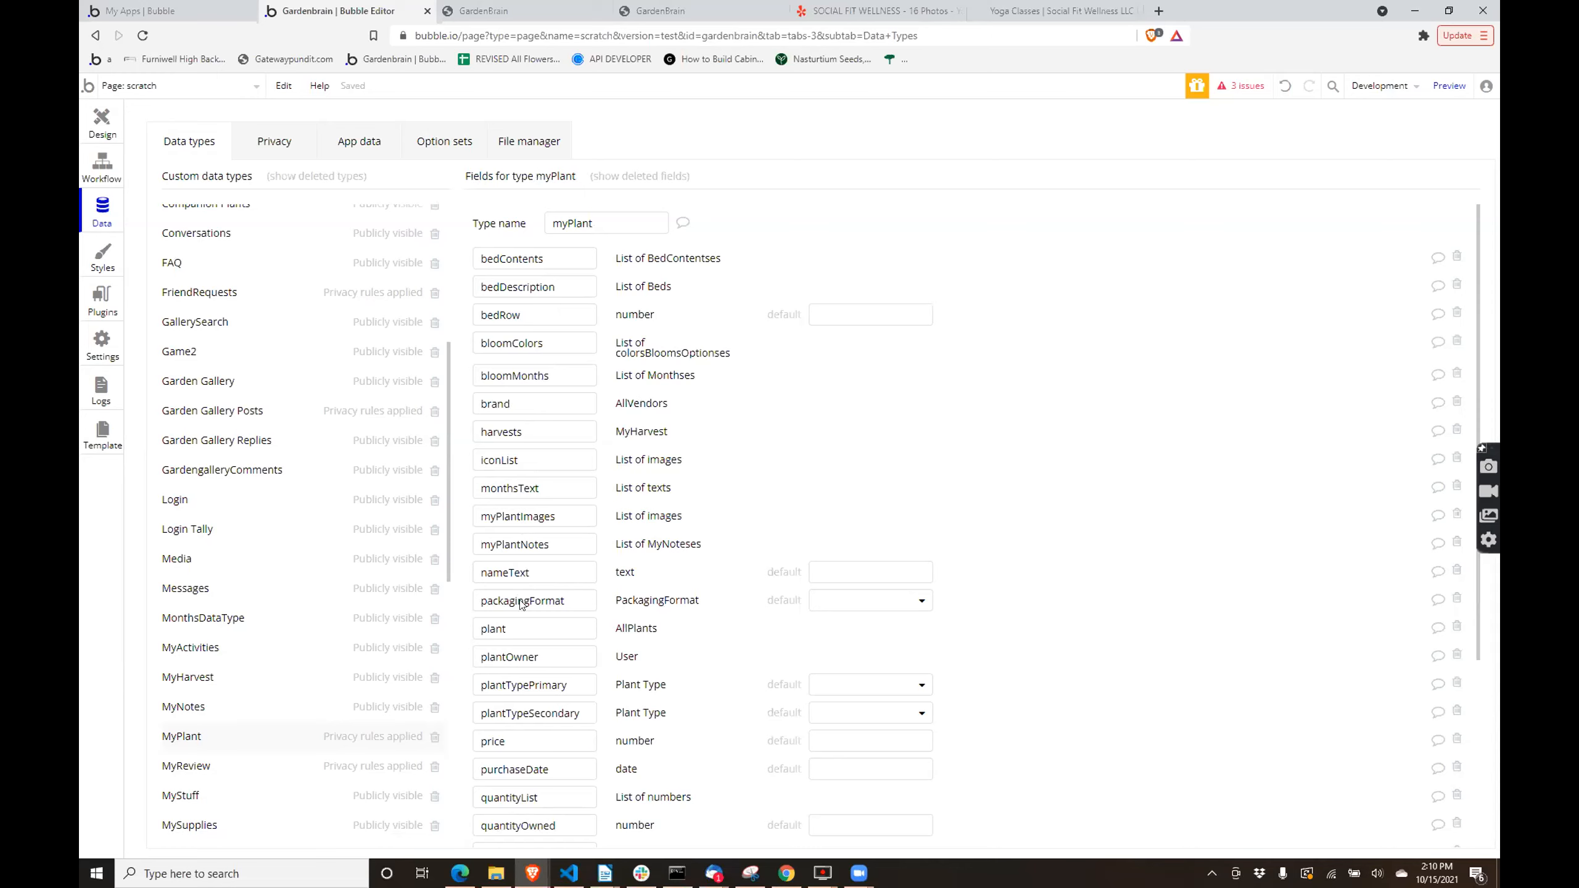
double_click(516, 622)
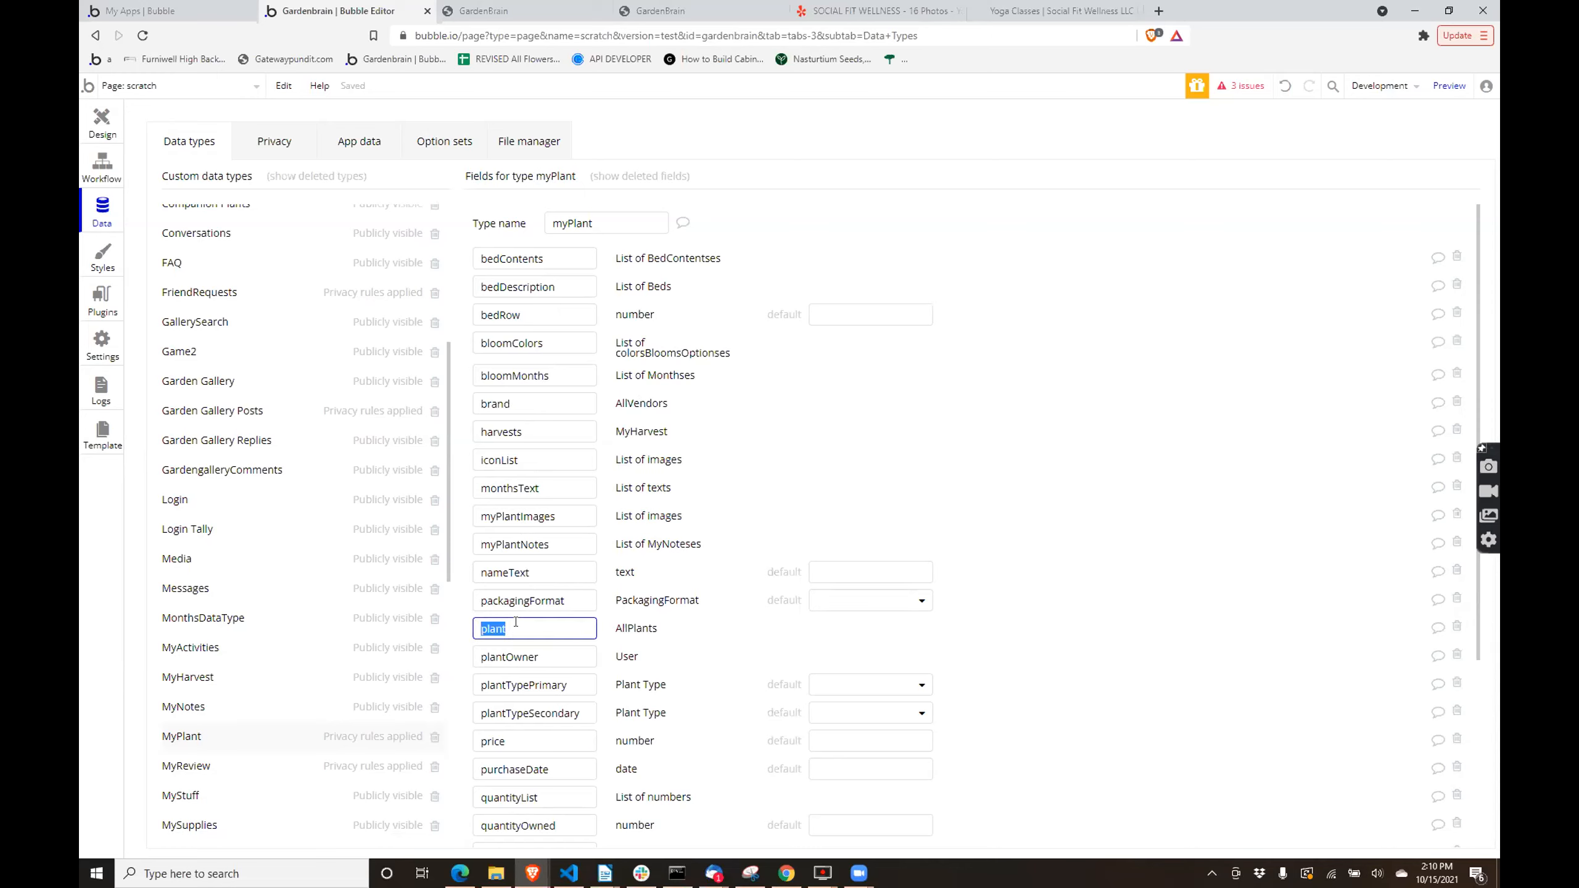
click(620, 631)
scroll(631, 625, down, 2)
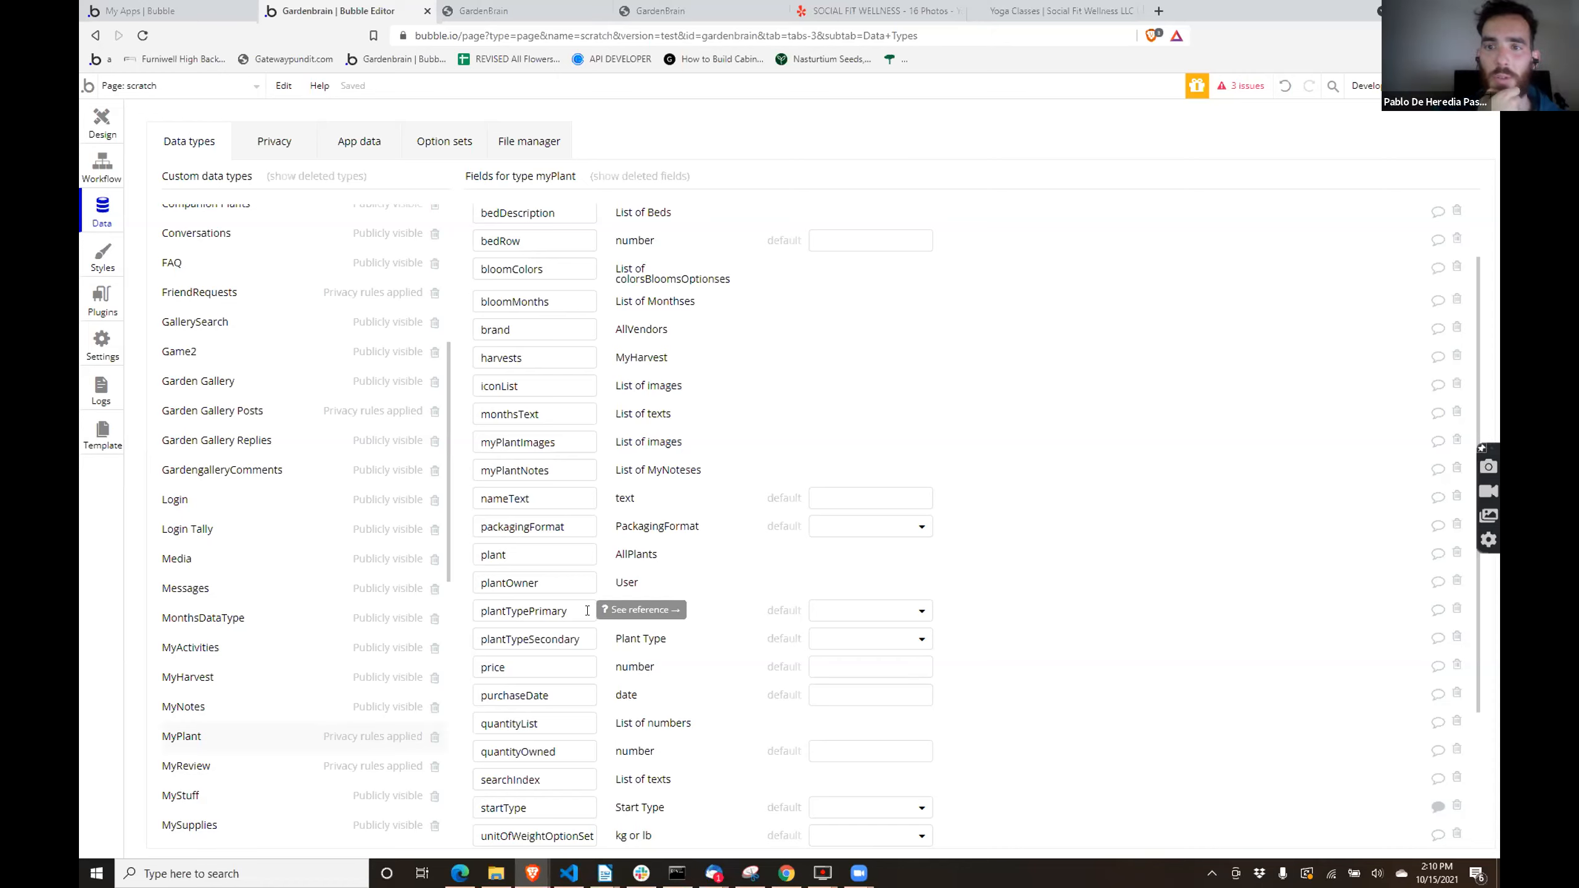
click(588, 563)
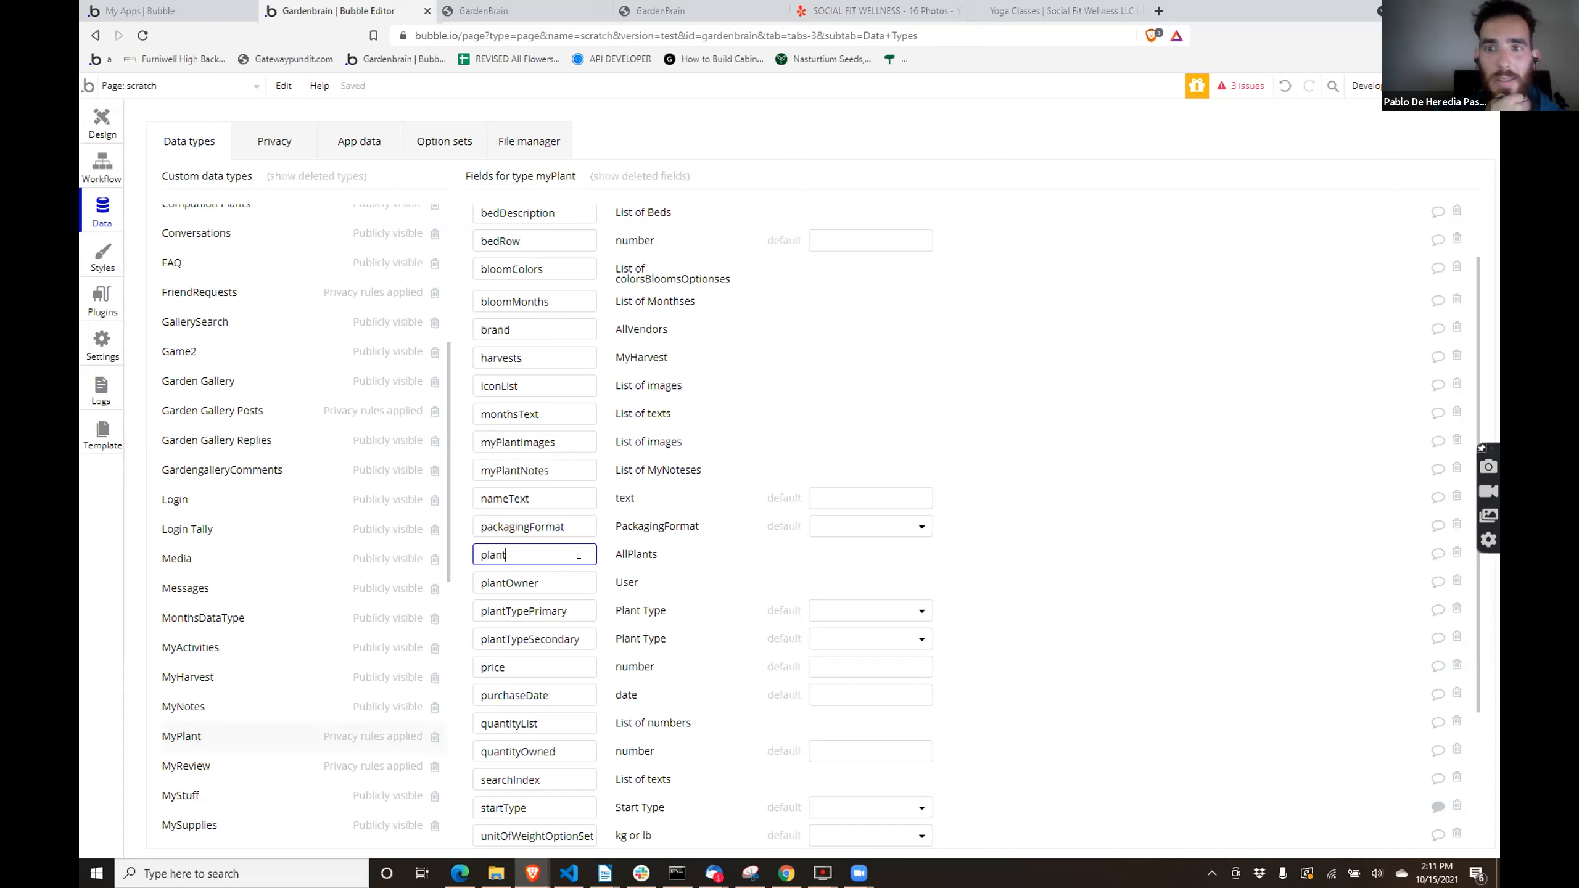
double_click(566, 611)
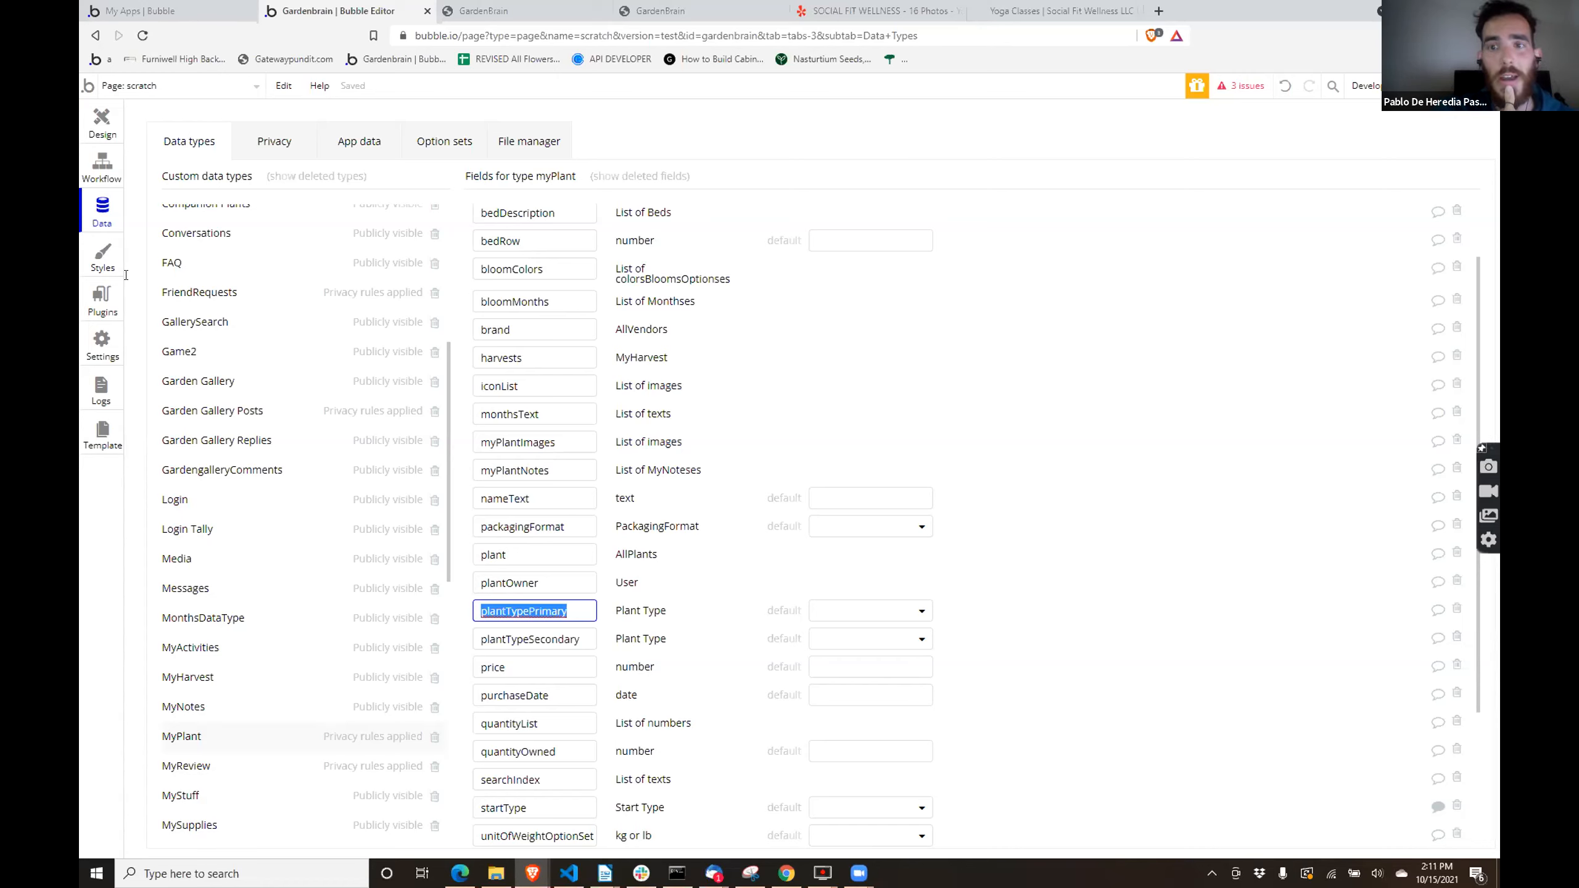
- Examine the plantTypePrimary value of the first All myPlants entry in the application data, and save the entry without changes
click(358, 150)
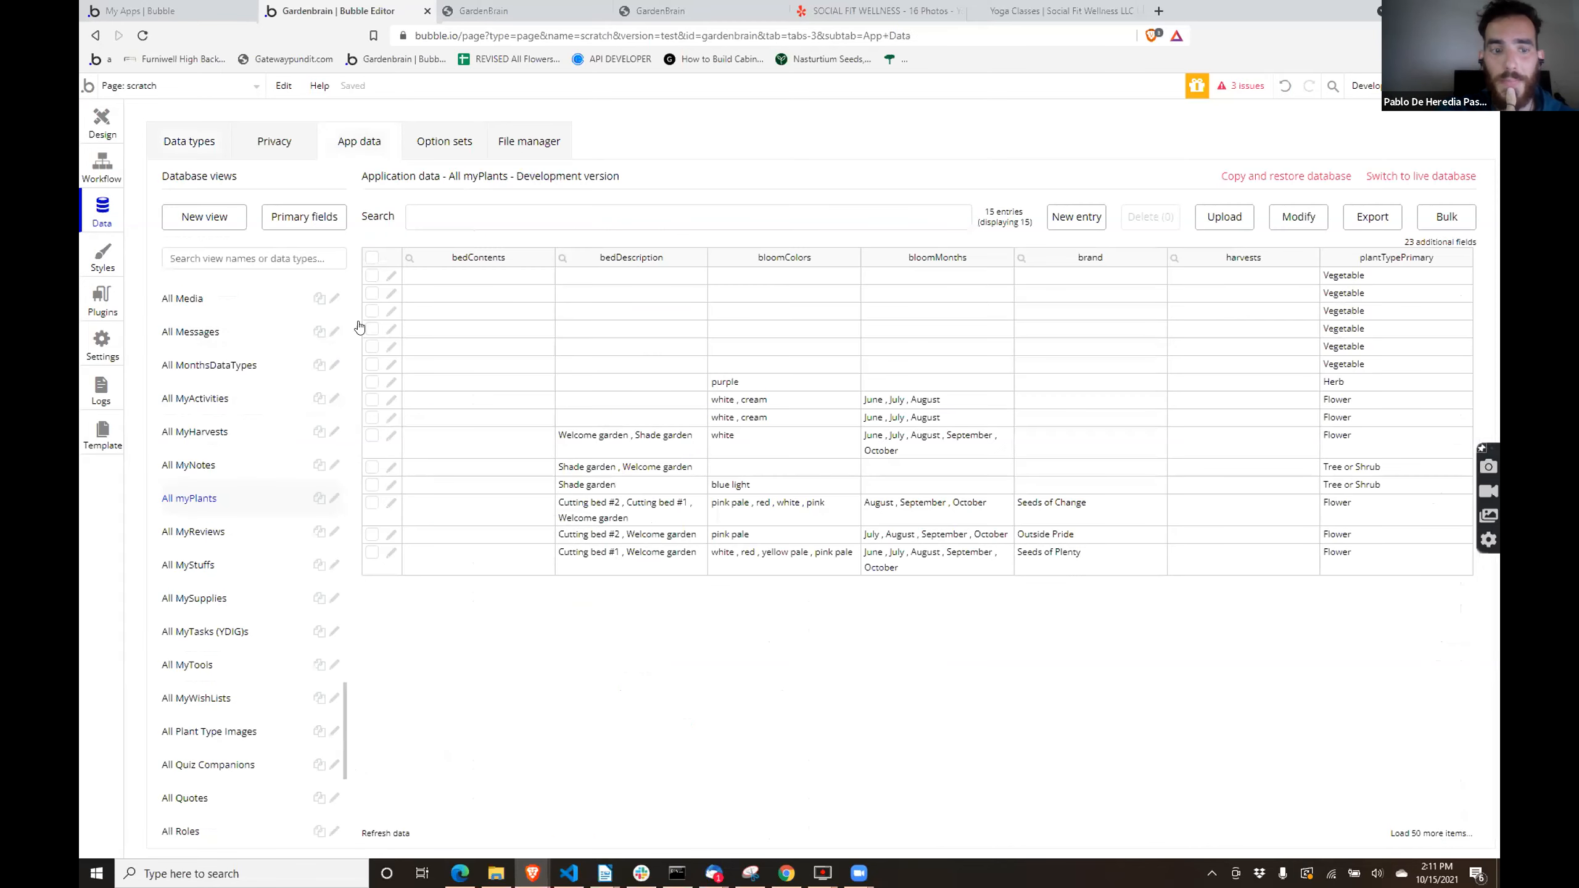
click(390, 278)
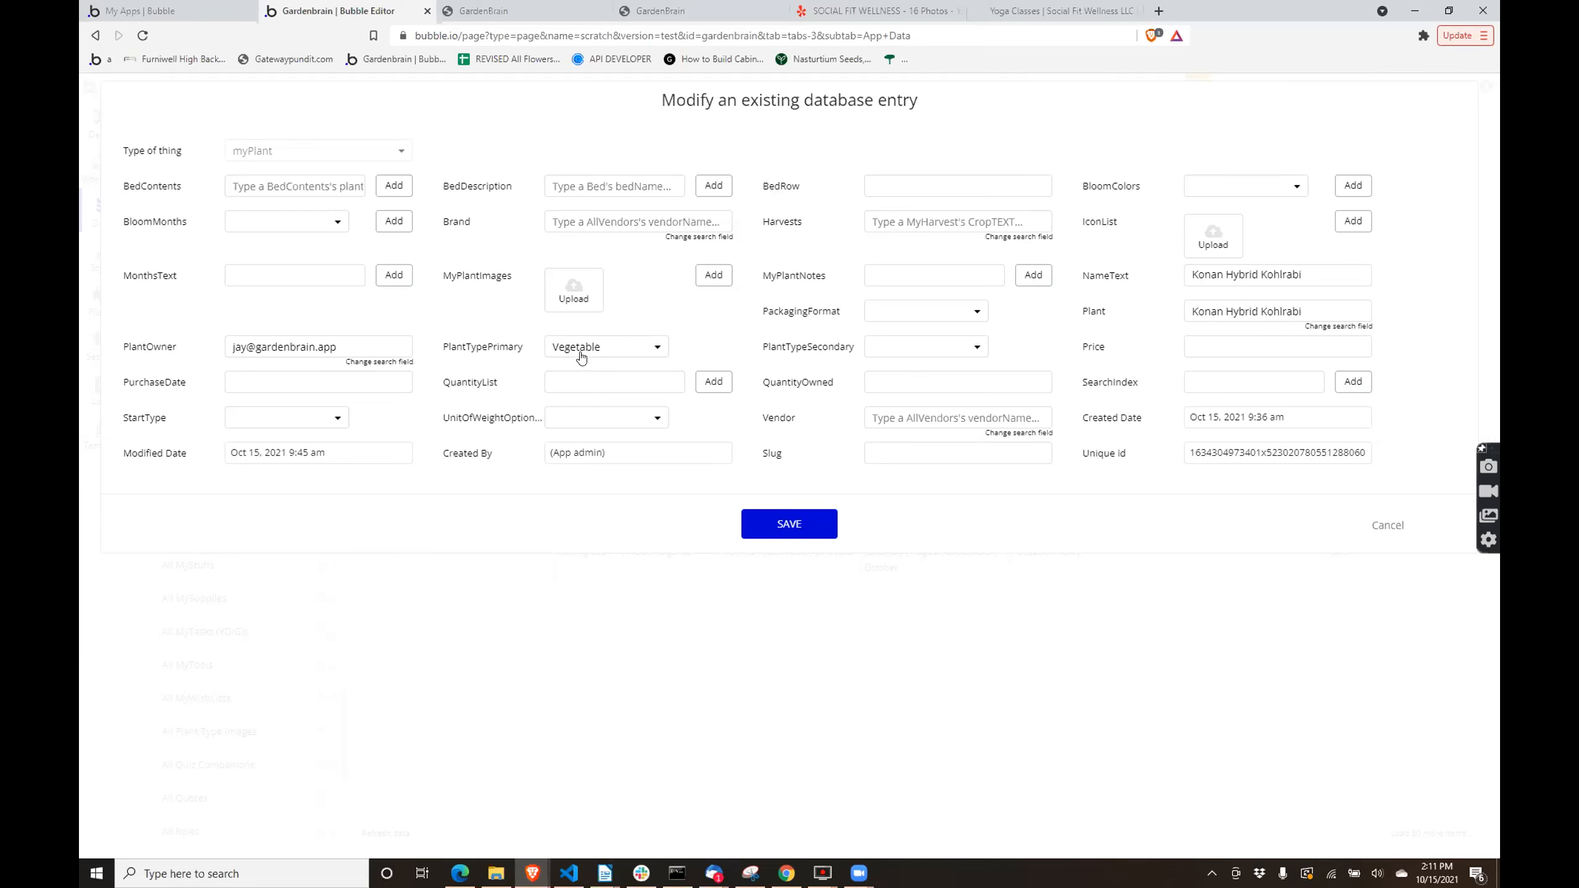
click(771, 524)
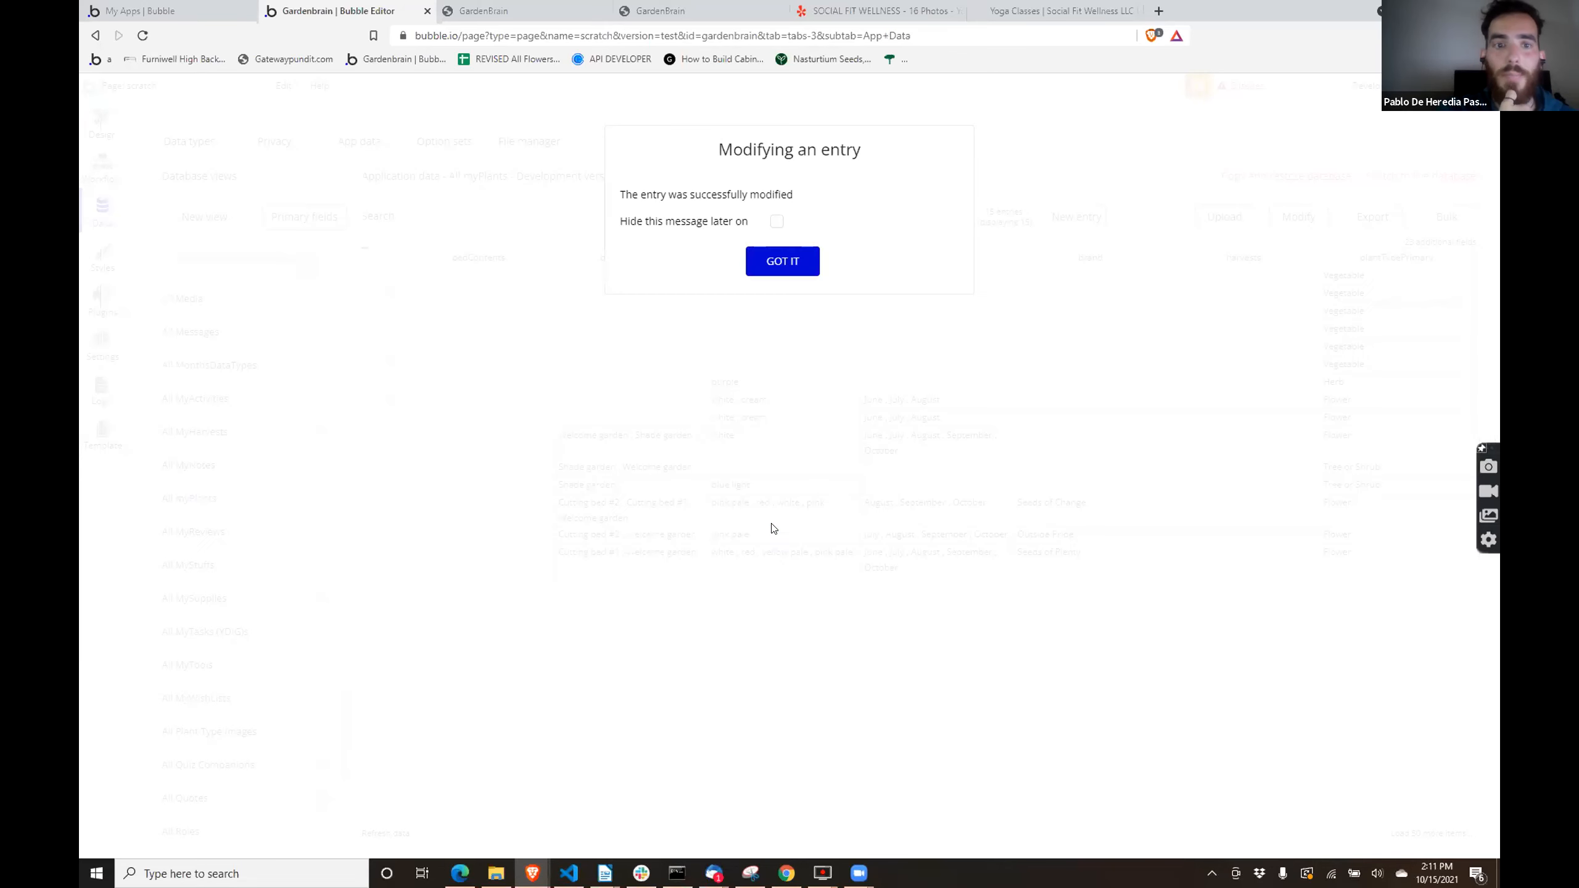
click(782, 264)
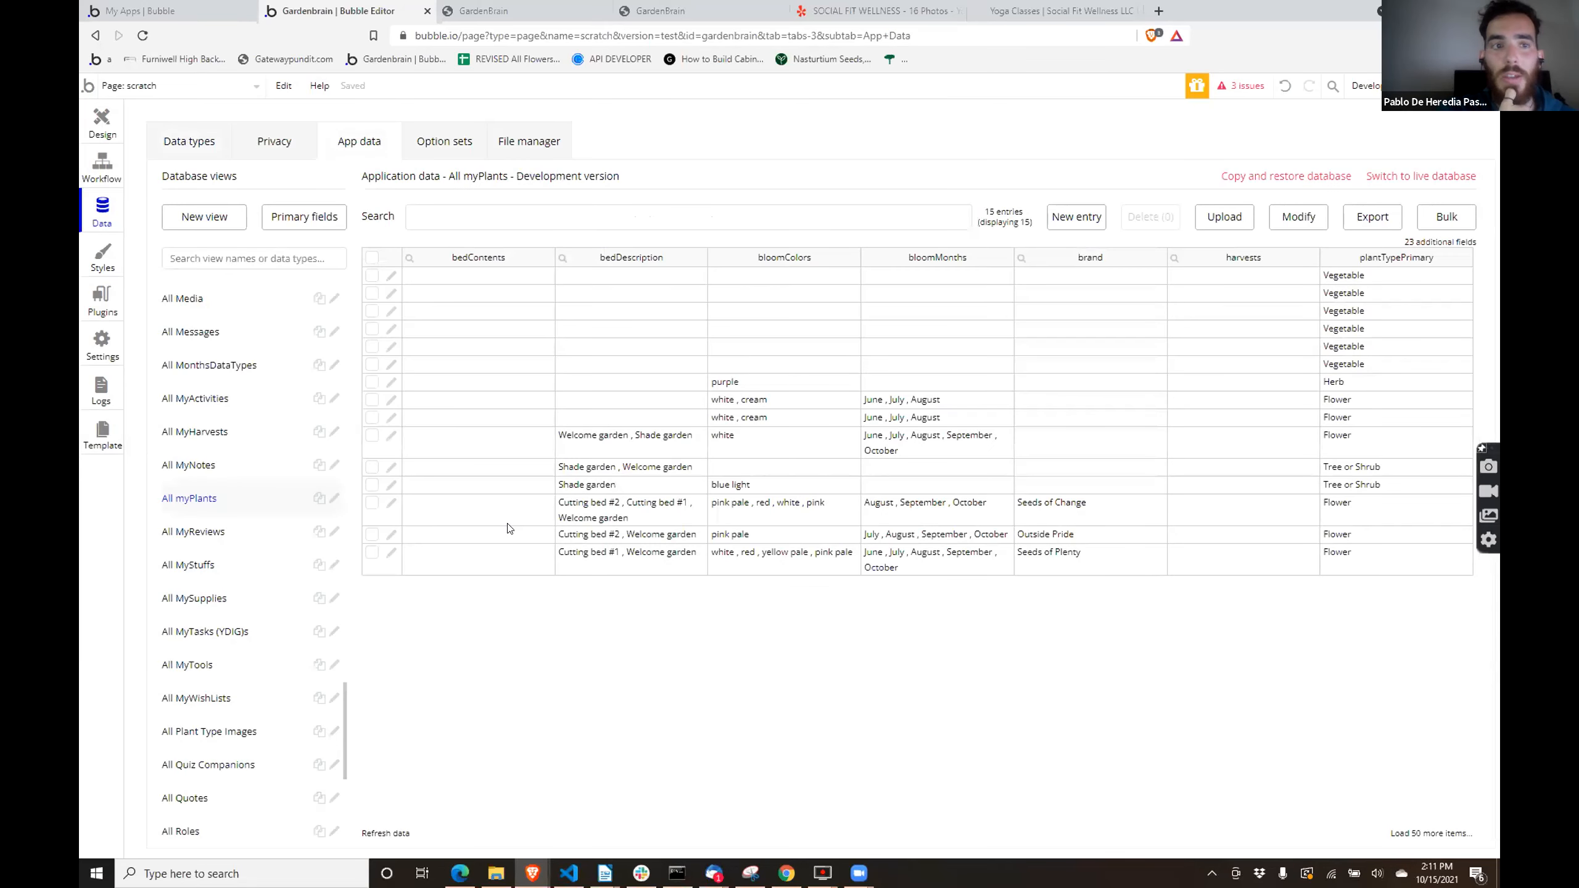
- Return to the scratch page design and change the myPlant repeating group's content type to Plant Type, matching its data source
click(102, 121)
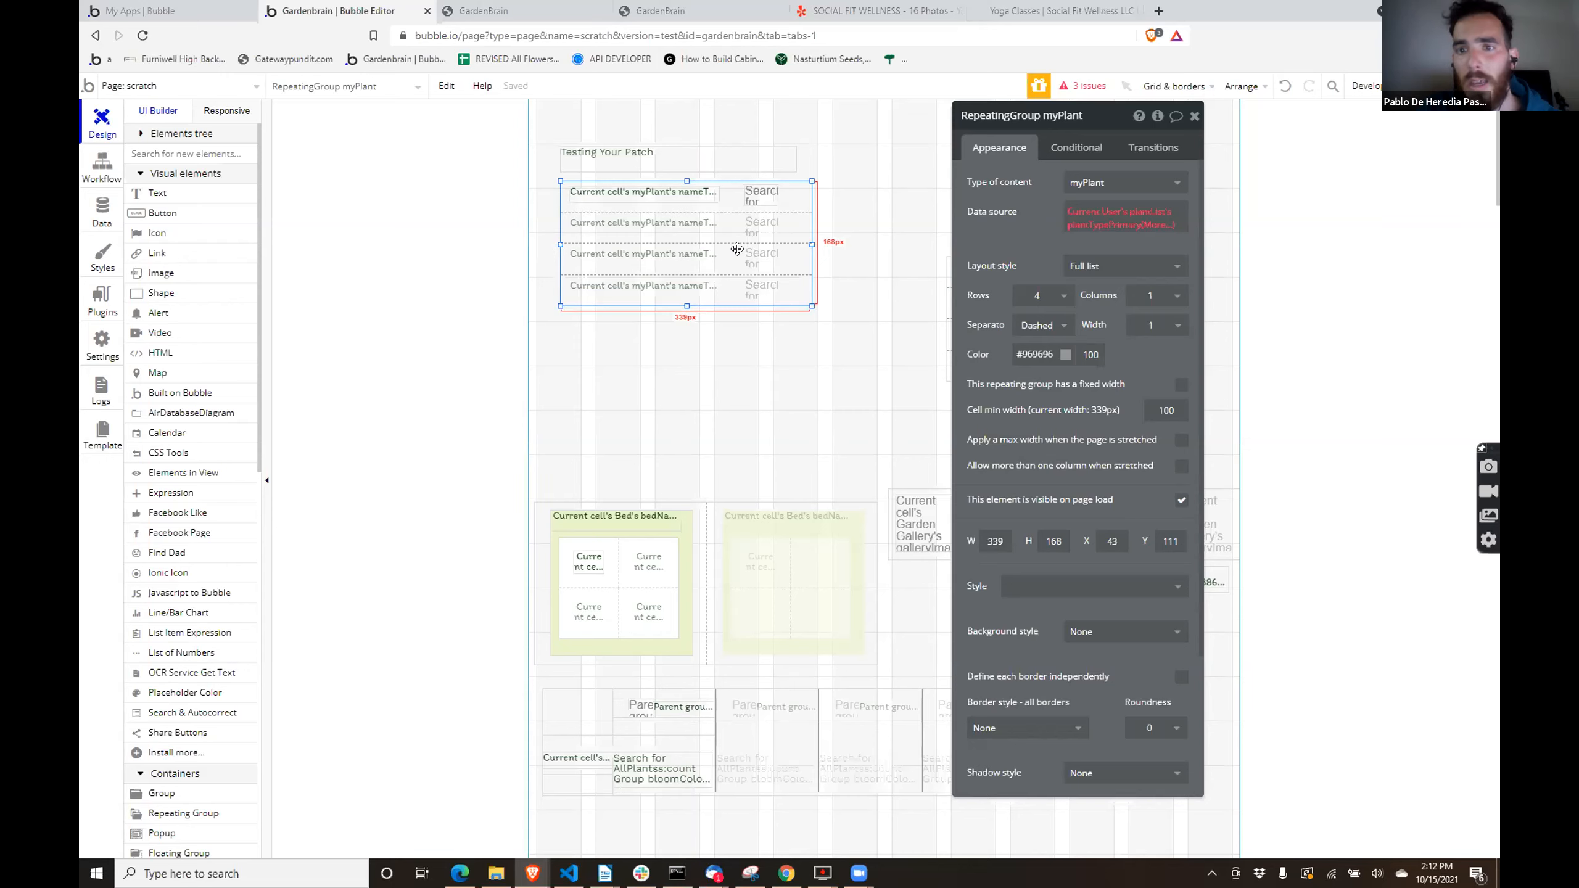
click(1079, 213)
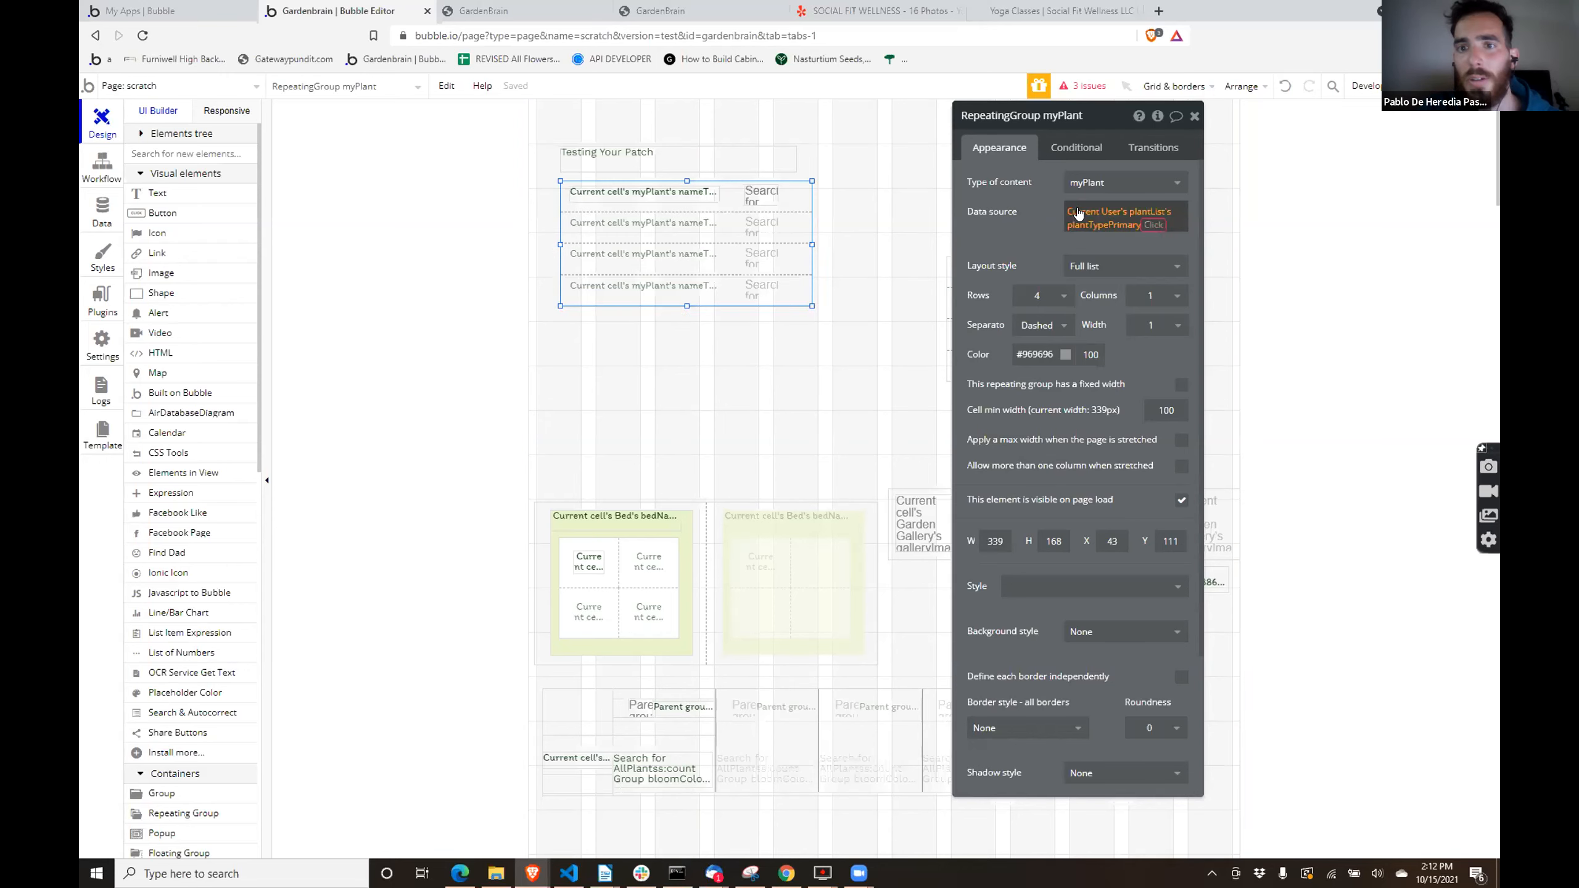
click(974, 221)
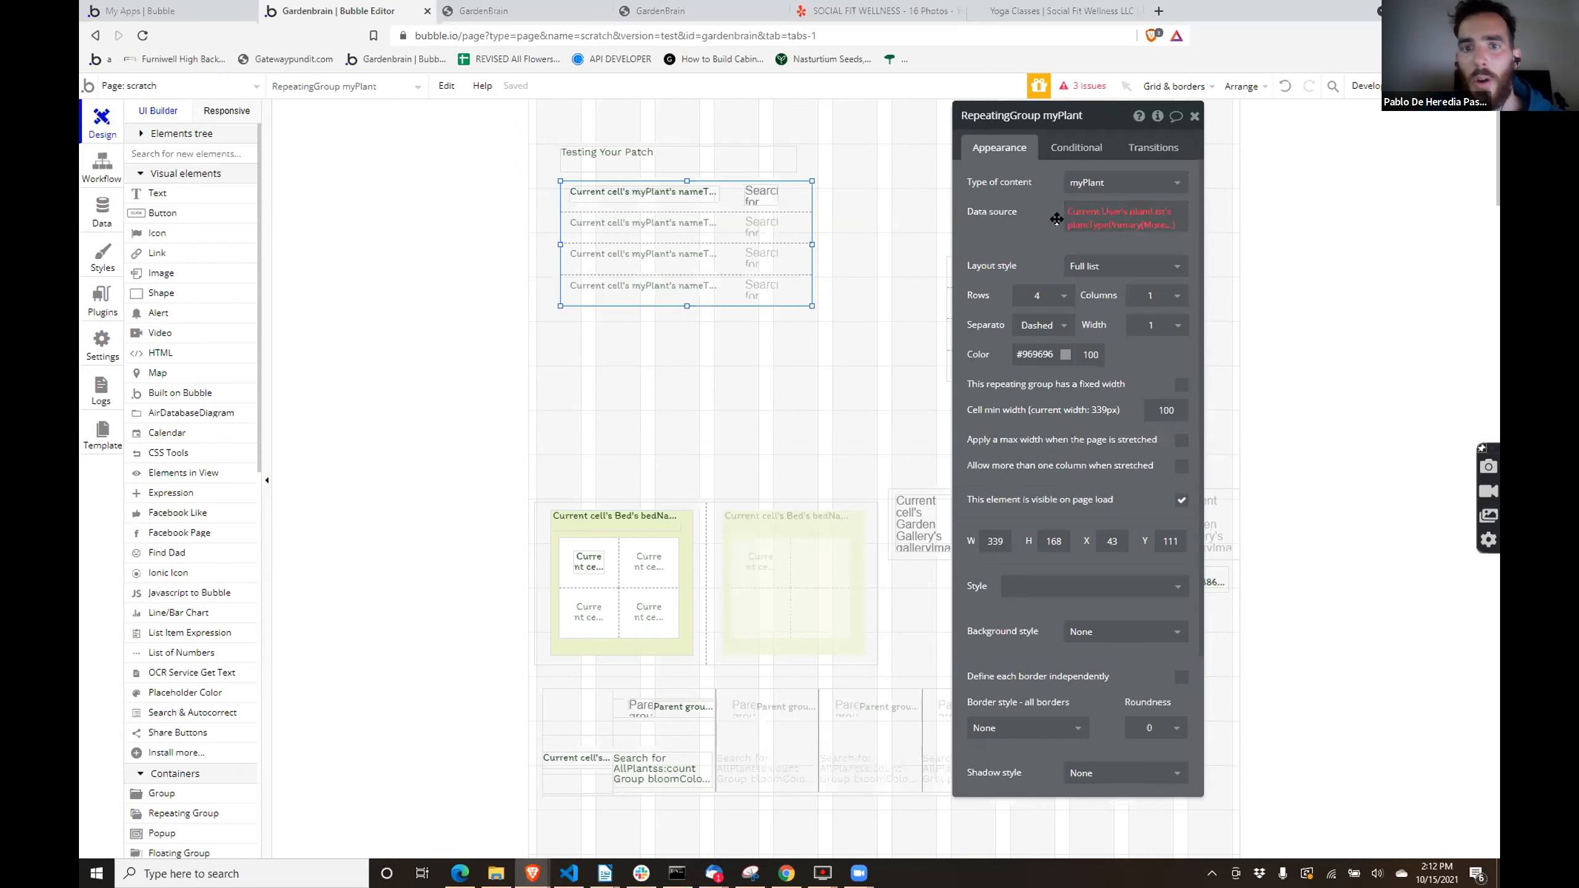
click(1136, 224)
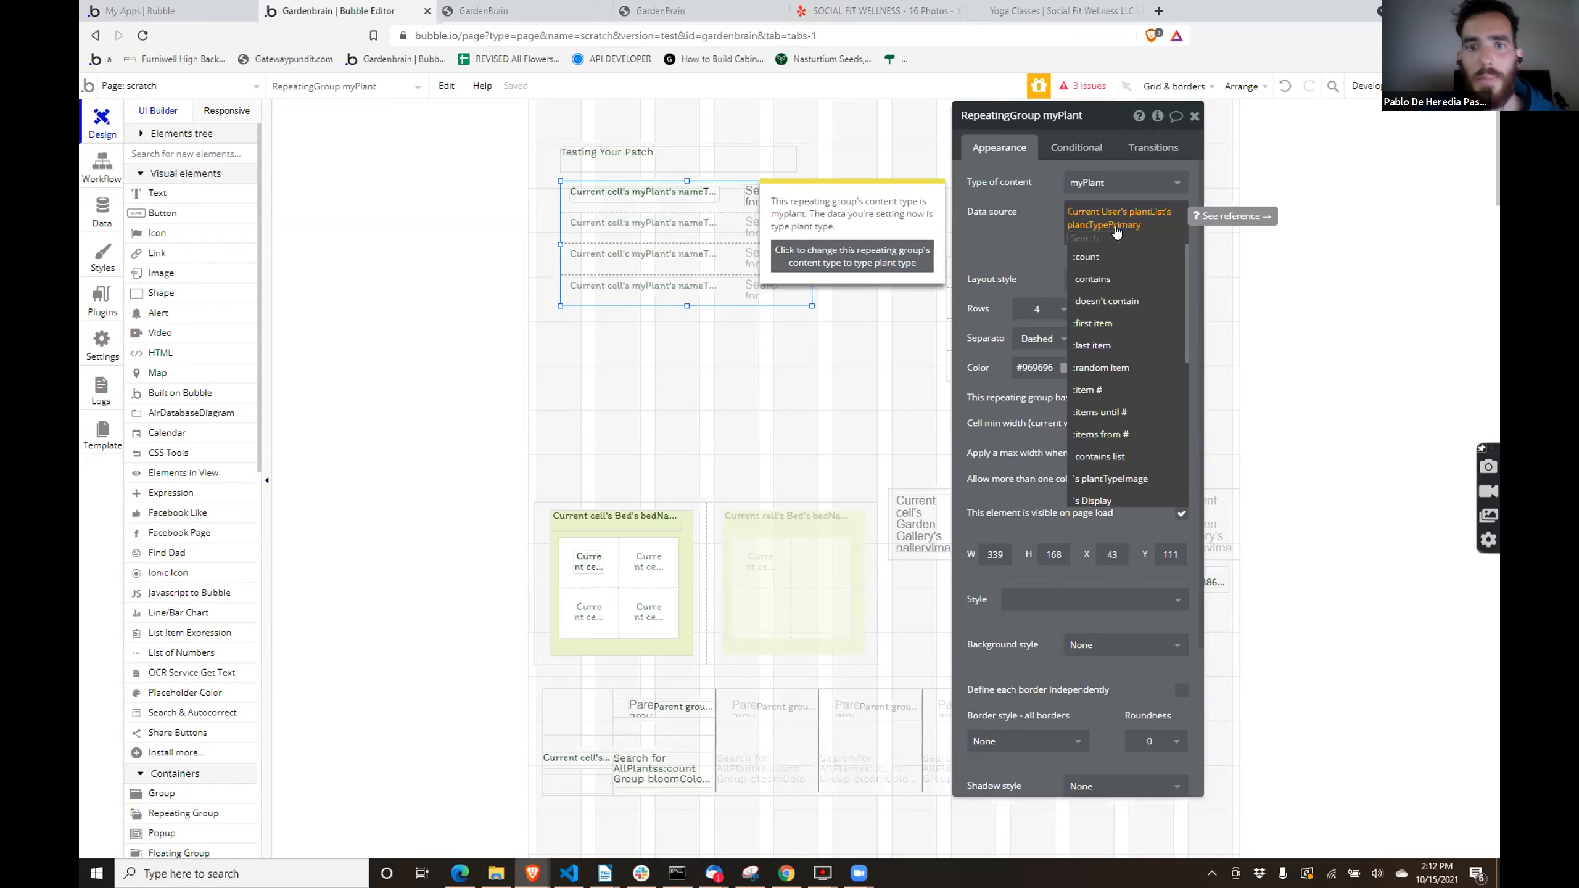
click(898, 257)
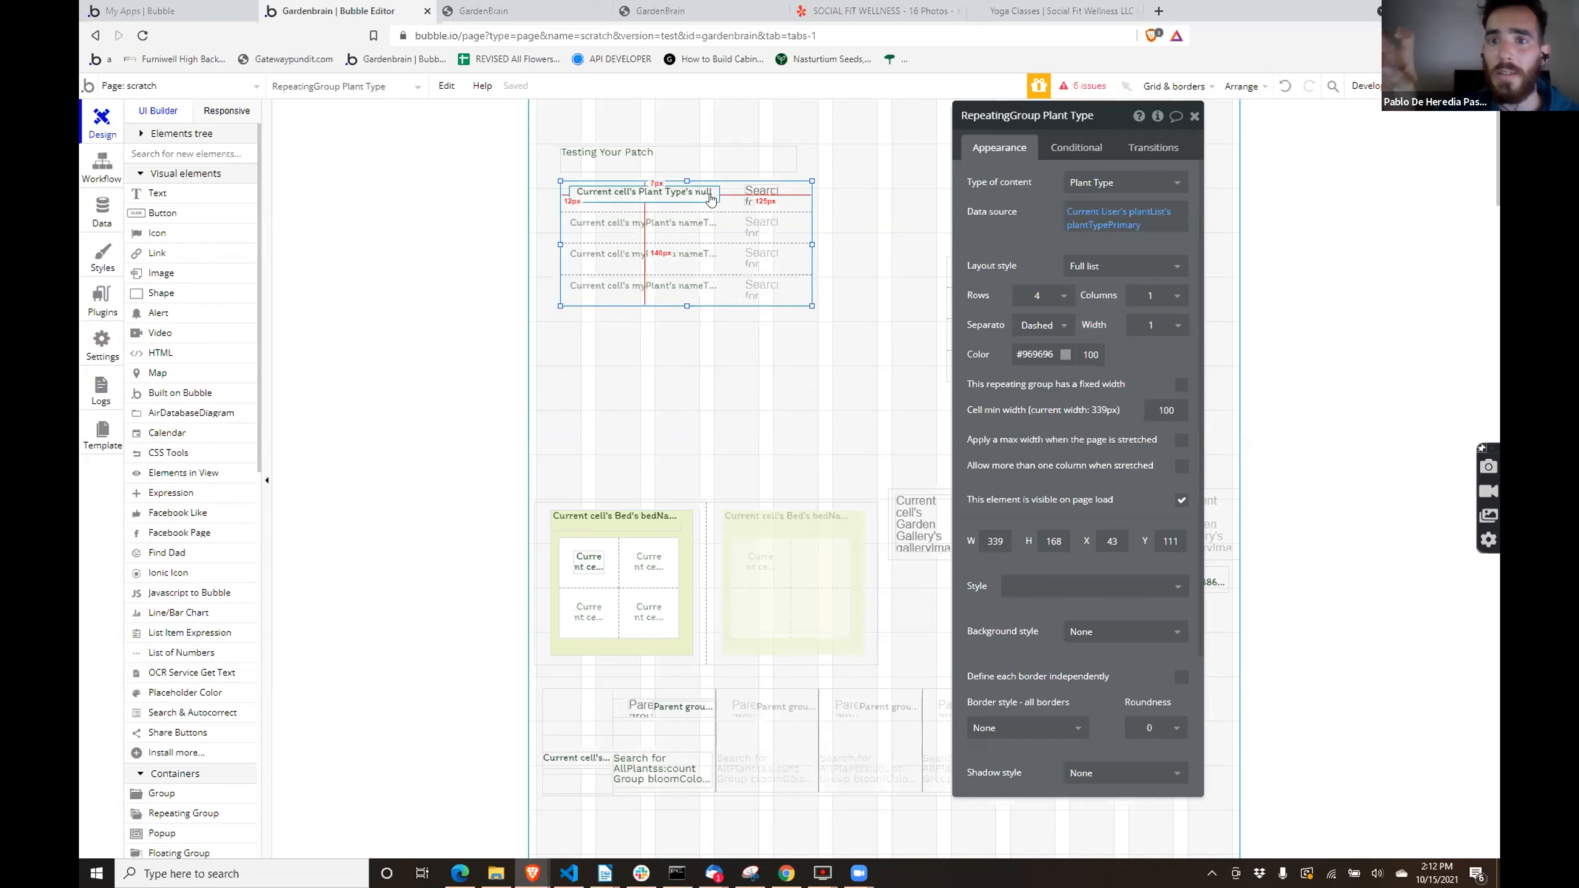
- Append :unique elements to the repeating group's data source, Current User's plantList's plantTypePrimary
click(1138, 226)
click(1141, 226)
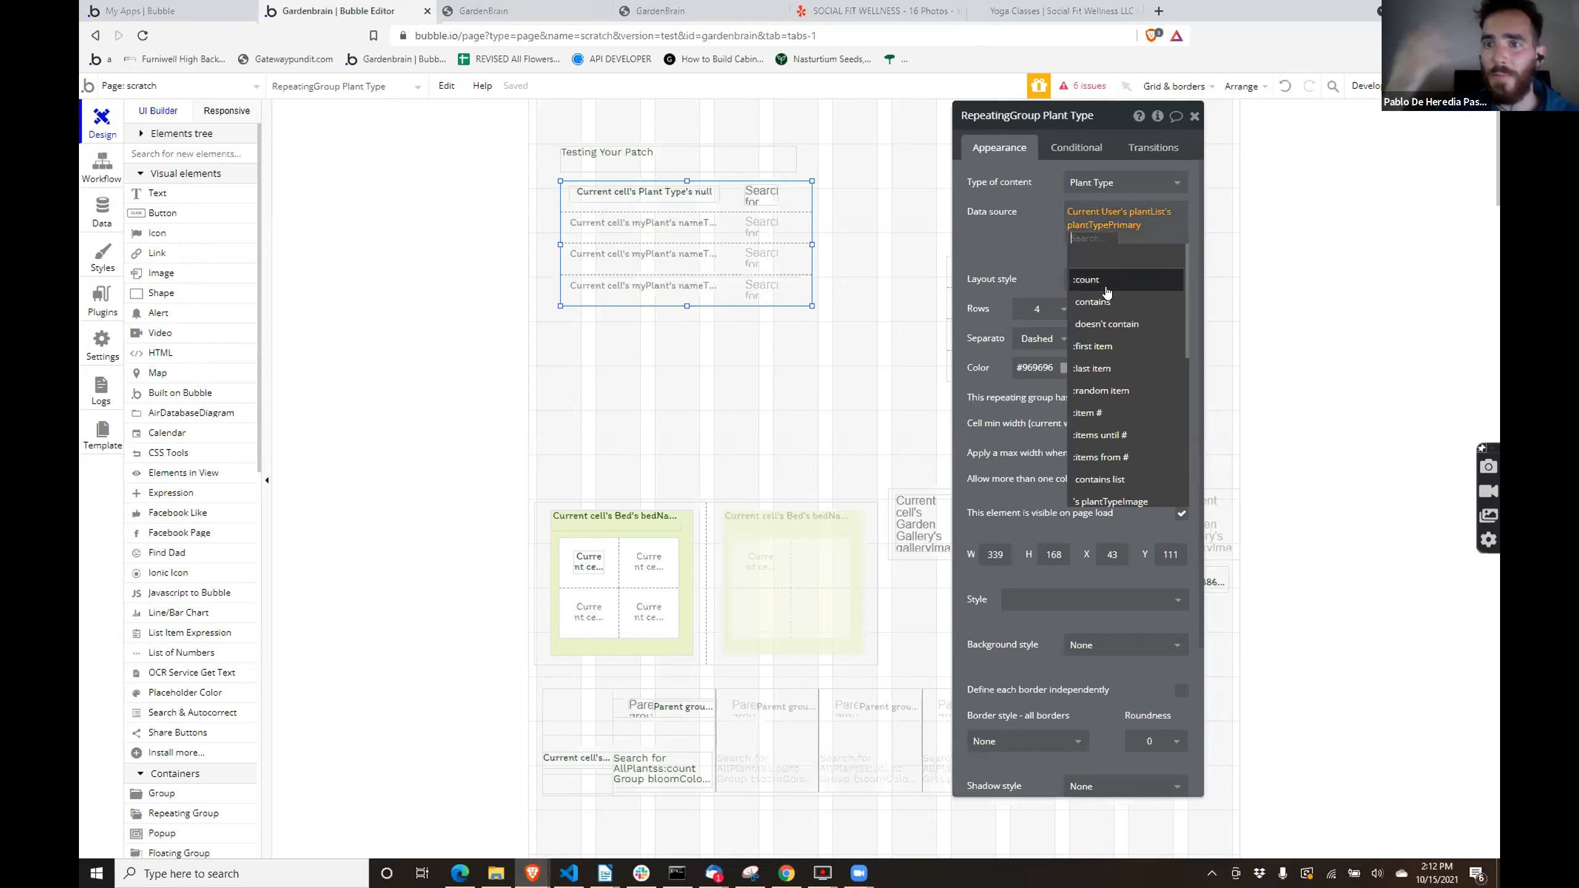
text(uni)
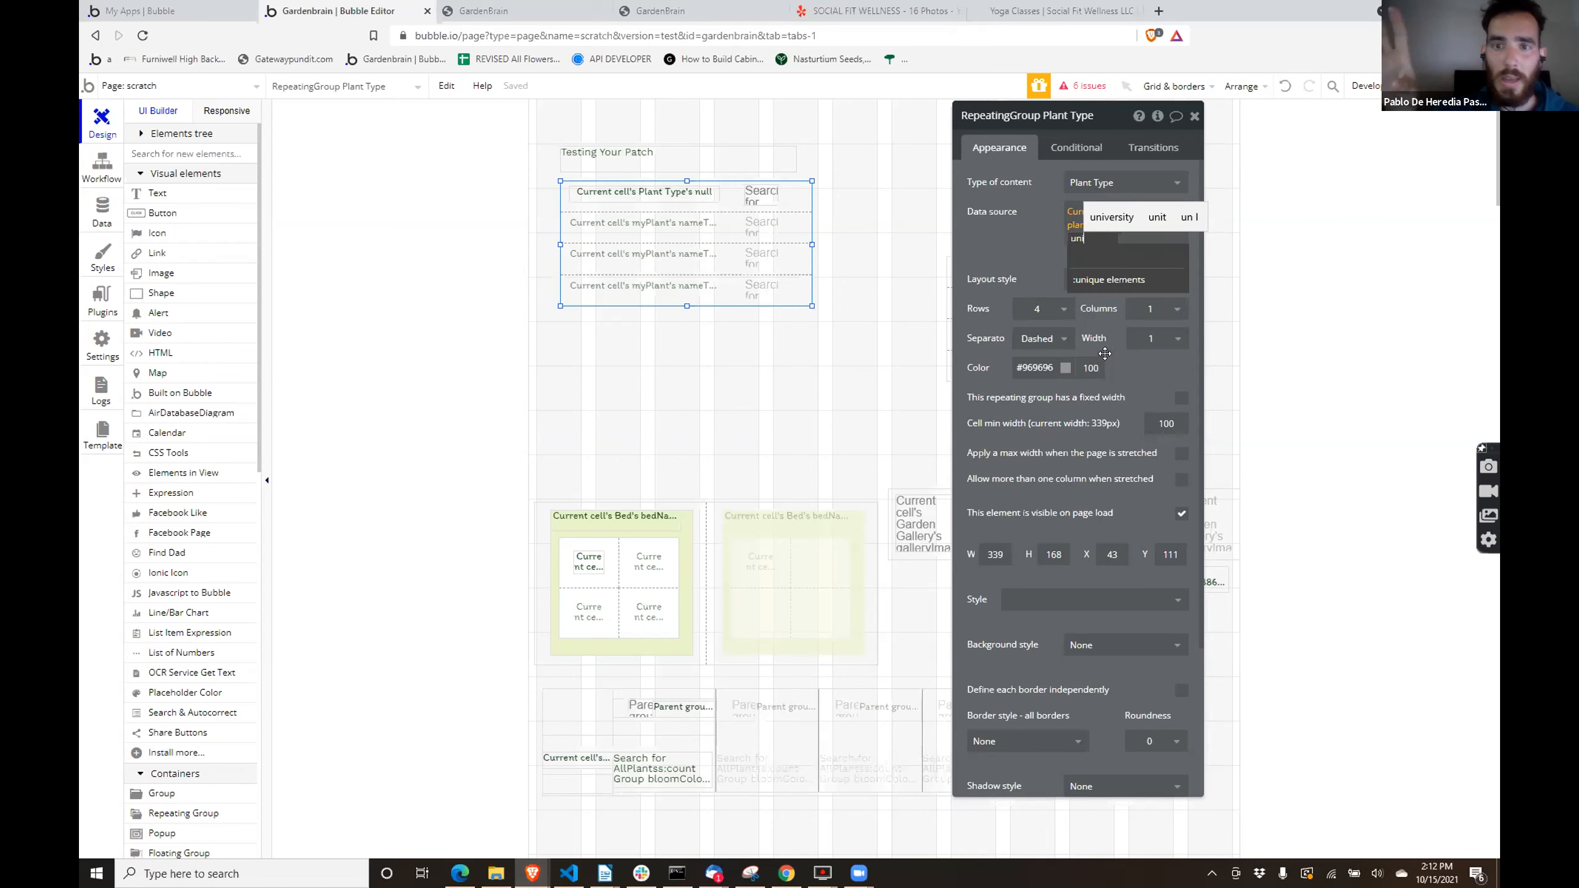
click(1087, 286)
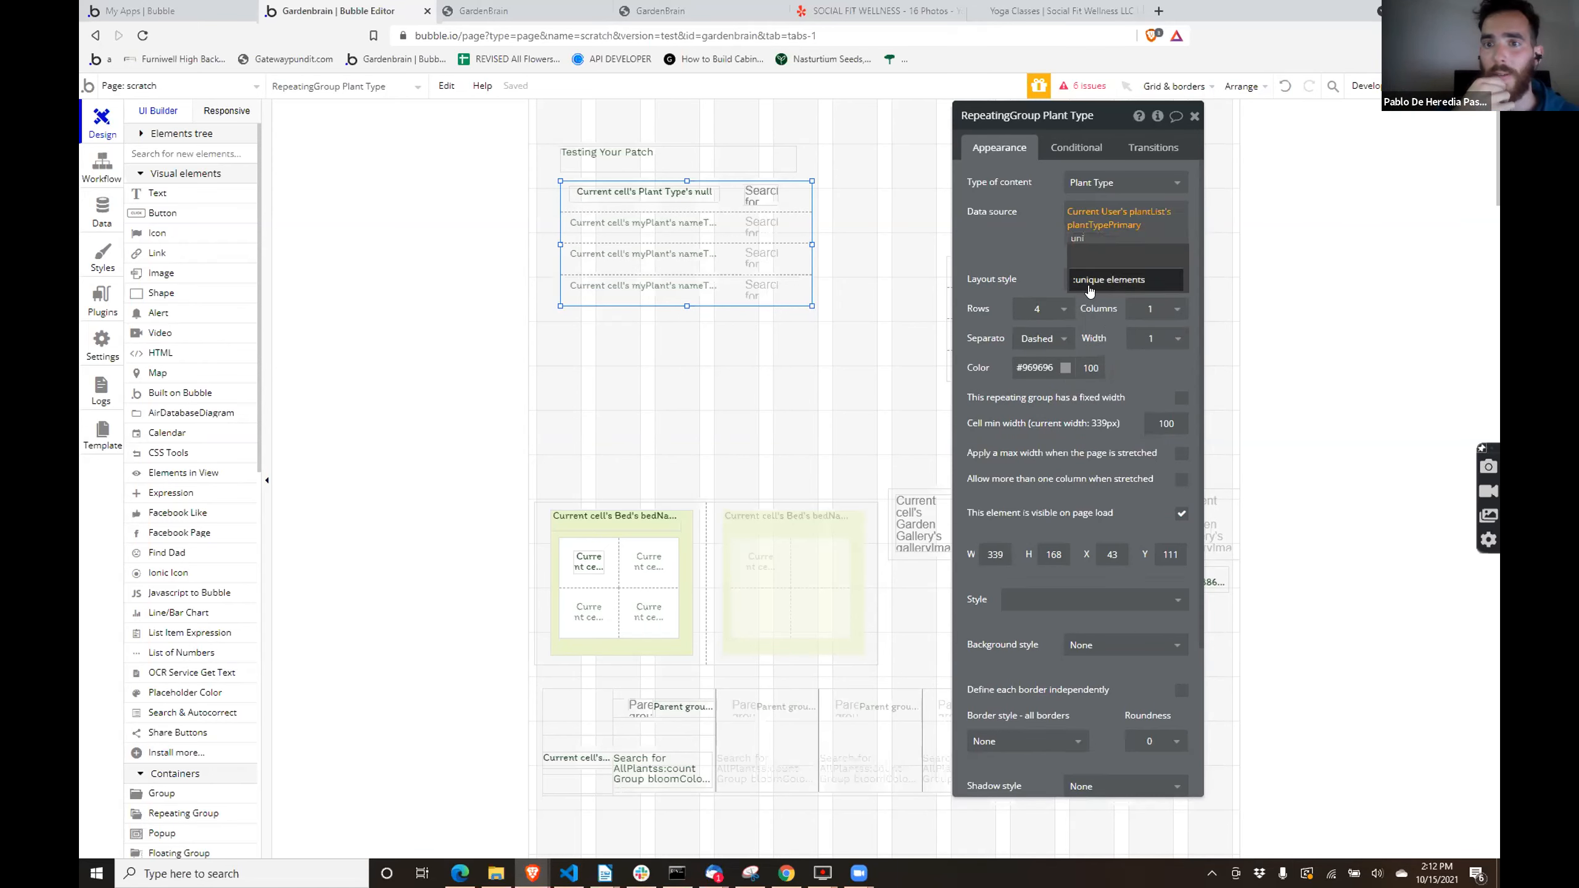
click(1036, 270)
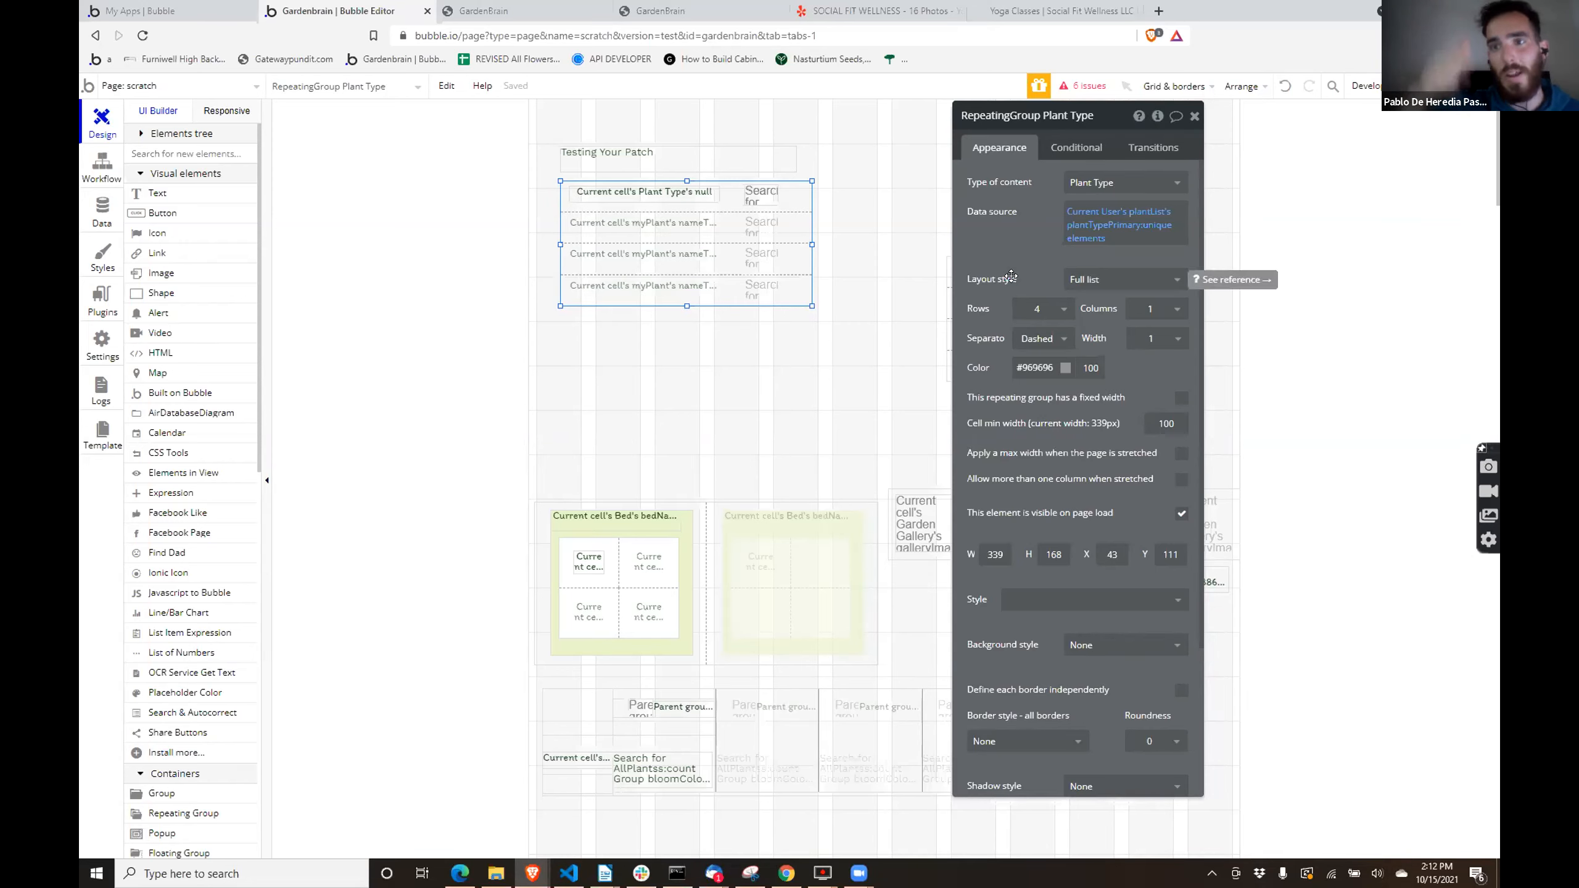
- Fix the text element in the repeating group's cell by setting its expression to Current cell's Plant Type's Display
click(699, 199)
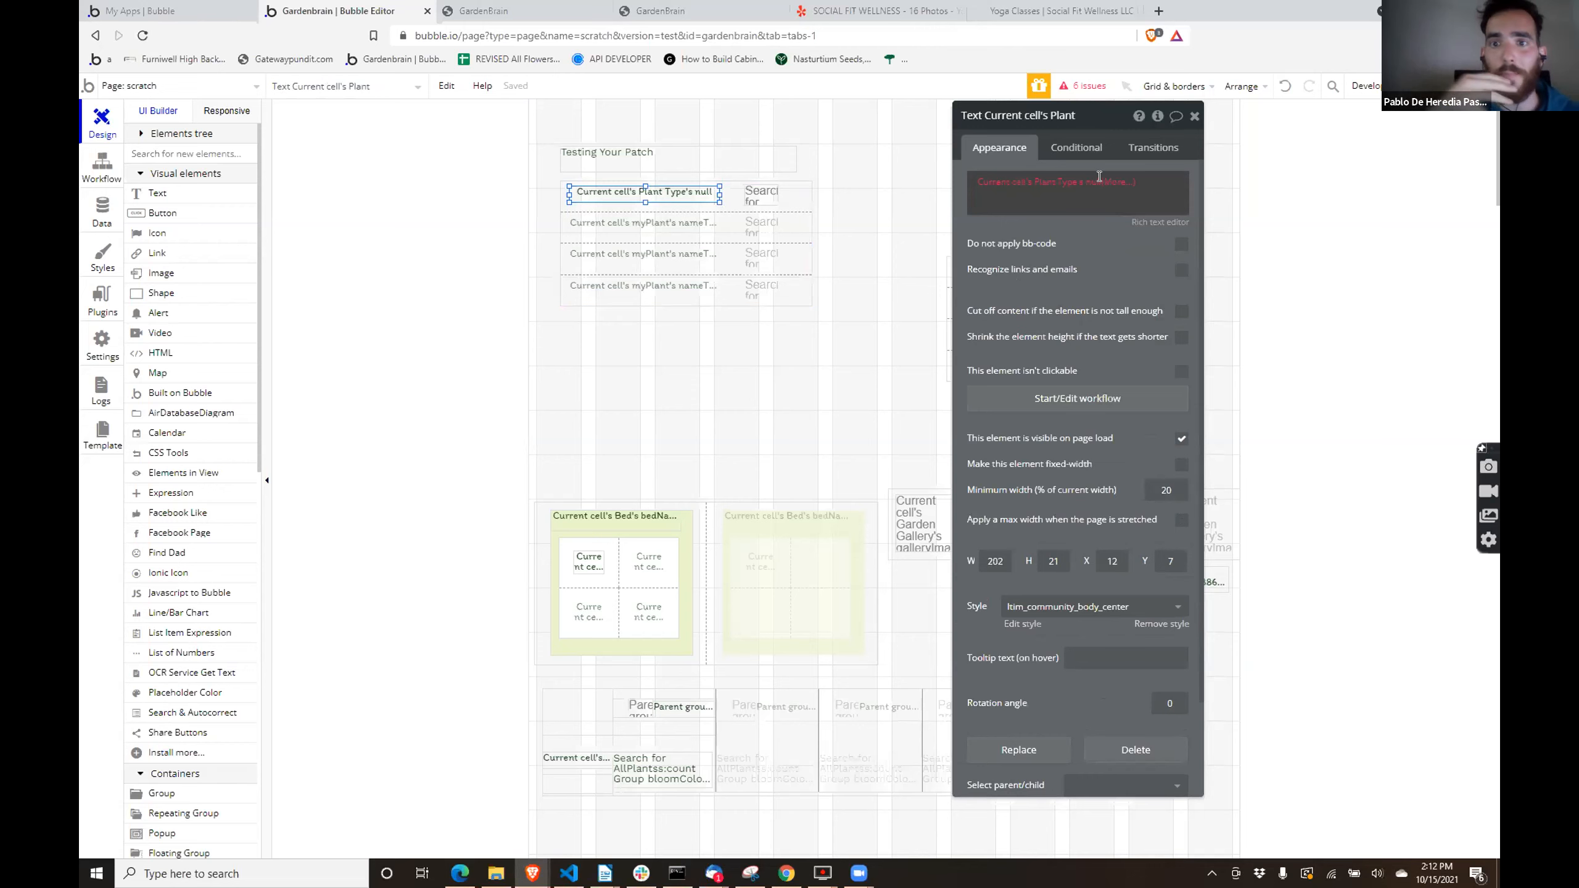
click(1086, 181)
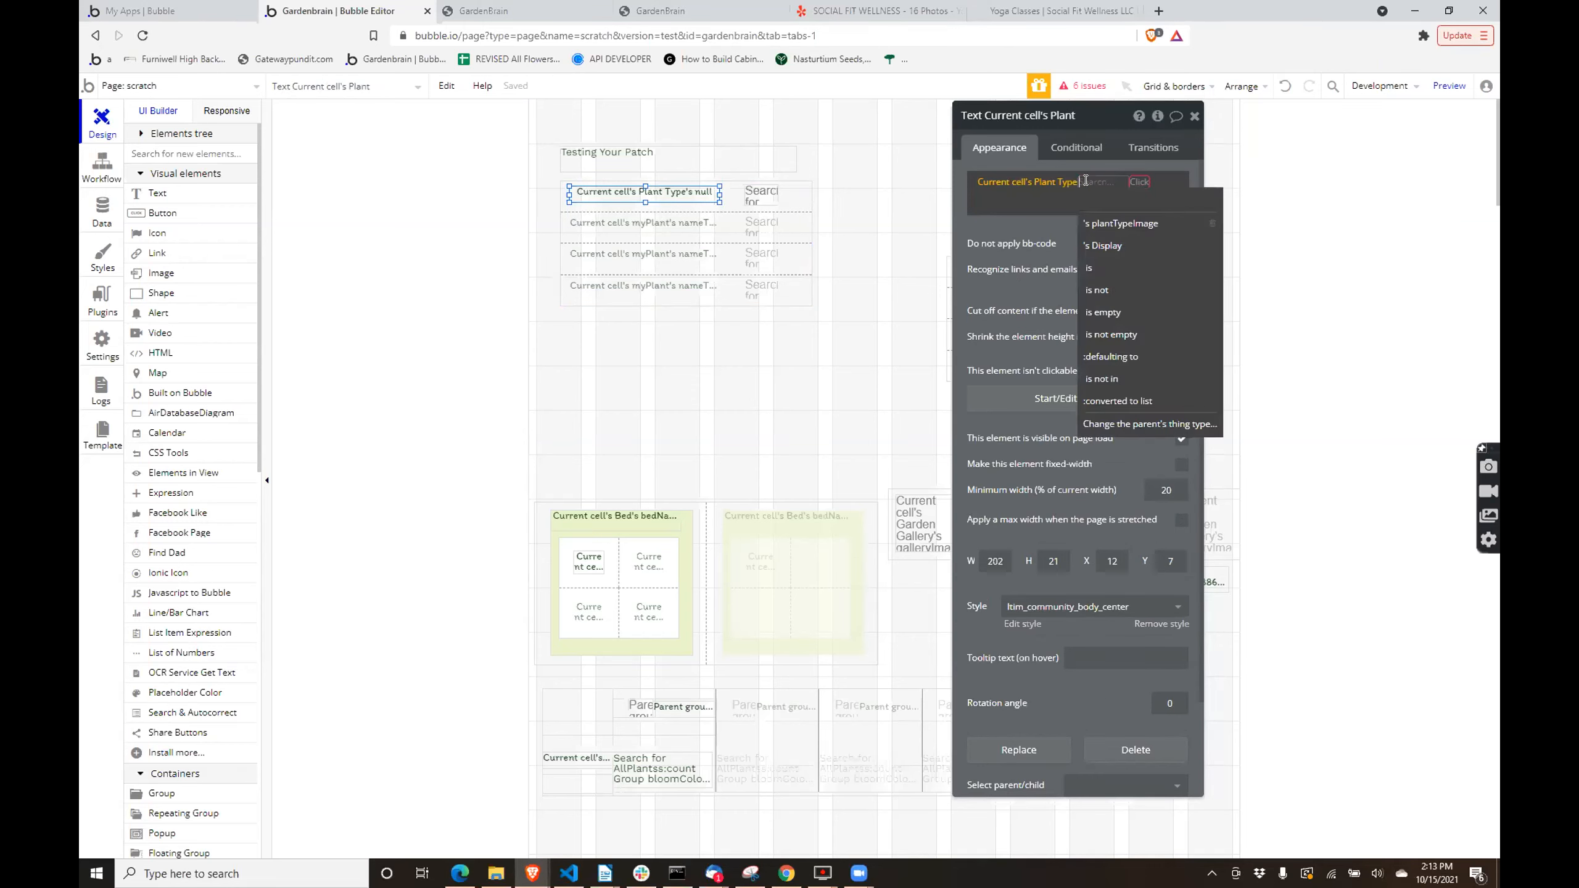
click(1097, 246)
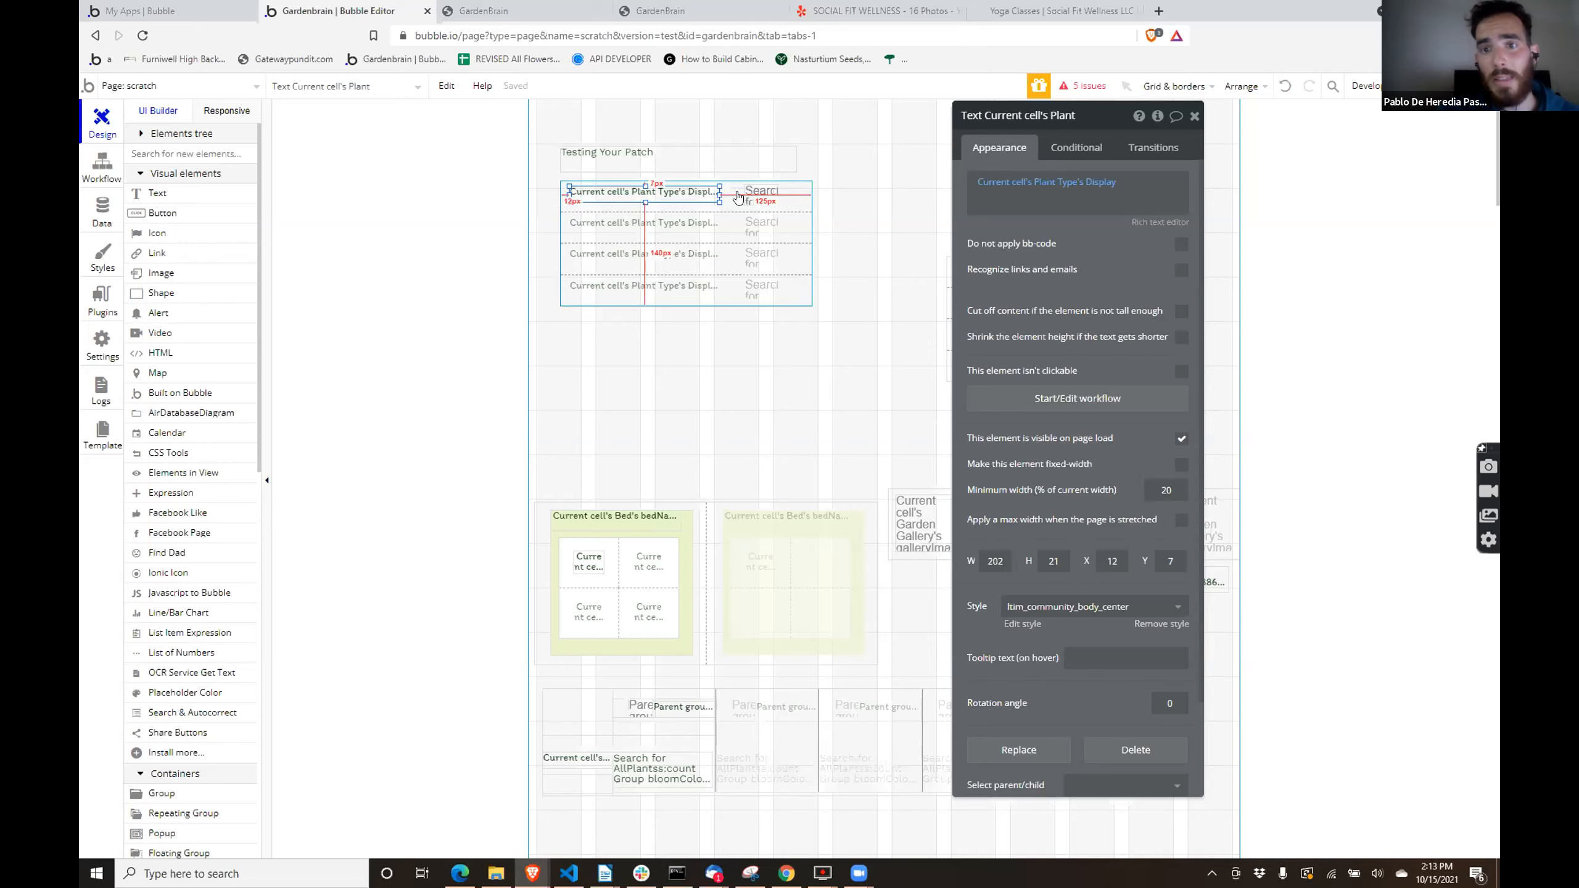
- Replace the cell text's dynamic expression with Current User's plantList's nameText
click(1001, 182)
text(curr)
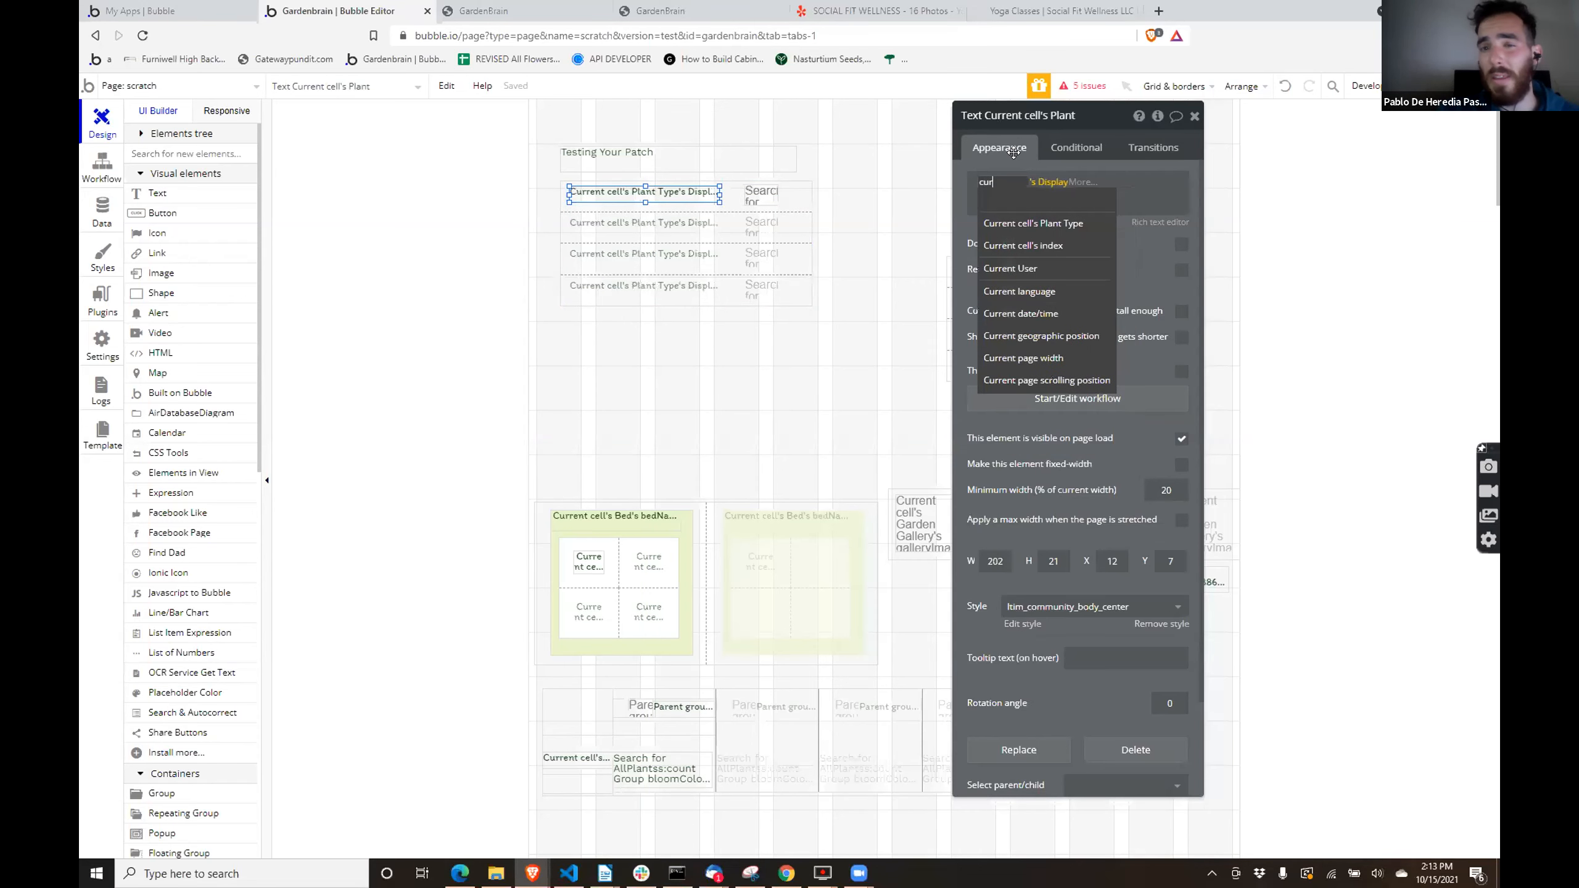
click(1059, 270)
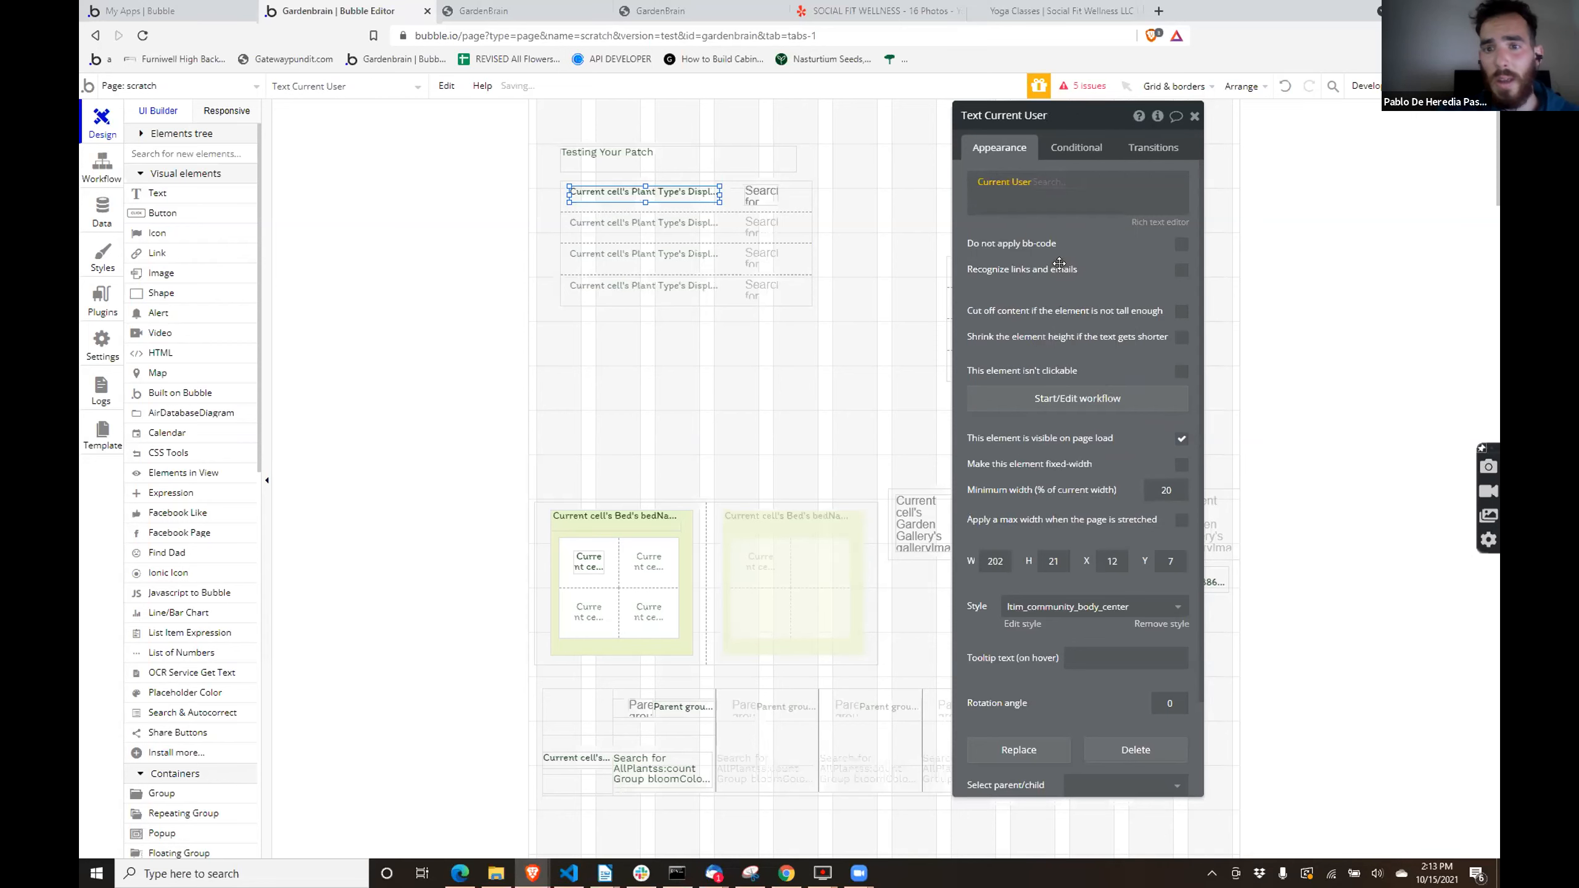
text(pla)
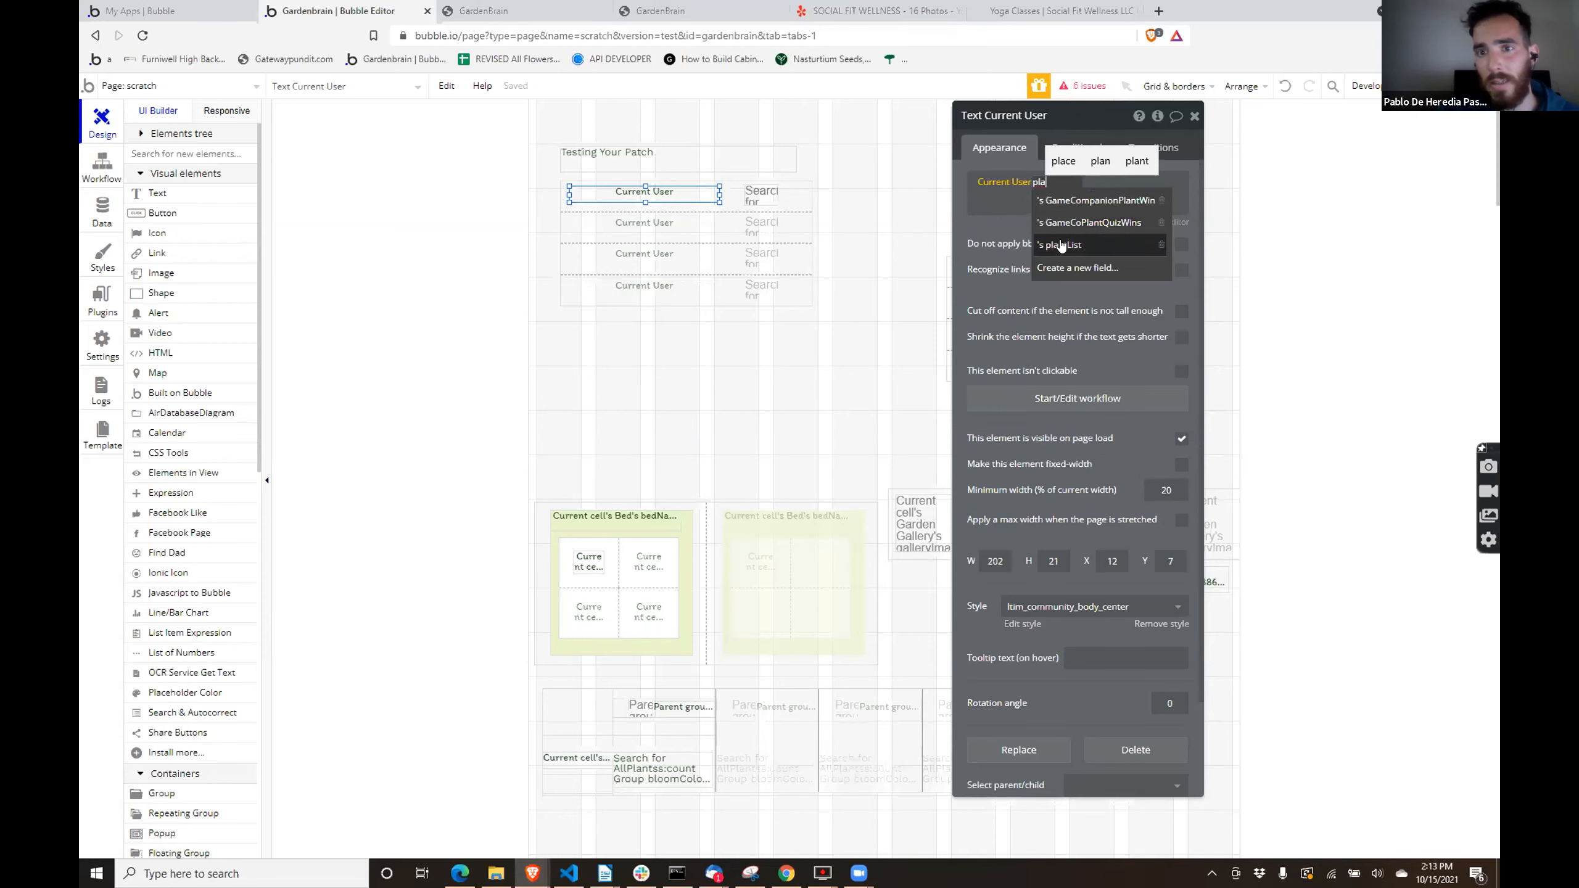
click(1060, 244)
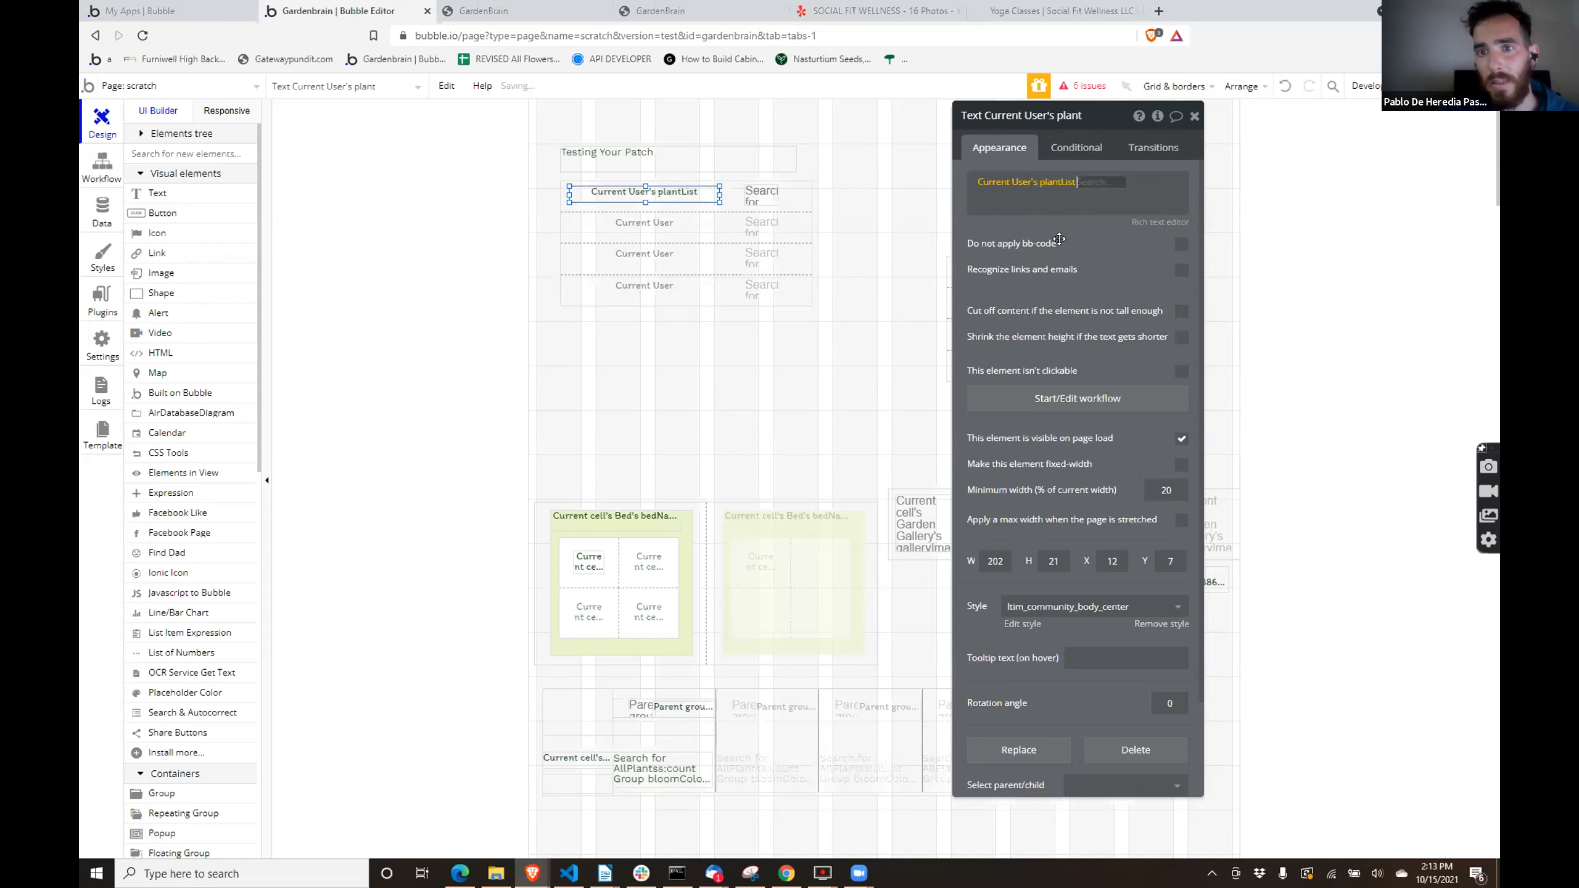
scroll(1117, 404, down, 1)
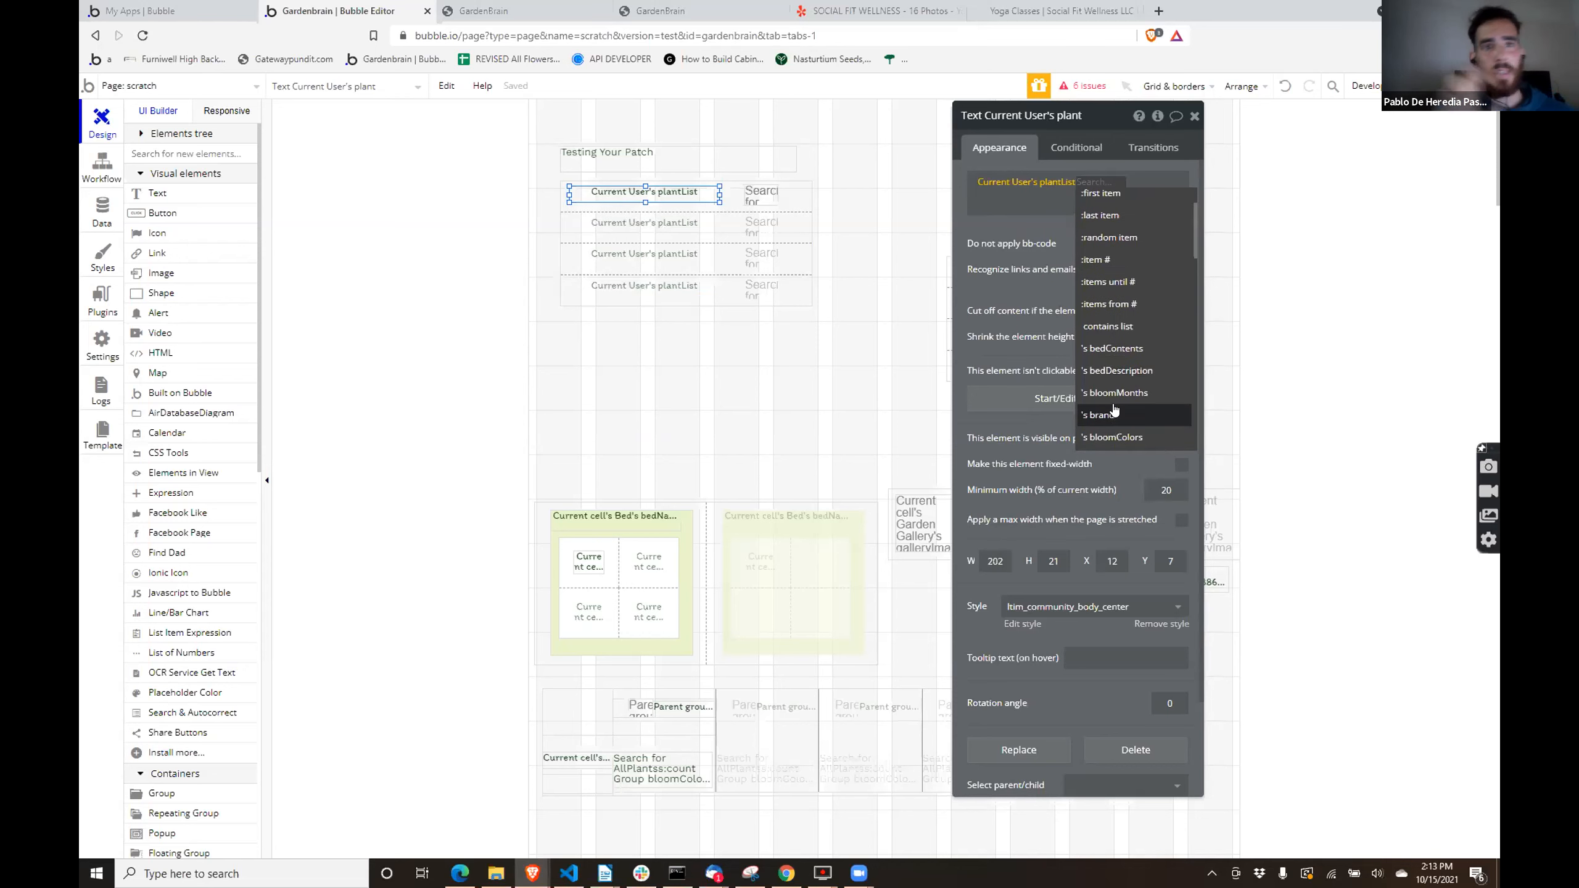
text(na)
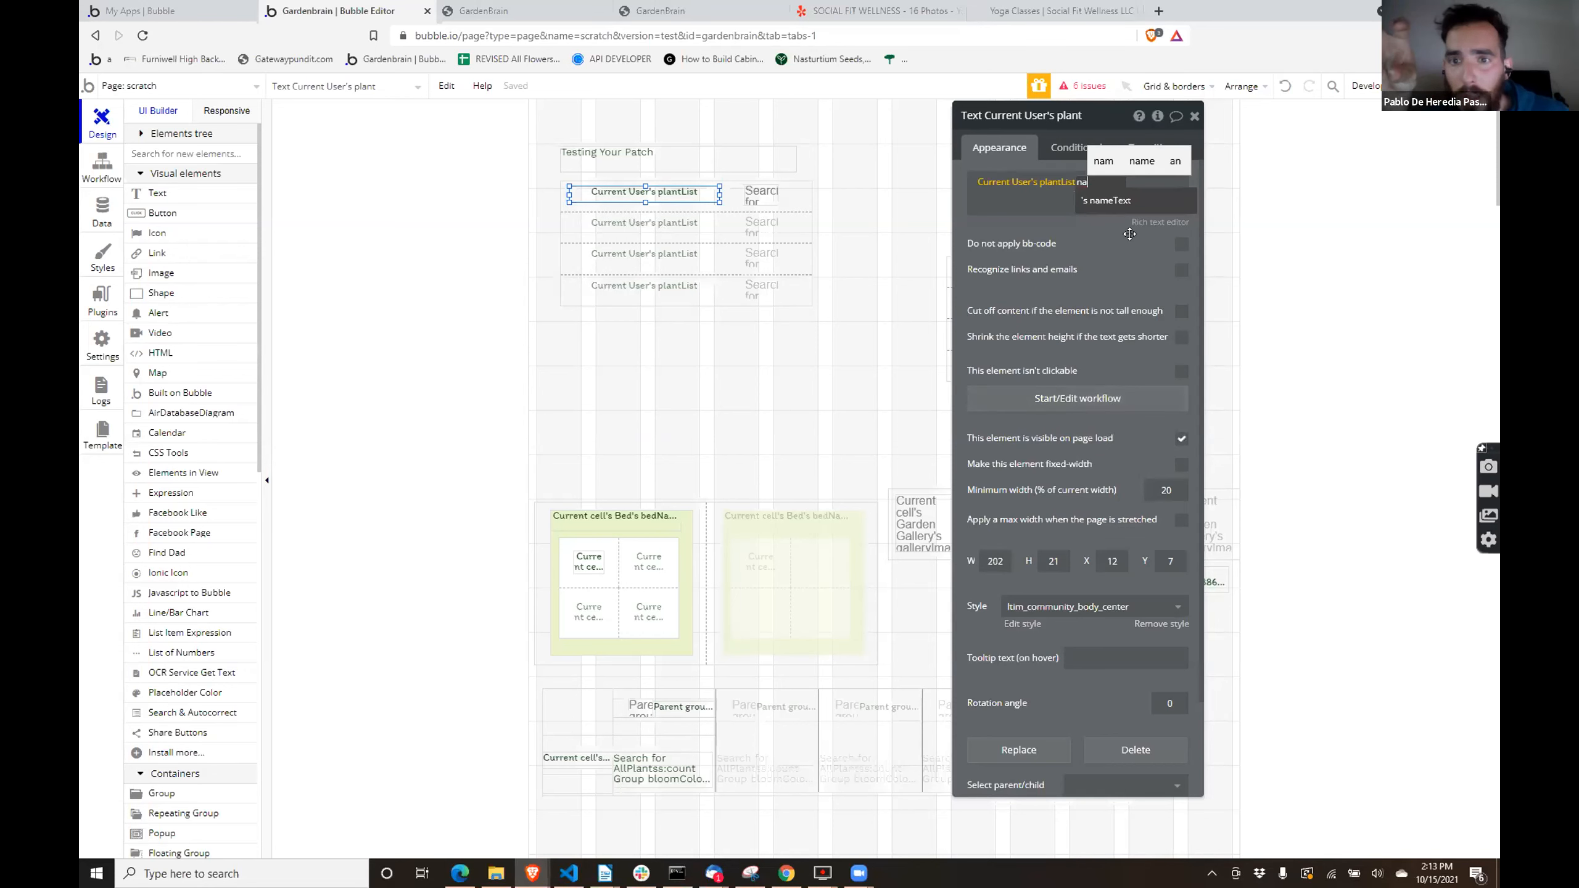
click(1106, 200)
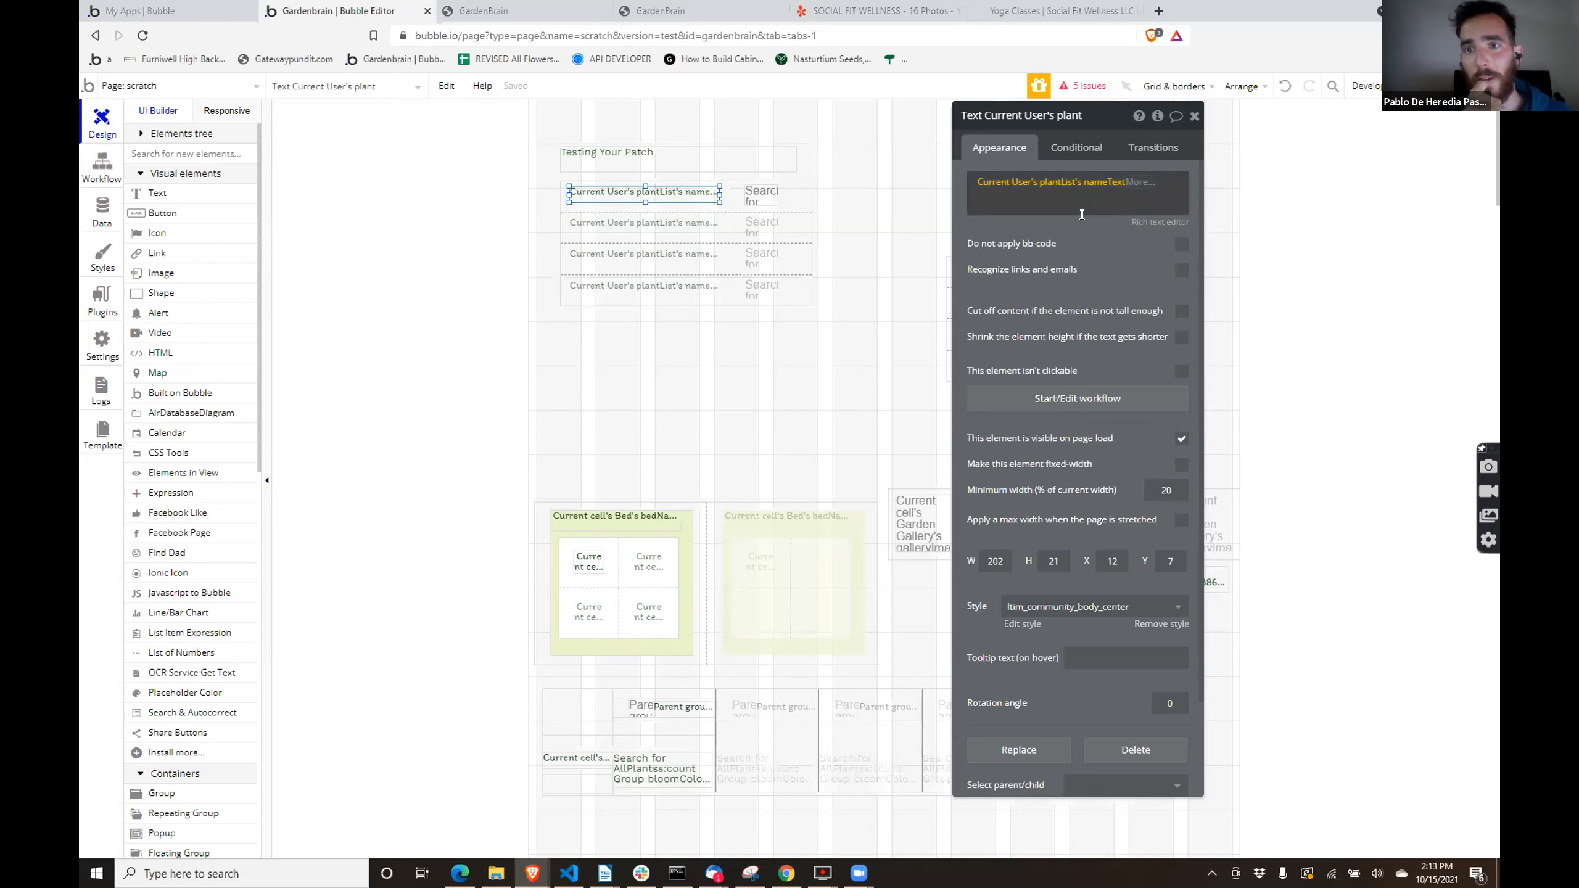
- Clear the dynamic image expression of the image in the repeating group's cell and start it over with Current User
click(760, 196)
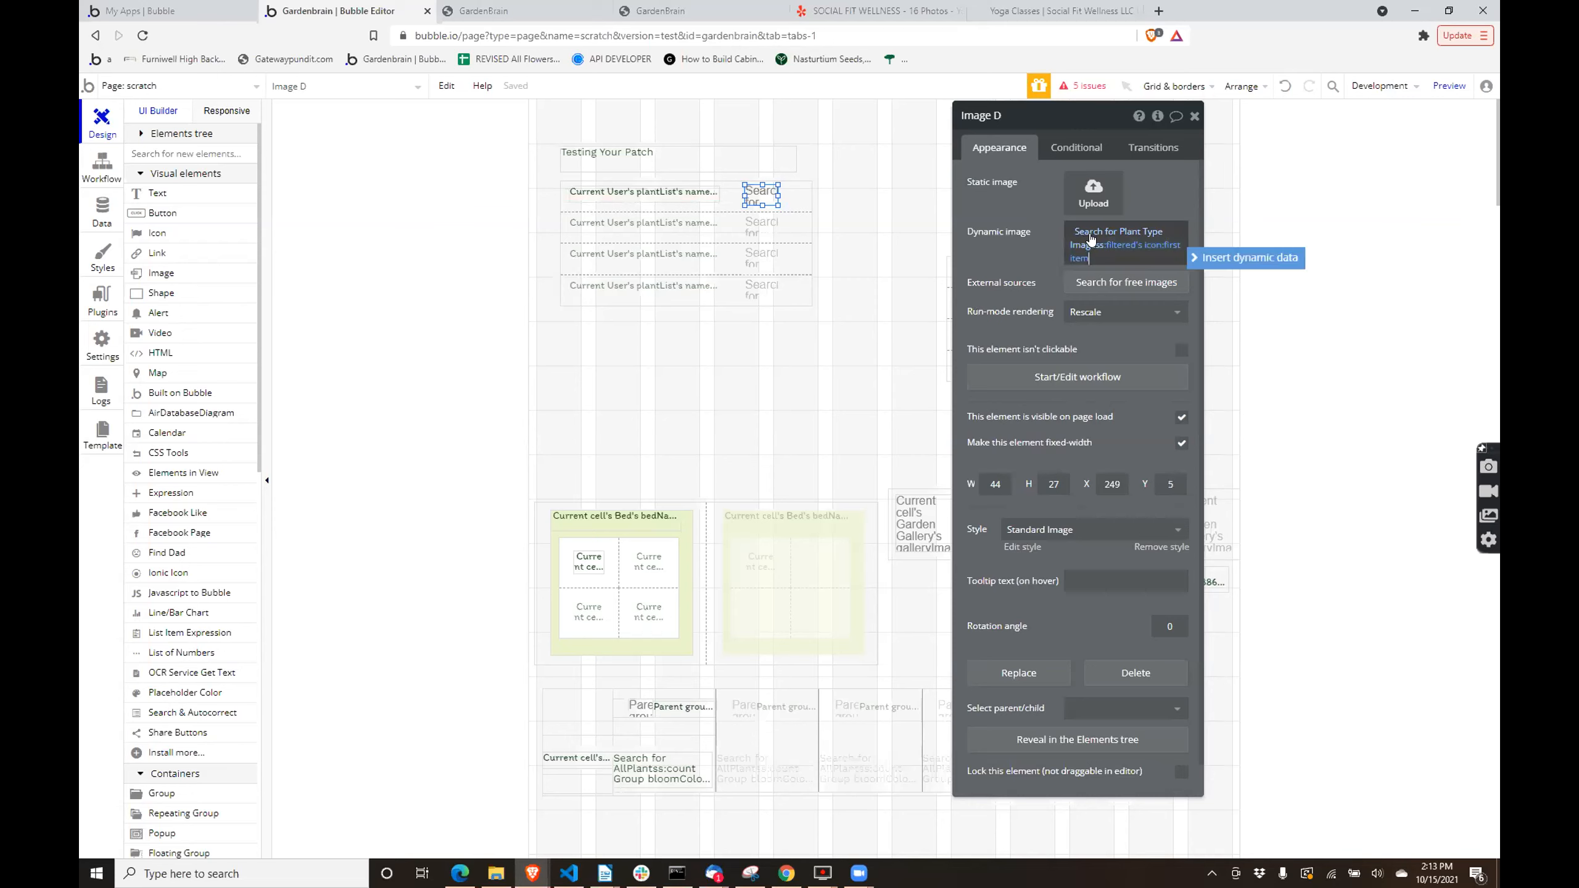
right_click(1090, 240)
click(1167, 237)
click(1106, 239)
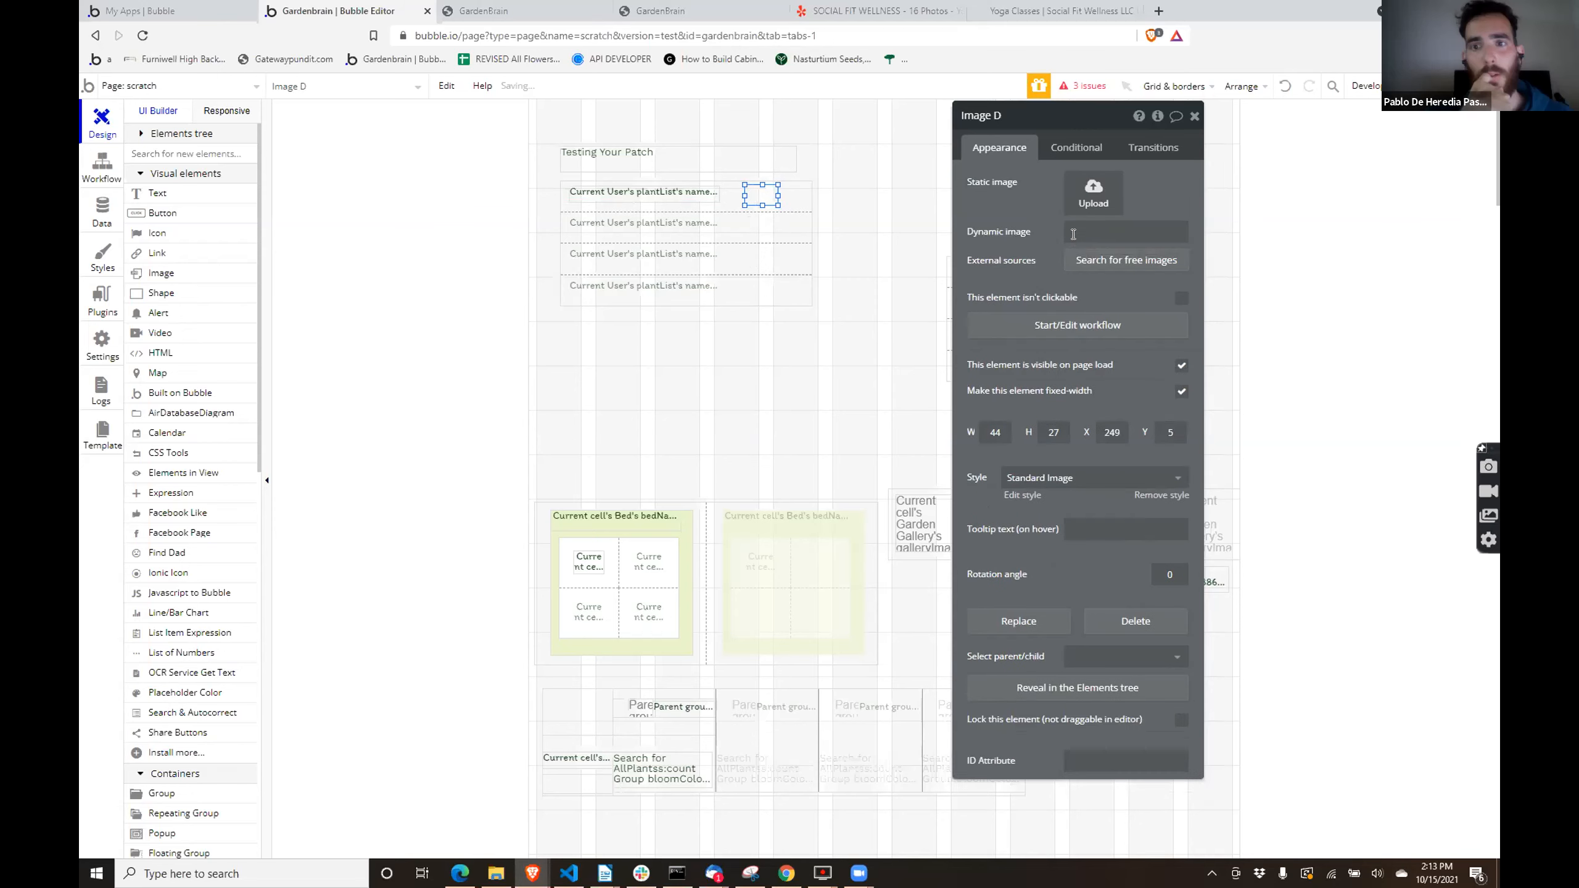
click(1197, 234)
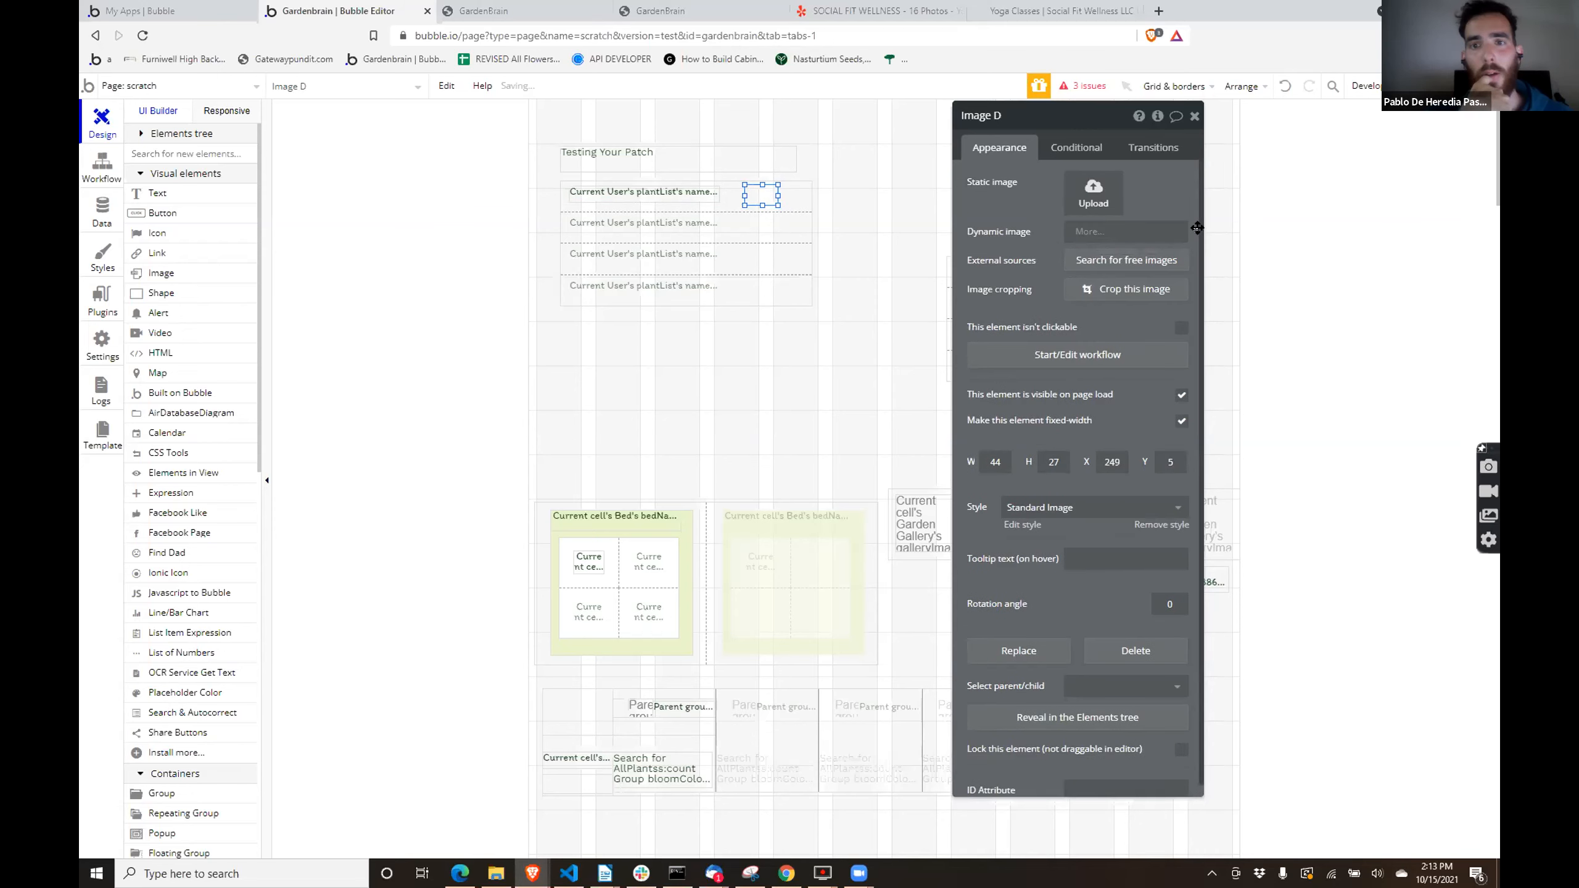
click(1105, 319)
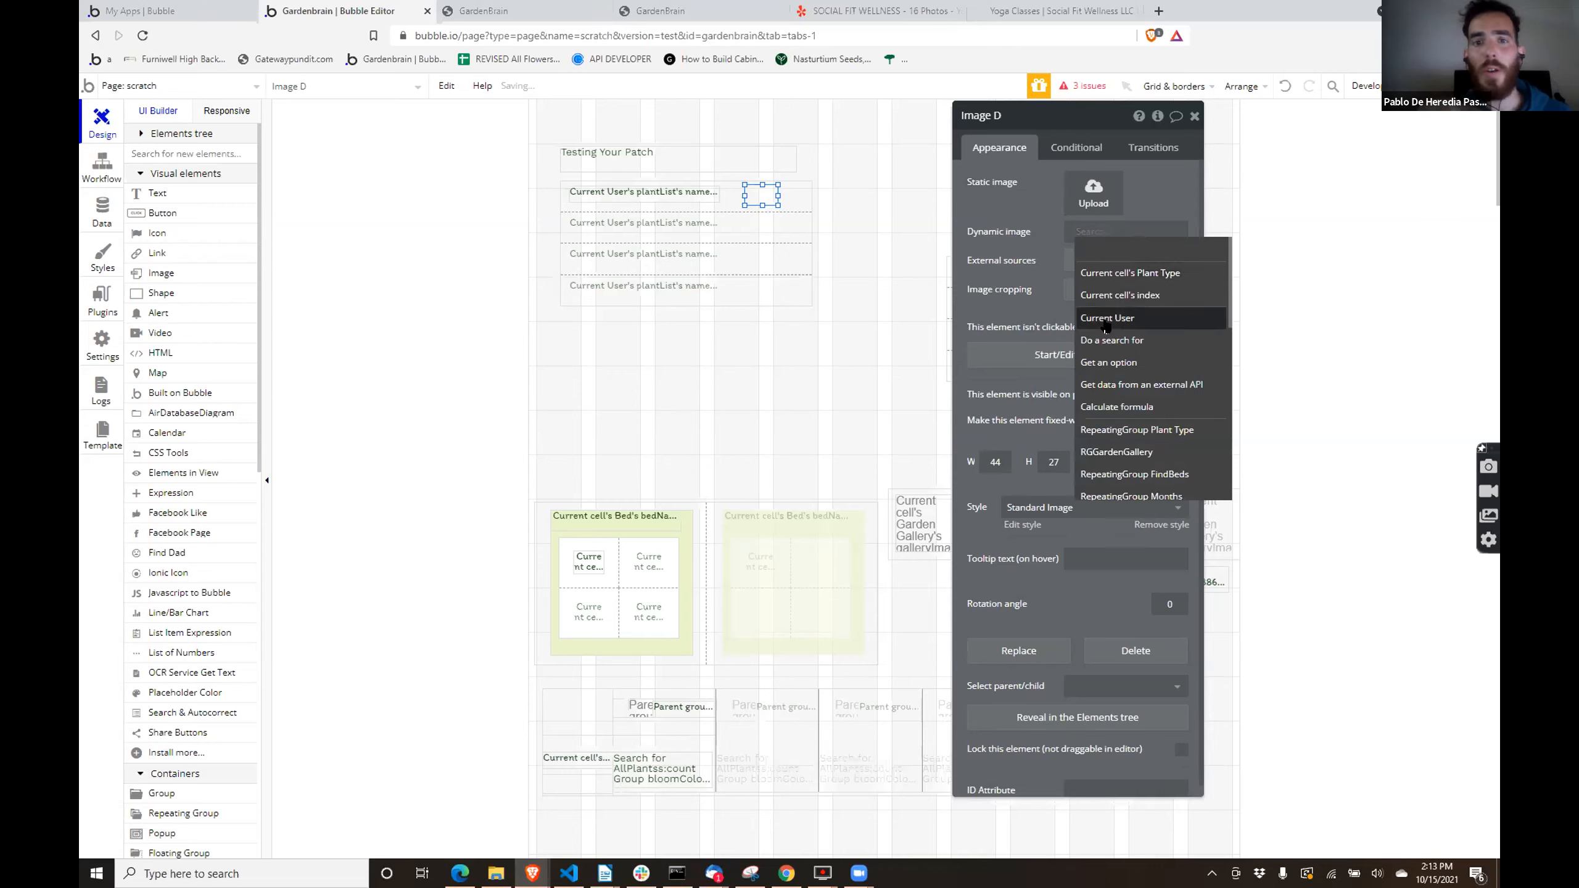
click(1117, 234)
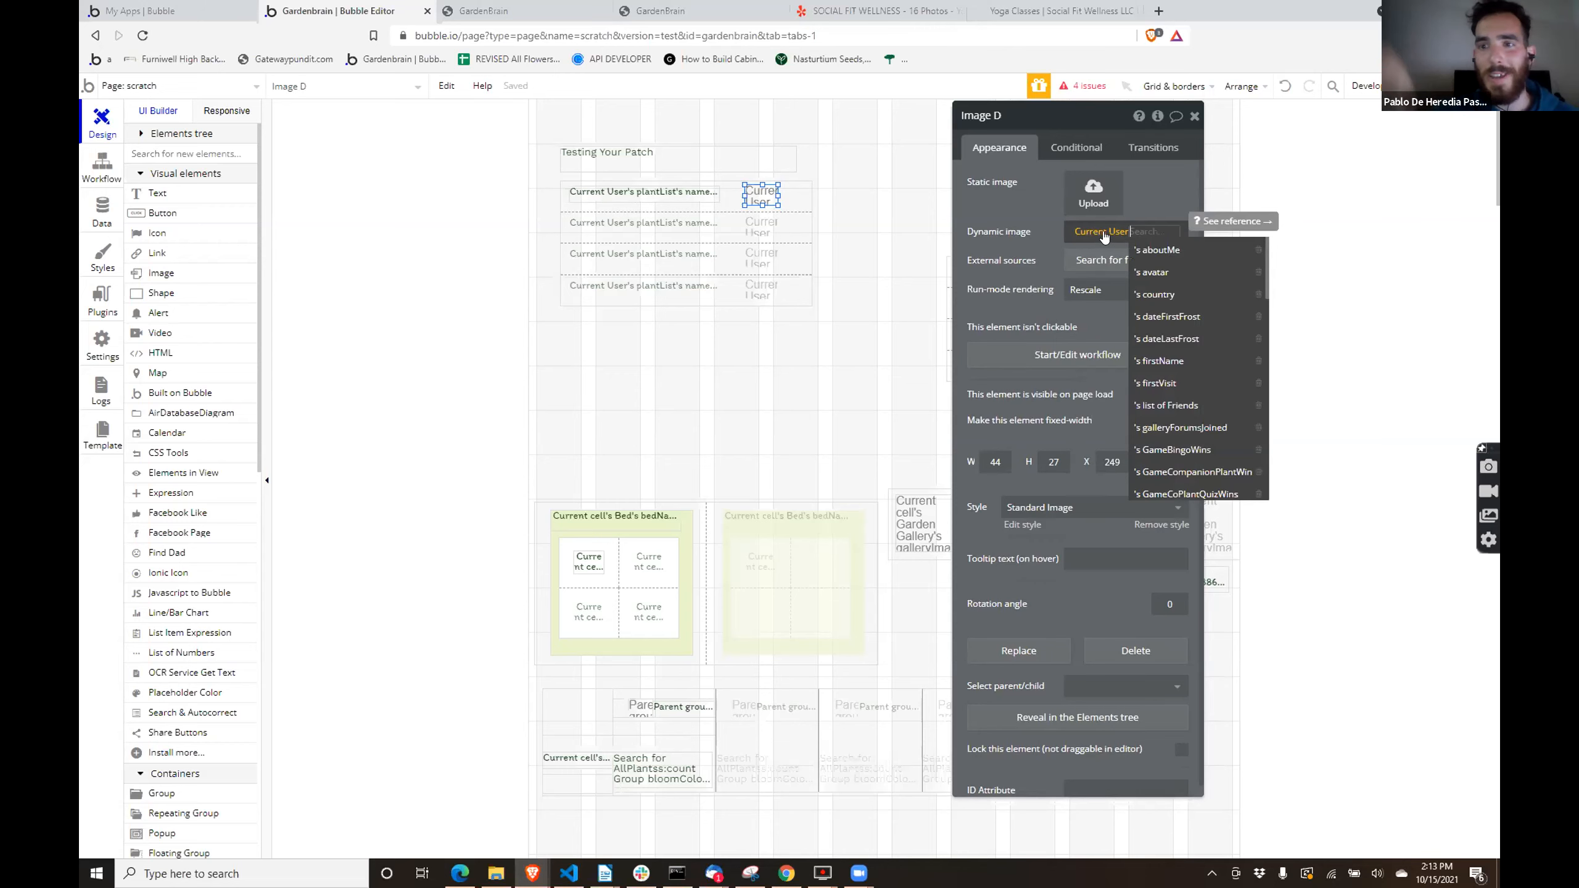
click(647, 202)
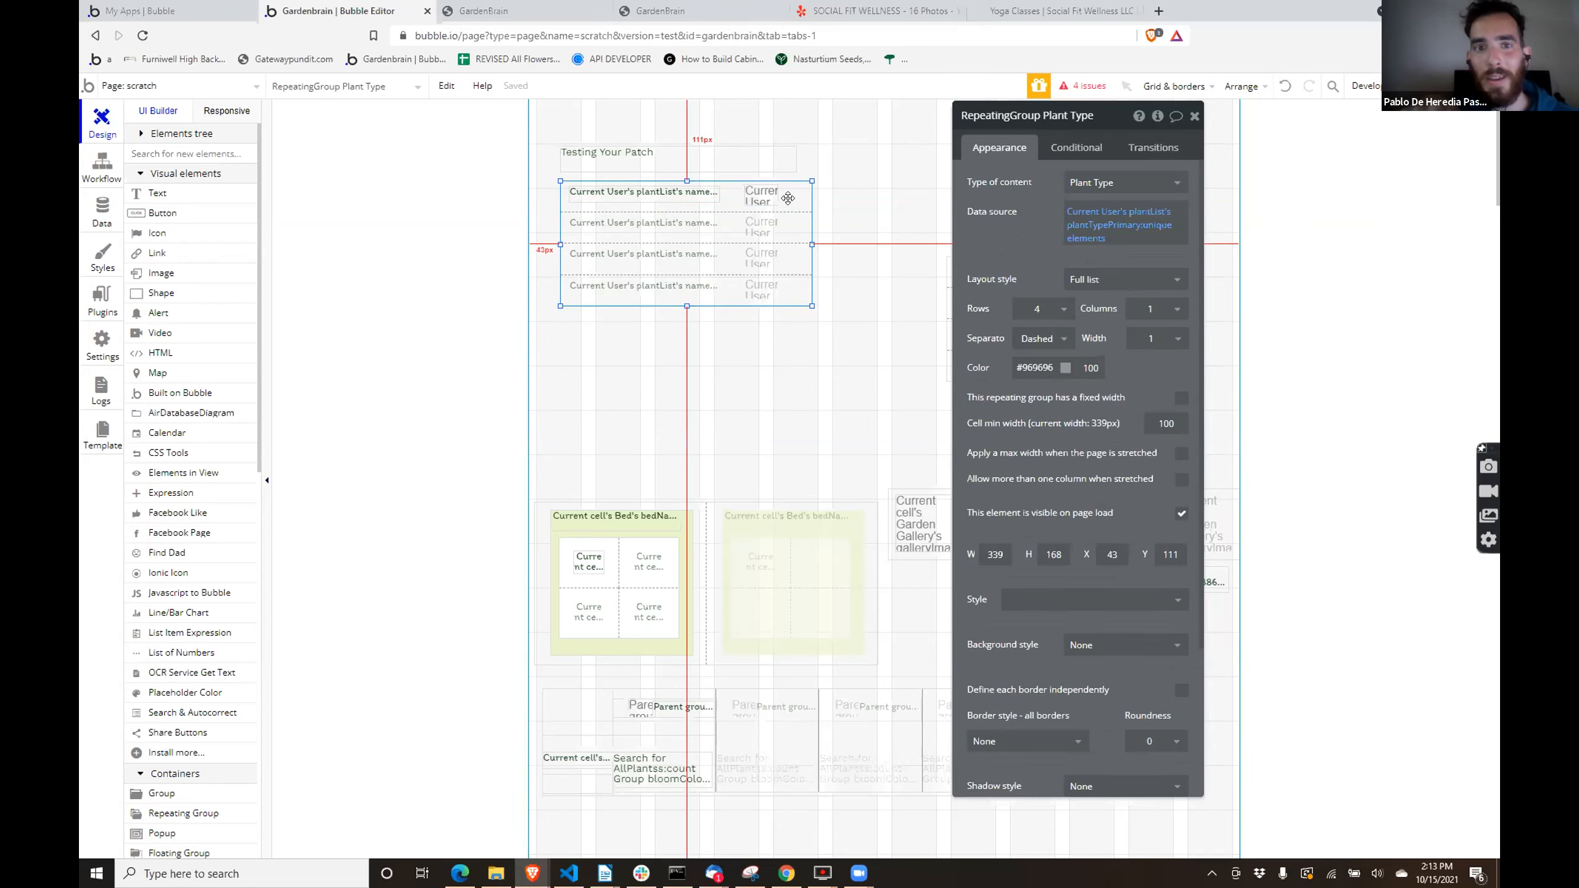
click(758, 198)
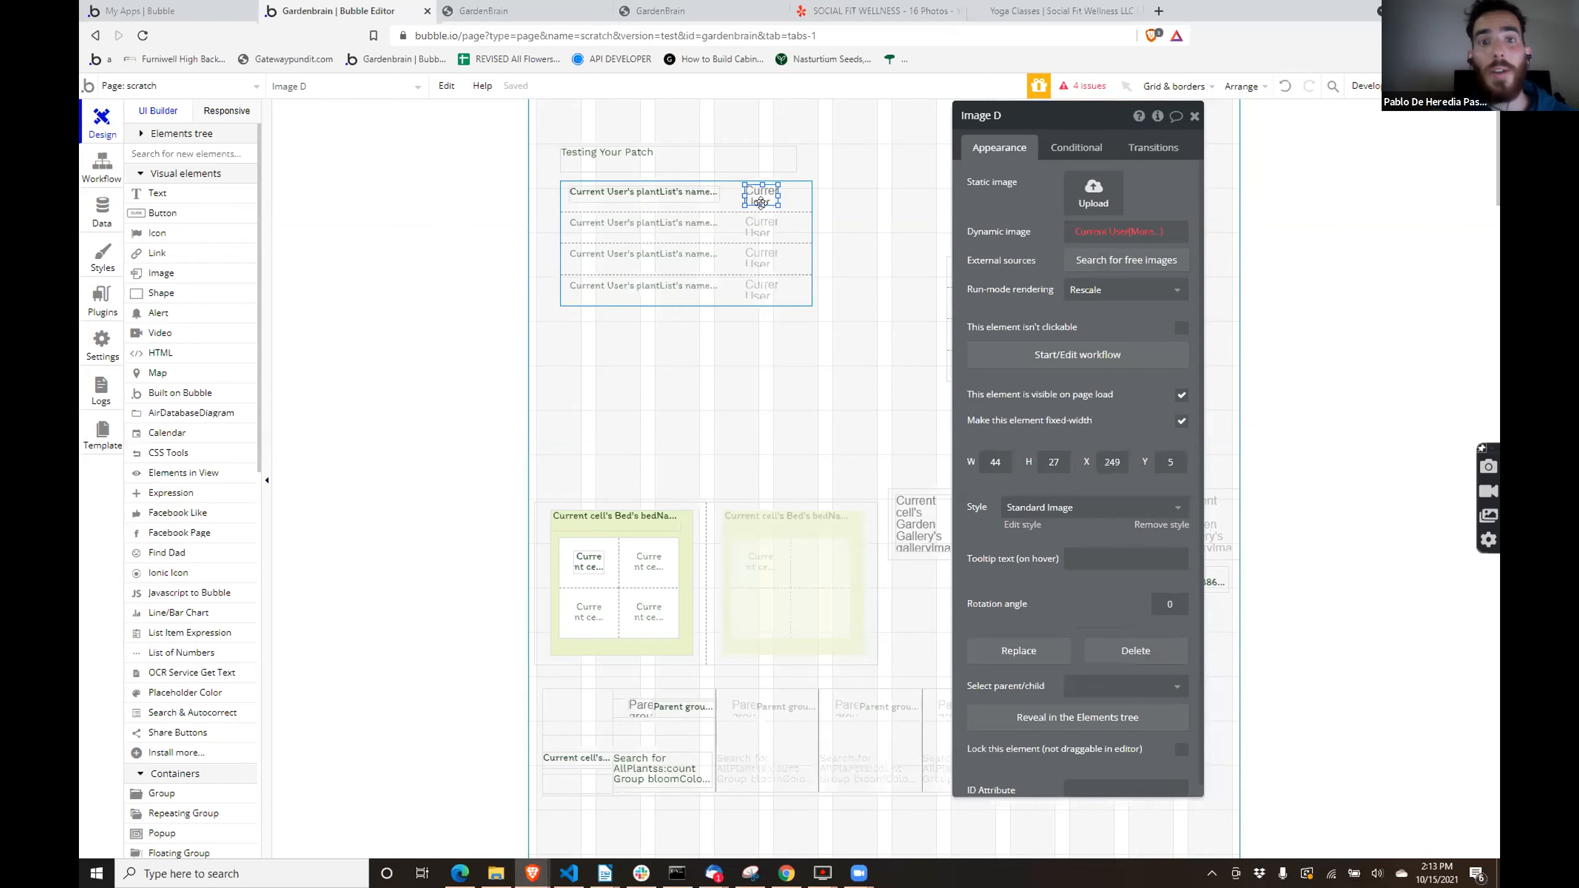
- Draw a new repeating group and place it inside the Plant Type repeating group's cell, beside the text, about 41 by 32 in size
drag(1013, 235, 999, 191)
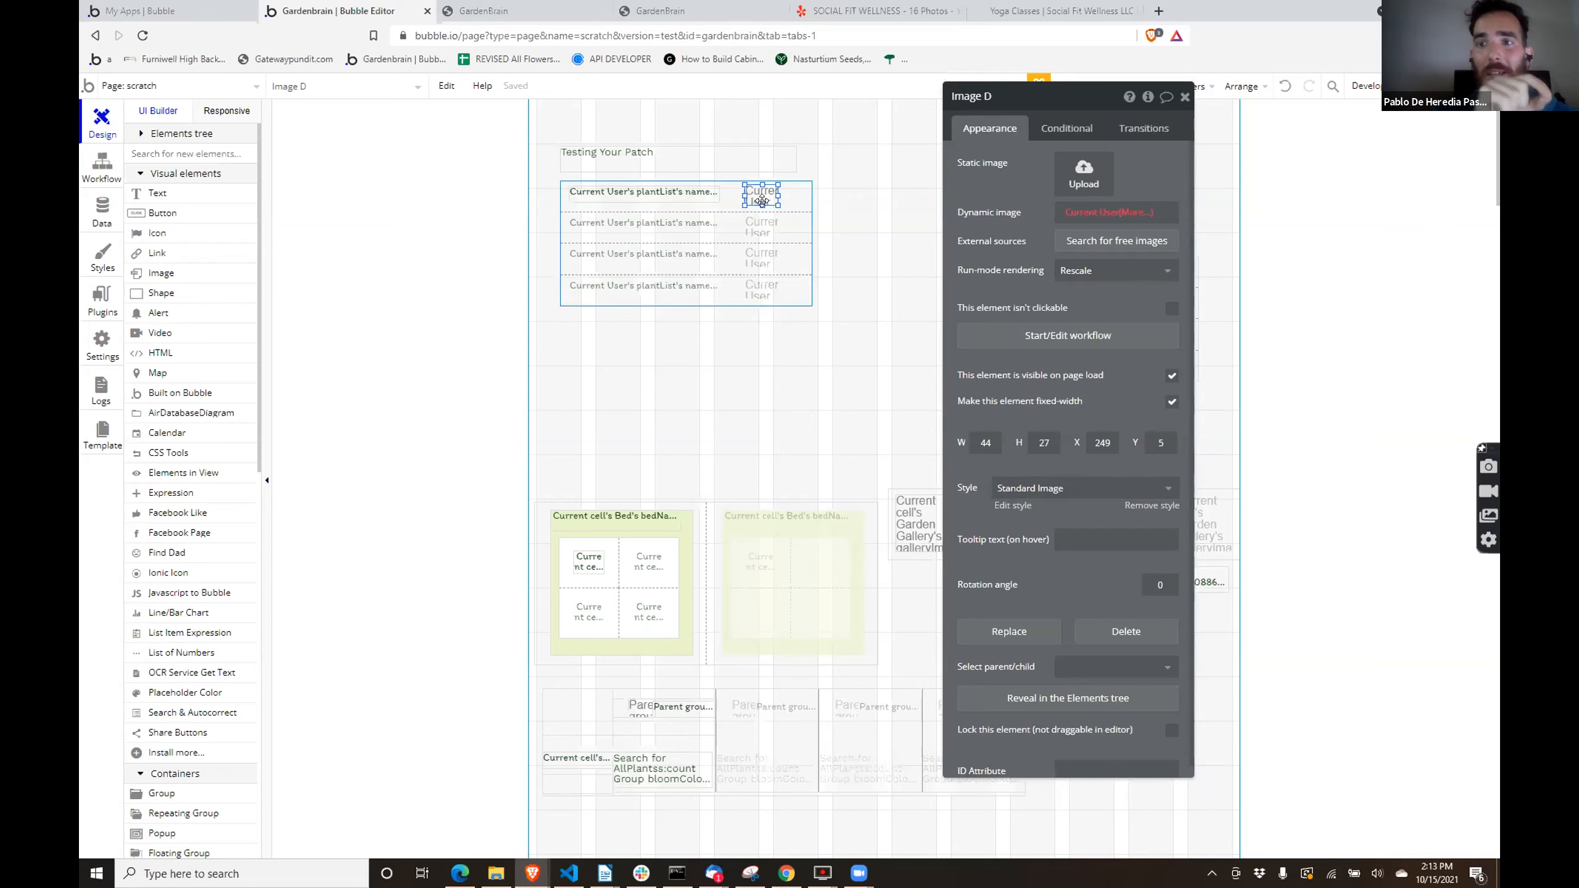
scroll(310, 388, down, 1)
scroll(193, 622, down, 3)
click(181, 591)
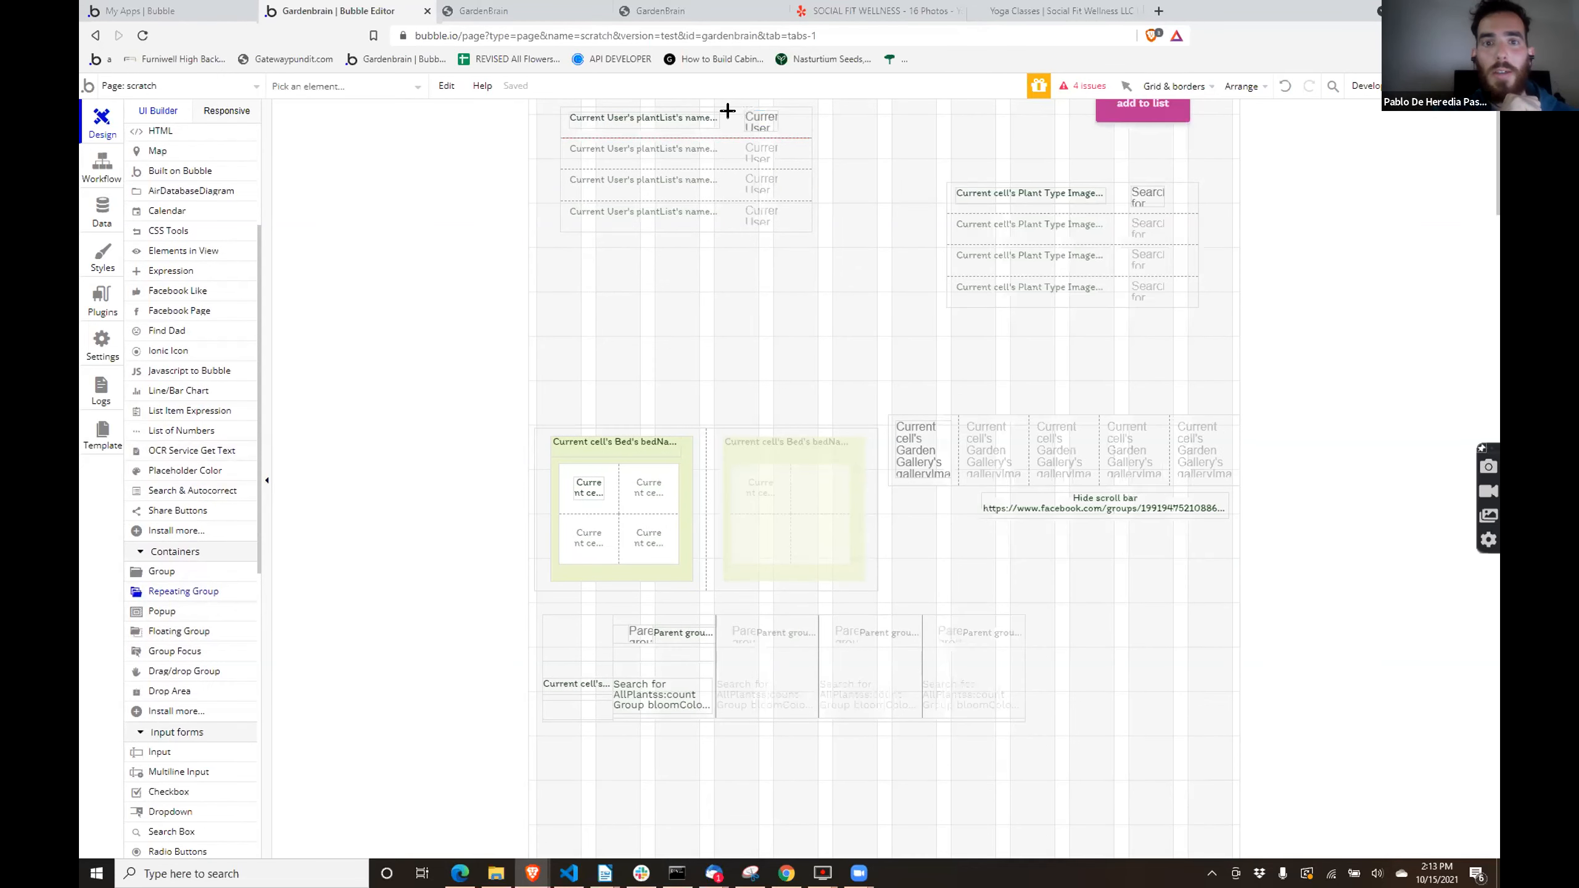
scroll(727, 110, up, 1)
drag(728, 114, 745, 185)
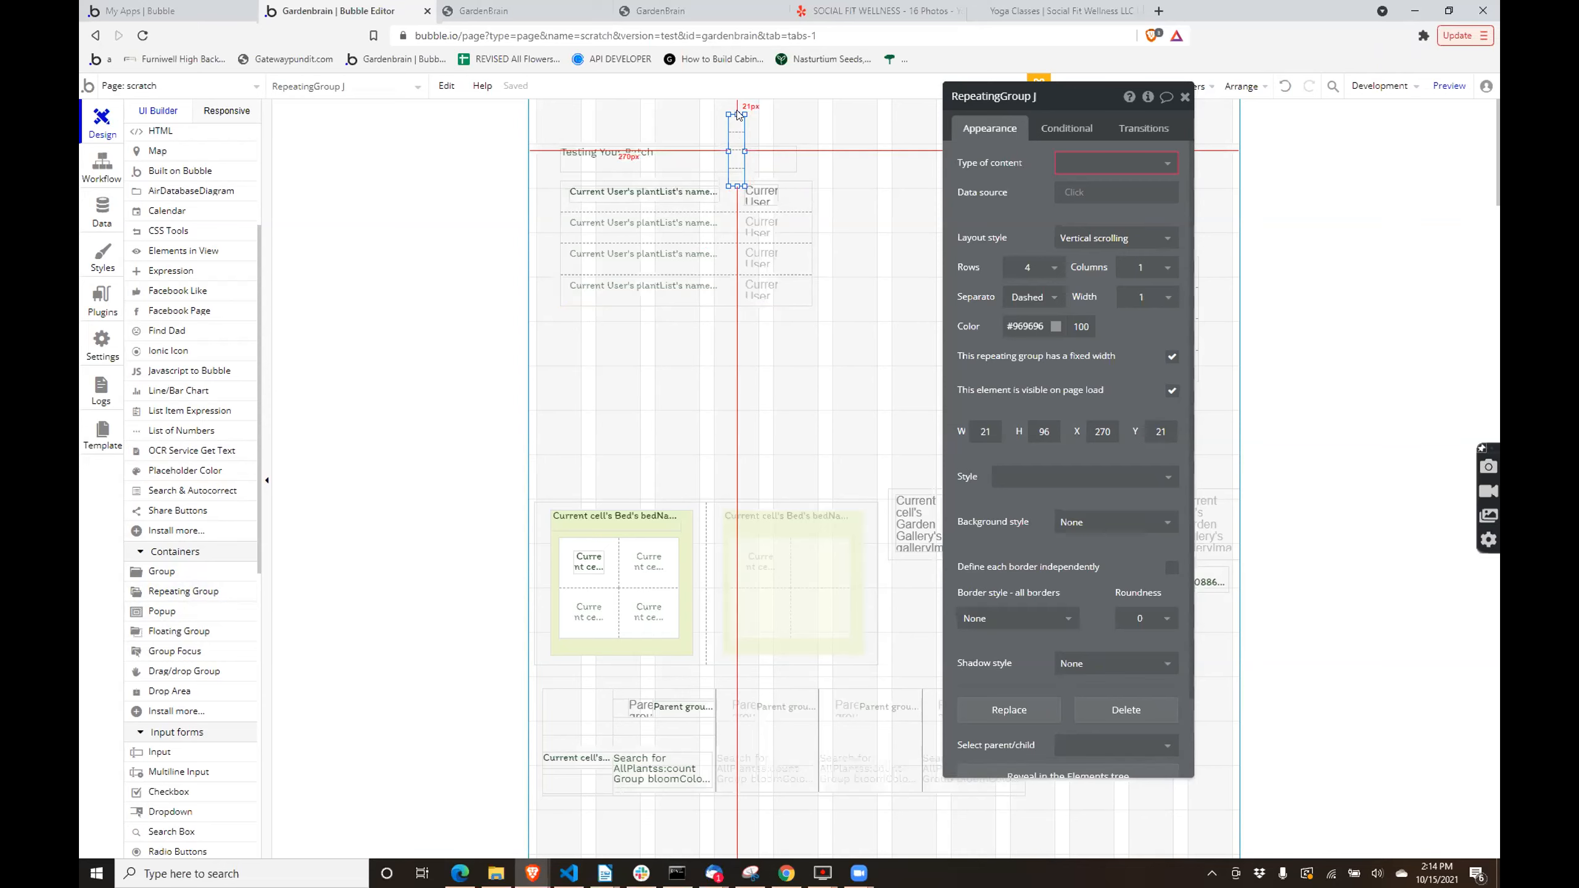
drag(733, 113, 724, 148)
drag(721, 168, 755, 210)
- Set the Plant Type repeating group to 1 row
click(802, 251)
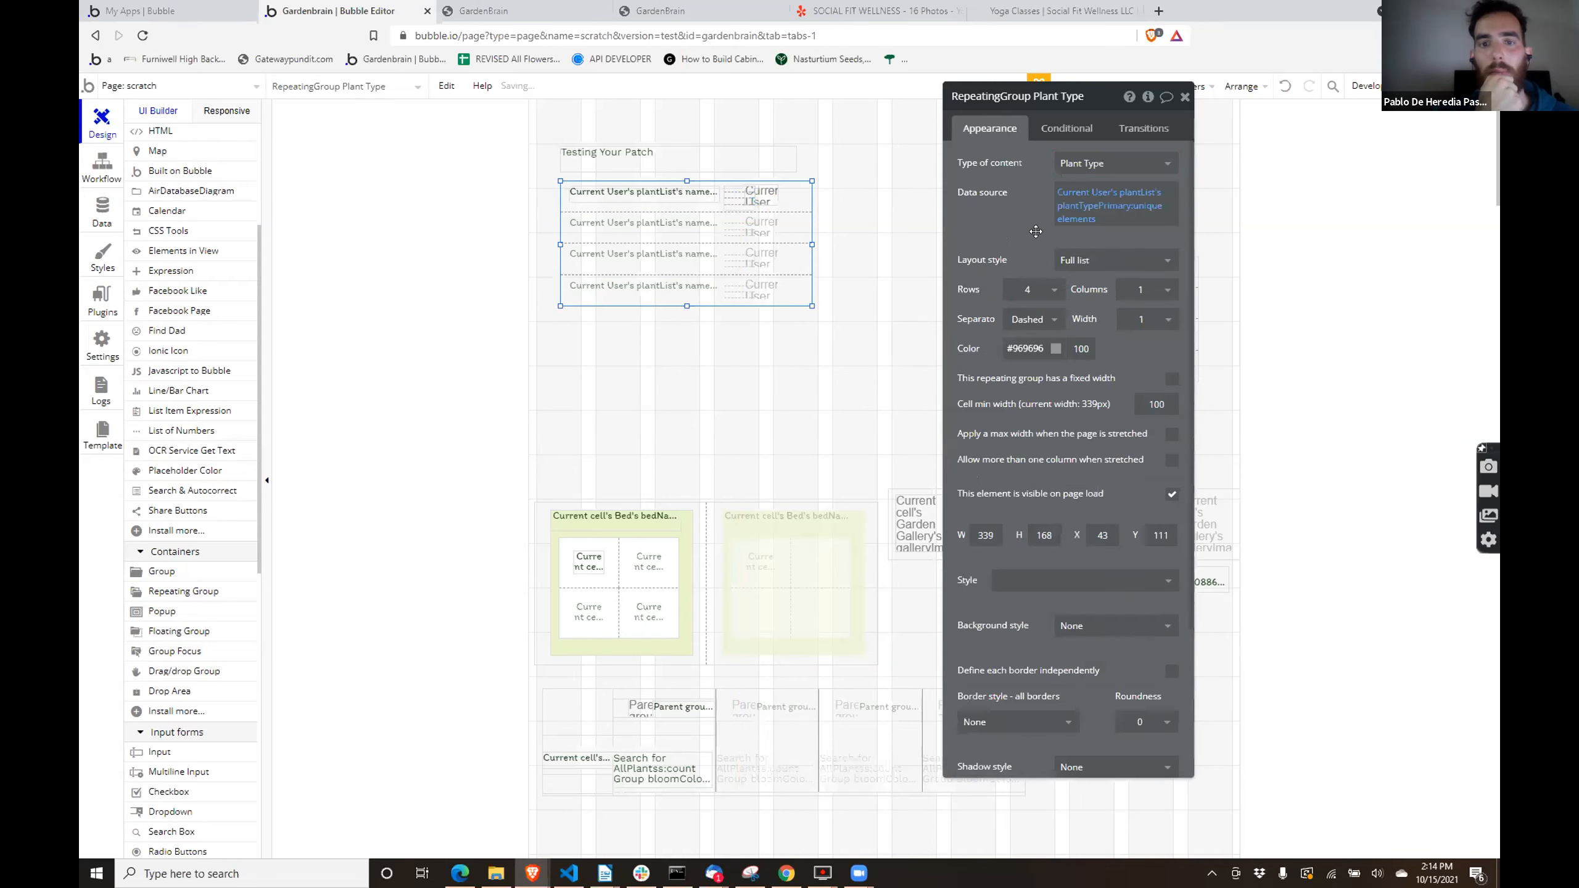
click(1031, 289)
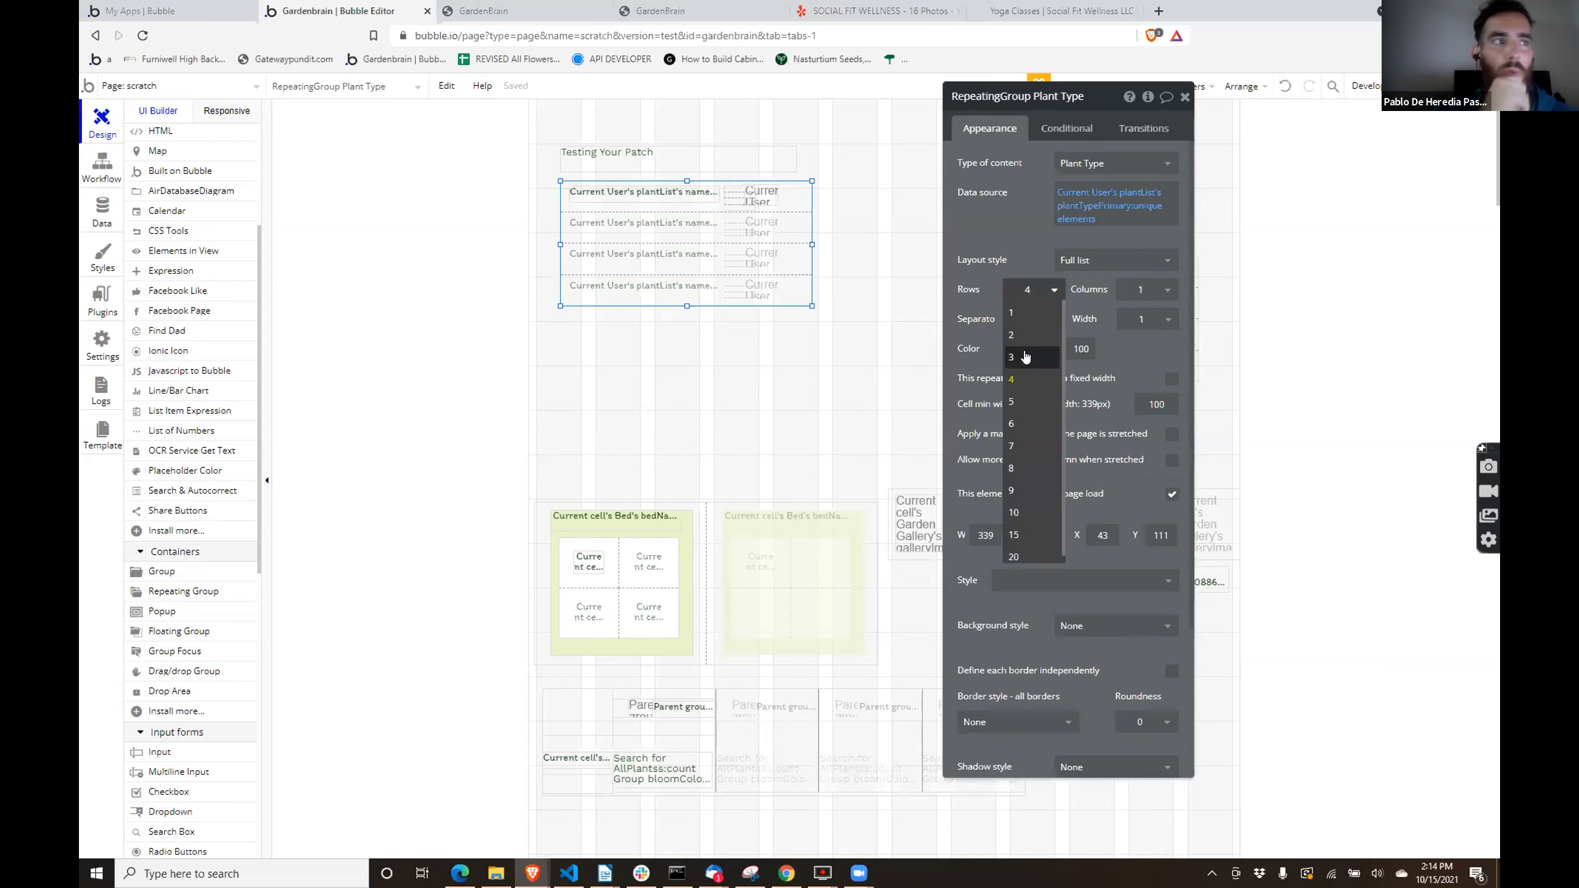
click(1013, 335)
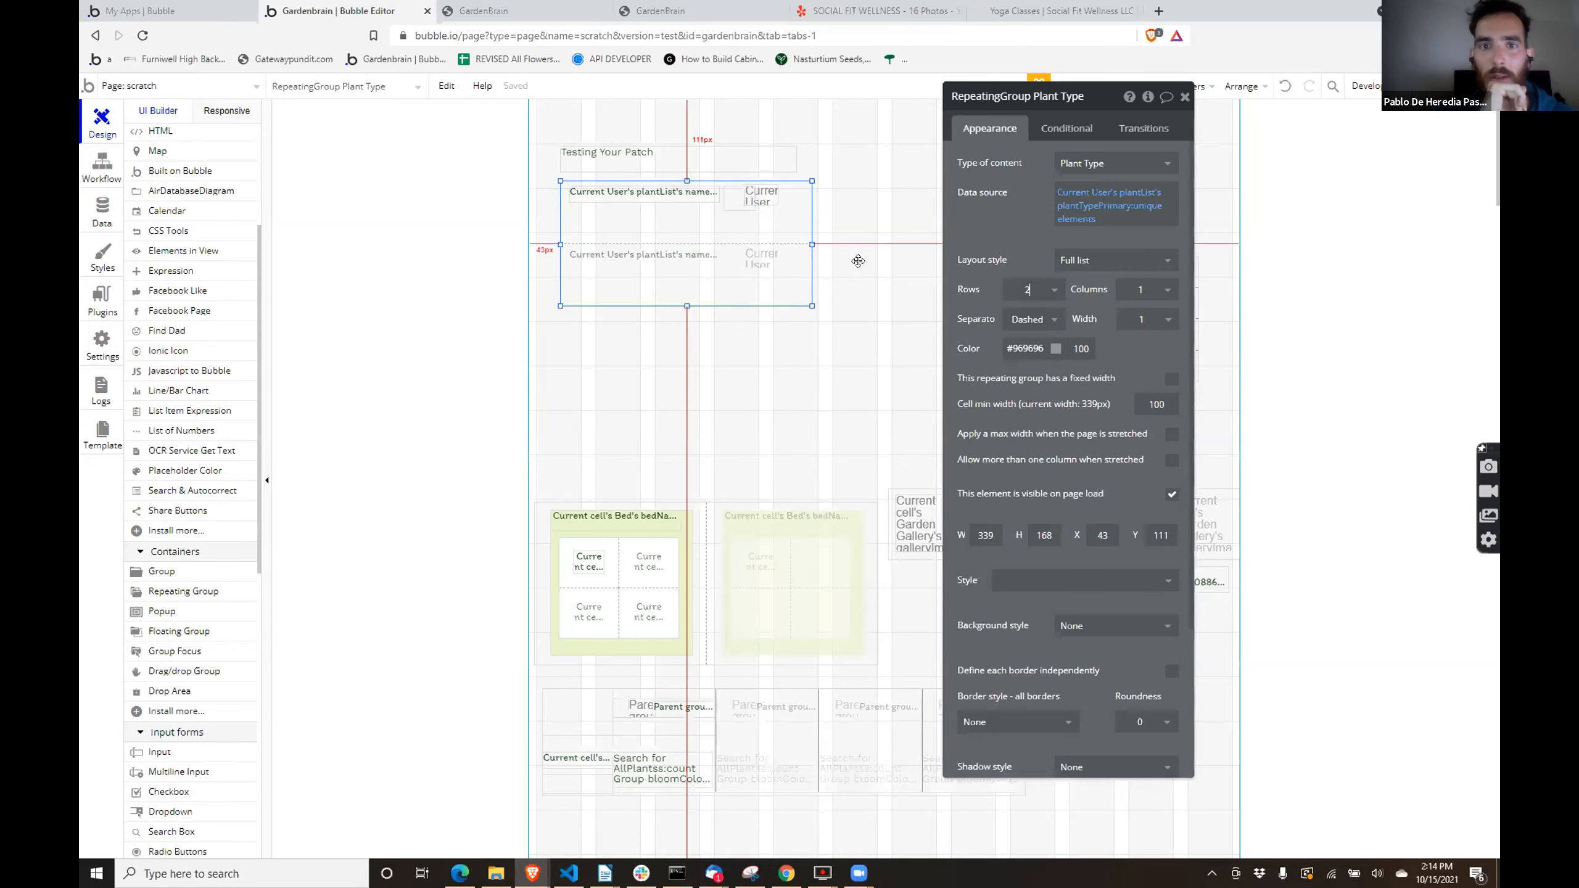
click(1033, 290)
click(1011, 313)
- Enlarge the nested repeating group to about 90 by 66 and cut and paste the image into its cell
click(750, 198)
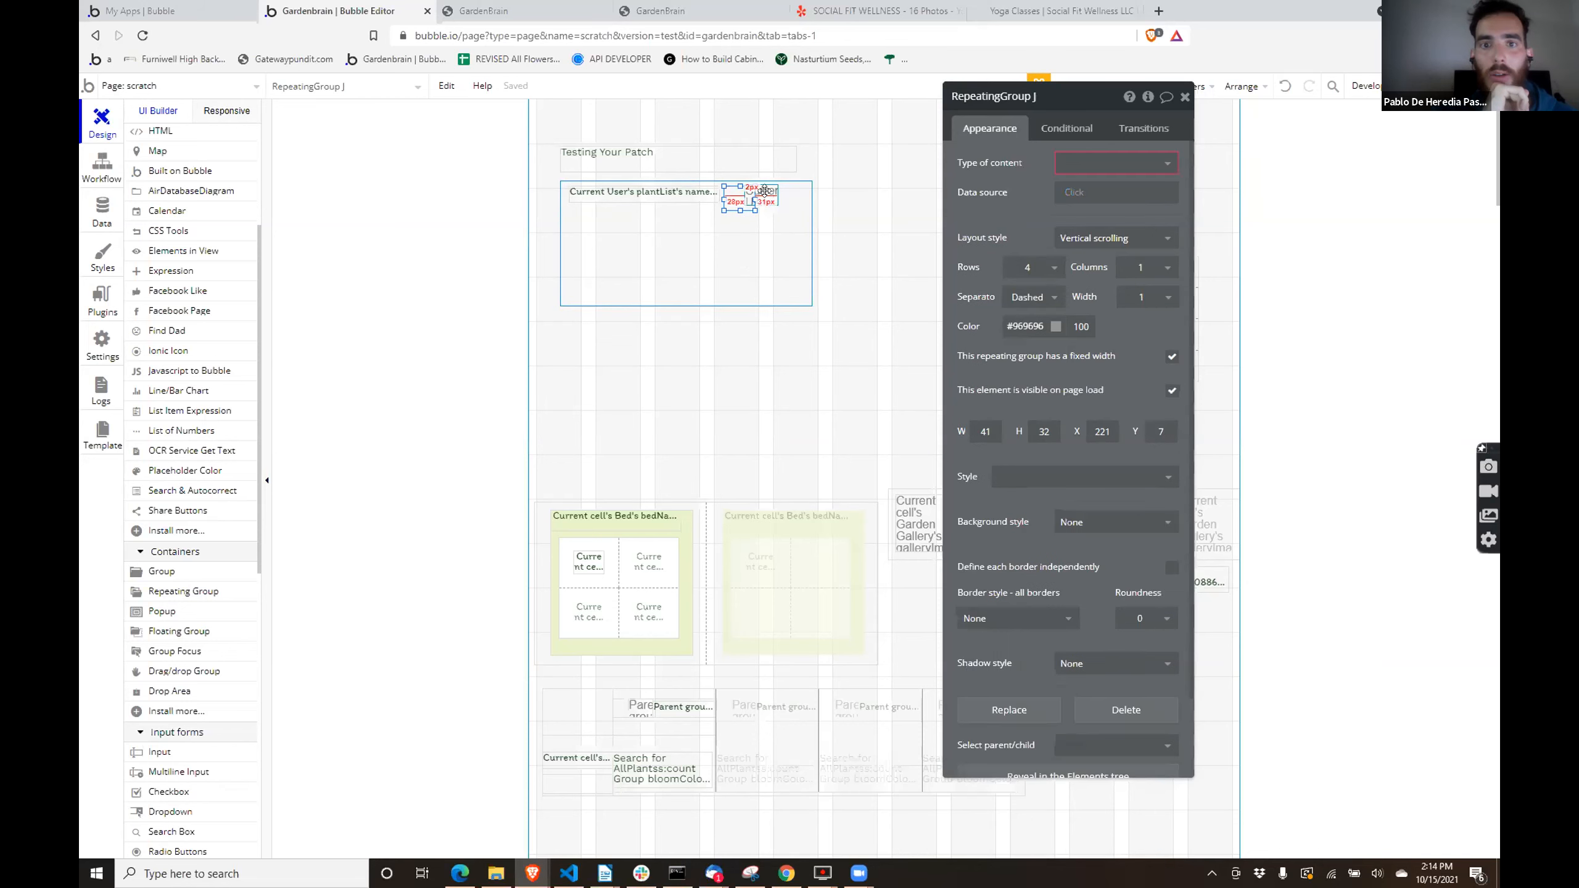
click(764, 191)
key(Delete)
click(743, 199)
drag(750, 200, 786, 225)
key(ctrl+v)
click(757, 213)
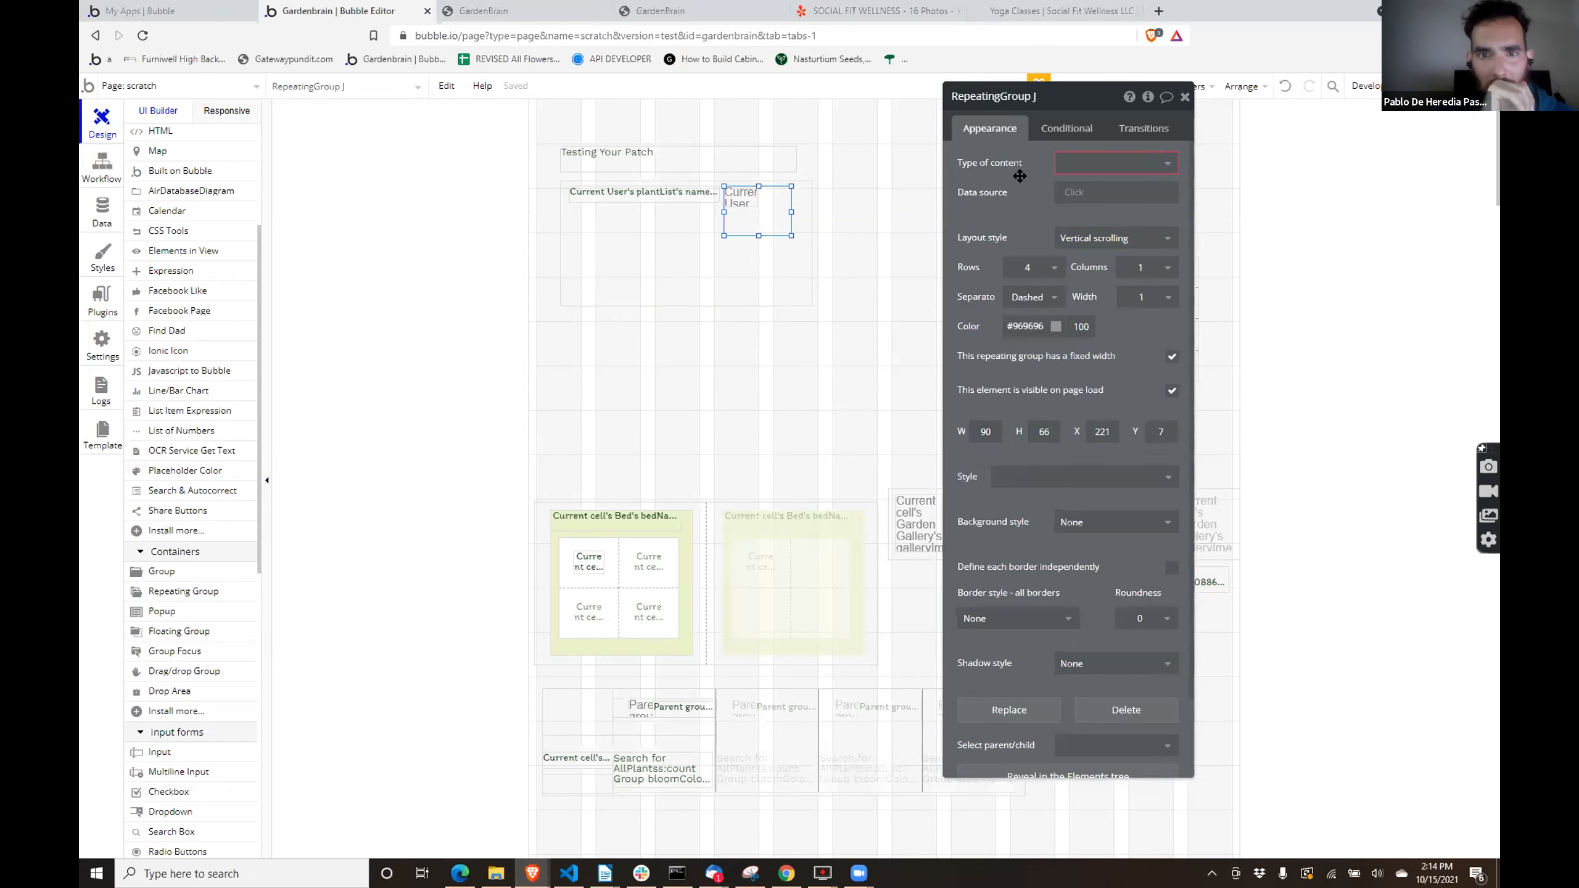
click(1070, 161)
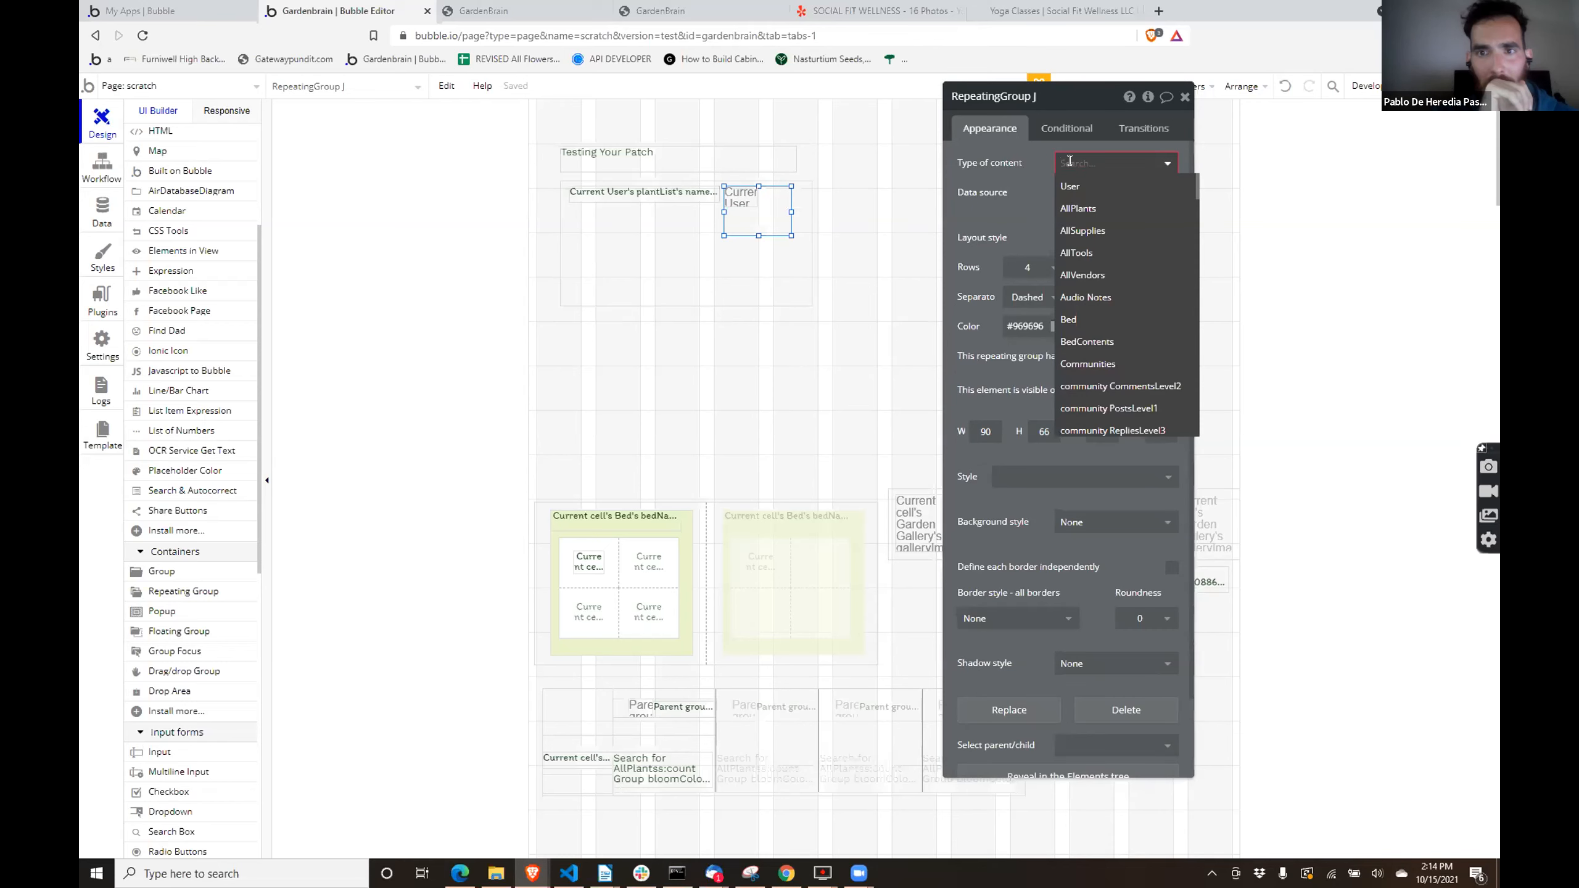
text(c)
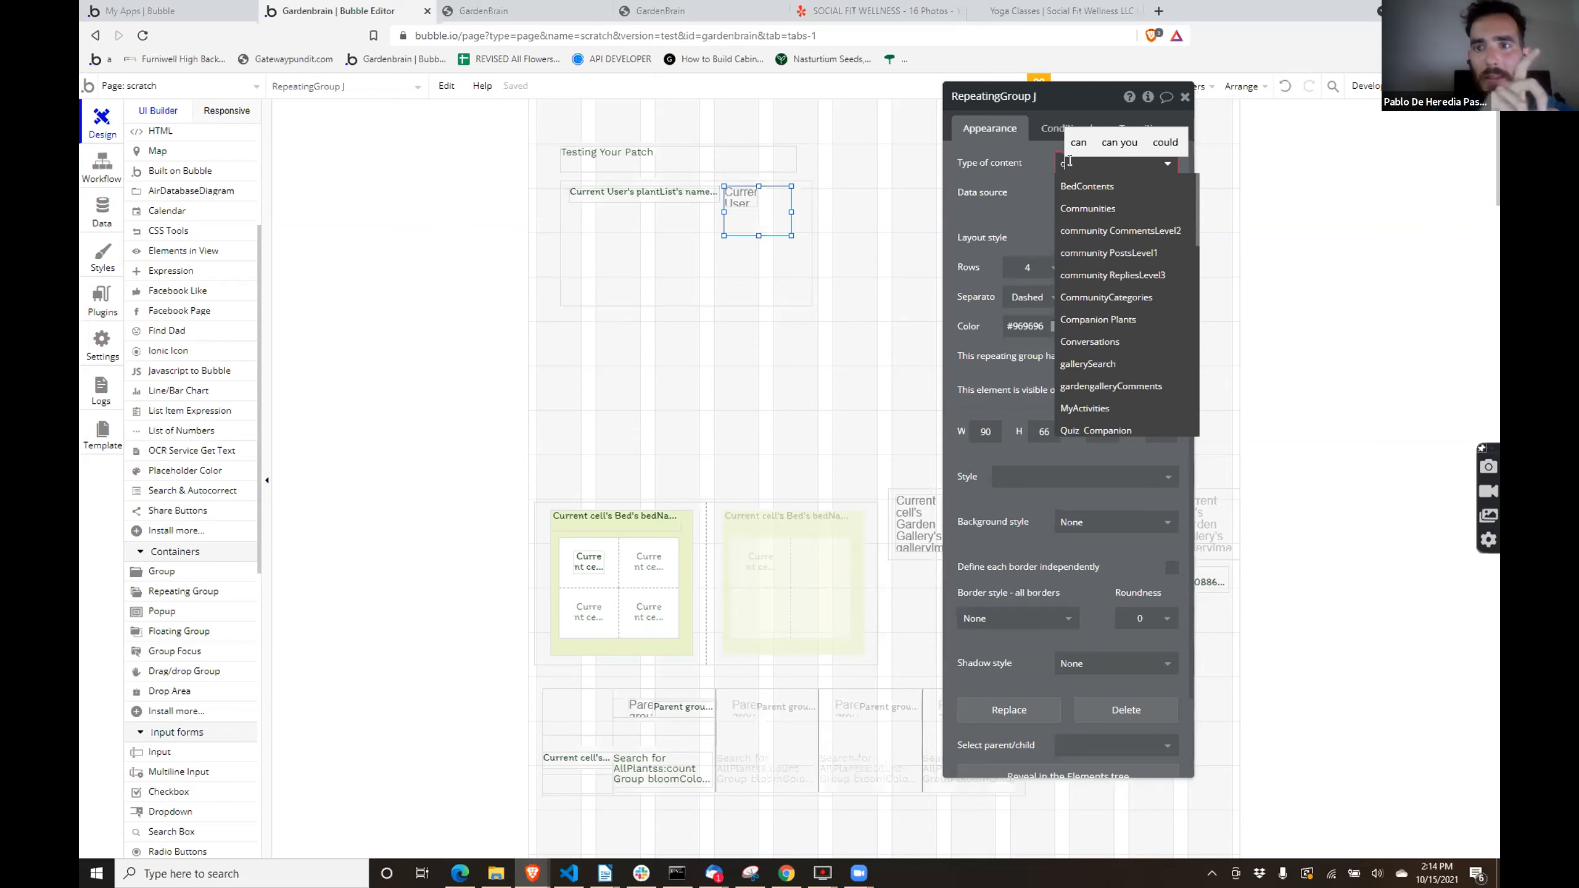
key(BackSpace)
text(pl)
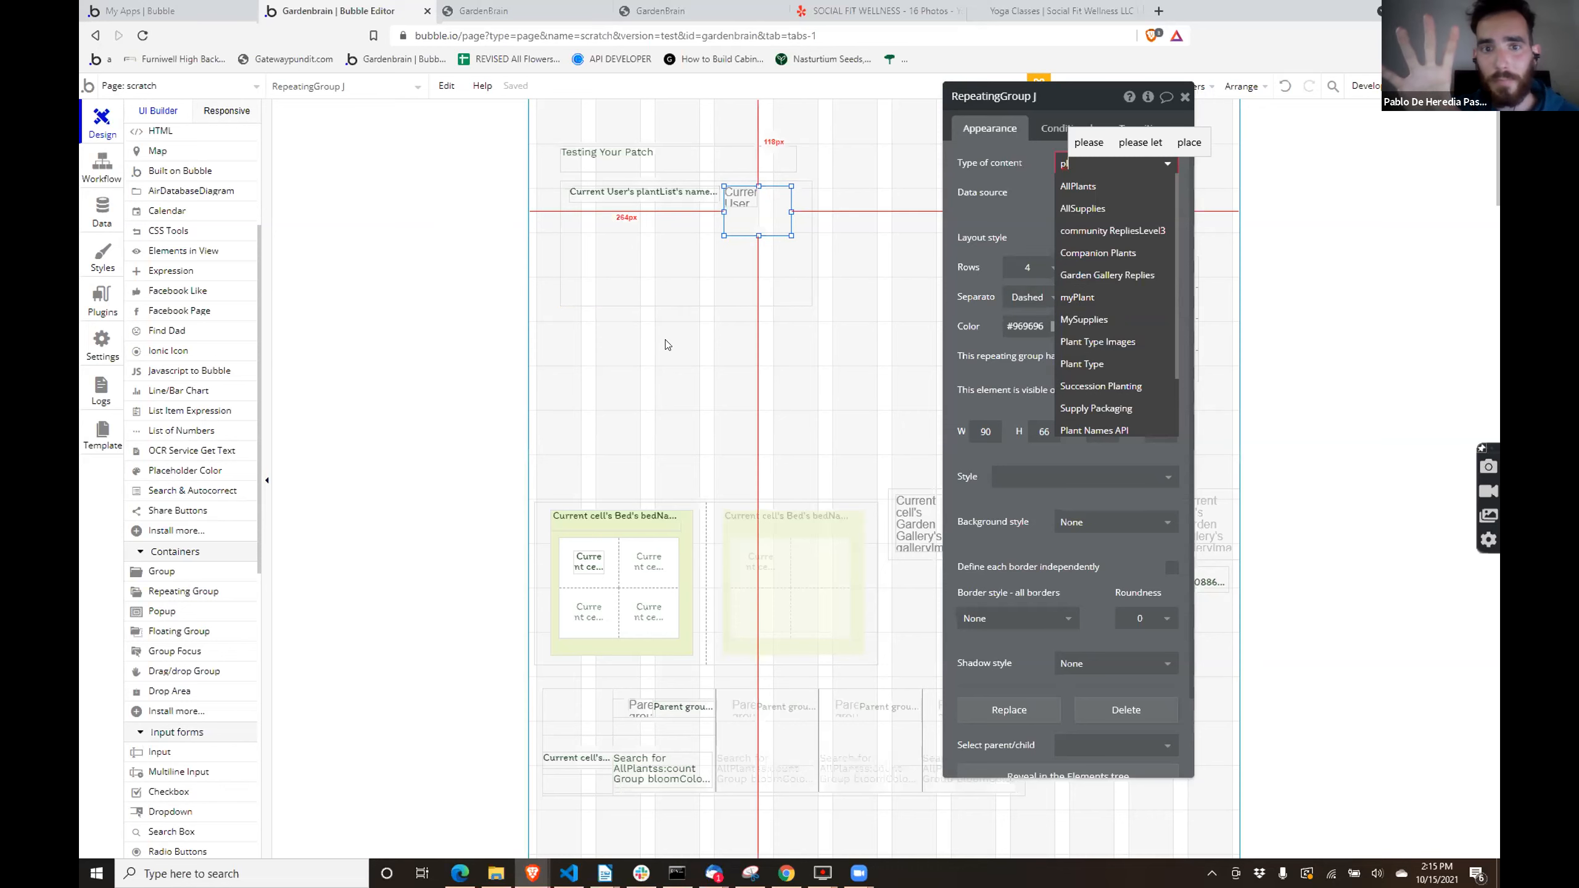
click(648, 223)
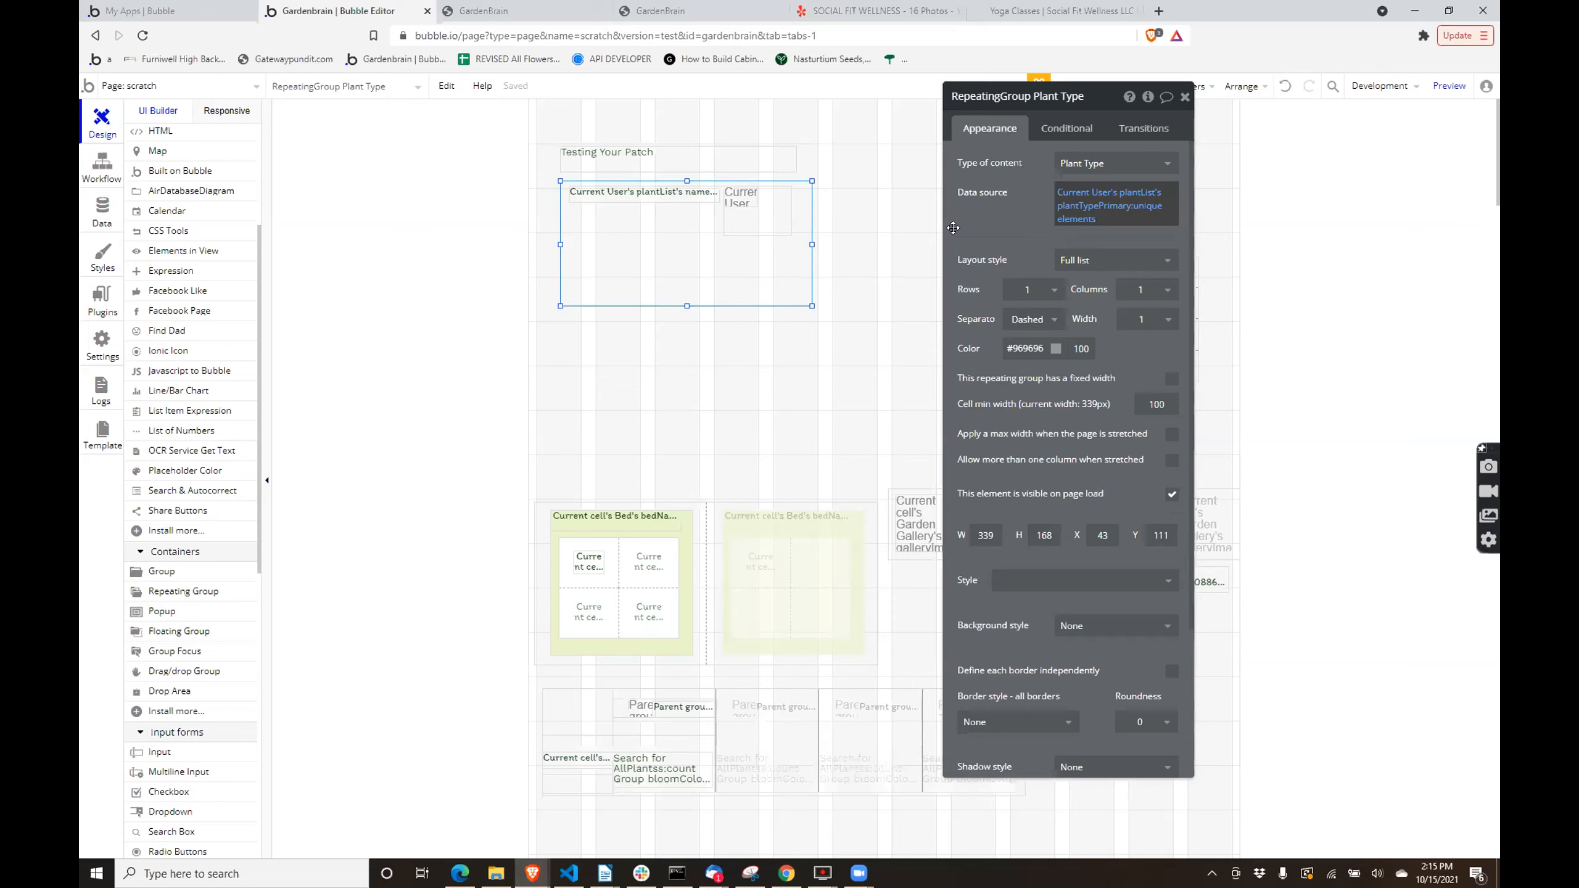
- Set the nested repeating group's data source to Current User's plantList and its content type to myPlant
click(754, 221)
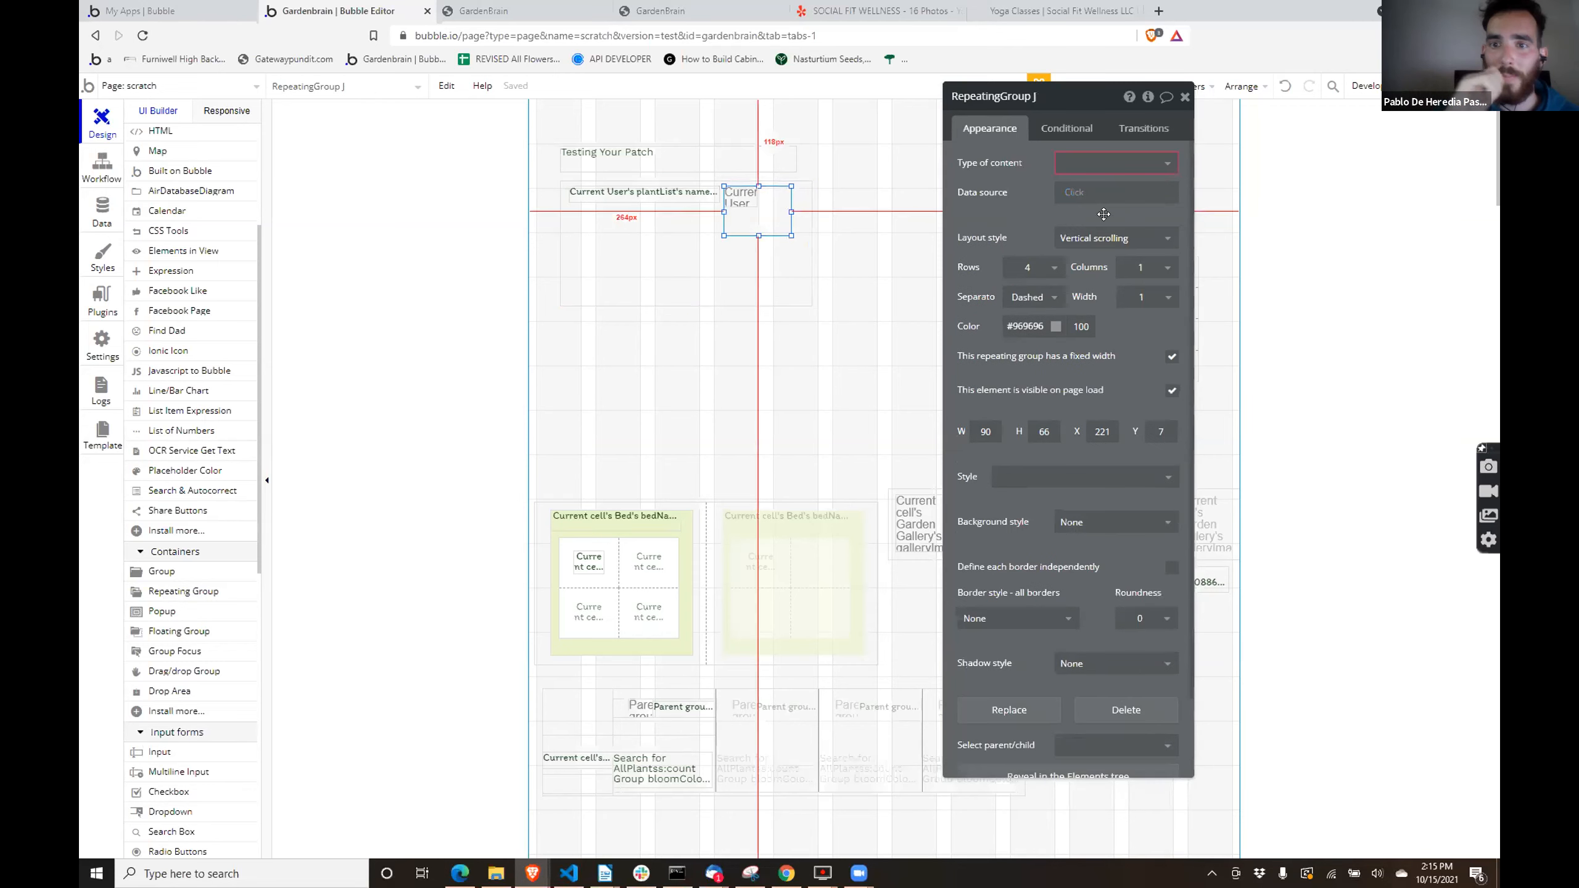
click(1098, 164)
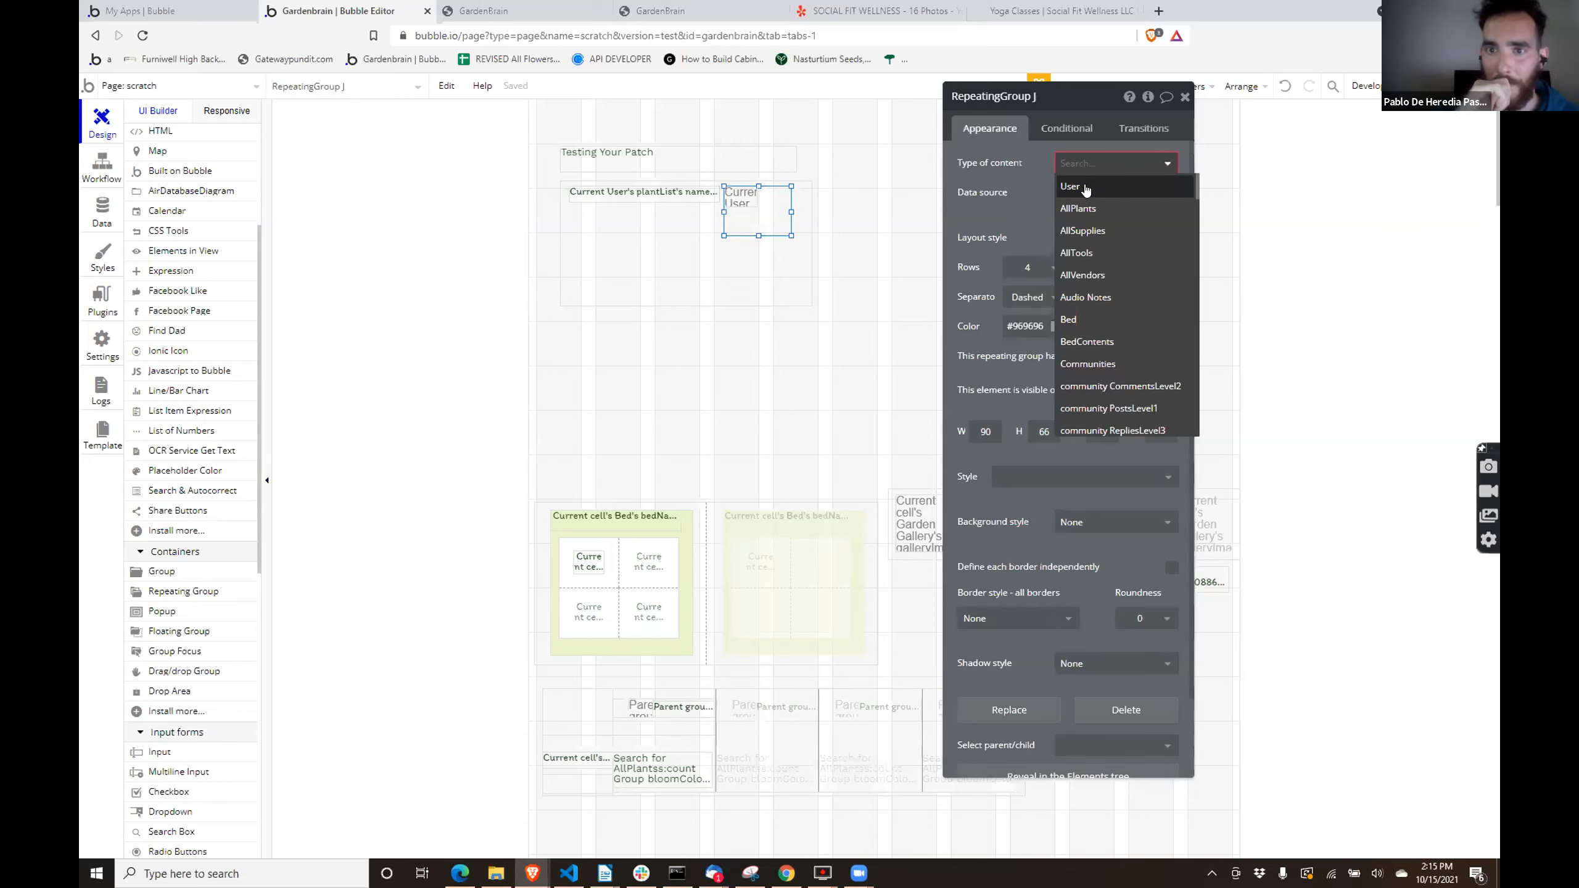
click(1085, 188)
click(1072, 195)
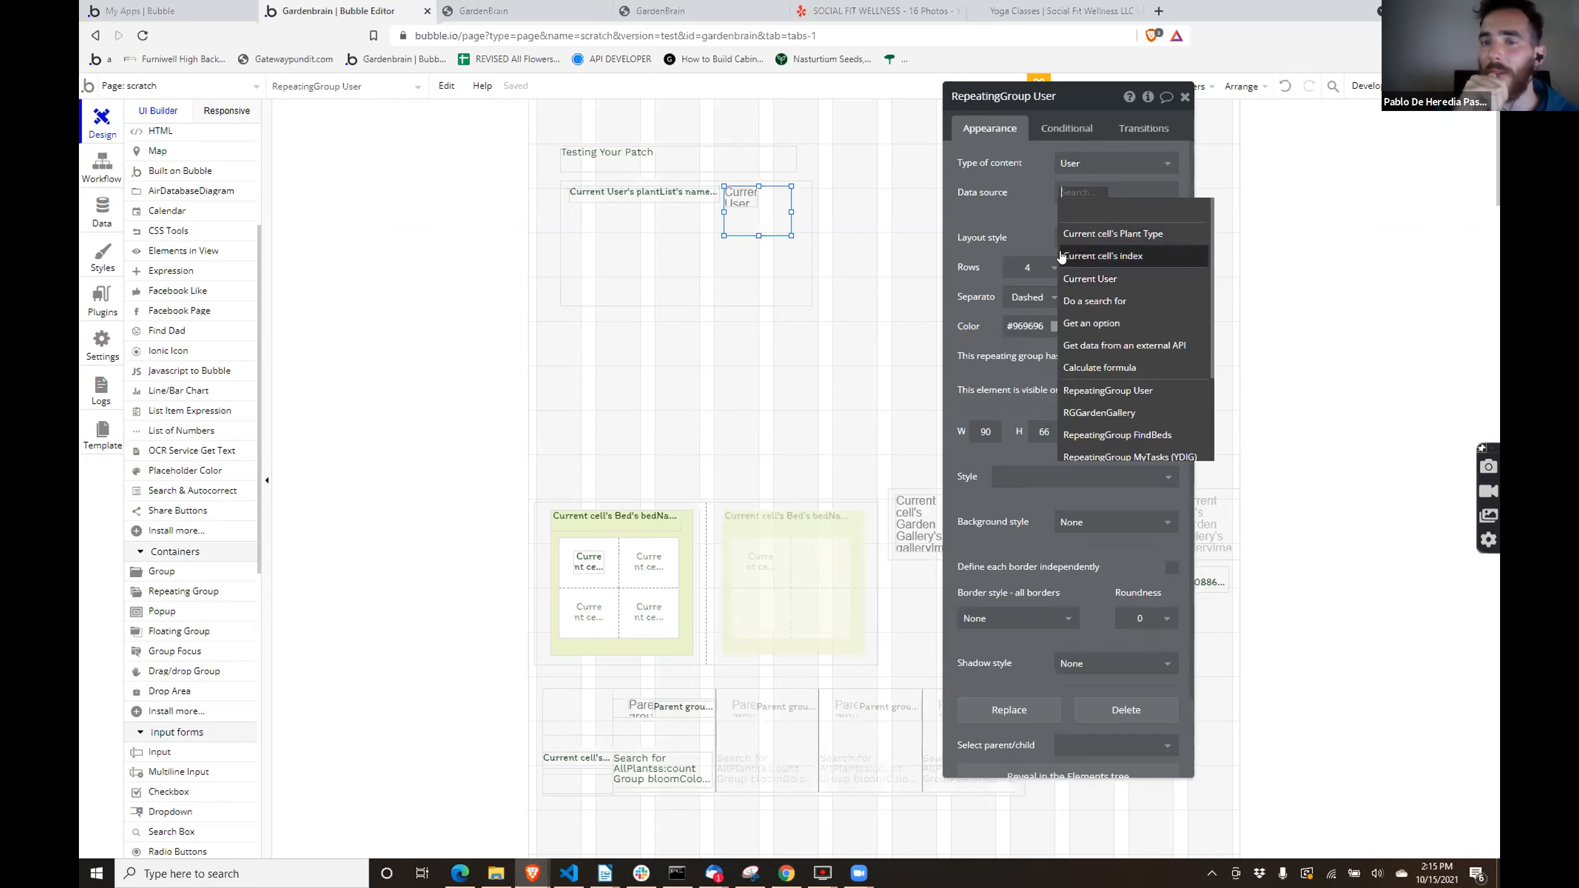
mouse_move(1060, 257)
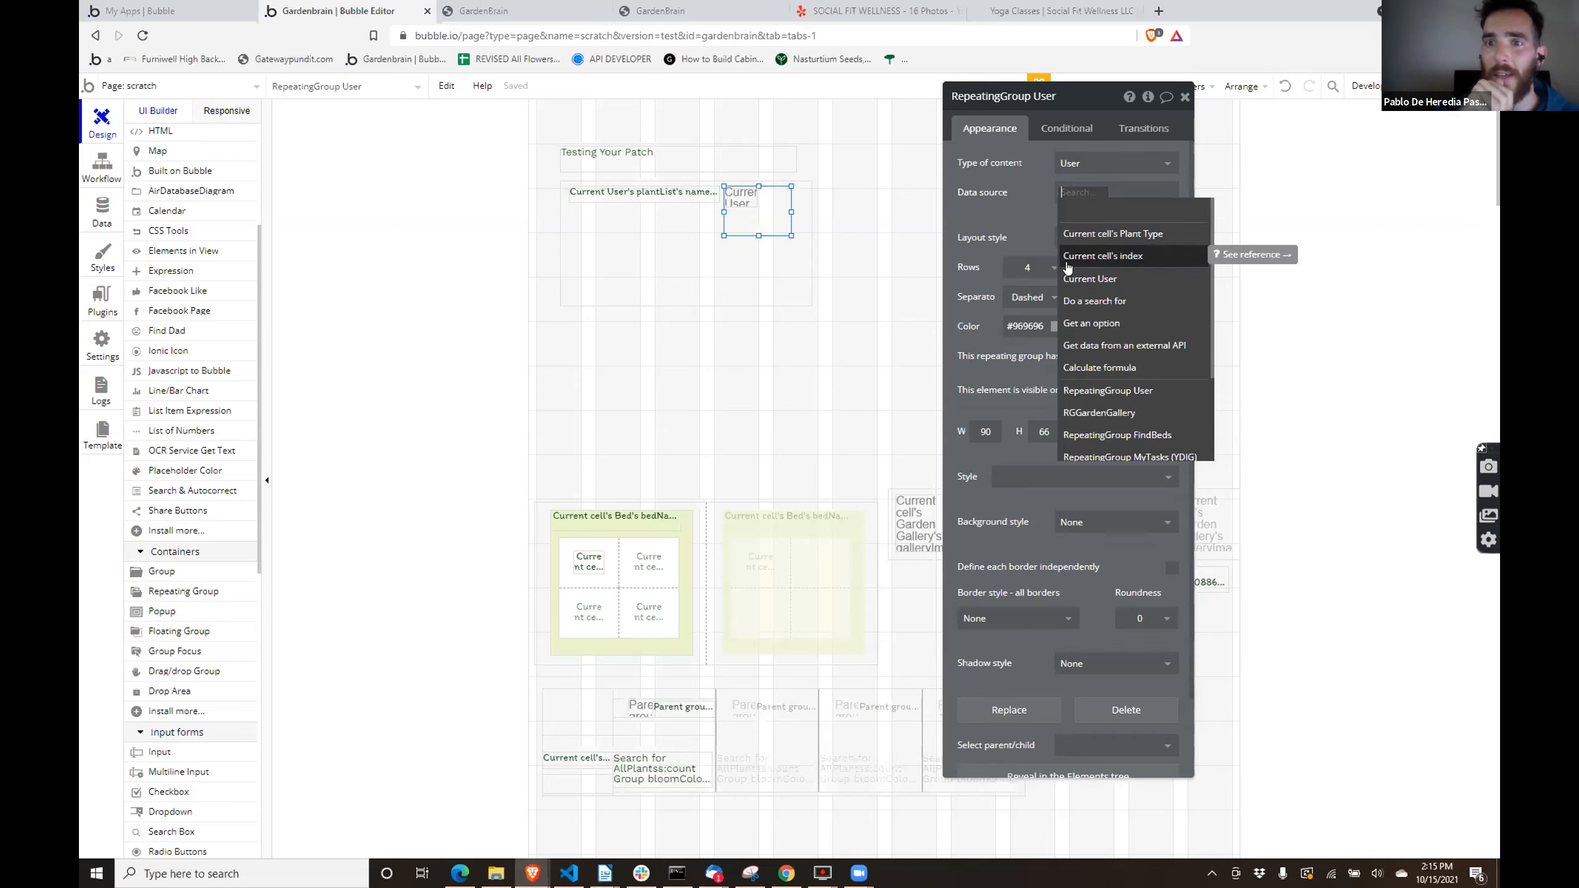
click(1087, 279)
text(plan)
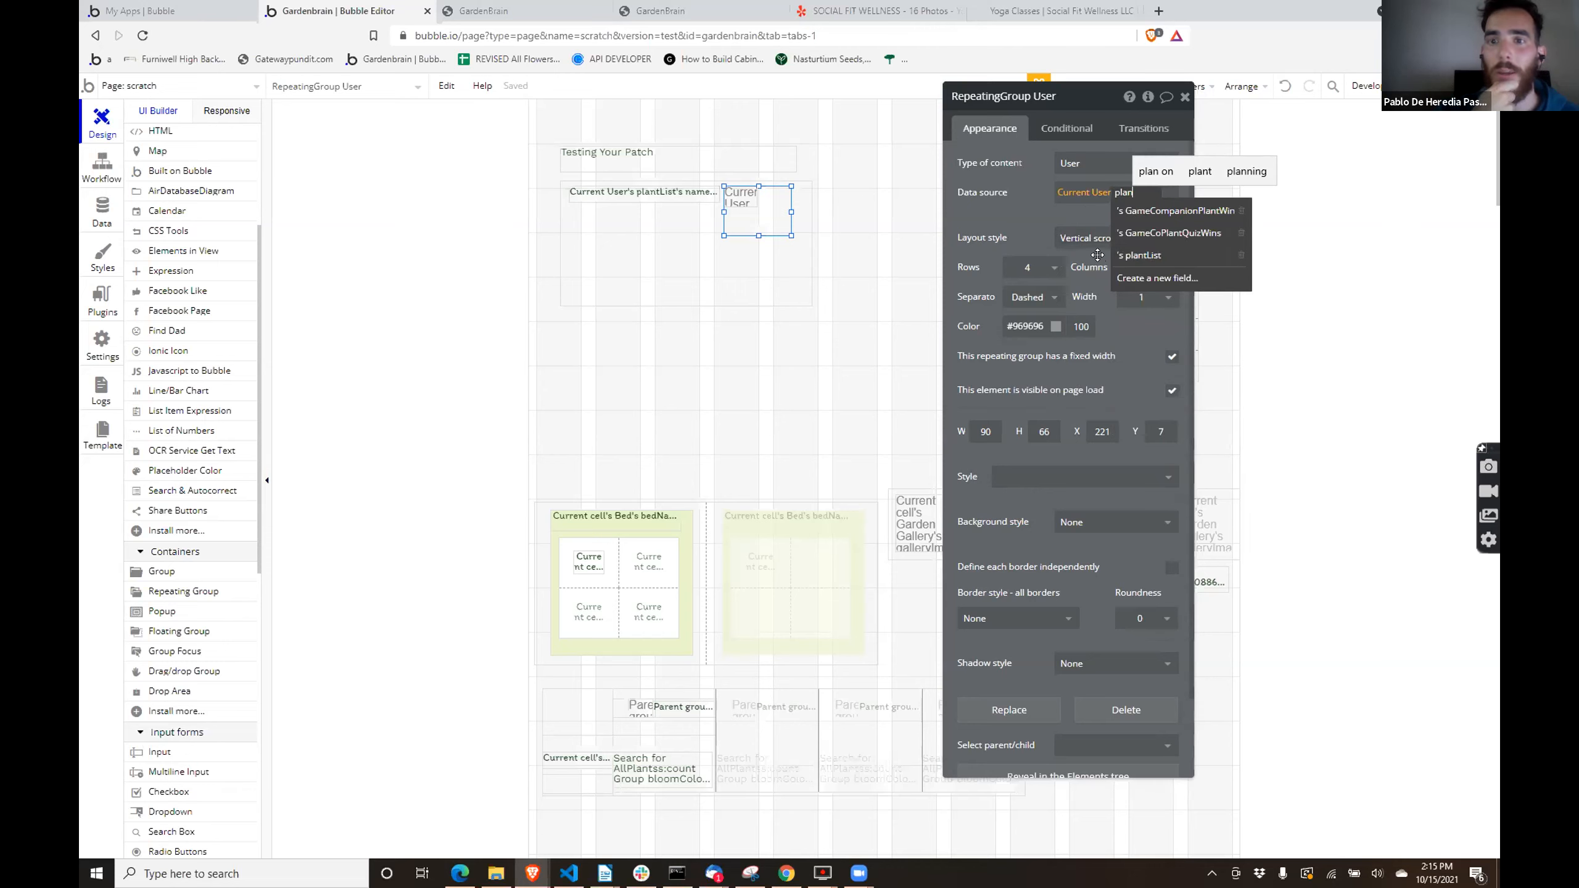
click(1128, 261)
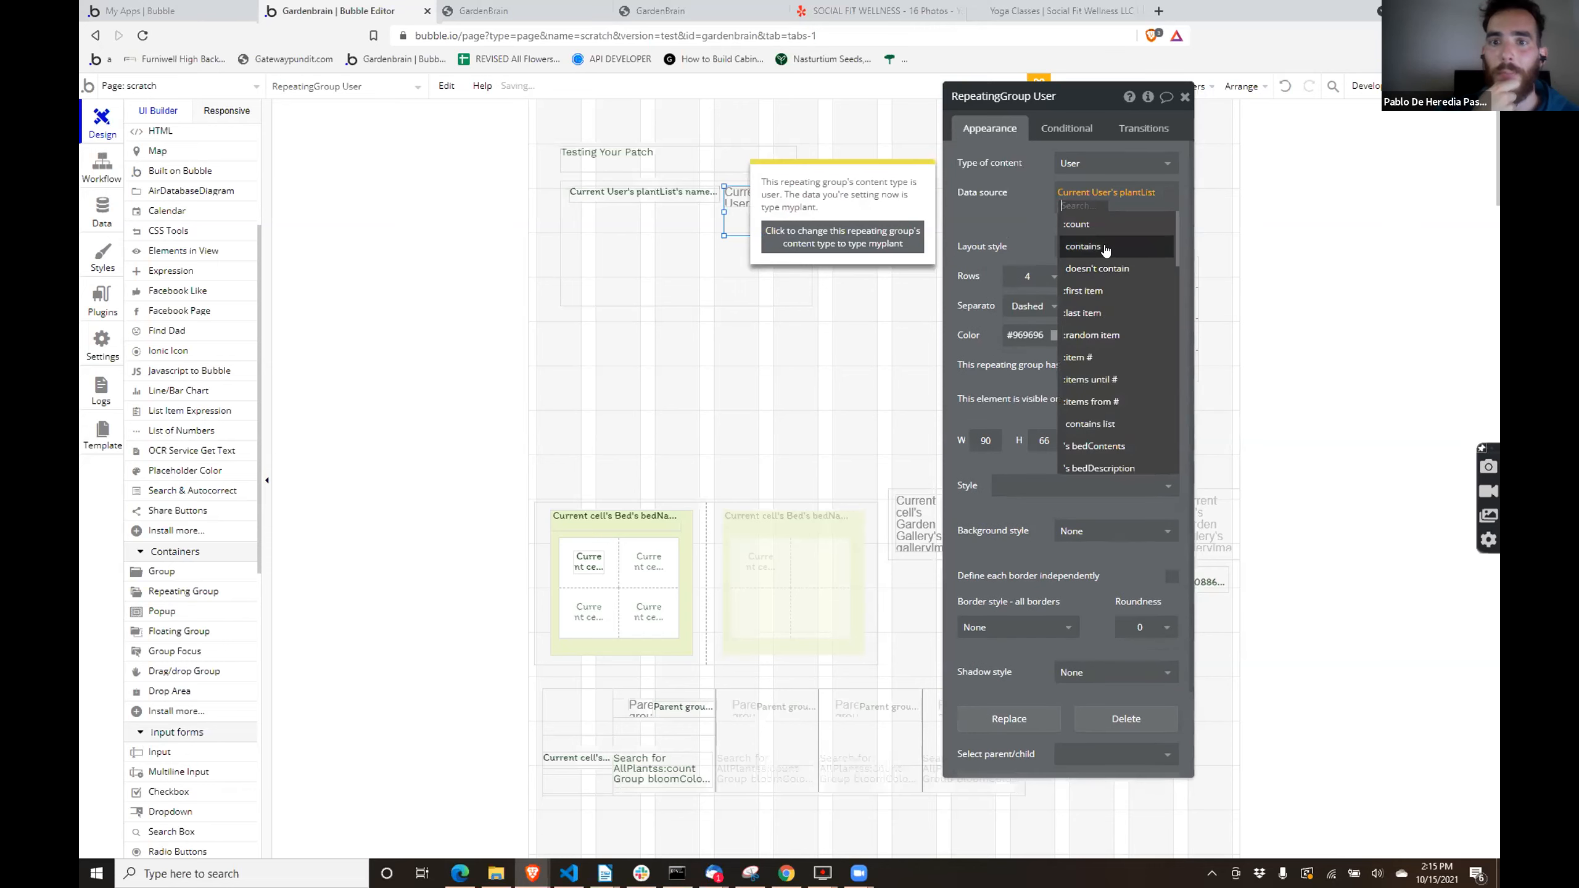
scroll(1082, 386, down, 2)
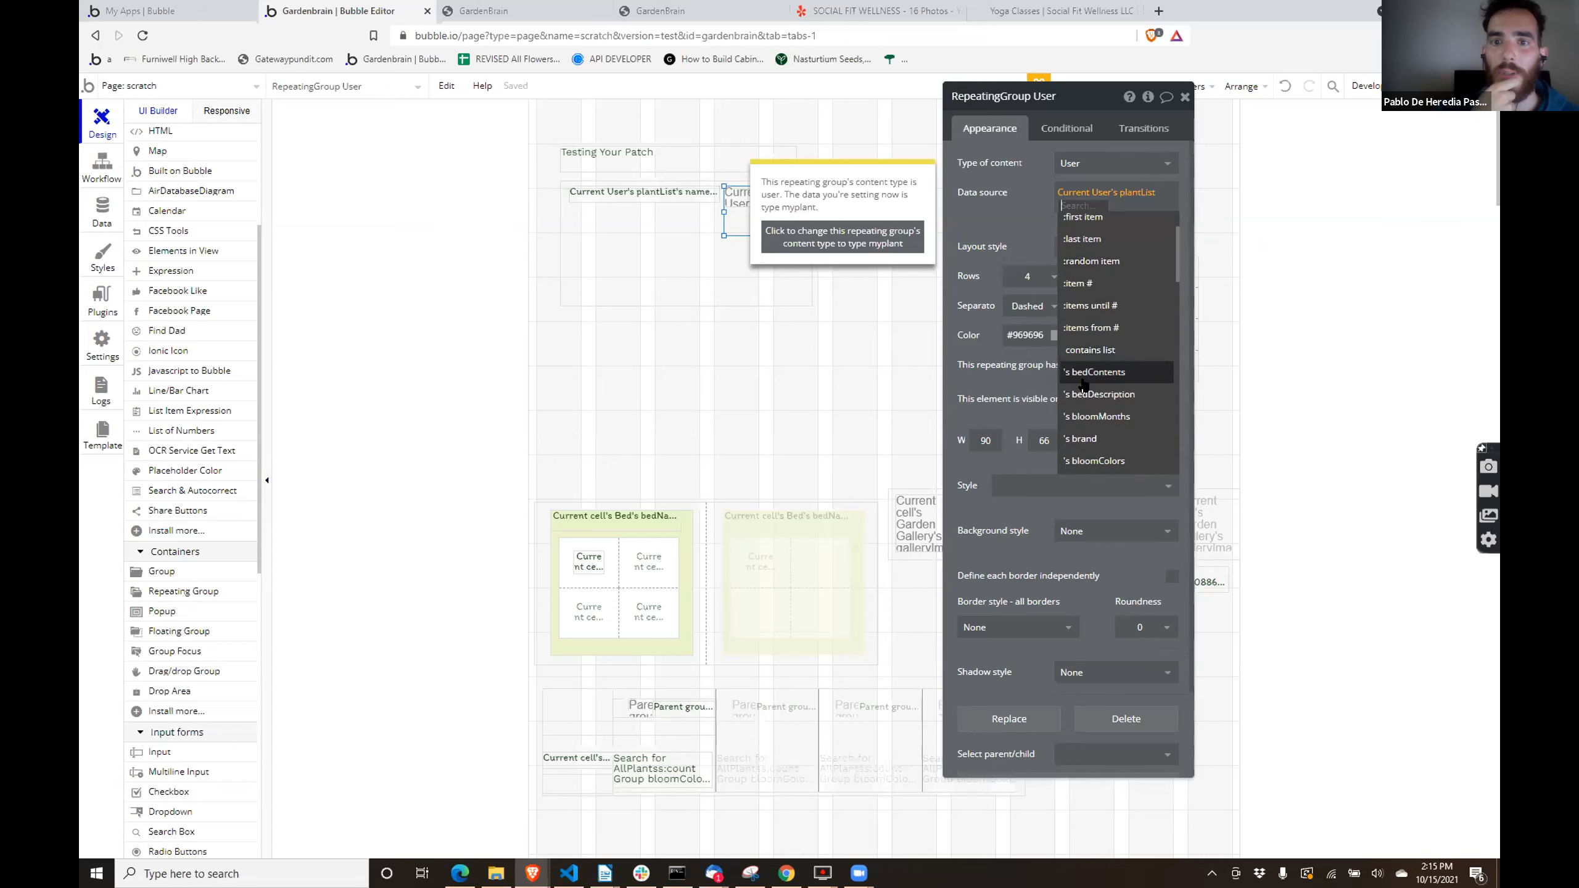
click(864, 236)
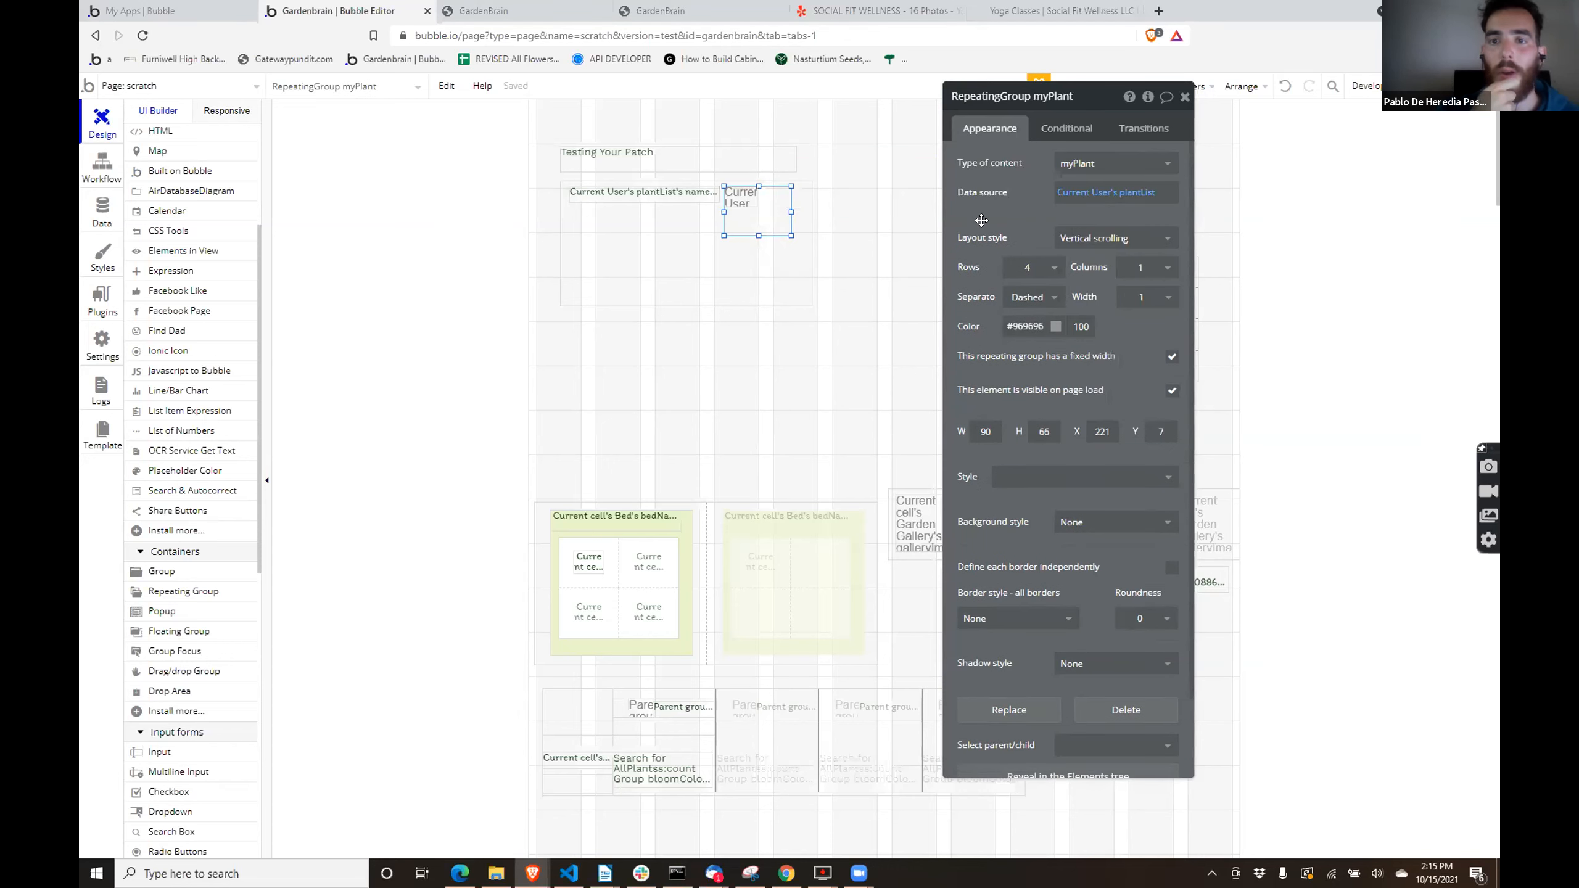
- Change the nested myPlant repeating group's layout style to Full list with 1 row
click(742, 199)
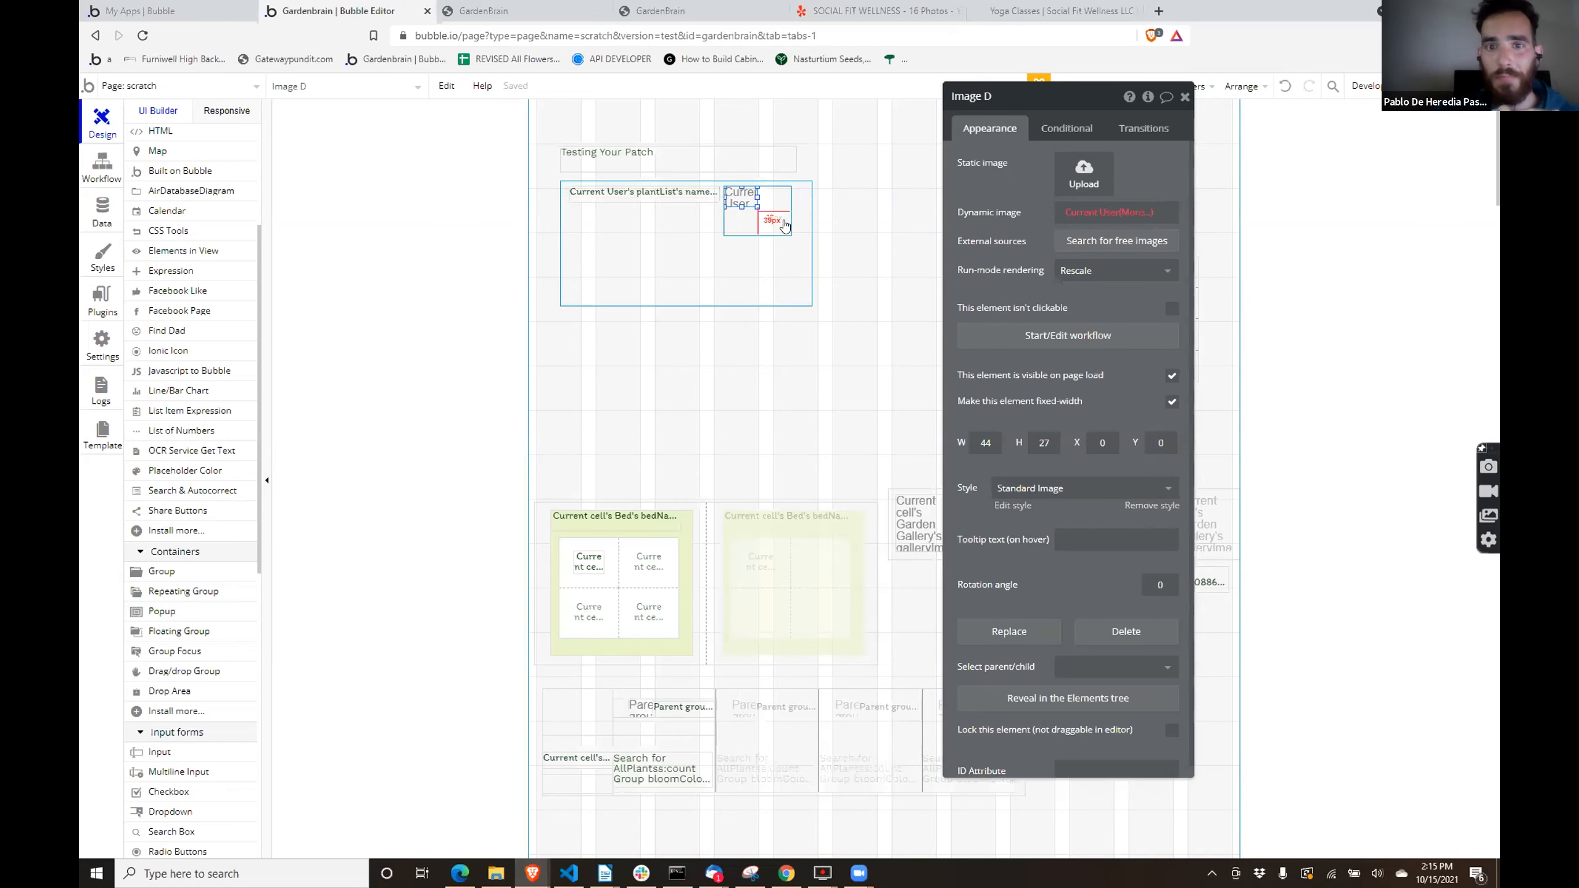
click(781, 231)
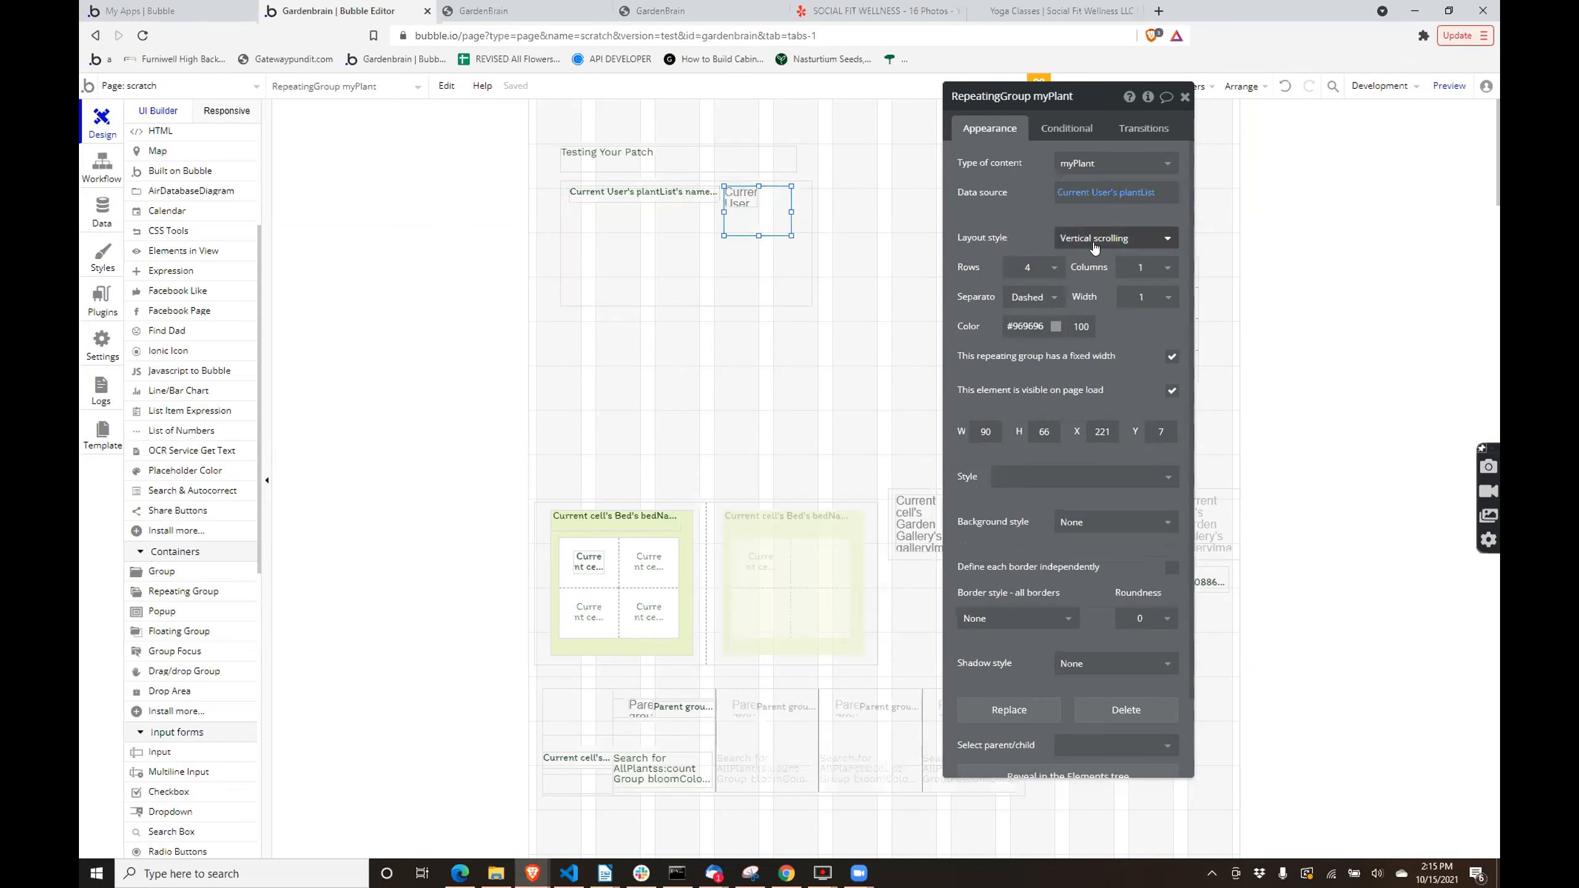
click(1094, 239)
click(1075, 305)
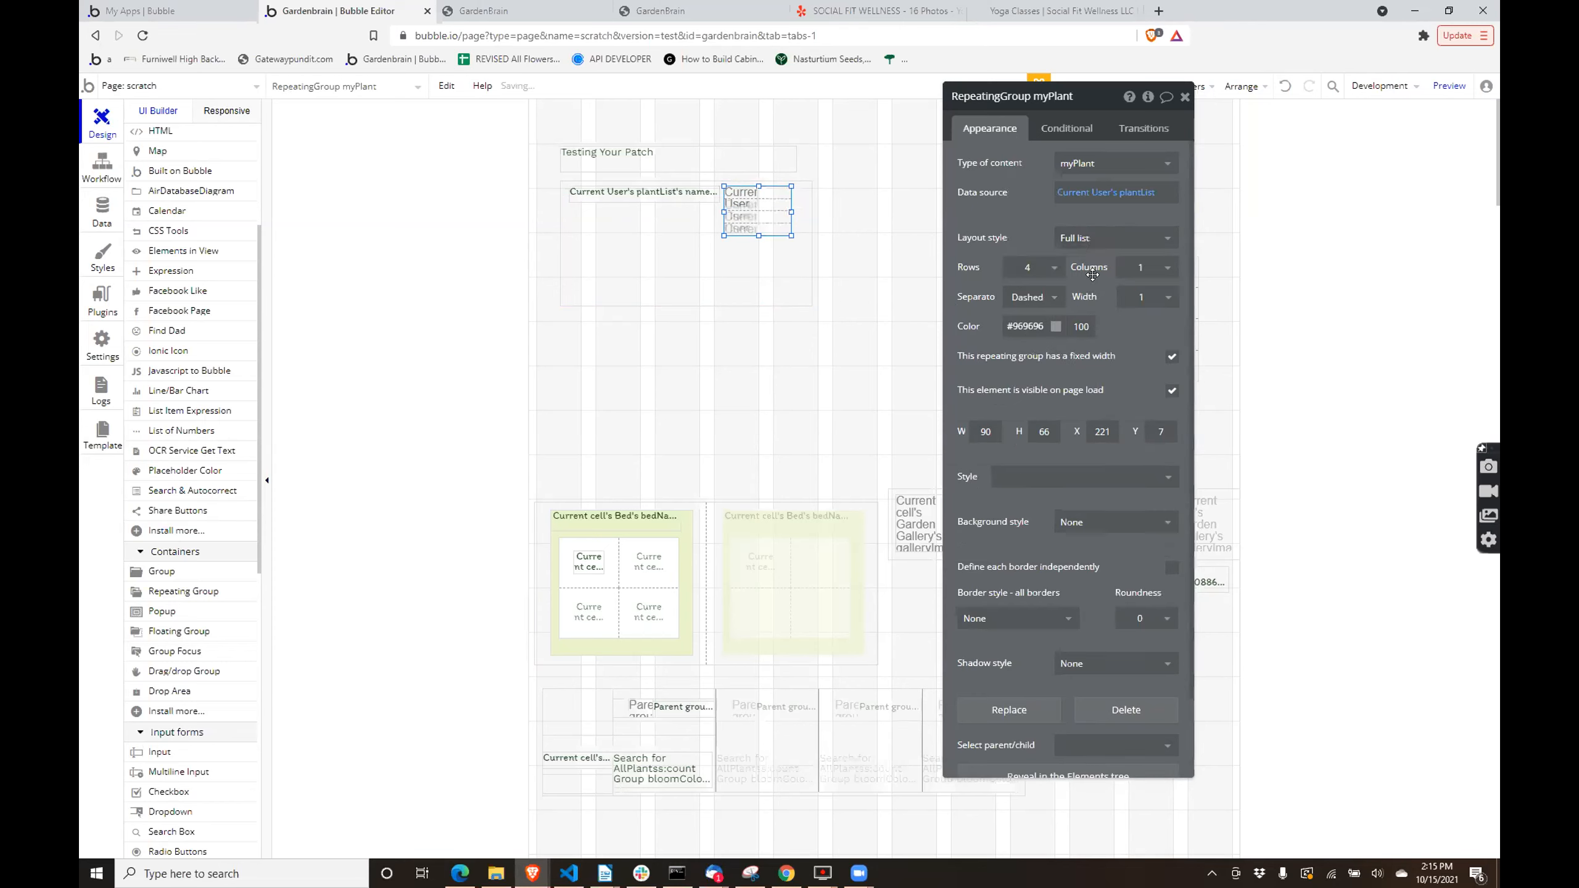
click(1050, 274)
click(1027, 296)
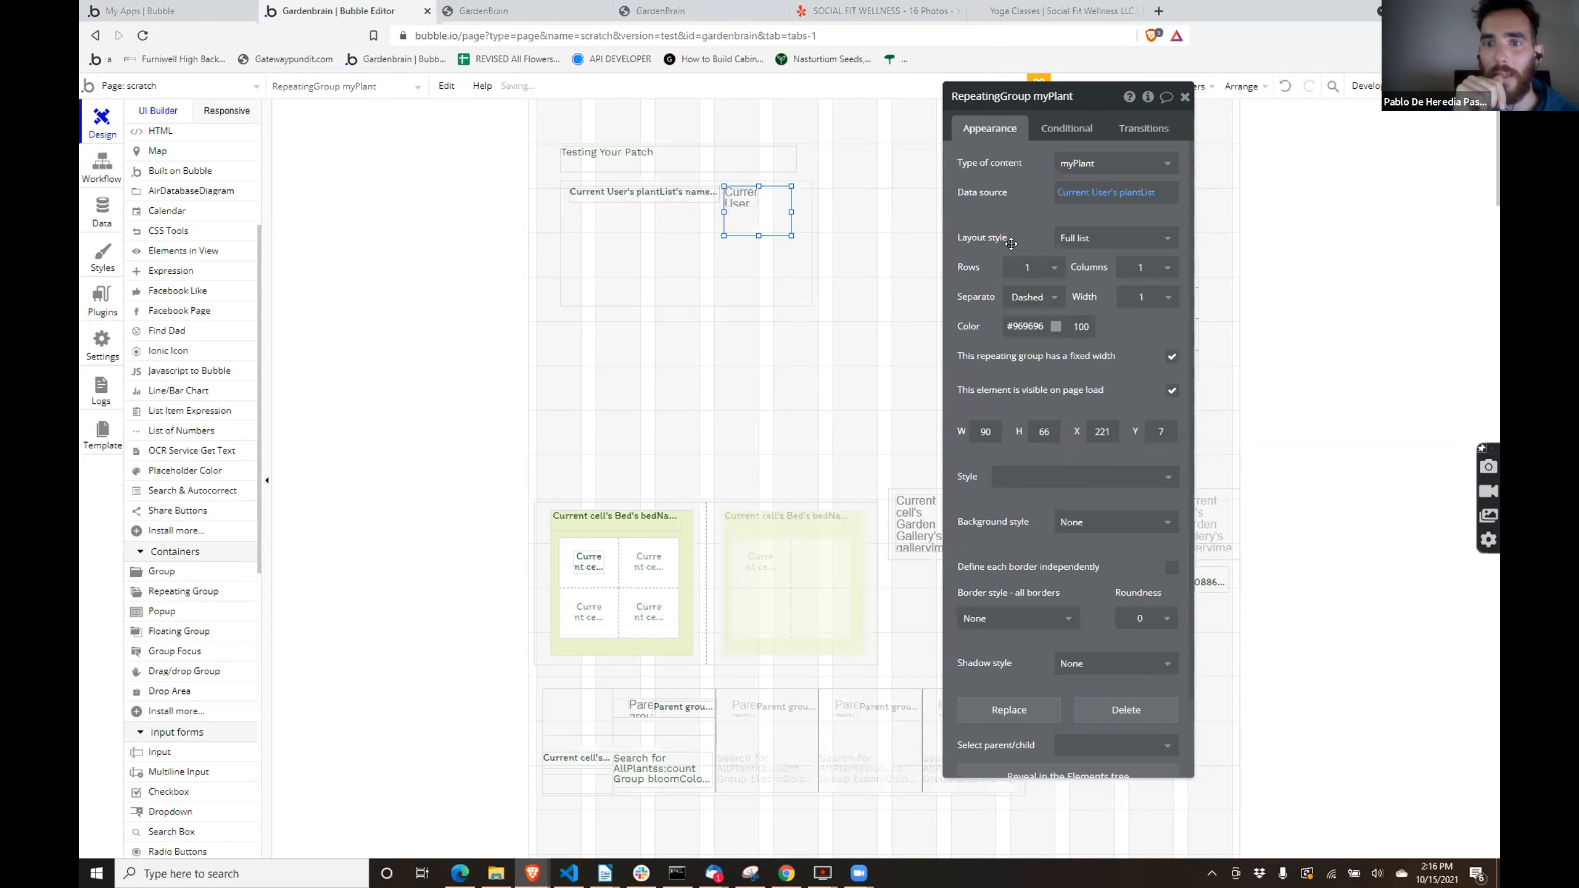
click(751, 209)
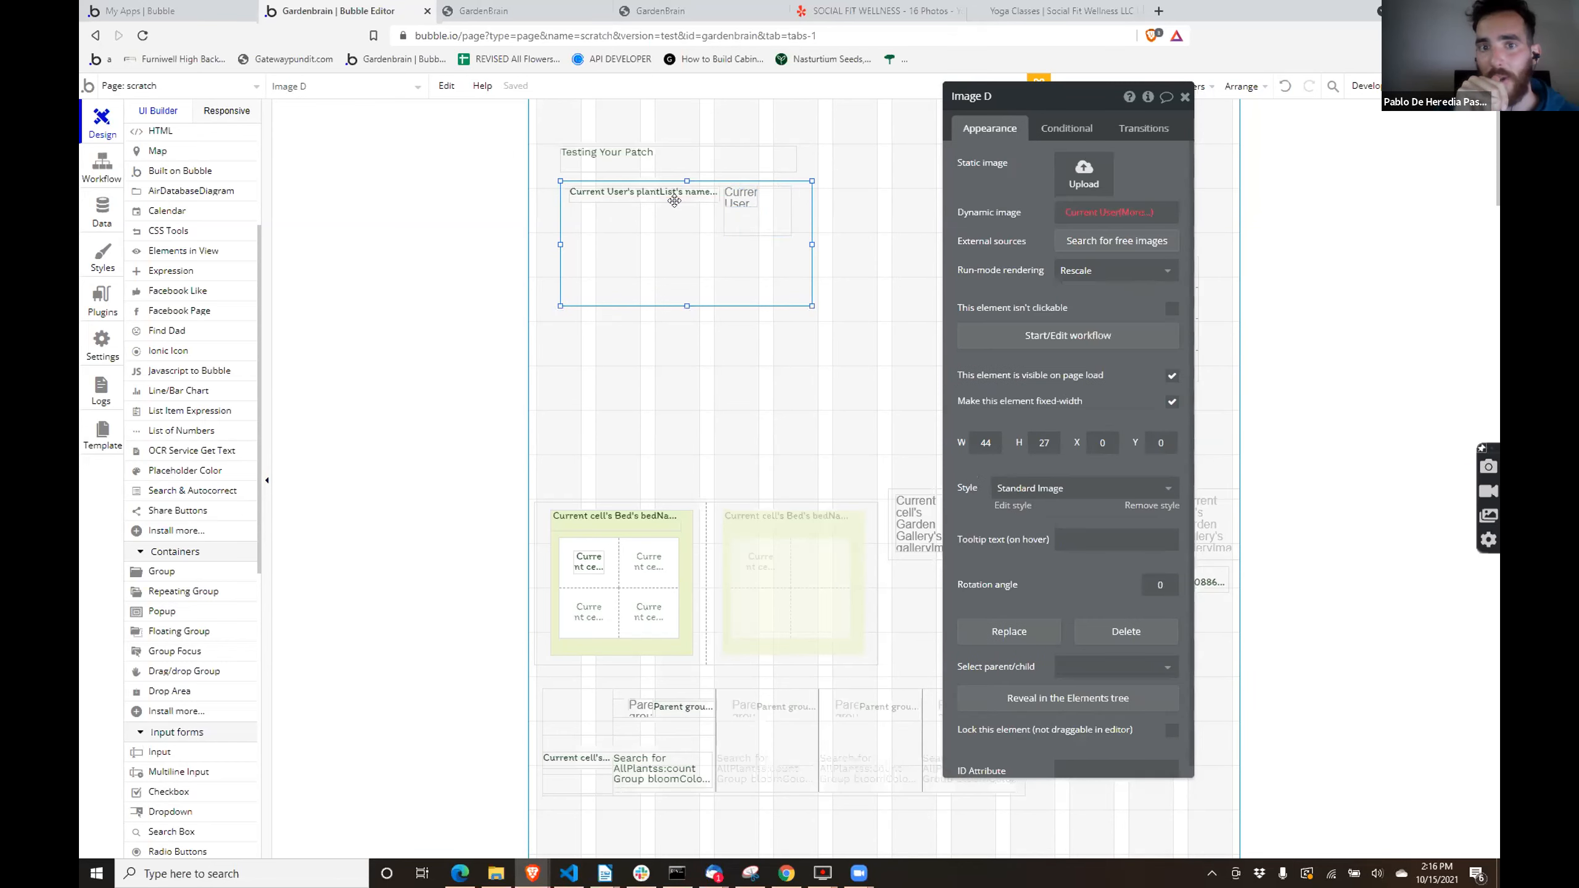
click(661, 222)
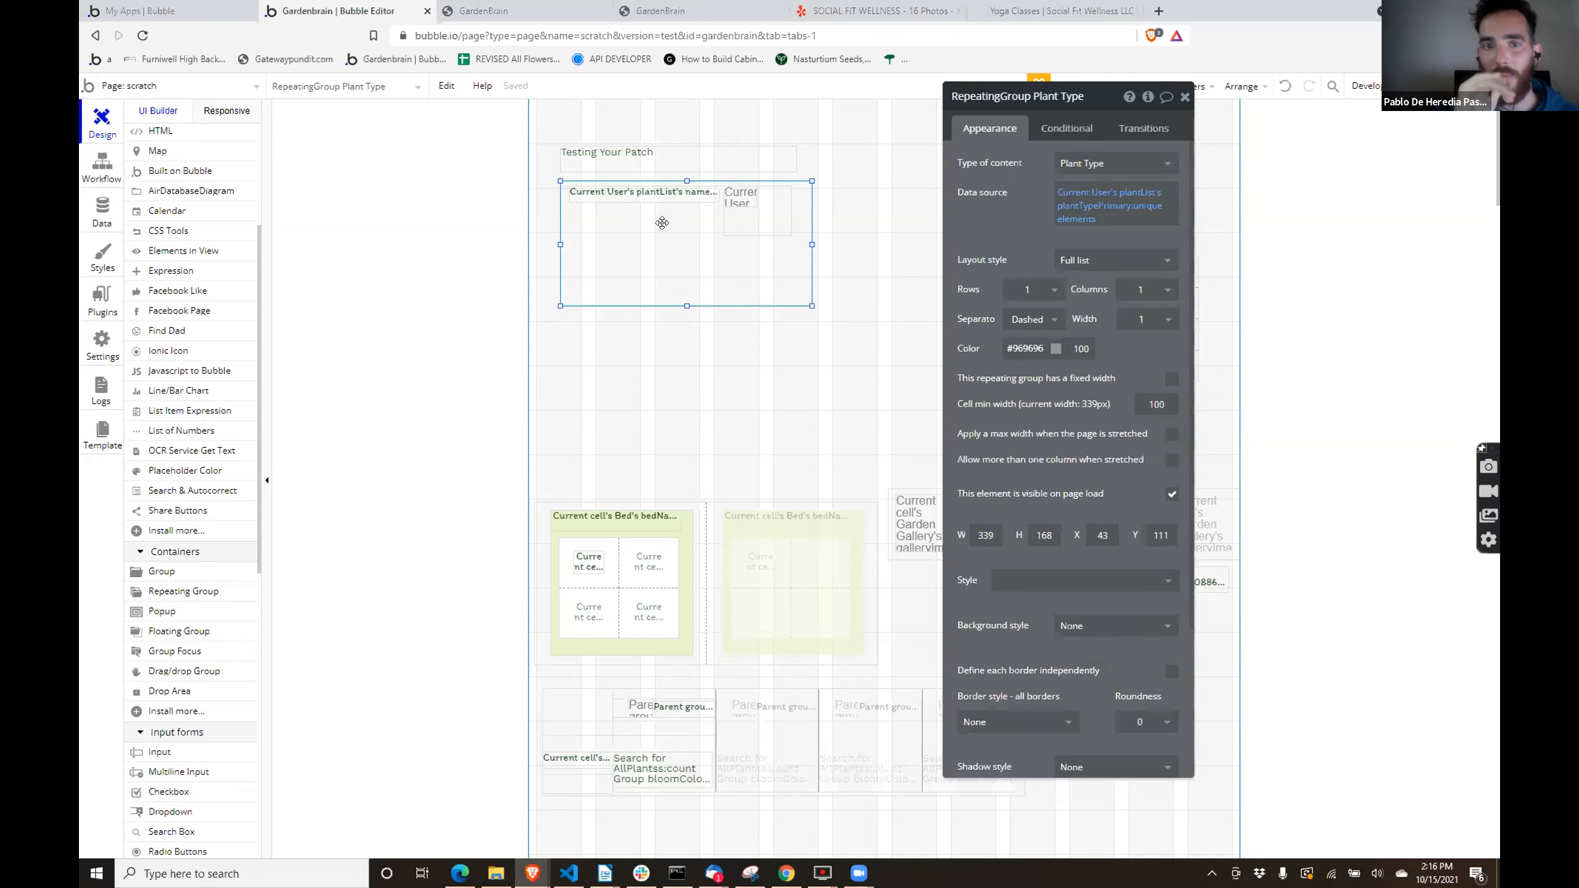
click(752, 211)
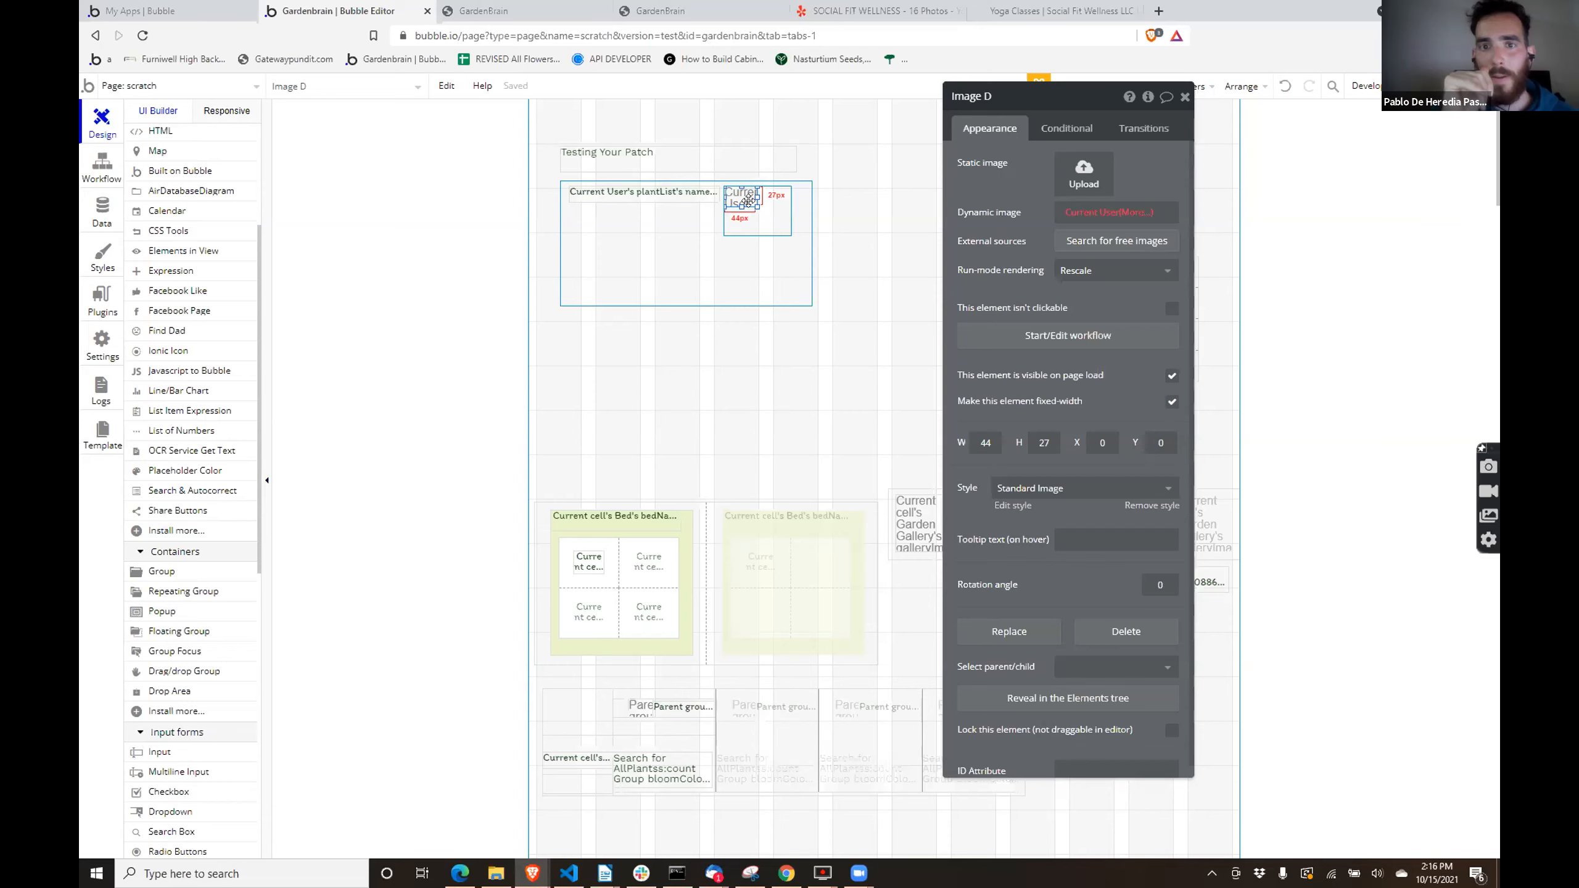
click(689, 229)
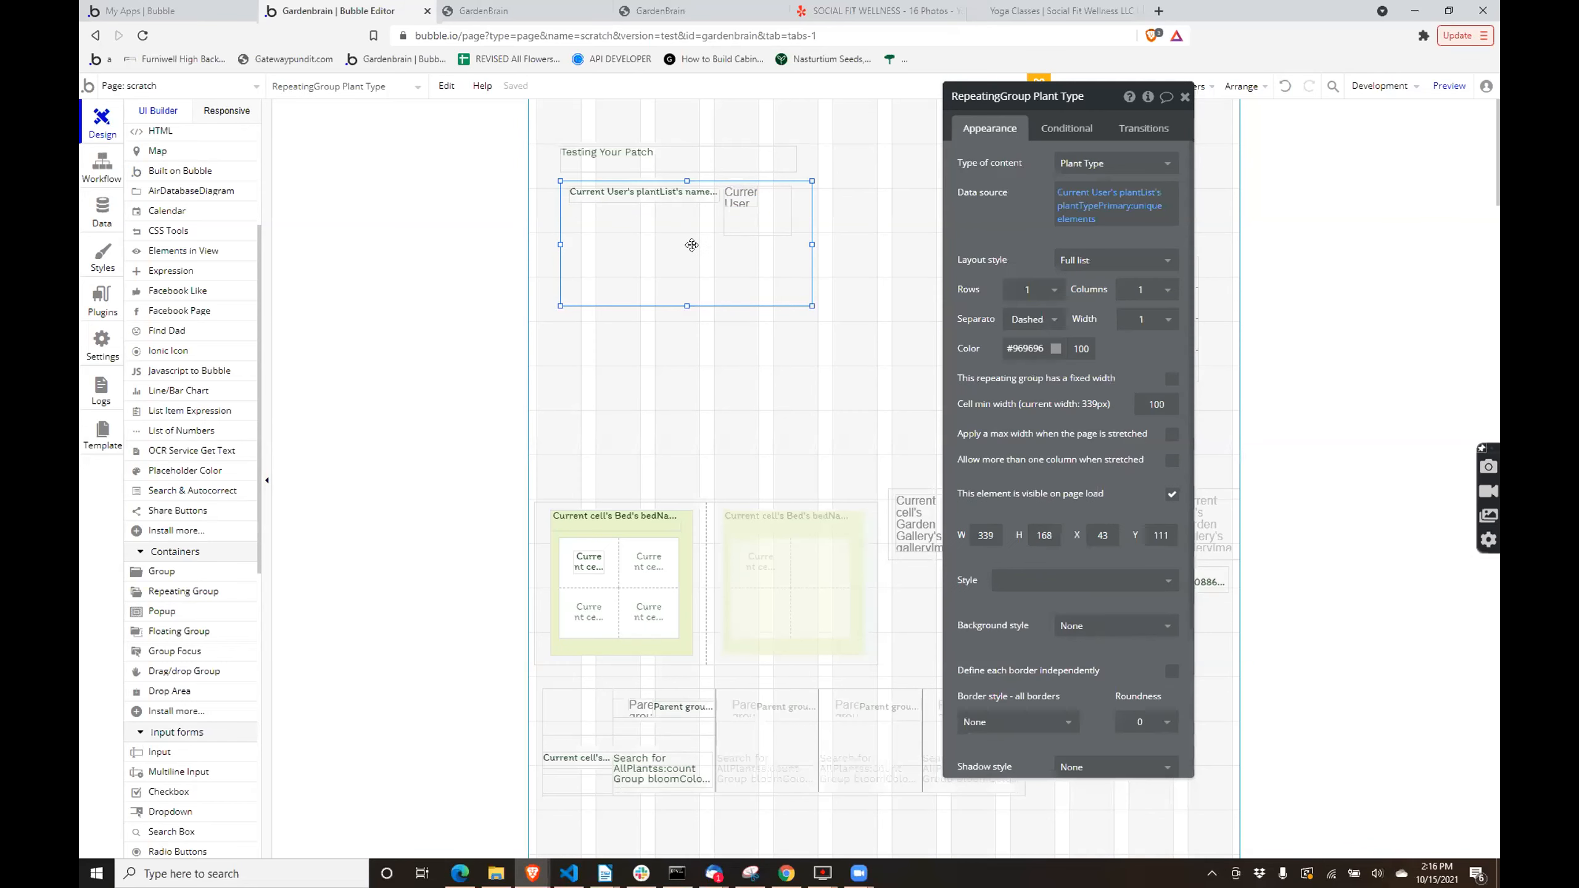
- Set the Plant Type repeating group to 2 rows with the Ext. vertical scrolling layout style
click(1029, 289)
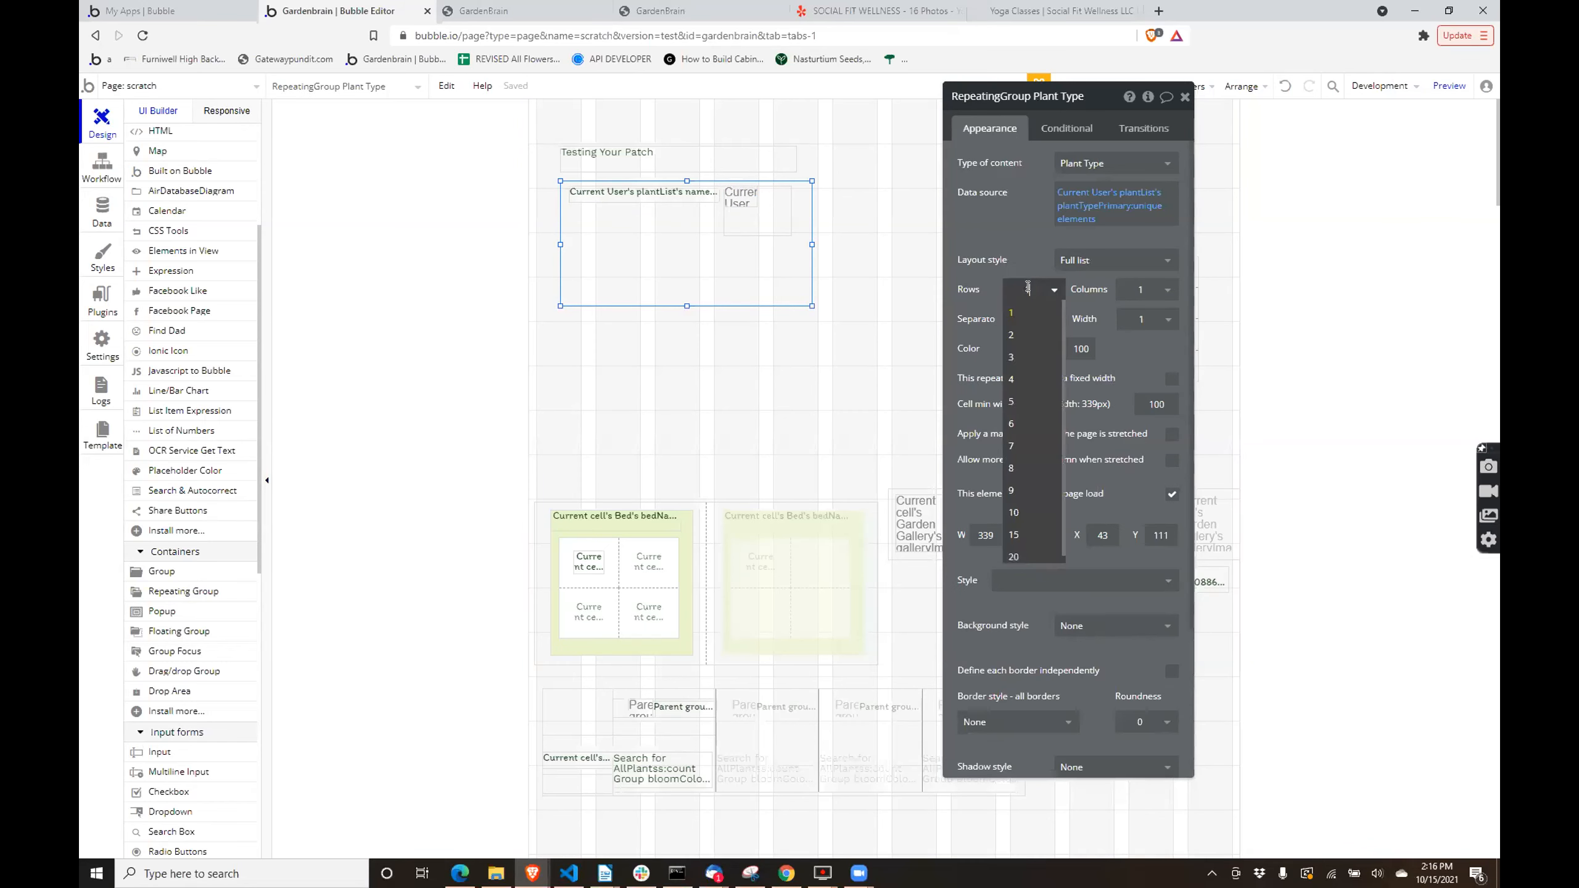
click(1022, 335)
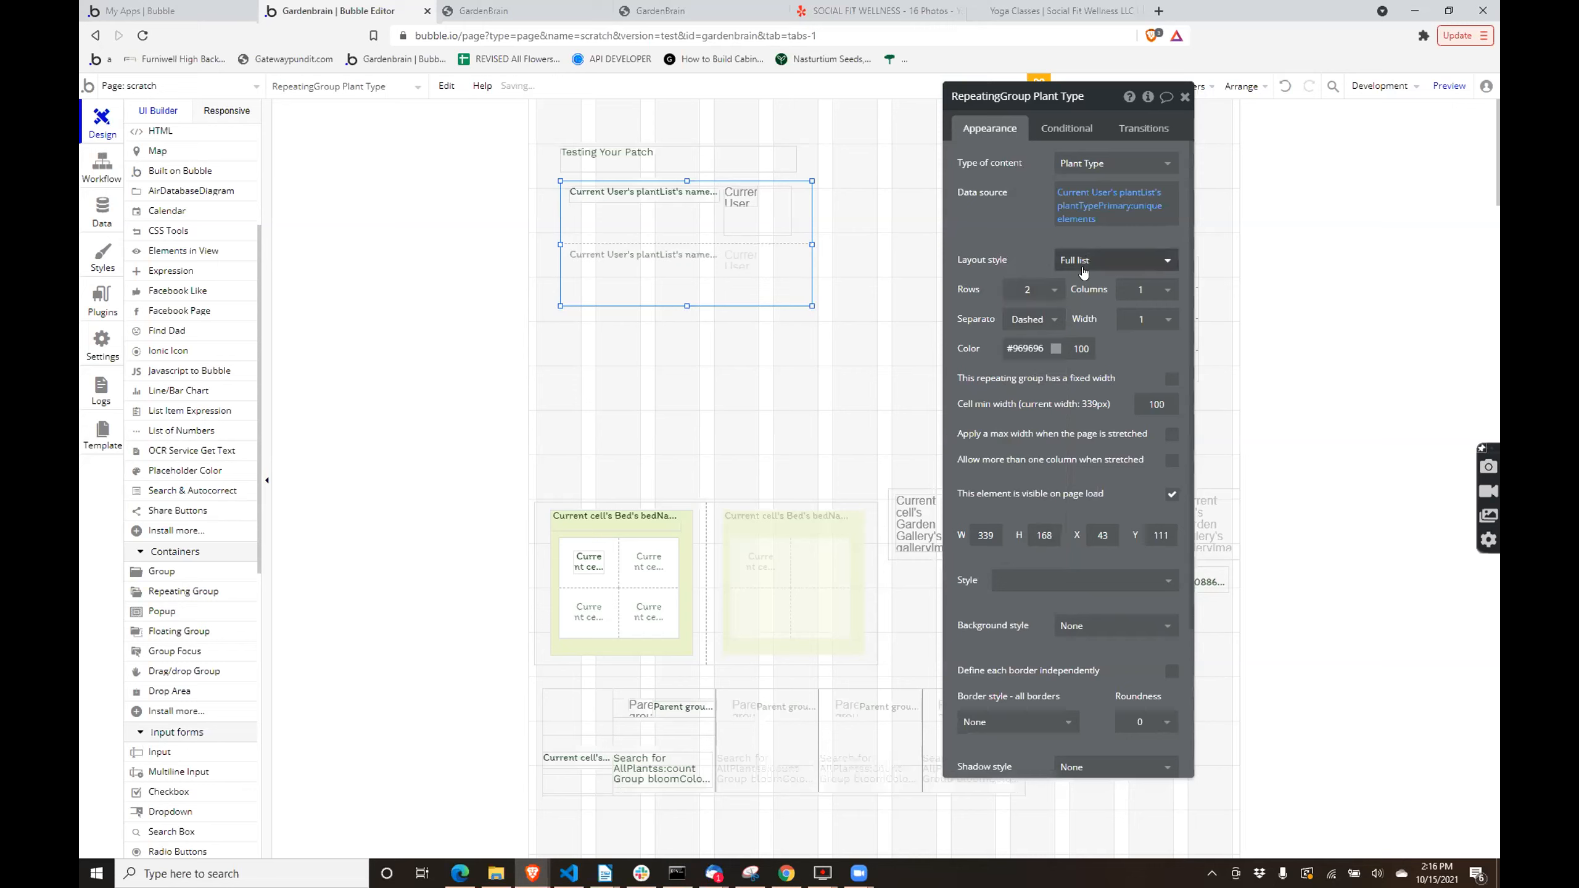
click(1072, 260)
click(1094, 283)
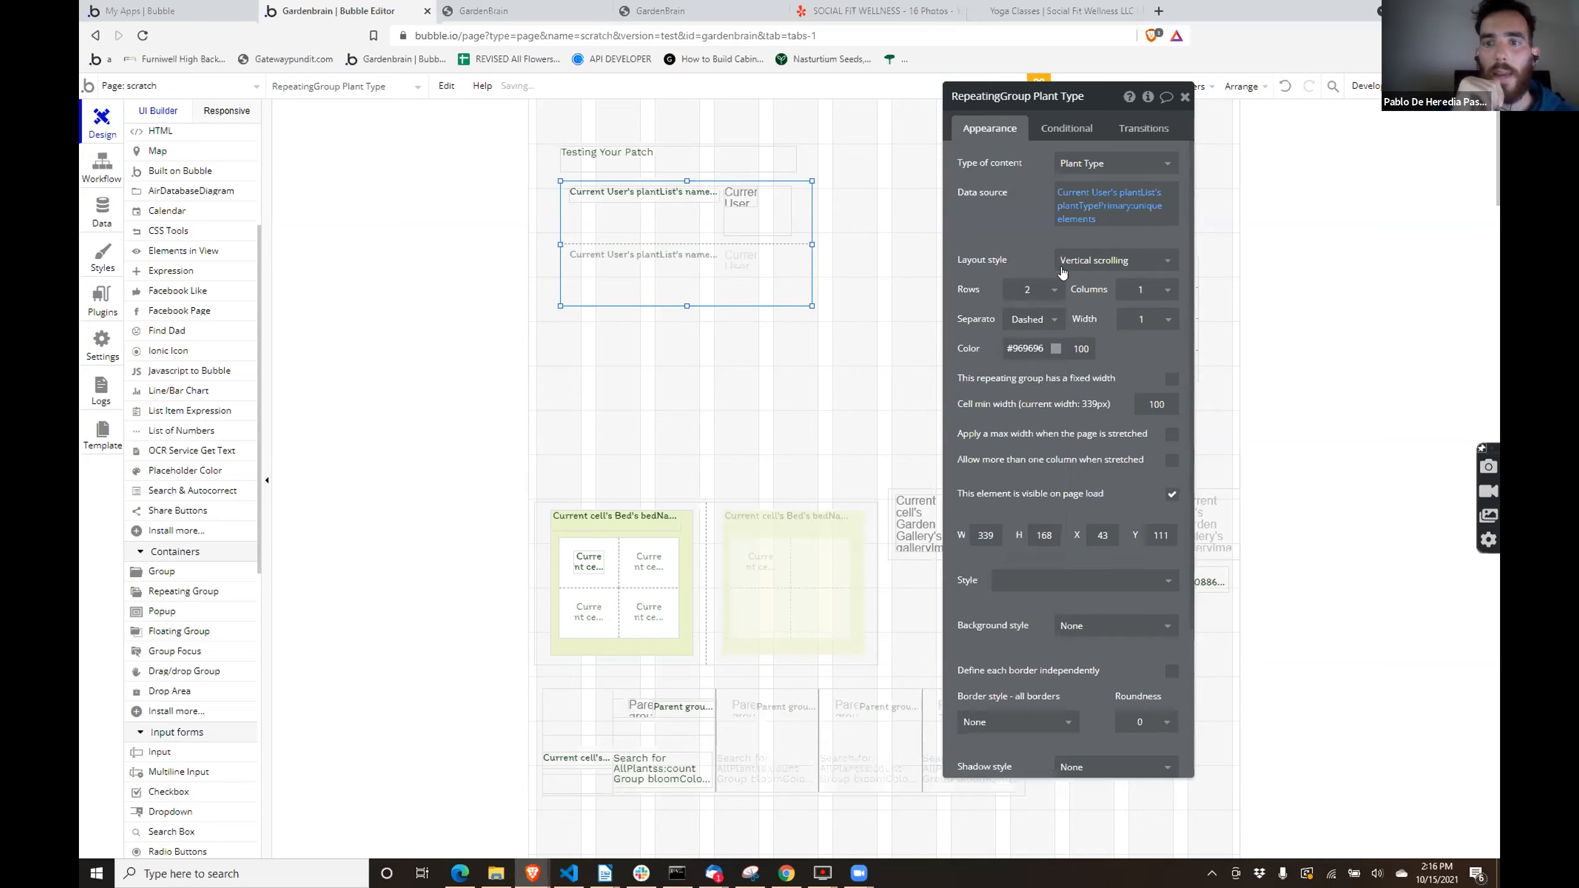
click(1113, 261)
click(1101, 305)
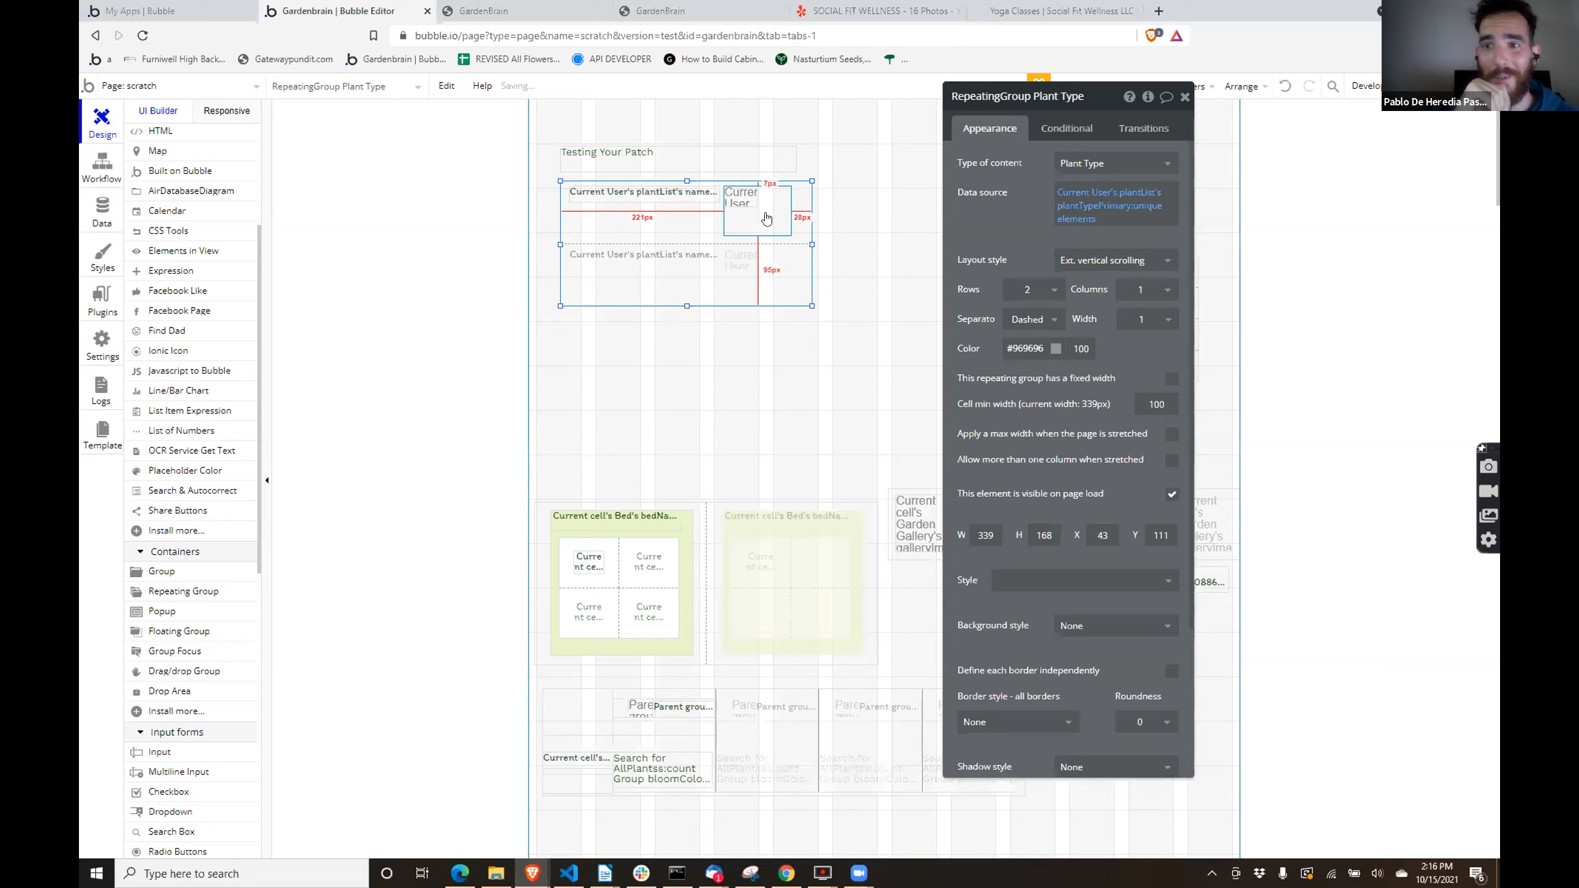
- Enlarge the image inside the nested repeating group to about 85 by 52 and open its dynamic image expression
click(750, 200)
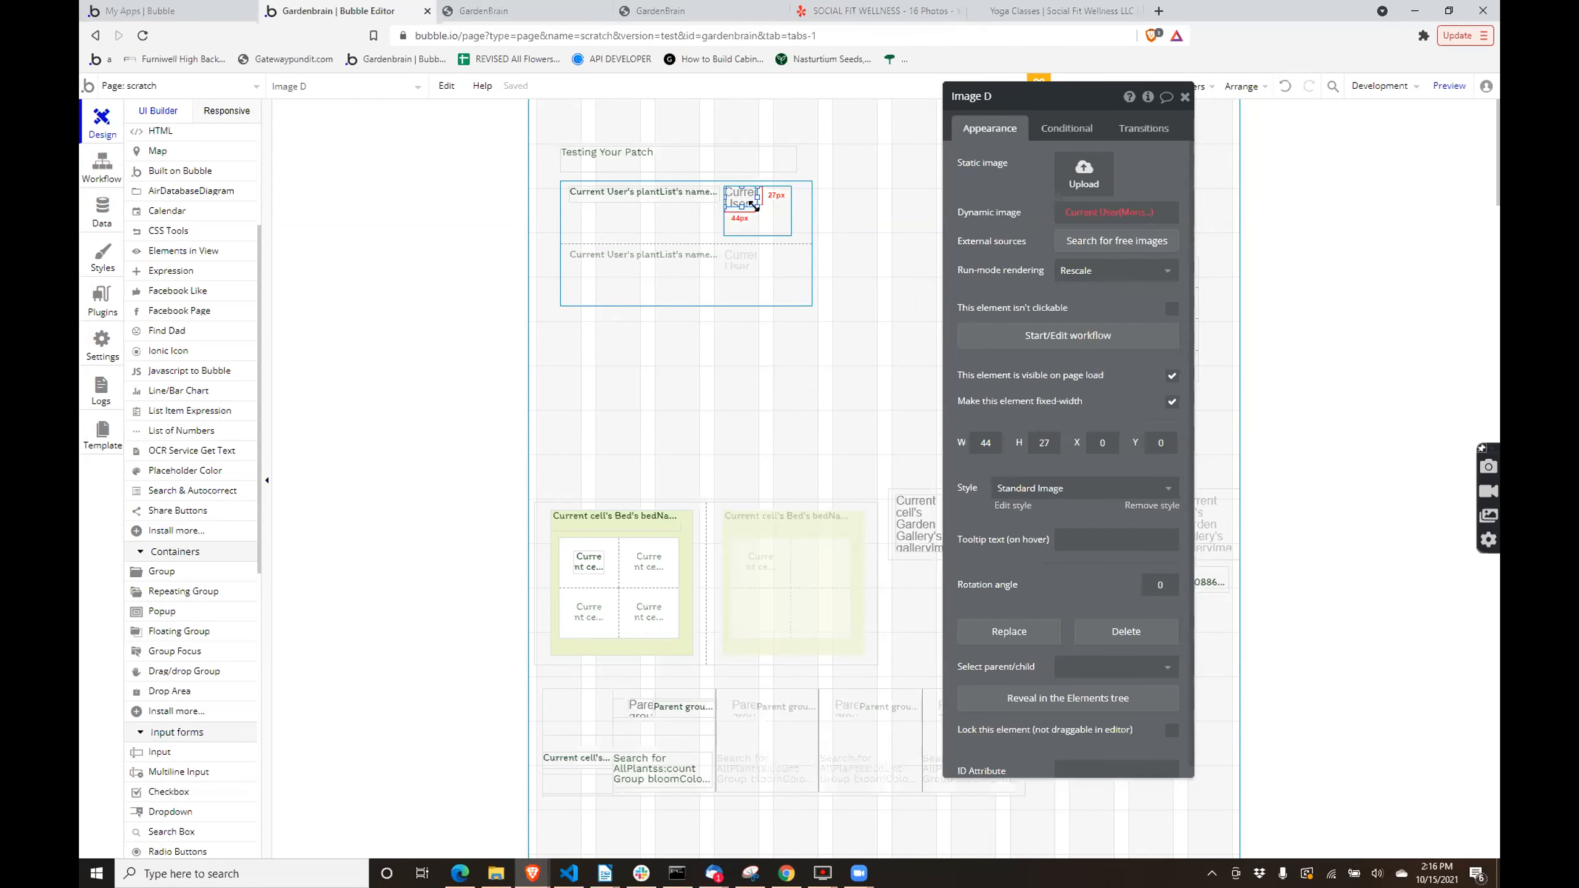
drag(758, 207, 774, 235)
click(1093, 217)
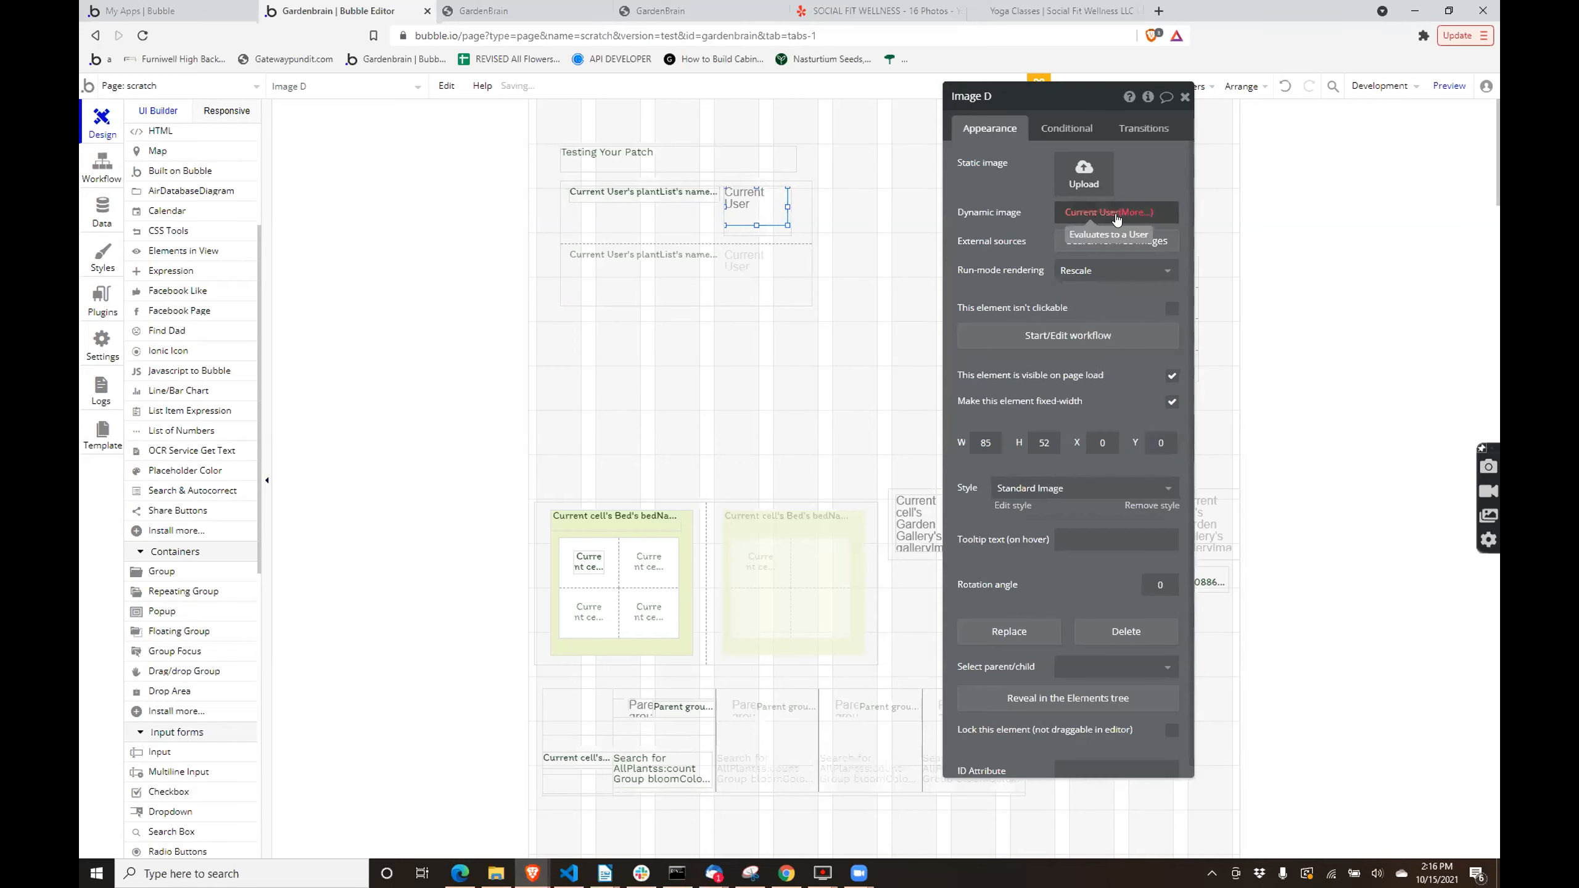
click(1128, 211)
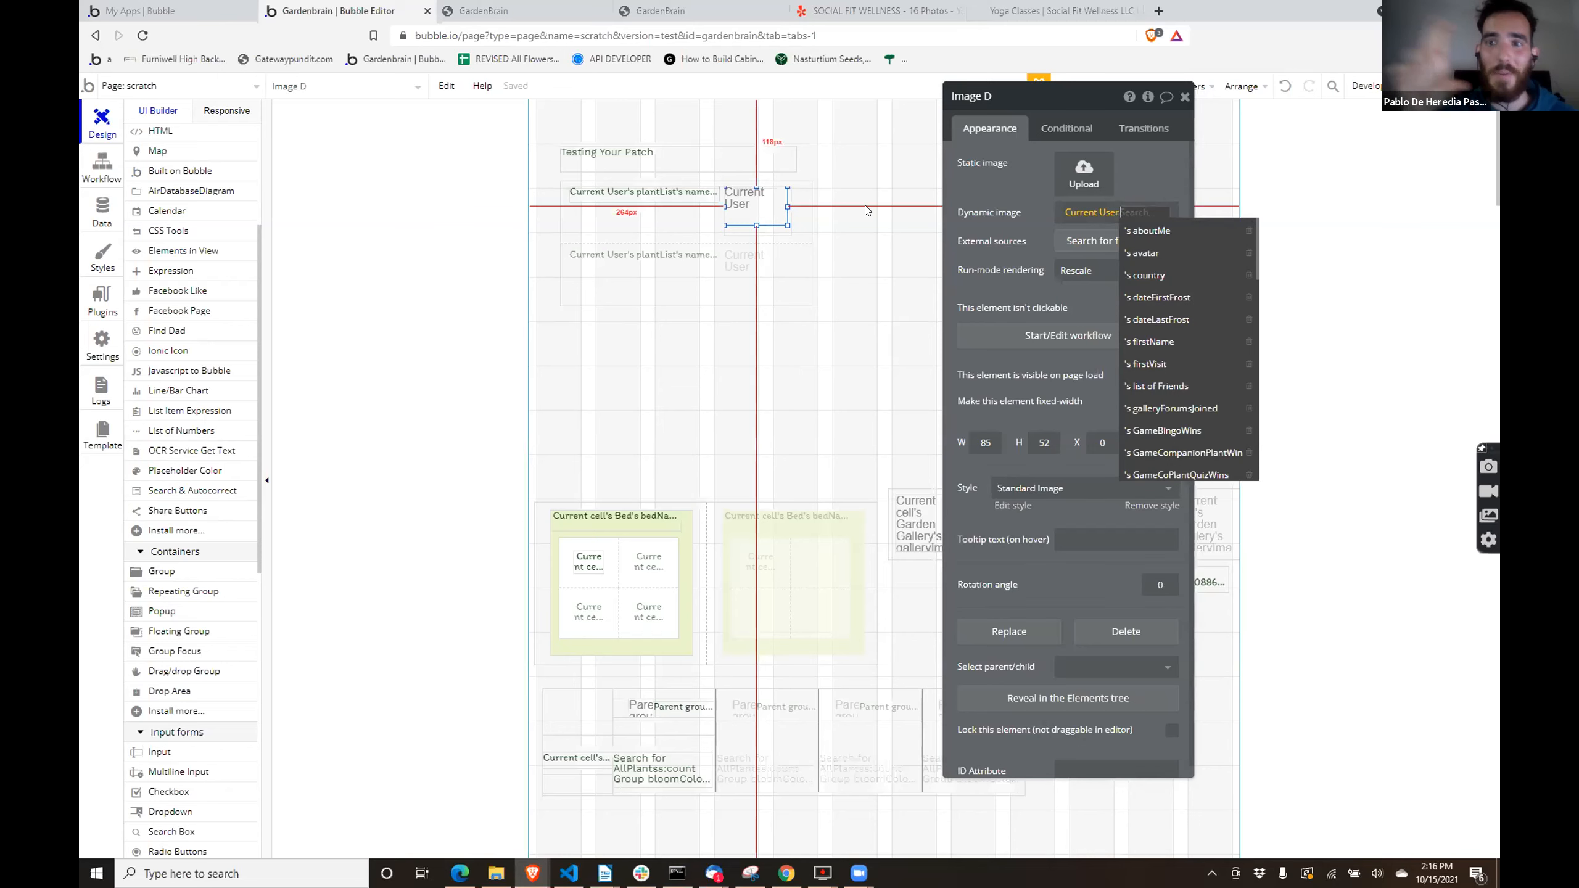
click(762, 246)
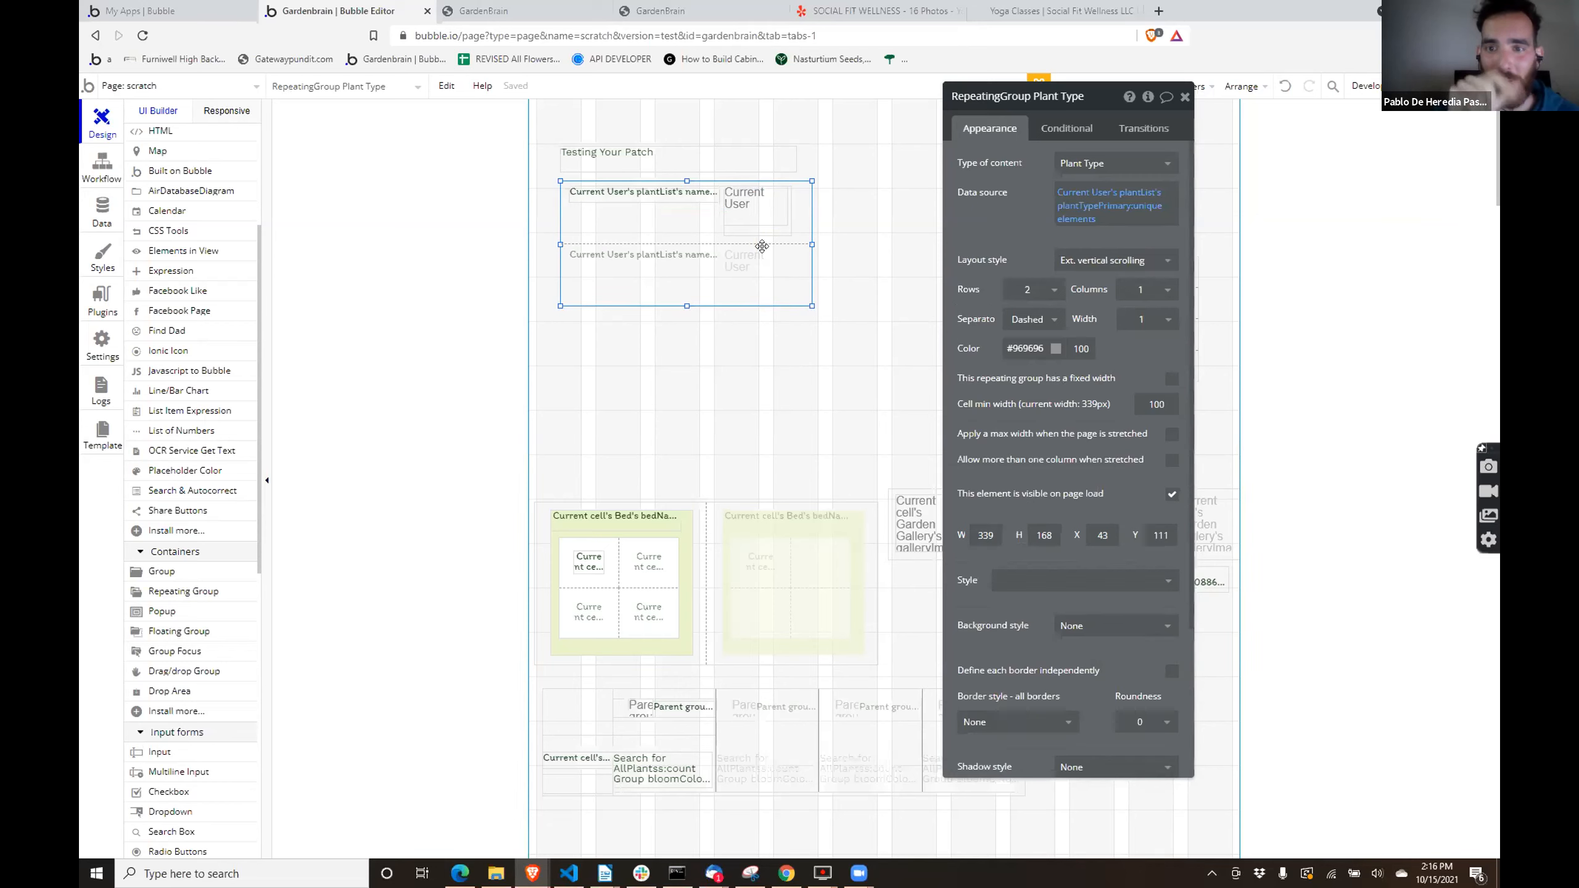
click(822, 172)
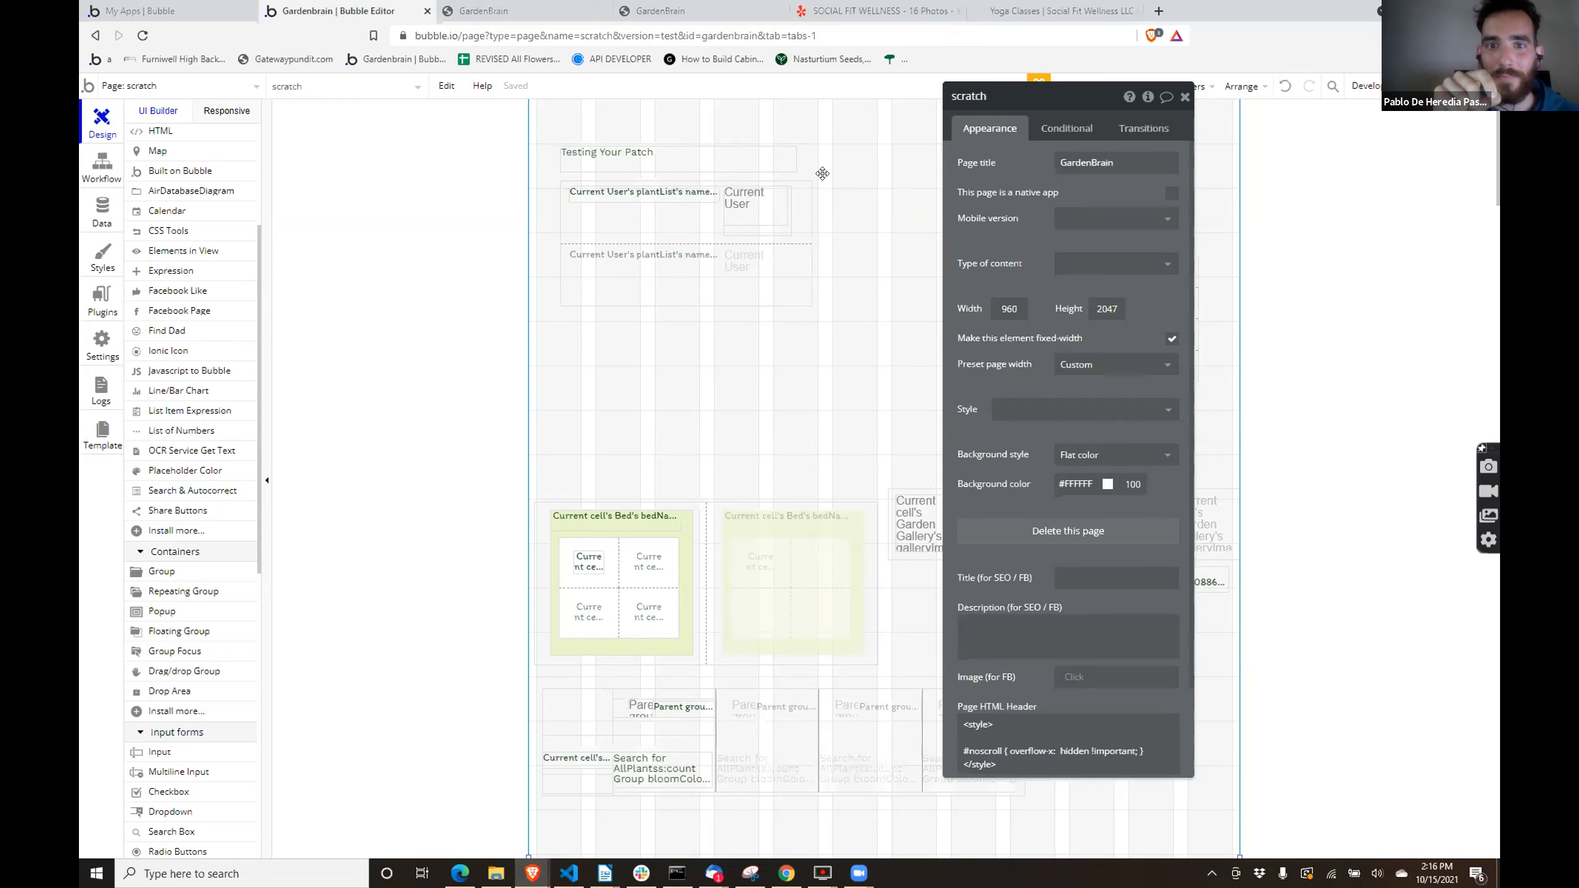
- Extend the nested myPlant repeating group's data source to Current User's plantList:filtered
click(763, 229)
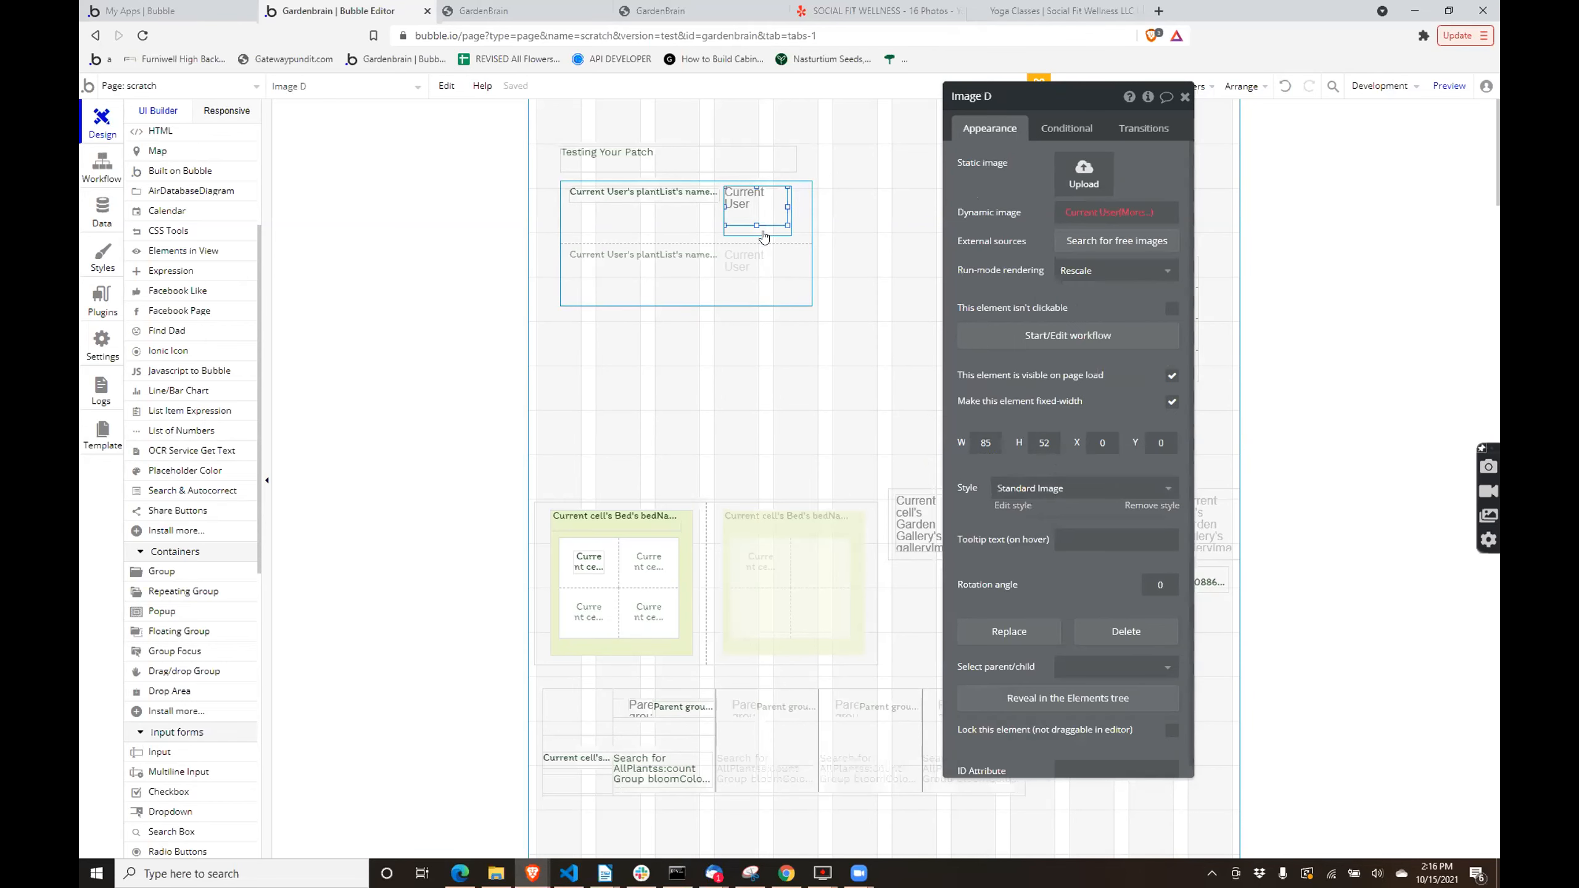
click(764, 235)
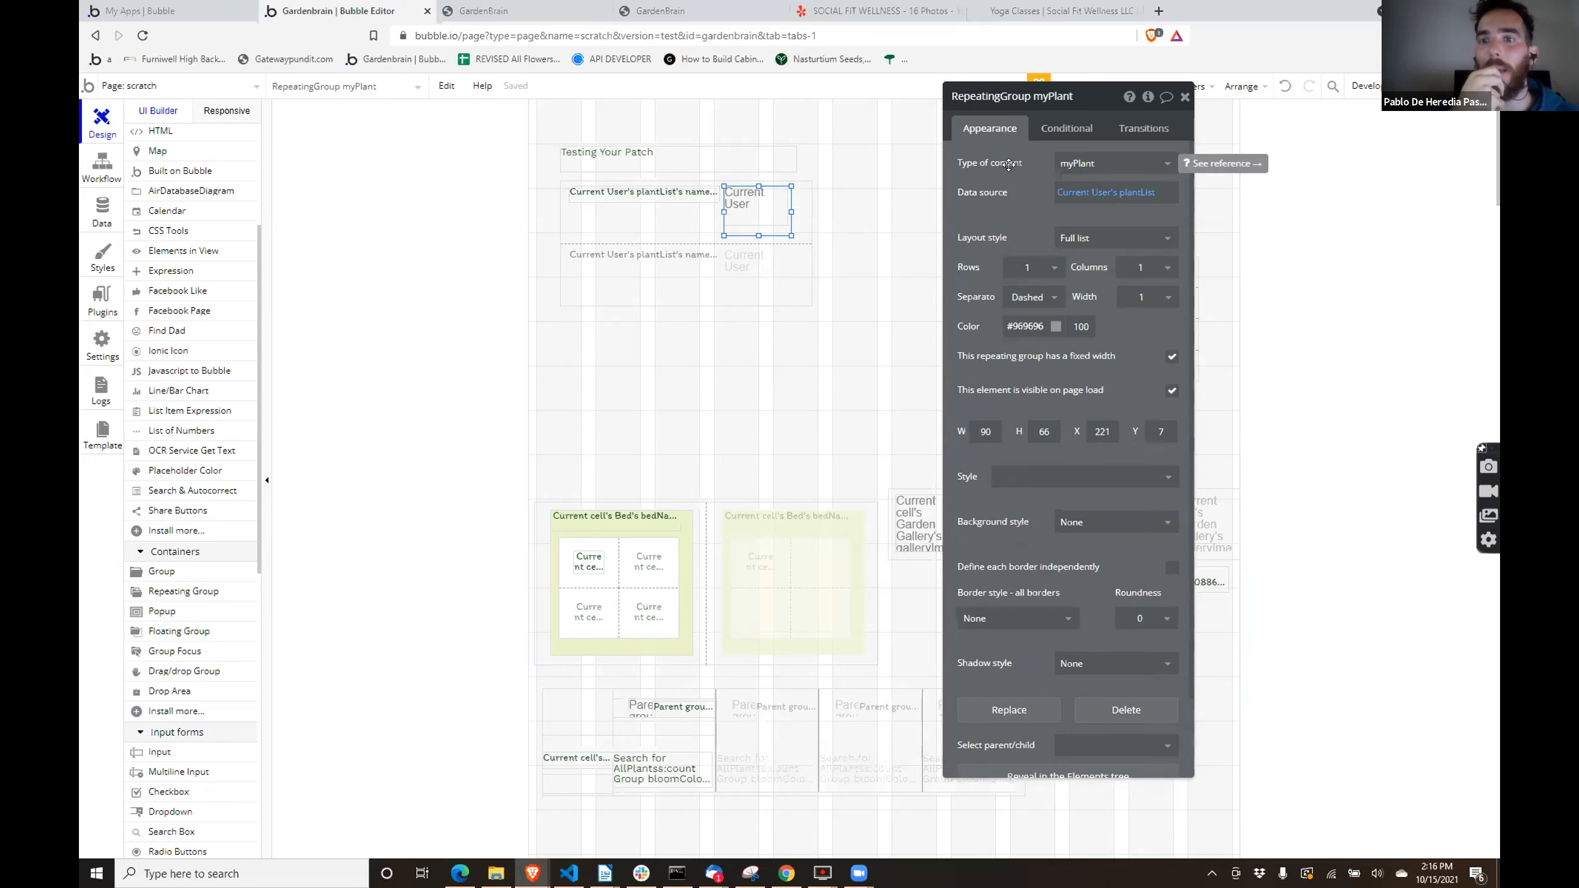
click(1128, 193)
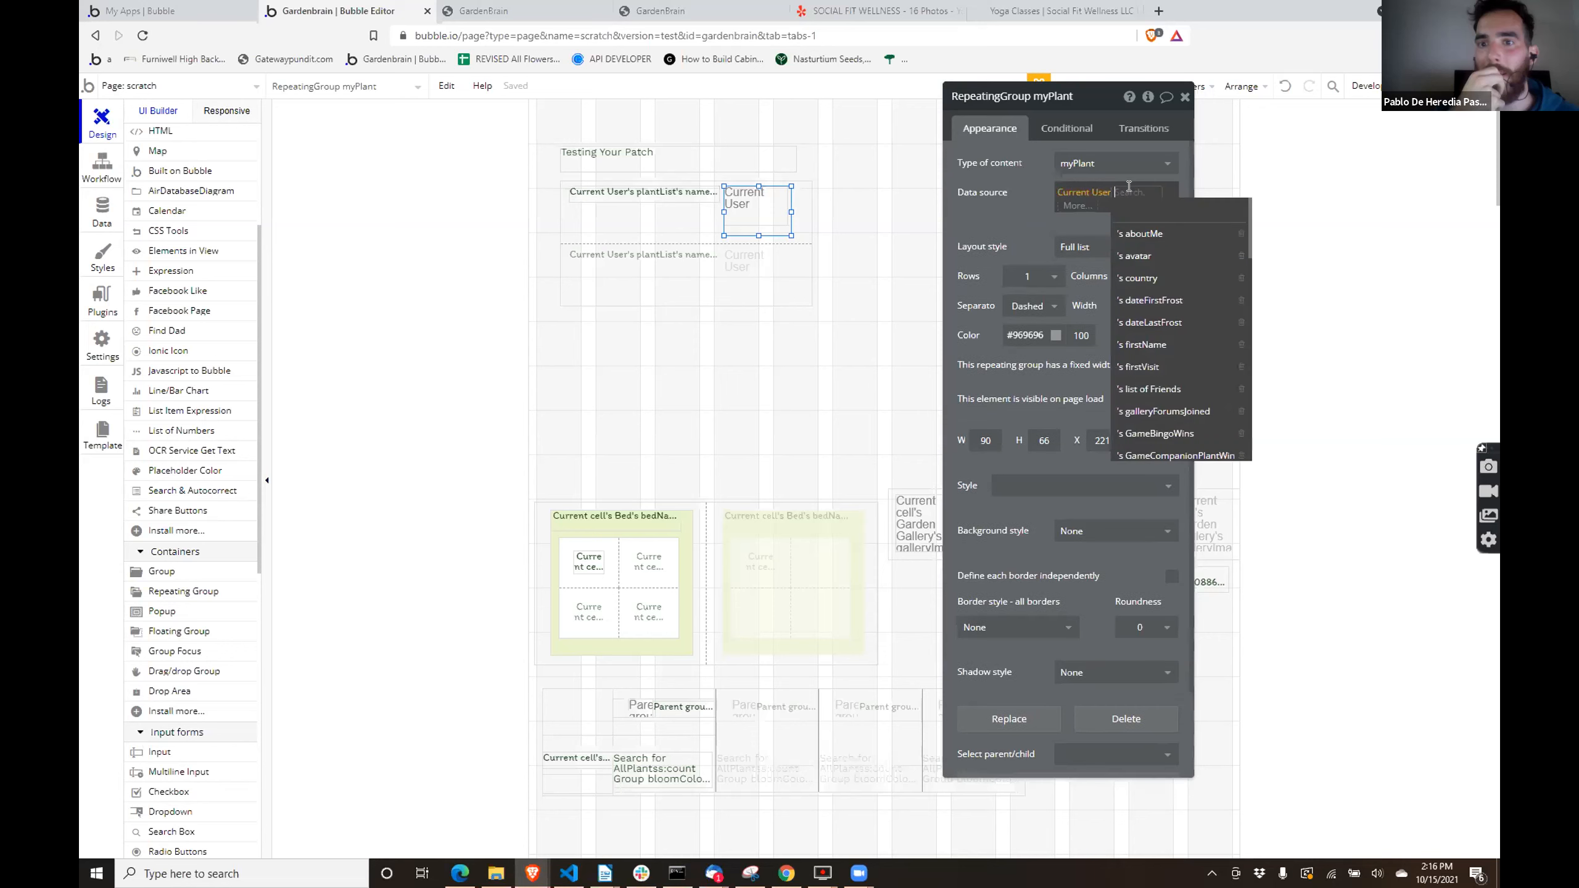
click(1077, 210)
text(f)
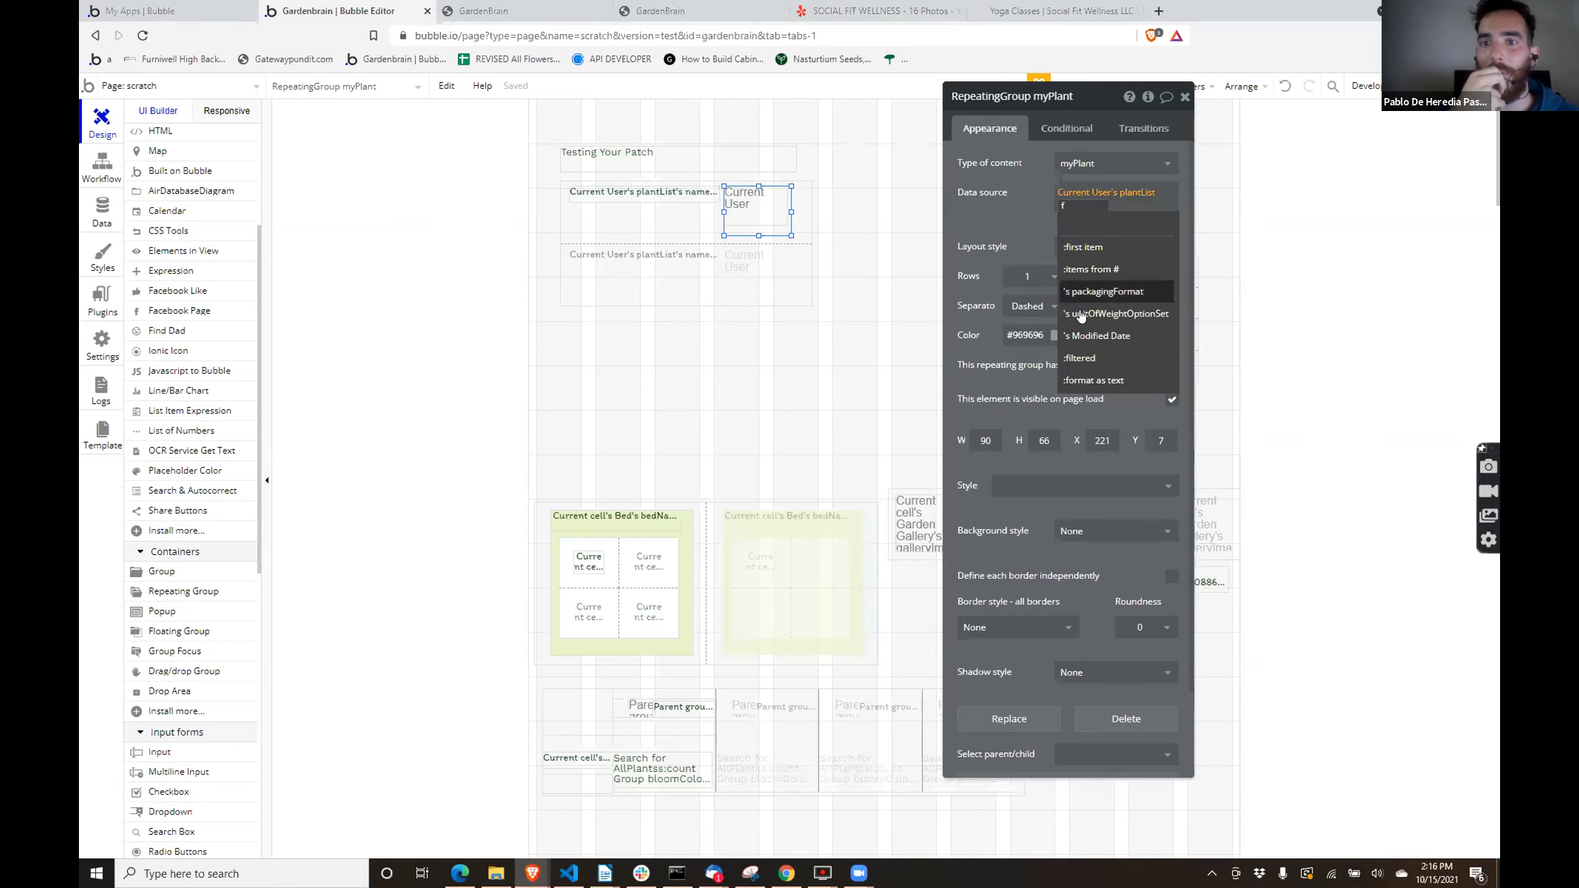
click(1084, 358)
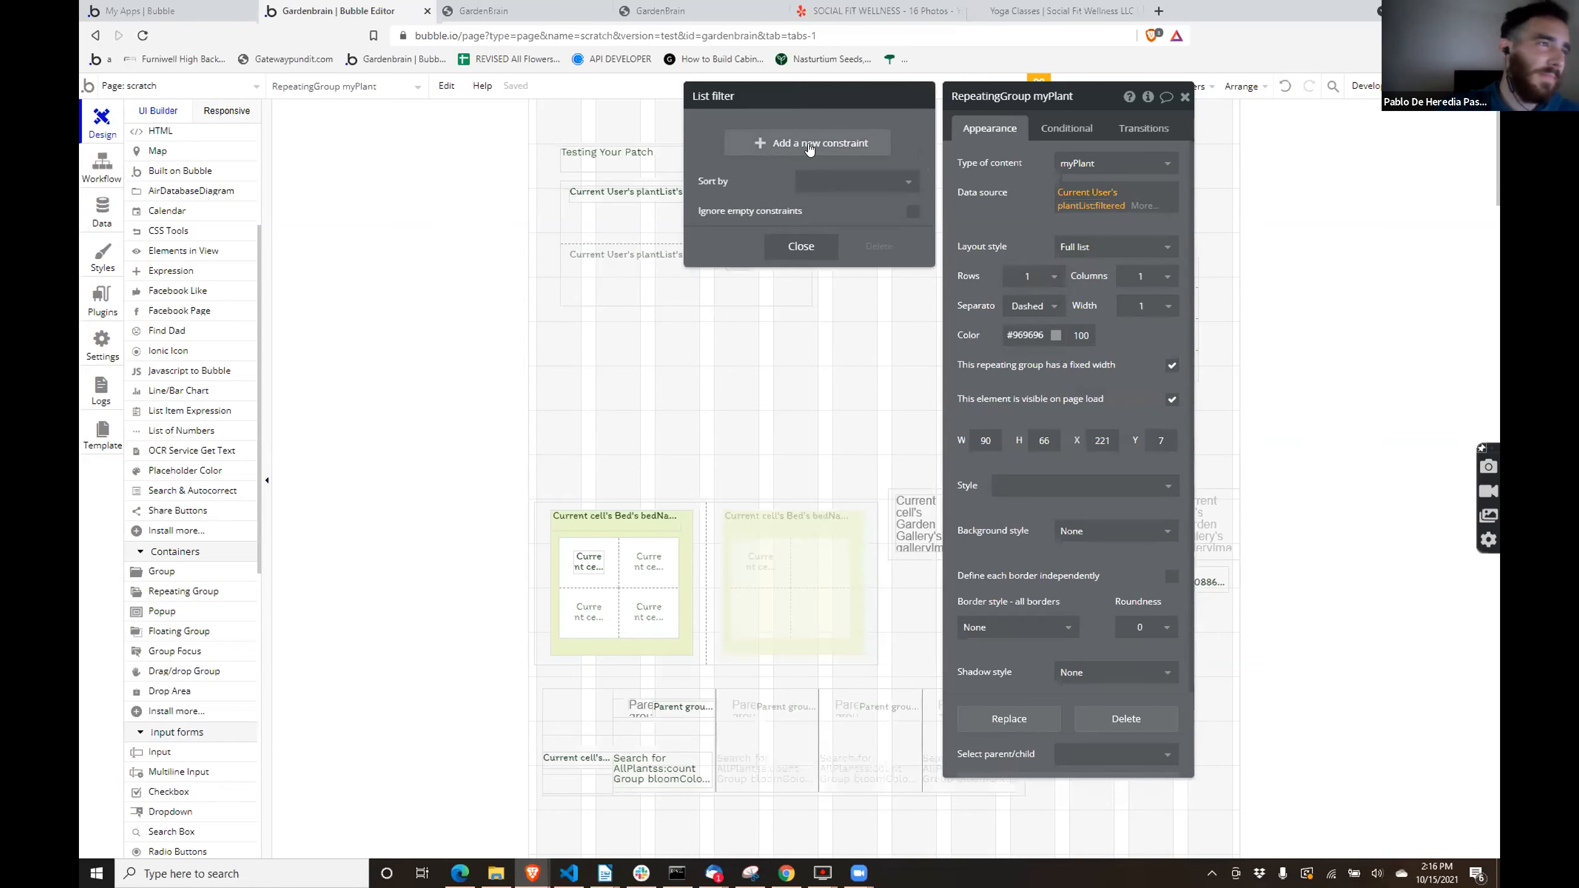
- Add a list filter constraint of plantTypePrimary = Vegetable to the nested repeating group's data source
click(802, 141)
click(715, 138)
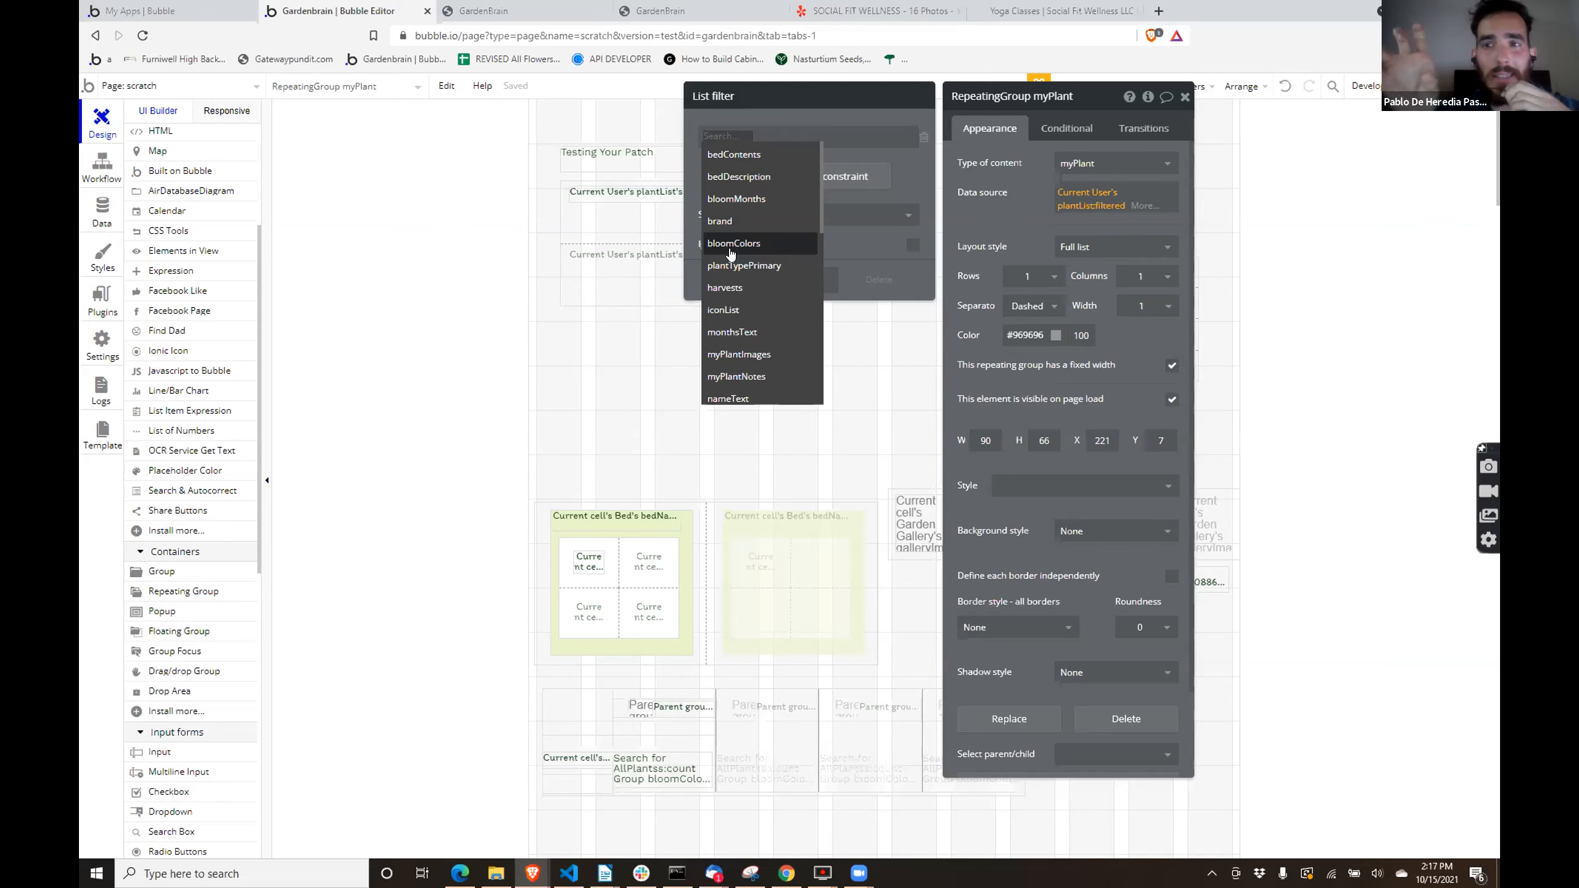
text(pl)
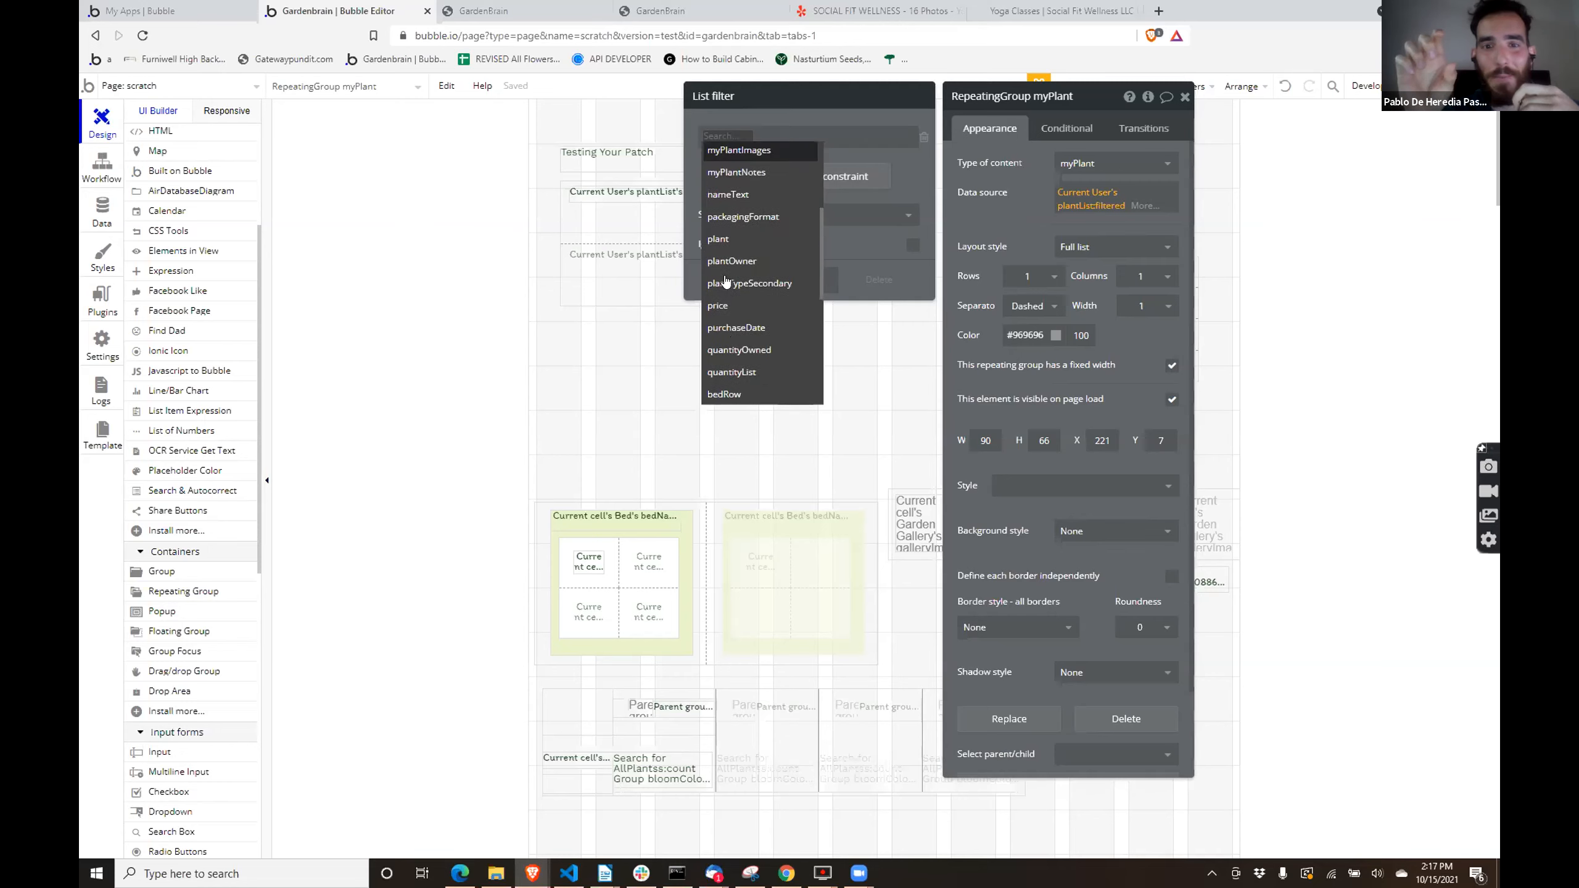
text(an)
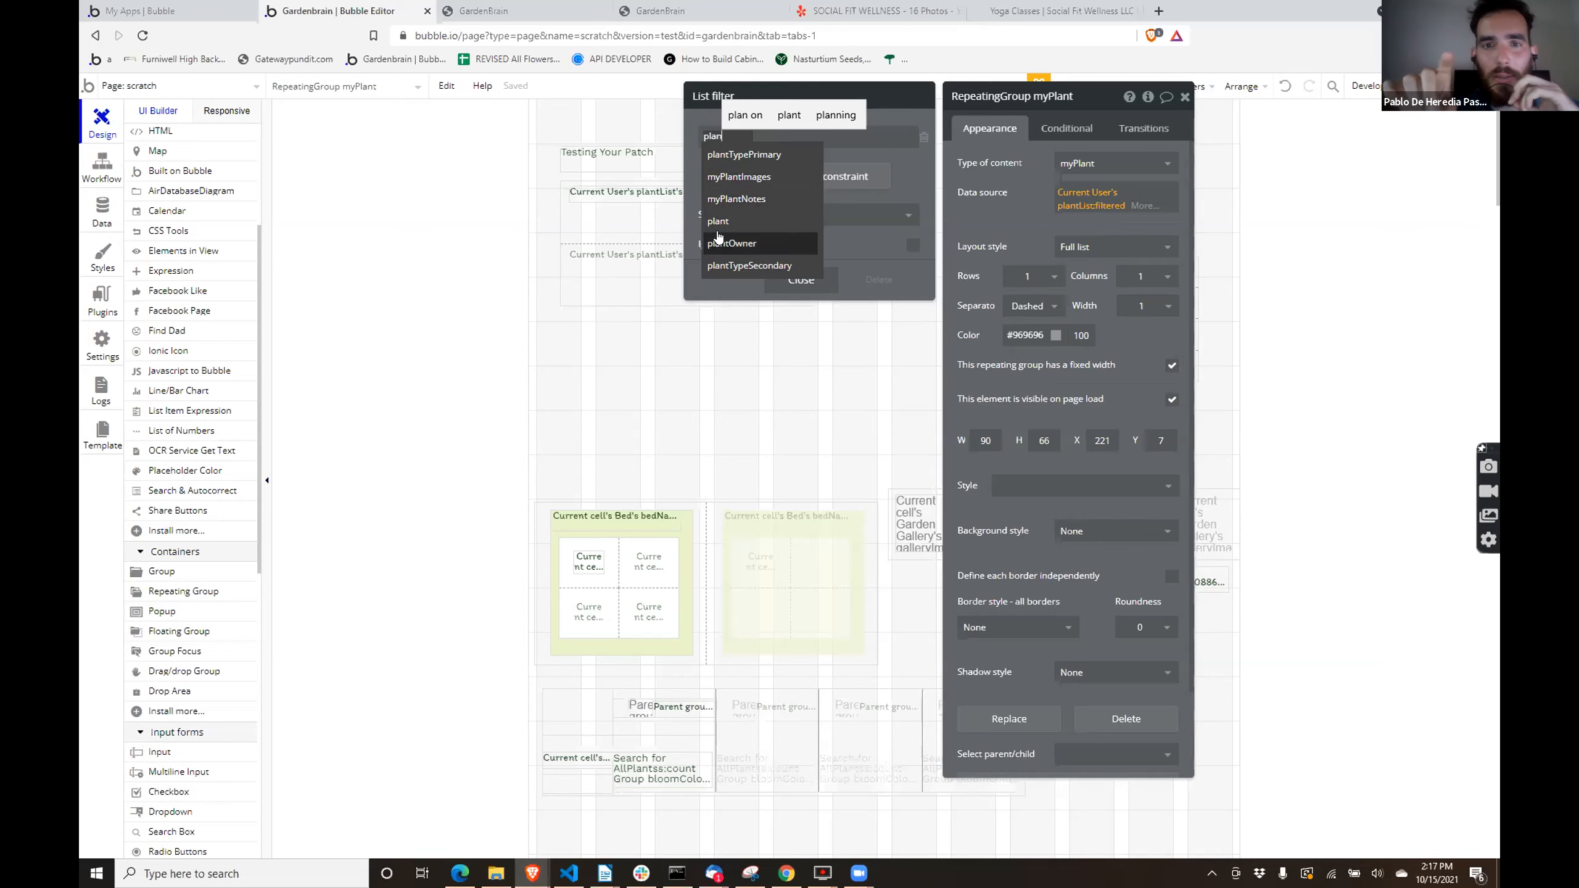
click(744, 154)
click(790, 138)
click(799, 159)
click(800, 135)
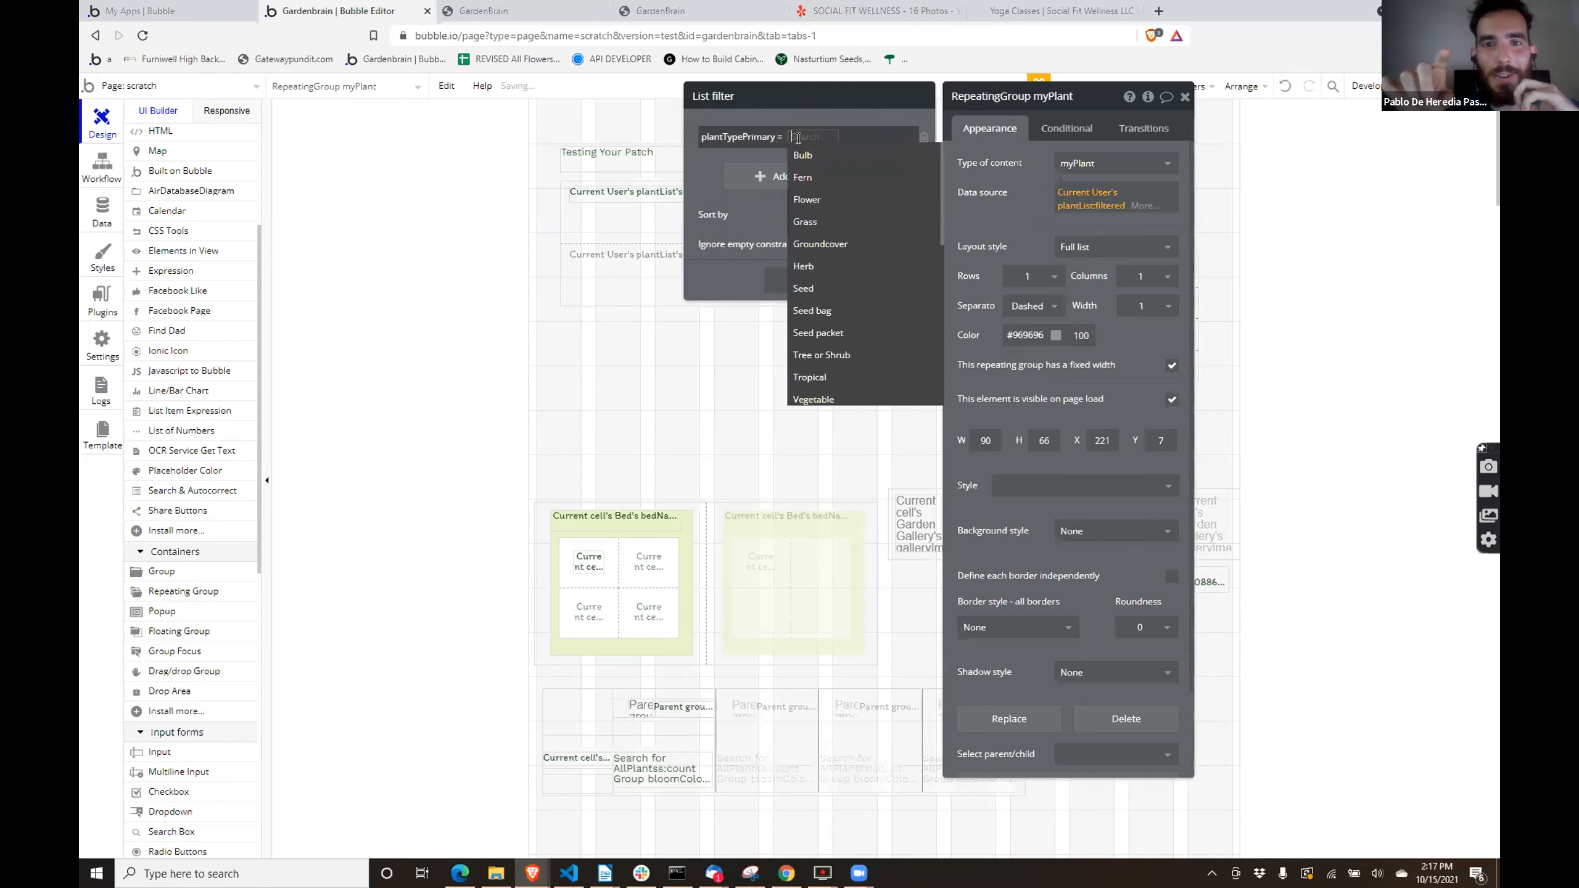
text(b)
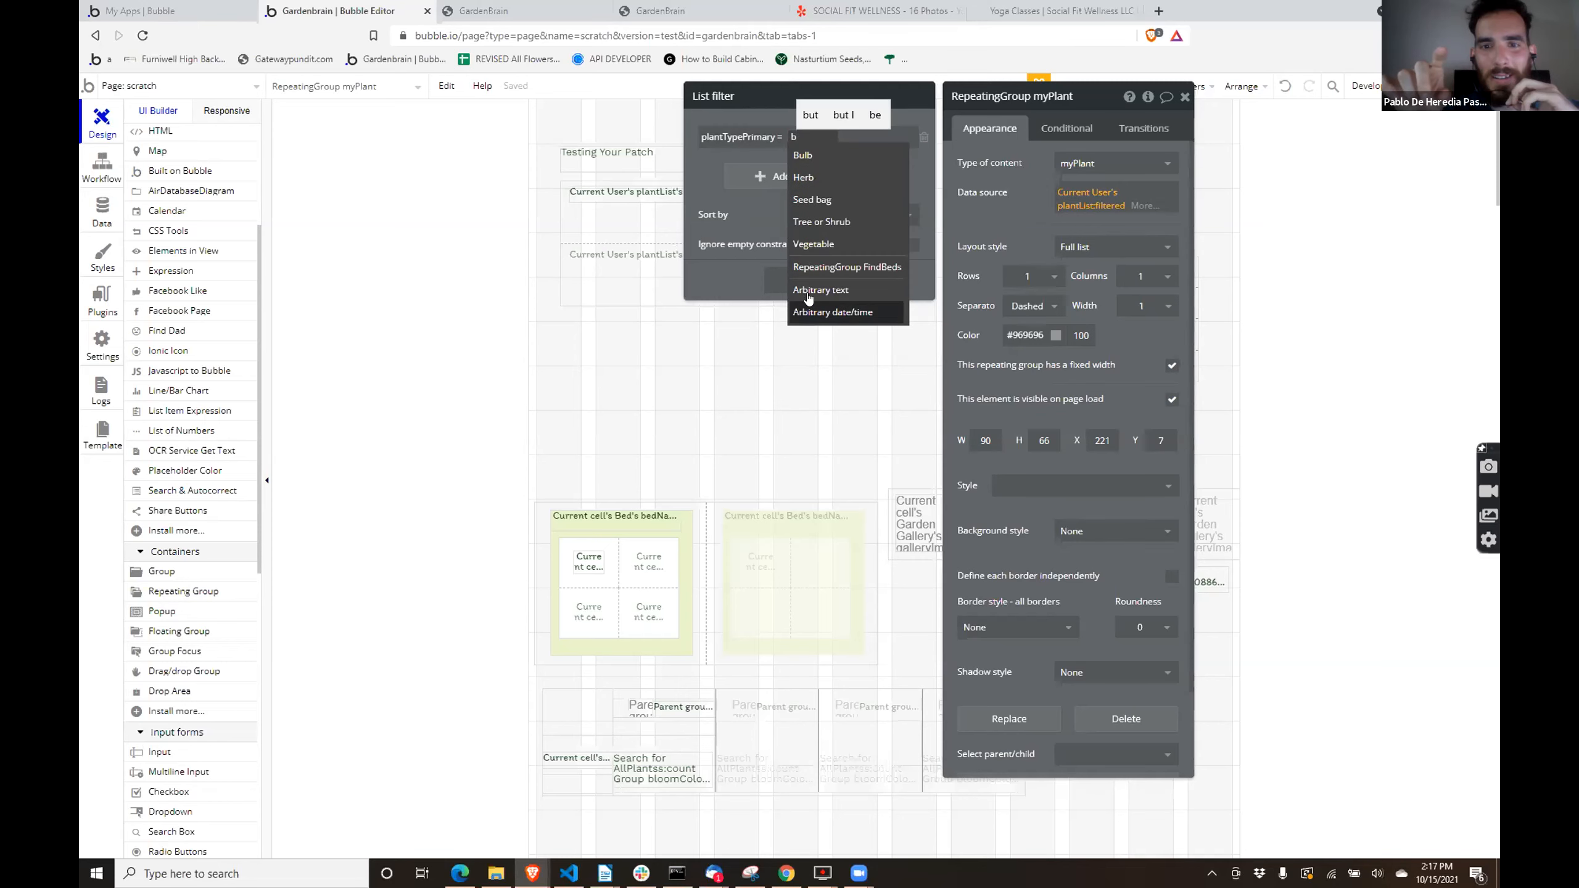
click(807, 247)
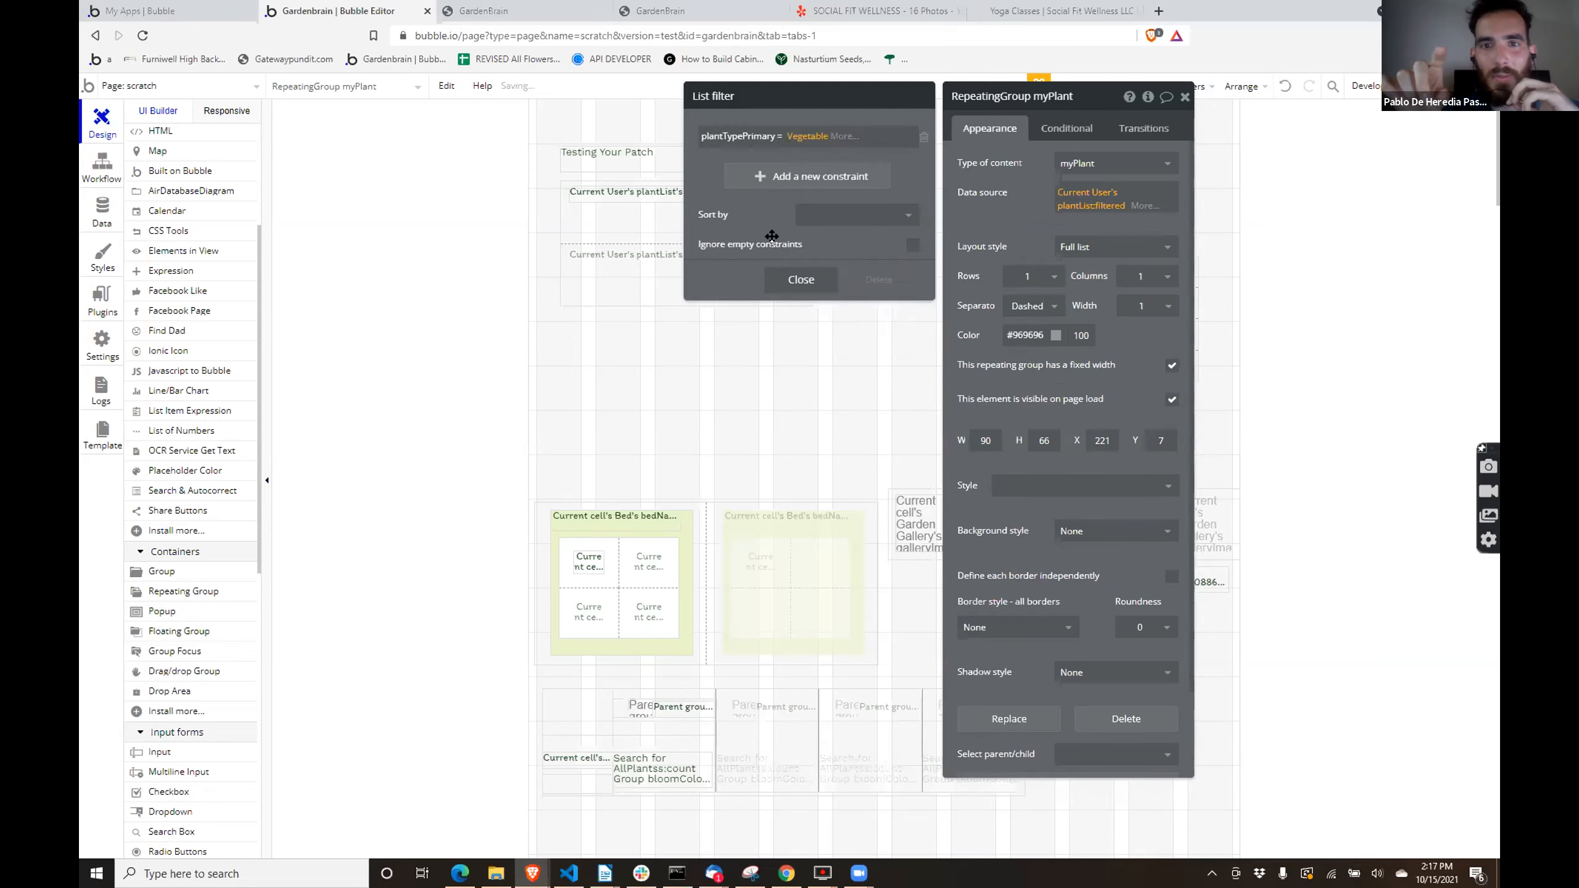
- Delete the Vegetable constraint from the nested myPlant repeating group's list filter
click(802, 136)
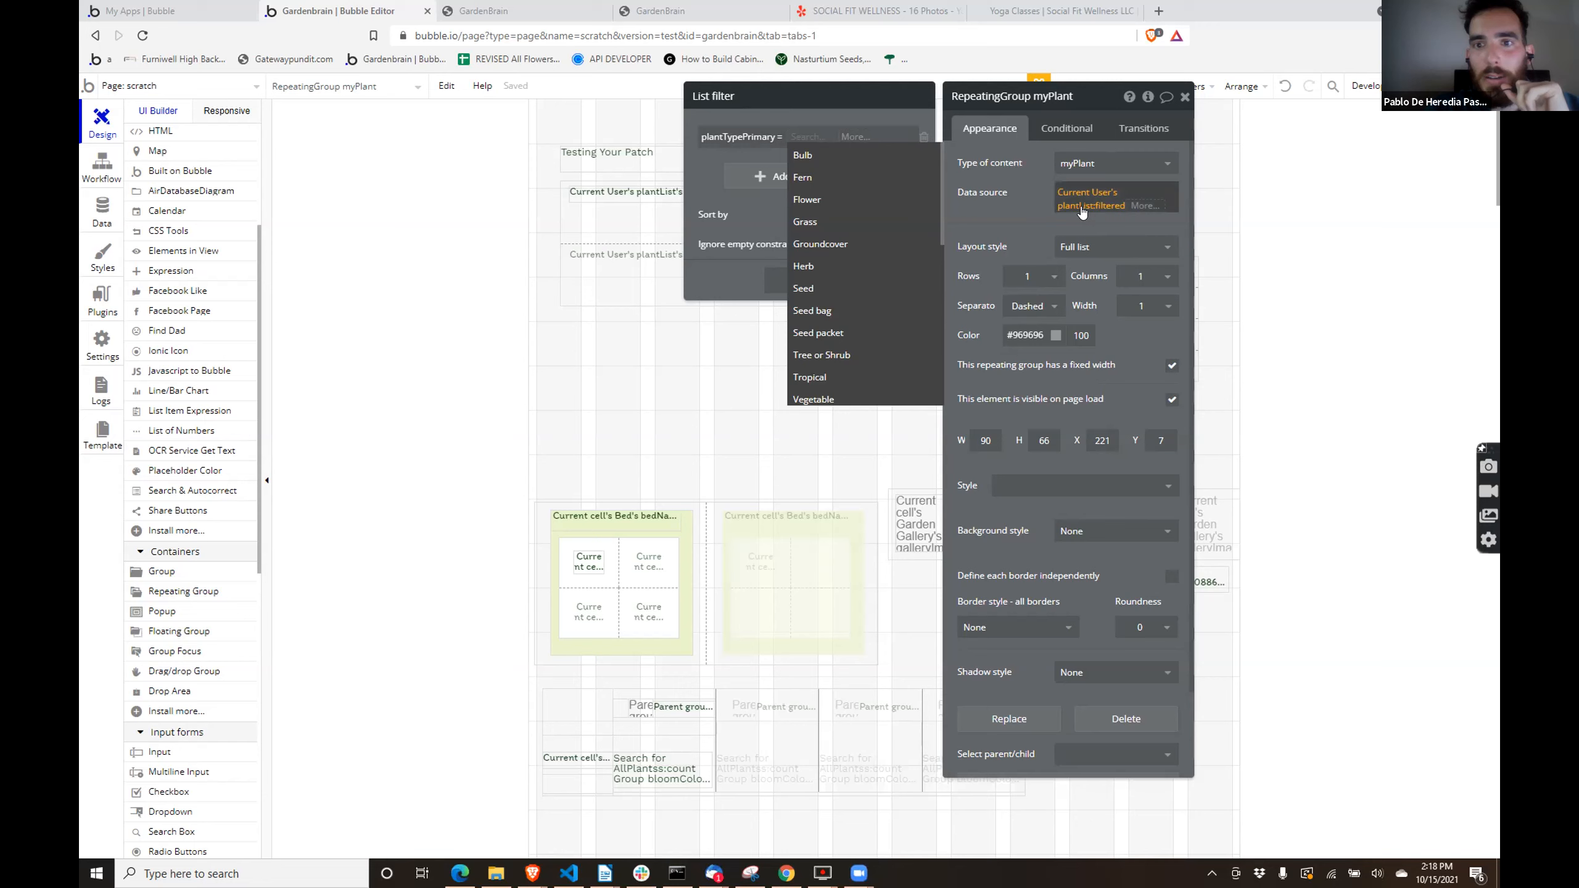
click(614, 215)
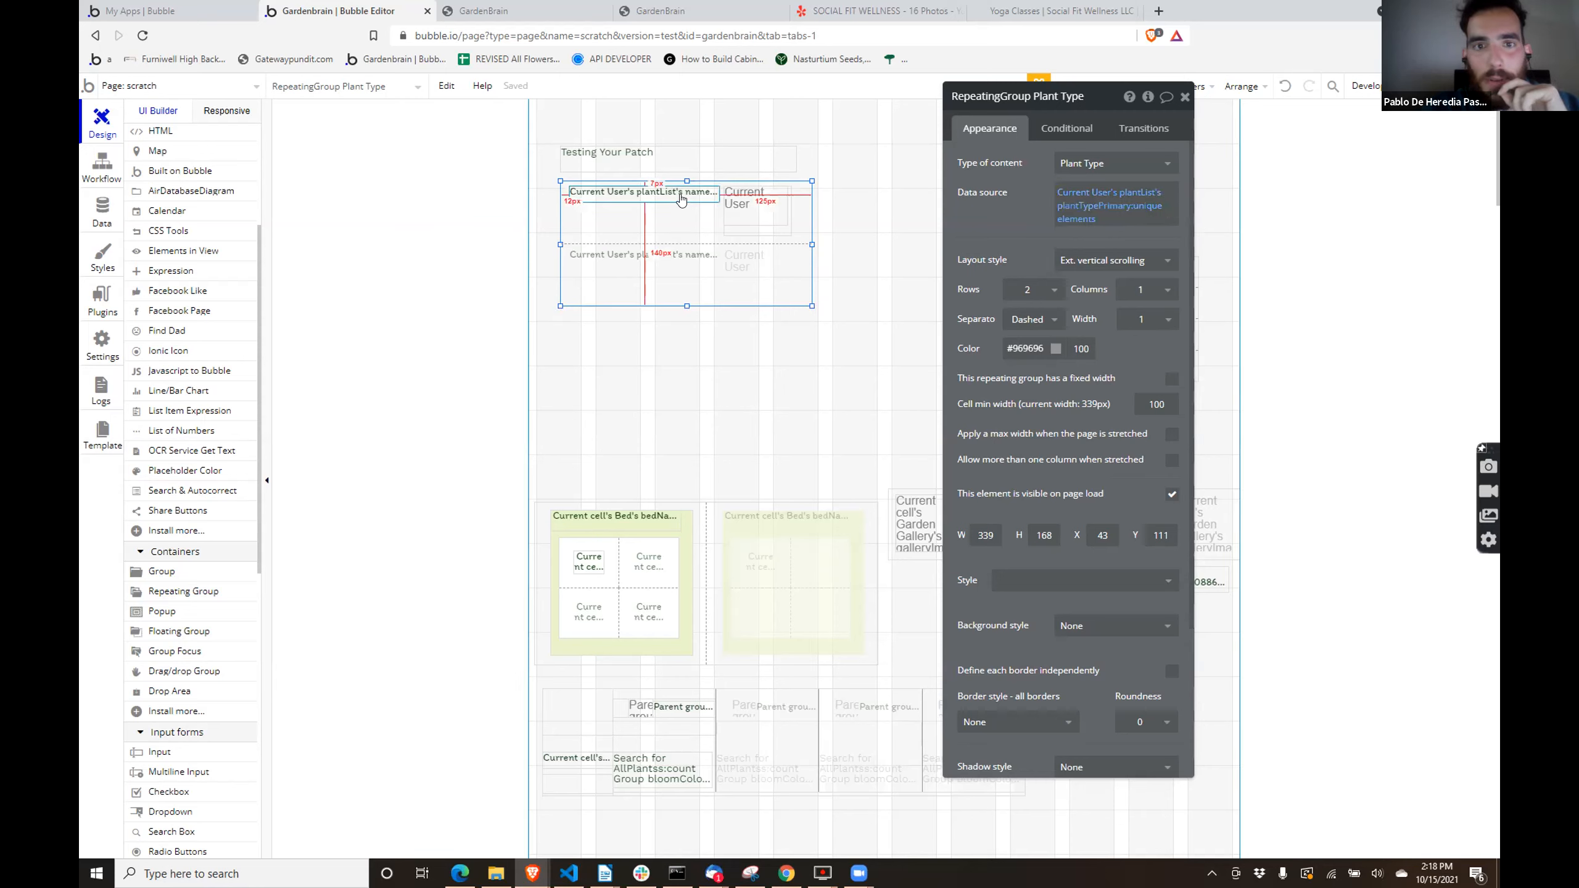
click(756, 227)
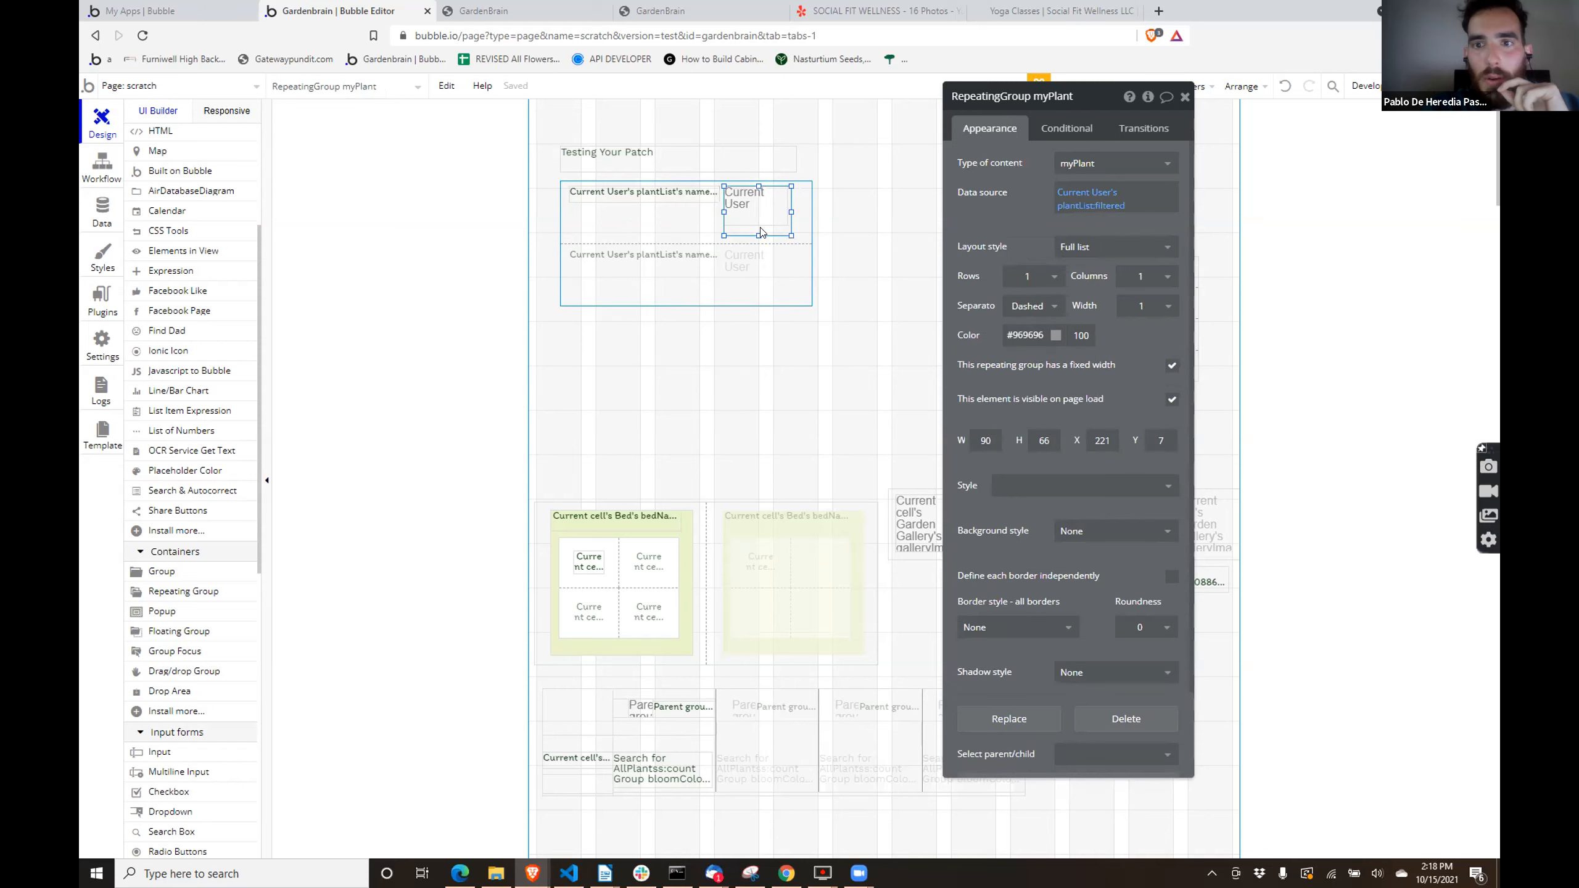
click(1073, 210)
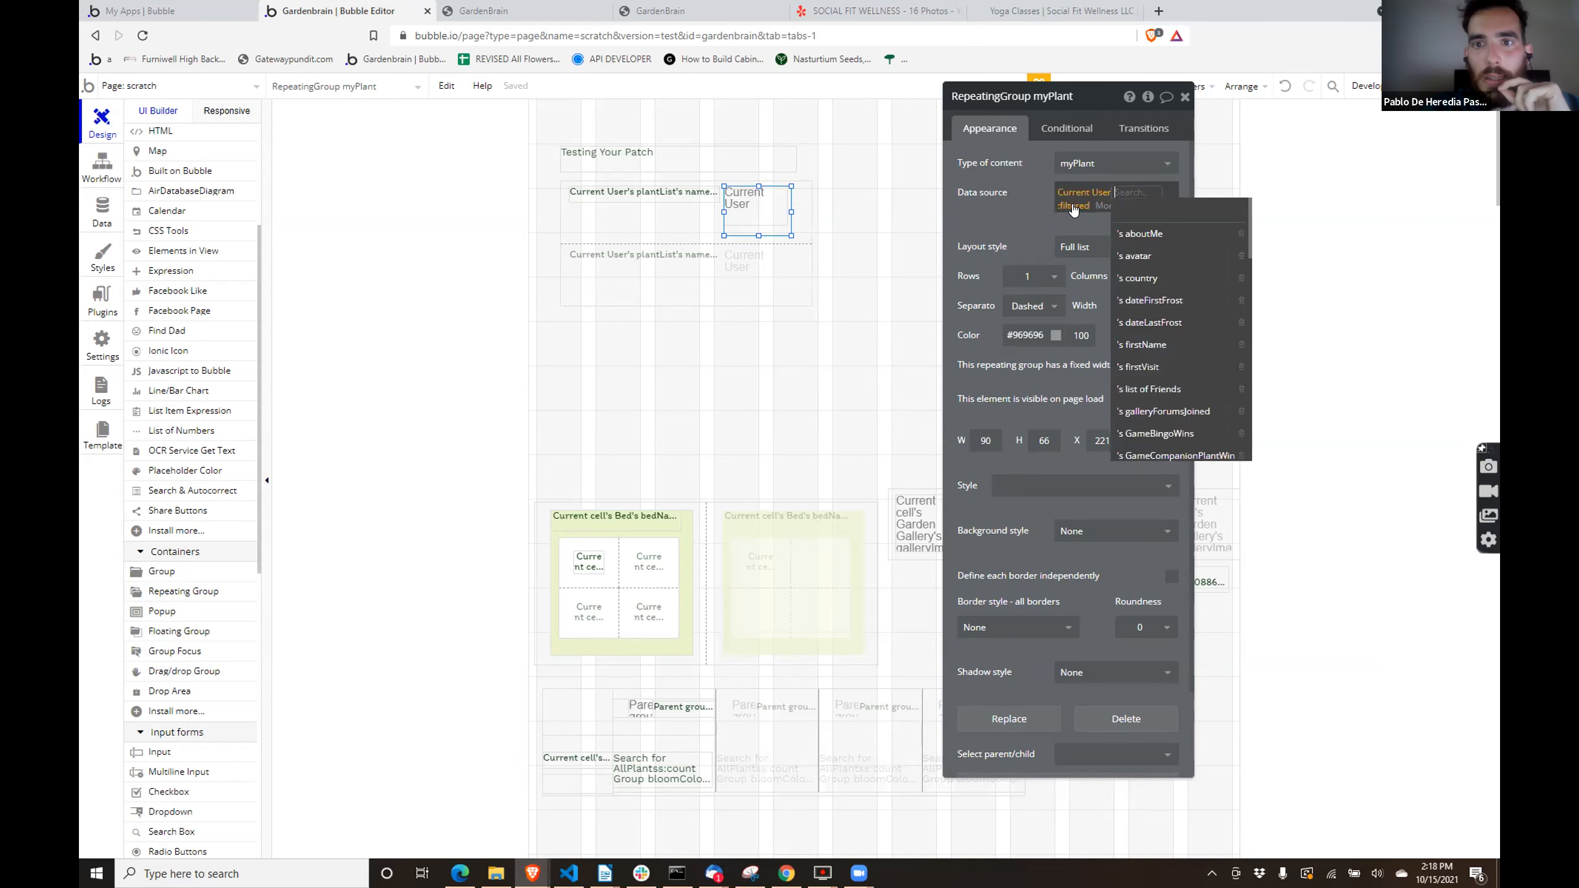
click(1011, 201)
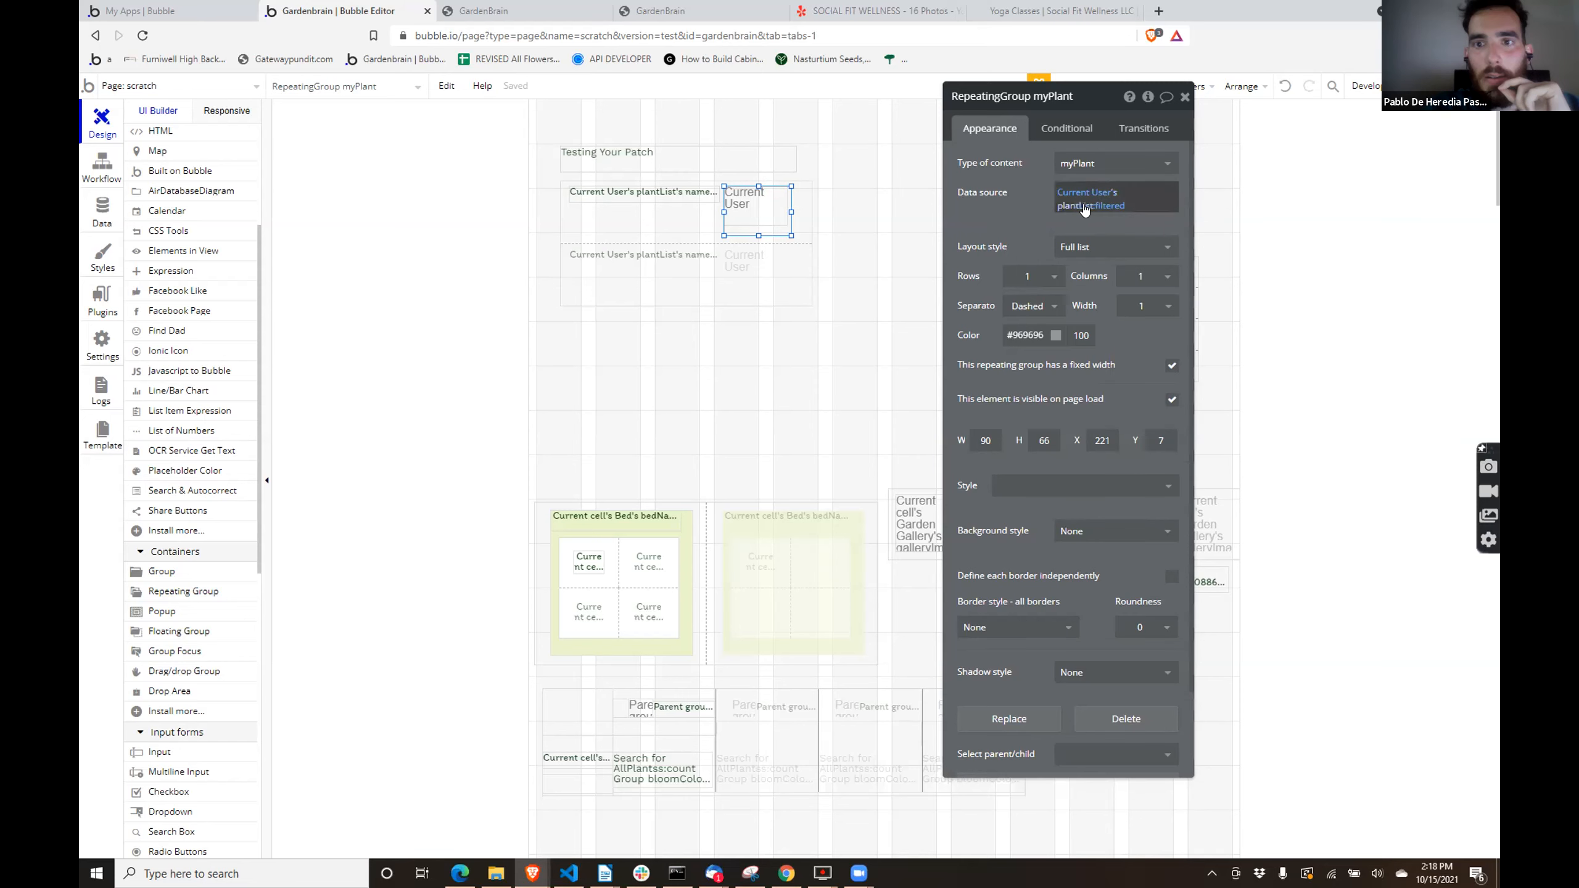
click(1102, 209)
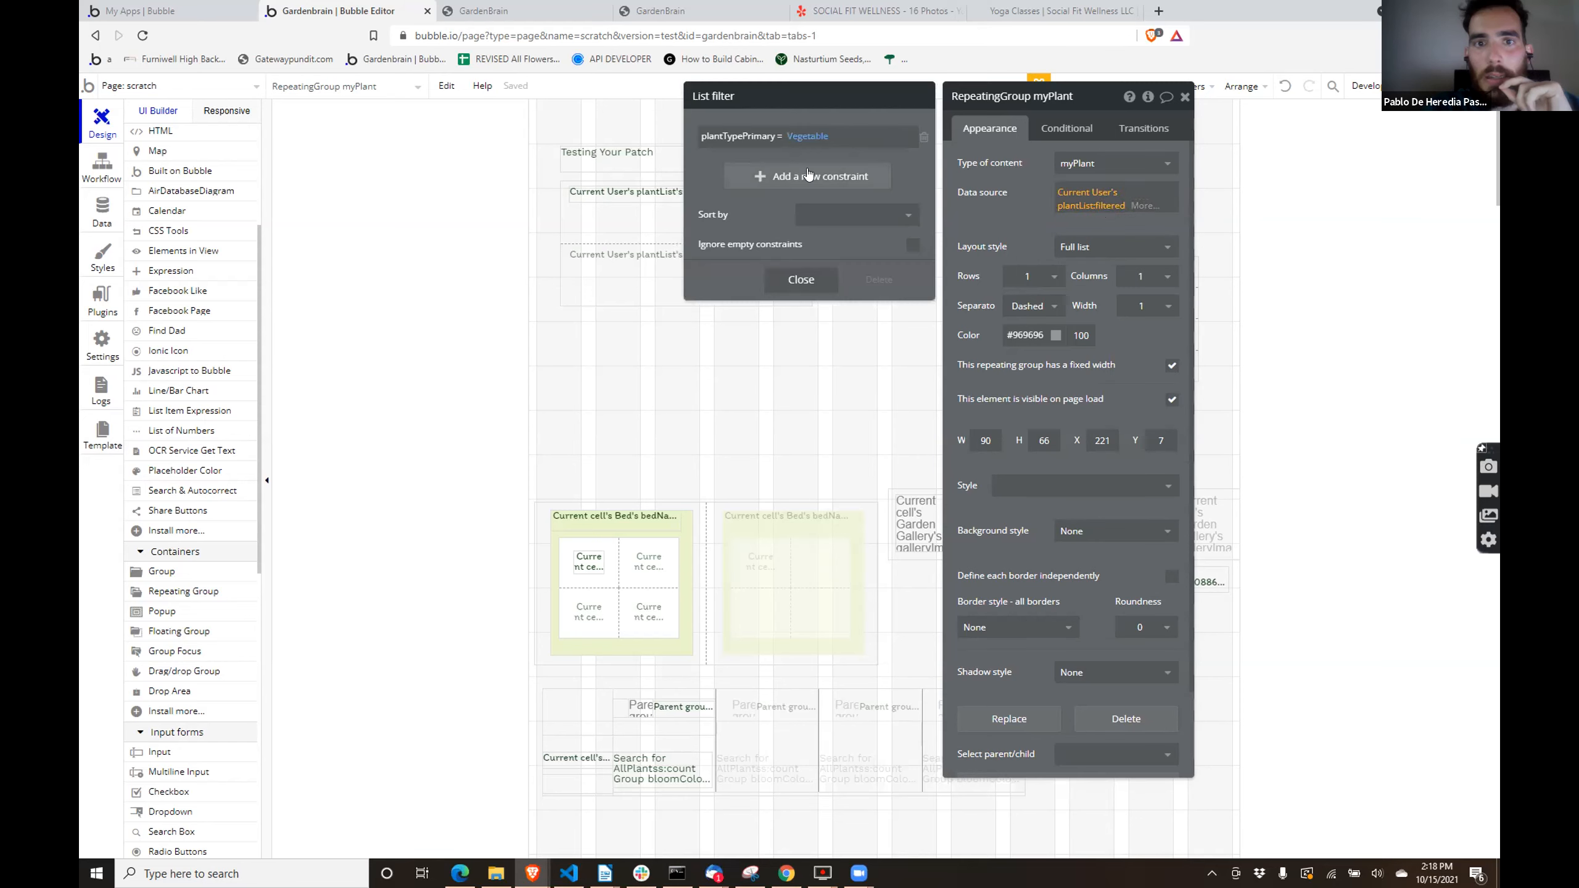
click(922, 136)
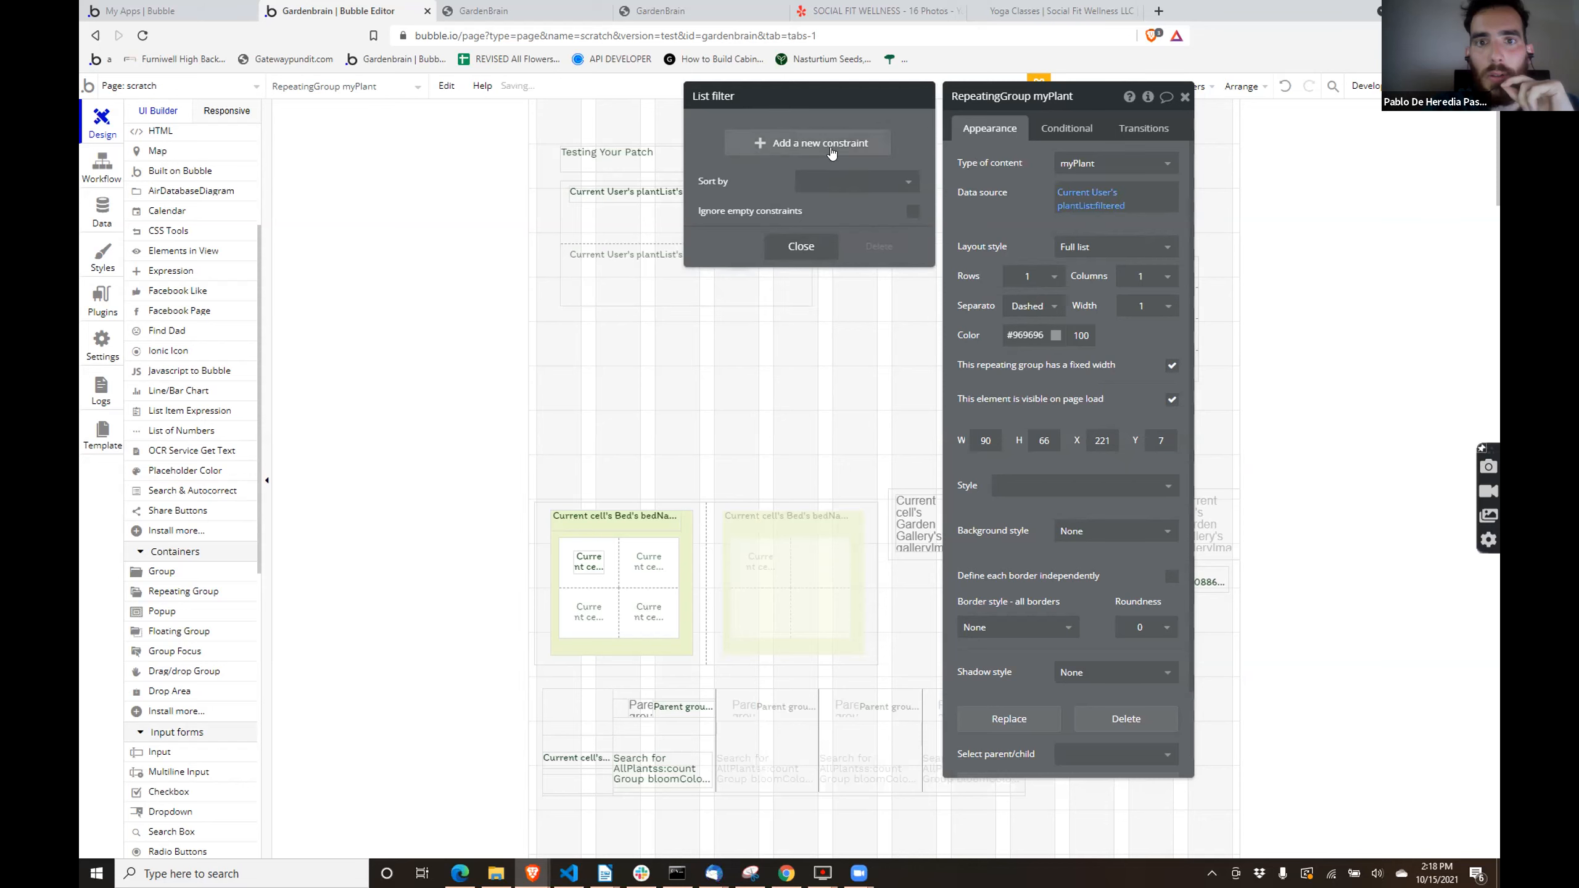
- Add a list filter constraint of plantTypePrimary = Current cell's Plant Type to the nested repeating group
click(758, 146)
click(713, 136)
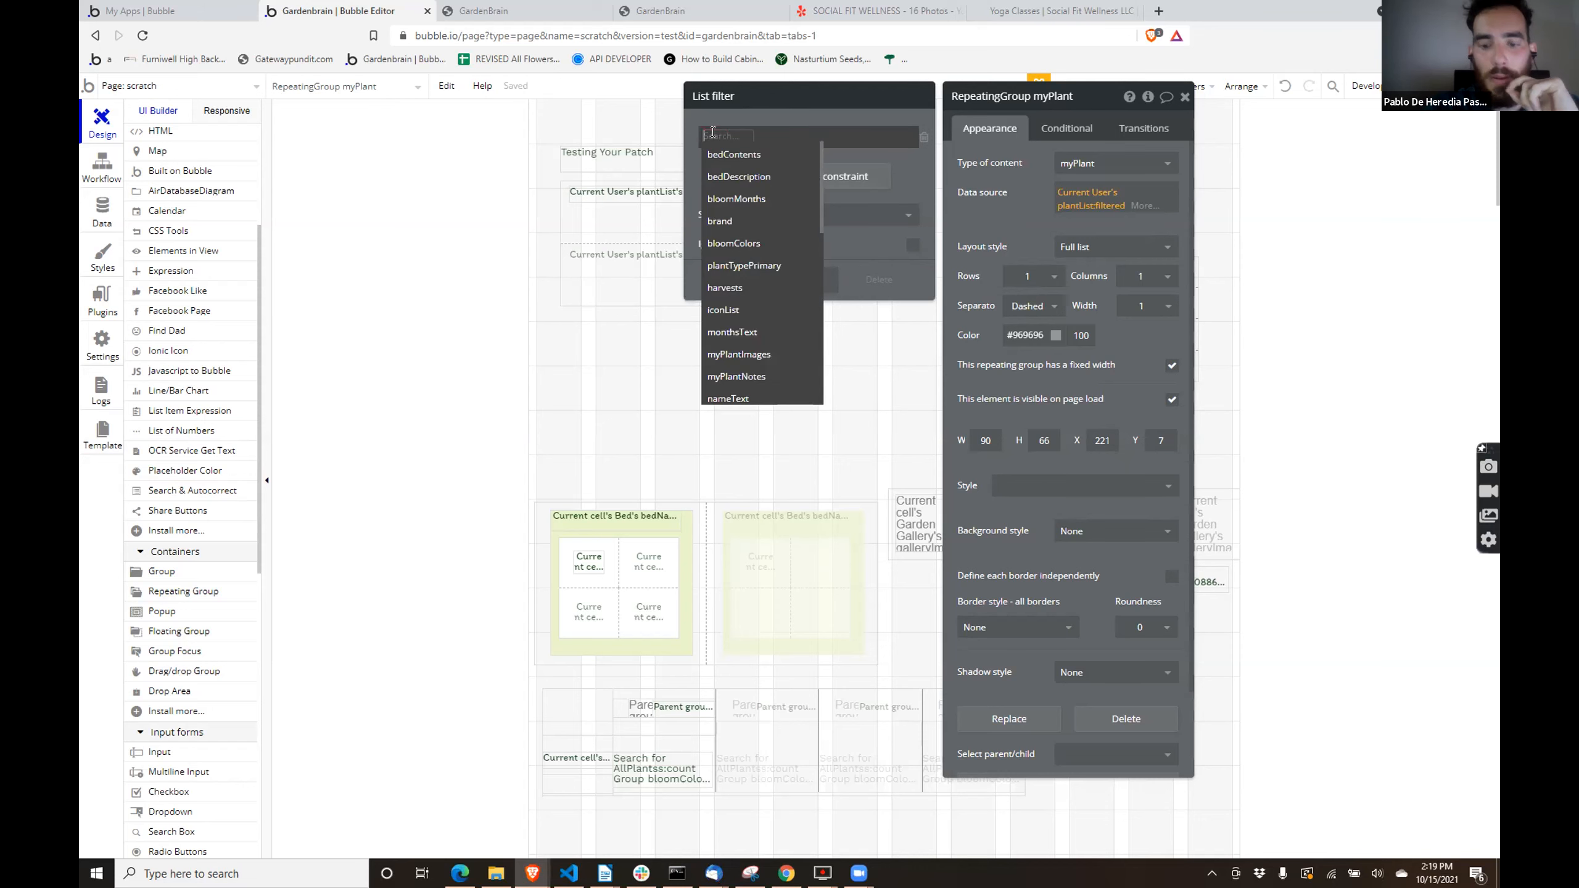
text(plantTypePrimary)
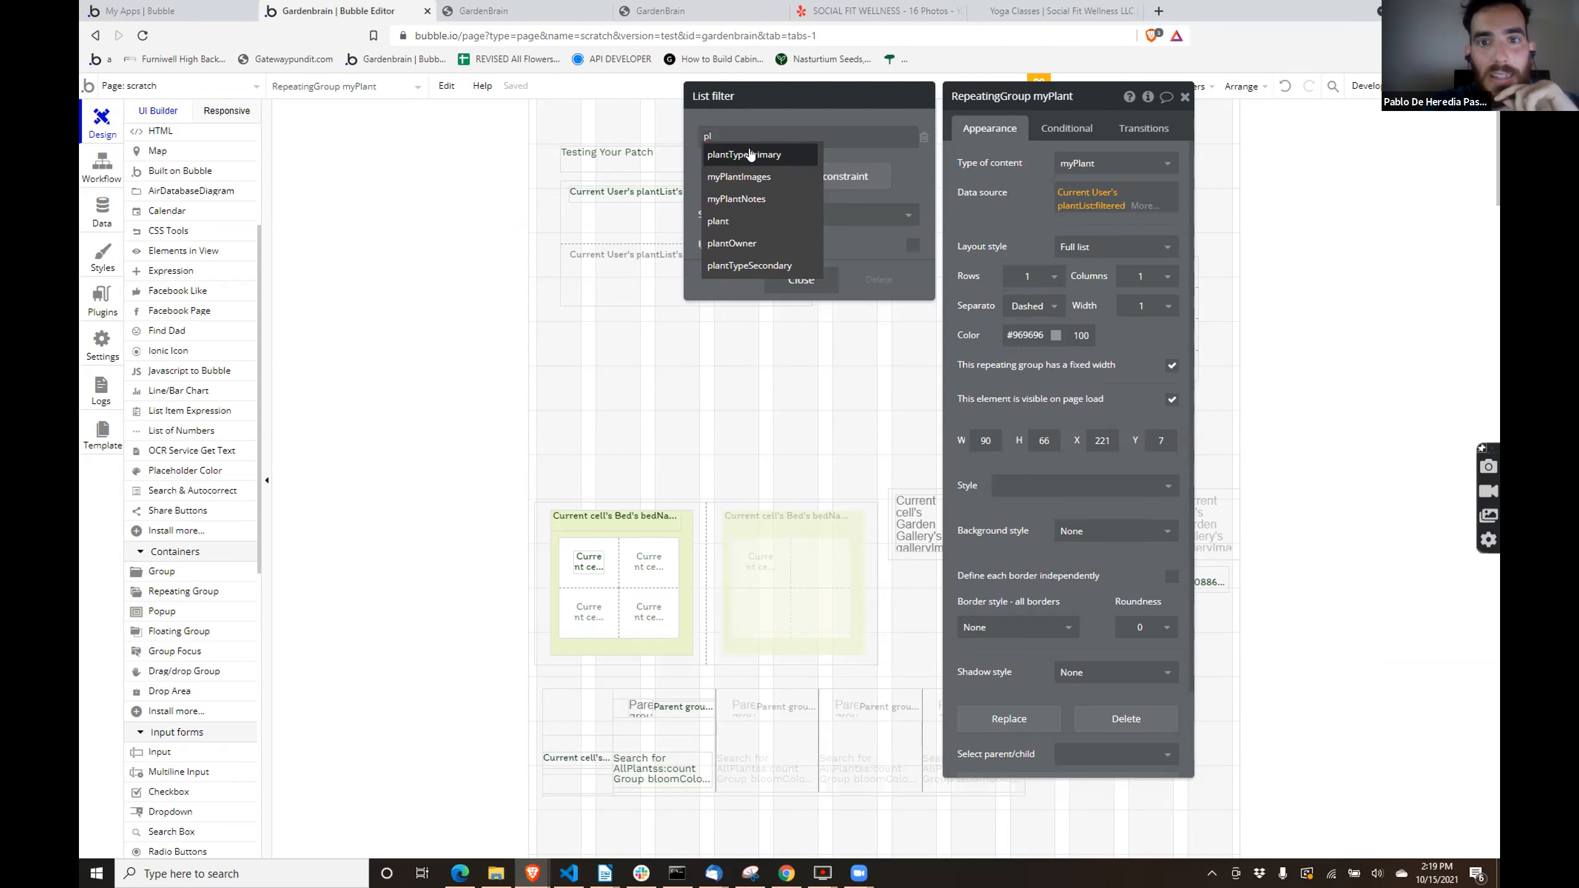
click(750, 154)
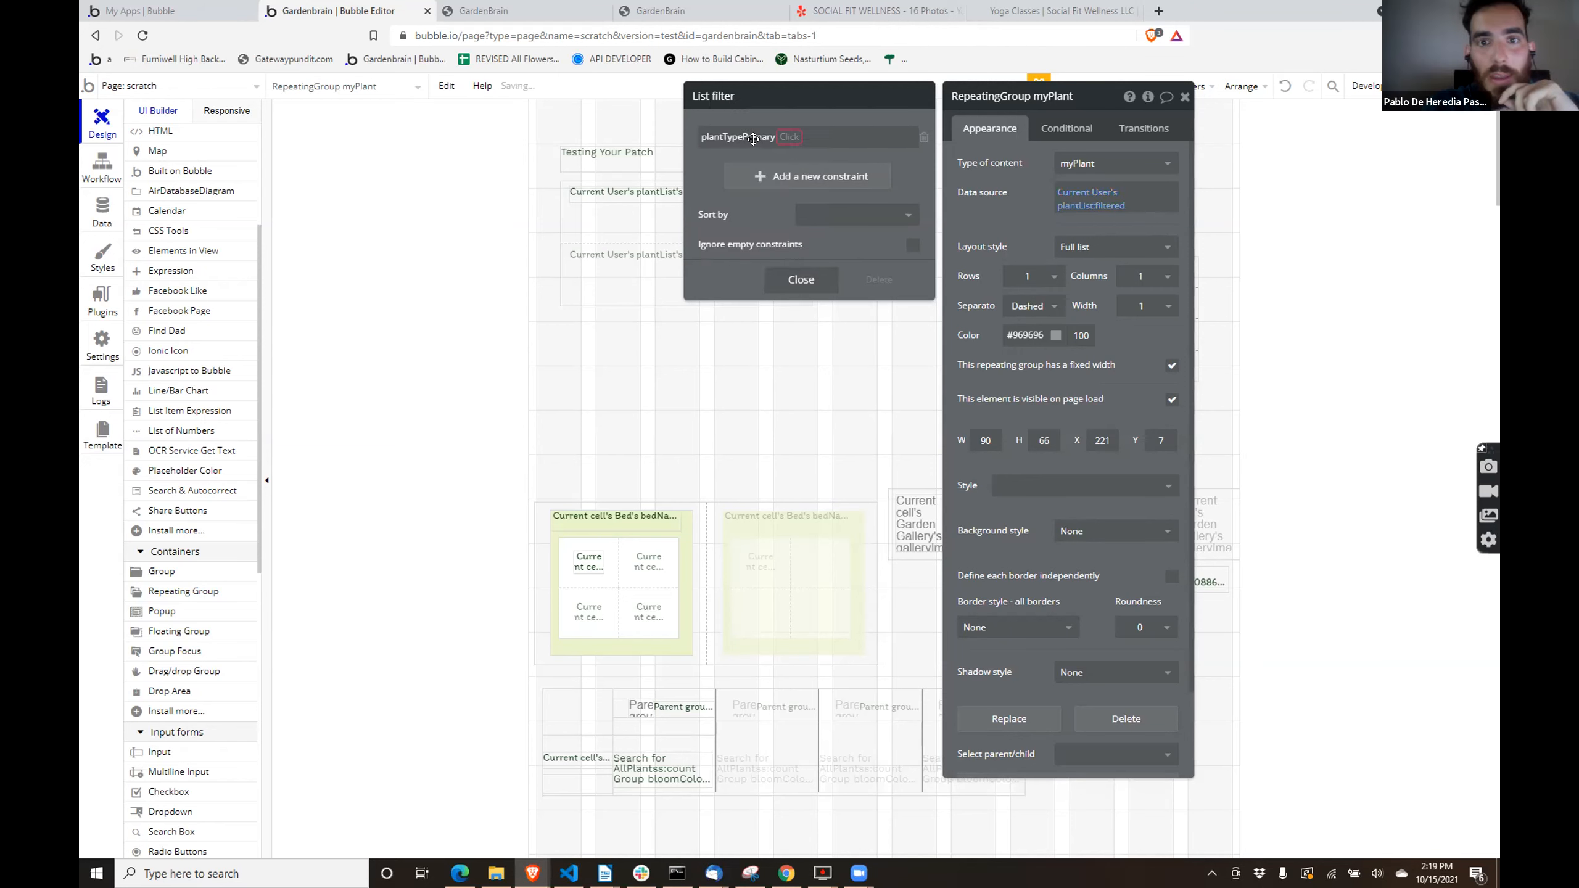
click(784, 136)
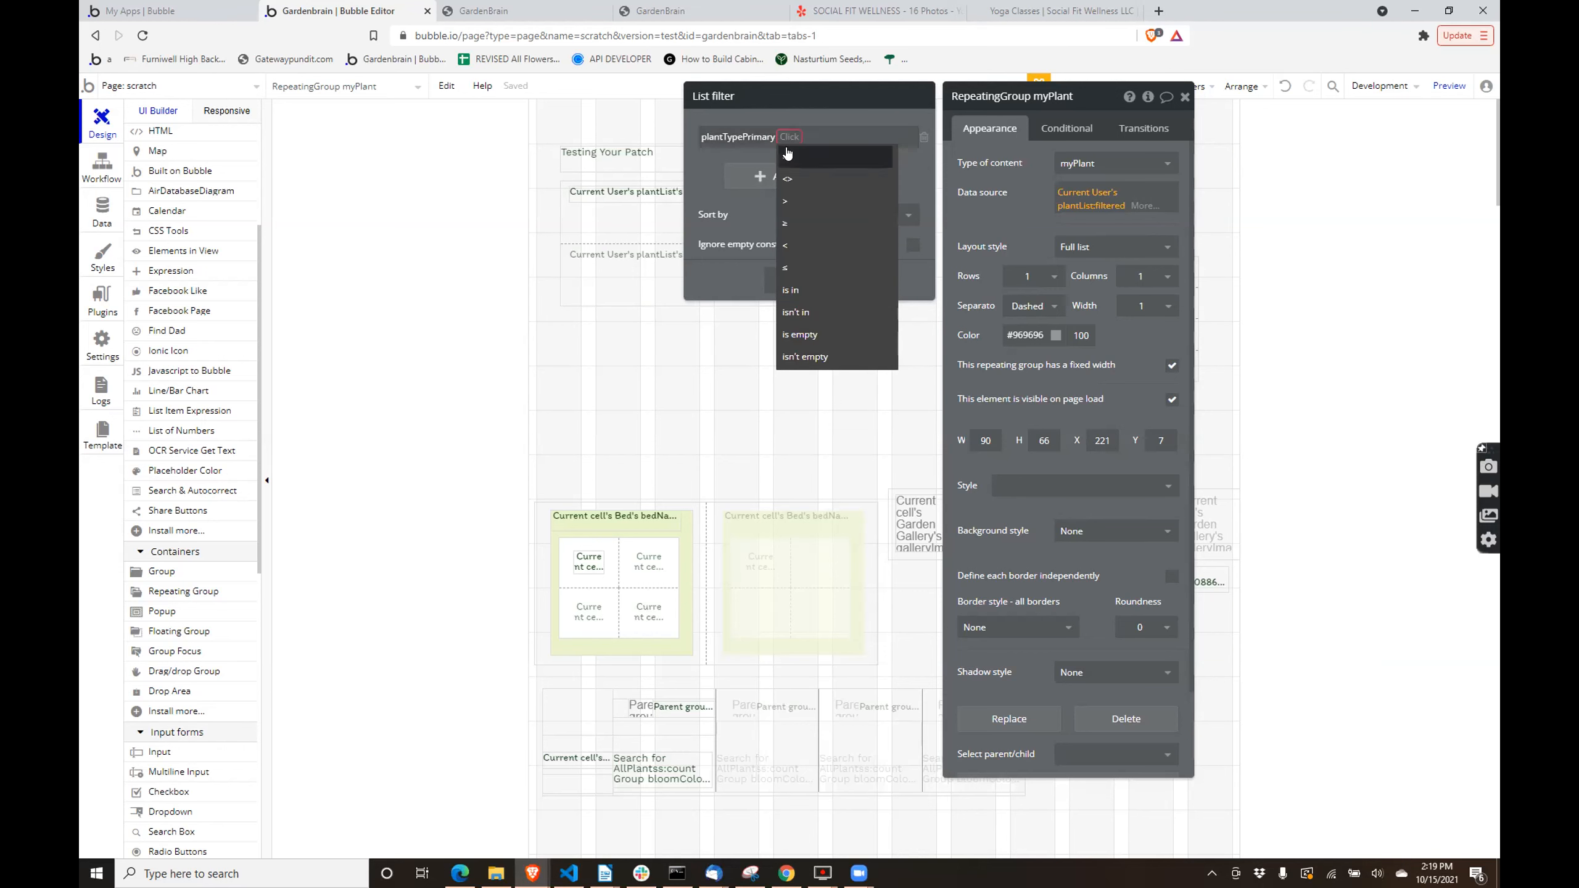
click(786, 156)
click(795, 137)
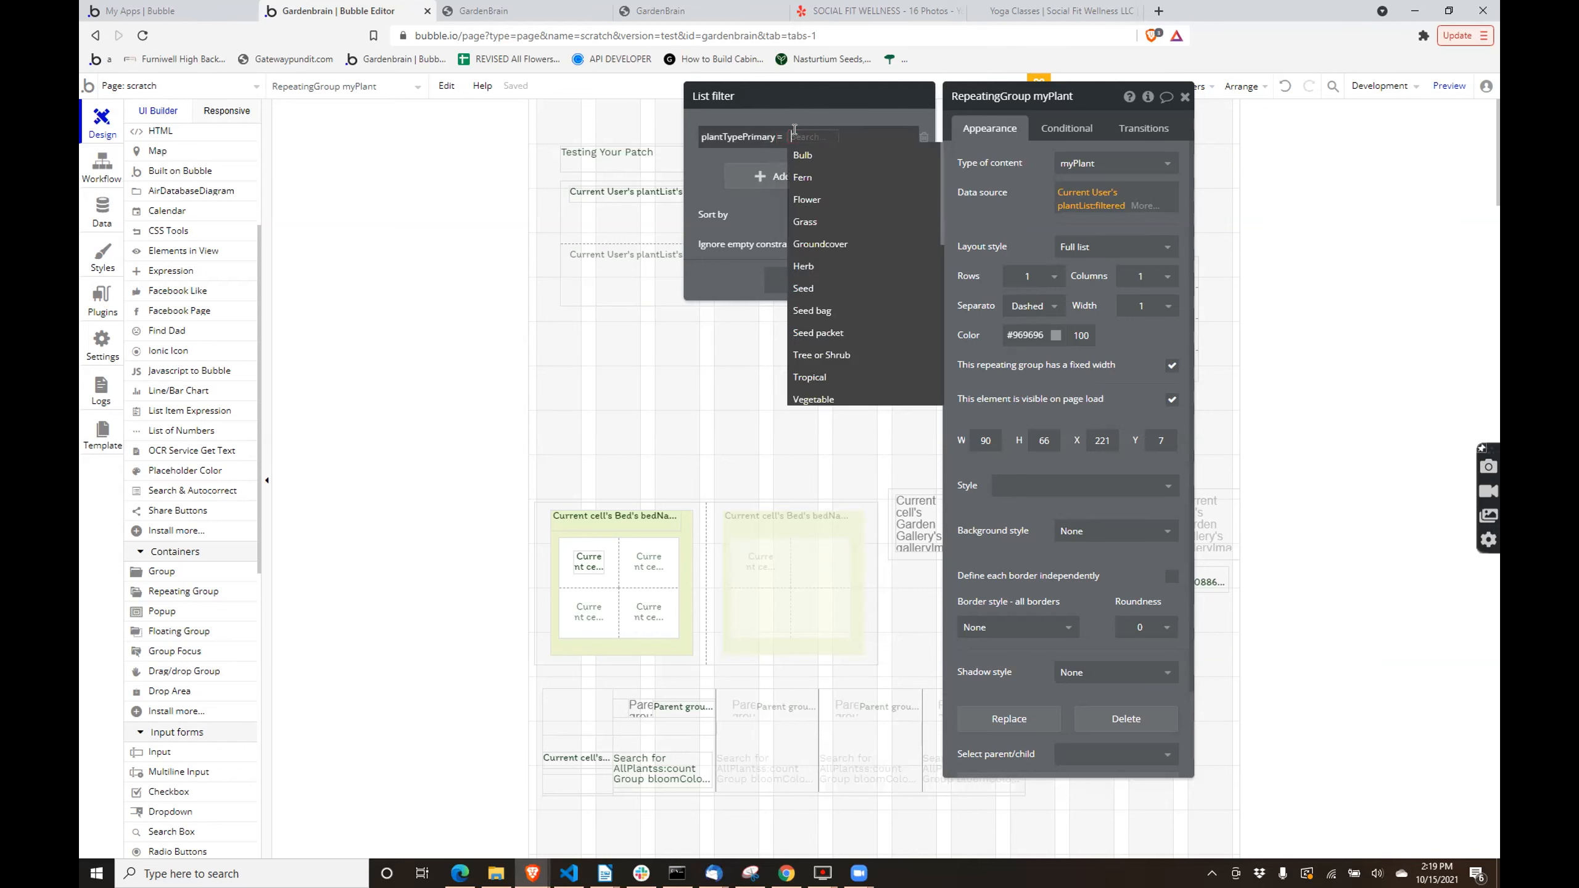
scroll(820, 211, down, 3)
scroll(833, 218, up, 2)
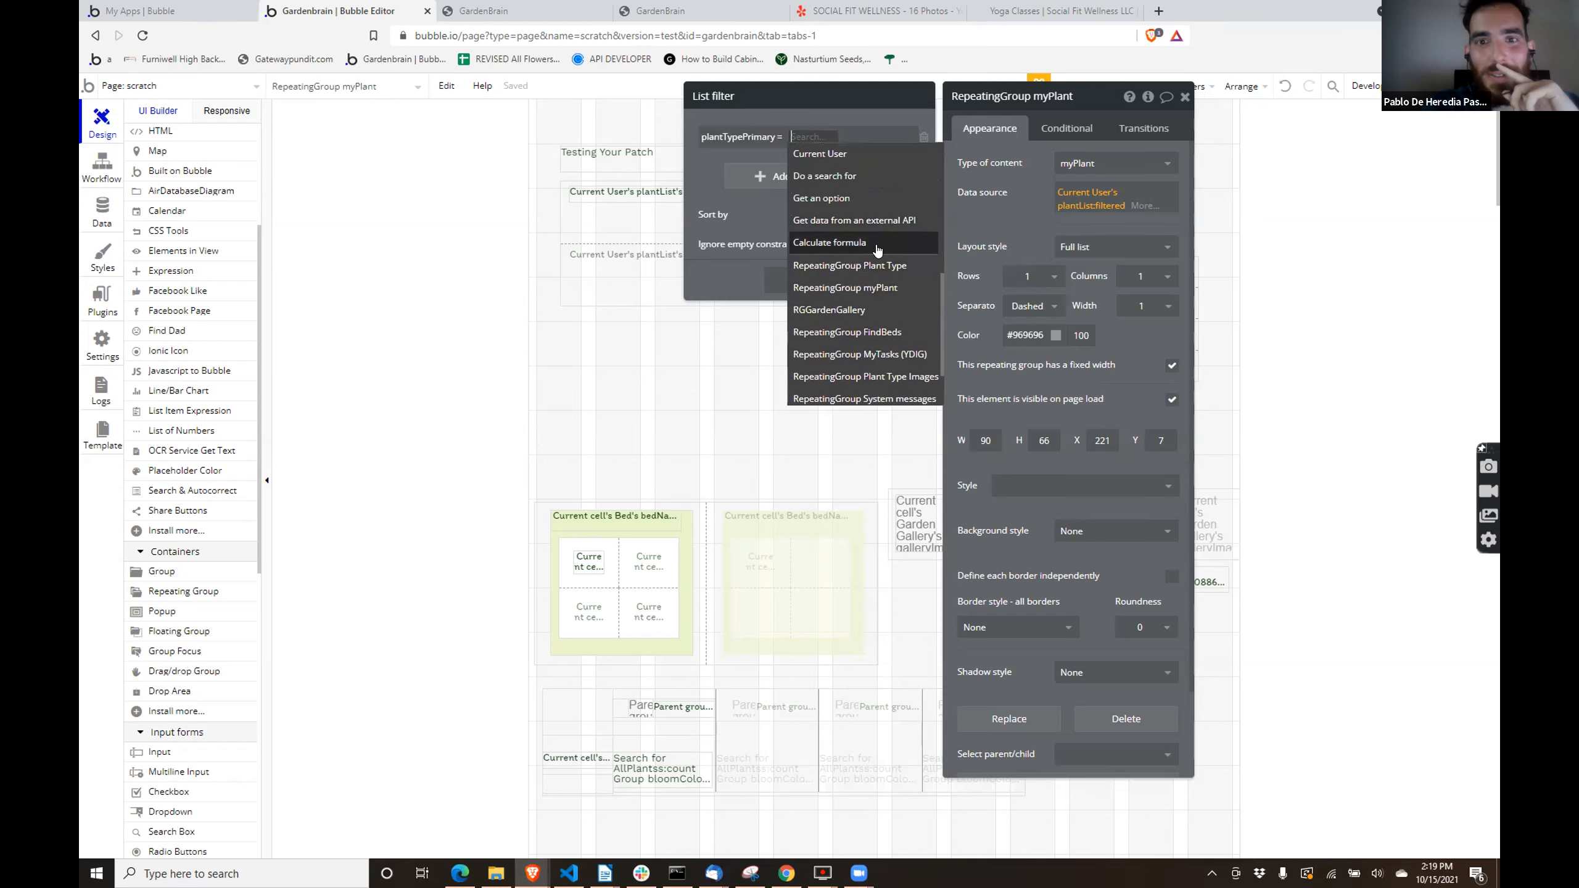
scroll(890, 351, up, 1)
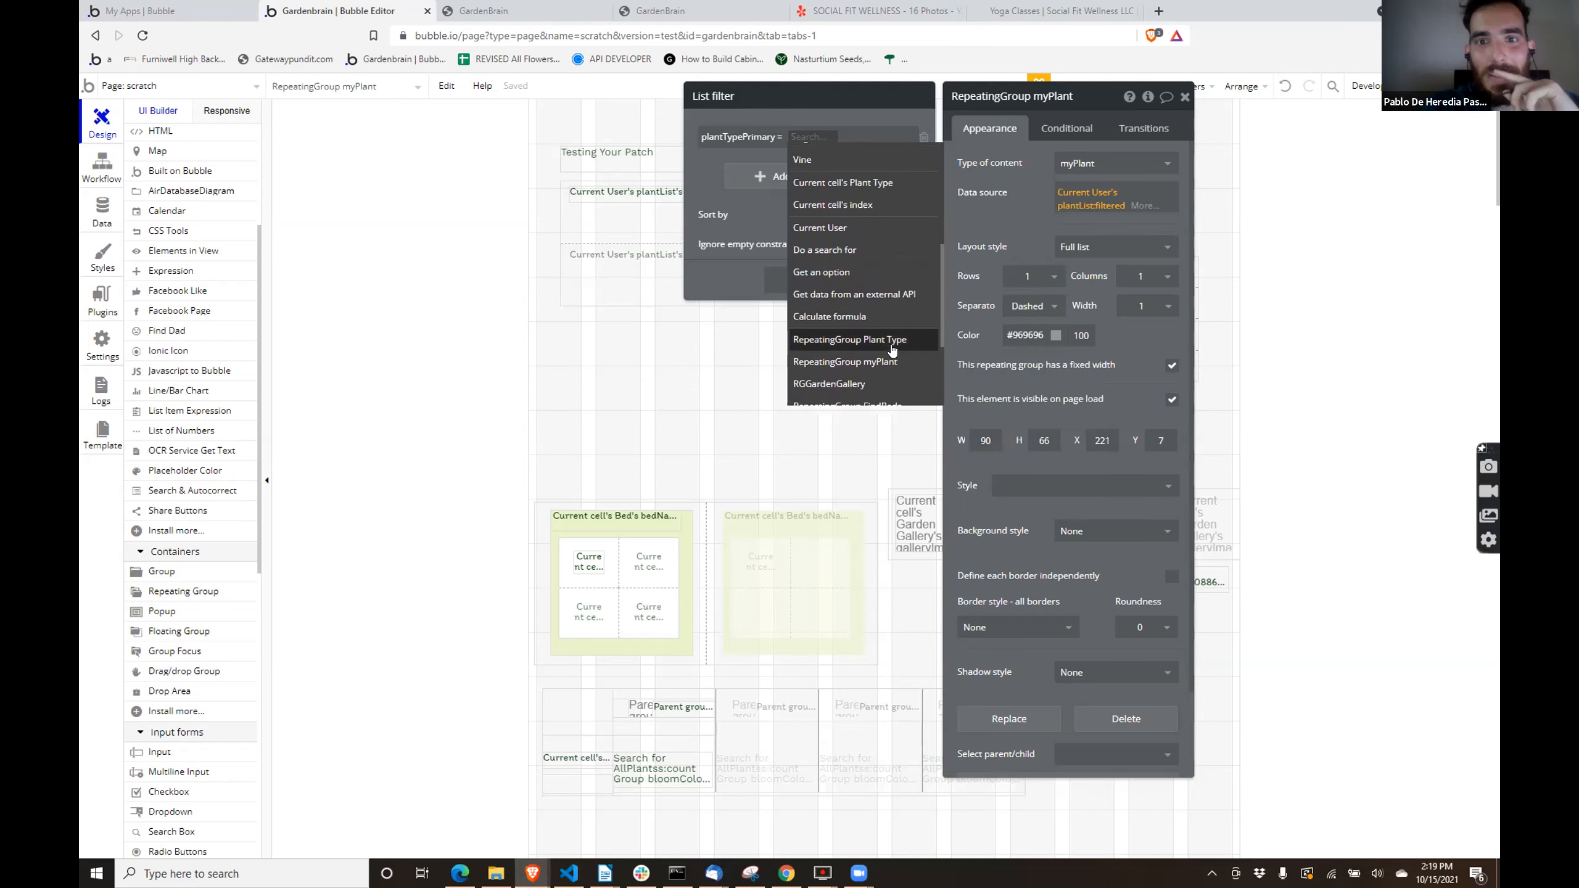
click(876, 182)
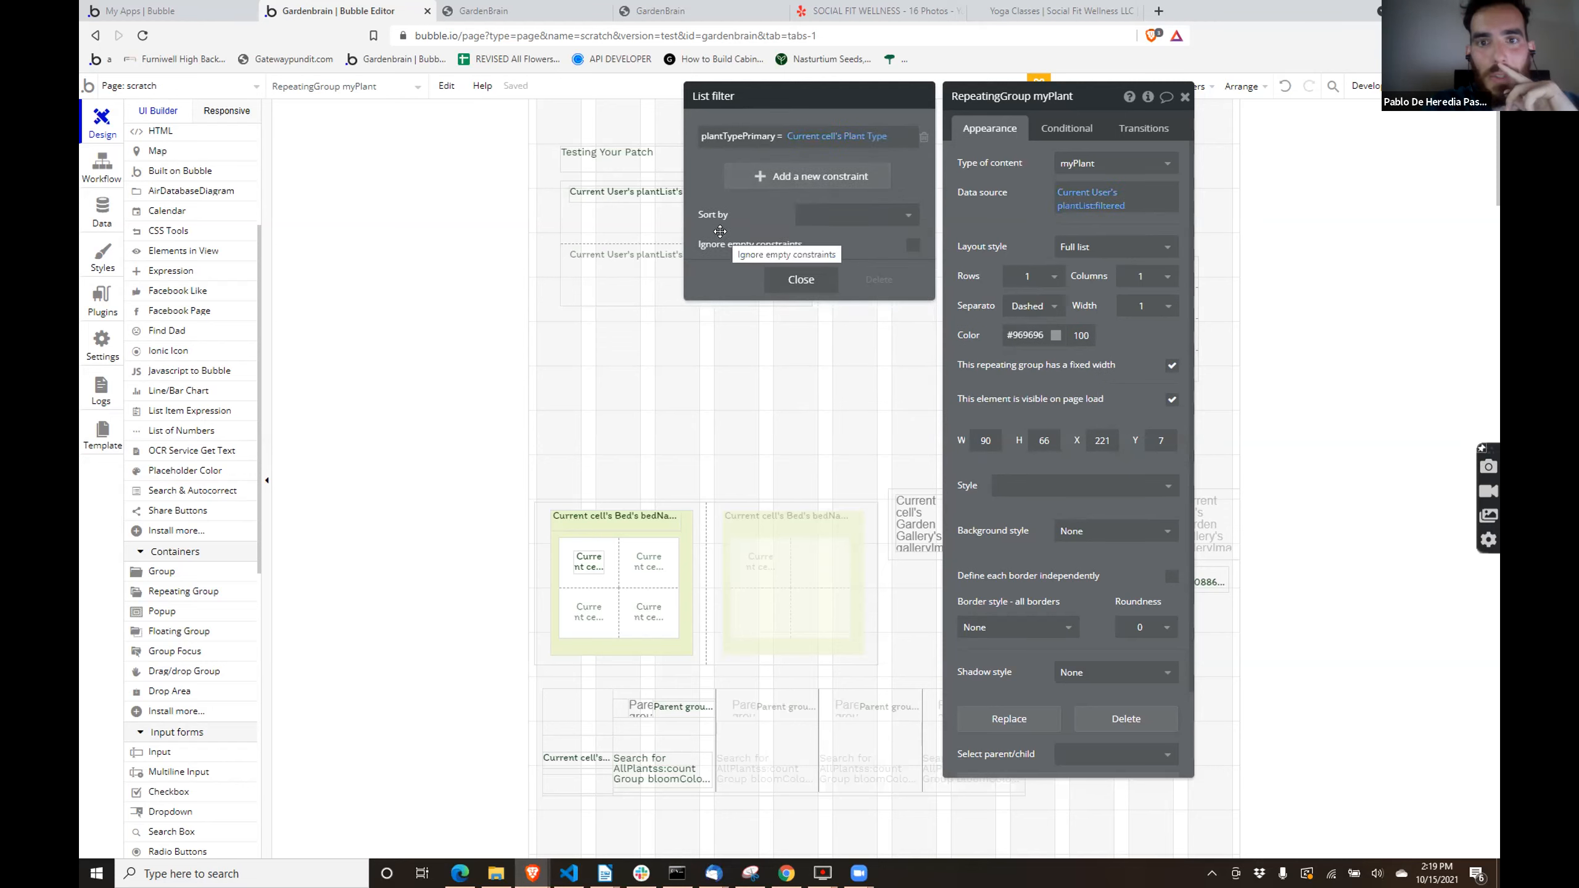
- Delete the plantList name text from the Plant Type repeating group's cell and move the nested myPlant group to X 18, Y 14
click(801, 280)
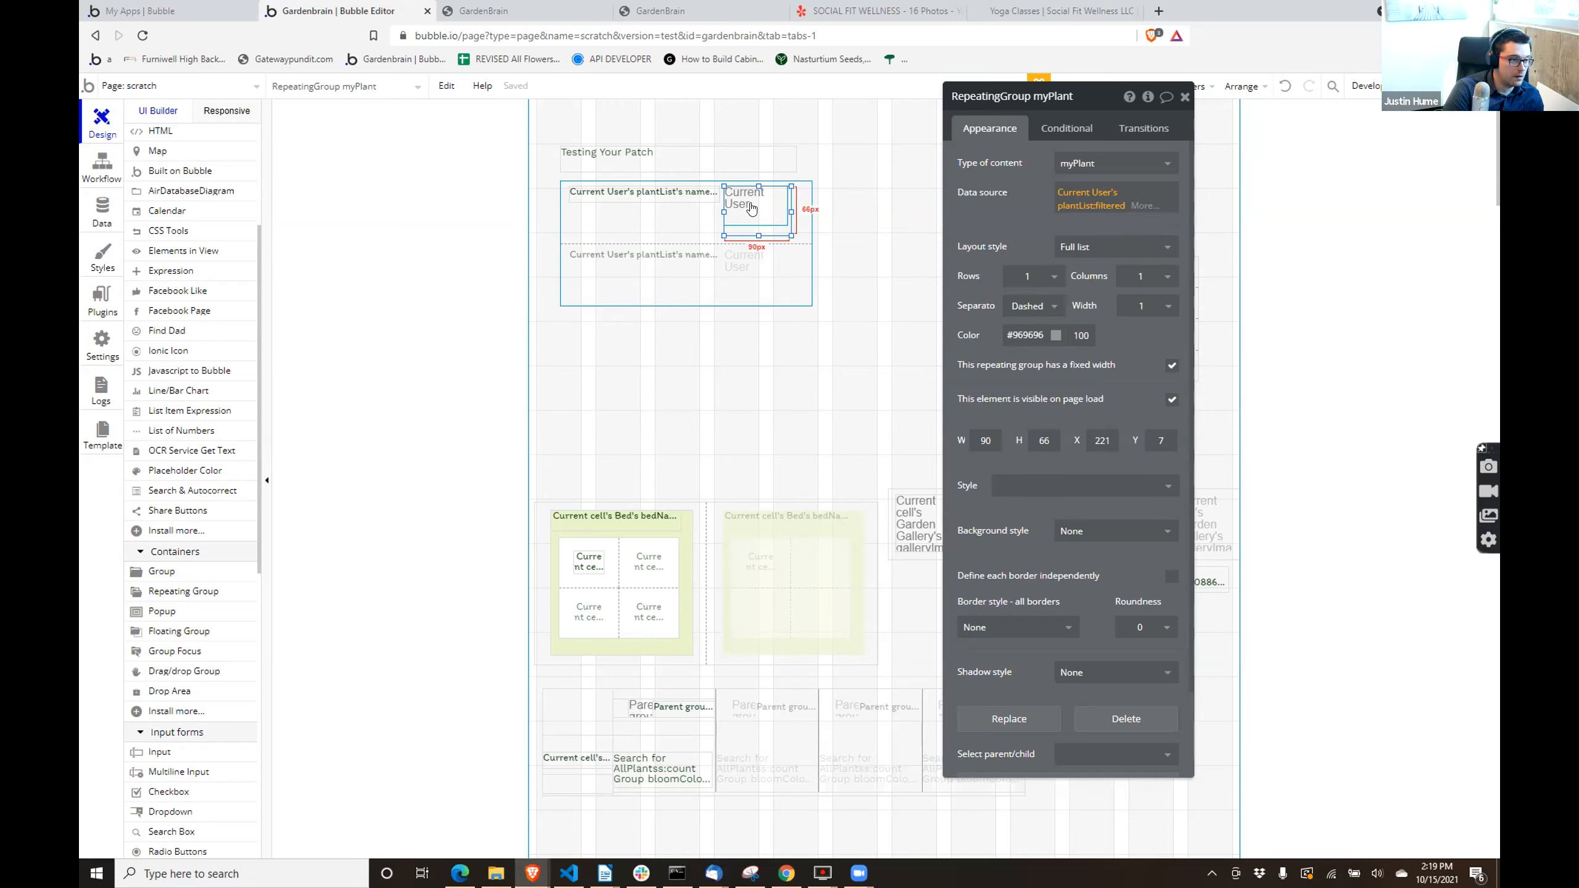
click(653, 189)
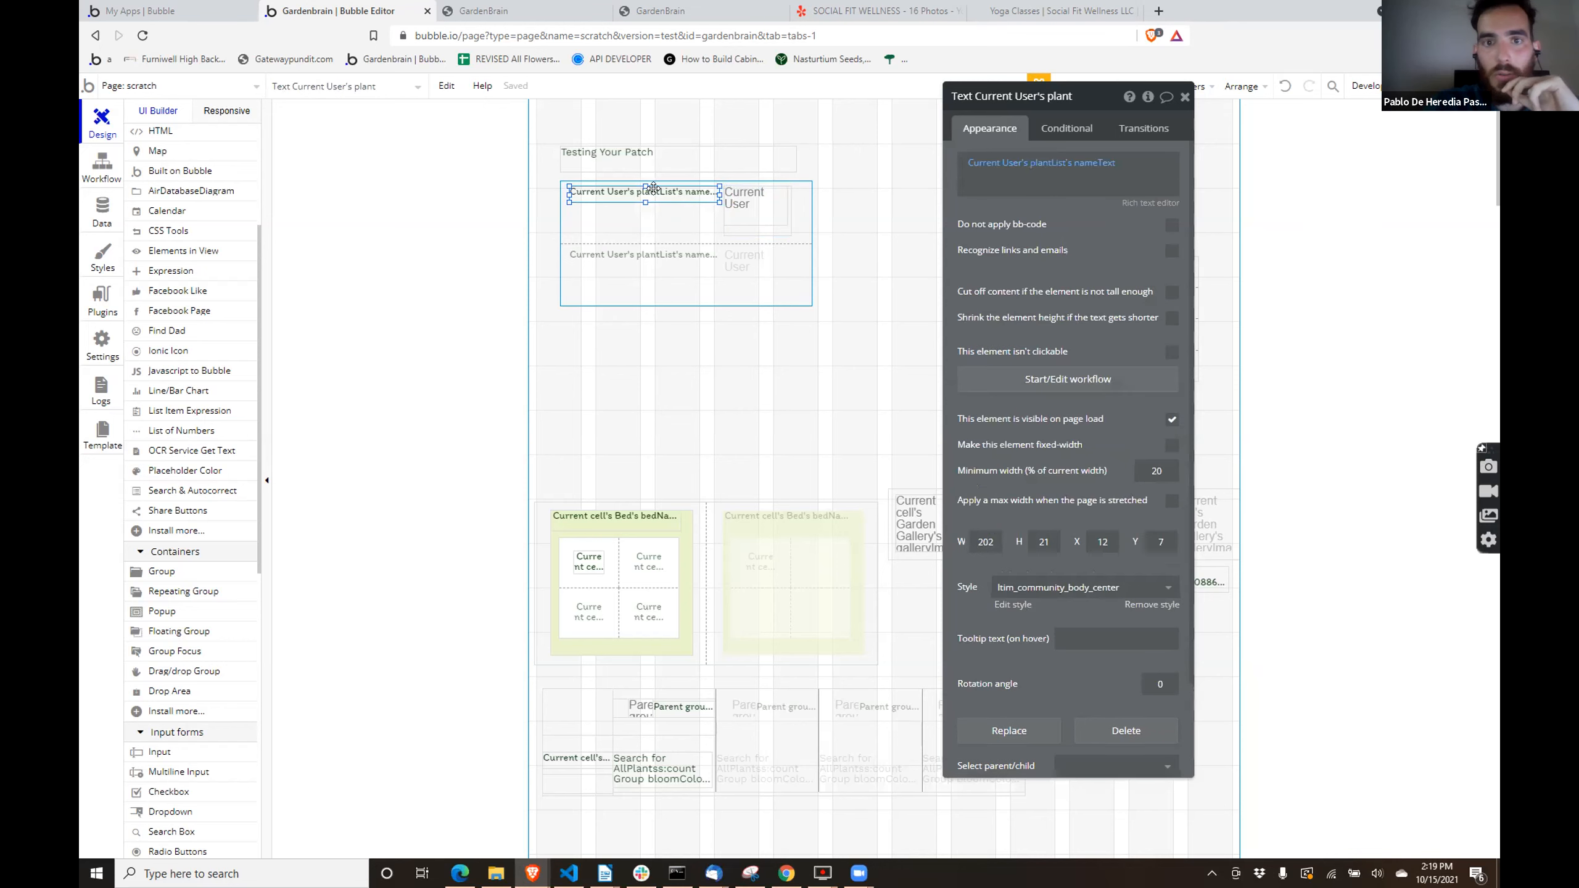
key(Delete)
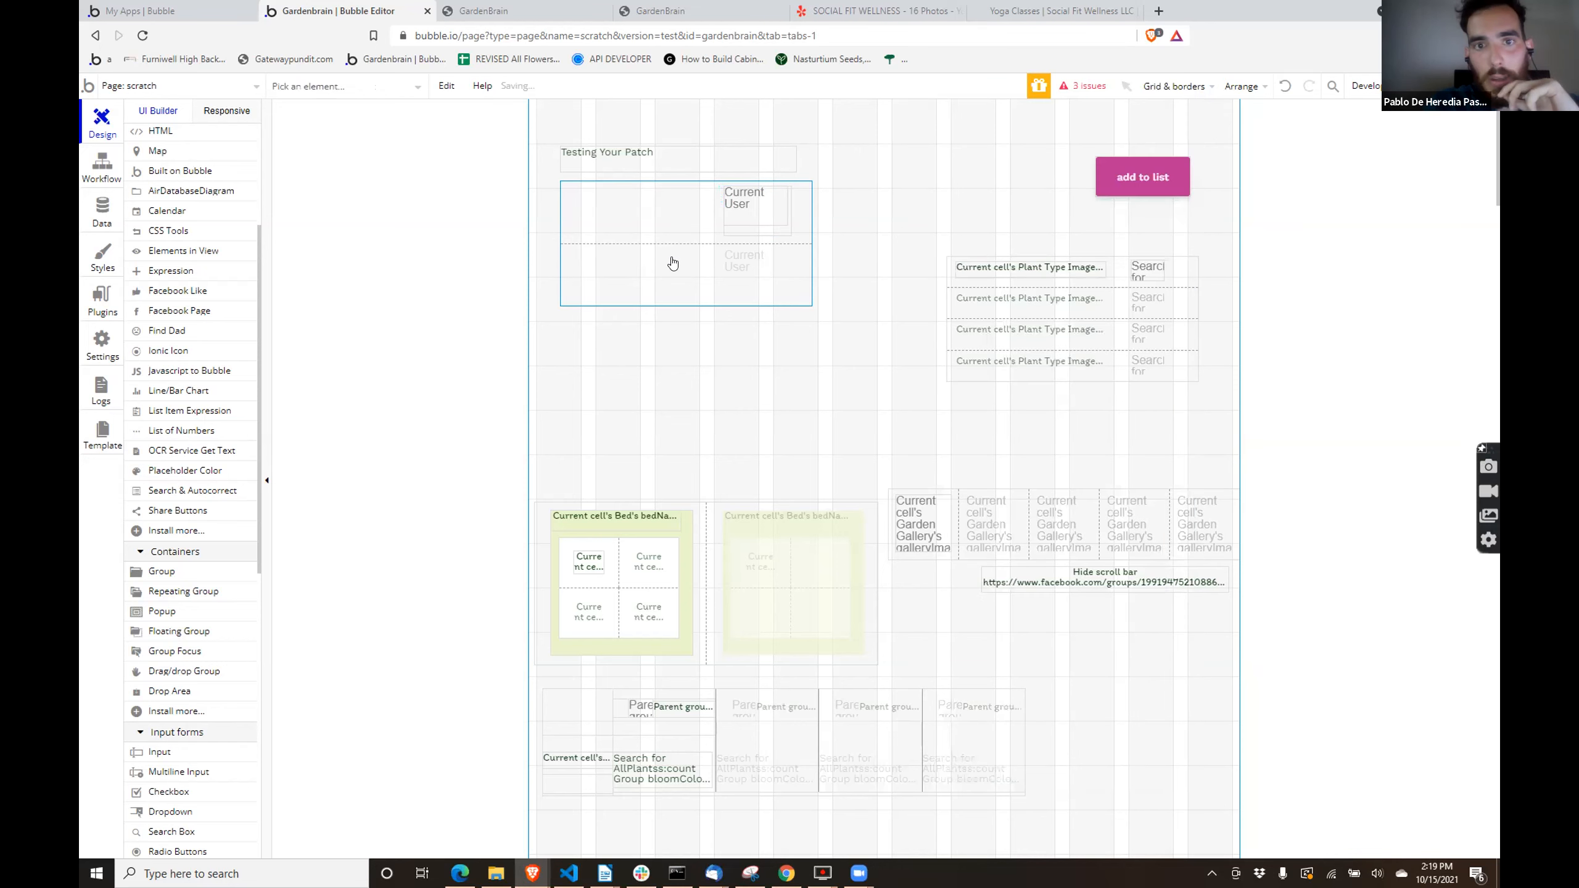
click(708, 243)
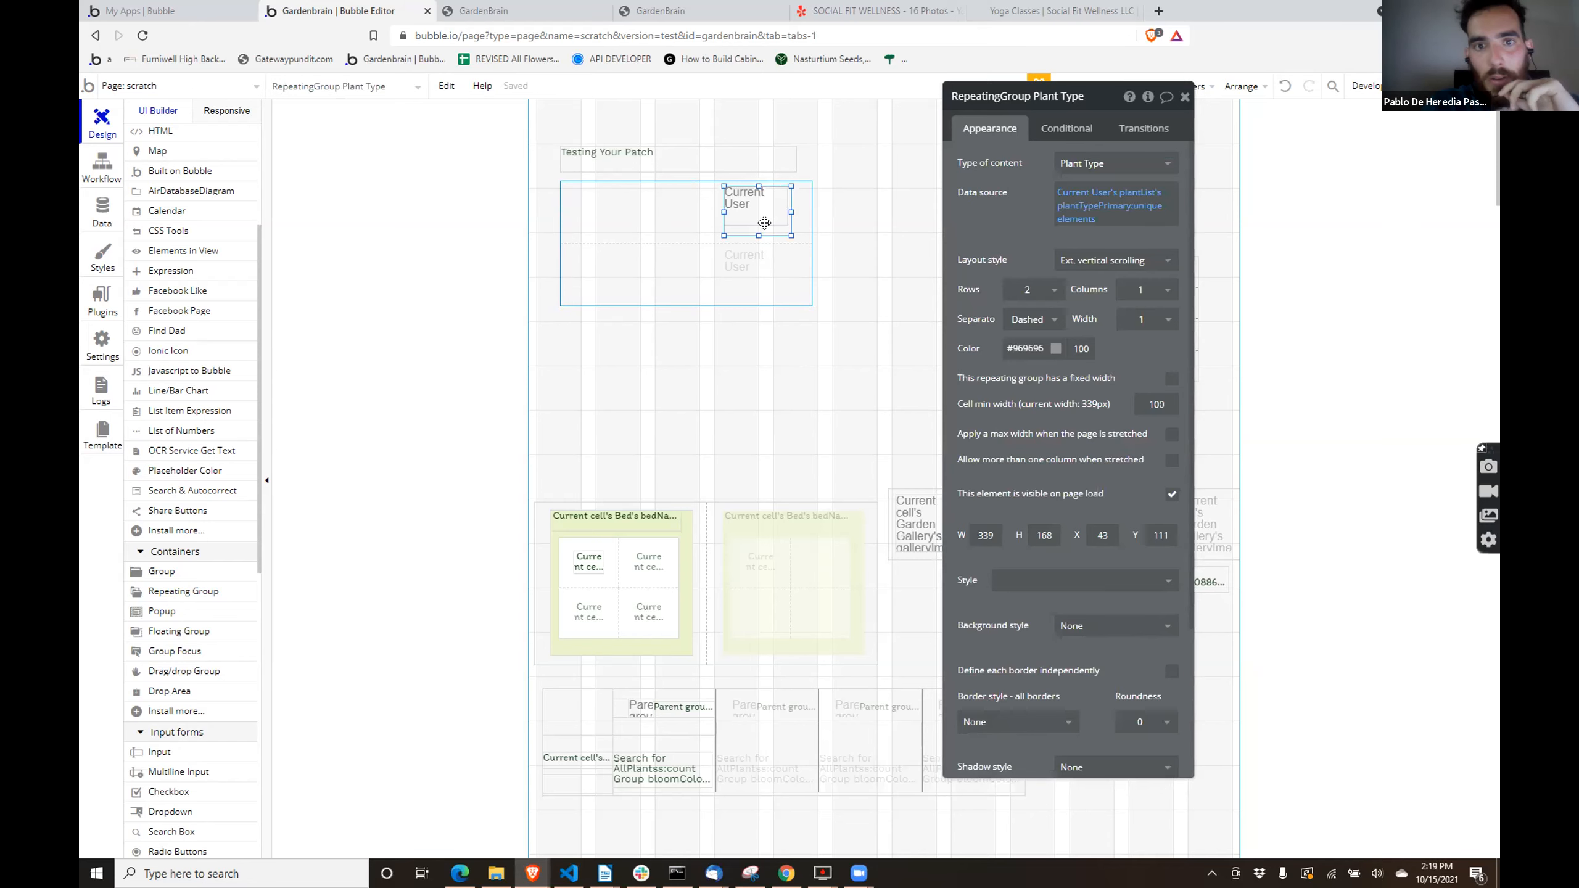
drag(764, 223, 618, 229)
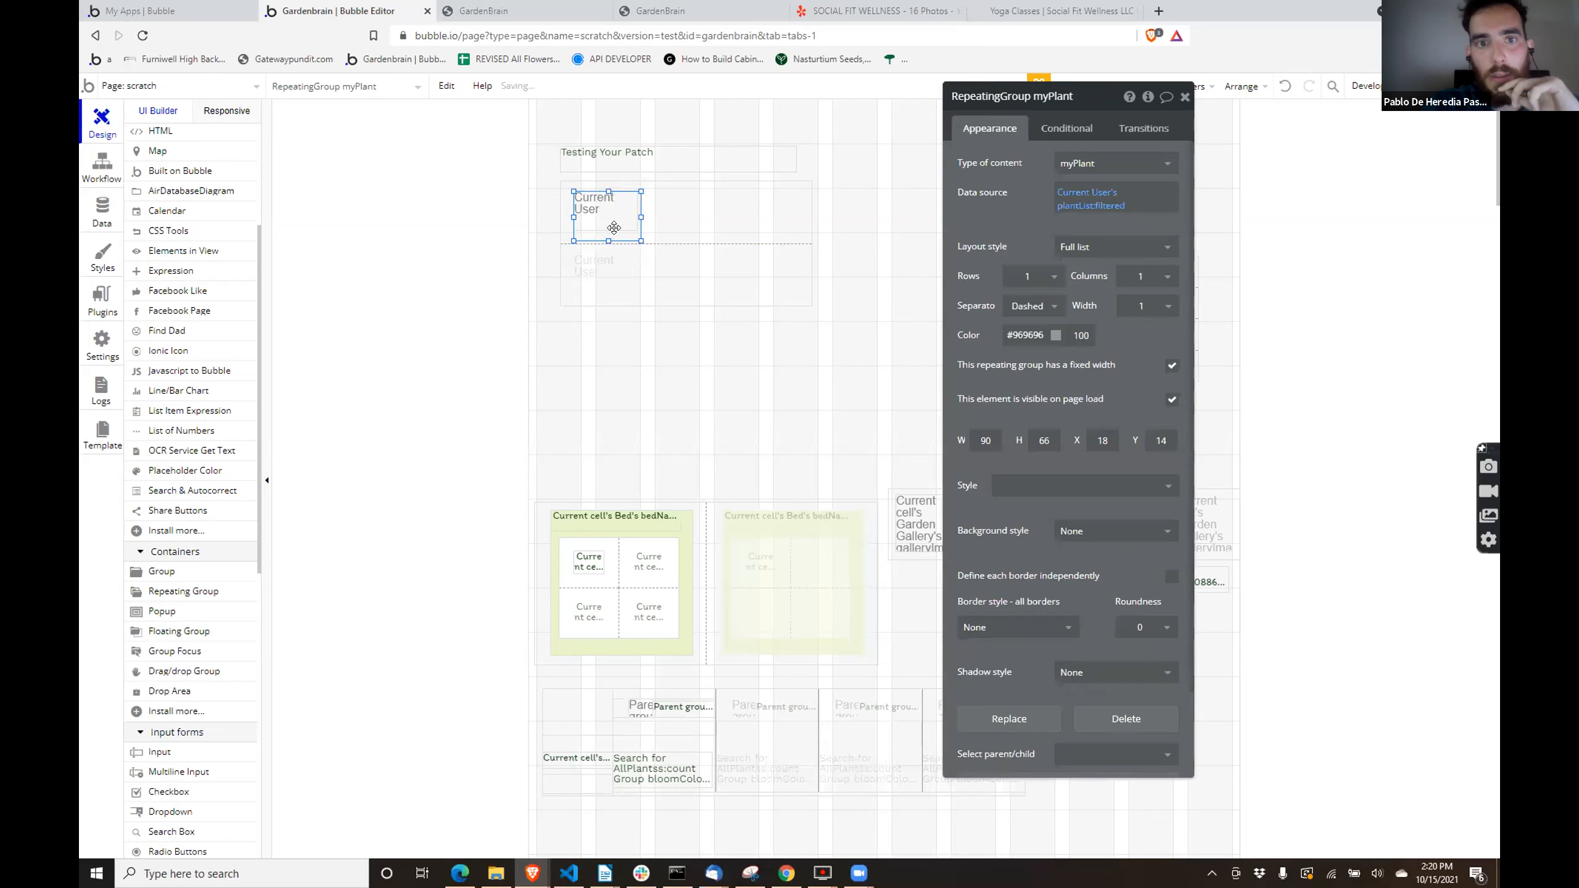
- Set the Plant Type repeating group's layout to 1 row and 3 columns
click(725, 274)
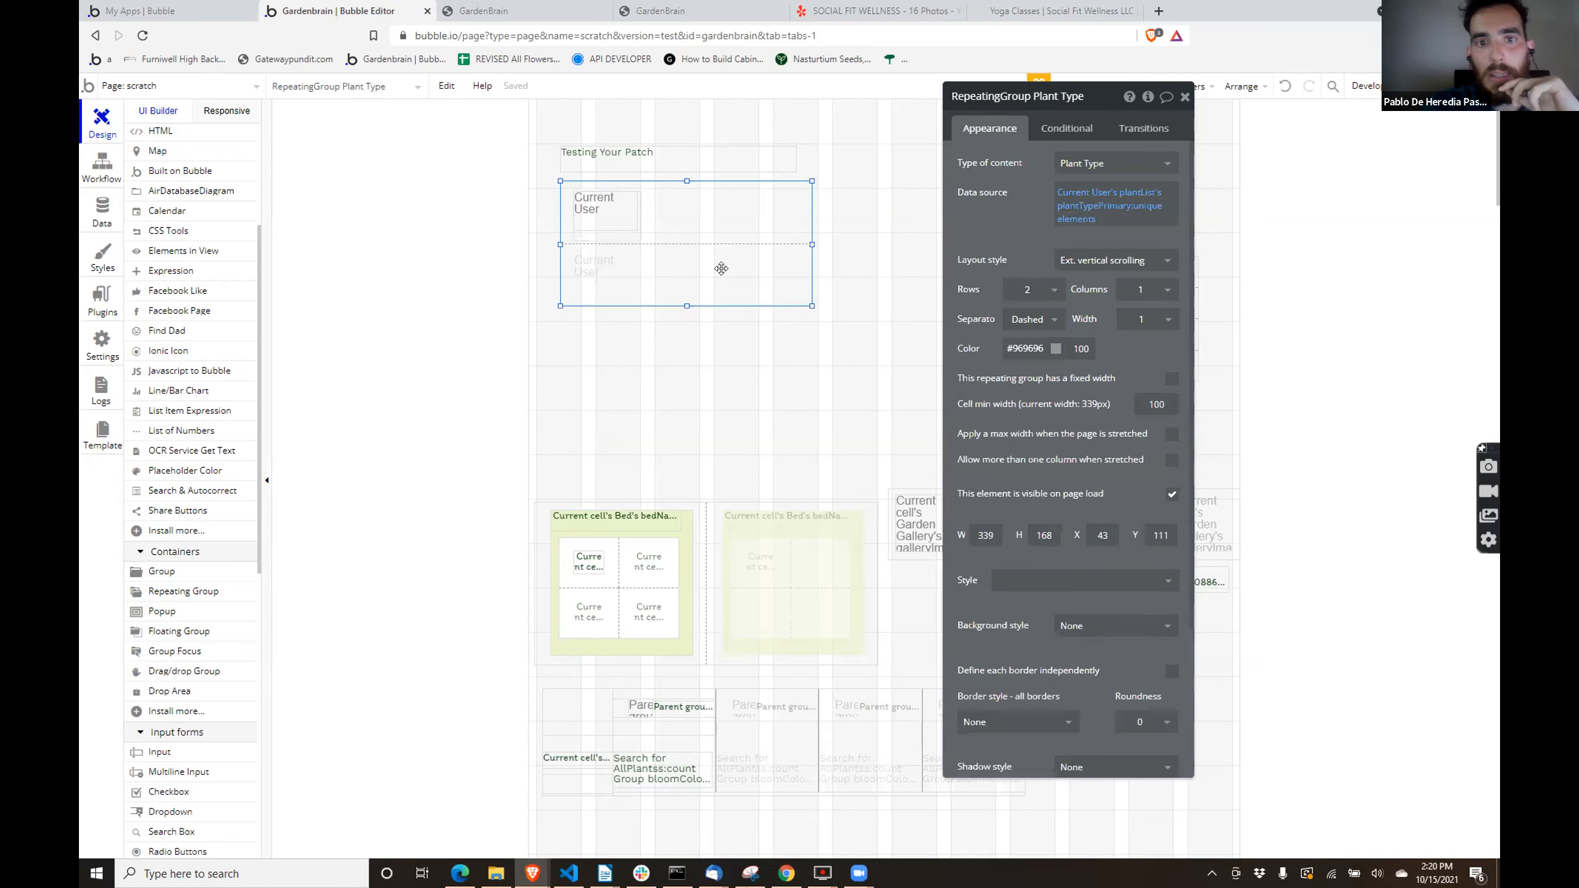
click(1051, 294)
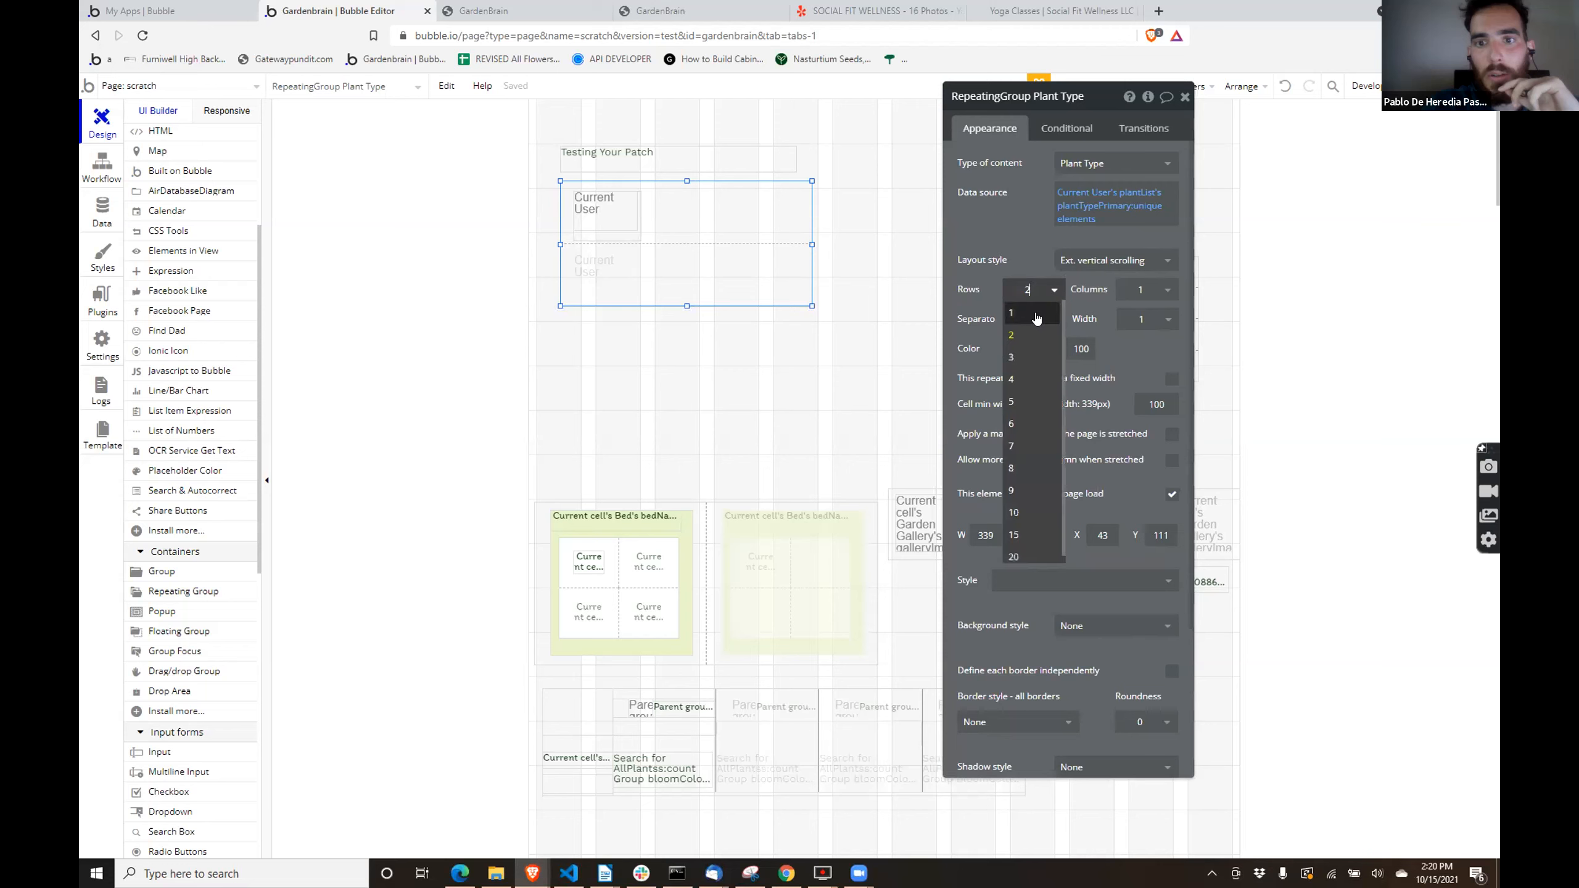
click(1034, 318)
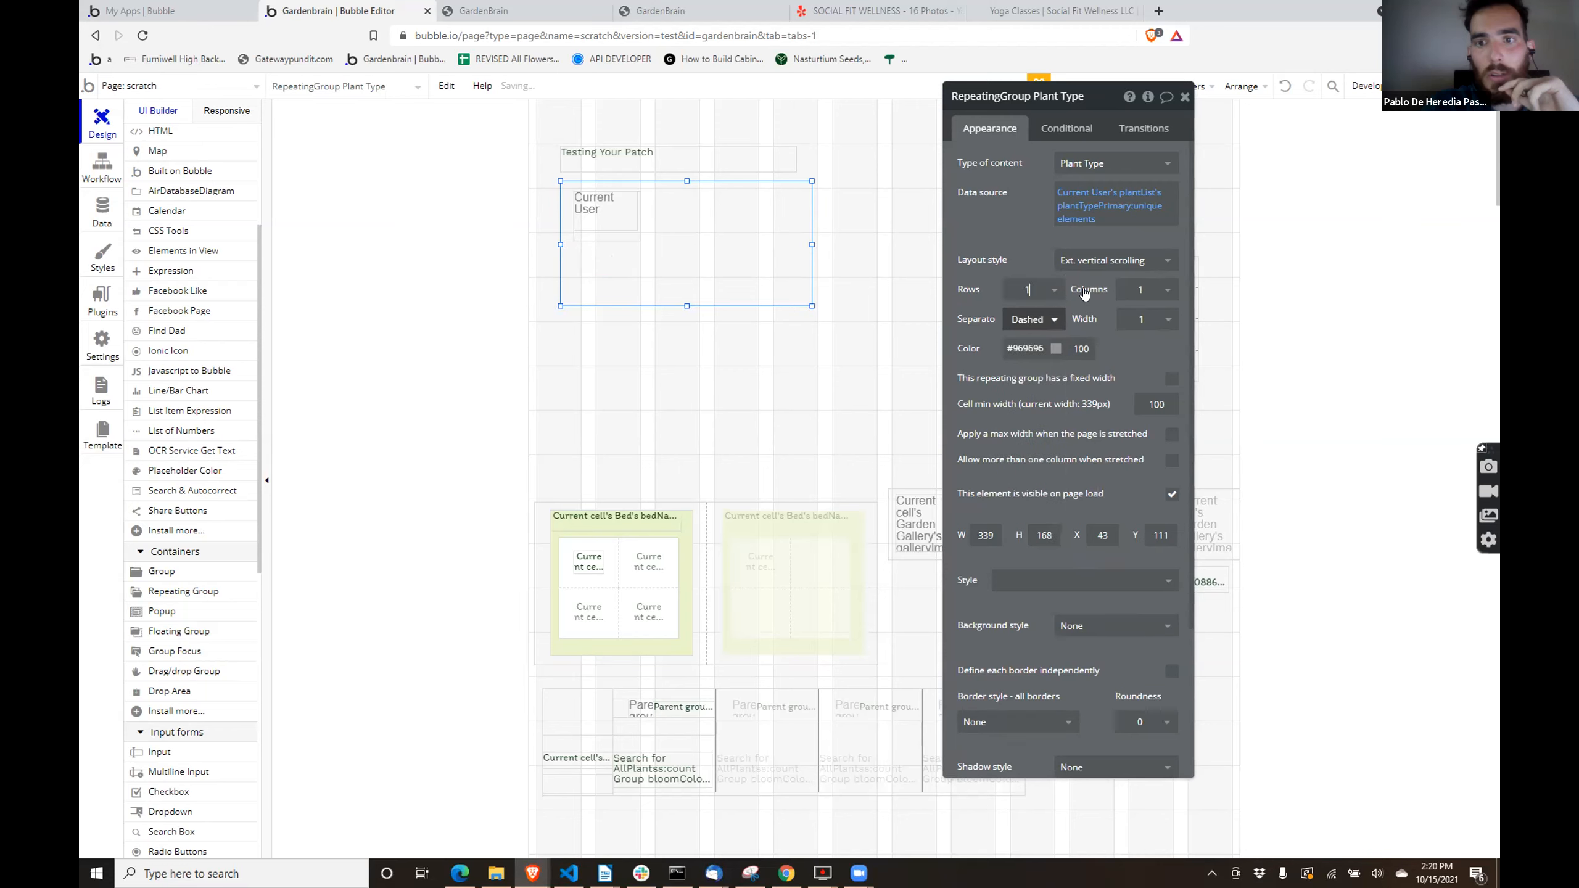
click(1160, 287)
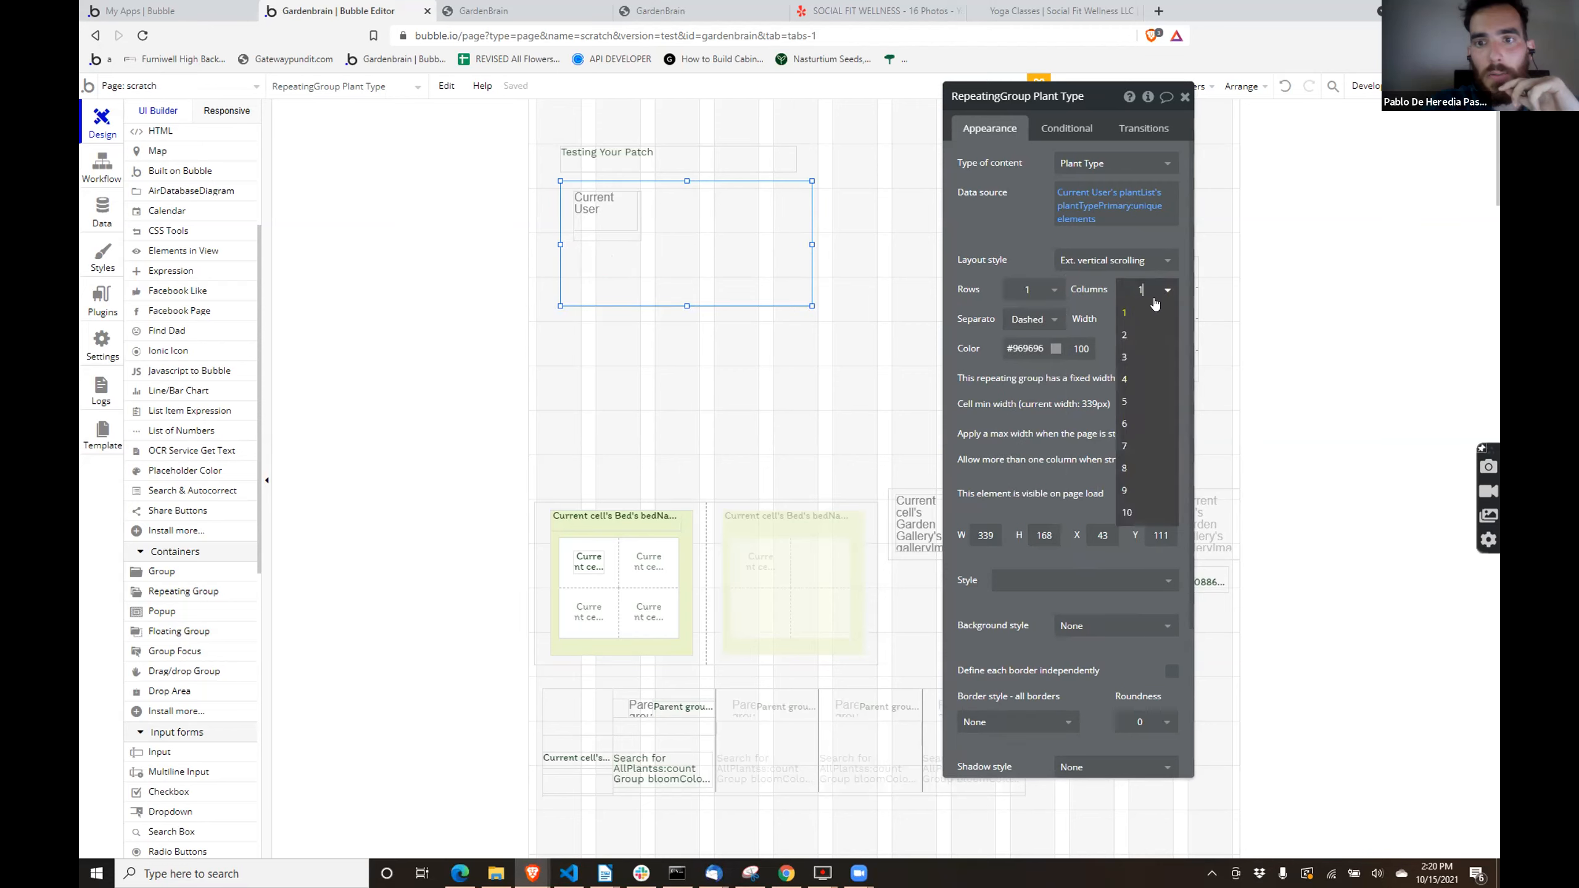
click(1121, 357)
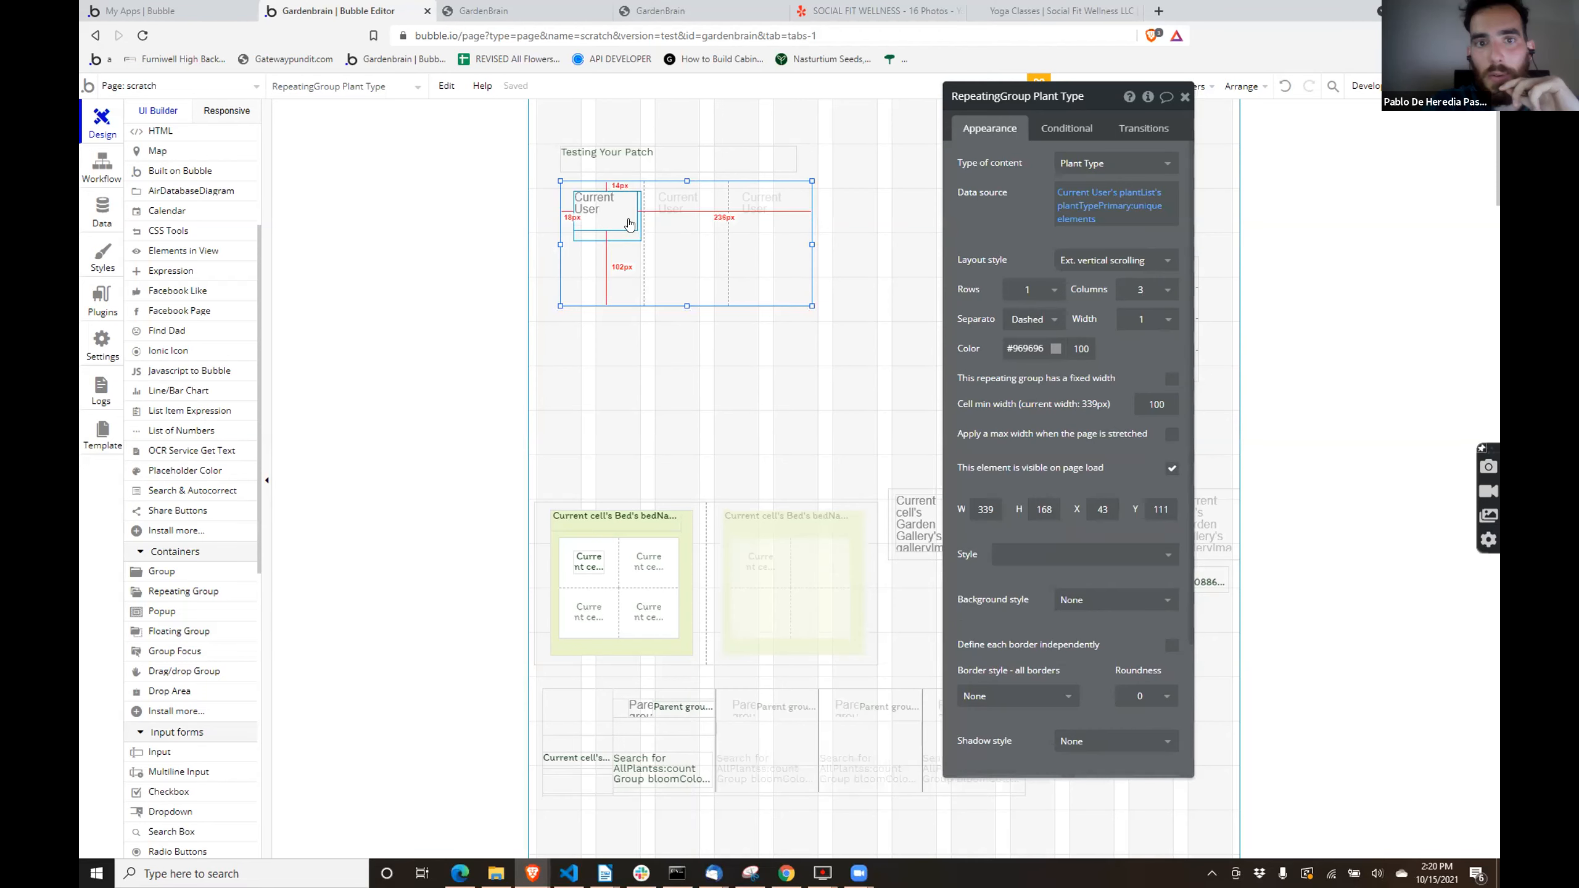
- Move the Plant Type repeating group to X 132, Y 131, and nudge the nested myPlant group to X 15, Y 13
drag(806, 242, 858, 256)
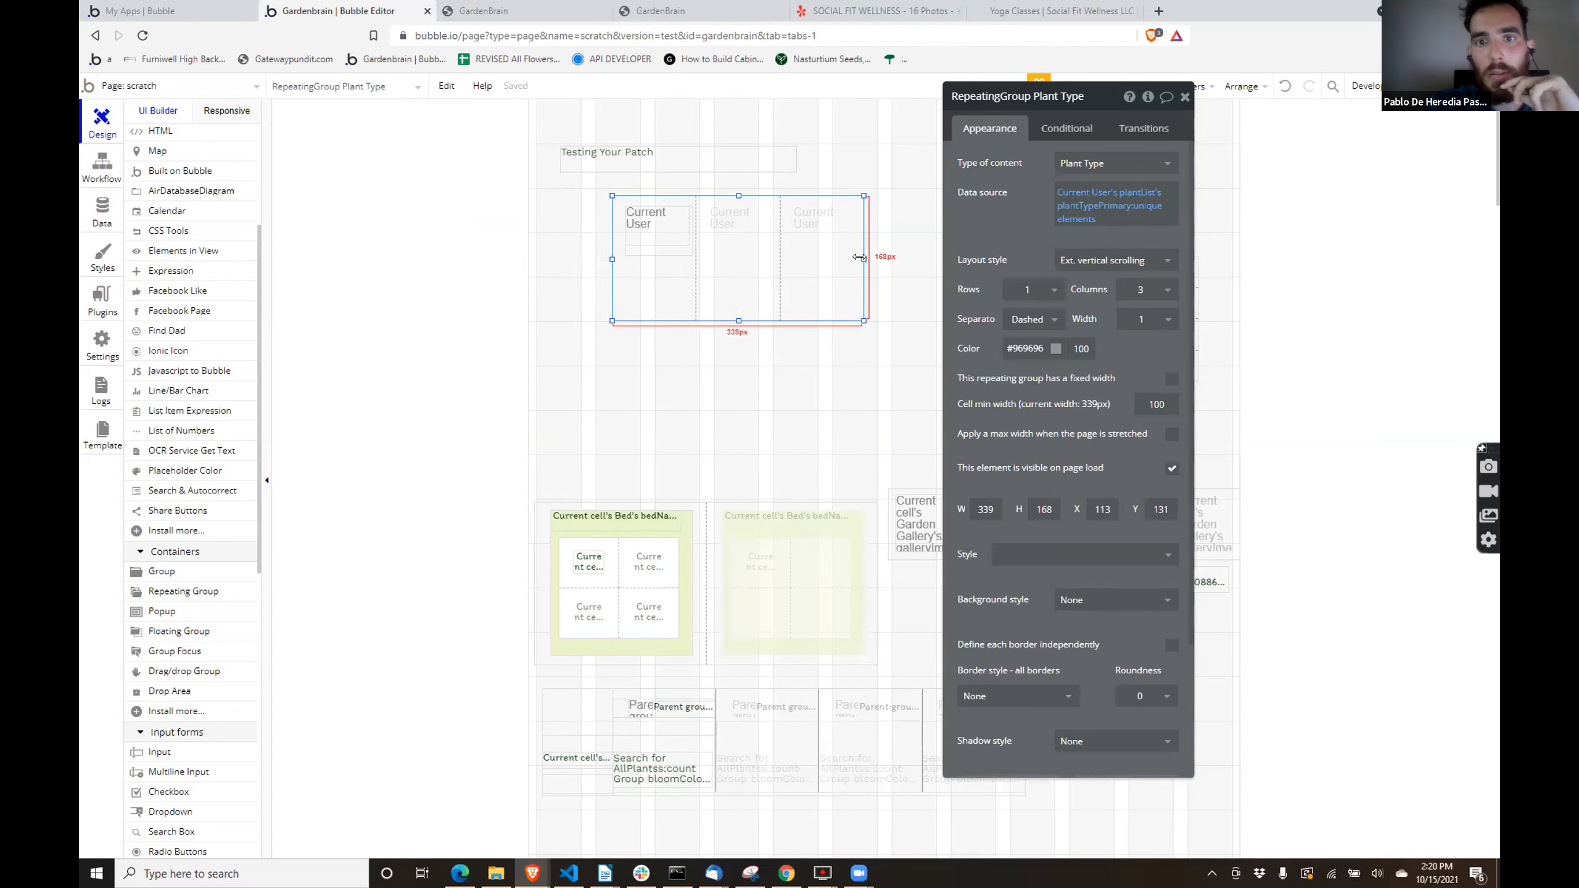
drag(864, 260, 874, 256)
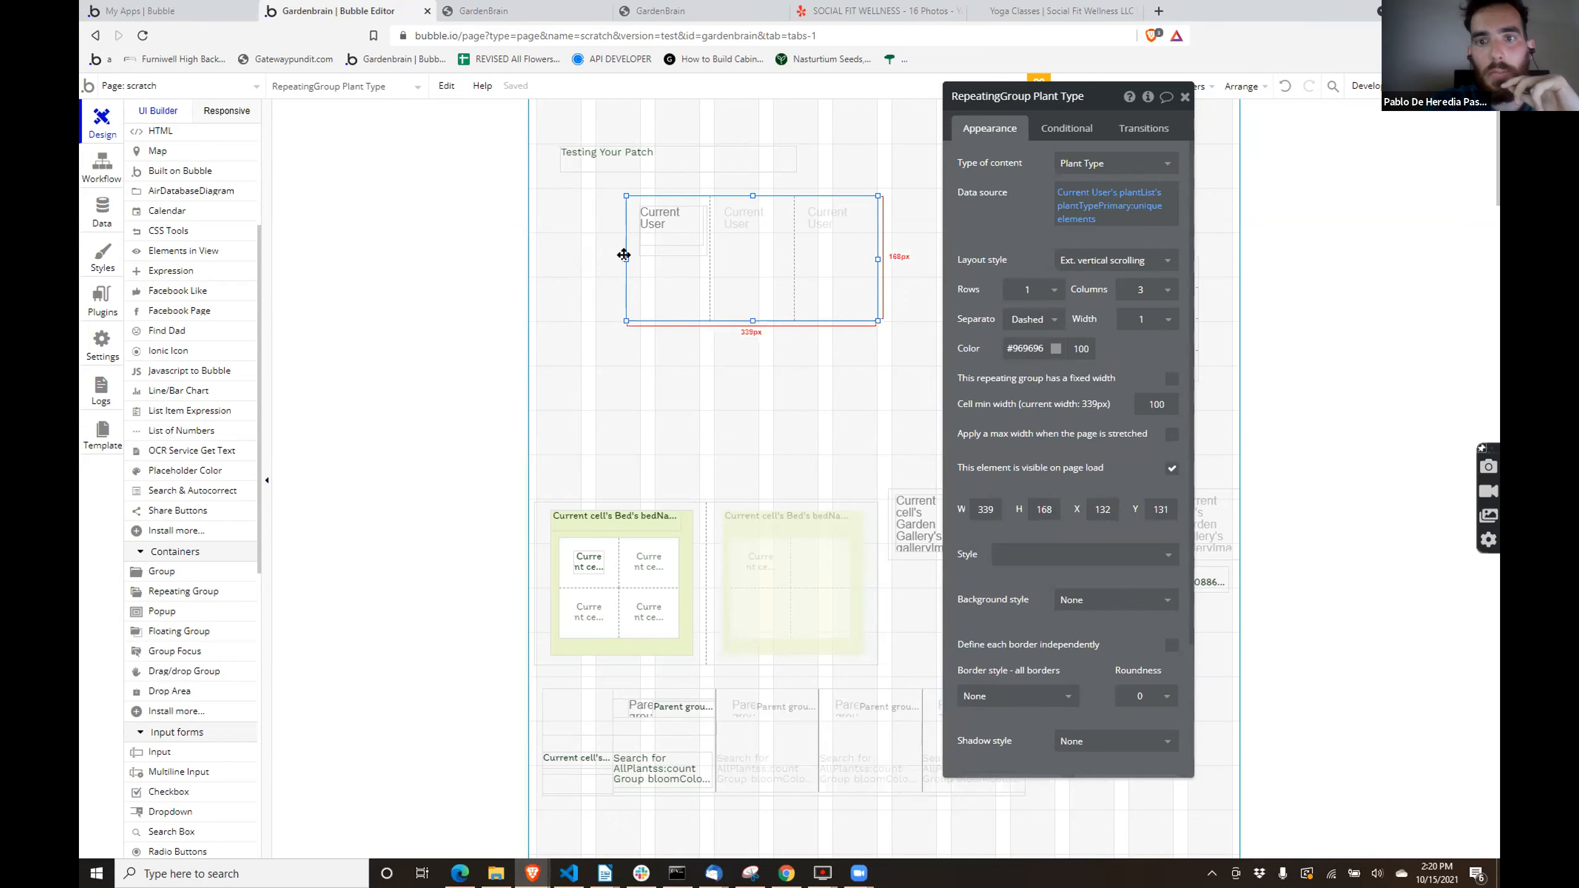
click(689, 255)
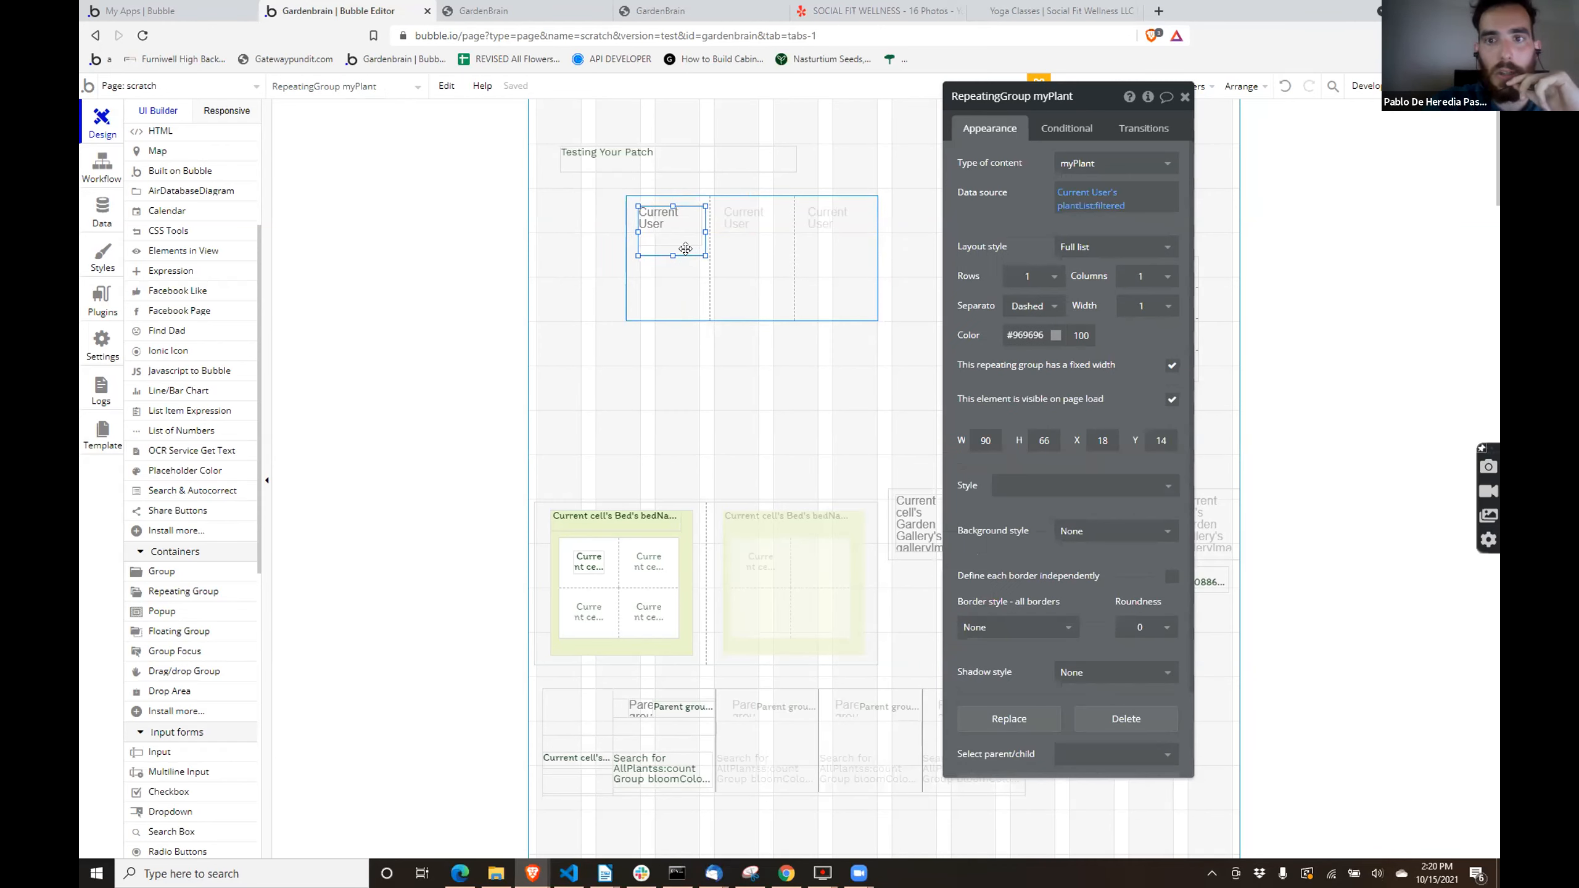
key(Up)
key(Left)
drag(965, 260, 880, 410)
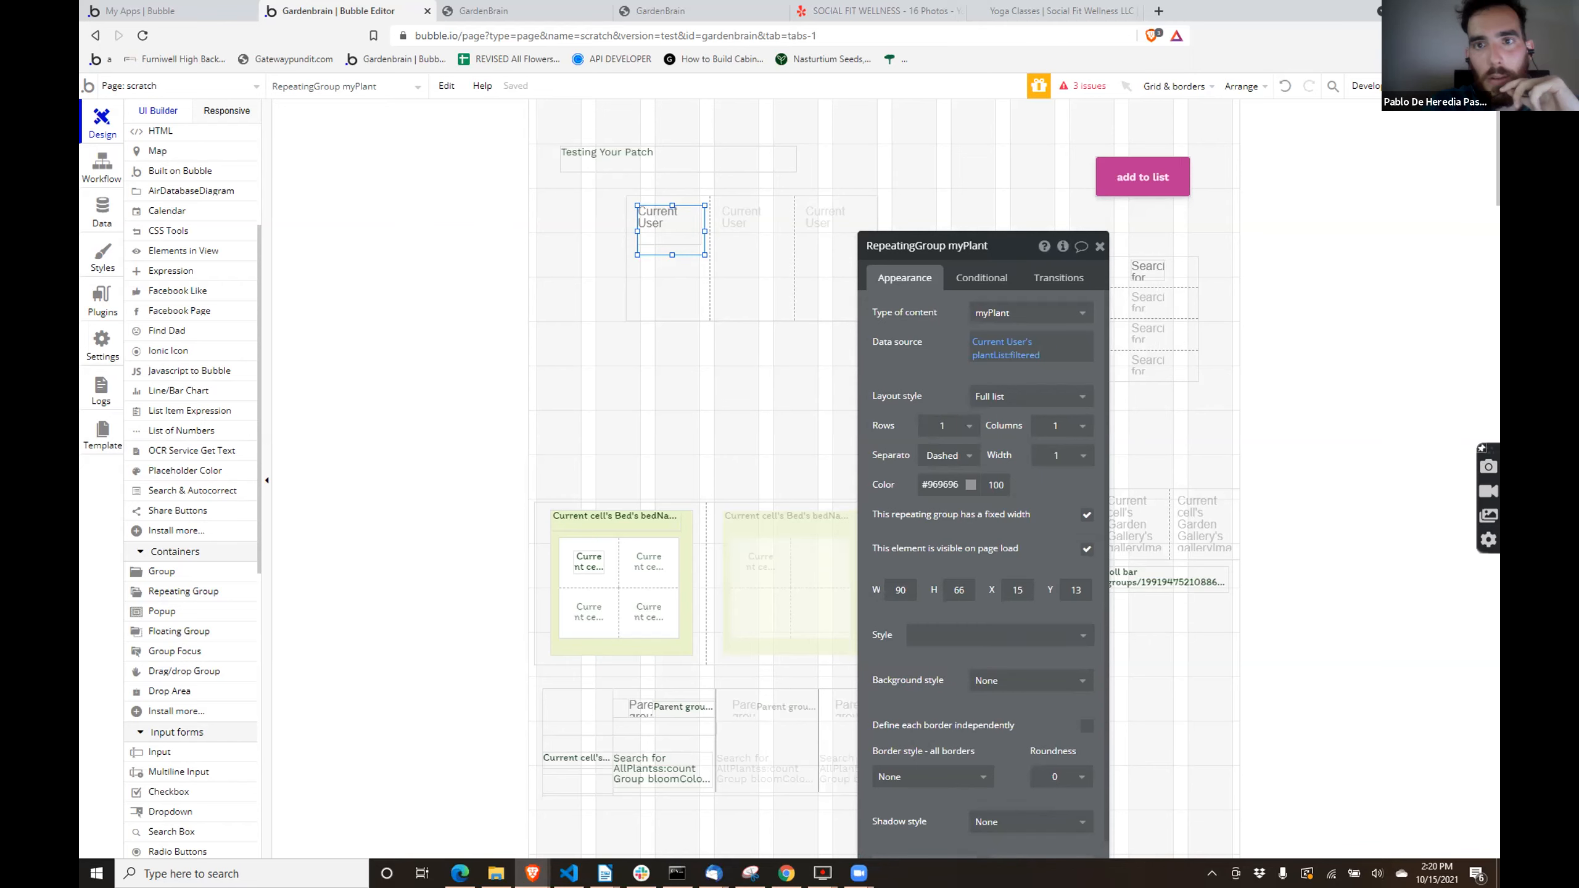
- Preview the scratch page and review the settings of the Plant Type and nested myPlant repeating groups in the editor
click(1464, 86)
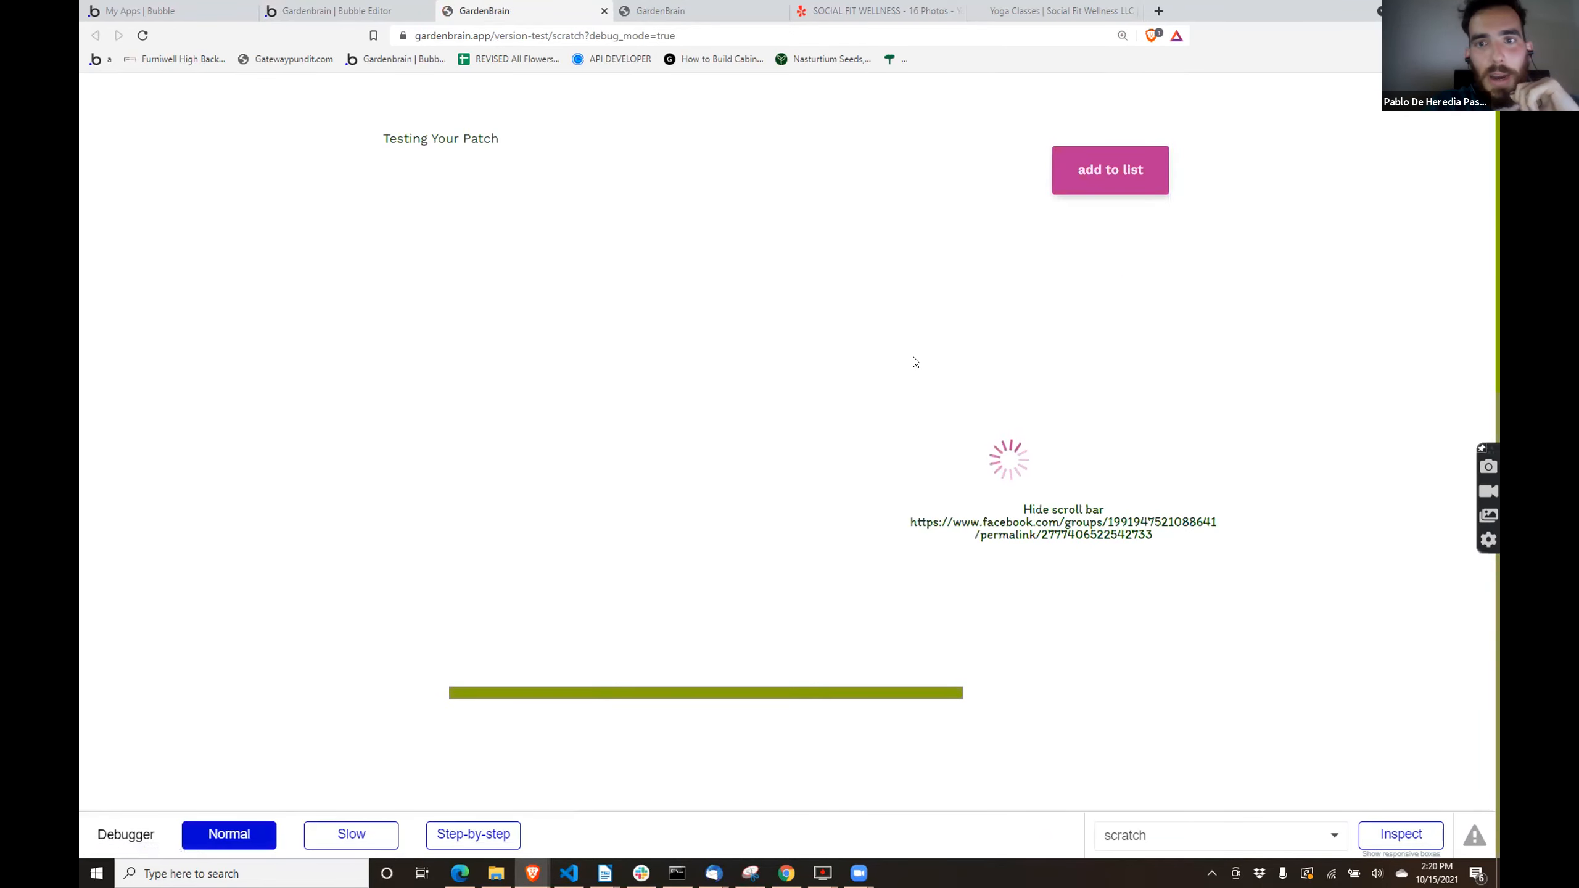
click(317, 11)
click(702, 282)
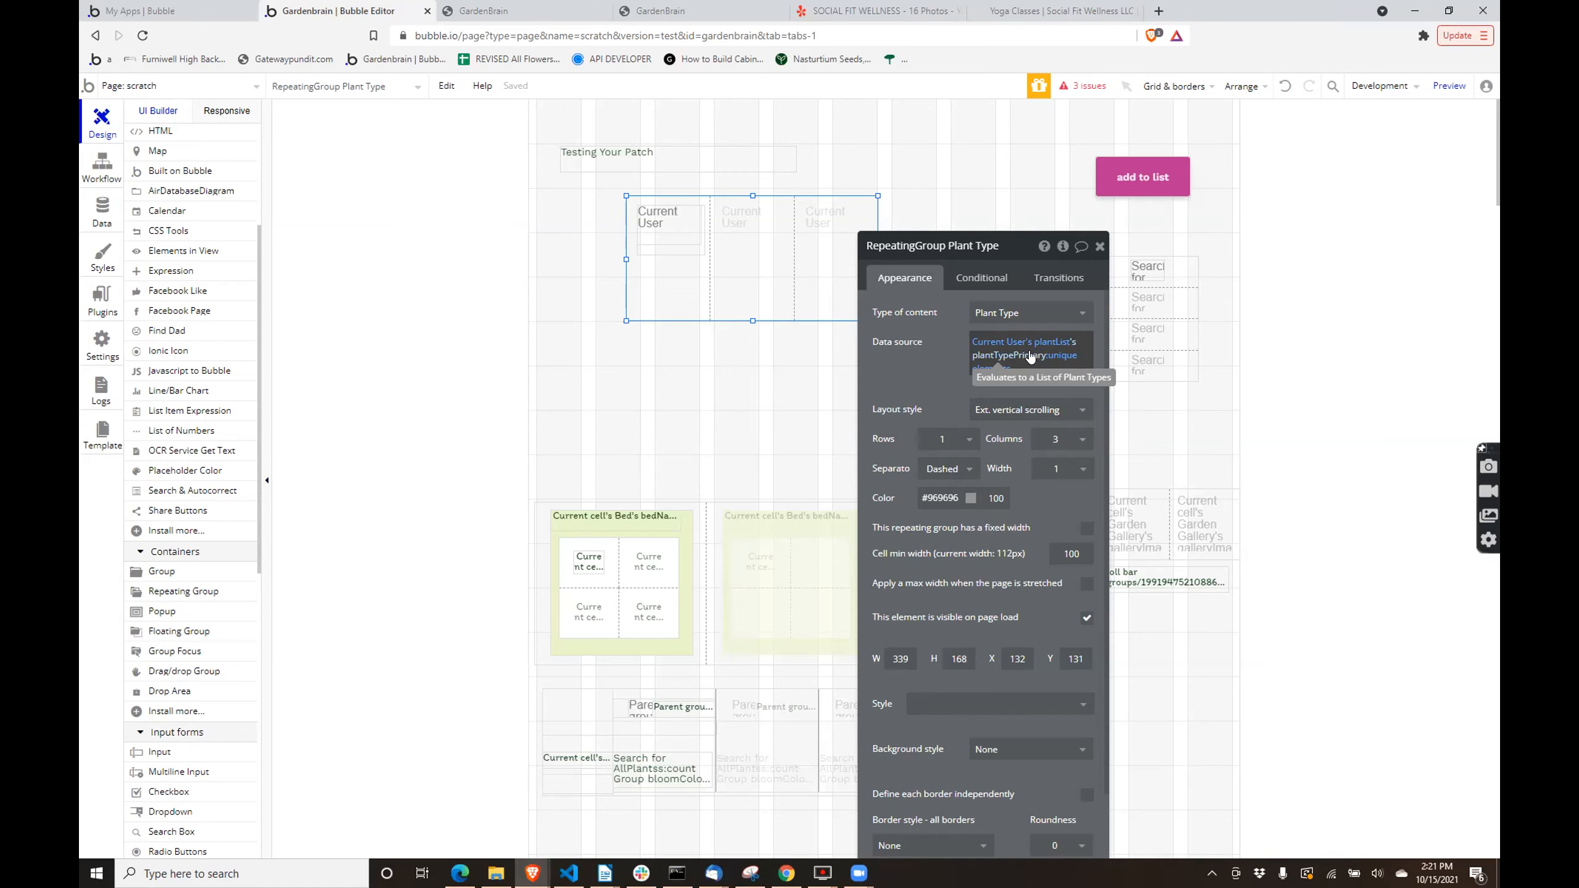
scroll(1036, 524, down, 2)
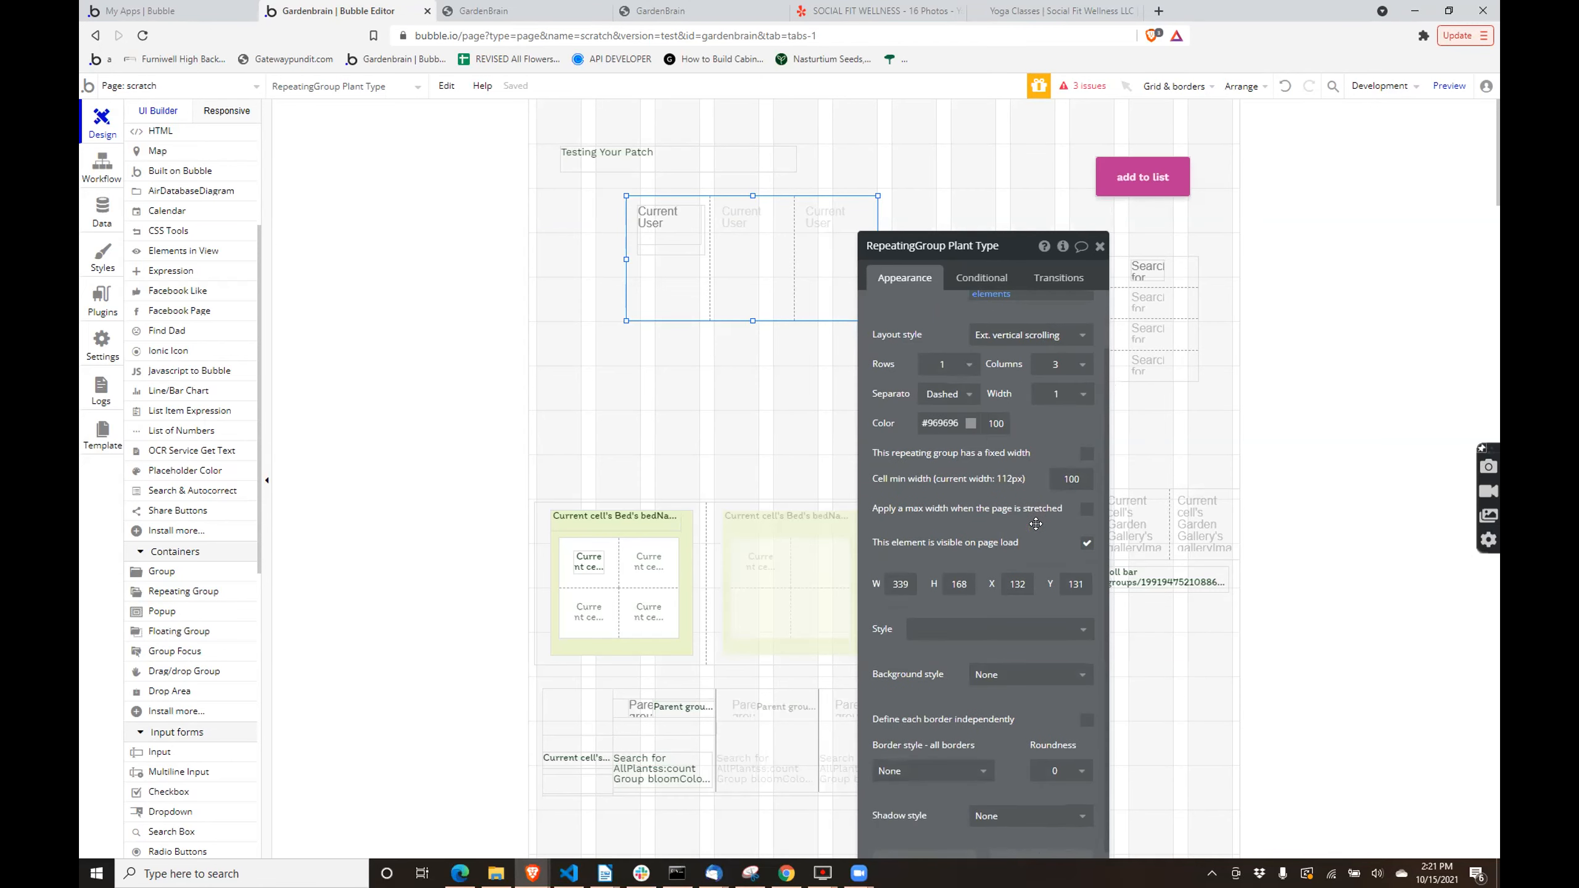
click(678, 246)
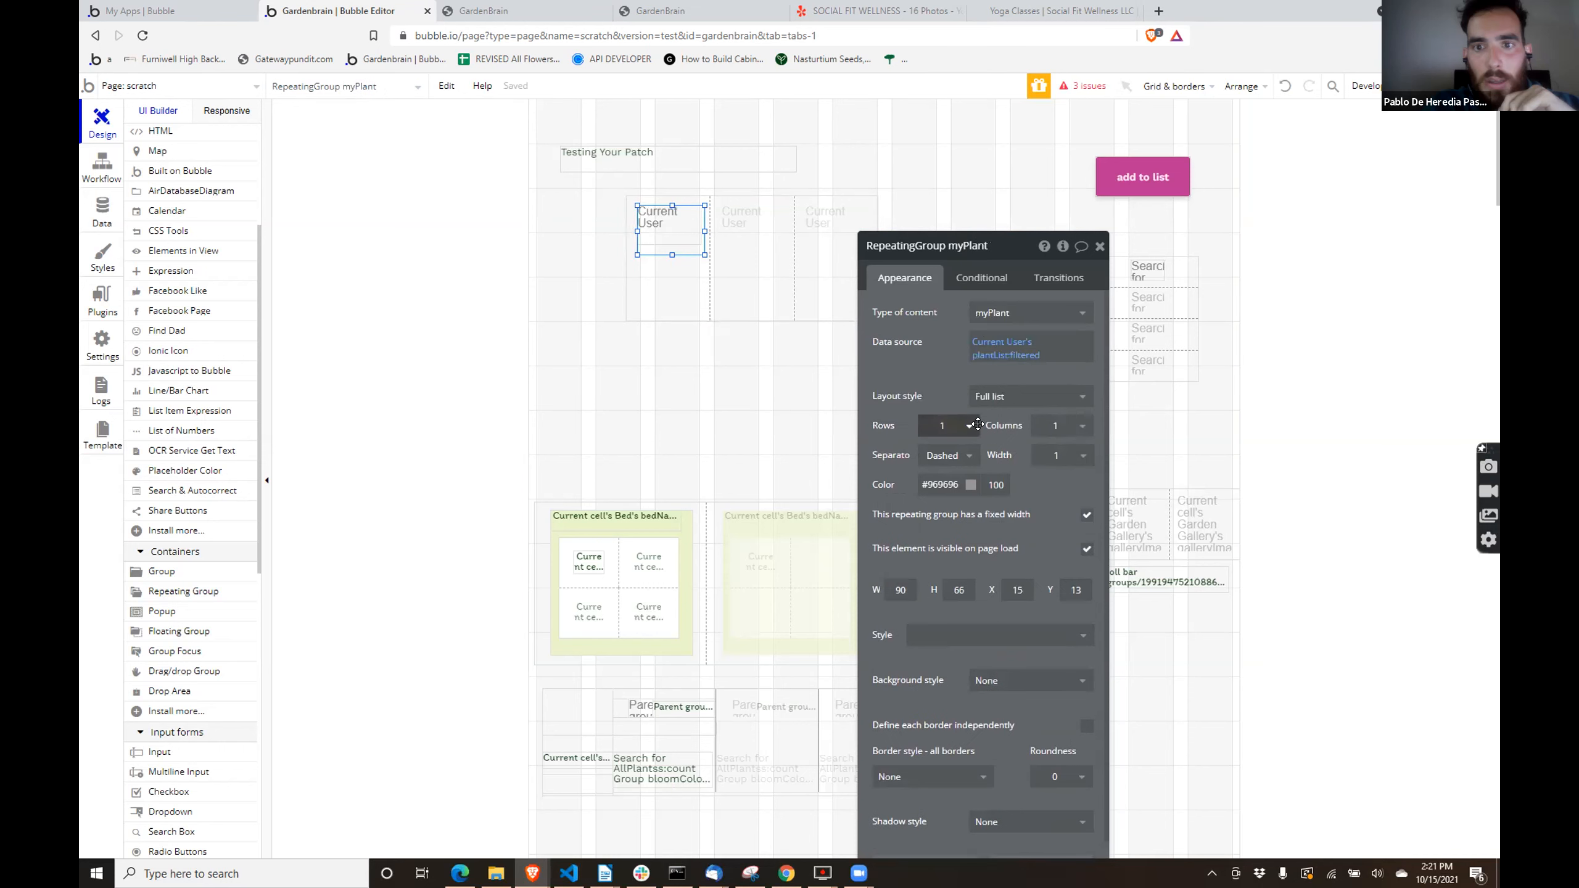
click(709, 294)
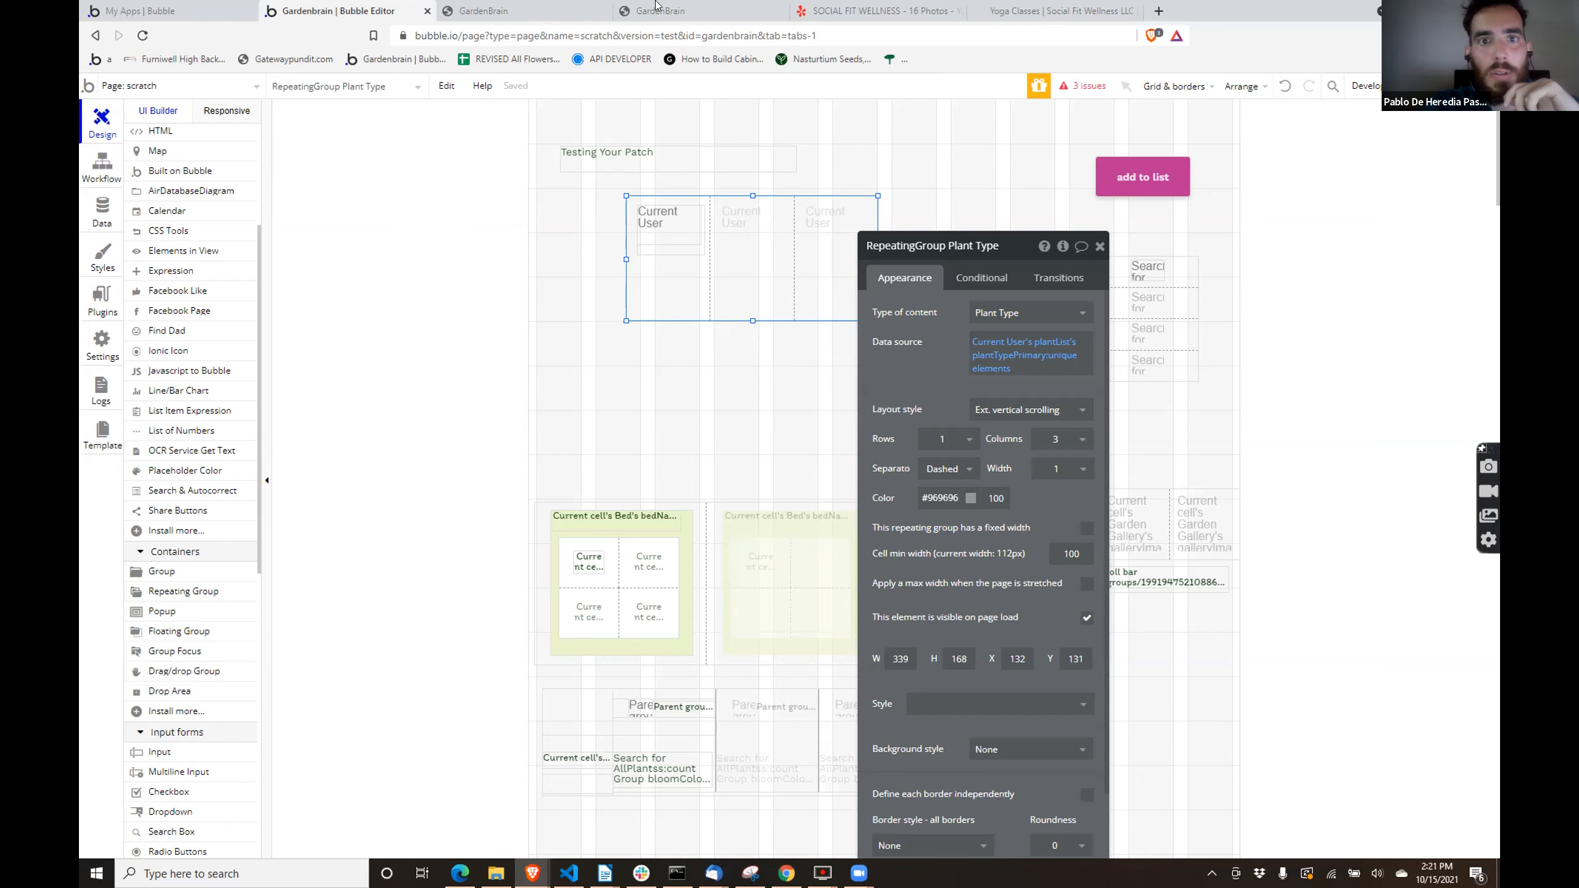
- Inspect RepeatingGroup Plant Type in the preview page's debugger
key(ctrl+Tab)
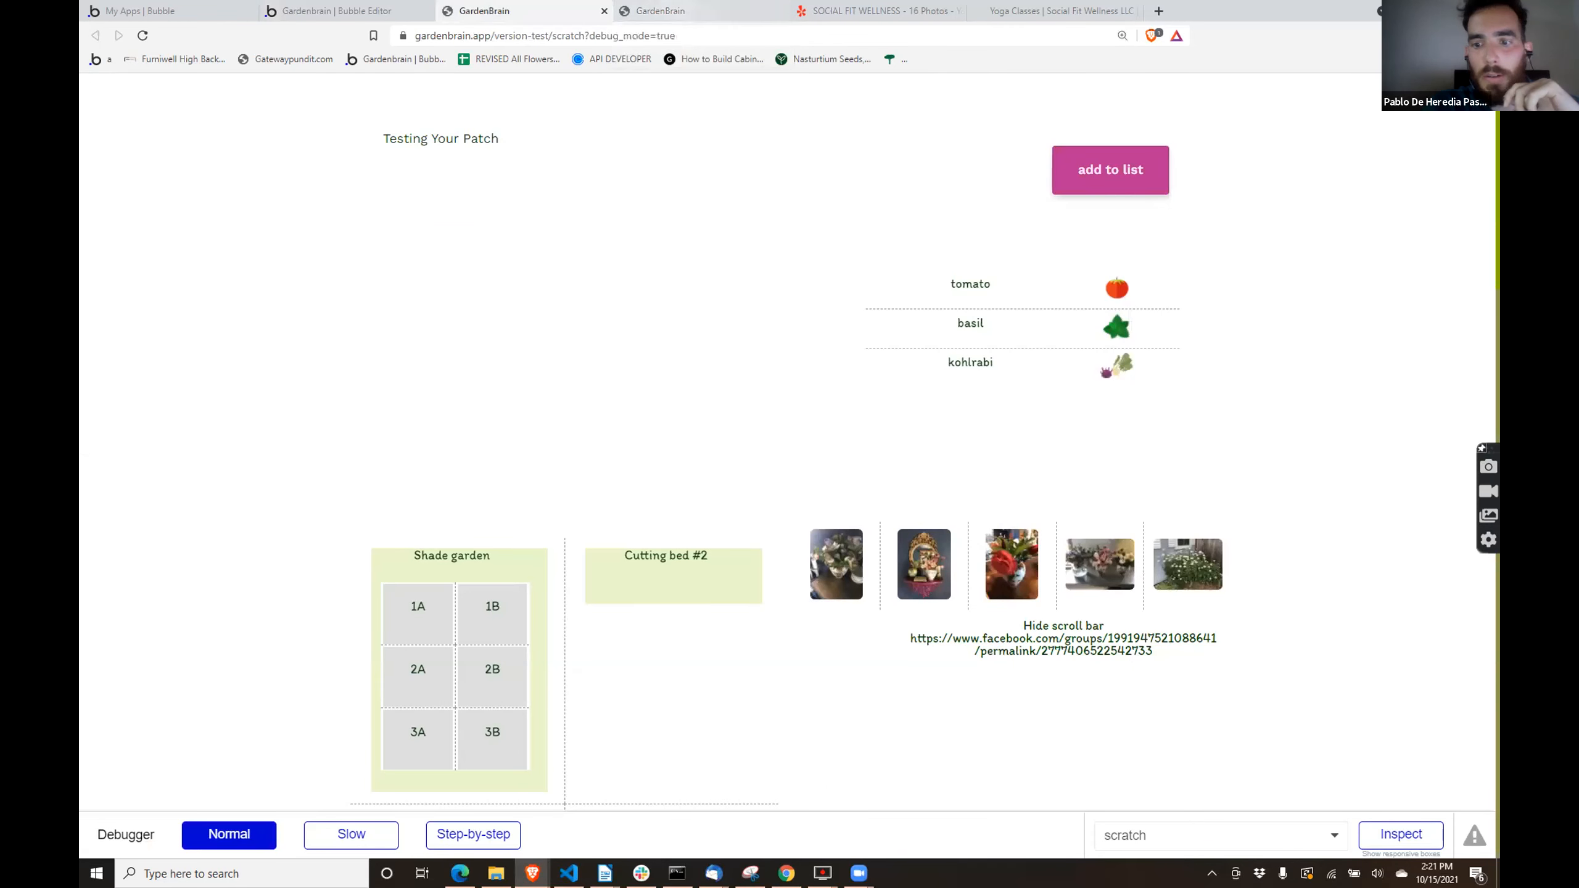
click(1390, 835)
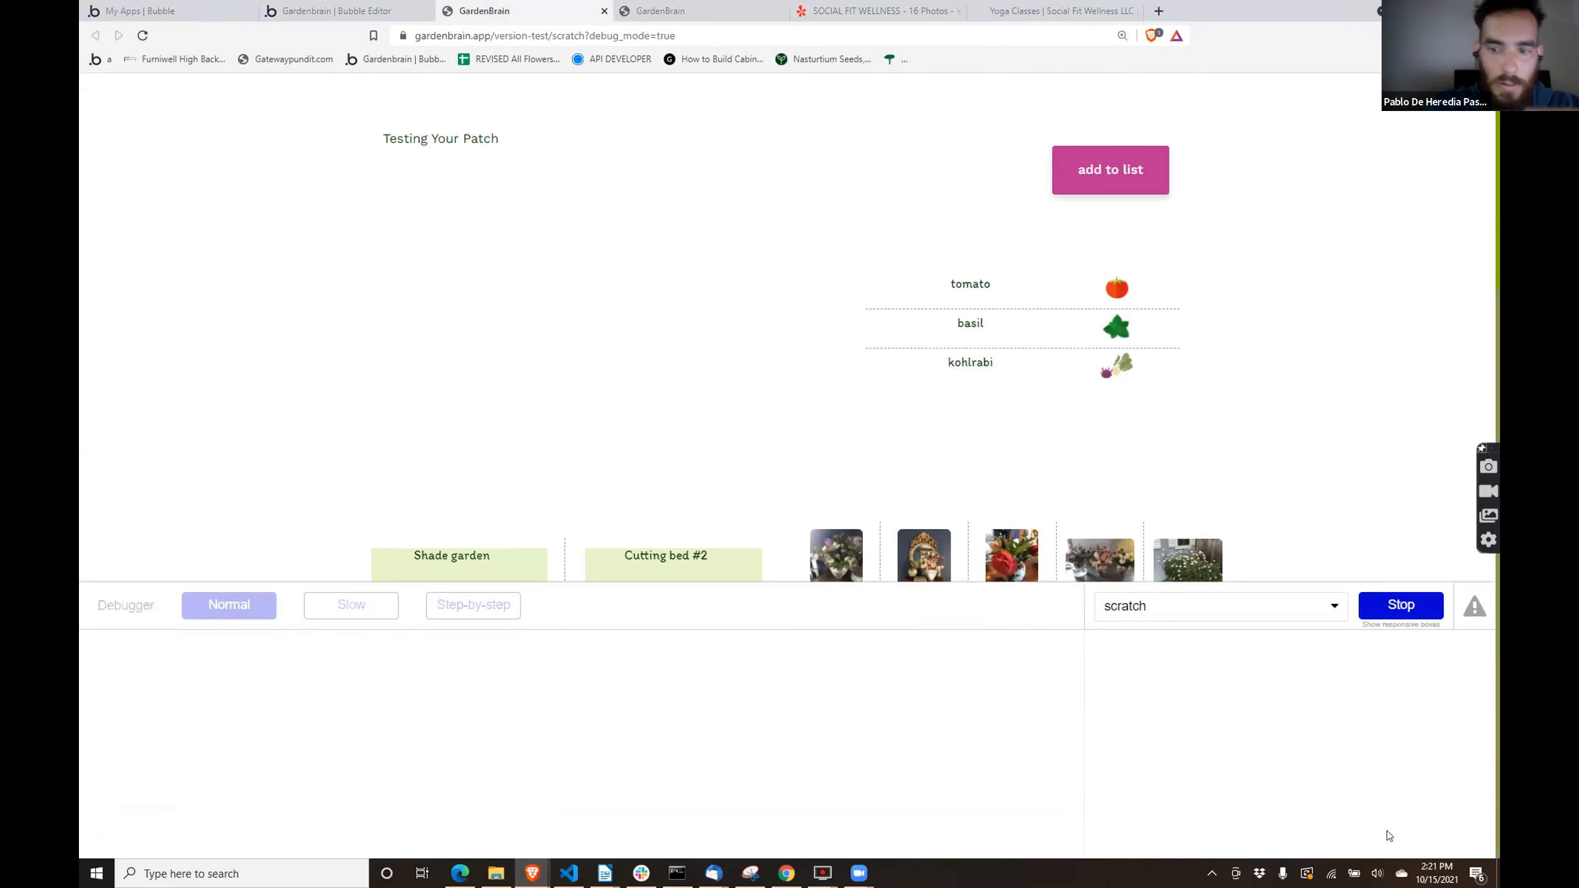
click(1167, 604)
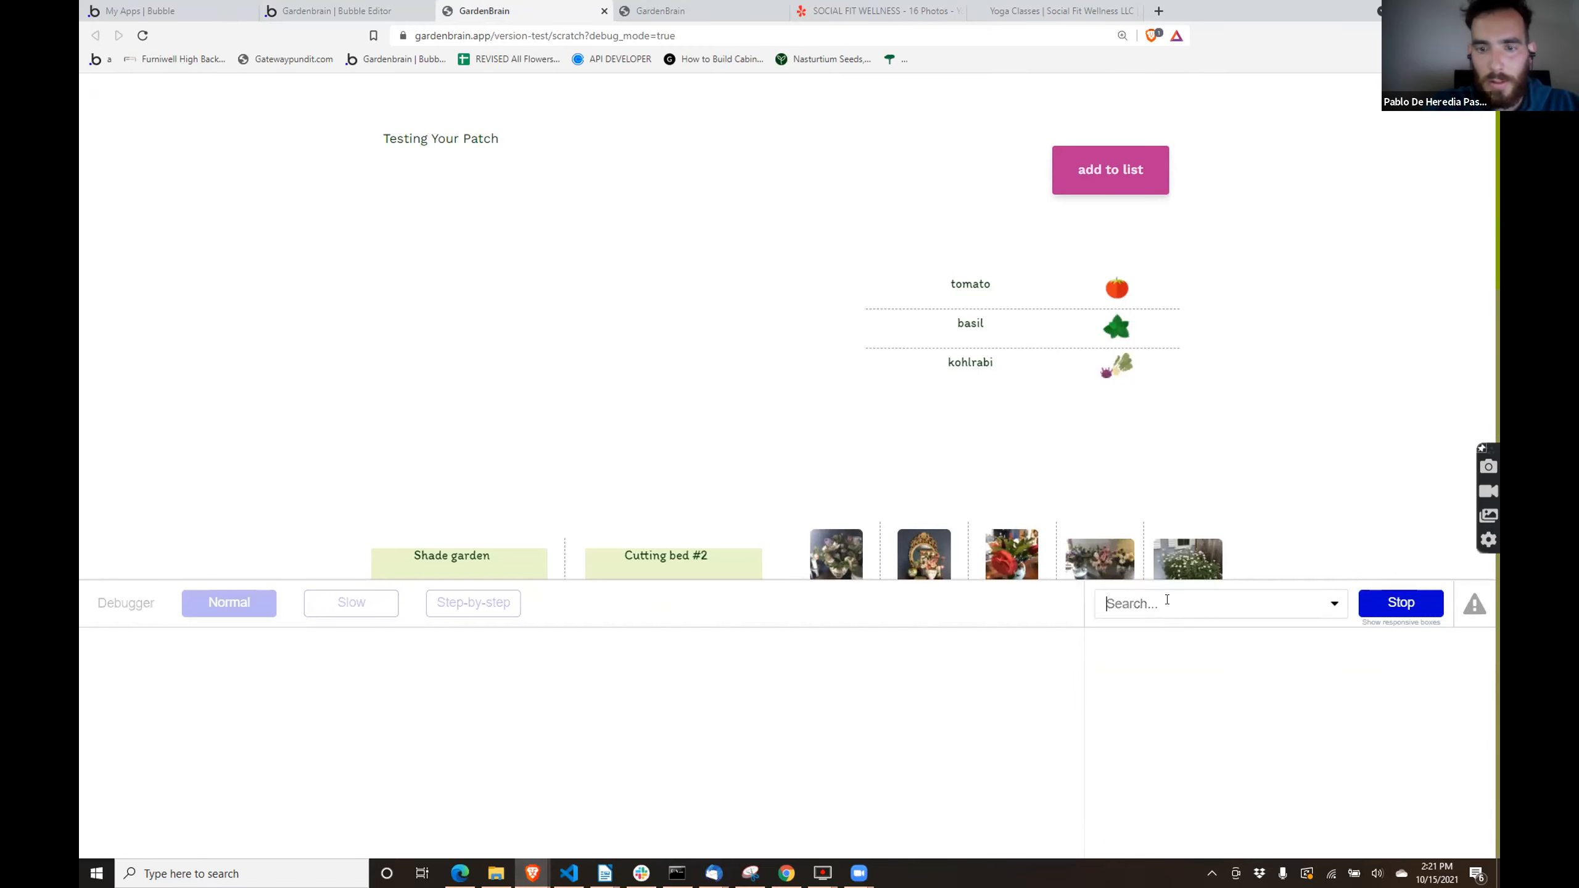
text(repeati)
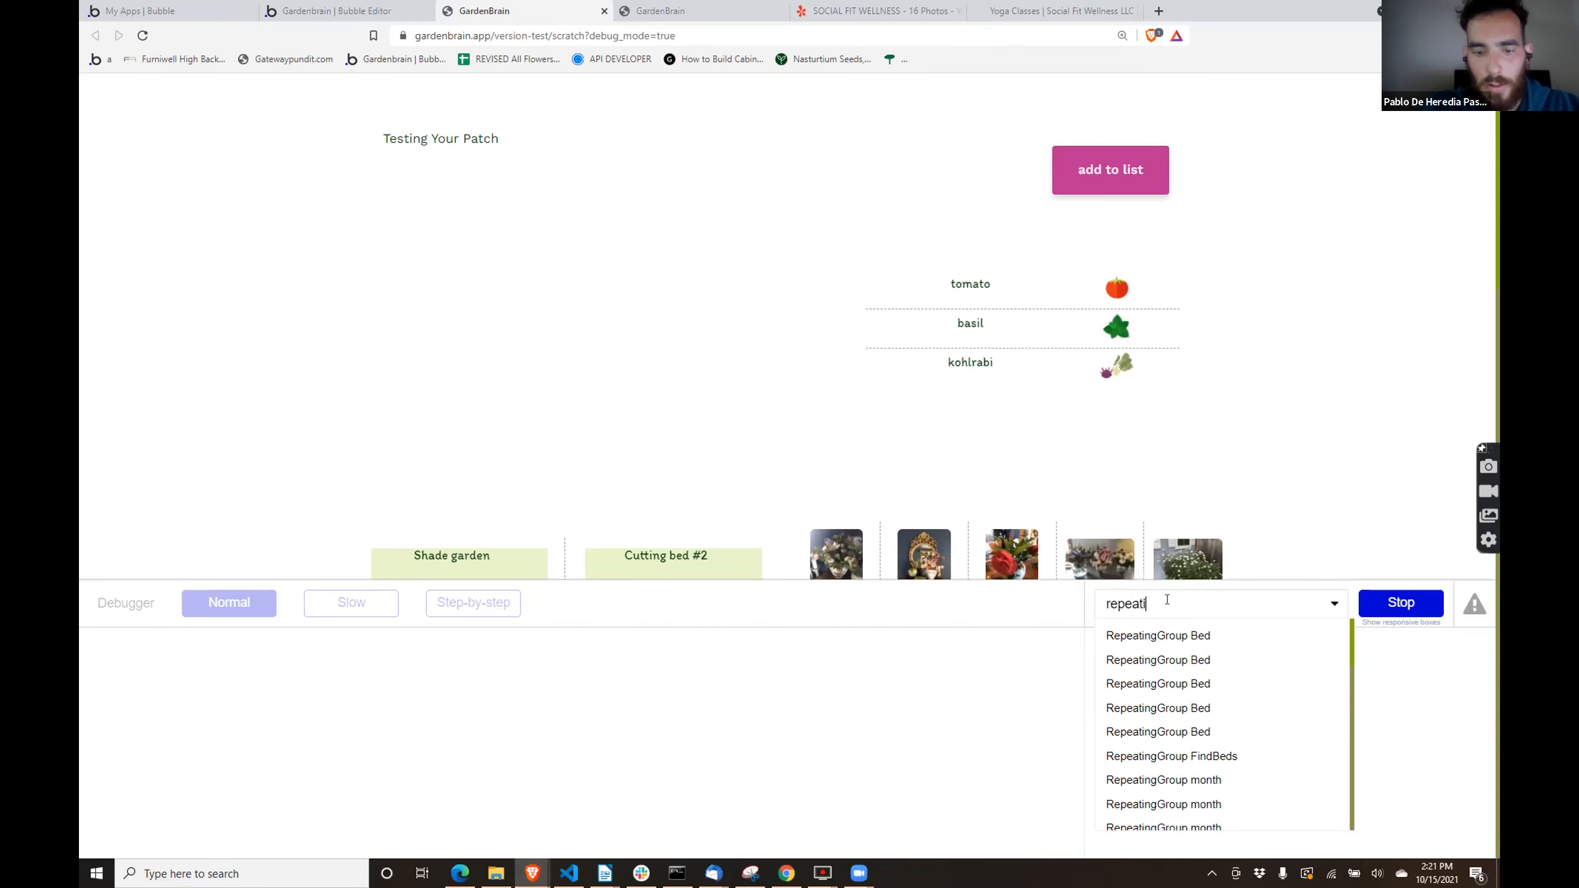
text(nggroup)
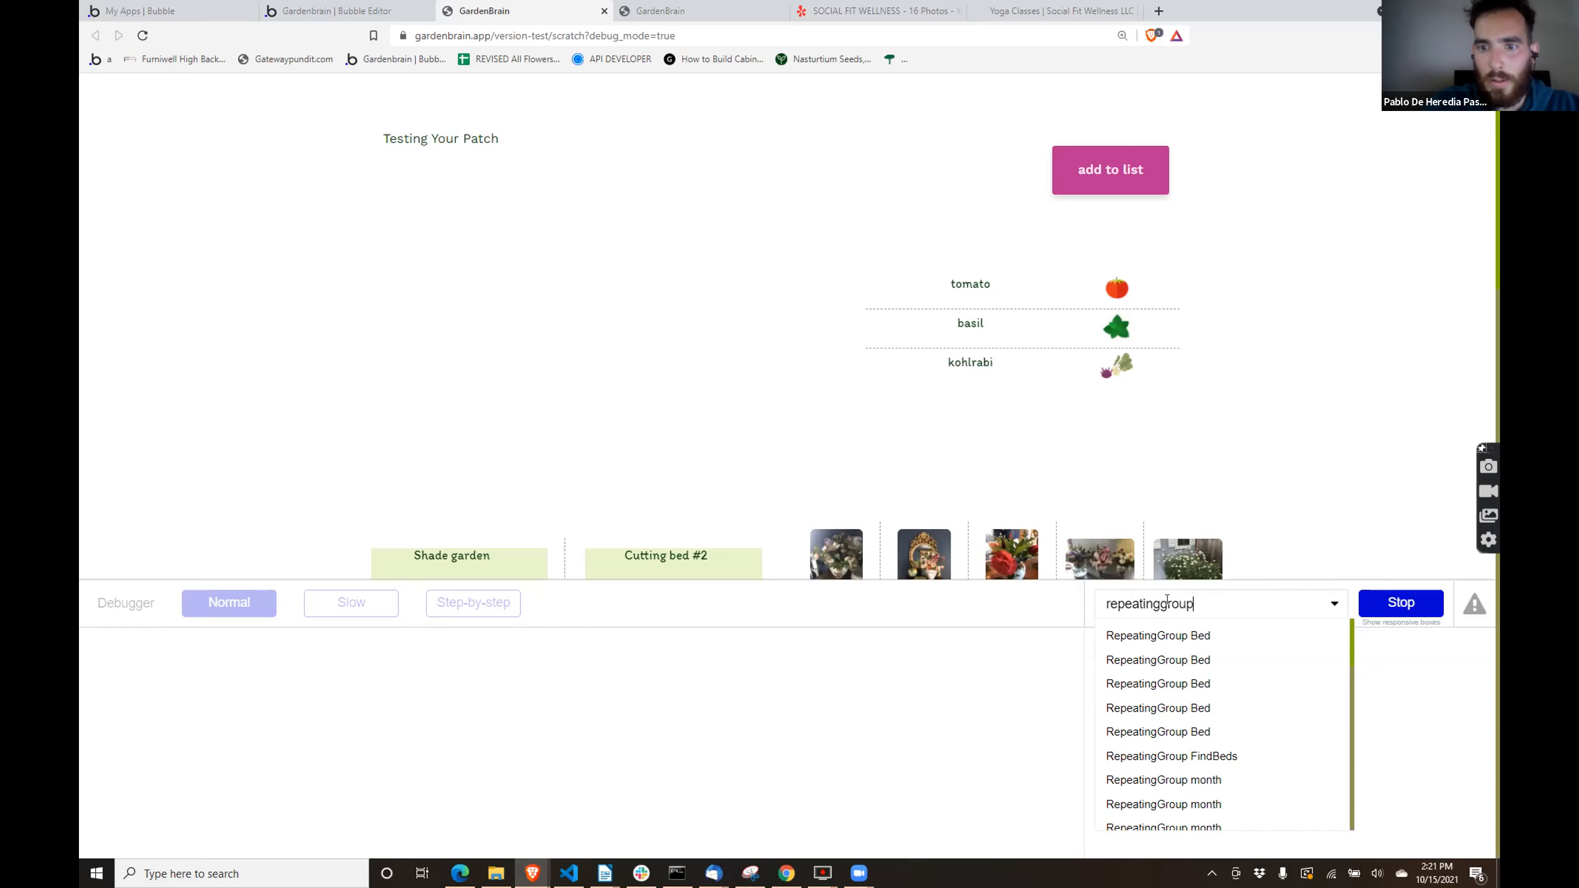
text( pl)
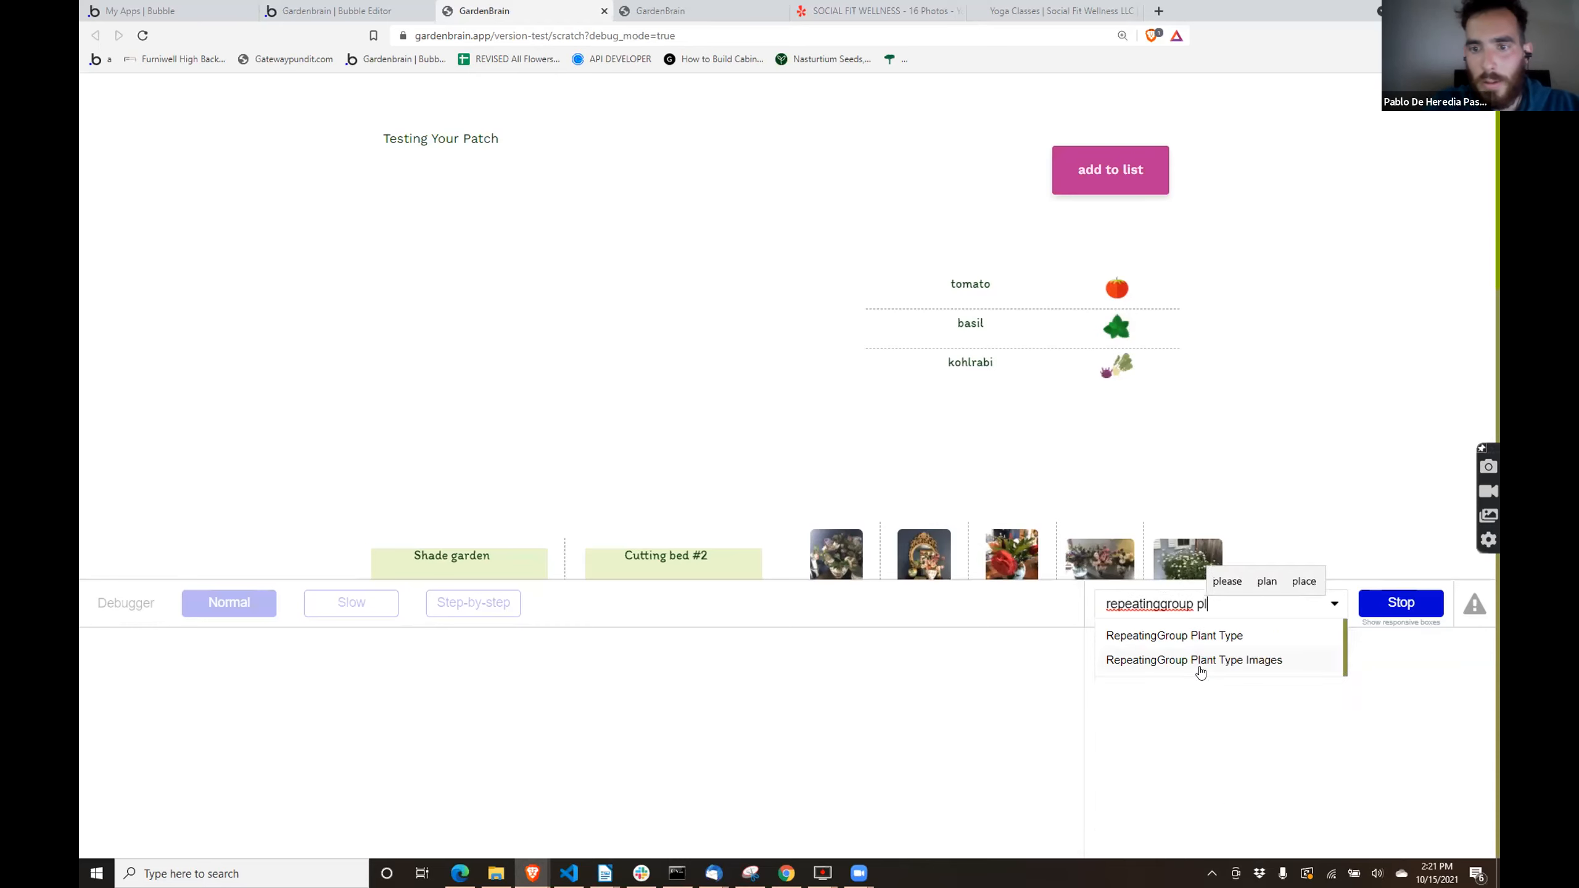
click(1216, 637)
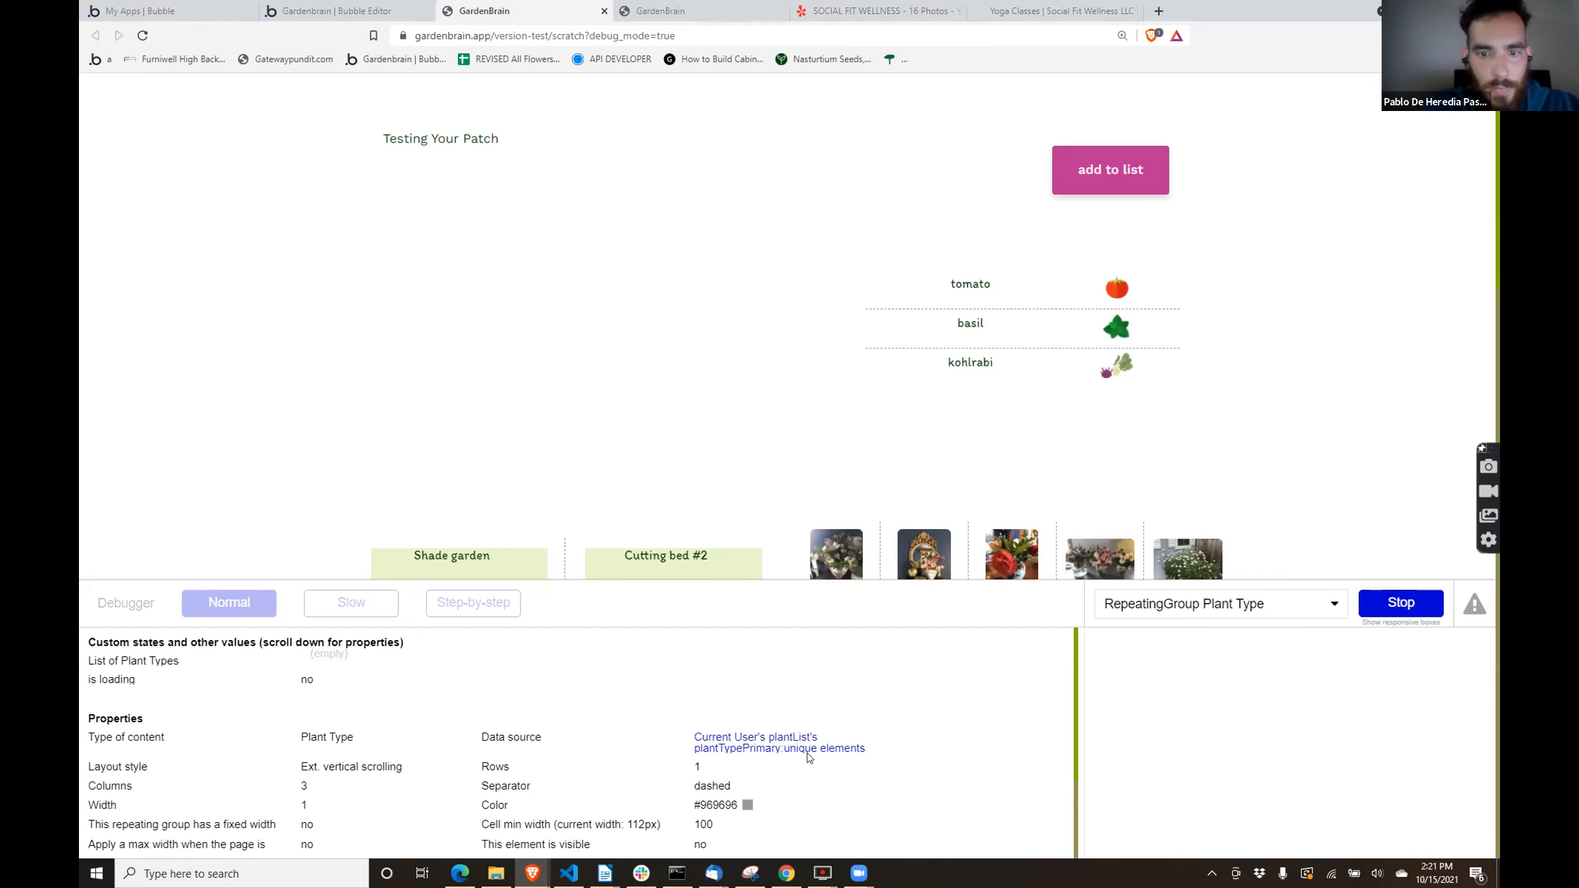
- Evaluate each part of the Plant Type group's data source expression: plantTypePrimary, plantList and Current User
click(771, 752)
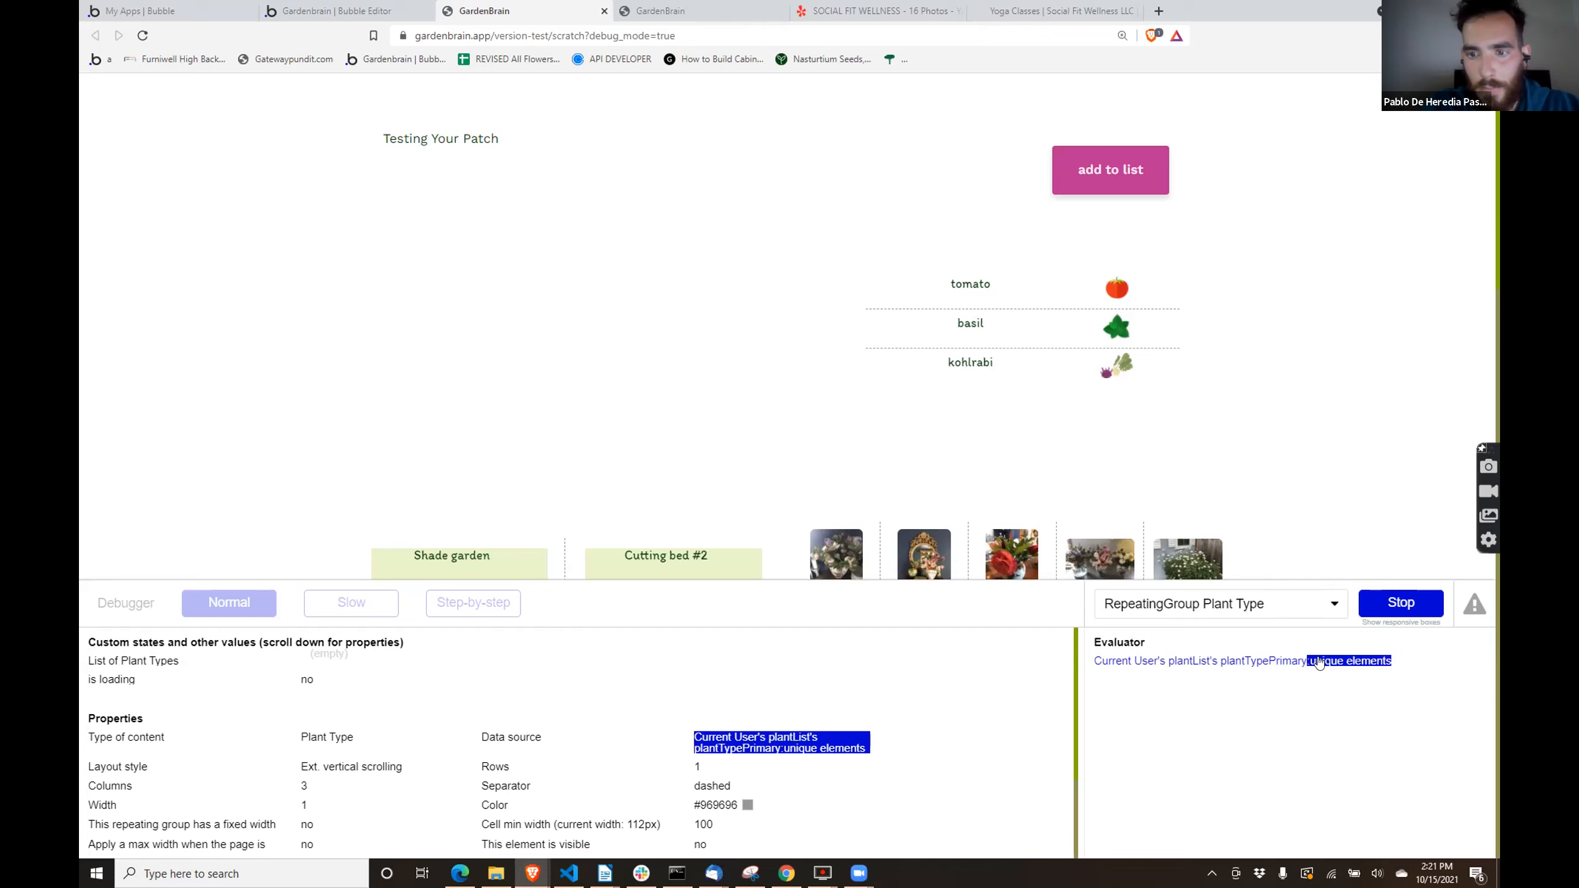
click(1284, 661)
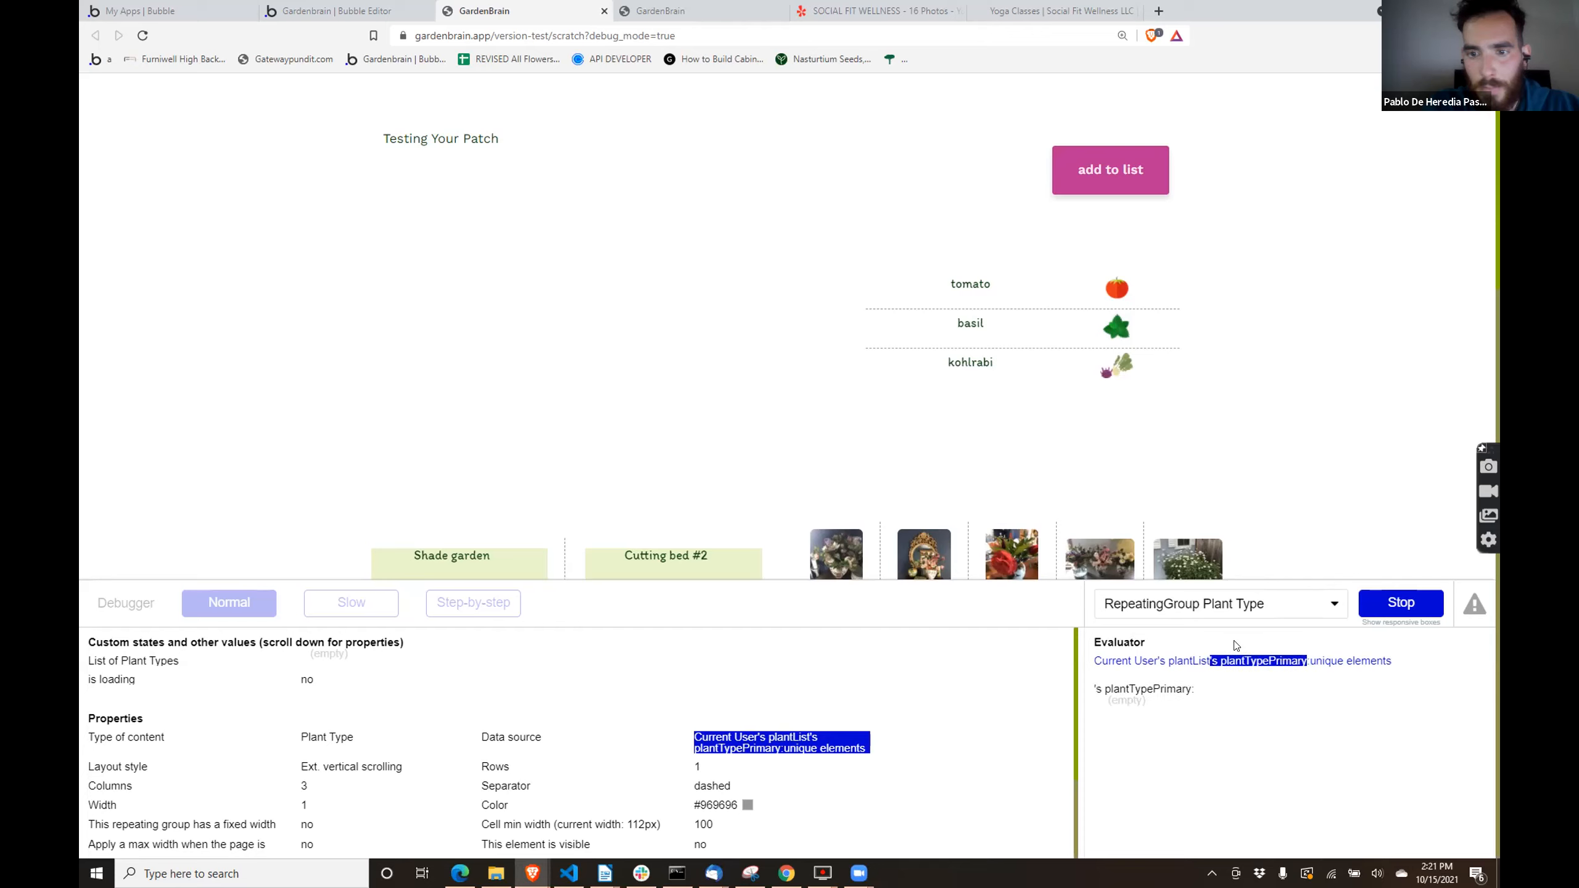
click(1177, 662)
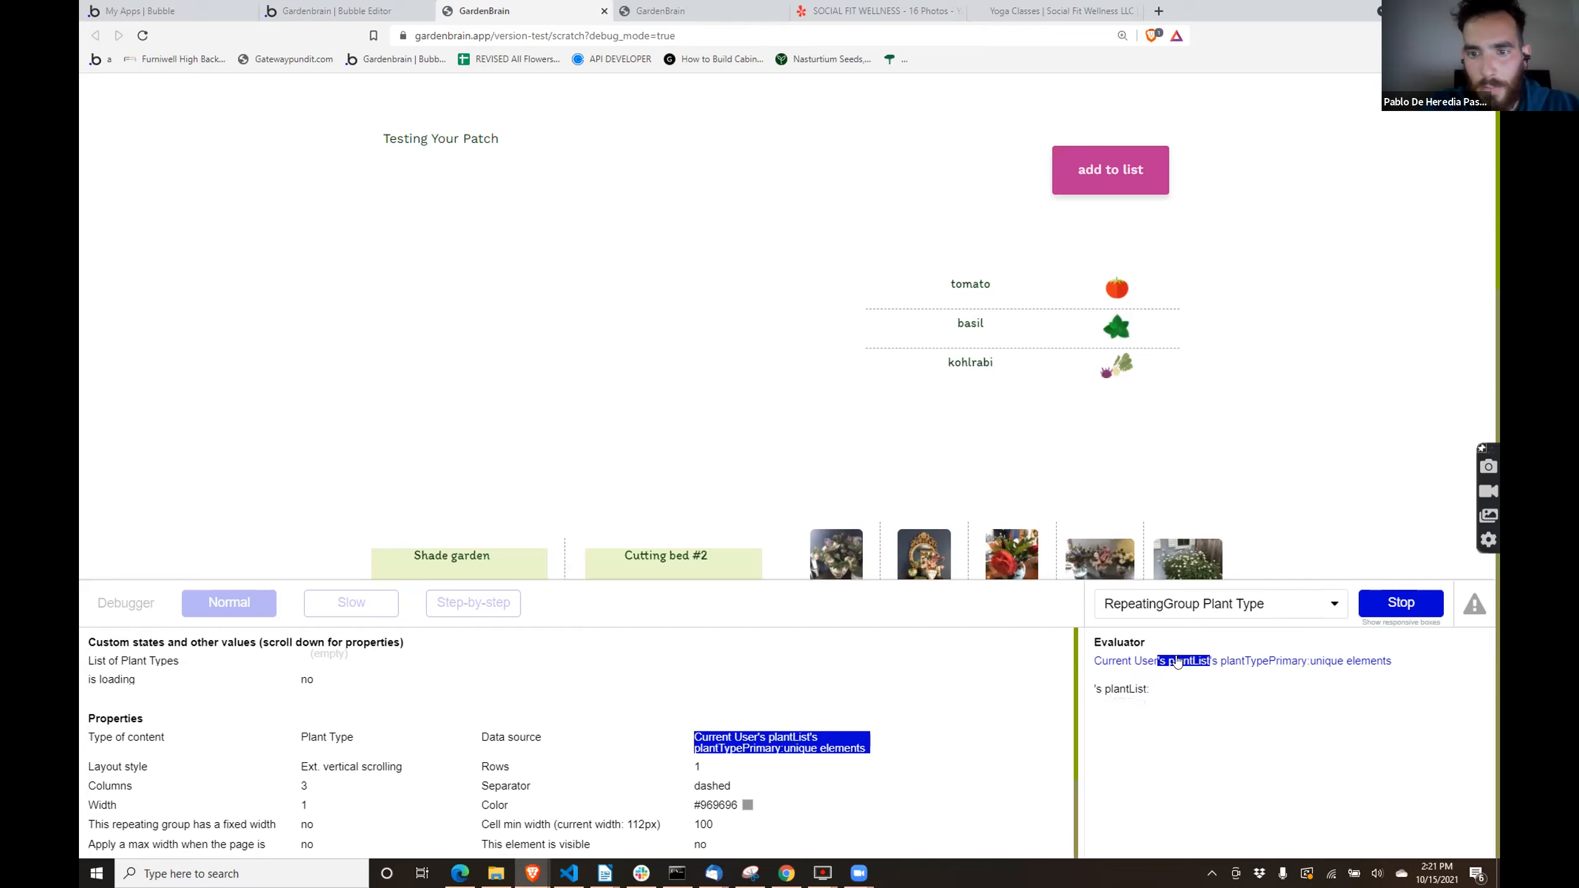
click(1128, 662)
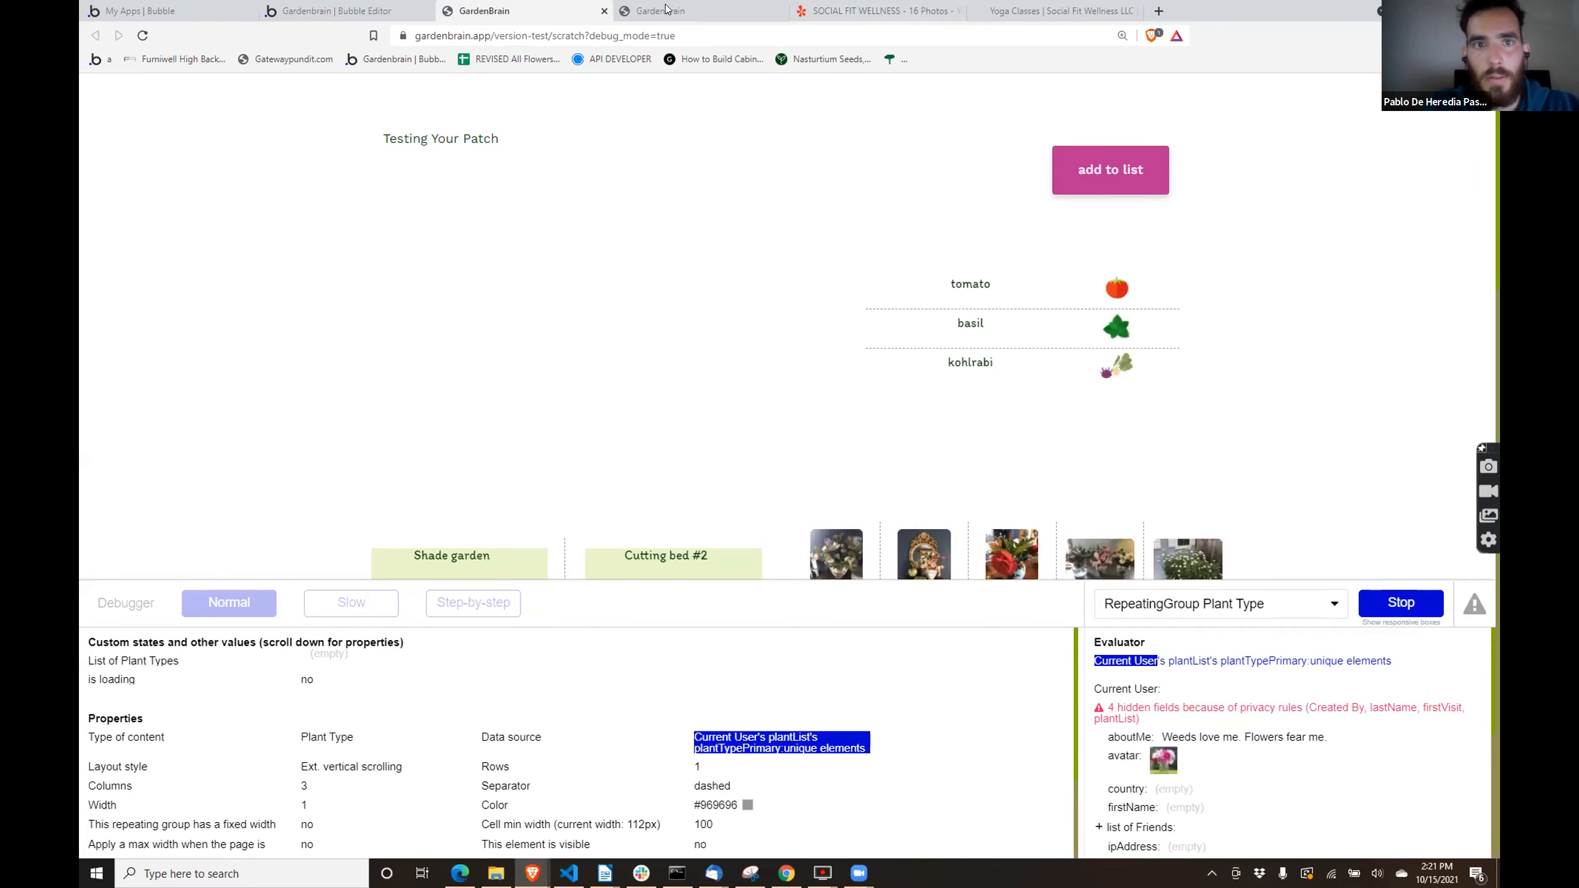
- Open the privacy rules for the User data type in the Bubble editor
click(319, 11)
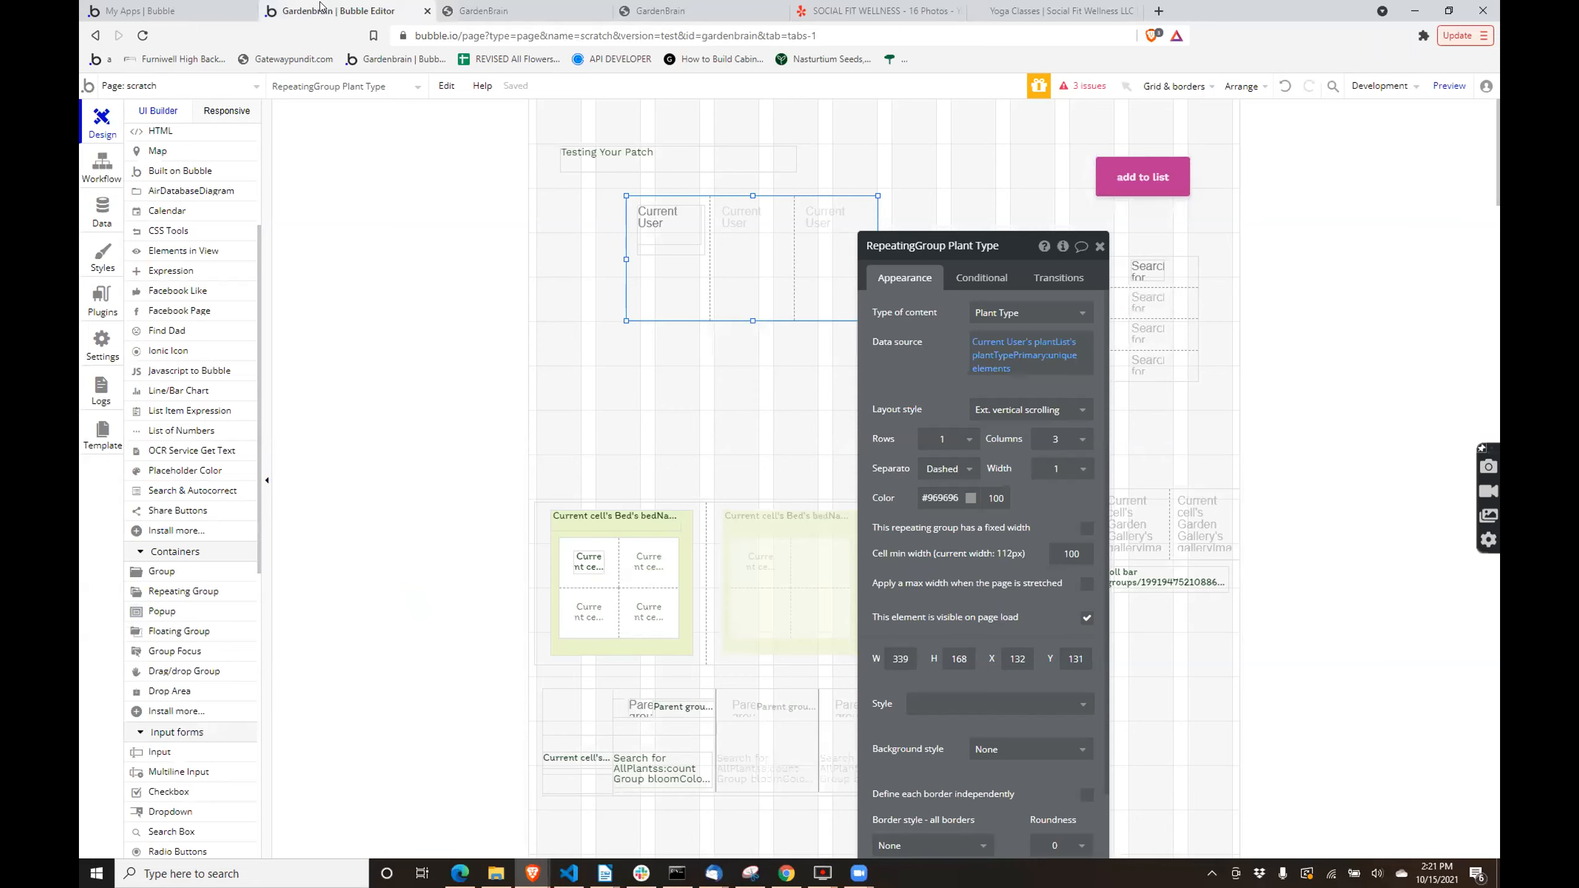
click(103, 208)
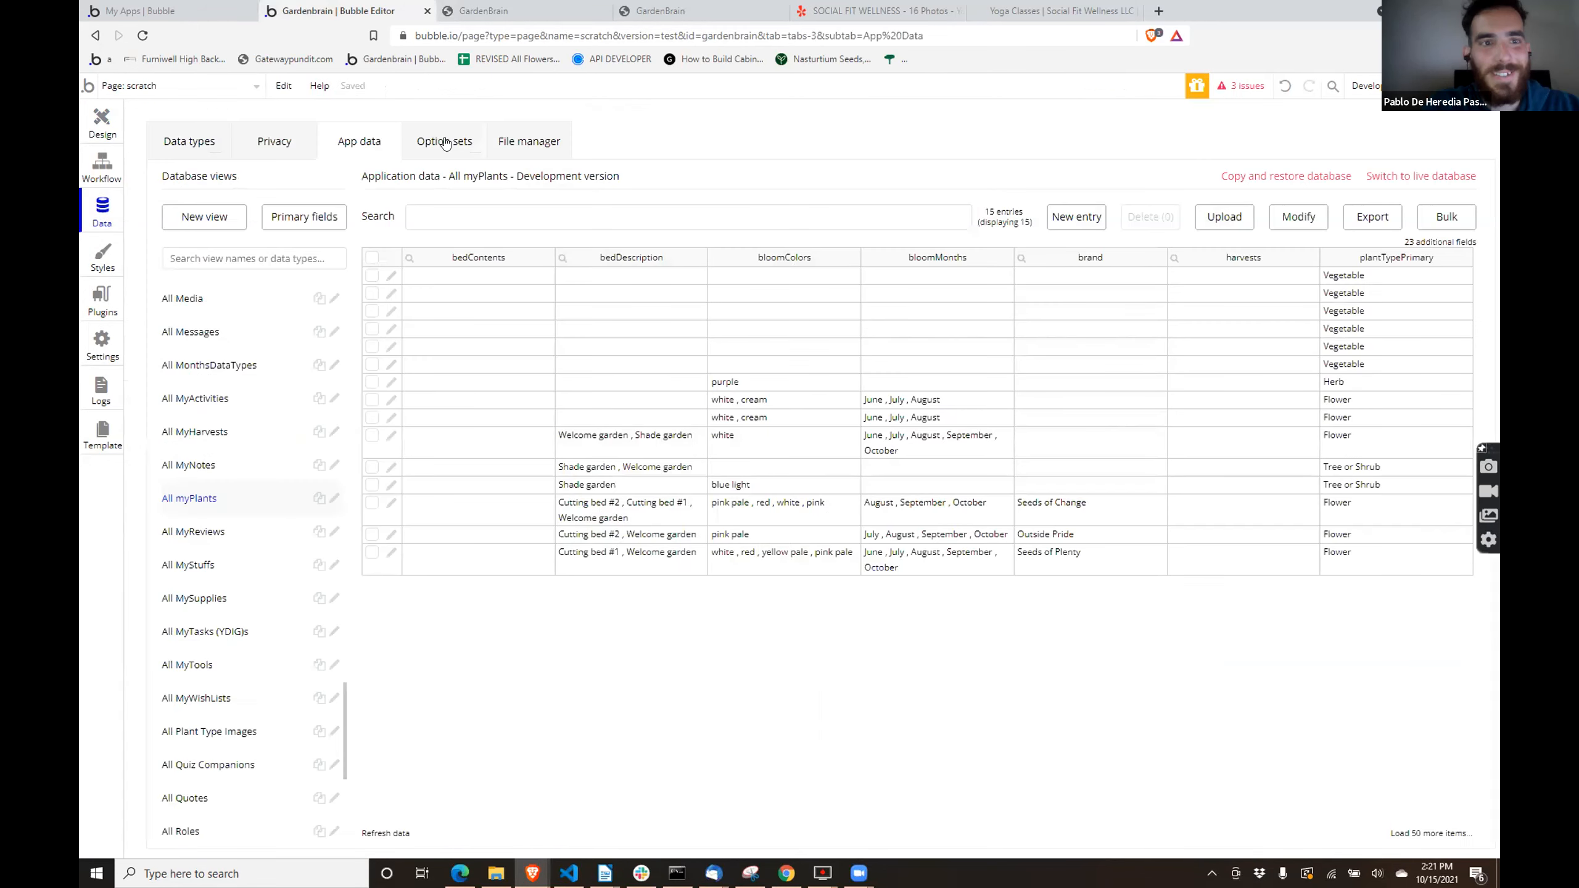
click(274, 142)
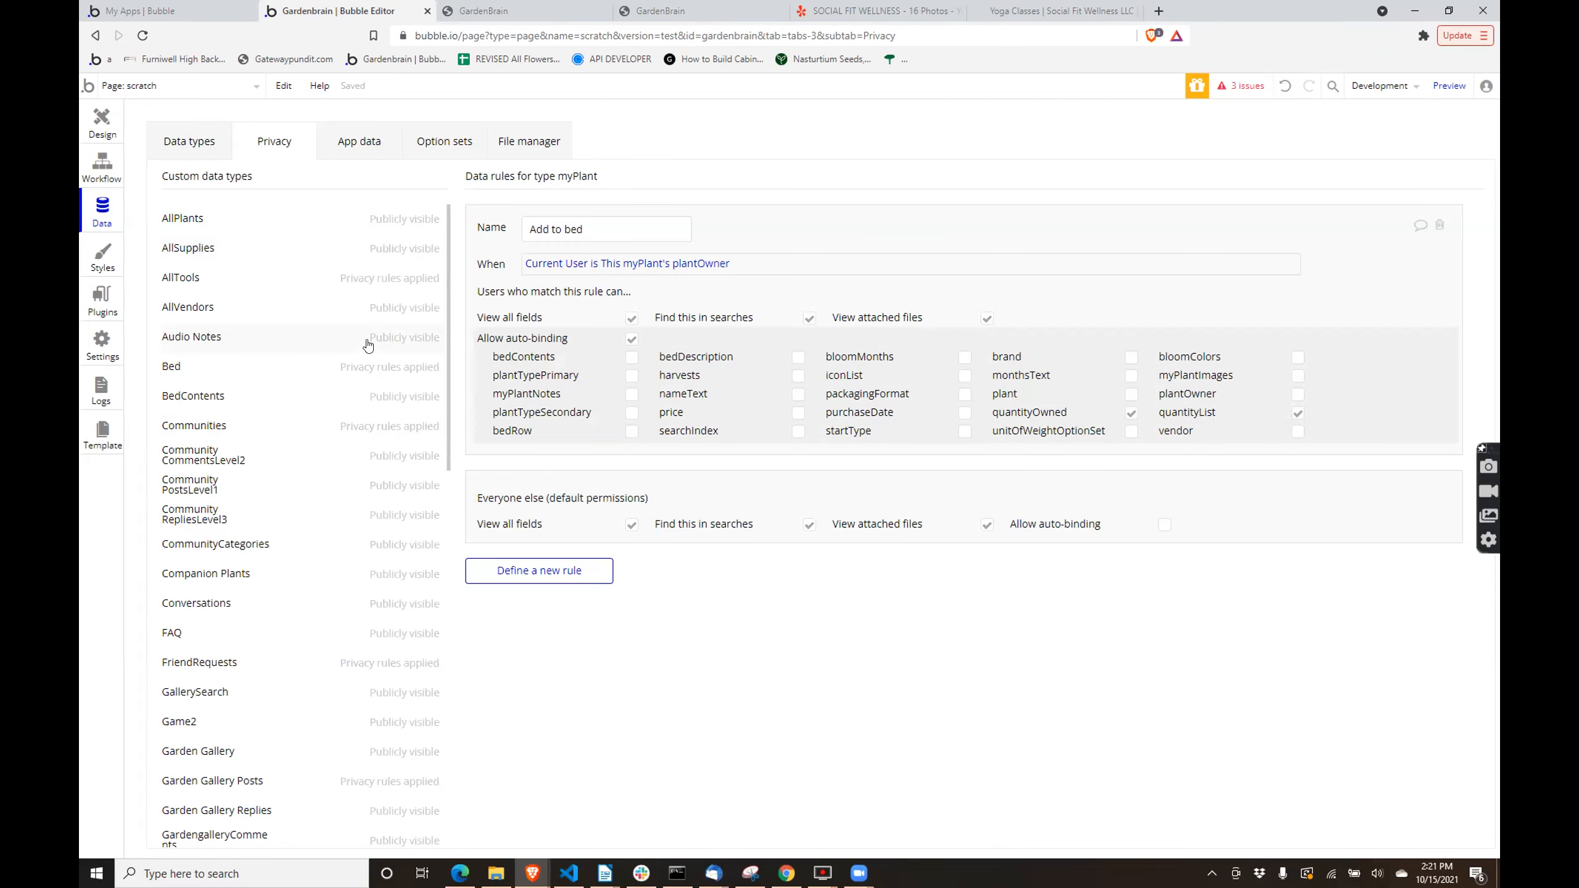
scroll(369, 346, down, 6)
scroll(316, 594, down, 3)
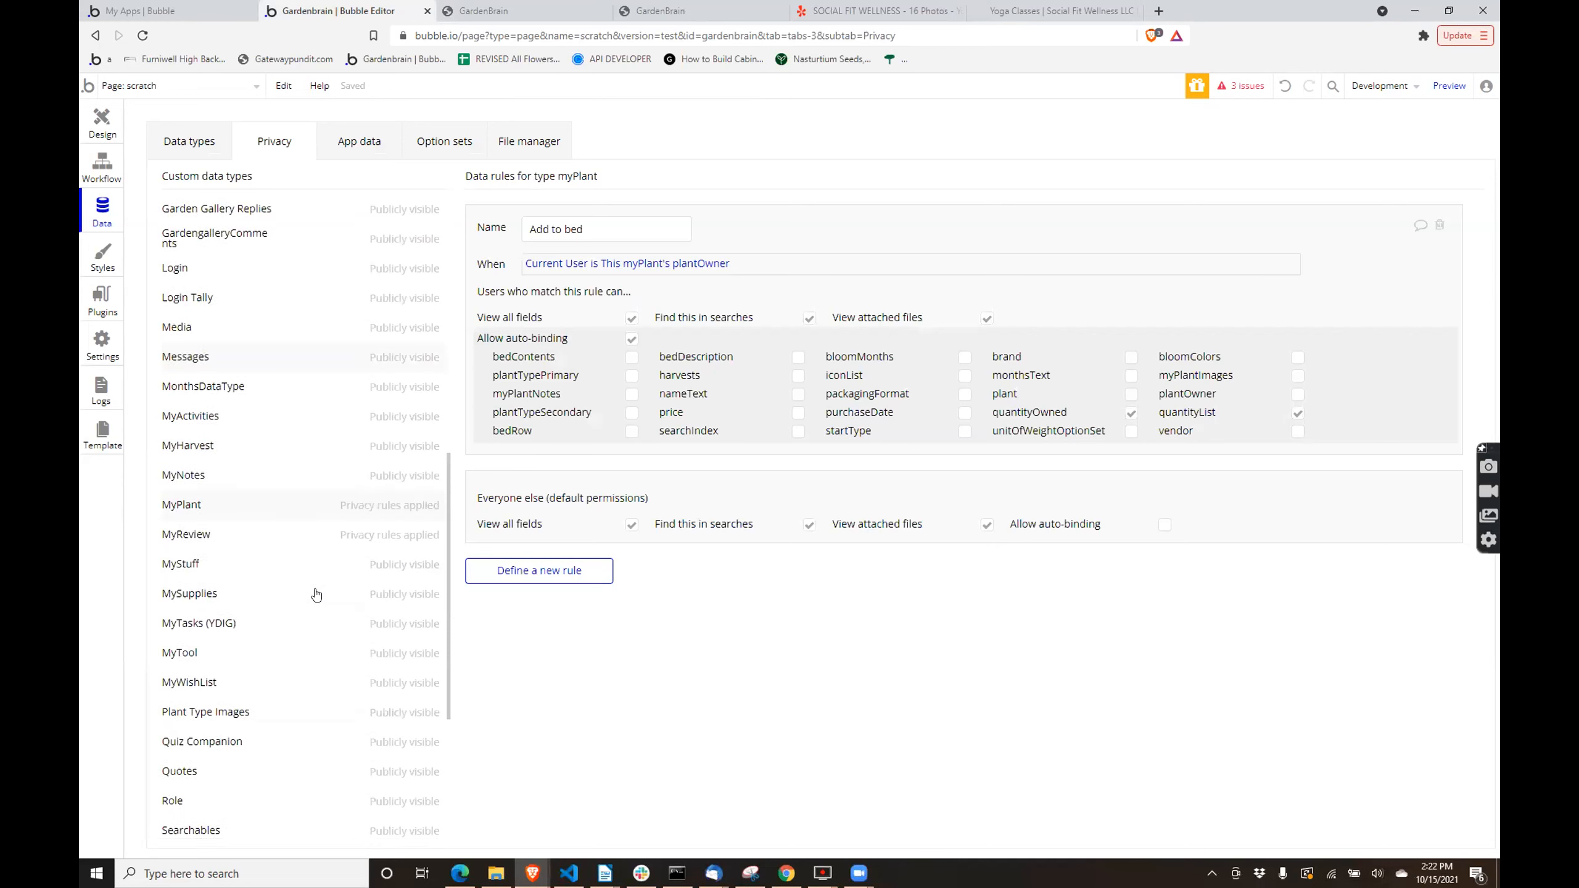
scroll(316, 594, down, 5)
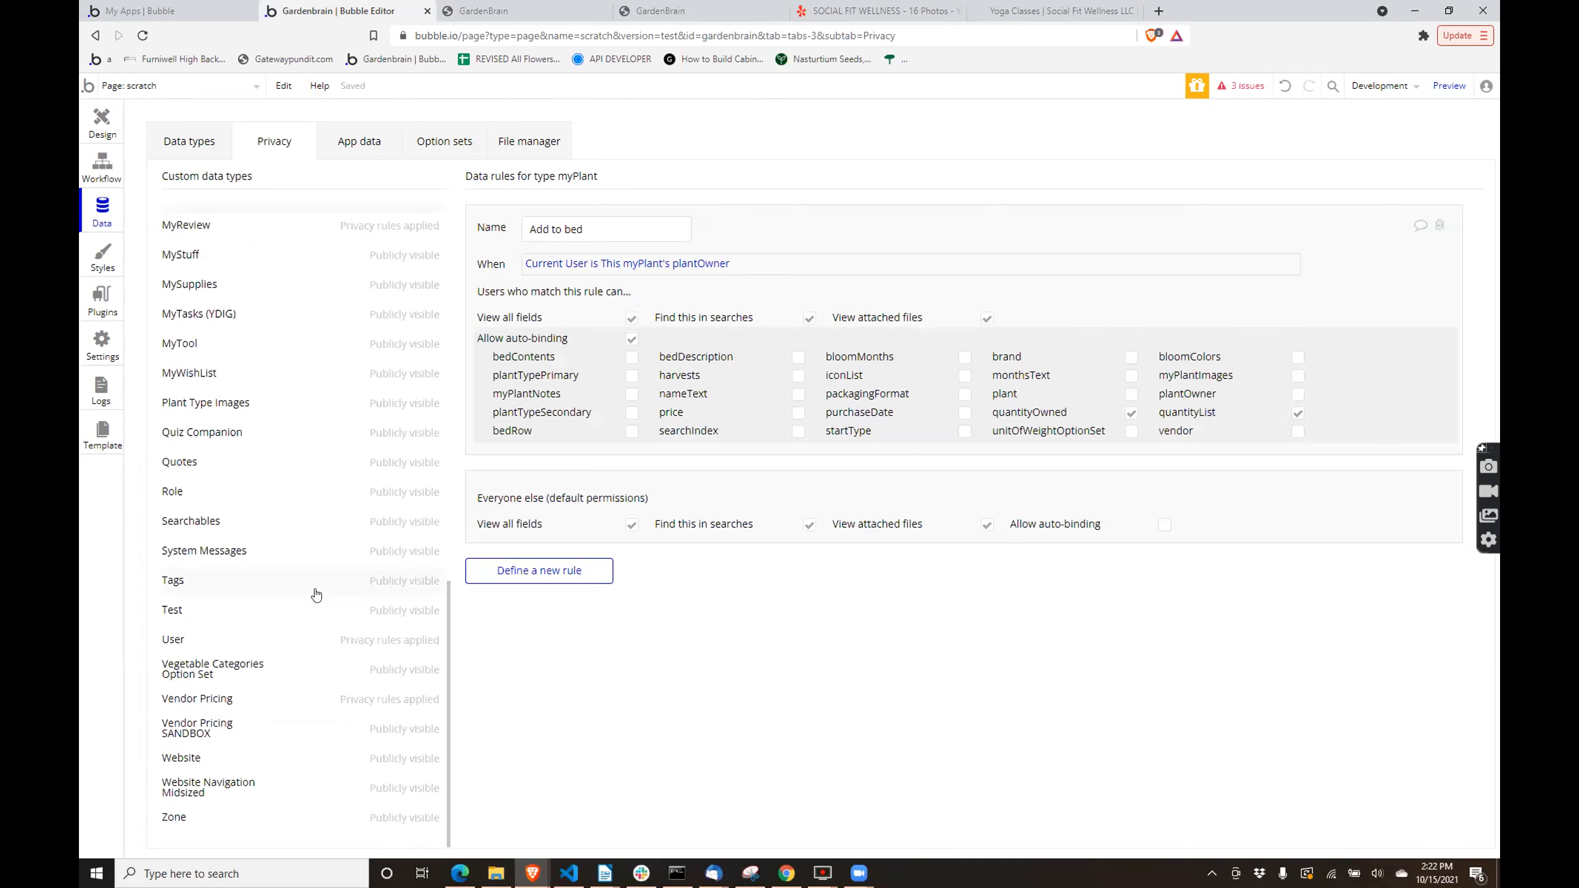
click(217, 635)
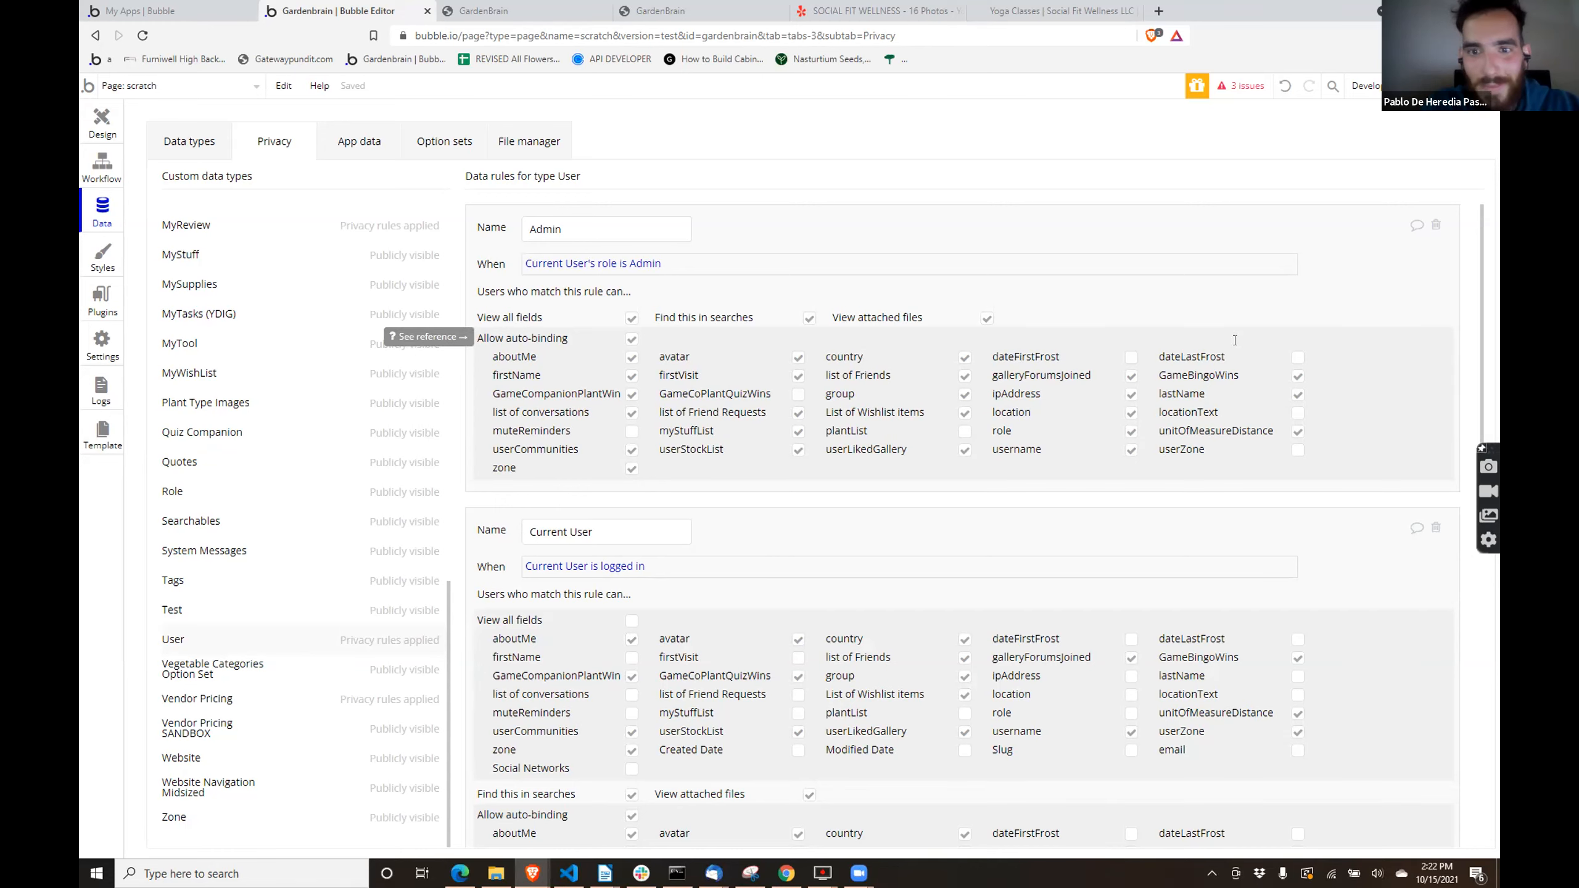
- Allow auto-binding of plantList in the User type's Admin rule, and both viewing and auto-binding of plantList in the Member rule
click(964, 431)
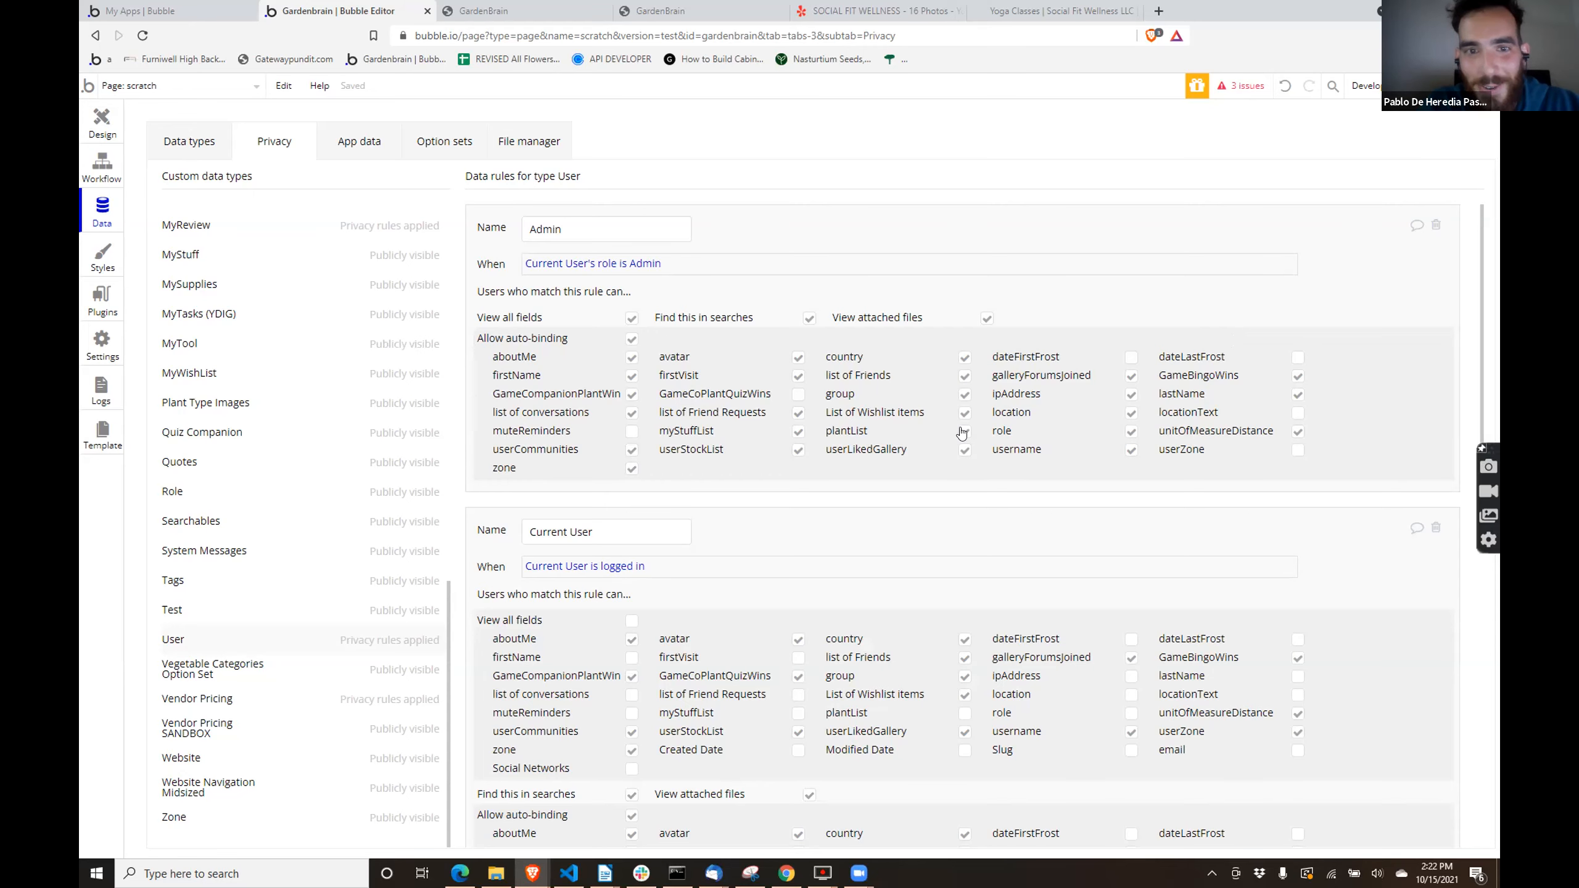
scroll(993, 506, down, 1)
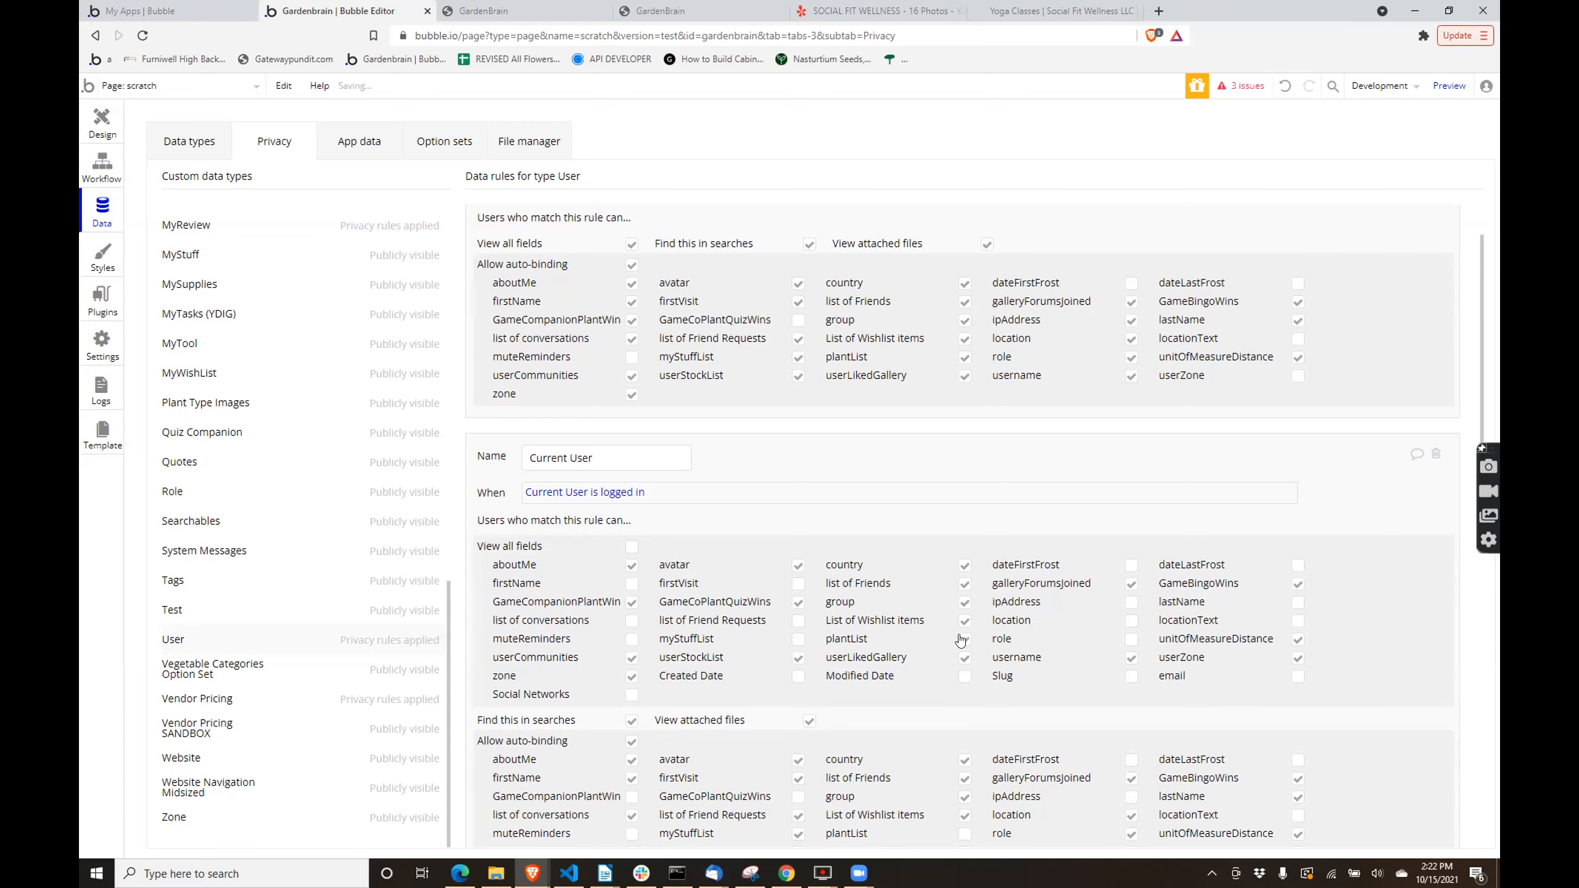
scroll(970, 653, down, 6)
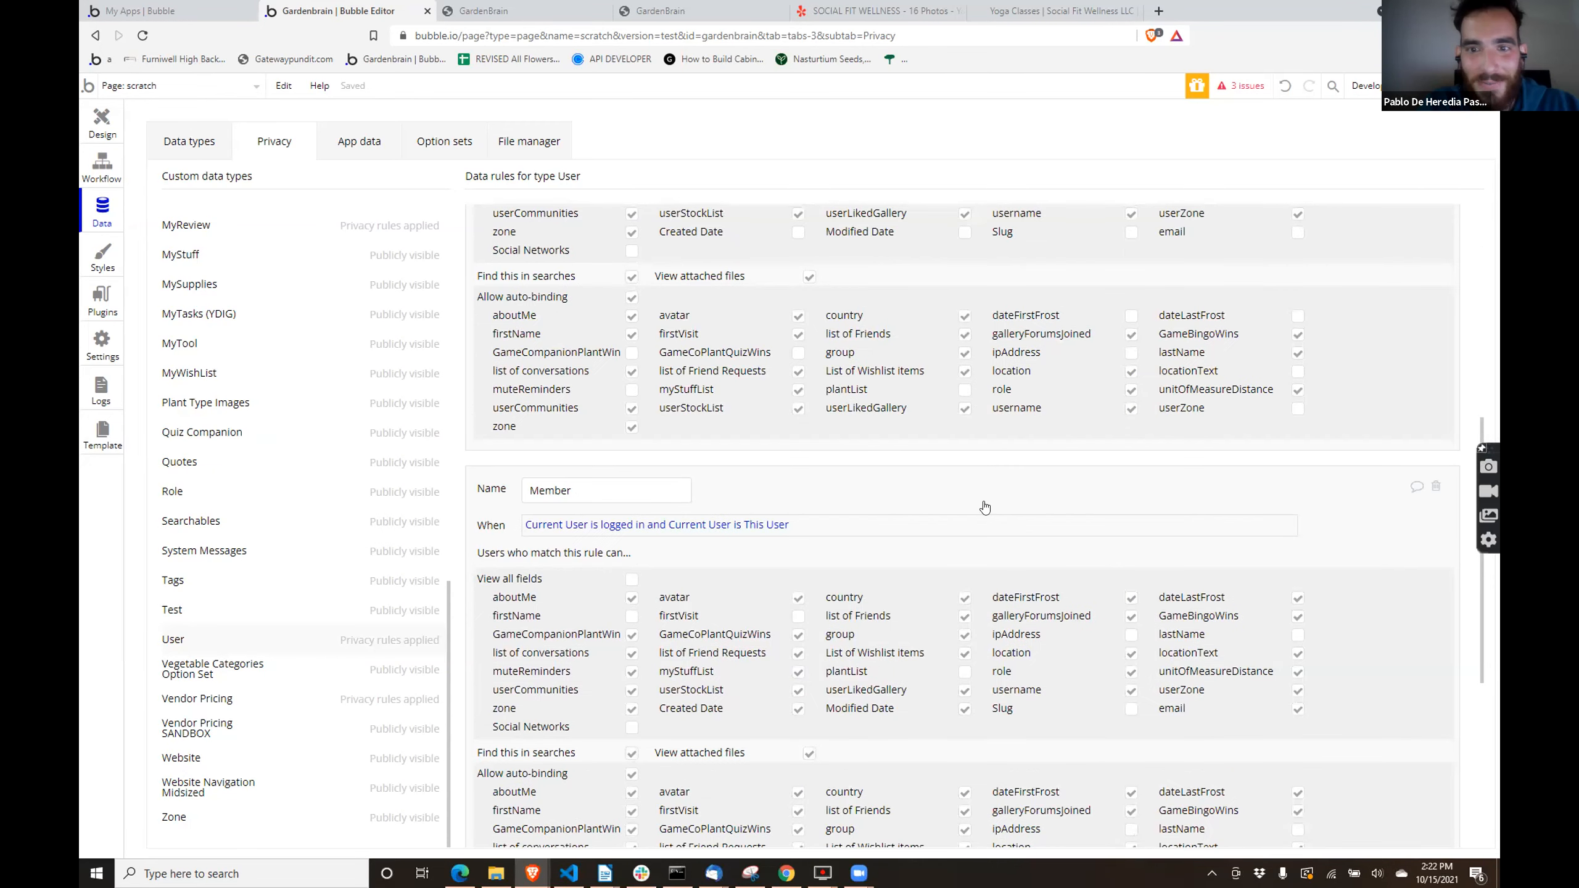
scroll(1002, 561, down, 3)
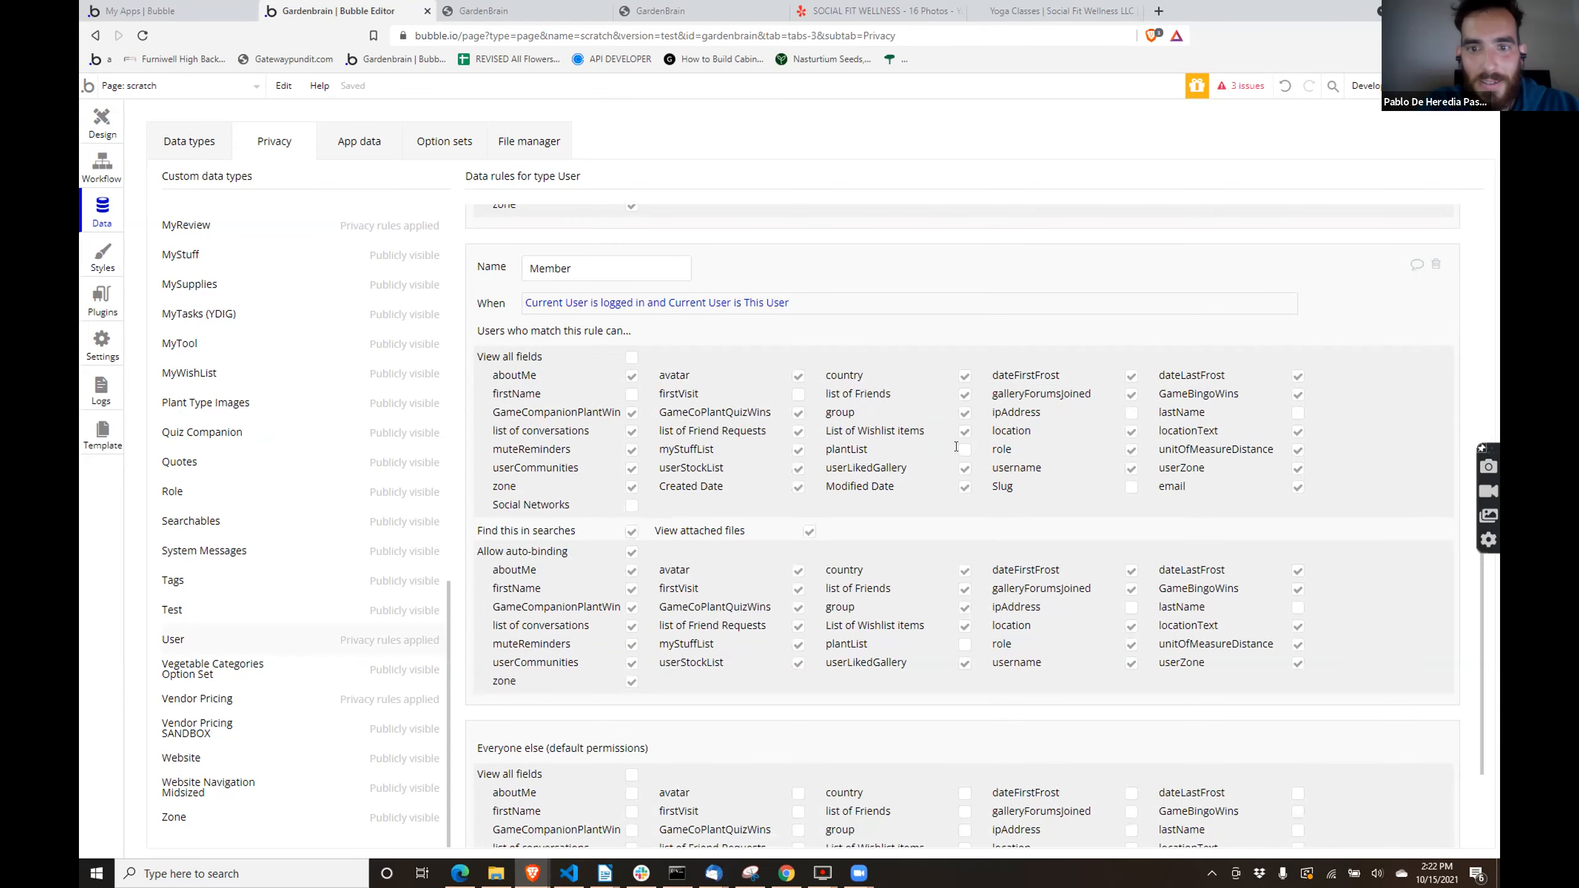
click(956, 452)
scroll(955, 497, down, 2)
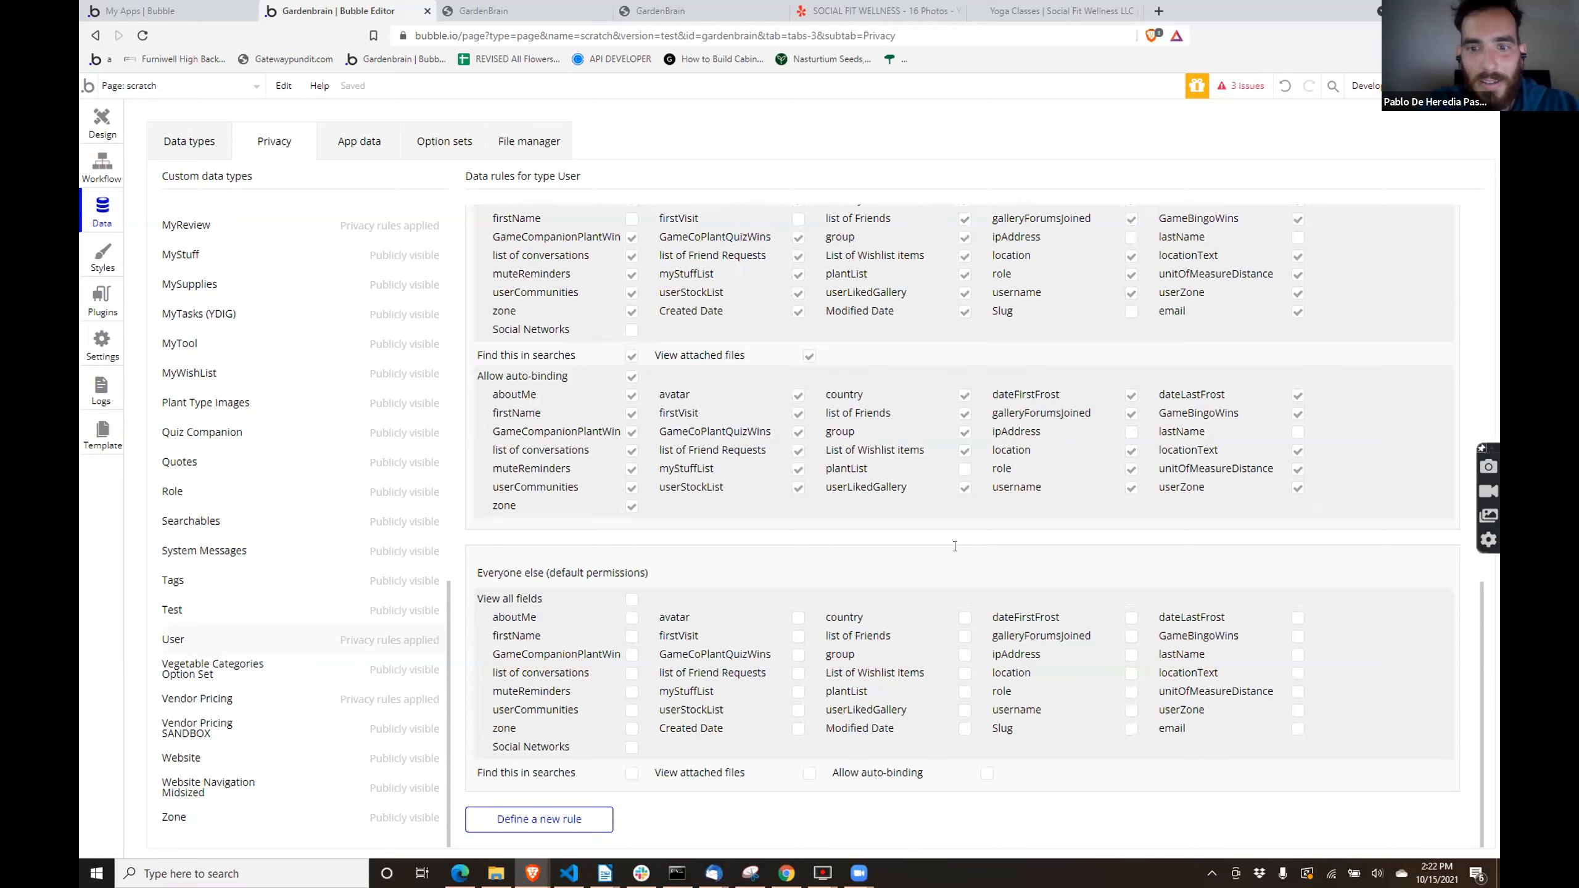
click(962, 469)
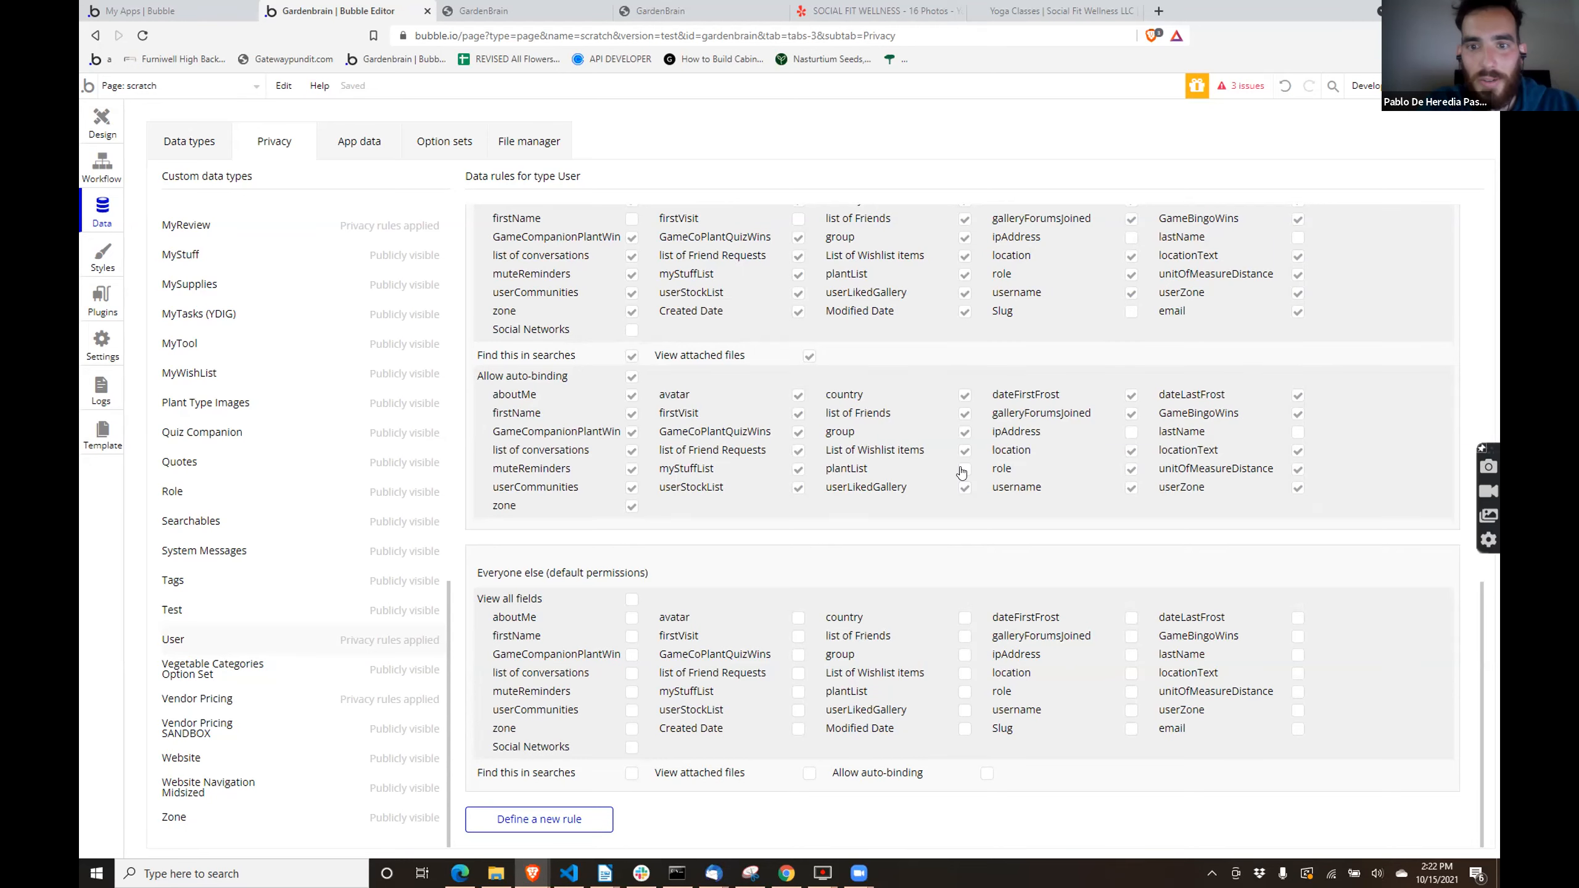
- Refresh the scratch page preview to load the updated privacy rules
click(530, 13)
click(594, 87)
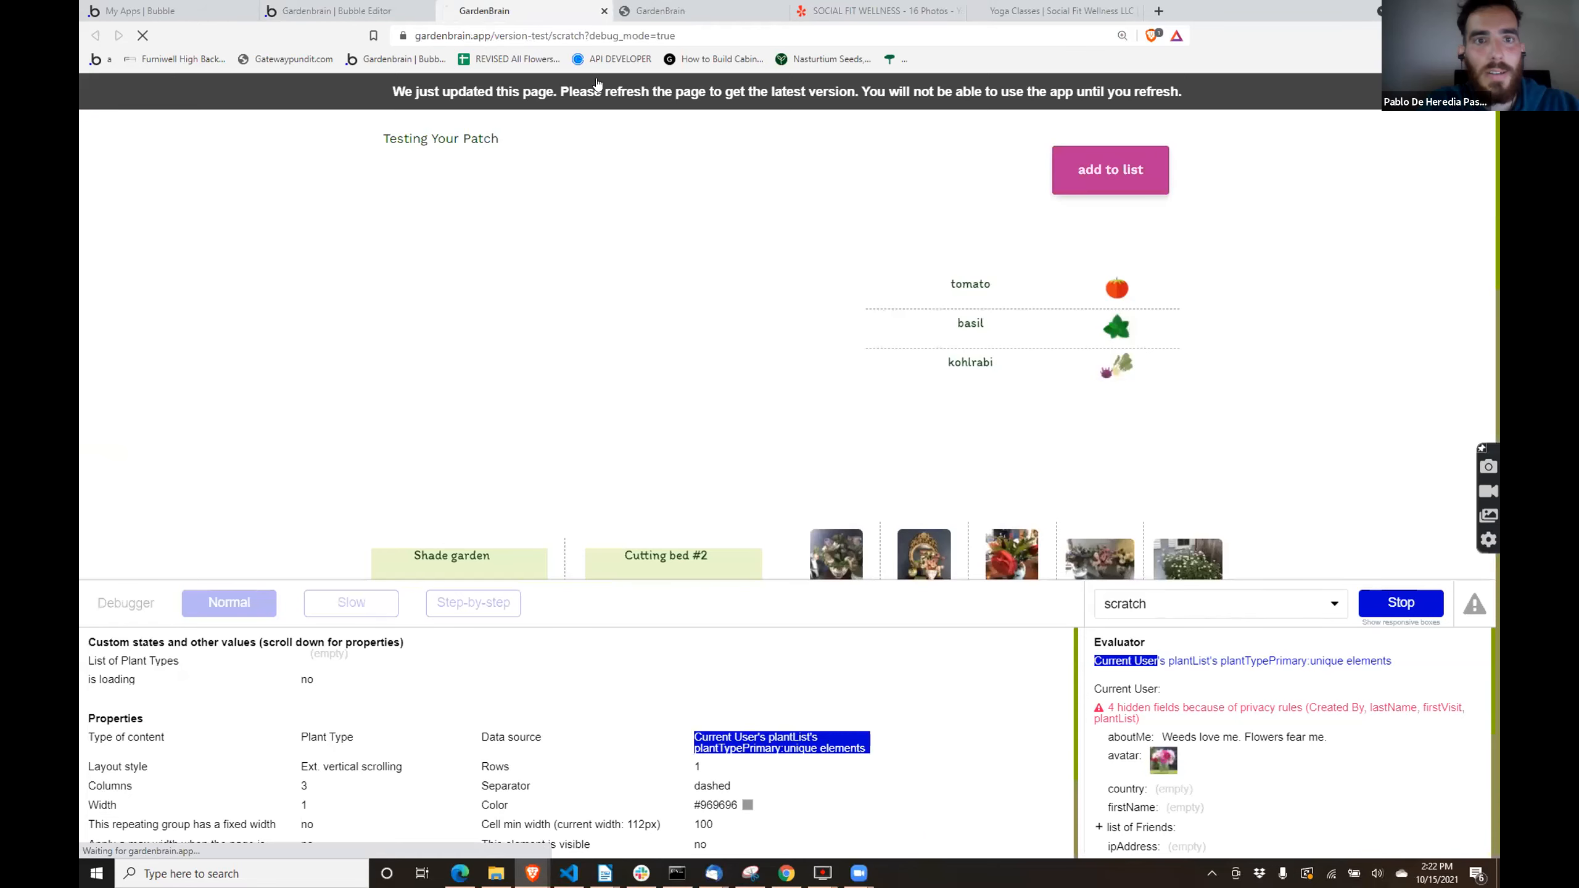
click(707, 4)
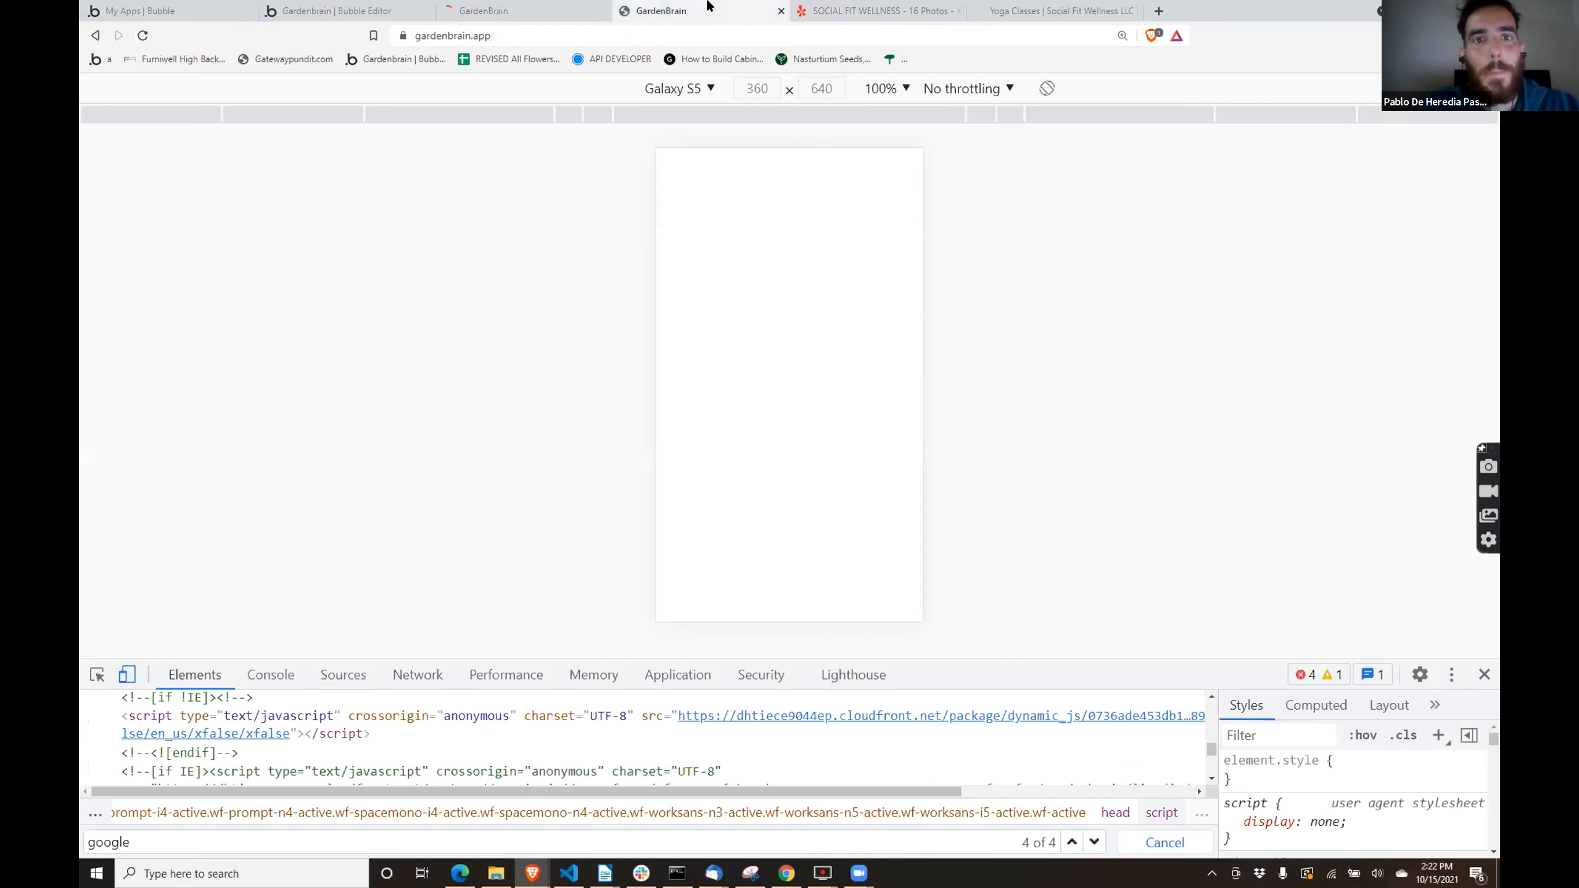
click(590, 10)
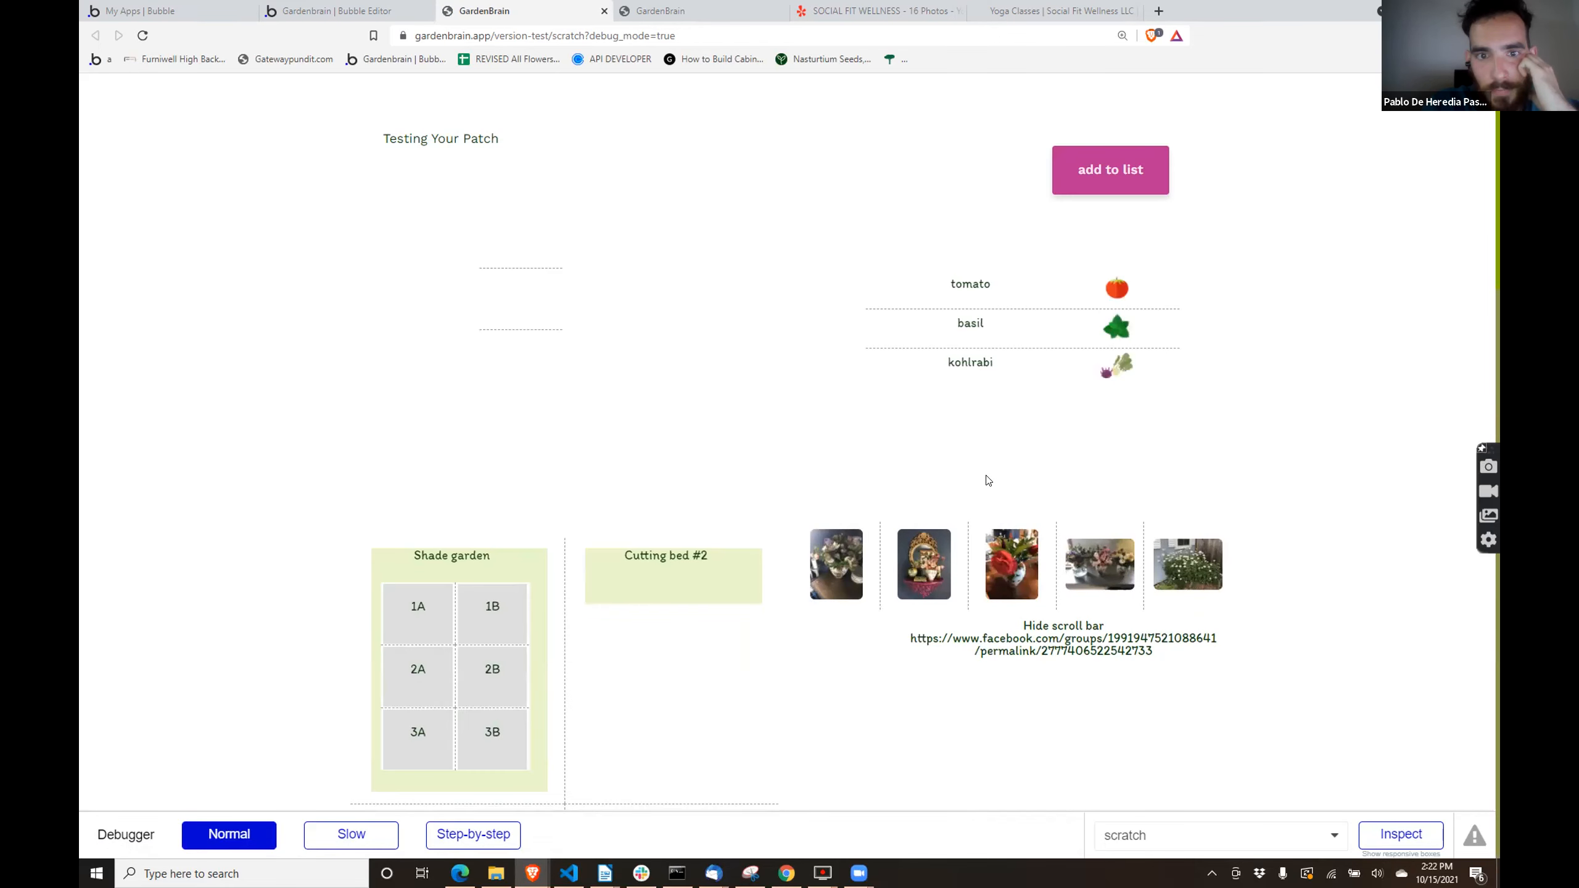
- Start the debugger's inspection on the refreshed scratch page and select RepeatingGroup Plant Type
click(1398, 831)
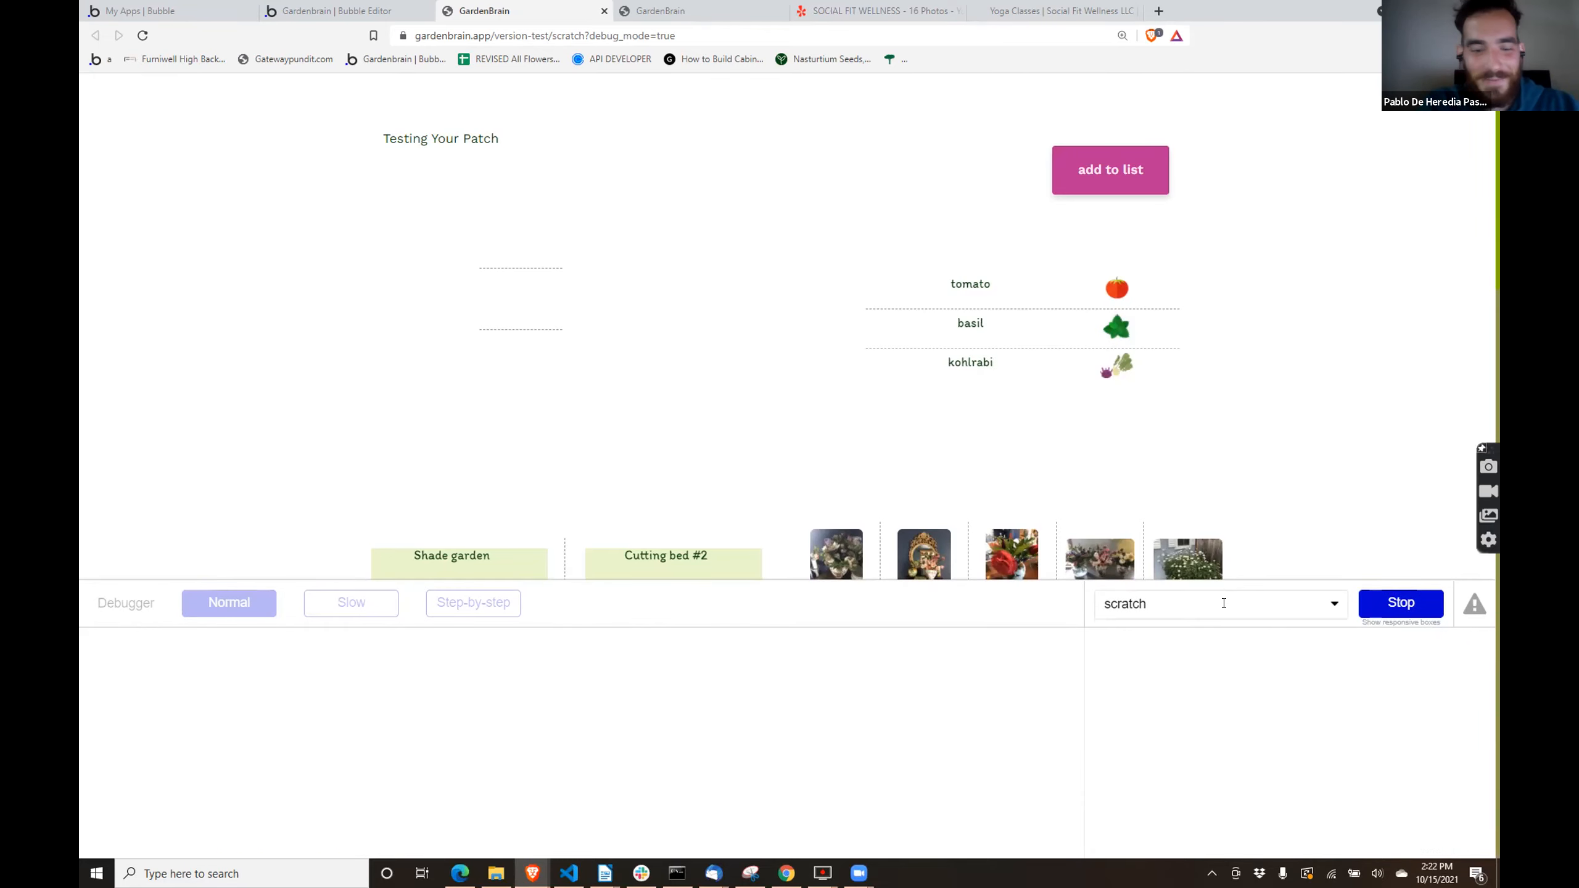
click(1223, 603)
text(repeatin)
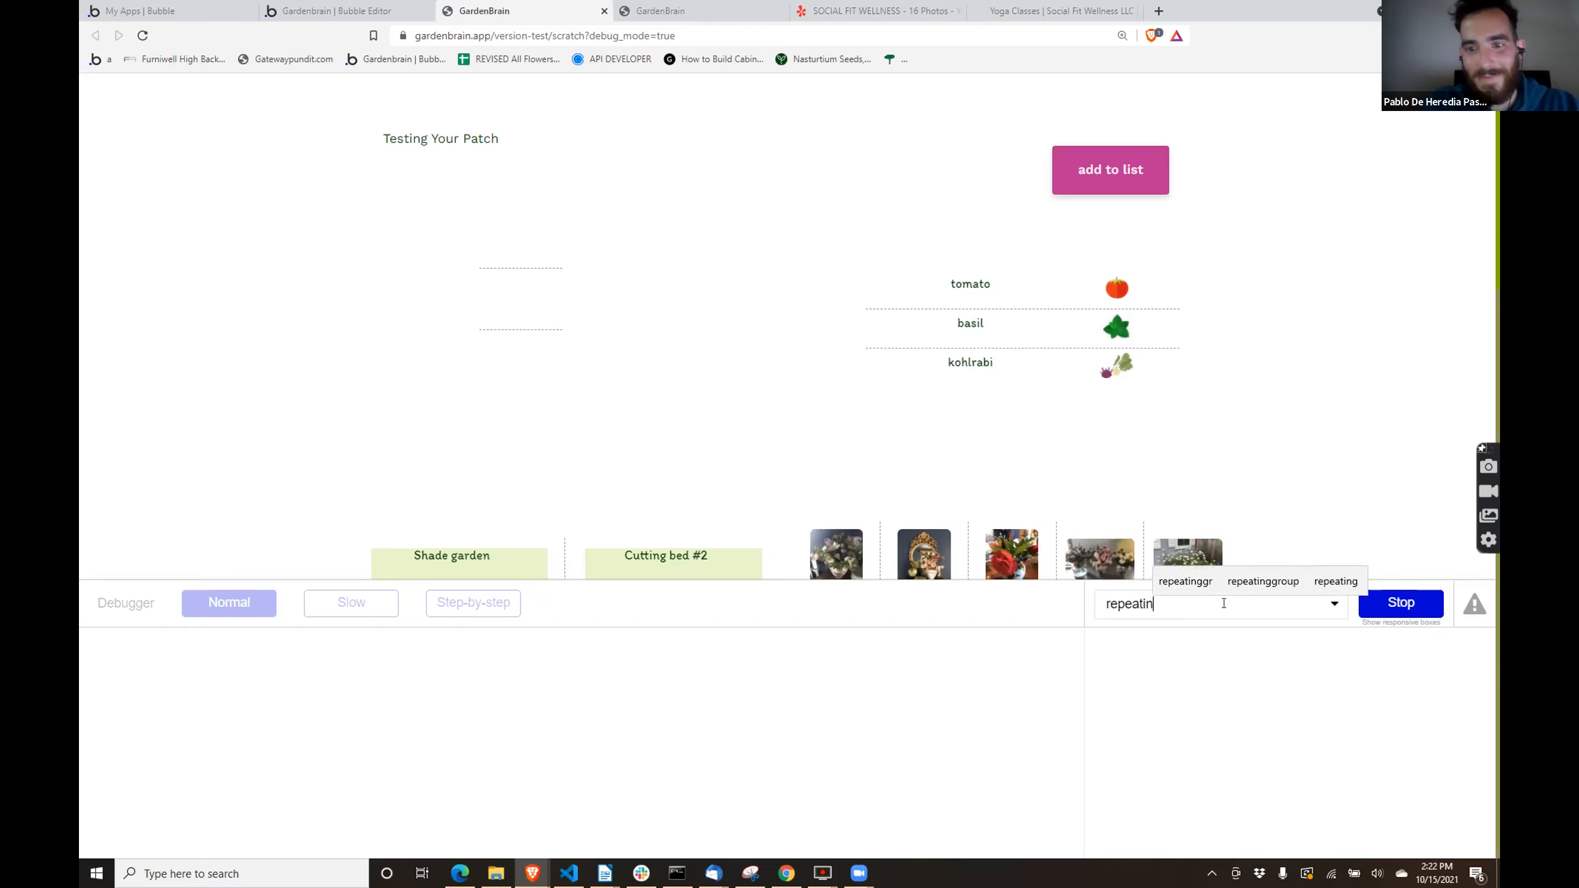
text(ggro)
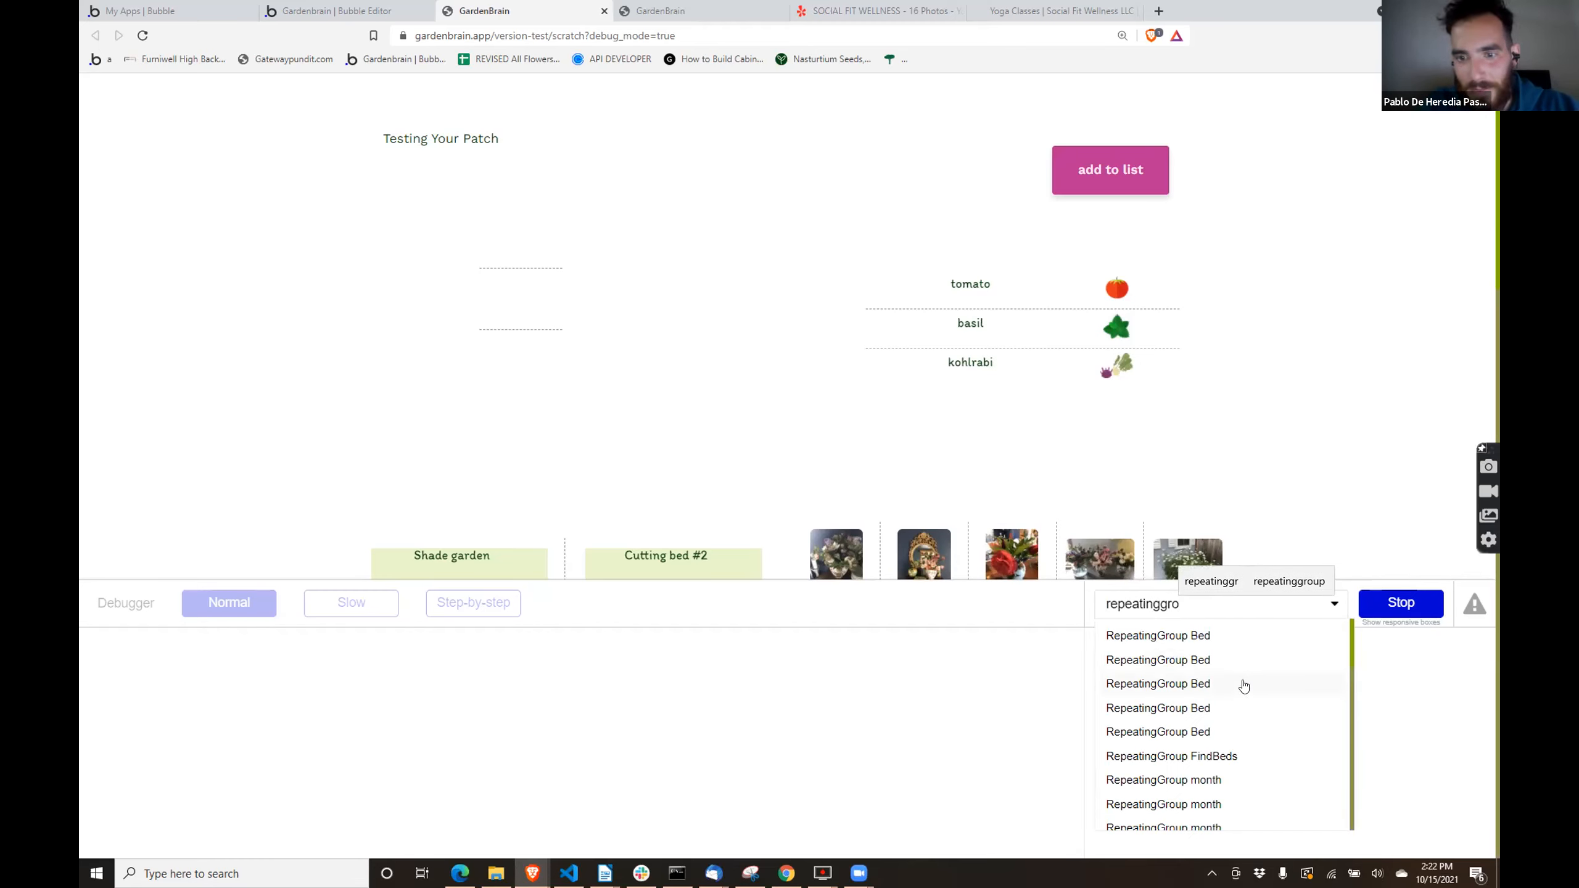
text(up)
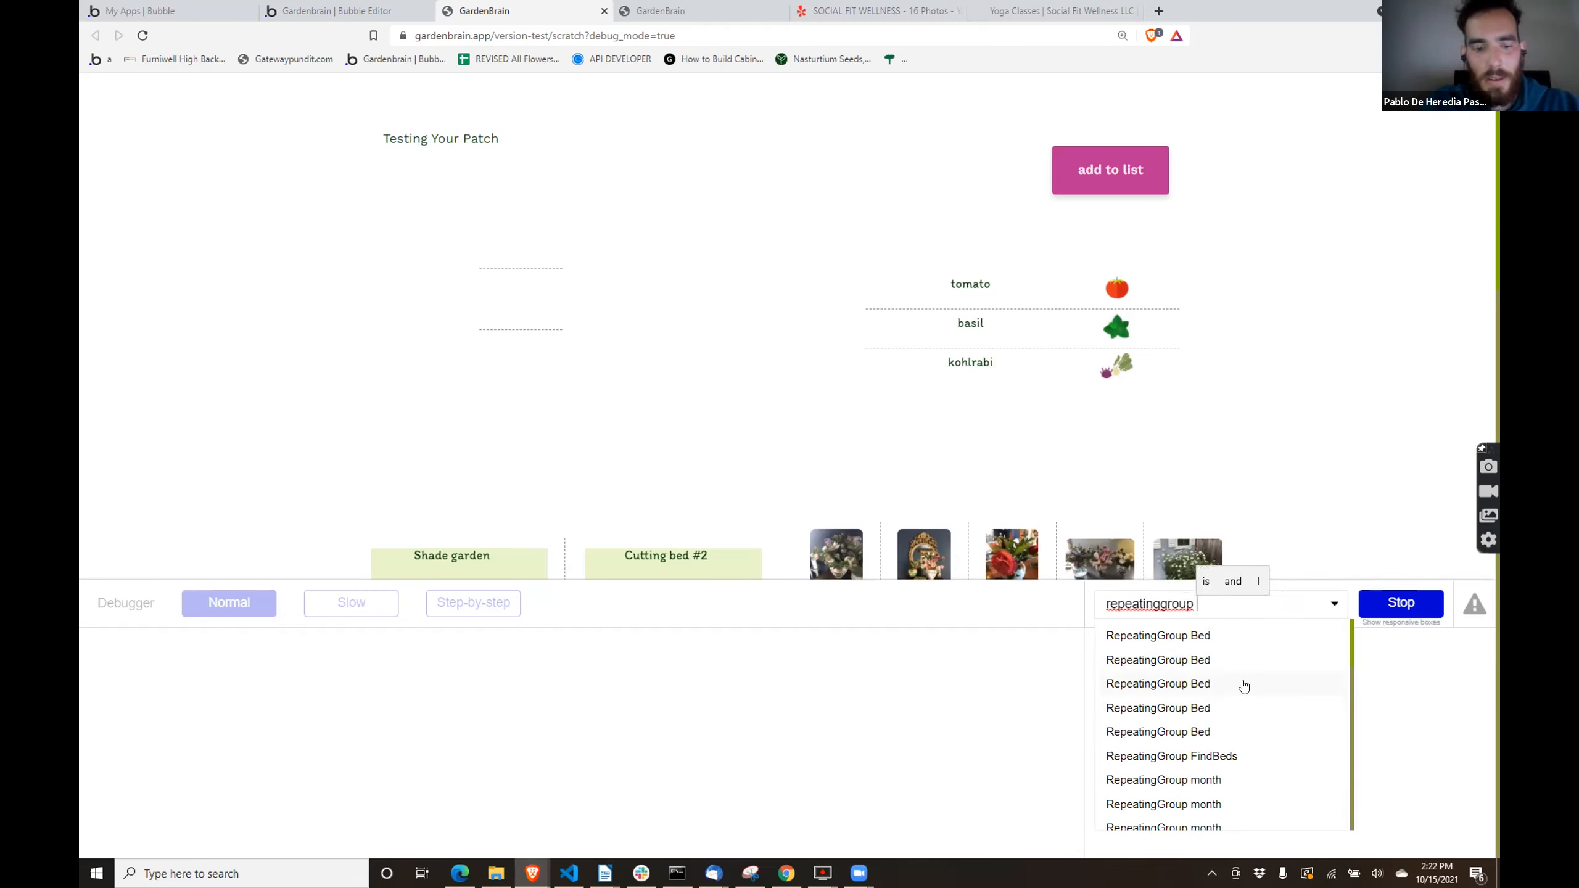
text( pl)
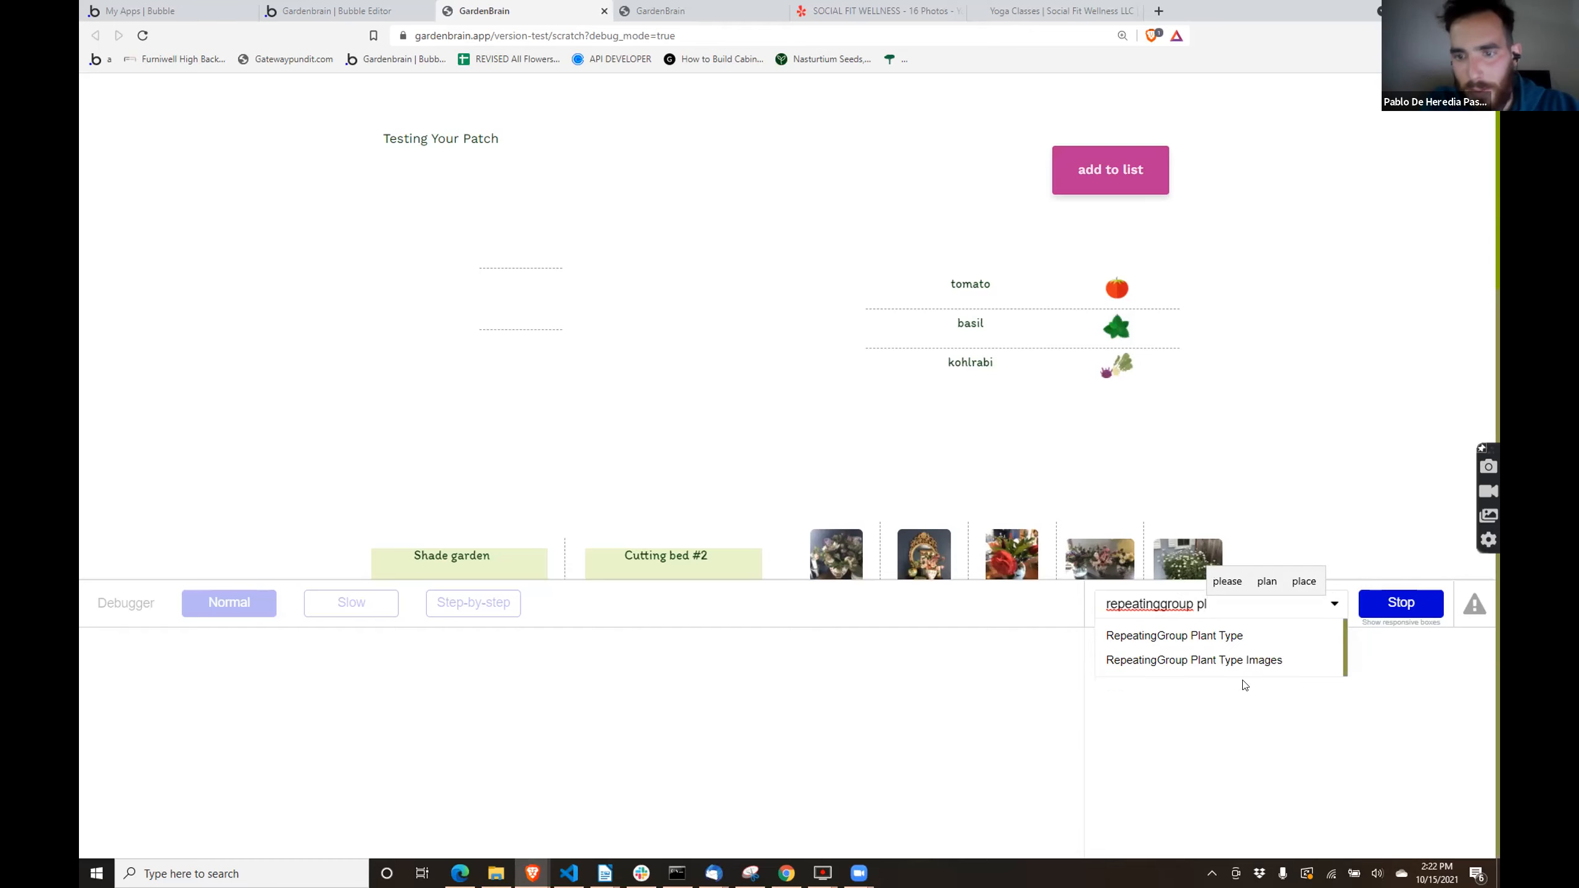
click(1243, 635)
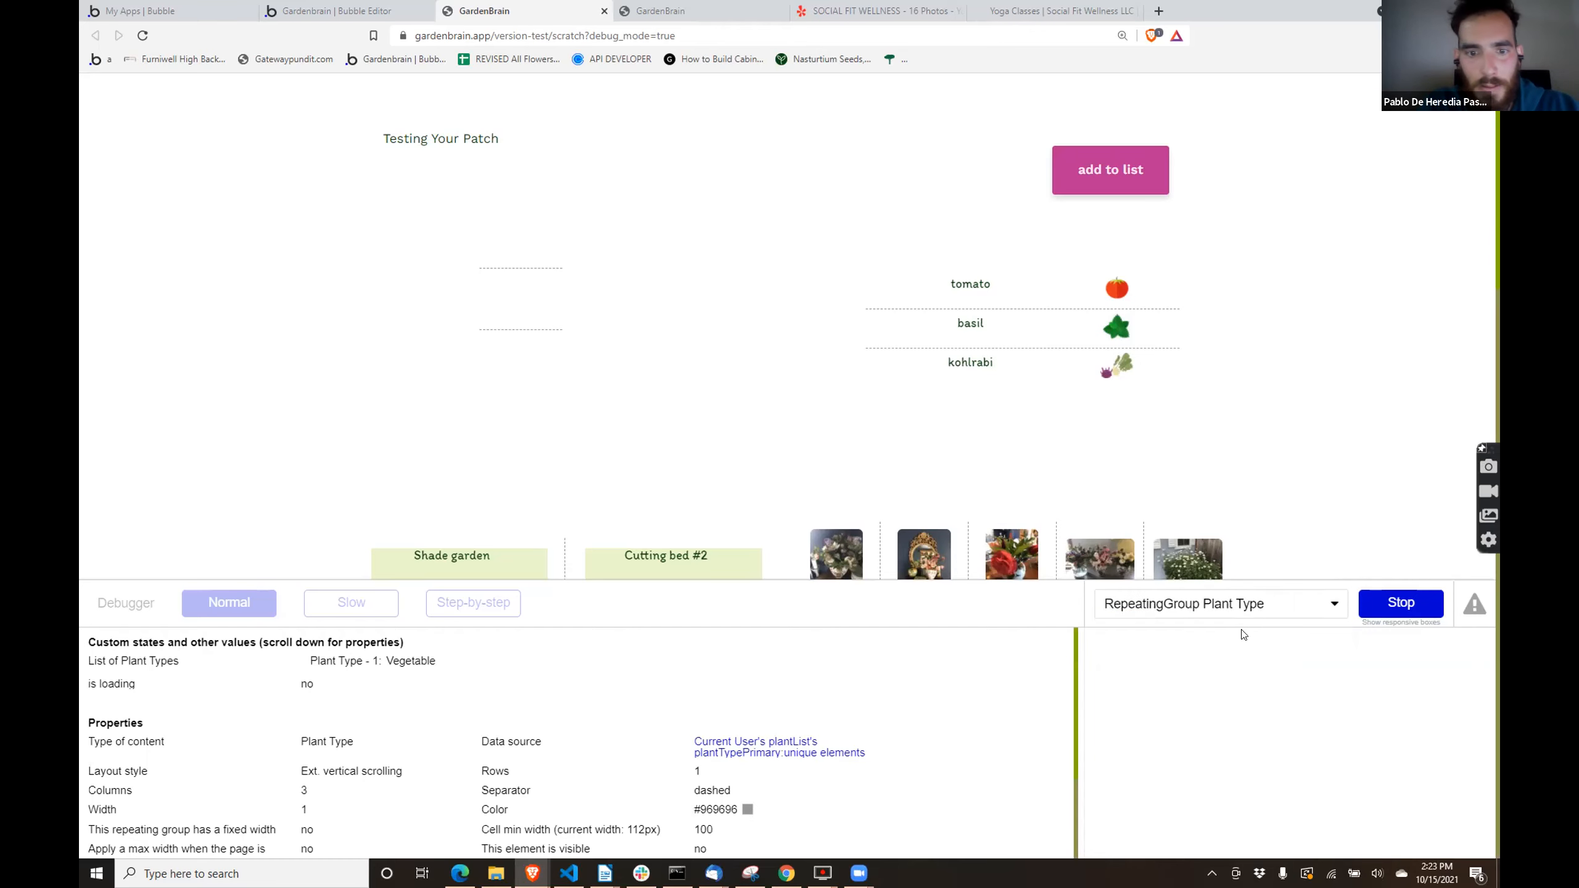
- Evaluate the plantTypePrimary, unique elements and plantList parts of the Plant Type group's data source, and review the listed myPlant fields
click(752, 753)
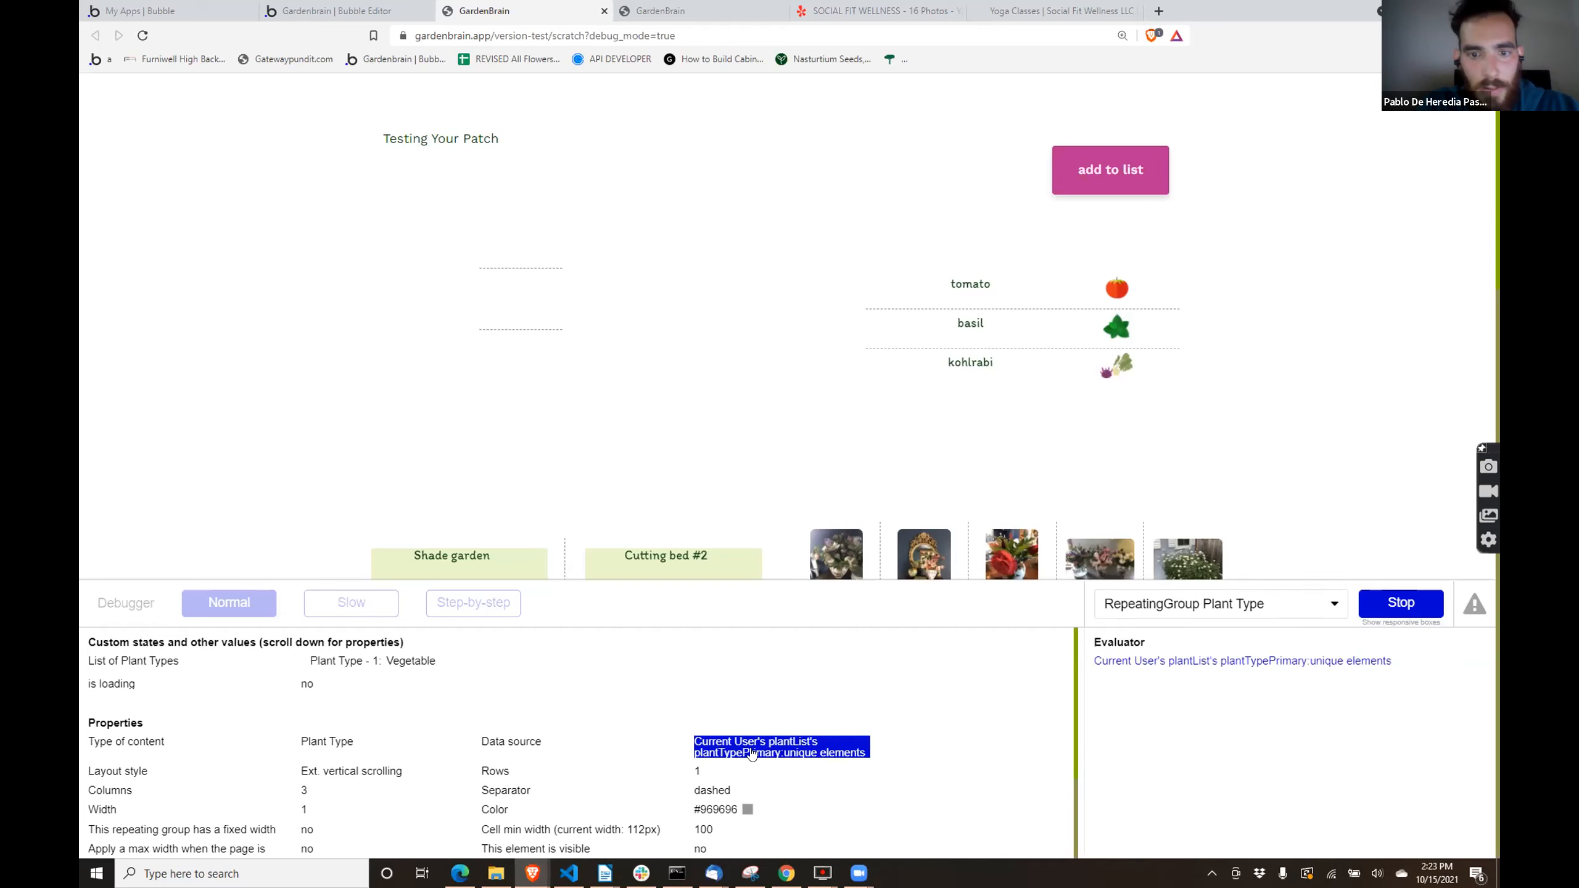
click(1234, 662)
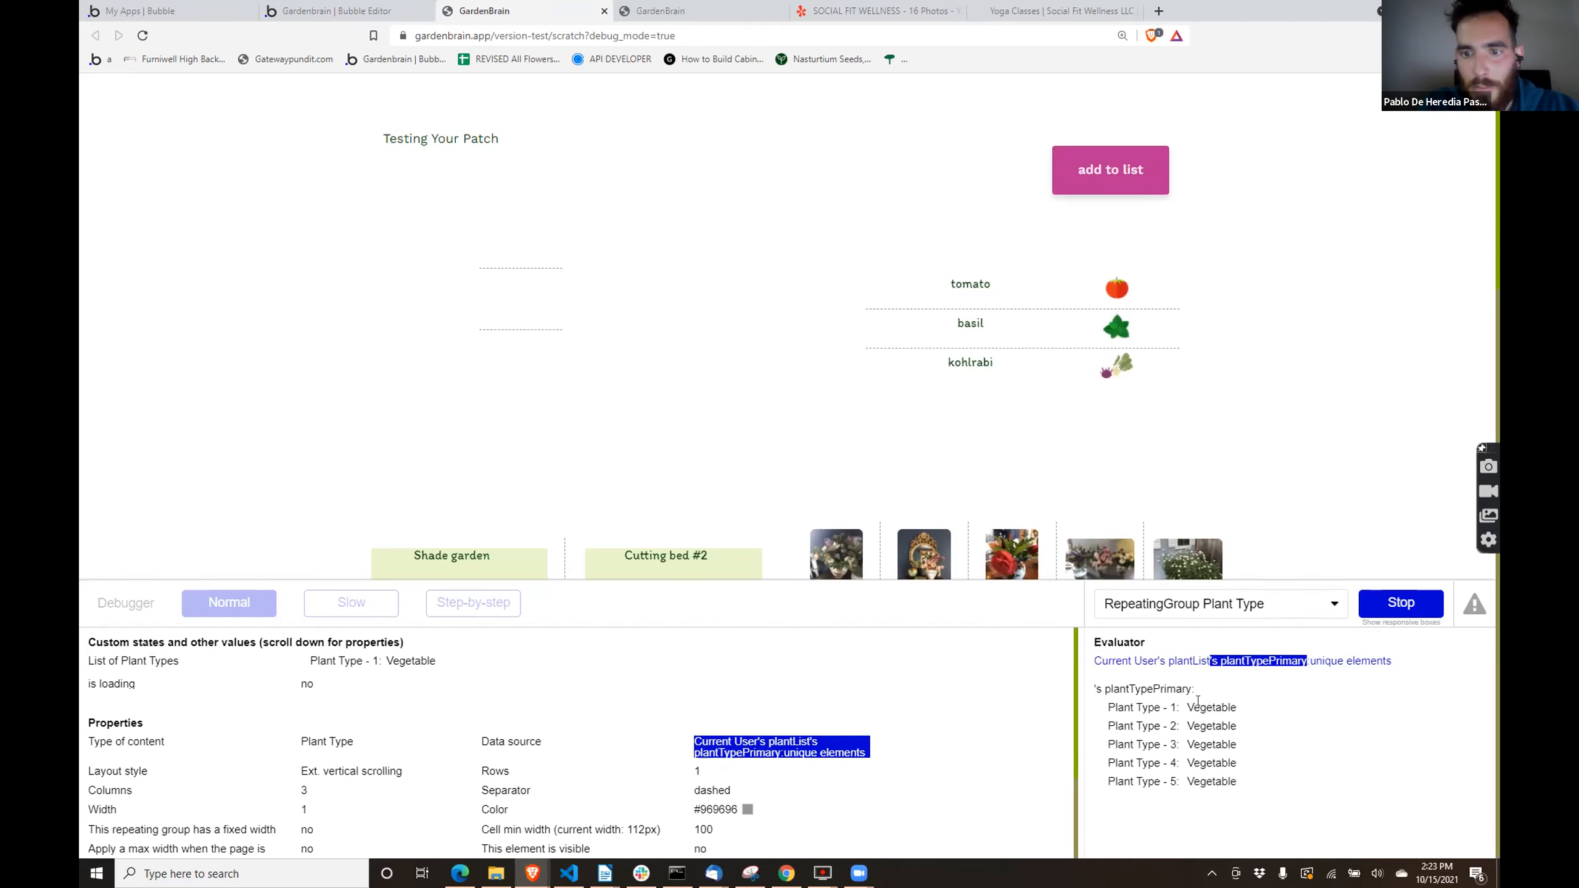
click(1340, 662)
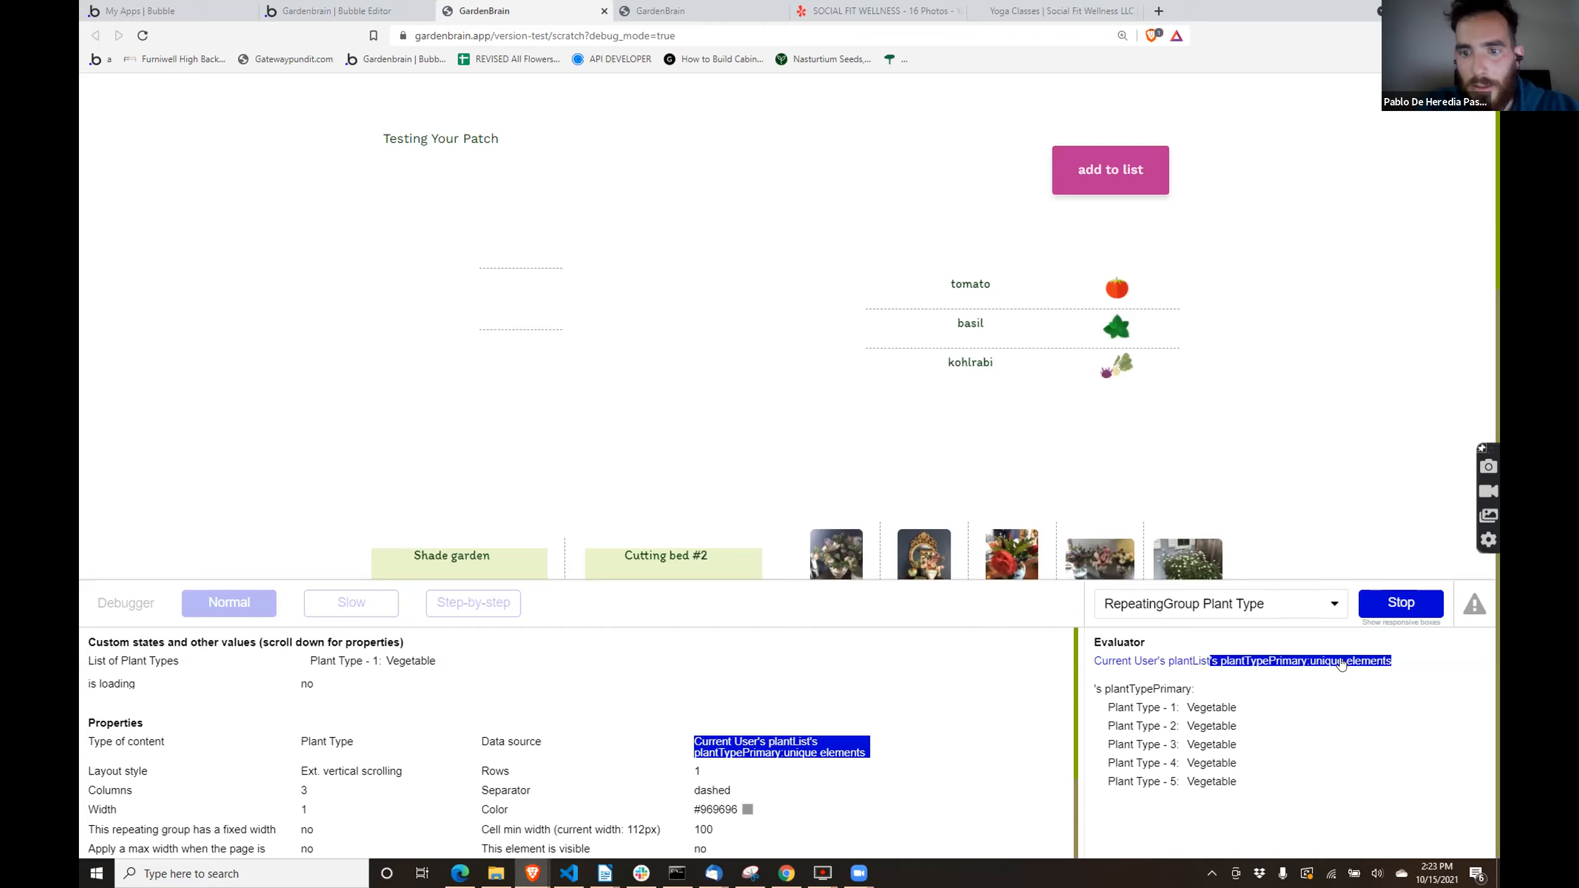
click(1341, 663)
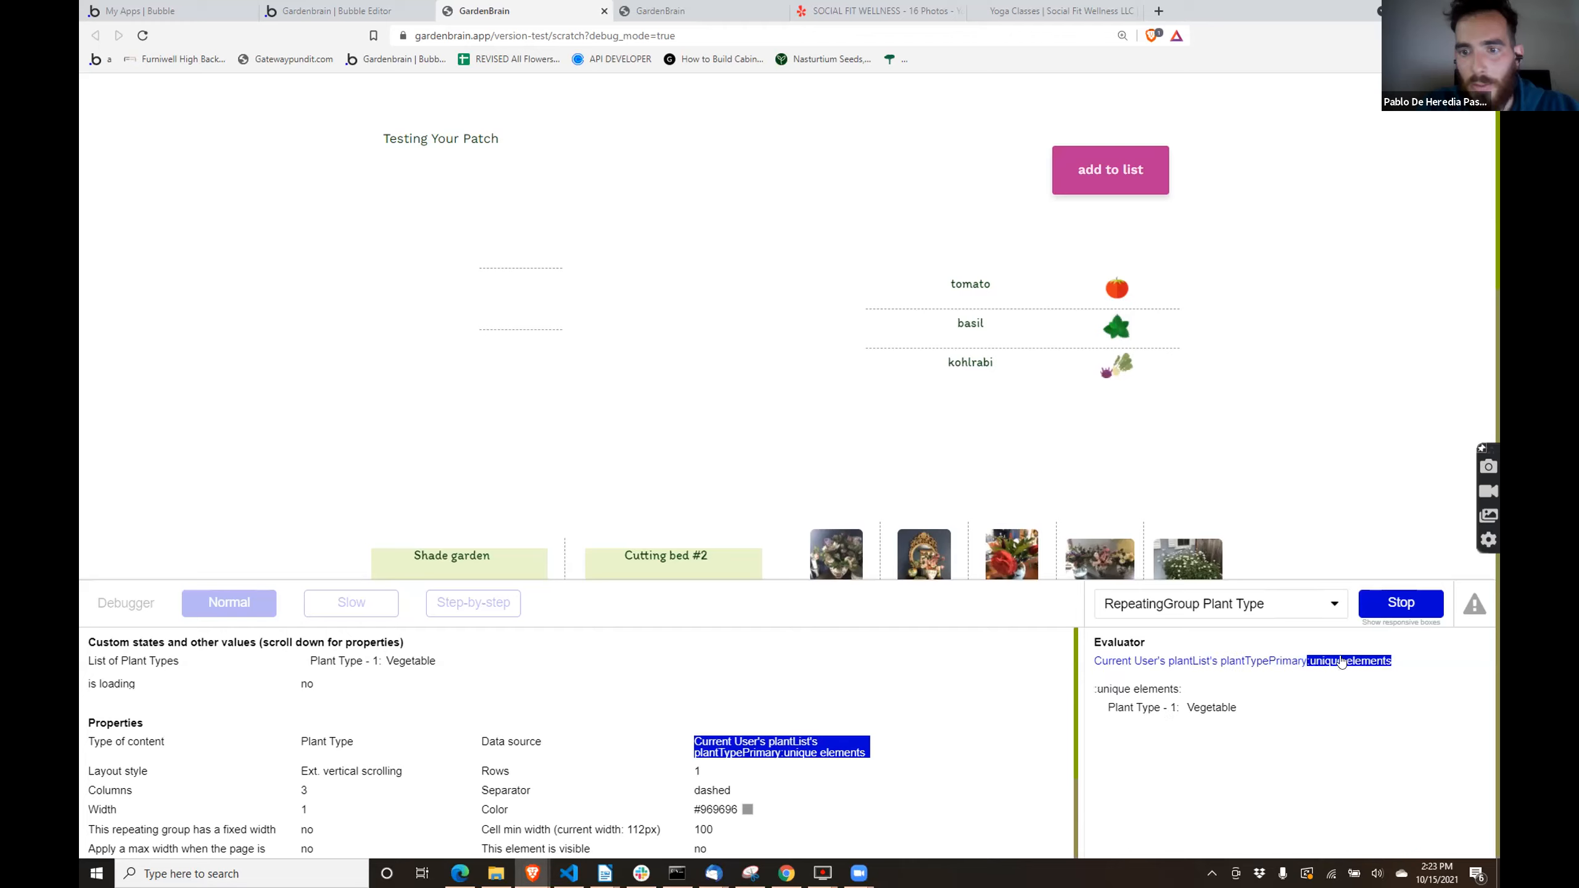
click(1178, 663)
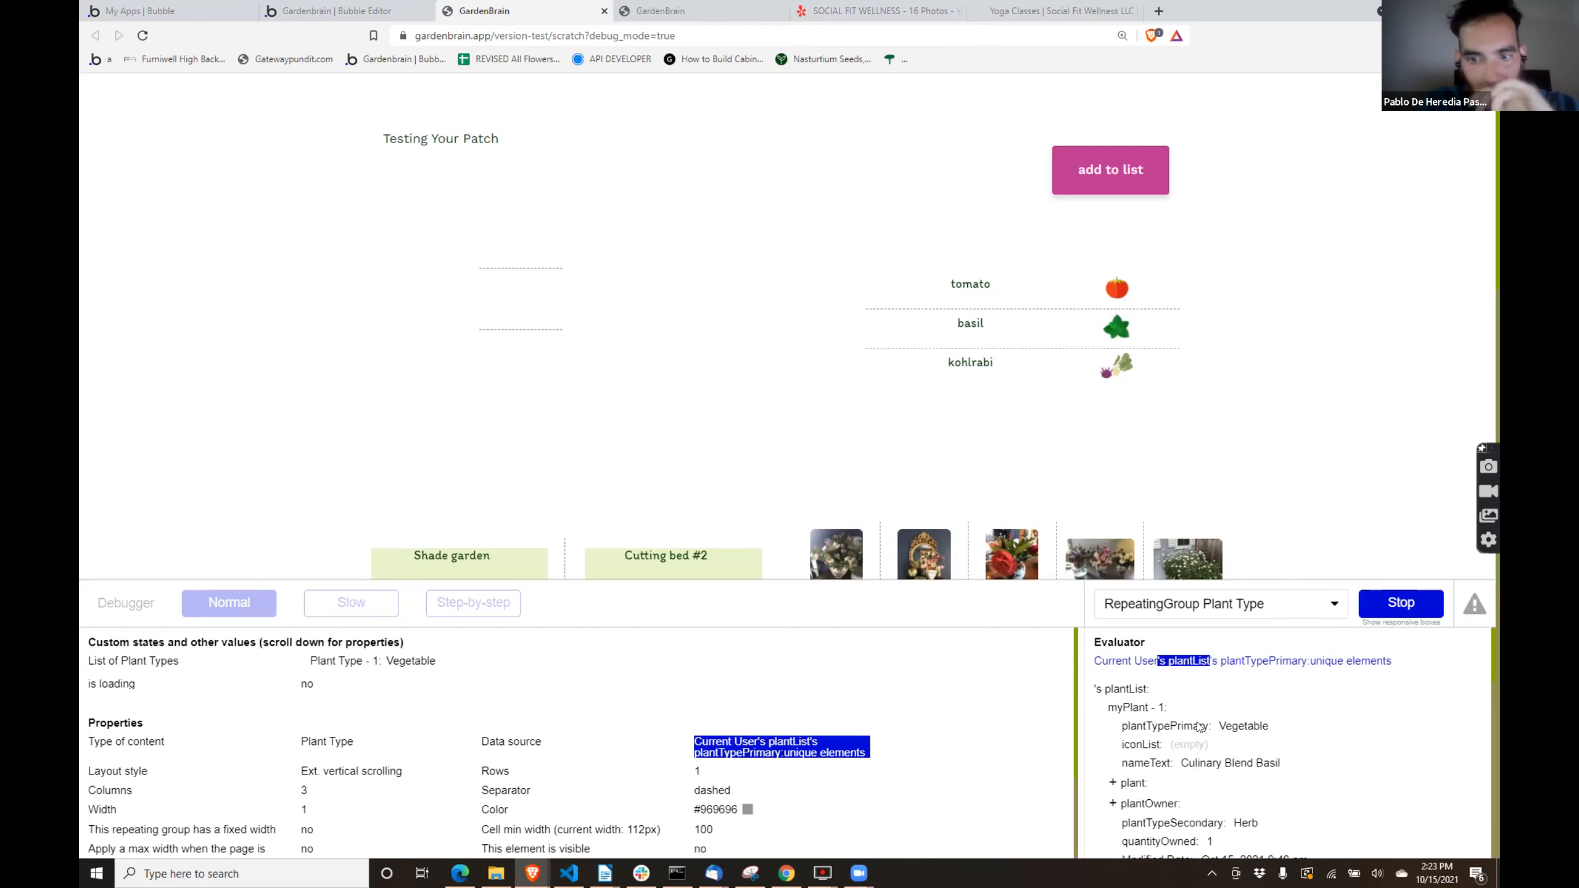
scroll(1306, 703, down, 4)
scroll(1308, 701, down, 1)
scroll(1309, 700, up, 6)
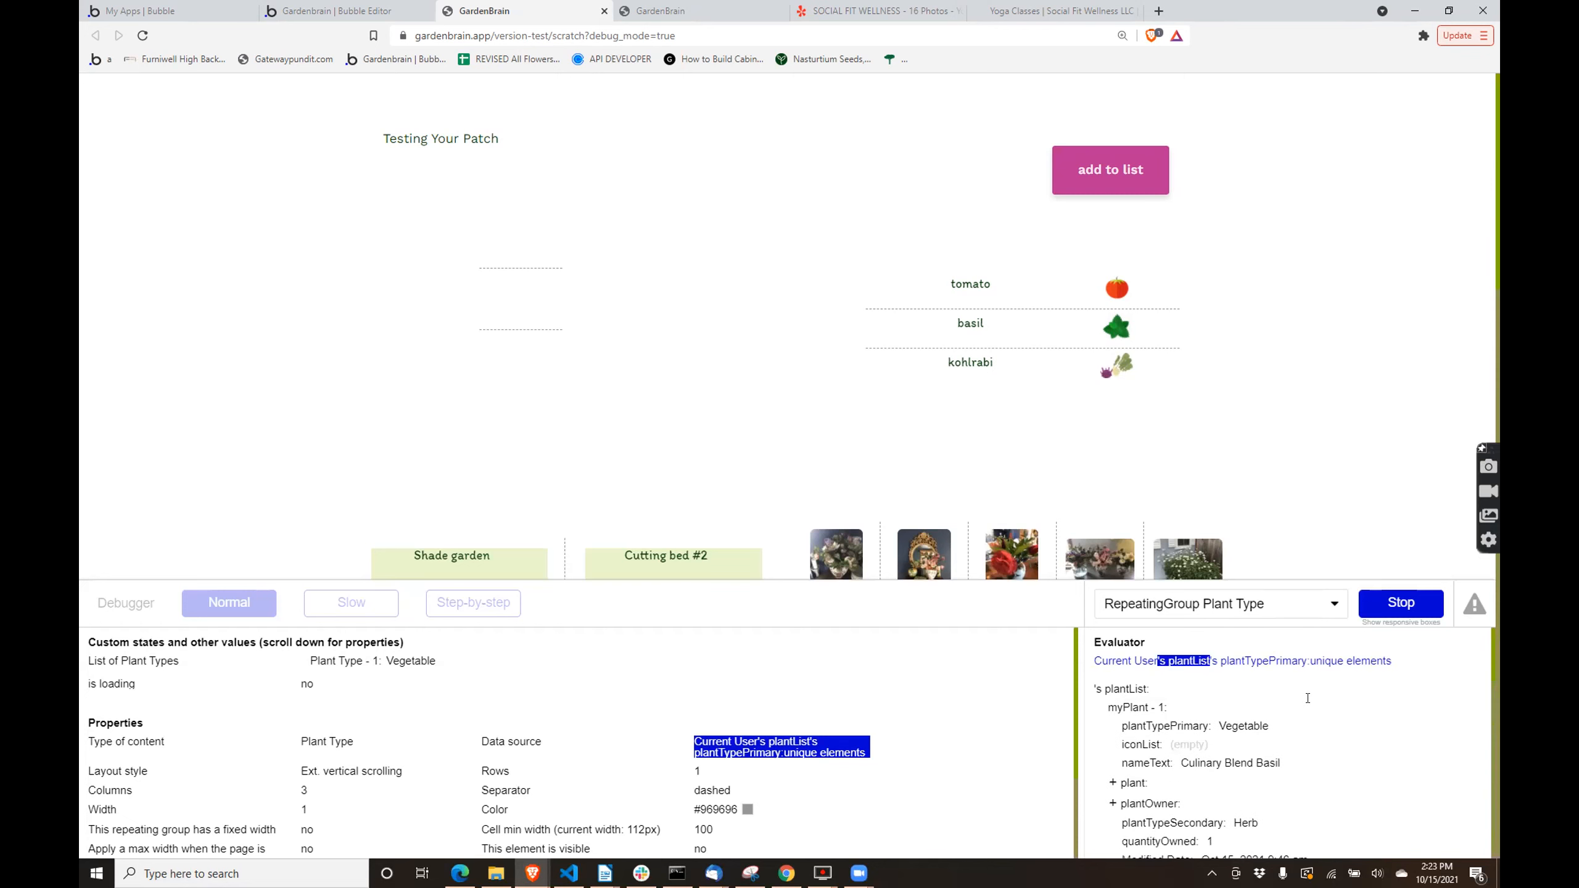
click(1269, 662)
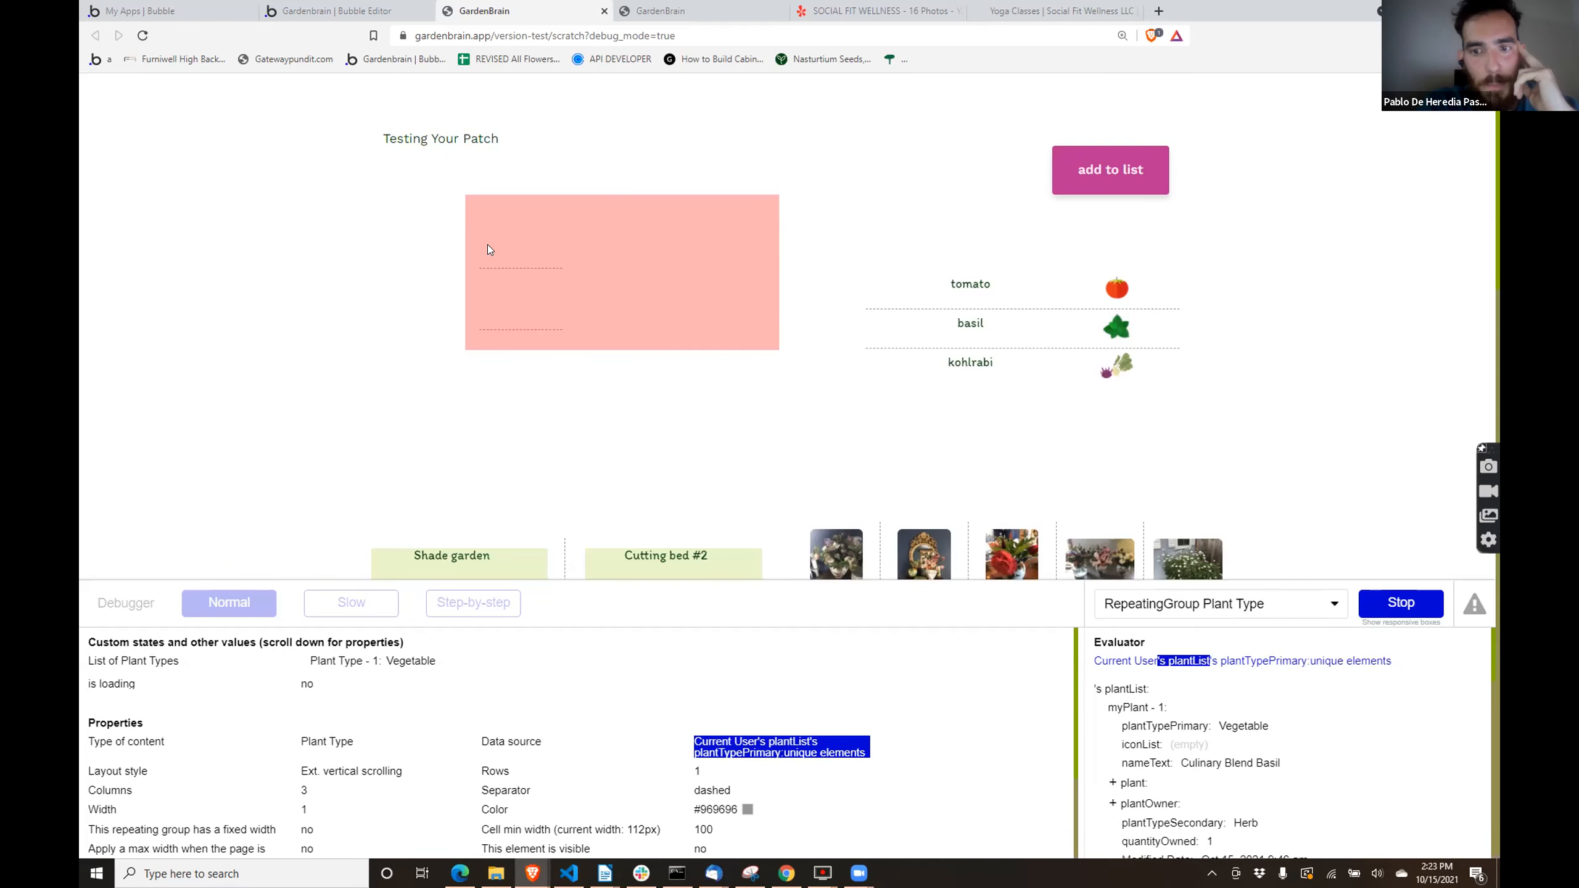
click(1268, 604)
text(repea)
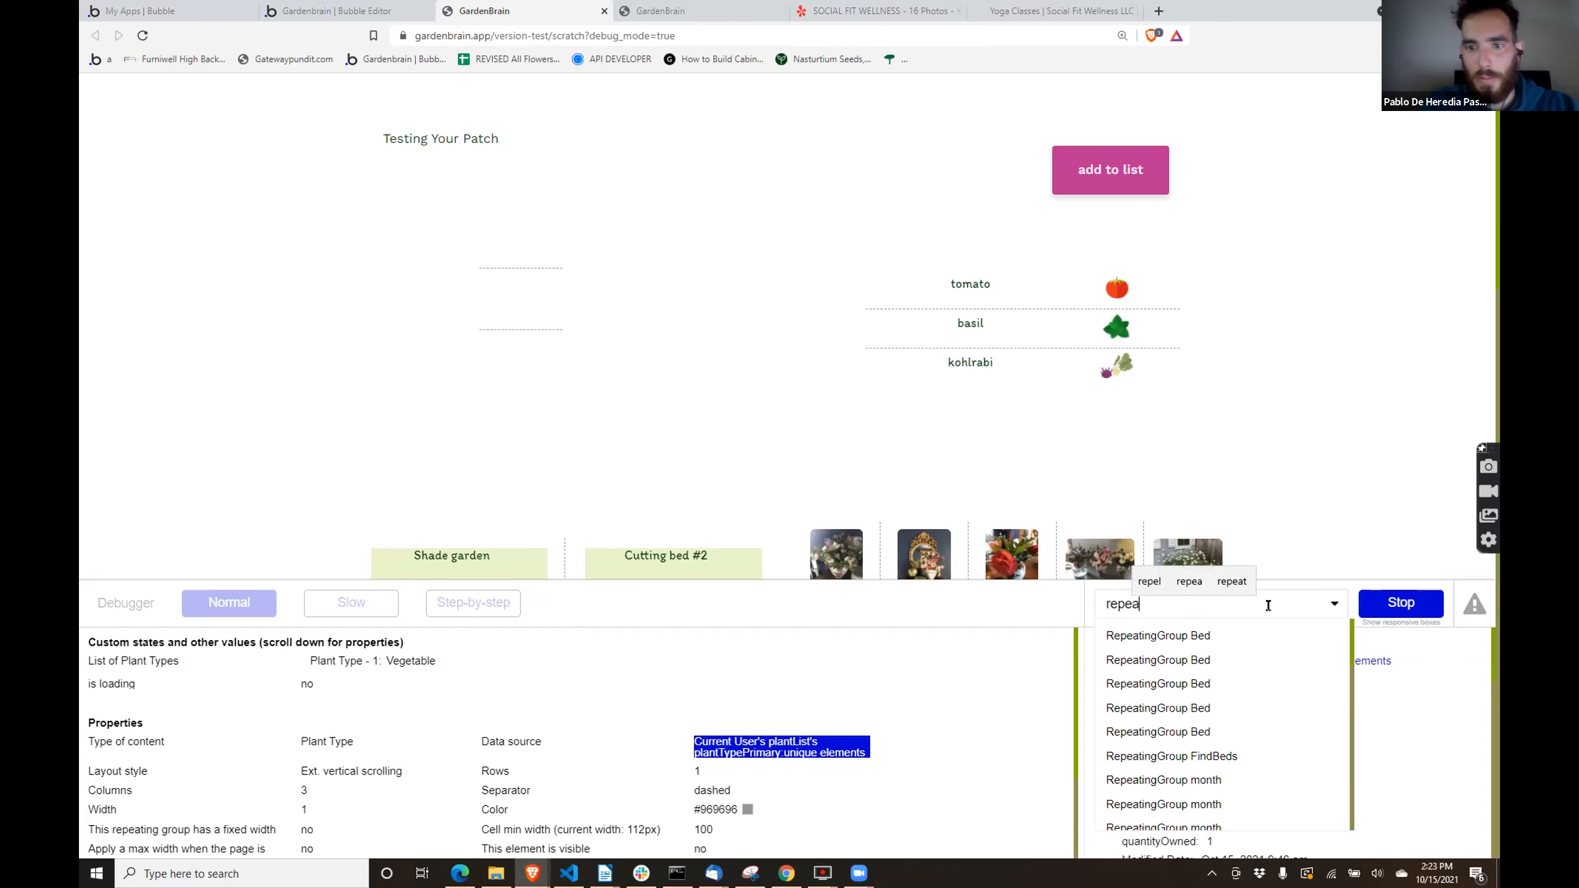
text(tinggro)
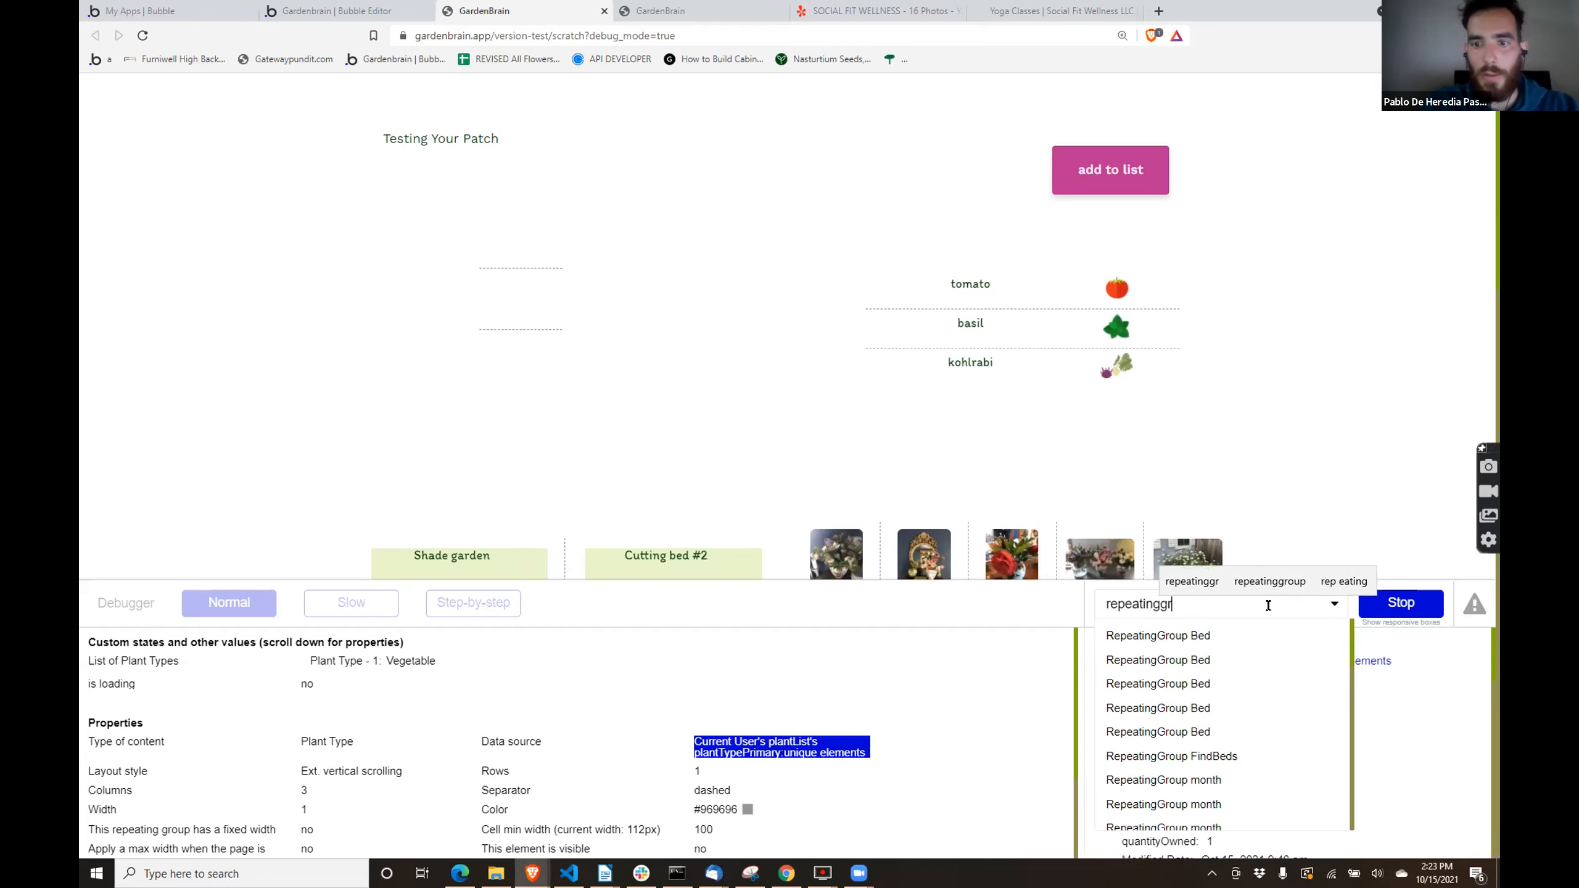
- Check the RepeatingGroup Plant Type's settings in the editor's design view and return to the scratch page preview
click(284, 8)
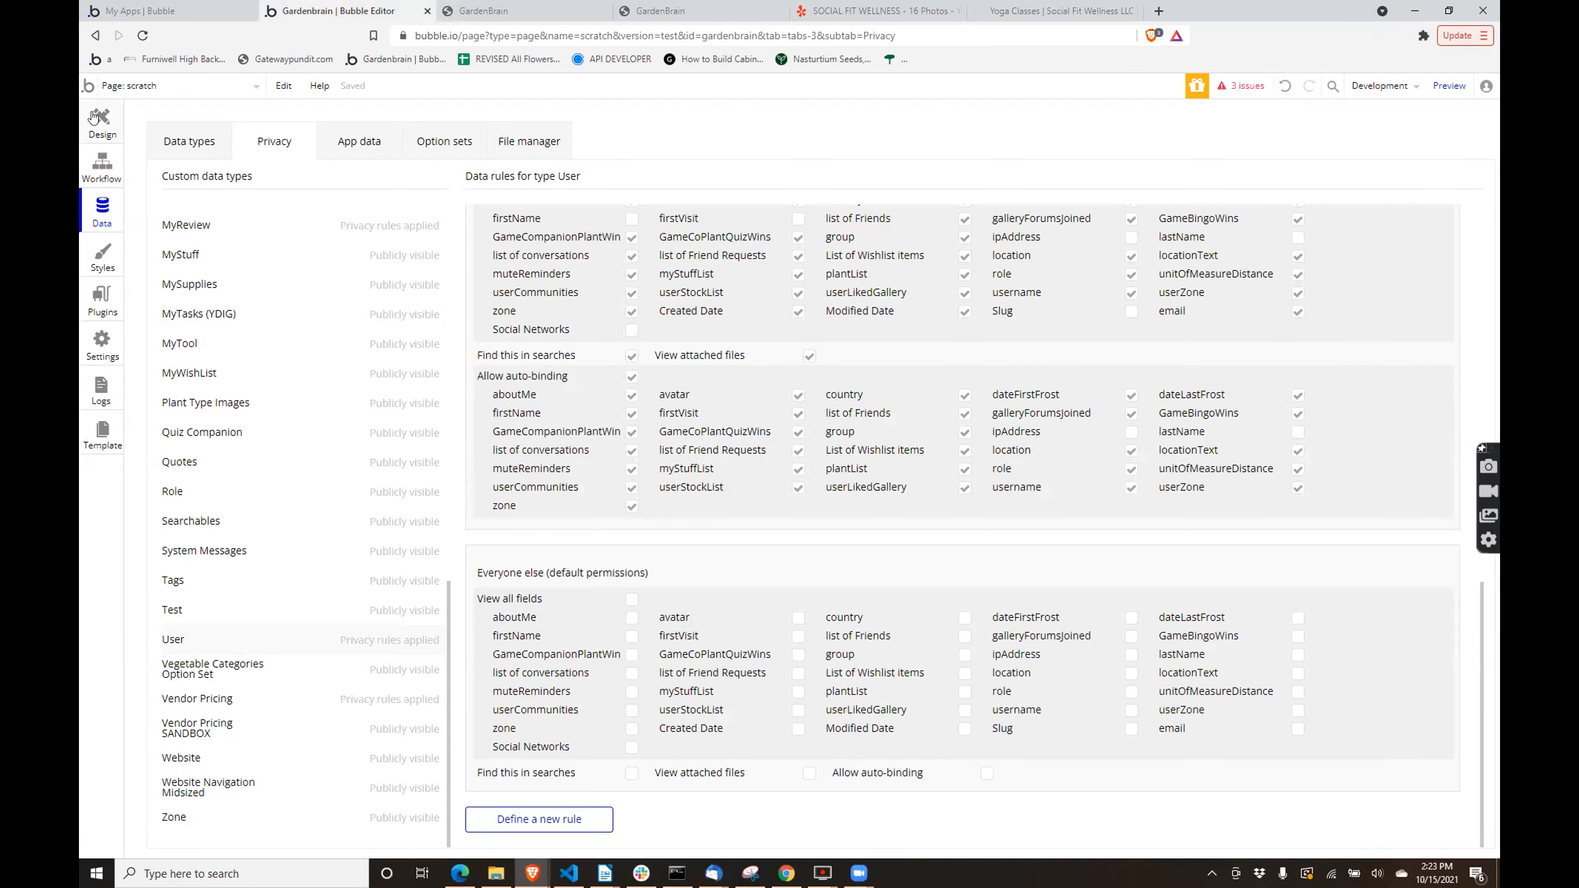
click(97, 120)
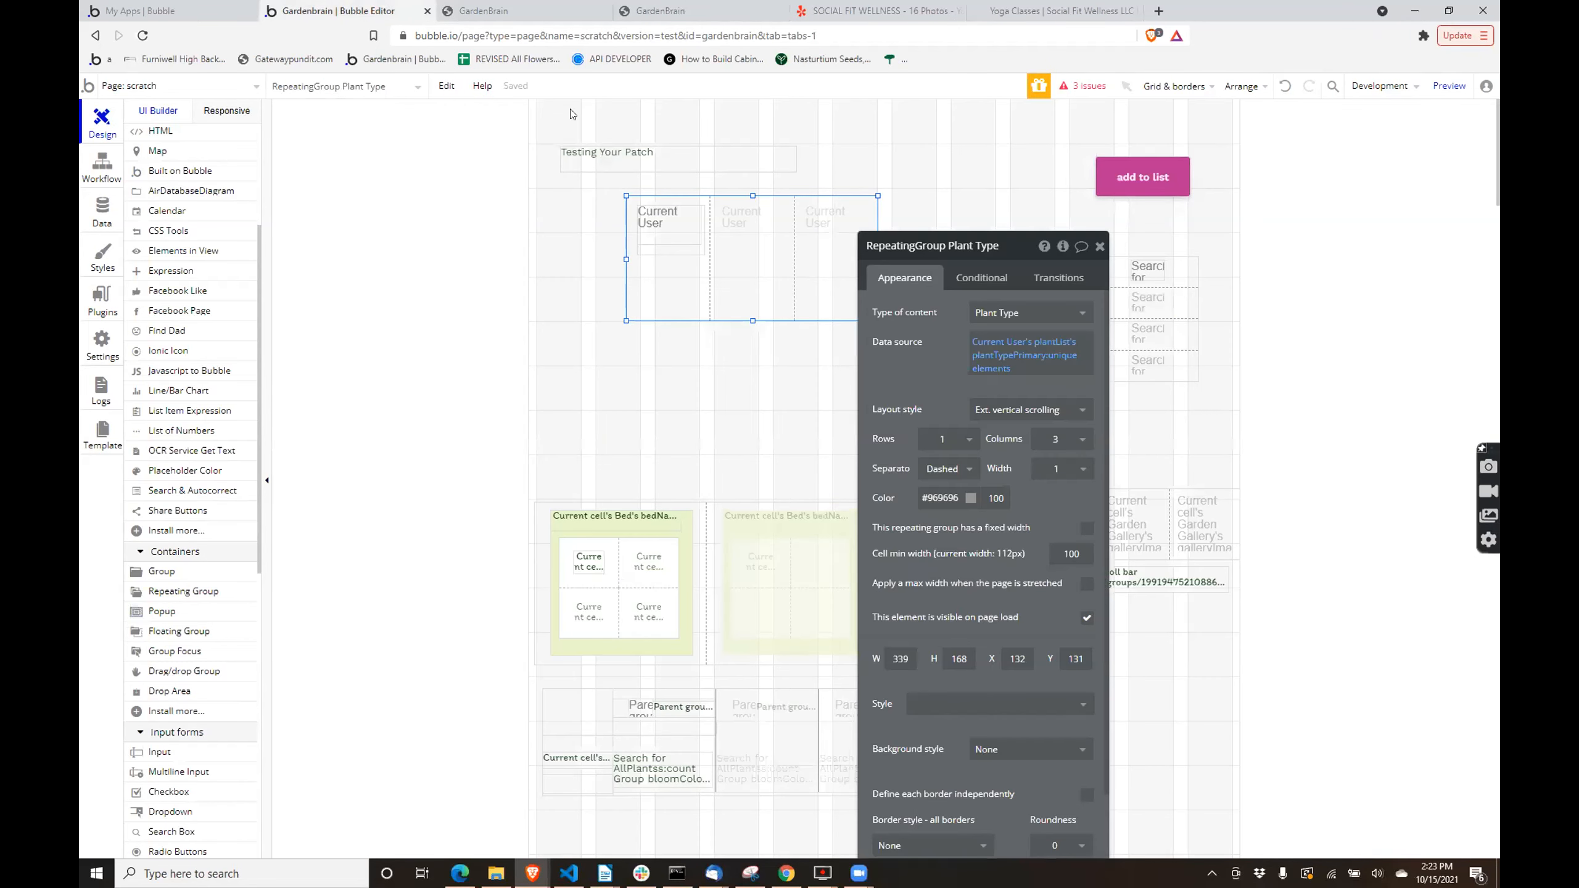
click(506, 9)
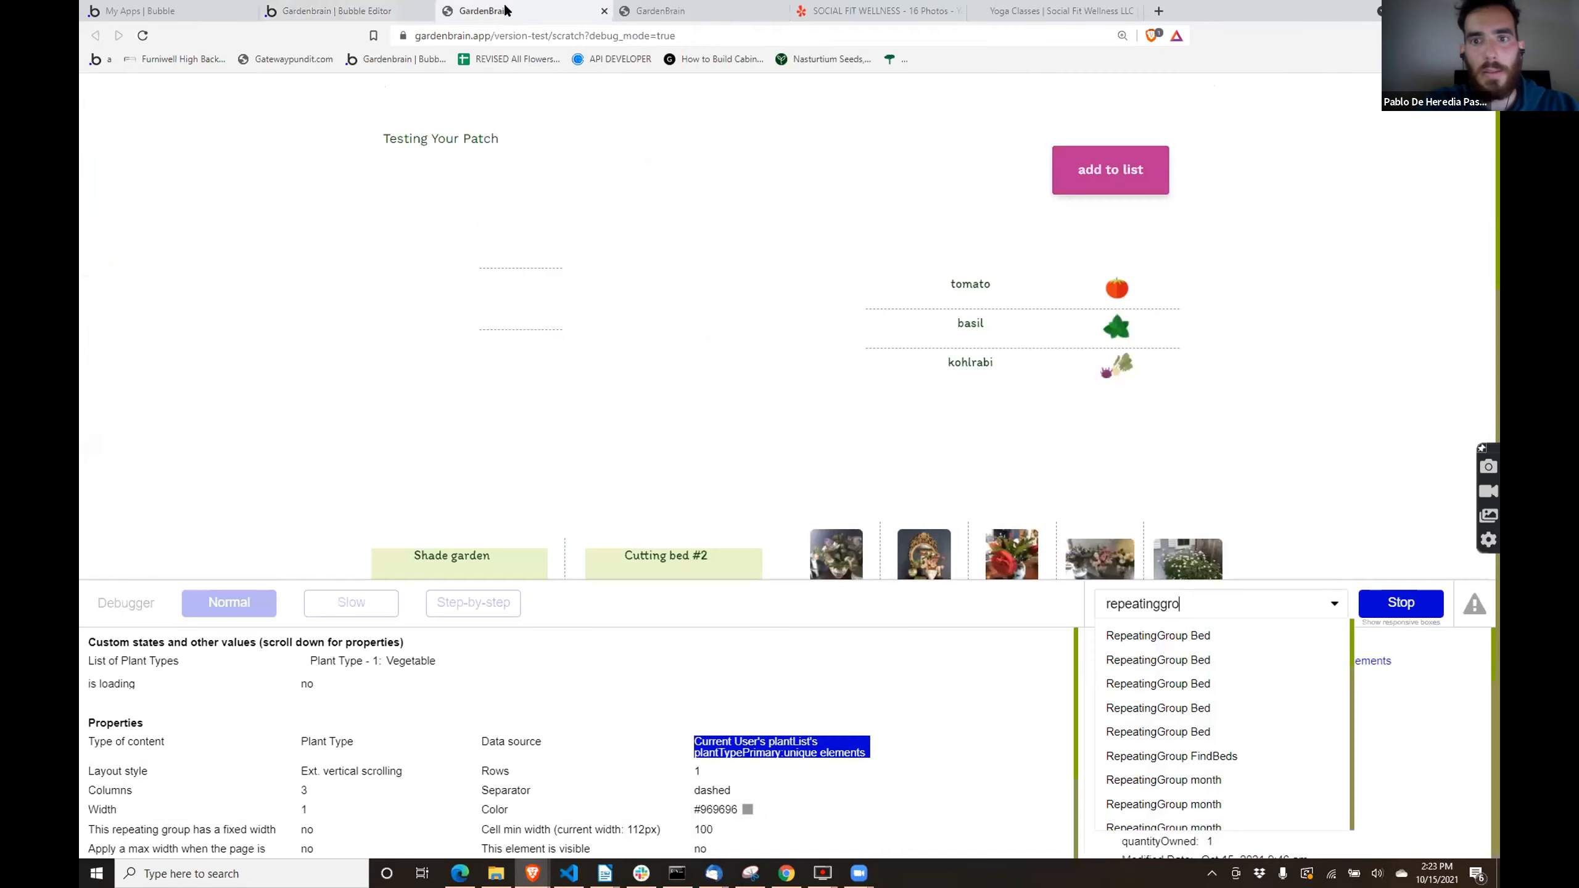
- Inspect RepeatingGroup Plant Type Images in the debugger and review its list of images
click(1093, 451)
click(1216, 605)
click(1179, 600)
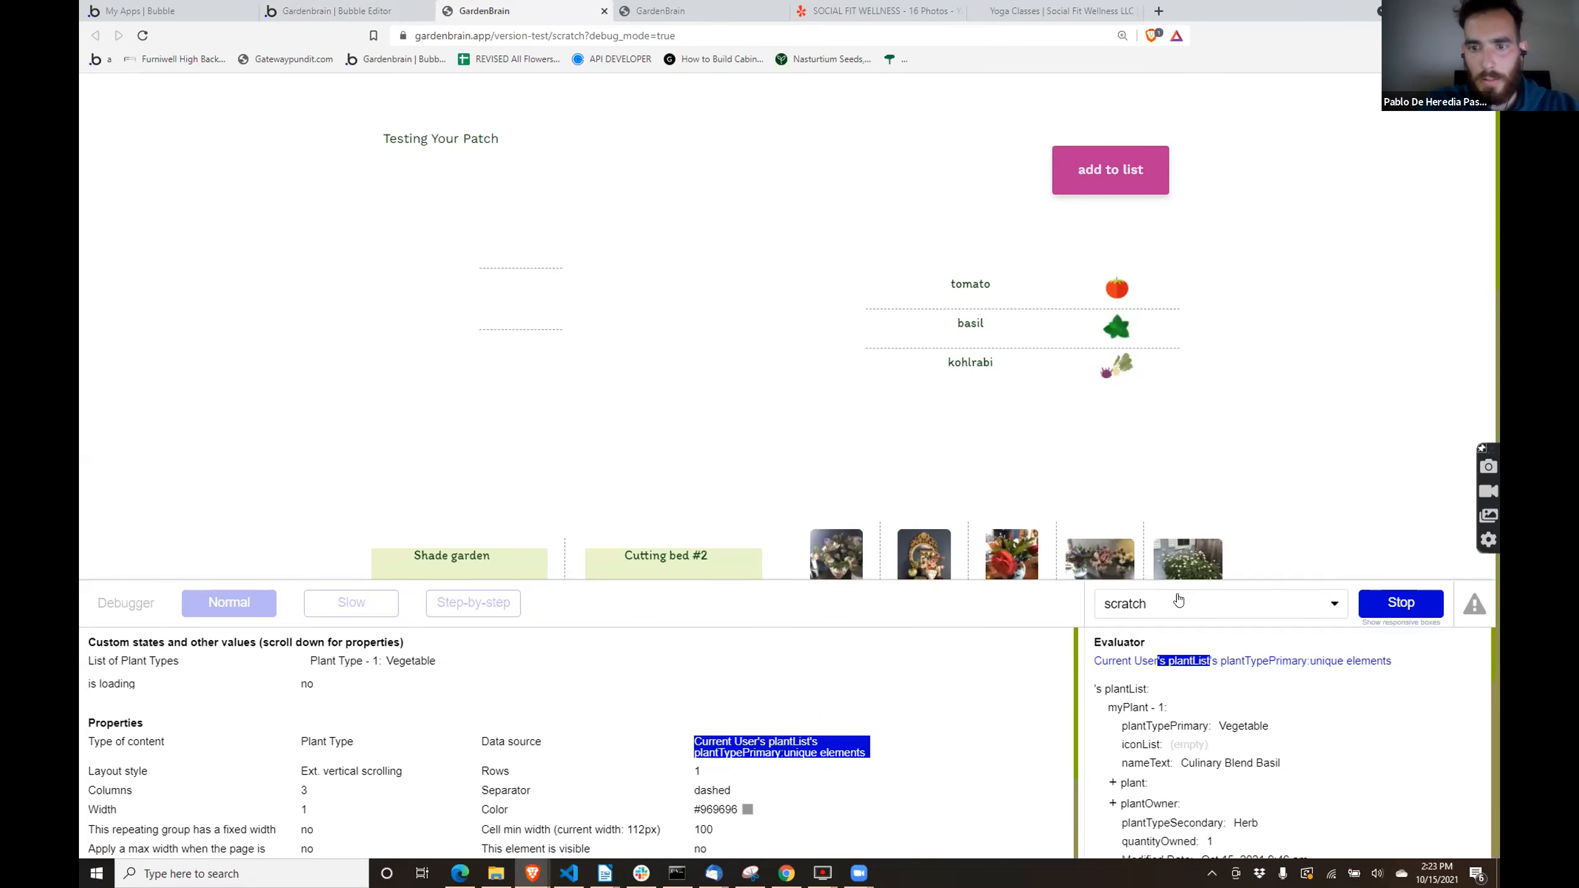
scroll(1178, 600, down, 6)
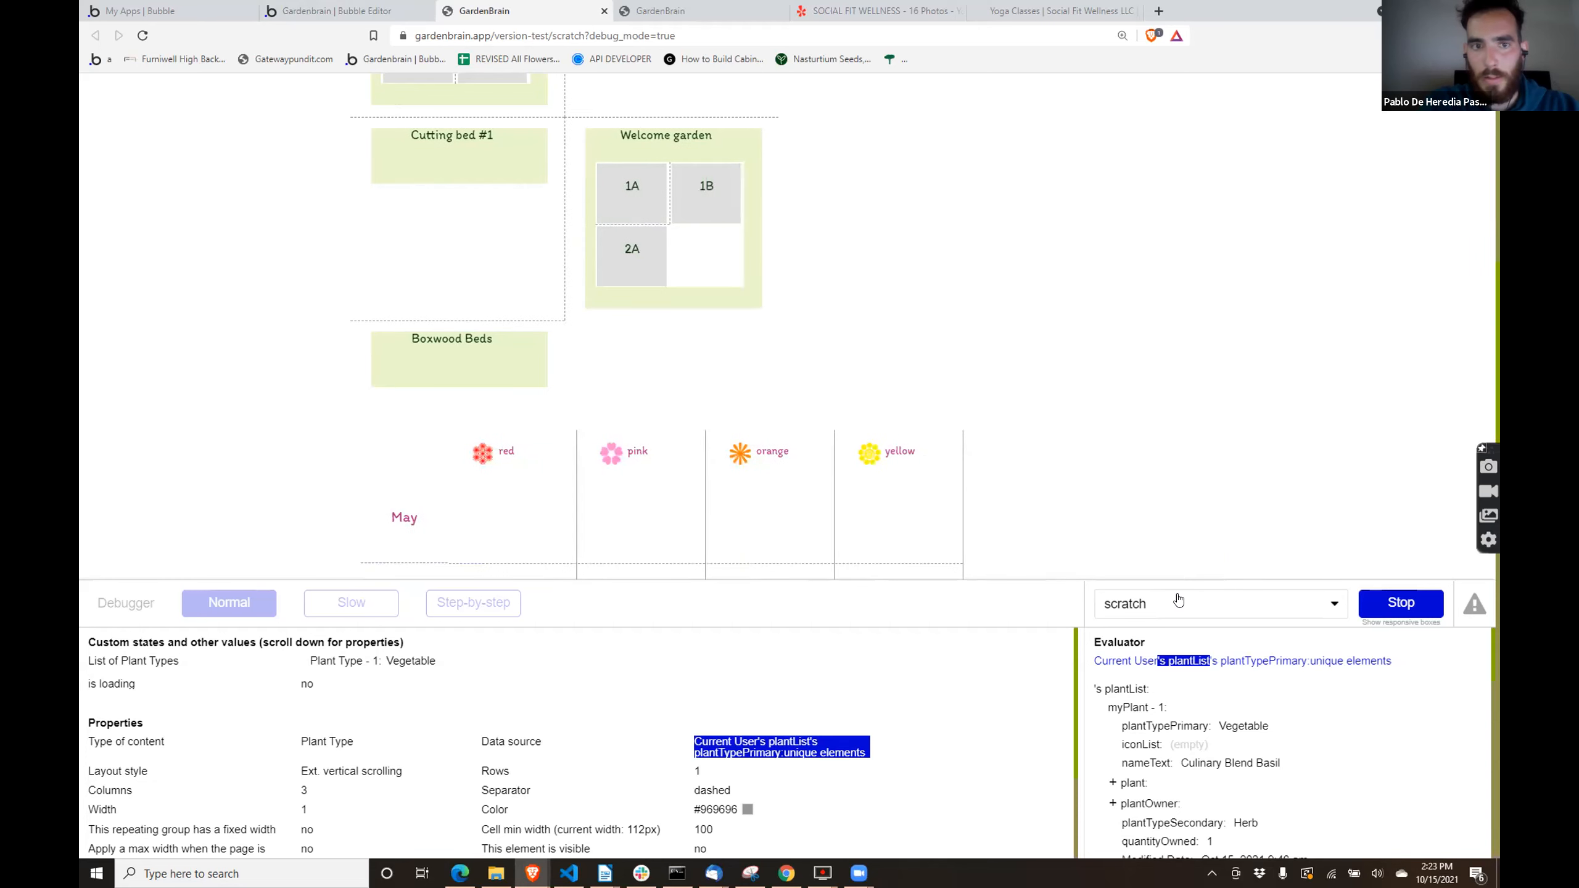
scroll(851, 305, up, 6)
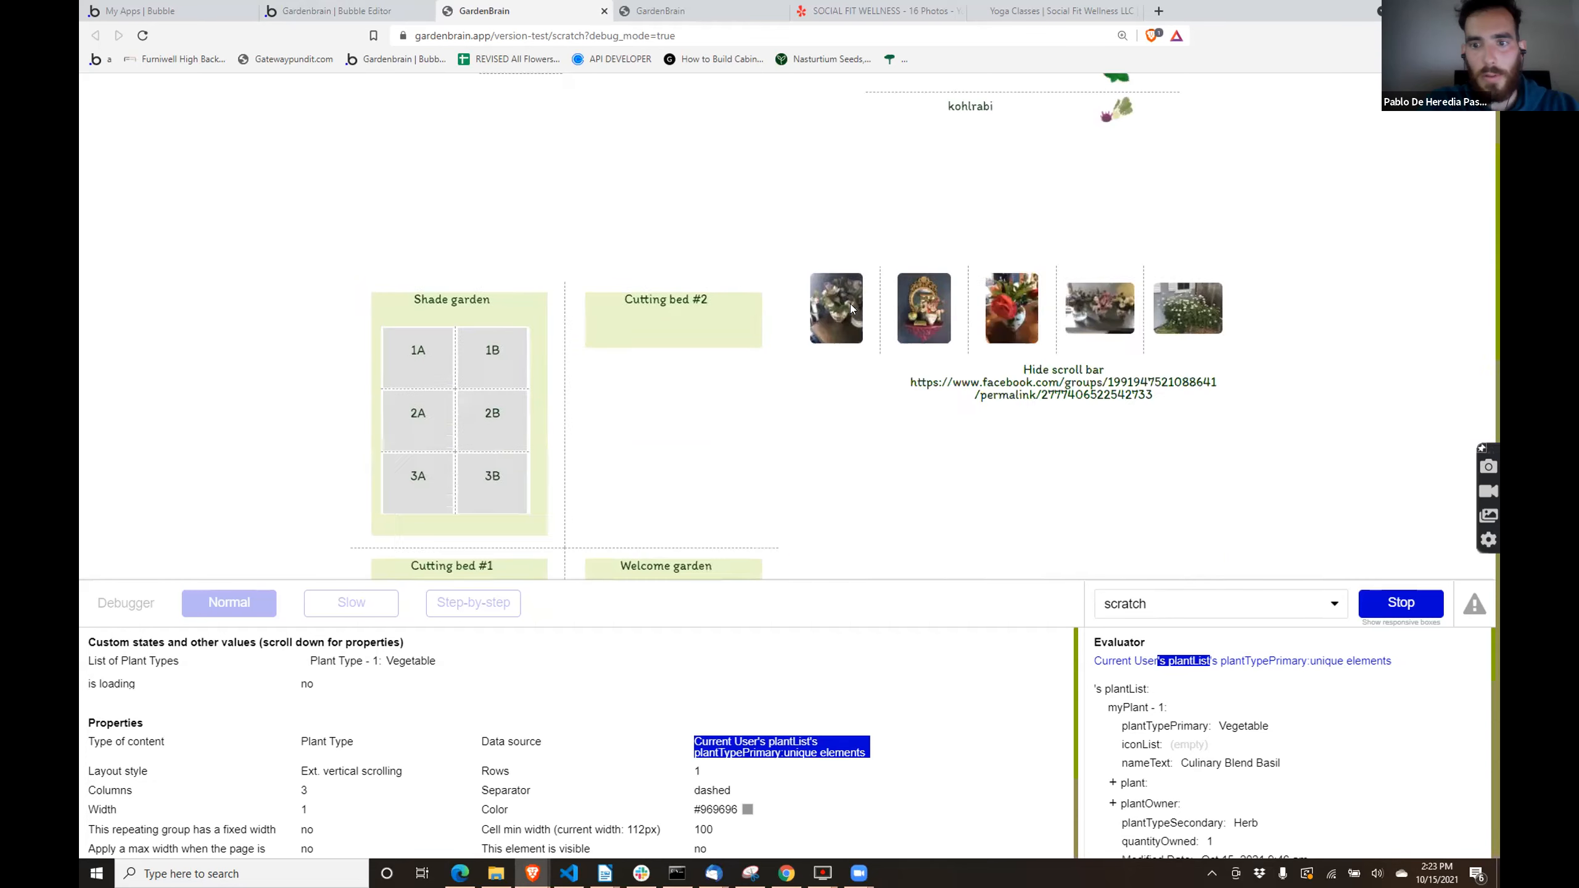
click(1167, 603)
text(repeat)
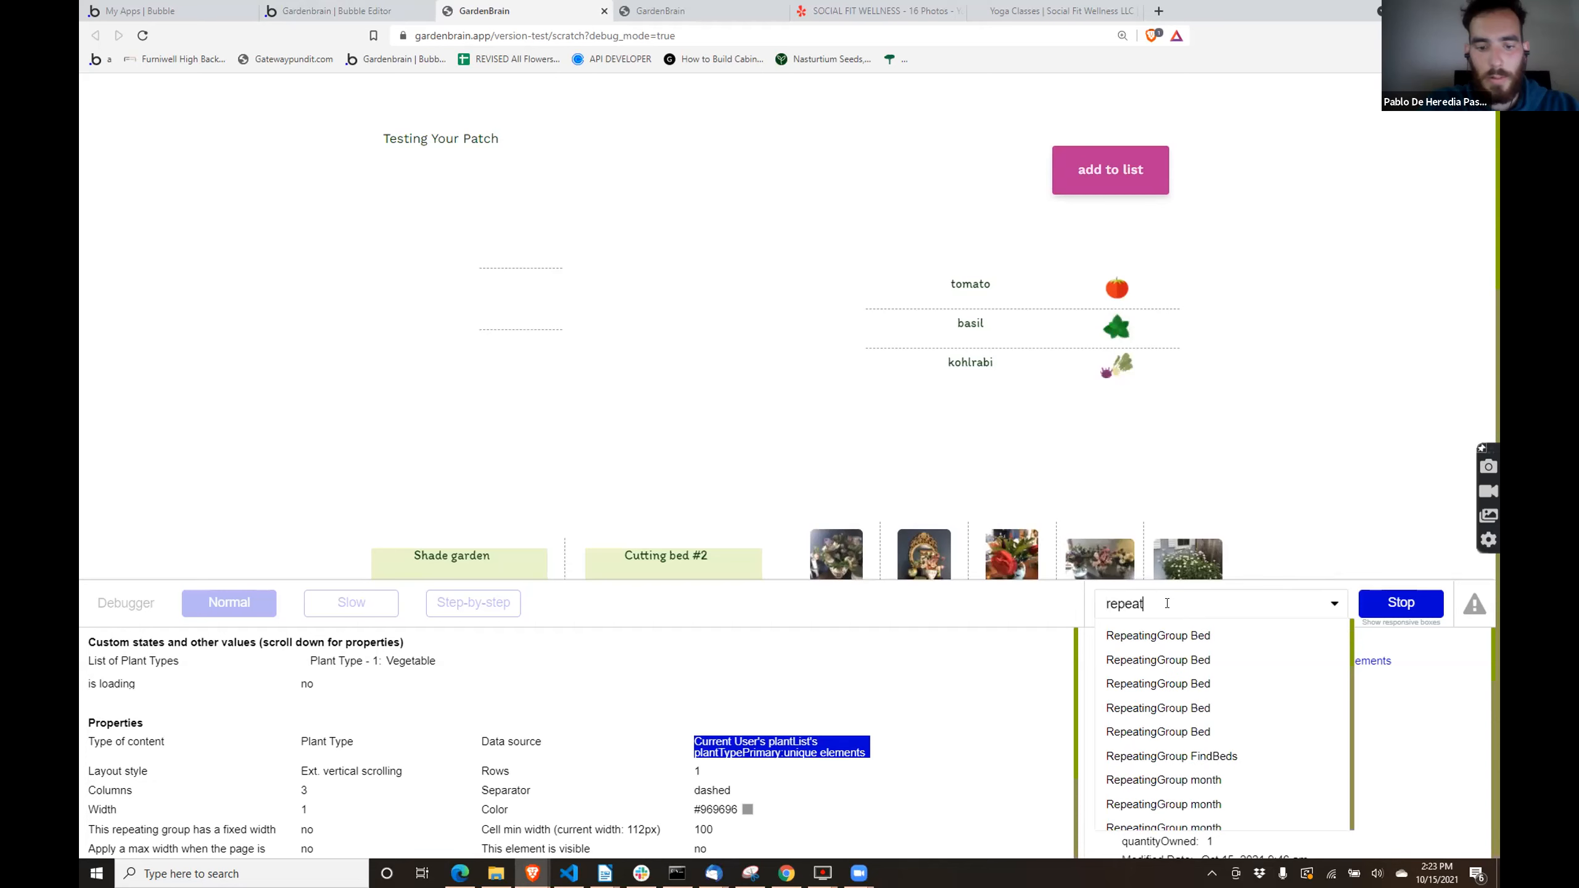
text(inggroup plant)
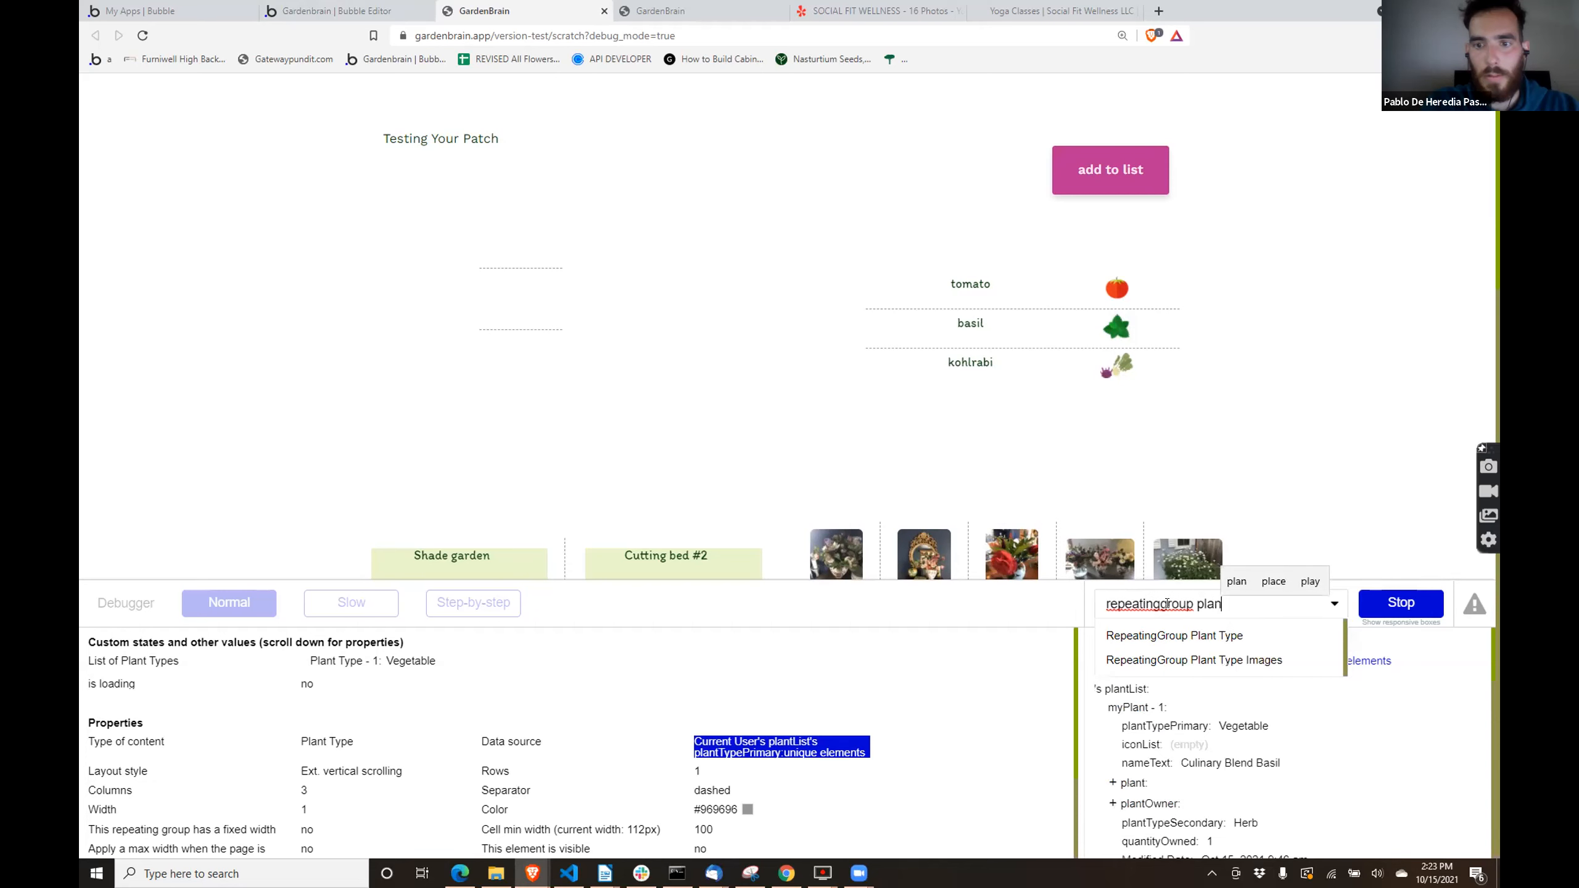
click(1174, 660)
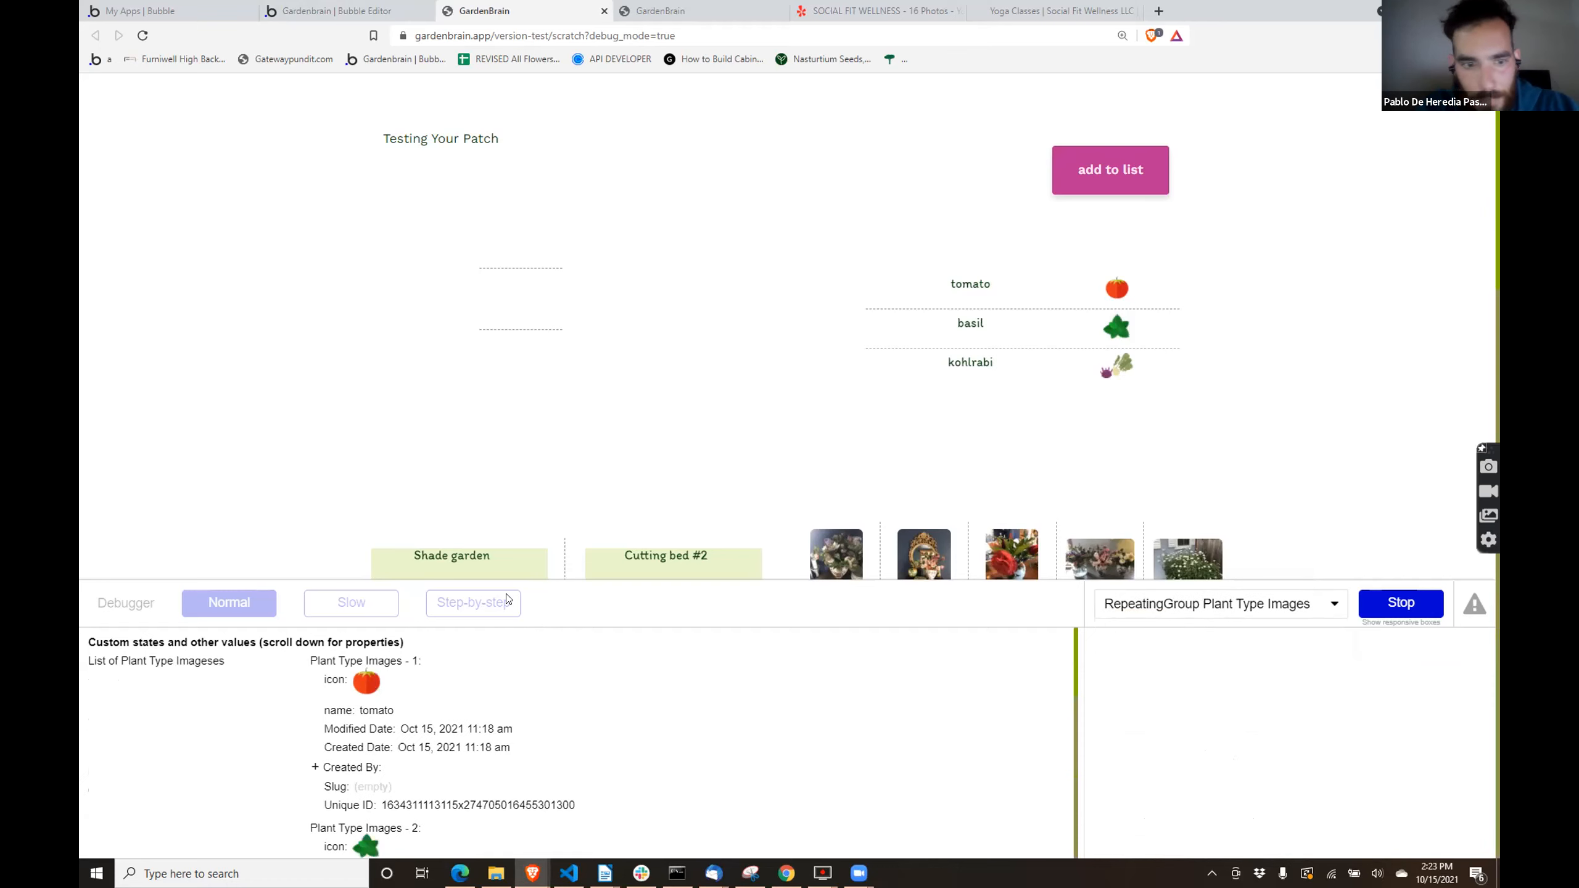
scroll(433, 730, down, 5)
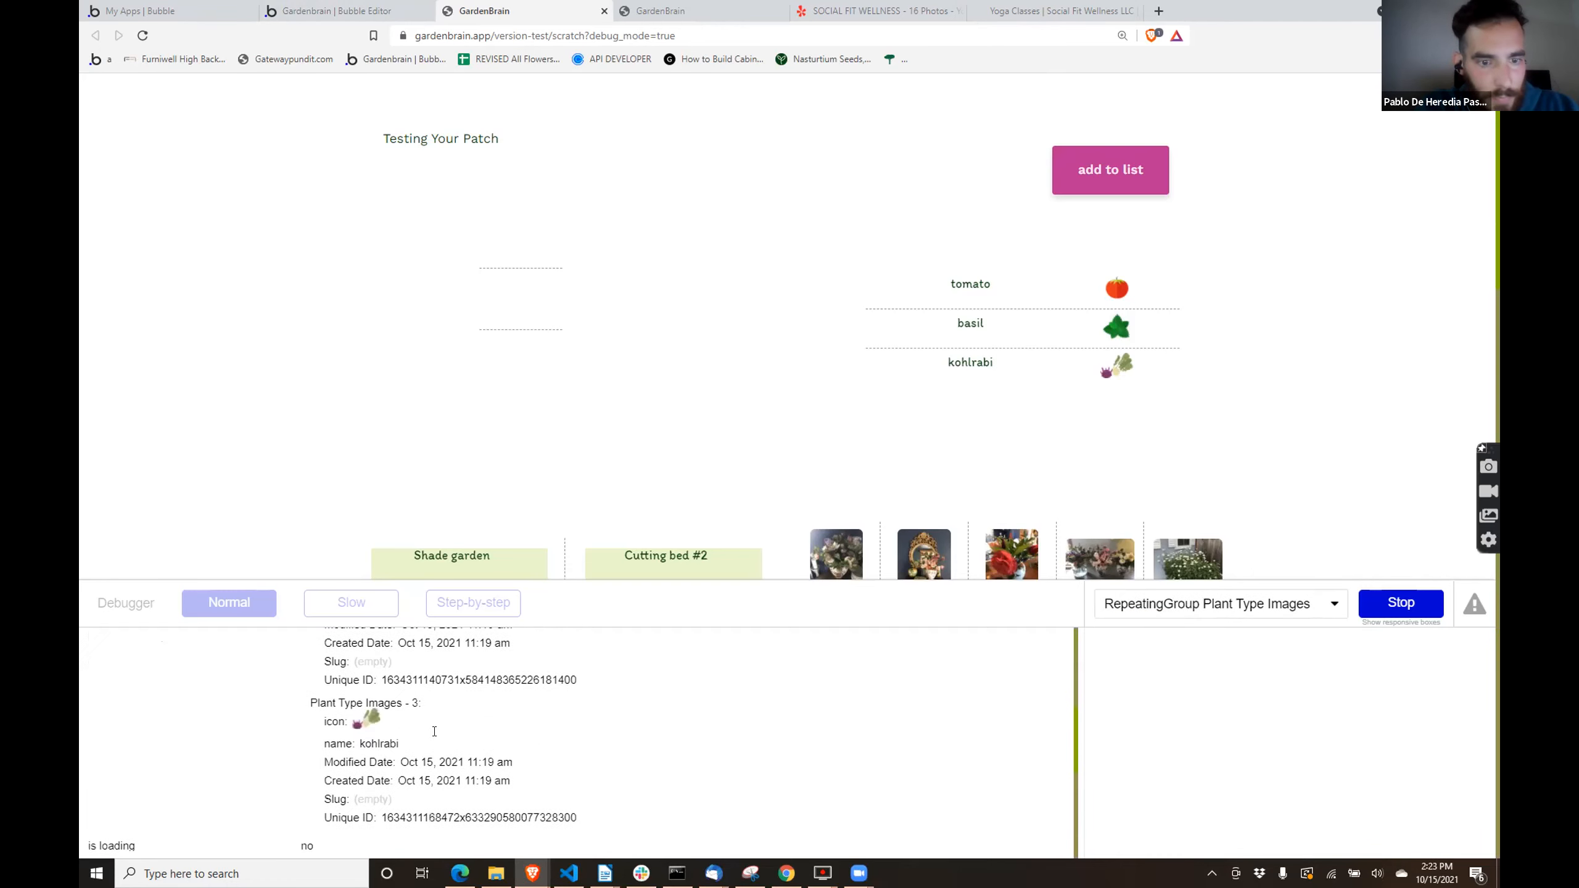
- Check the nested repeating group's settings in the editor, and inspect RepeatingGroup myPlant in the preview's debugger to review its list of myPlants
click(332, 10)
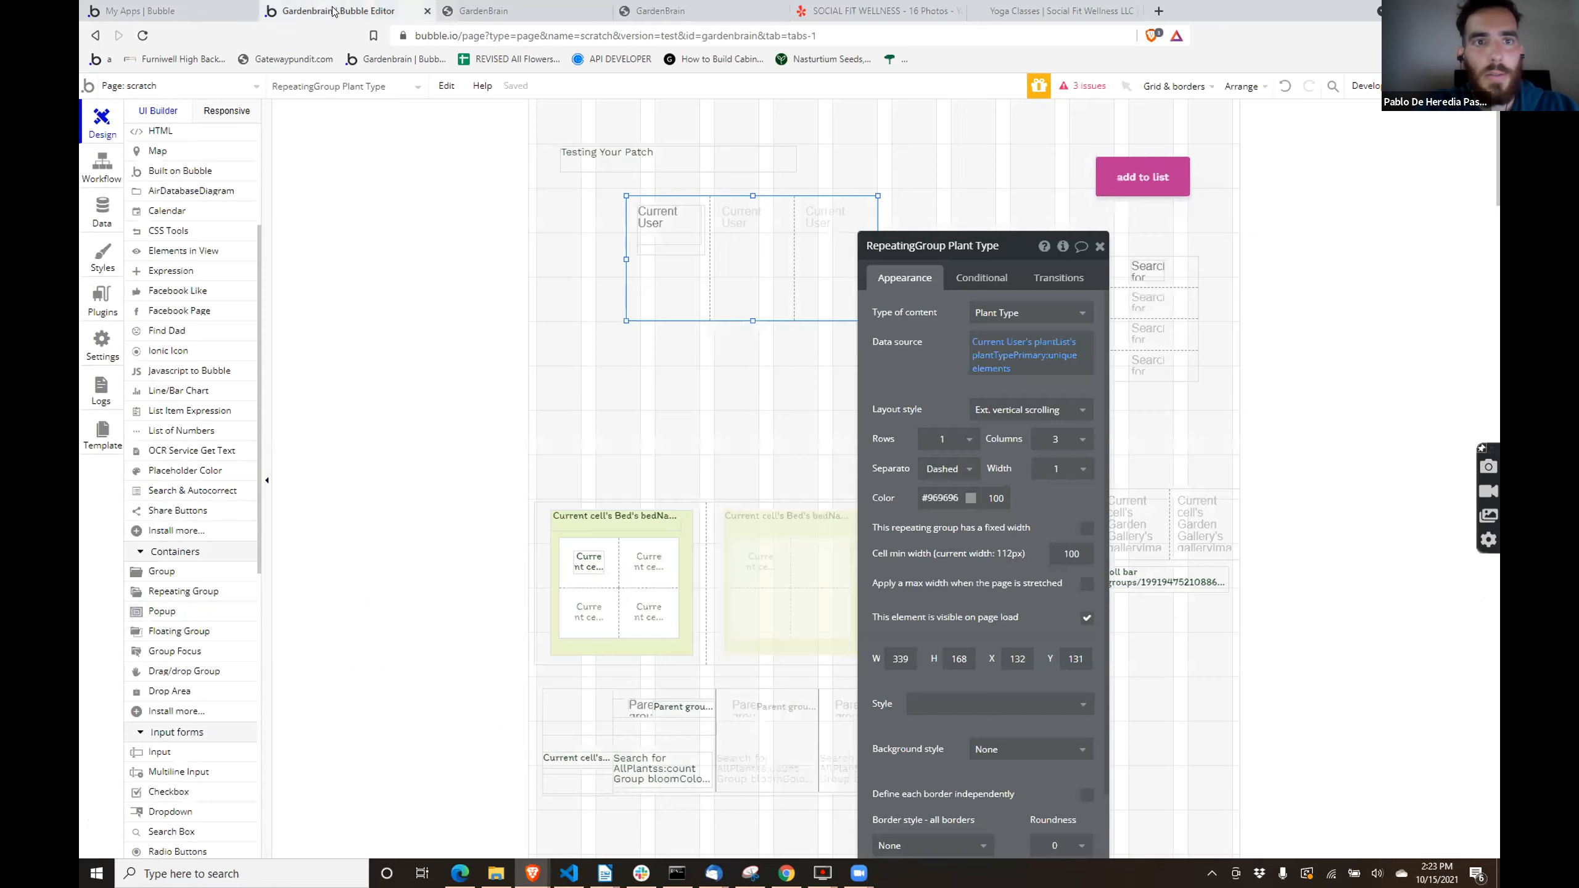
click(680, 243)
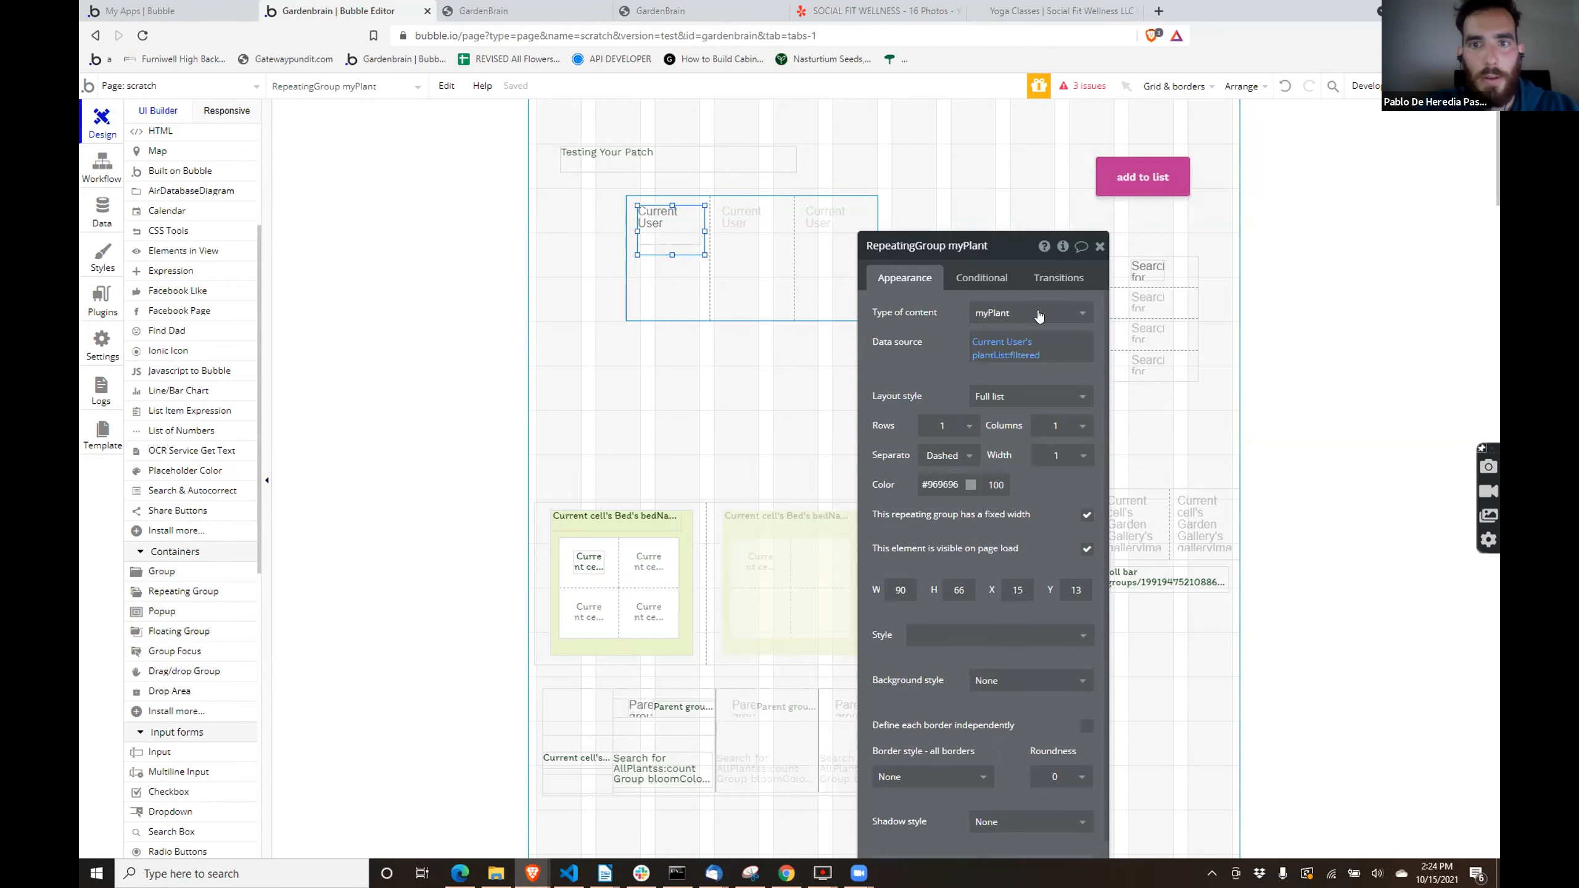
click(571, 13)
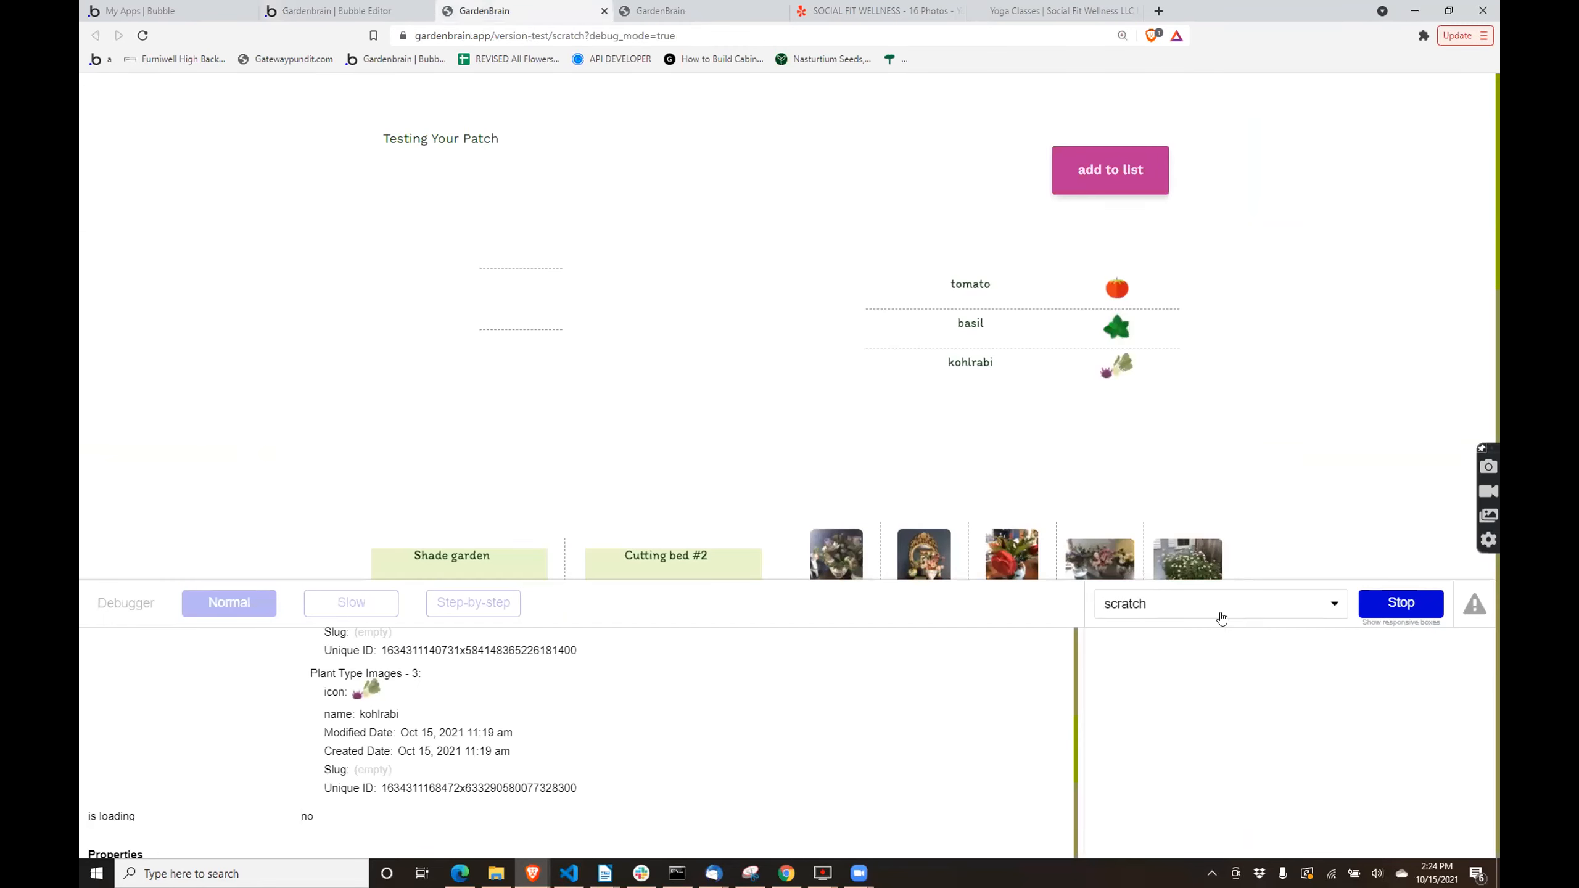
click(1184, 613)
text(myplant)
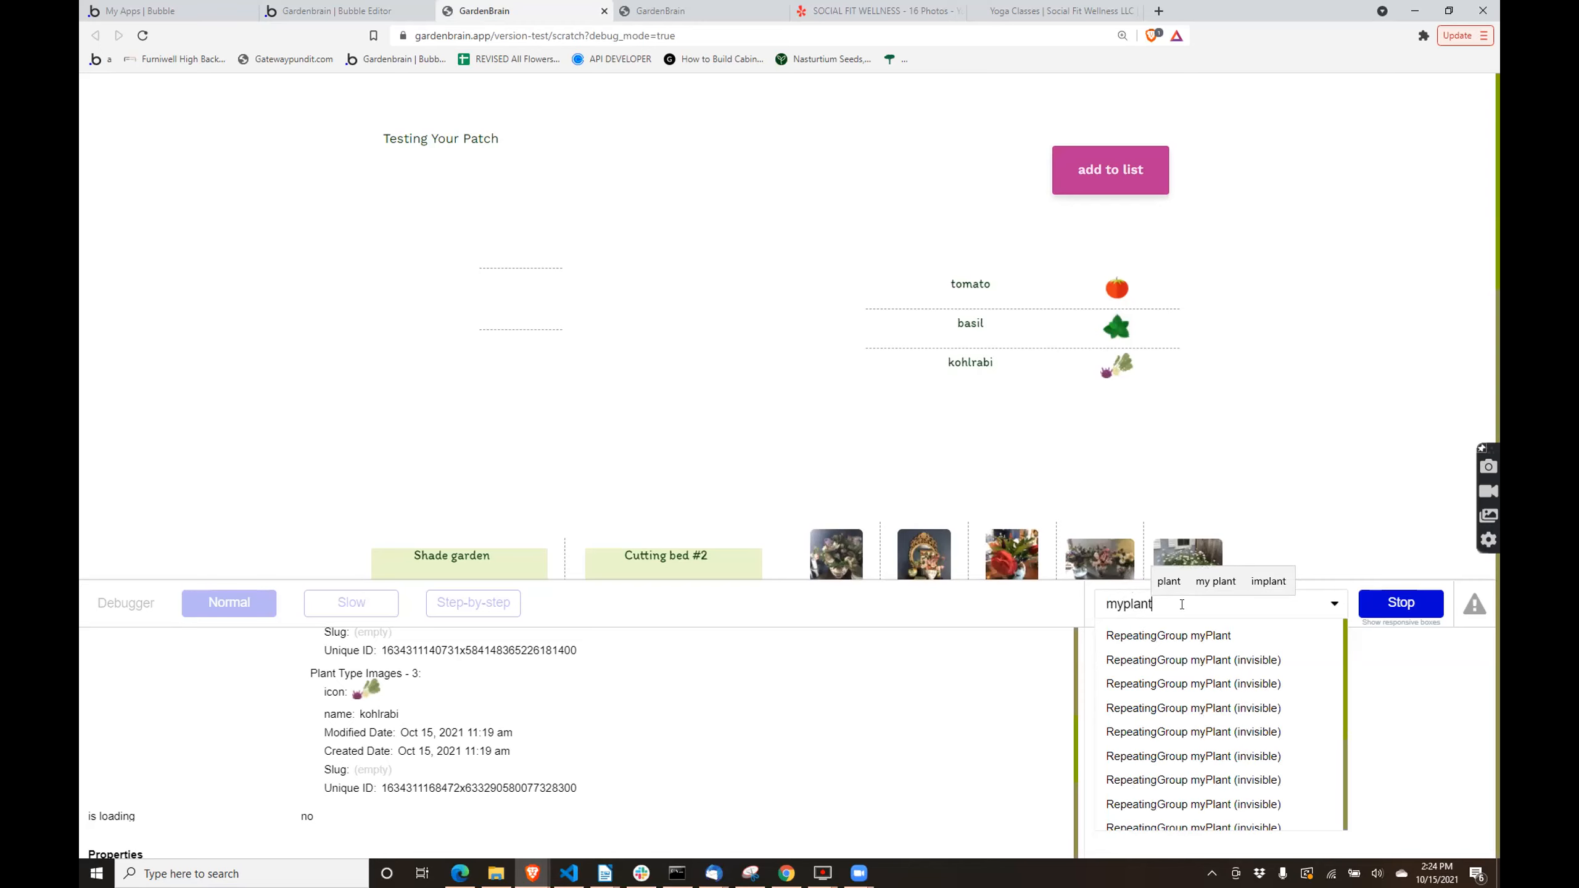
click(1202, 636)
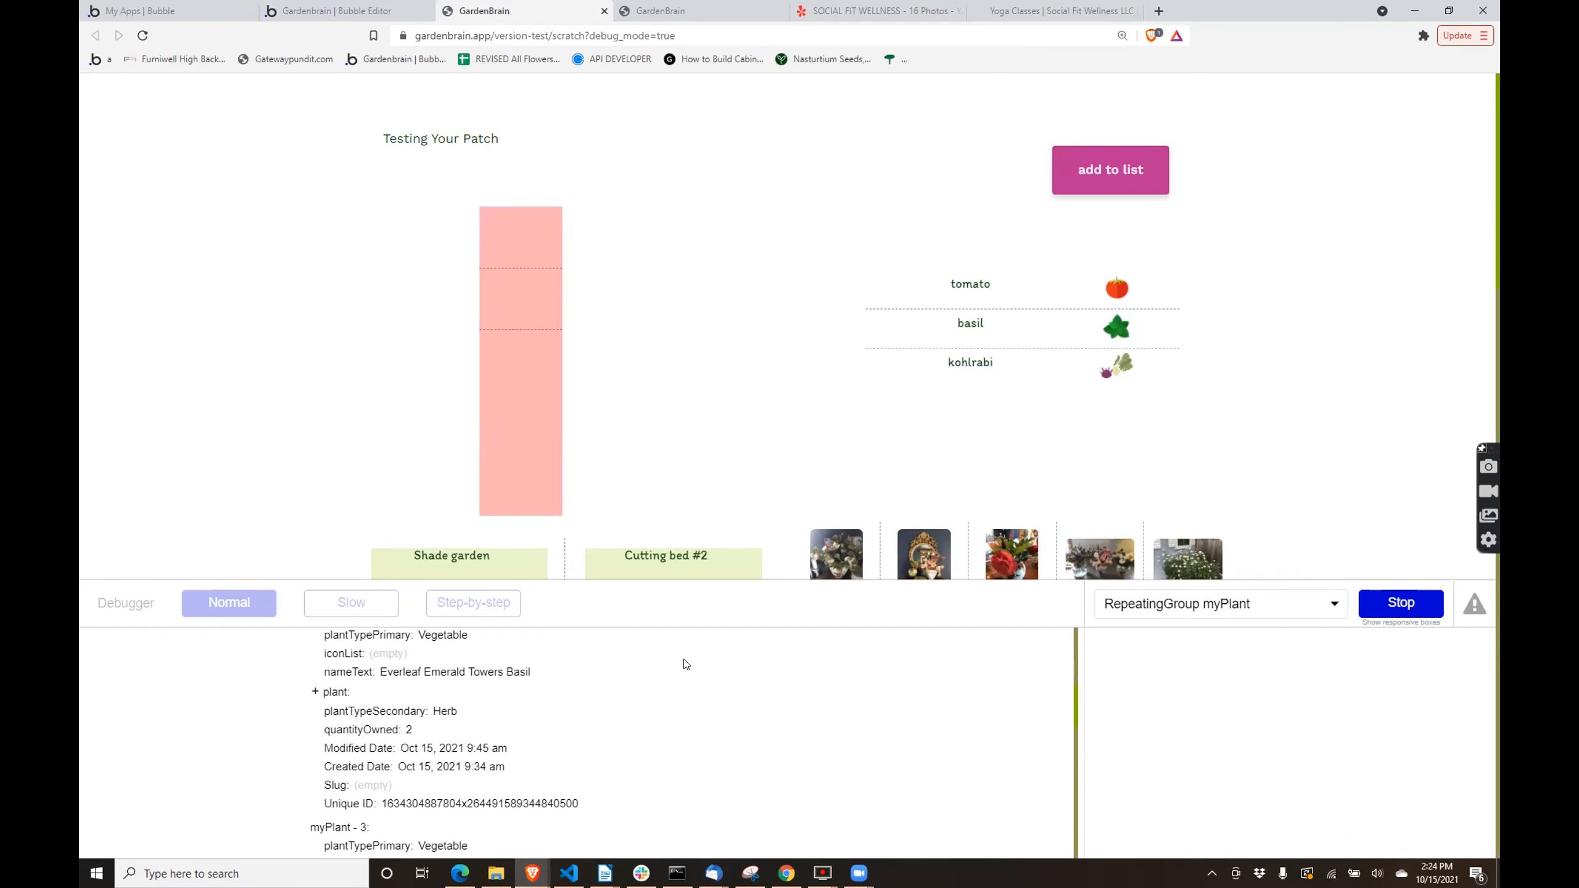
scroll(854, 683, up, 5)
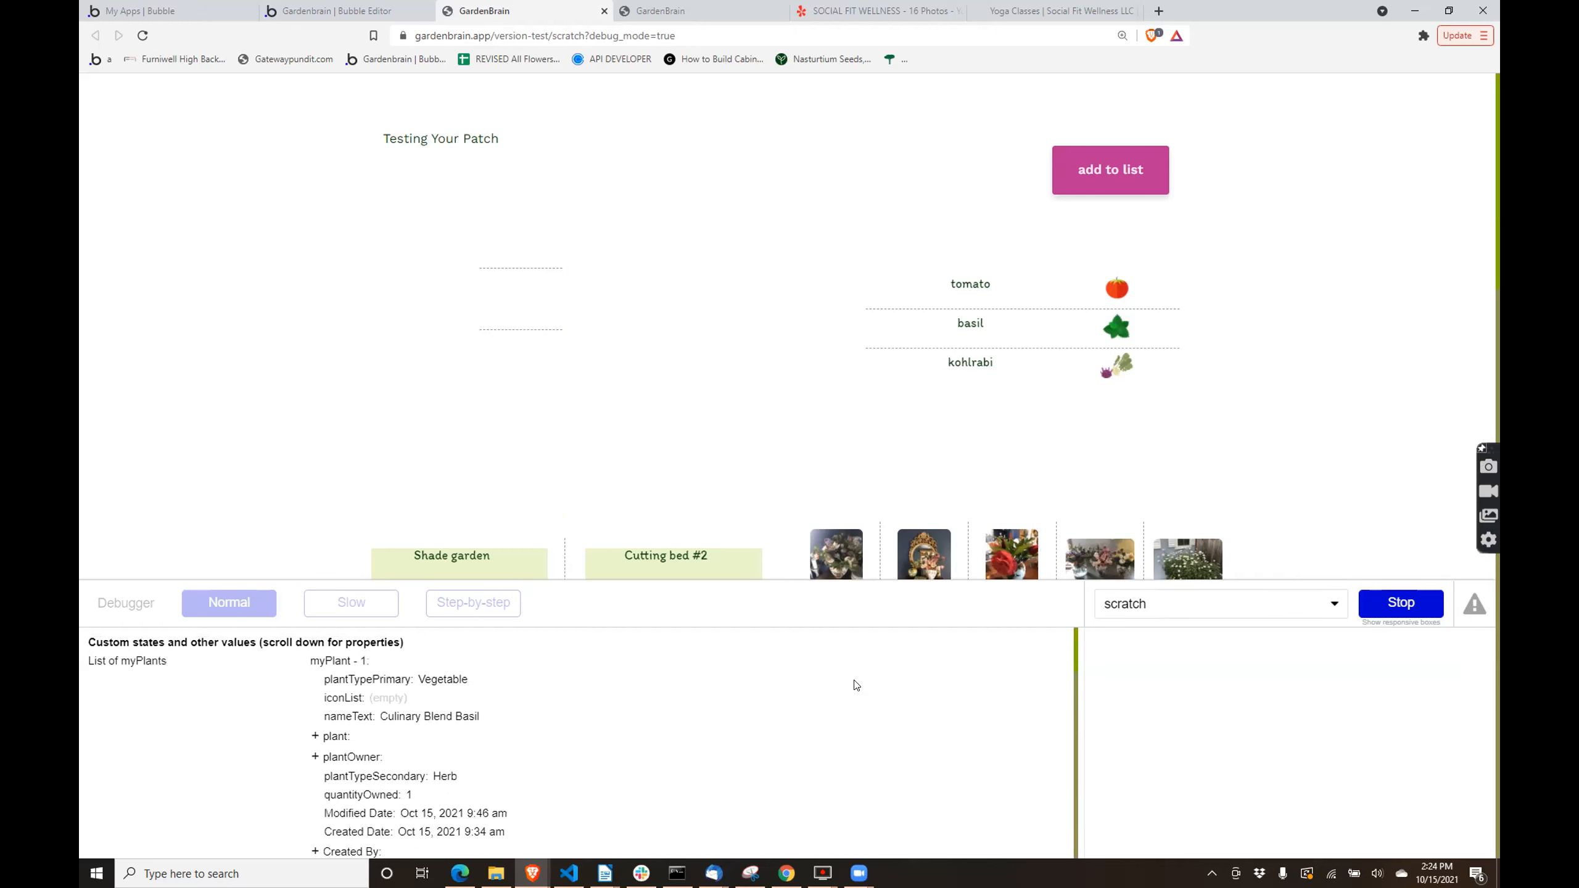
- Reselect RepeatingGroup myPlant in the debugger and evaluate the filtered part of its data source, Current User's plantList:filtered
click(1149, 594)
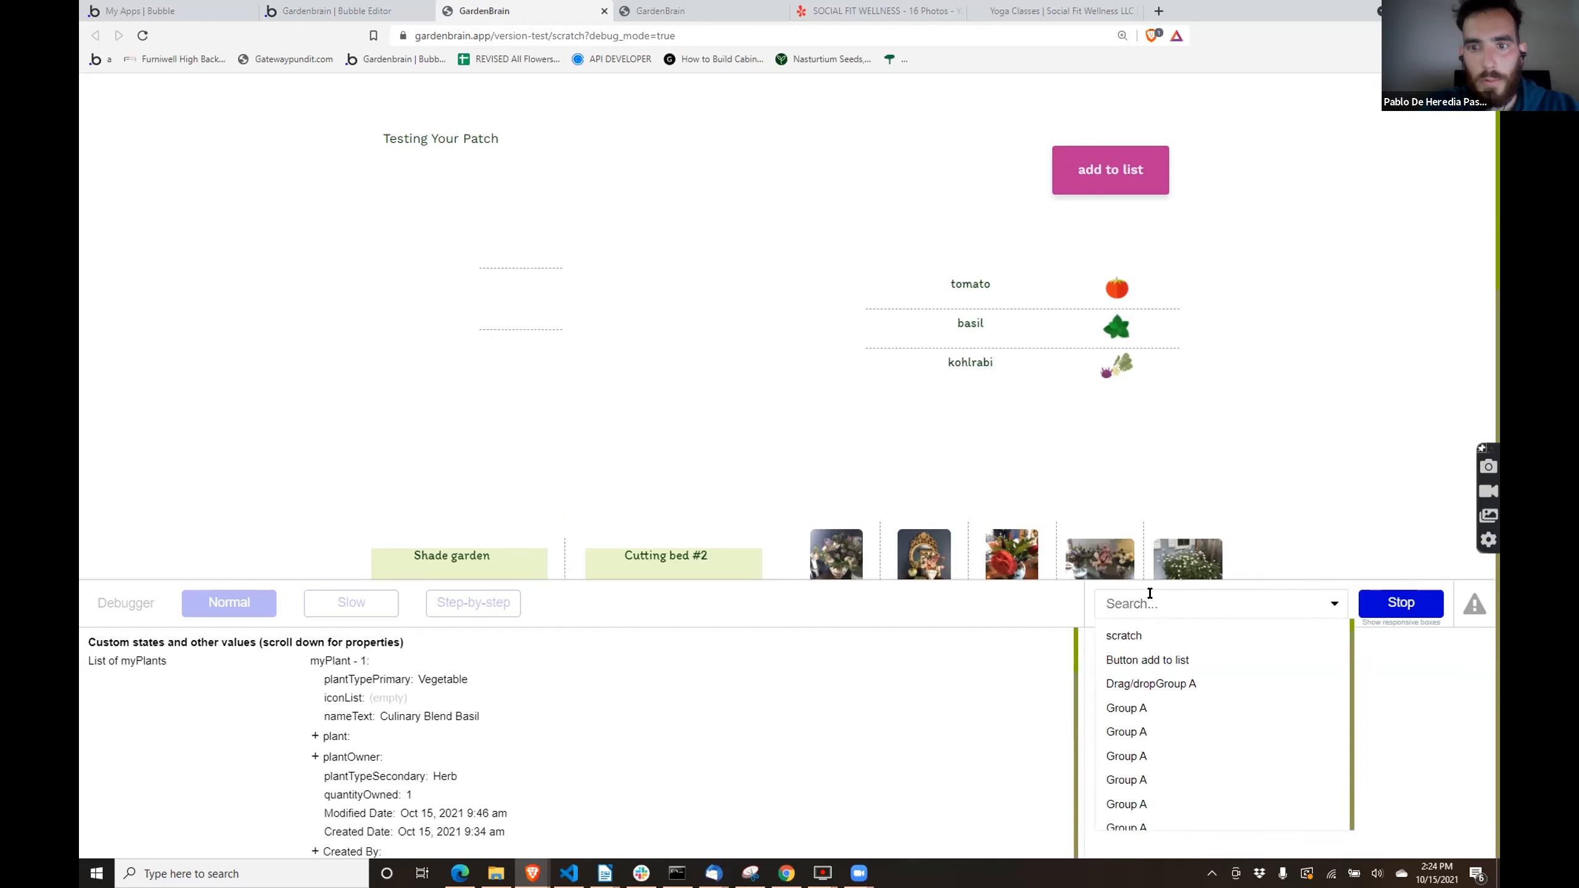
text(repeatinggroup mypla)
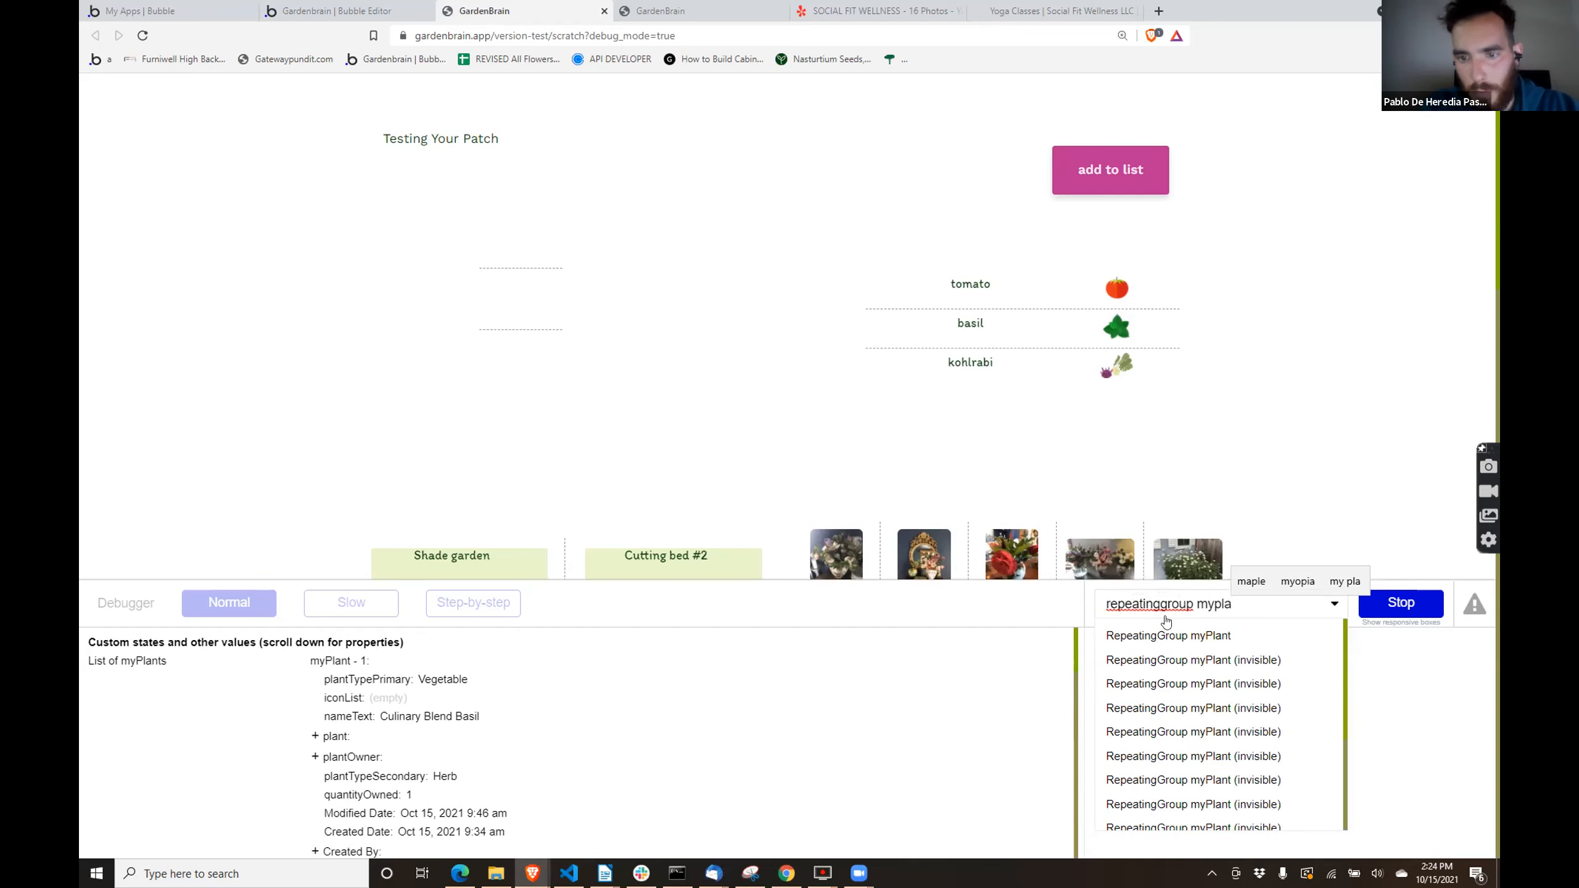
click(1184, 636)
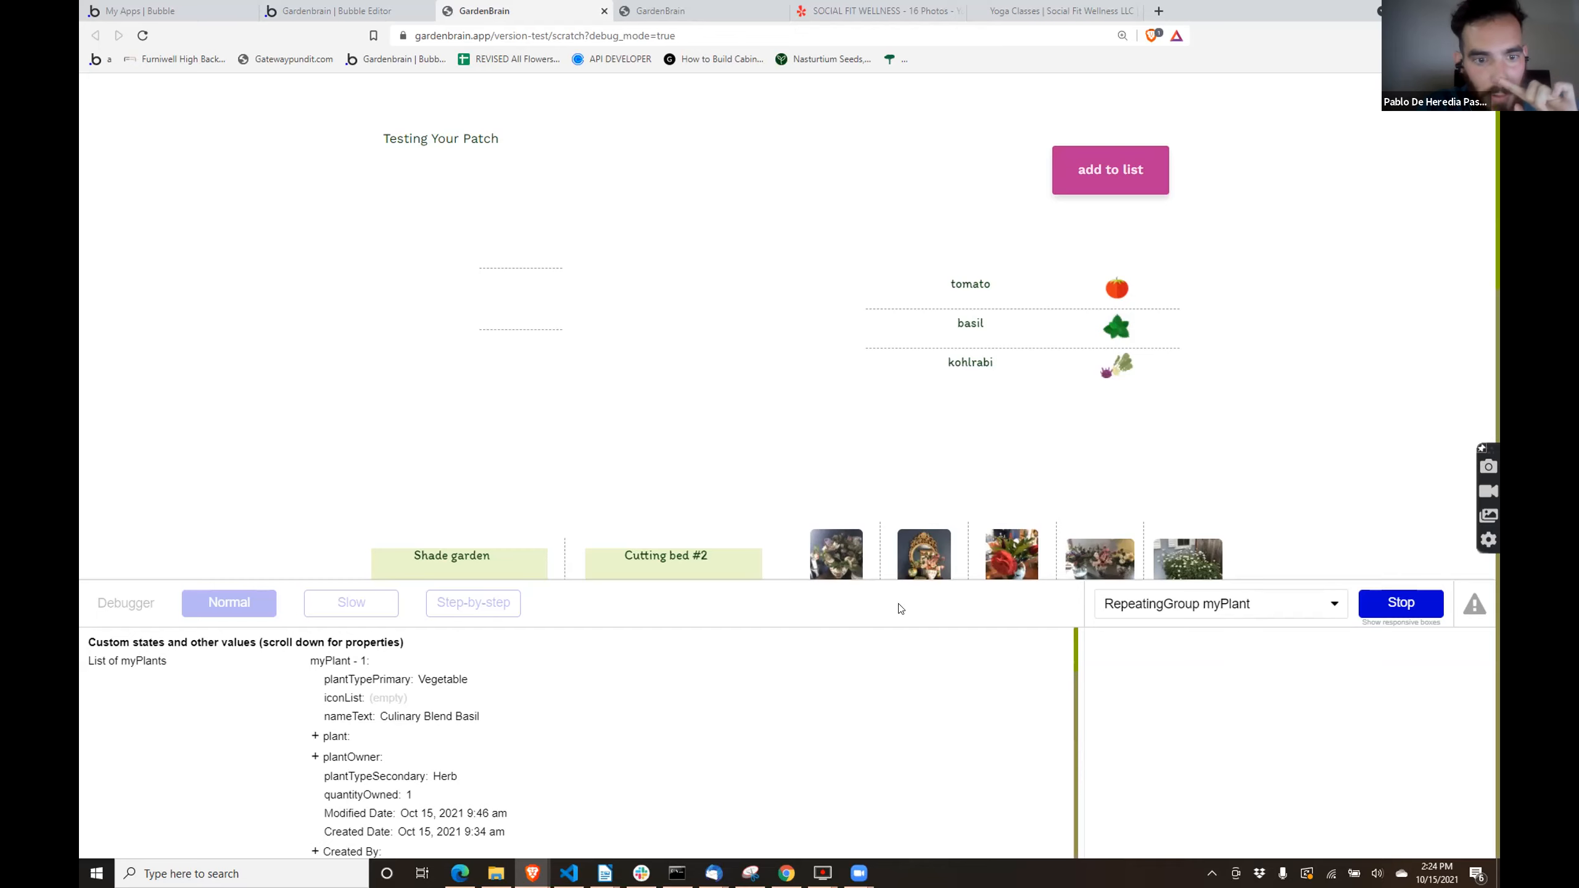
click(810, 722)
scroll(554, 721, down, 10)
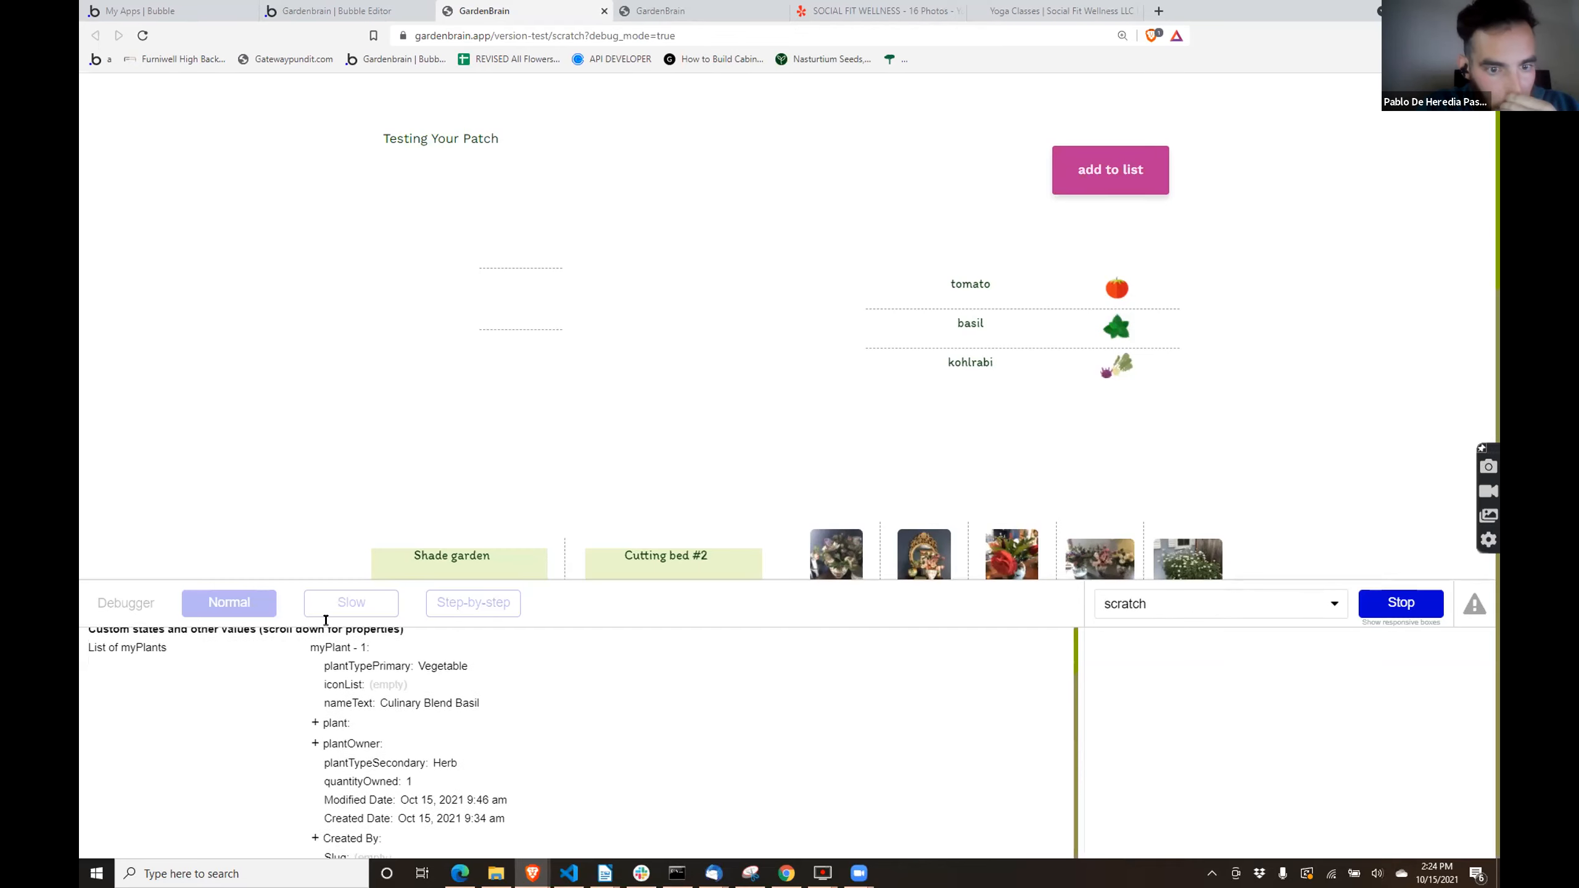
scroll(554, 720, up, 10)
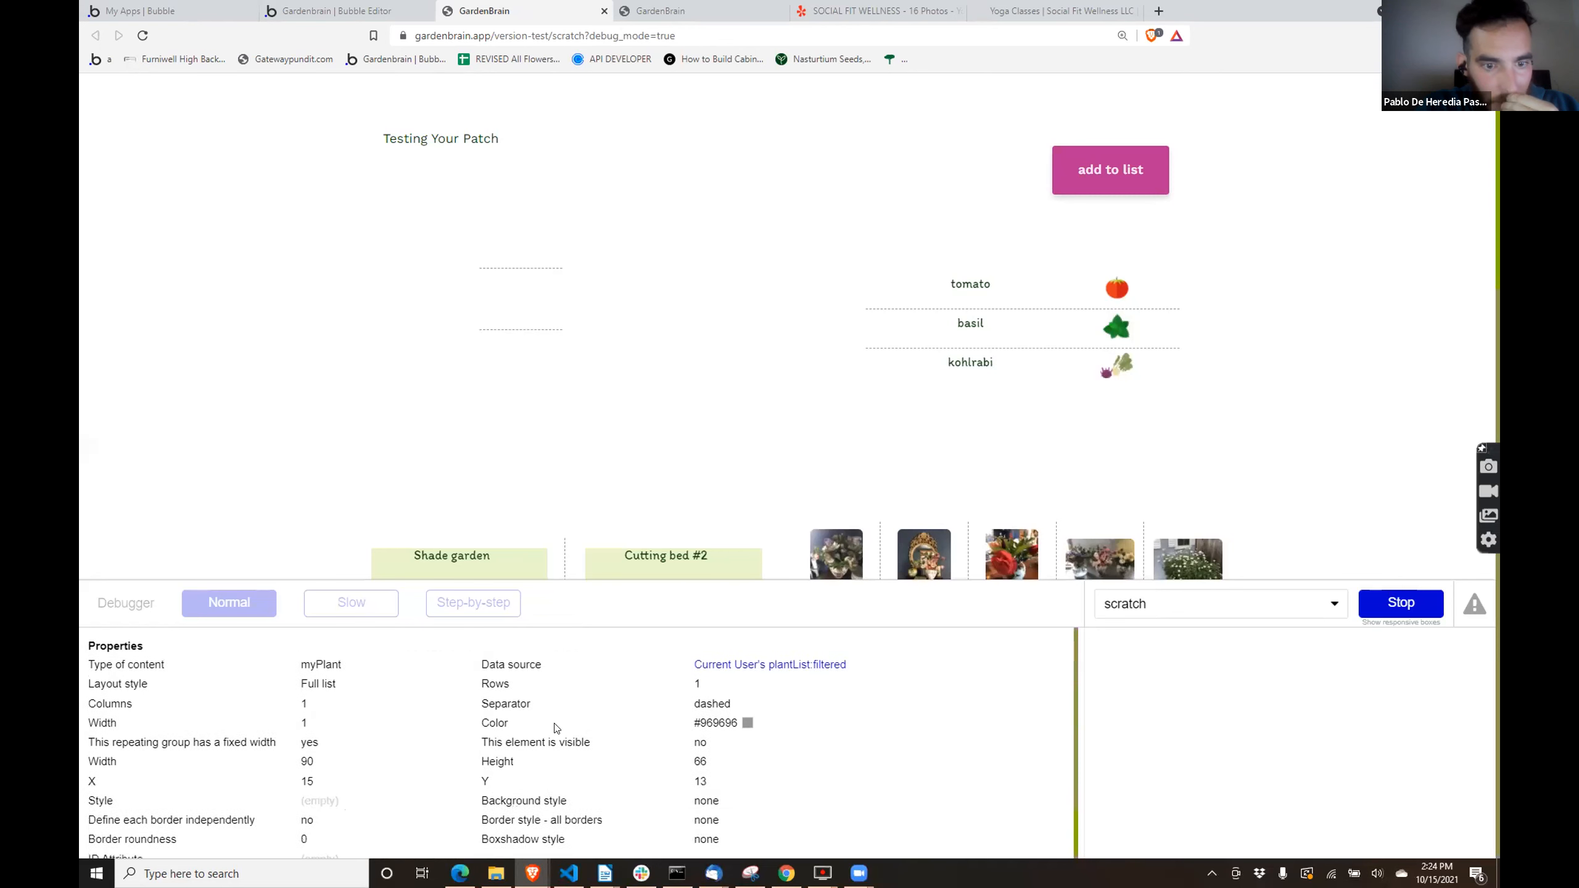
click(785, 650)
click(1226, 662)
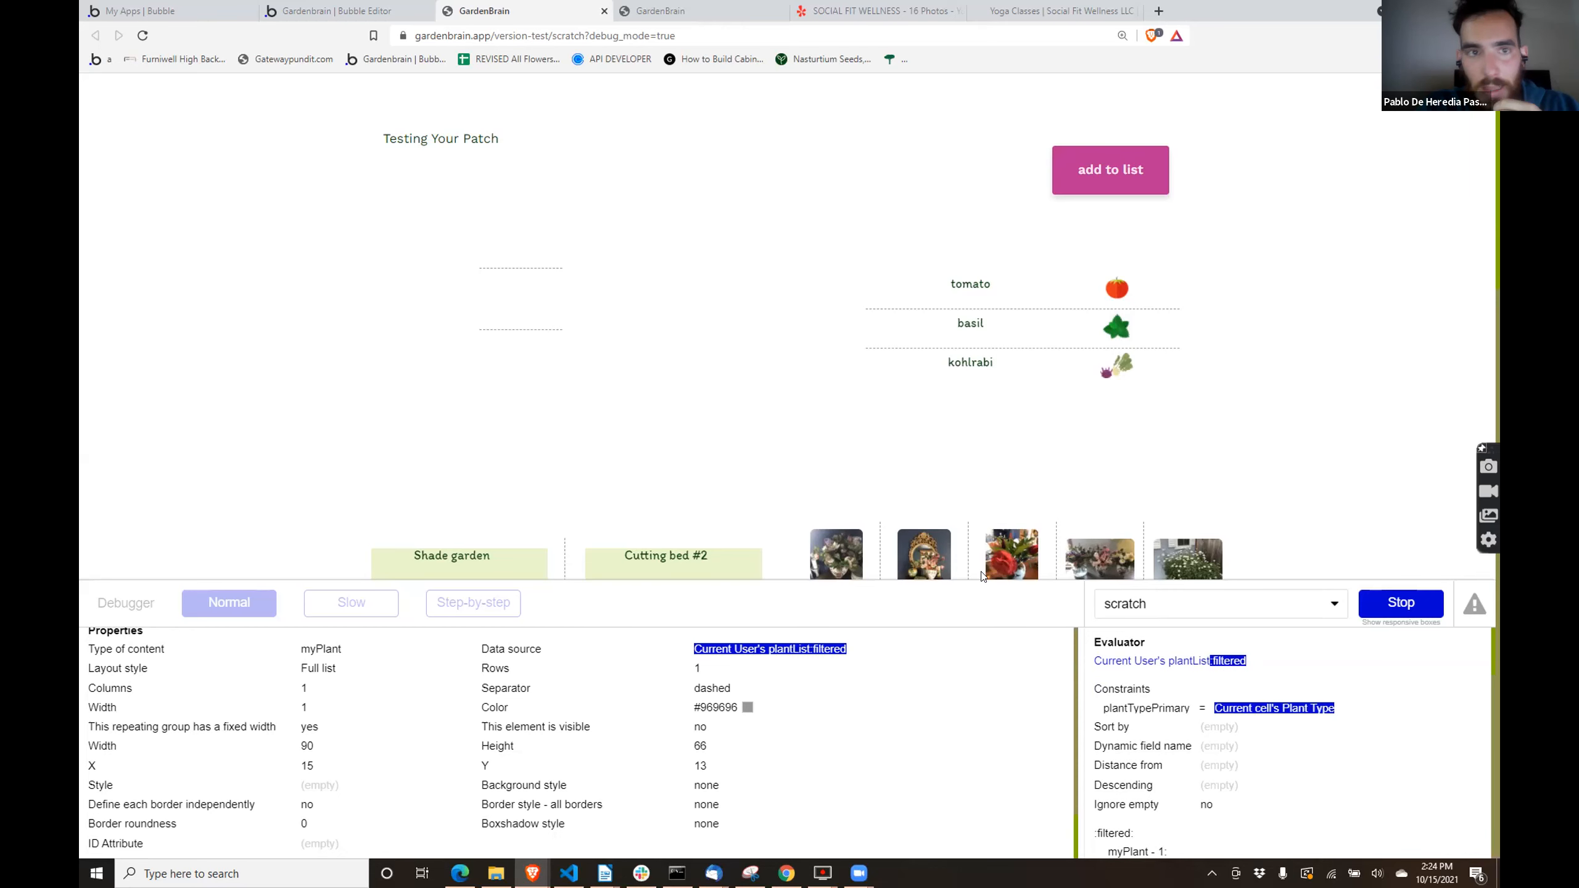
- Change the dynamic image source of Image D in the nested myPlant group to Current cell's myPlant, searching its fields for an icon
click(328, 8)
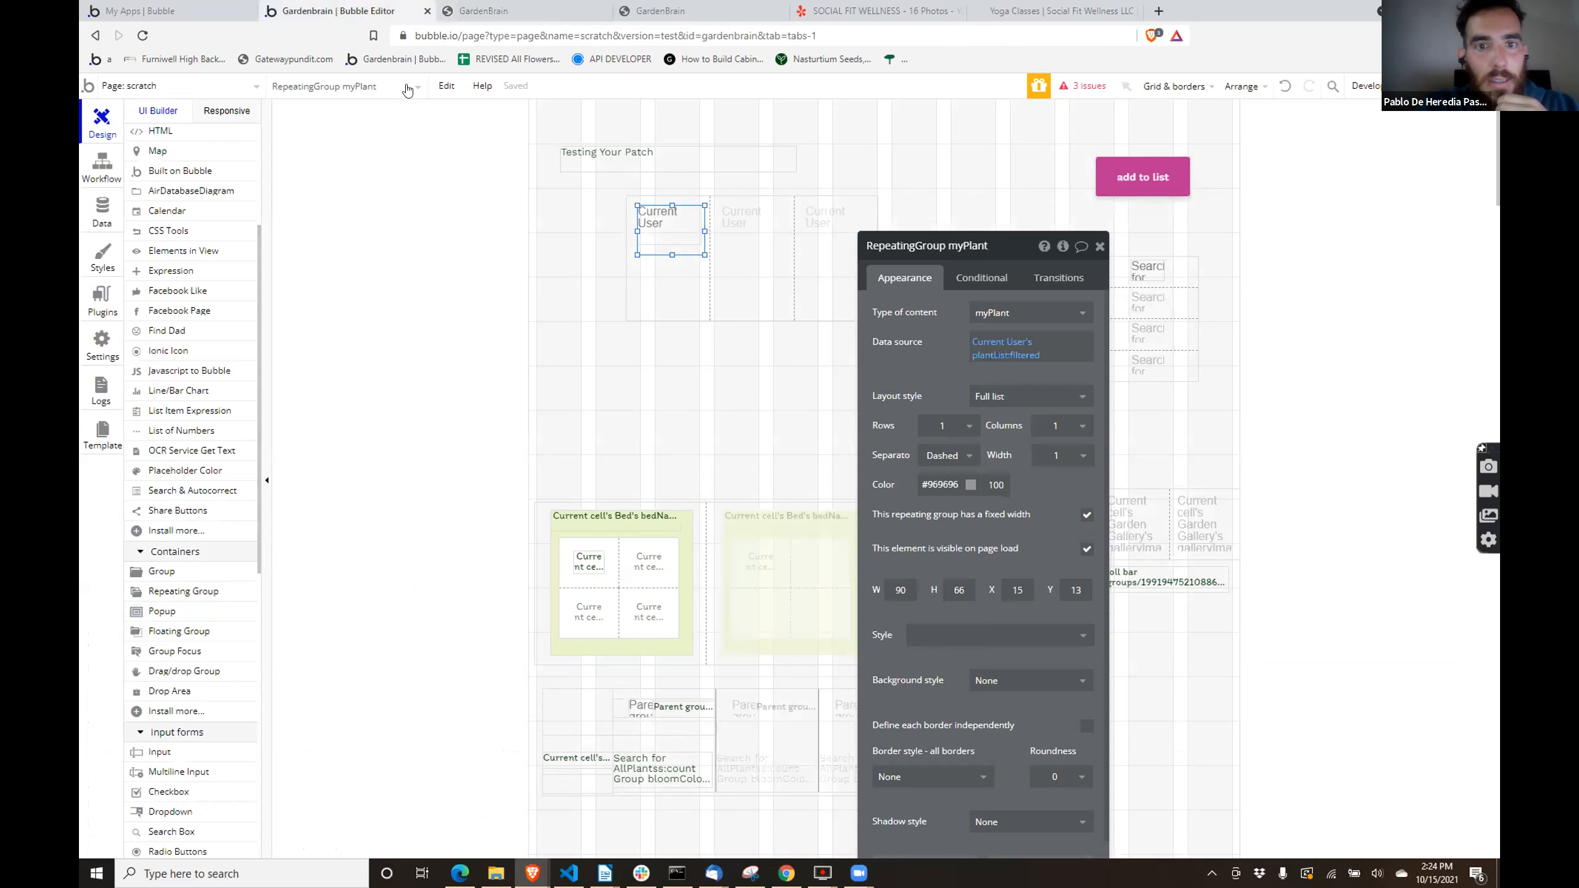
click(670, 231)
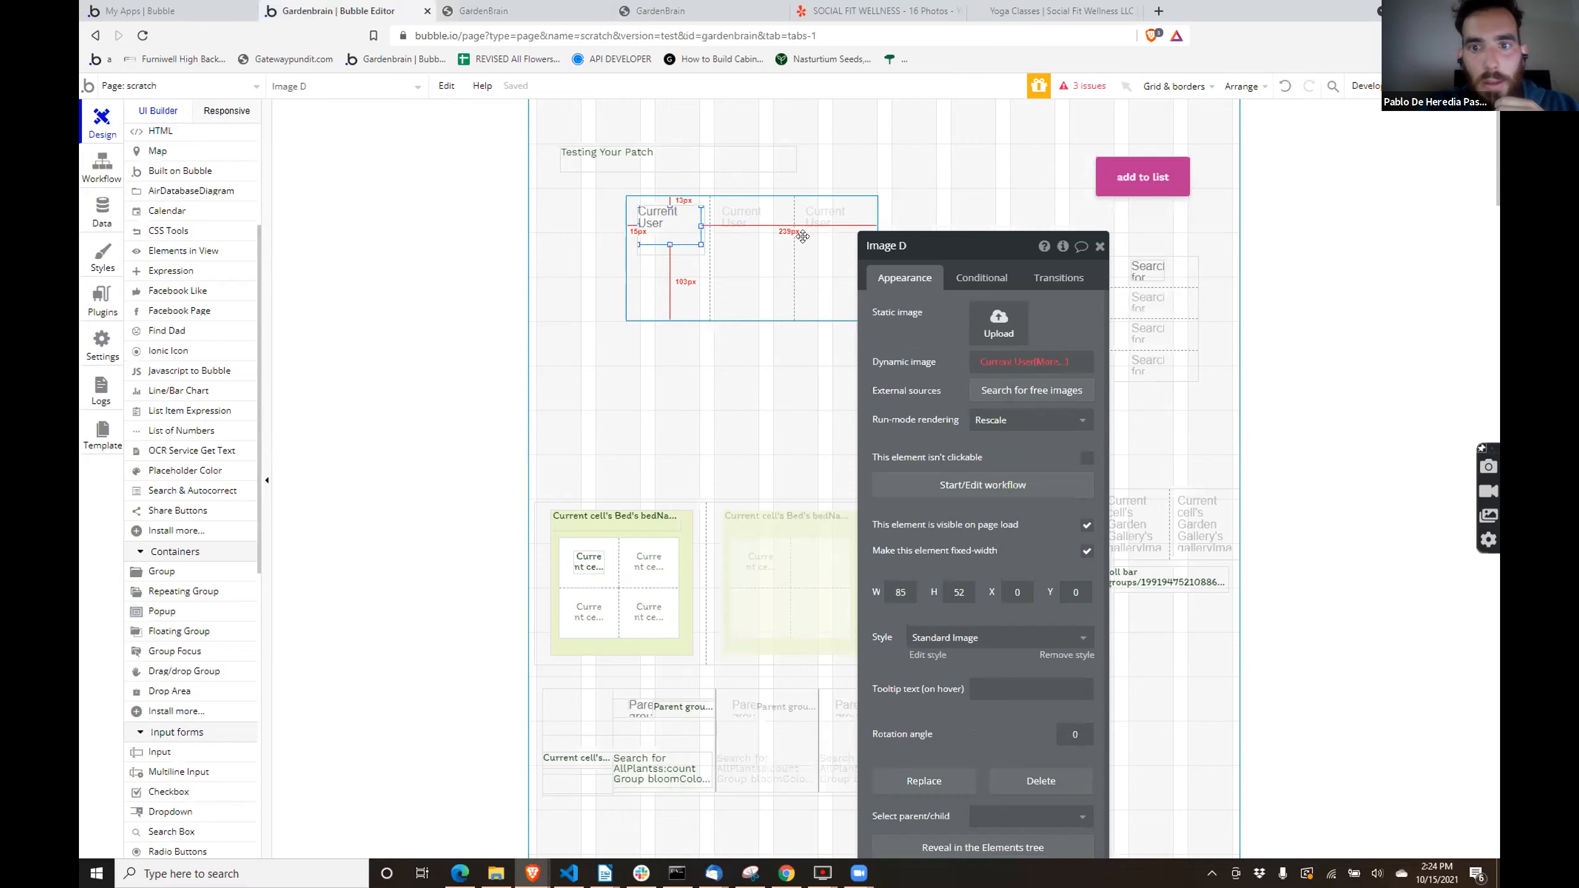
click(1019, 362)
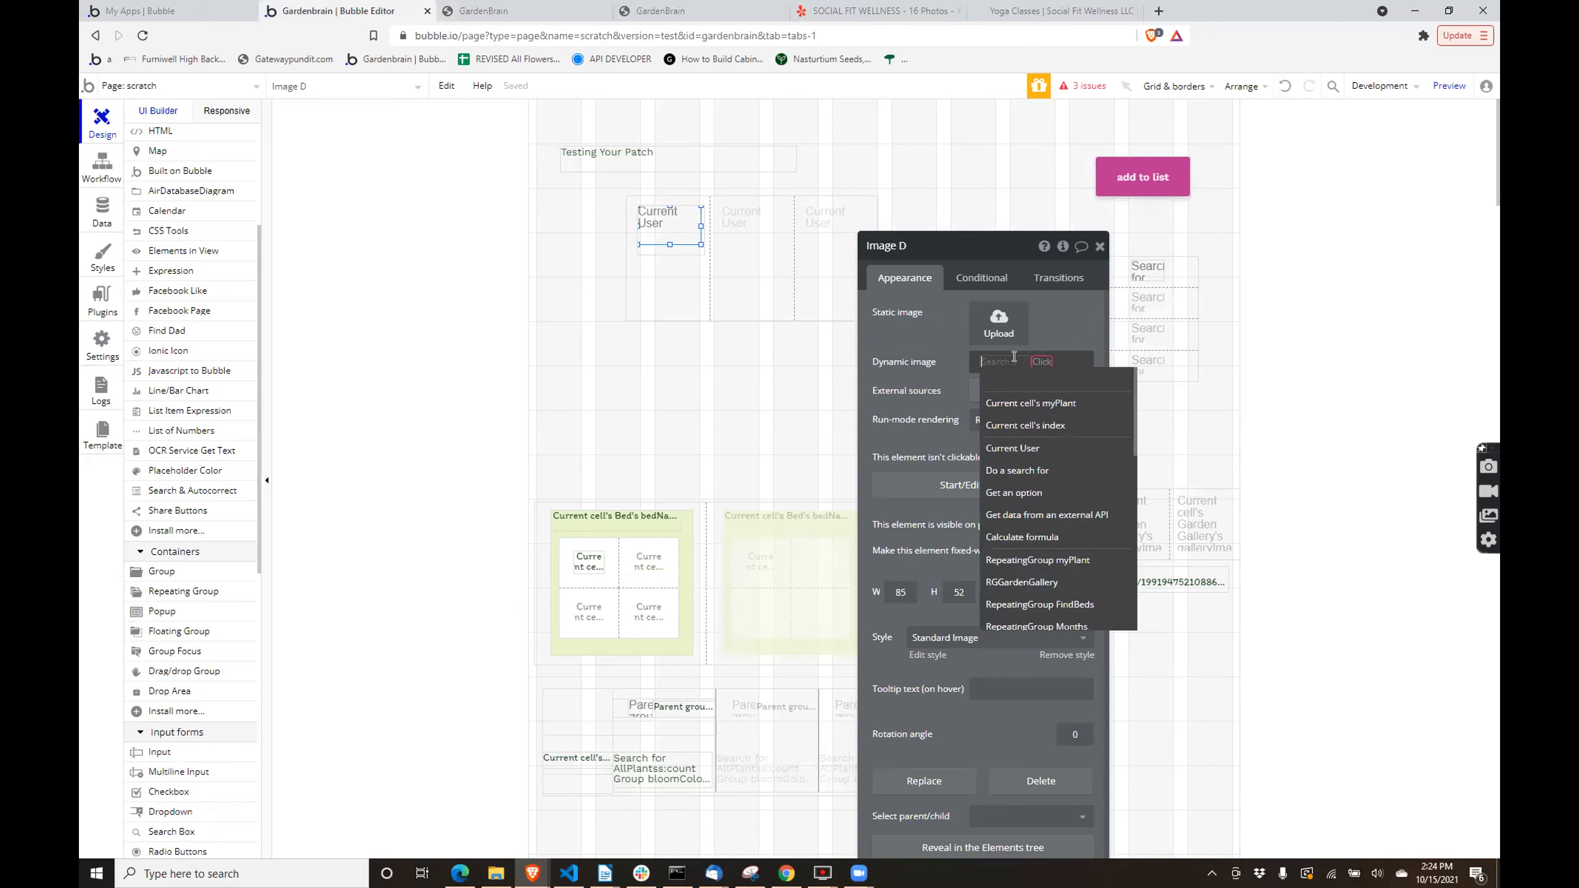
click(1036, 404)
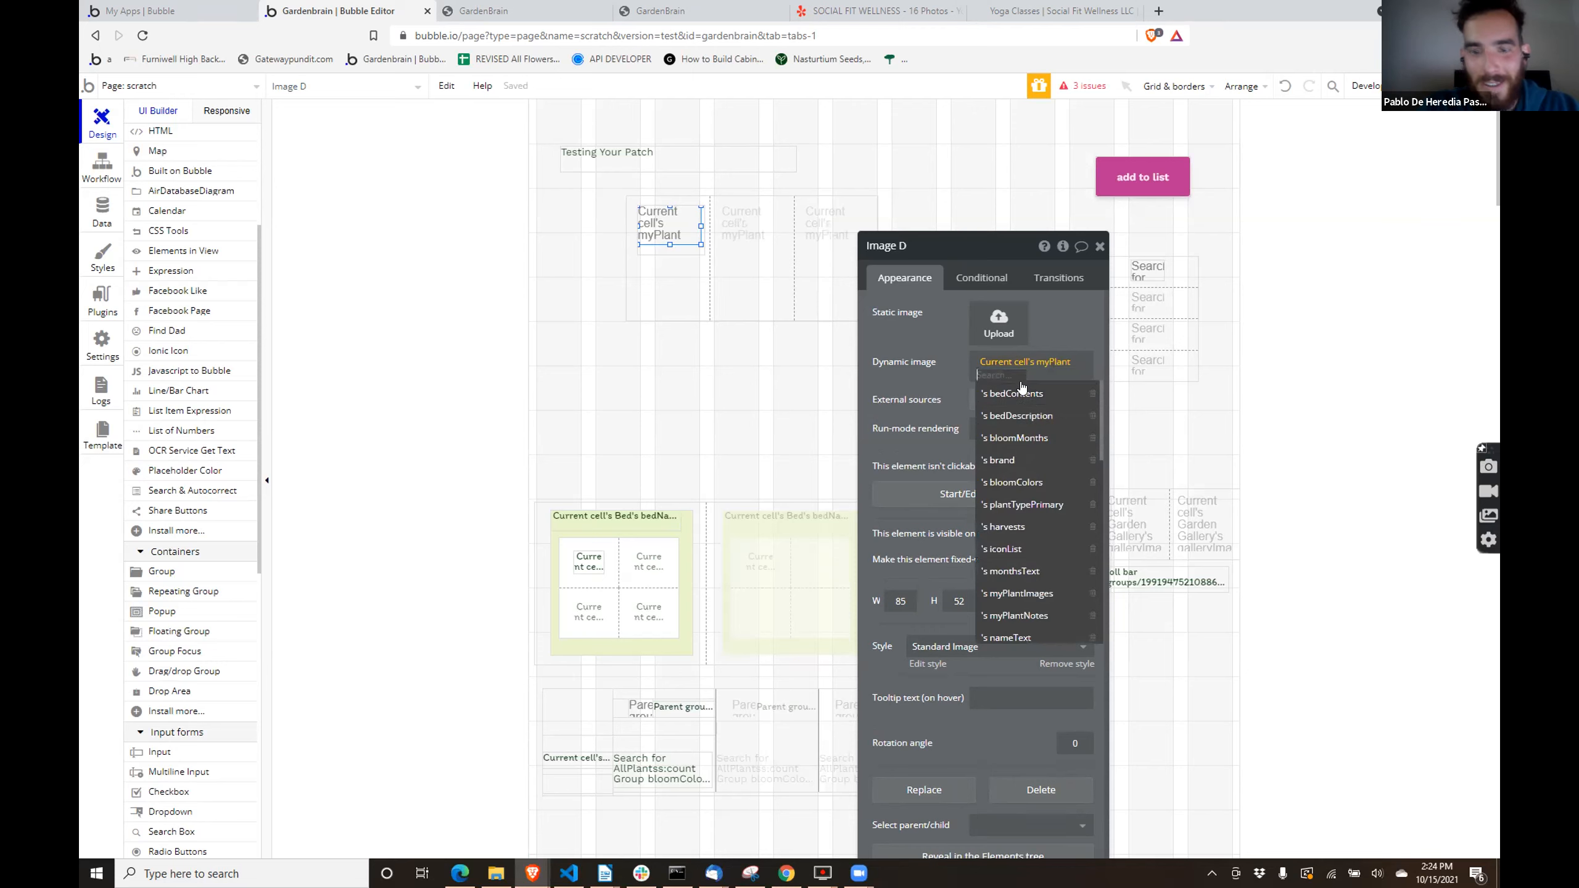
text(ico)
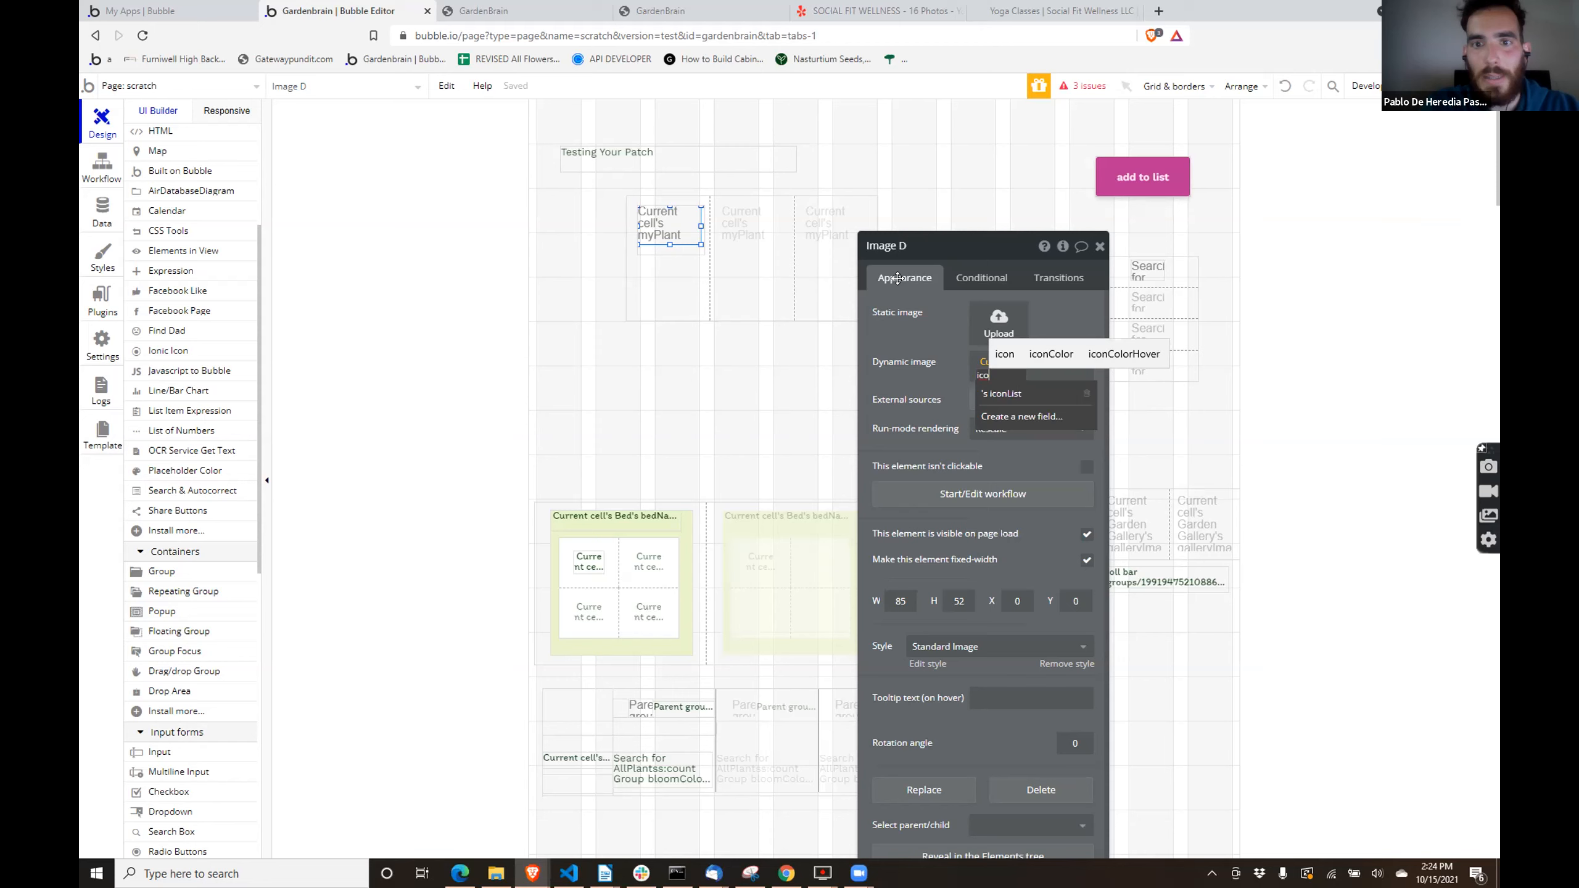
click(907, 296)
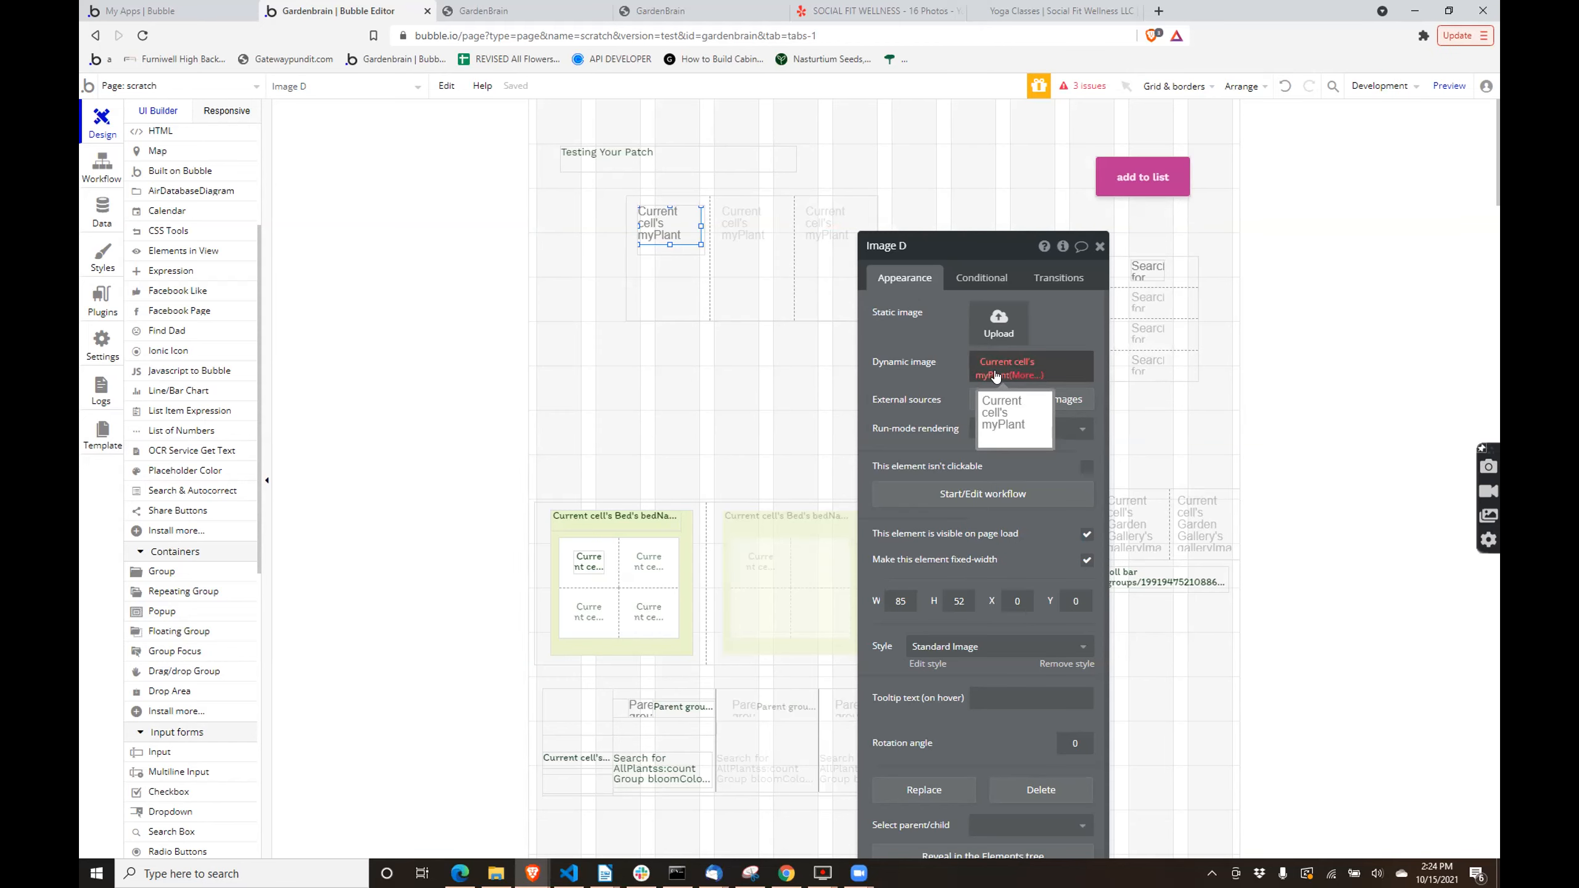
- Review the Plant Type option set's attributes and options, and look through the app's list of custom option sets
click(99, 222)
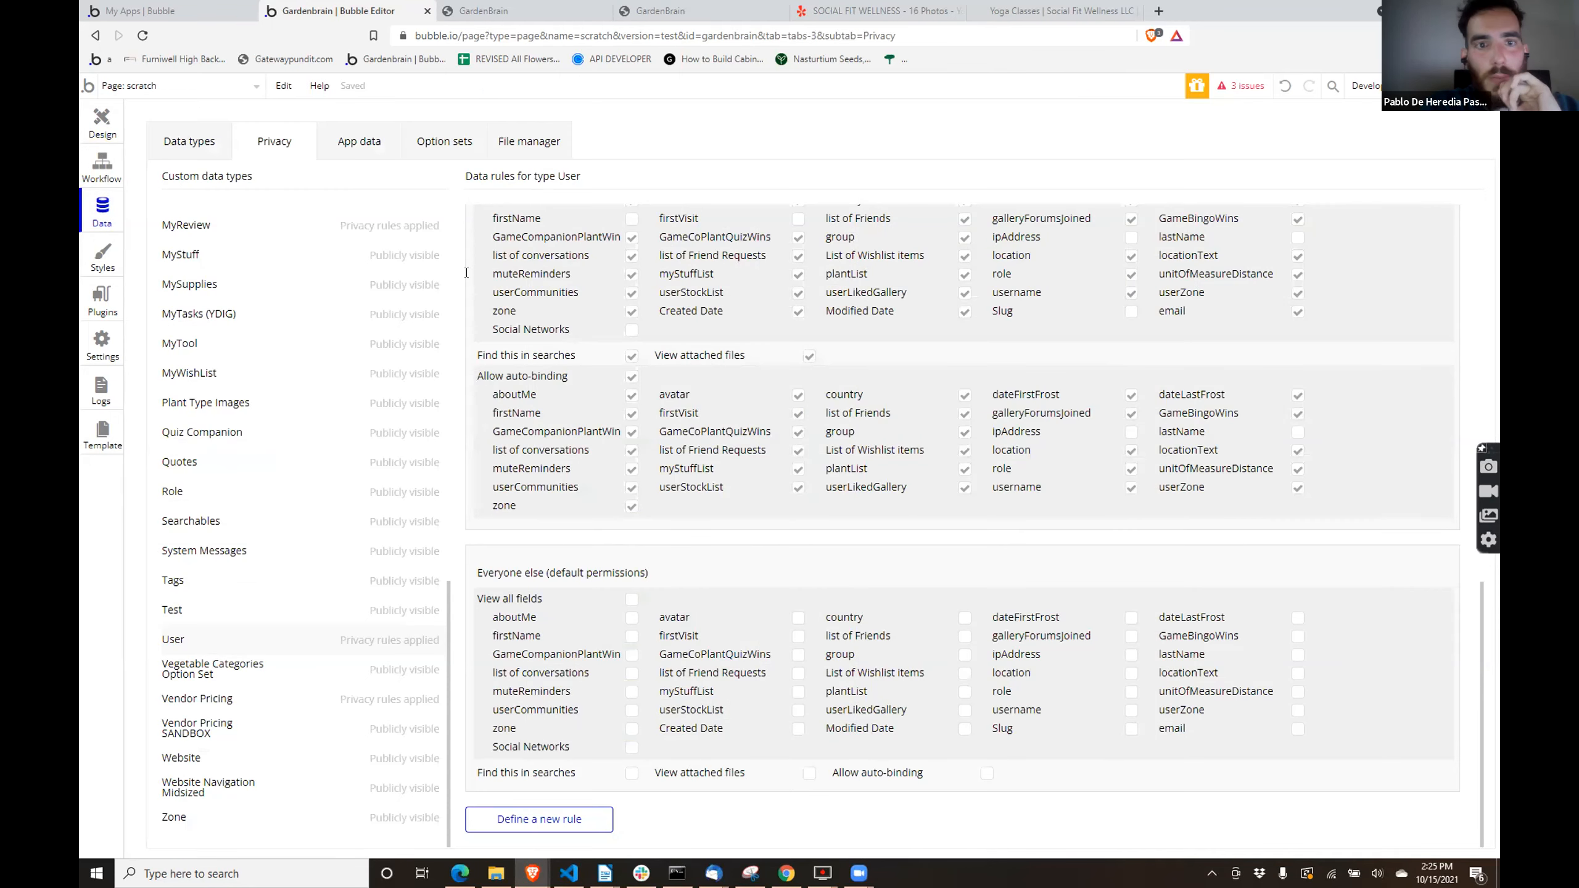
click(443, 144)
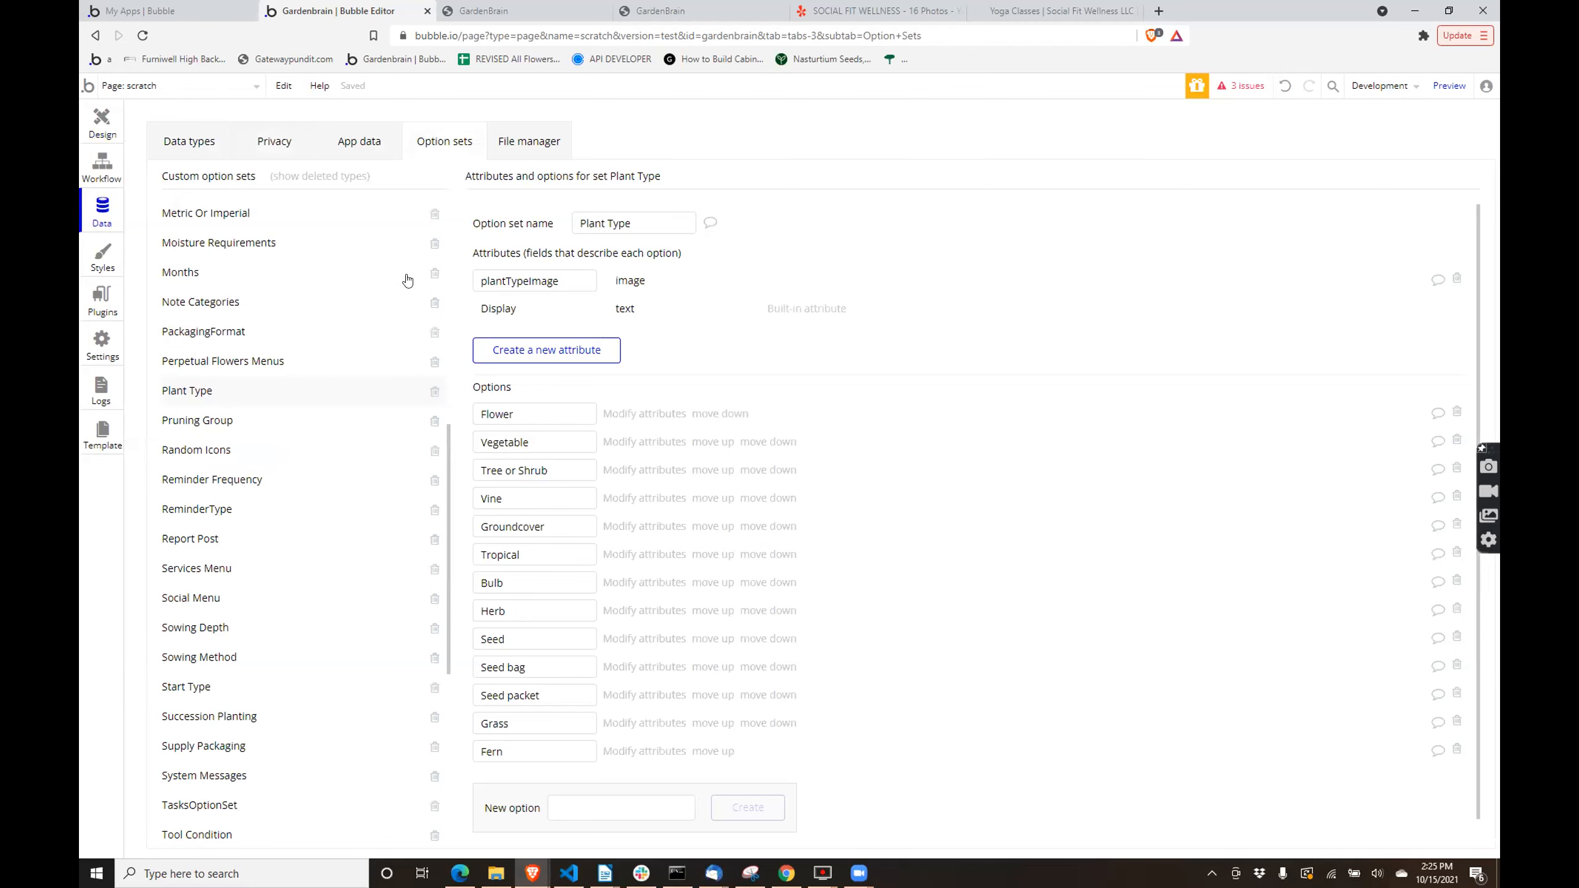
scroll(377, 351, down, 7)
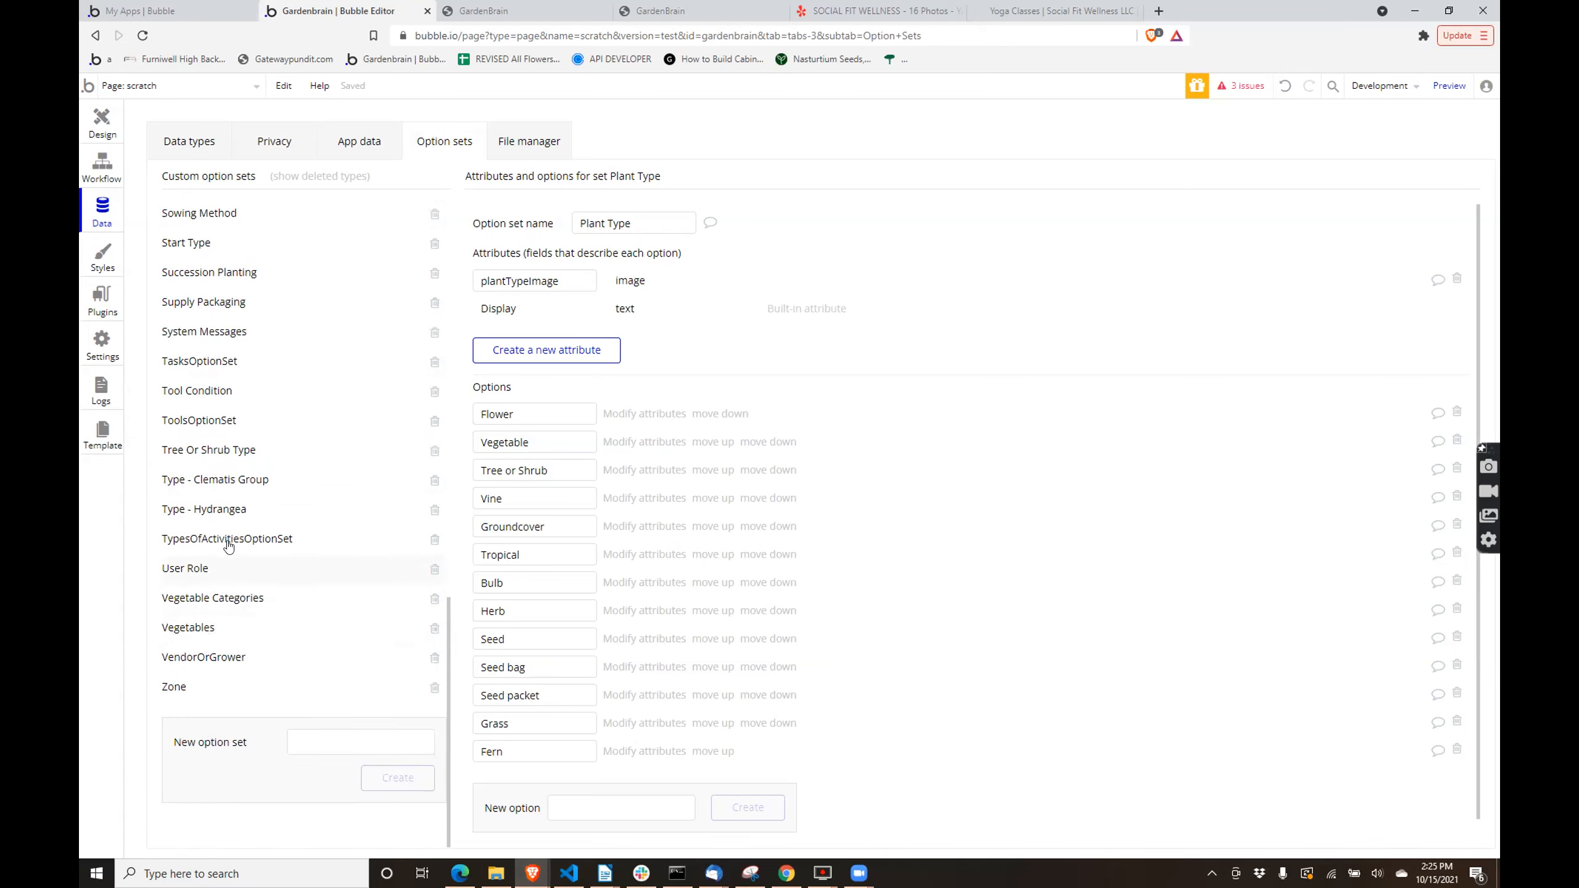
scroll(242, 522, up, 4)
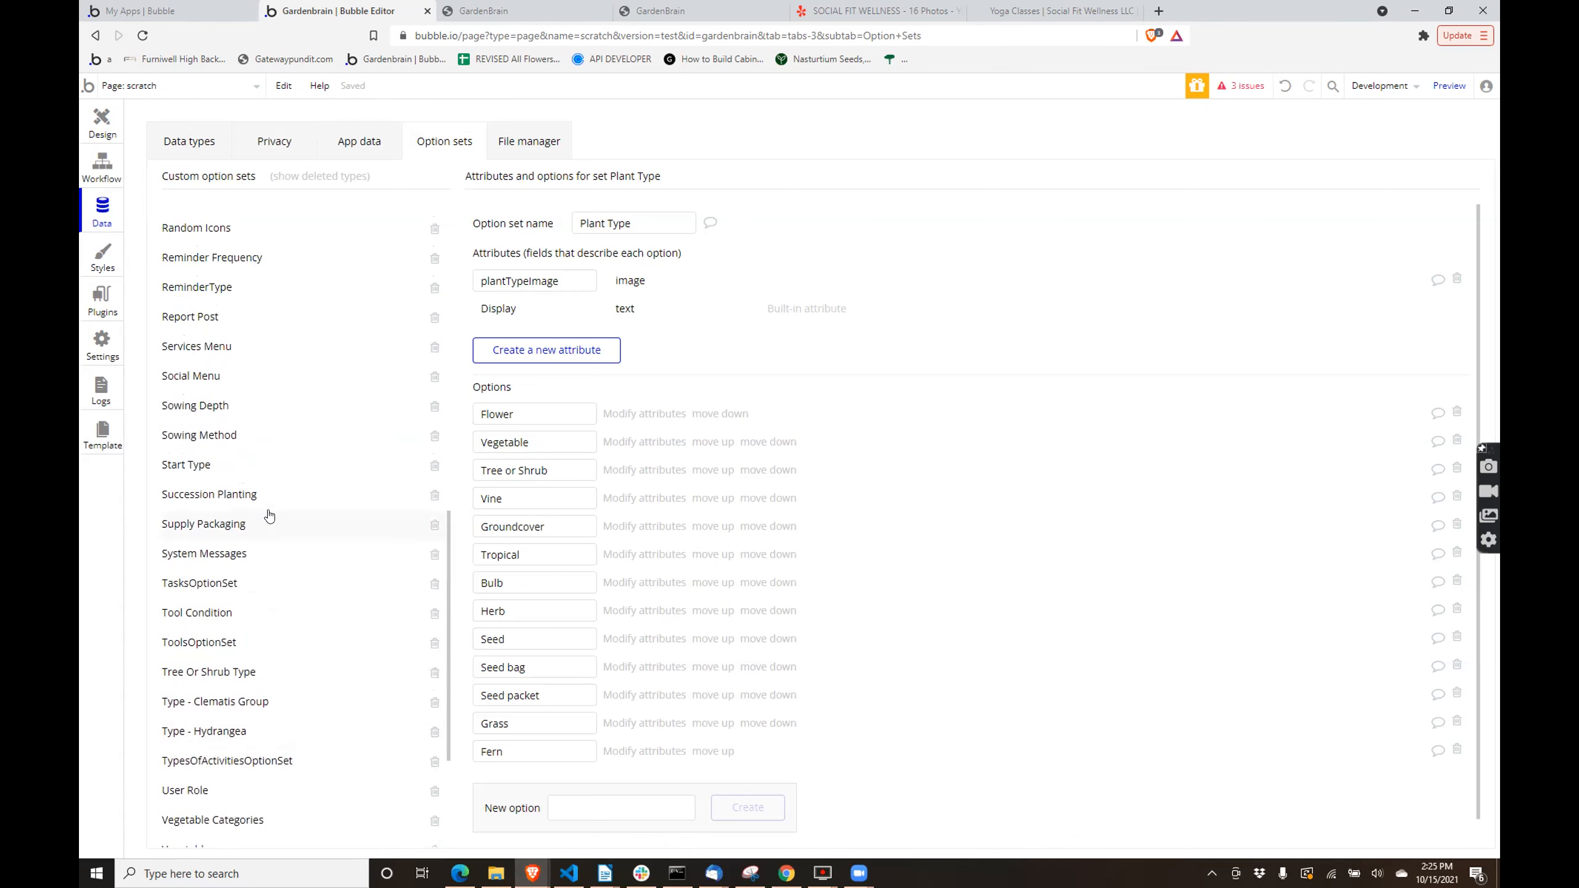
scroll(269, 515, up, 7)
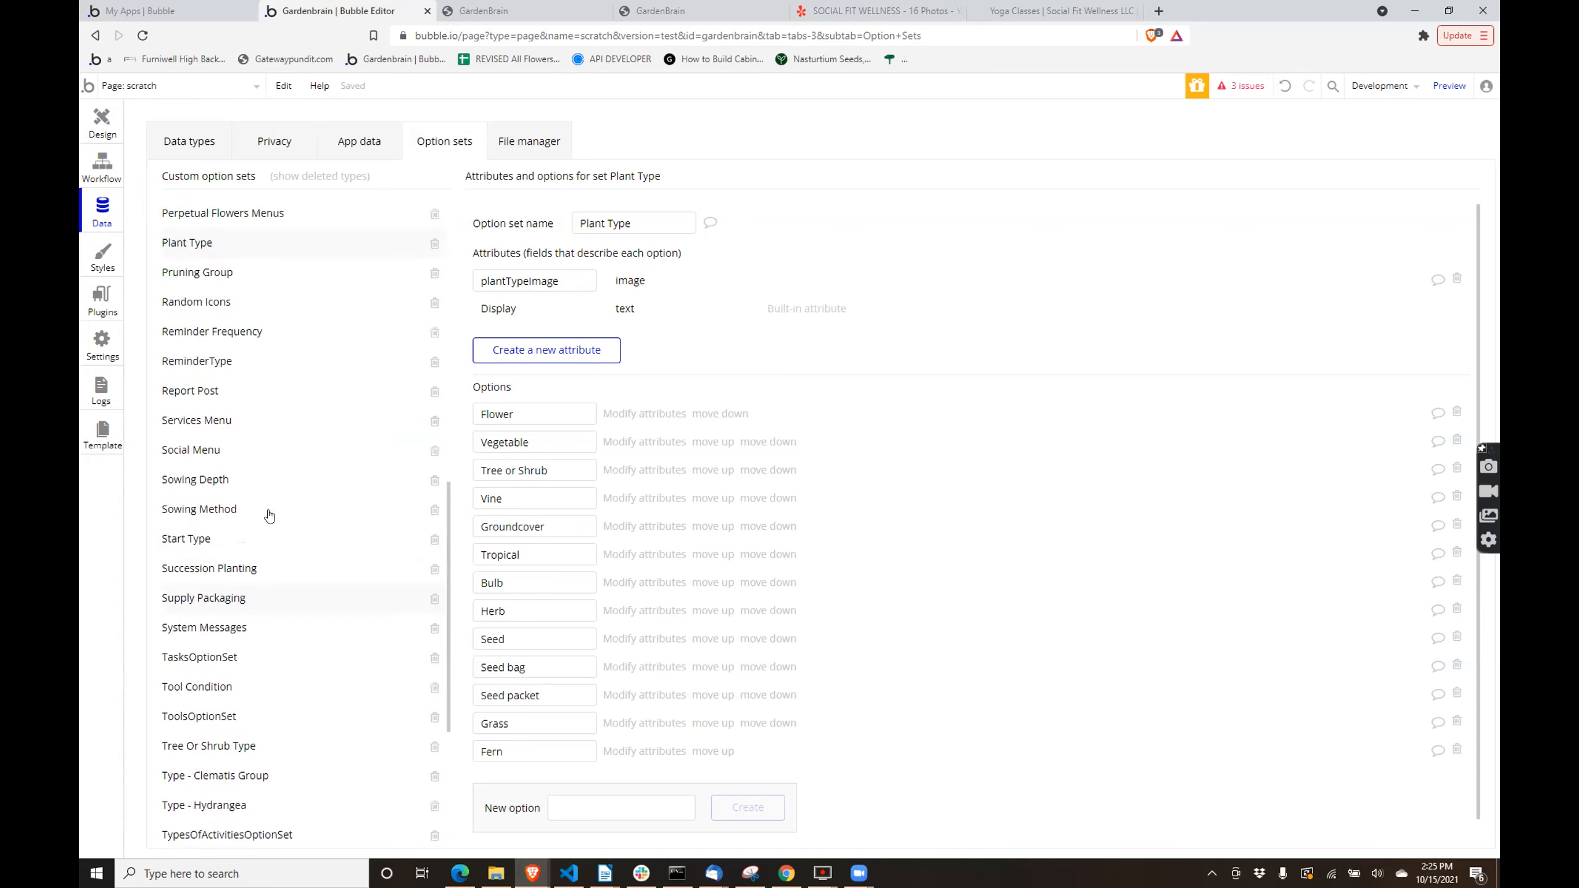
- Look through the list of custom option sets and examine the attributes and options of the Vegetable Categories set
scroll(269, 516, up, 8)
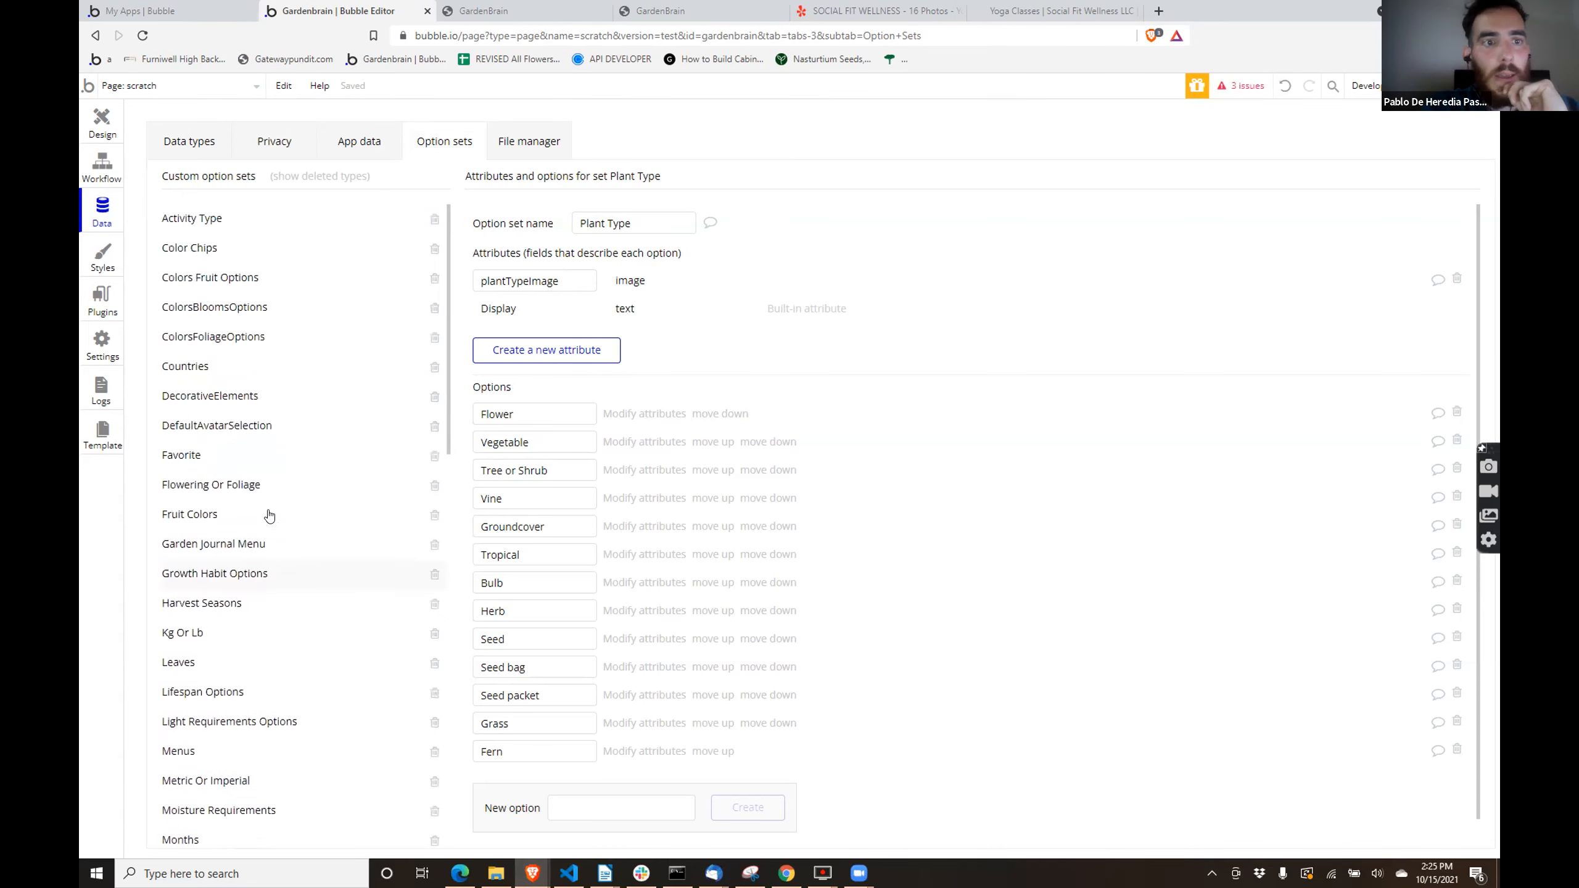
scroll(269, 516, down, 10)
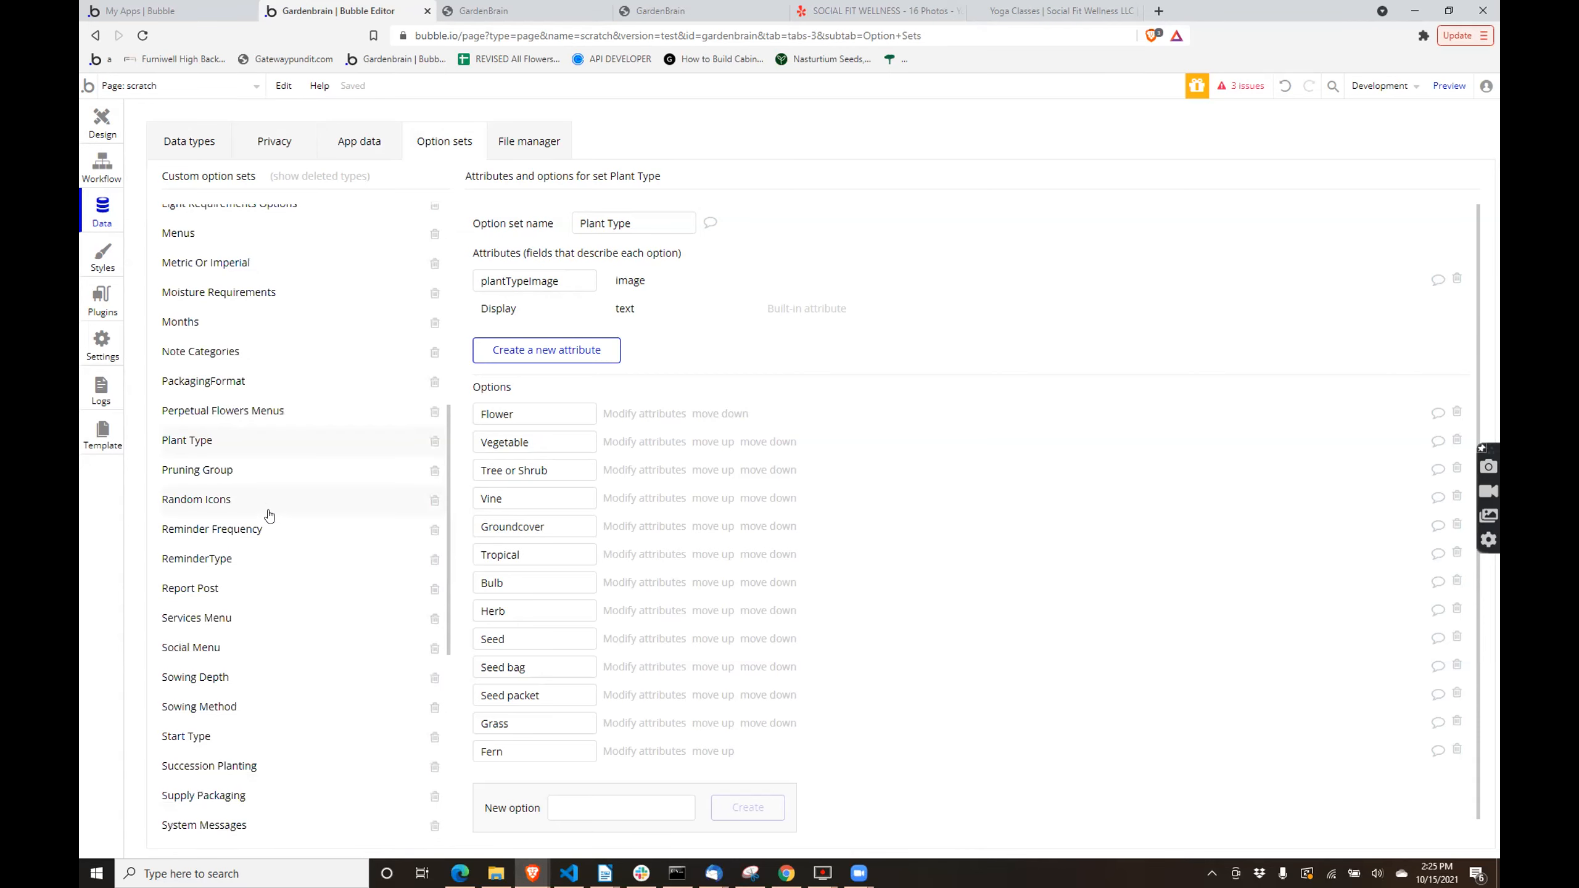
scroll(257, 350, down, 7)
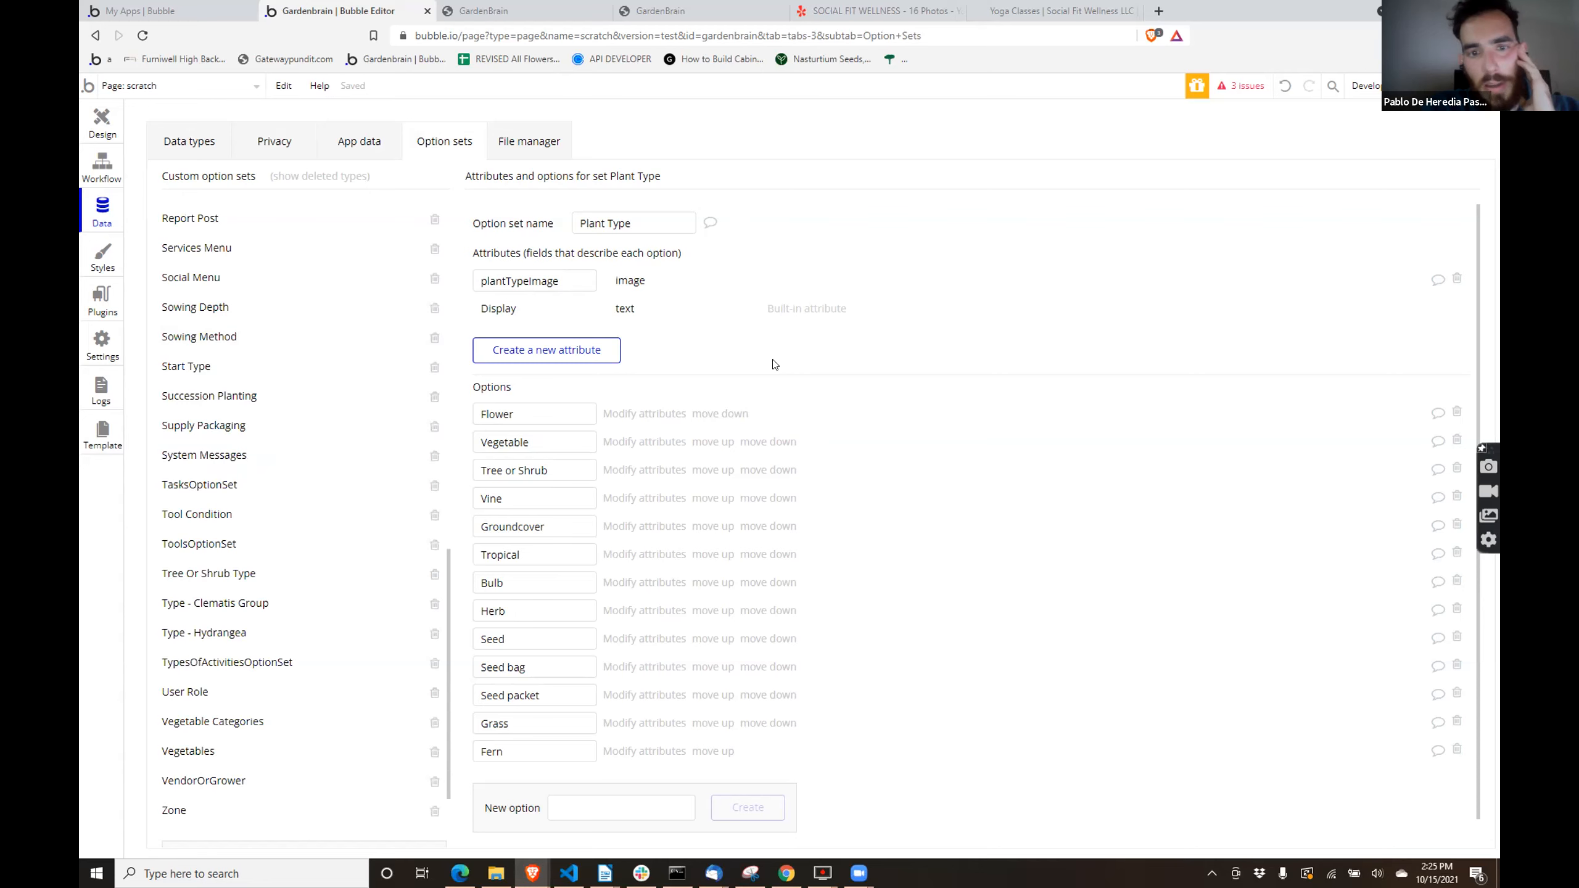
scroll(245, 450, down, 2)
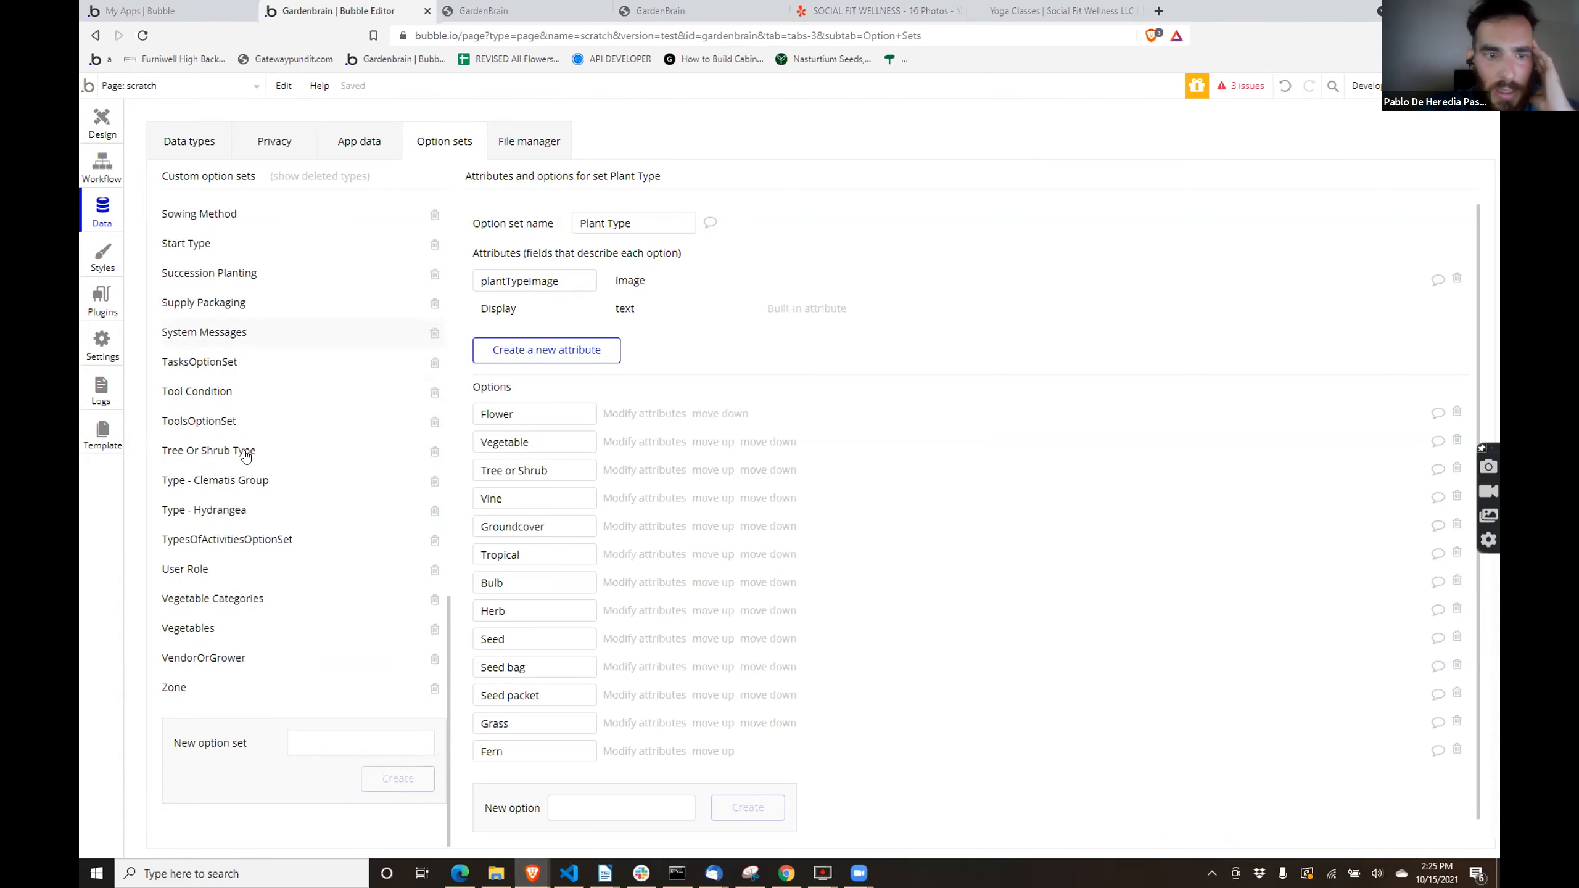
click(223, 596)
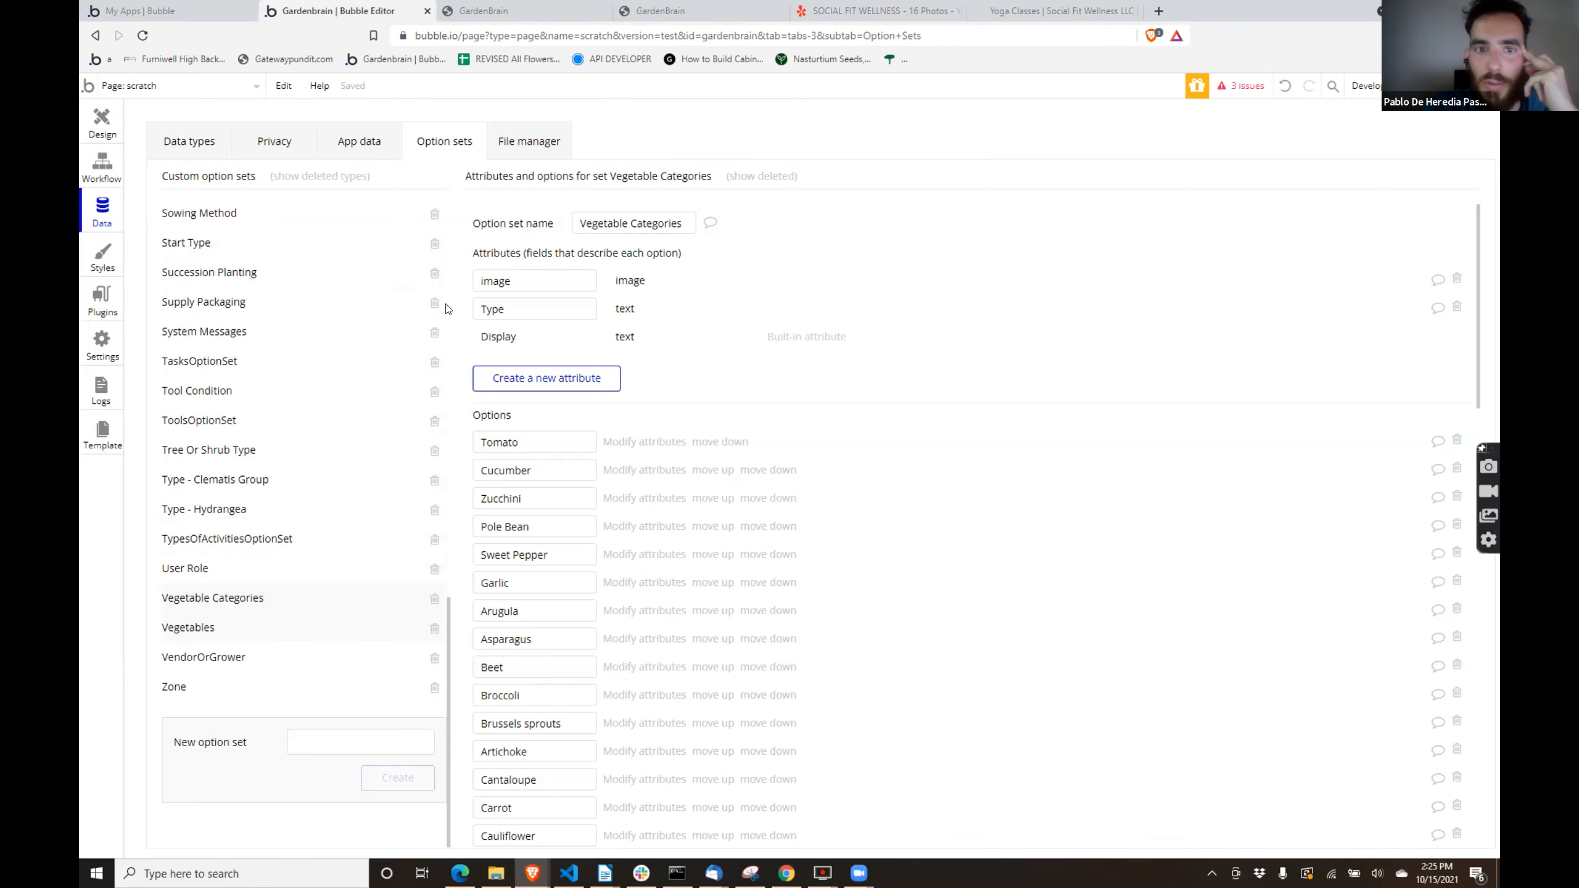
click(99, 121)
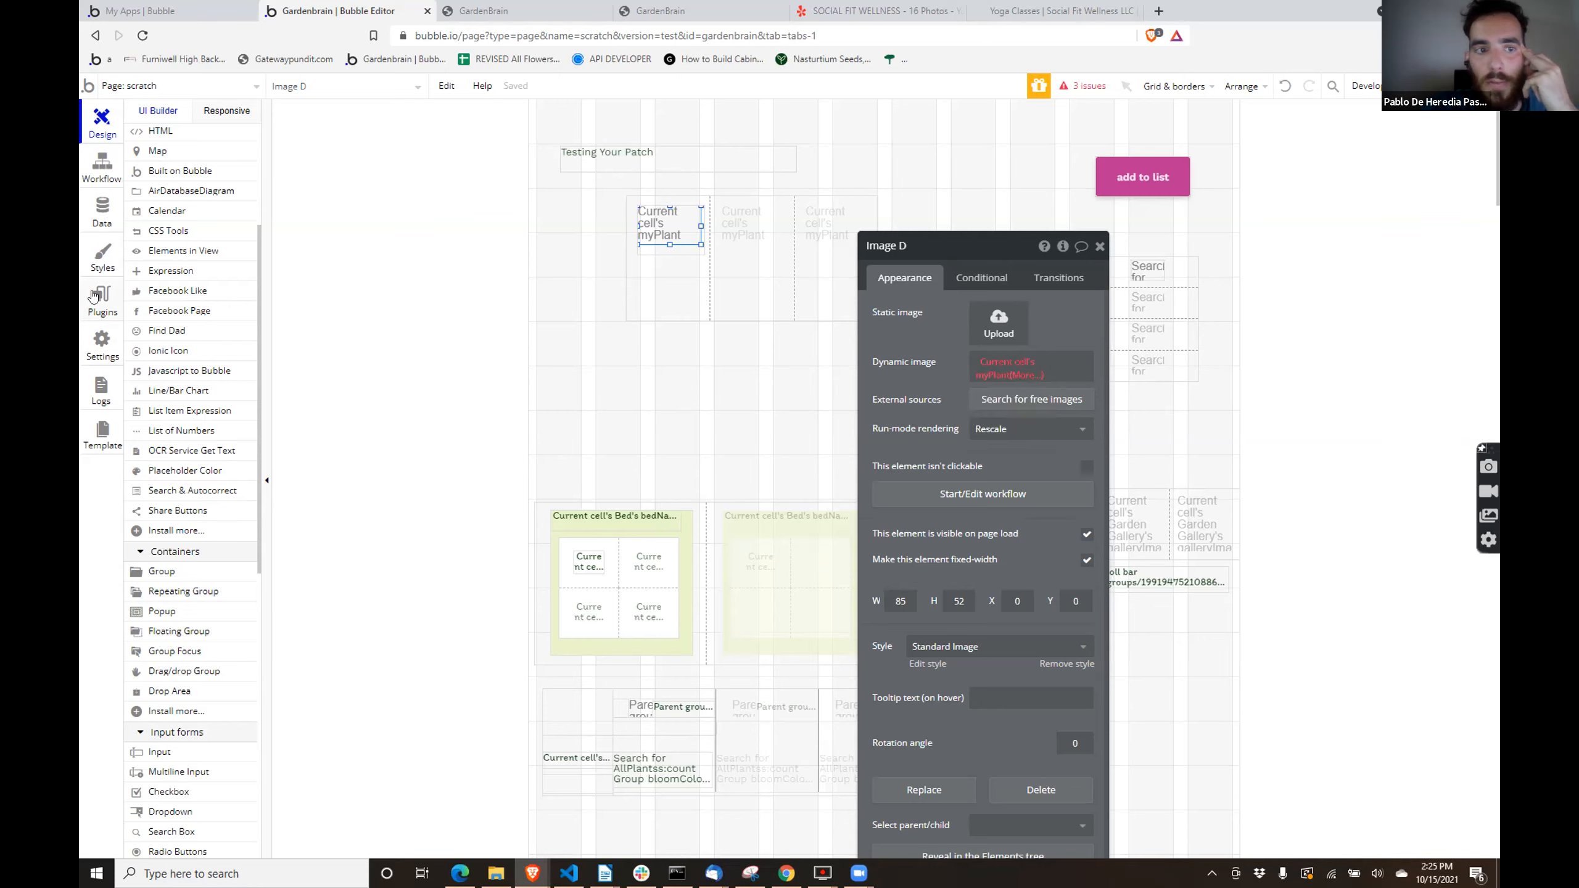
click(103, 214)
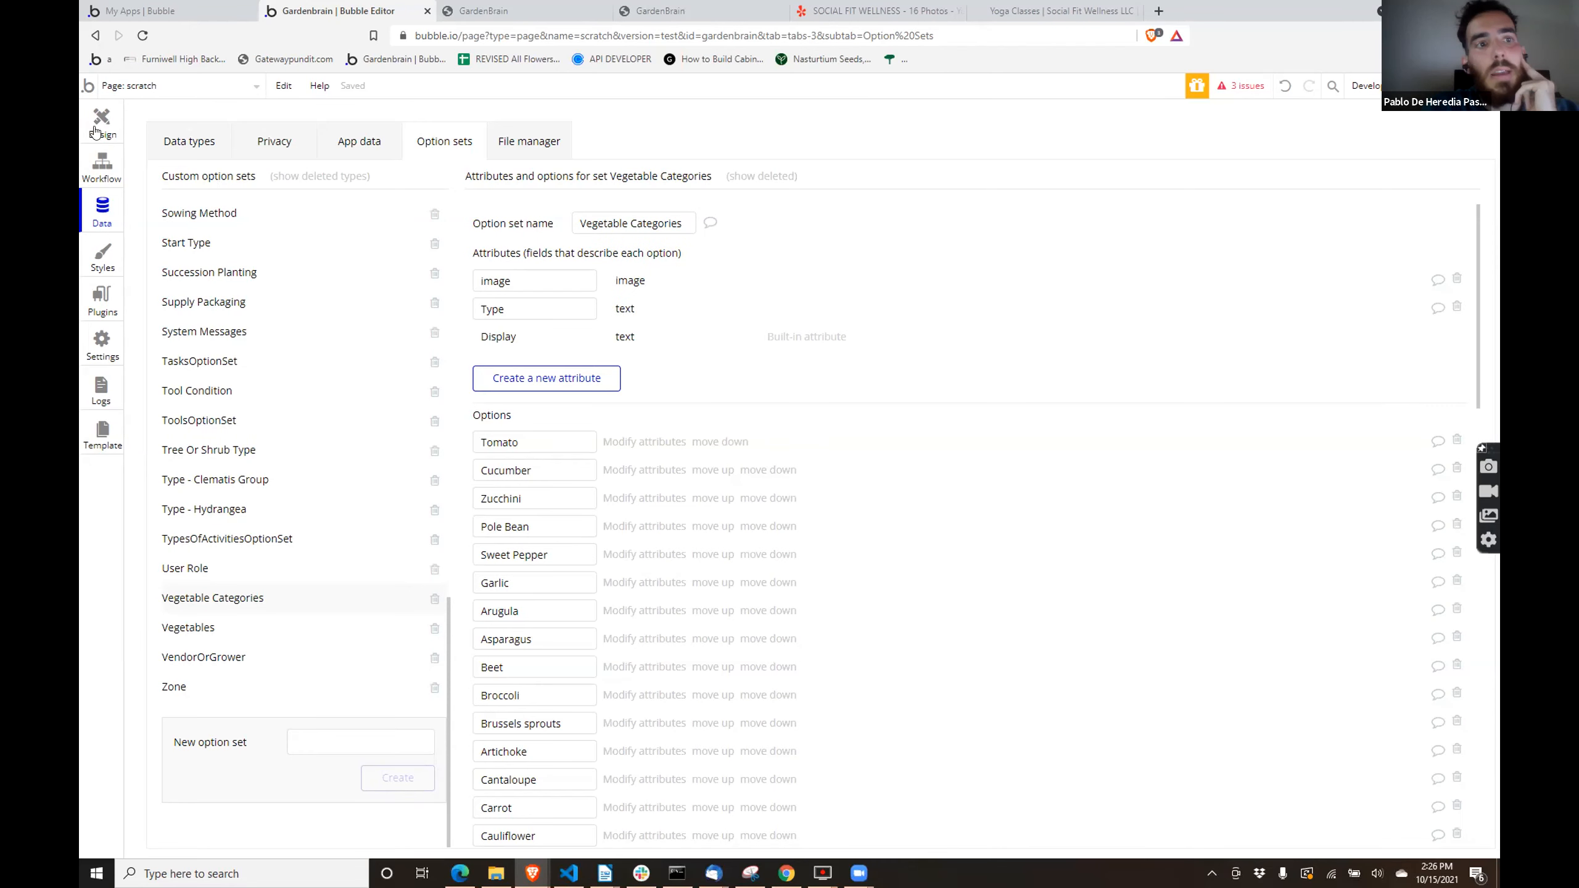
- Replace Image D in the nested myPlant repeating group with a text element about 62 by 32 px reading "image"
click(95, 128)
double_click(670, 224)
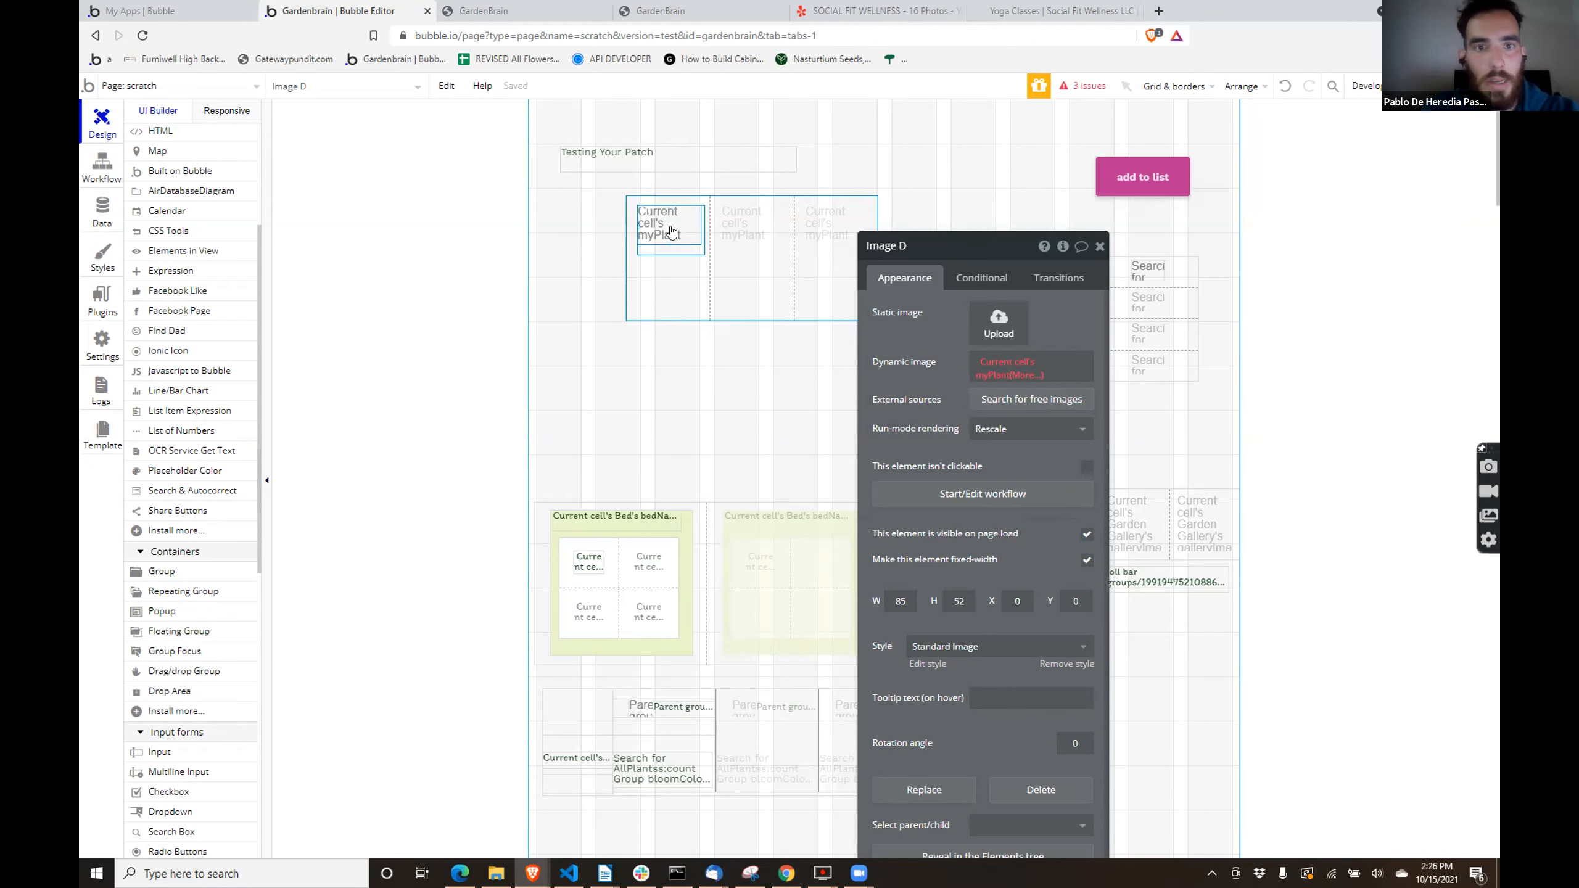
key(Escape)
scroll(216, 270, up, 4)
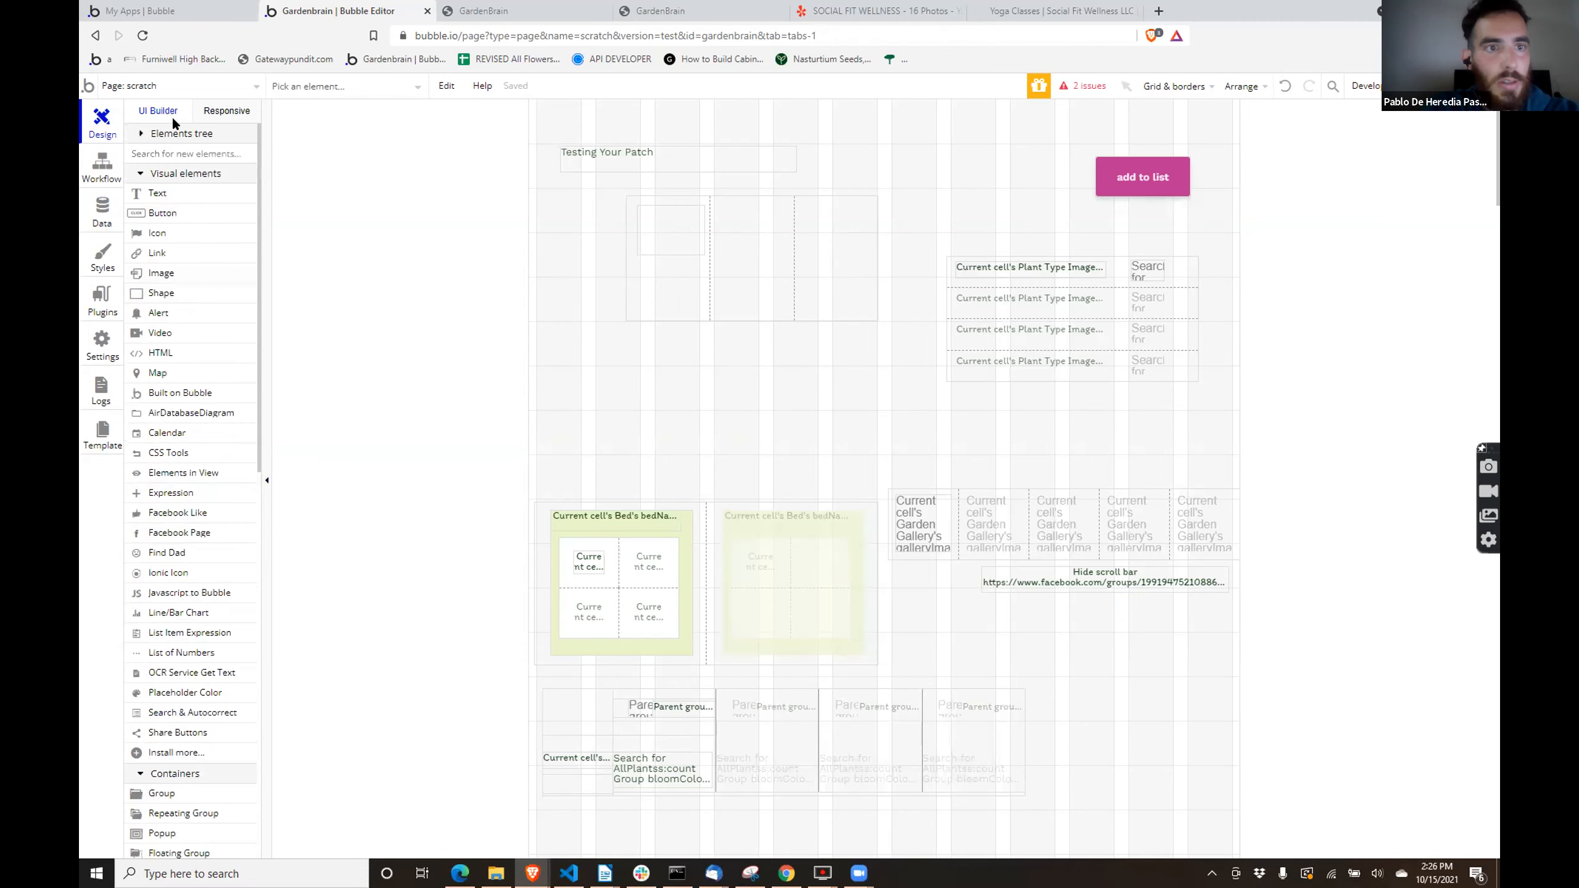
click(171, 192)
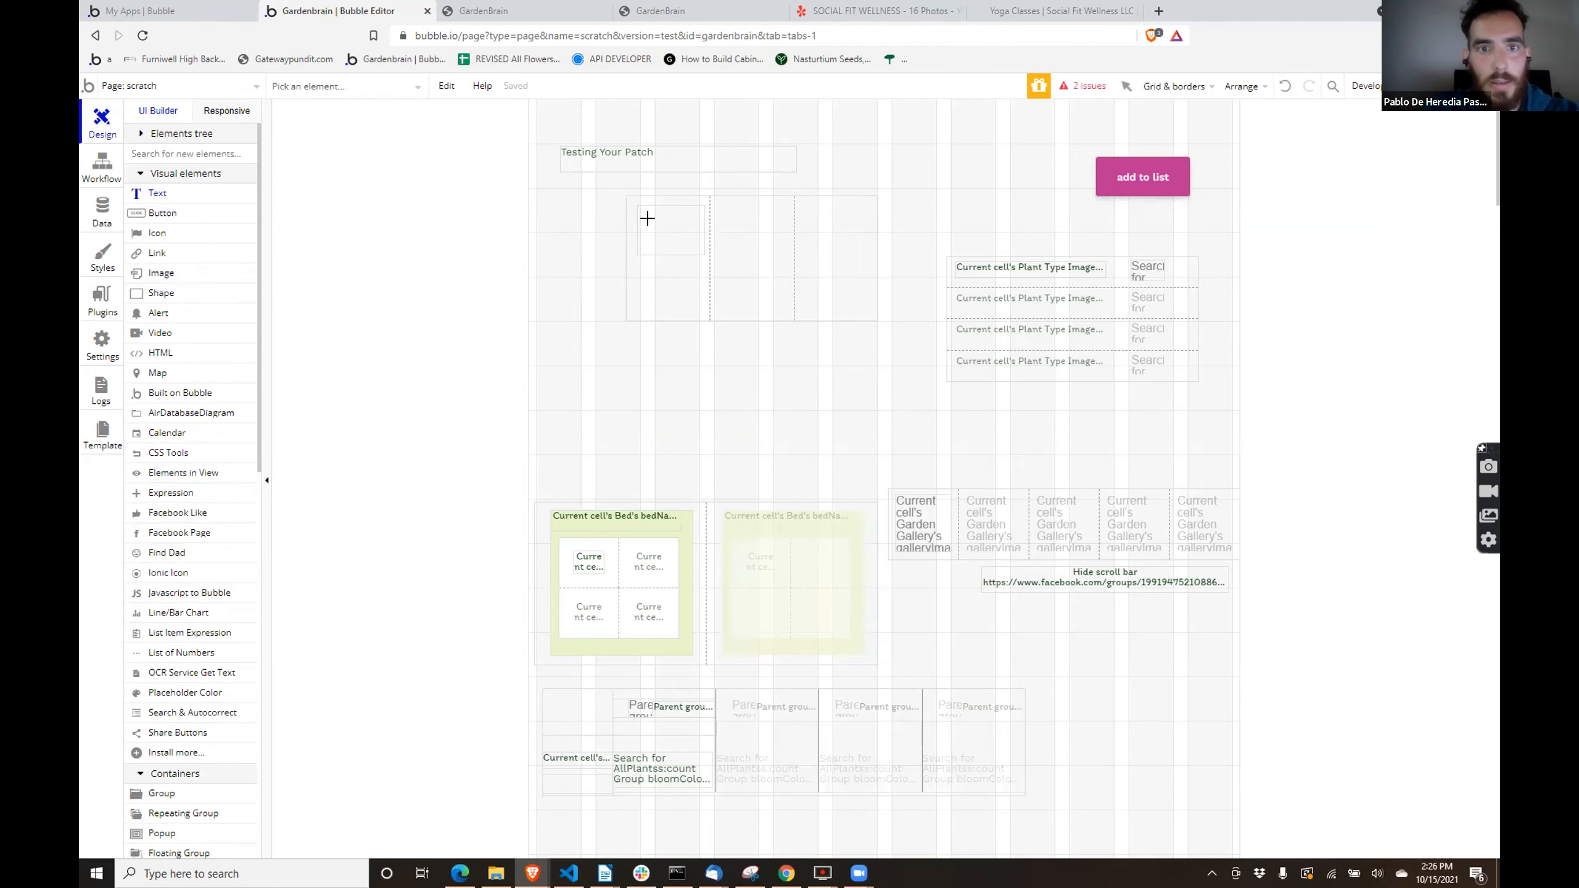
drag(642, 214, 687, 239)
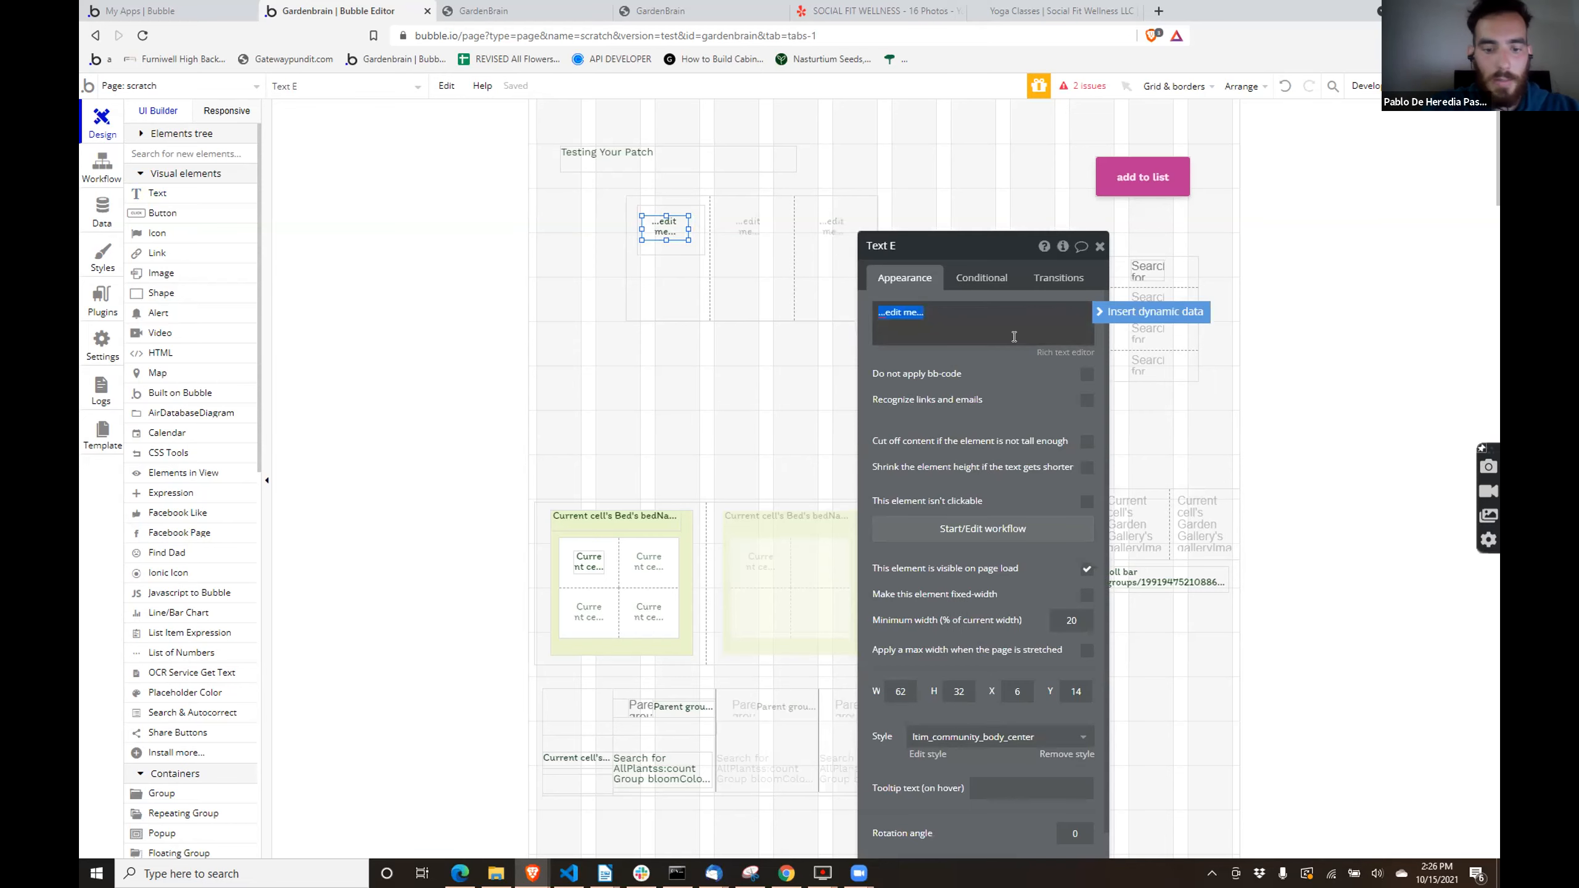
text(image)
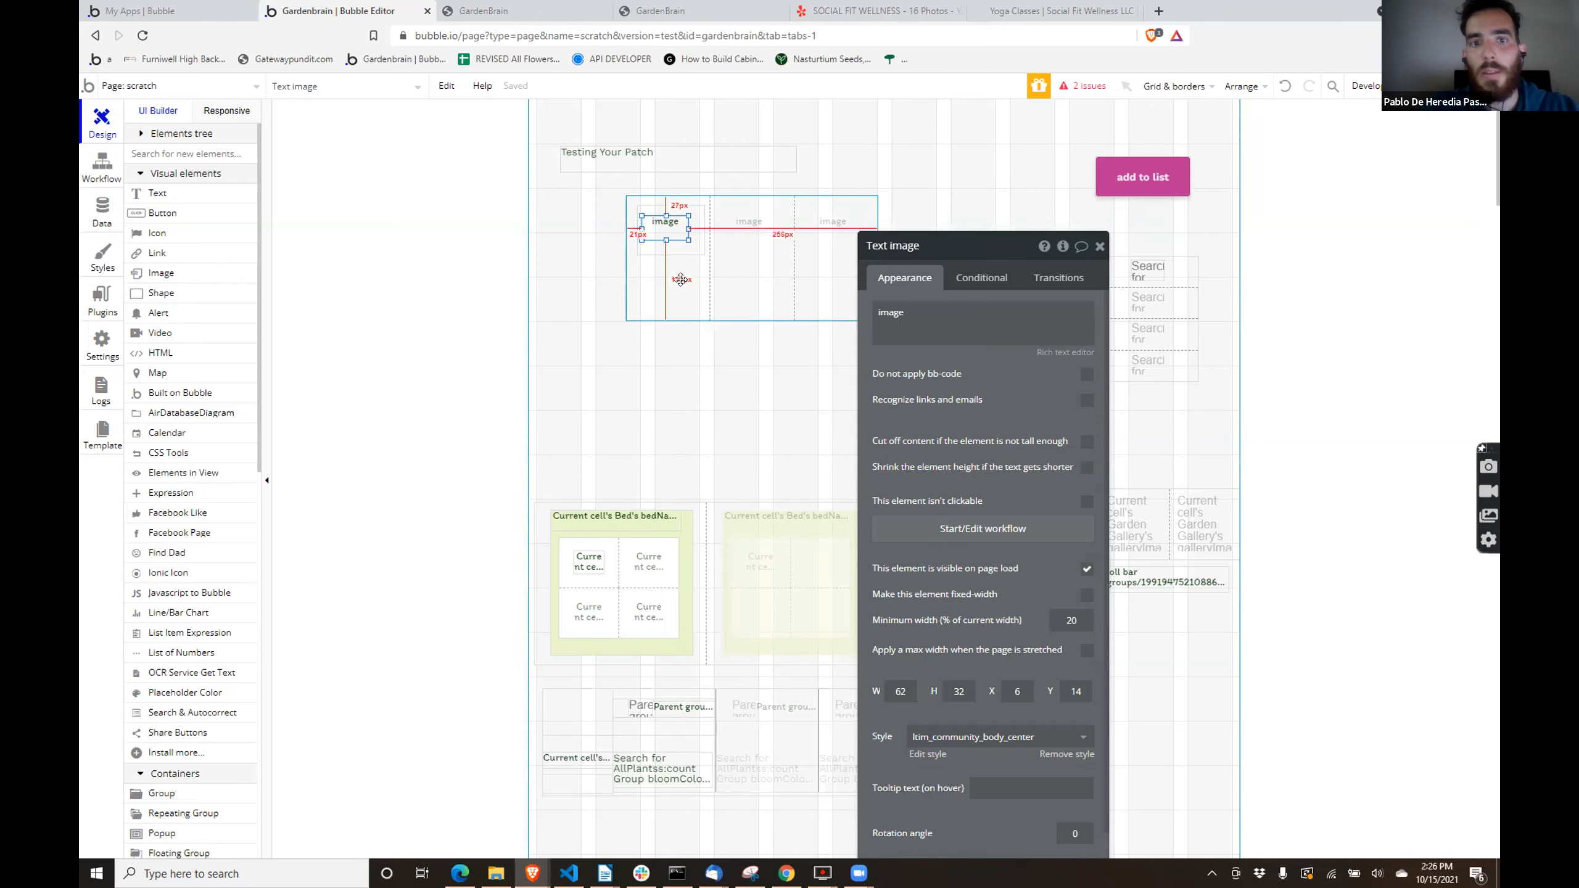
- Refresh the scratch page preview, close the debugger's inspector, and check how the nested placeholder text repeats on the page
click(749, 229)
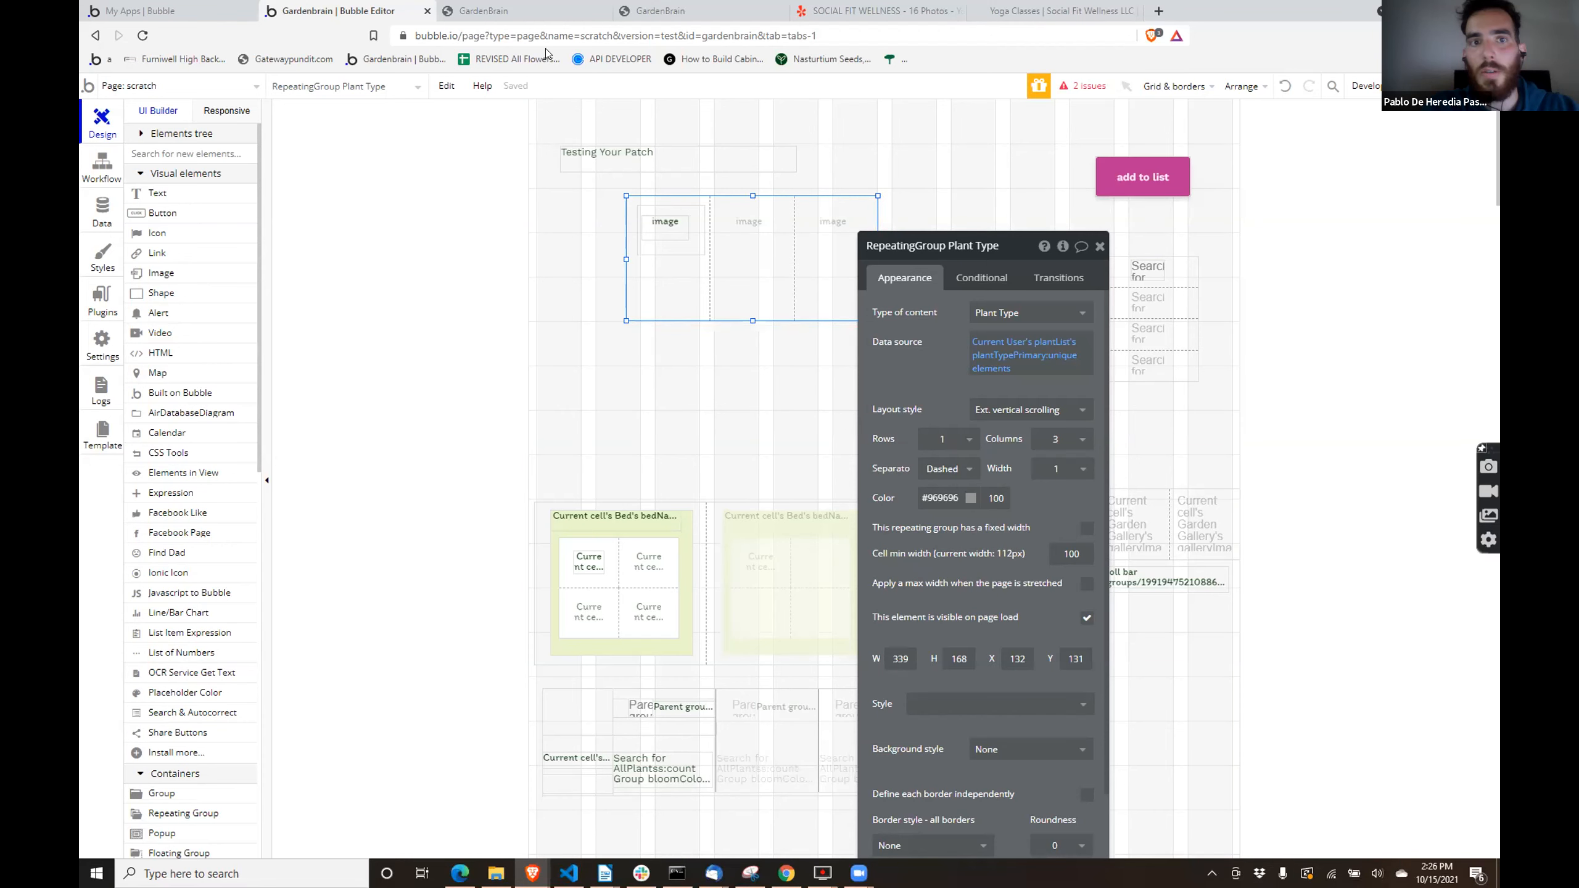
click(485, 9)
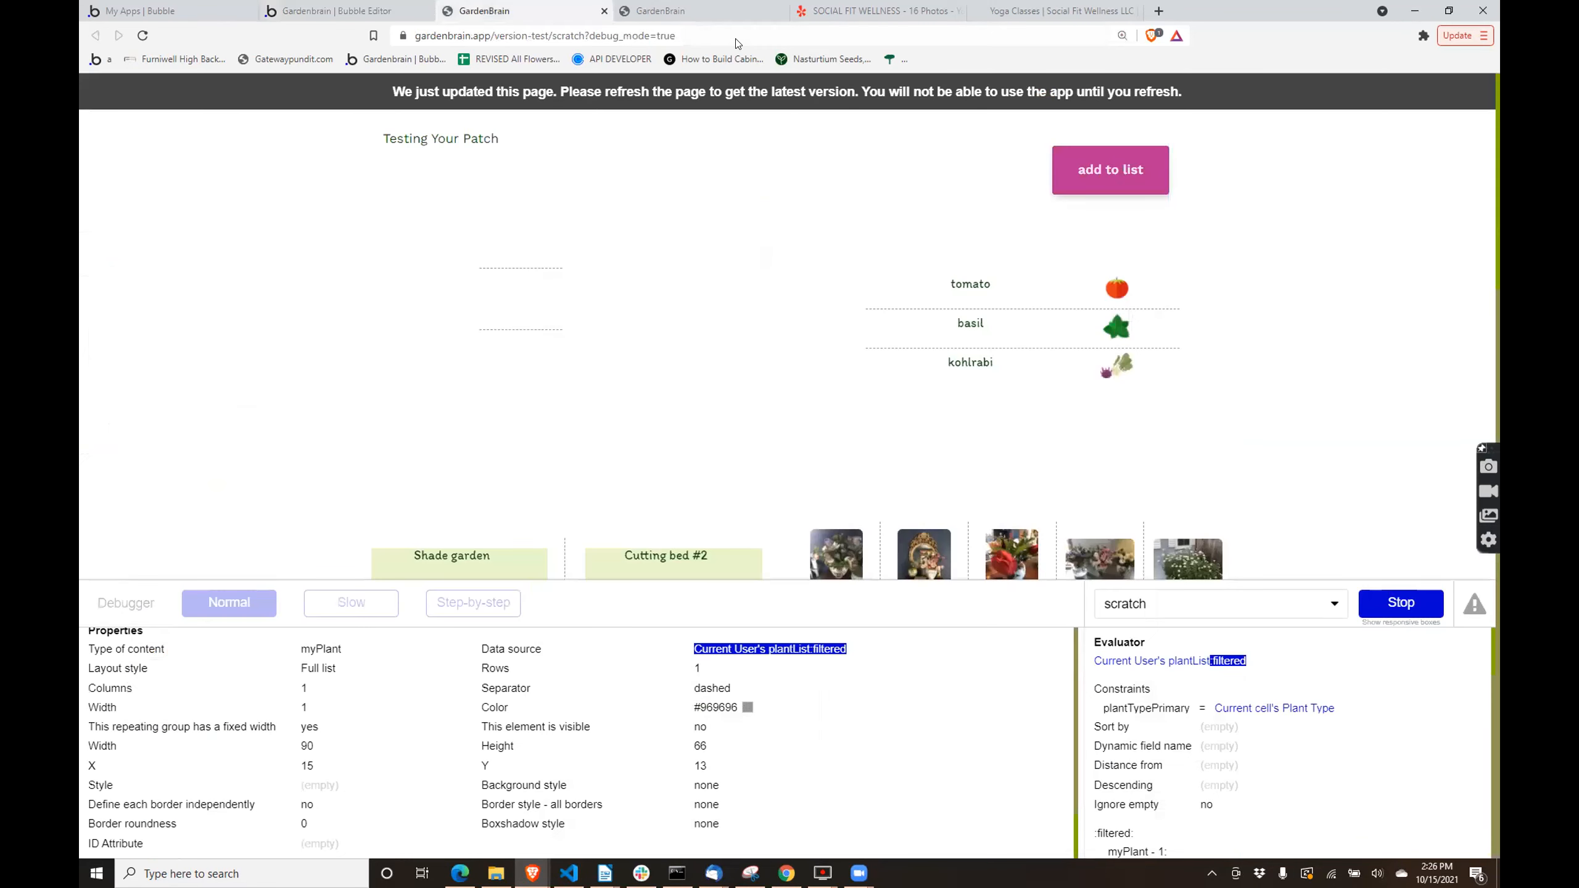
click(787, 91)
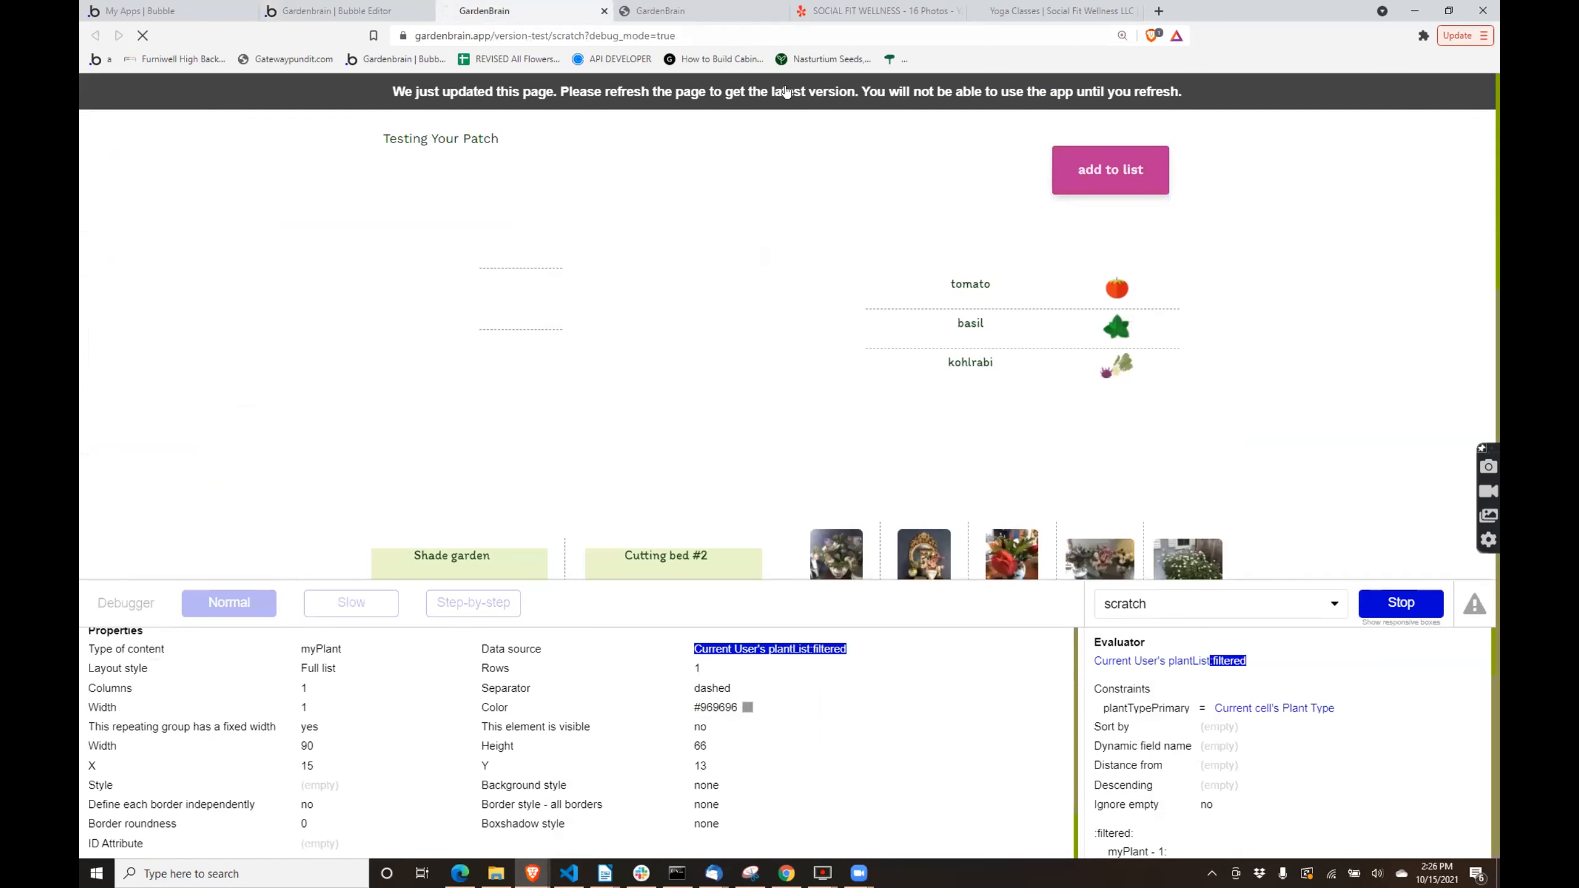
click(1386, 600)
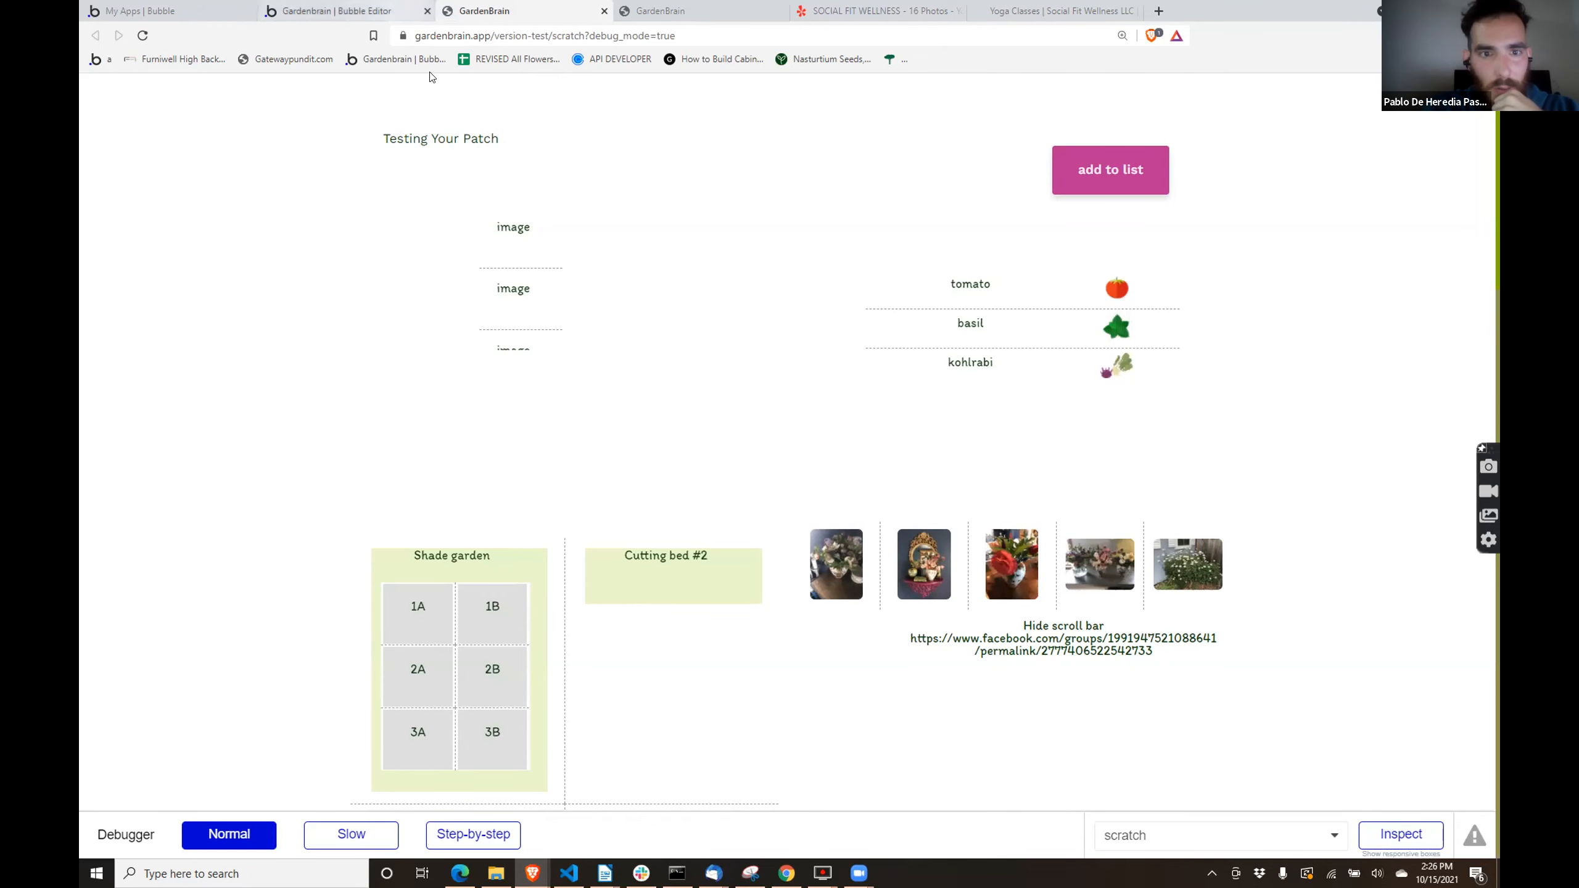
scroll(543, 359, down, 2)
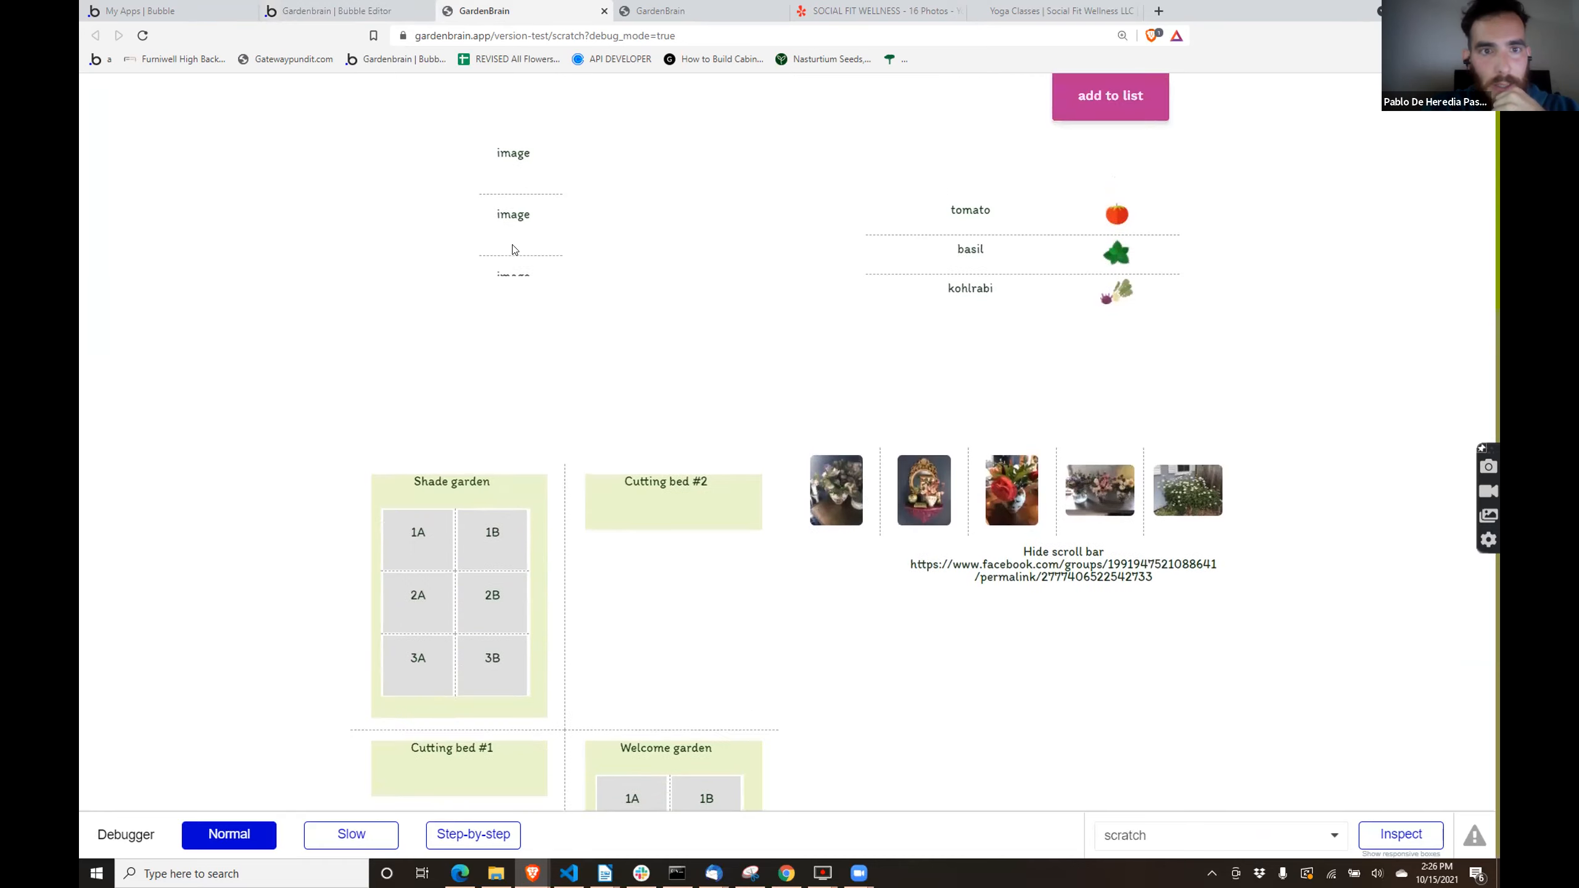
scroll(515, 250, up, 2)
- Set the layout style of the outer Plant Type repeating group to Full list and refresh the scratch page preview
click(332, 9)
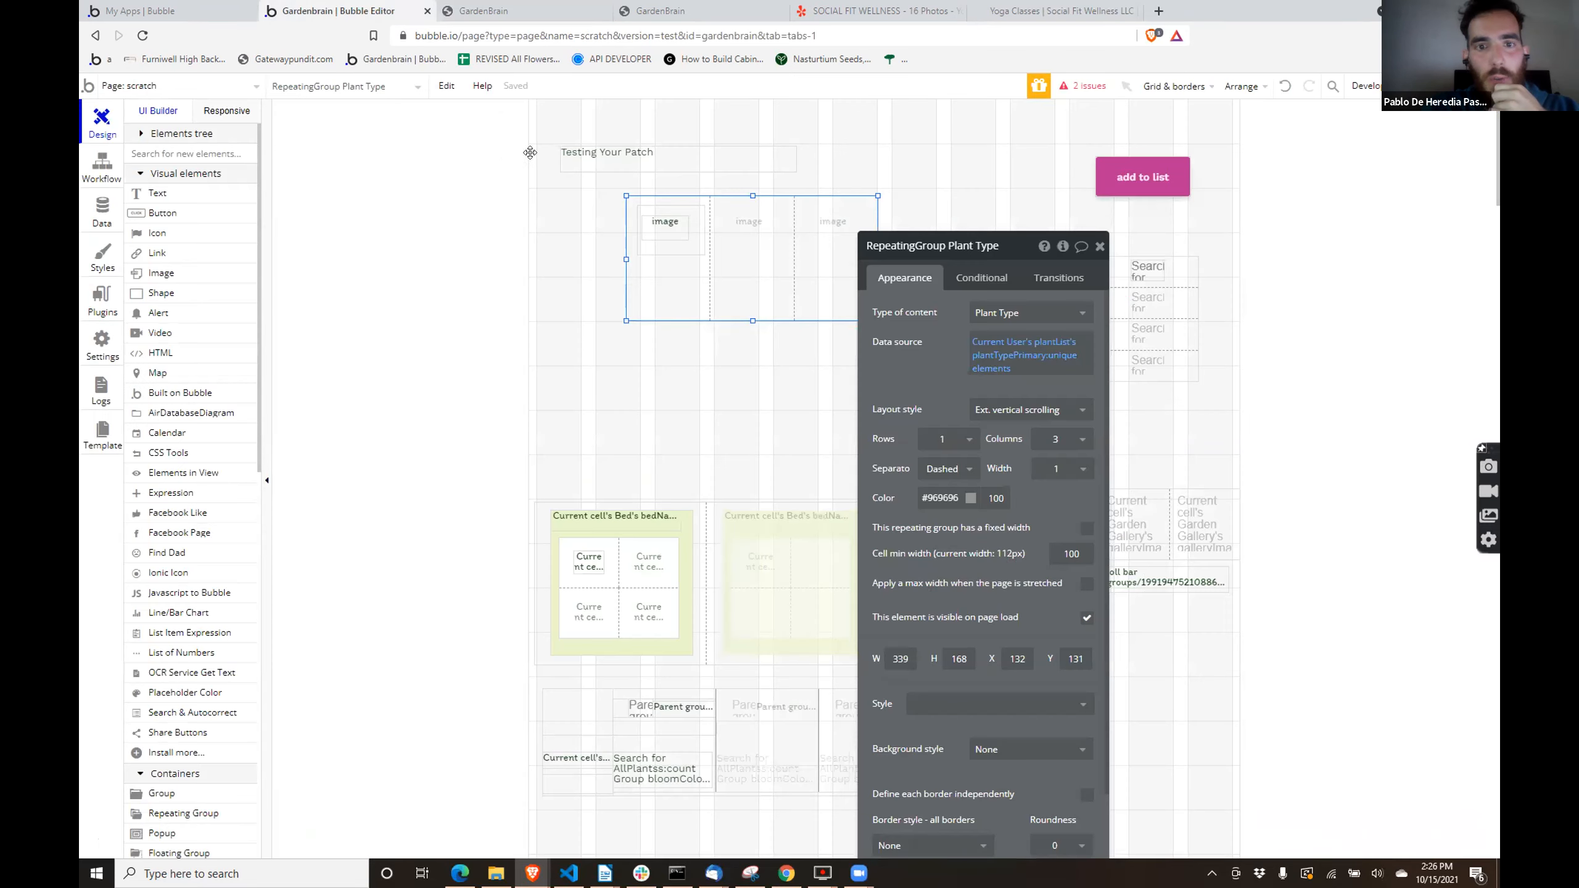
click(1026, 410)
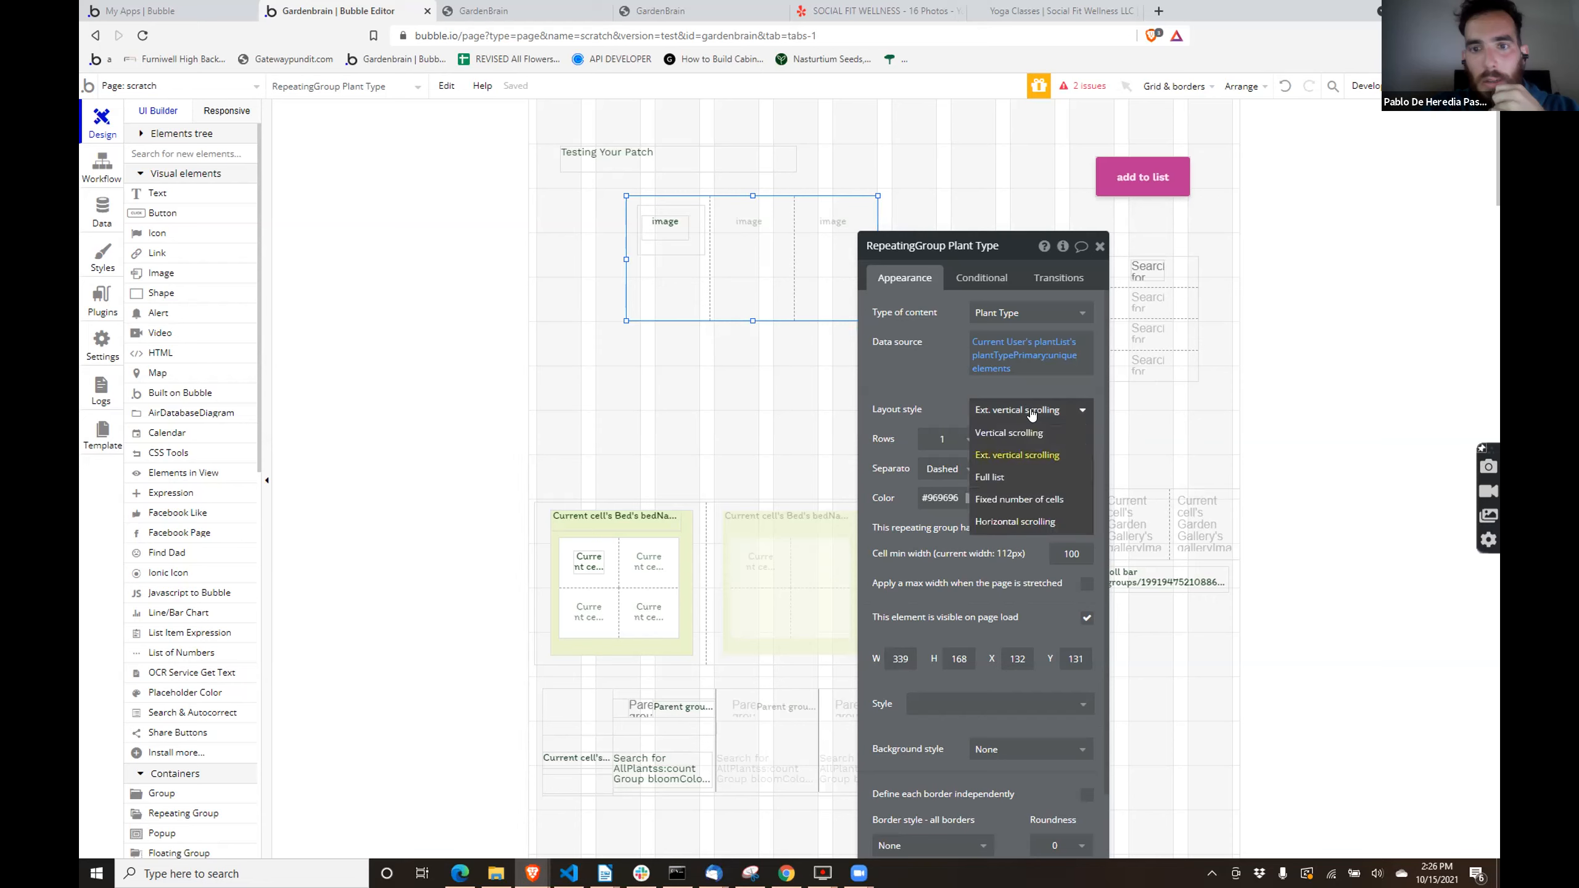
click(1002, 476)
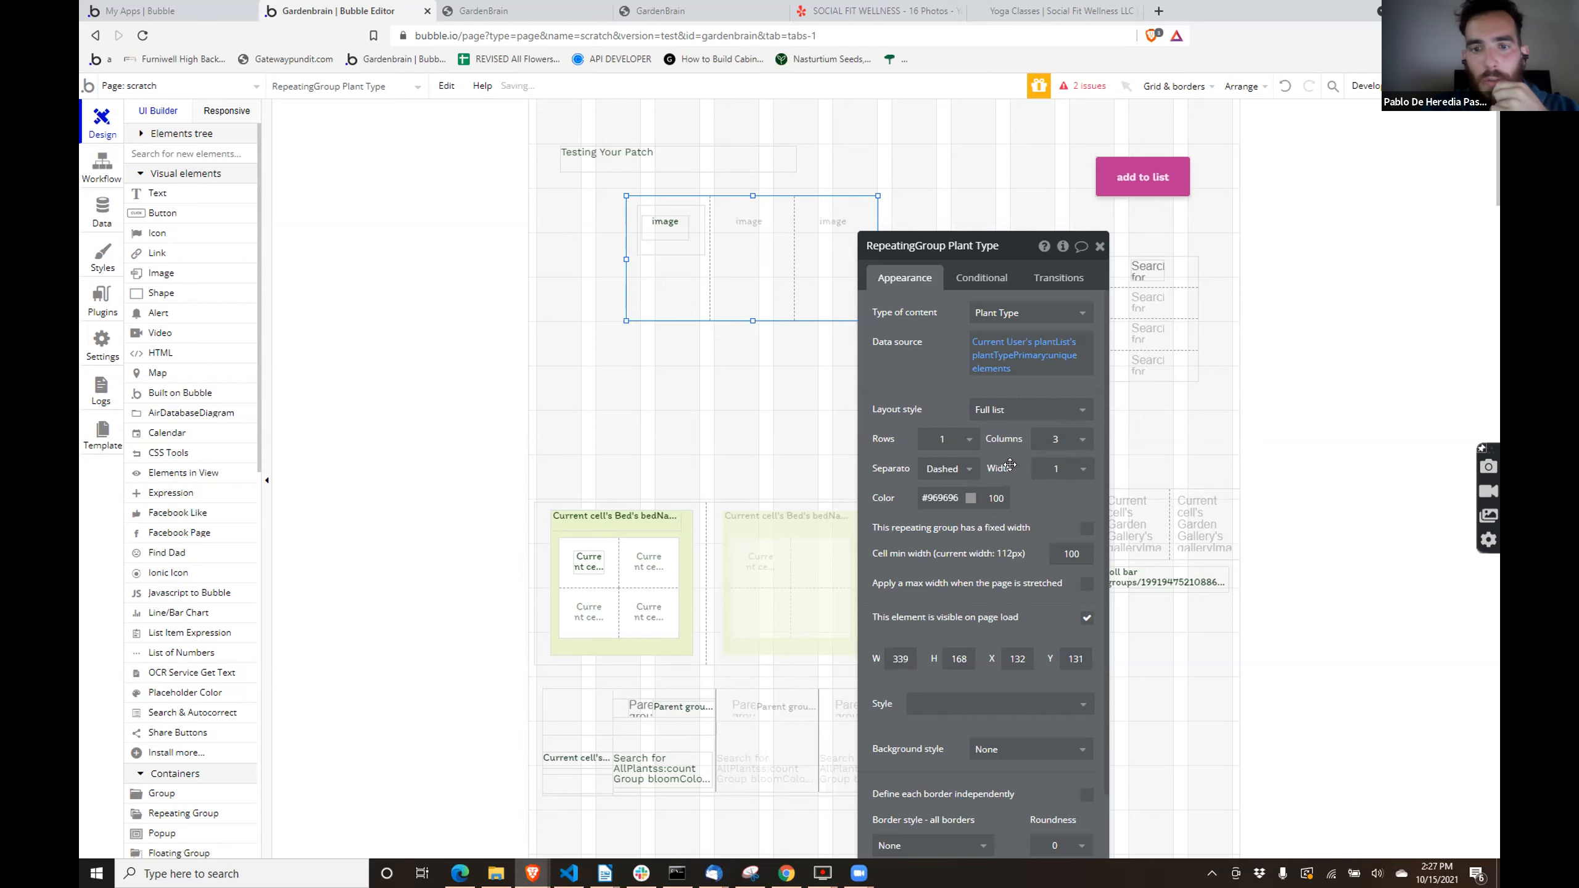
click(673, 243)
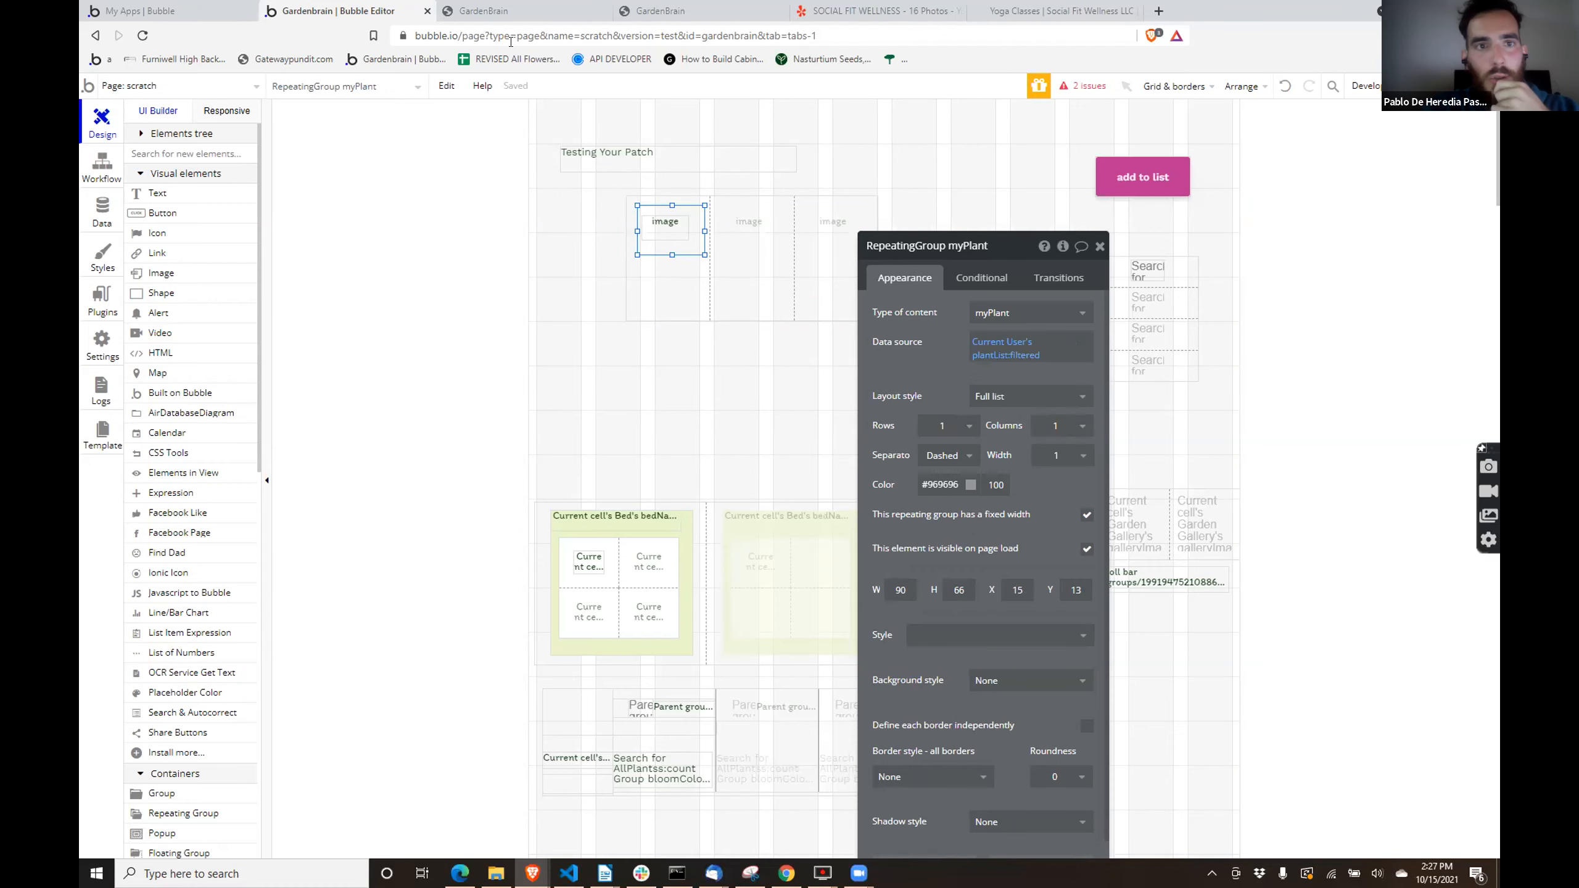
click(497, 11)
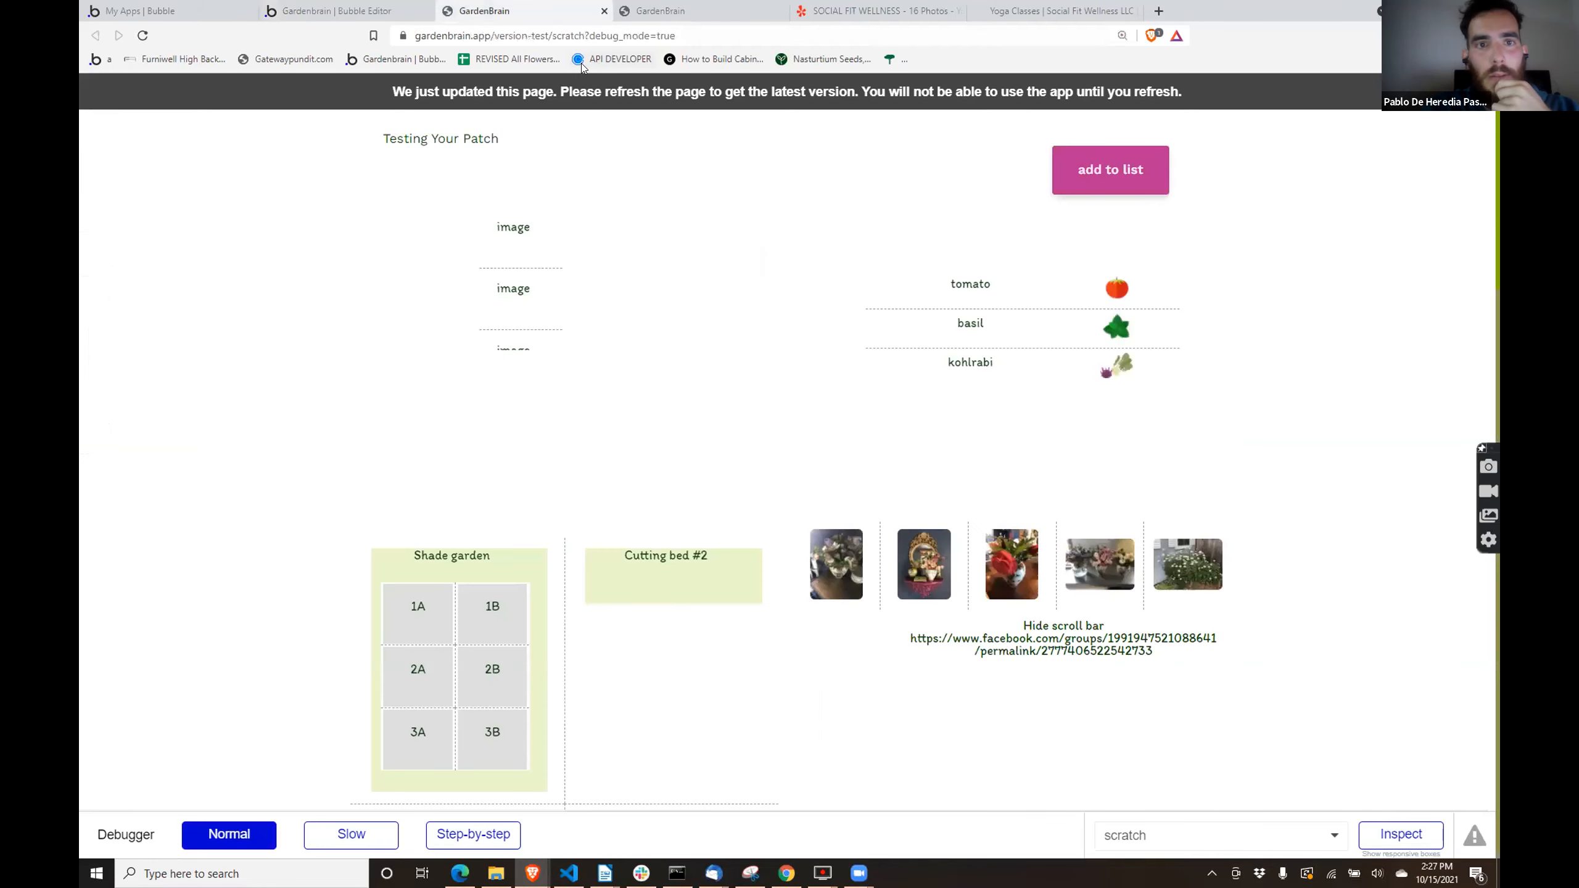
click(574, 93)
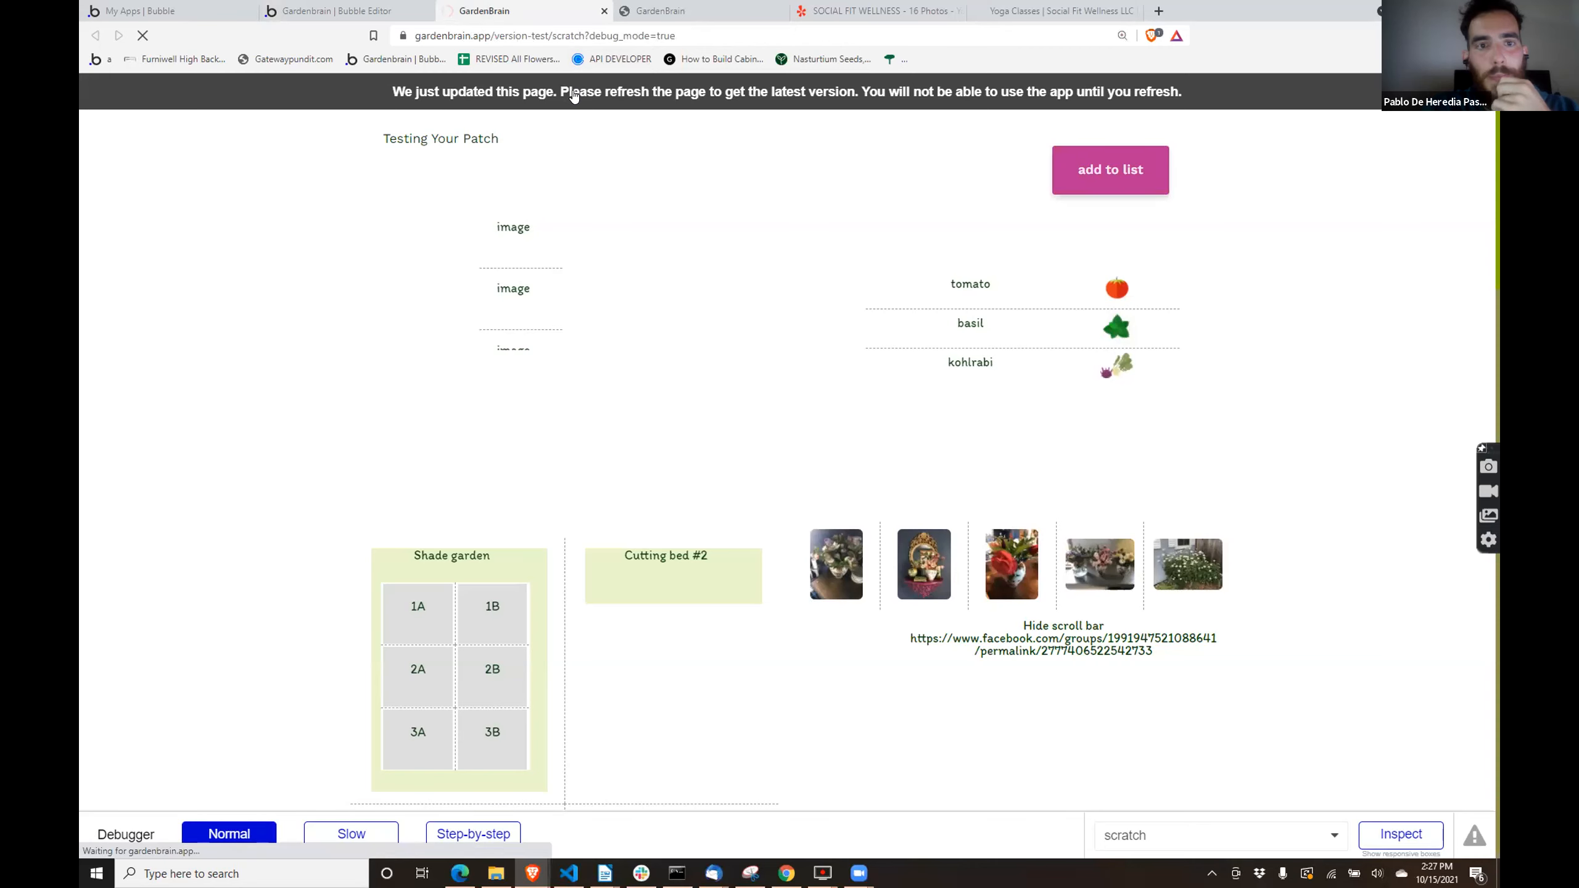
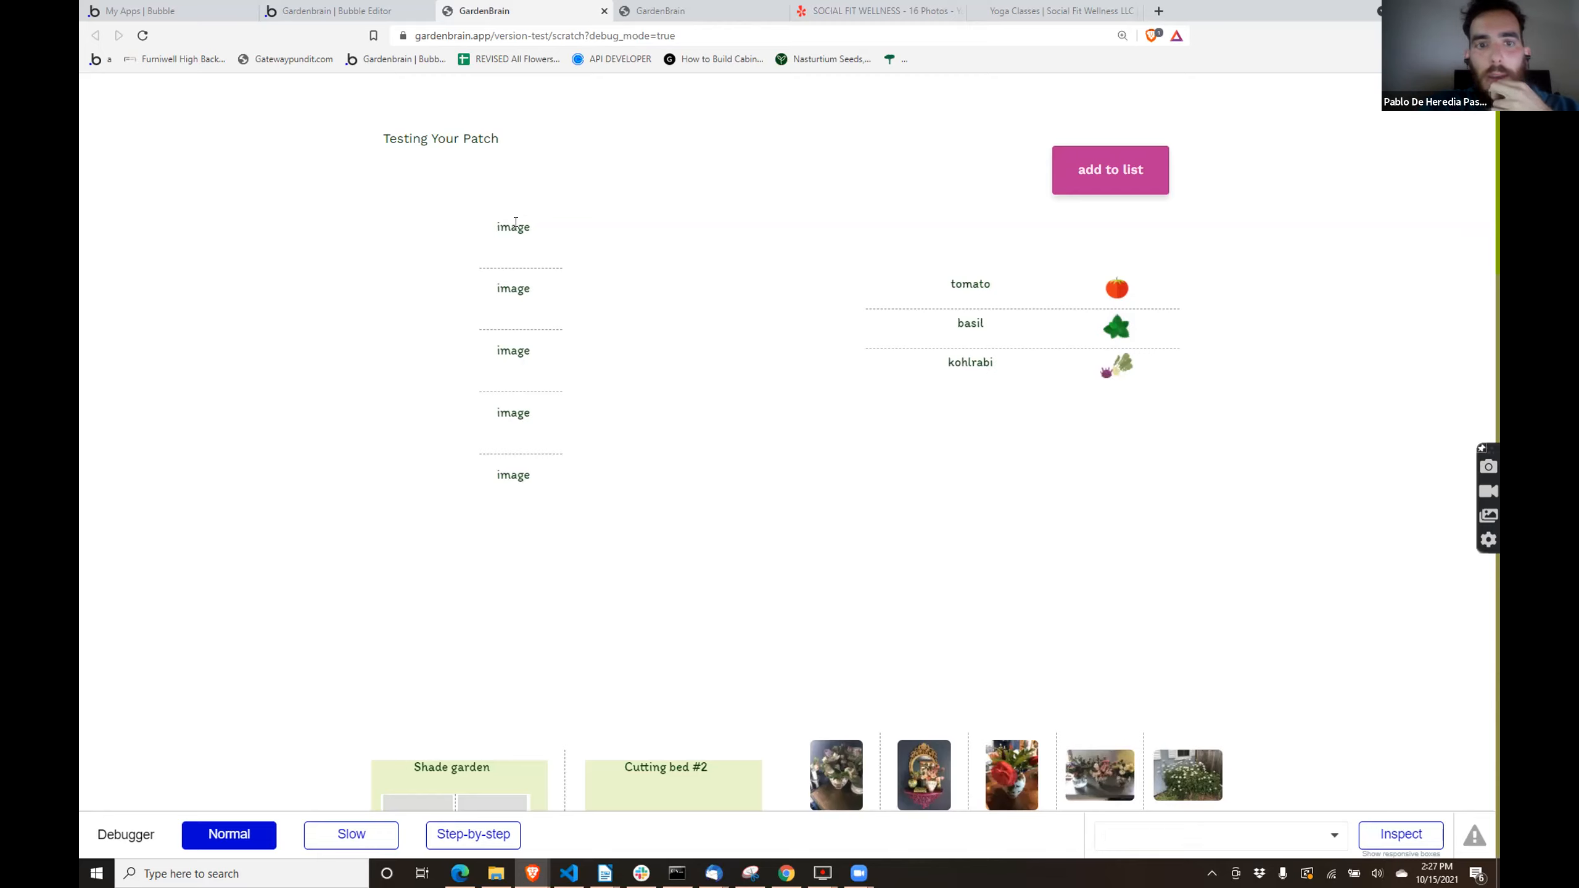
- Return to the editor's app data and look through the list of custom option sets
click(393, 9)
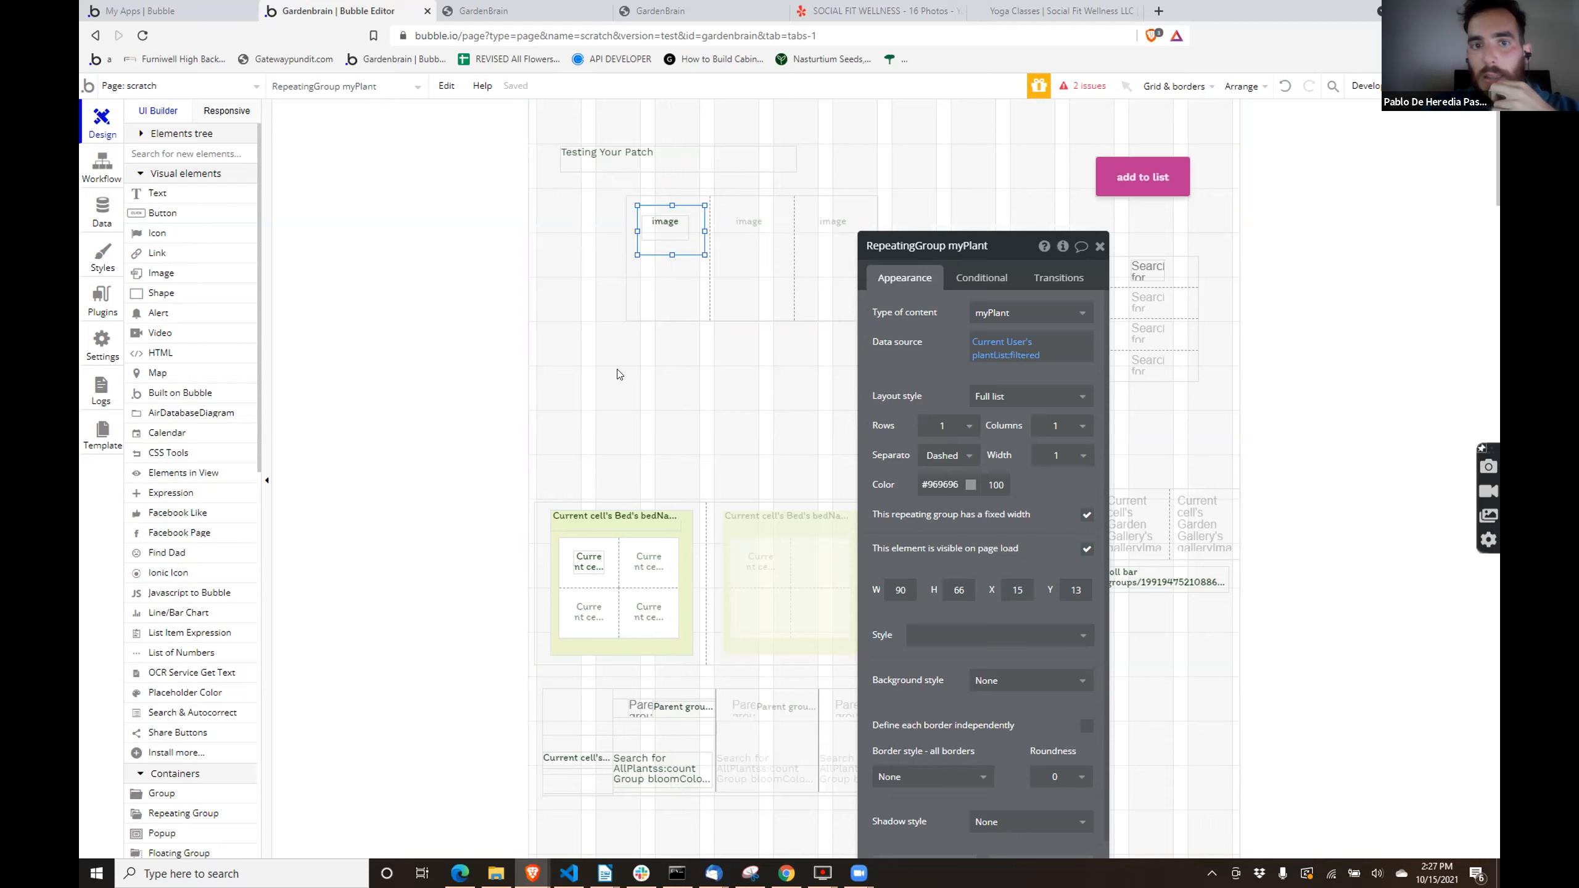
click(100, 210)
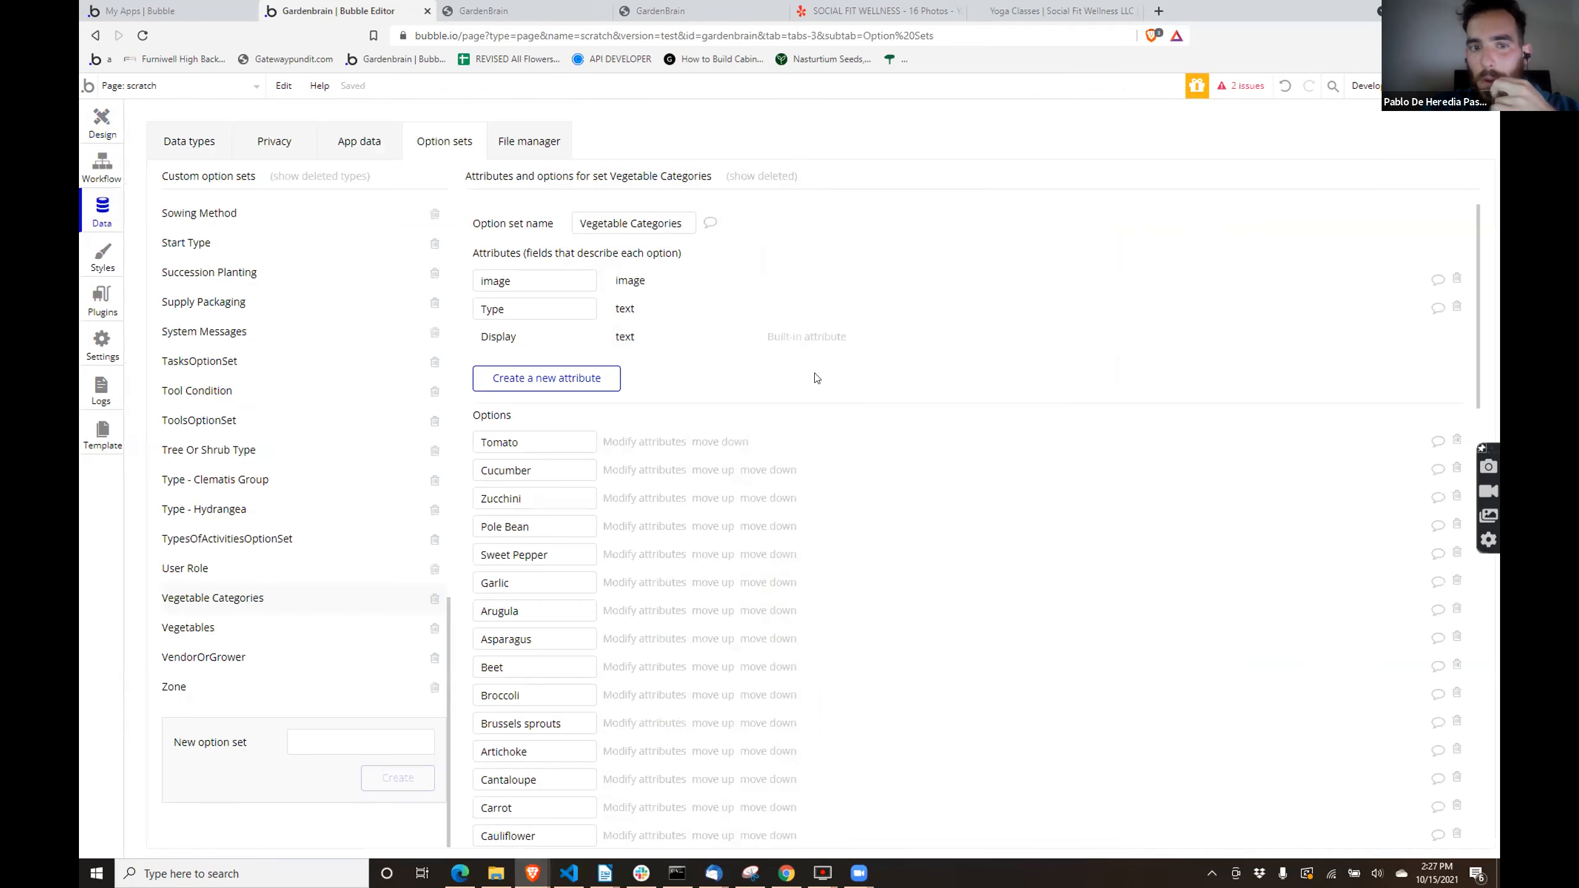
scroll(329, 401, up, 15)
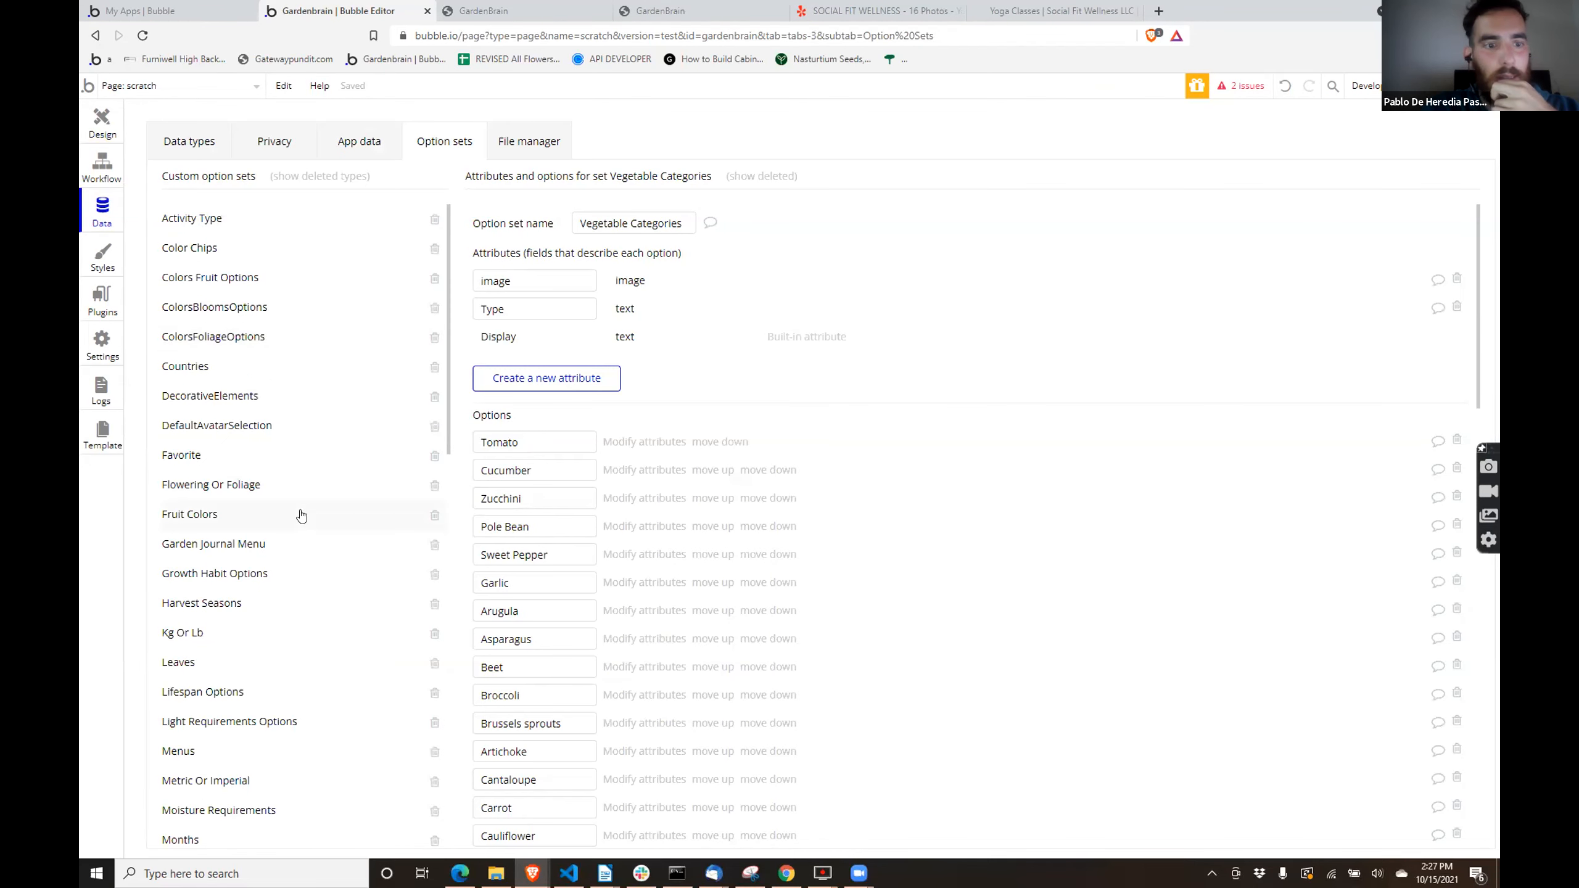
scroll(301, 515, down, 2)
scroll(294, 507, down, 5)
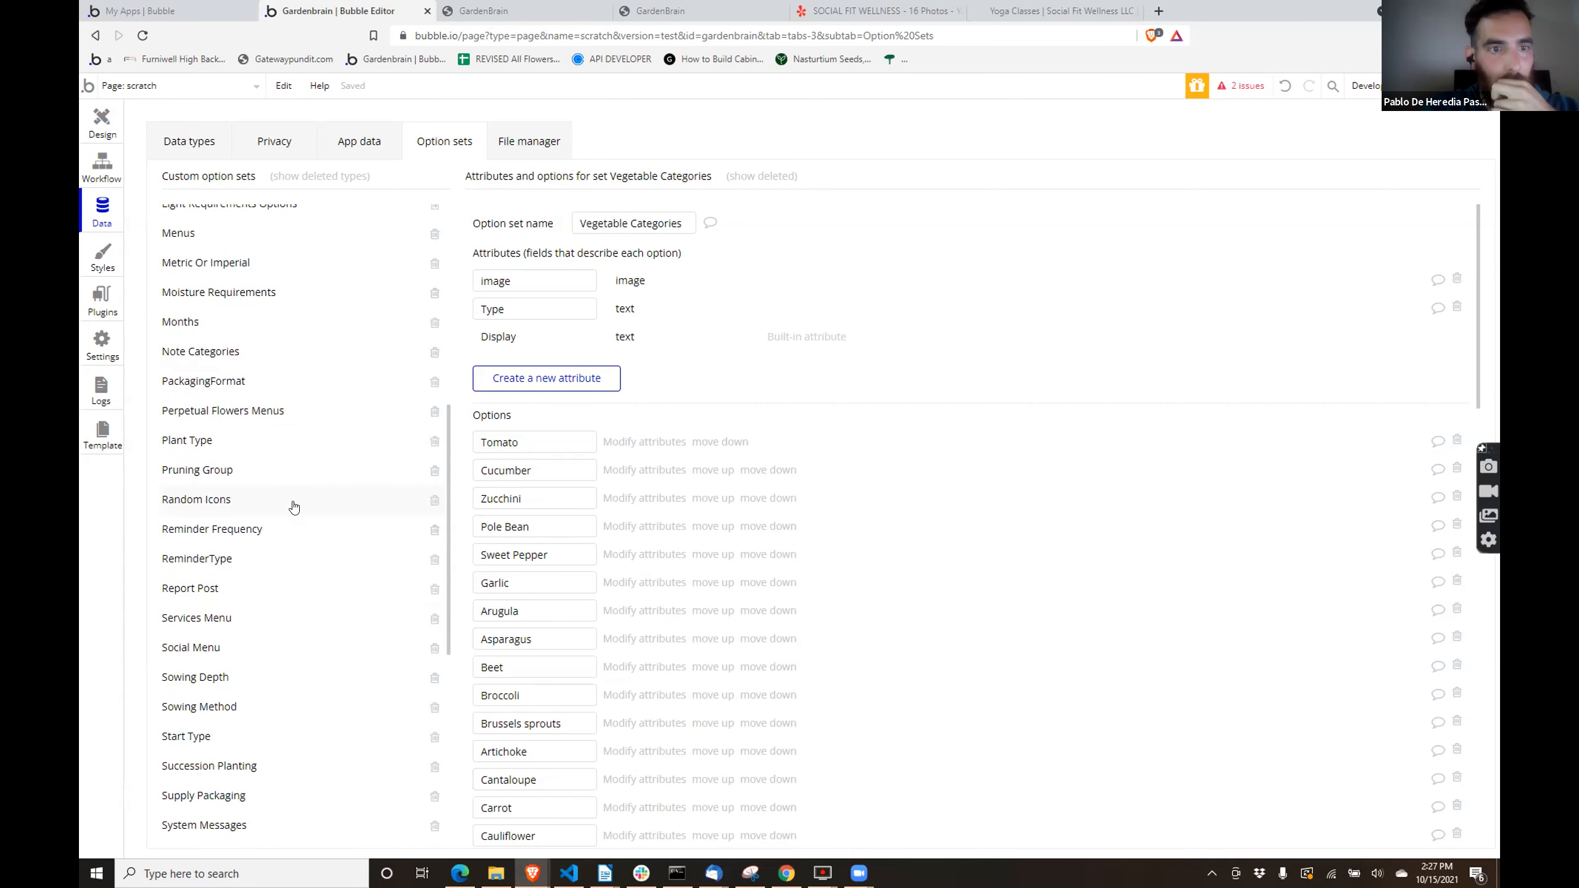
scroll(294, 507, up, 1)
- Inspect the data source of the outer Plant Type repeating group on the scratch page
click(98, 130)
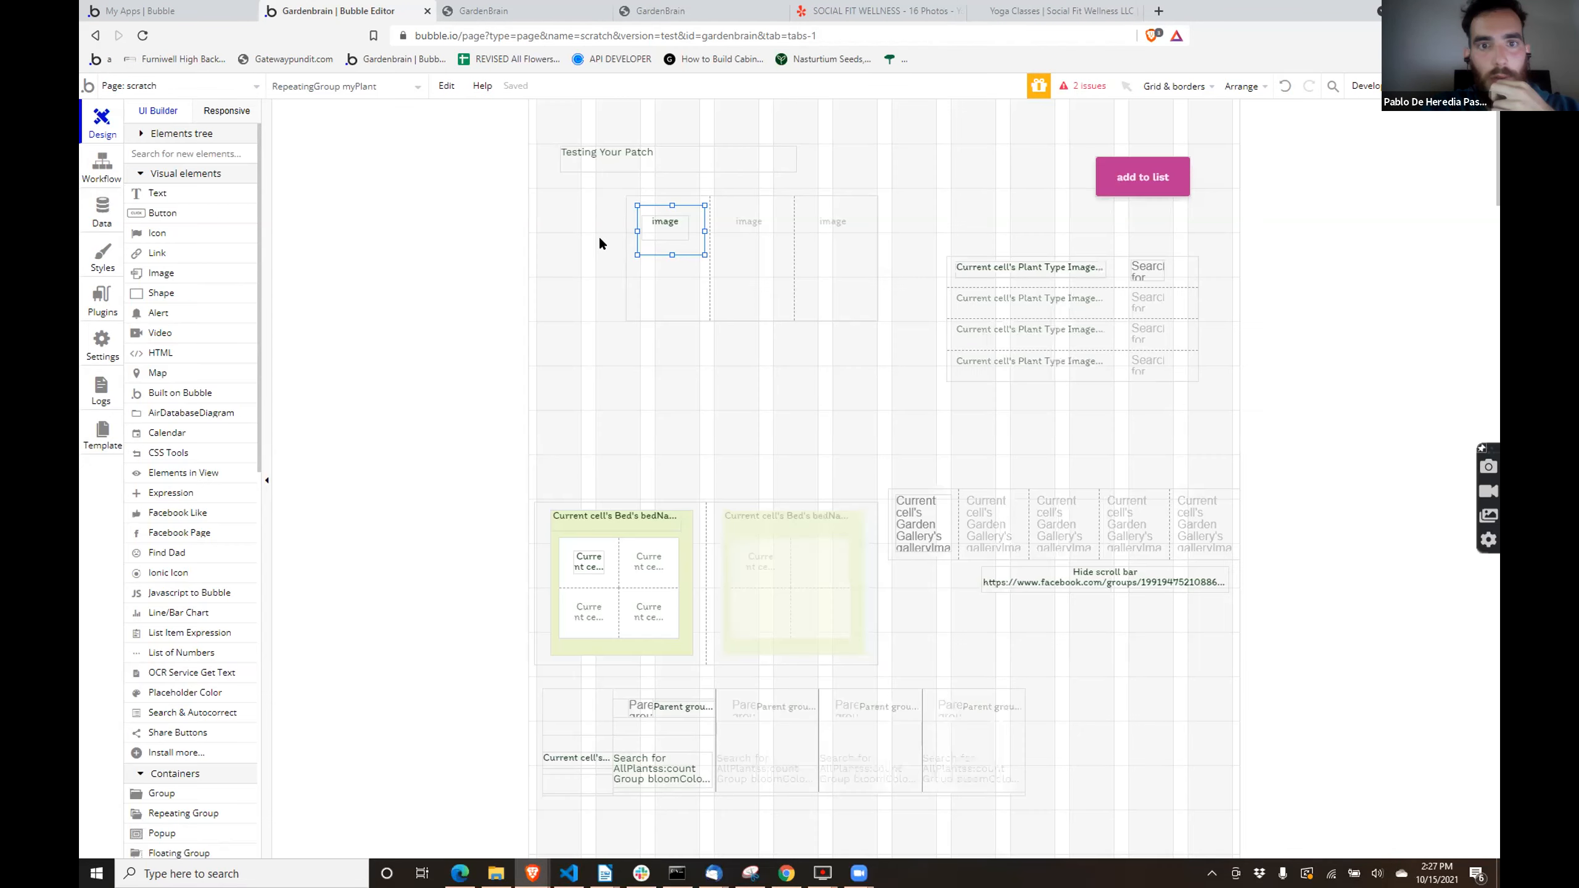
double_click(753, 264)
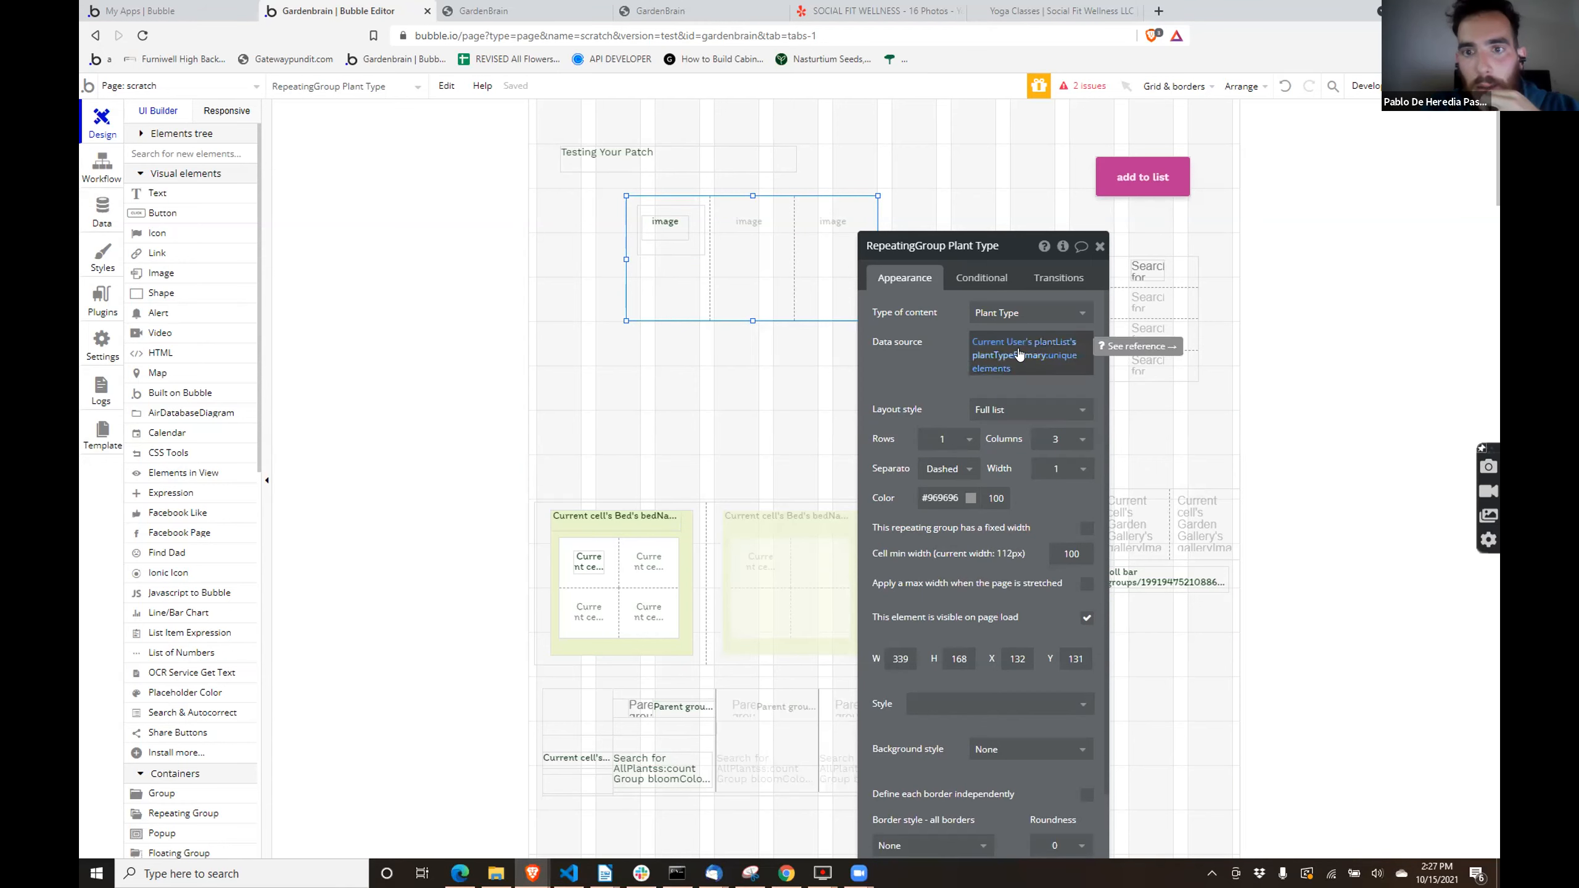
mouse_move(1036, 343)
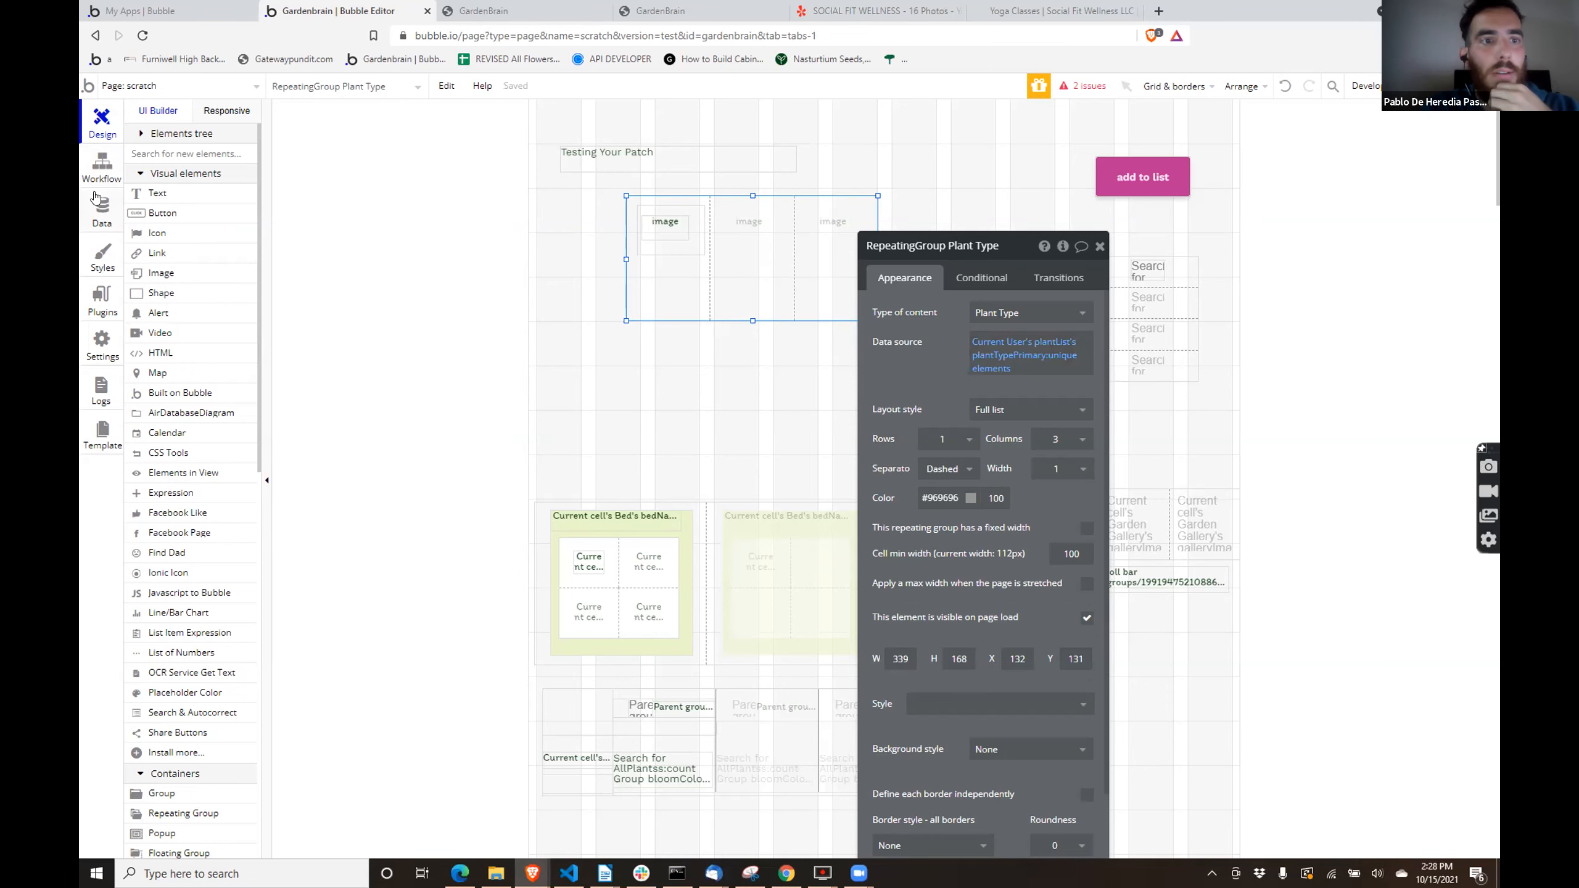
- Go back to the option sets and scan the list around Plant Type and Vegetable Categories
click(98, 217)
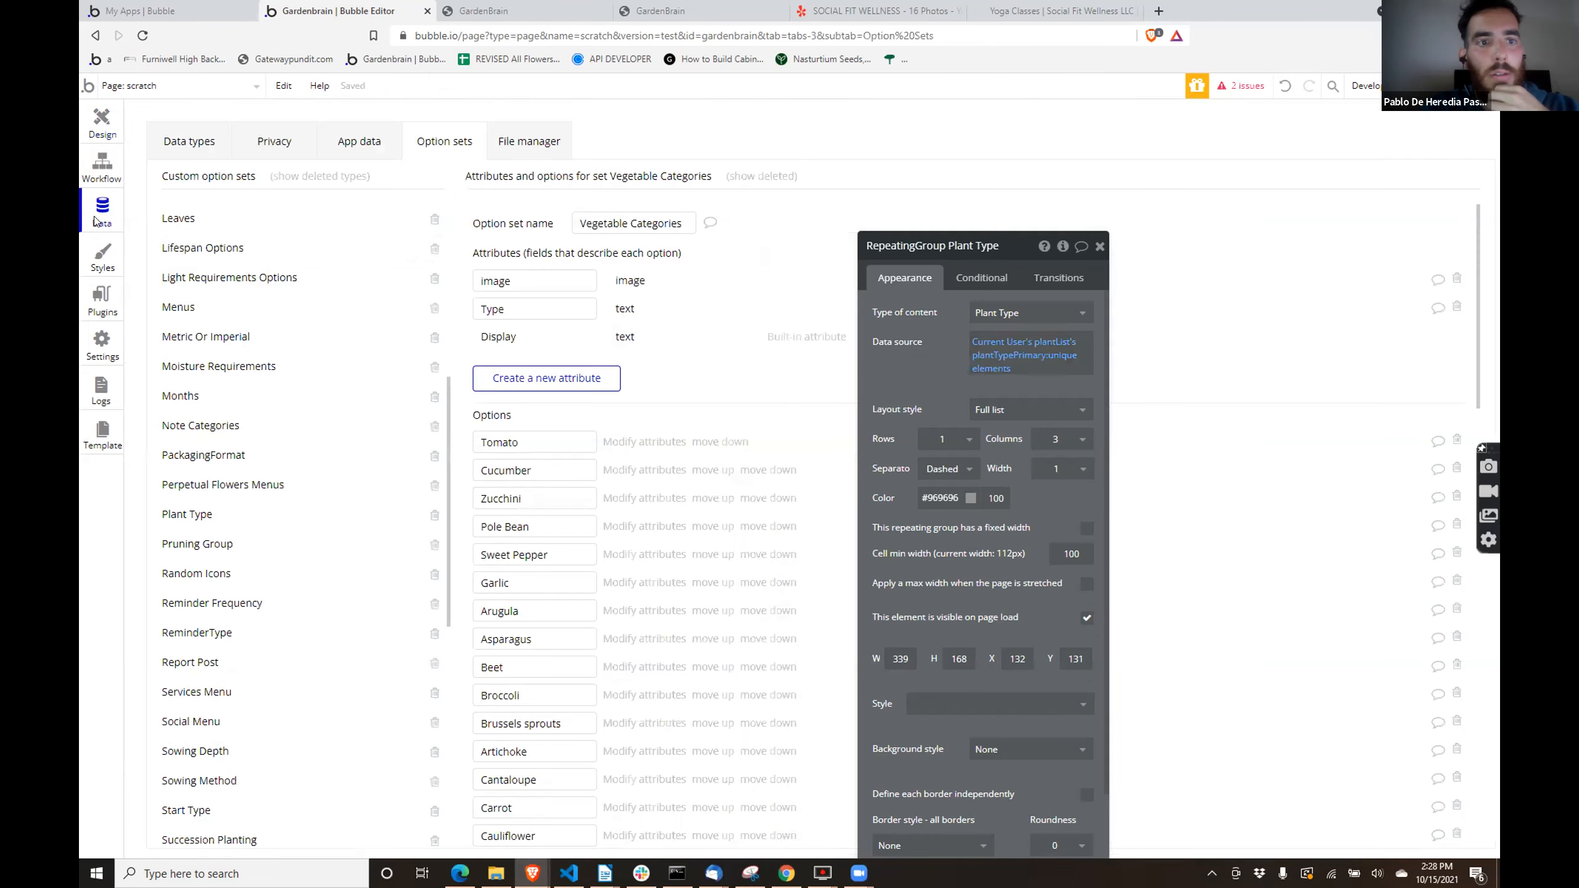
scroll(278, 486, down, 5)
scroll(278, 500, up, 10)
scroll(279, 503, up, 2)
scroll(278, 503, down, 12)
scroll(227, 424, up, 6)
scroll(233, 409, up, 2)
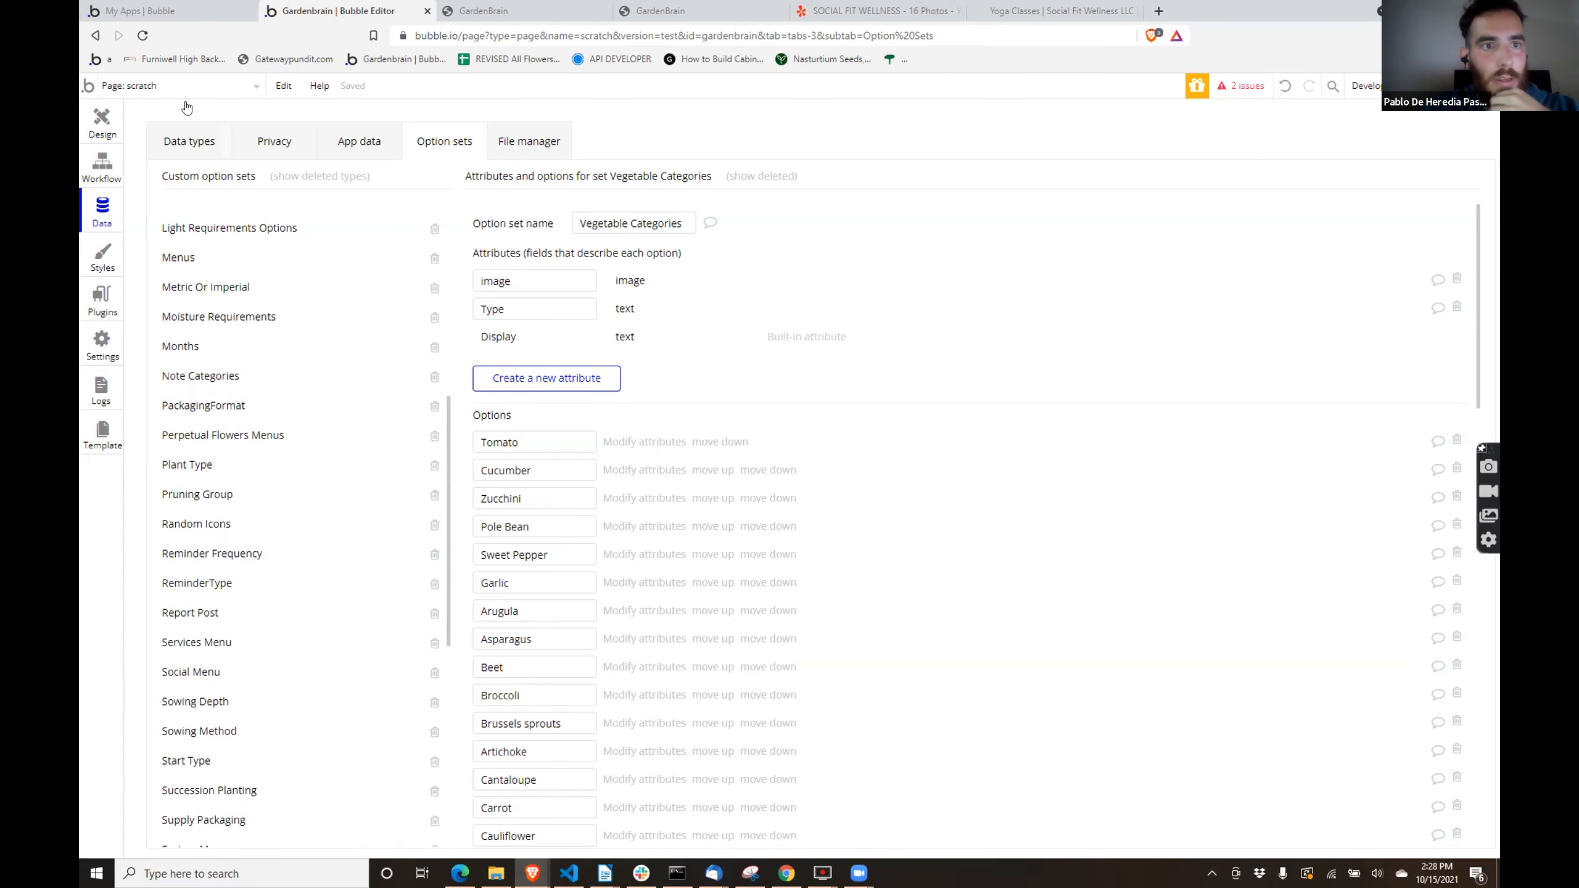
- Open the myPlant data type and review its fields down to the end of the list
click(169, 131)
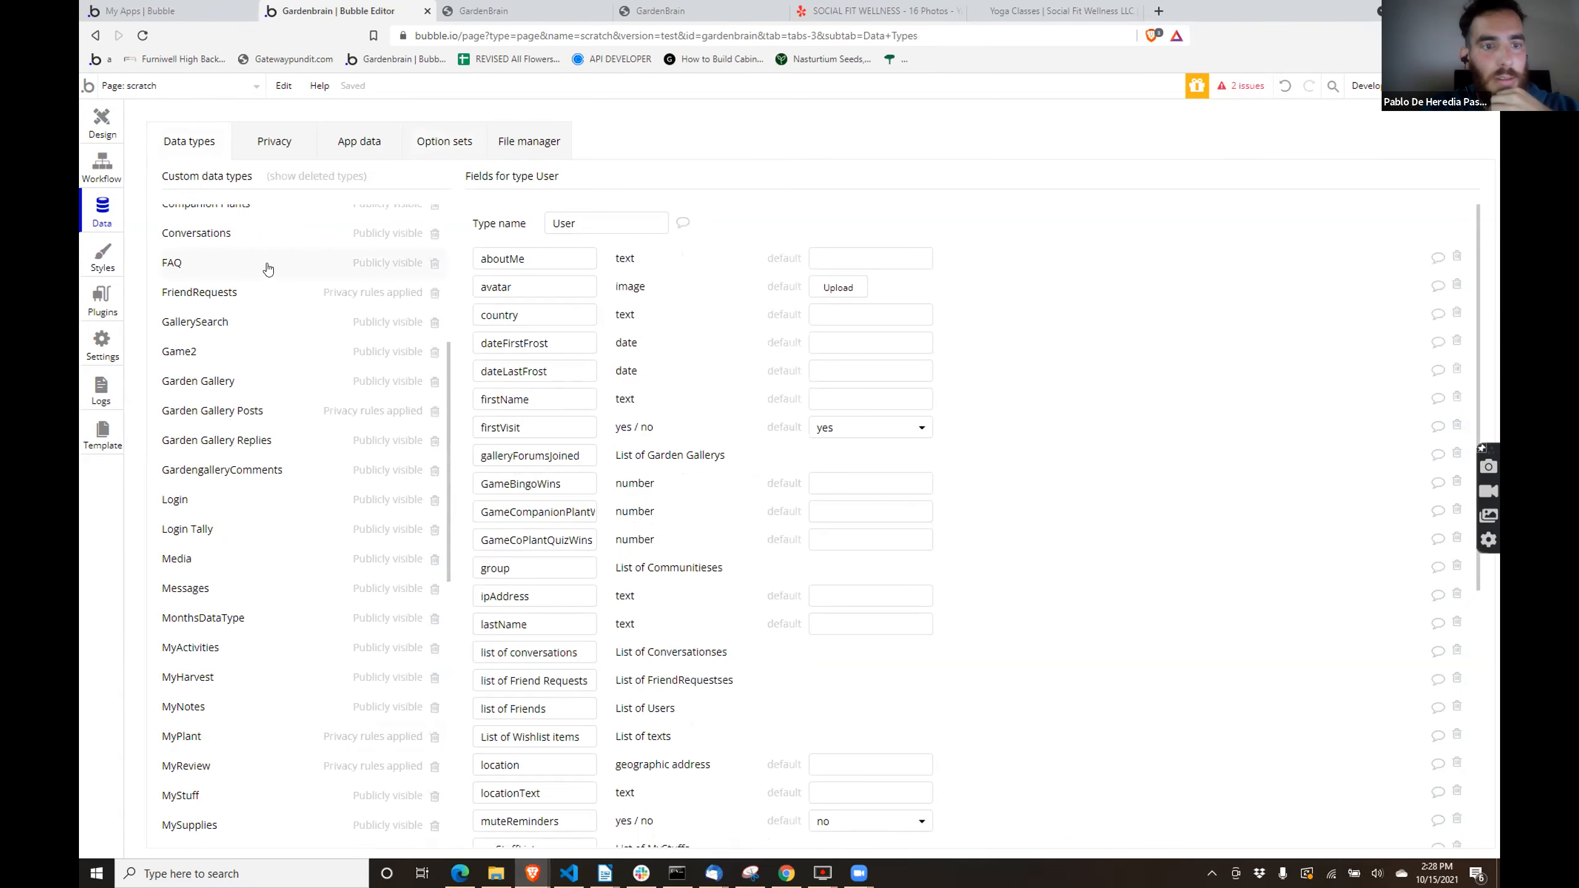
click(194, 732)
scroll(748, 273, down, 3)
scroll(749, 273, down, 1)
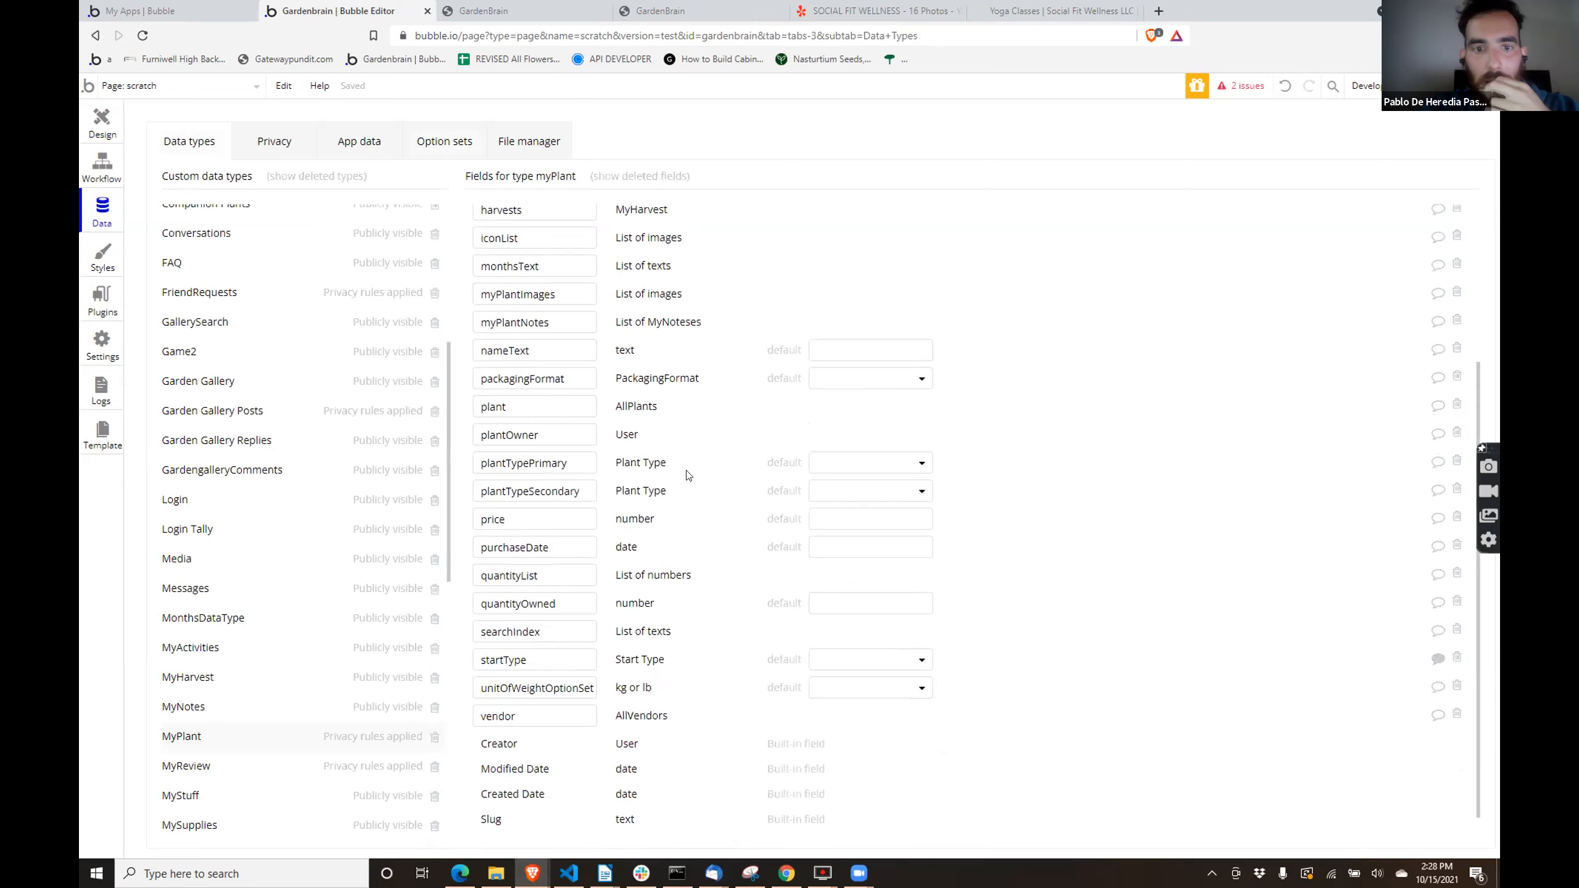
scroll(653, 426, down, 1)
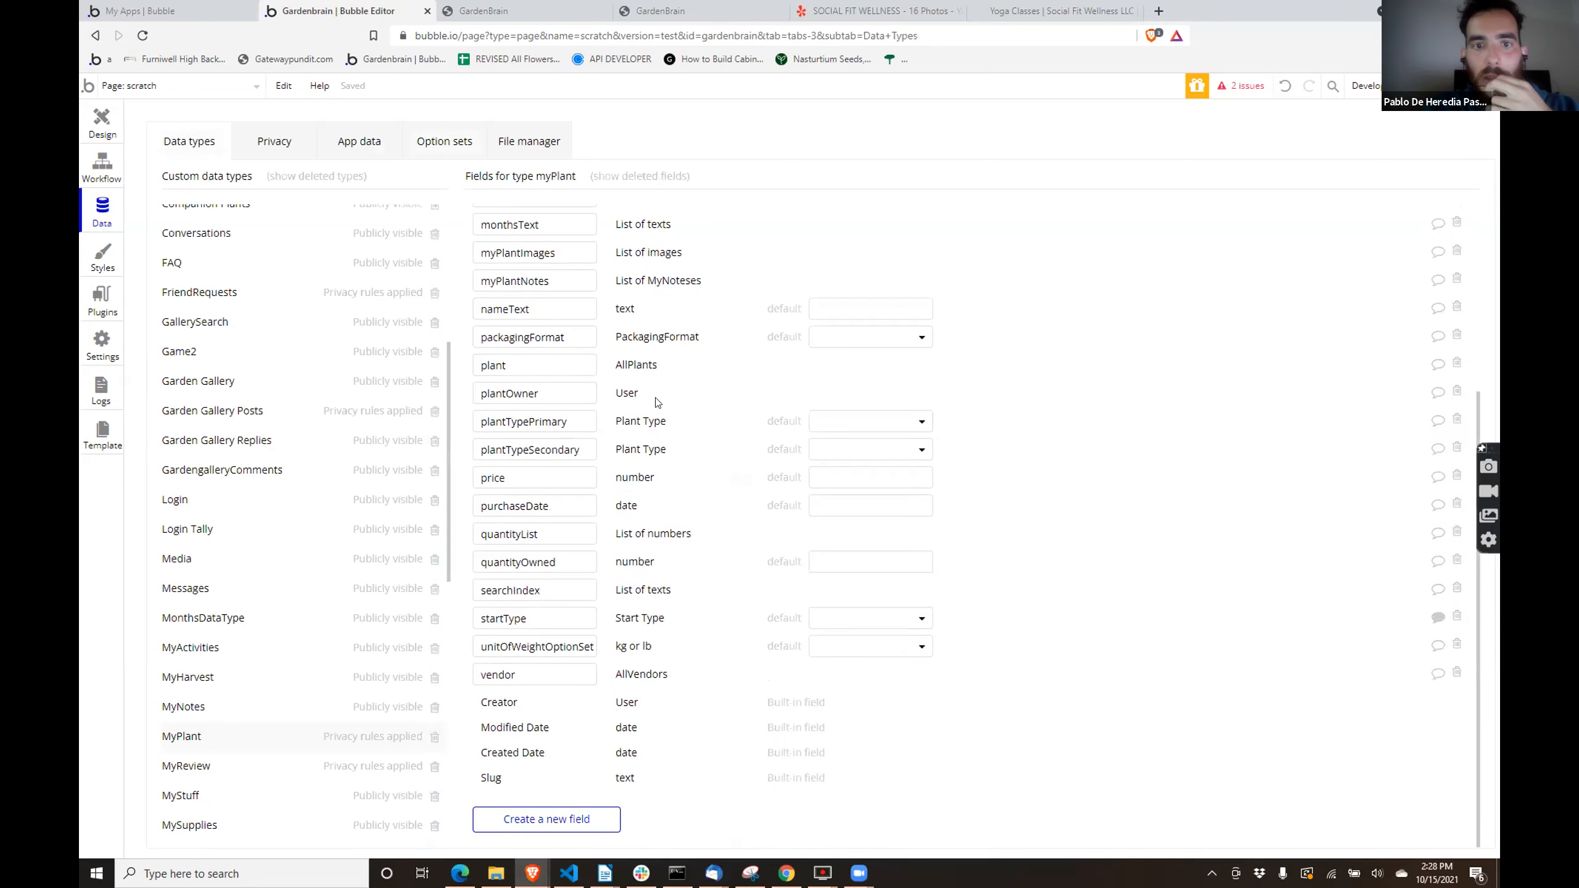
- Create a non-list field named Vegetable Category on the myPlant data type, with Vegetable Categories as its field type
click(580, 819)
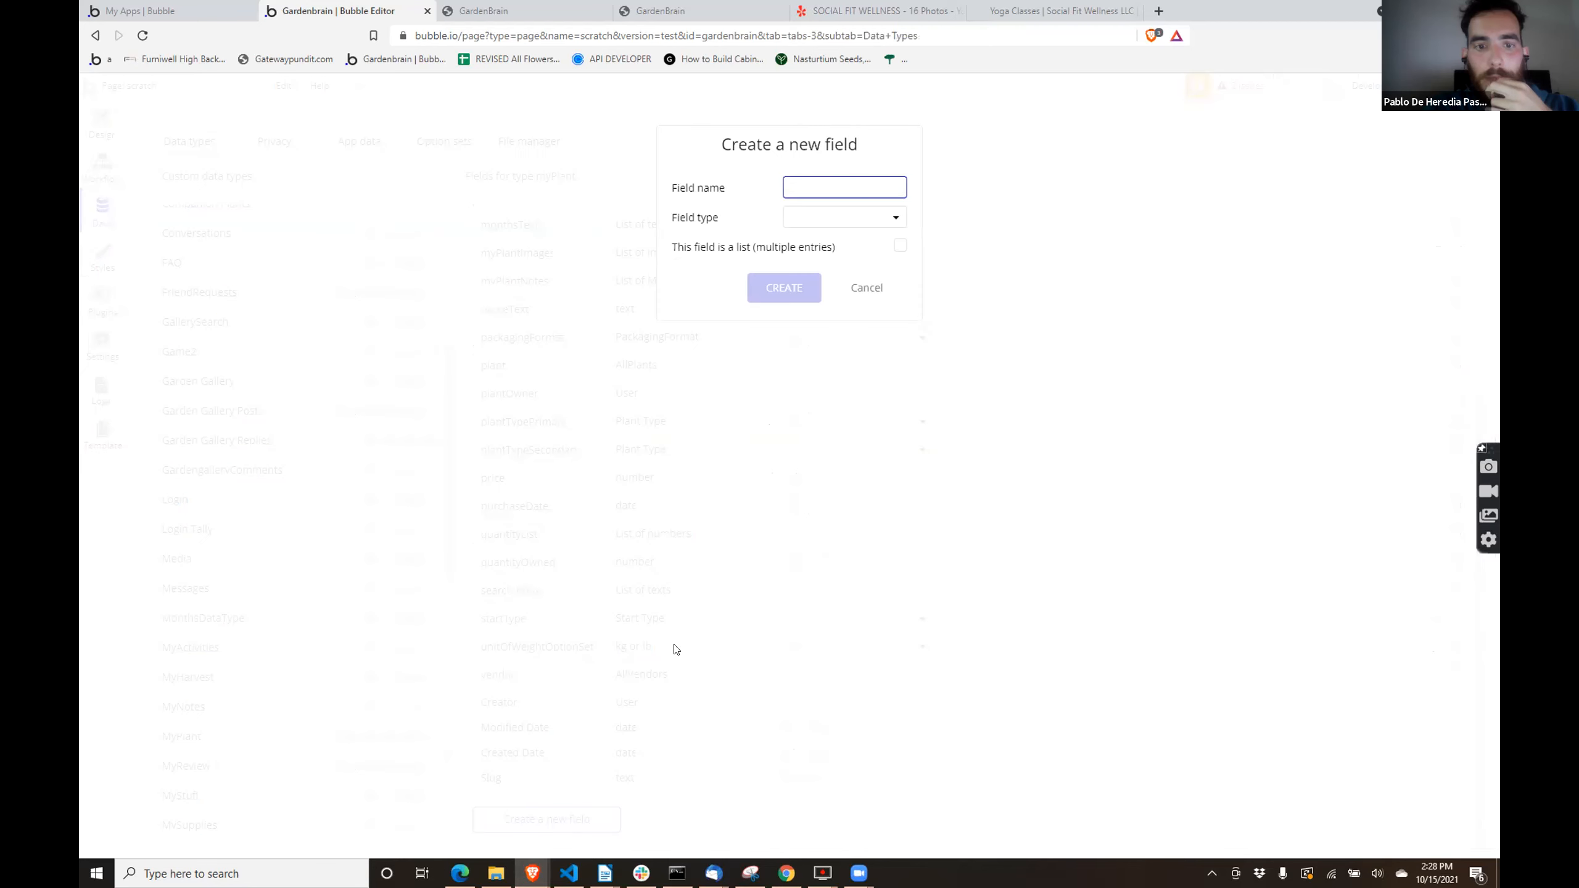
text(Vegeta)
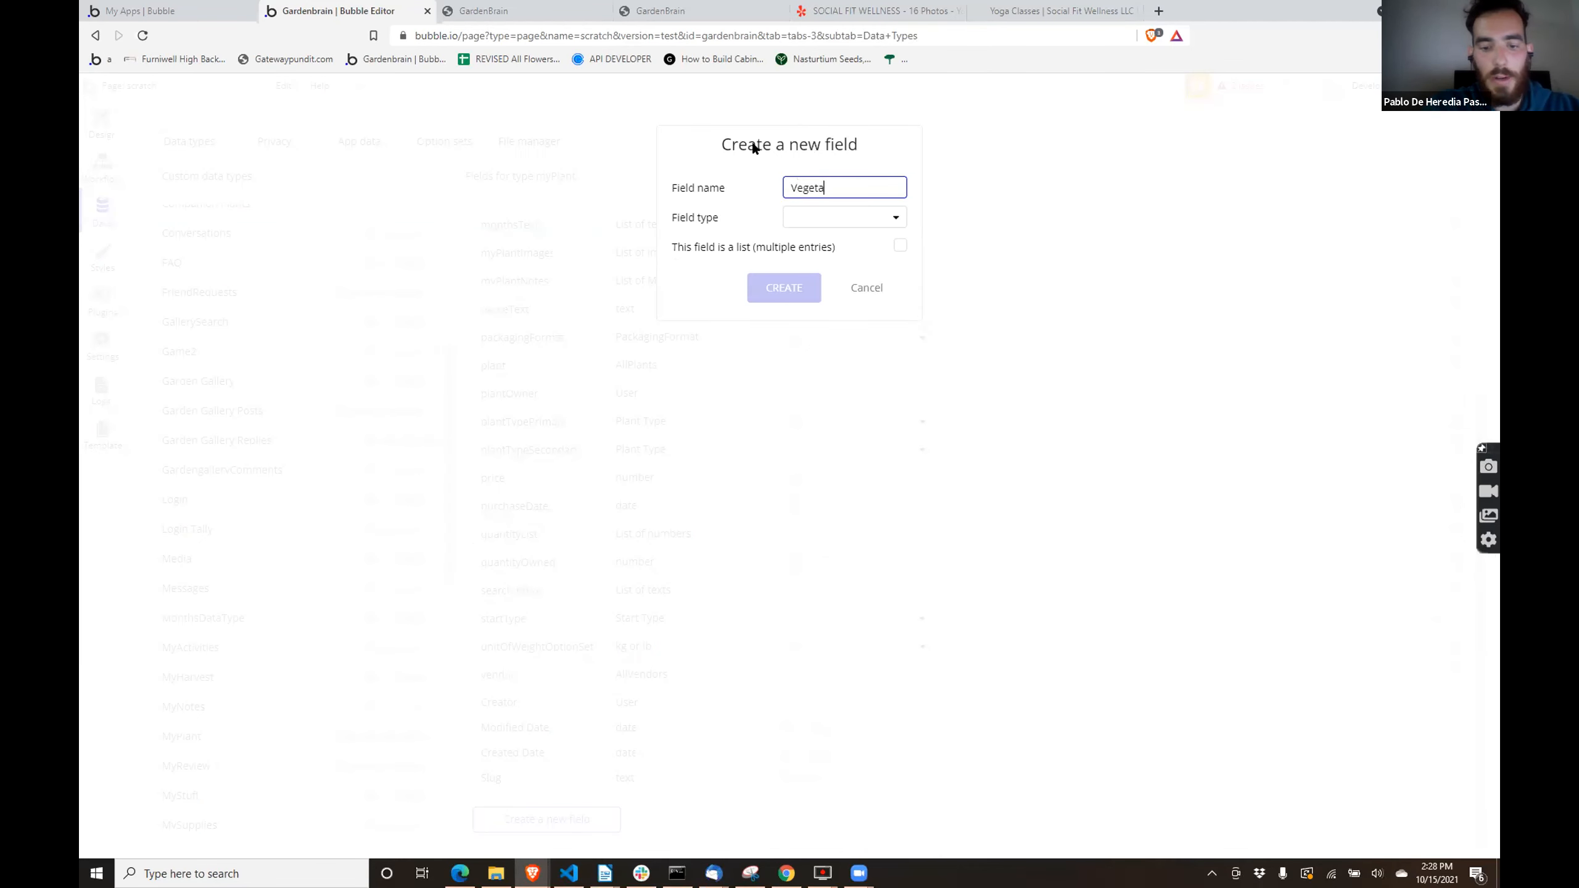
text(ble Type)
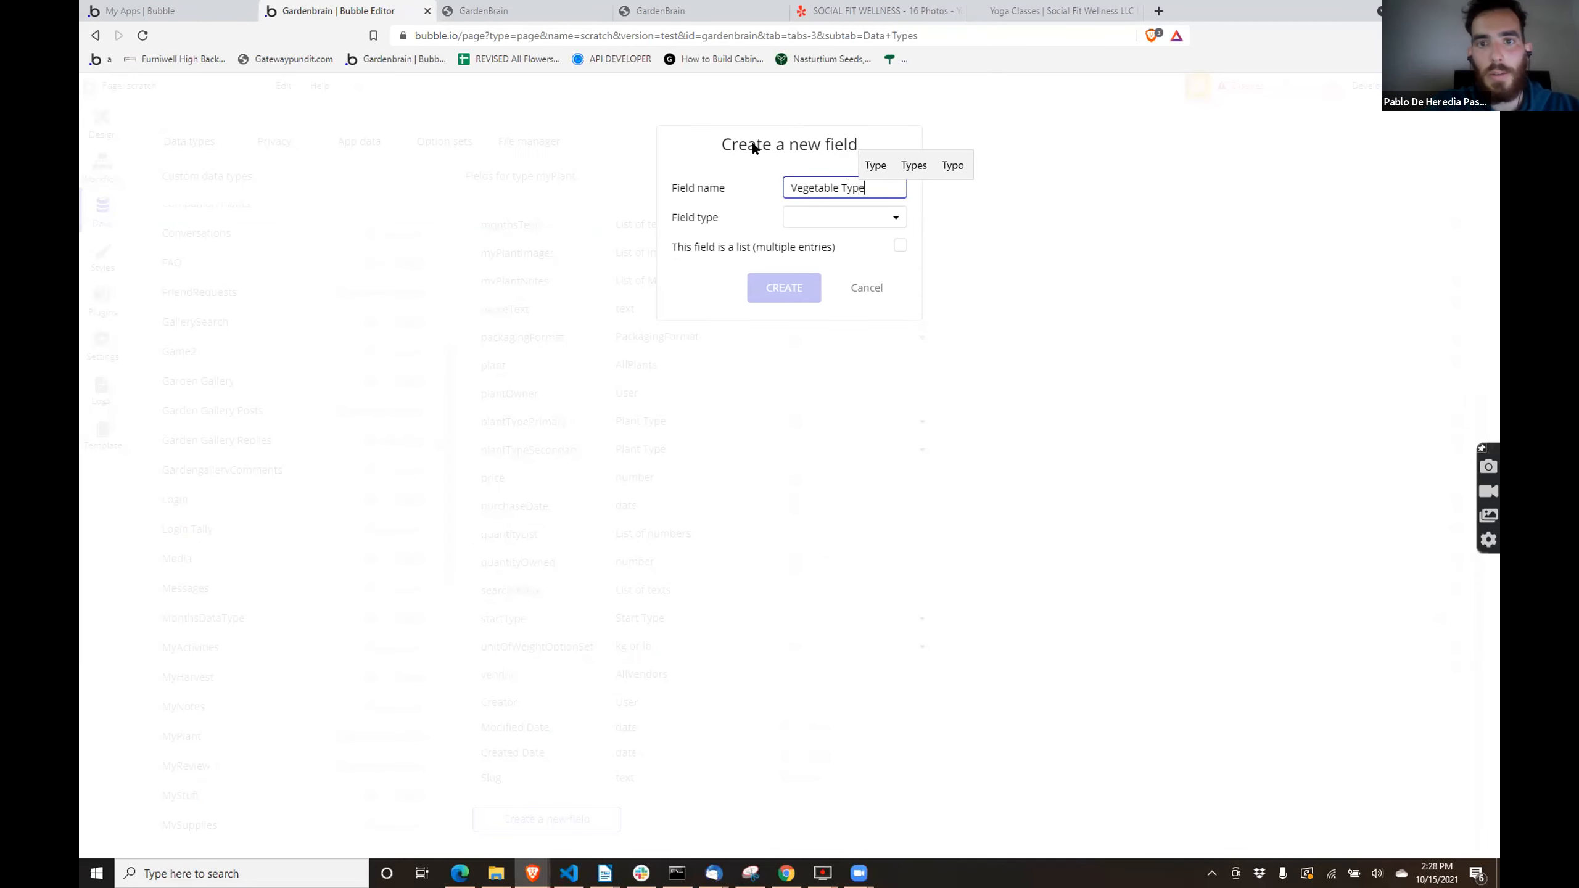
click(807, 220)
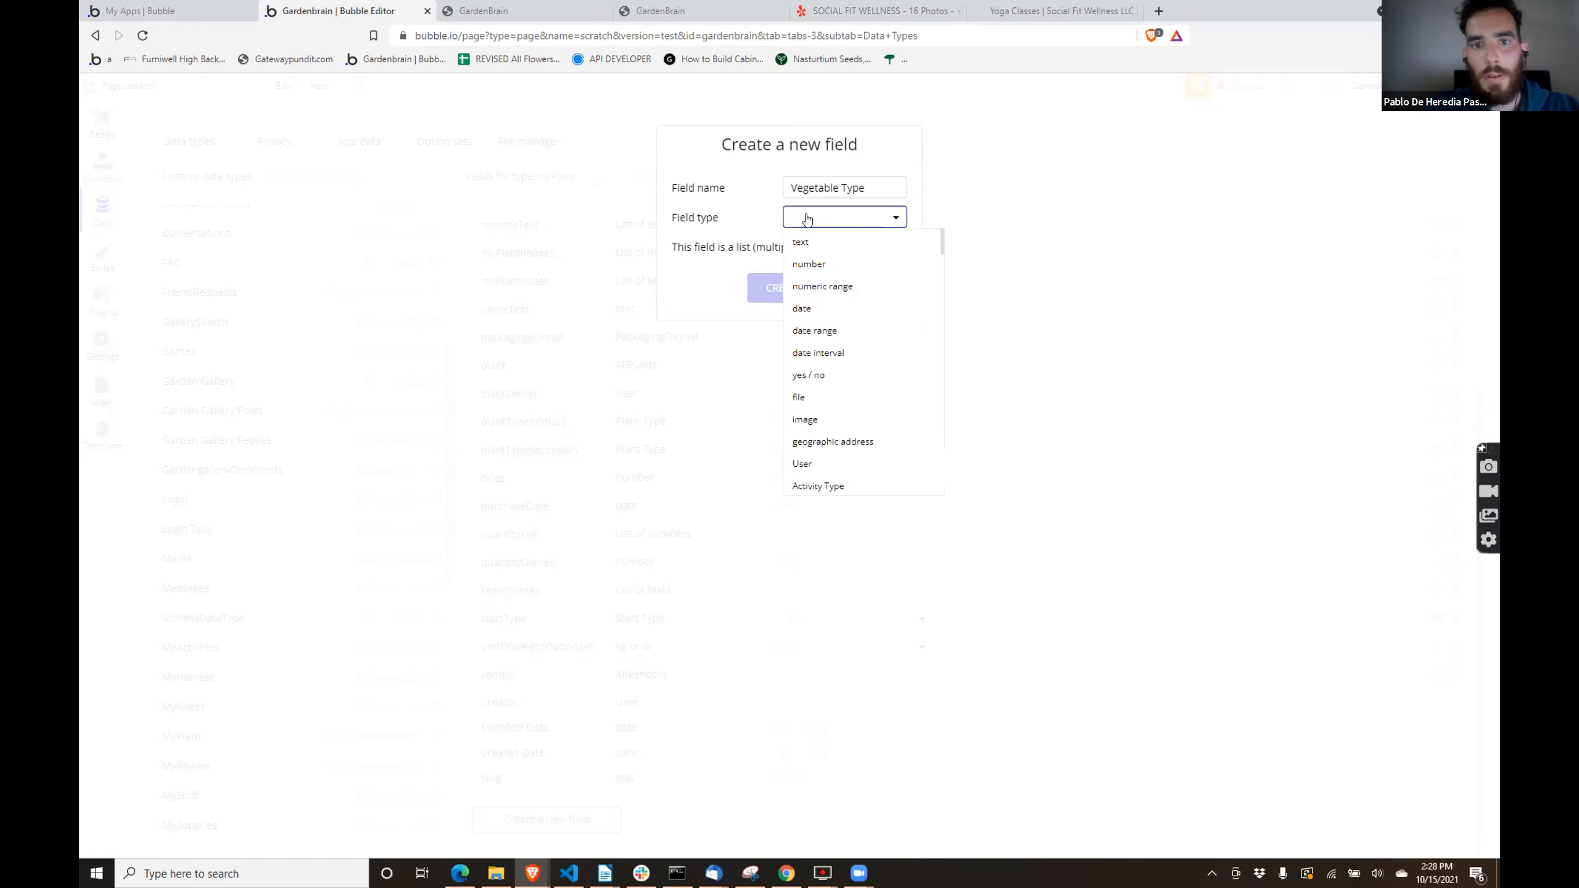
scroll(844, 337, down, 6)
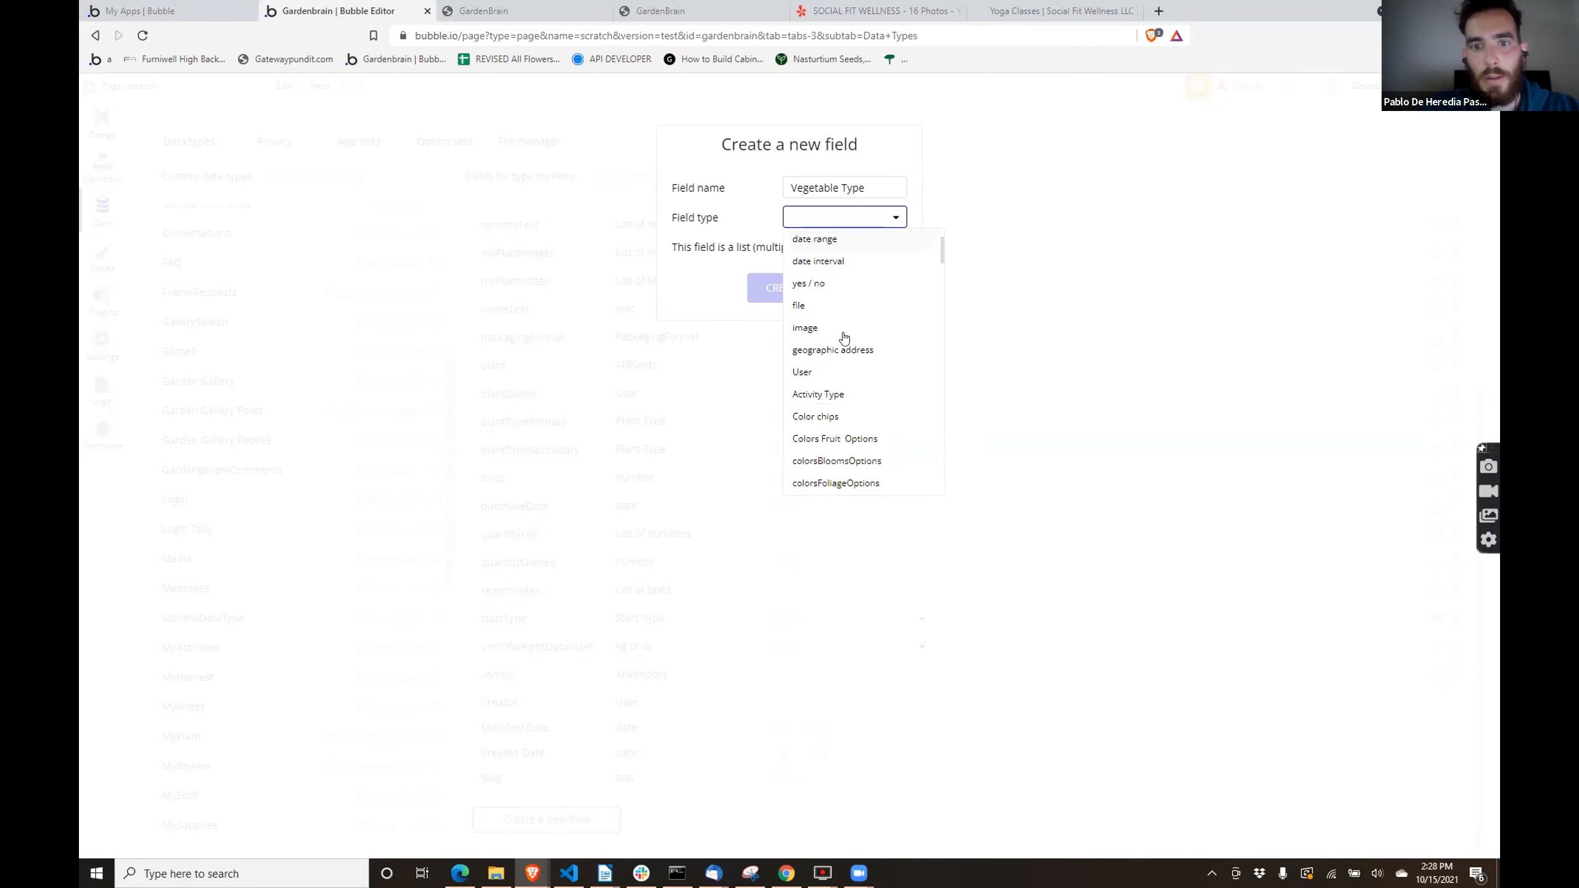
scroll(843, 337, down, 1)
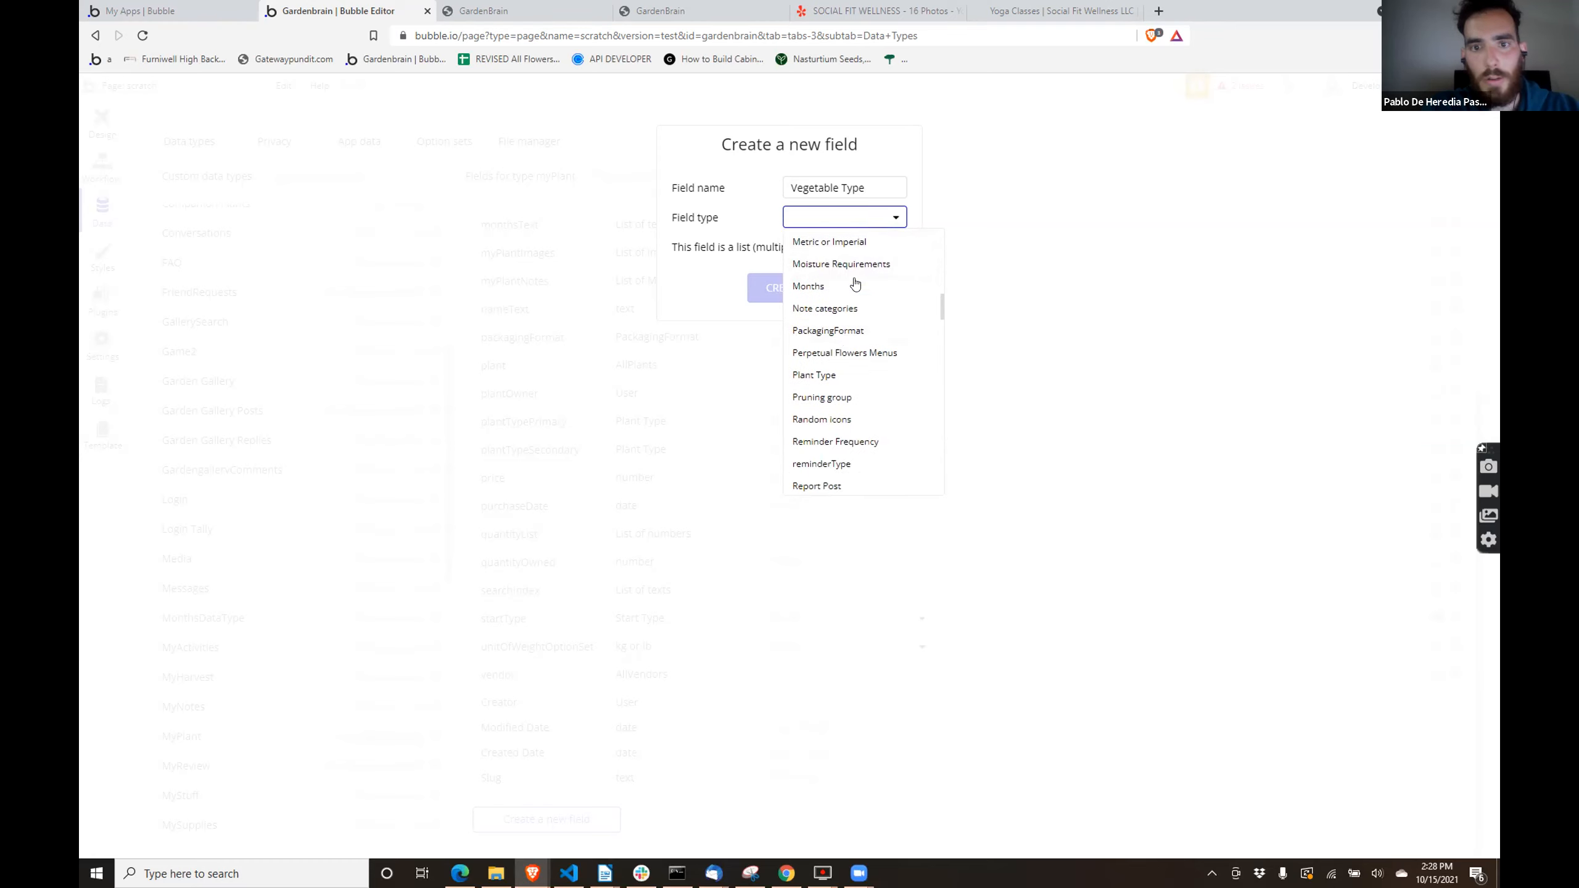
scroll(867, 338, down, 5)
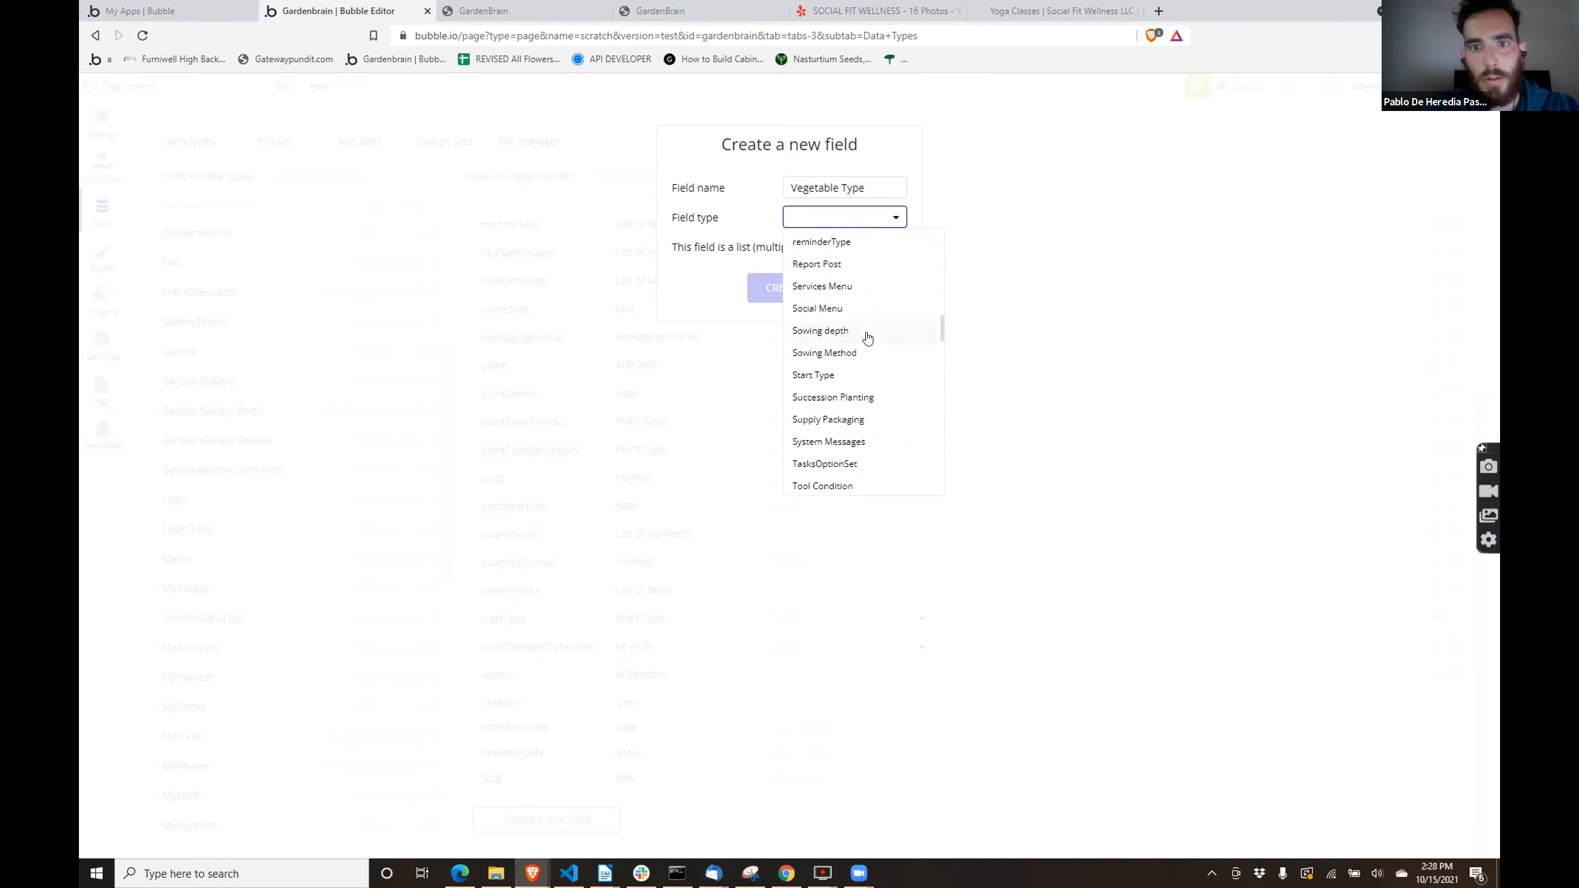
scroll(867, 338, down, 3)
scroll(867, 338, down, 3)
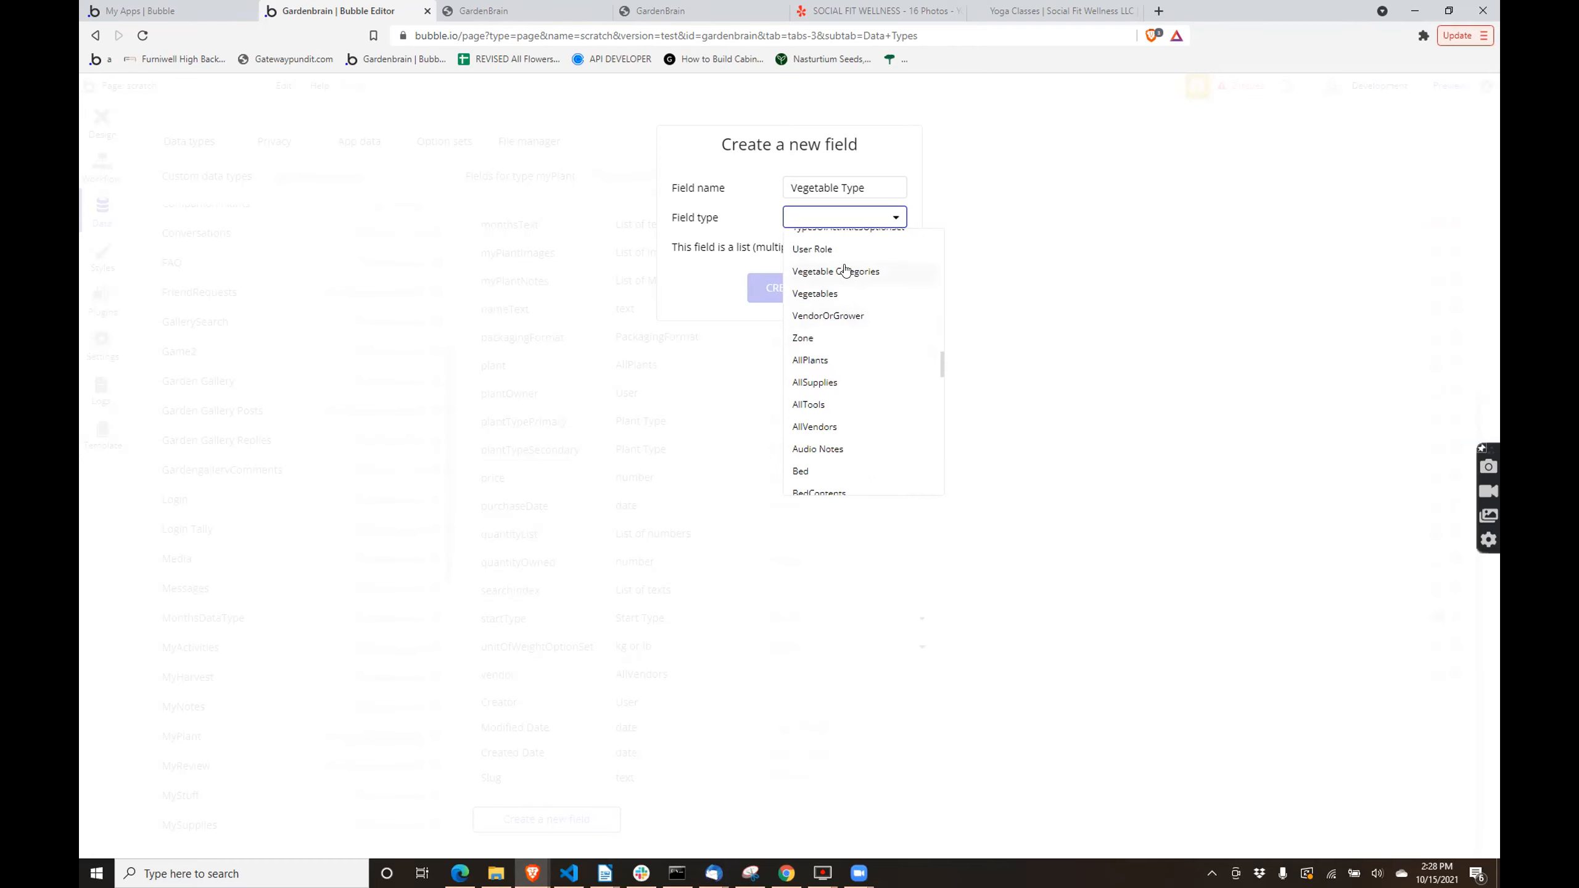
click(844, 271)
double_click(850, 180)
text(Category)
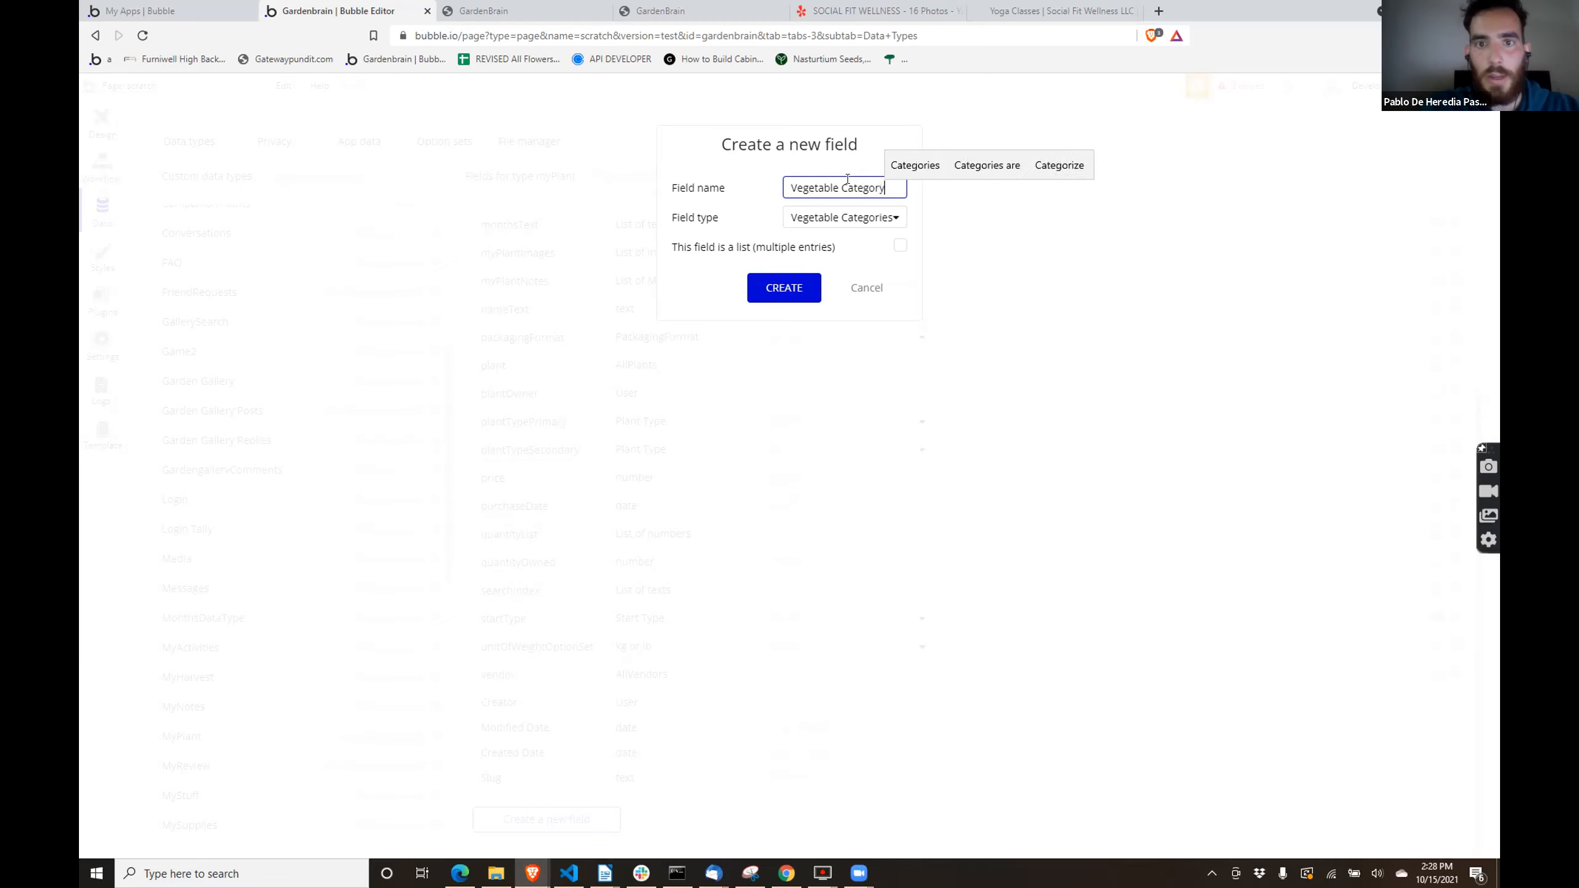
click(785, 288)
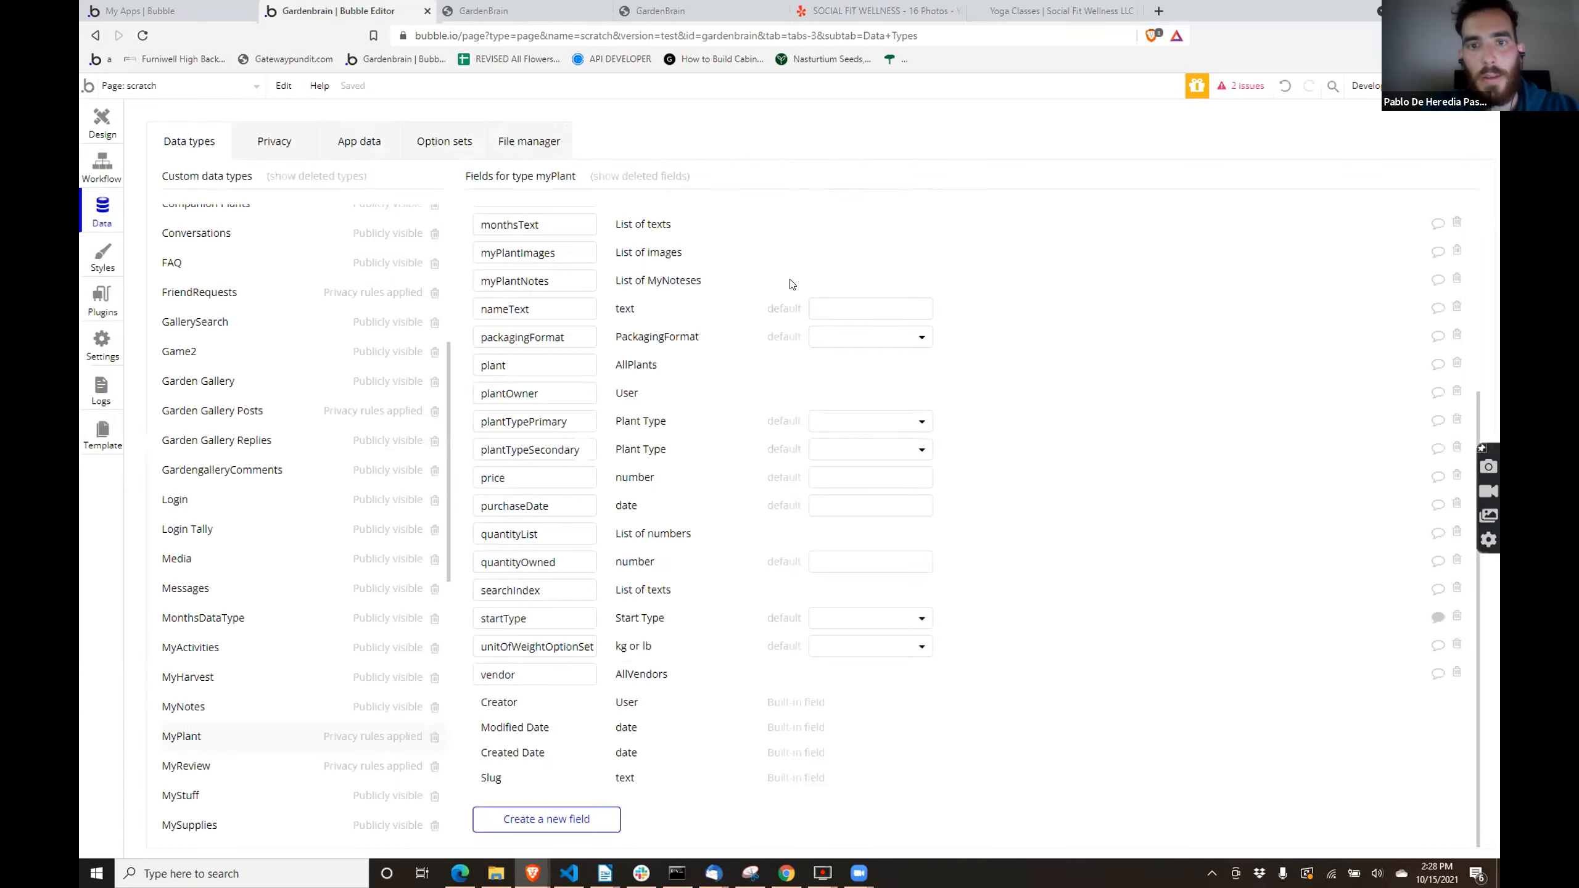
- Base the outer repeating group's data source on plantList's Vegetable Category unique elements and change its content type to Vegetable Categories
click(99, 121)
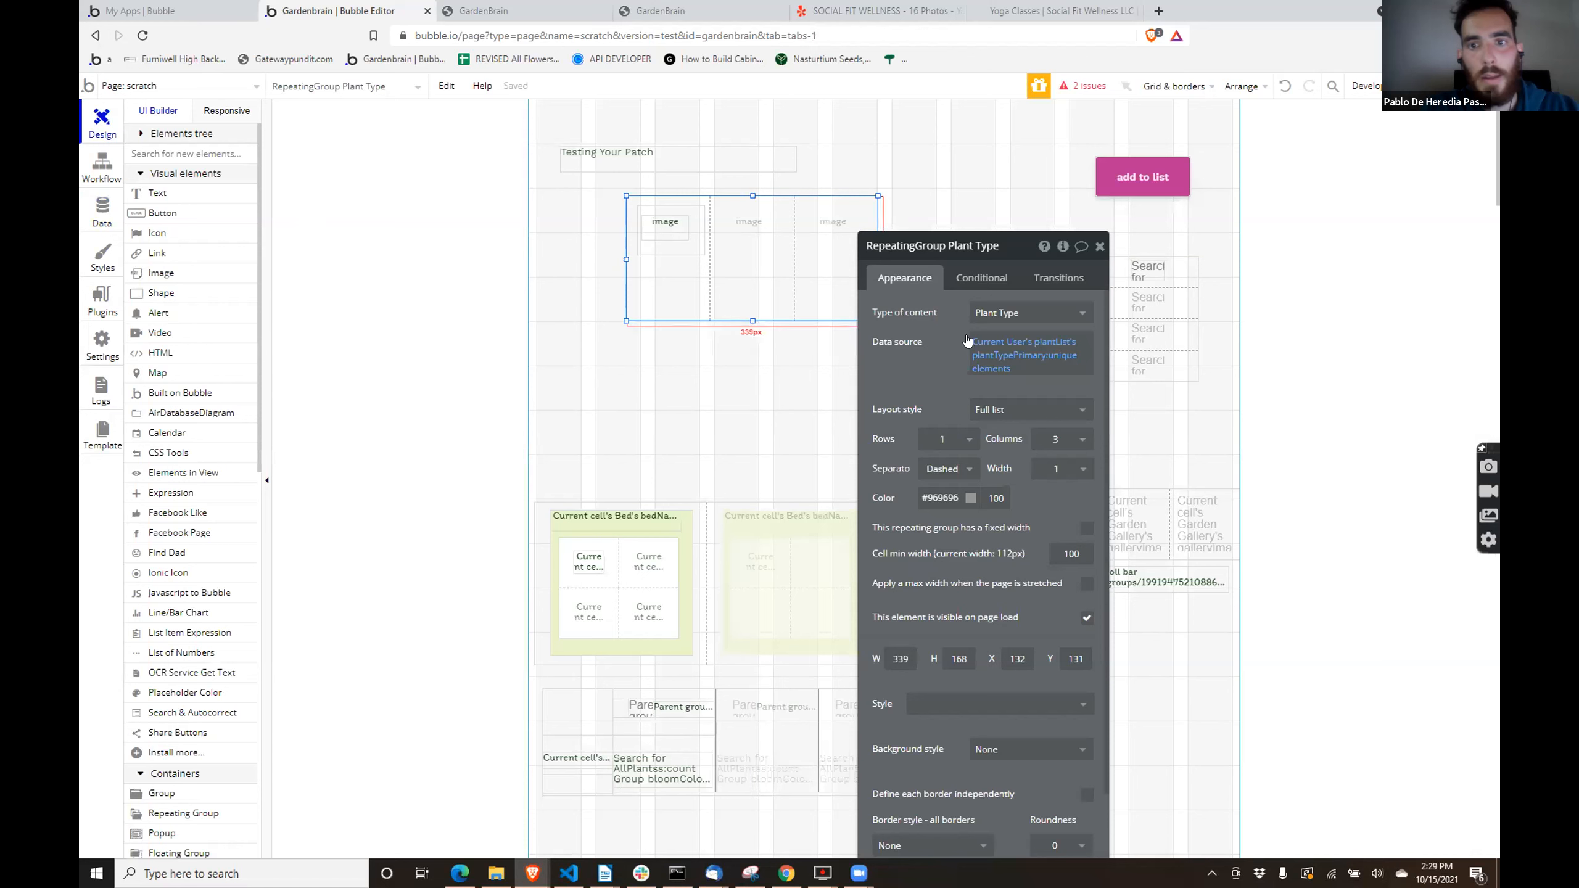
click(1013, 352)
click(1014, 356)
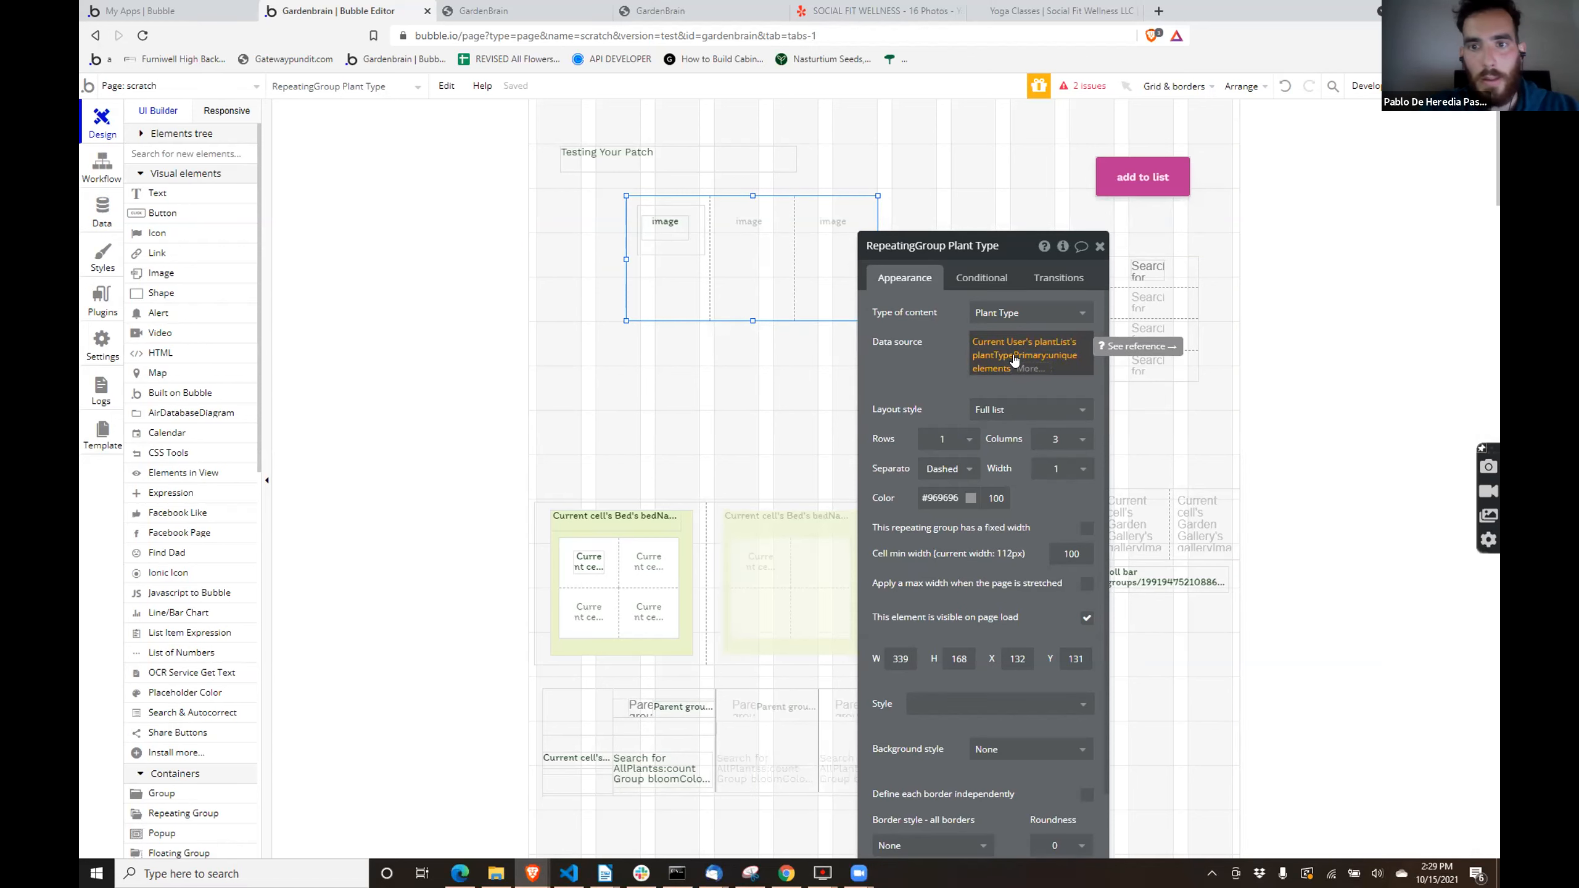
click(1013, 353)
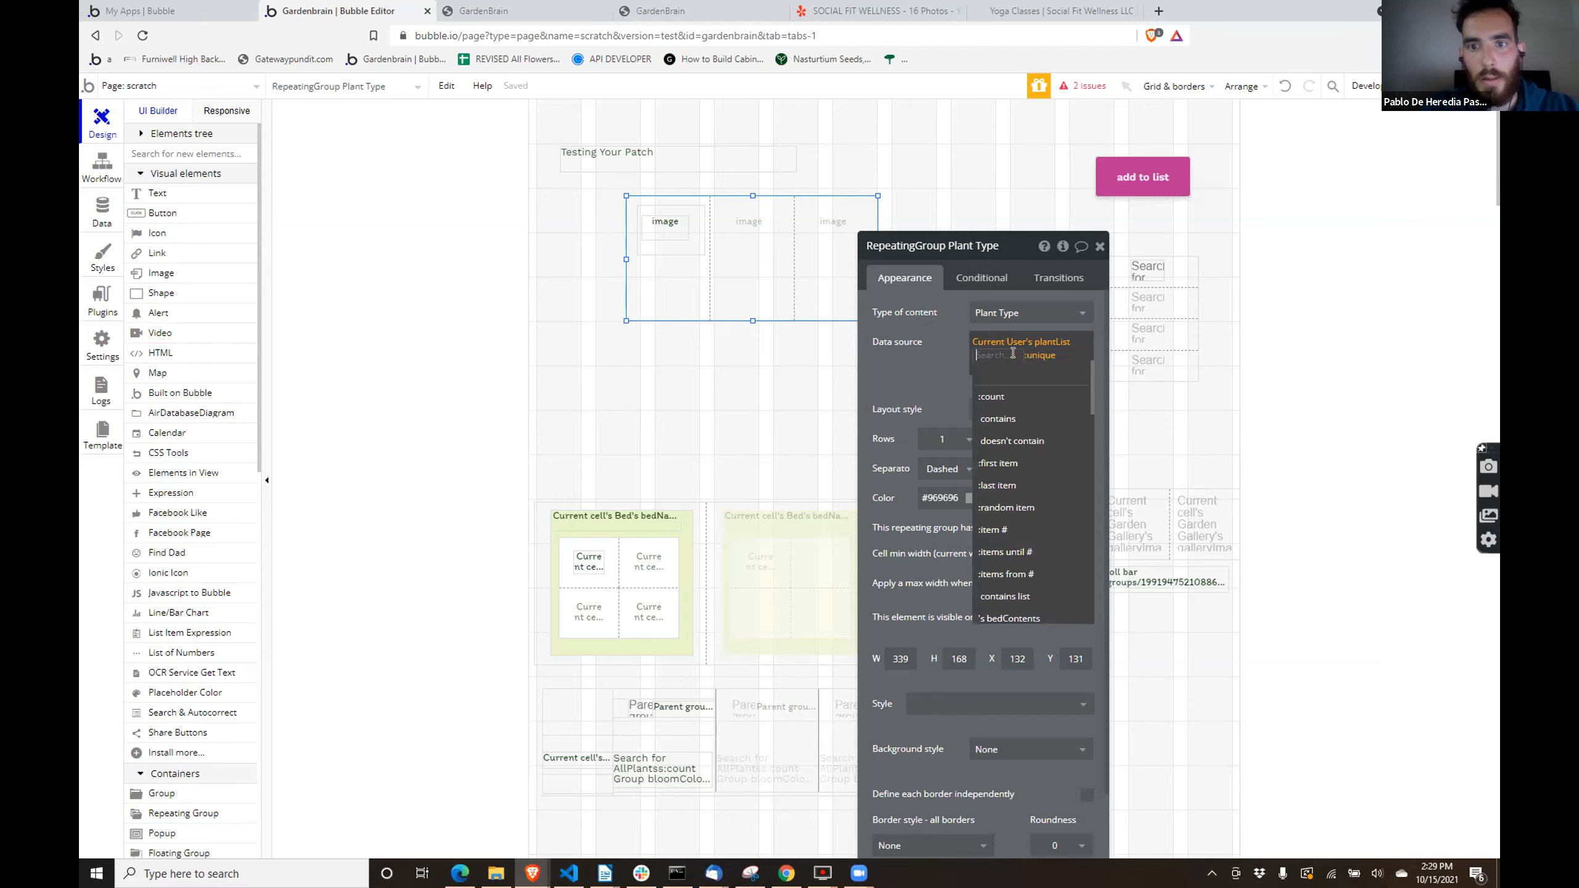
text(vege)
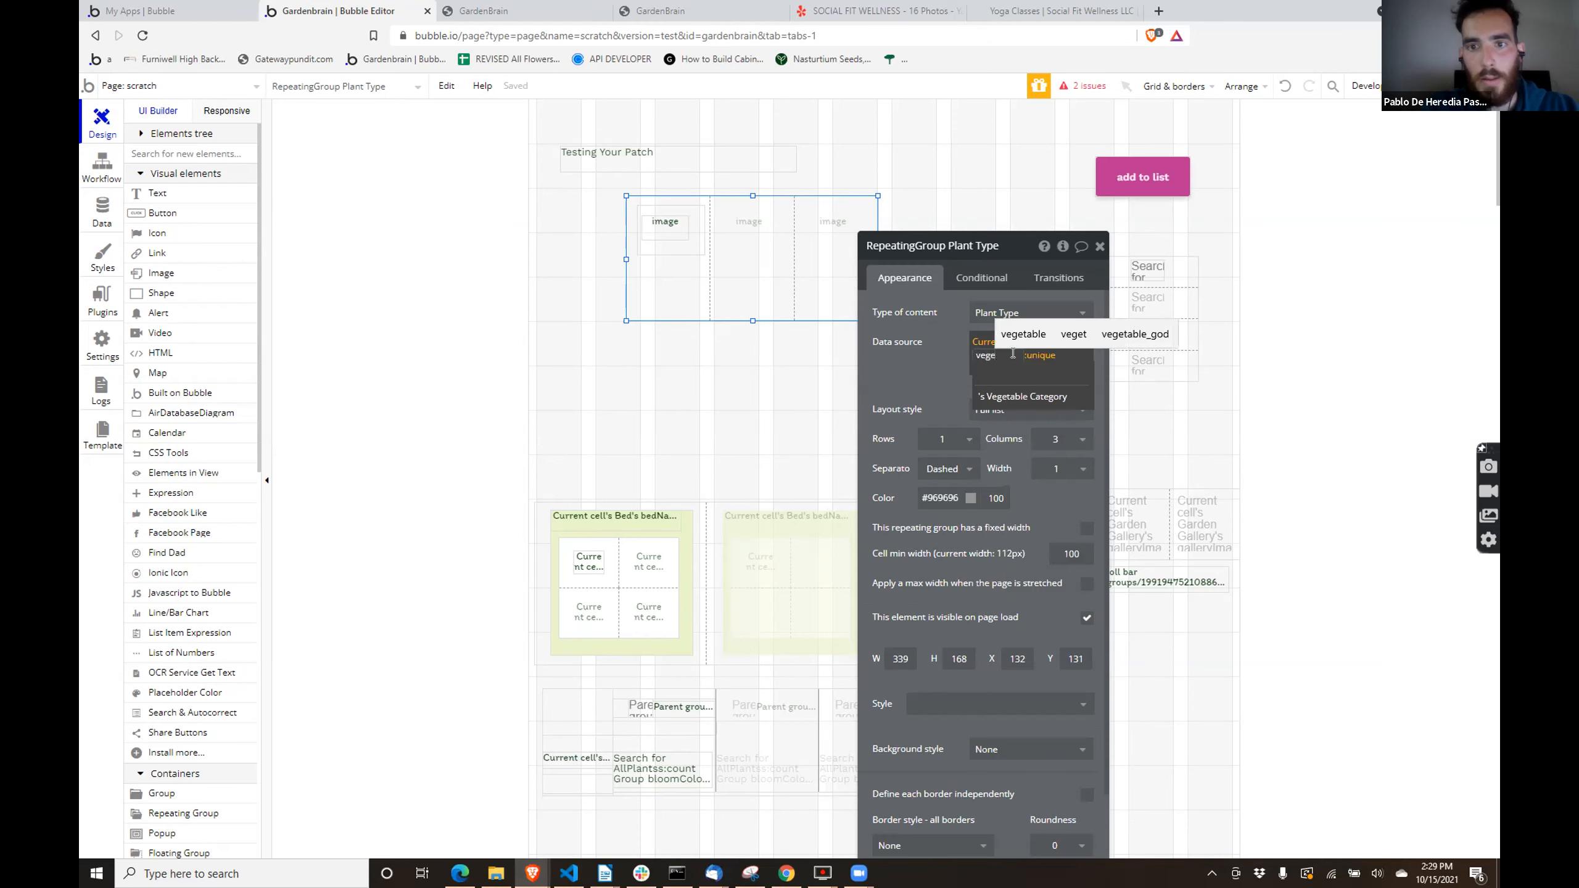
click(1017, 396)
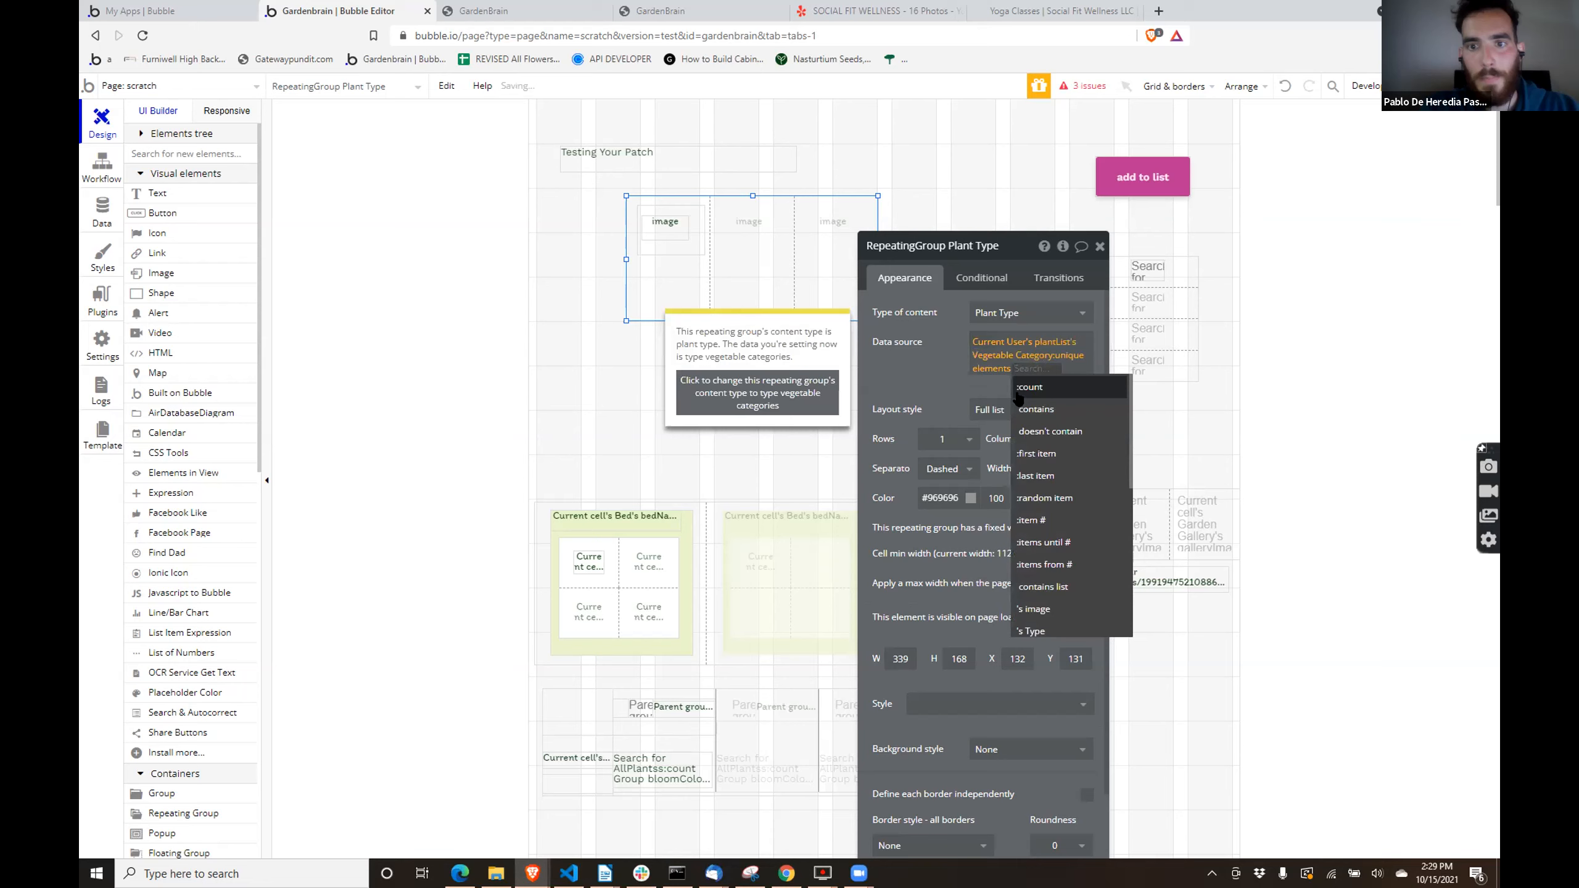
click(791, 383)
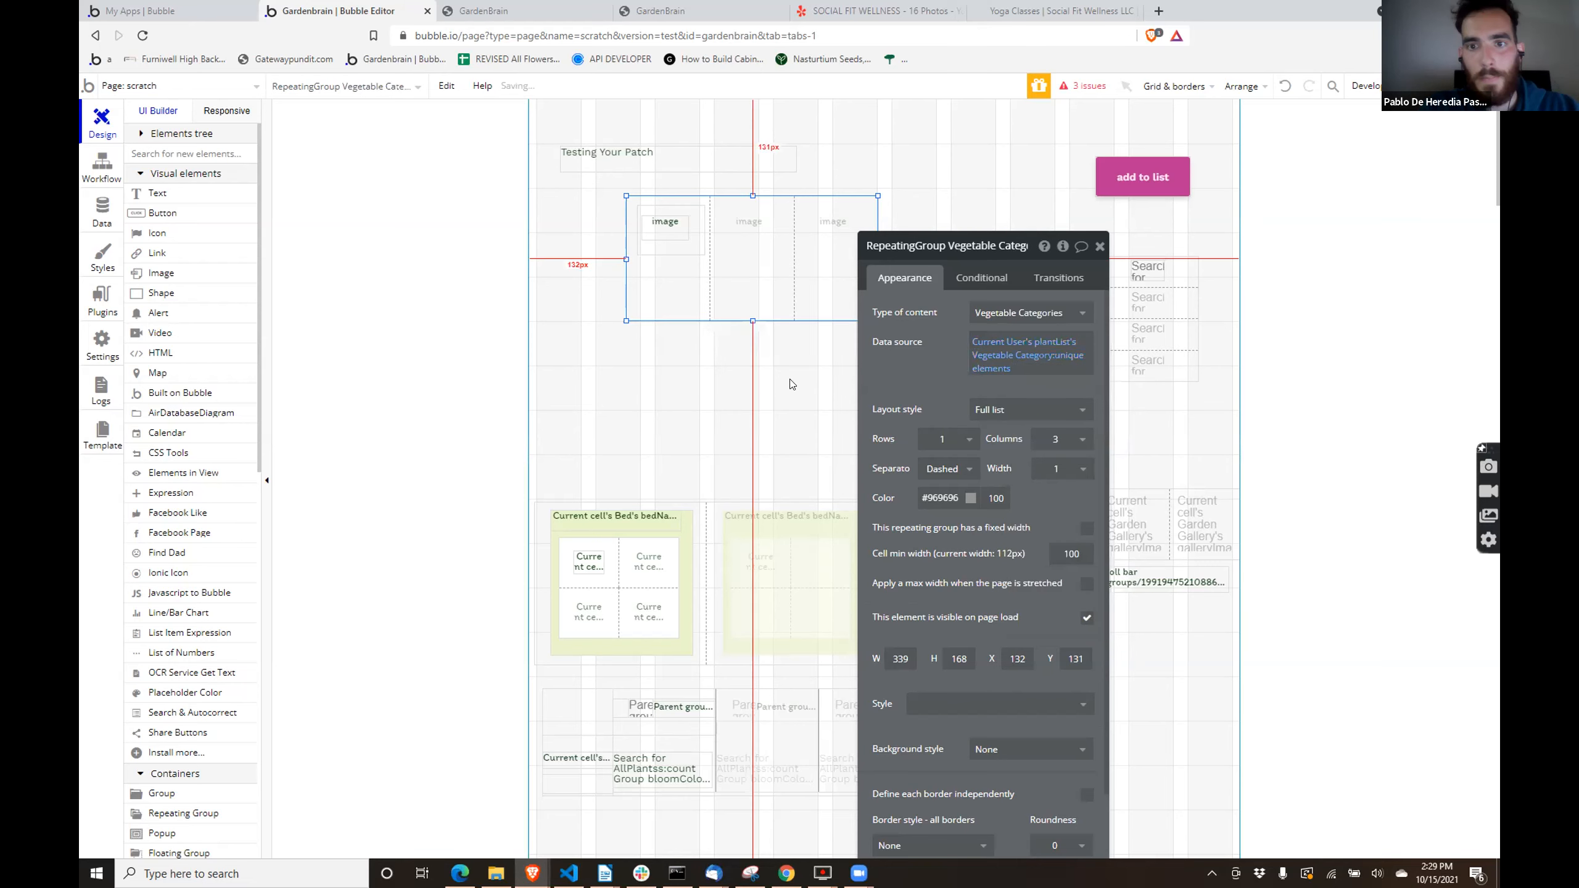
- Remove the plantTypePrimary constraint from the list filter in the nested myPlant repeating group's data source
click(670, 245)
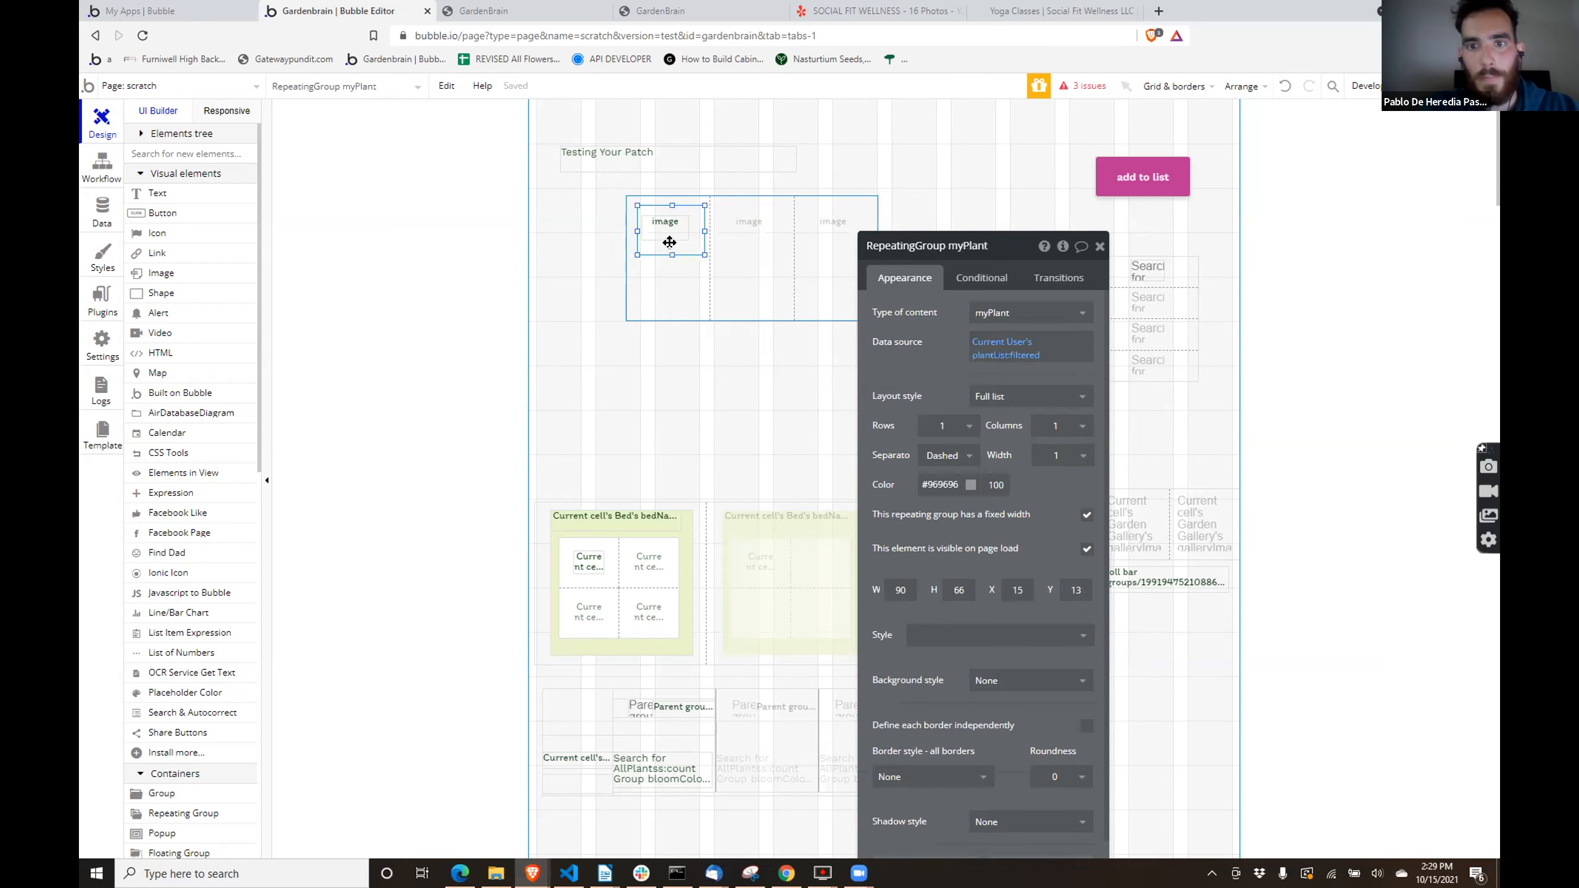
click(1020, 355)
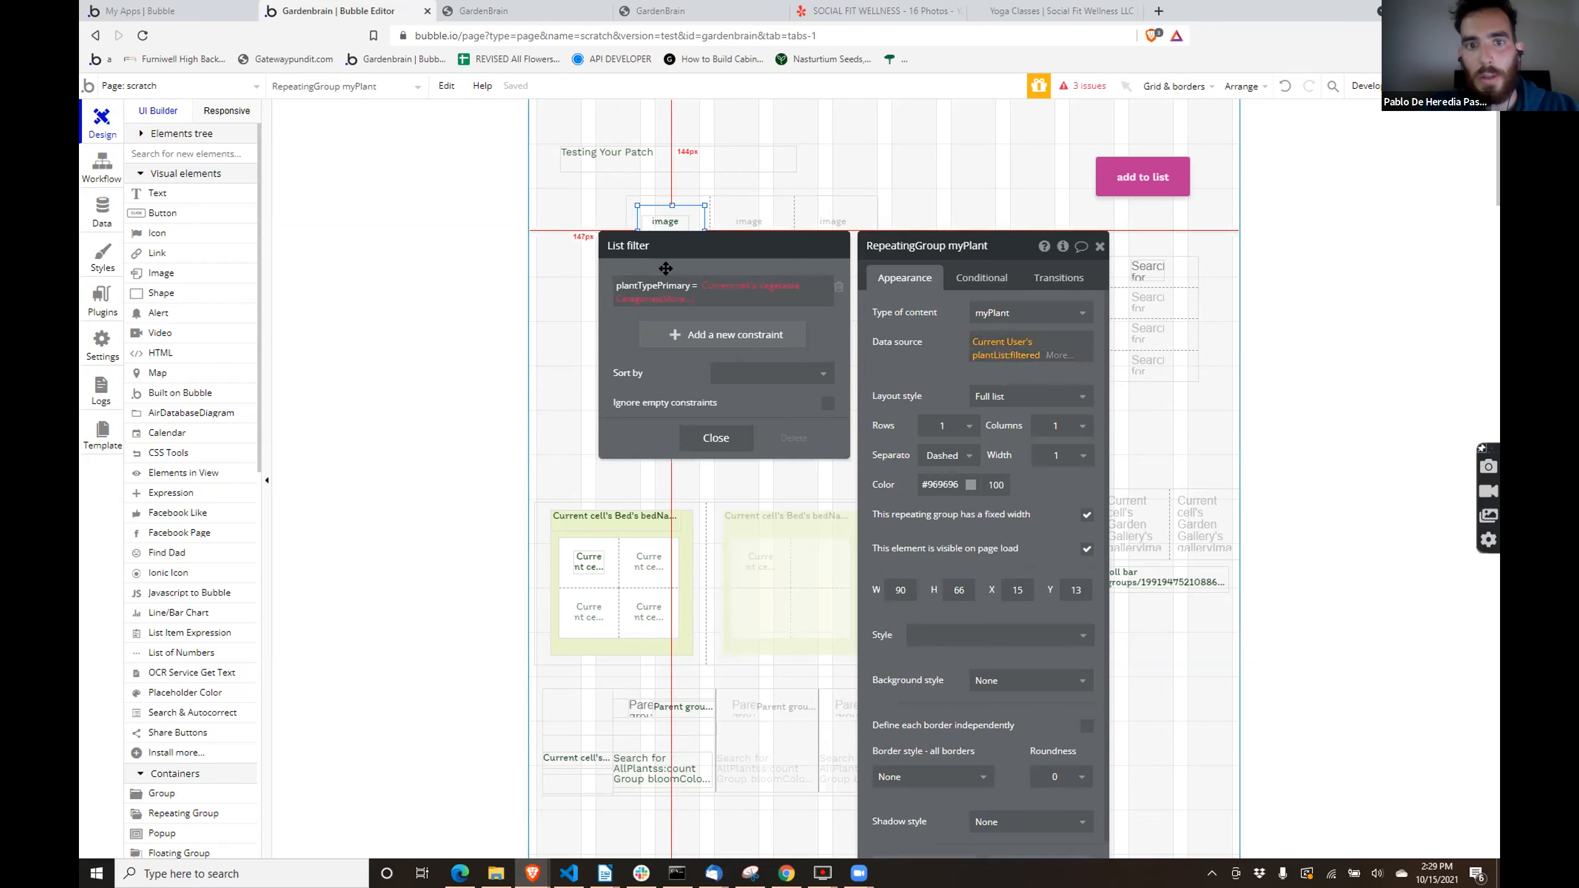
click(838, 288)
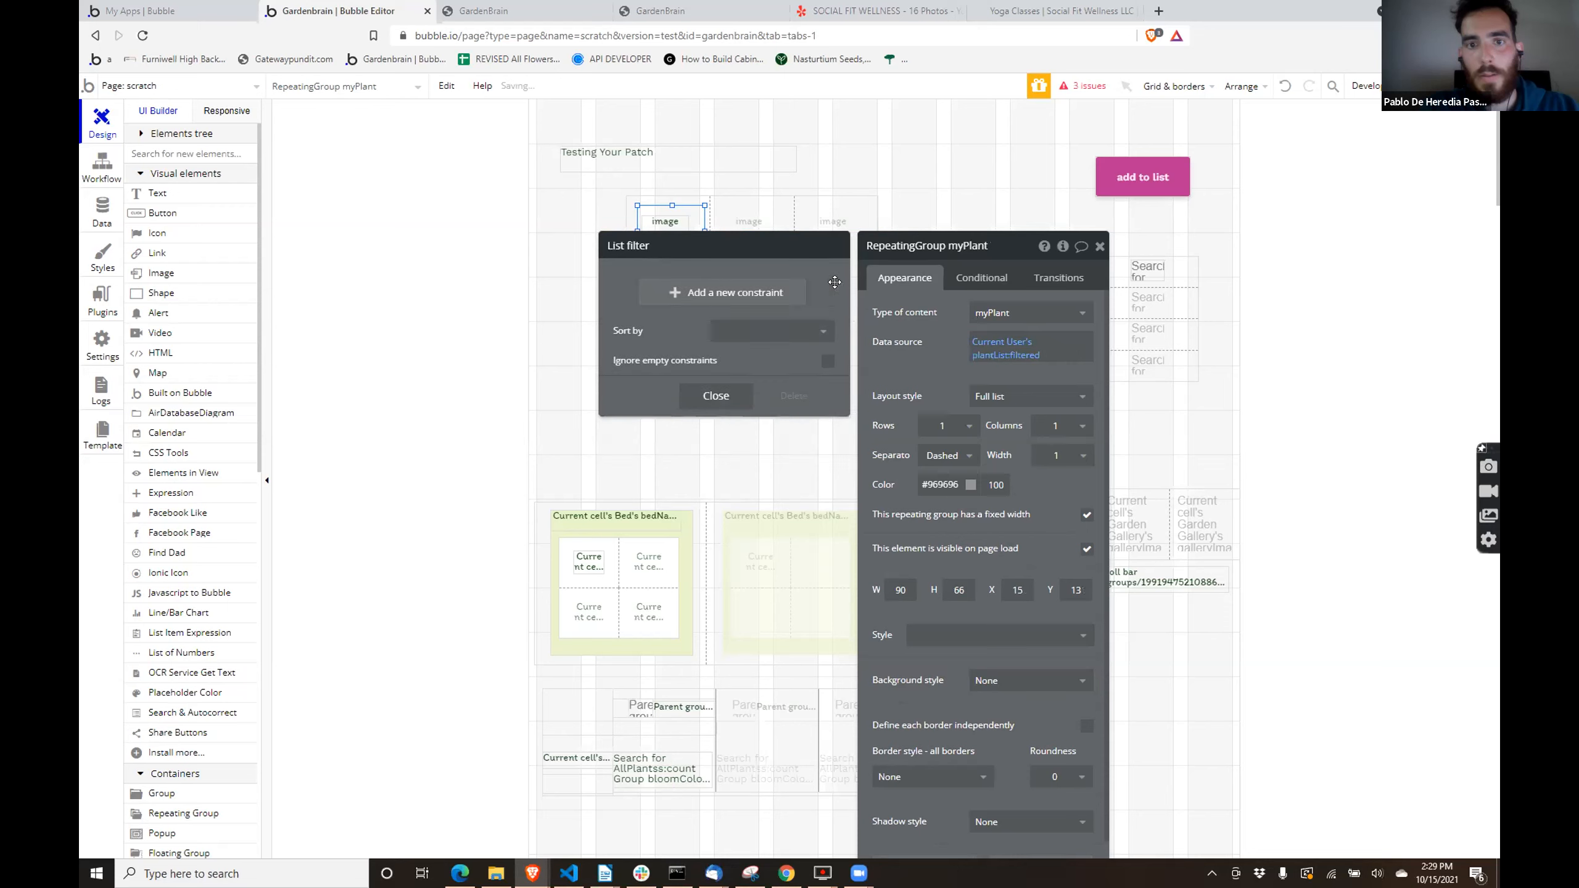
- Add a filter constraint to the nested group's data source: Vegetable Category = Current cell's Vegetable Categories
click(667, 288)
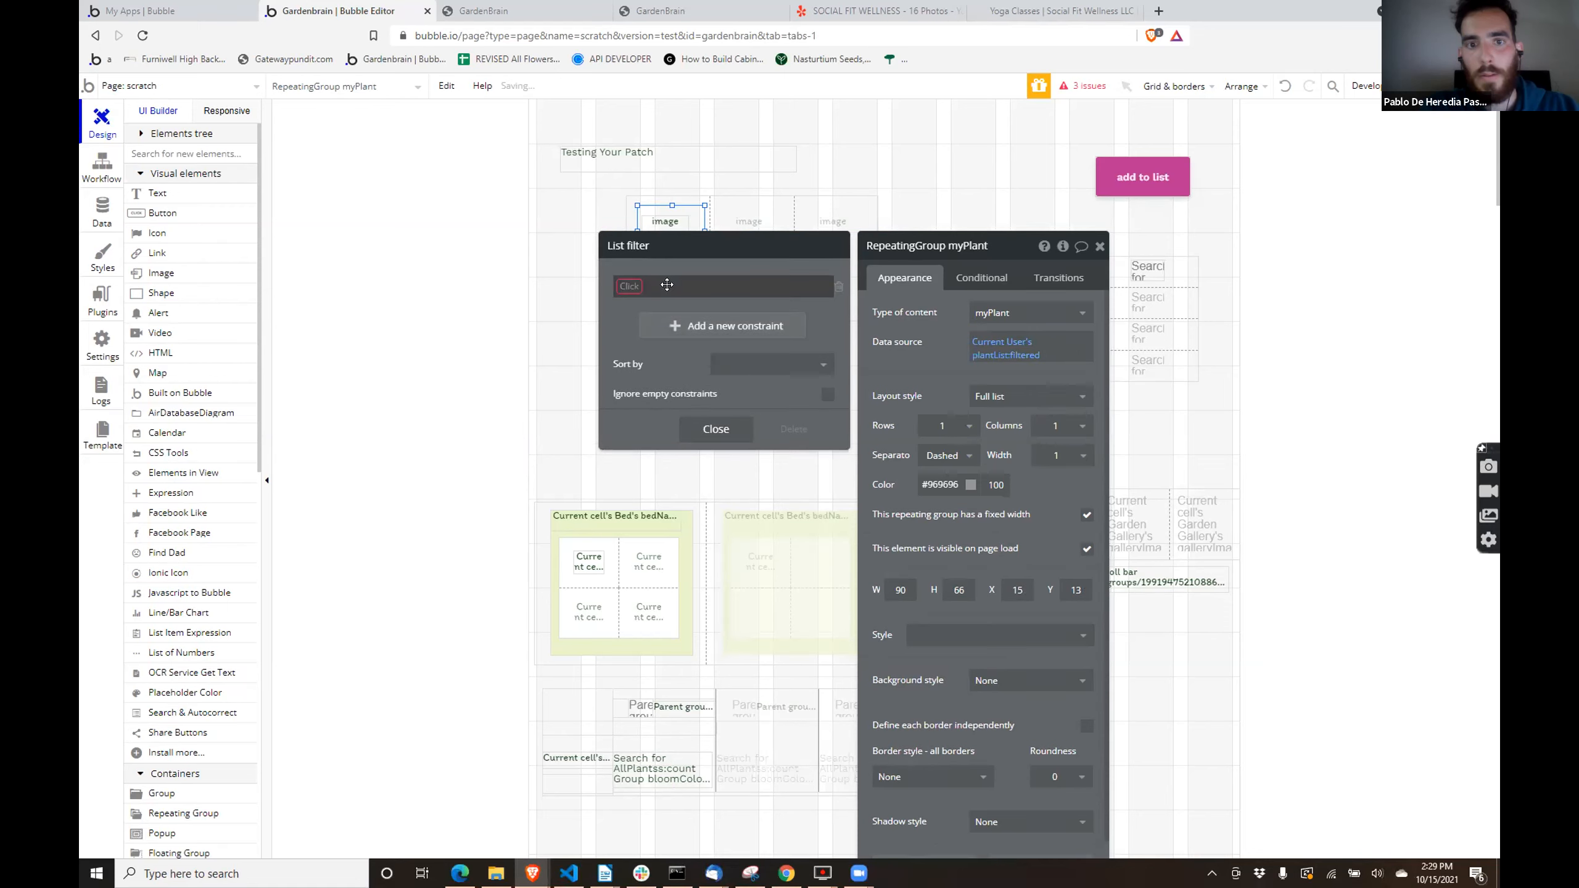
click(621, 284)
text(veget)
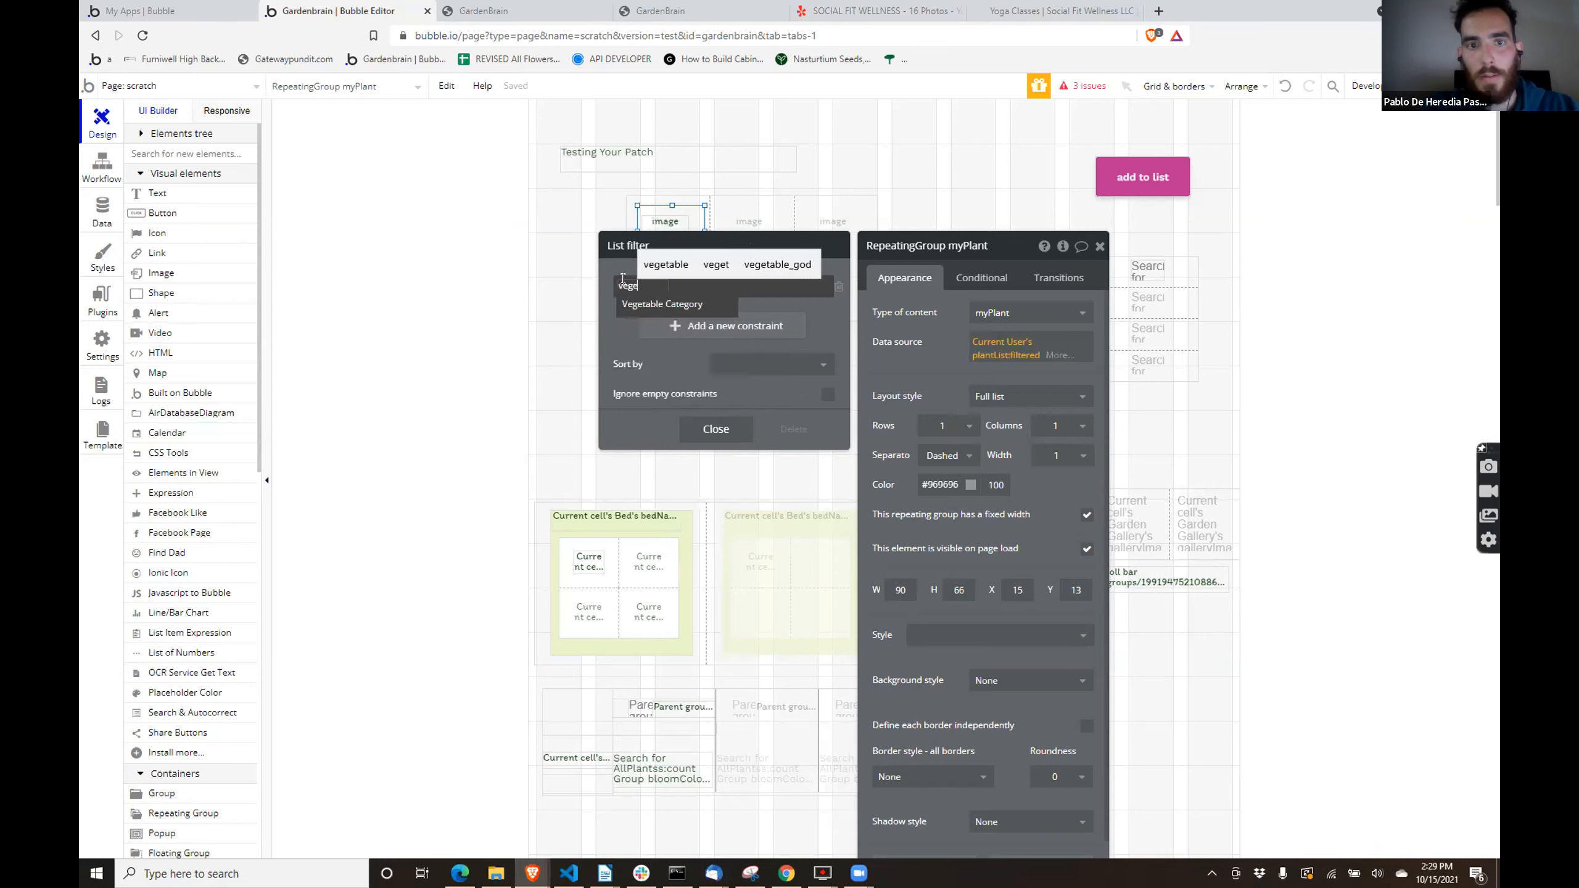
click(637, 301)
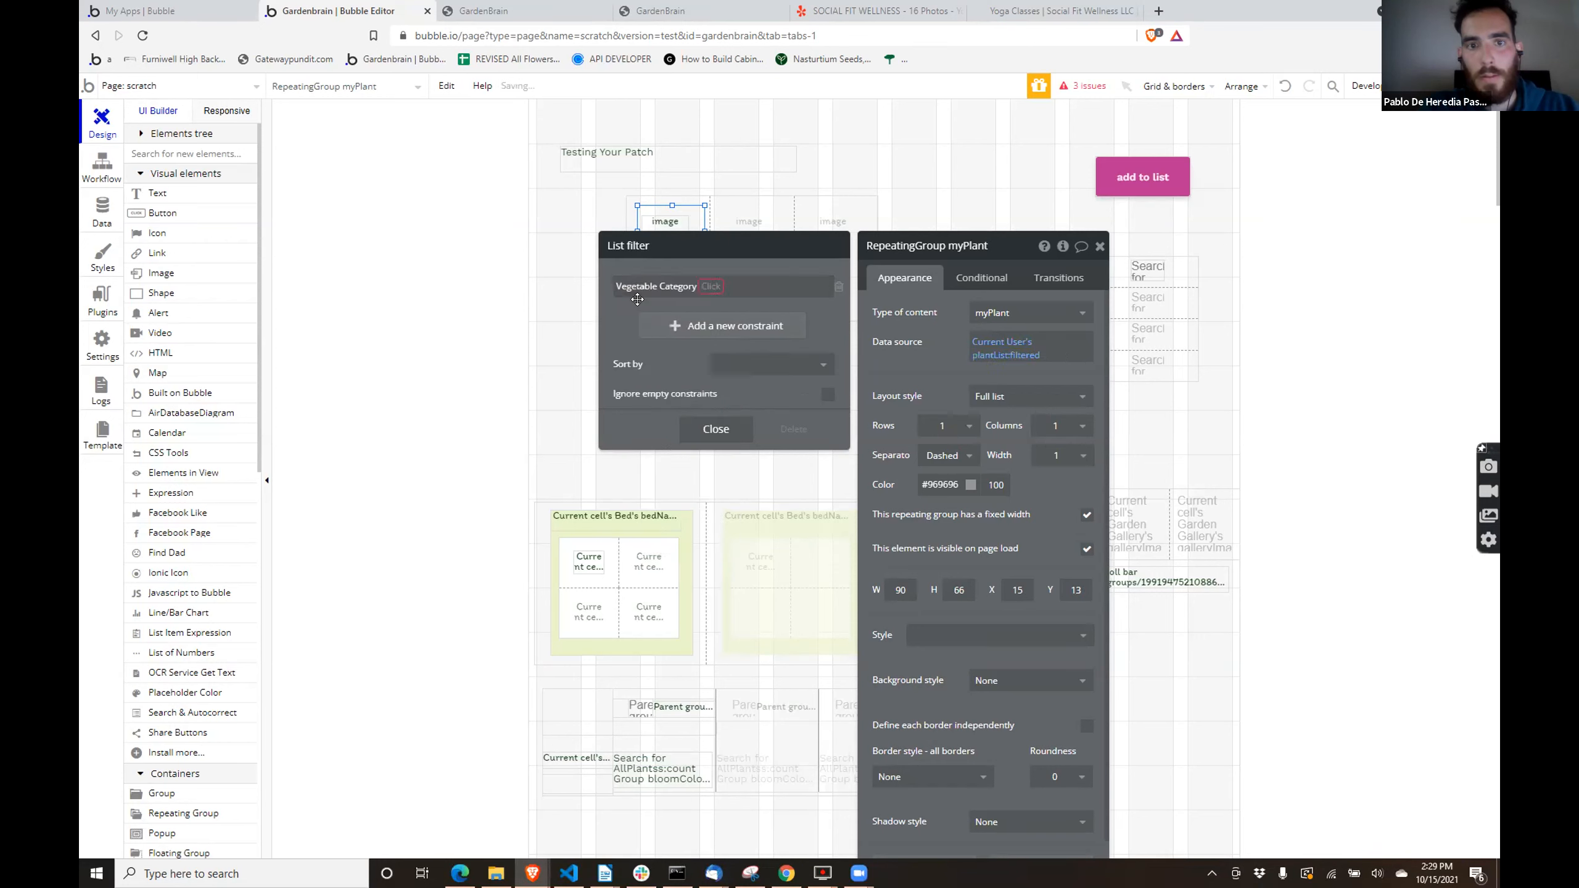
click(706, 286)
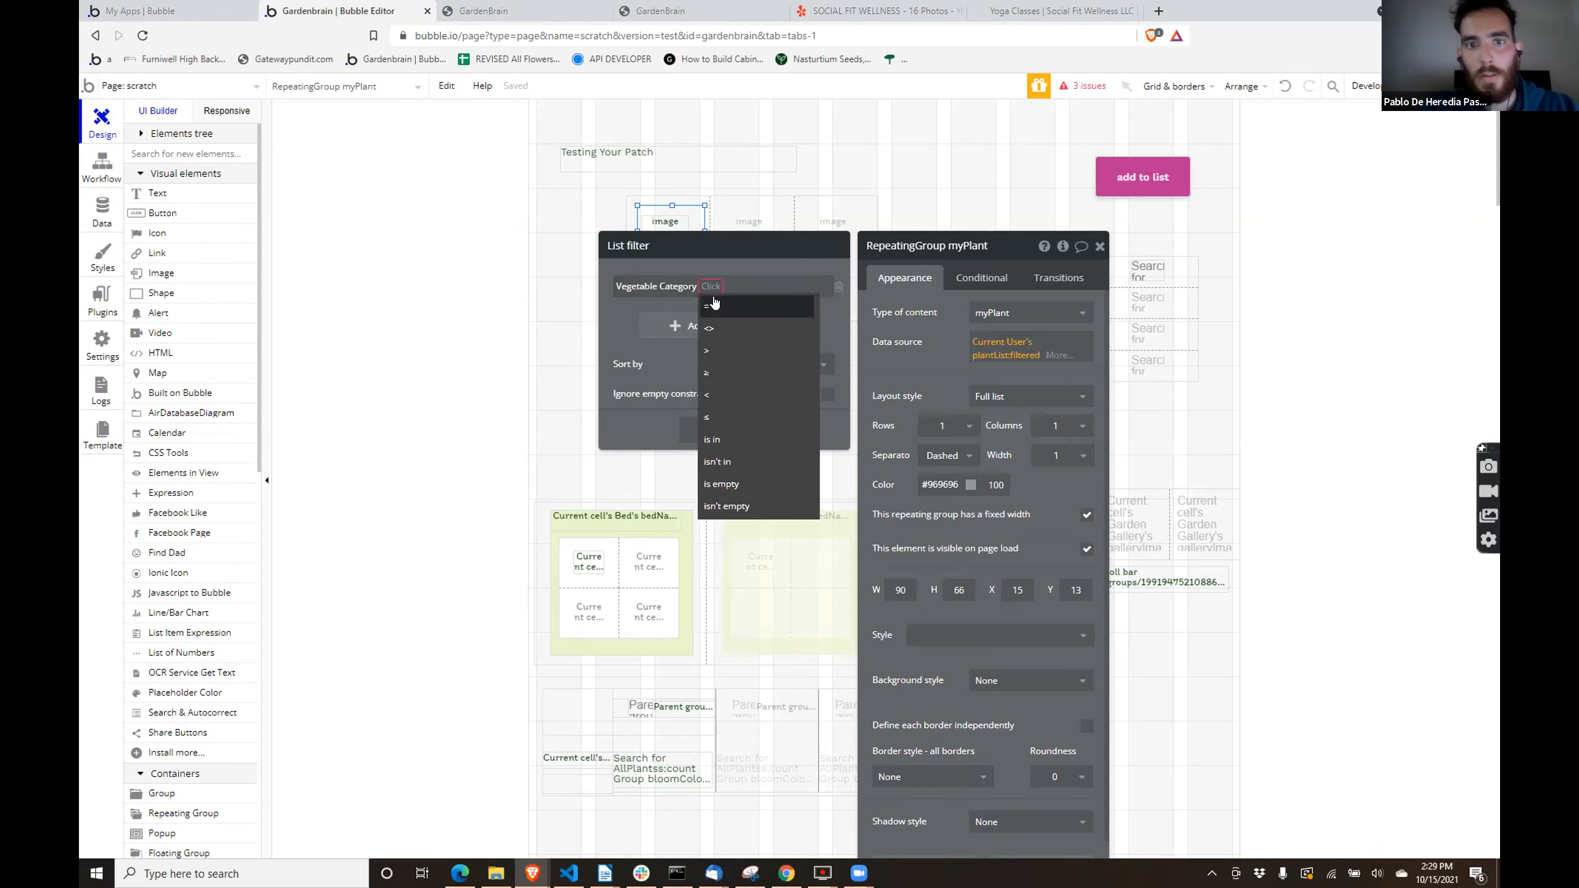
click(713, 303)
click(719, 286)
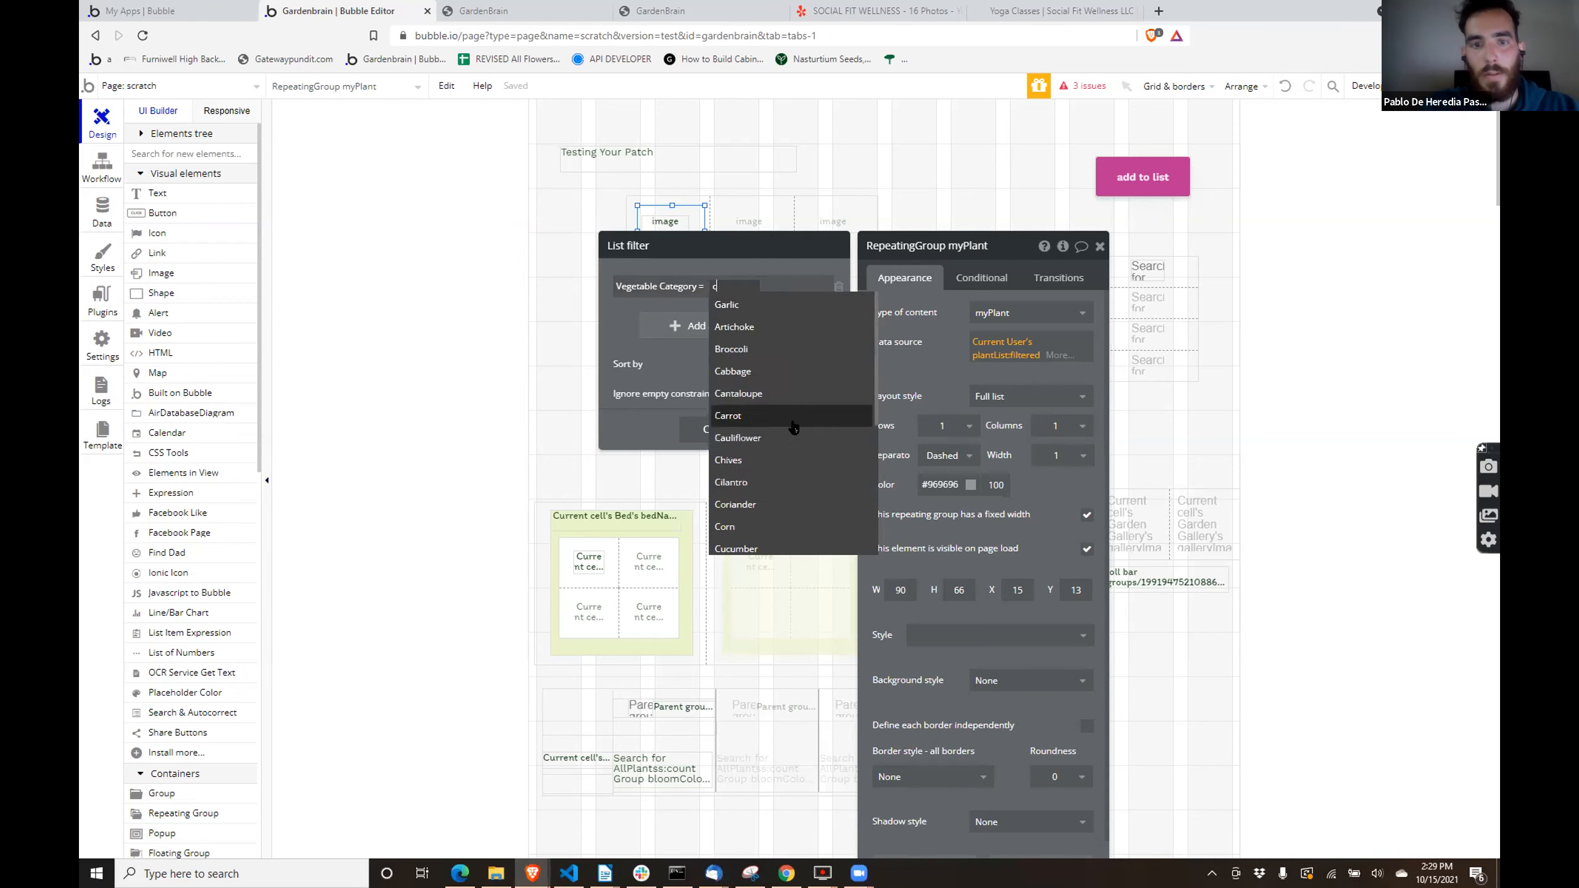
text(curr)
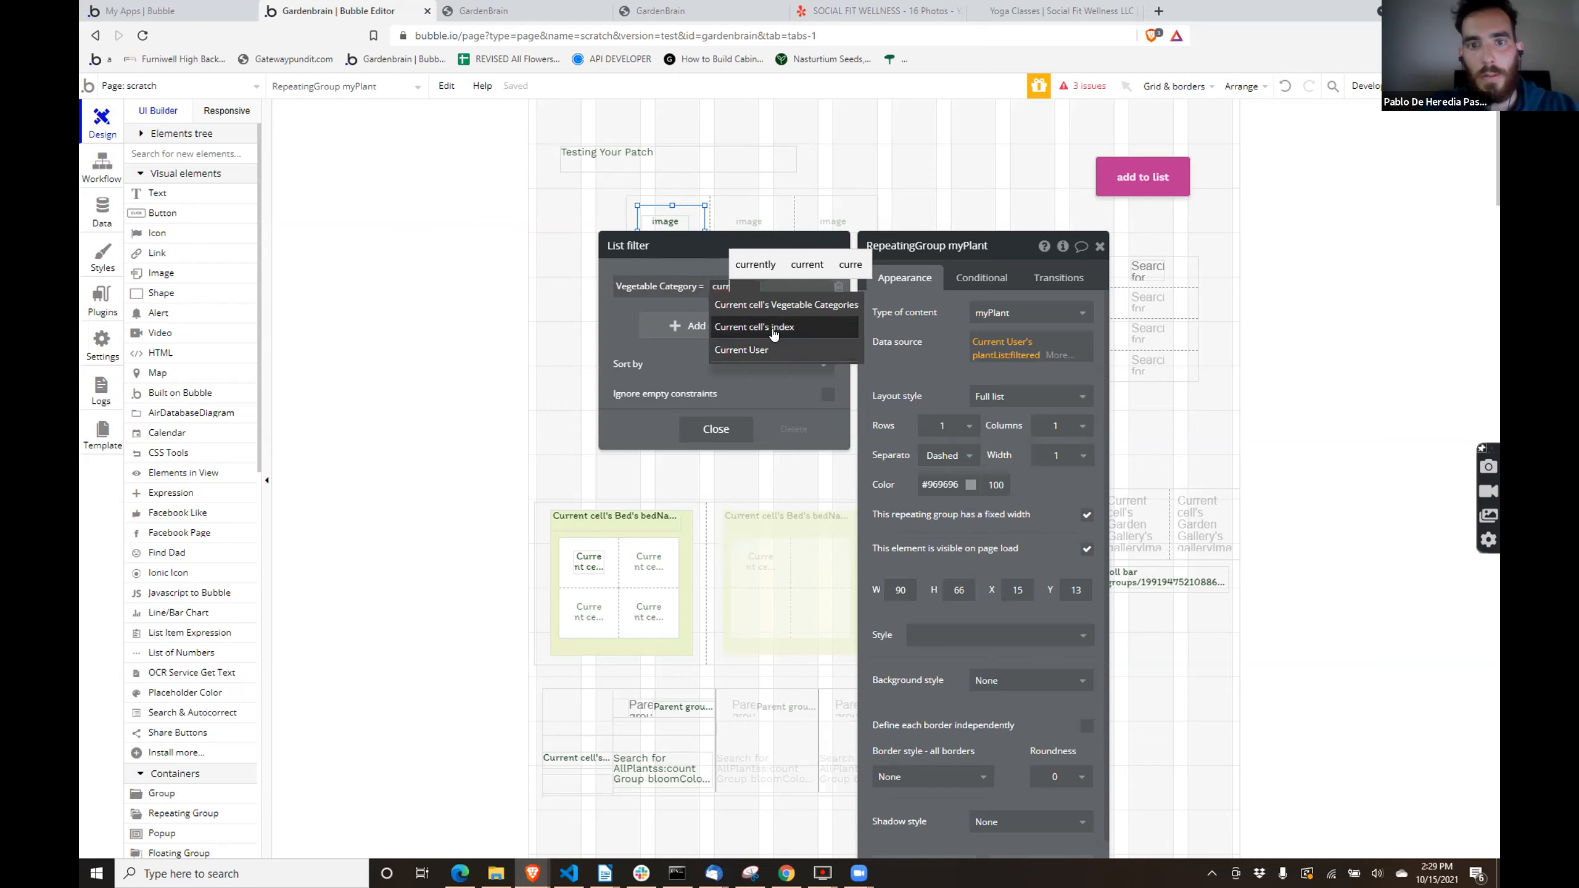
click(771, 314)
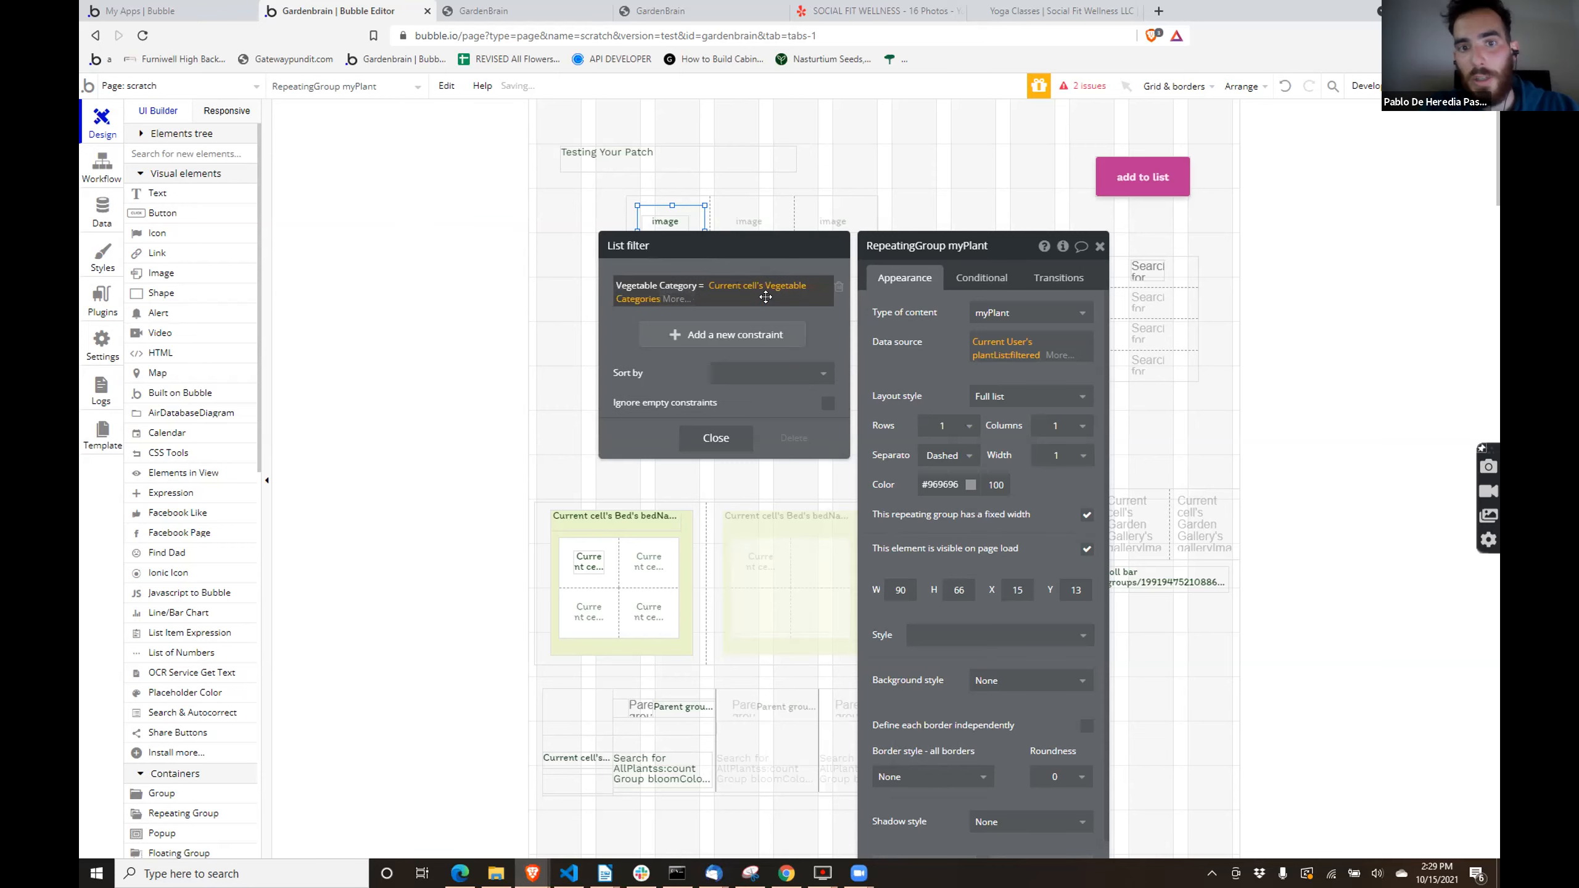
click(712, 438)
- Delete the placeholder text element "image" from the nested repeating group's cell
click(666, 219)
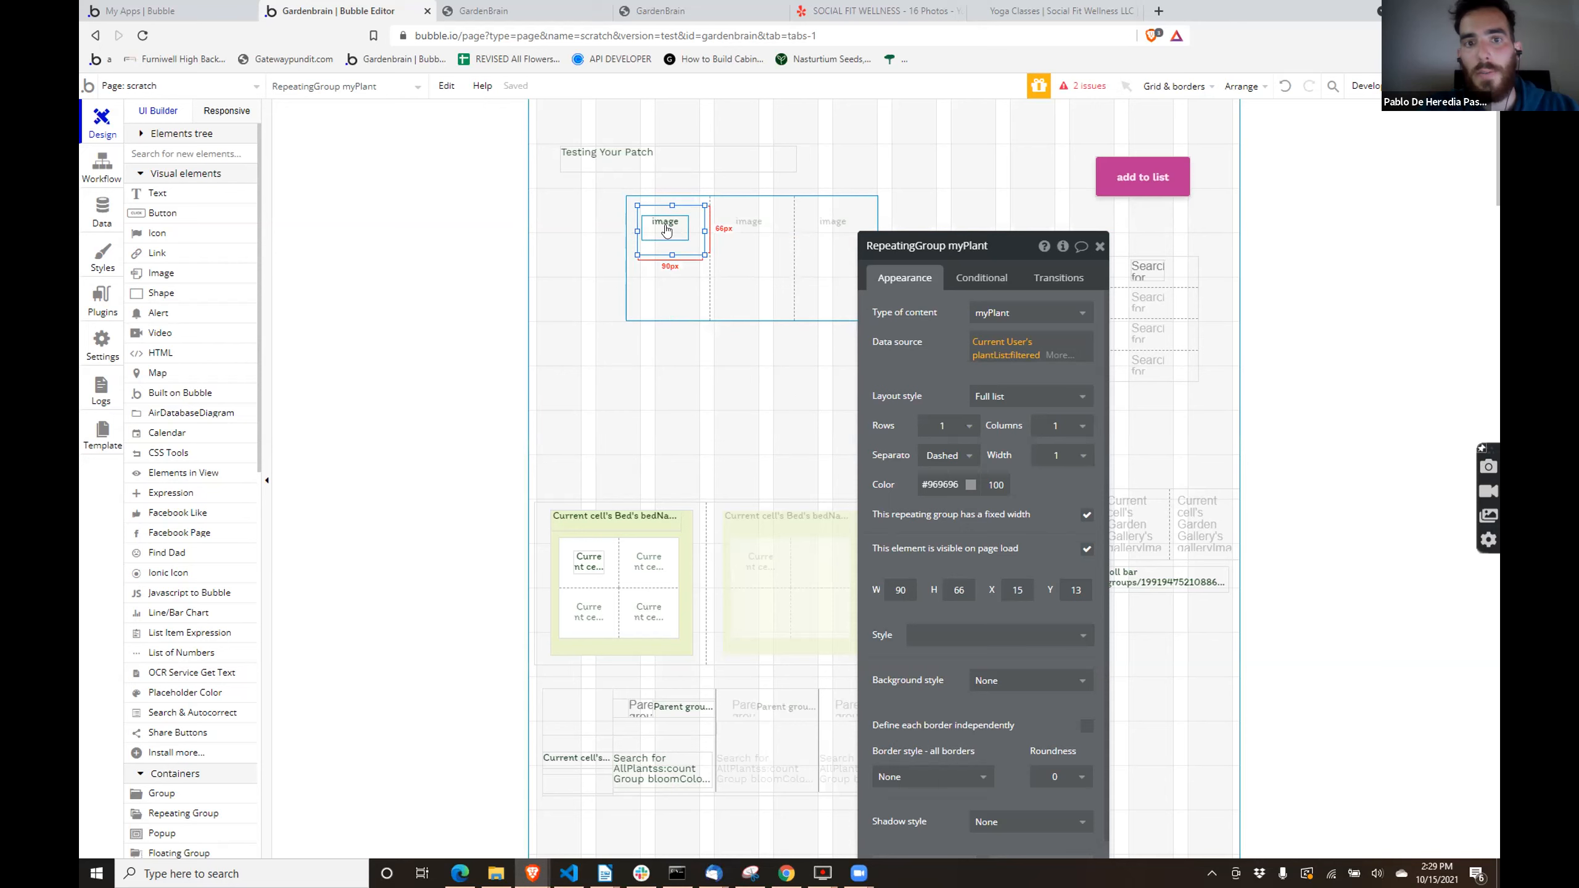
drag(928, 318, 918, 297)
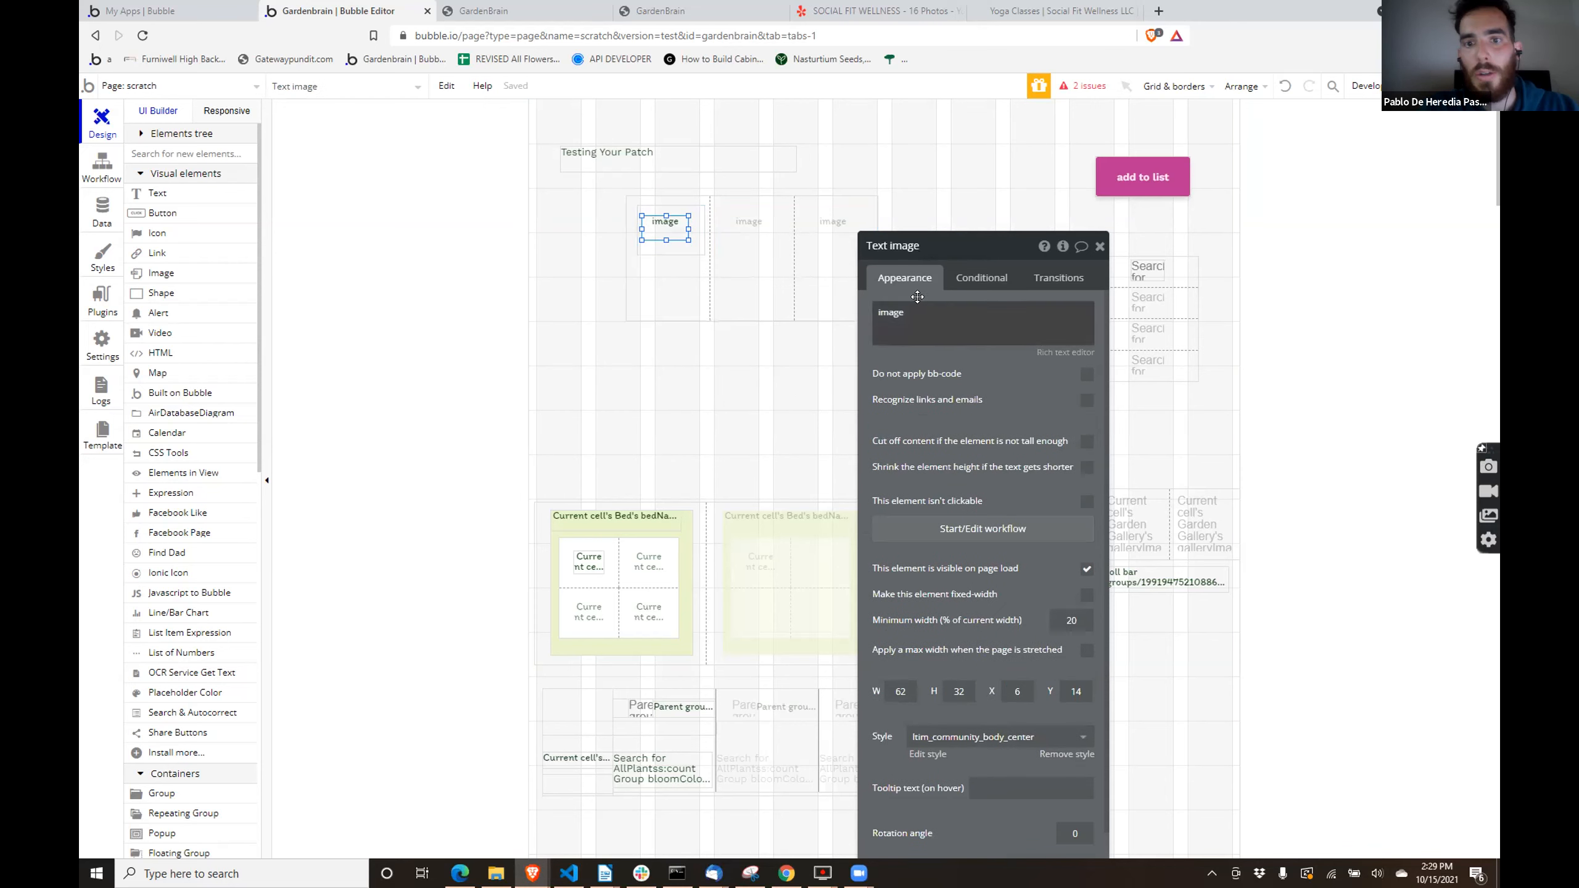
click(667, 225)
key(Delete)
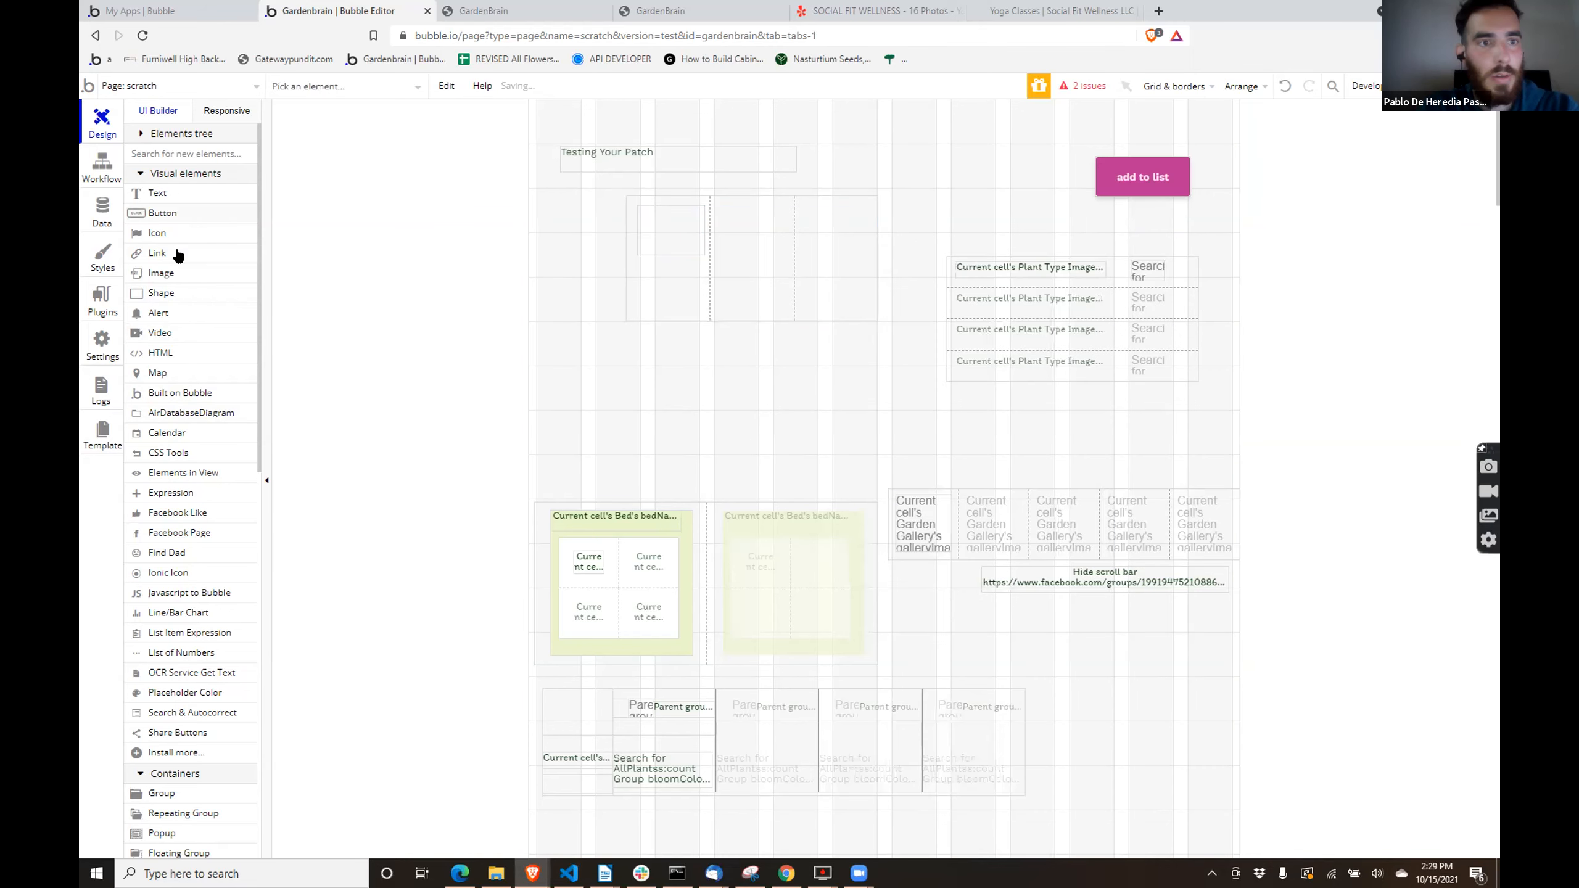
- Draw an image element about 51 by 37 px inside the nested repeating group's cell
scroll(180, 244, down, 1)
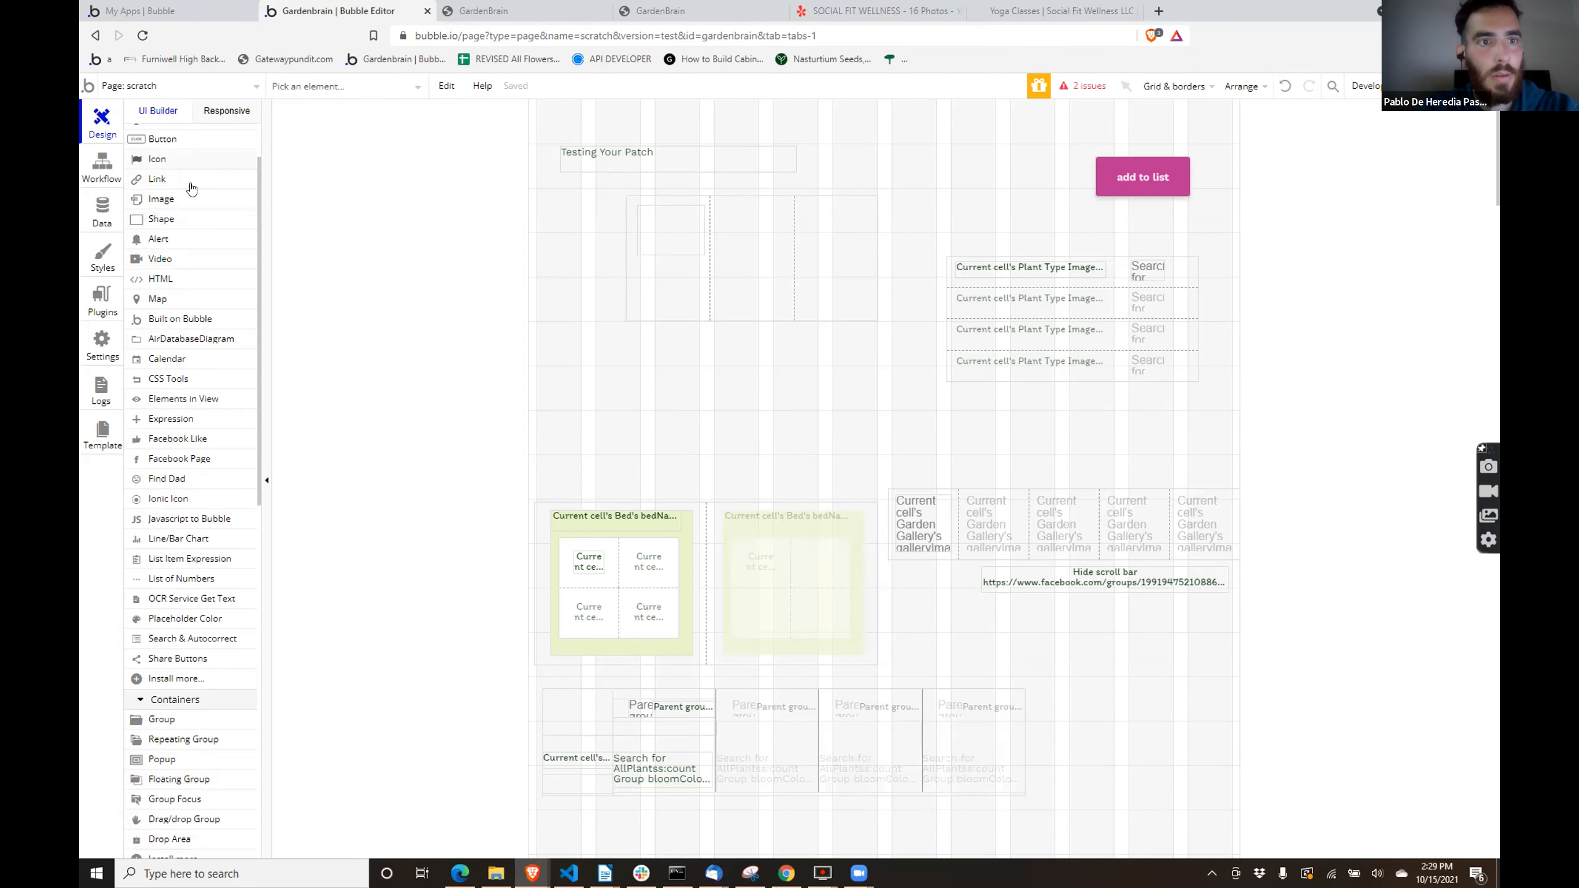
click(182, 203)
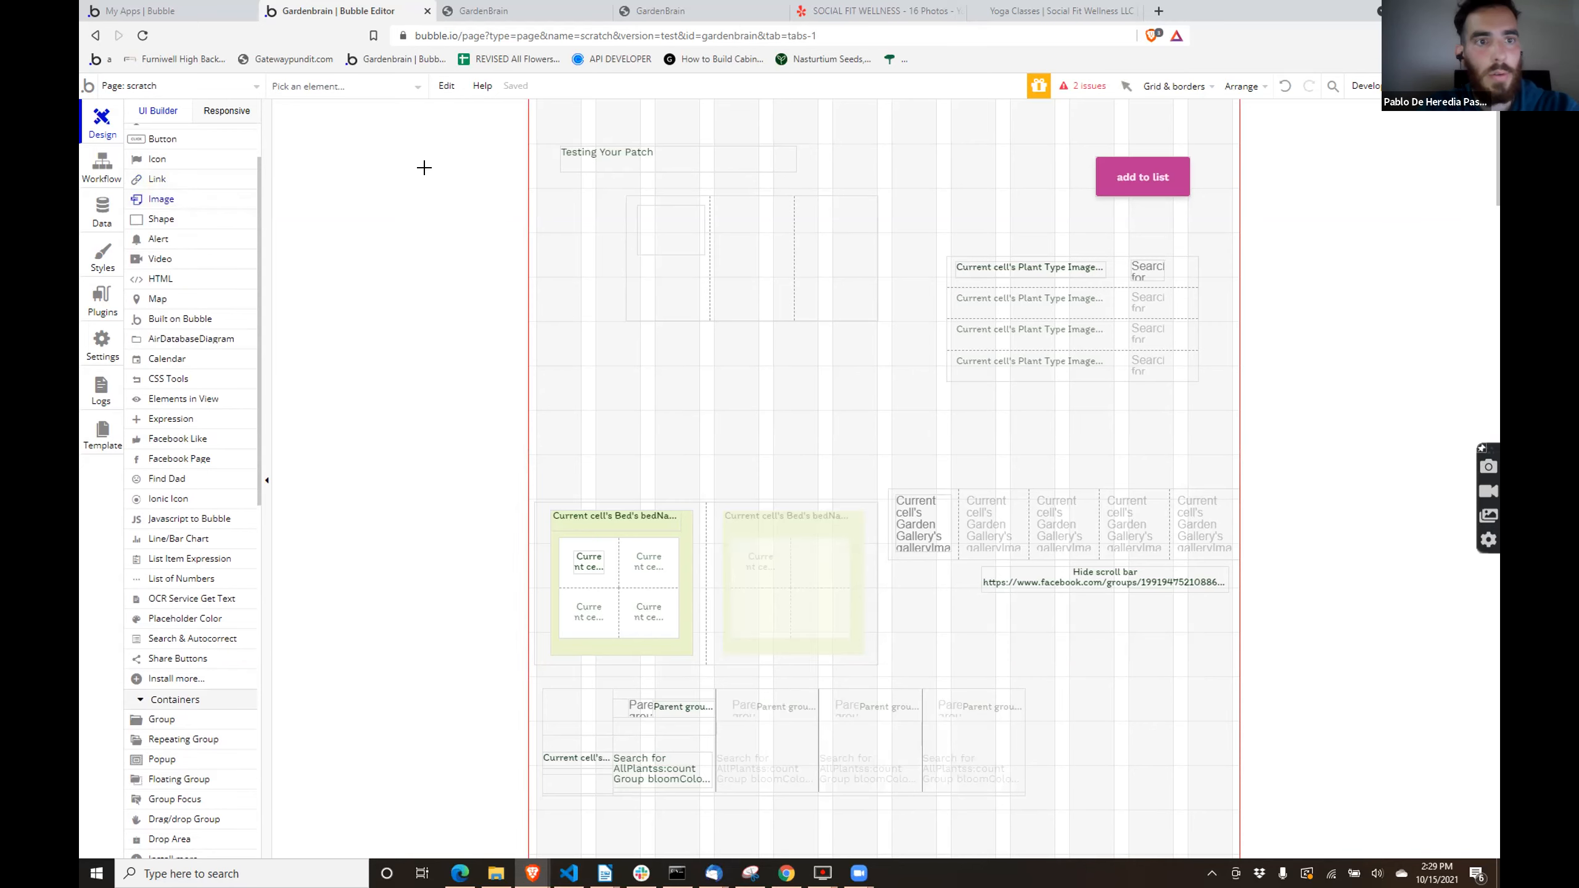
drag(646, 212, 682, 238)
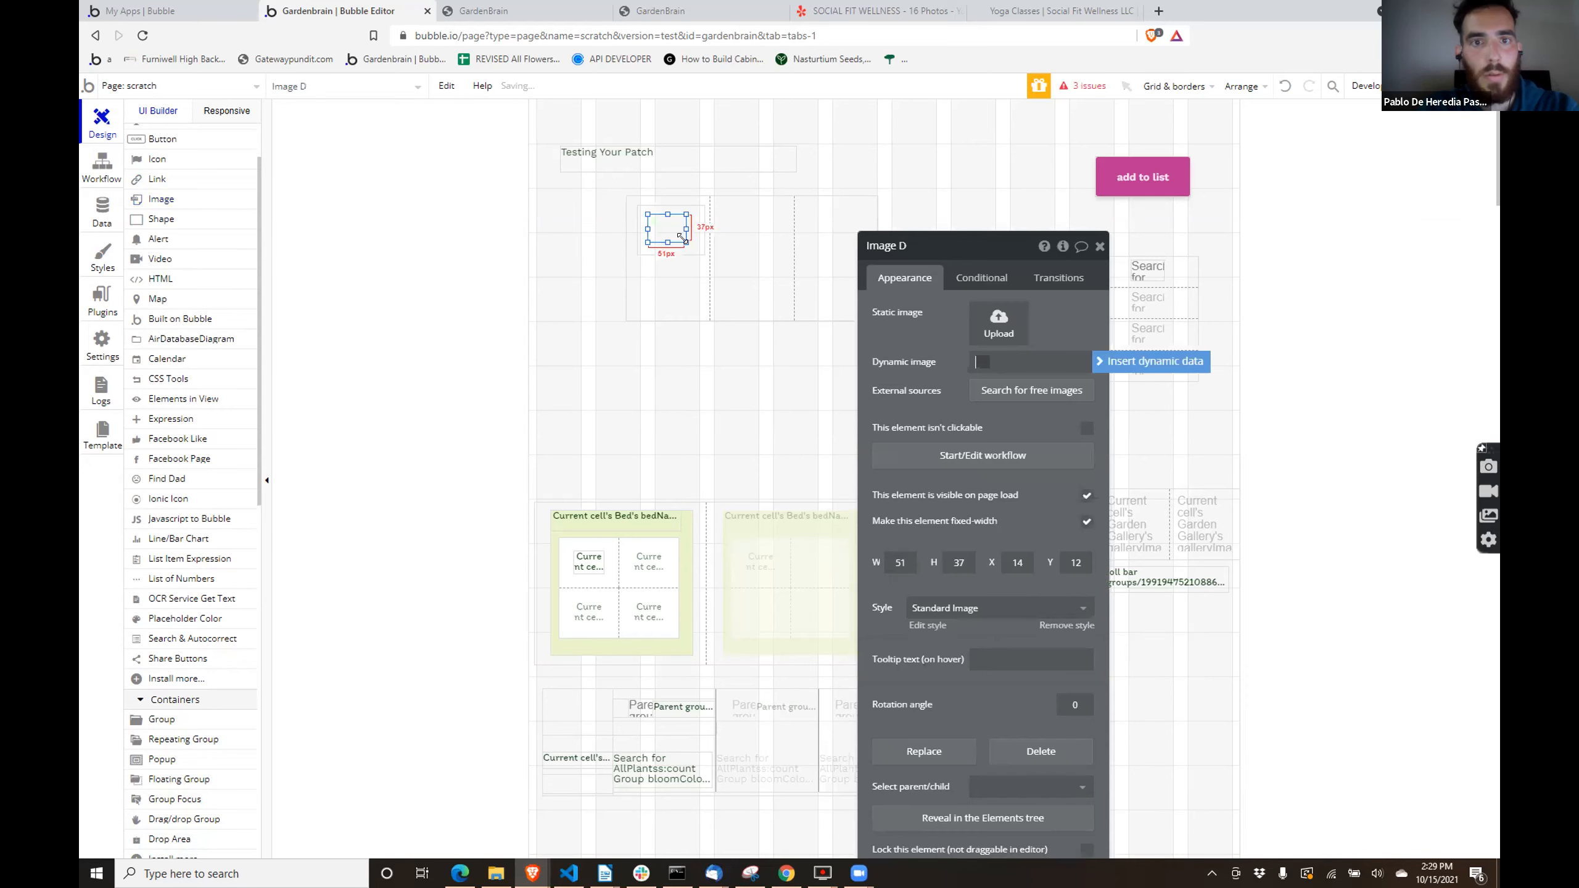
- Set the new image's dynamic source to Current cell's myPlant's Vegetable Category's image
click(1086, 357)
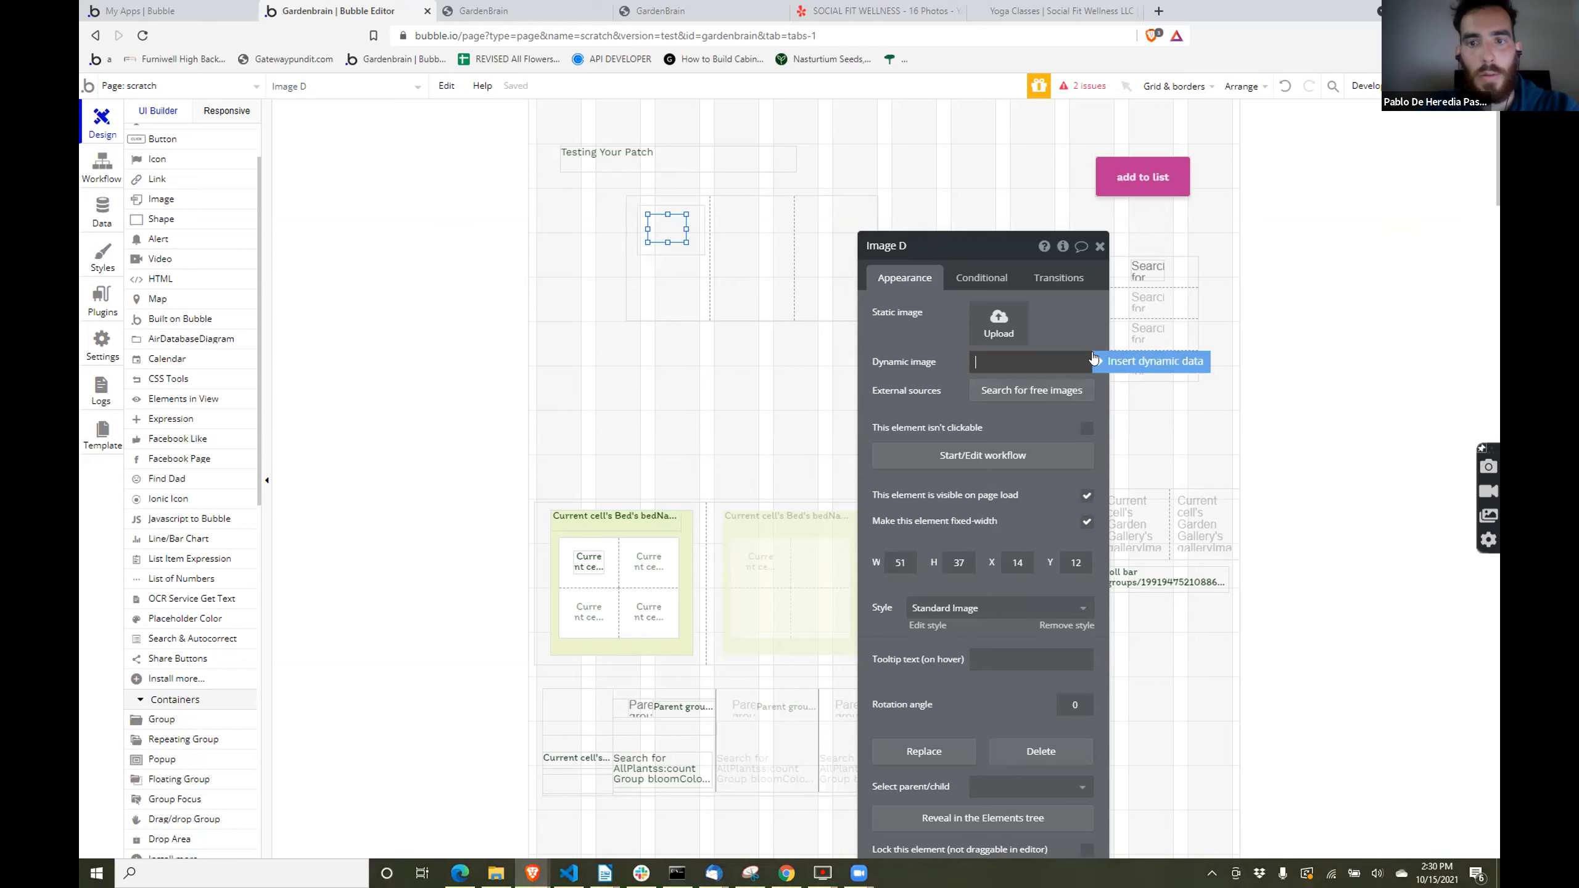
click(1023, 363)
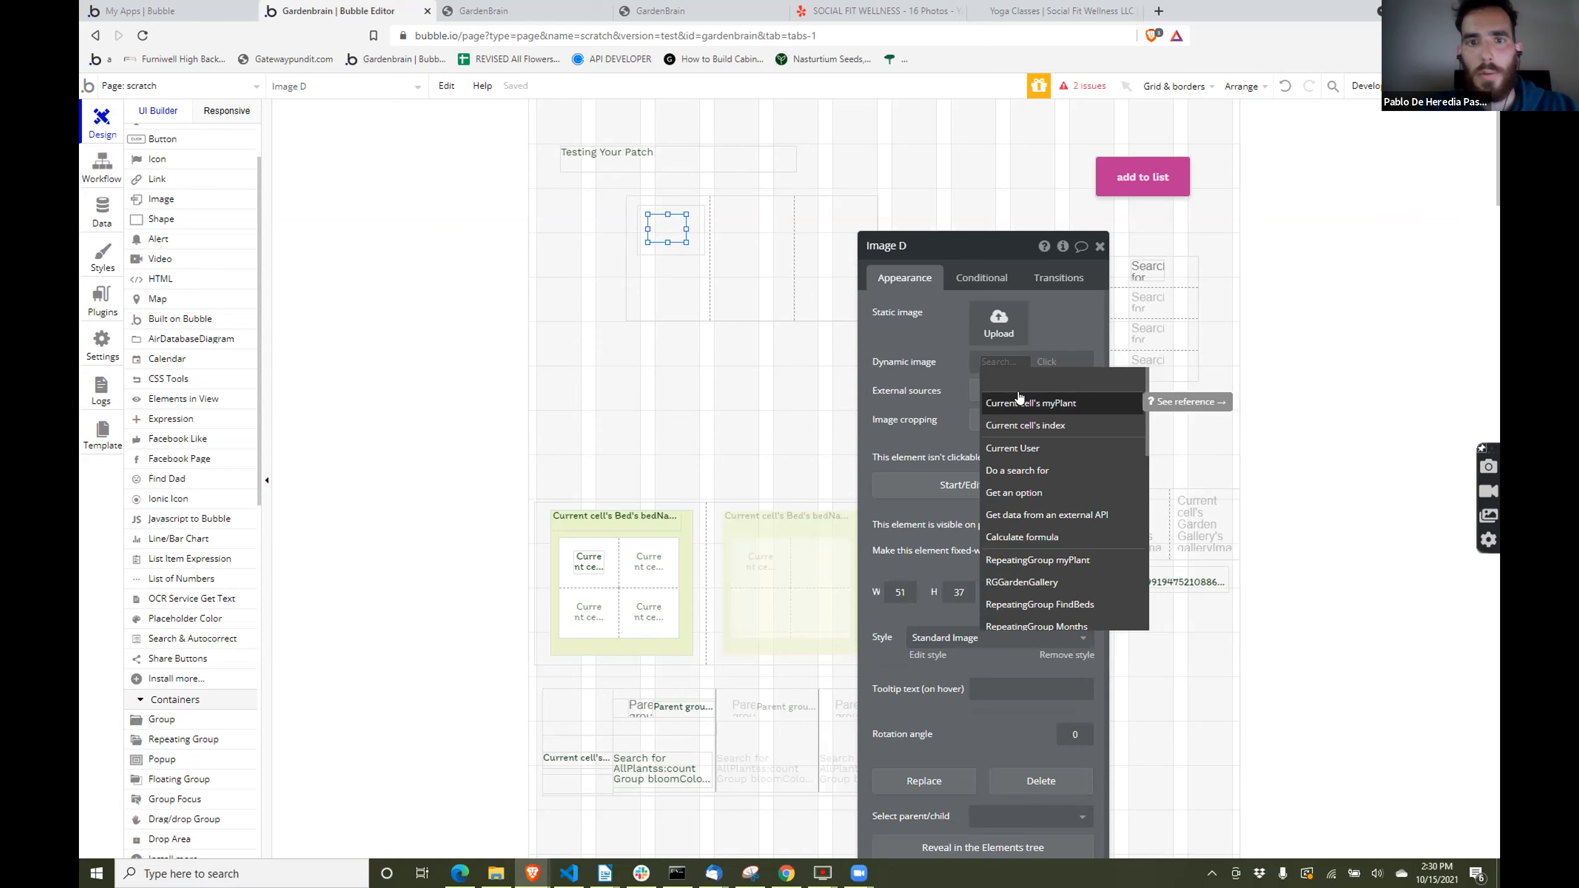
click(1049, 404)
text(v)
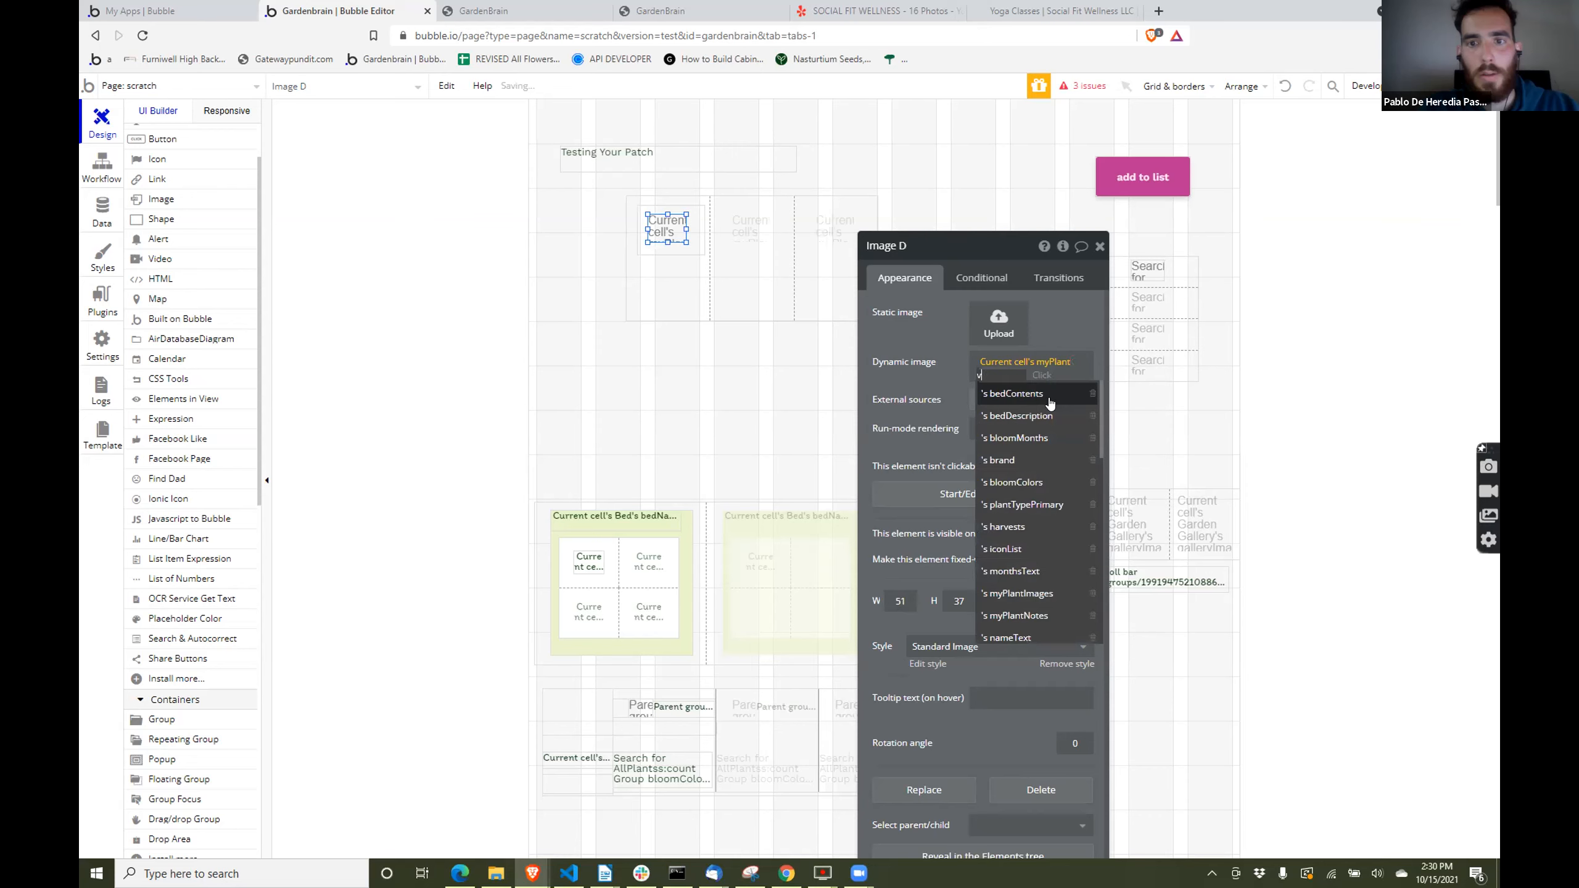
text(ege)
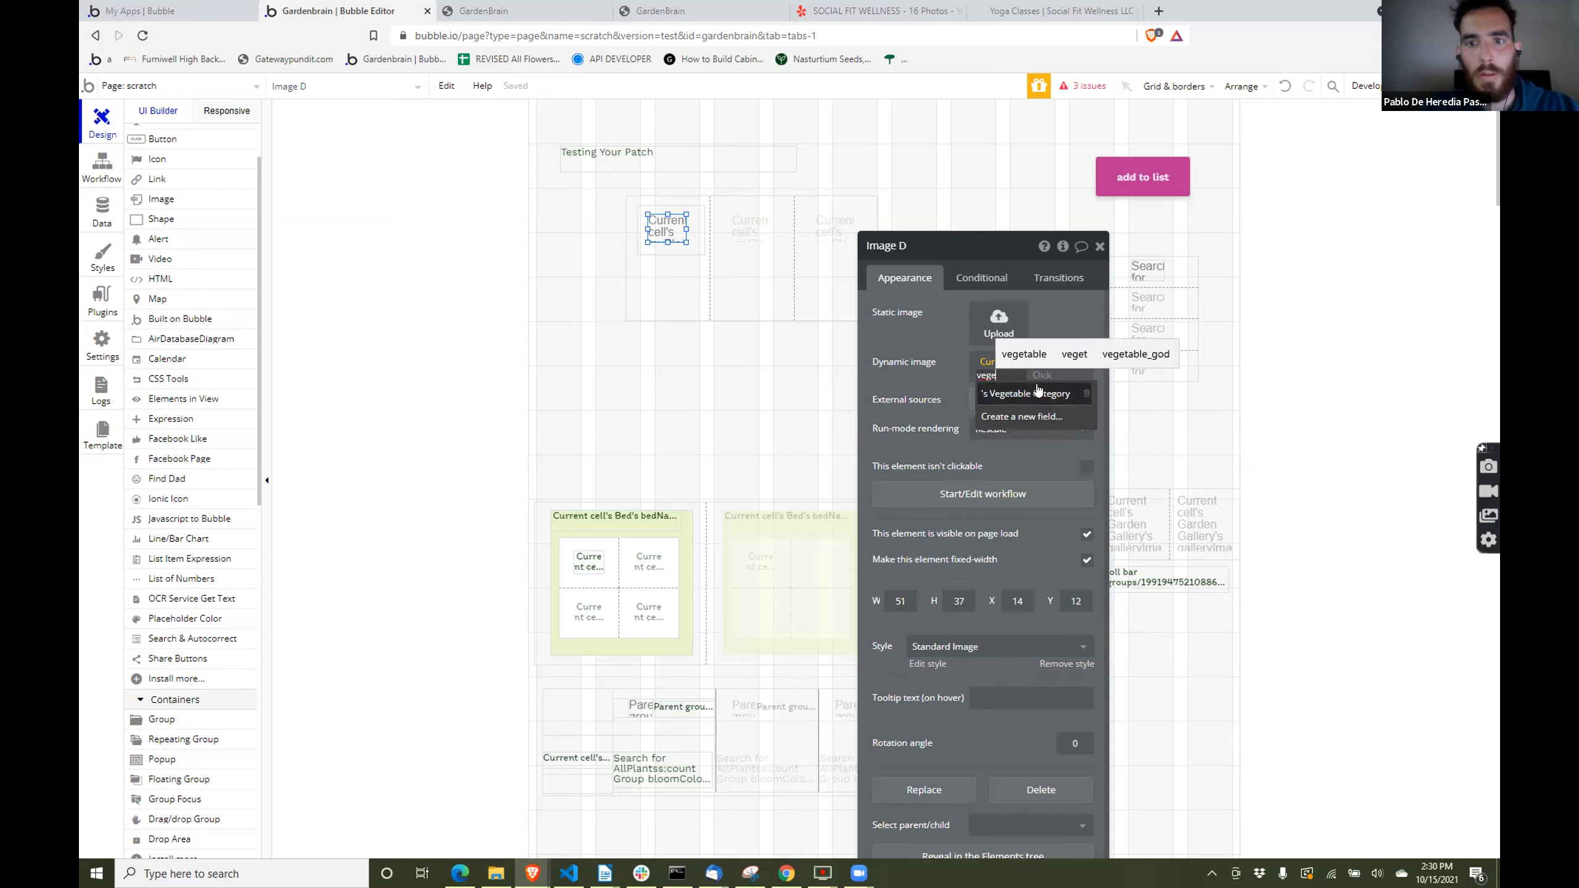
click(1037, 393)
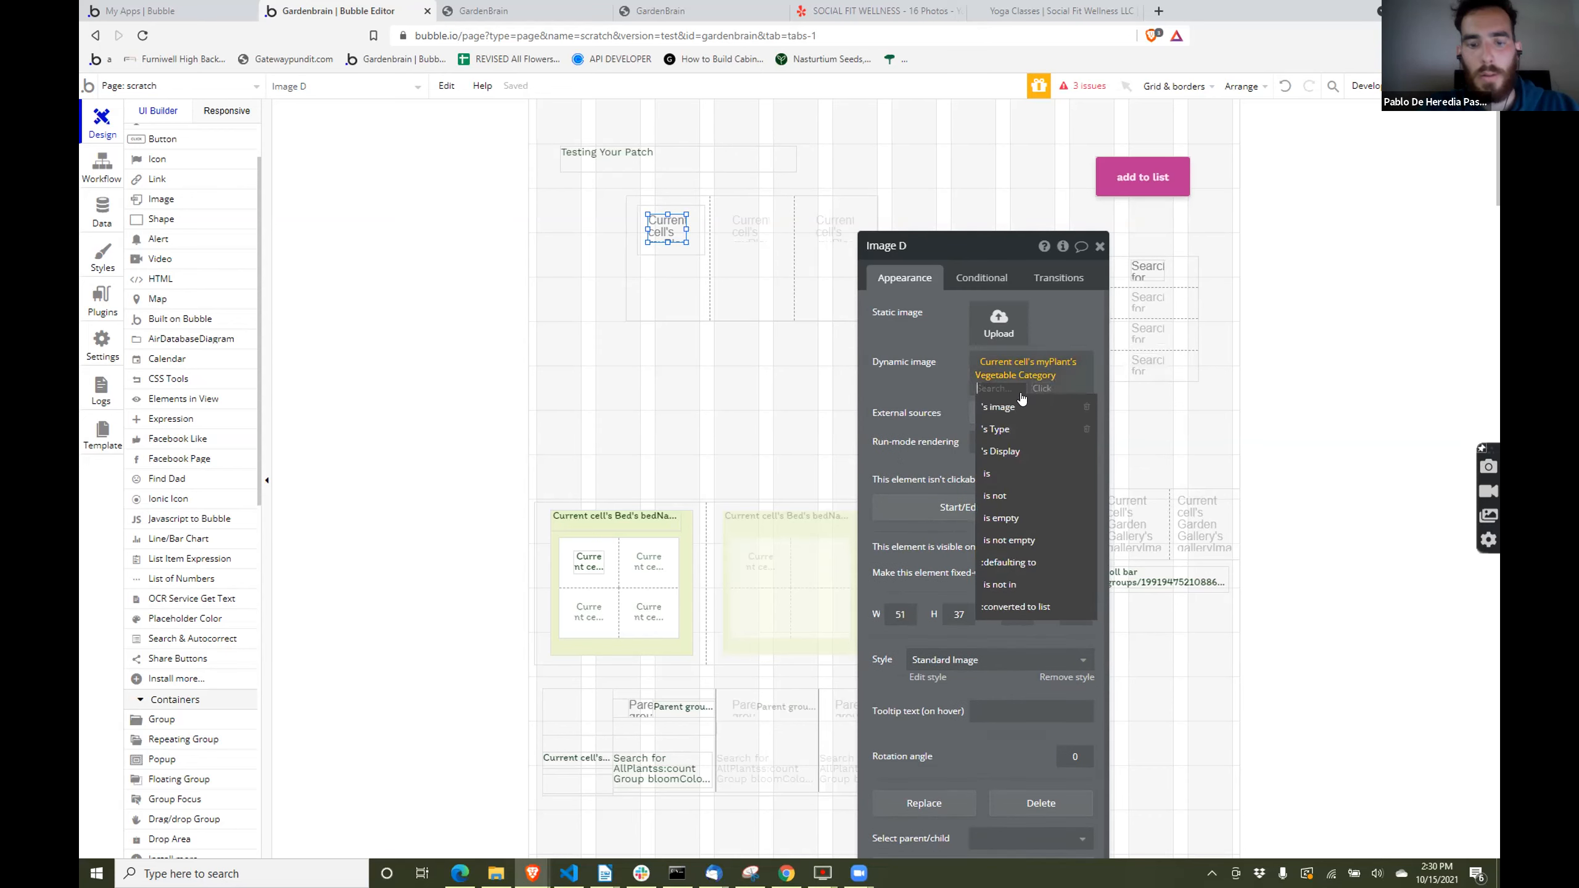
click(1018, 407)
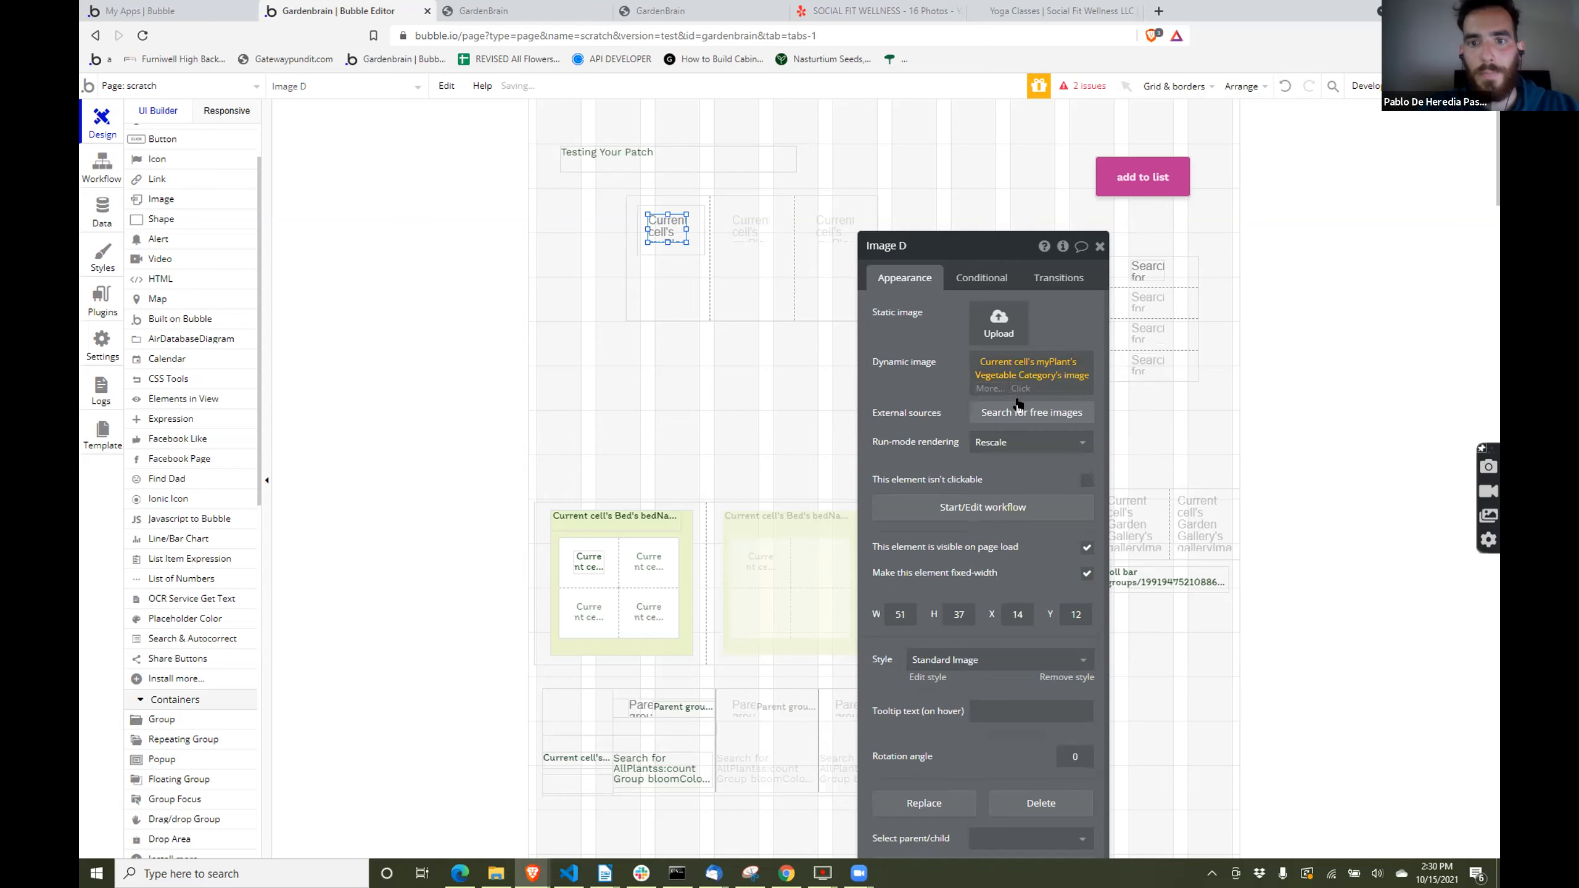
click(902, 322)
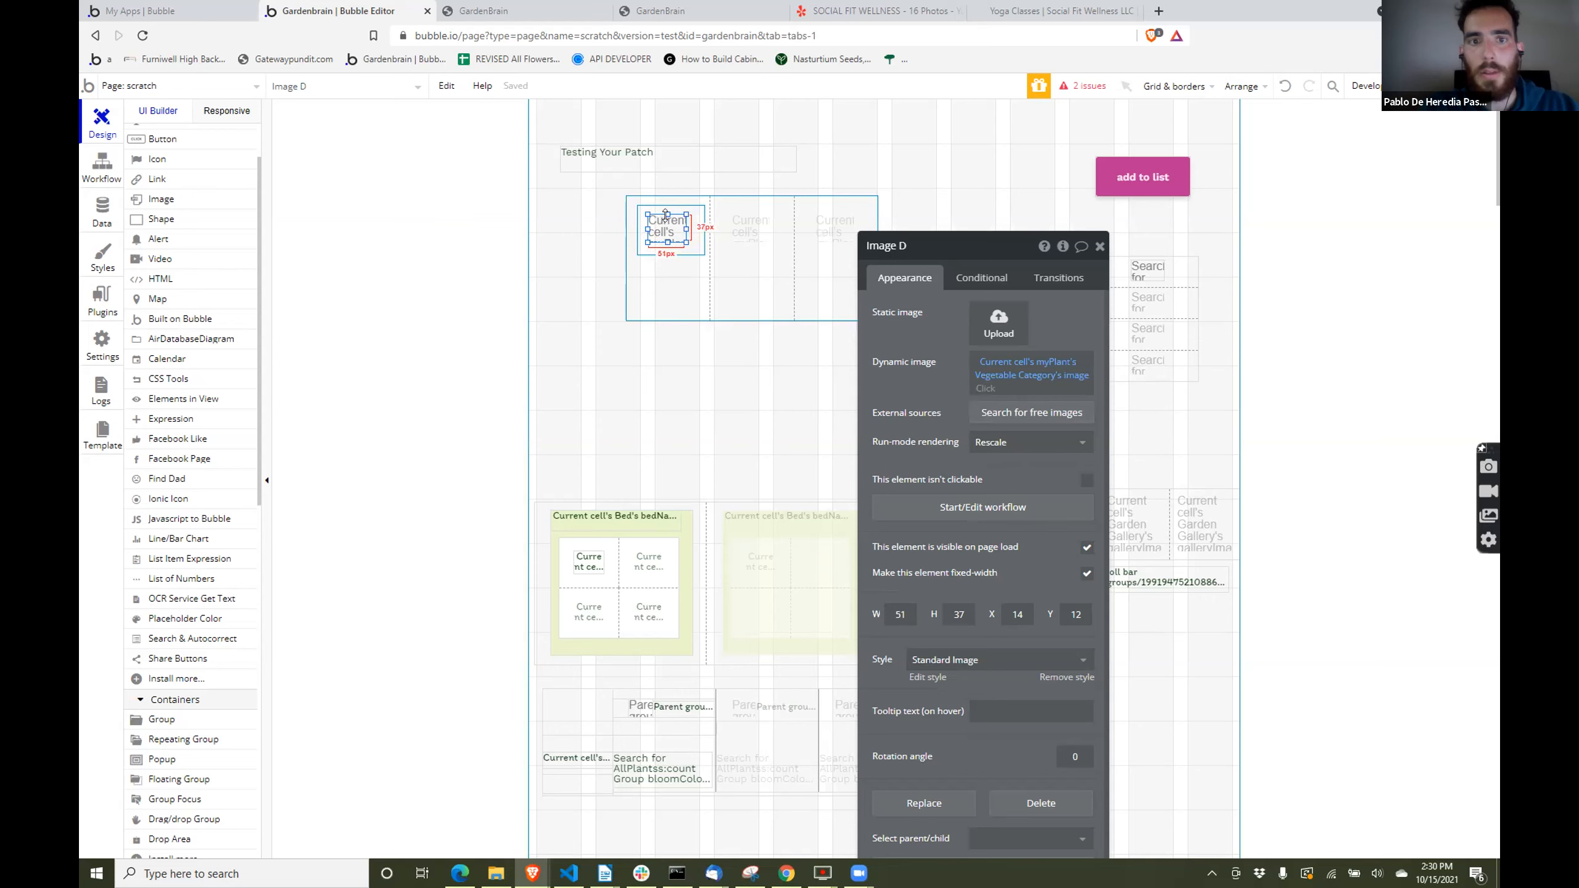
- Stretch the image upward to about 49 px high and center it horizontally and vertically in its cell
drag(666, 214, 665, 202)
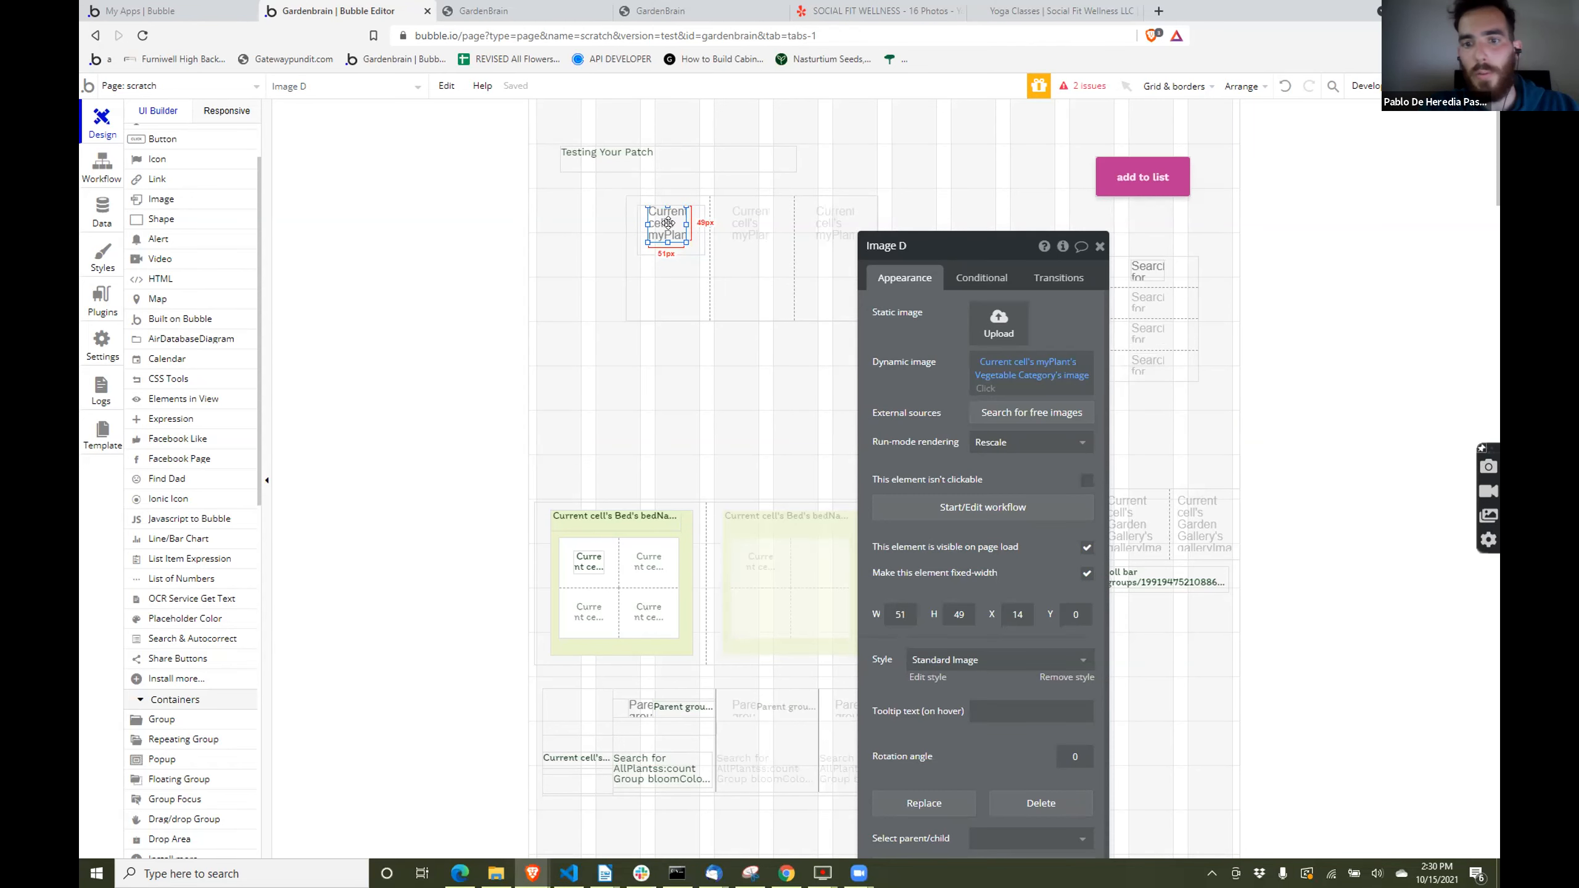
right_click(669, 225)
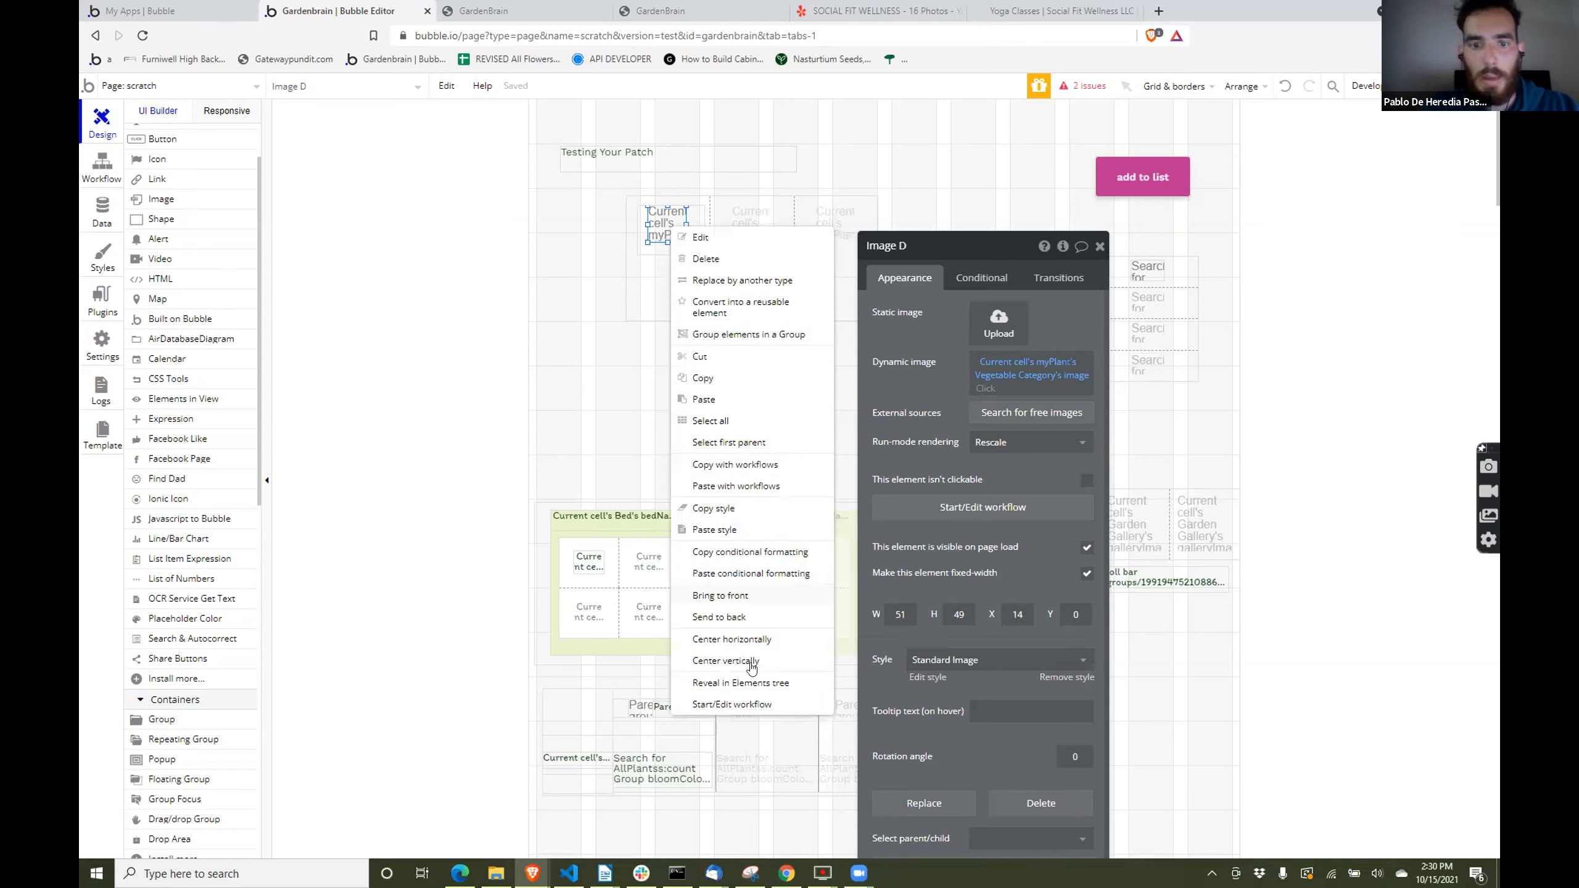
click(756, 642)
right_click(661, 216)
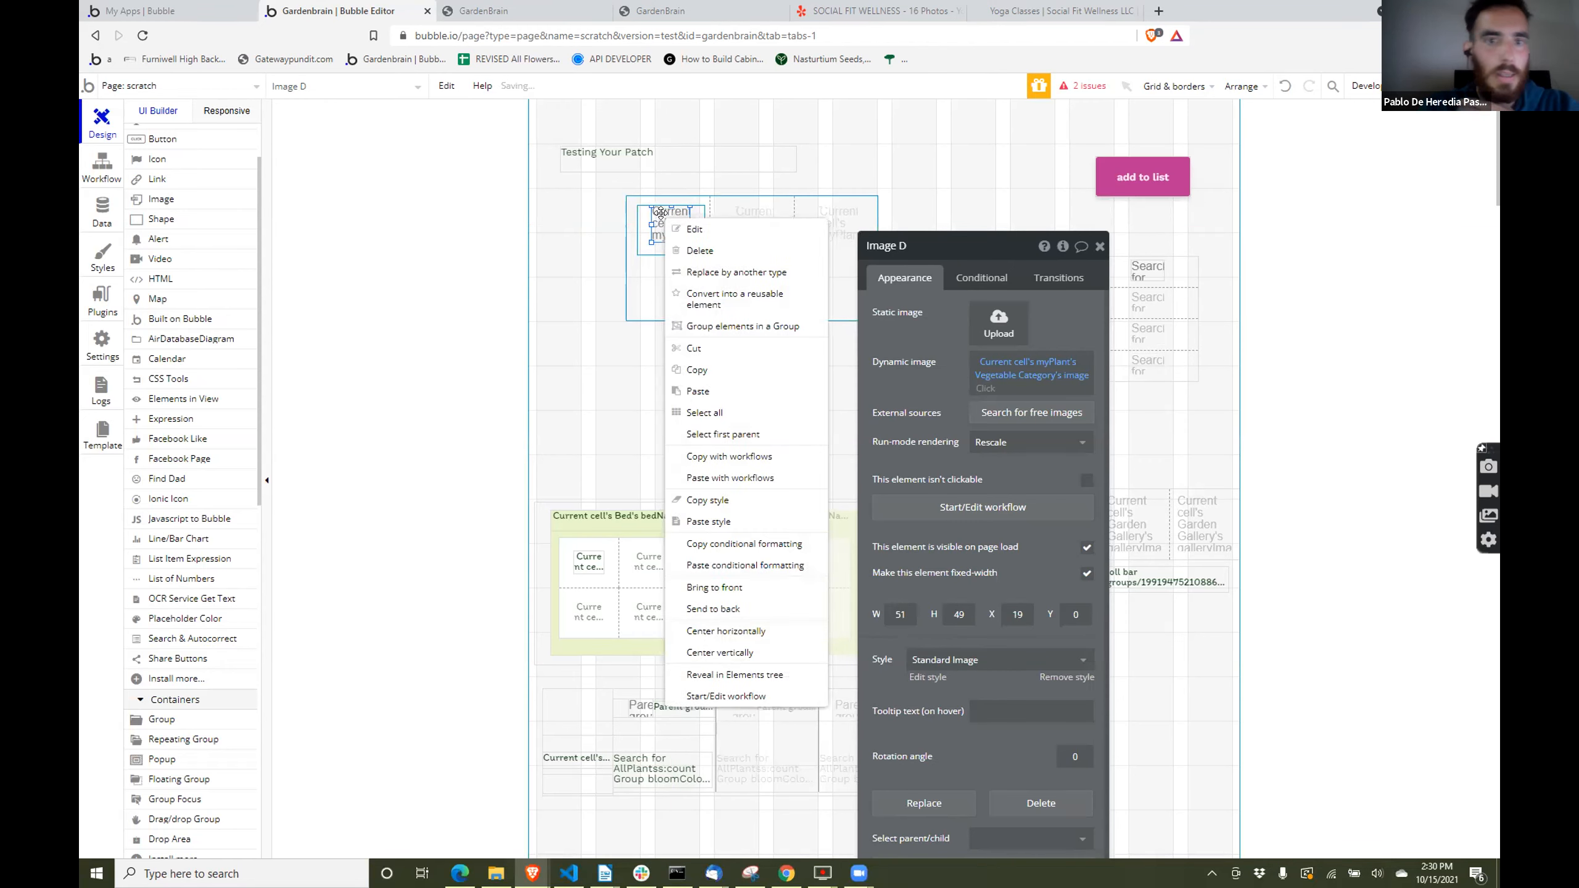
click(726, 651)
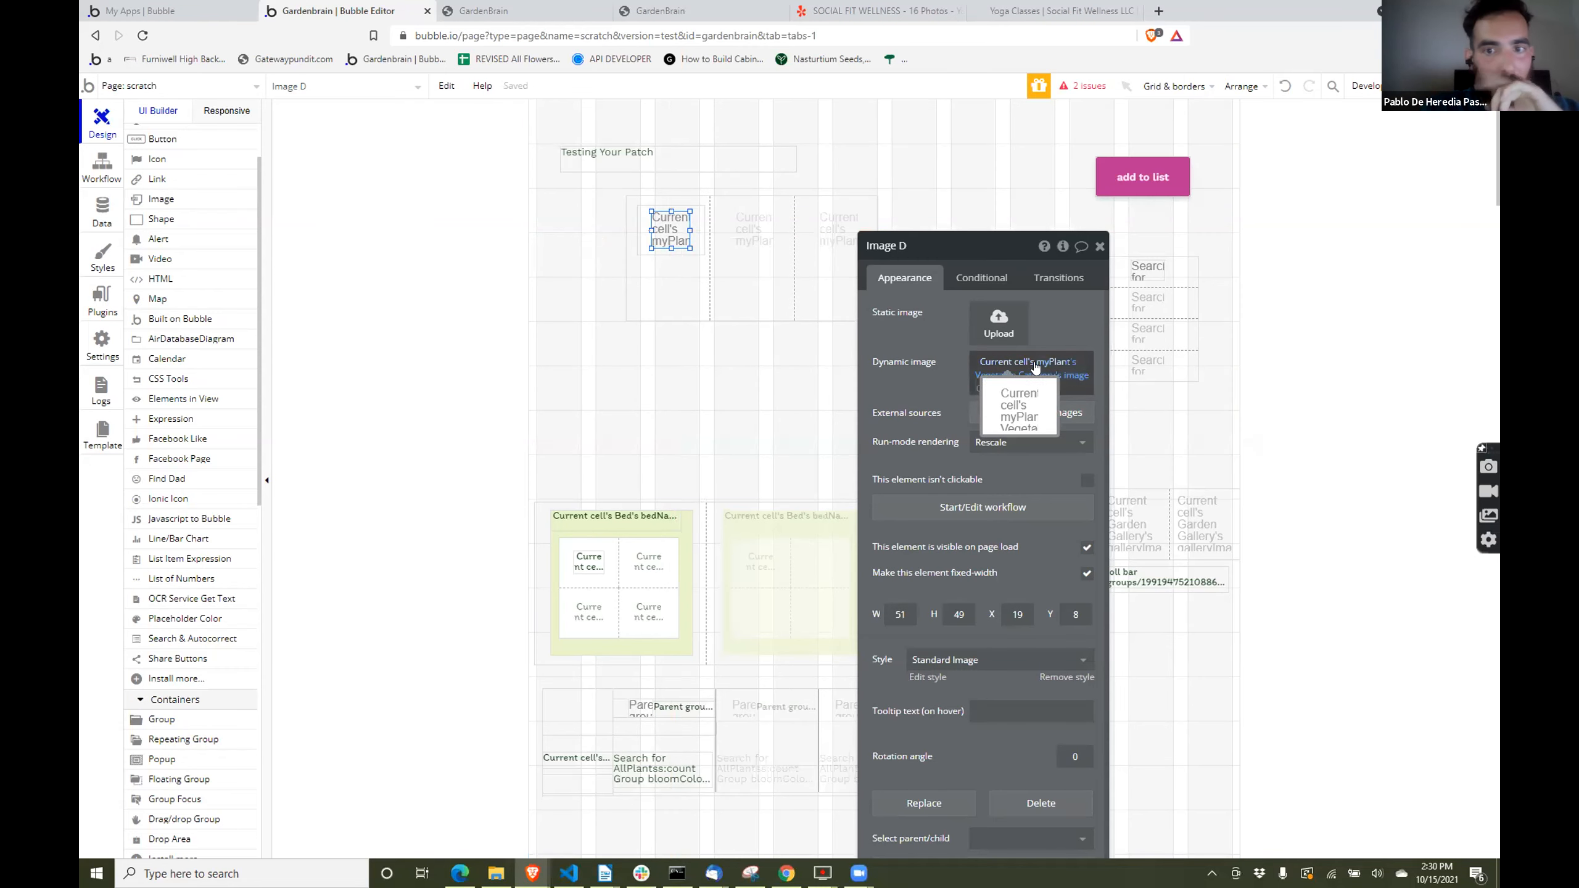
- Look through the custom data types and the myPlant fields, and return to the nested image's properties on the page
click(95, 217)
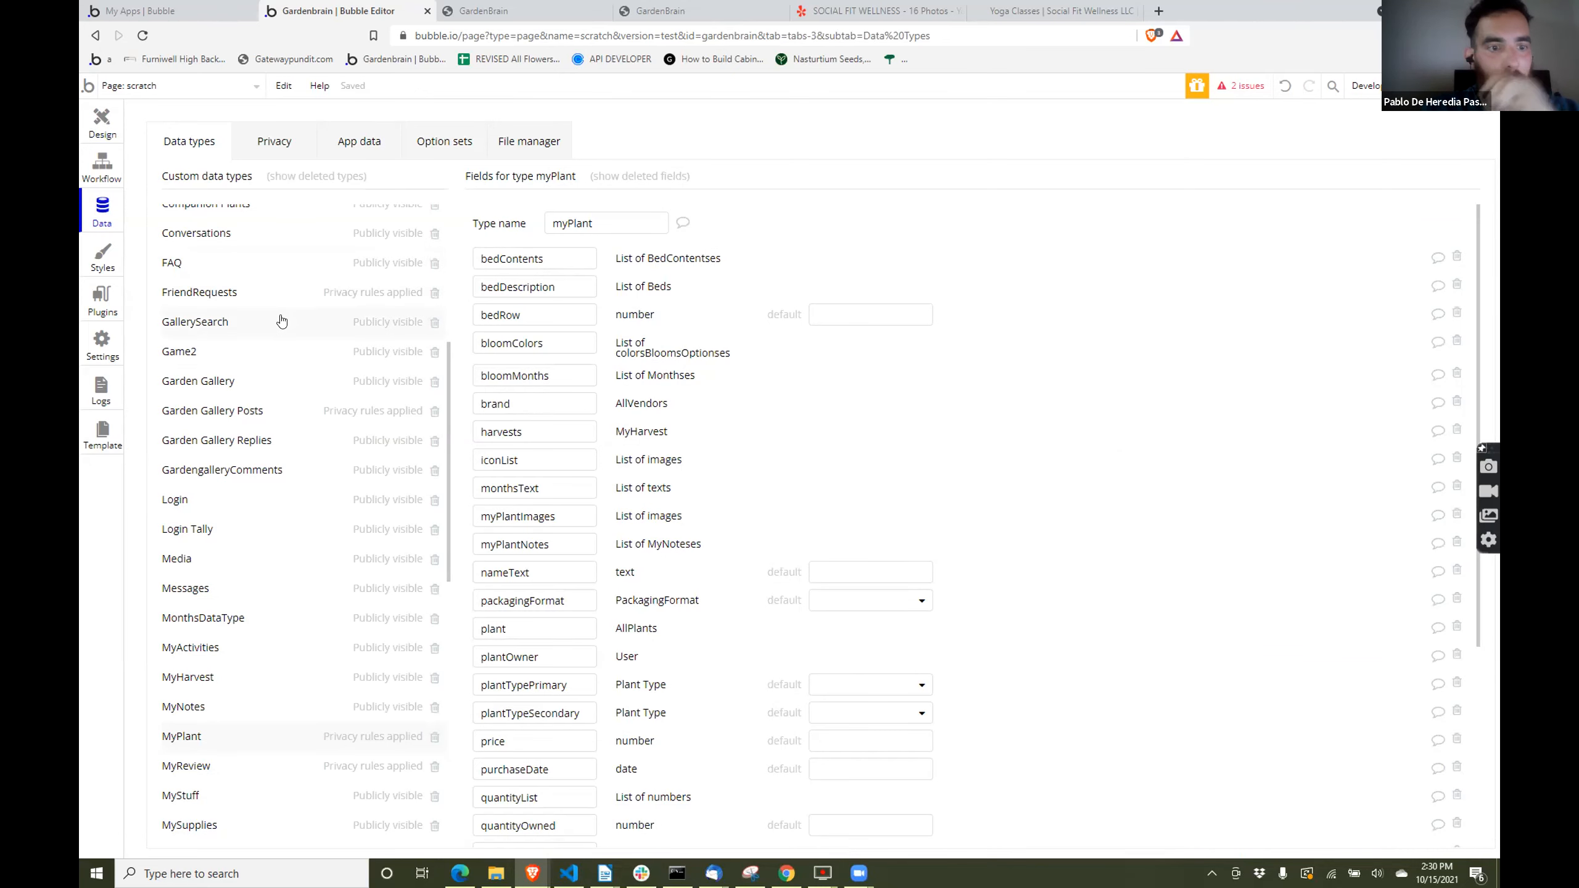
scroll(283, 323, up, 2)
scroll(293, 349, down, 5)
scroll(298, 356, down, 3)
scroll(205, 272, up, 10)
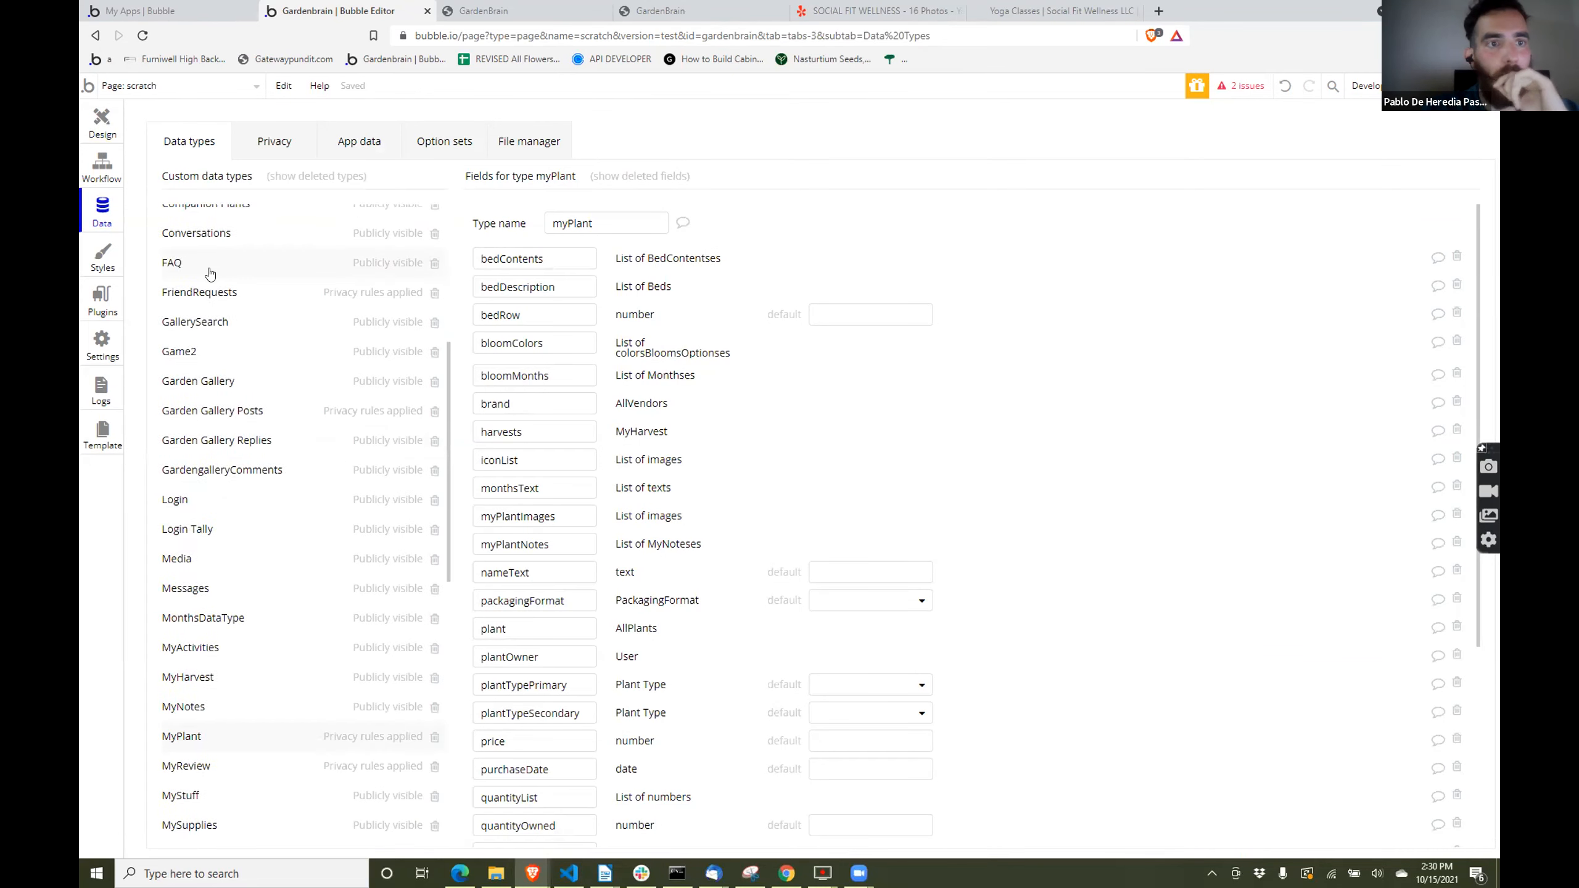
click(85, 123)
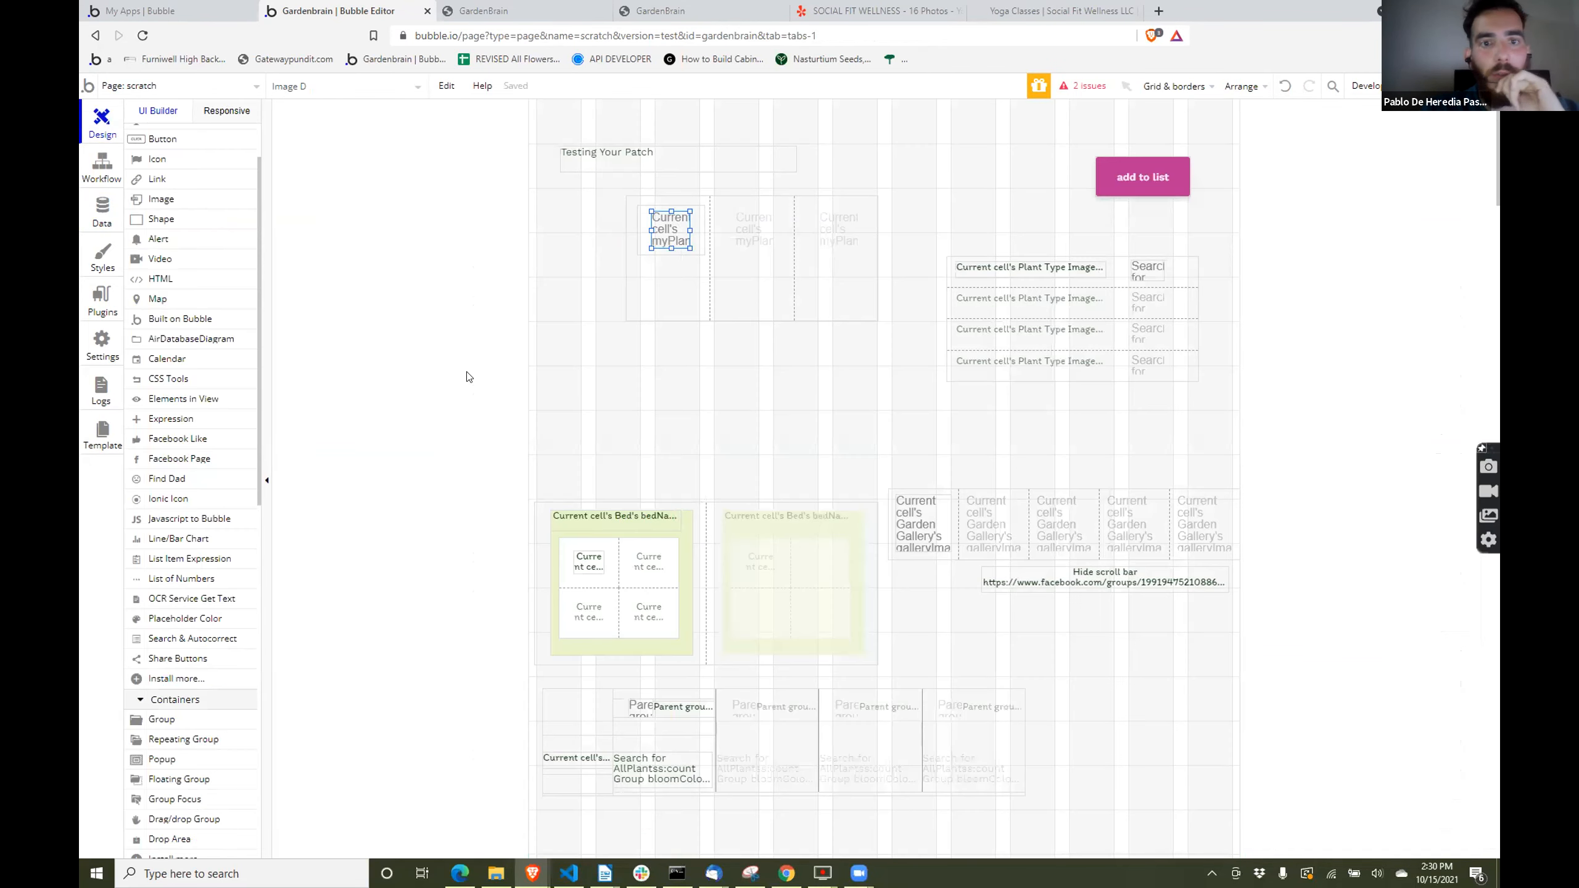
double_click(669, 230)
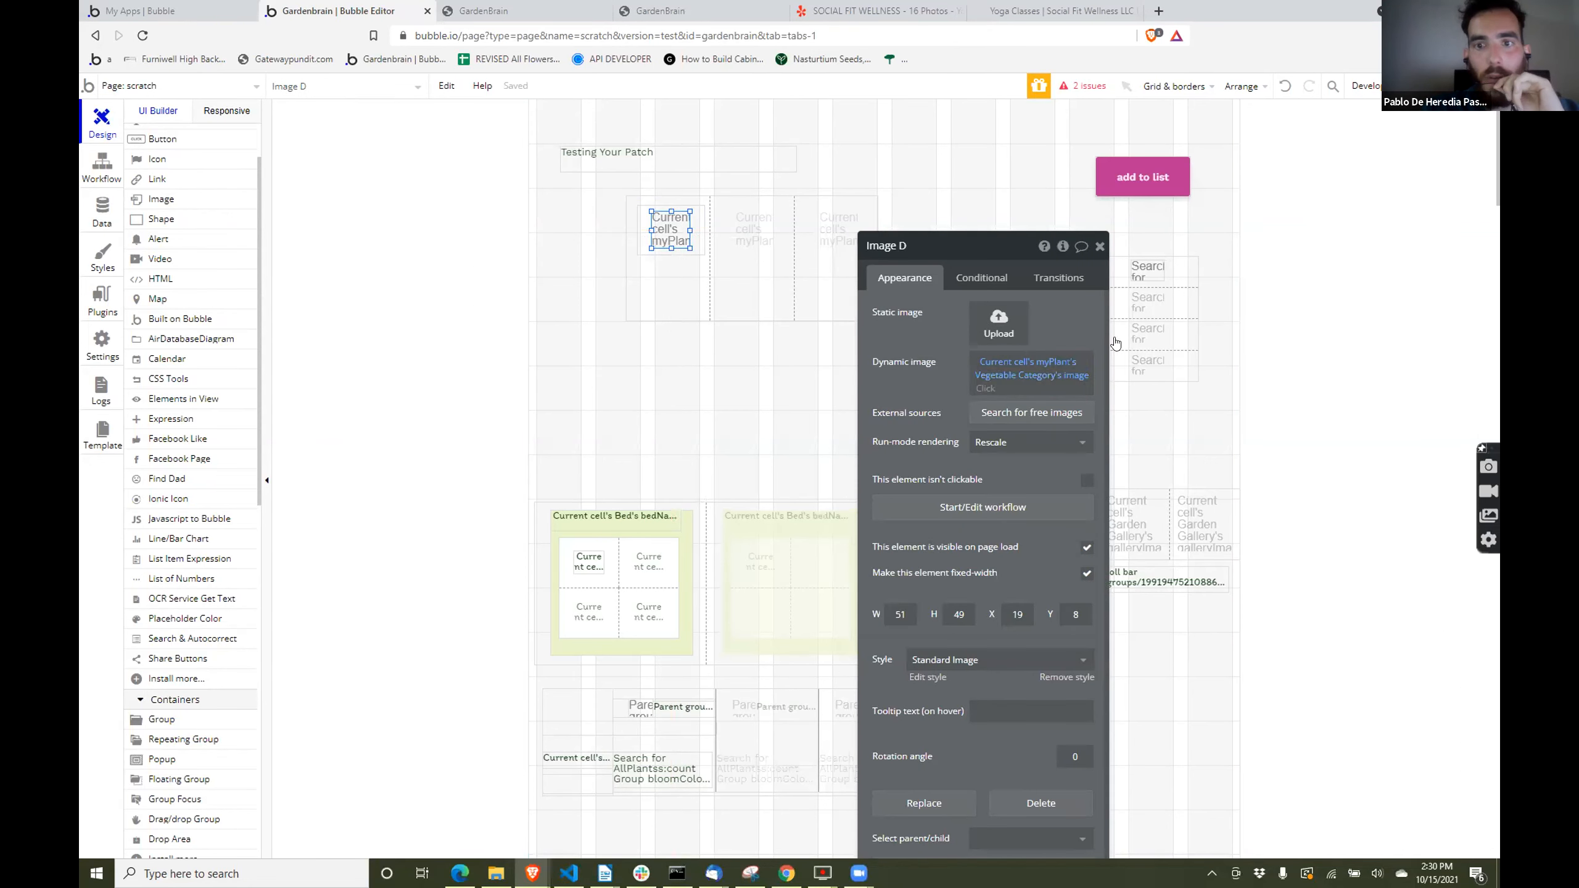
mouse_move(1047, 364)
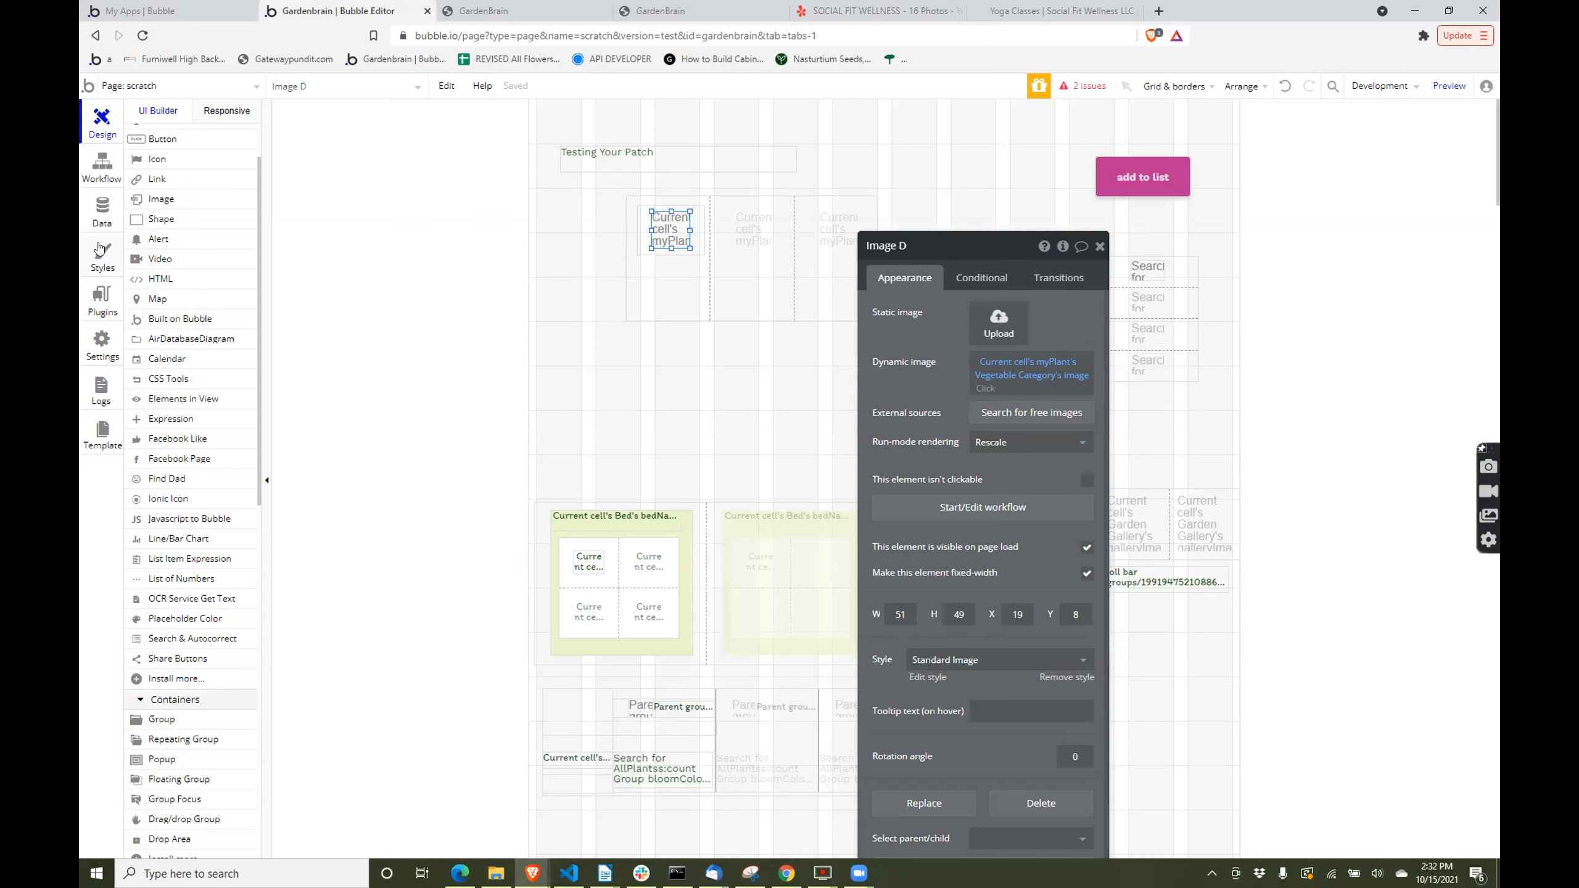
- Examine the attributes and options of the Vegetable Categories option set
click(102, 212)
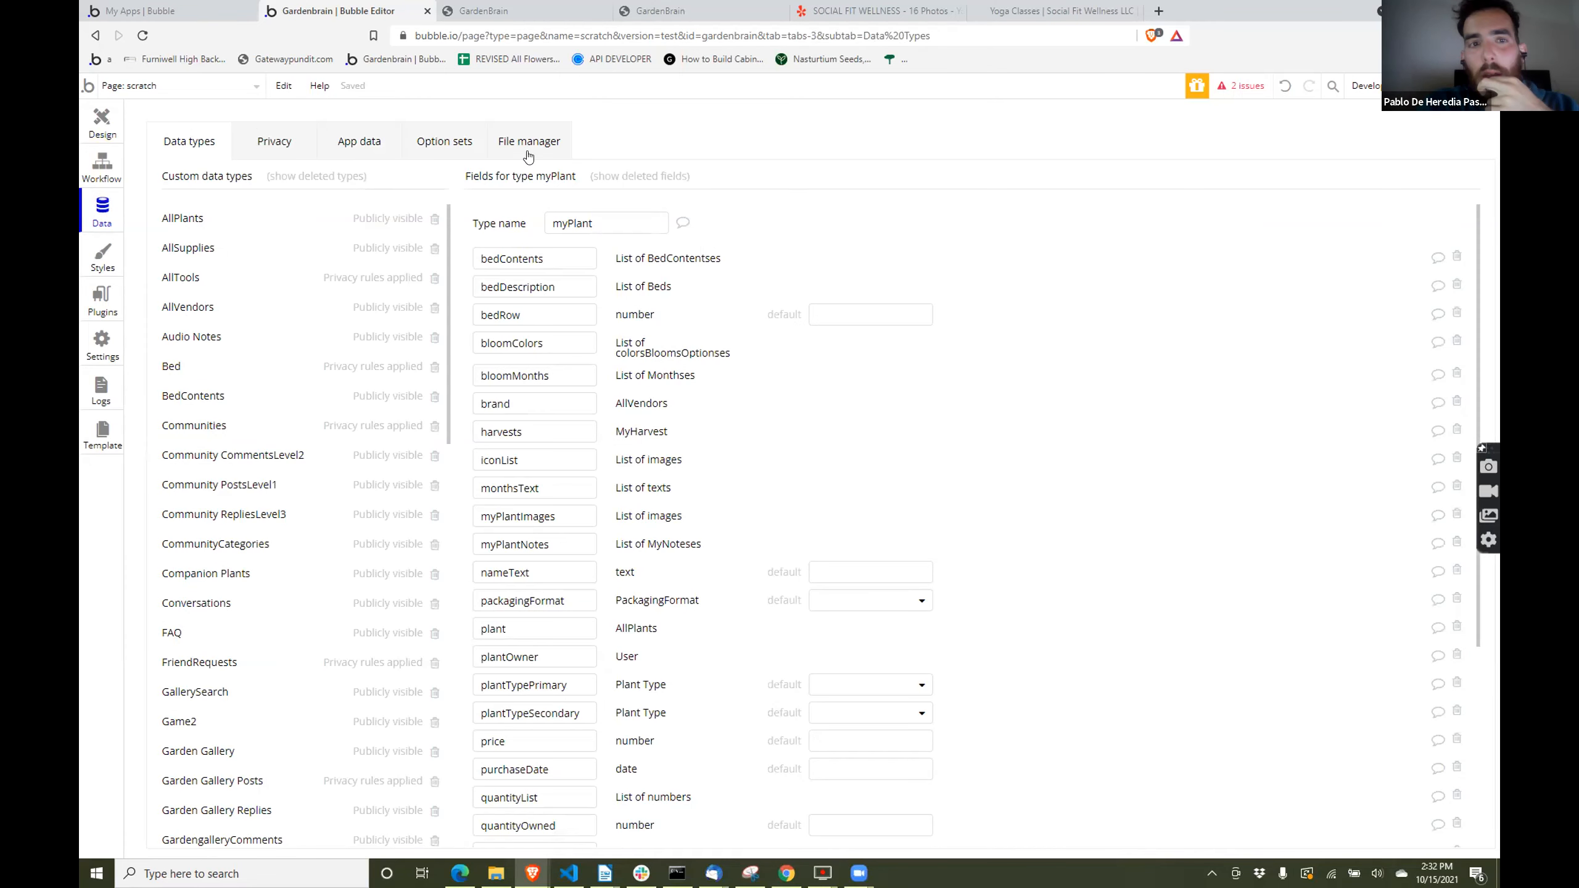
click(445, 144)
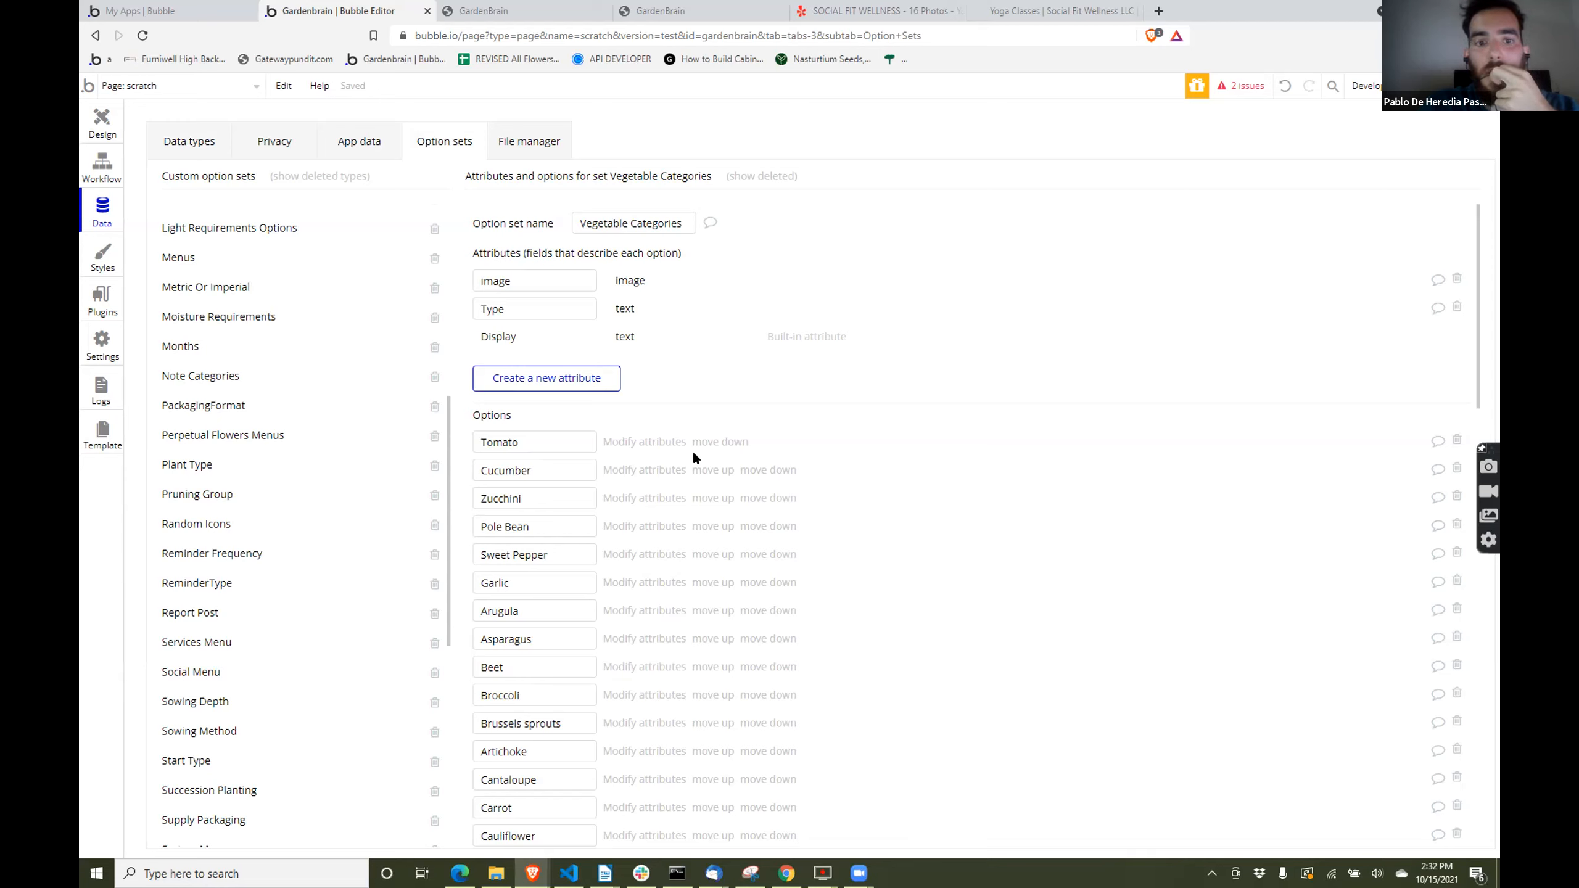
scroll(572, 498, down, 4)
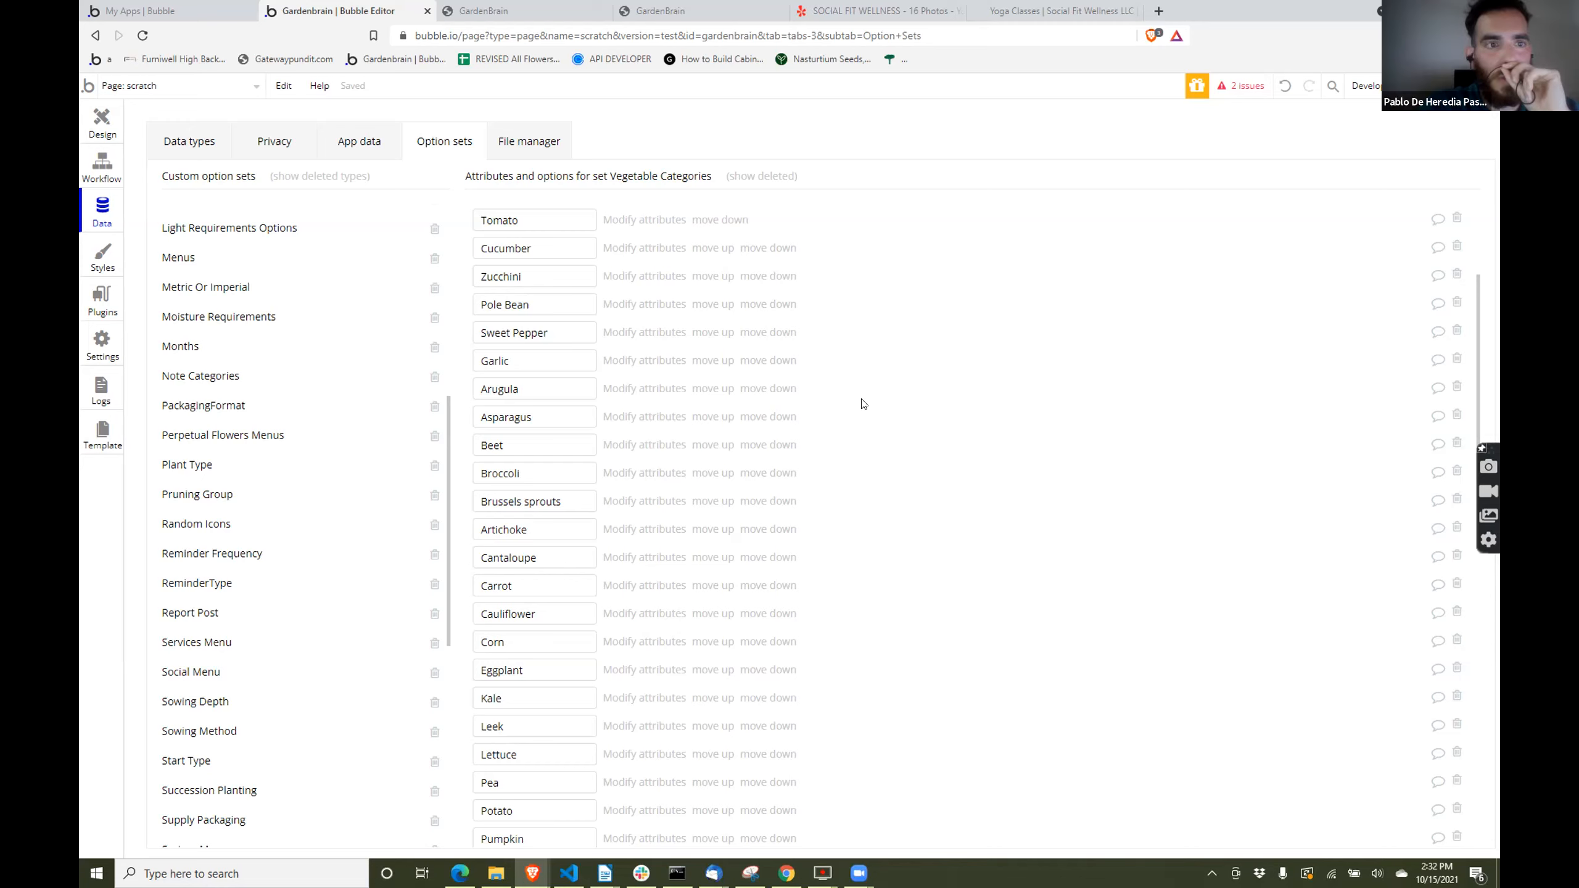
- Review the Vegetable Categories attributes, return to the scratch page's design and view the properties of RepeatingGroup What Colors
scroll(861, 404, up, 4)
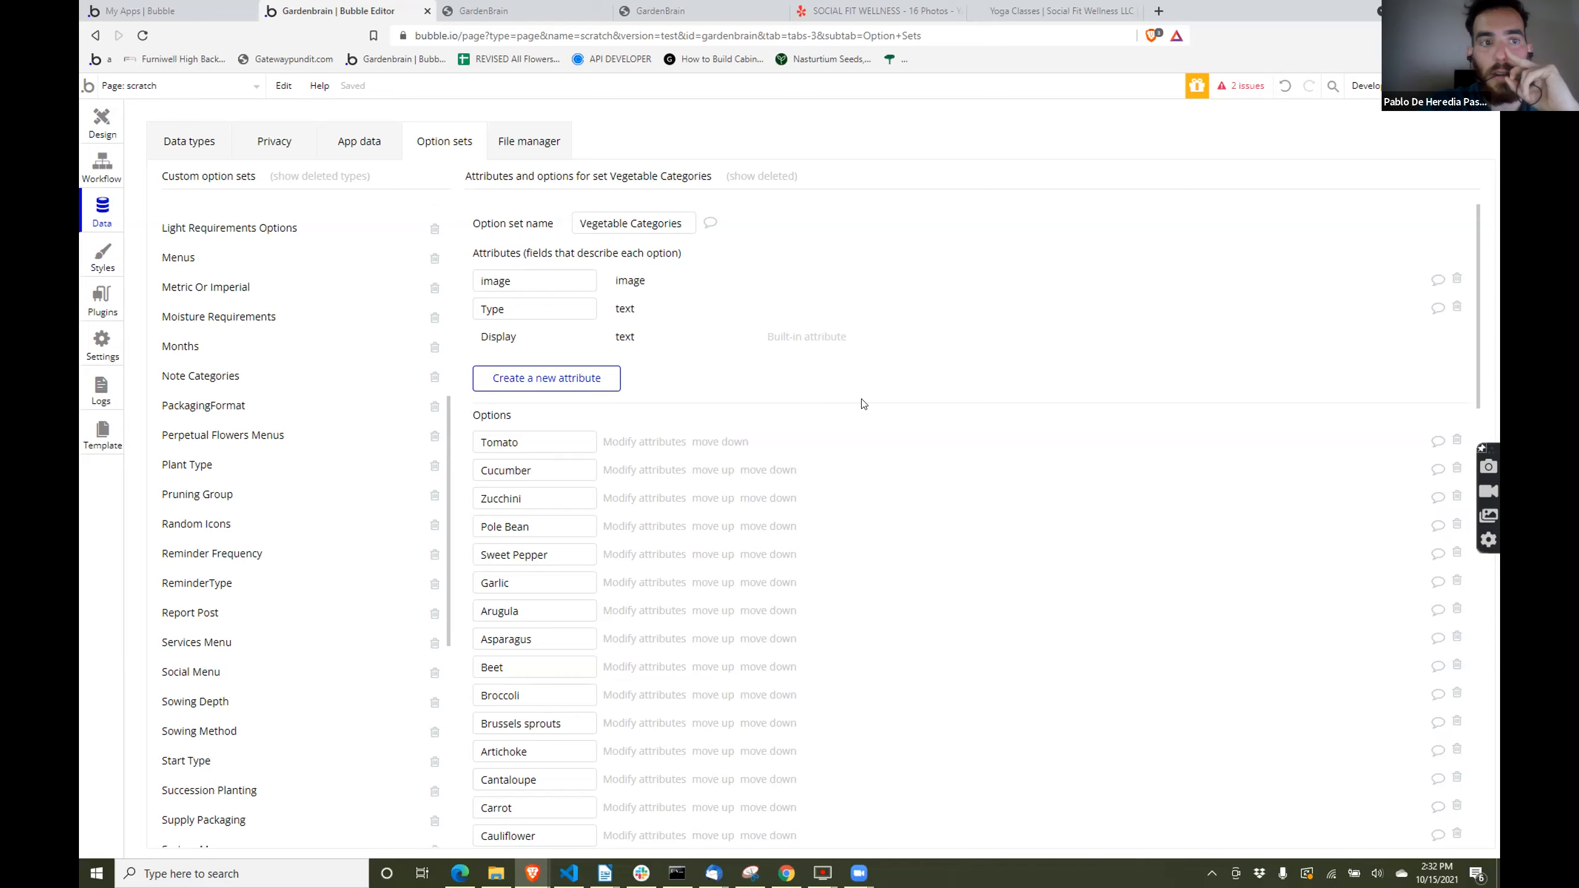
click(90, 119)
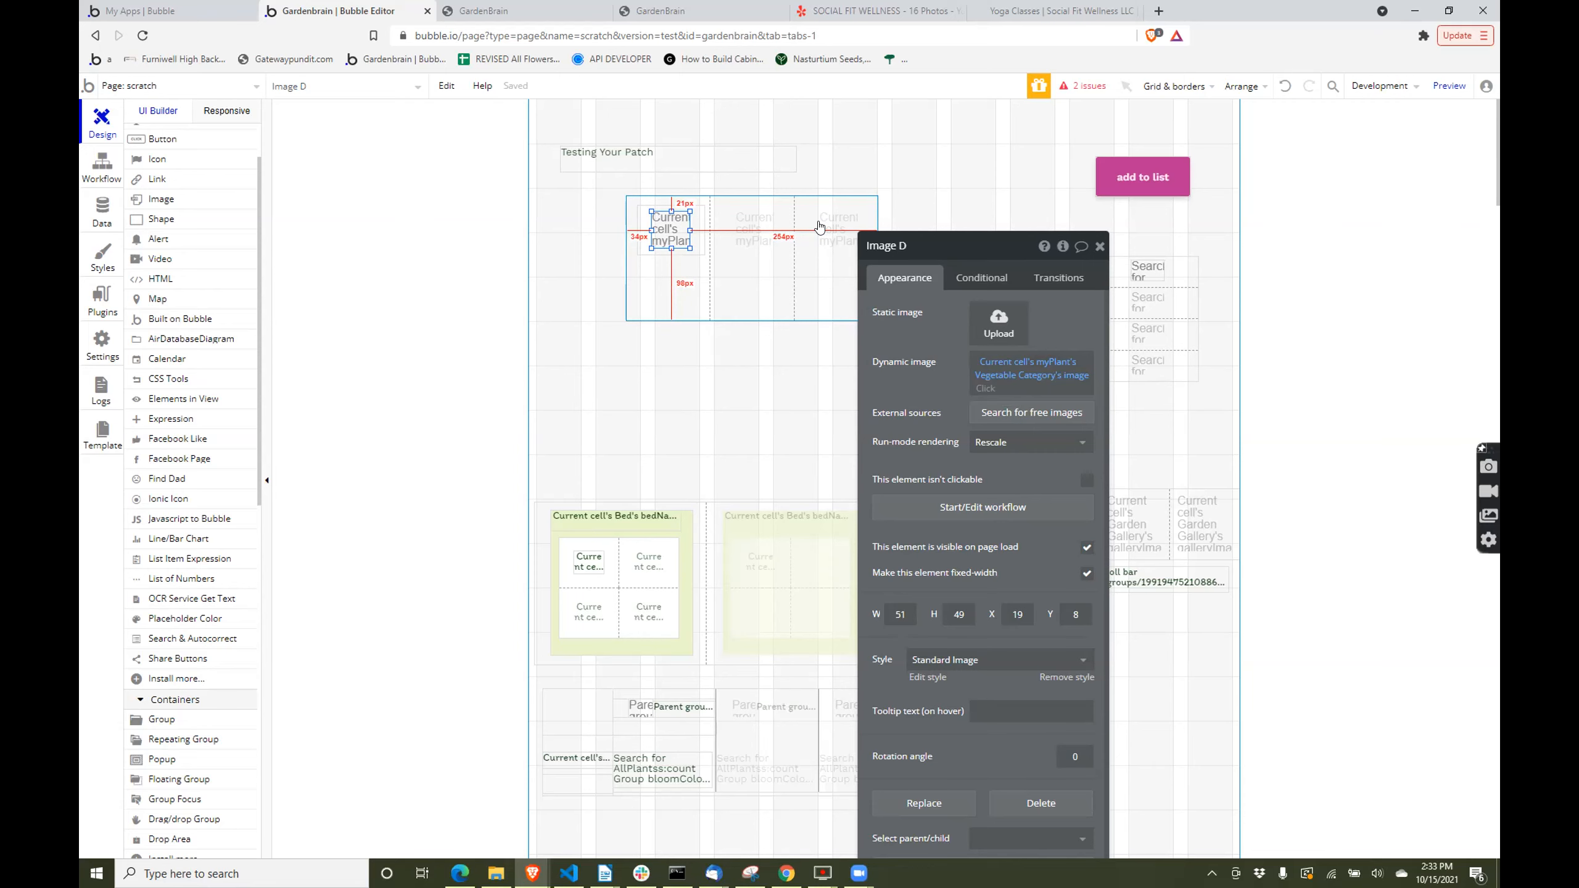
click(710, 376)
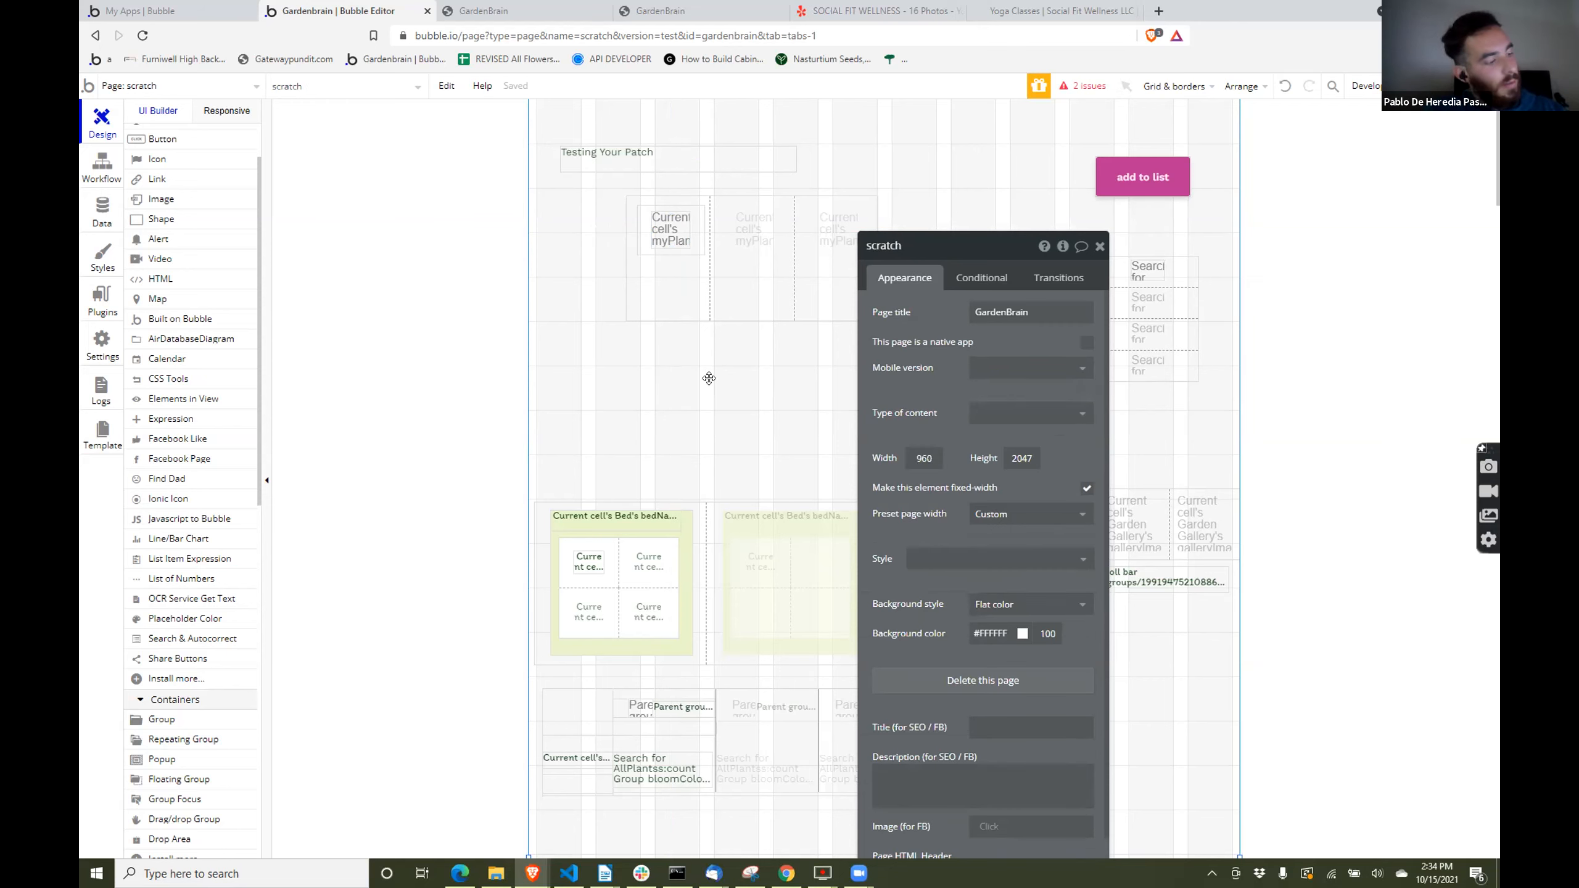
click(733, 695)
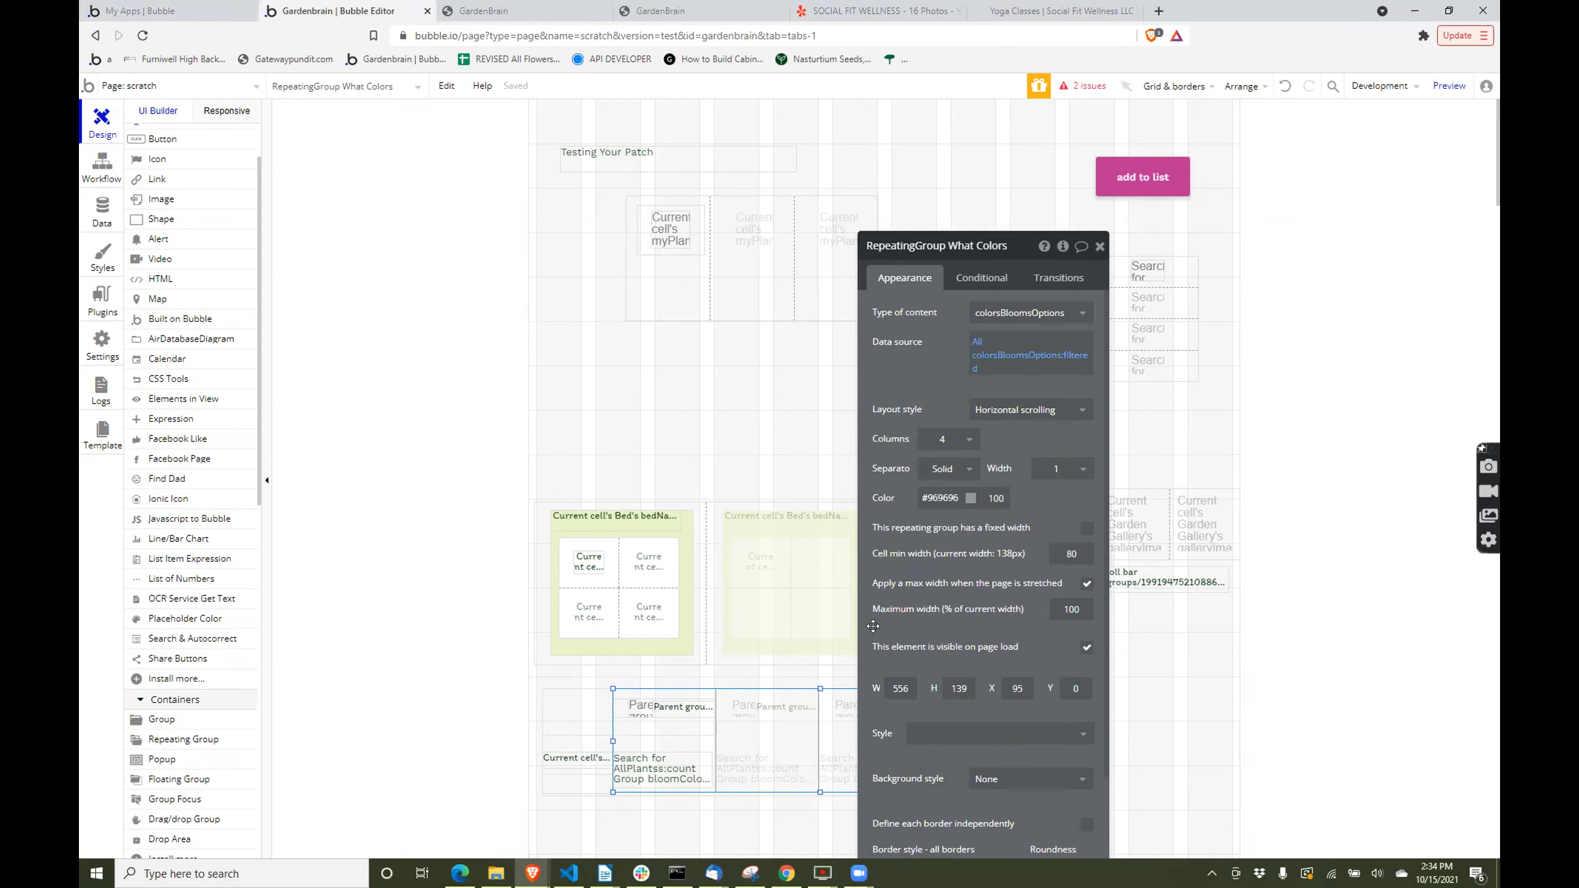
- Switch from the scratch page to the add-a-plant page and show its design
click(90, 163)
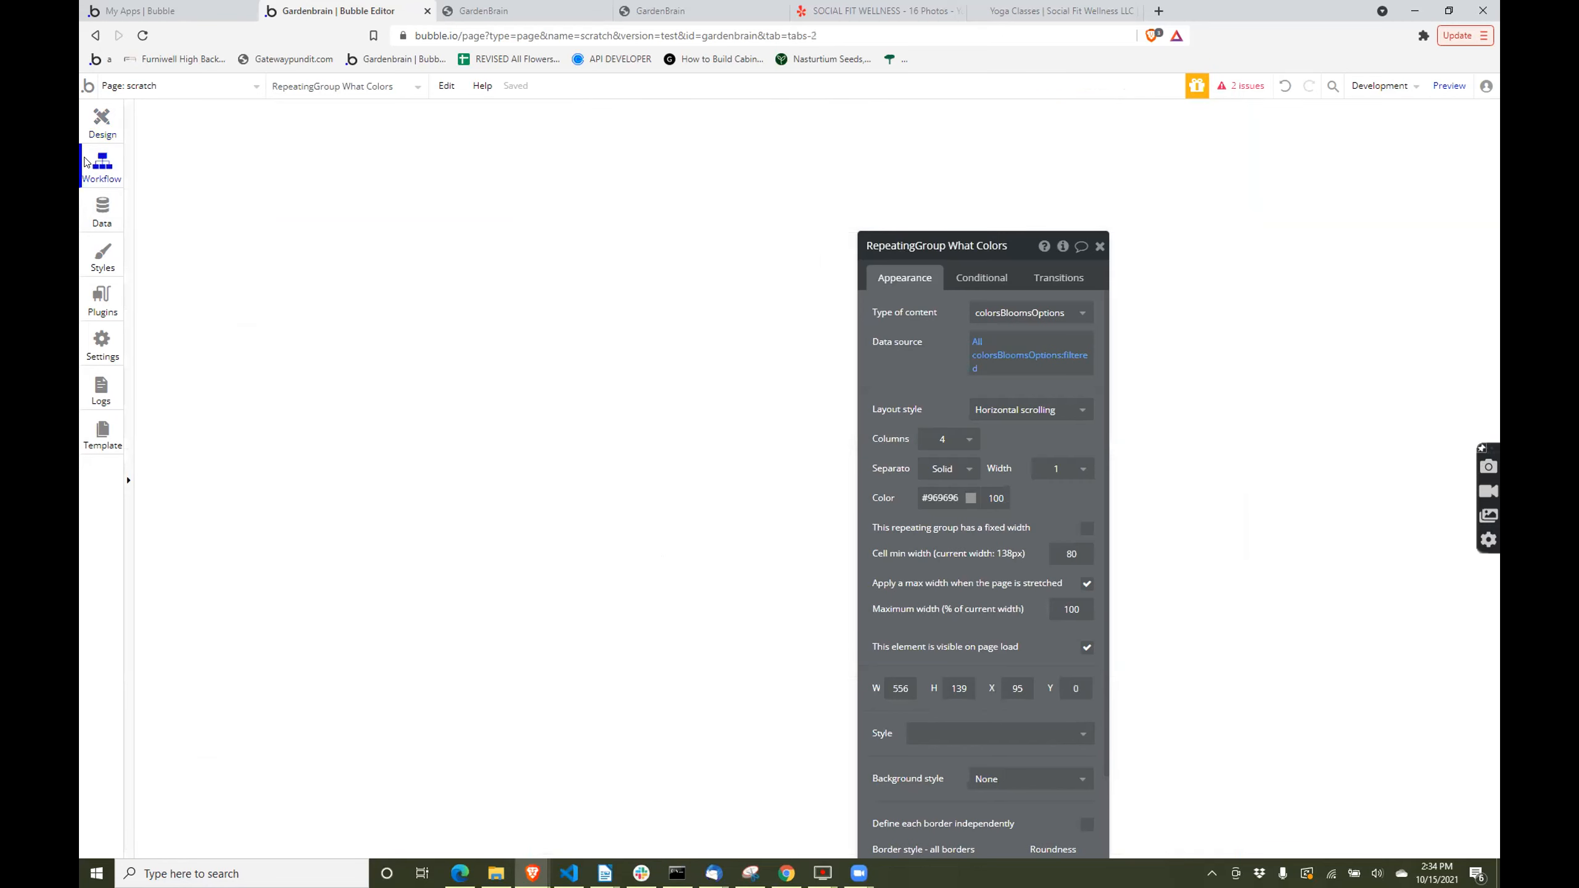
click(123, 87)
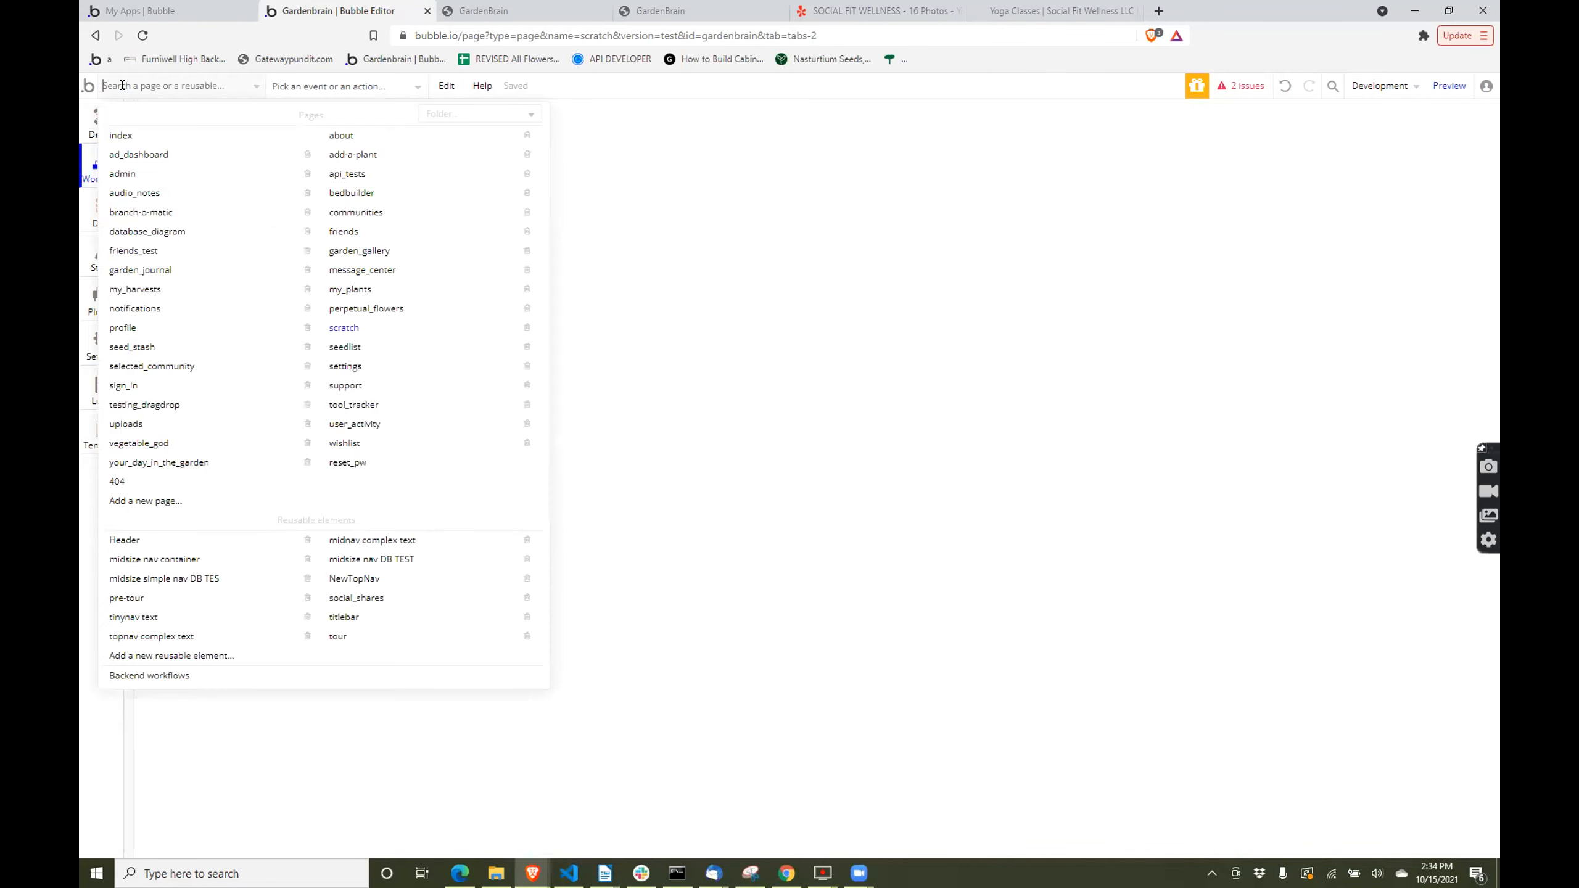
click(333, 154)
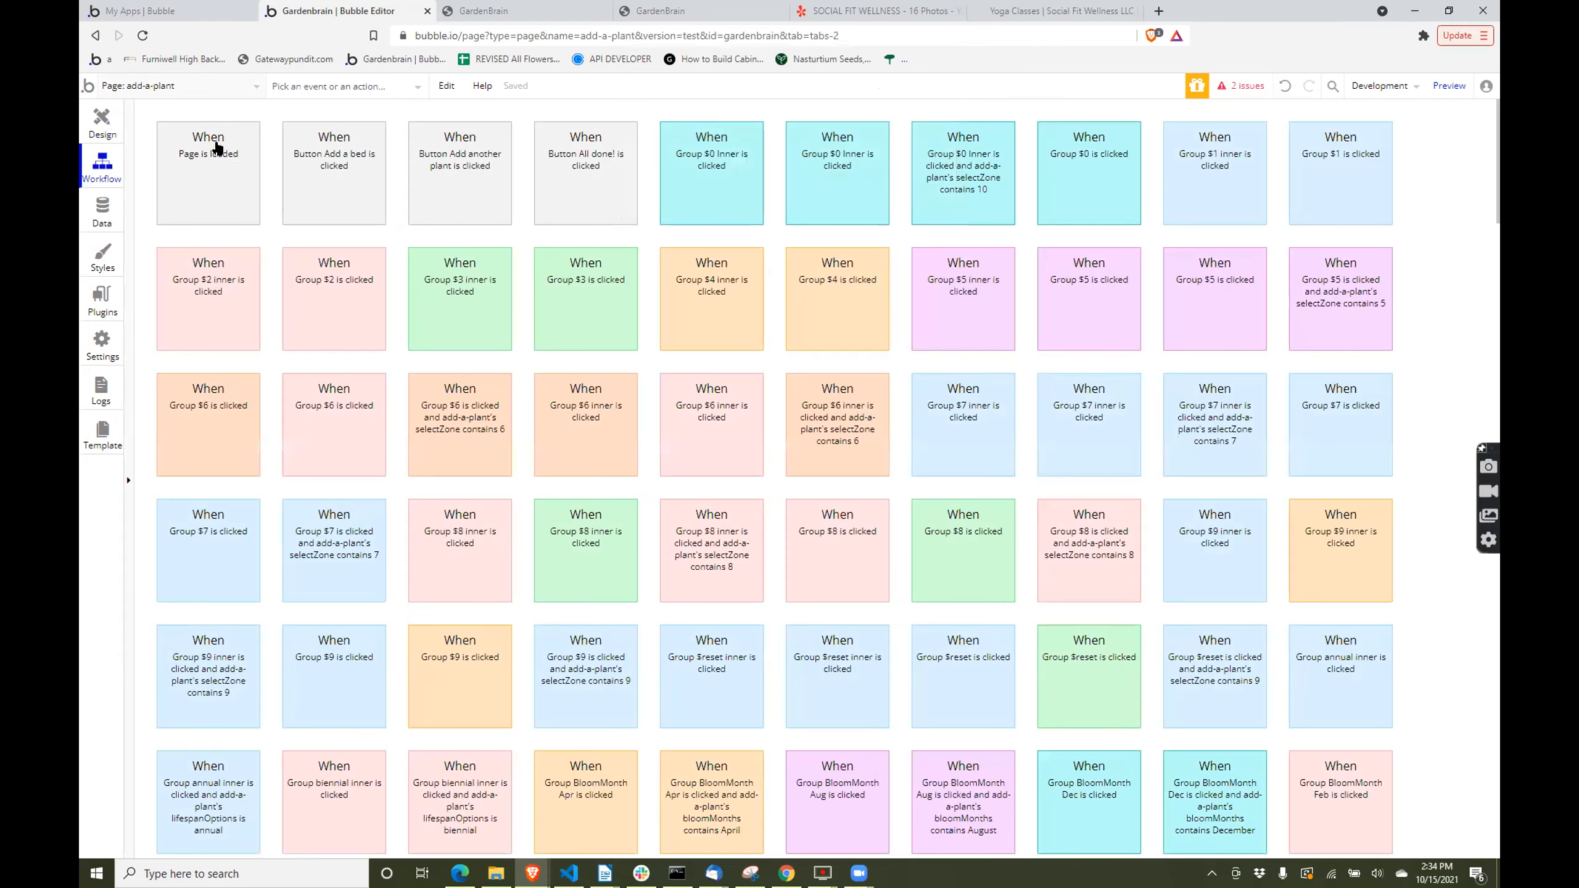
click(91, 128)
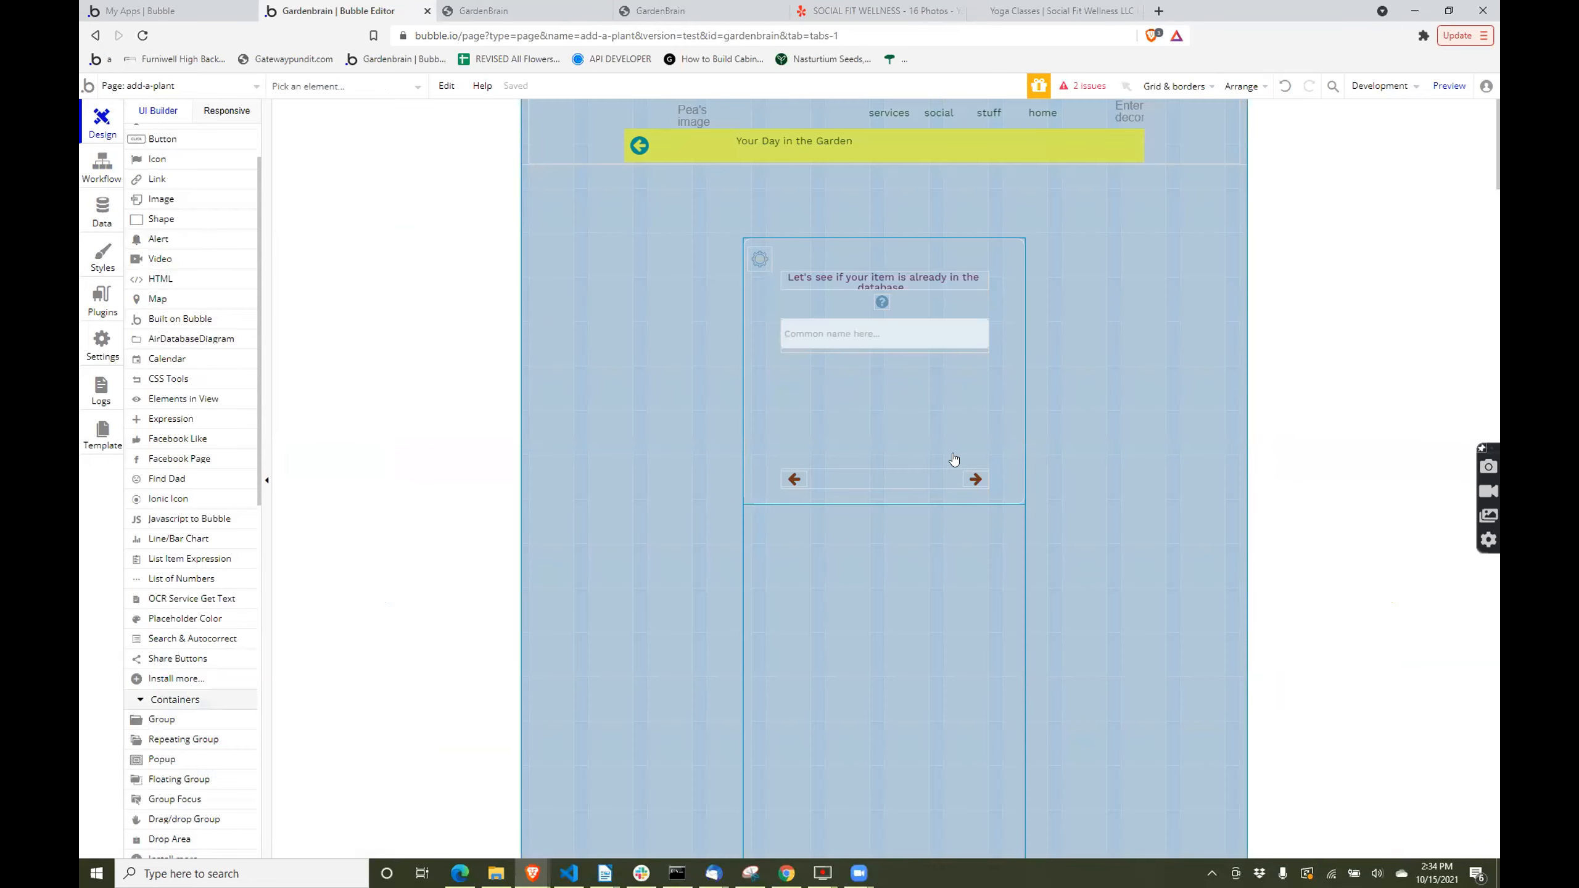
- Examine the Set Up workflow that runs when Icon SAVE 1 is clicked and add-a-plant's seedFound is empty
click(975, 478)
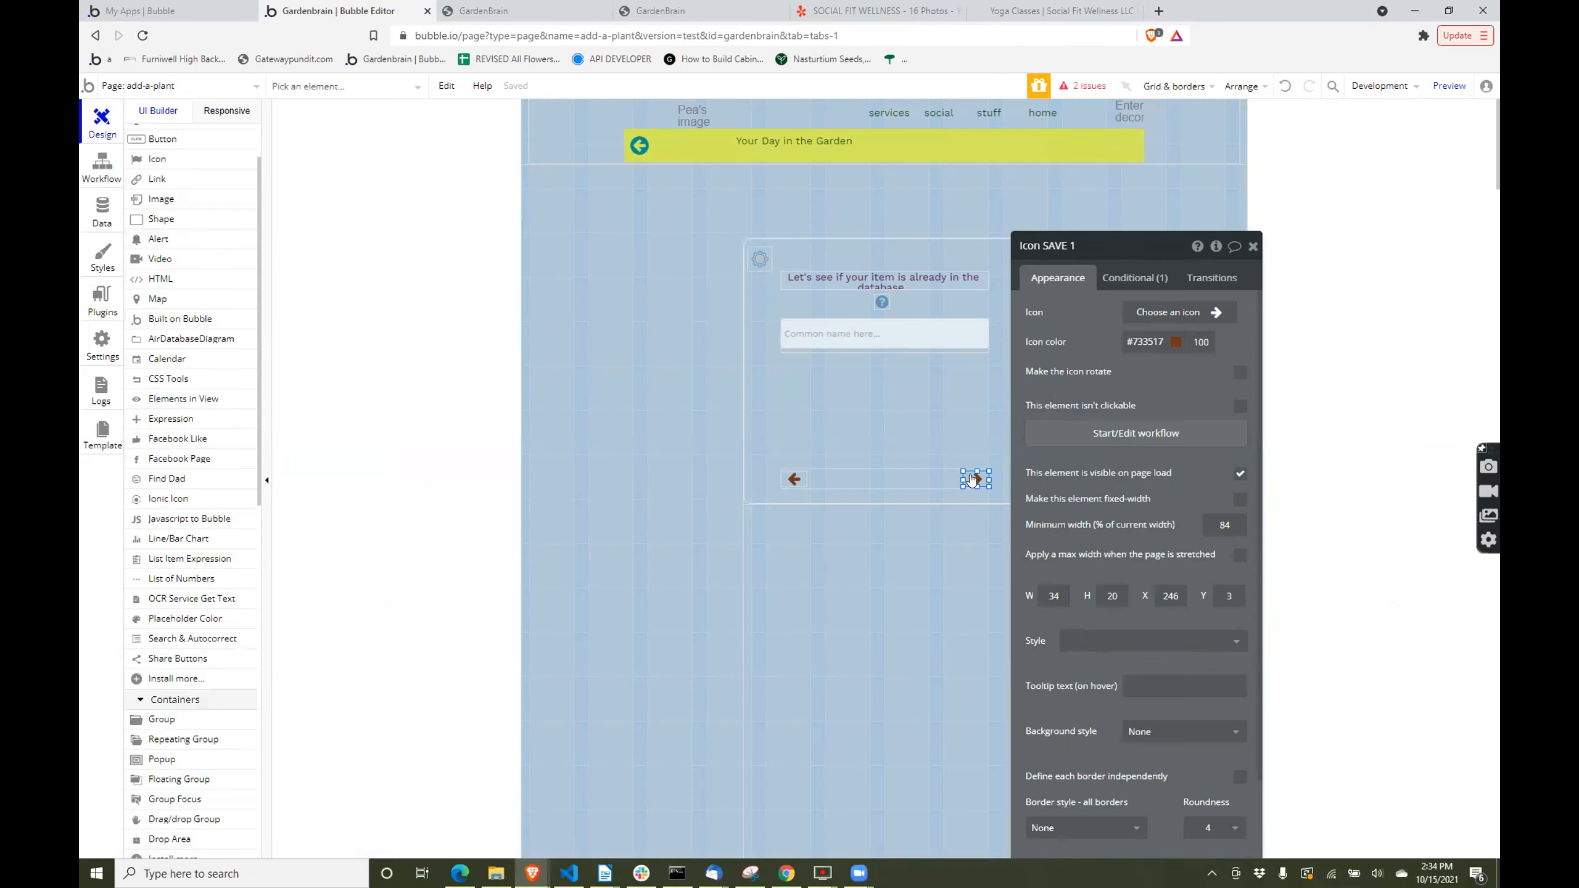
click(1073, 429)
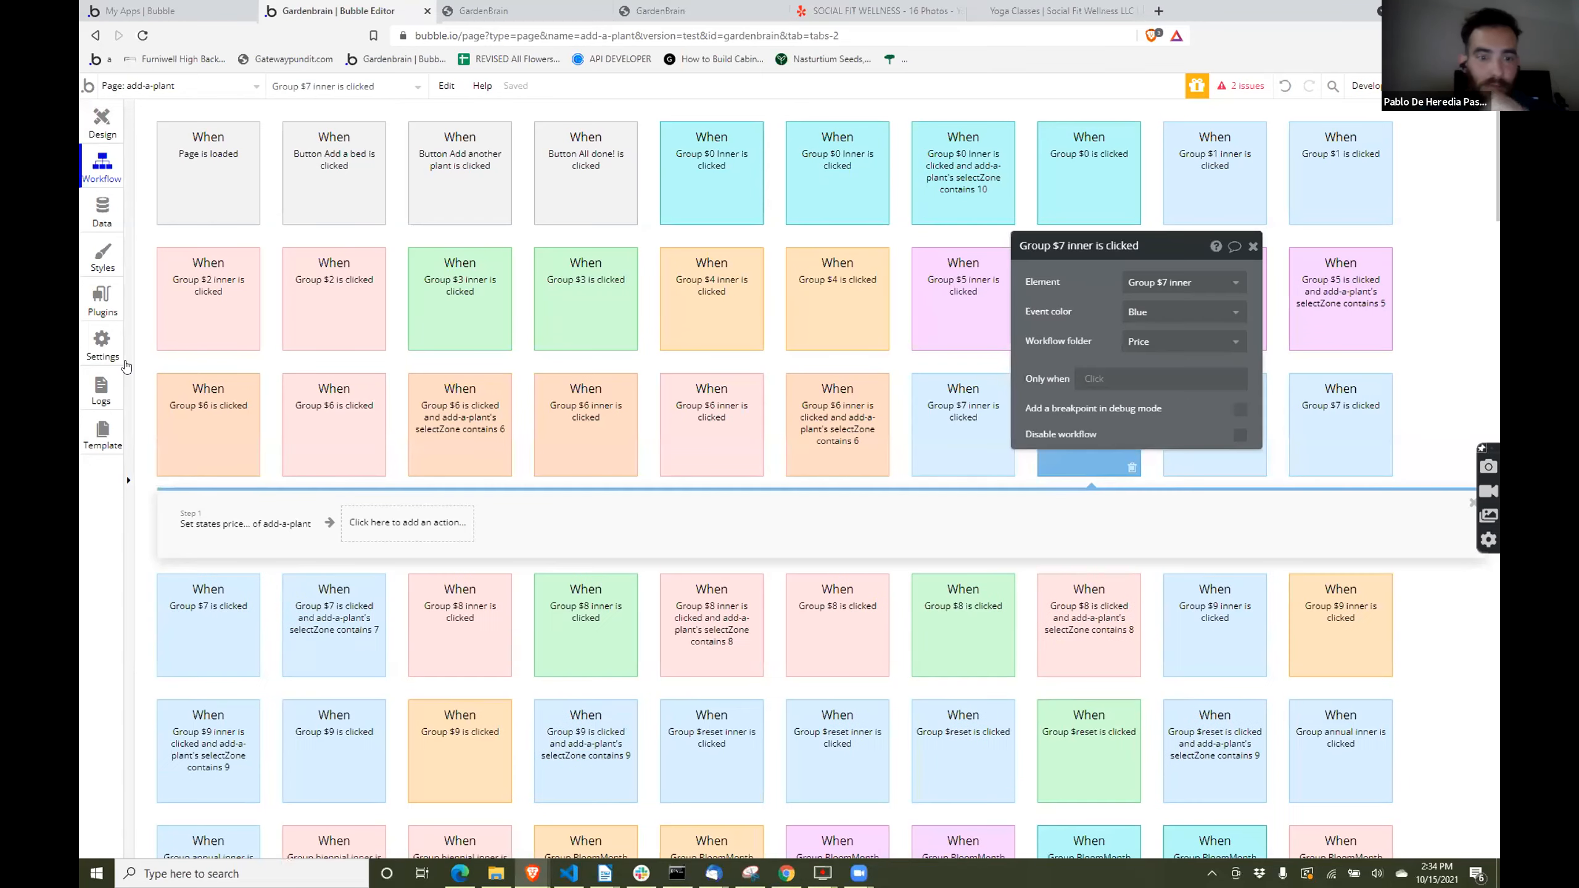
click(128, 480)
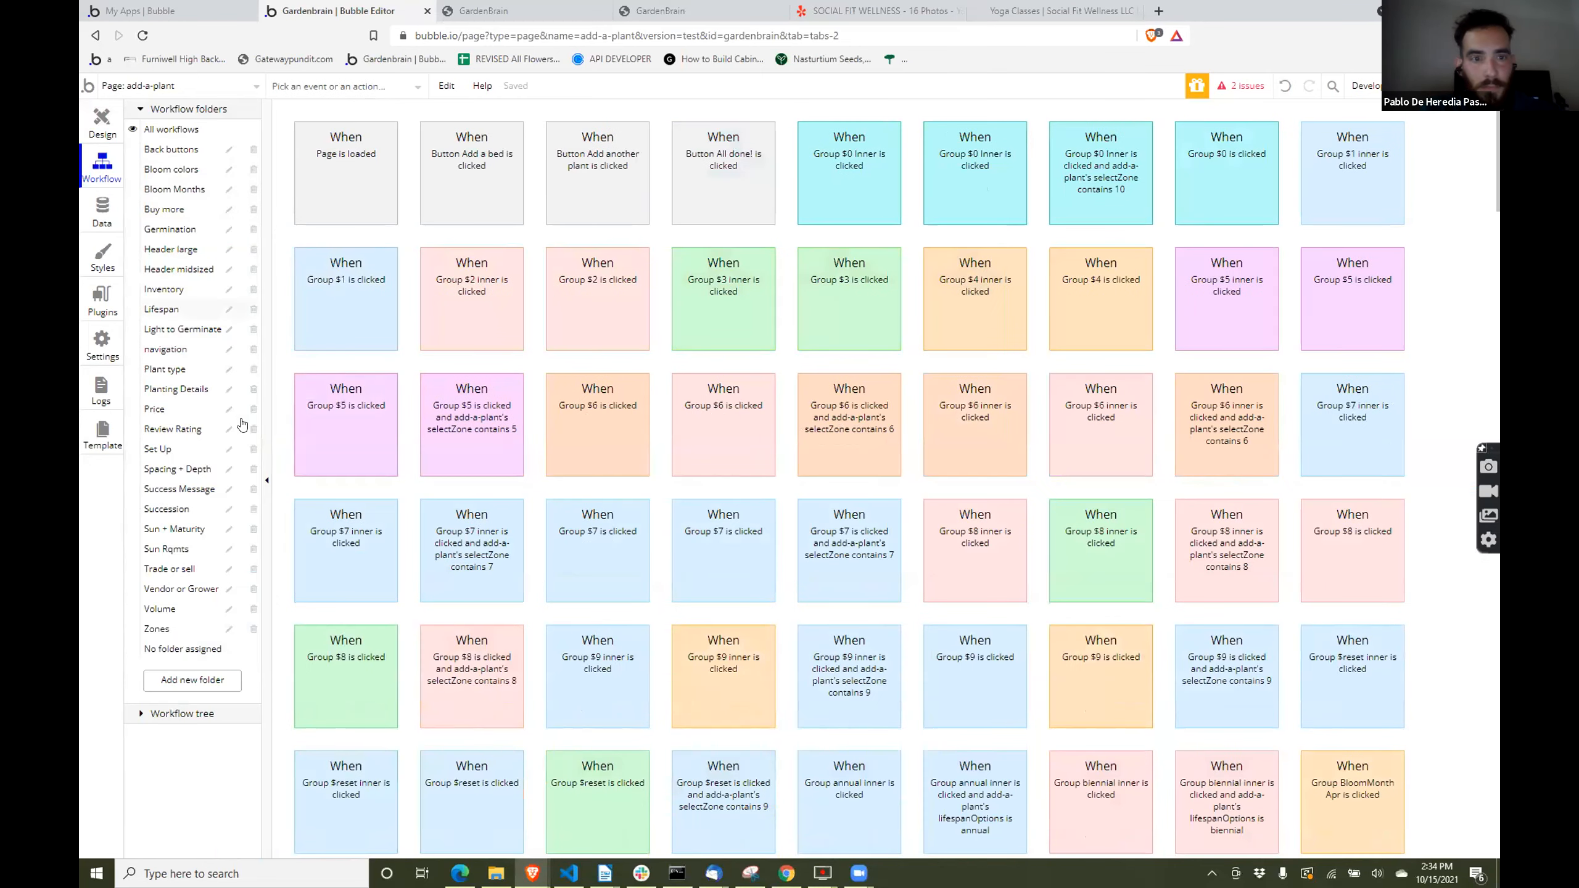
click(186, 453)
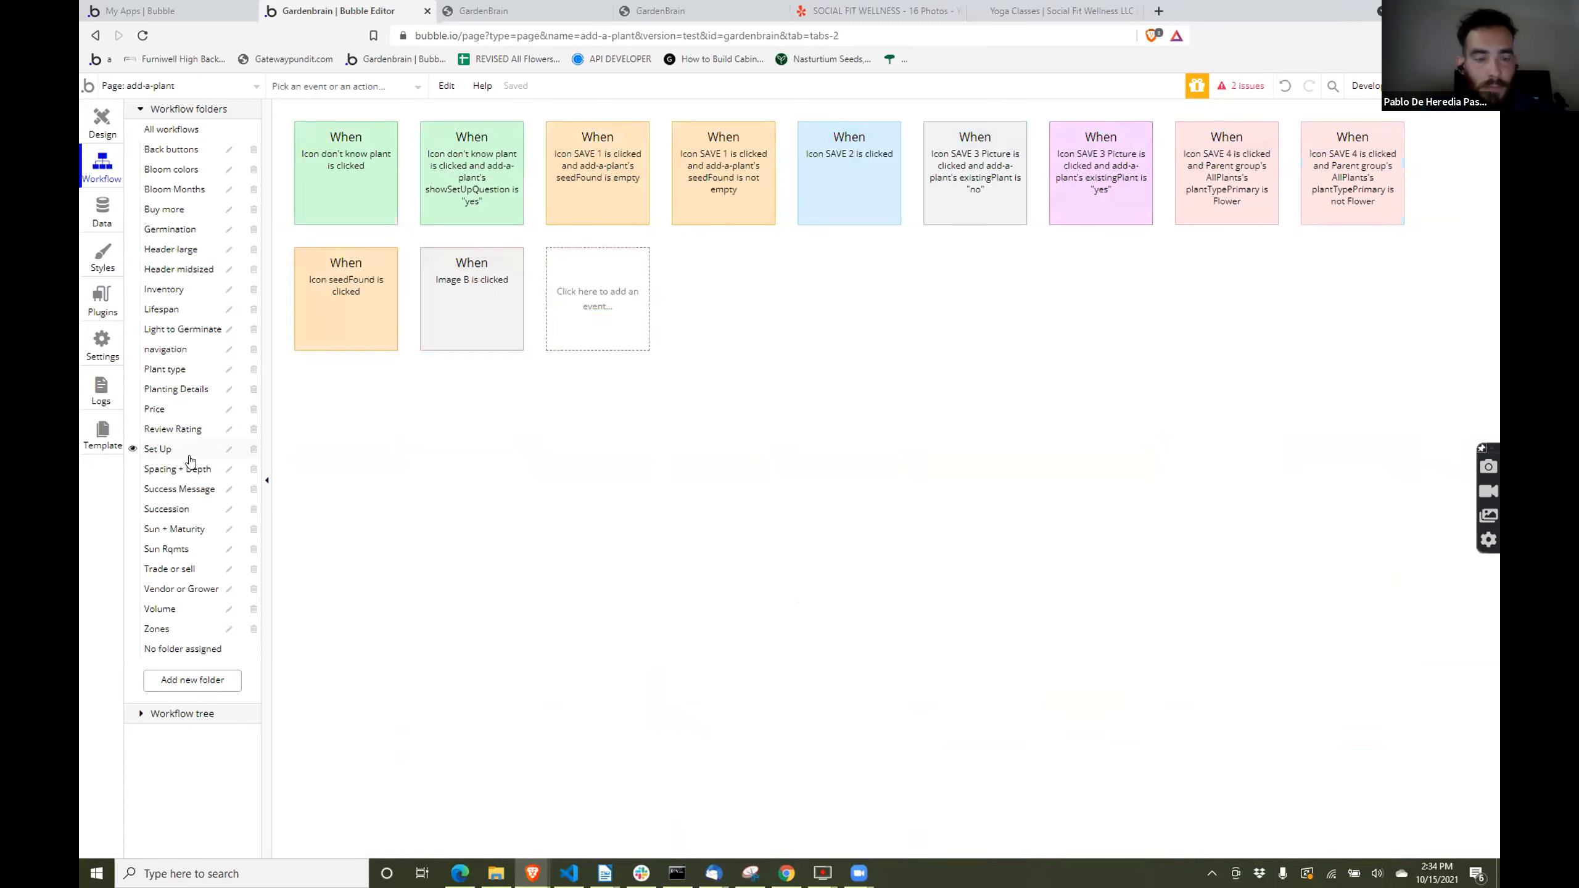
click(616, 174)
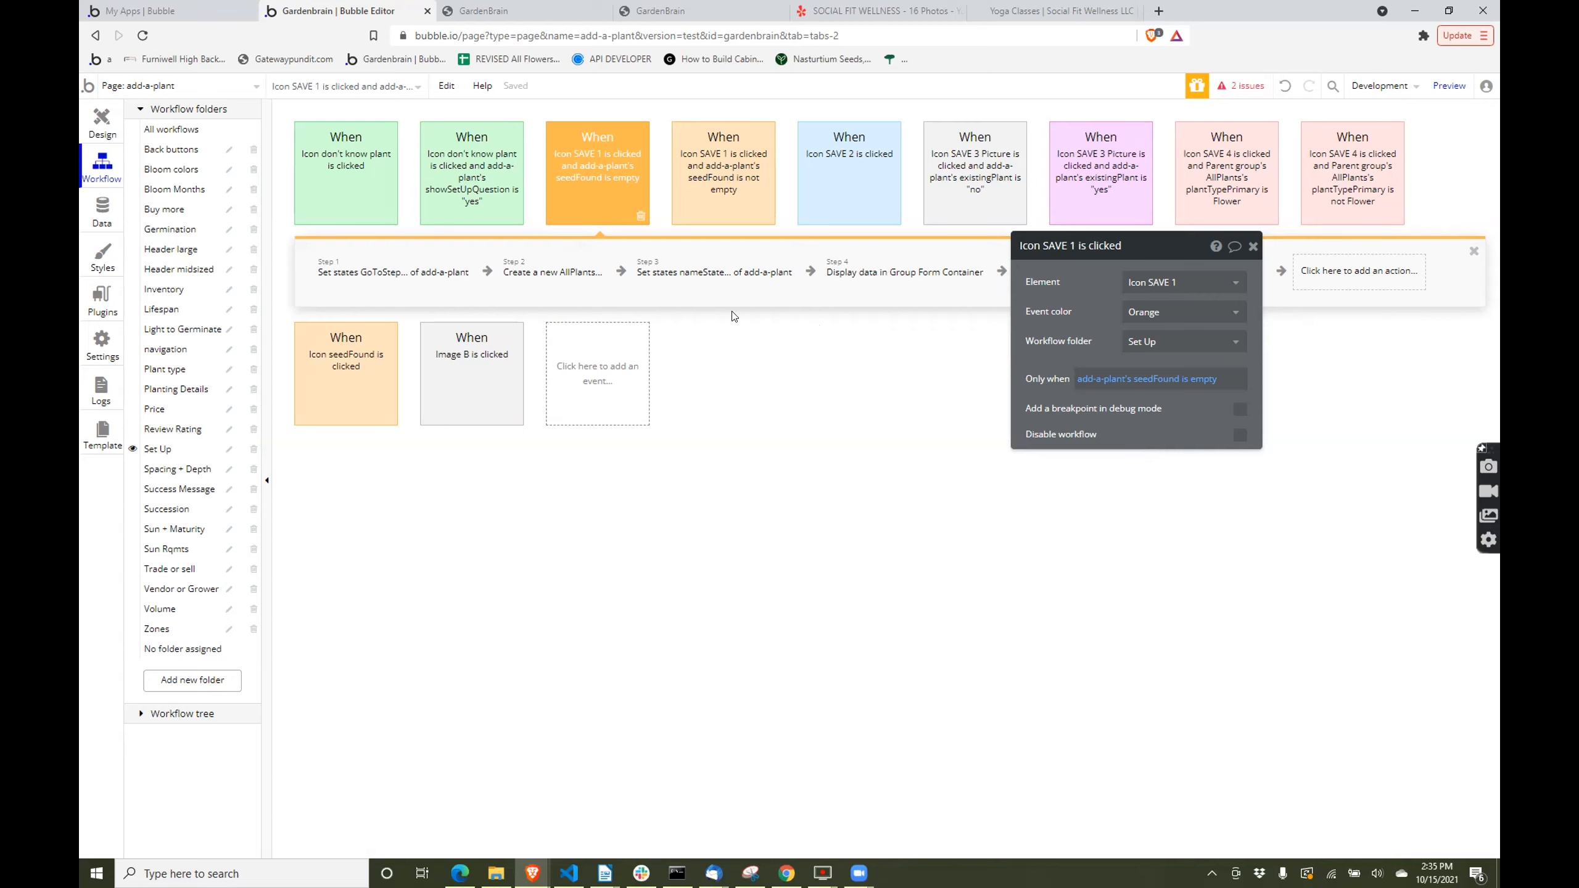
- Start adding a new event to the add-a-plant page's Set Up workflows
click(617, 373)
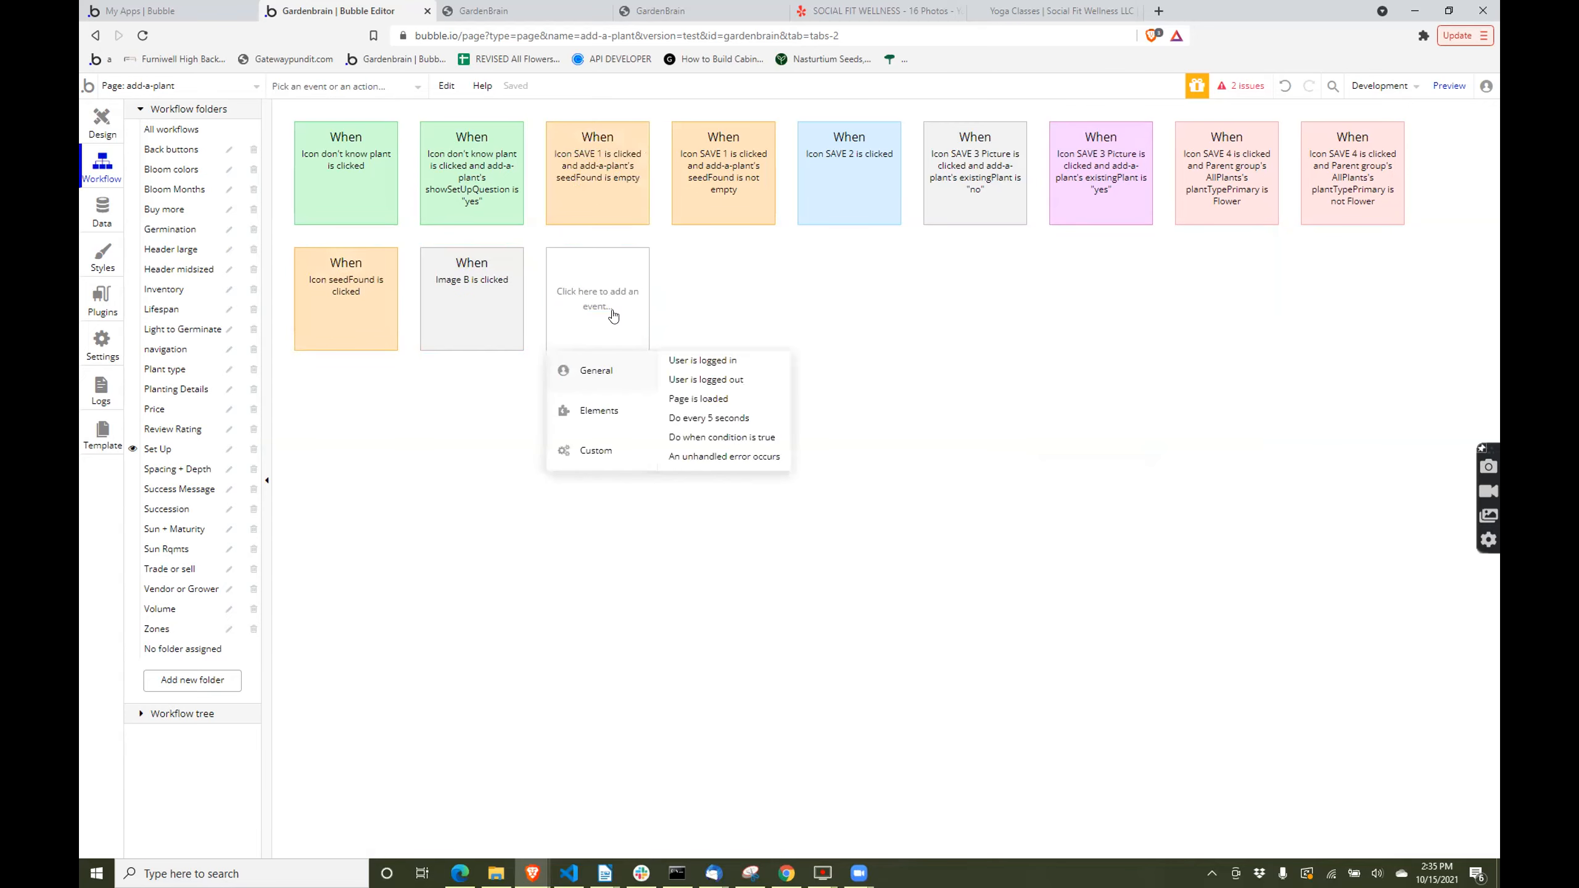